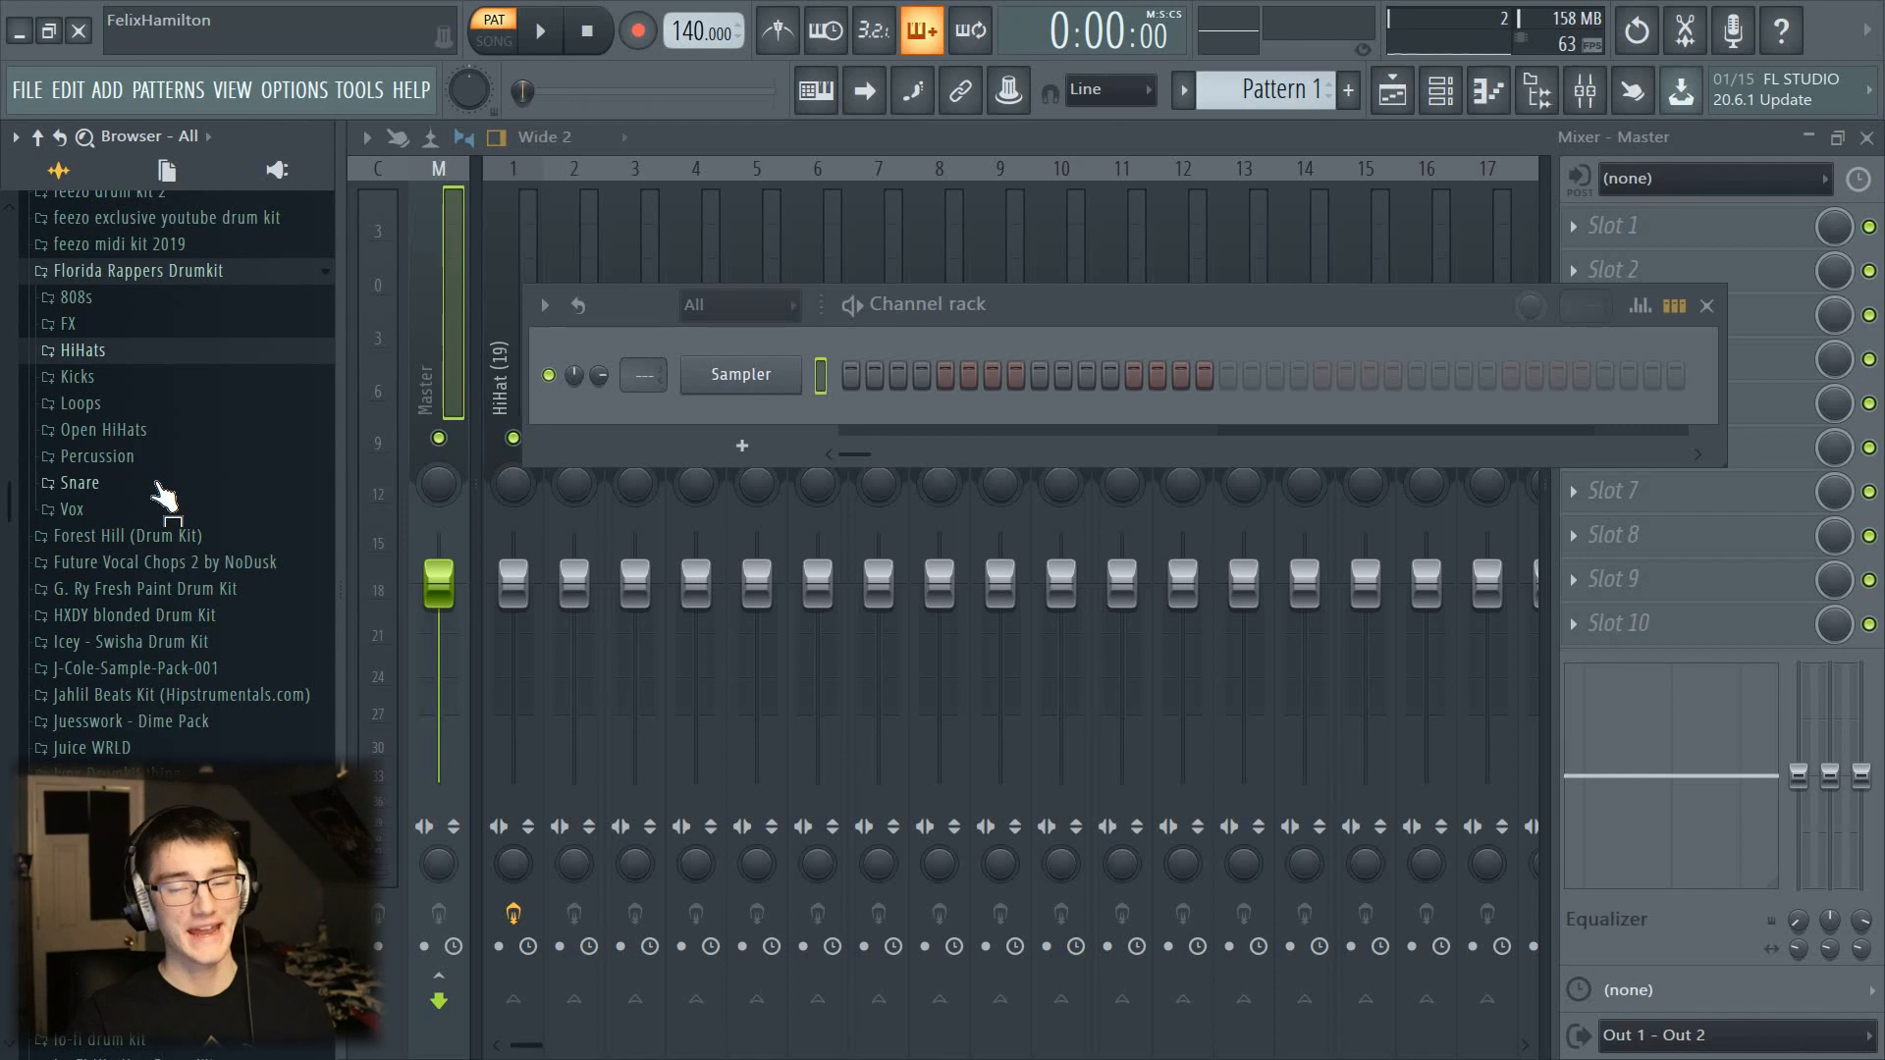
# Step: Add HiHat (19) from the Florida Rappers Drumkit's HiHats folder to the channel rack and delete the default Sampler channel
pyautogui.click(78, 356)
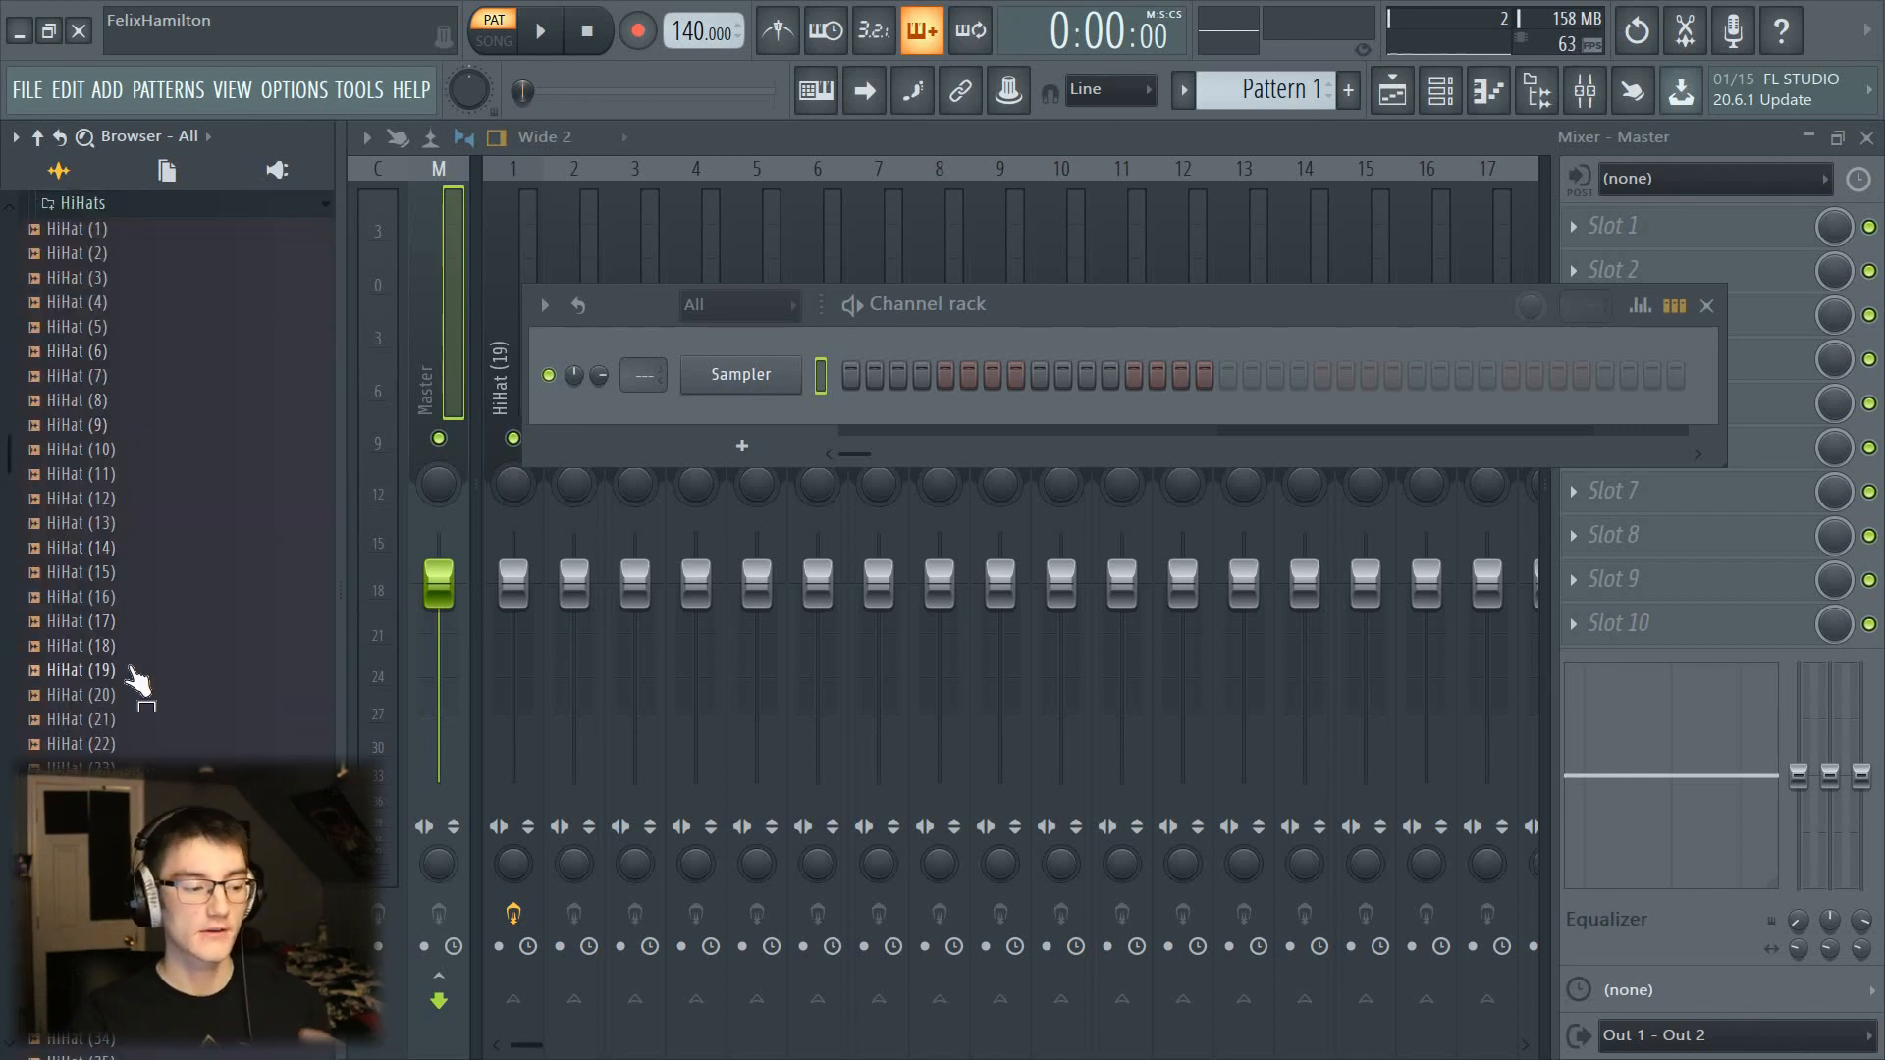
pyautogui.moveTo(80, 670); pyautogui.dragTo(727, 413)
pyautogui.rightClick(747, 374)
pyautogui.click(853, 644)
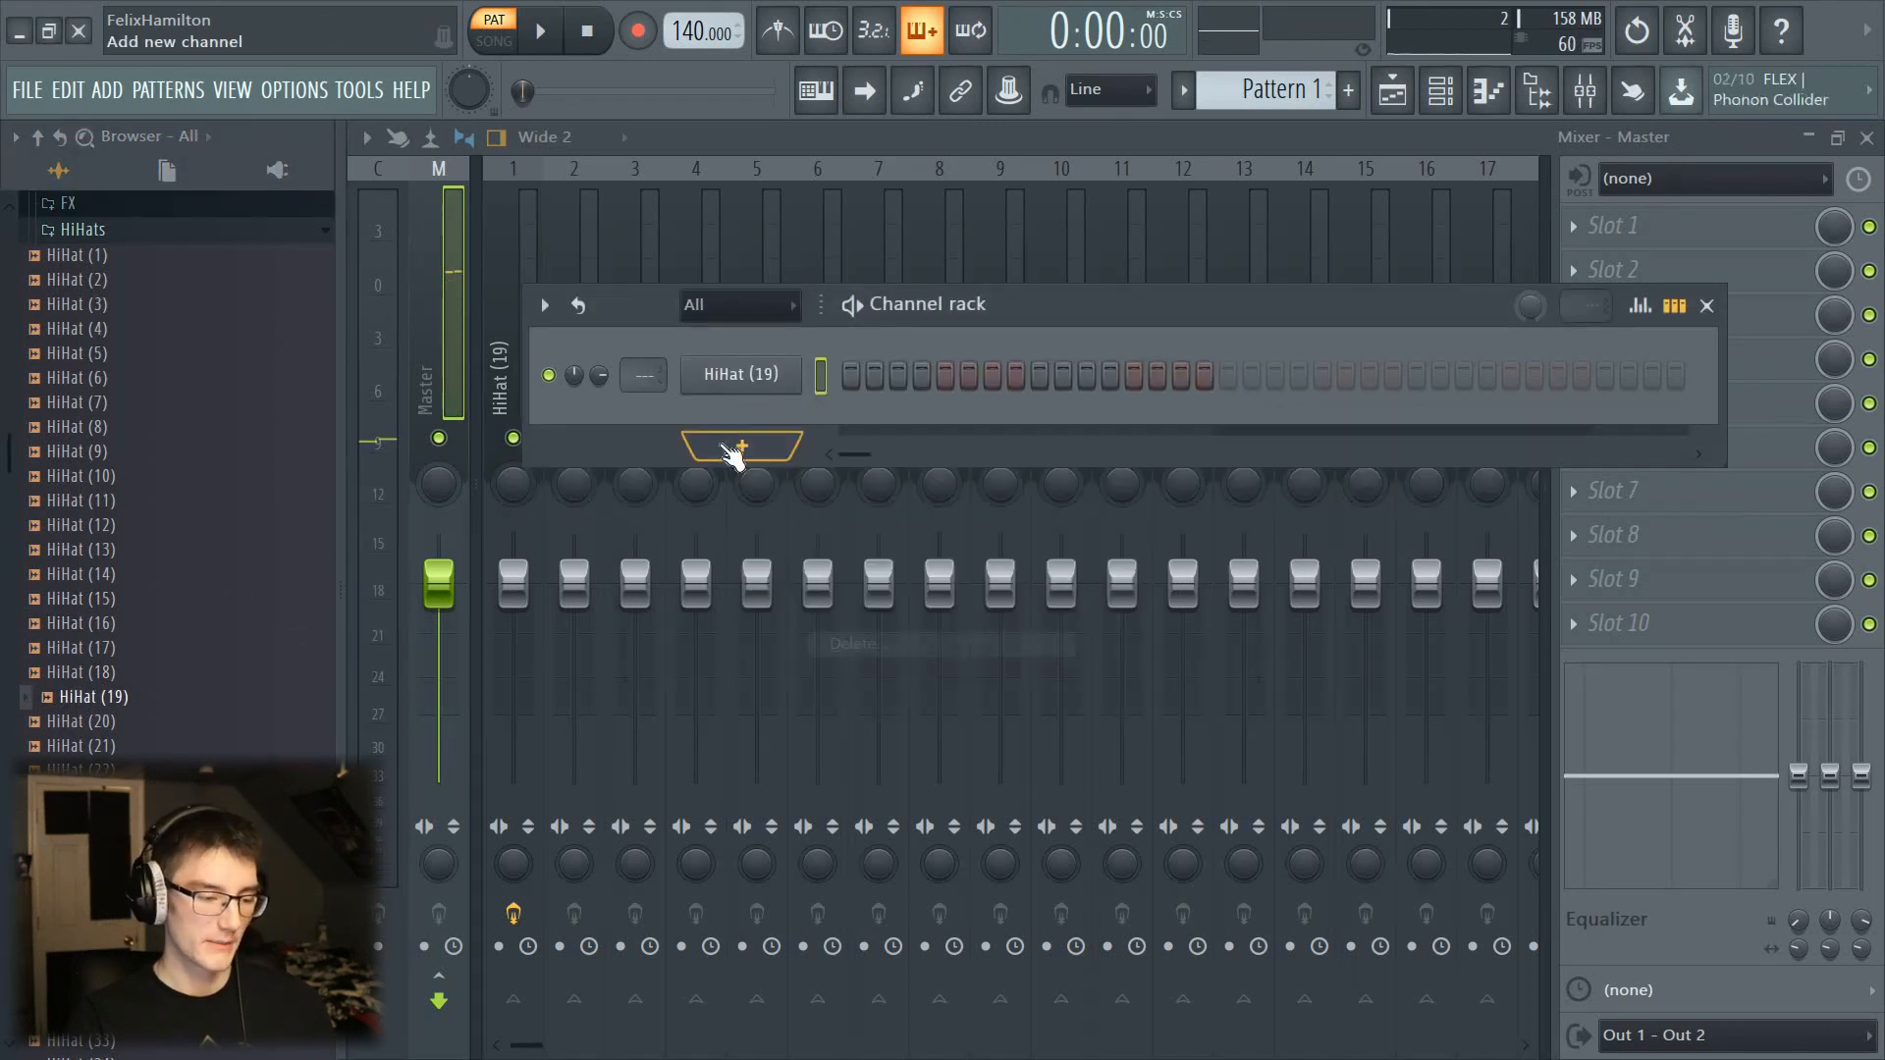
# Step: Open the HiHat (19) channel settings, preview the sample and raise Trim to its maximum
pyautogui.click(742, 374)
pyautogui.moveTo(1098, 227); pyautogui.dragTo(1129, 188)
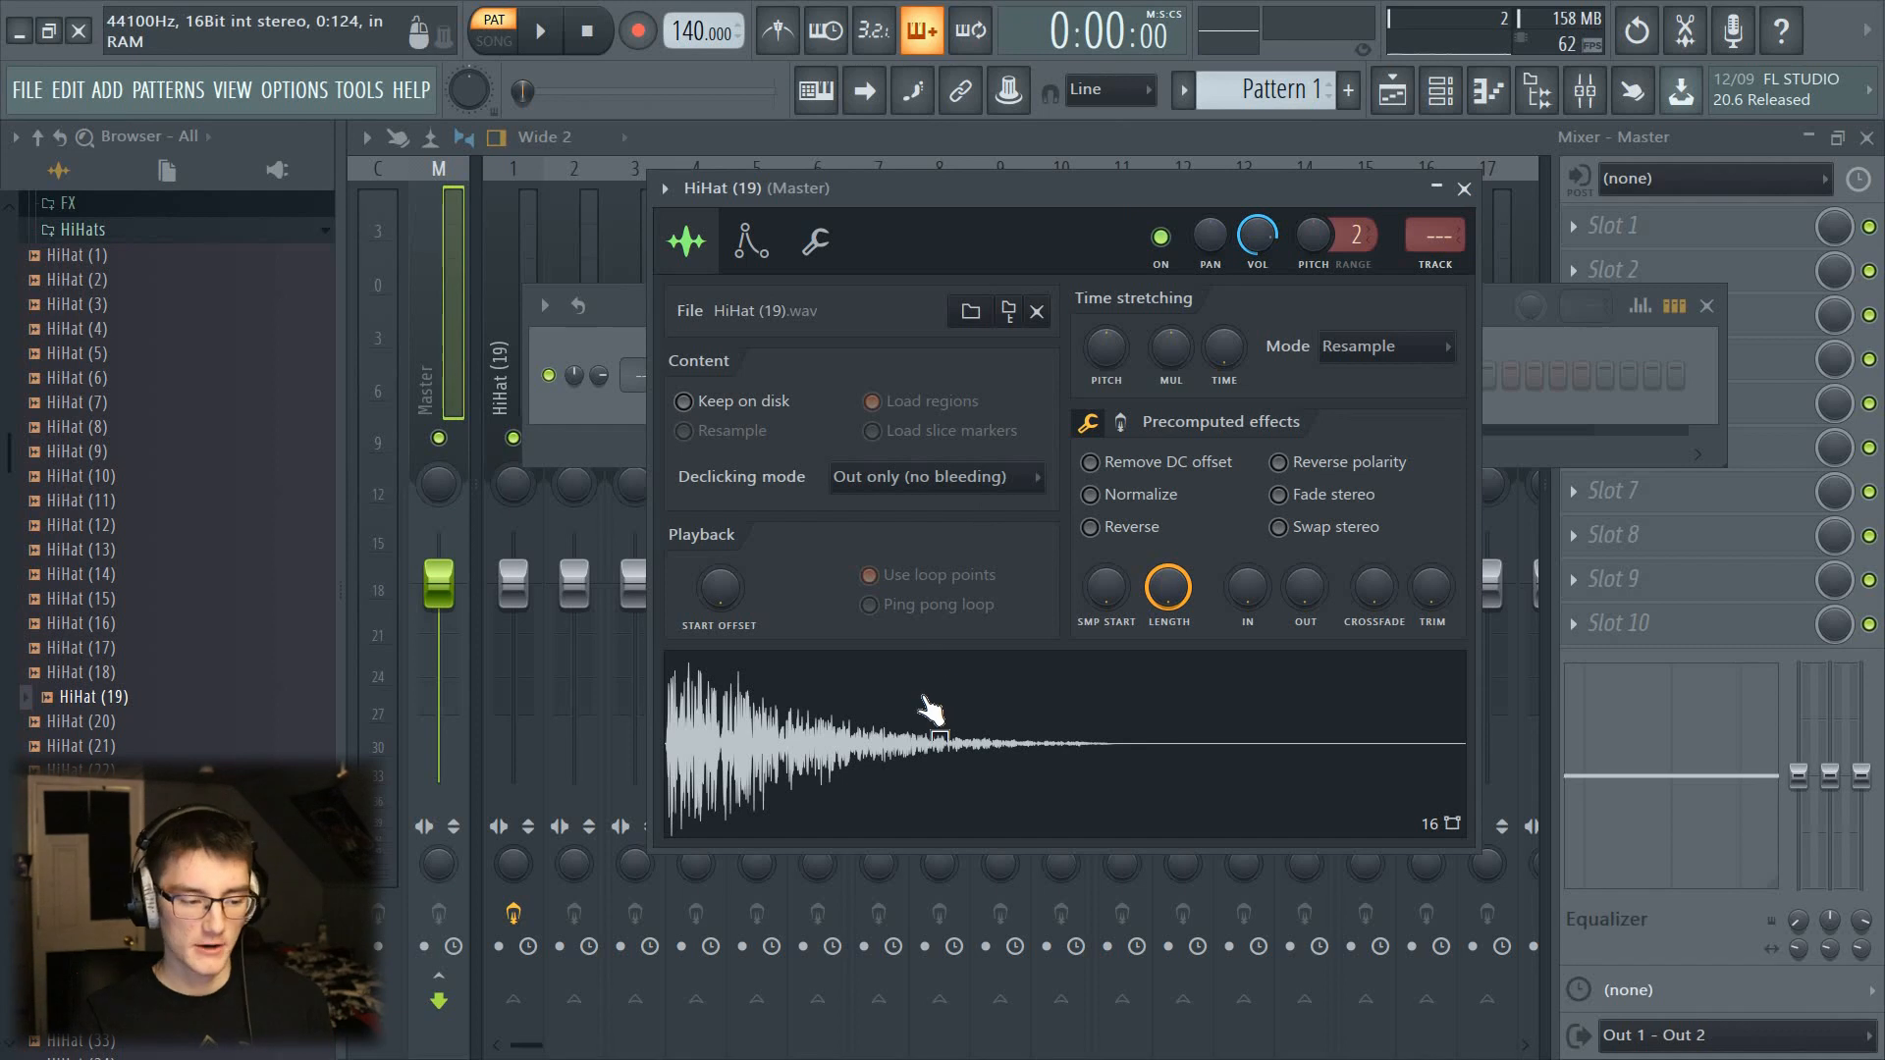
pyautogui.click(931, 709)
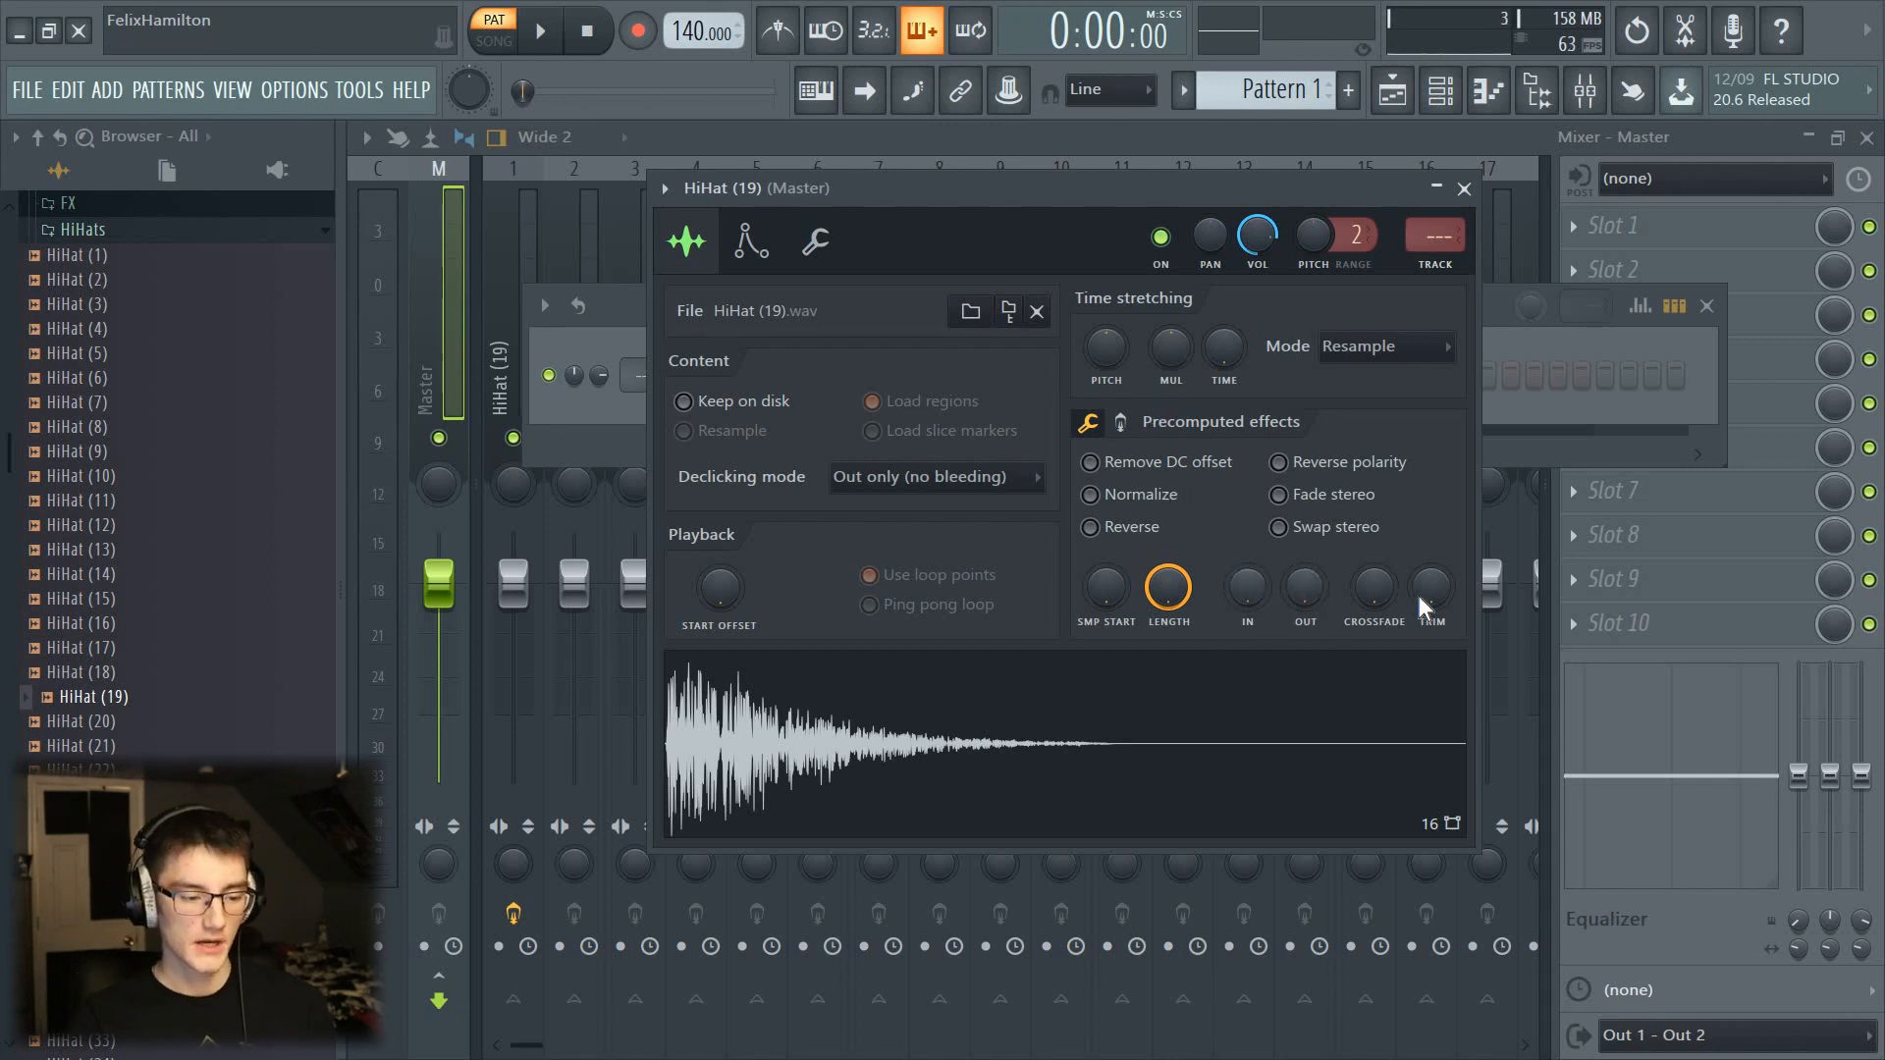
pyautogui.moveTo(1426, 594); pyautogui.dragTo(1426, 471)
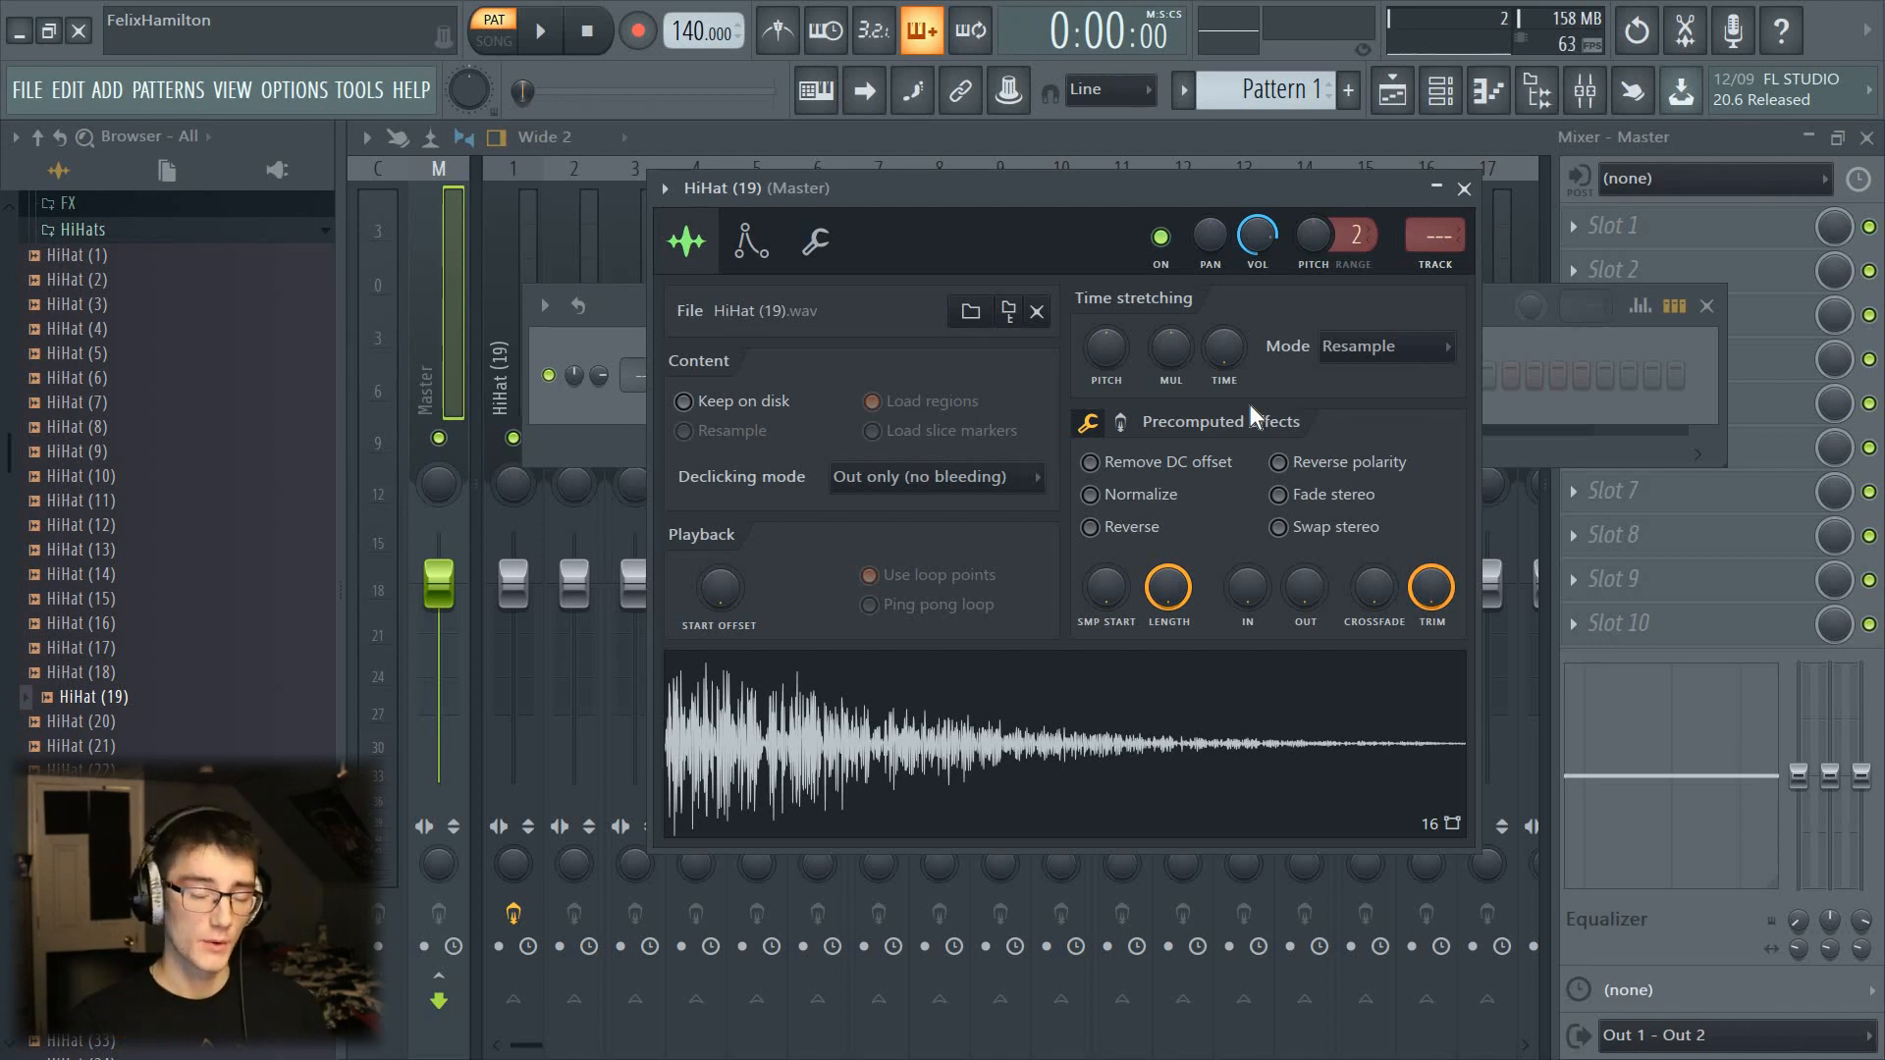
# Step: Try a small sample start offset and a quick fade-in on the hi-hat, previewing the sound
pyautogui.moveTo(1123, 595); pyautogui.dragTo(1123, 569)
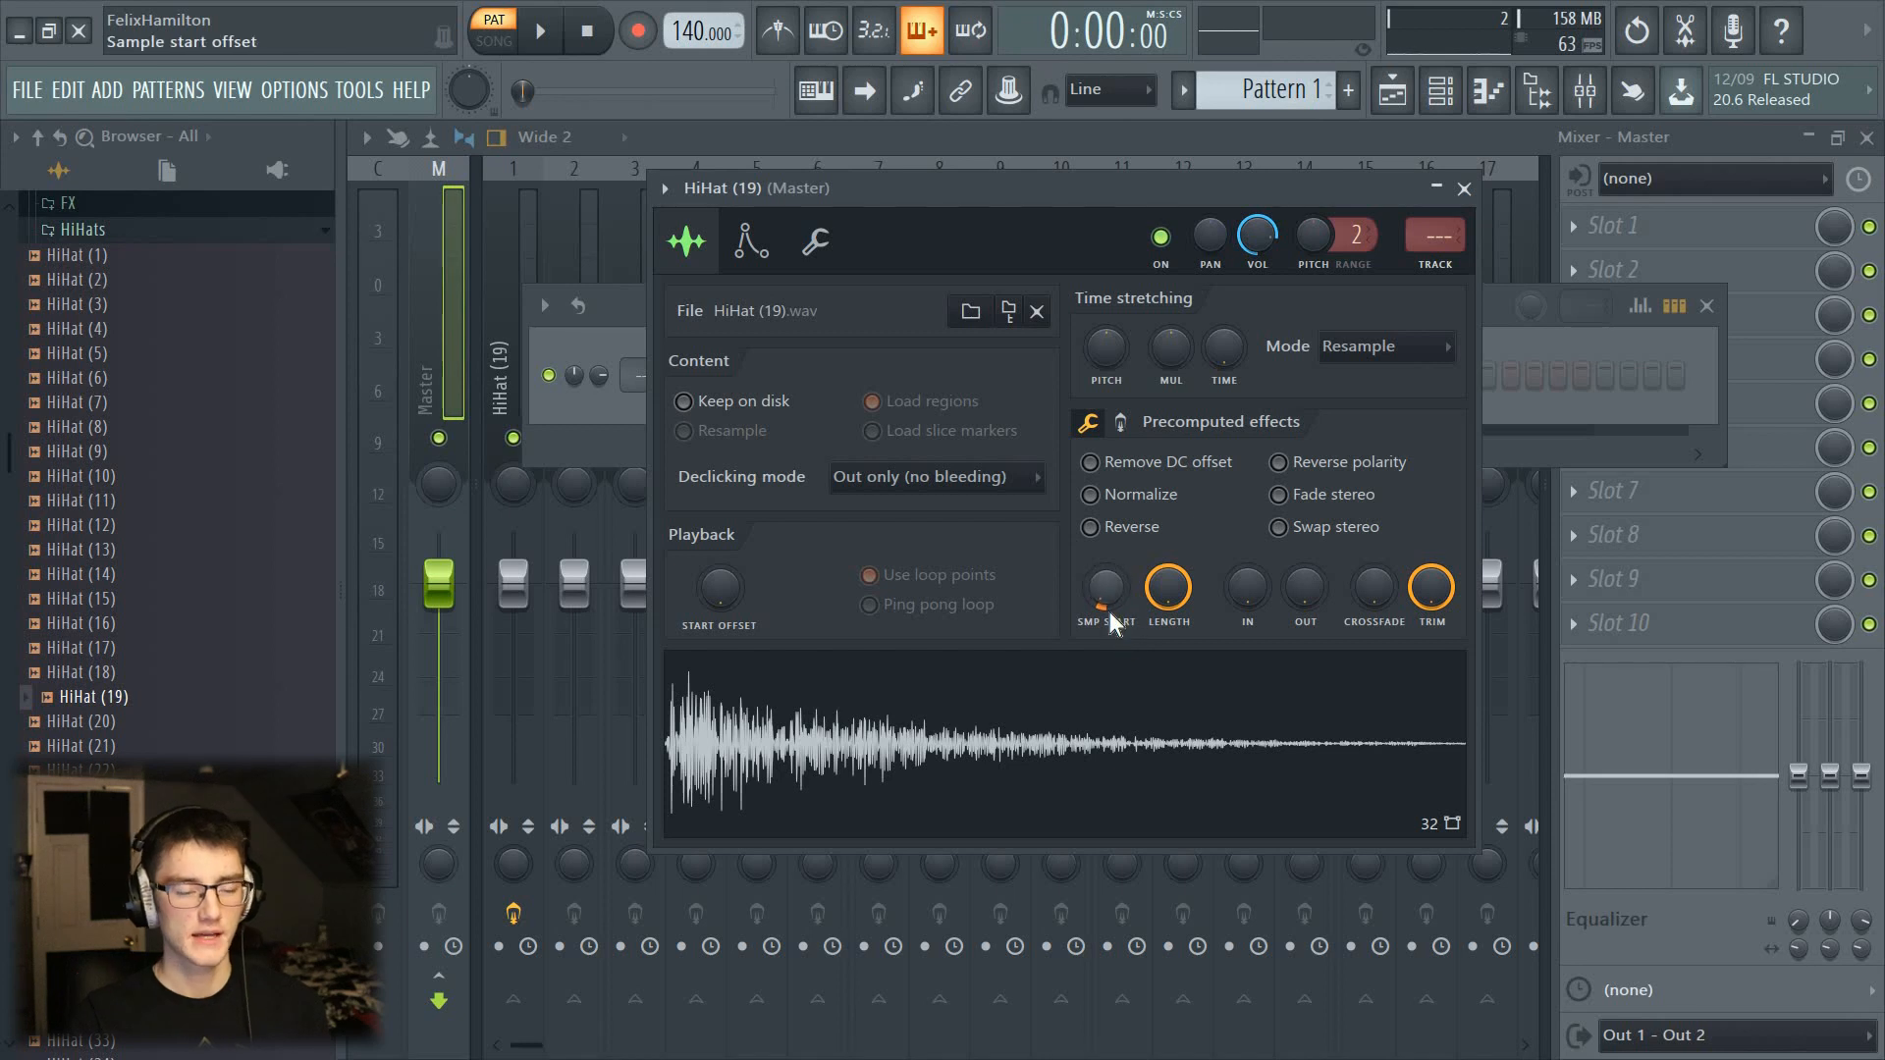
pyautogui.click(900, 714)
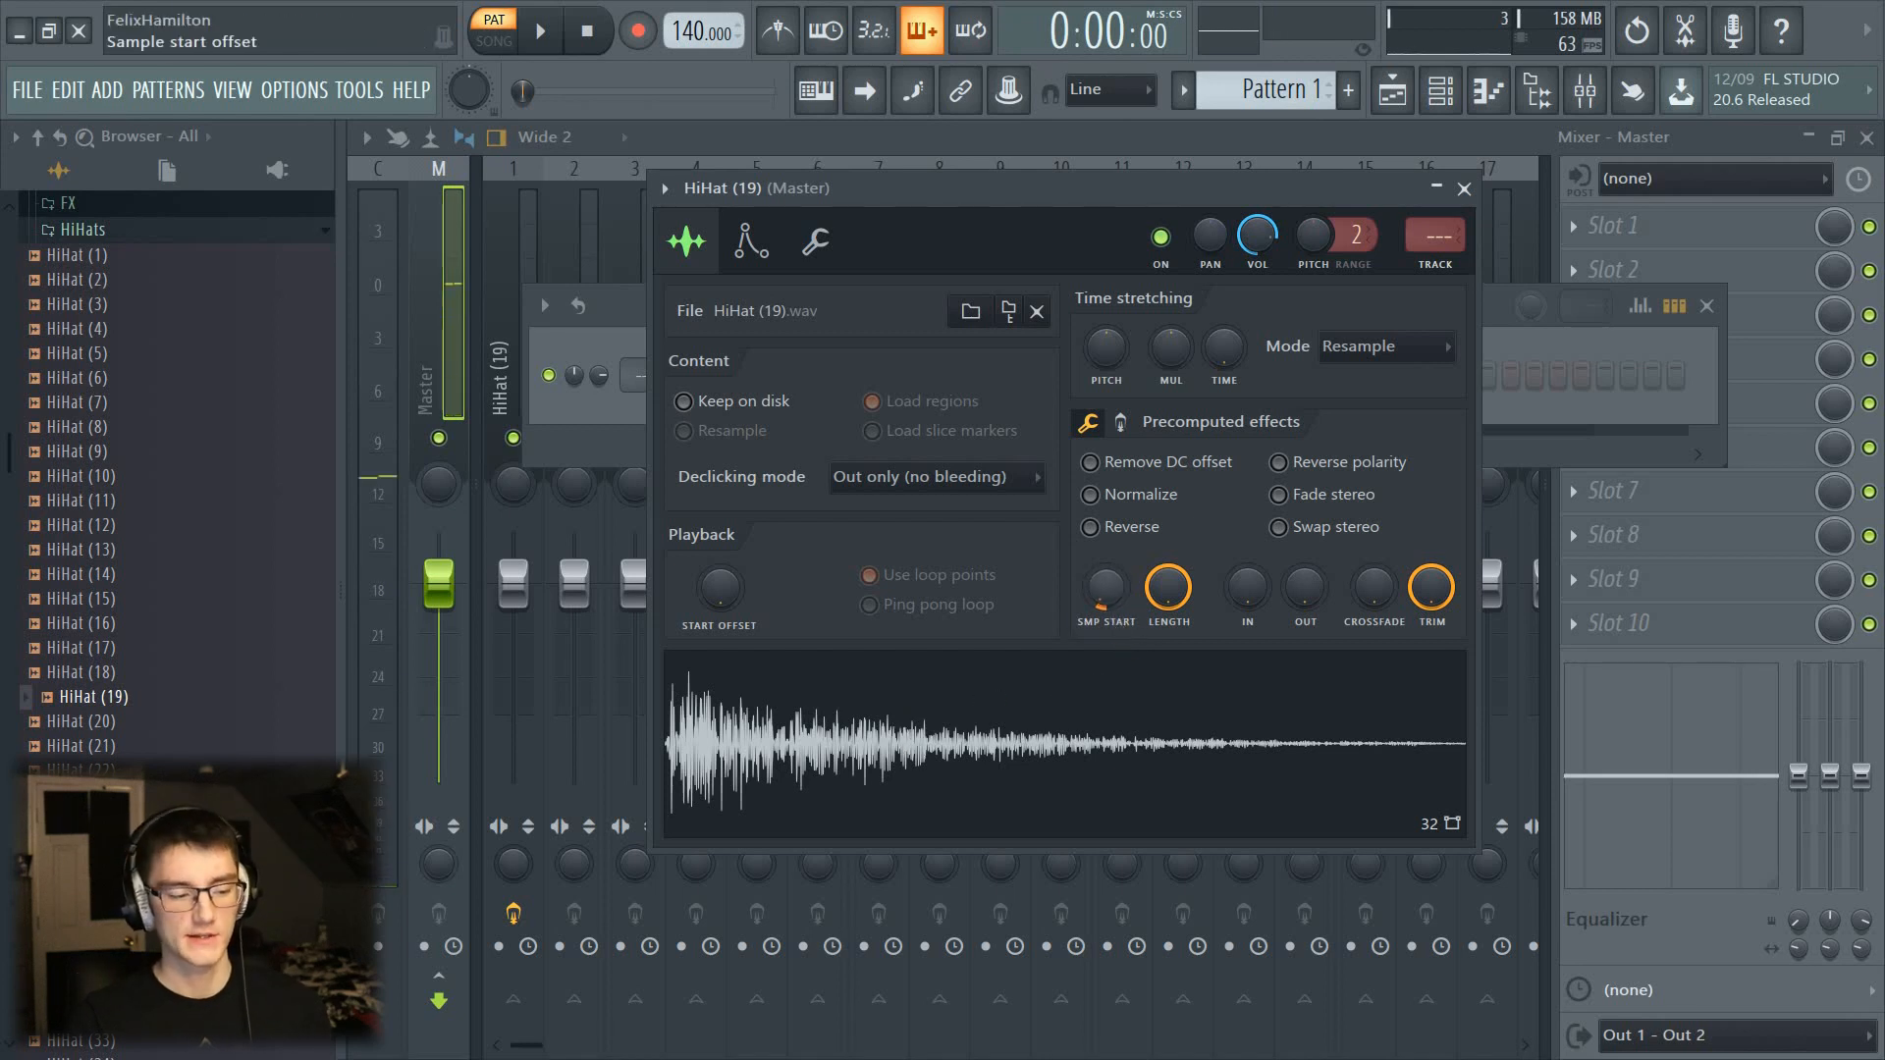
pyautogui.moveTo(1106, 587); pyautogui.dragTo(1107, 628)
pyautogui.click(994, 772)
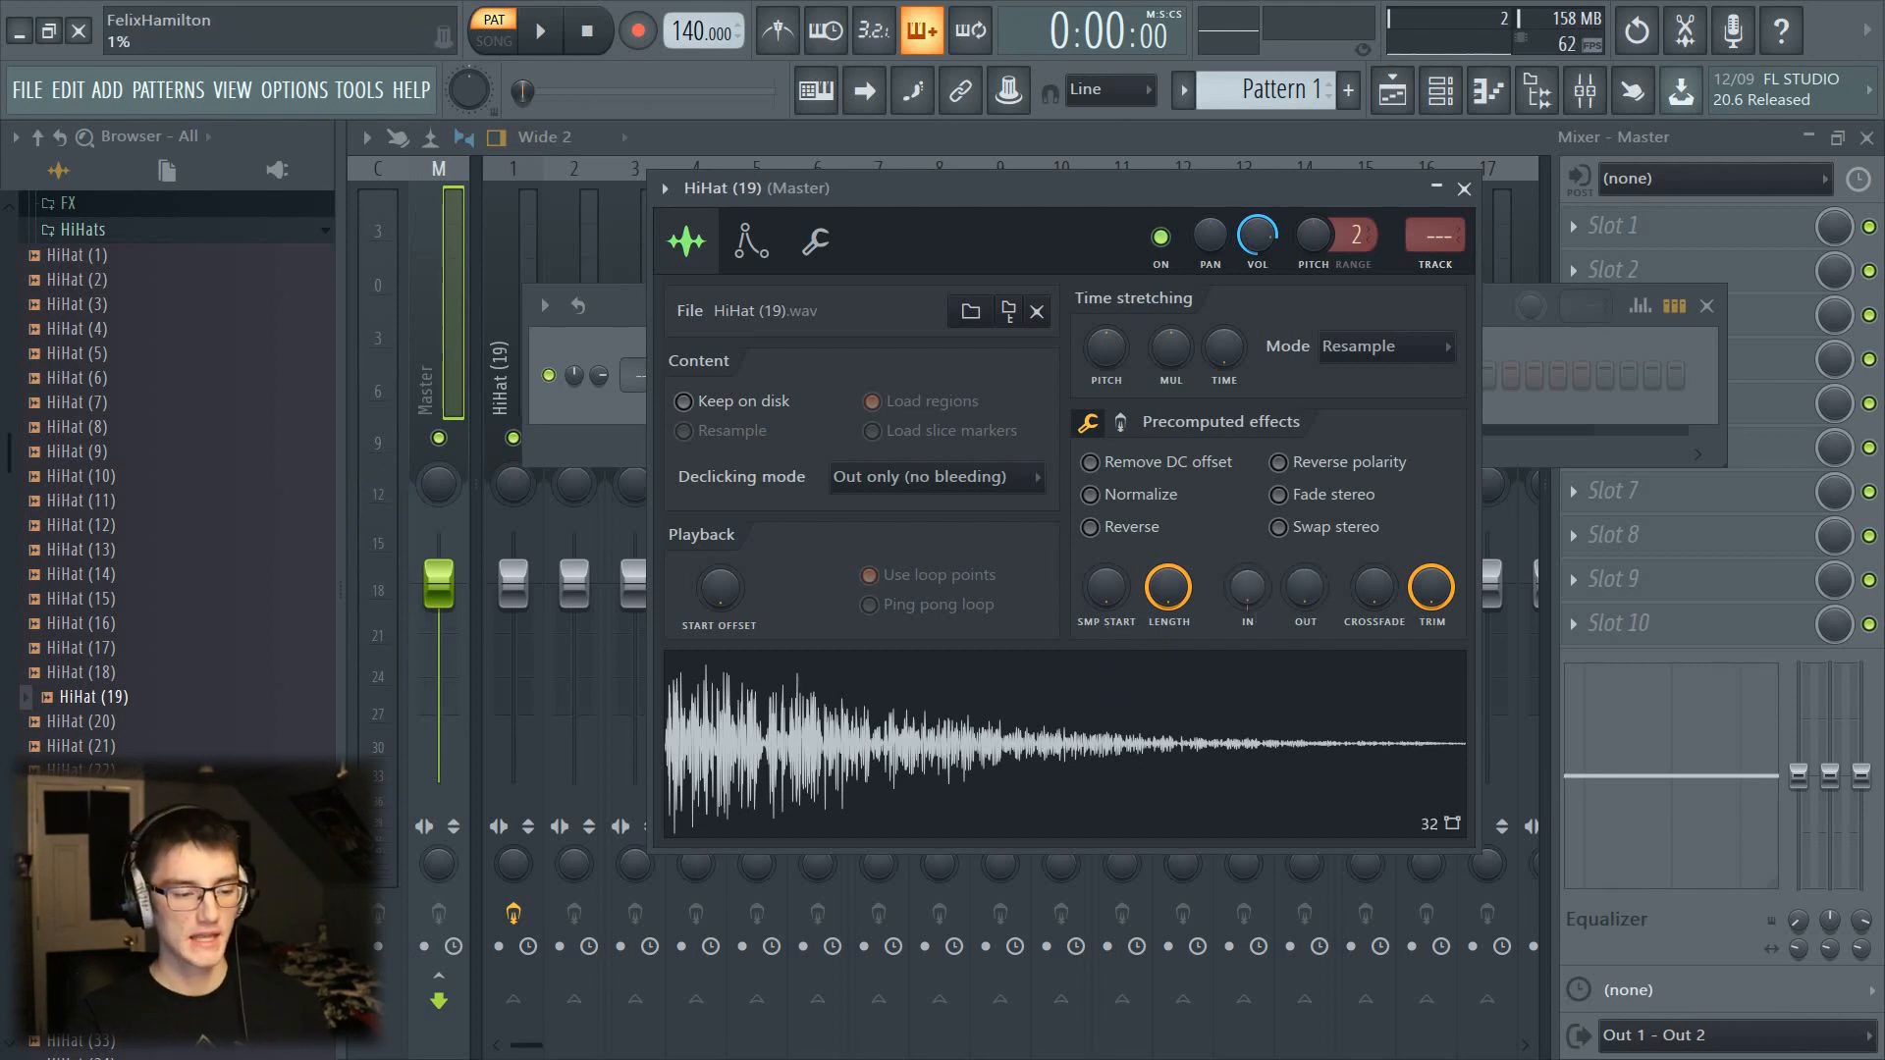
pyautogui.moveTo(1247, 587)
pyautogui.mouseDown()
pyautogui.moveTo(1247, 560)
pyautogui.moveTo(1233, 610)
pyautogui.mouseUp()
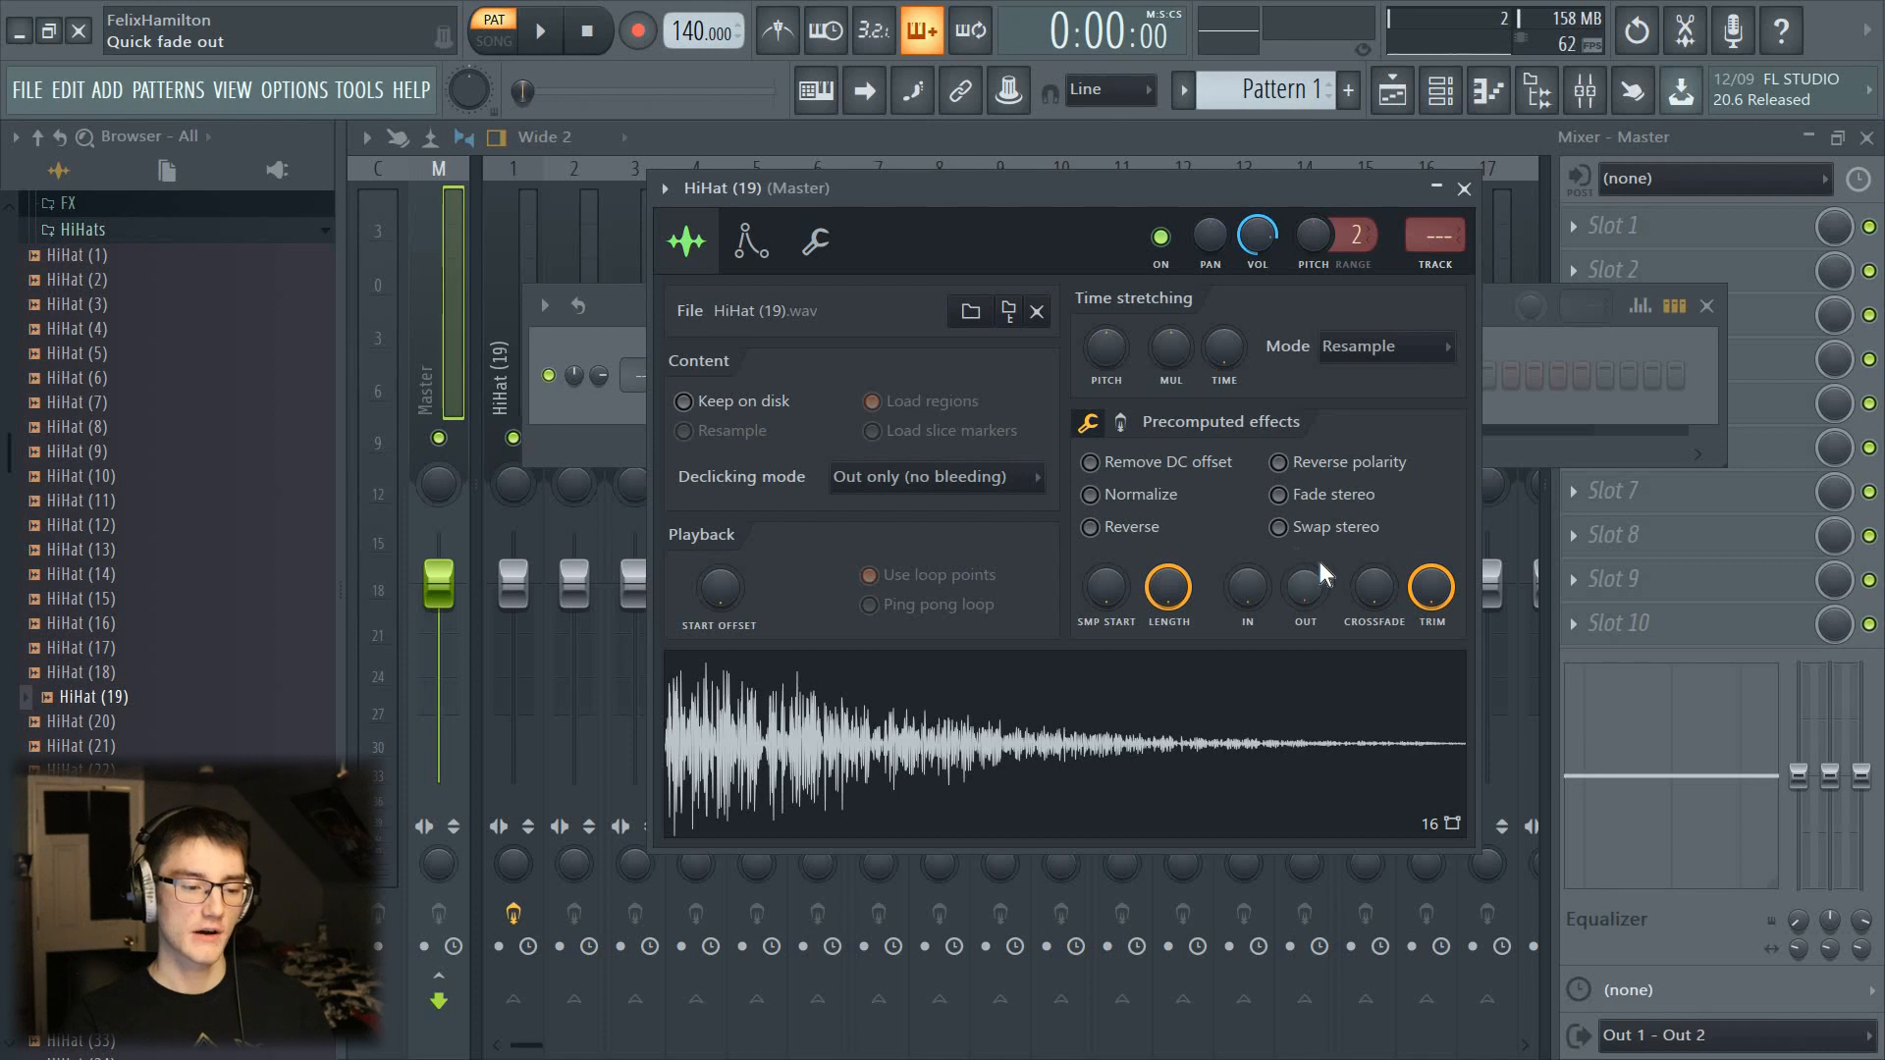
# Step: Raise the hi-hat's quick fade-out to roughly halfway and preview the softened tail
pyautogui.moveTo(1305, 589); pyautogui.dragTo(1305, 511)
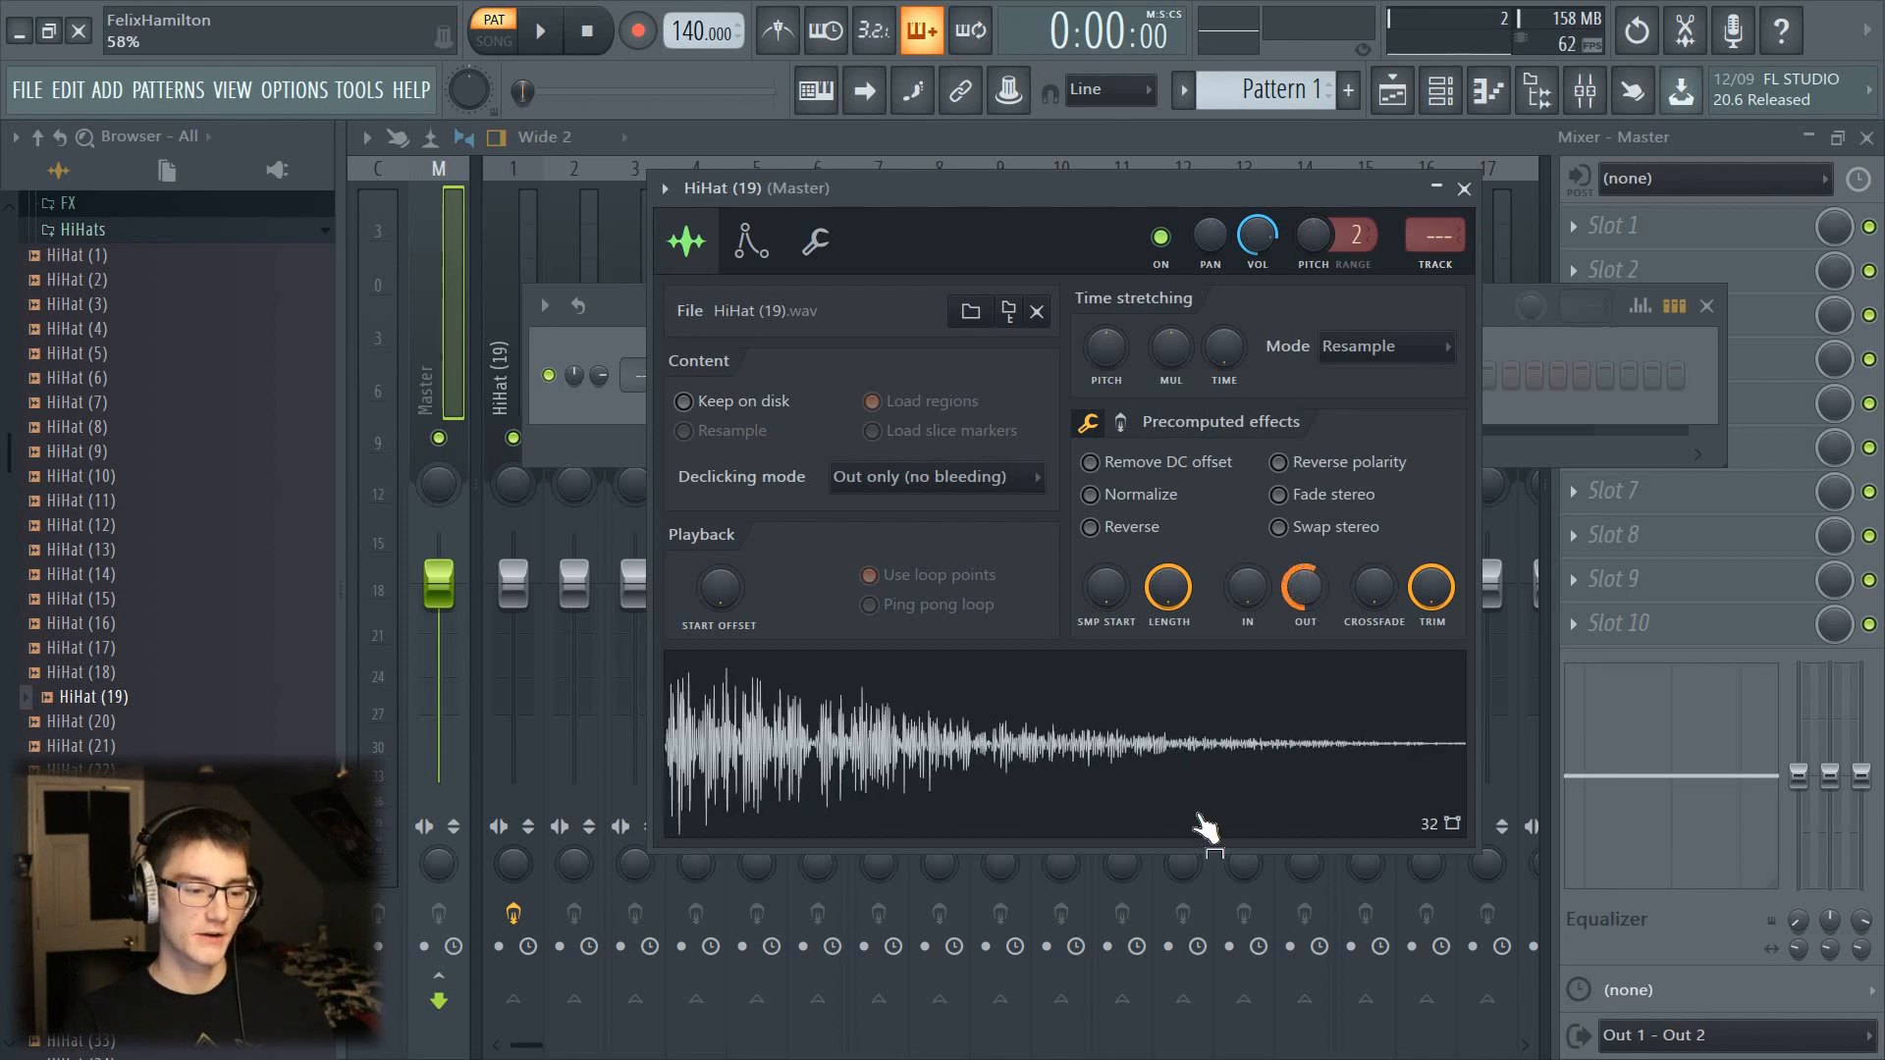
pyautogui.click(1188, 754)
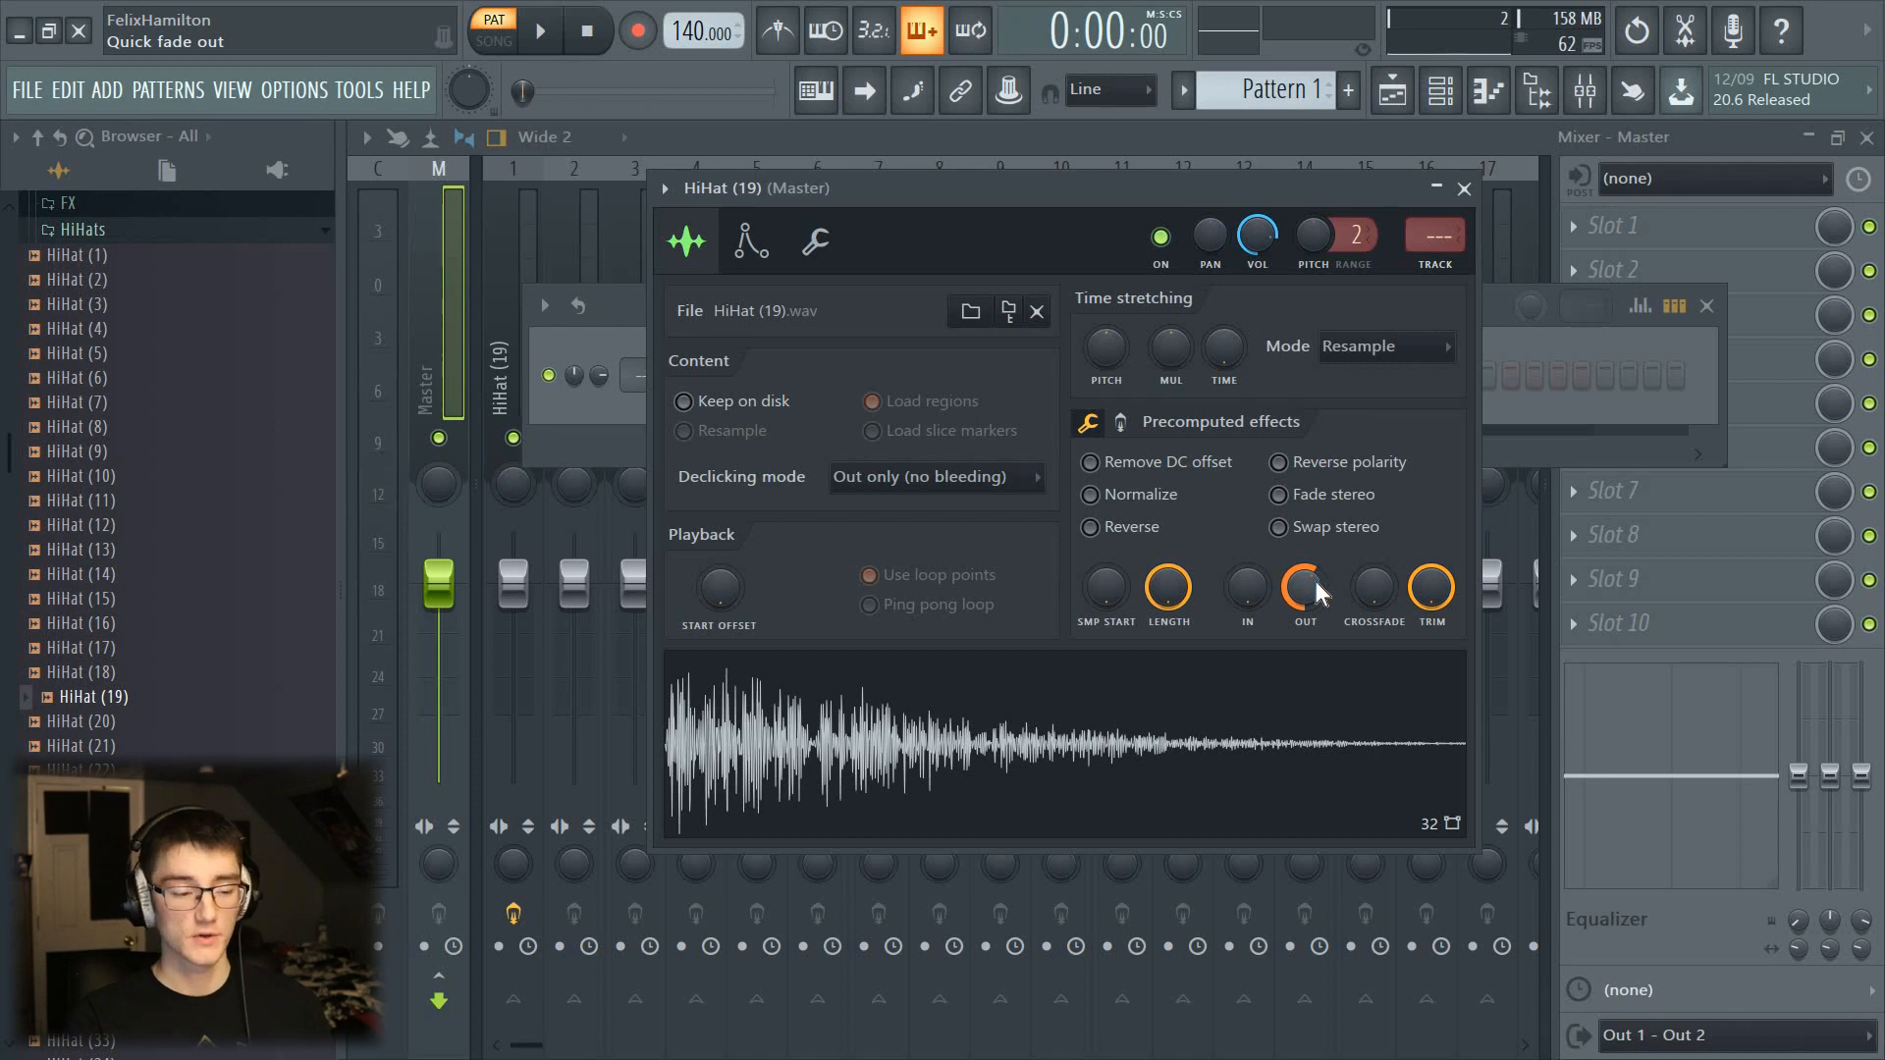
pyautogui.click(1182, 775)
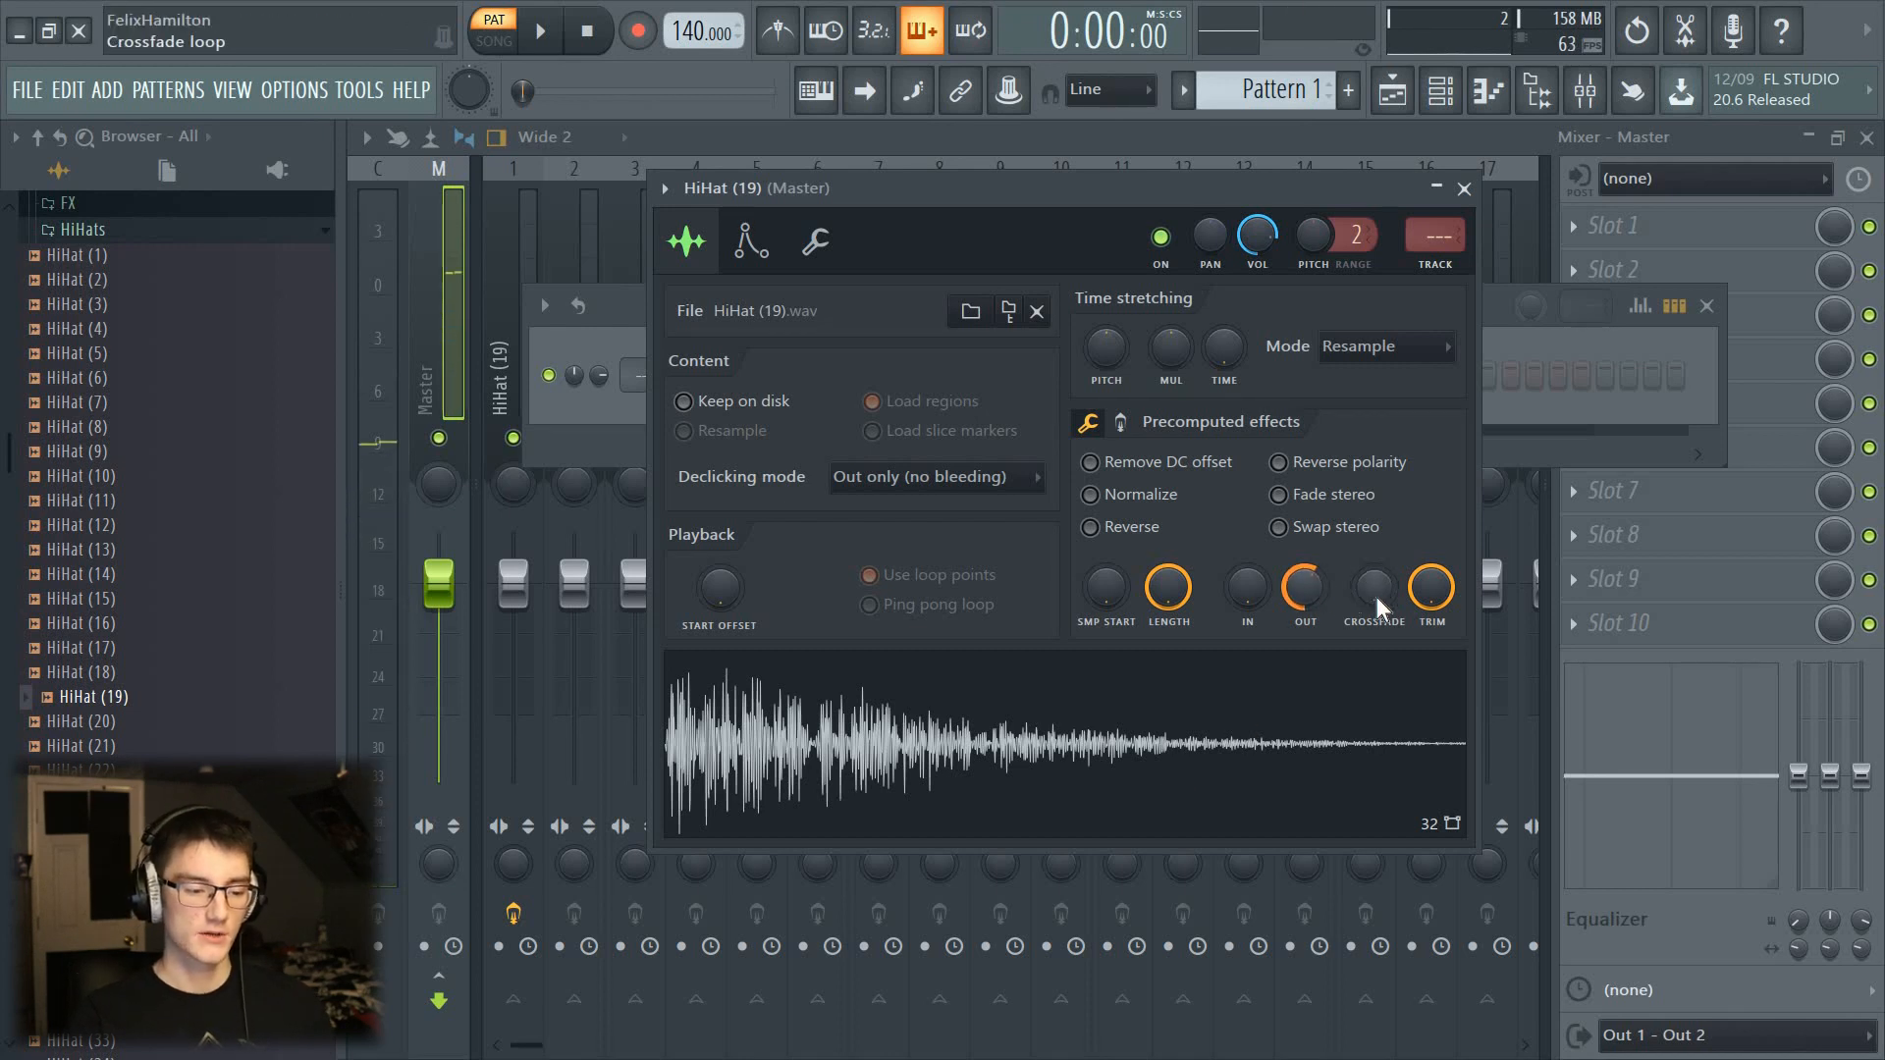
# Step: Try a crossfade loop on the hi-hat sample and return the crossfade to zero
pyautogui.moveTo(1374, 587); pyautogui.dragTo(1374, 543)
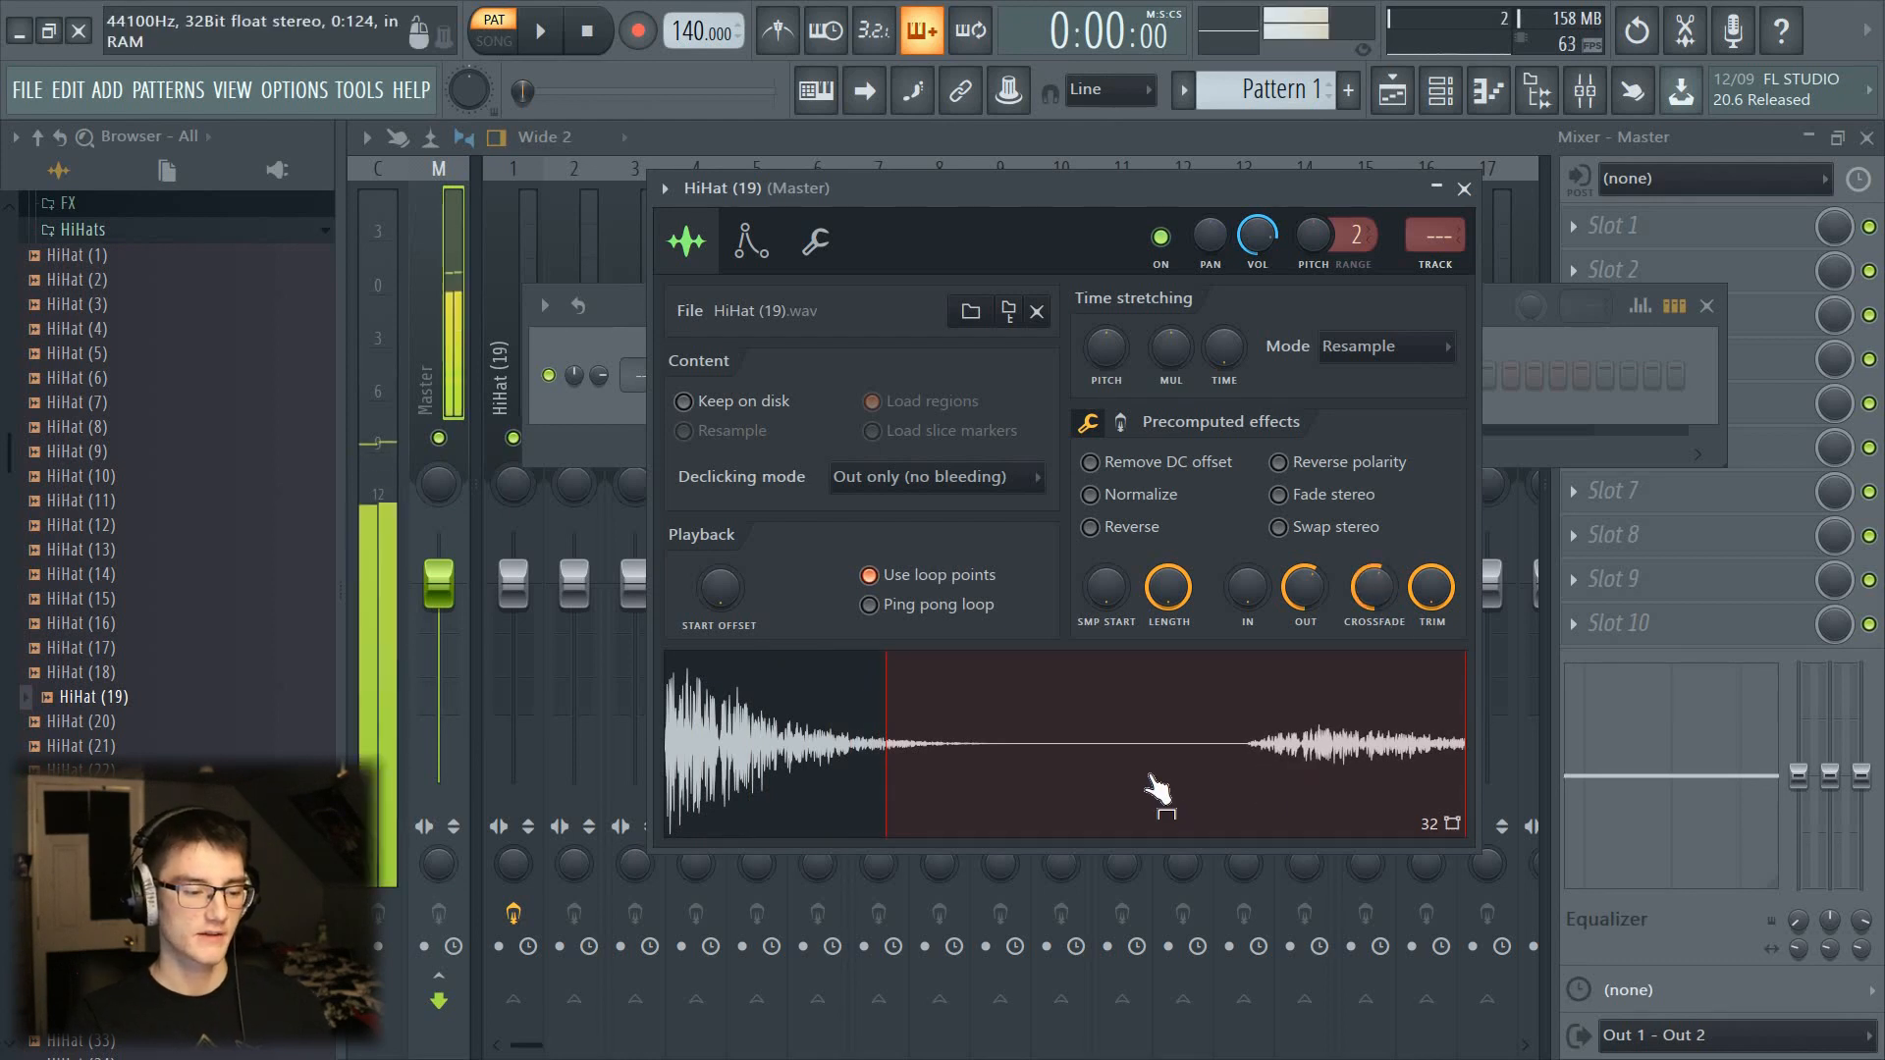
pyautogui.moveTo(1365, 587); pyautogui.dragTo(1364, 629)
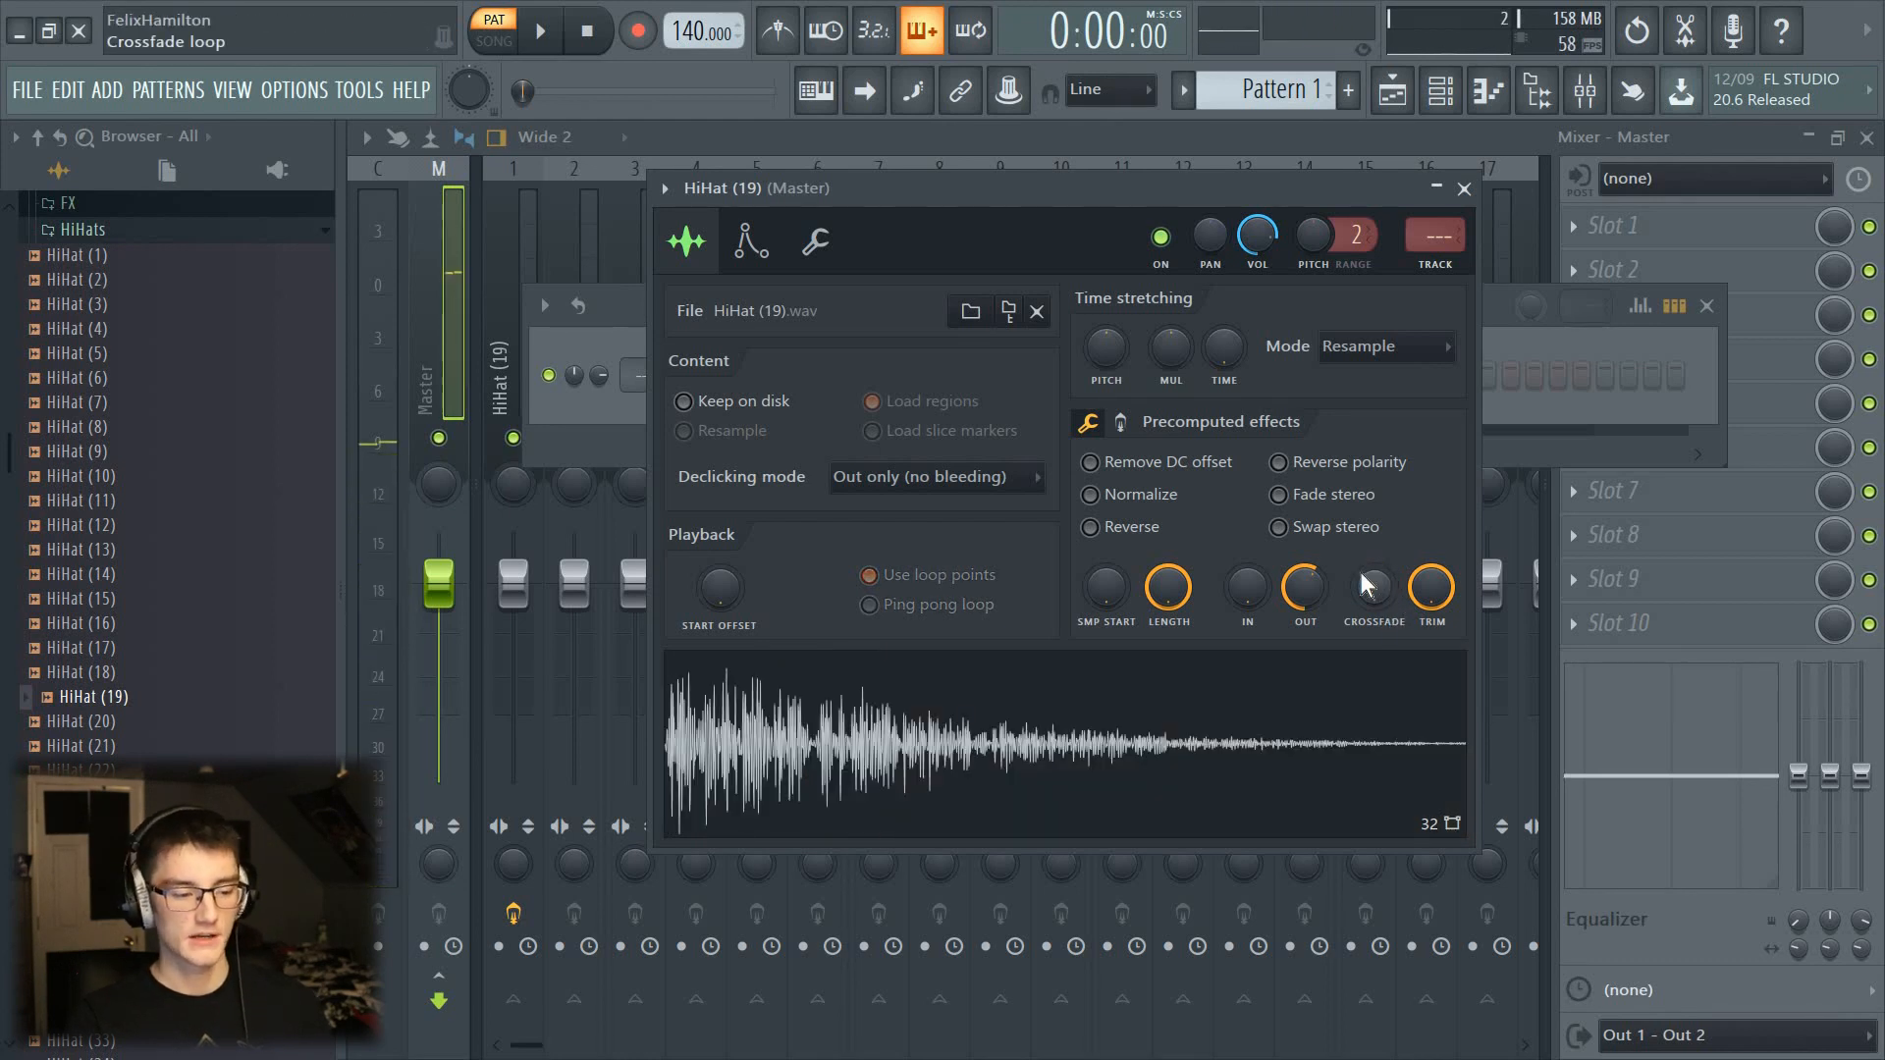
# Step: Lower the hi-hat's time-stretching pitch slightly, previewing the sound between adjustments
pyautogui.moveTo(1106, 347); pyautogui.dragTo(1105, 353)
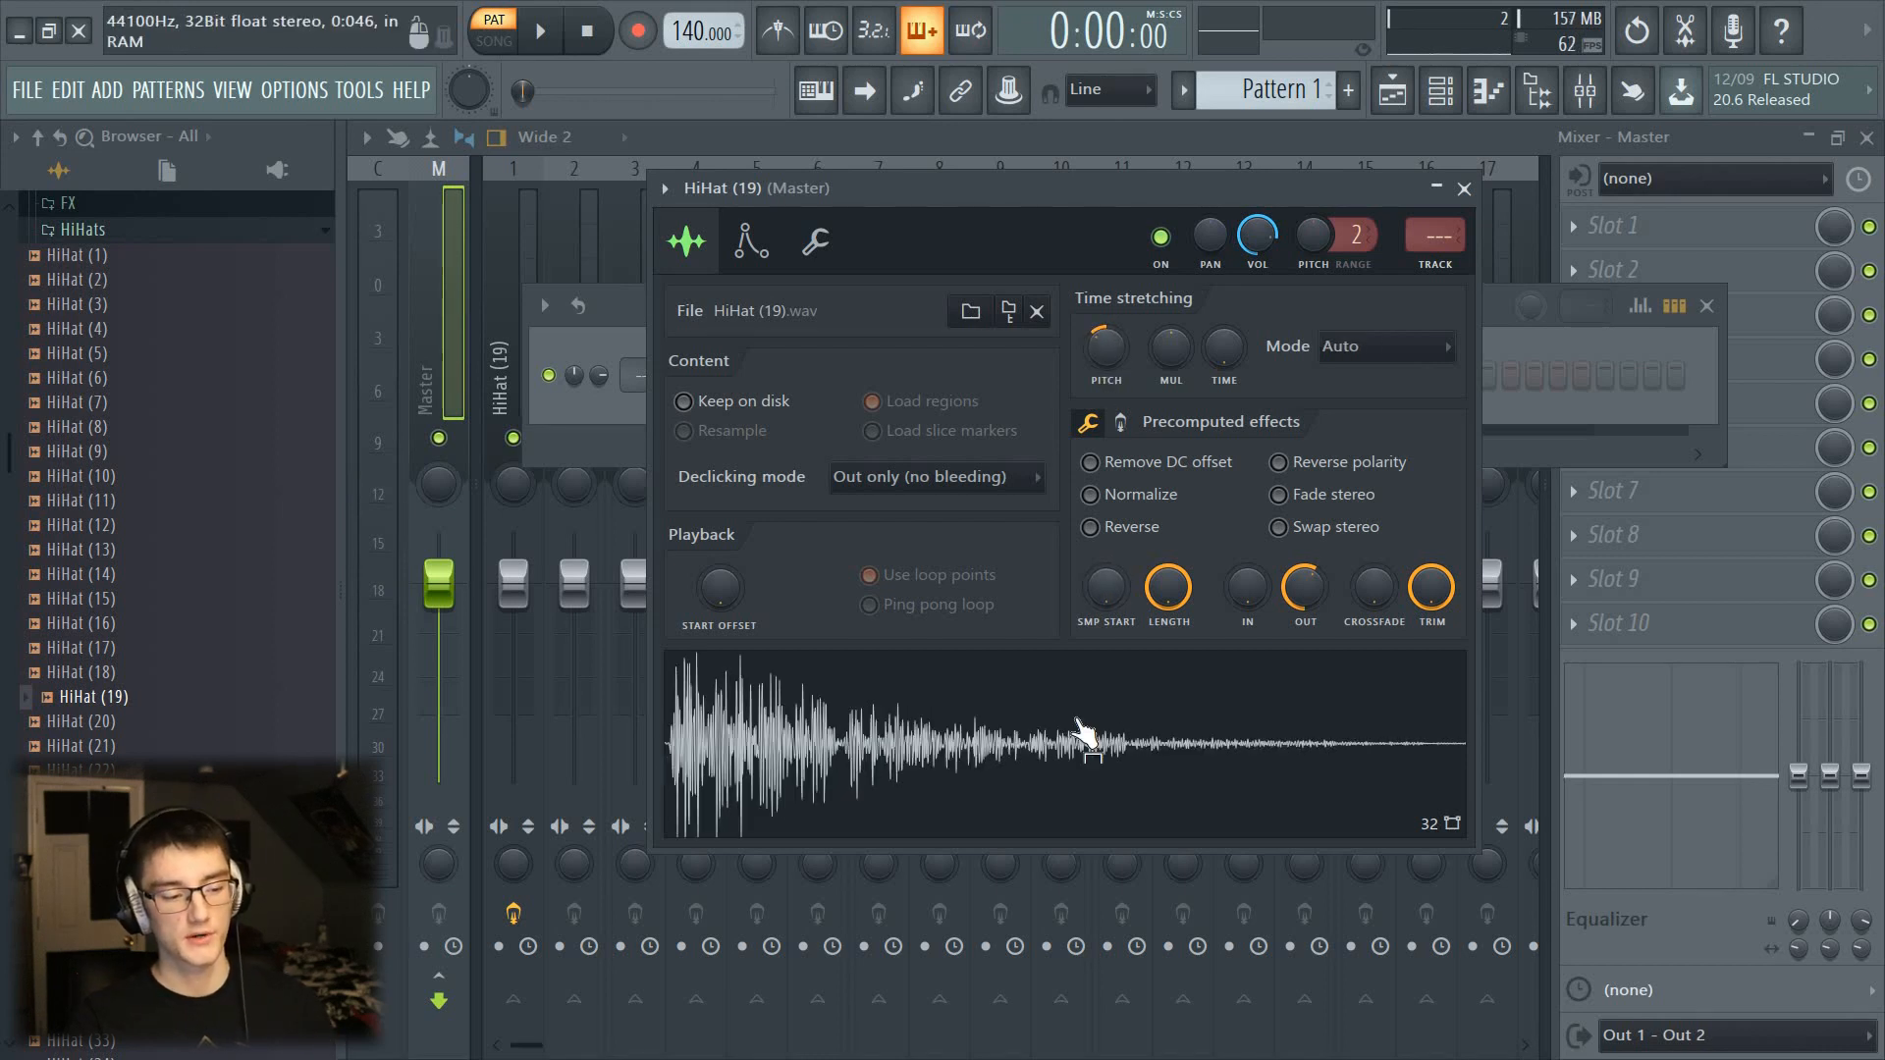
pyautogui.click(1057, 745)
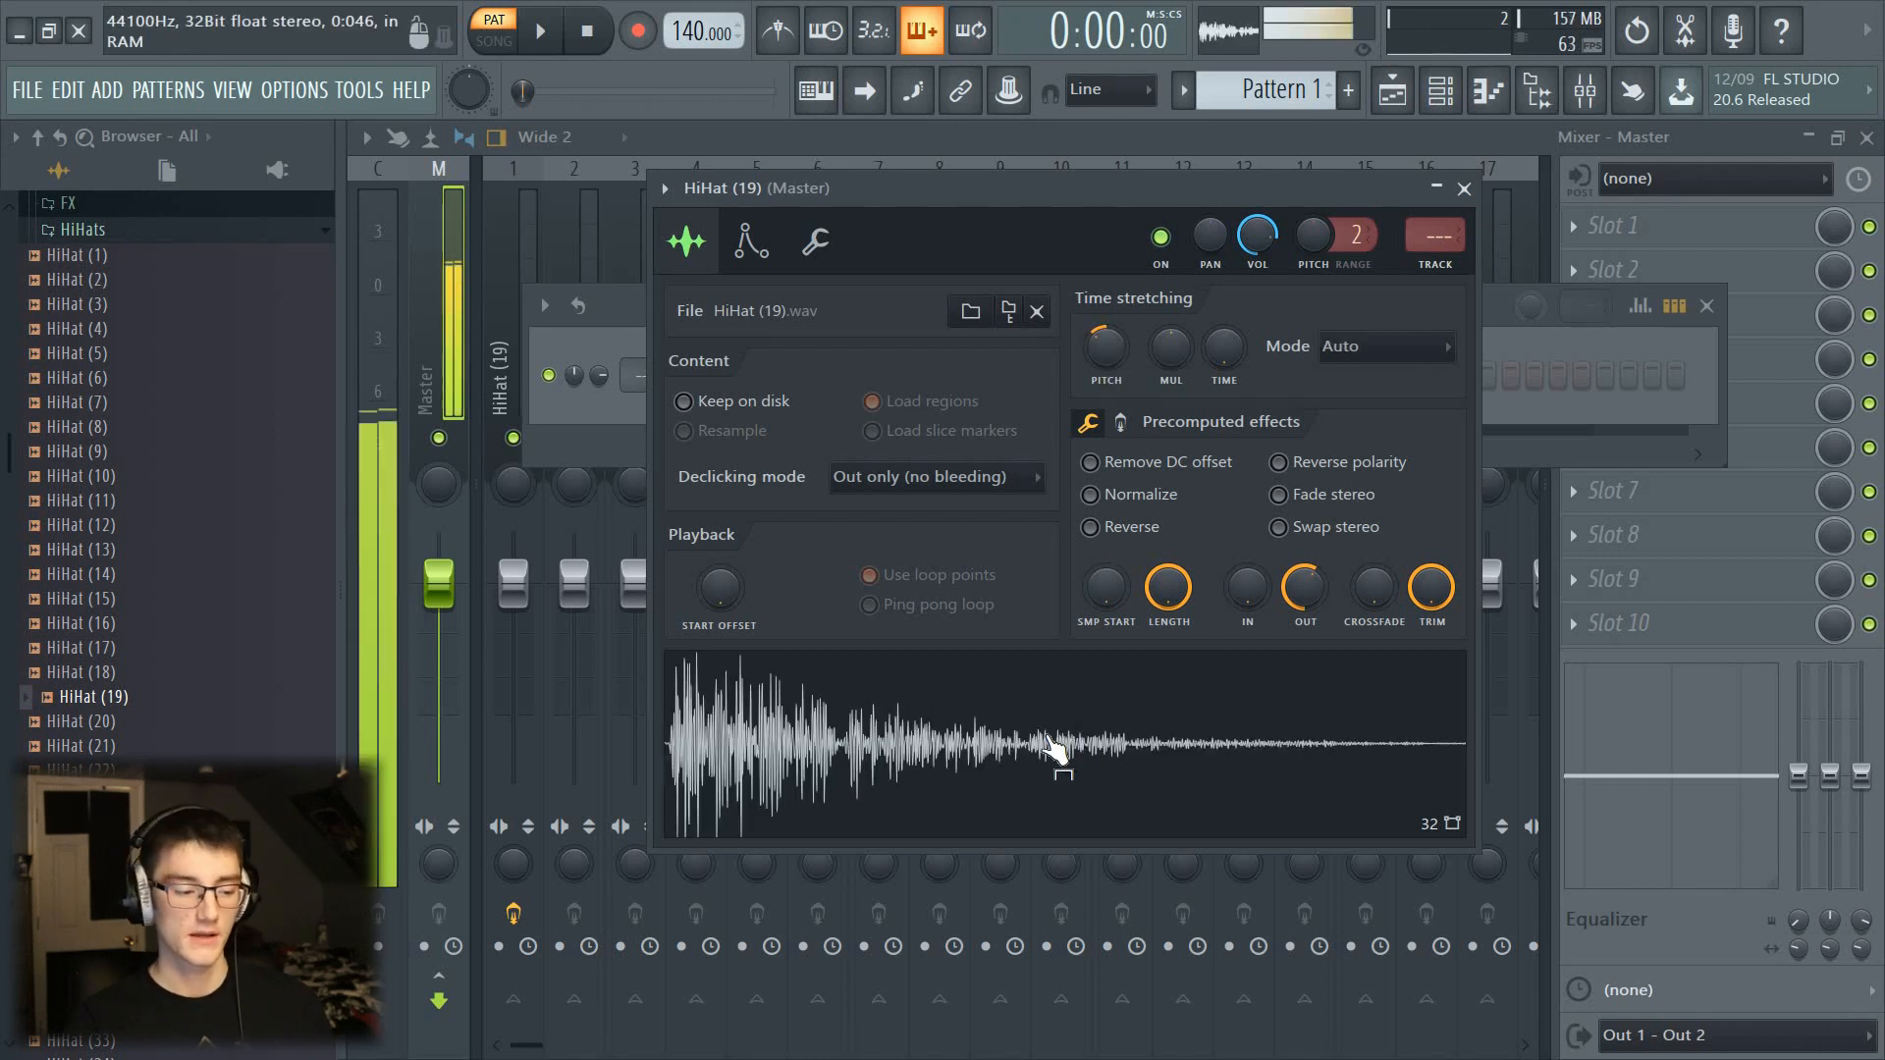
pyautogui.moveTo(1106, 361)
pyautogui.mouseDown()
pyautogui.moveTo(1105, 334)
pyautogui.moveTo(1105, 355)
pyautogui.mouseUp()
pyautogui.click(1041, 810)
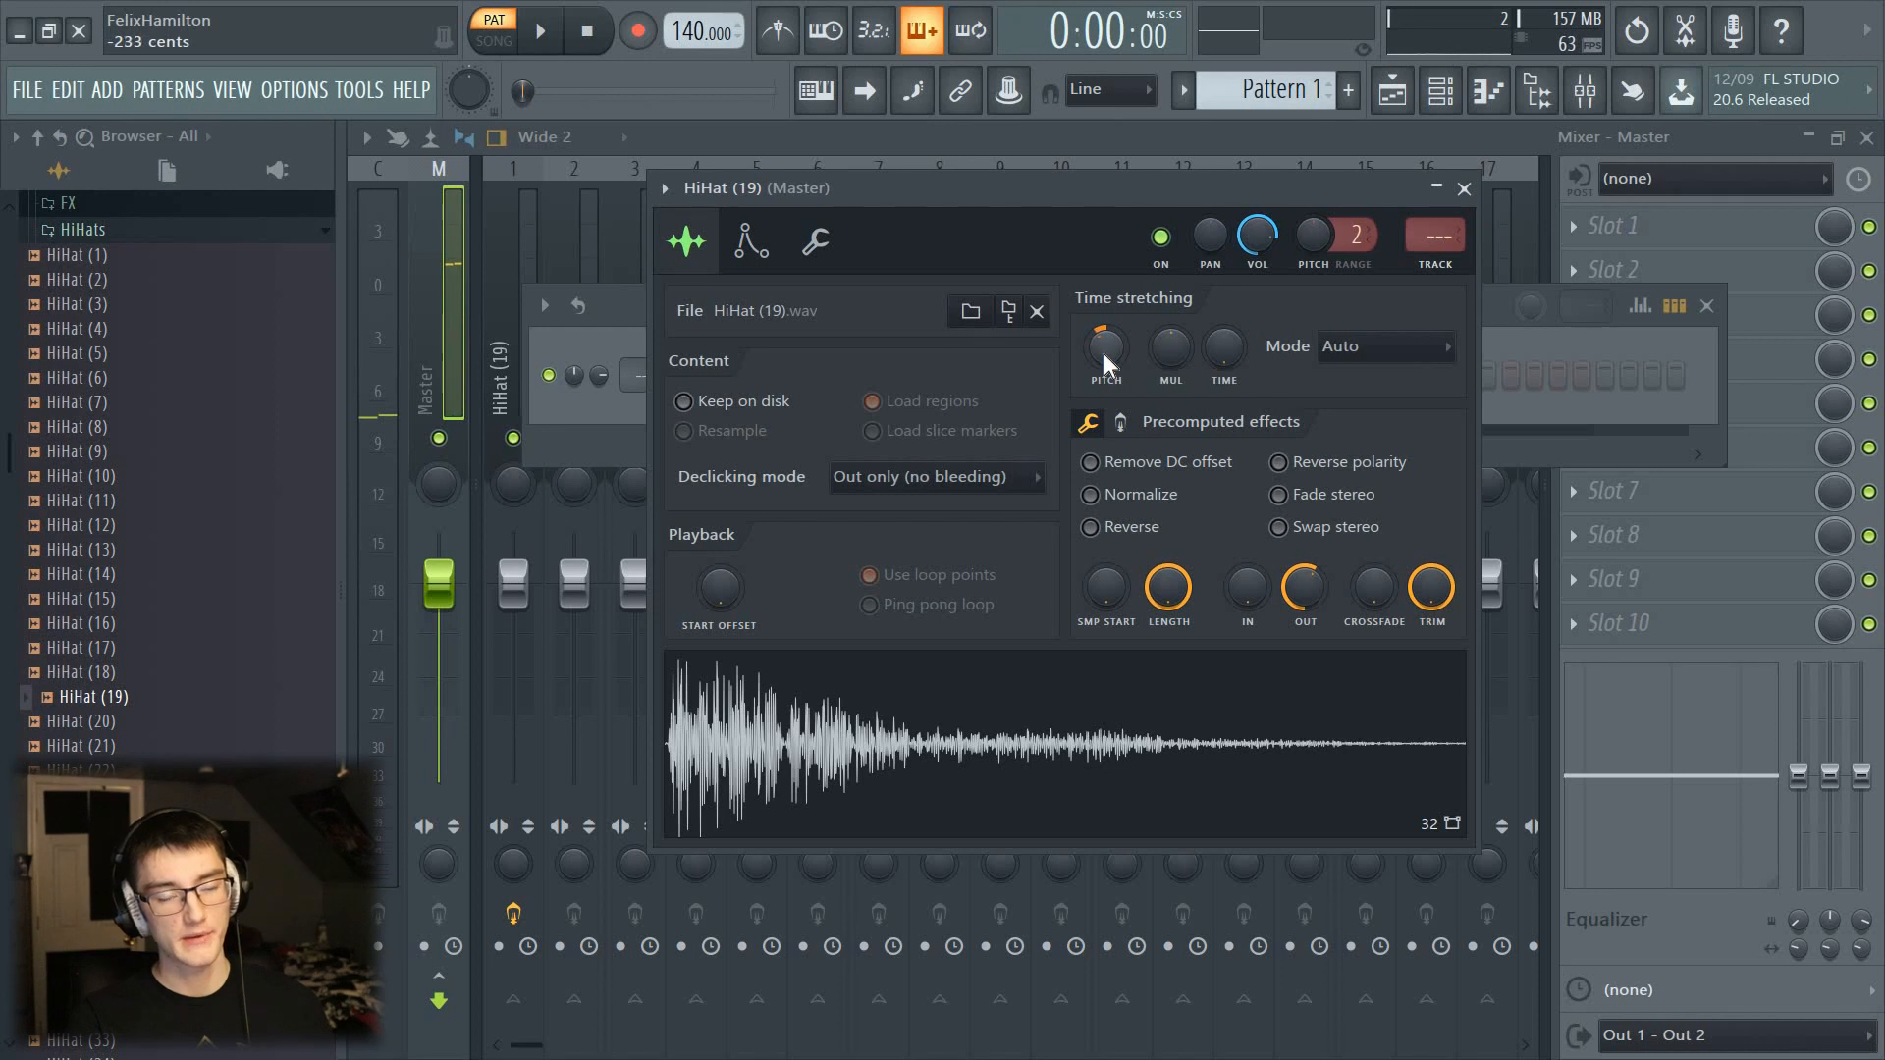
pyautogui.click(1222, 796)
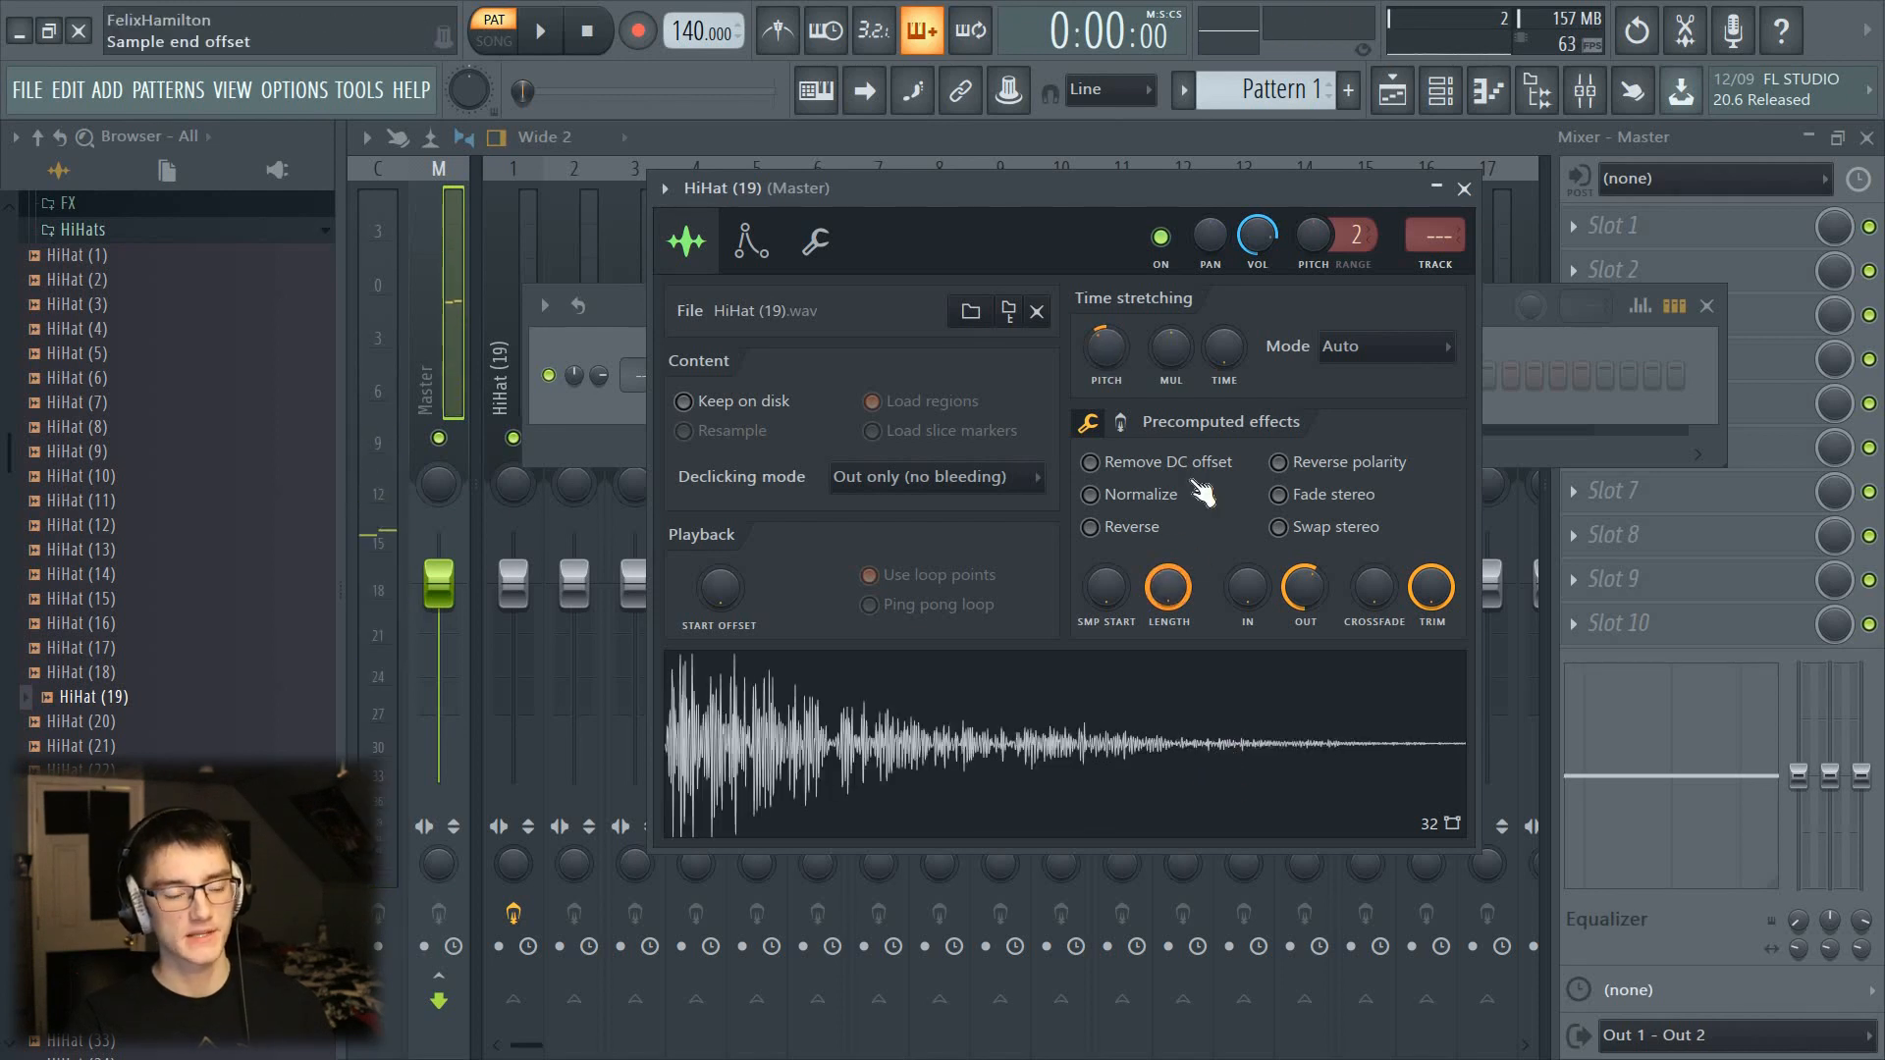
# Step: Try the Reverse and Normalize precomputed effects on the hi-hat sample
pyautogui.click(1093, 535)
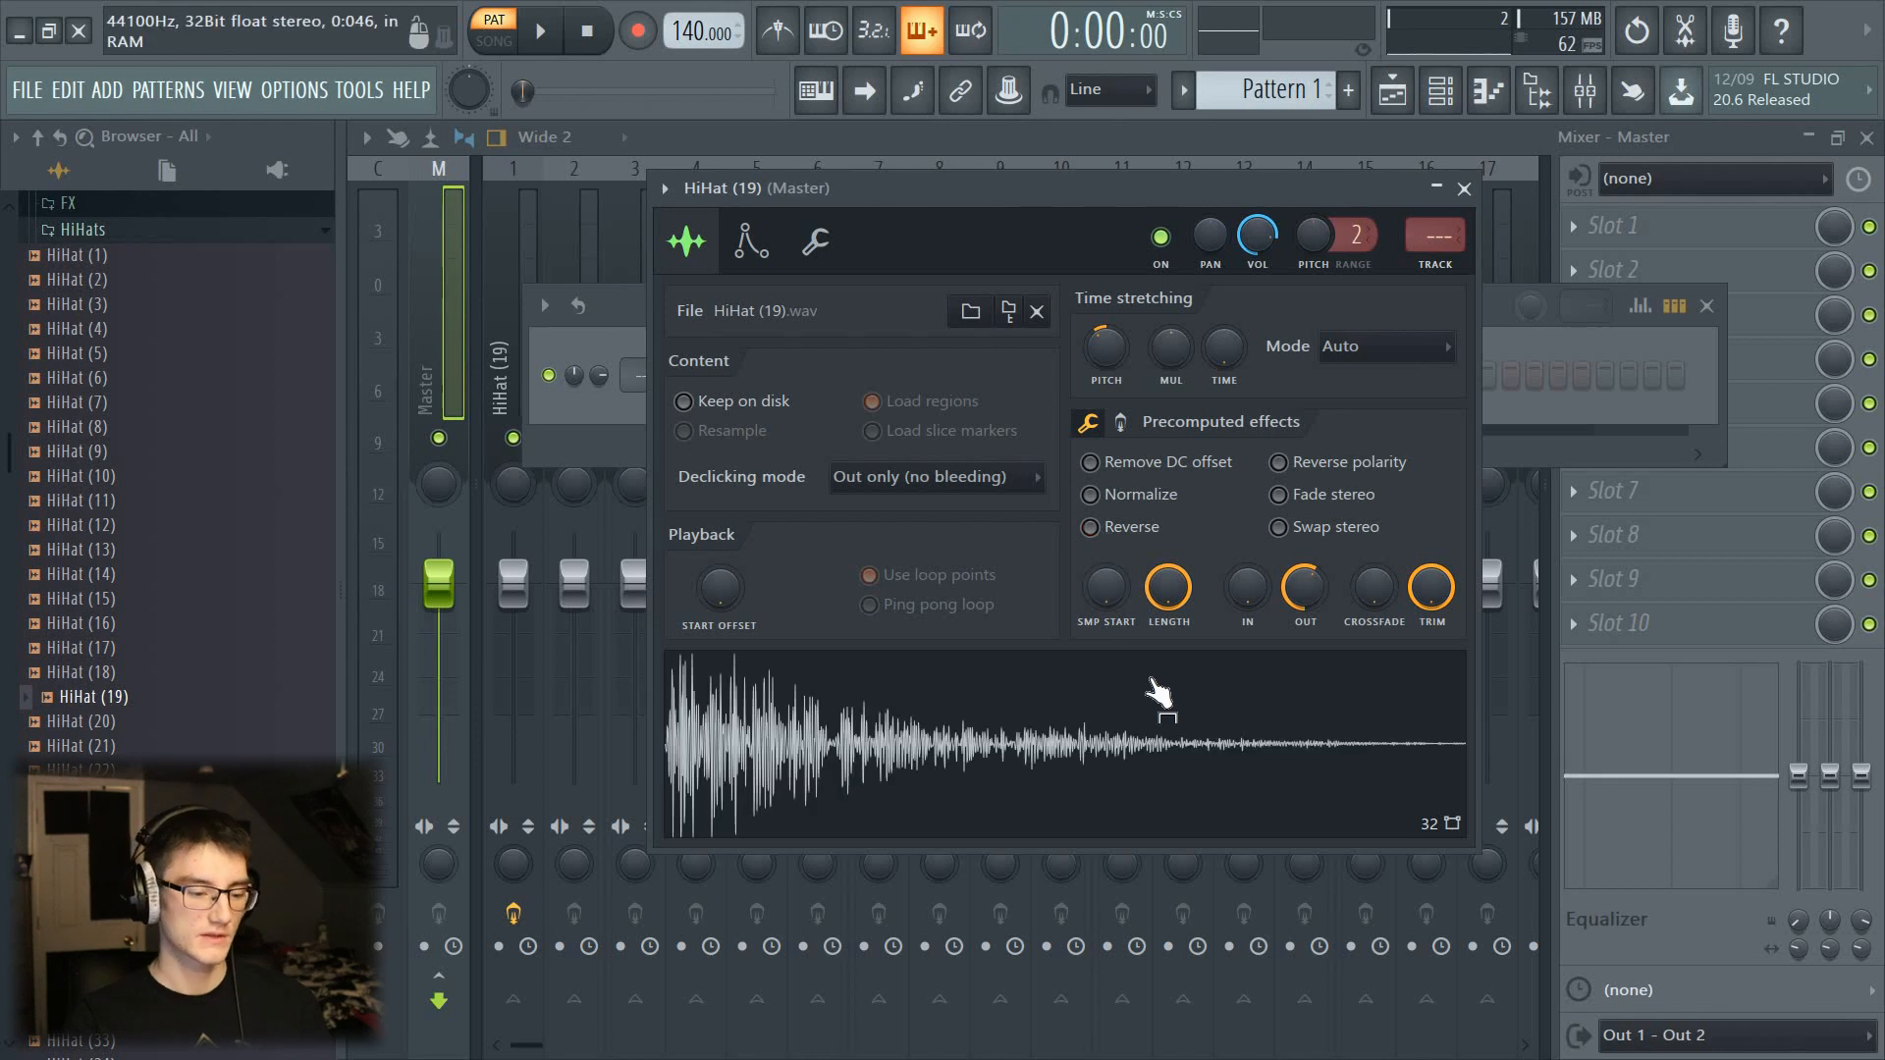
pyautogui.click(1093, 497)
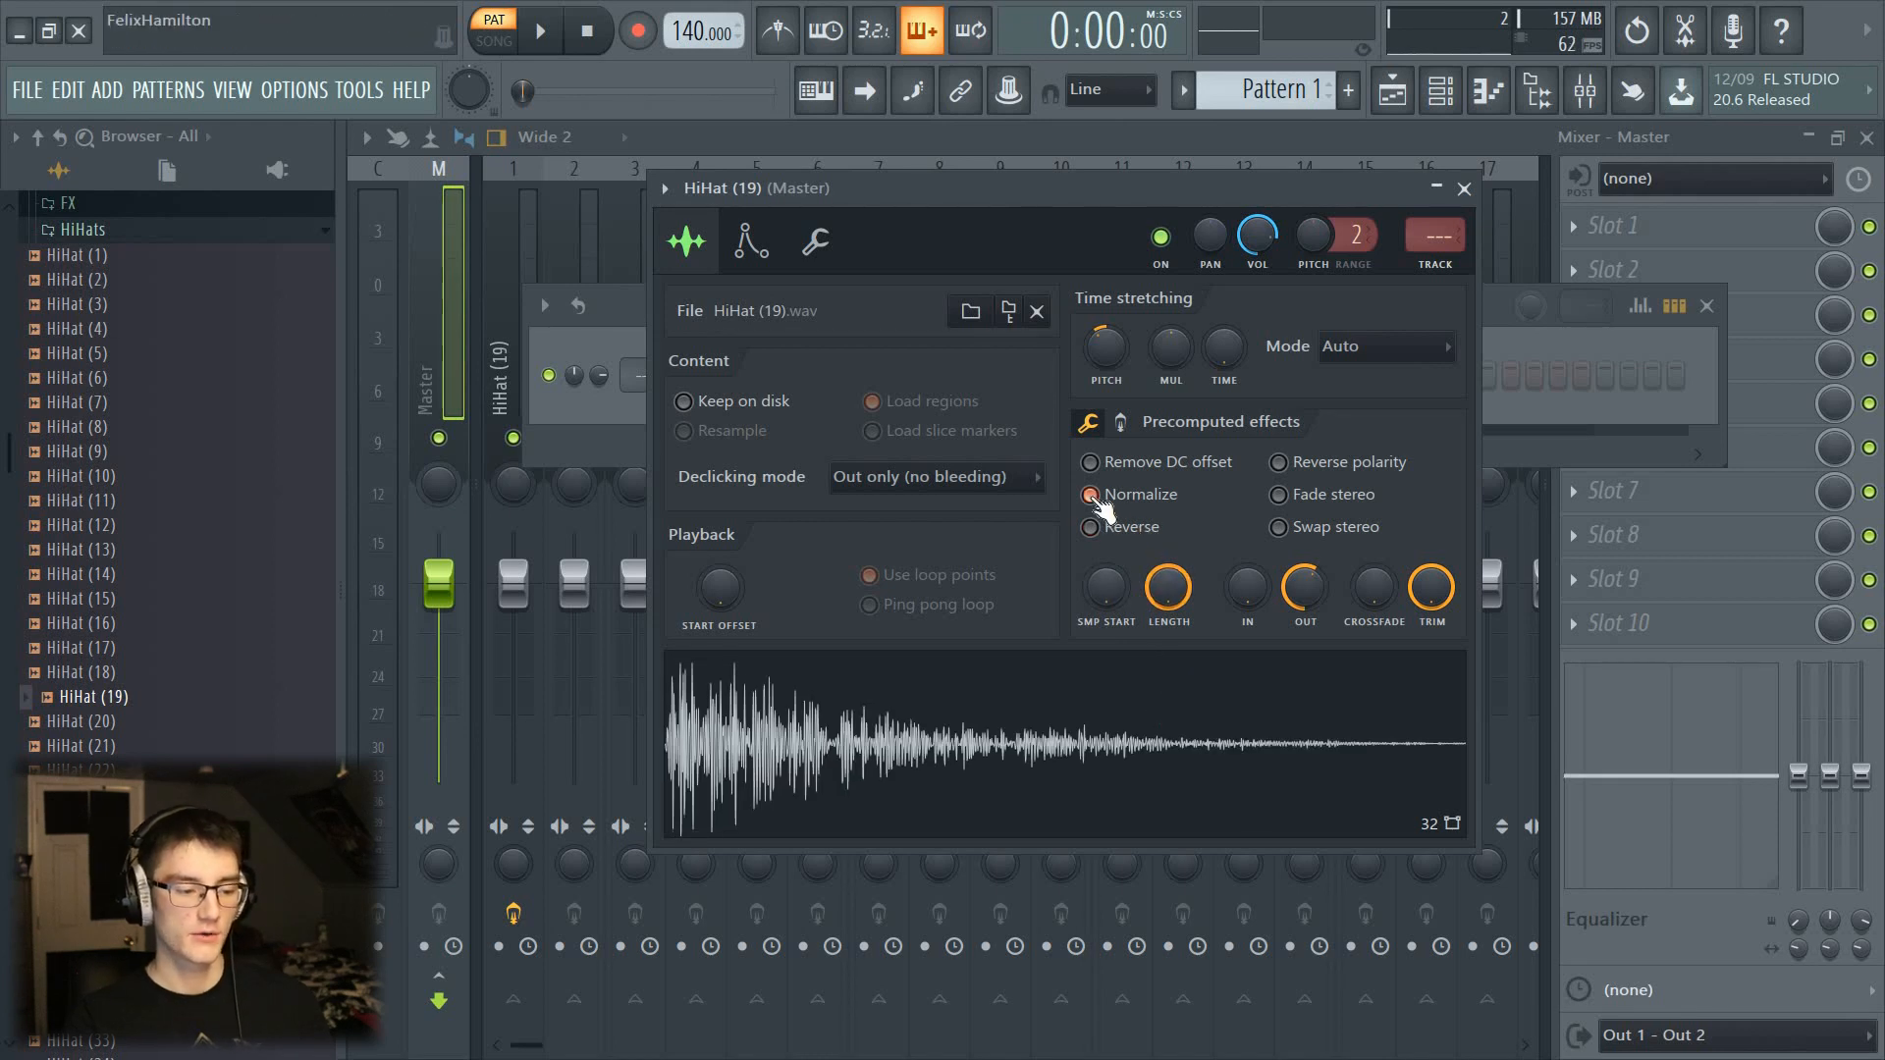
pyautogui.click(1093, 497)
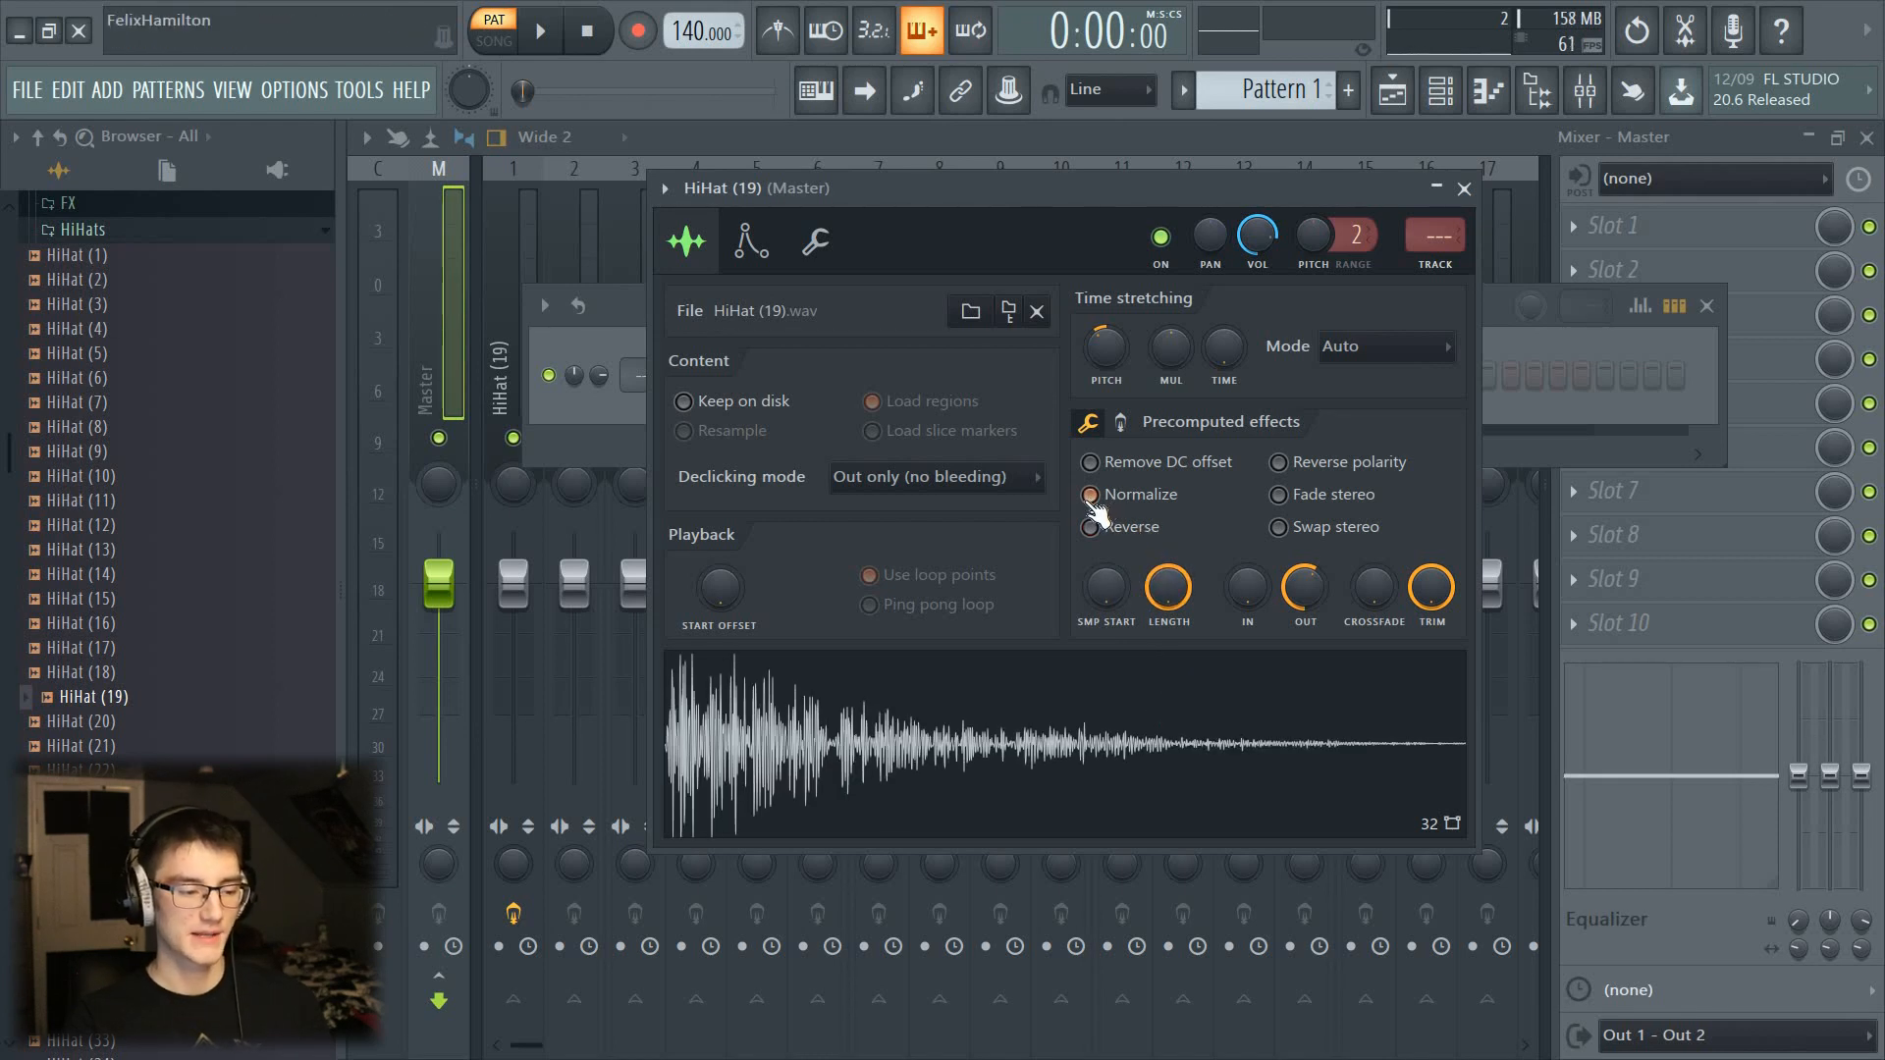
# Step: Show the second set of precomputed effects and try the Pogo effect on the hi-hat
pyautogui.click(1121, 423)
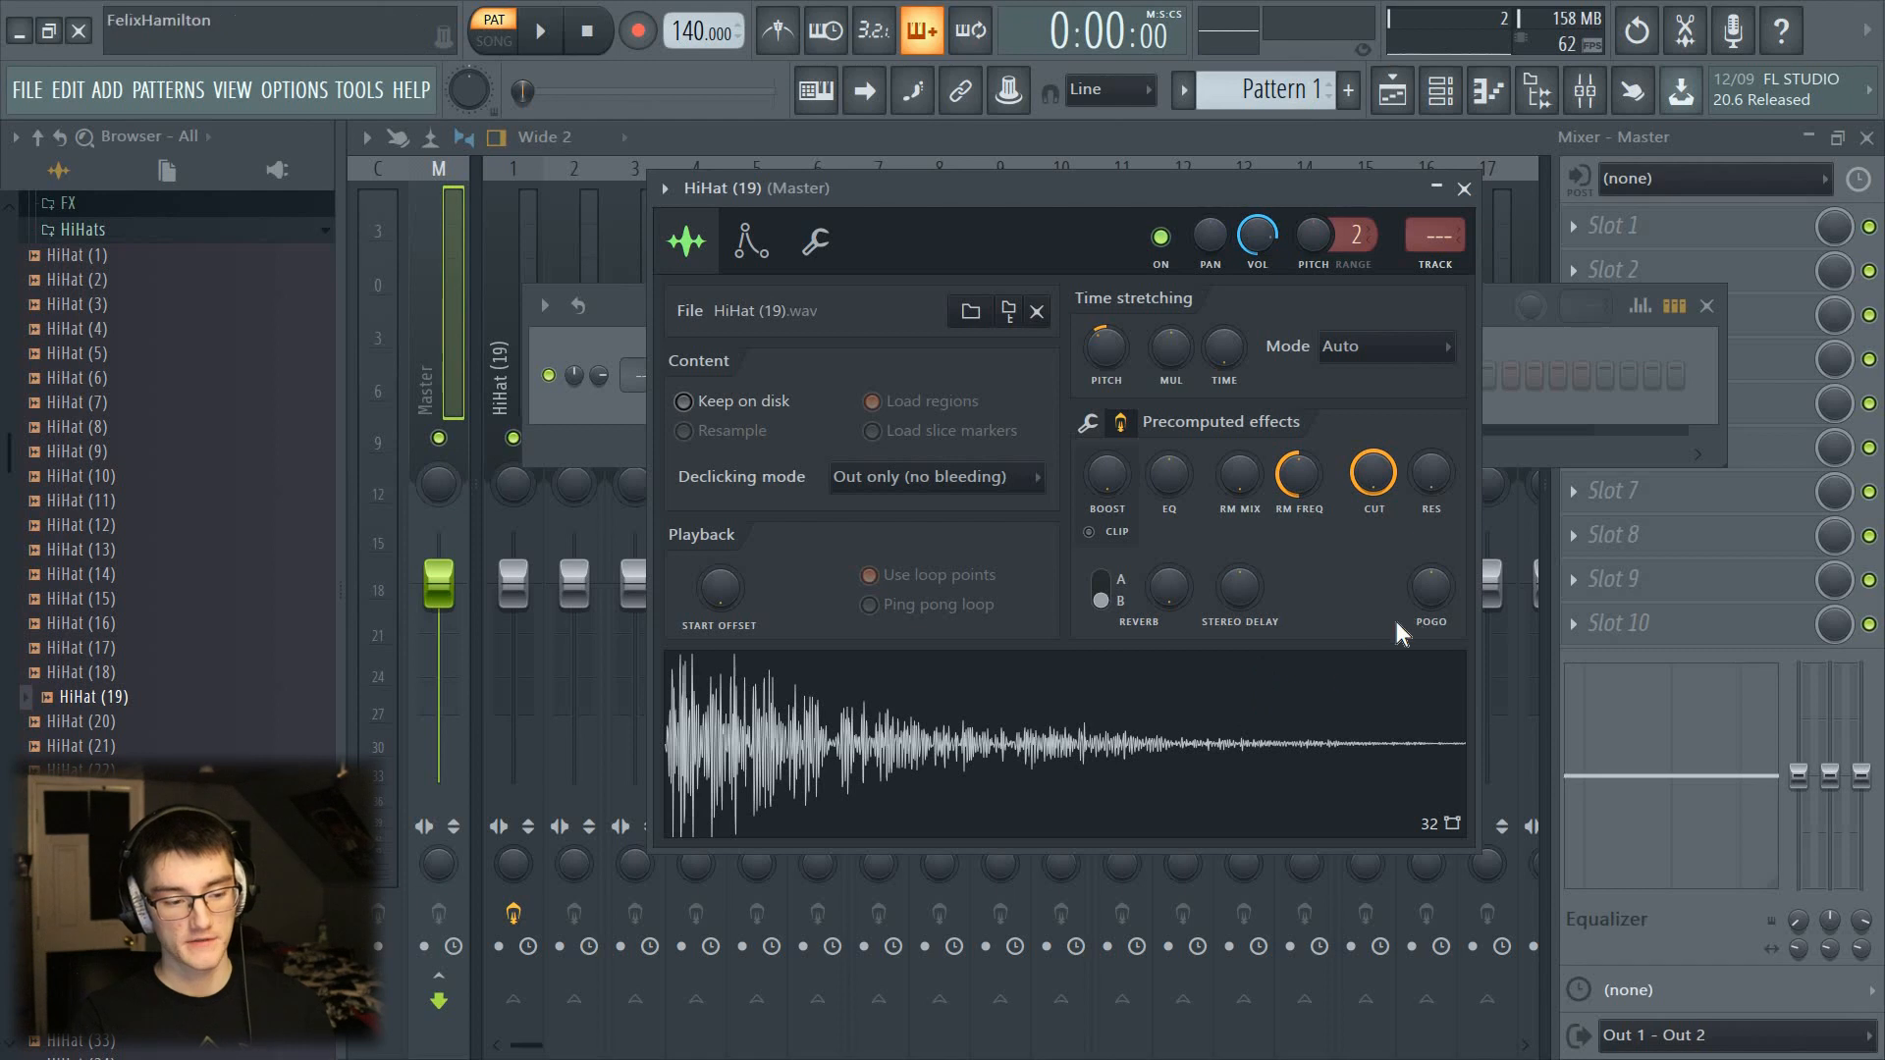
pyautogui.moveTo(1431, 587); pyautogui.dragTo(1432, 628)
pyautogui.scroll(2, 1410, 593)
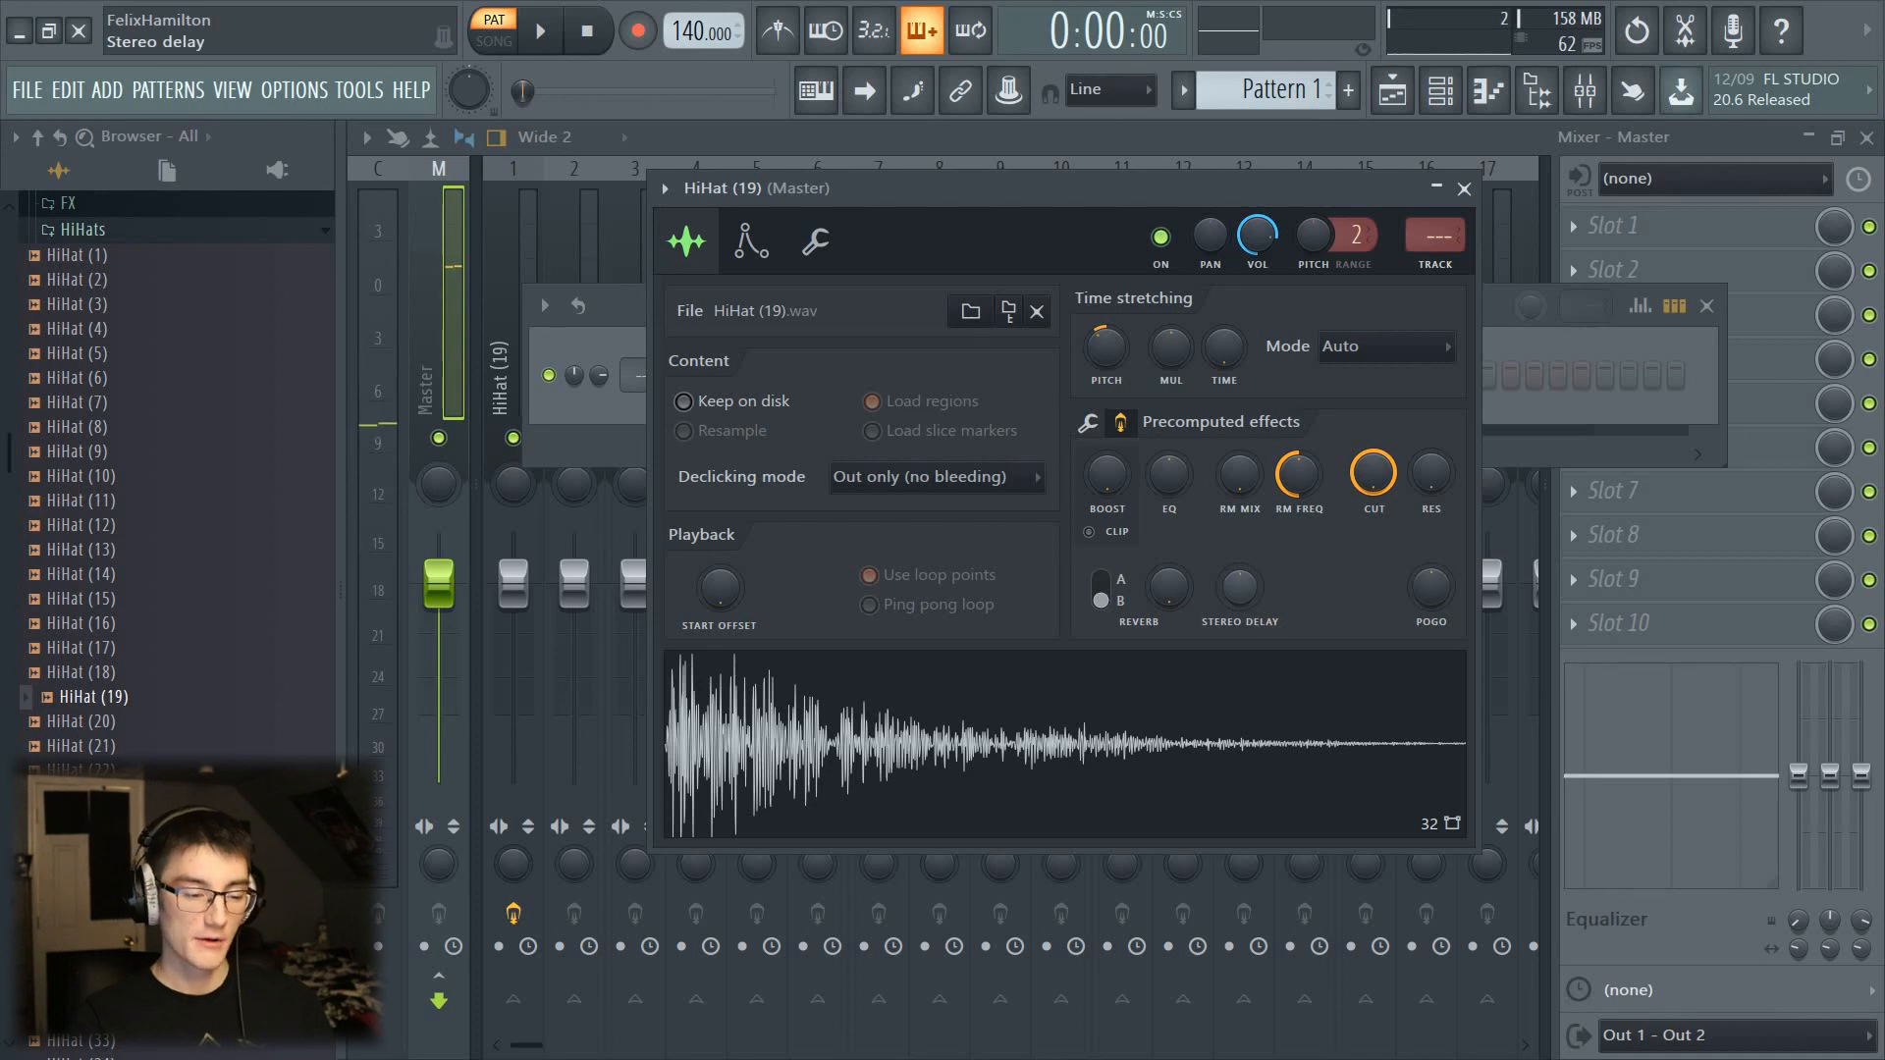
# Step: Try large and small stereo delay amounts on the hi-hat, preview them and reset the delay
pyautogui.moveTo(1239, 587); pyautogui.dragTo(1191, 727)
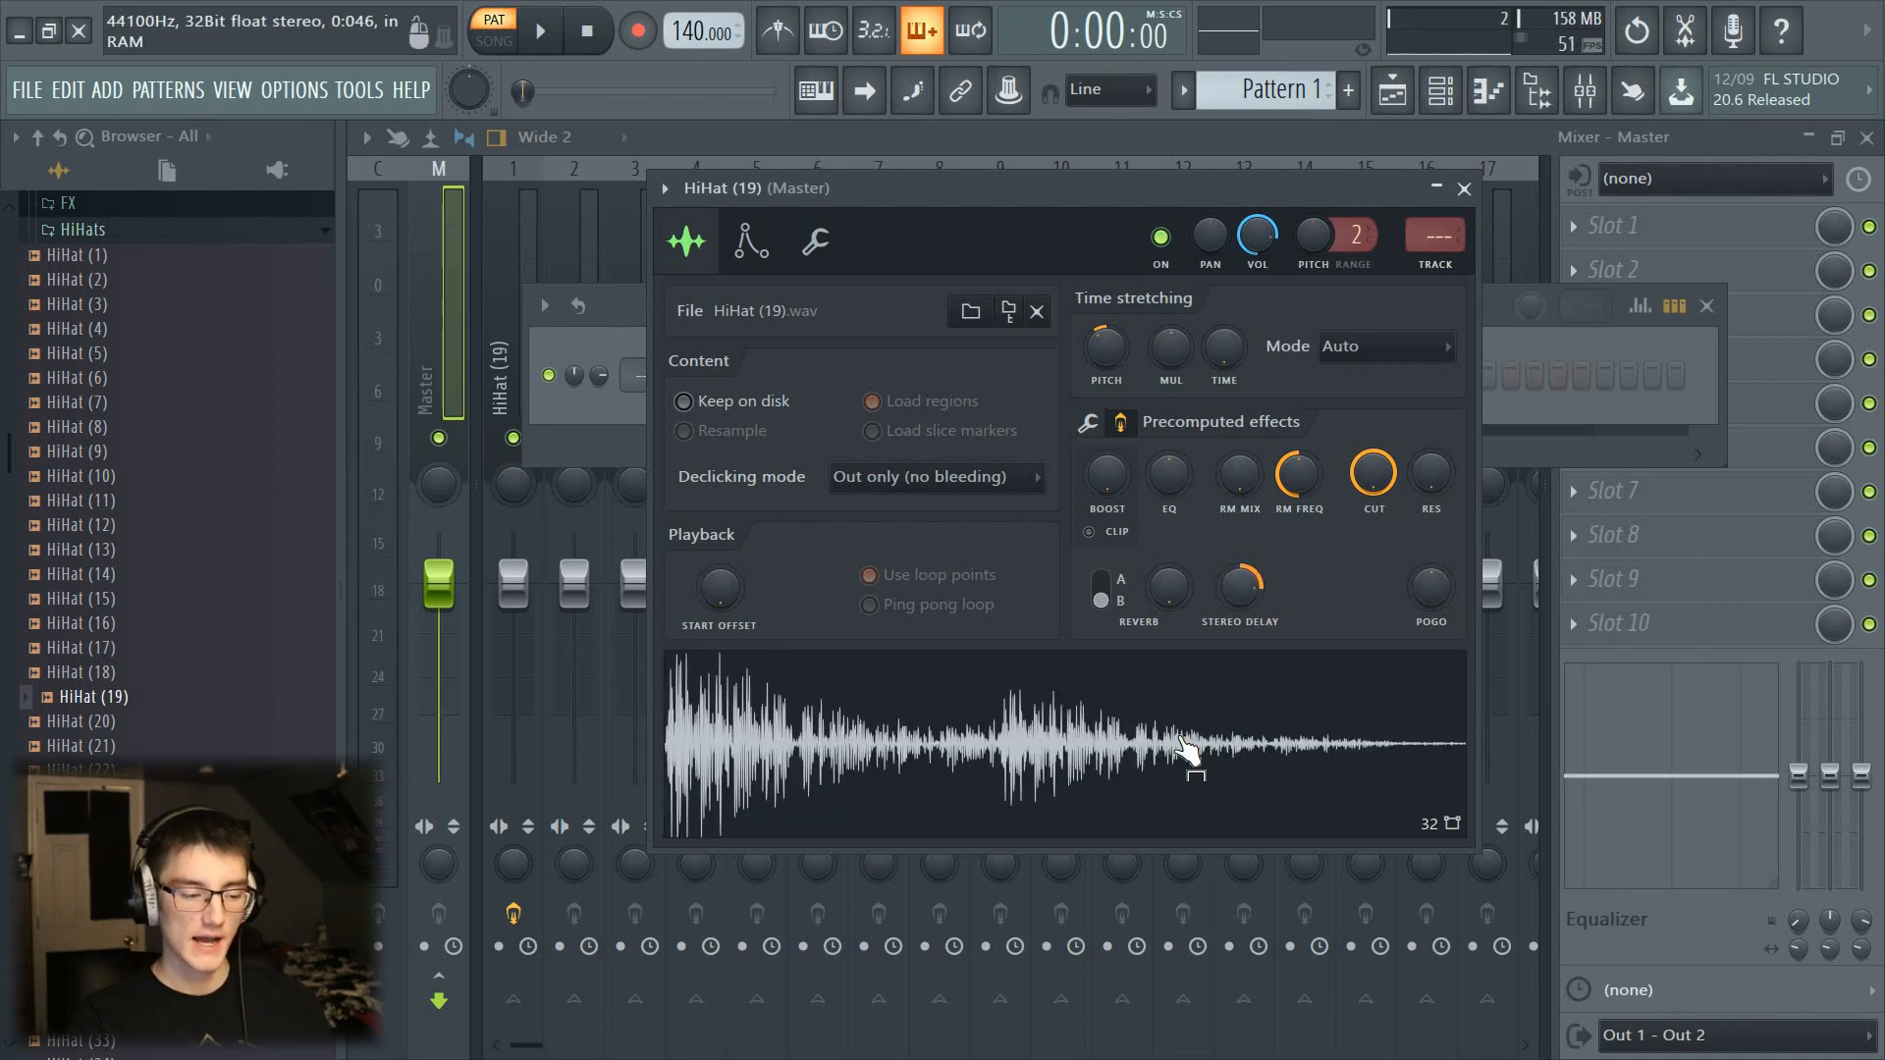
pyautogui.click(1182, 740)
pyautogui.moveTo(1233, 587); pyautogui.dragTo(1233, 617)
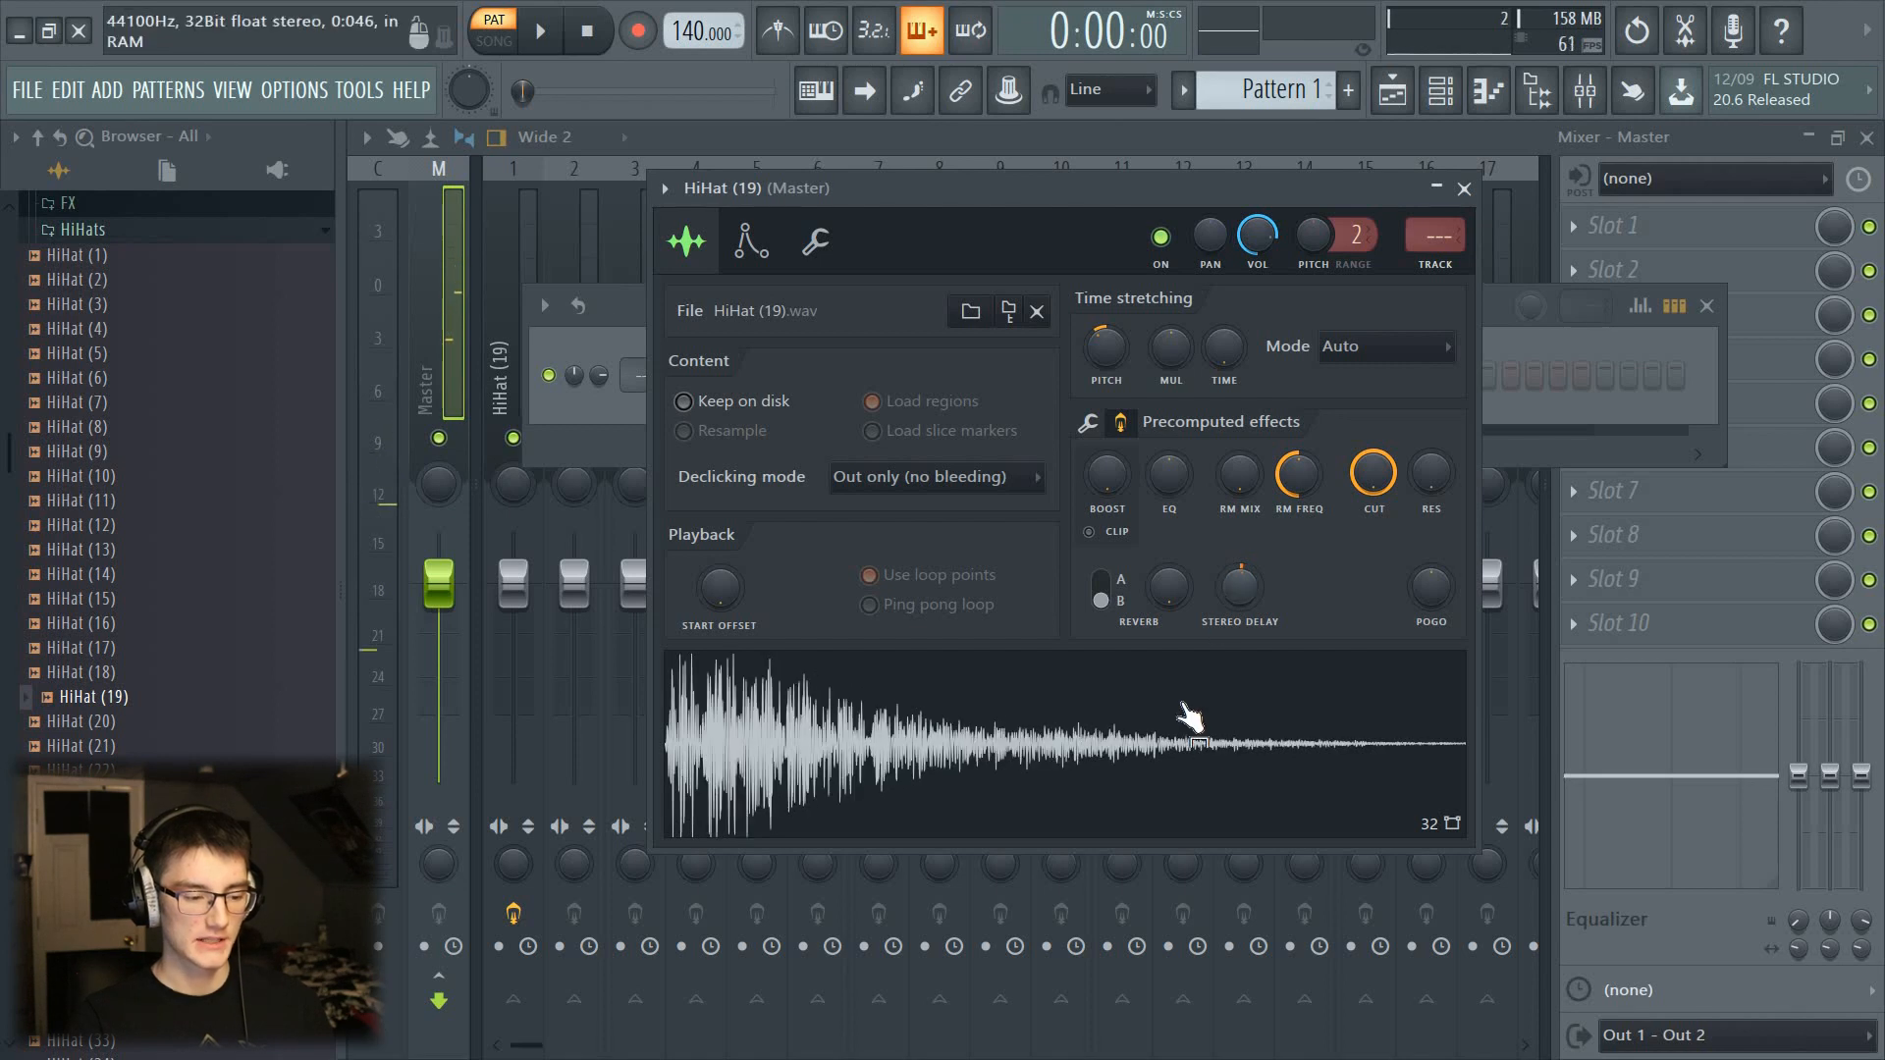
pyautogui.click(1190, 724)
pyautogui.moveTo(1239, 587); pyautogui.dragTo(1239, 601)
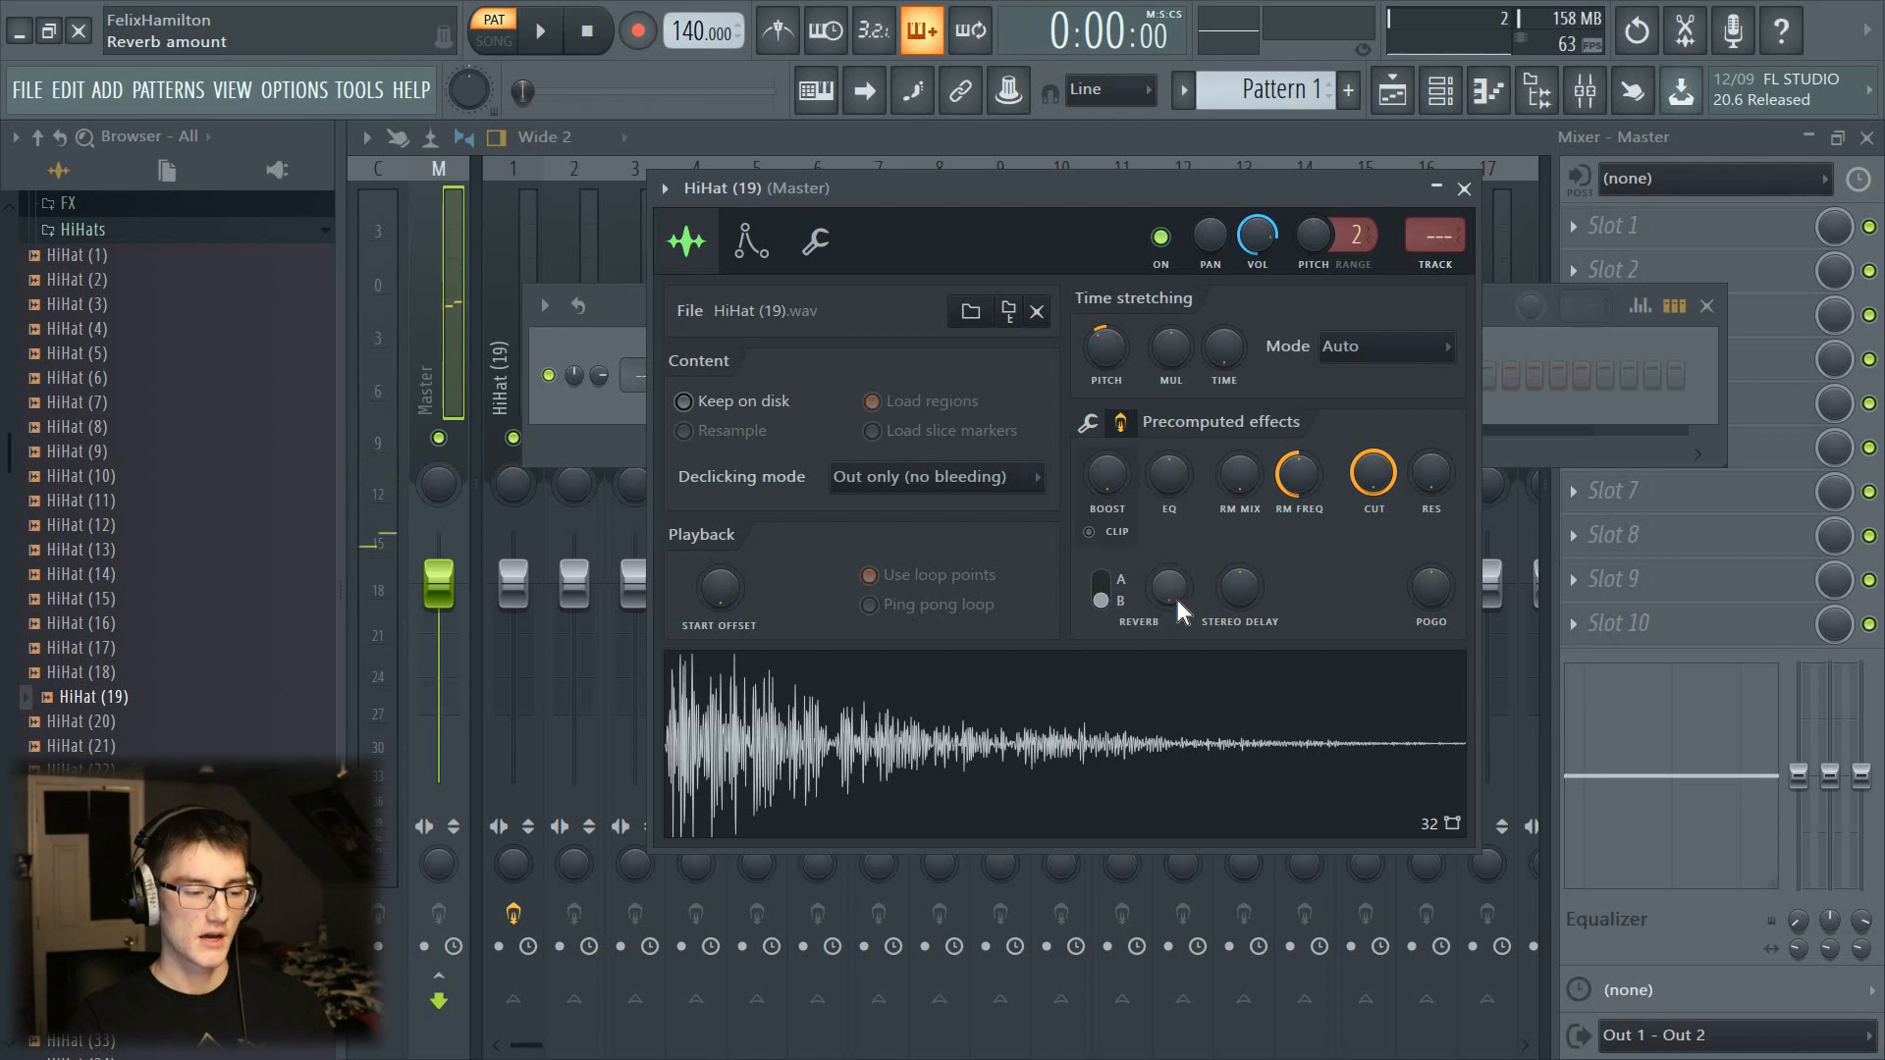
# Step: Try the hi-hat's reverb at full amount, switch the reverb type to A and return the amount to zero
pyautogui.moveTo(1175, 599); pyautogui.dragTo(1288, 151)
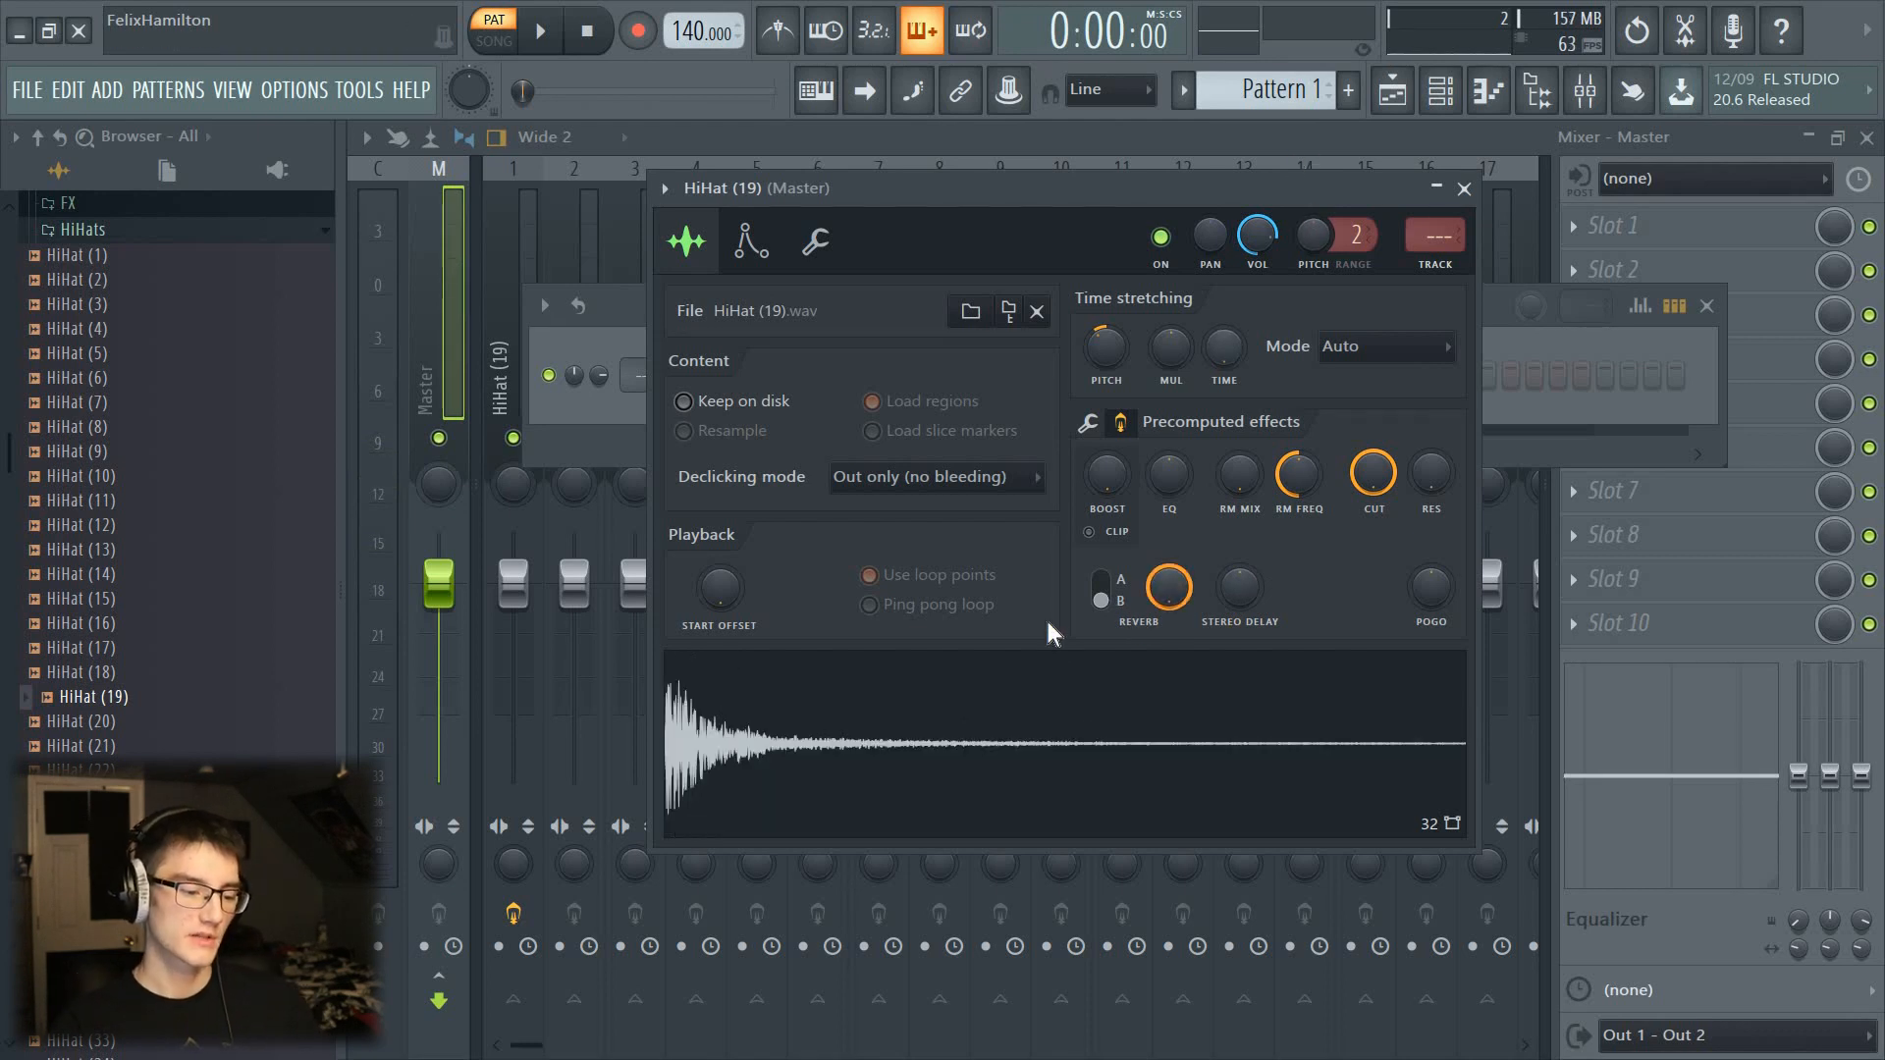
pyautogui.click(1100, 590)
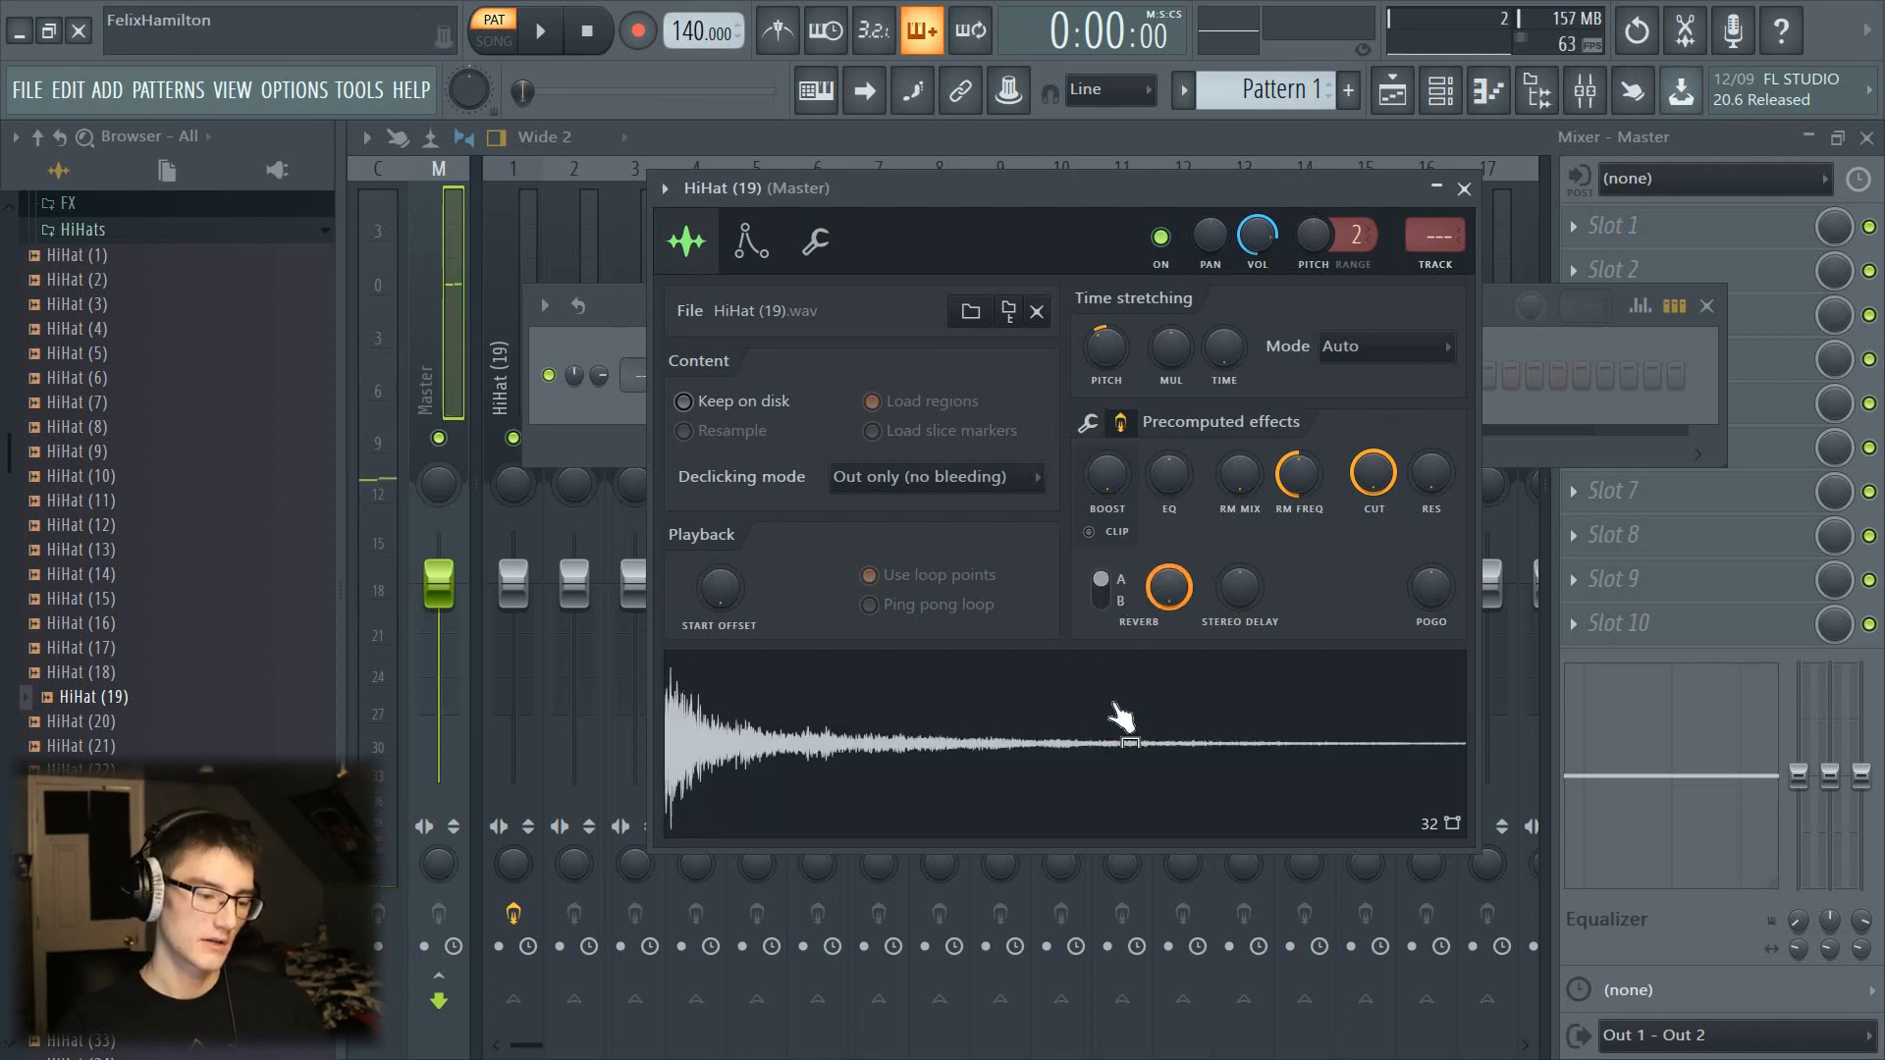
pyautogui.moveTo(1168, 589); pyautogui.dragTo(1176, 590)
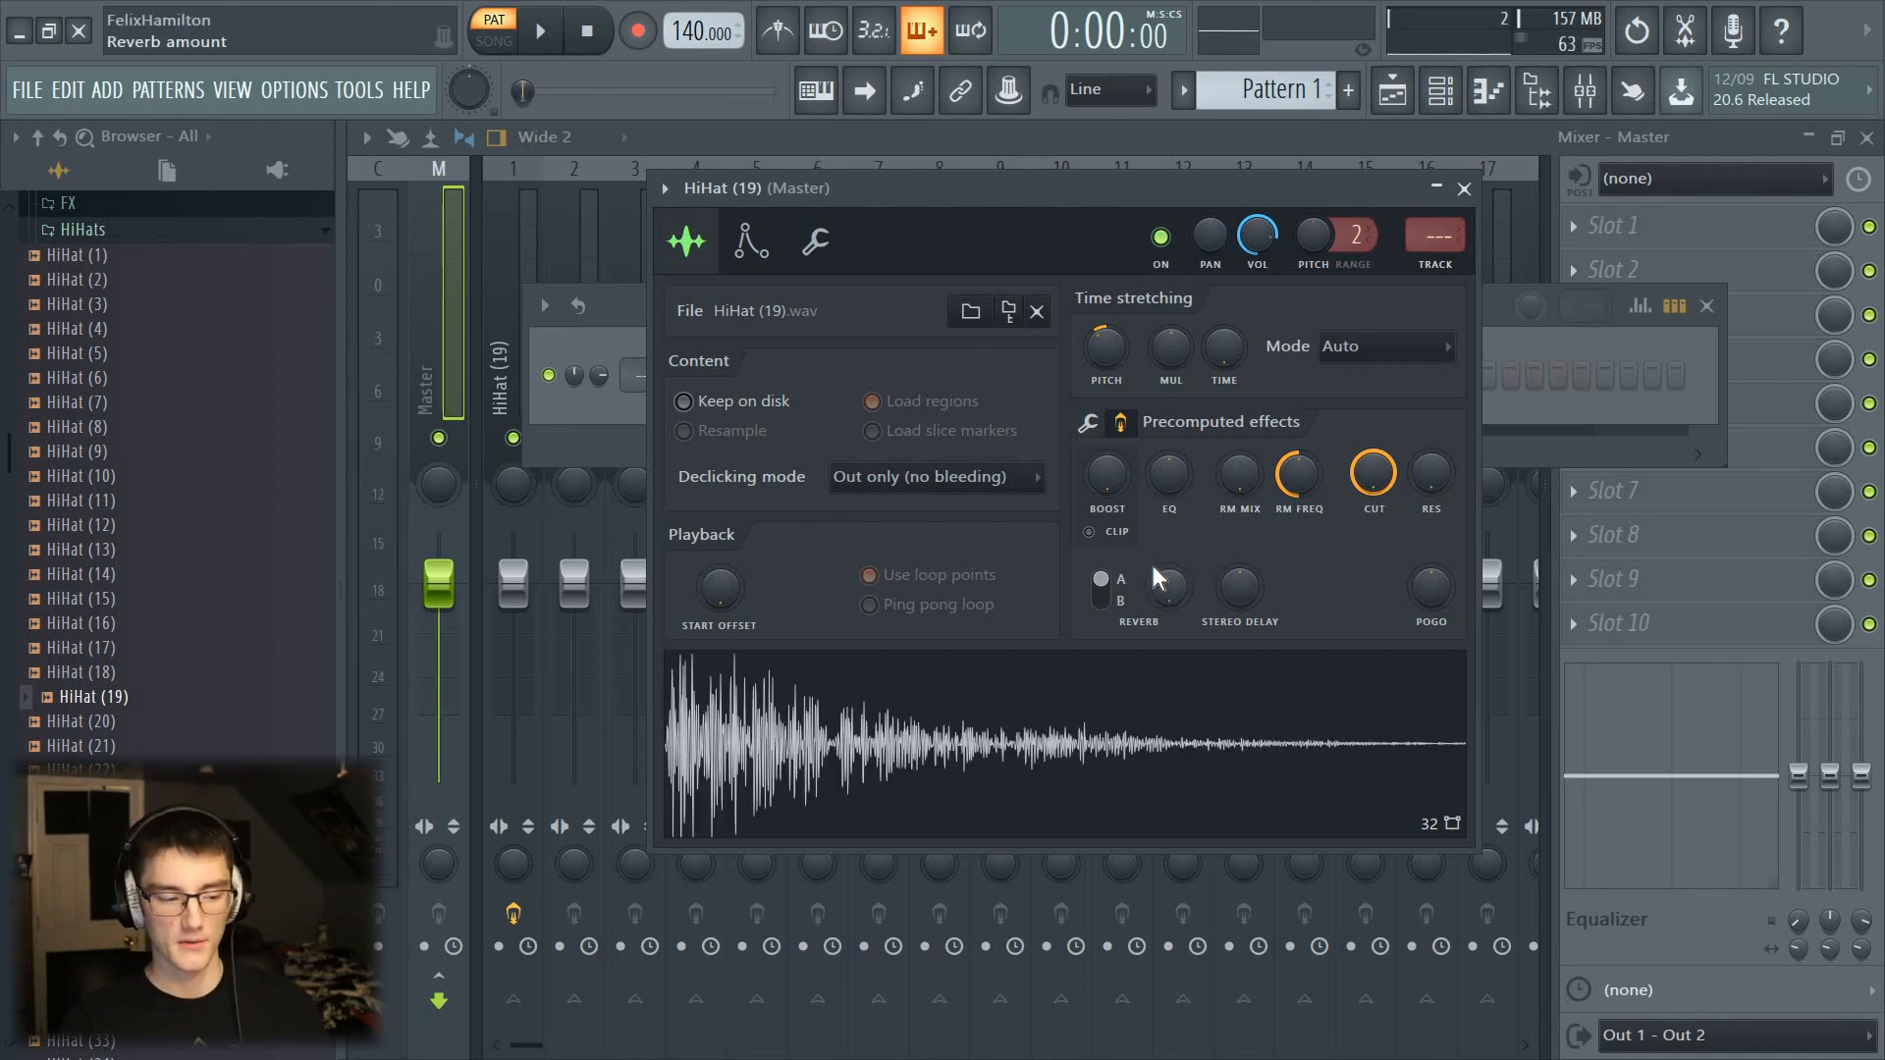
# Step: Enable Clip for the hi-hat and try the gain boost, returning it to zero
pyautogui.click(1098, 536)
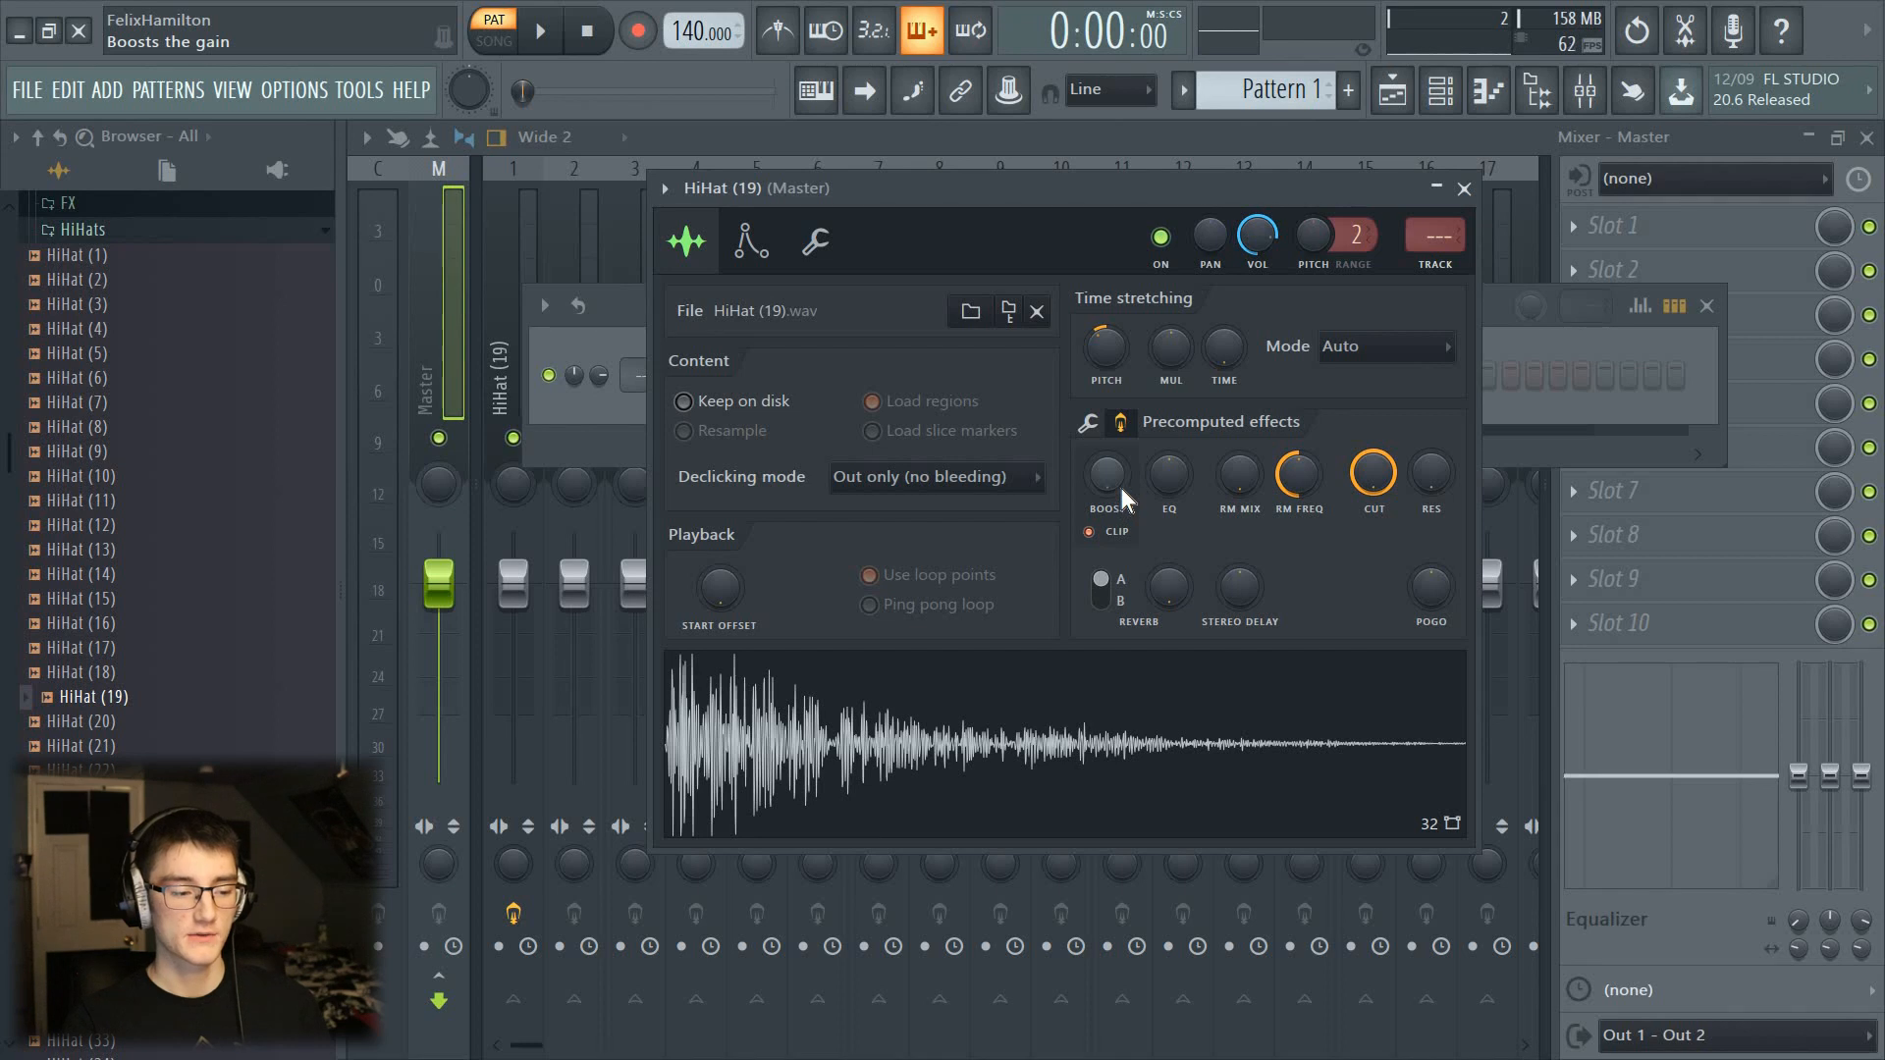
pyautogui.moveTo(1107, 474); pyautogui.dragTo(1052, 699)
pyautogui.moveTo(1107, 474); pyautogui.dragTo(1100, 499)
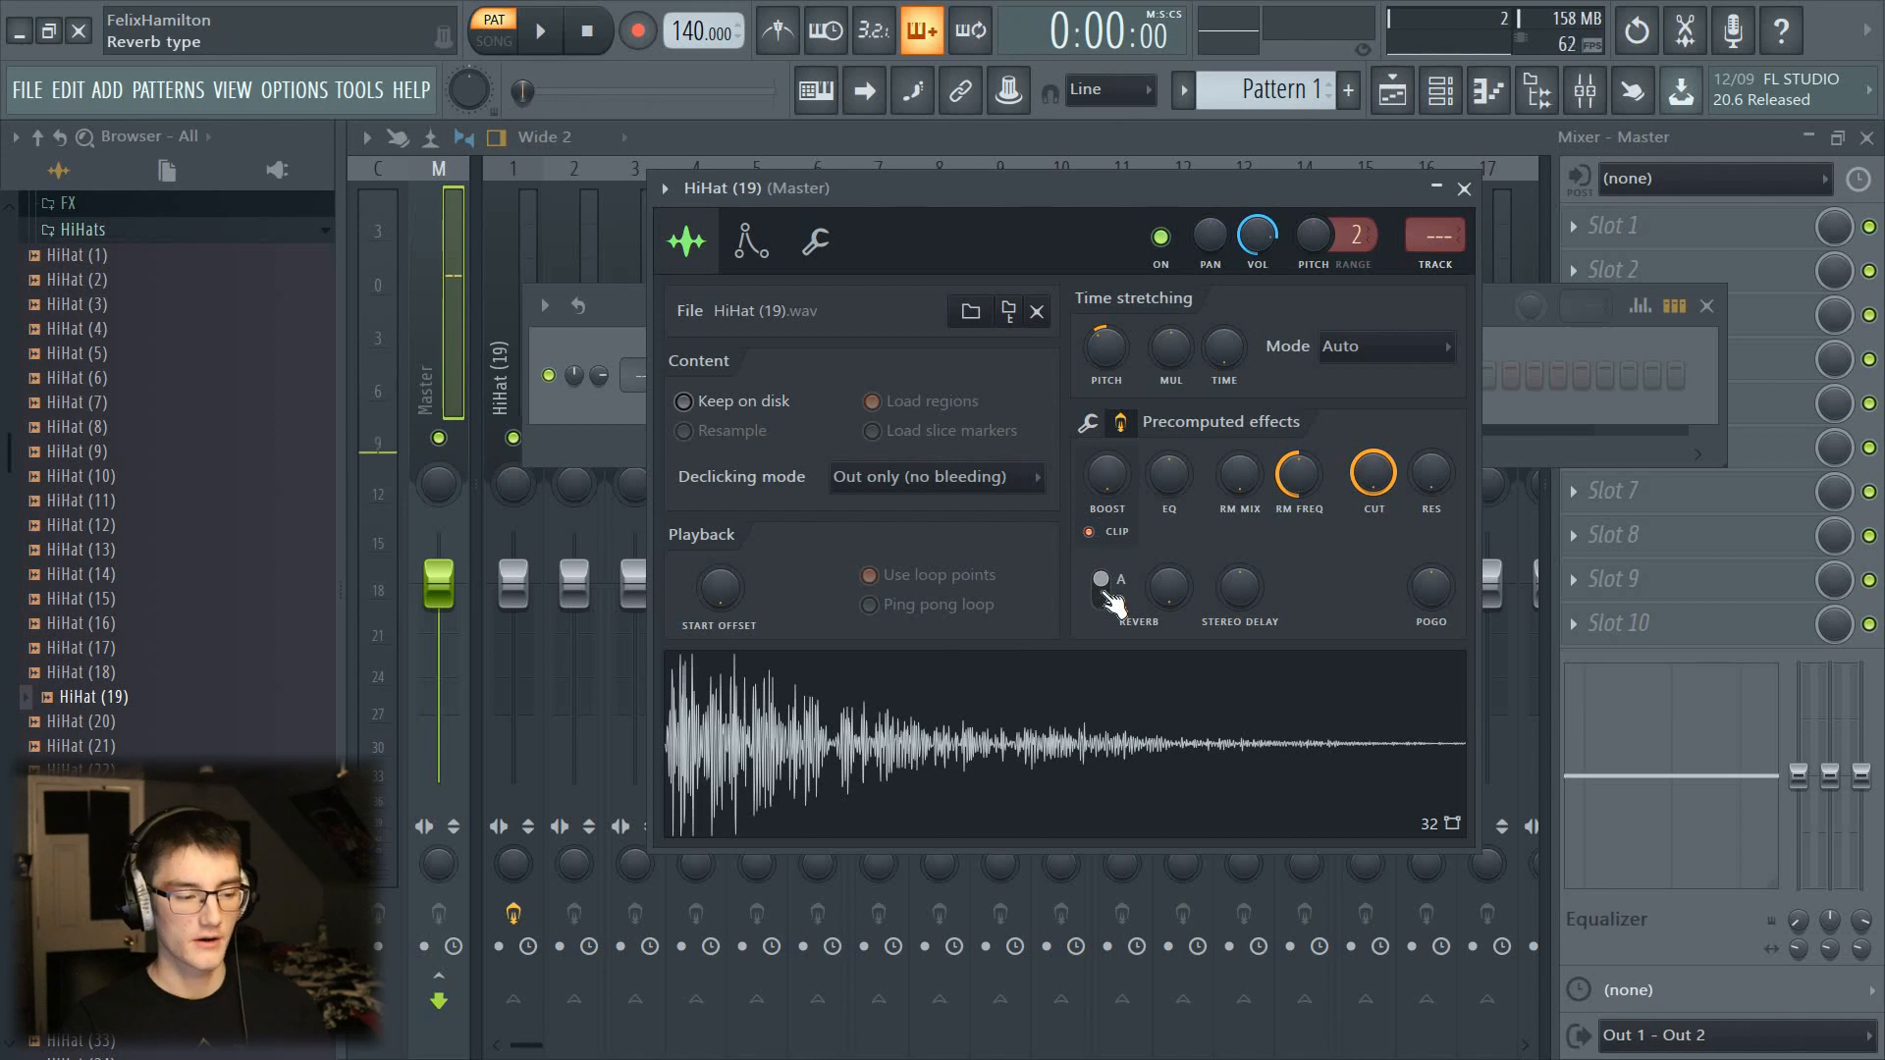
# Step: Try the EQ and filter resonance on the hi-hat, and return to the first set of precomputed effects
pyautogui.moveTo(1168, 474); pyautogui.dragTo(1129, 697)
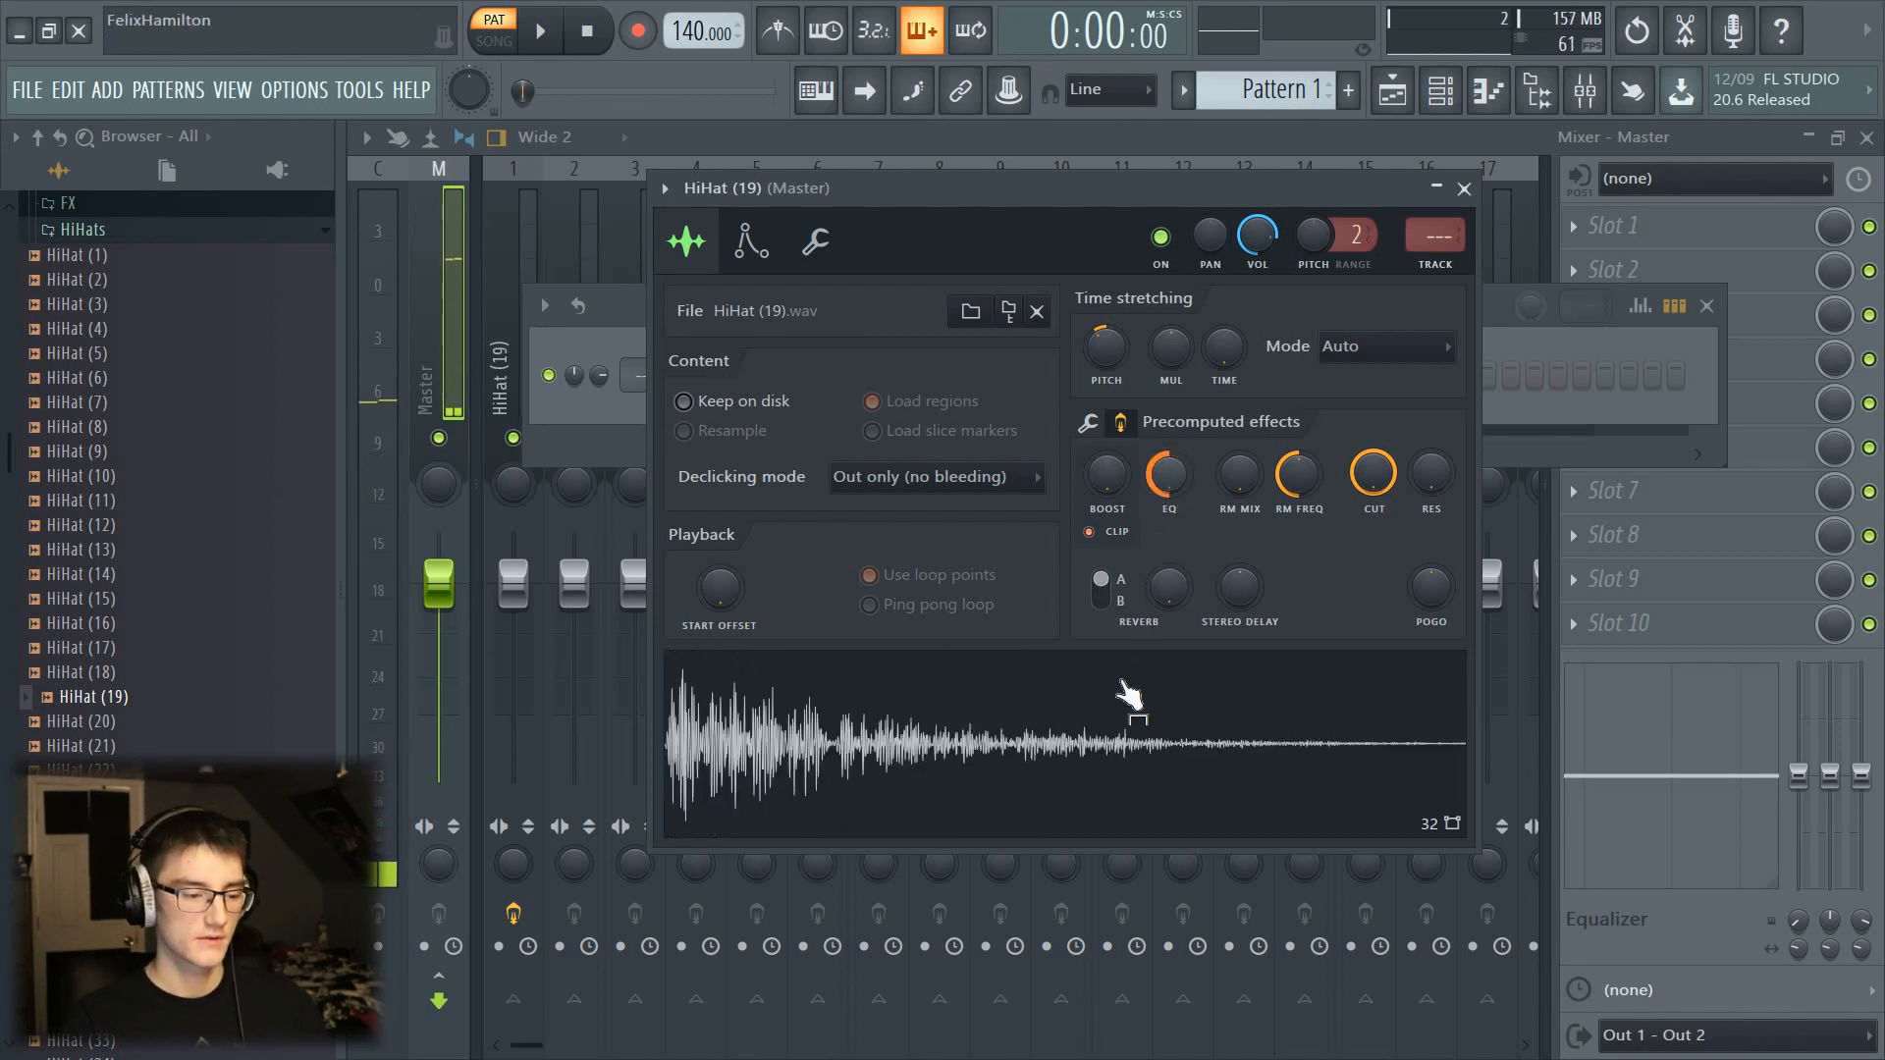
pyautogui.moveTo(1169, 471); pyautogui.dragTo(1169, 496)
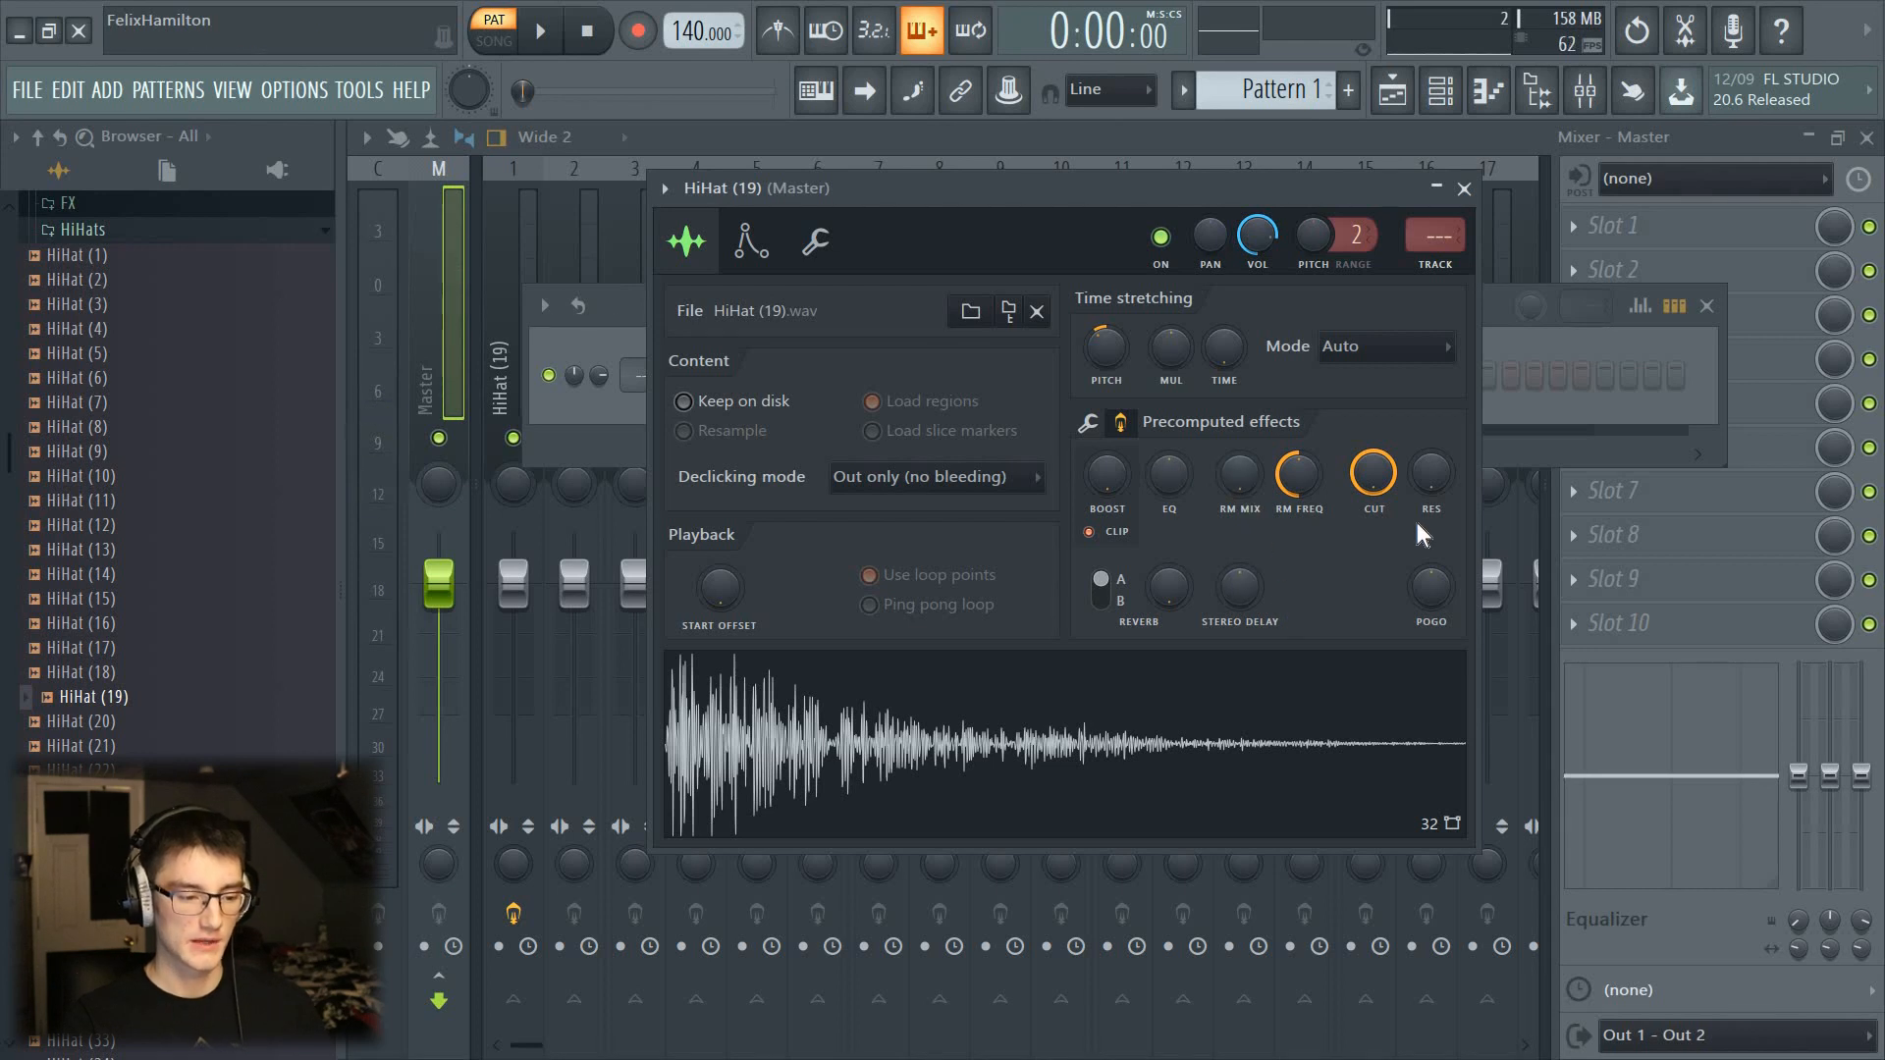
pyautogui.moveTo(1435, 485)
pyautogui.mouseDown()
pyautogui.moveTo(1436, 452)
pyautogui.moveTo(1432, 513)
pyautogui.mouseUp()
pyautogui.click(1313, 787)
pyautogui.click(1088, 424)
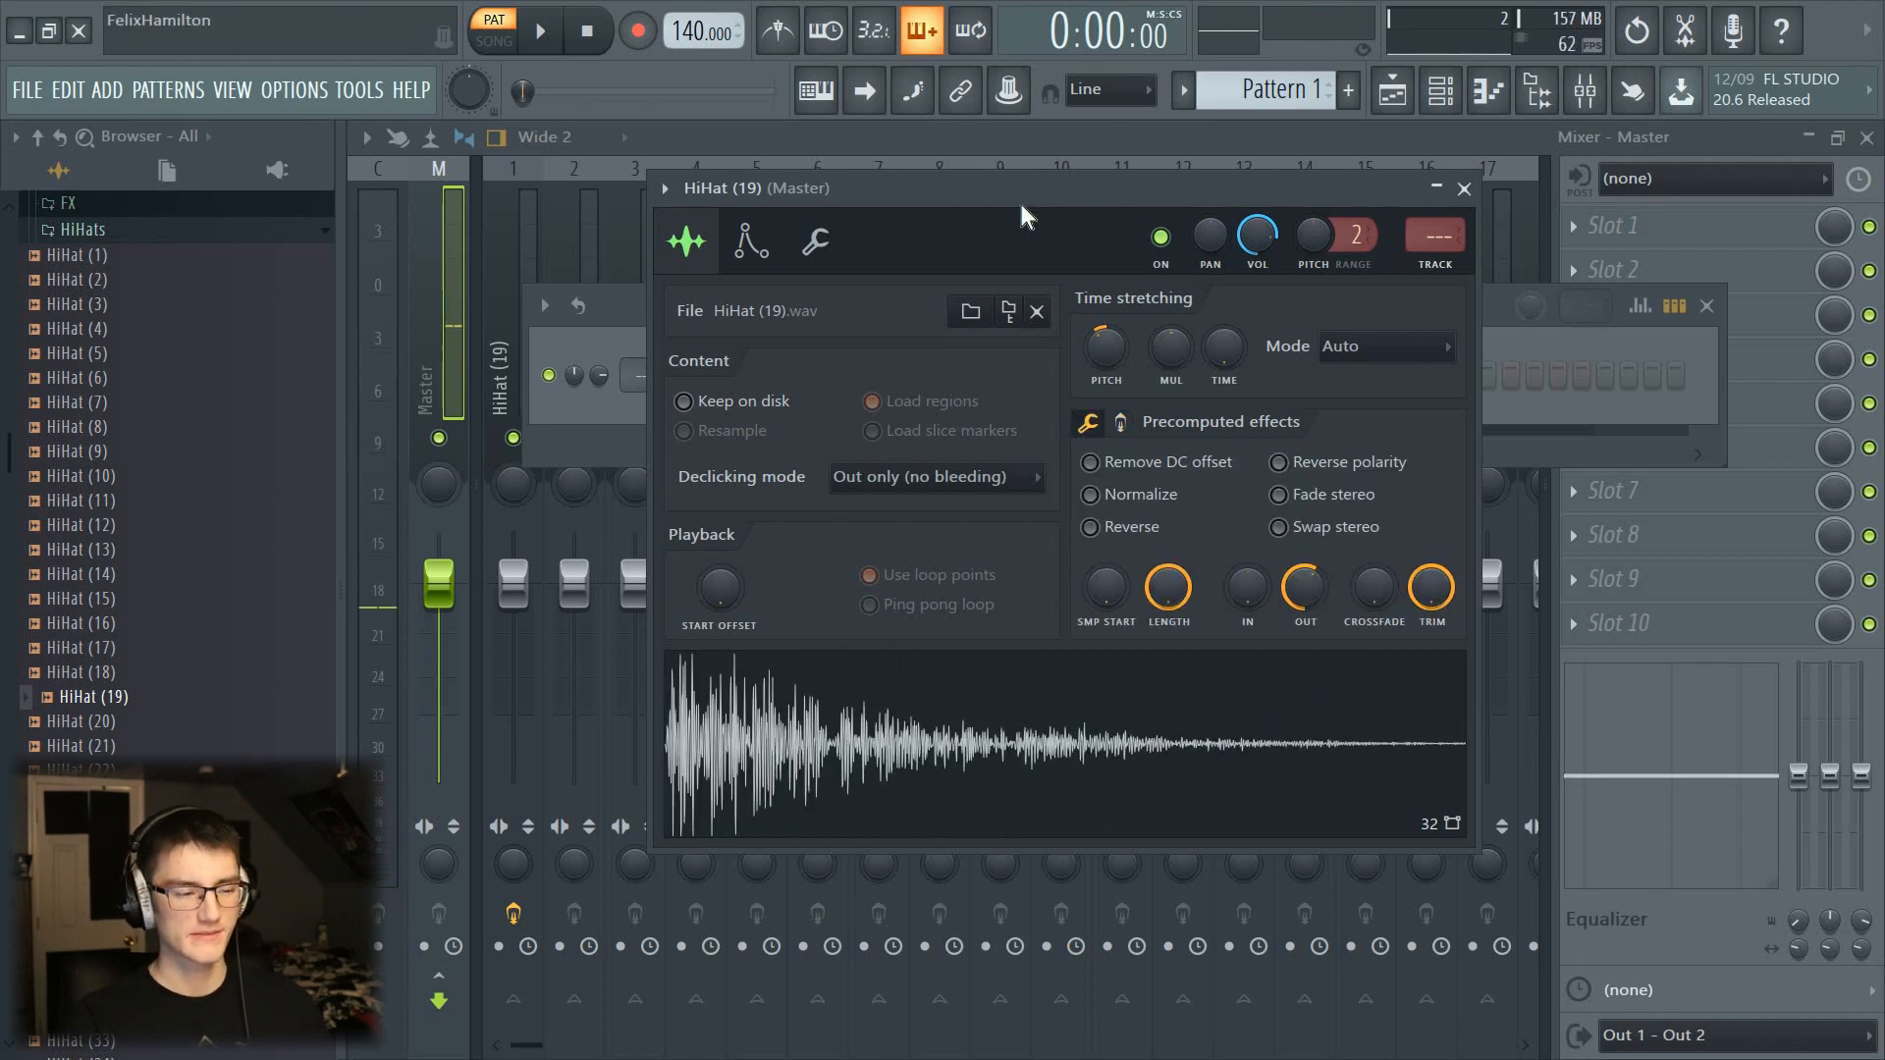
pyautogui.click(1185, 756)
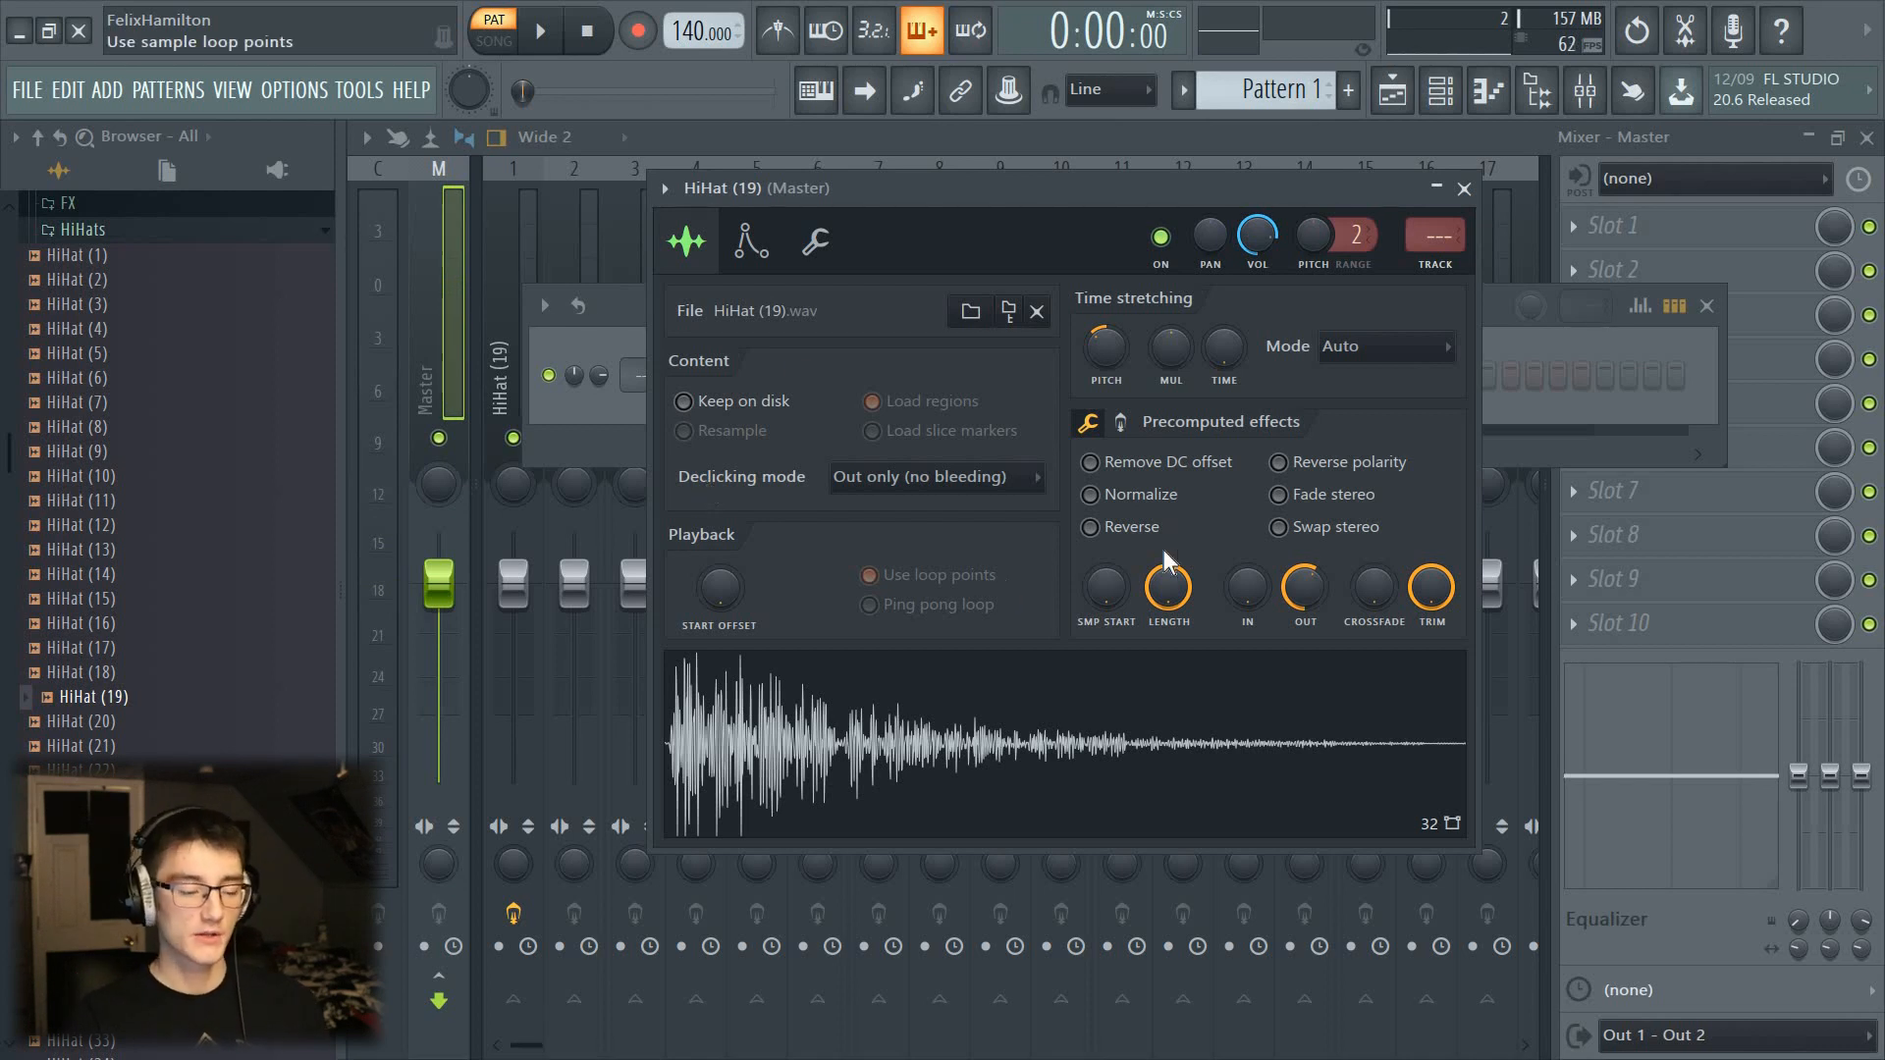
# Step: Open the dialog for saving the modified hi-hat sample and close it without saving
pyautogui.rightClick(1061, 721)
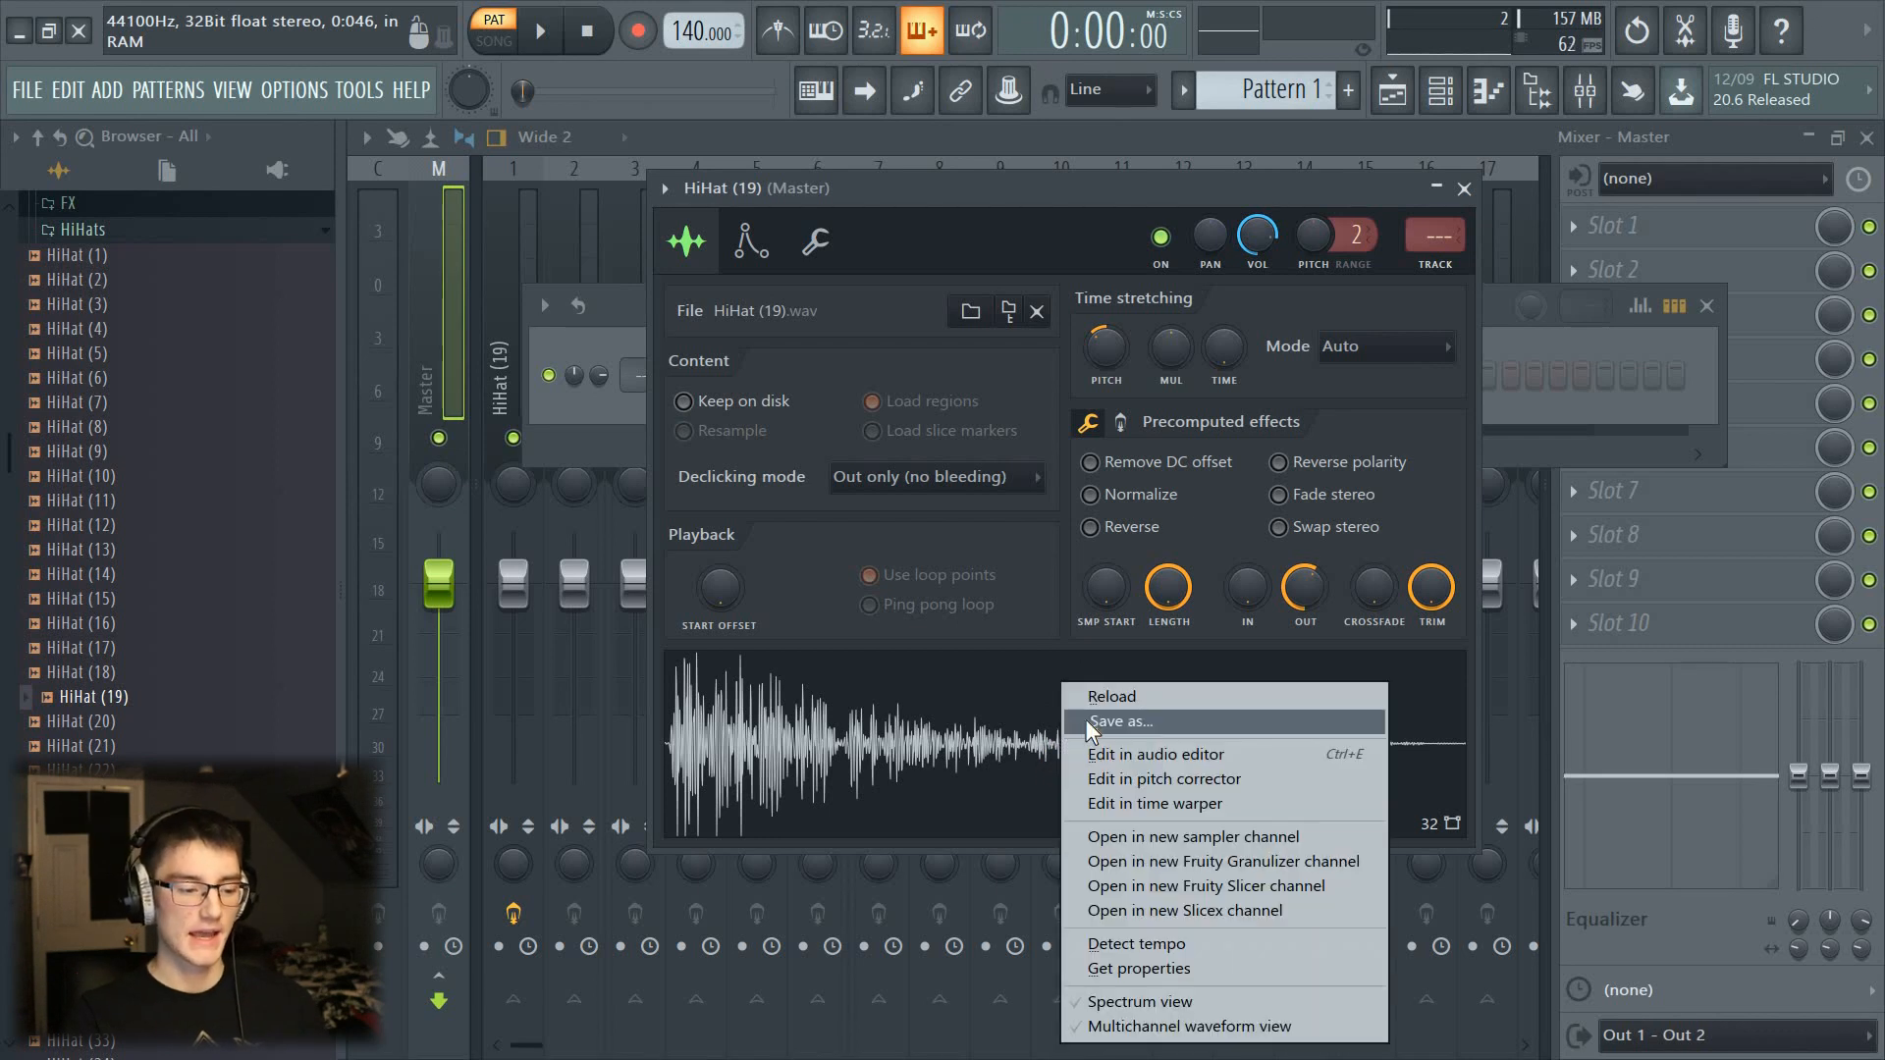
pyautogui.click(1085, 721)
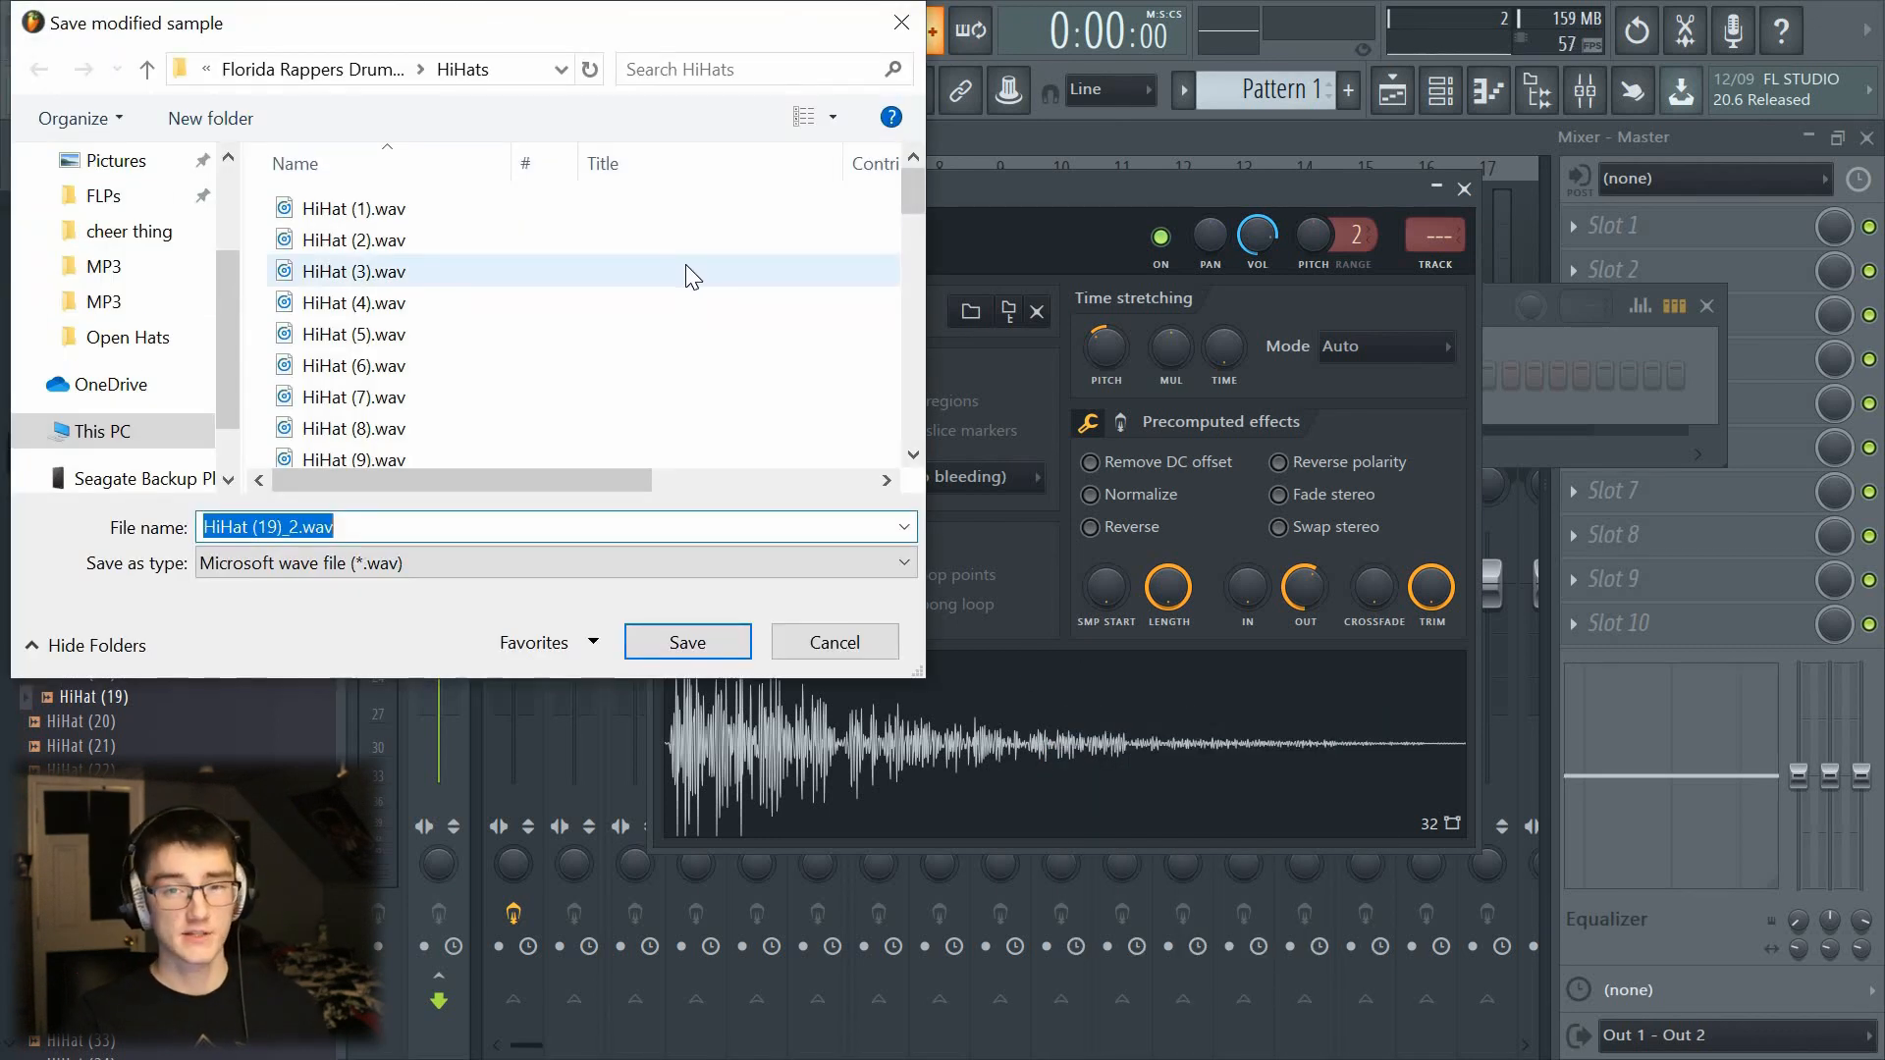
pyautogui.click(901, 22)
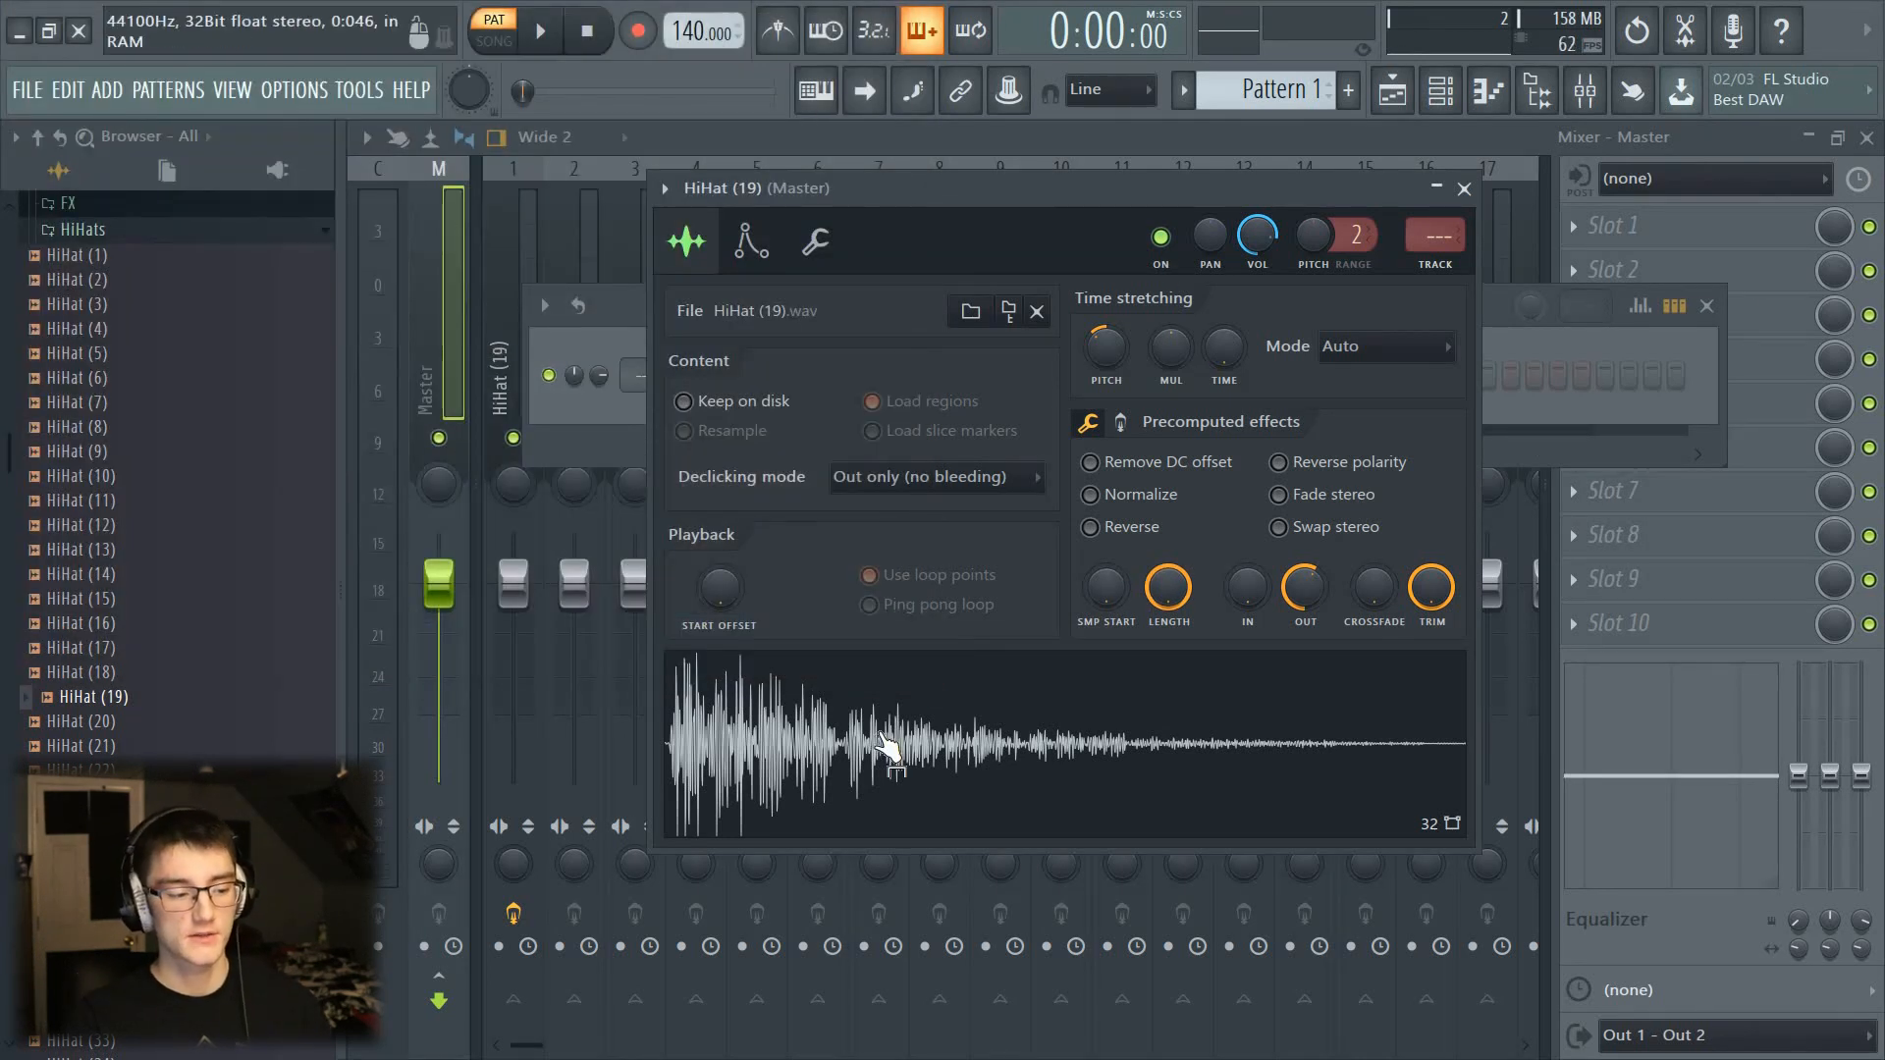
# Step: Add the original HiHat (19) sample as a second channel, preview it against hihat 1, and delete that channel
pyautogui.click(624, 438)
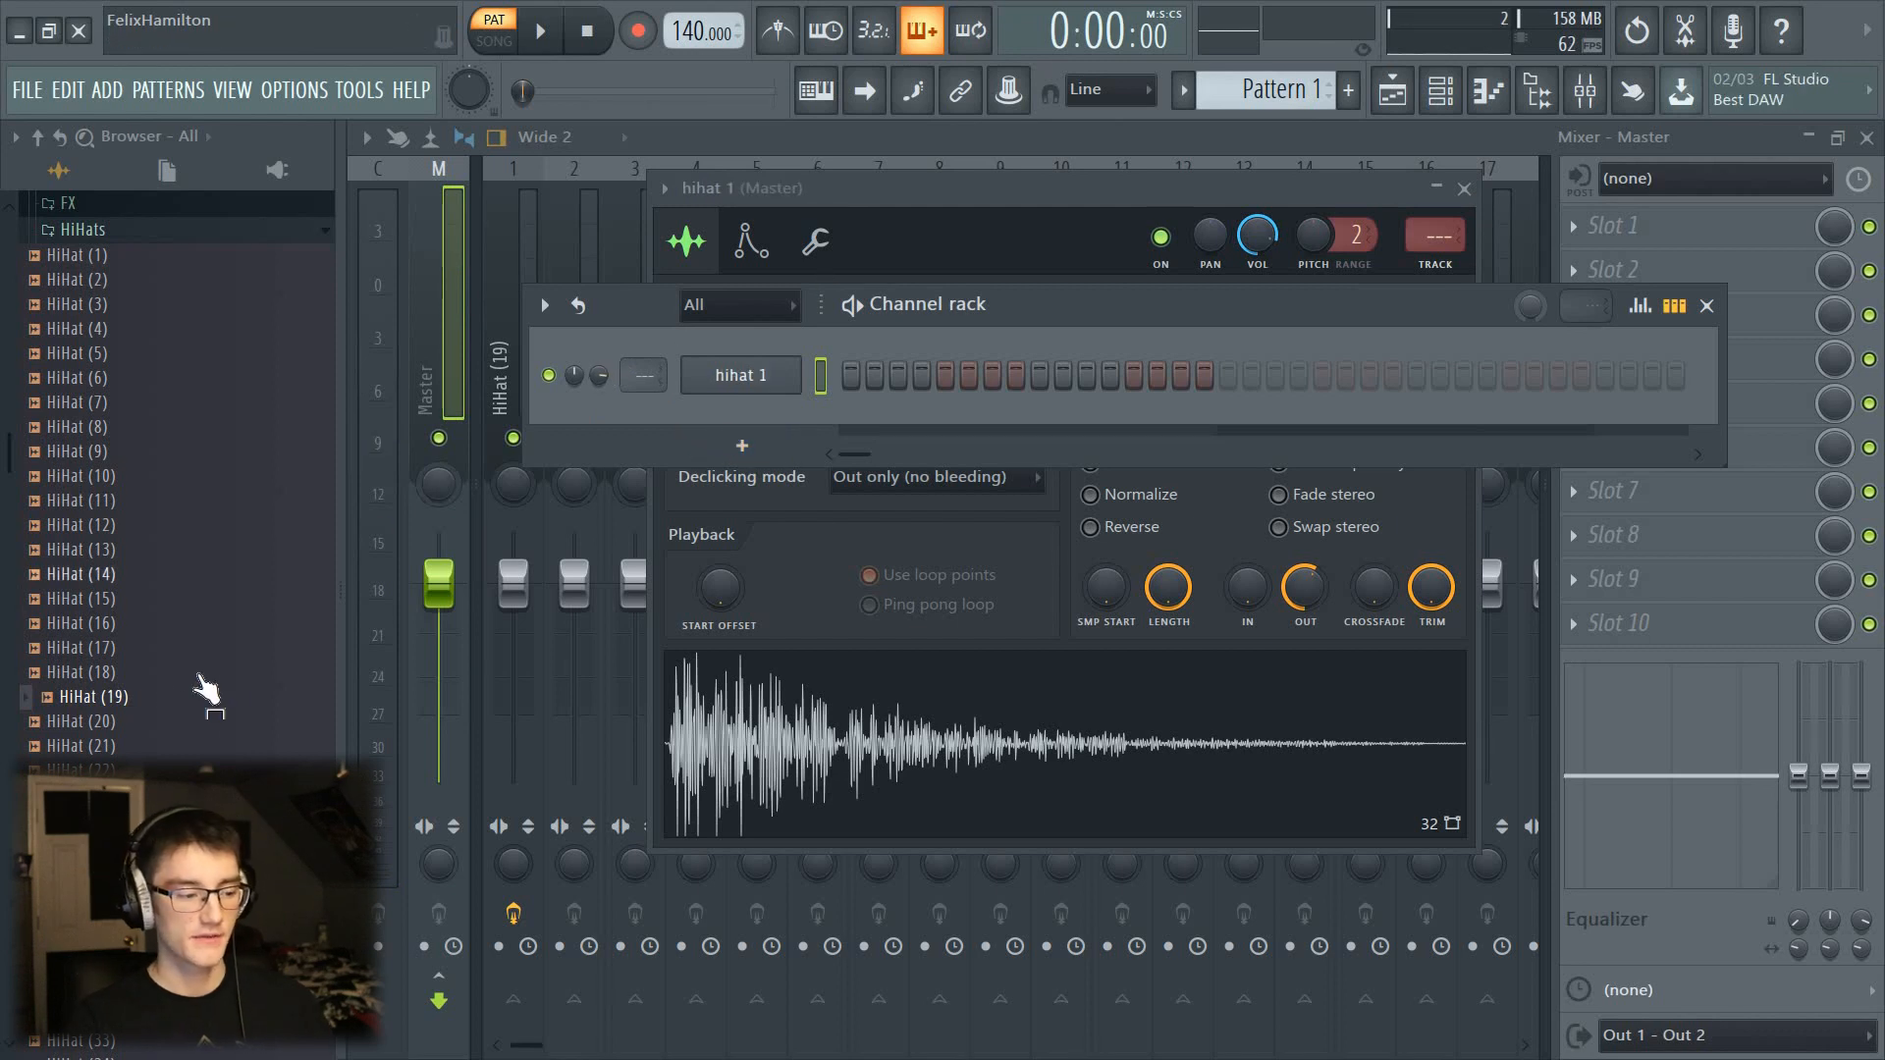
pyautogui.moveTo(206, 692); pyautogui.dragTo(768, 420)
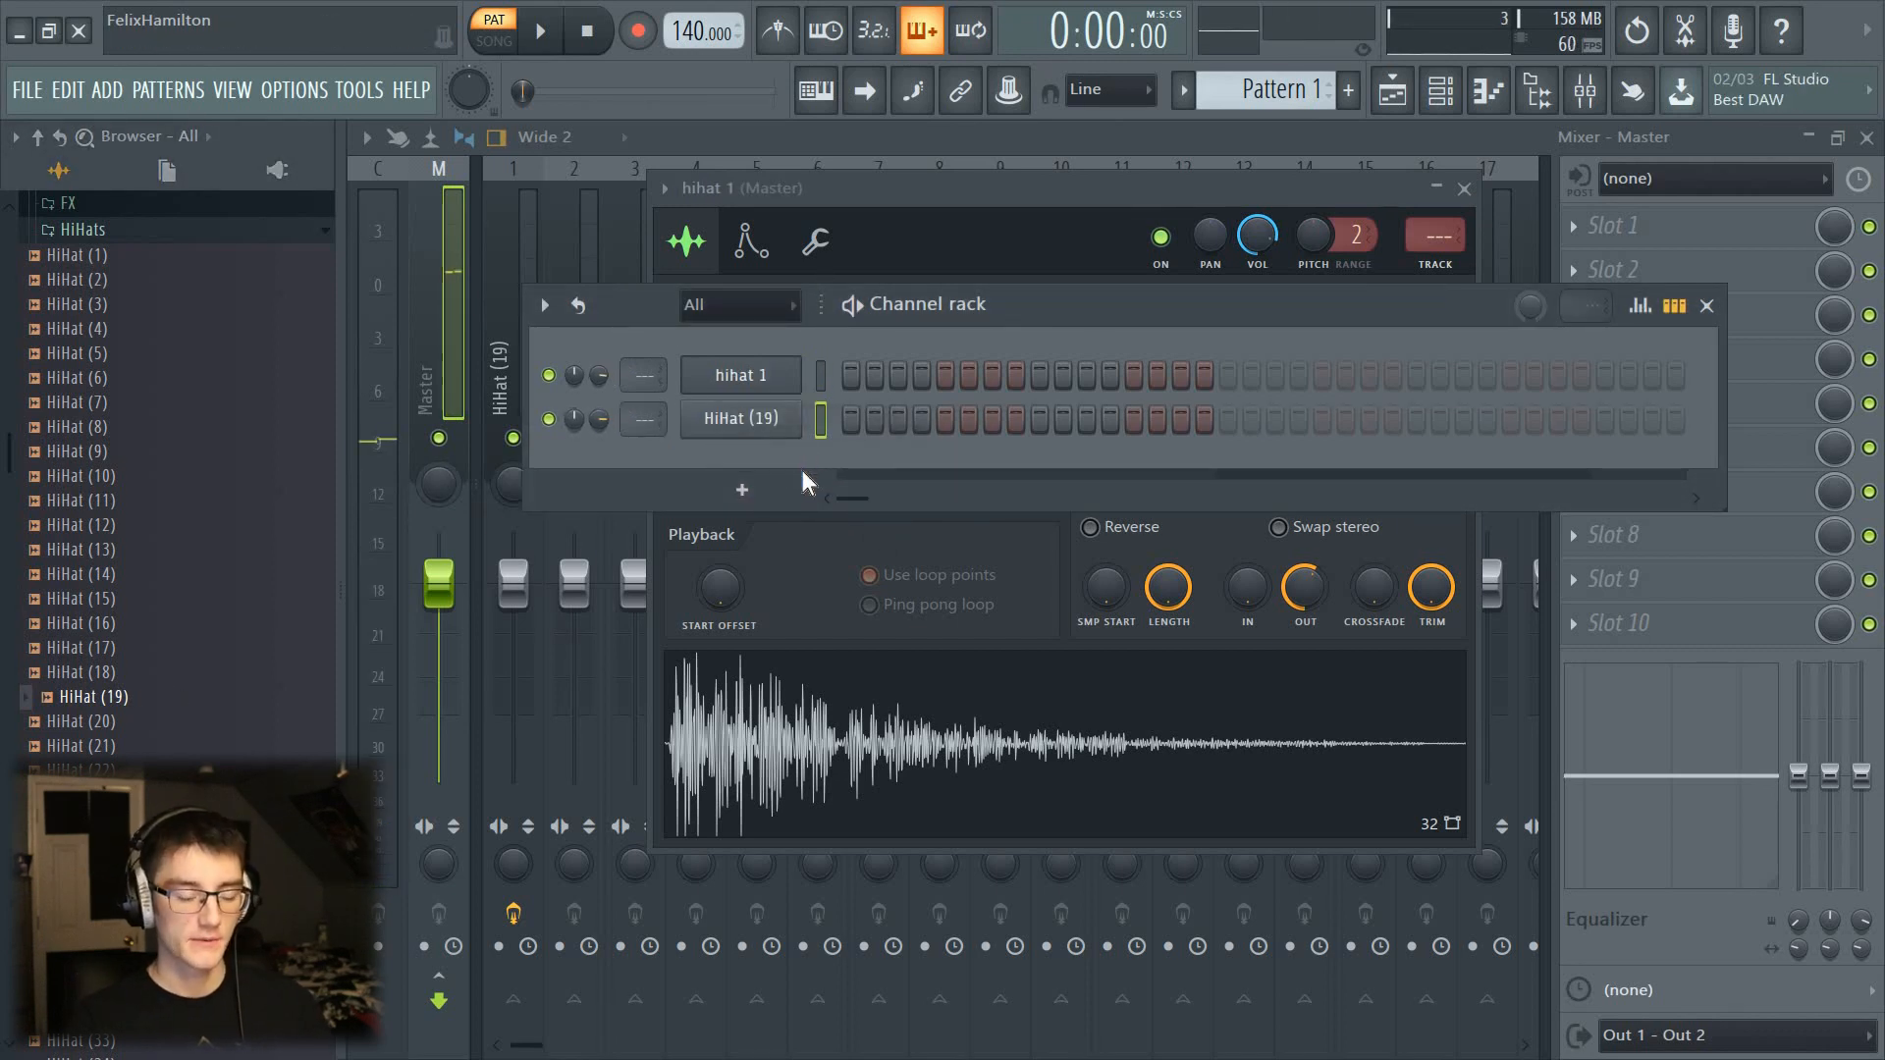
pyautogui.press('q')
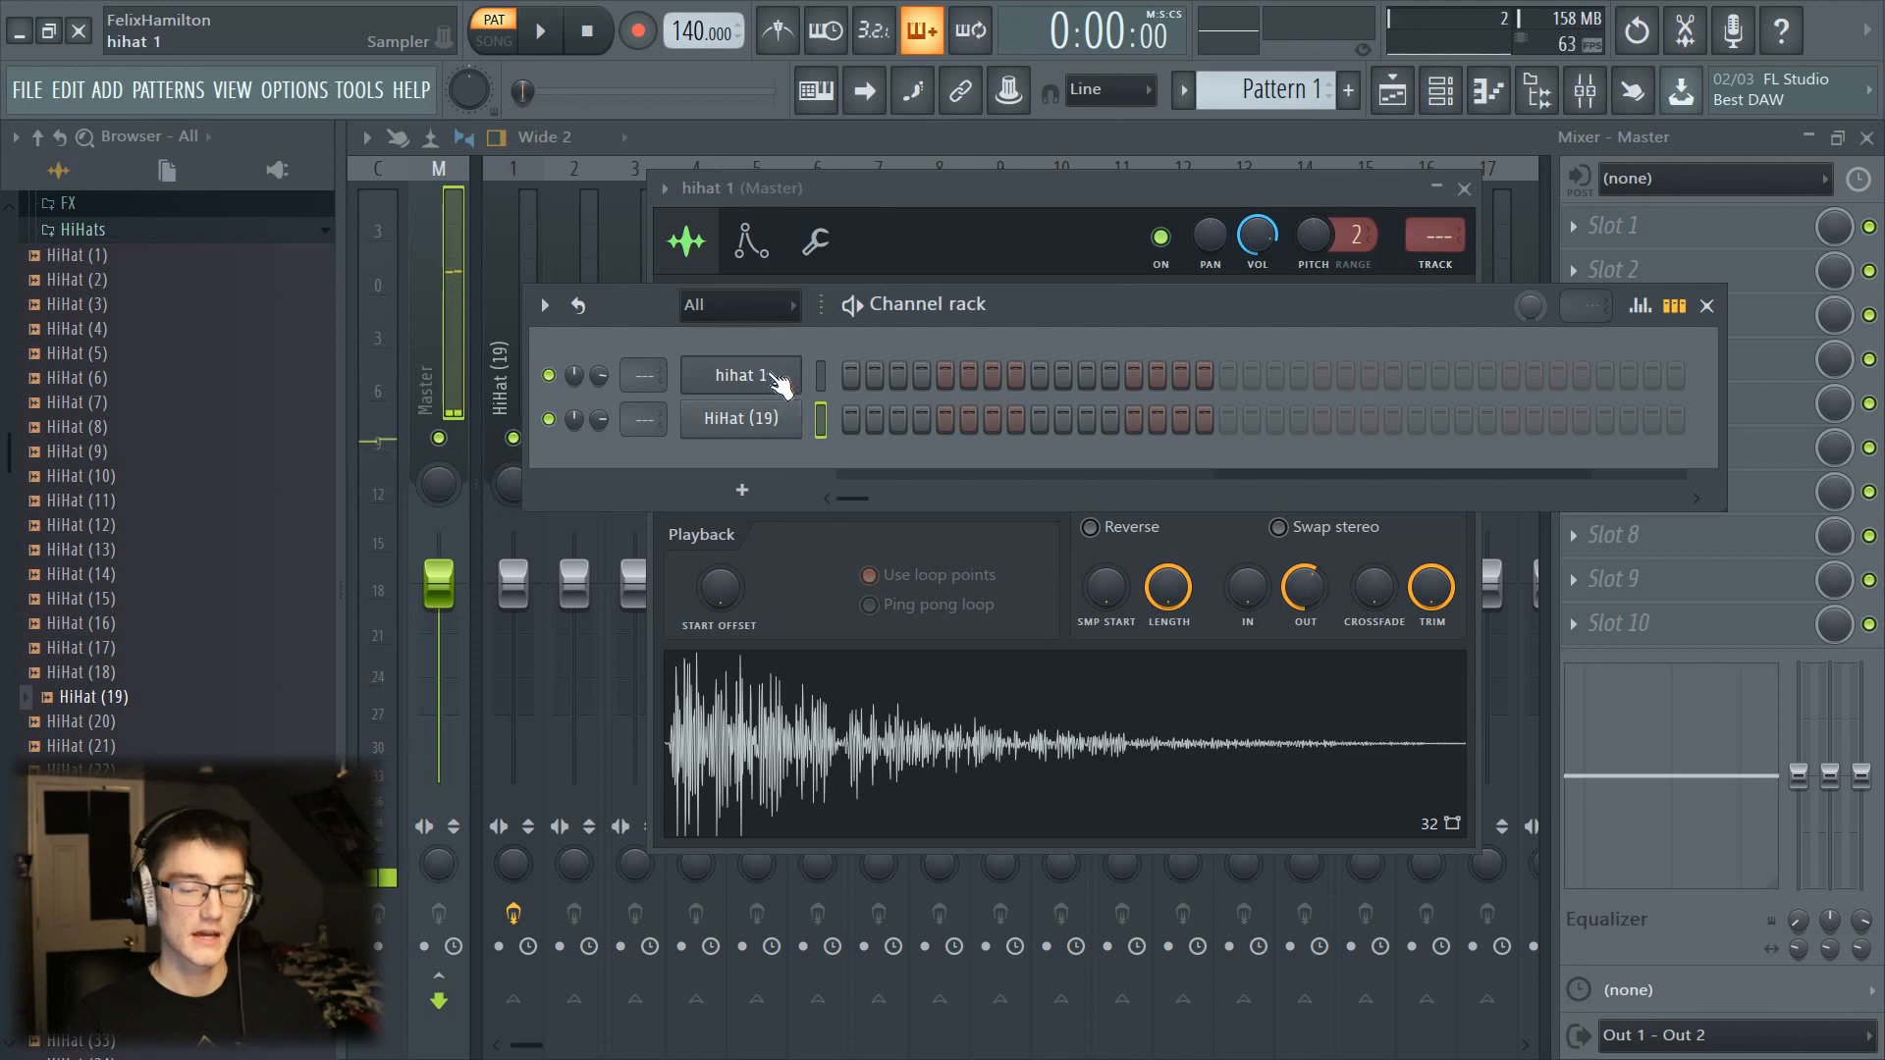
pyautogui.press('q')
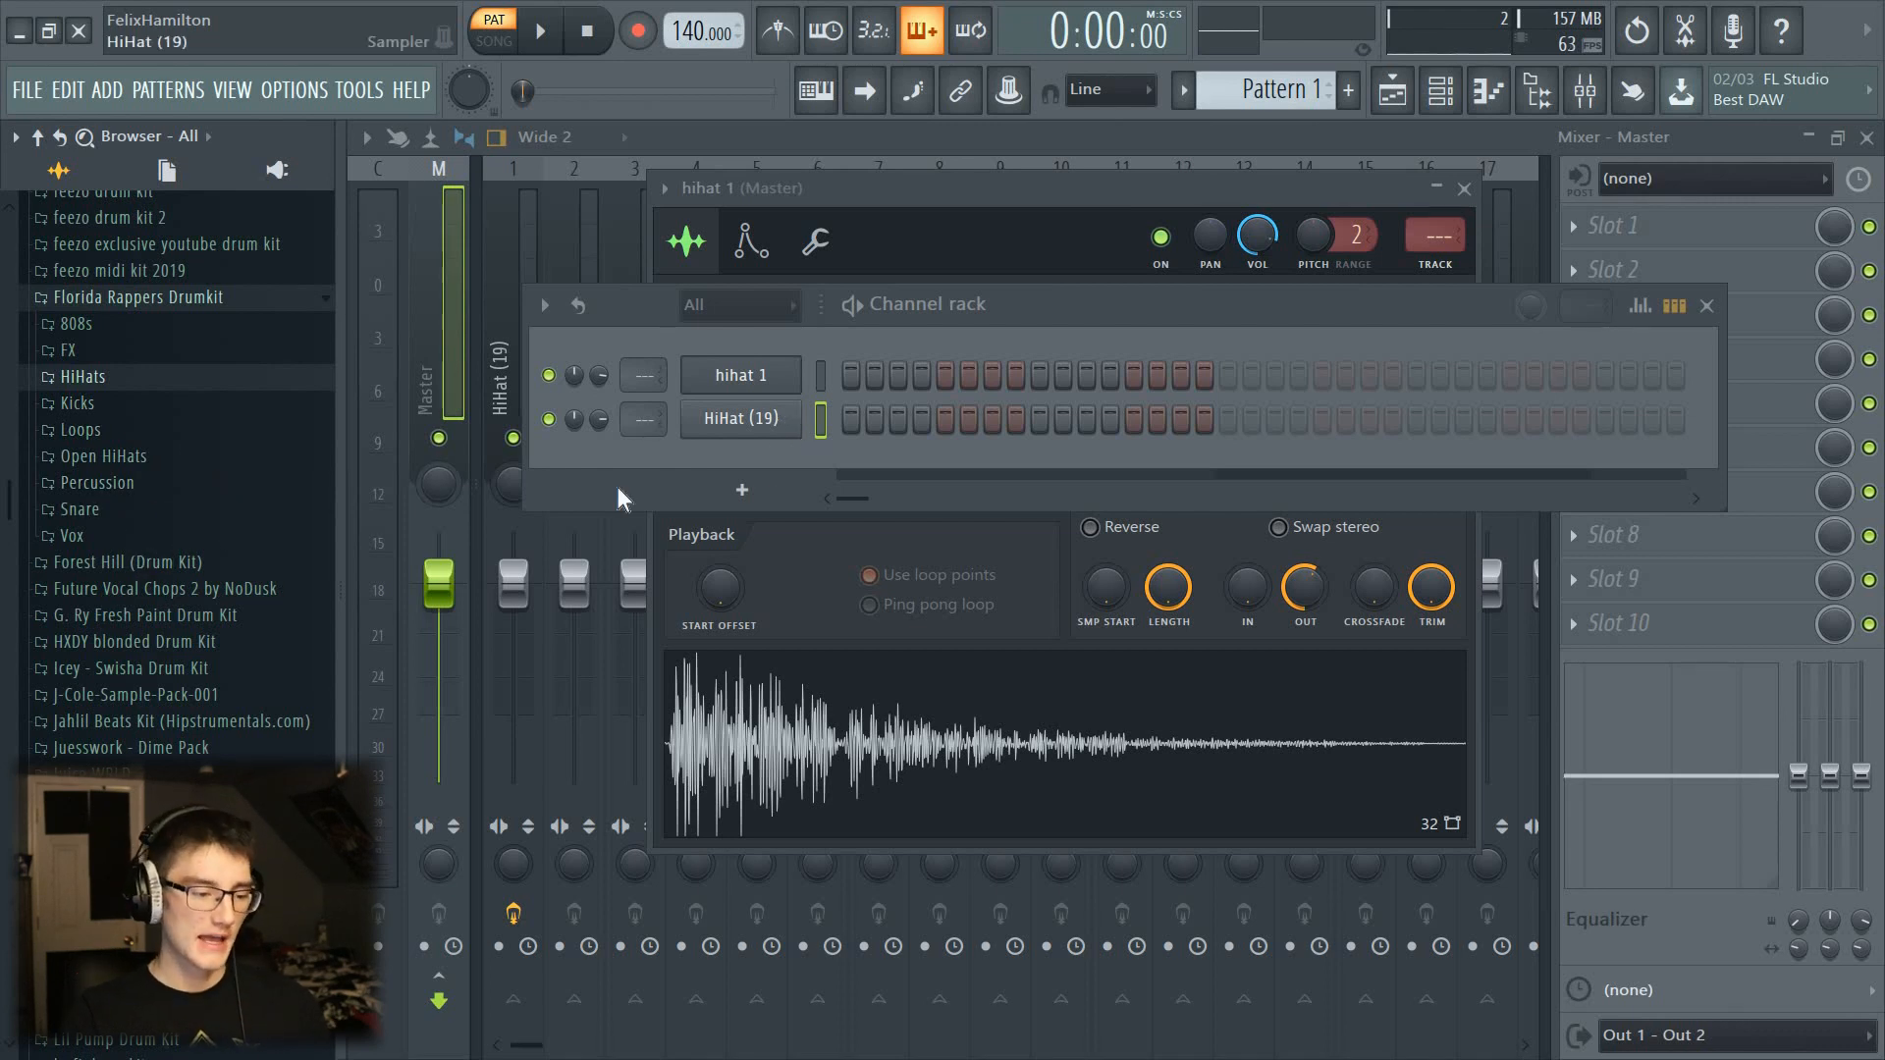
pyautogui.rightClick(714, 426)
pyautogui.click(854, 688)
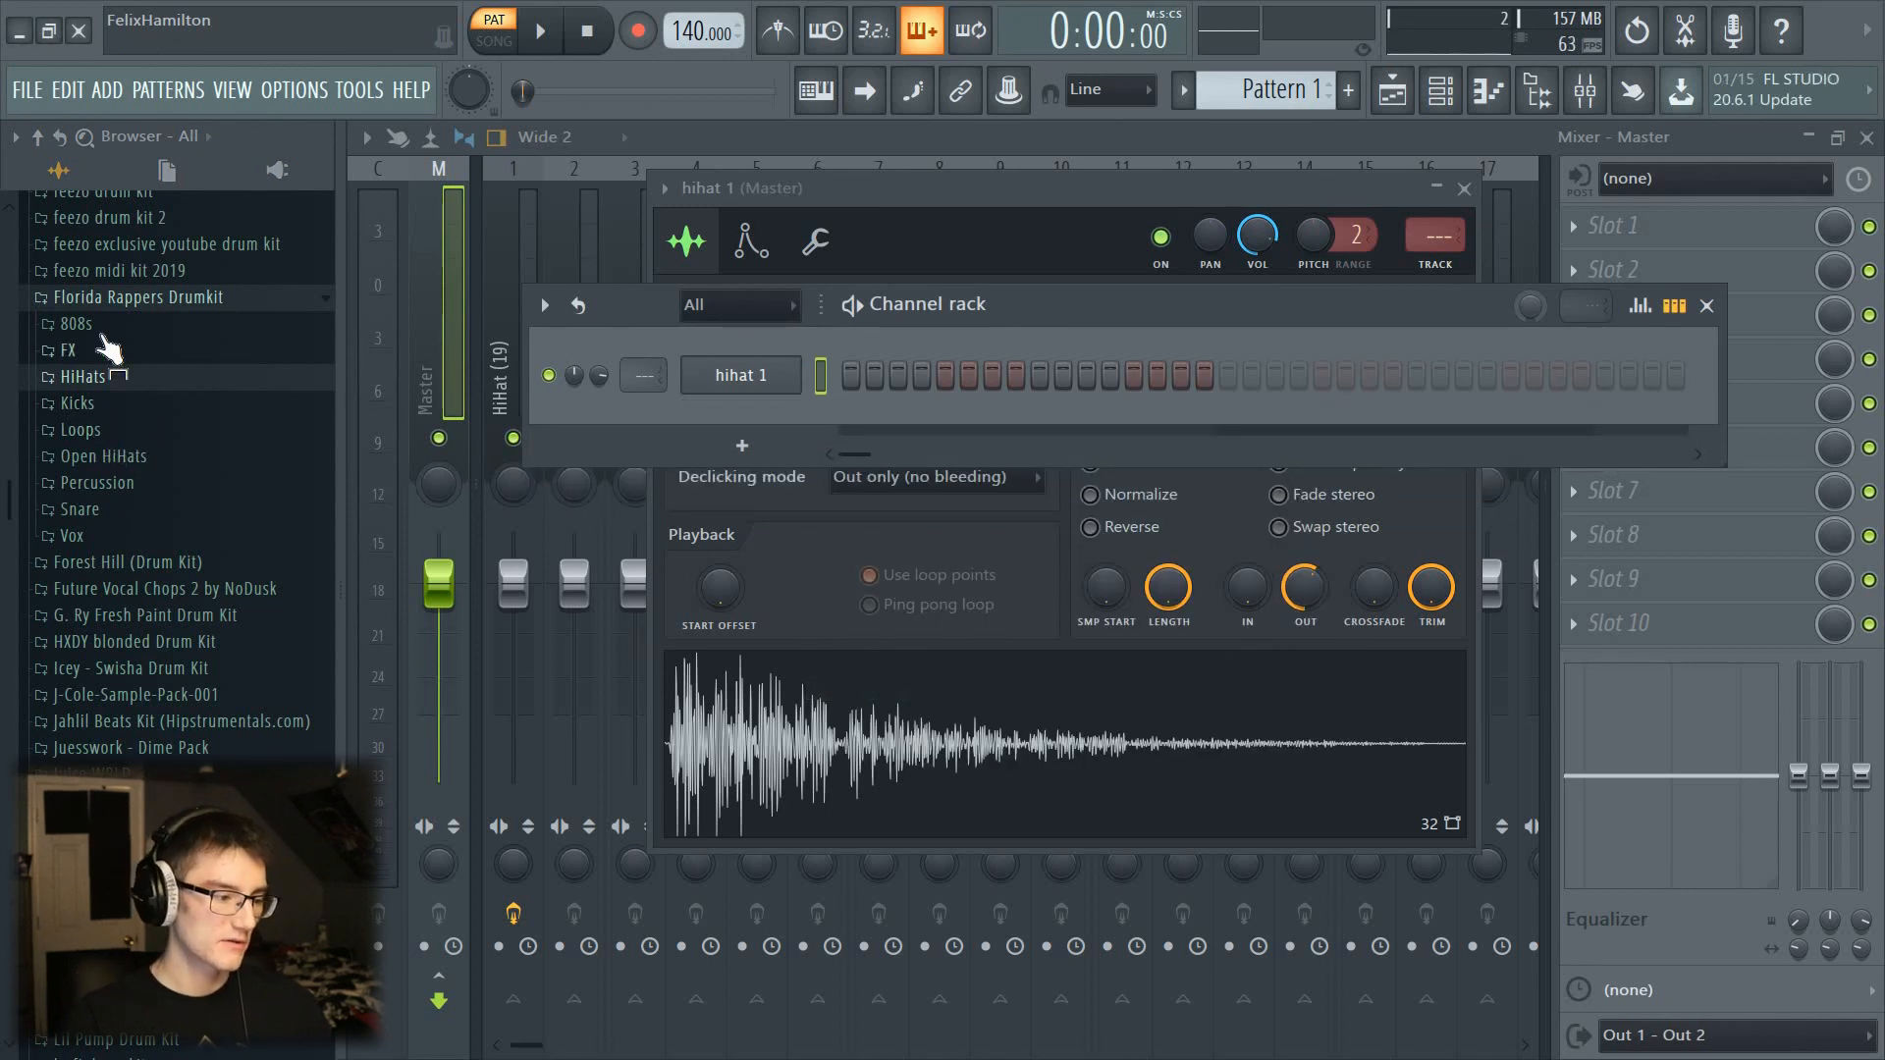
# Step: Layer Snare (2) from the Florida Rappers Drumkit with two Bighead snare samples on the first step and play them together
pyautogui.click(97, 509)
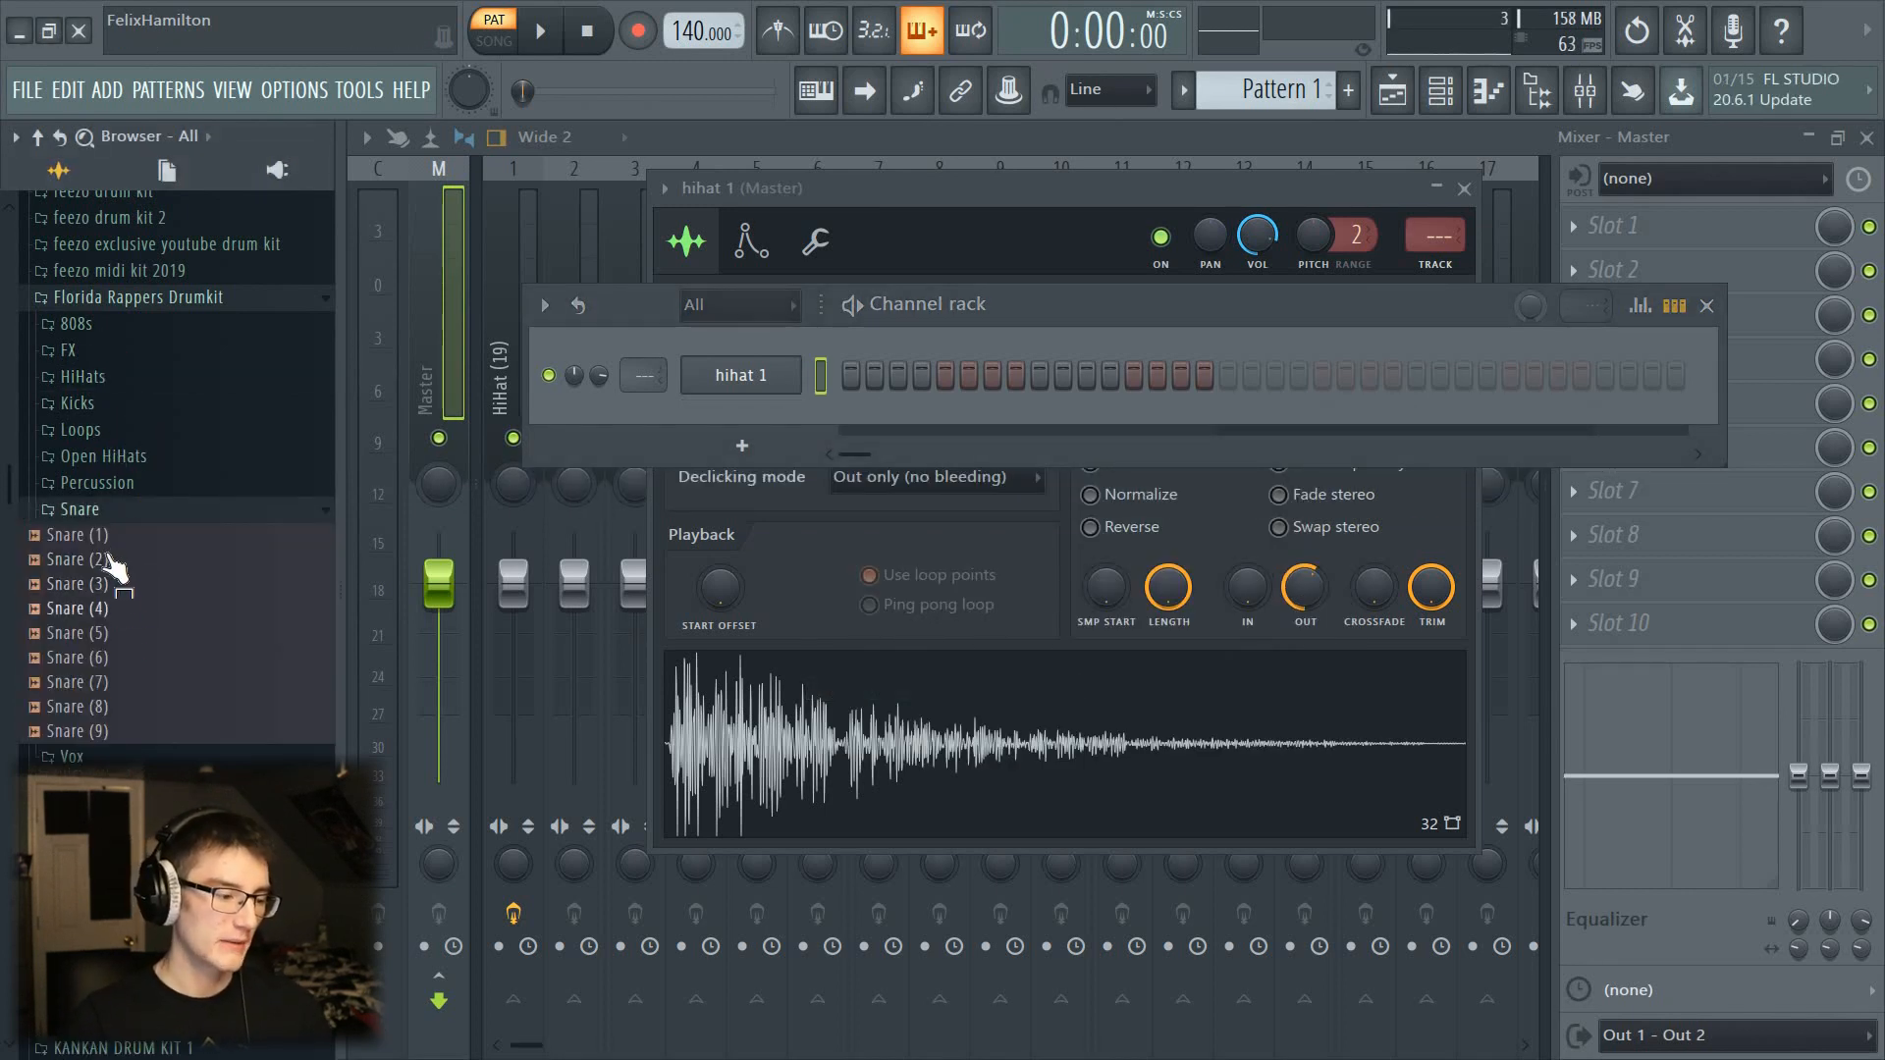
pyautogui.click(108, 658)
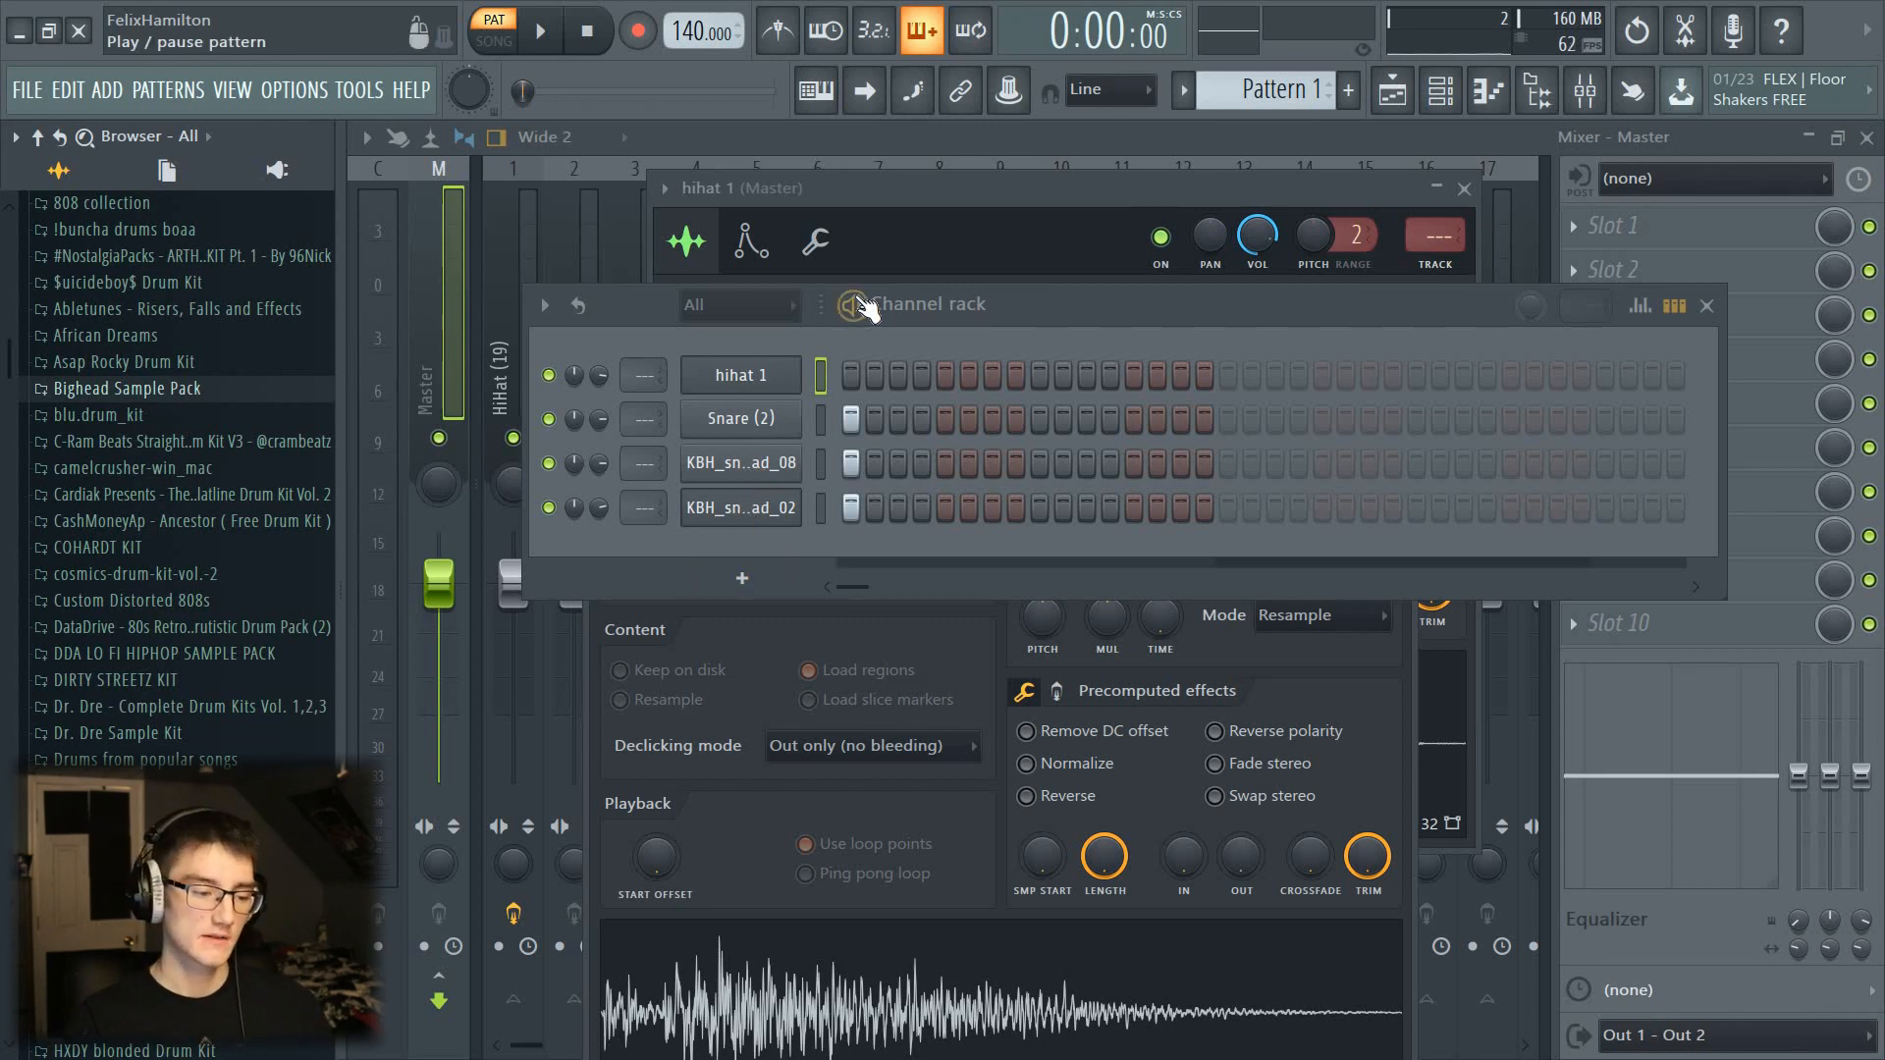
pyautogui.click(856, 303)
pyautogui.click(856, 303)
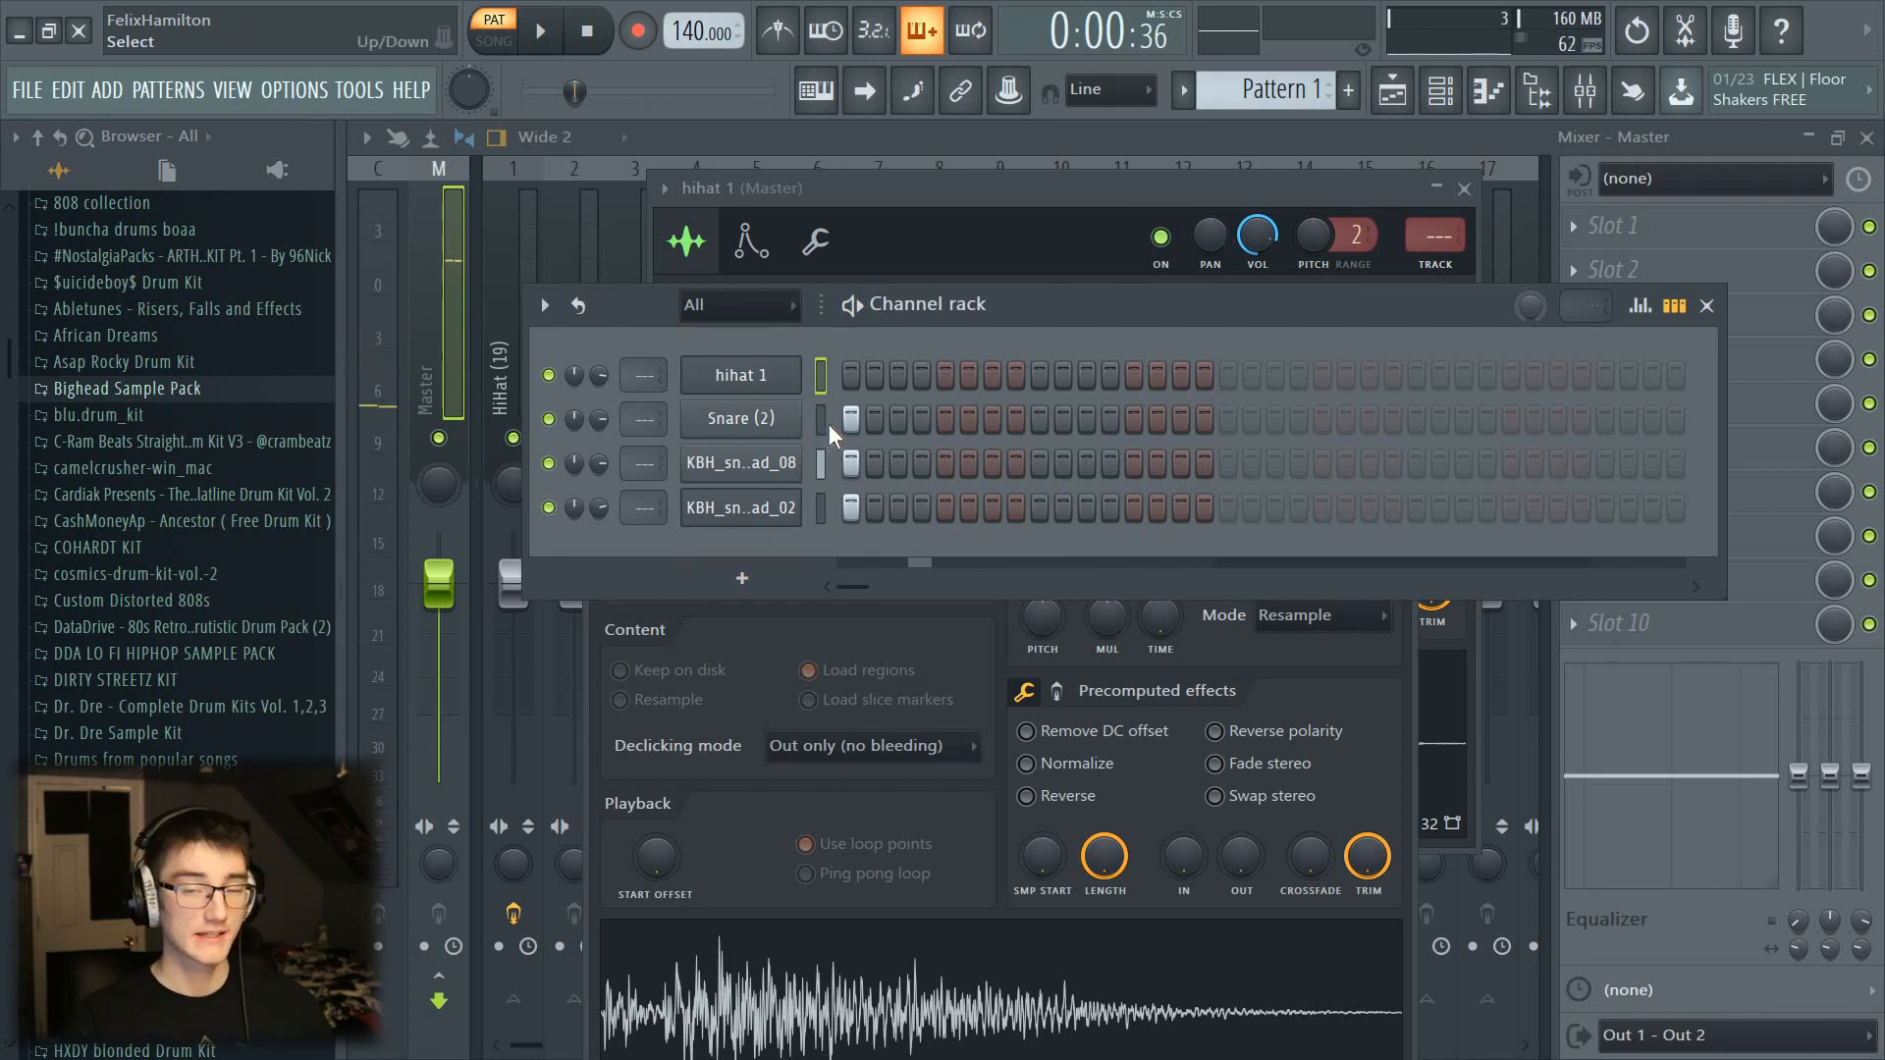
# Step: Select the three snare channels and route each one to its own mixer track
pyautogui.moveTo(823, 424); pyautogui.dragTo(822, 538)
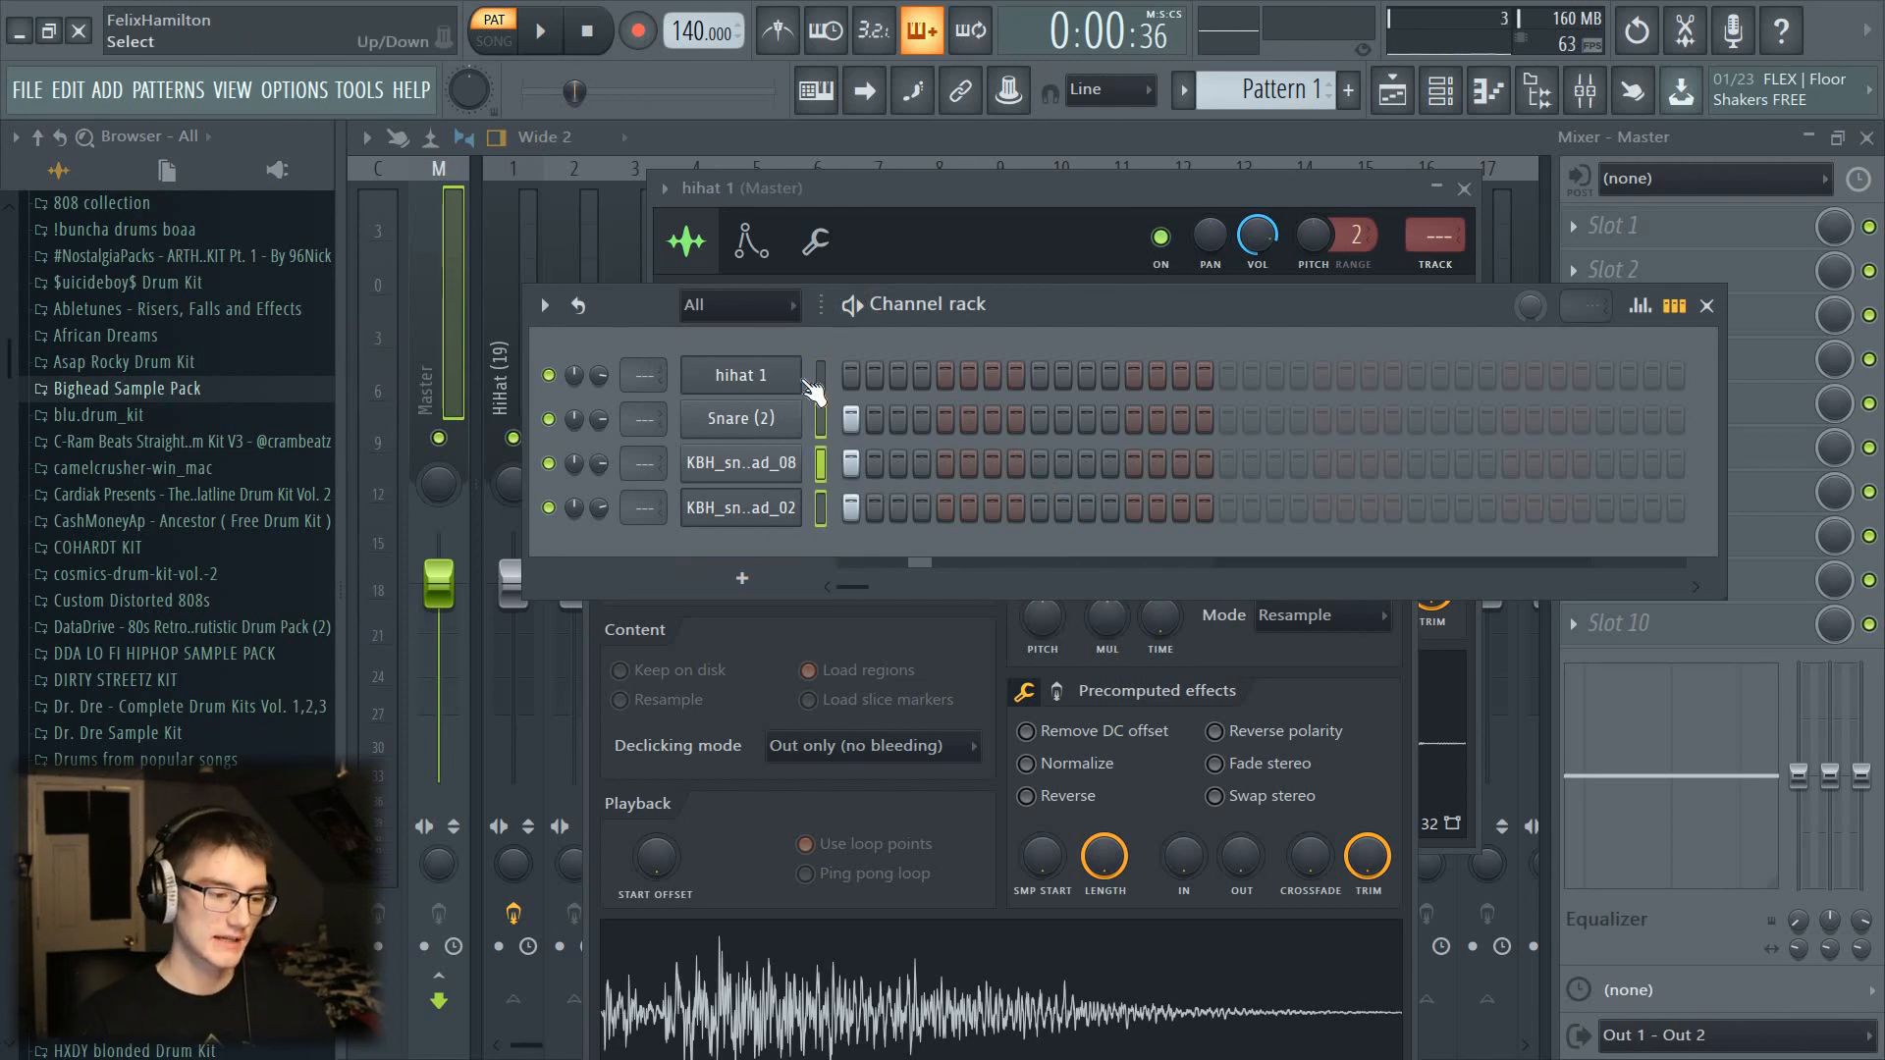
pyautogui.click(824, 420)
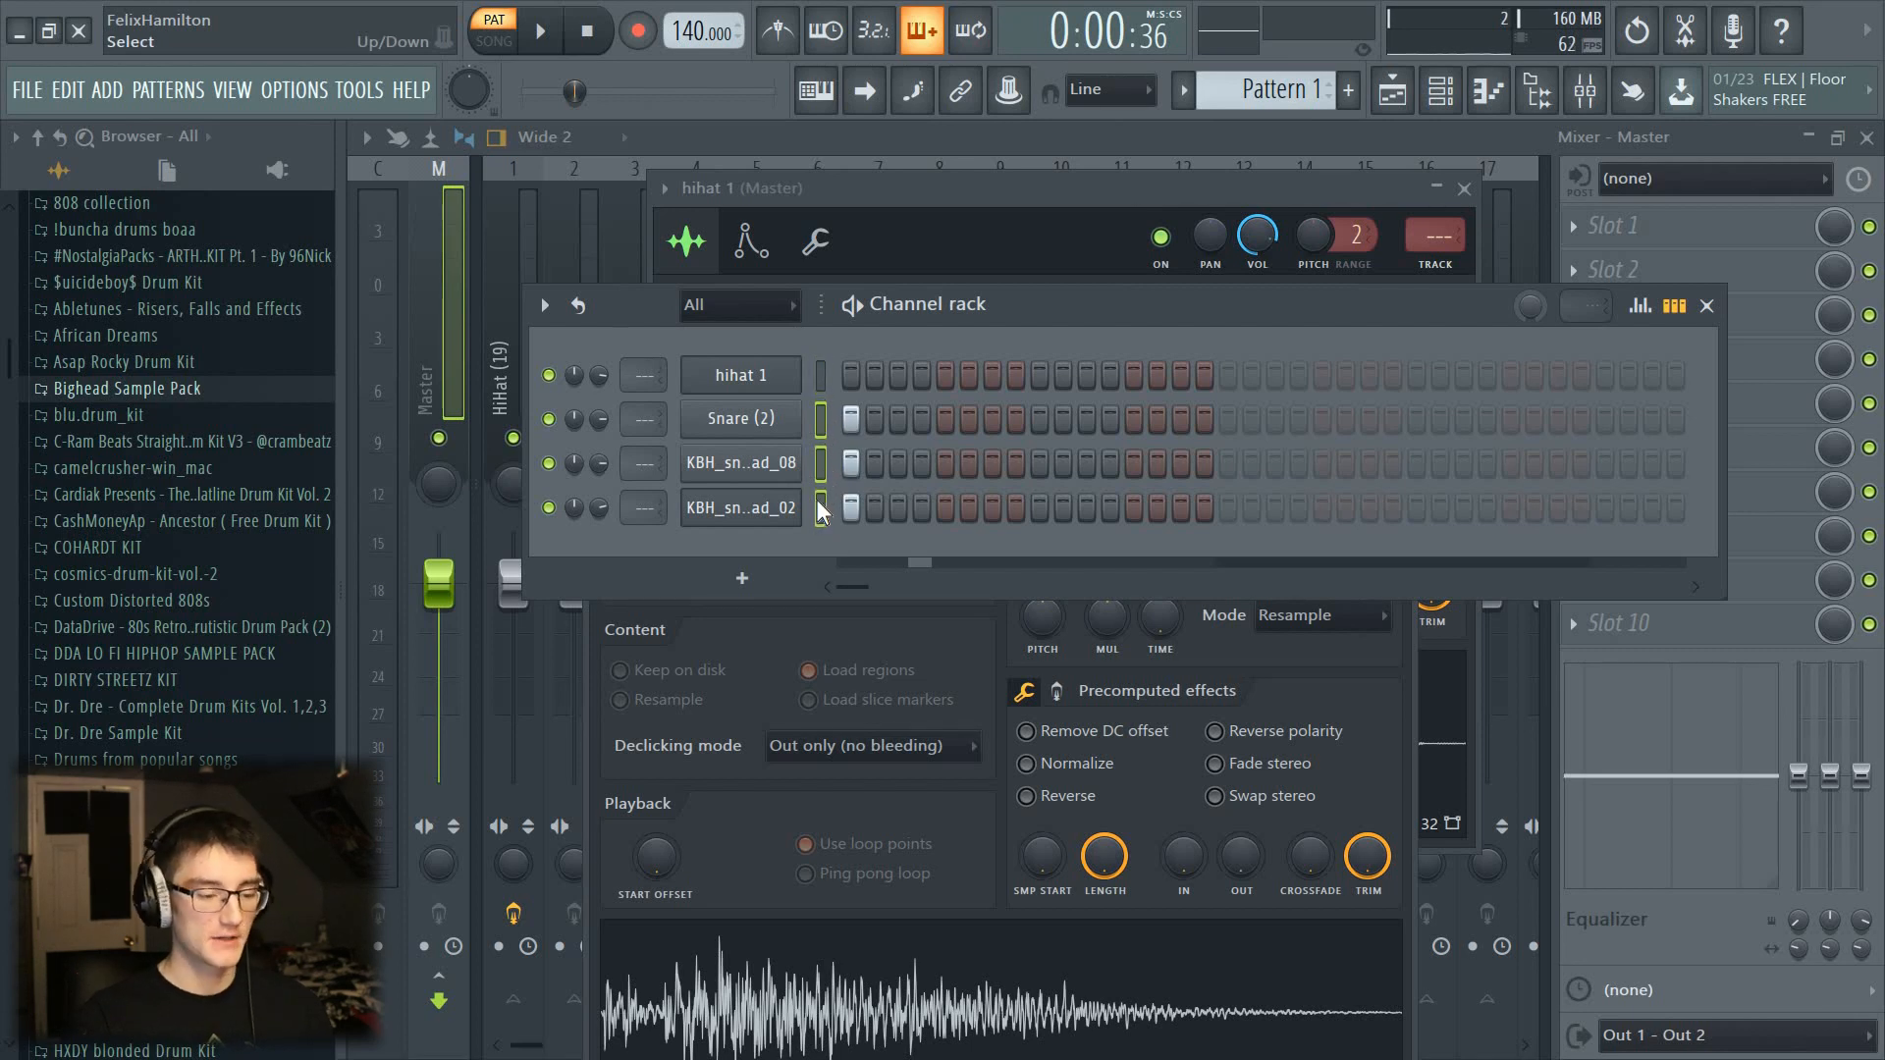
pyautogui.hotkey('ctrl', 'l')
pyautogui.click(648, 222)
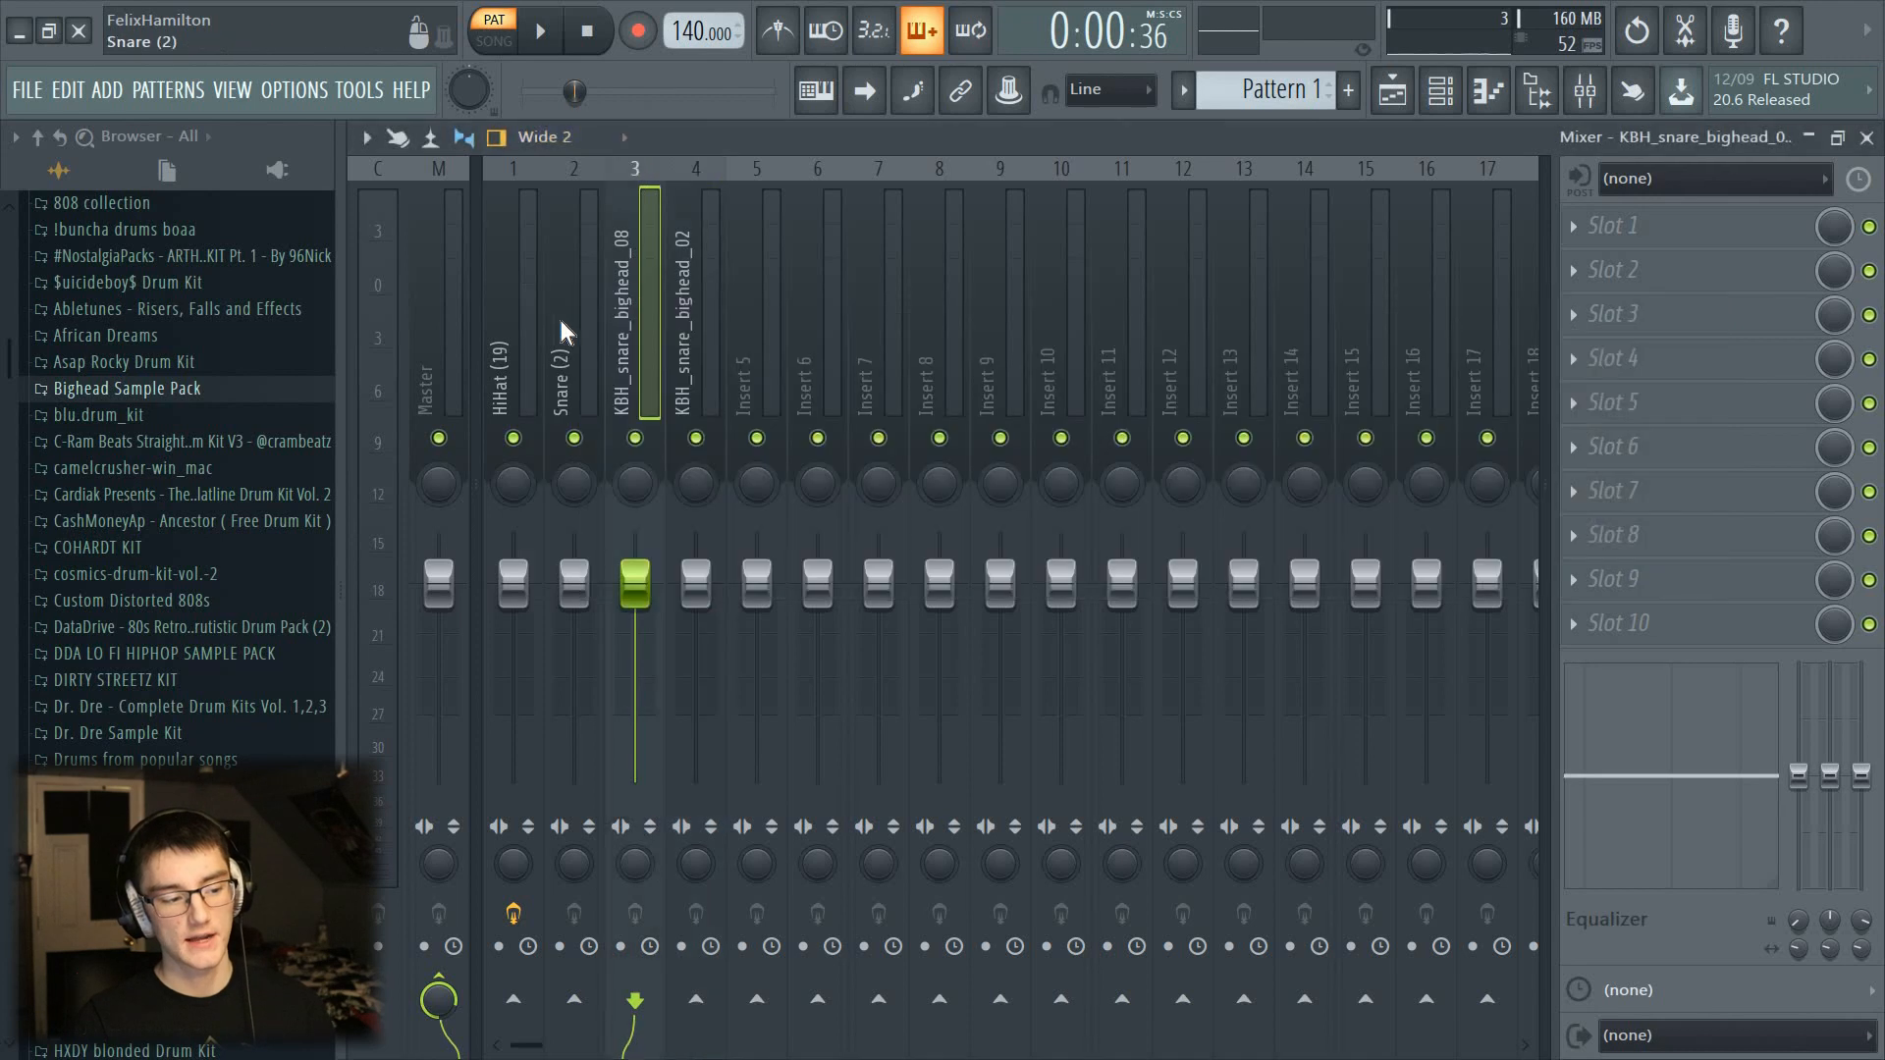
pyautogui.moveTo(566, 324); pyautogui.dragTo(672, 350)
# Step: Reset the HiHat (19) mixer track to default and assign the three snares to mixer tracks 1 to 3
pyautogui.click(516, 365)
pyautogui.rightClick(516, 365)
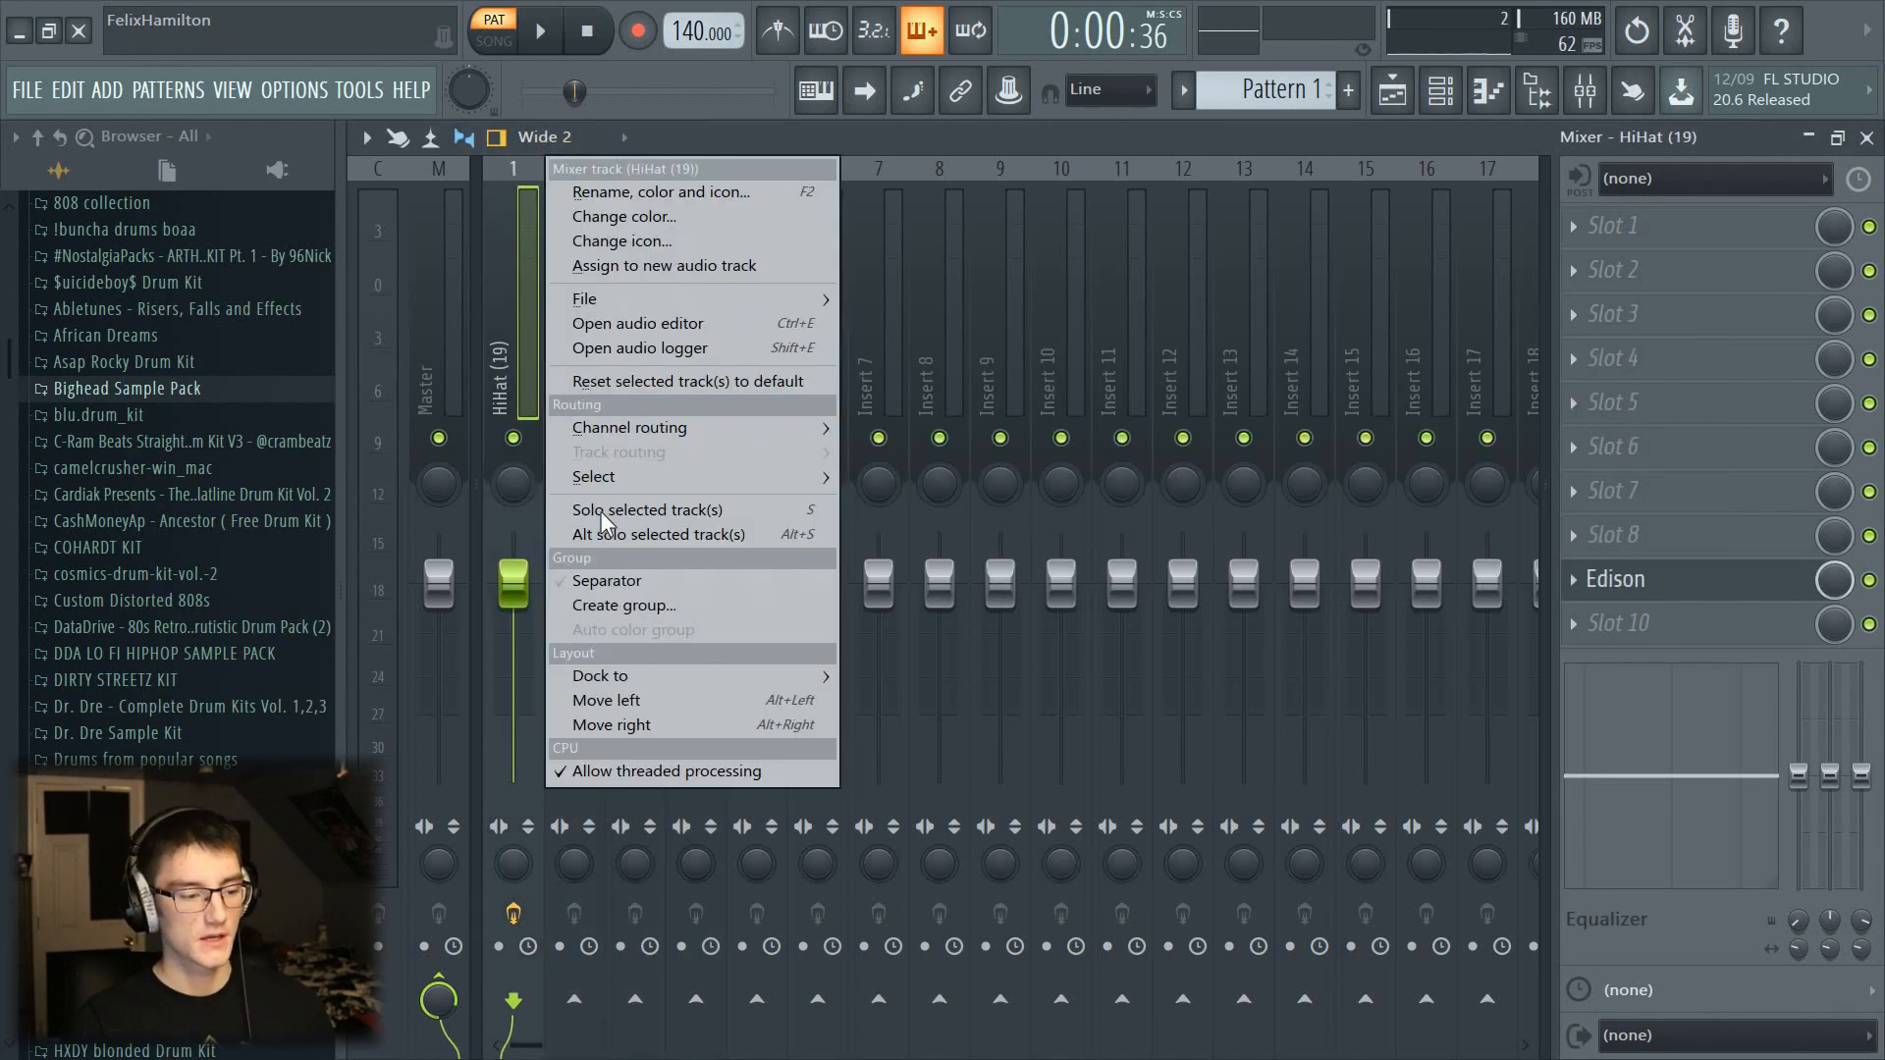
pyautogui.click(632, 381)
pyautogui.click(1188, 622)
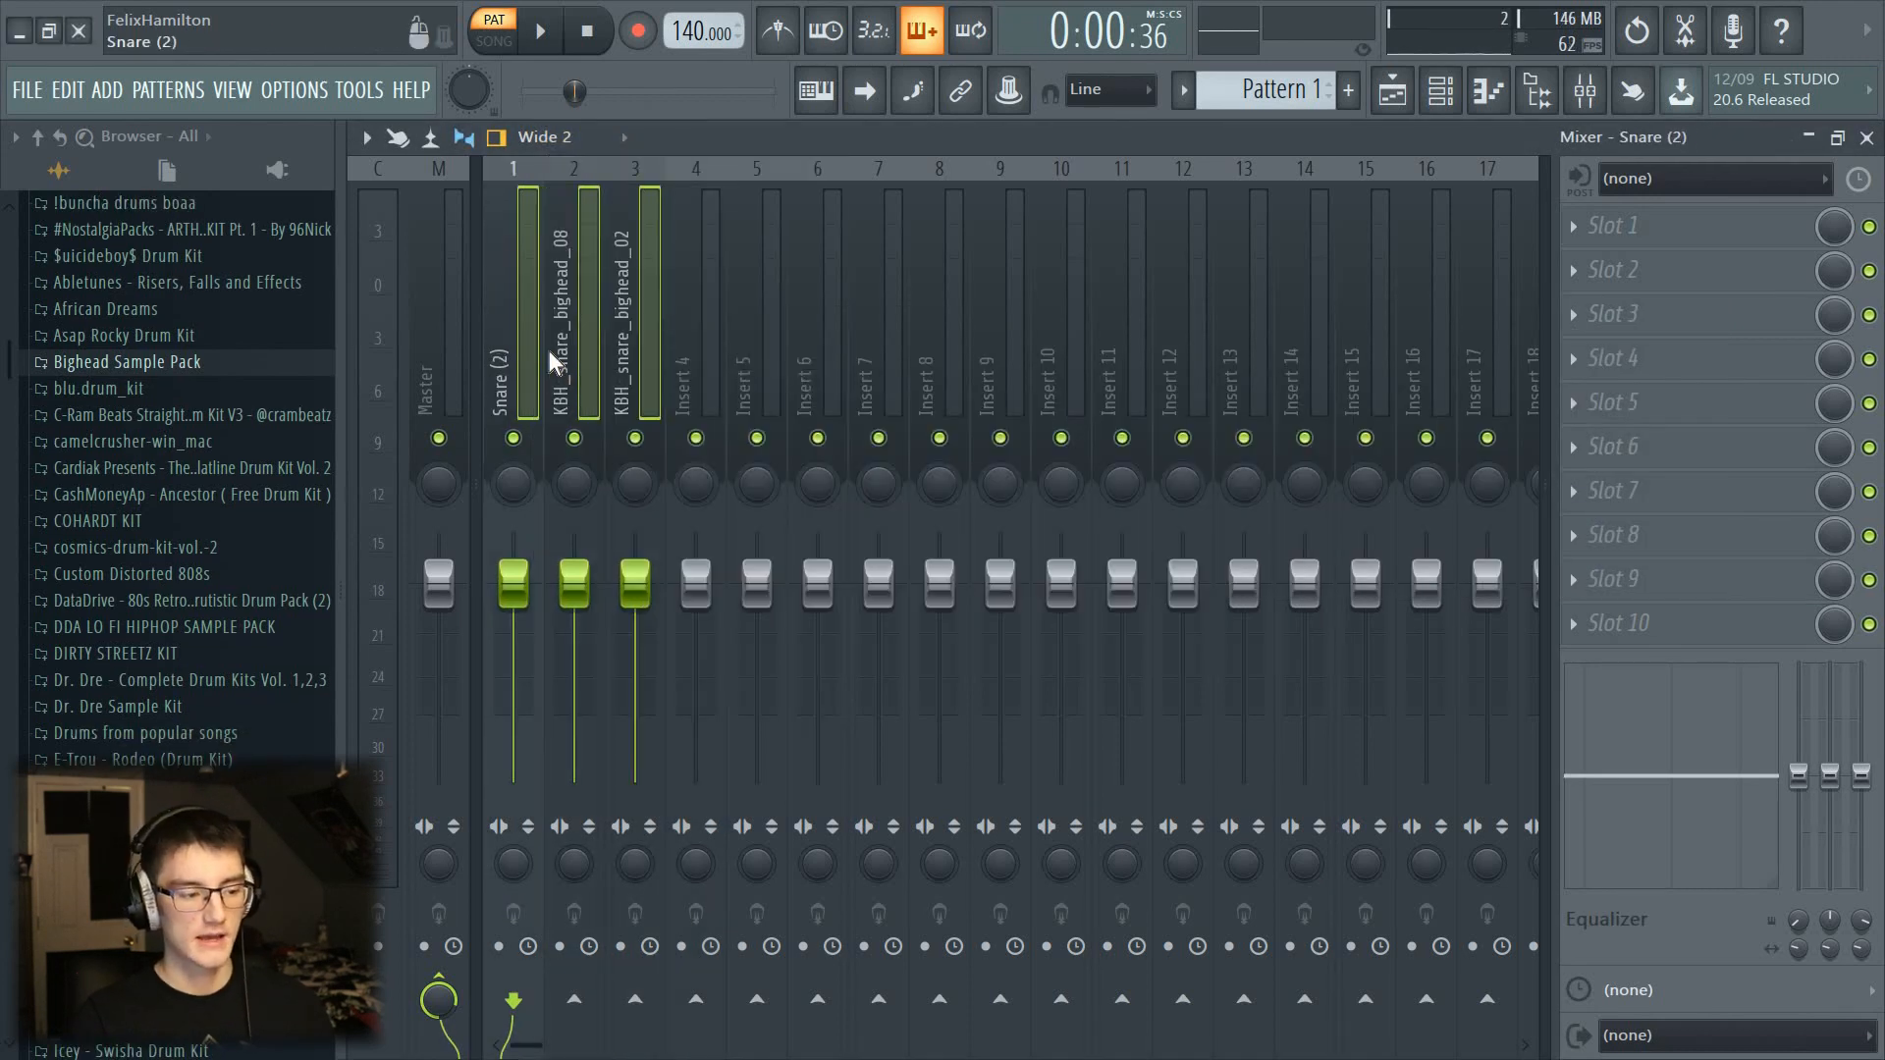
pyautogui.click(550, 305)
pyautogui.click(516, 310)
# Step: Try the three layered snares on steps 5 and 13 and play the pattern while watching the mixer levels
pyautogui.press('F6')
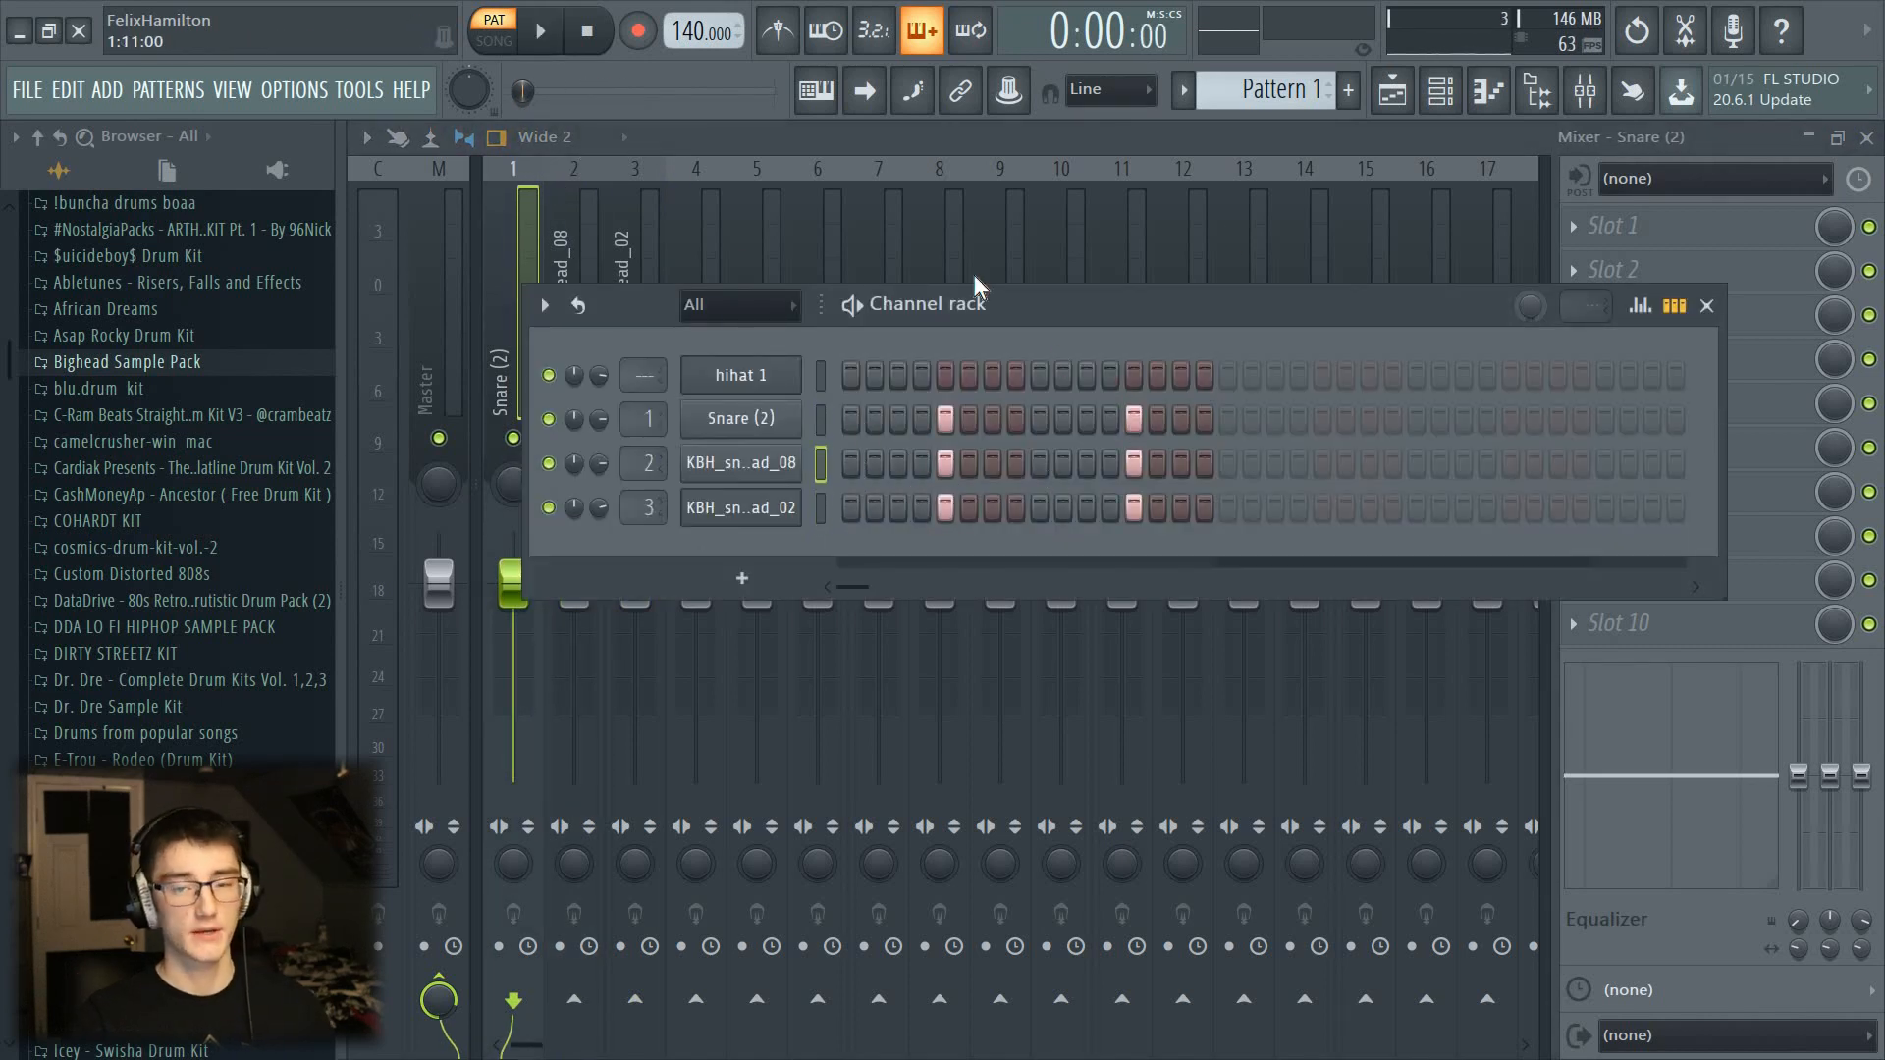
pyautogui.click(540, 31)
pyautogui.press('F6')
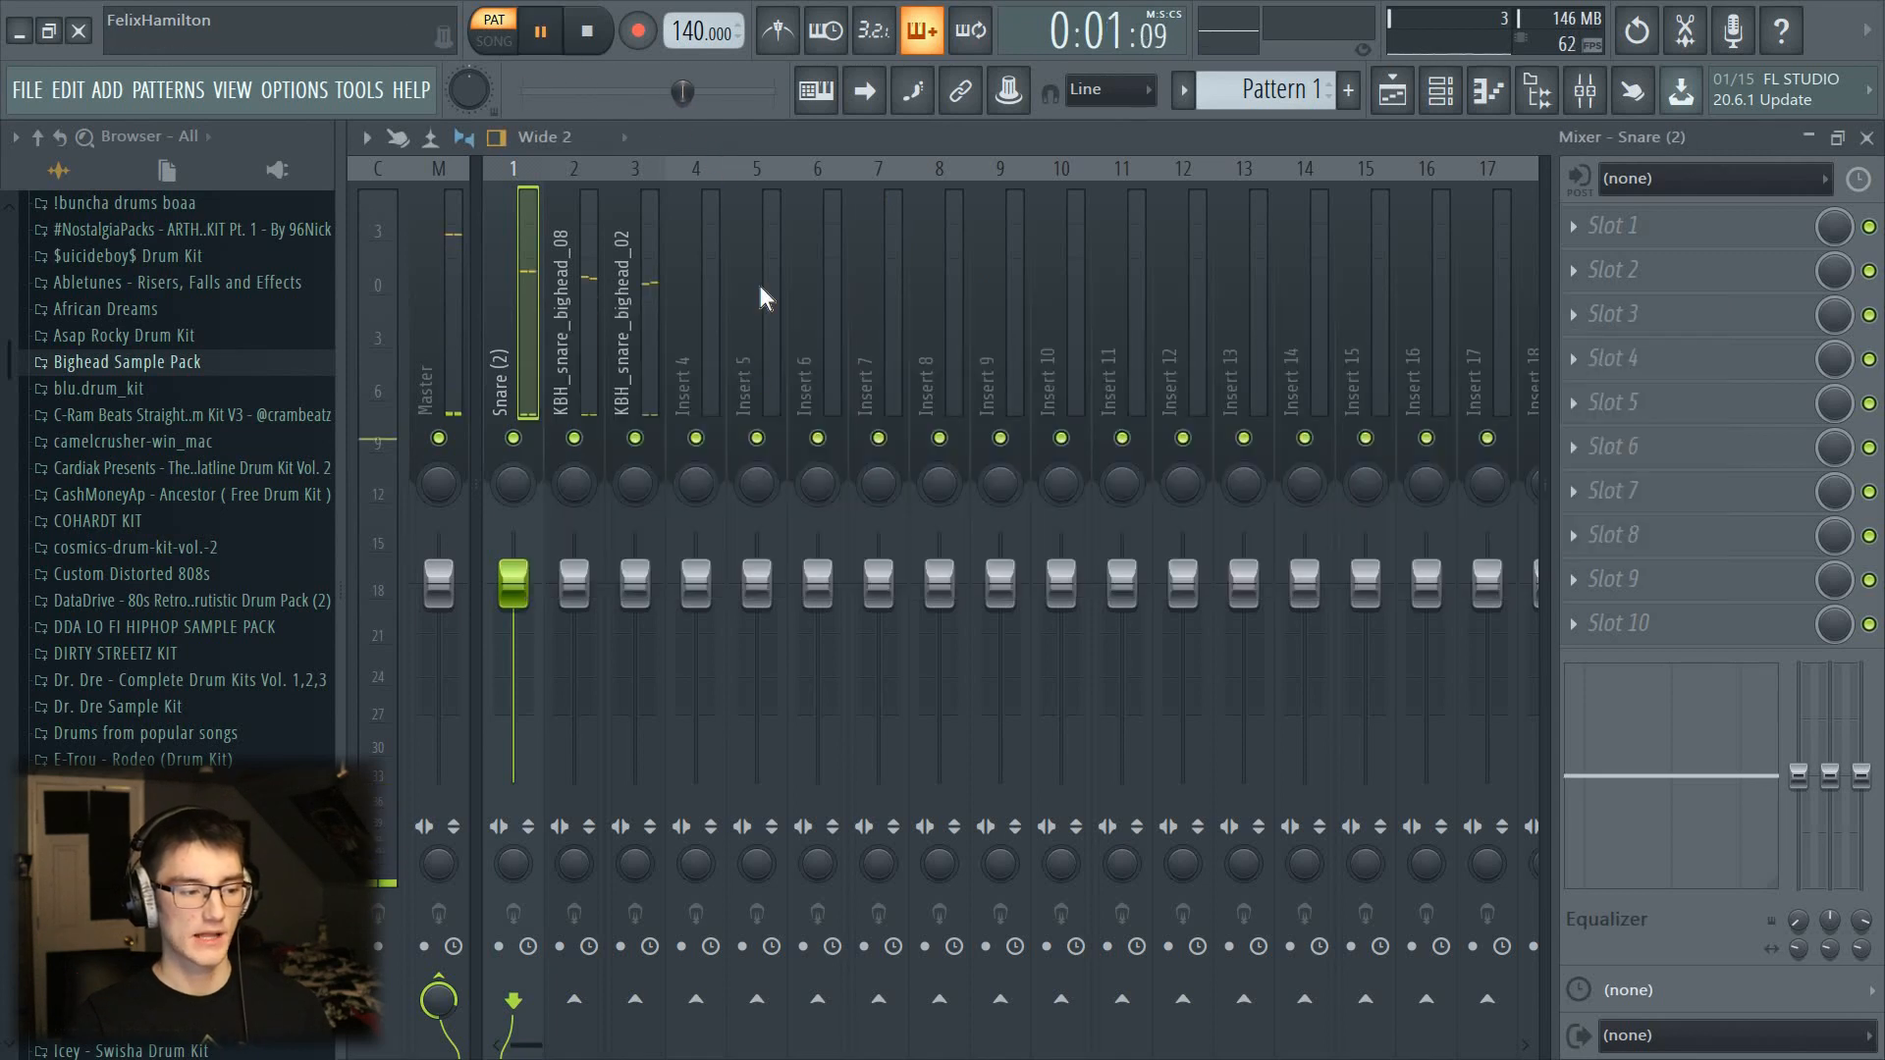
pyautogui.press('space')
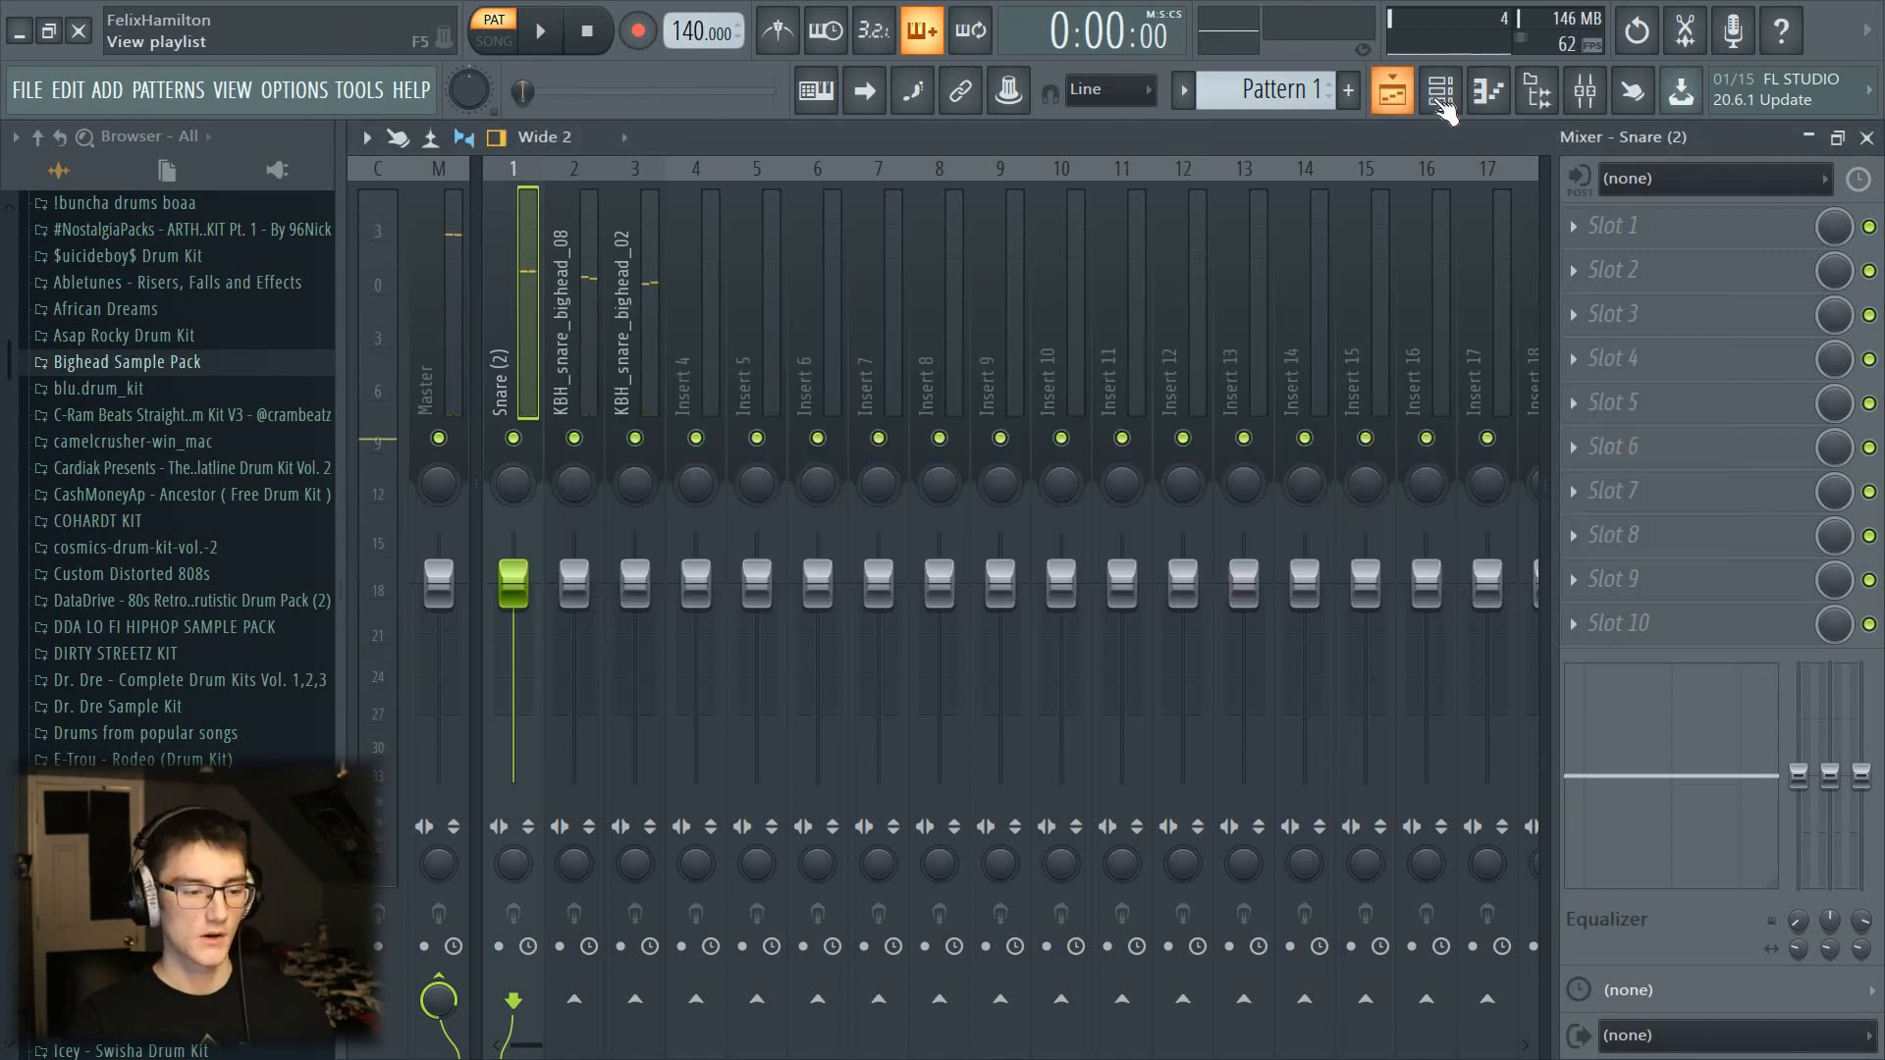
# Step: Place the three snare hits on step 9 only, play the pattern, and set the tempo to 162 BPM
pyautogui.click(1440, 94)
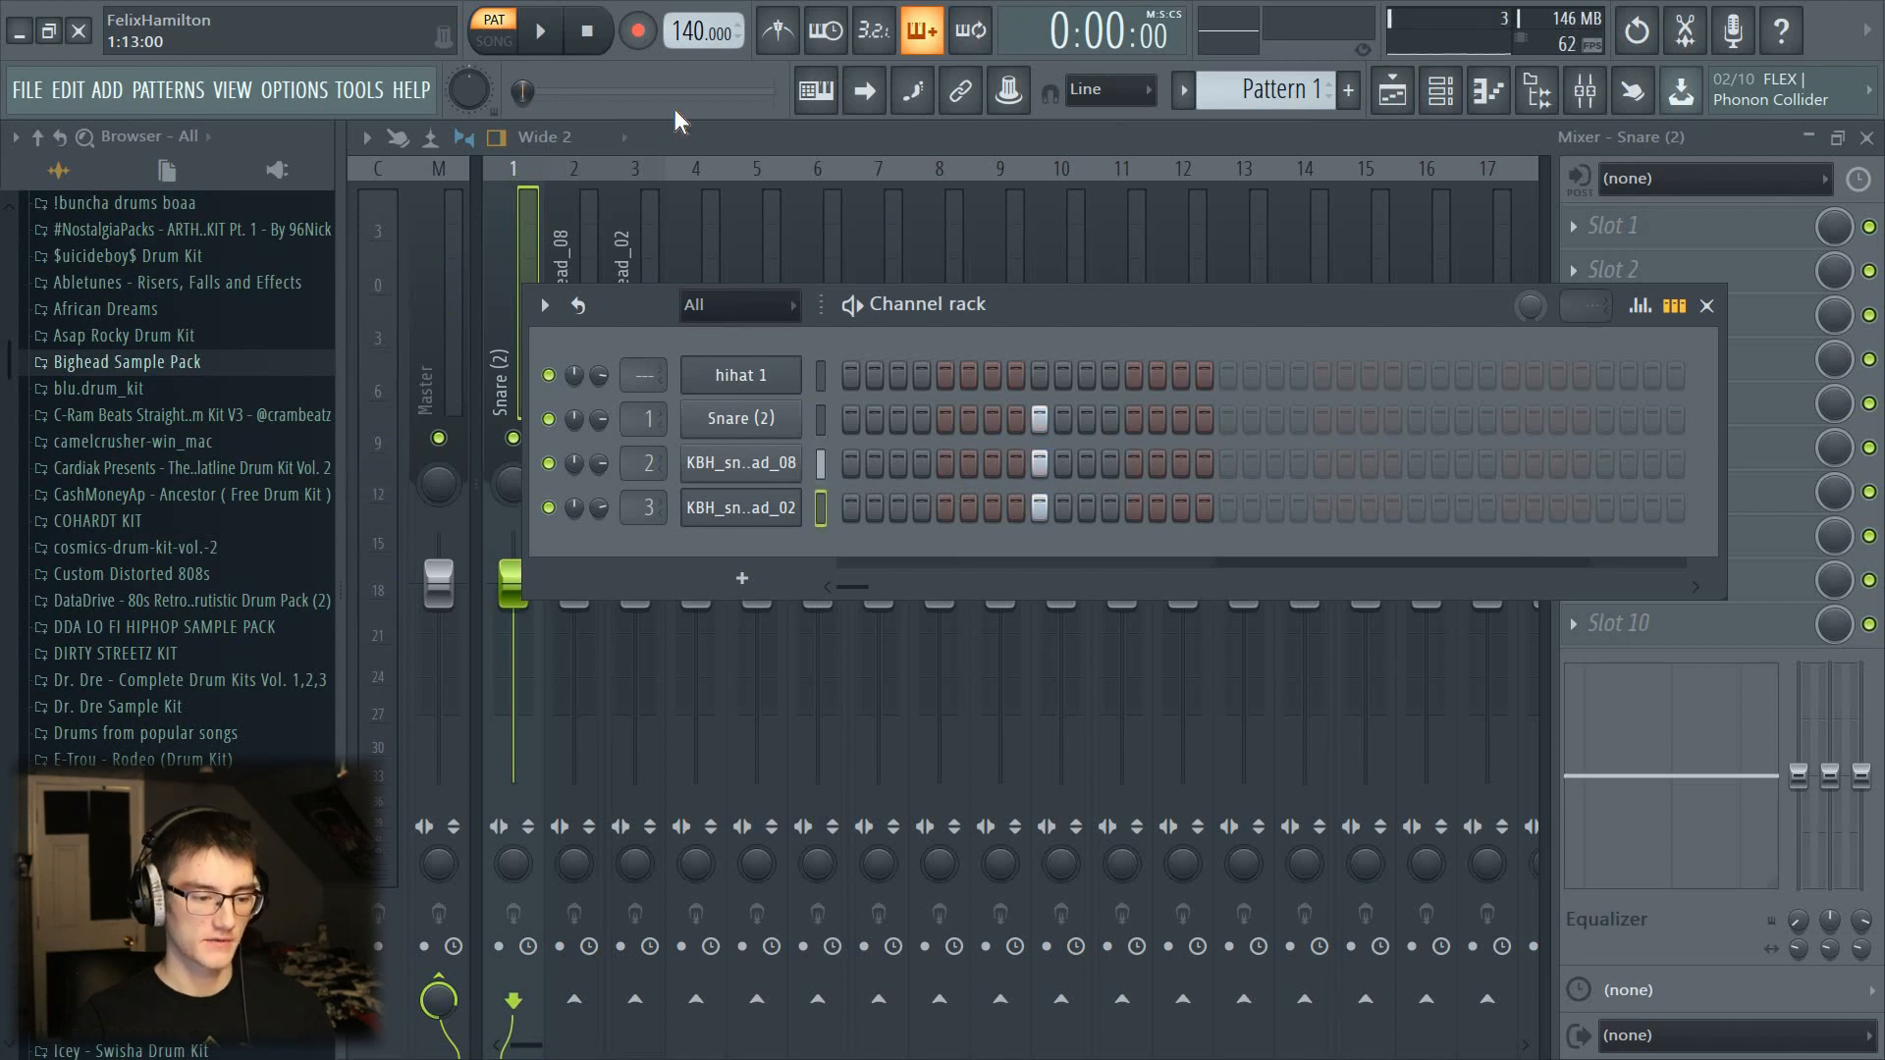
pyautogui.click(540, 30)
pyautogui.press('F6')
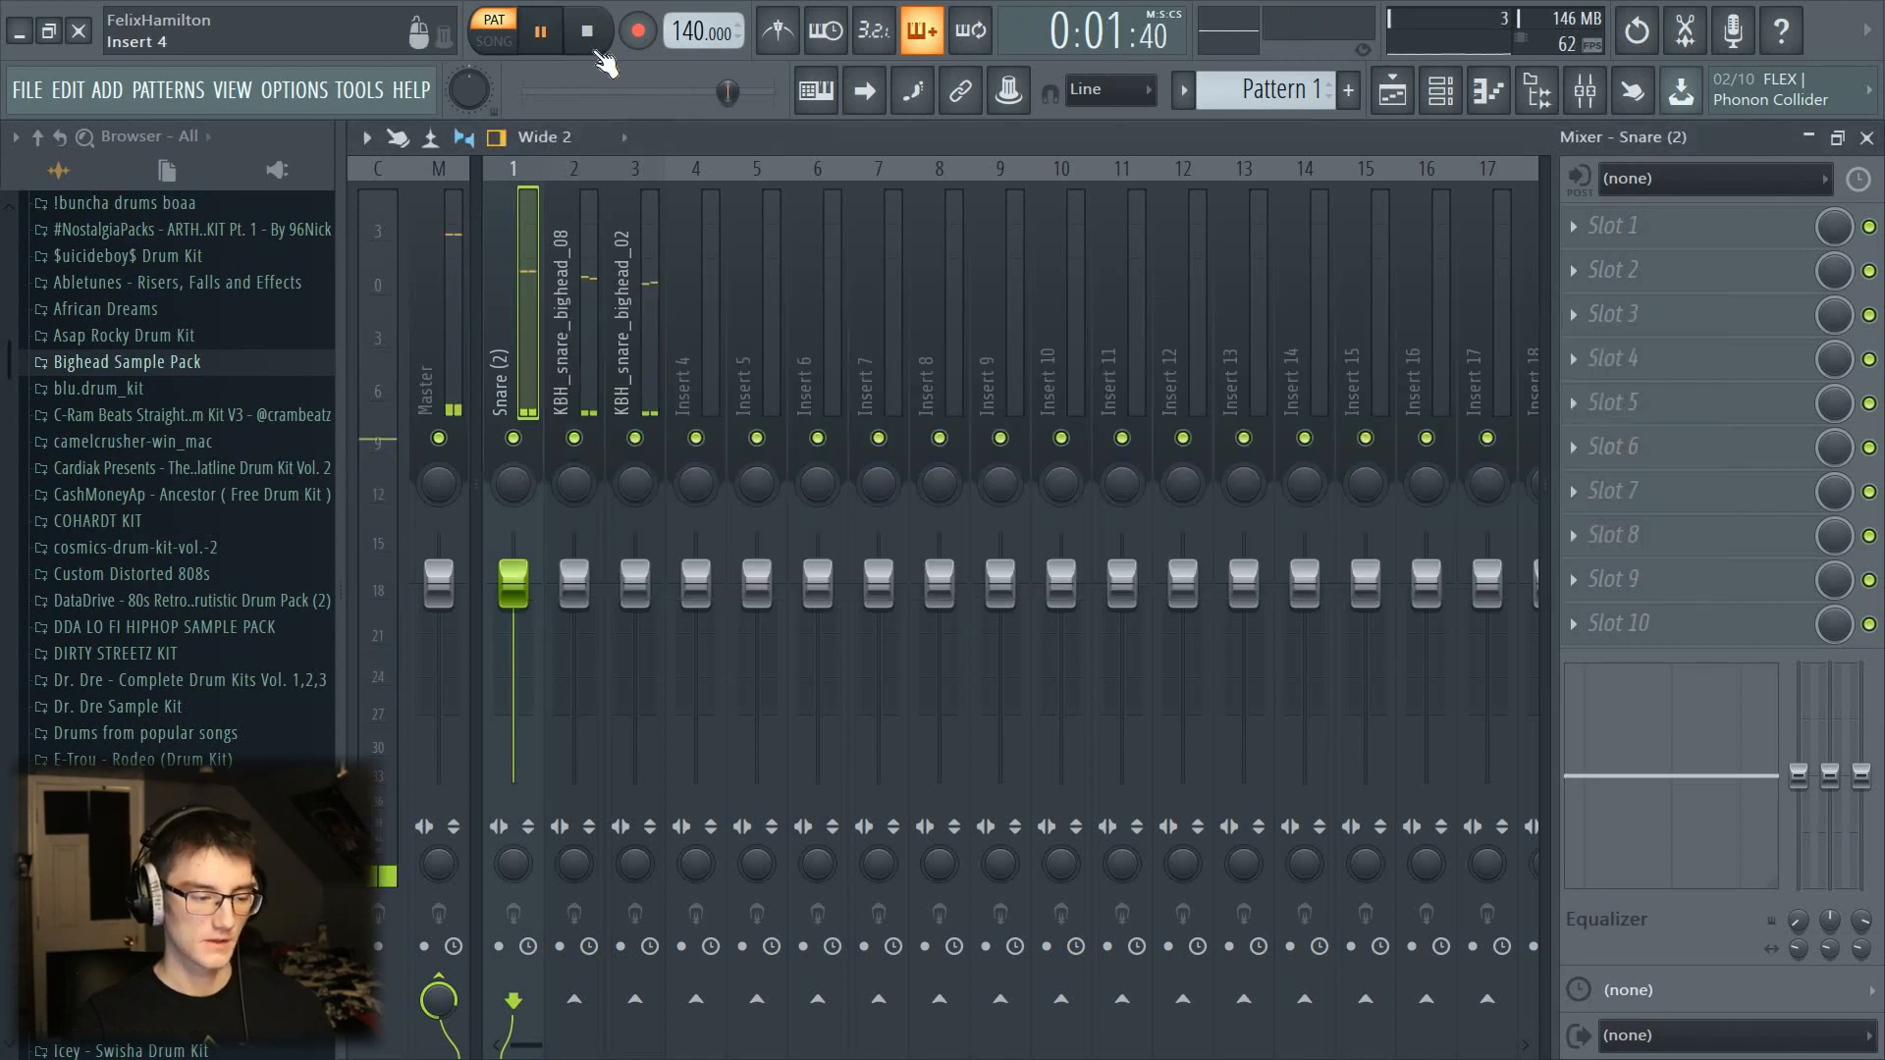
pyautogui.press('space')
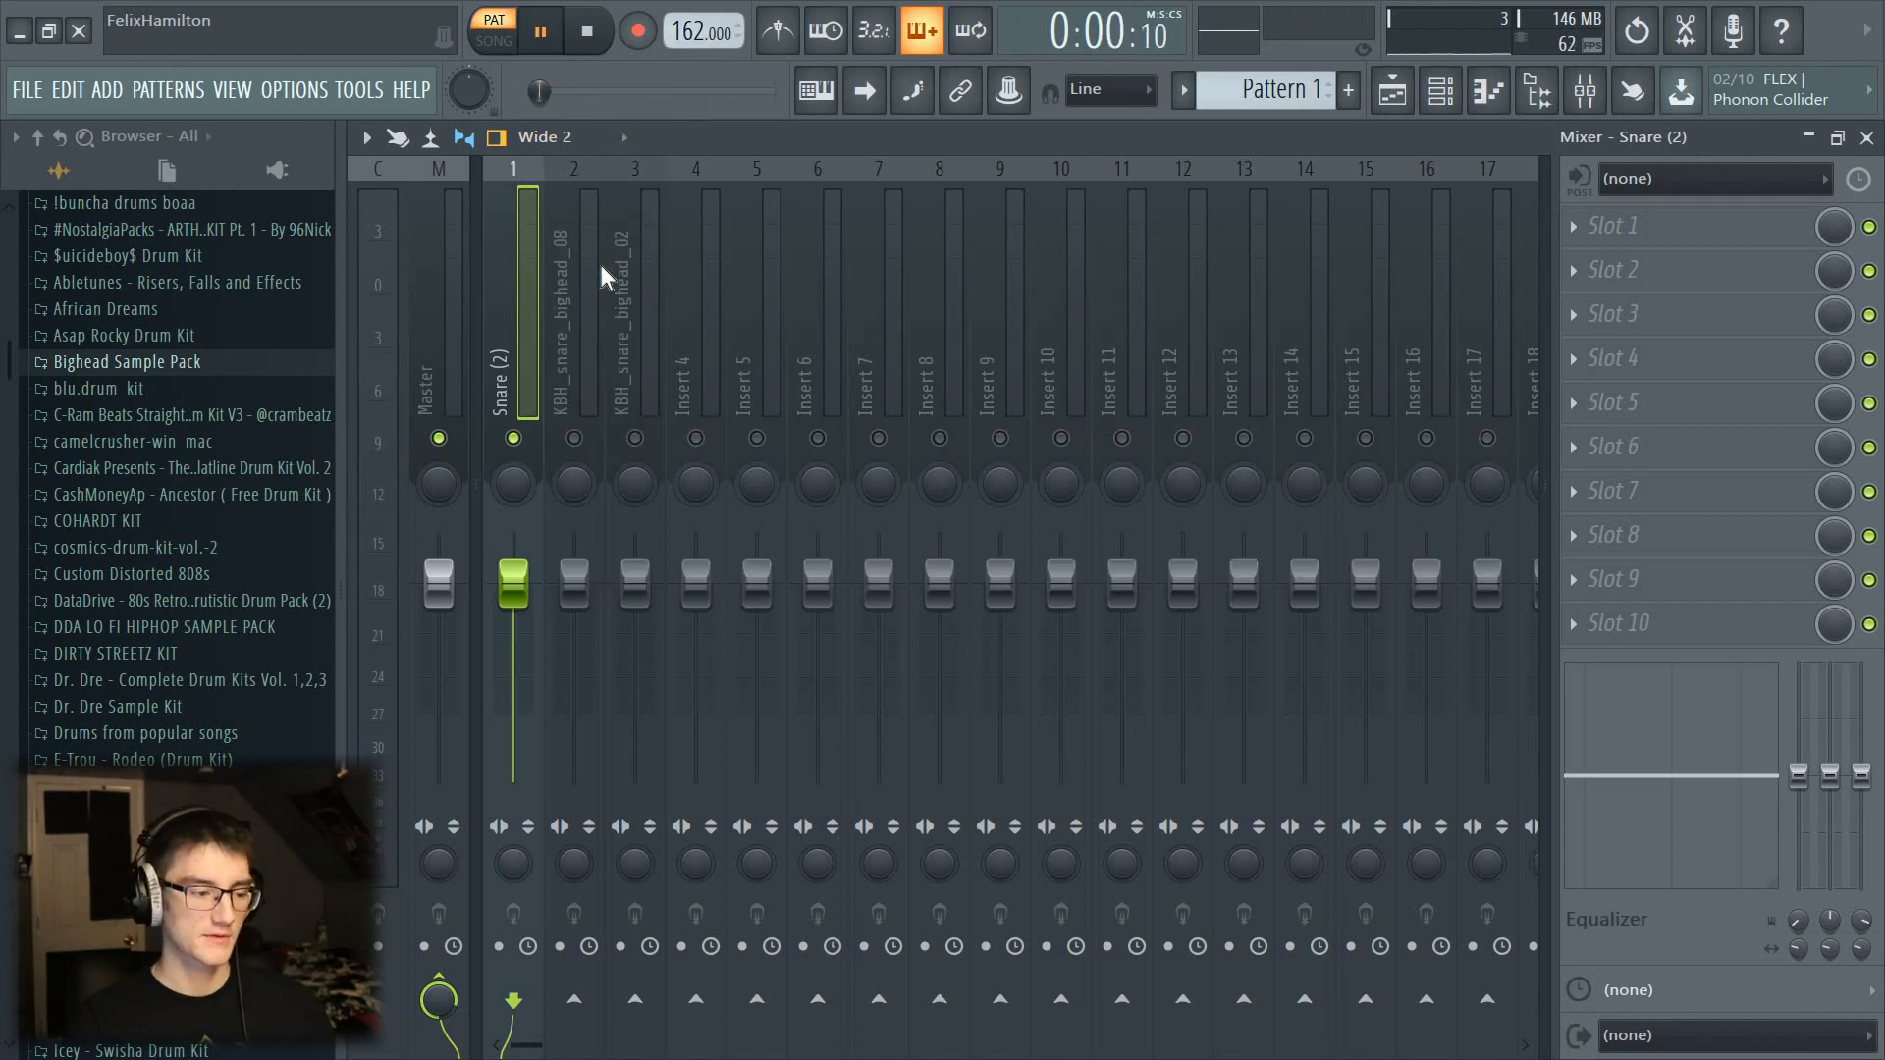
# Step: Shape Snare (2) in its sampler with a slight pitch shift, a small clipped boost, full trim and a short fade-out
pyautogui.press('F6')
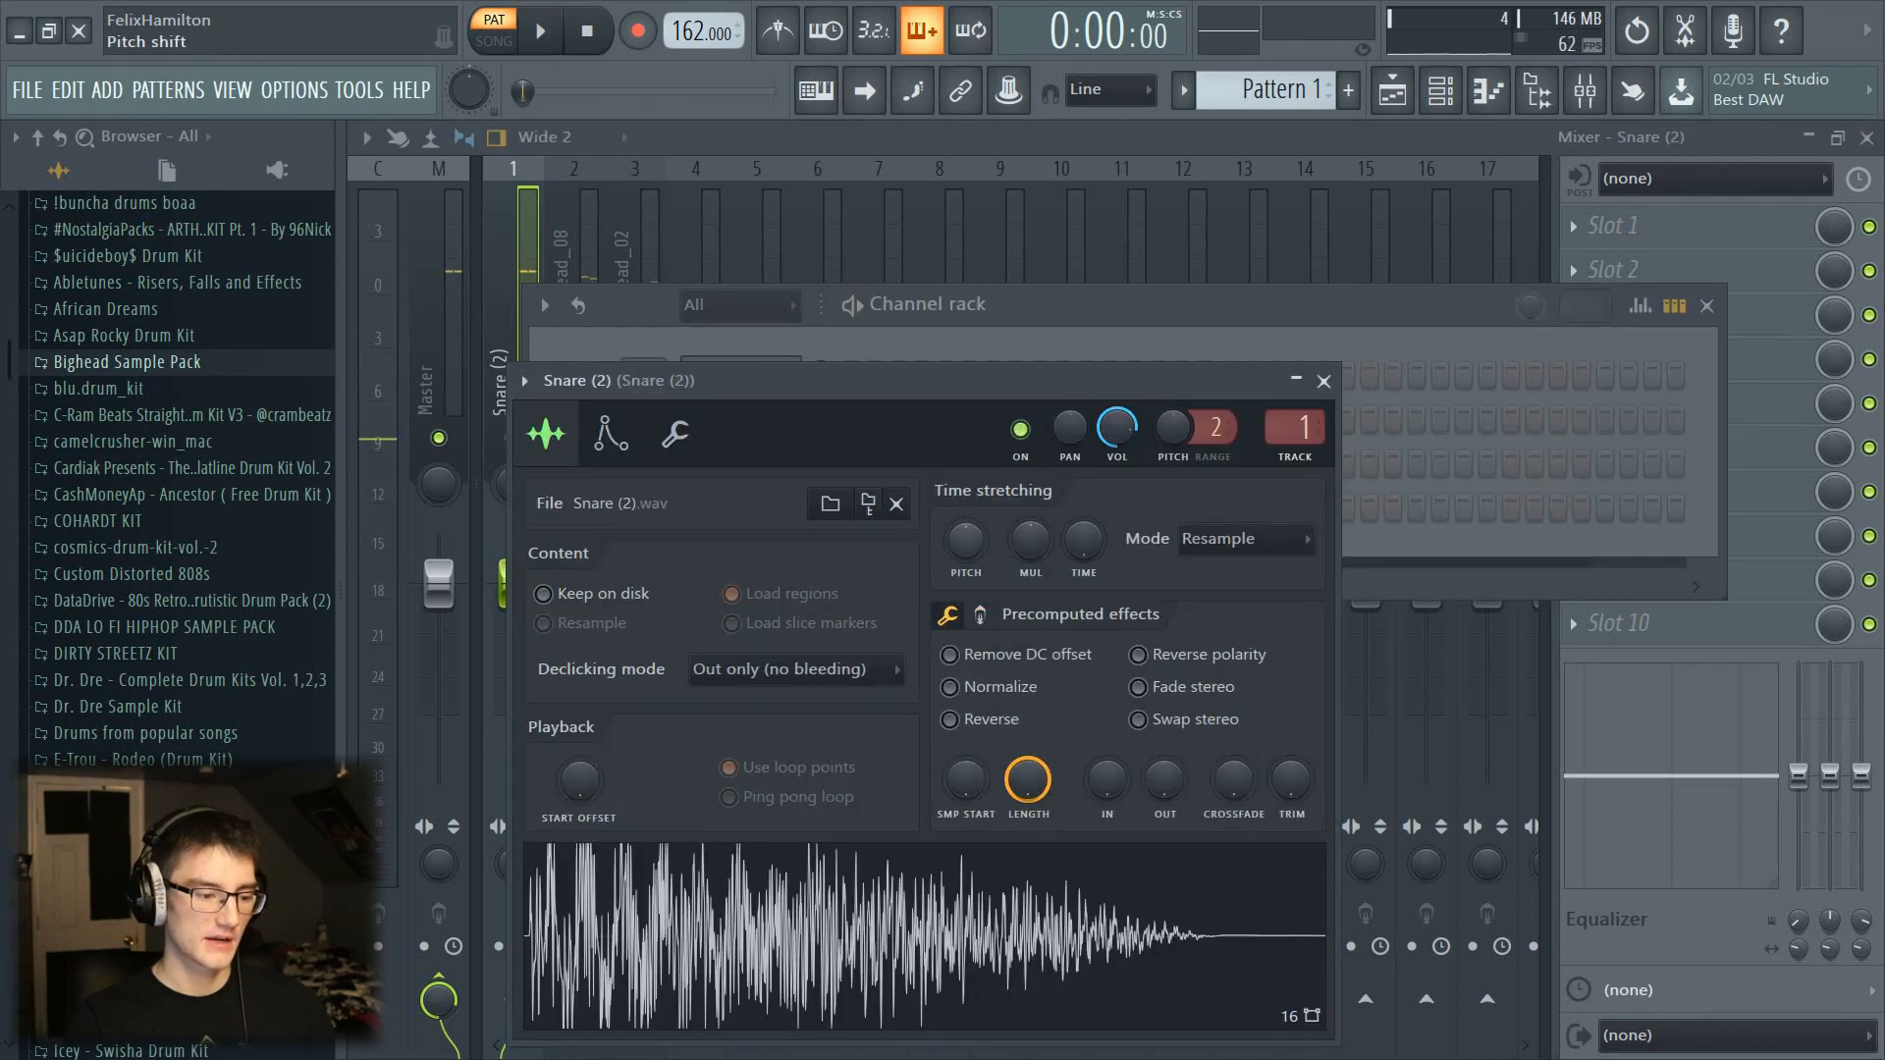
pyautogui.press('space')
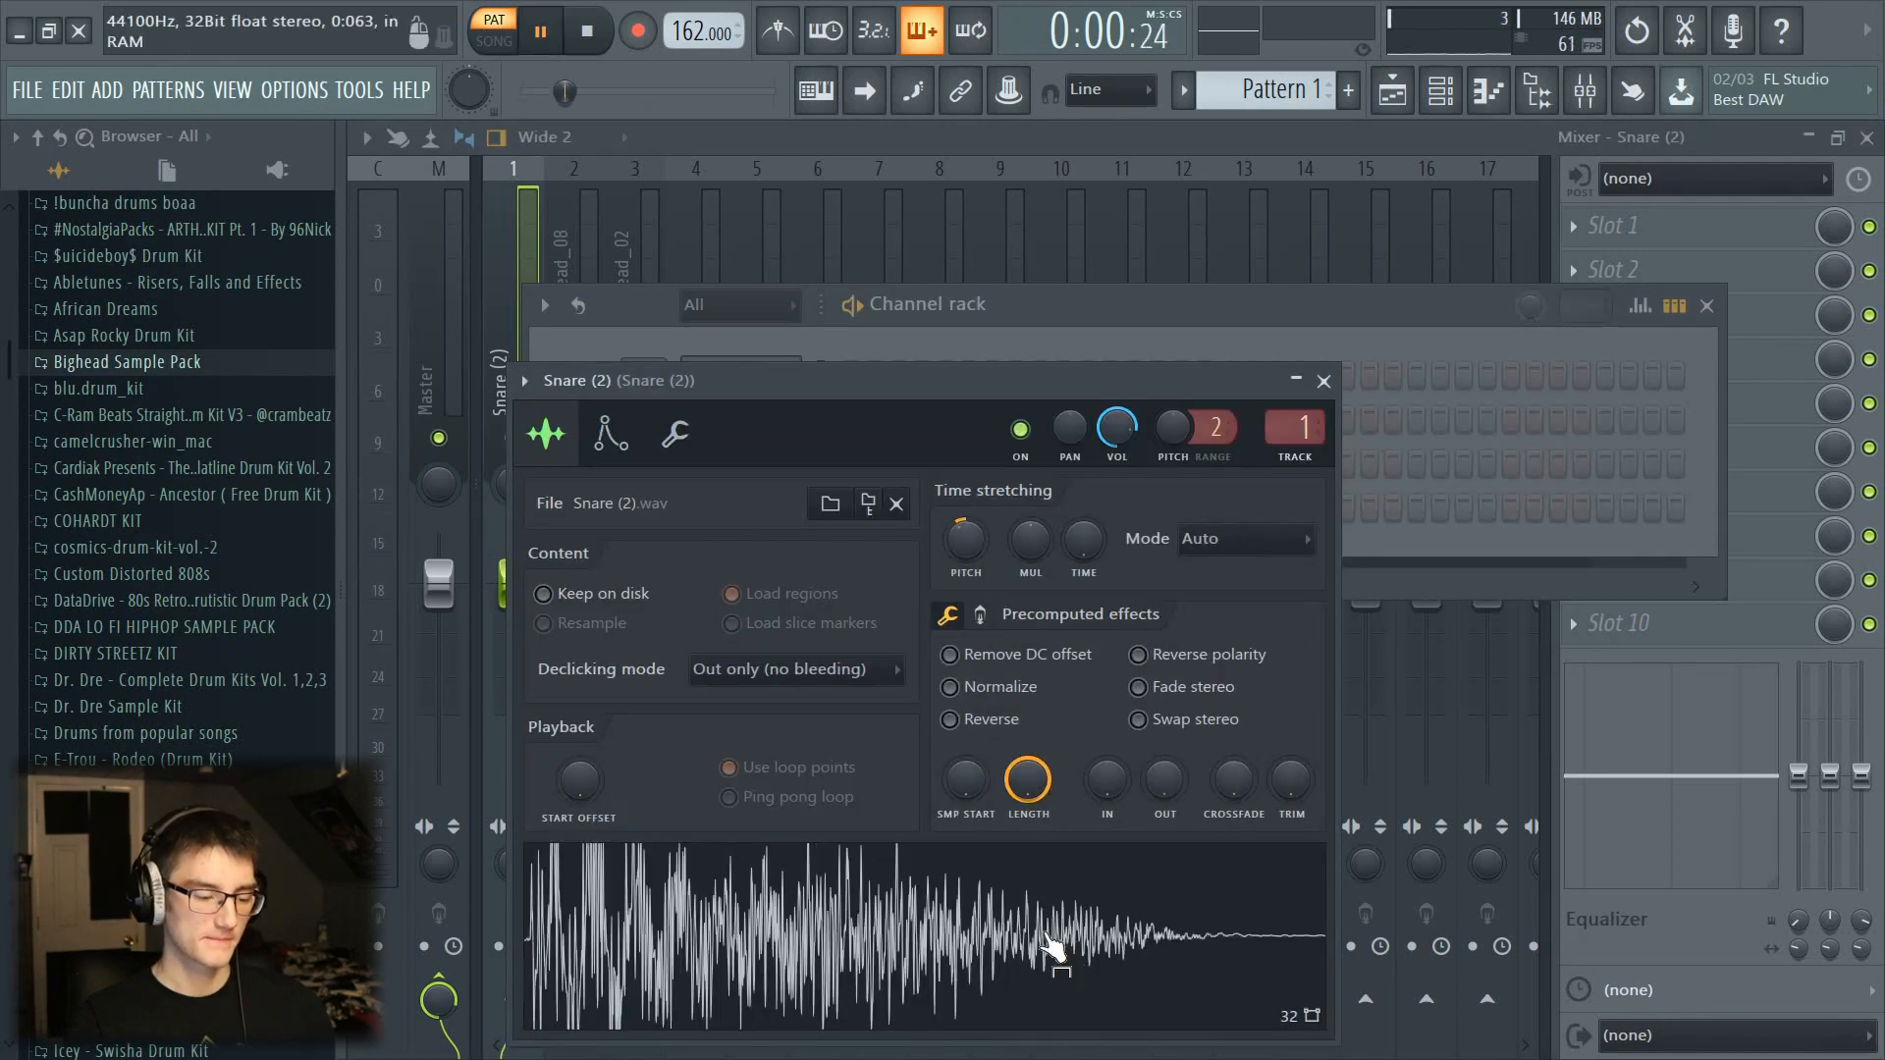
pyautogui.press('space')
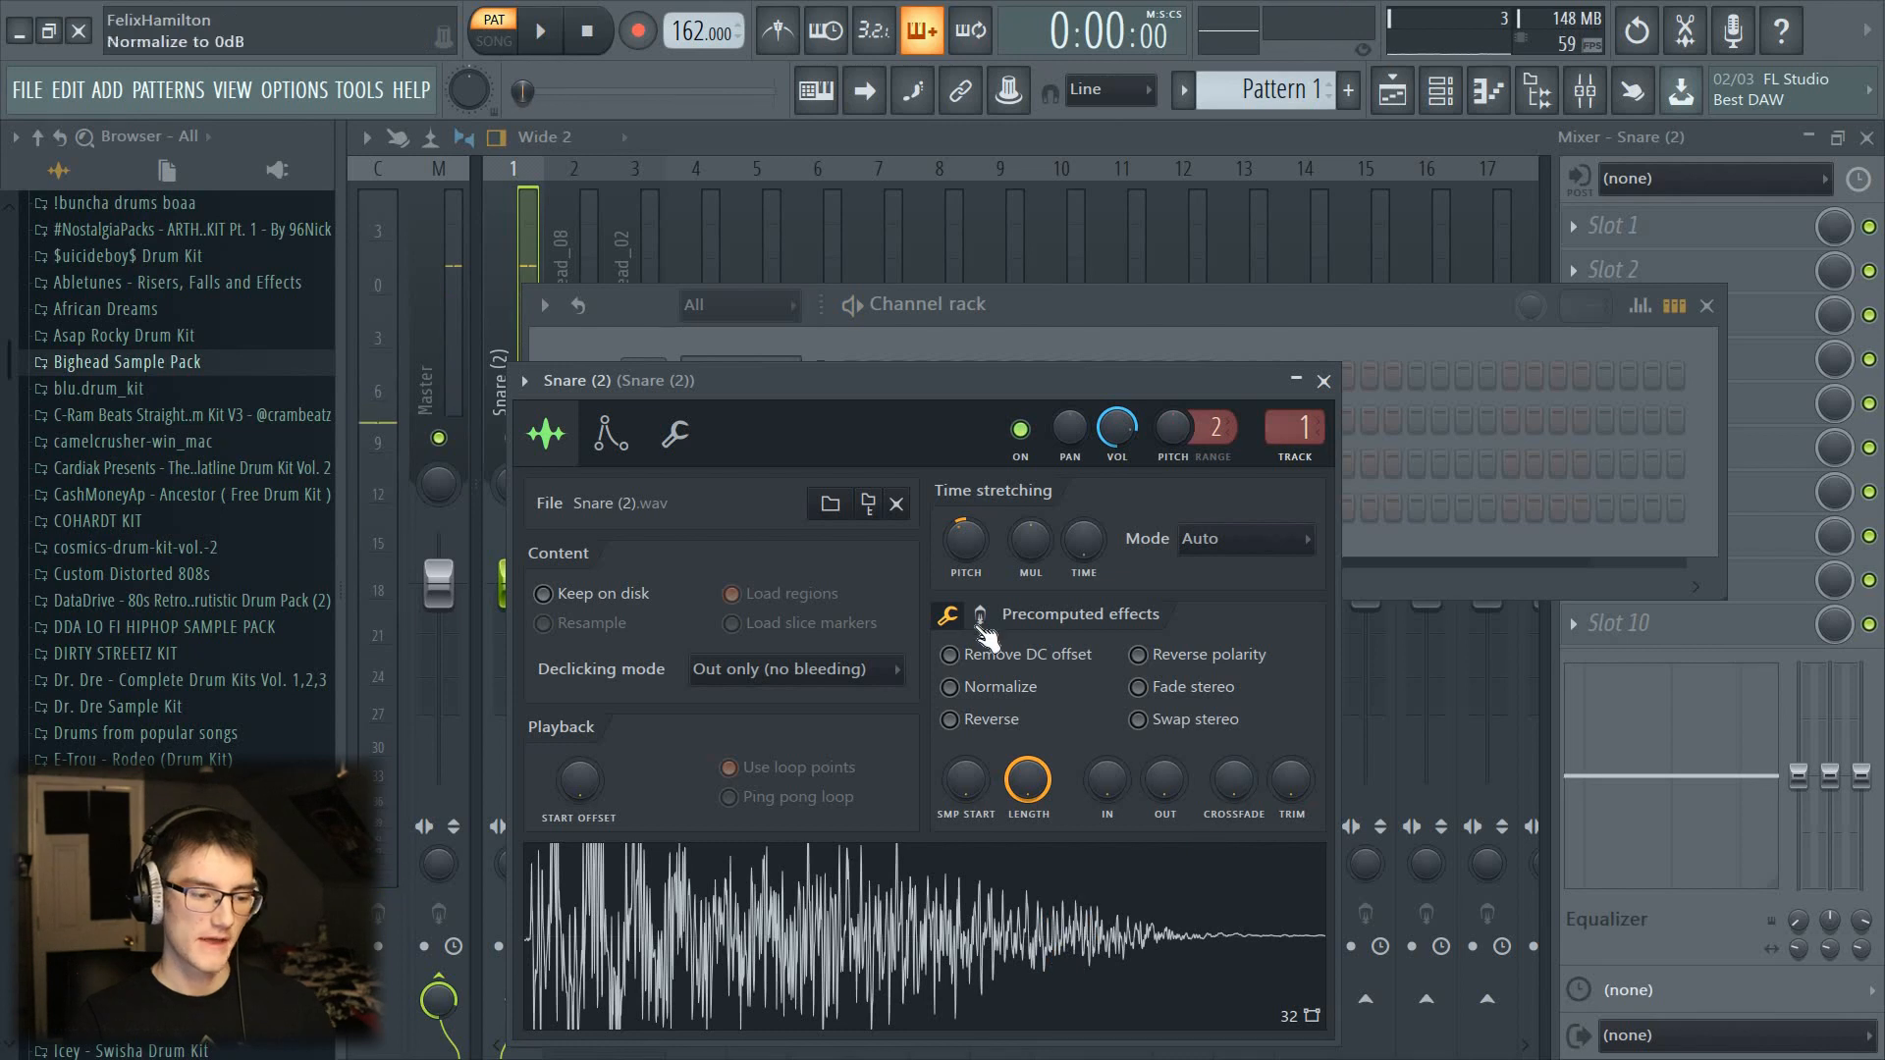
pyautogui.click(980, 615)
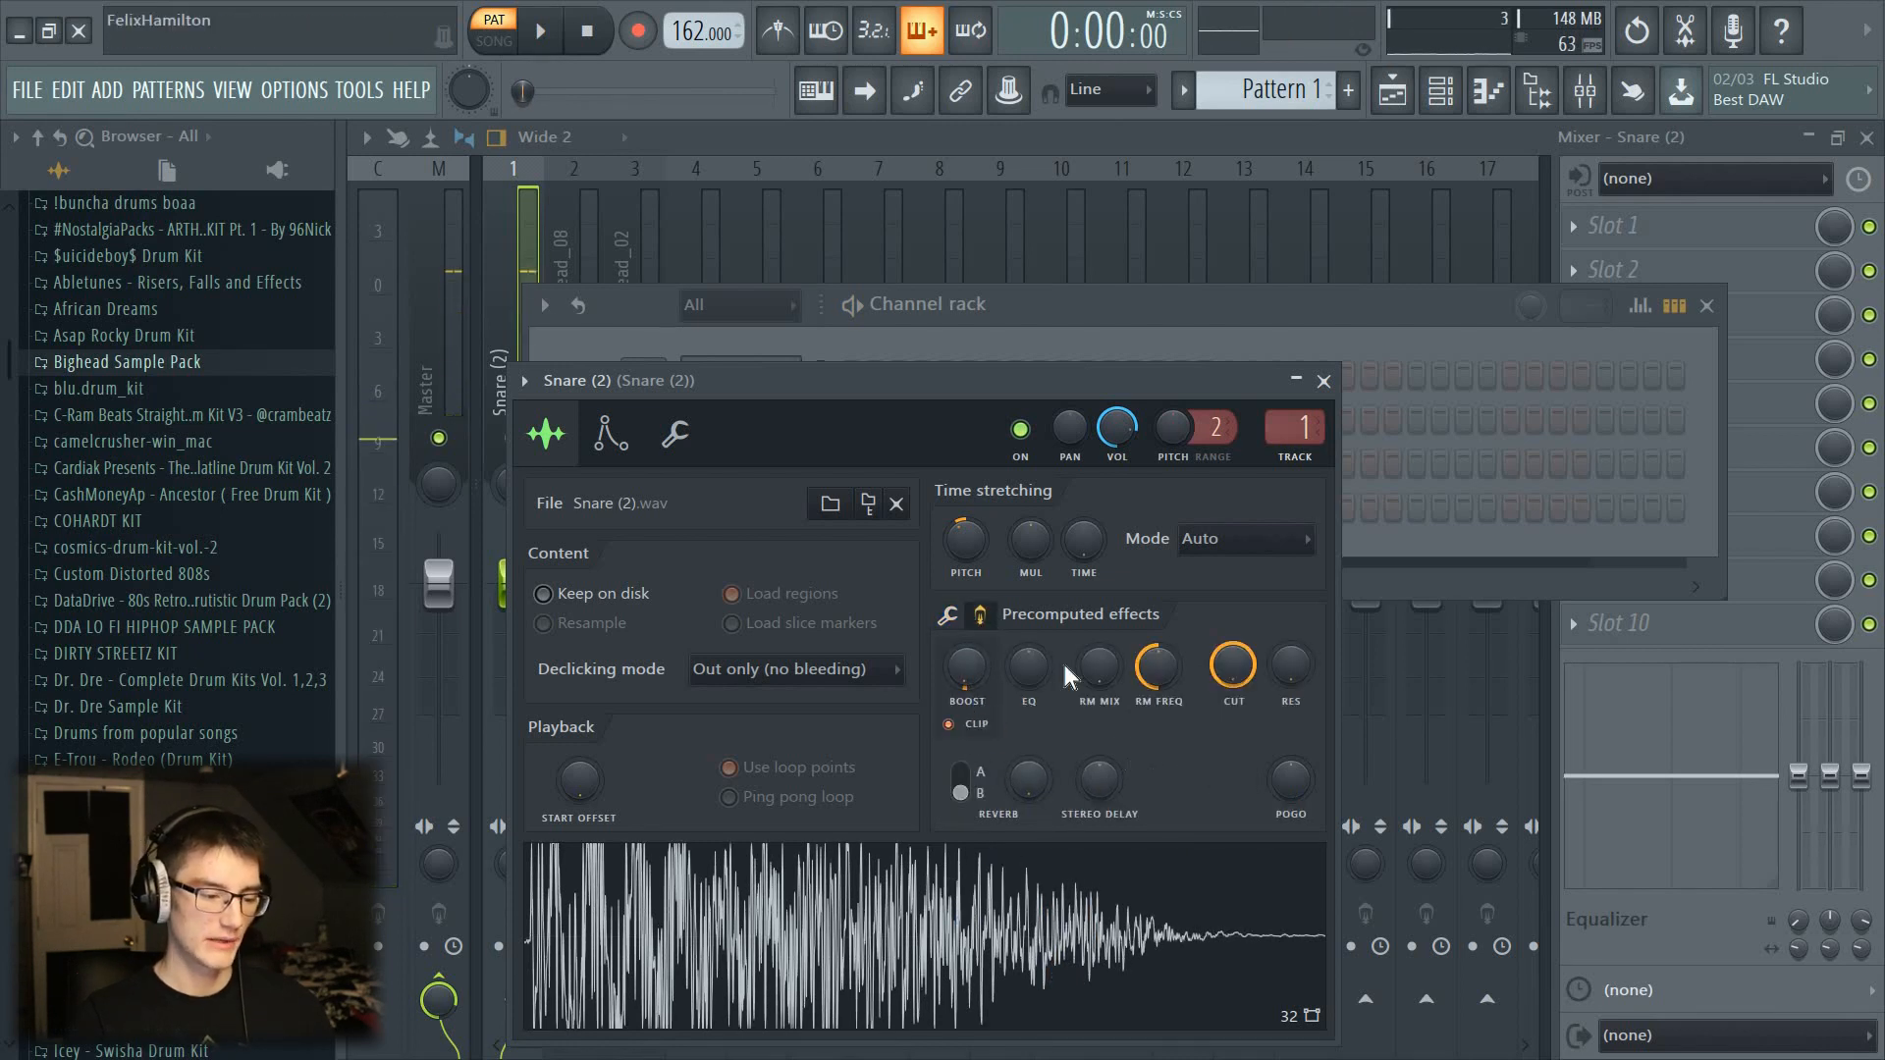
pyautogui.click(1091, 306)
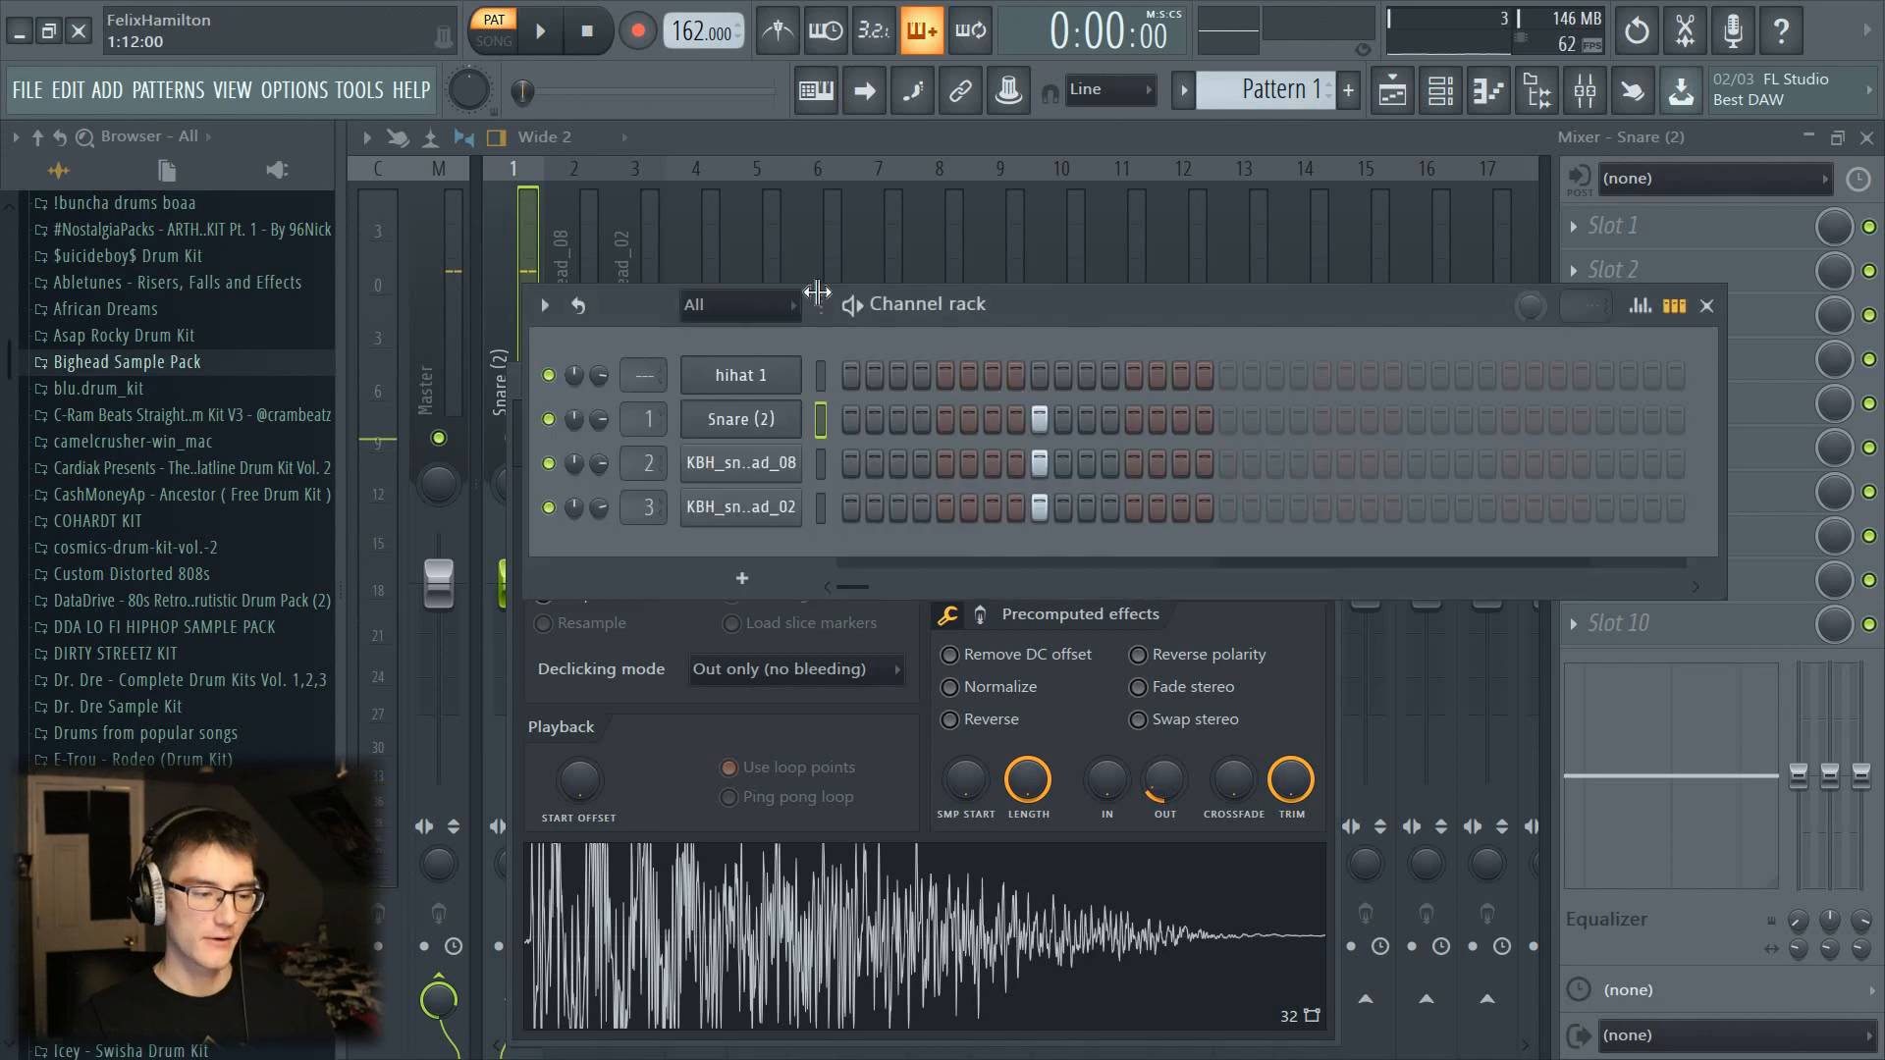
# Step: Solo the KBH_snare_bighead_08 track in the mixer
pyautogui.click(561, 259)
pyautogui.rightClick(603, 377)
pyautogui.click(559, 381)
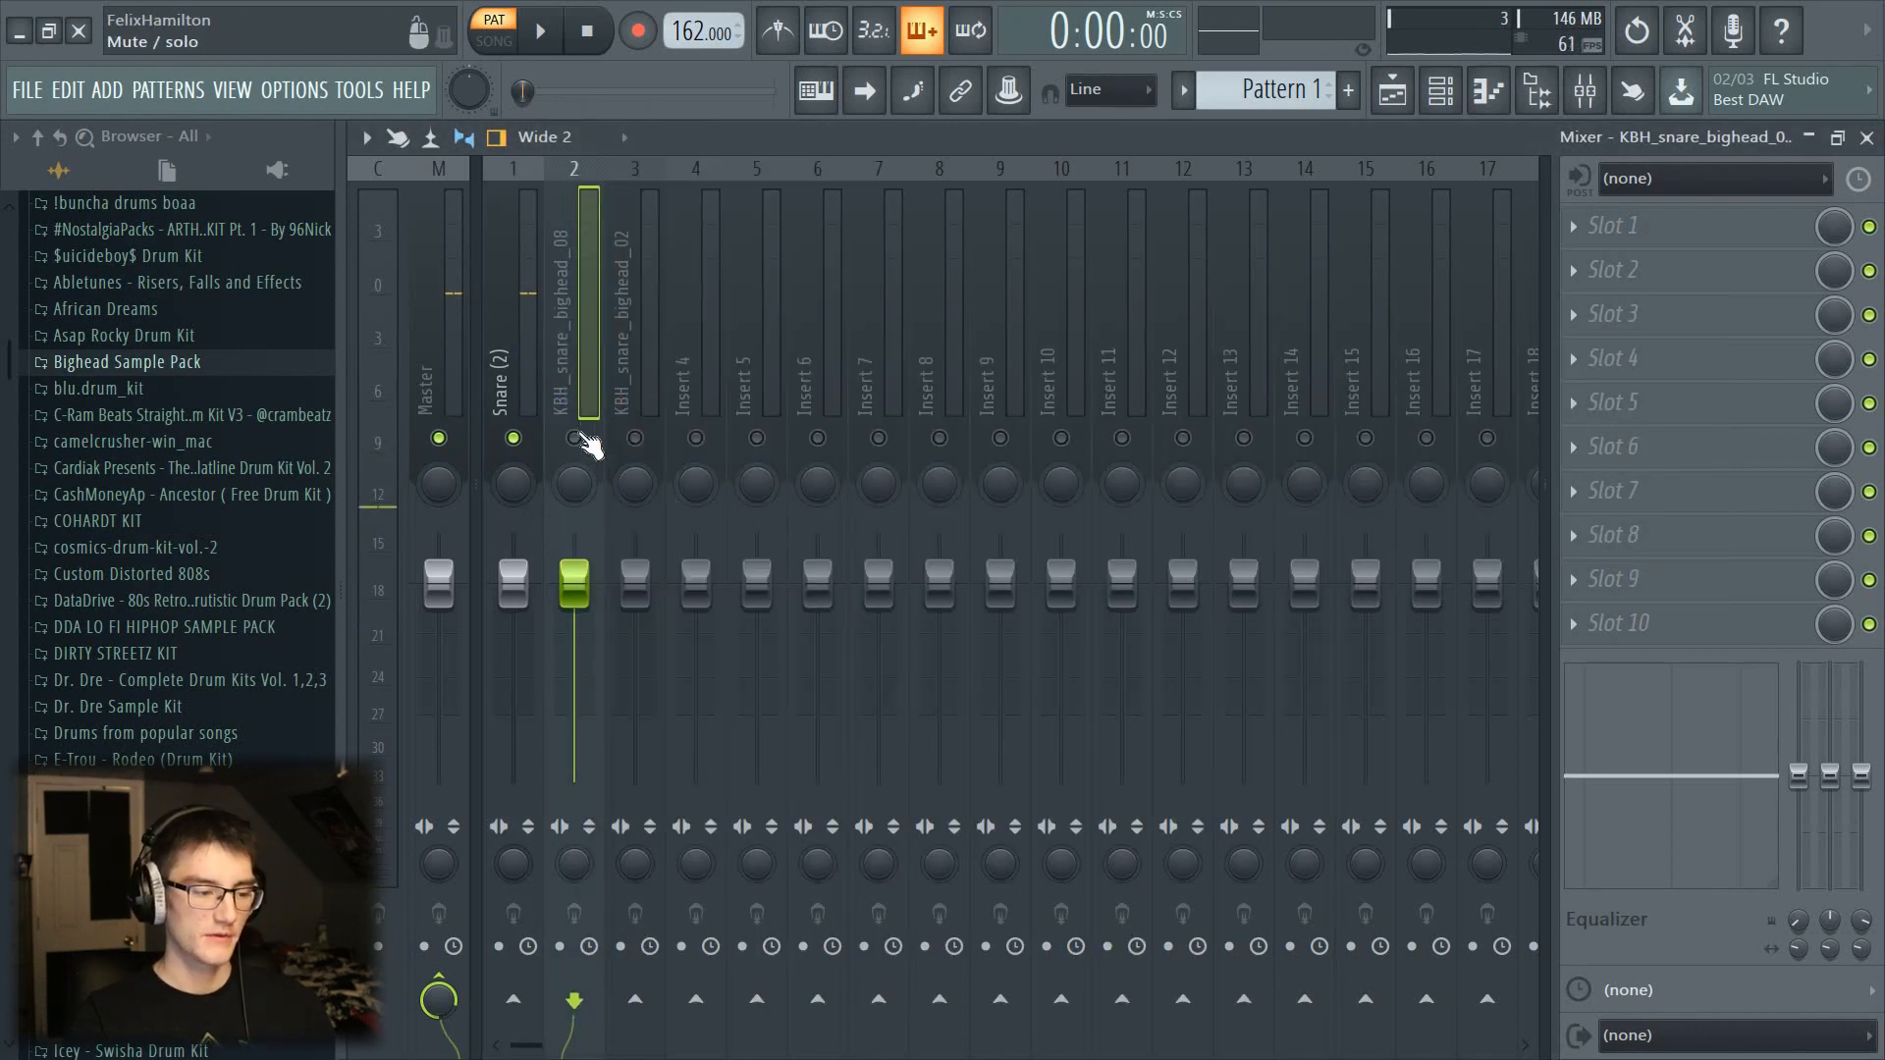
pyautogui.rightClick(576, 437)
# Step: Set full trim on the KBH_snare_bighead_08 sample, add a small boost with Clip enabled, and preview it
pyautogui.press('F6')
pyautogui.click(742, 464)
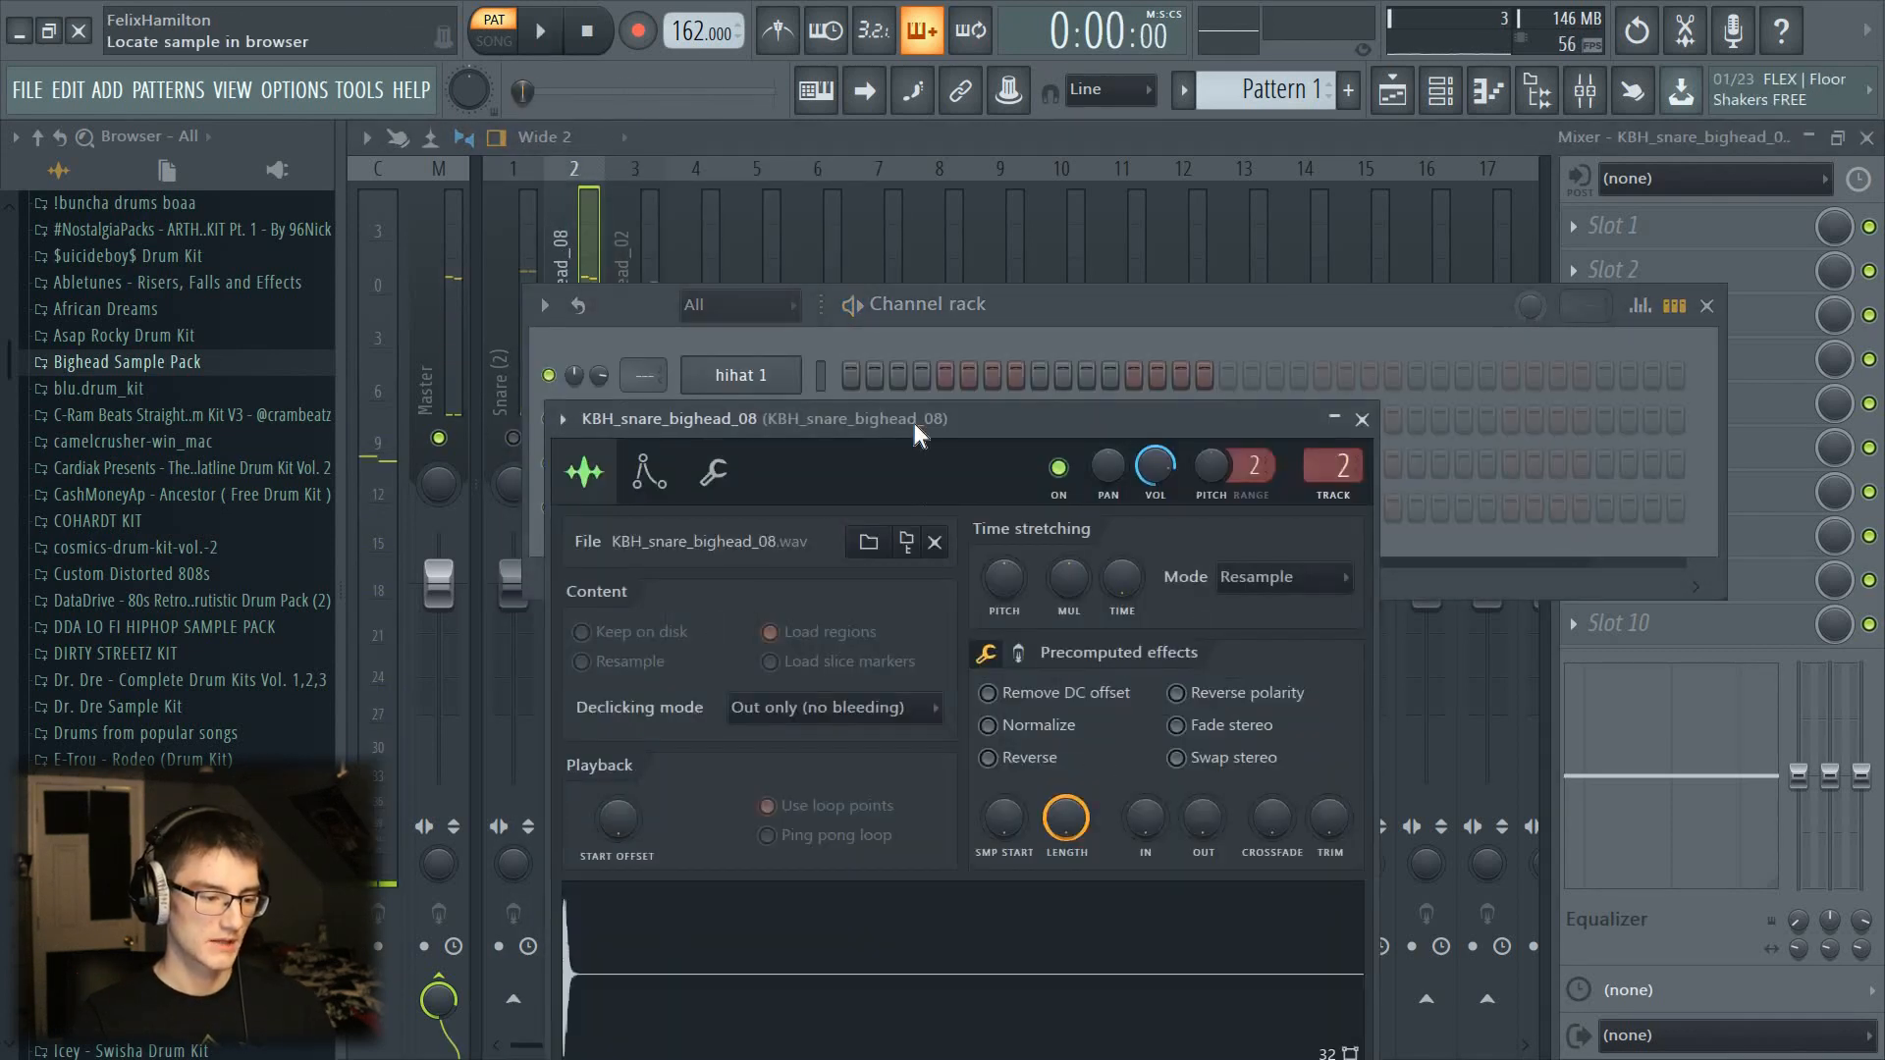
pyautogui.moveTo(915, 435); pyautogui.dragTo(915, 334)
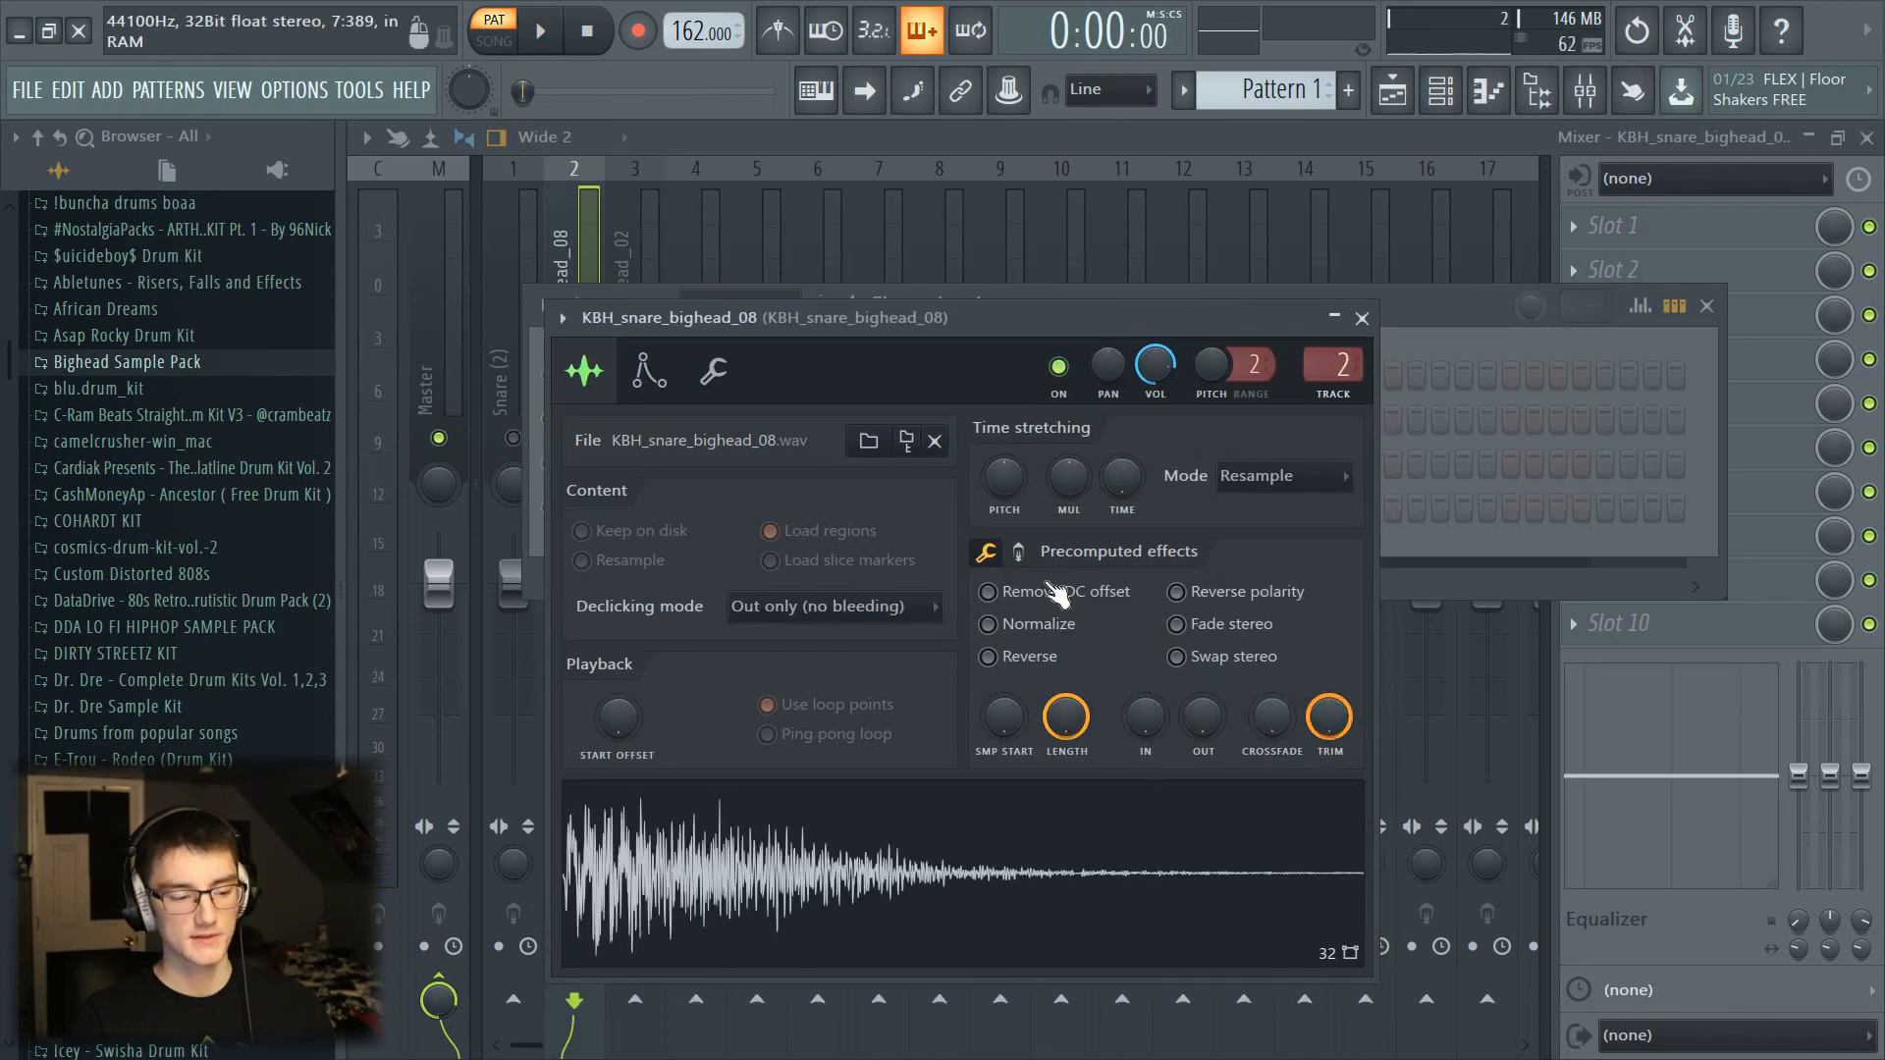
pyautogui.click(1018, 552)
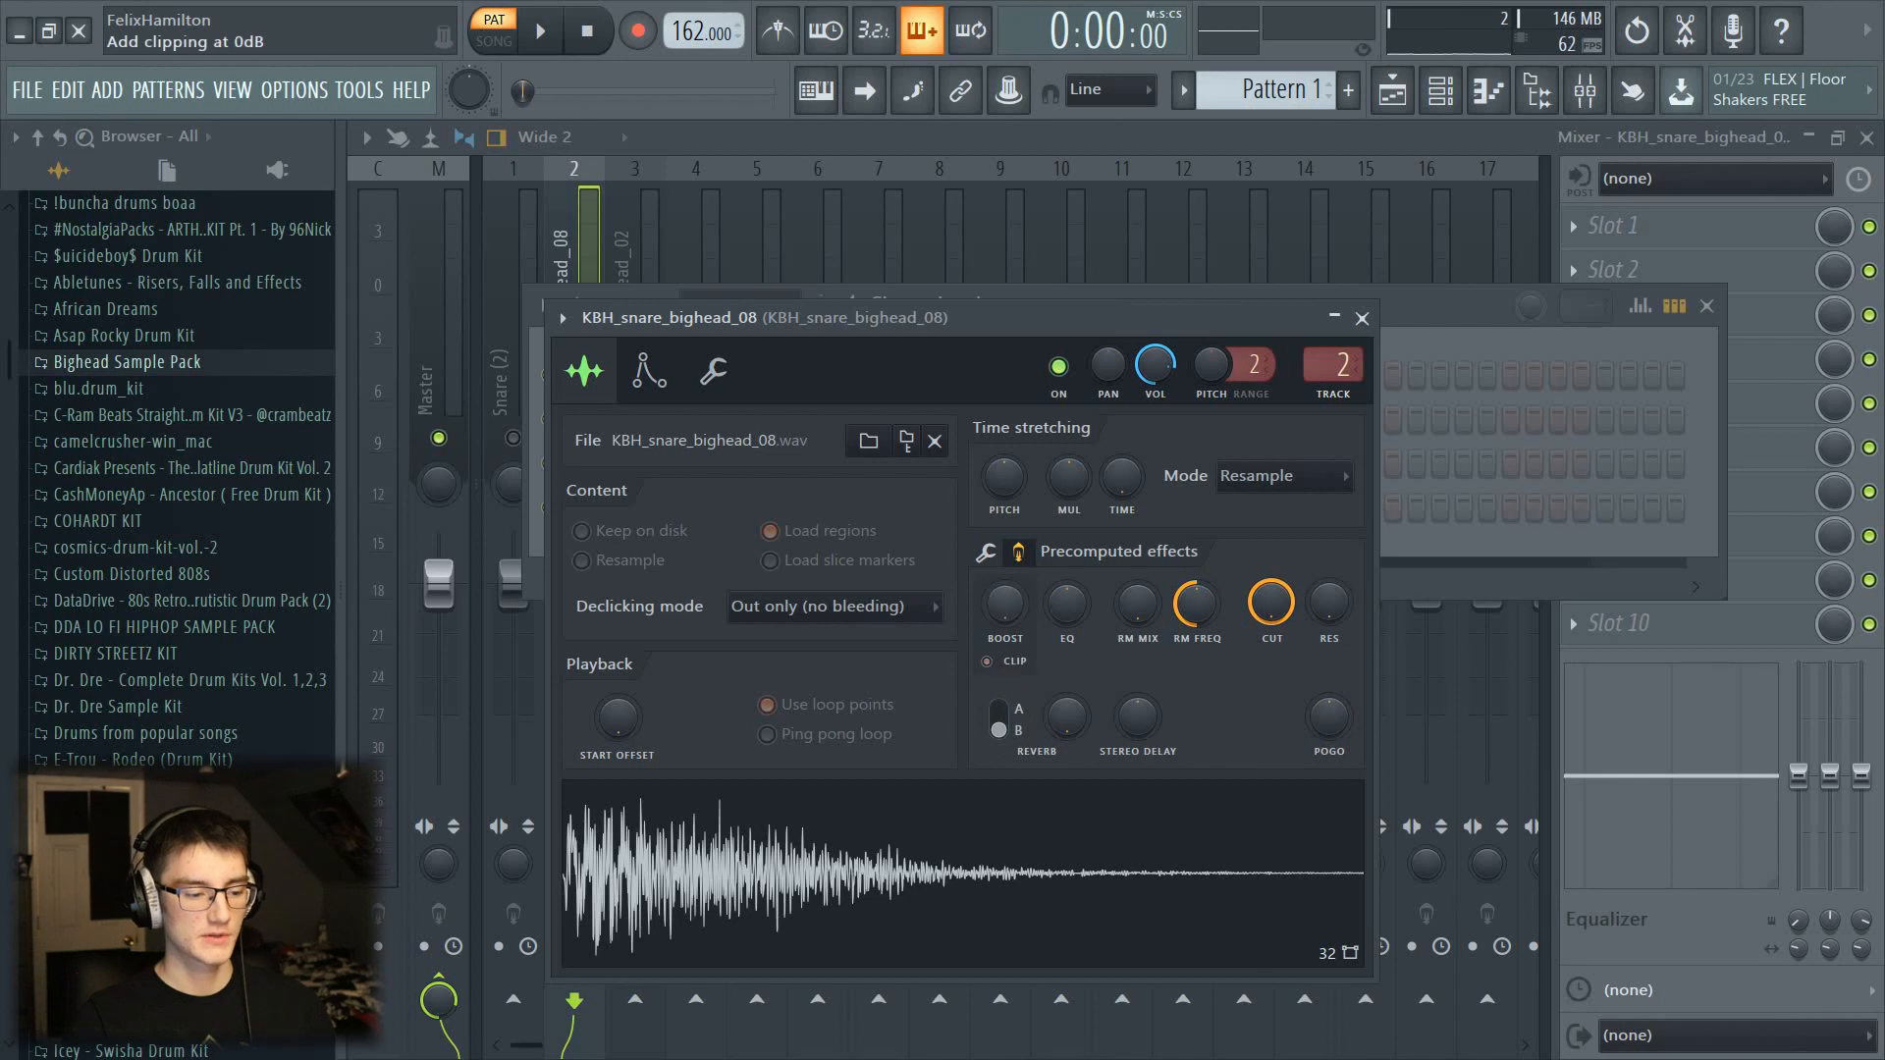
pyautogui.moveTo(1004, 604); pyautogui.dragTo(1005, 592)
pyautogui.click(868, 826)
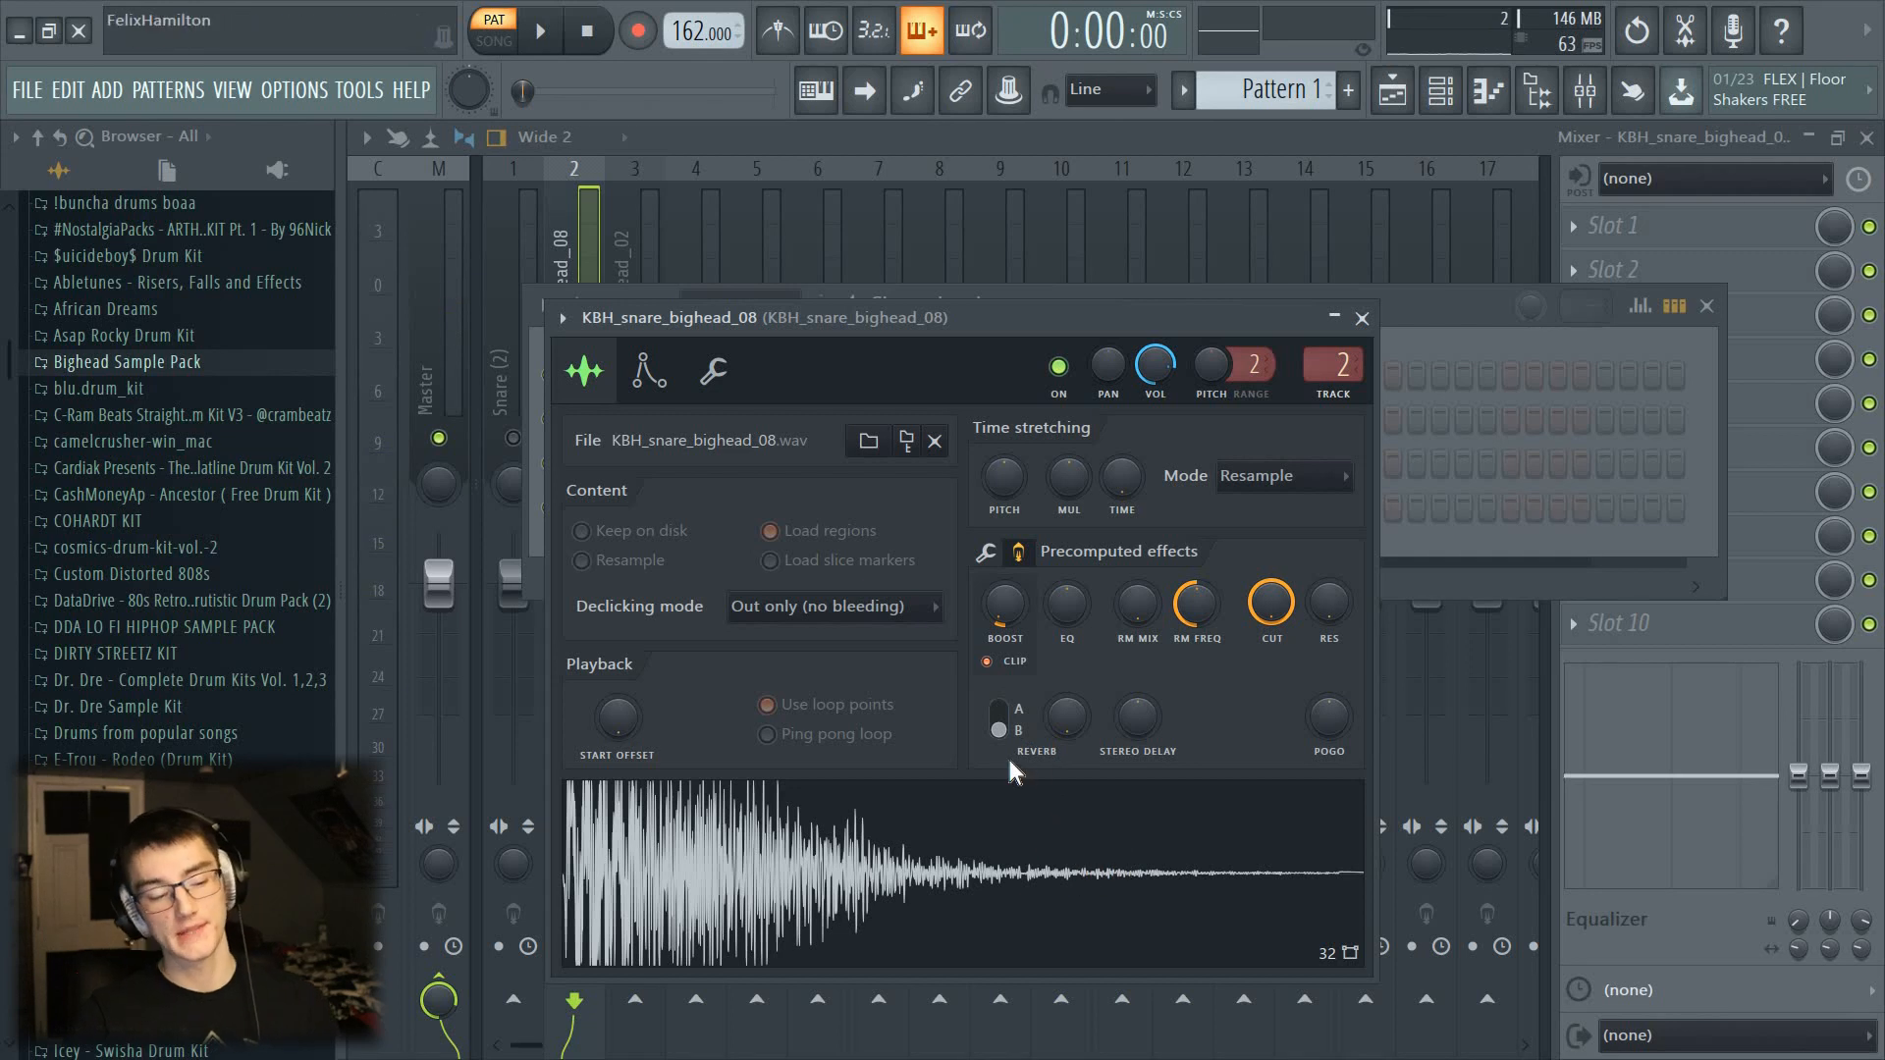
# Step: Shift the pitch of KBH_snare_bighead_08 slightly in Auto stretch mode, preview it, and return to the mixer
pyautogui.click(985, 553)
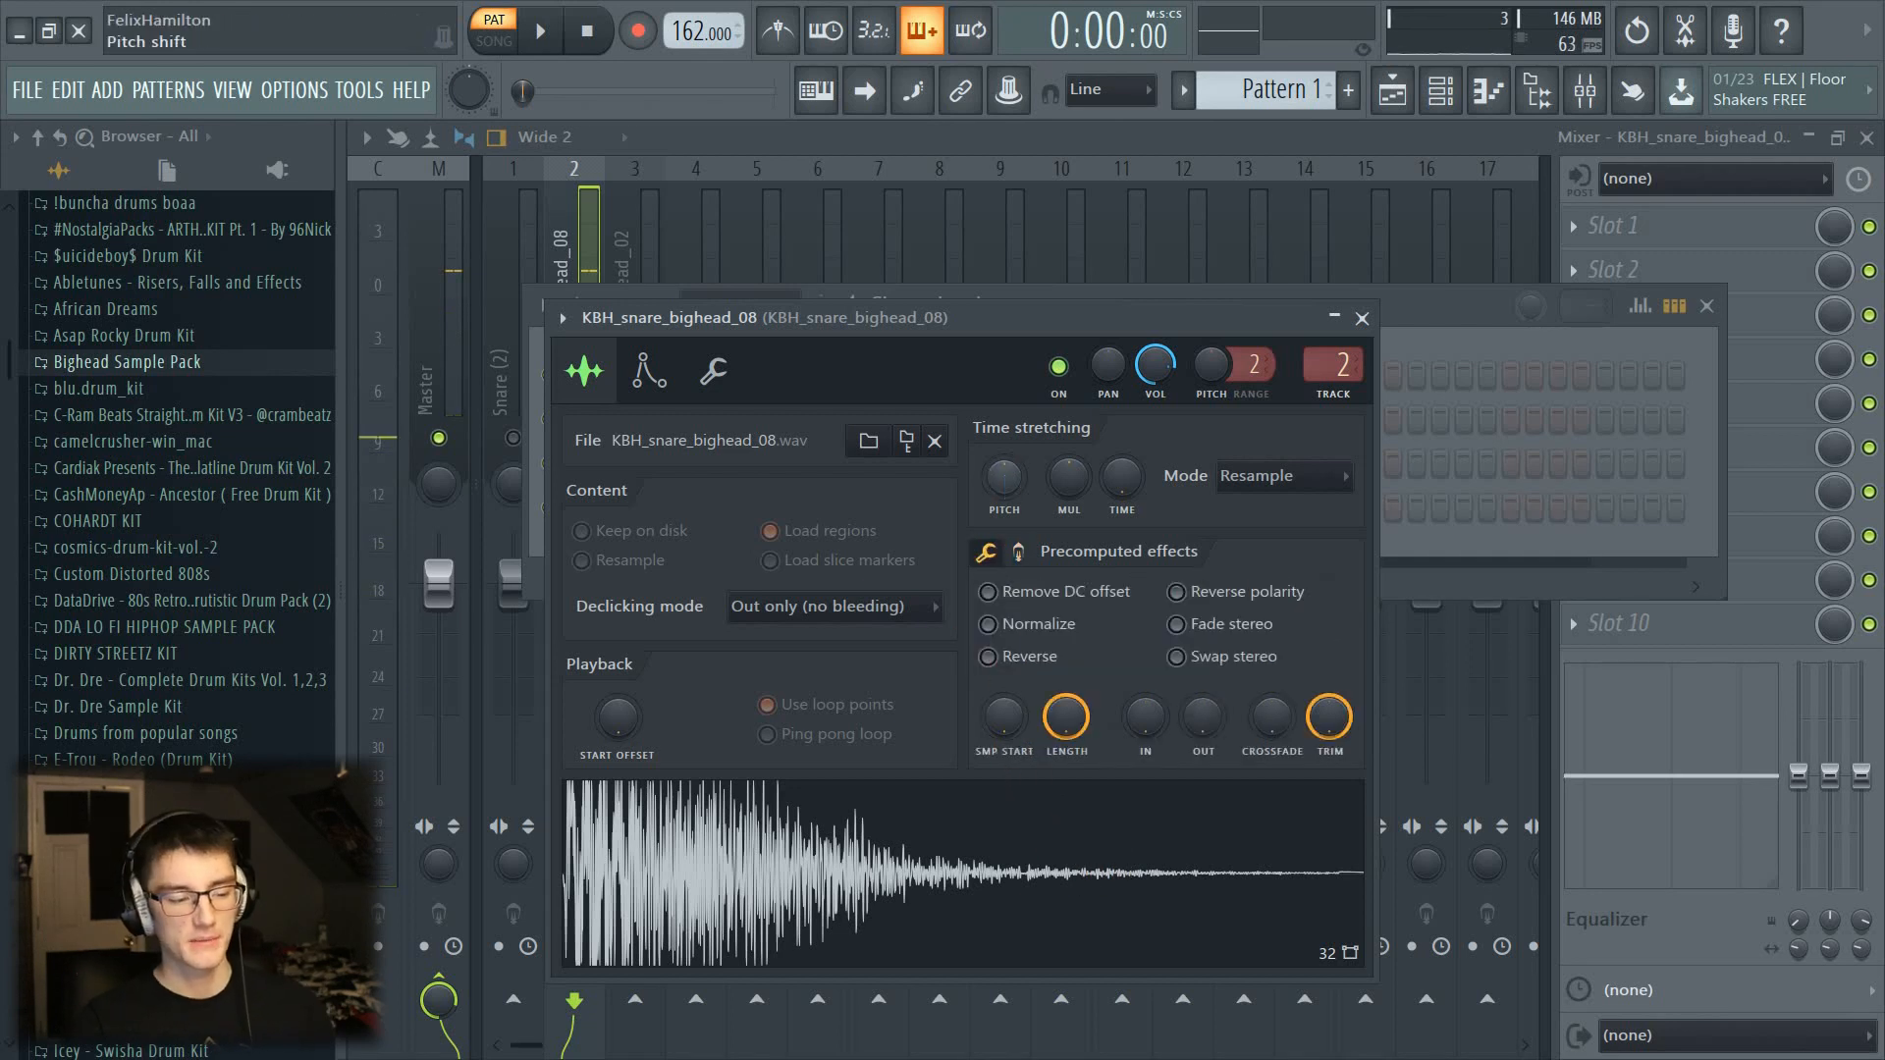
pyautogui.click(918, 797)
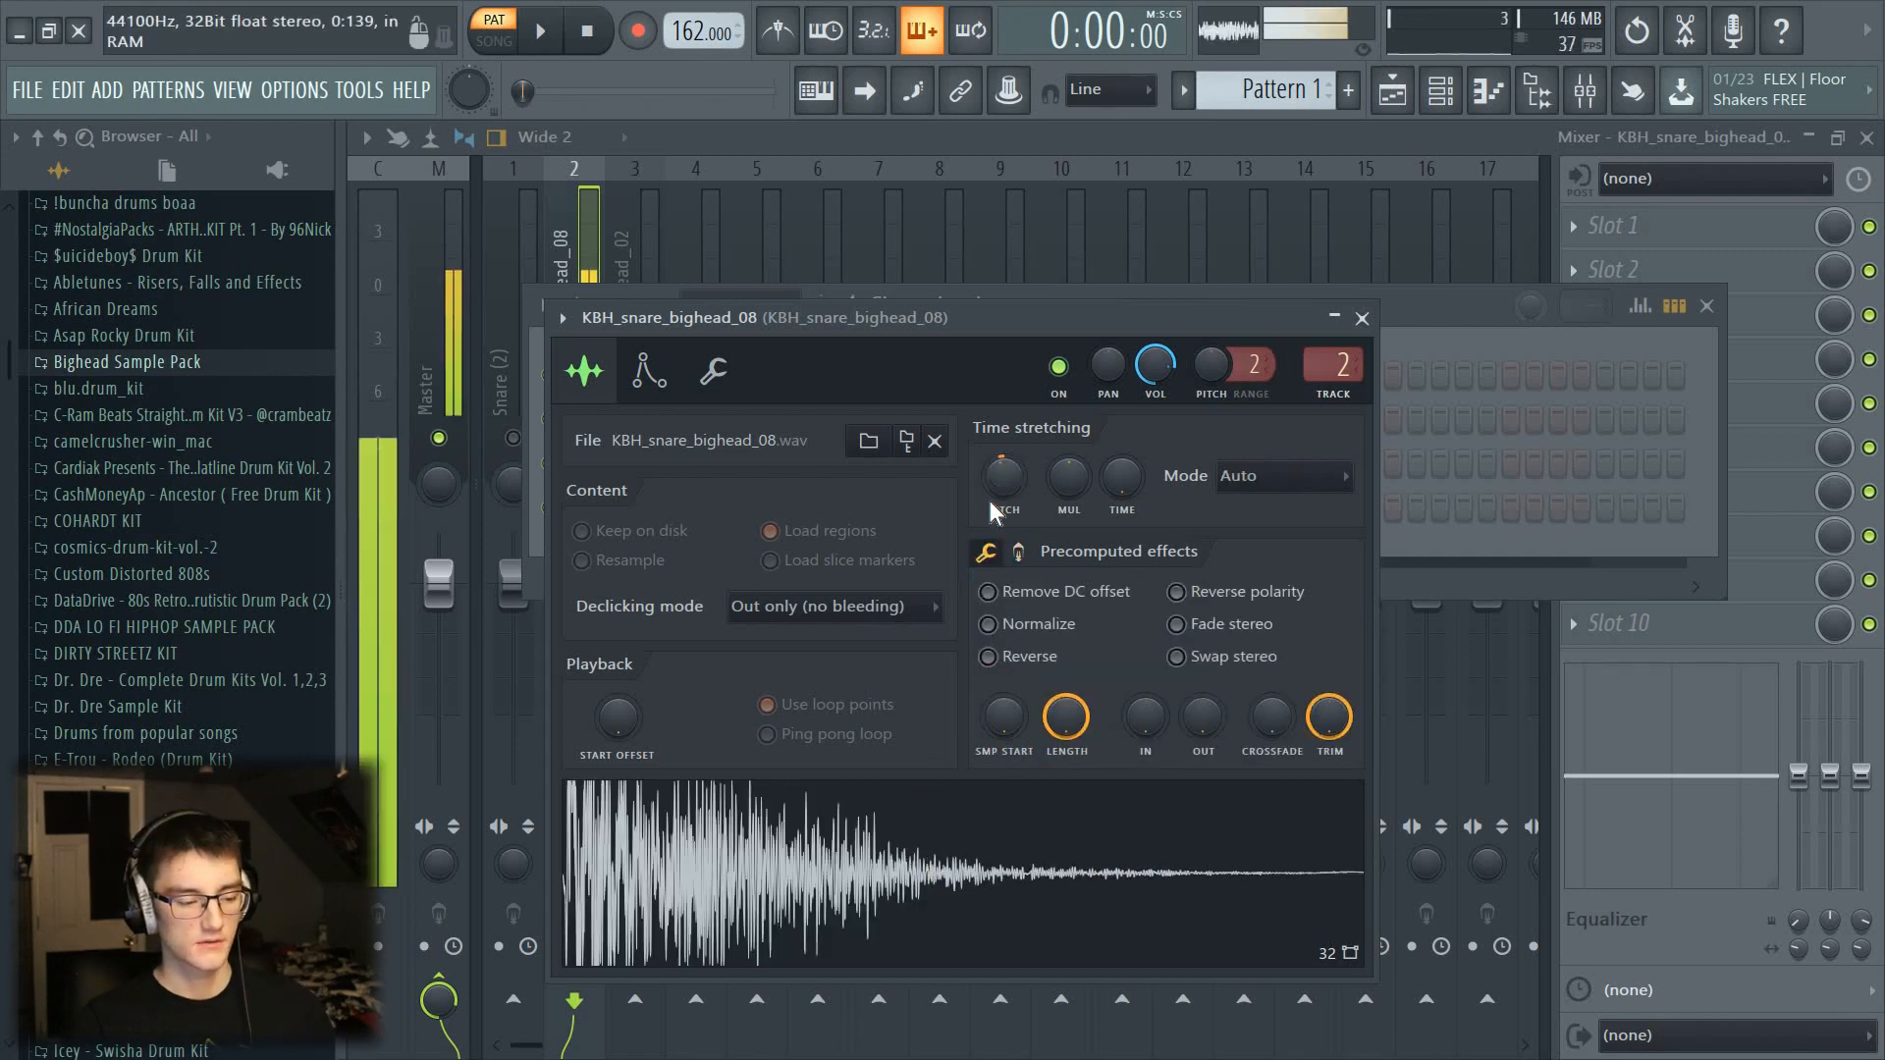
pyautogui.click(1000, 295)
pyautogui.click(514, 449)
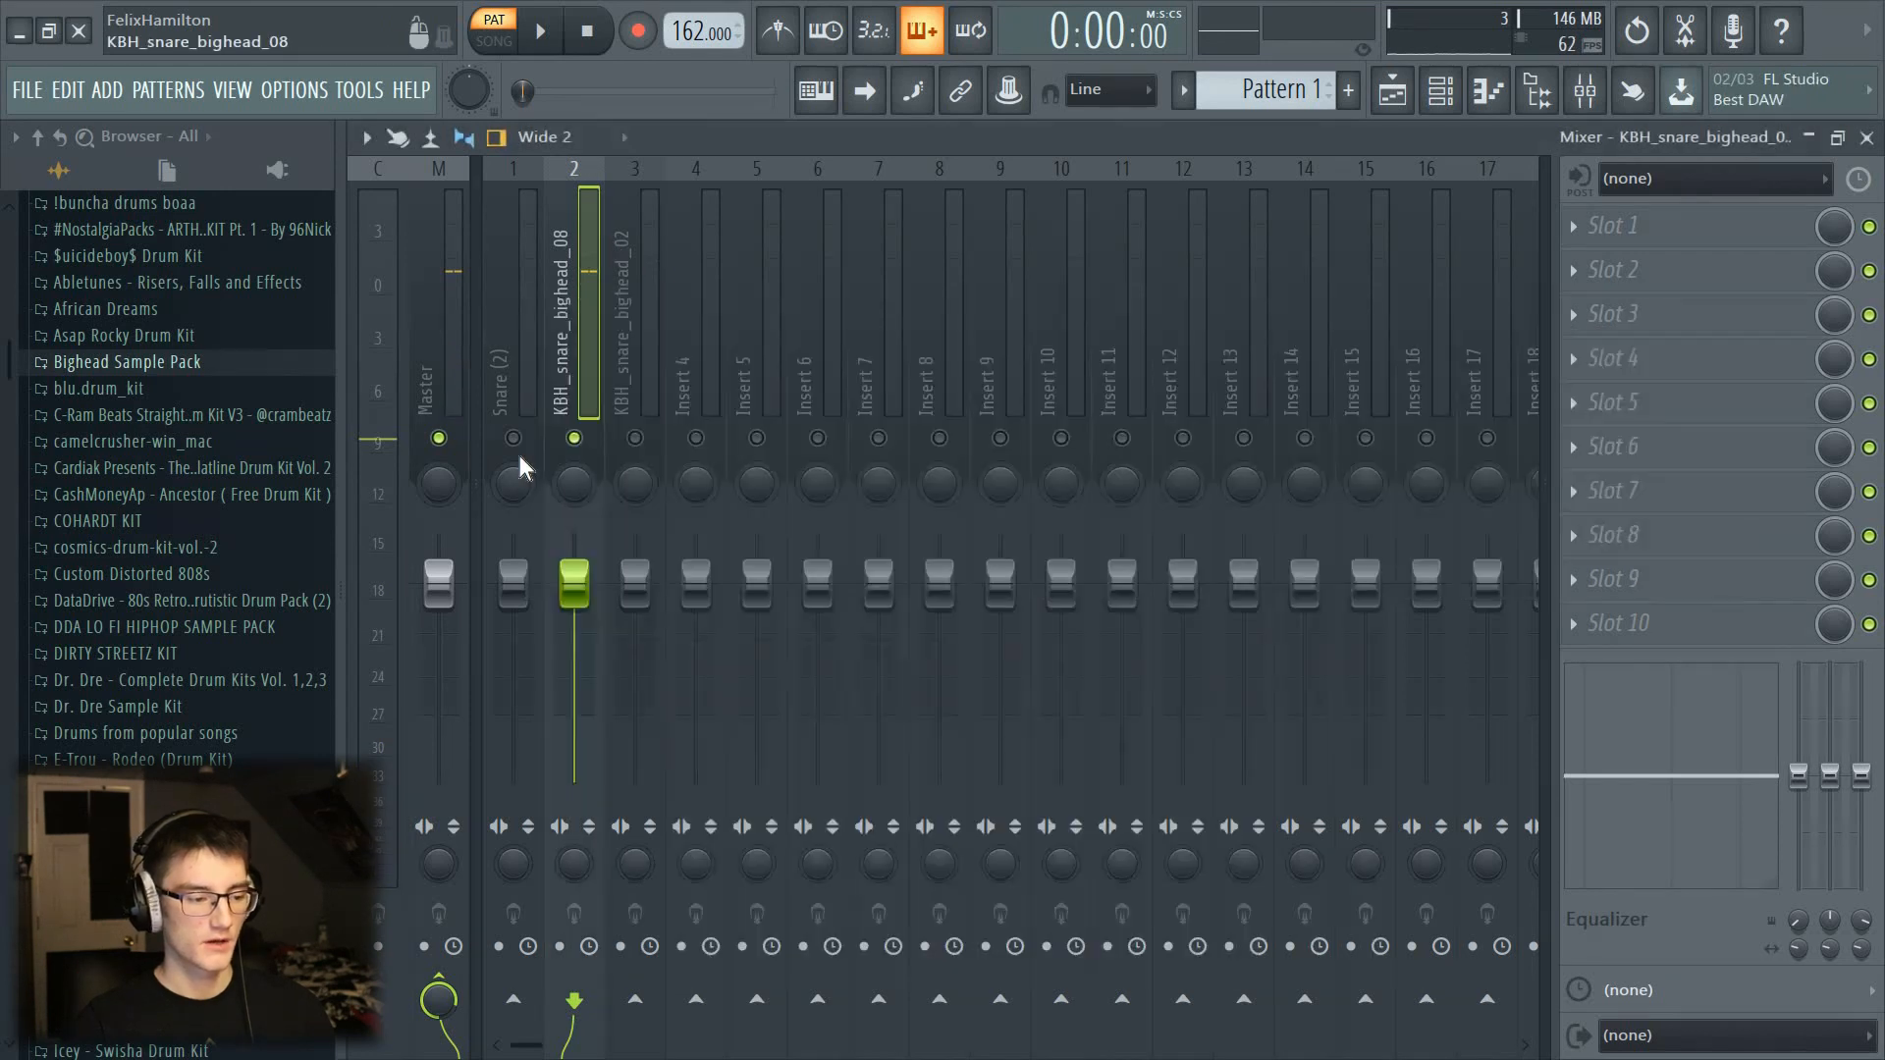
# Step: Solo the KBH_snare_bighead_02 track in the mixer, preview the pattern, and open that sample's channel sampler
pyautogui.rightClick(636, 438)
pyautogui.click(1442, 92)
pyautogui.press('space')
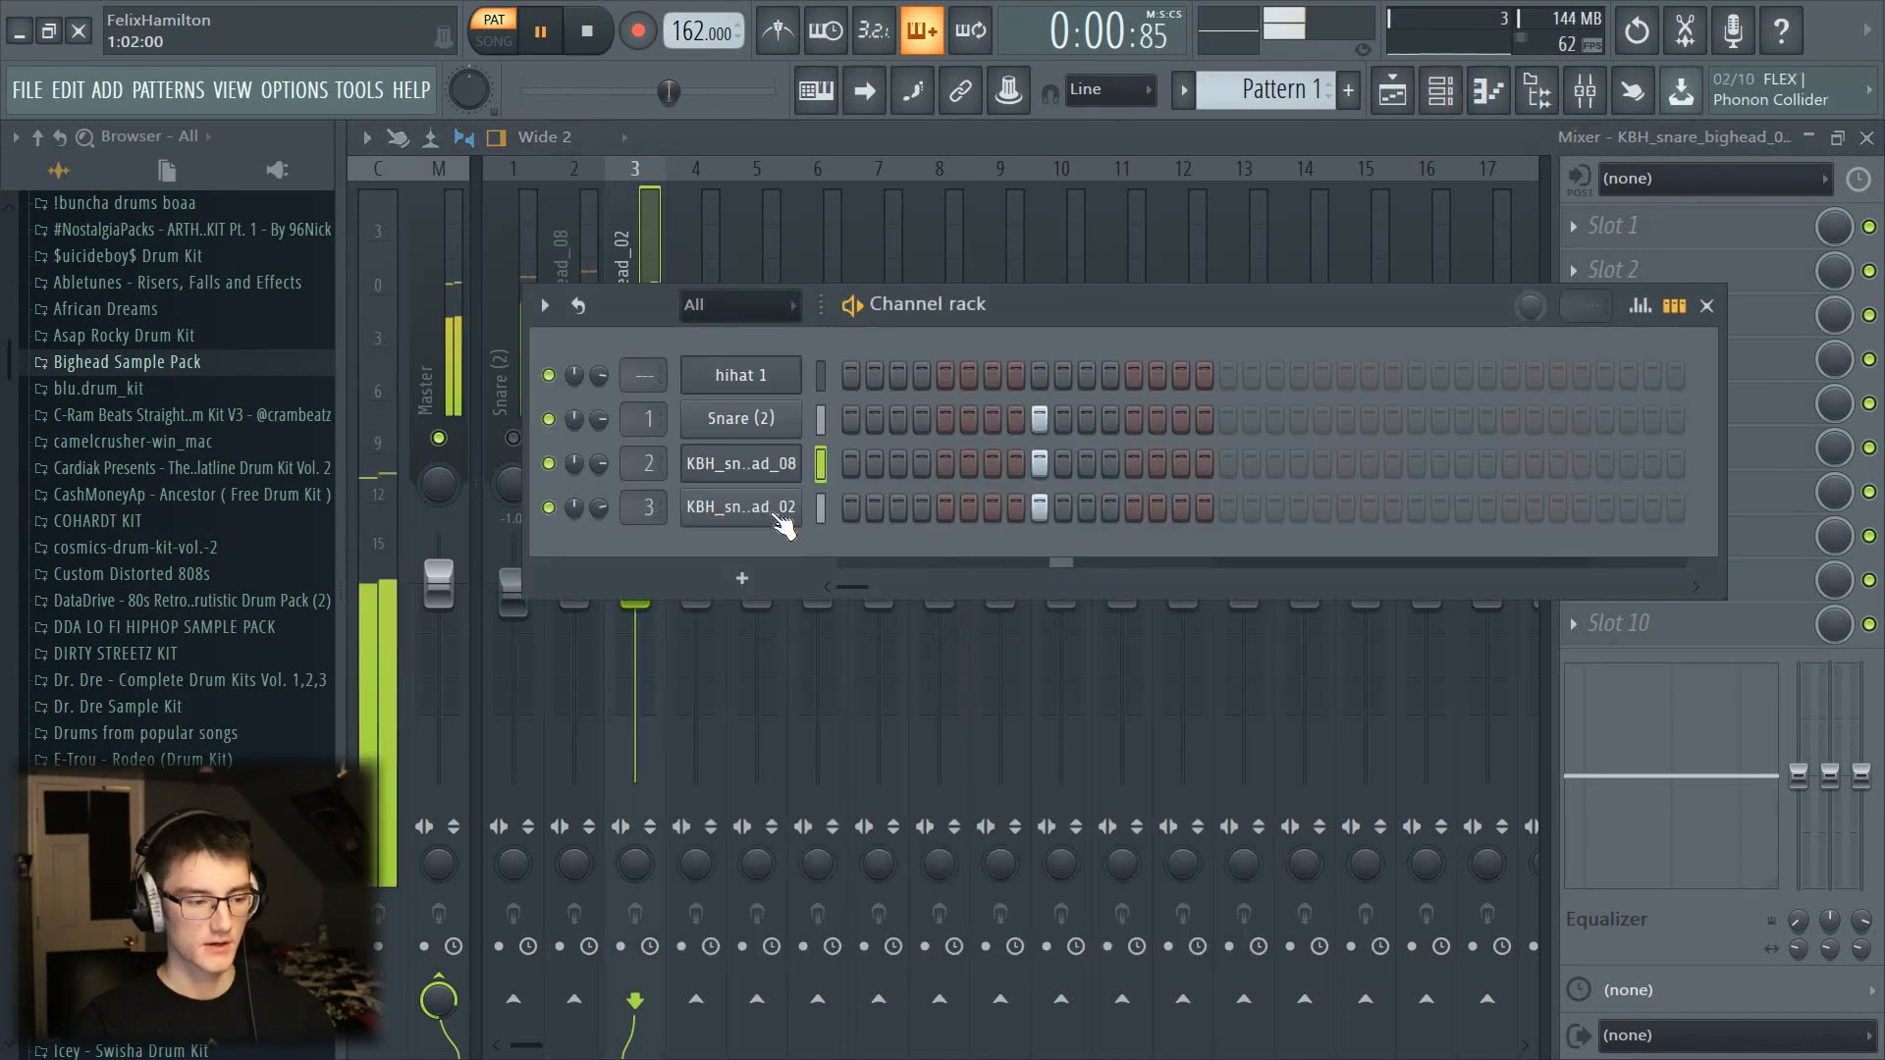
pyautogui.click(740, 507)
pyautogui.press('space')
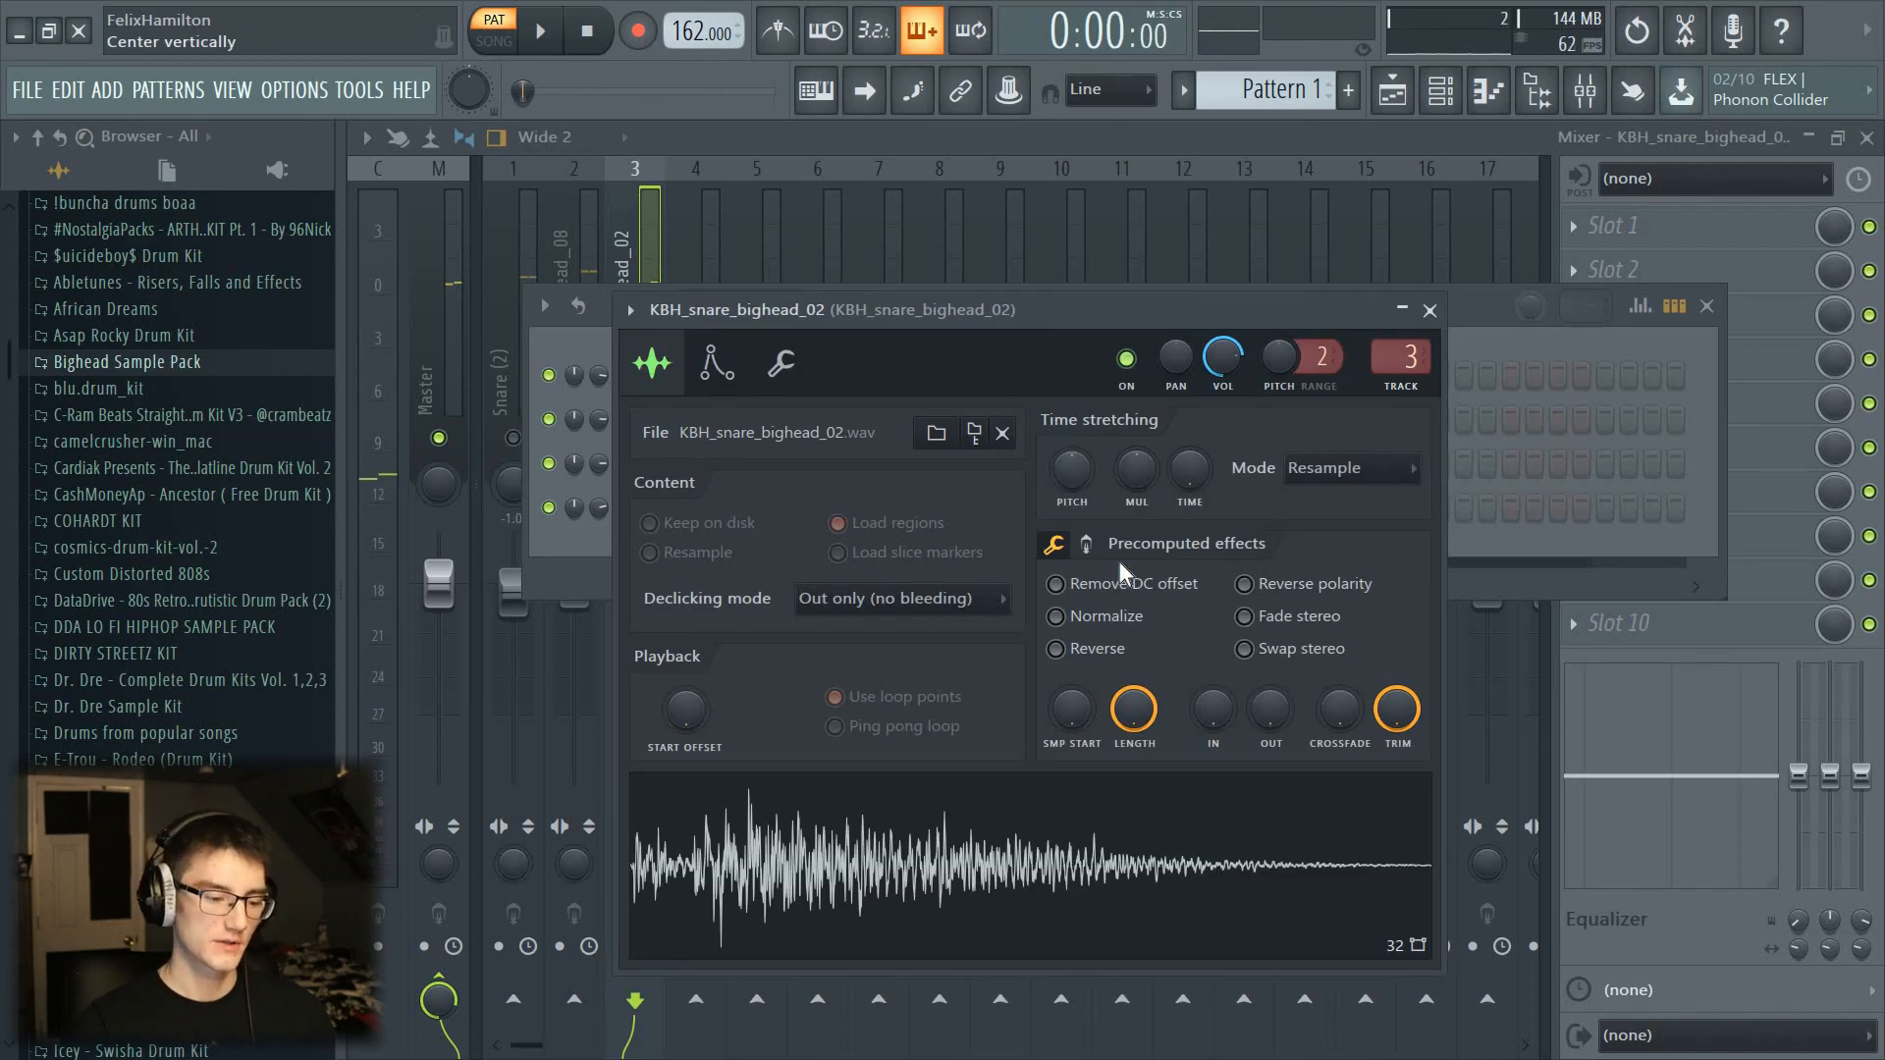
# Step: Add a small boost to KBH_snare_bighead_02 and shift its pitch slightly in Auto stretch mode, previewing the sample between adjustments
pyautogui.click(1087, 548)
pyautogui.moveTo(1074, 595); pyautogui.dragTo(1073, 579)
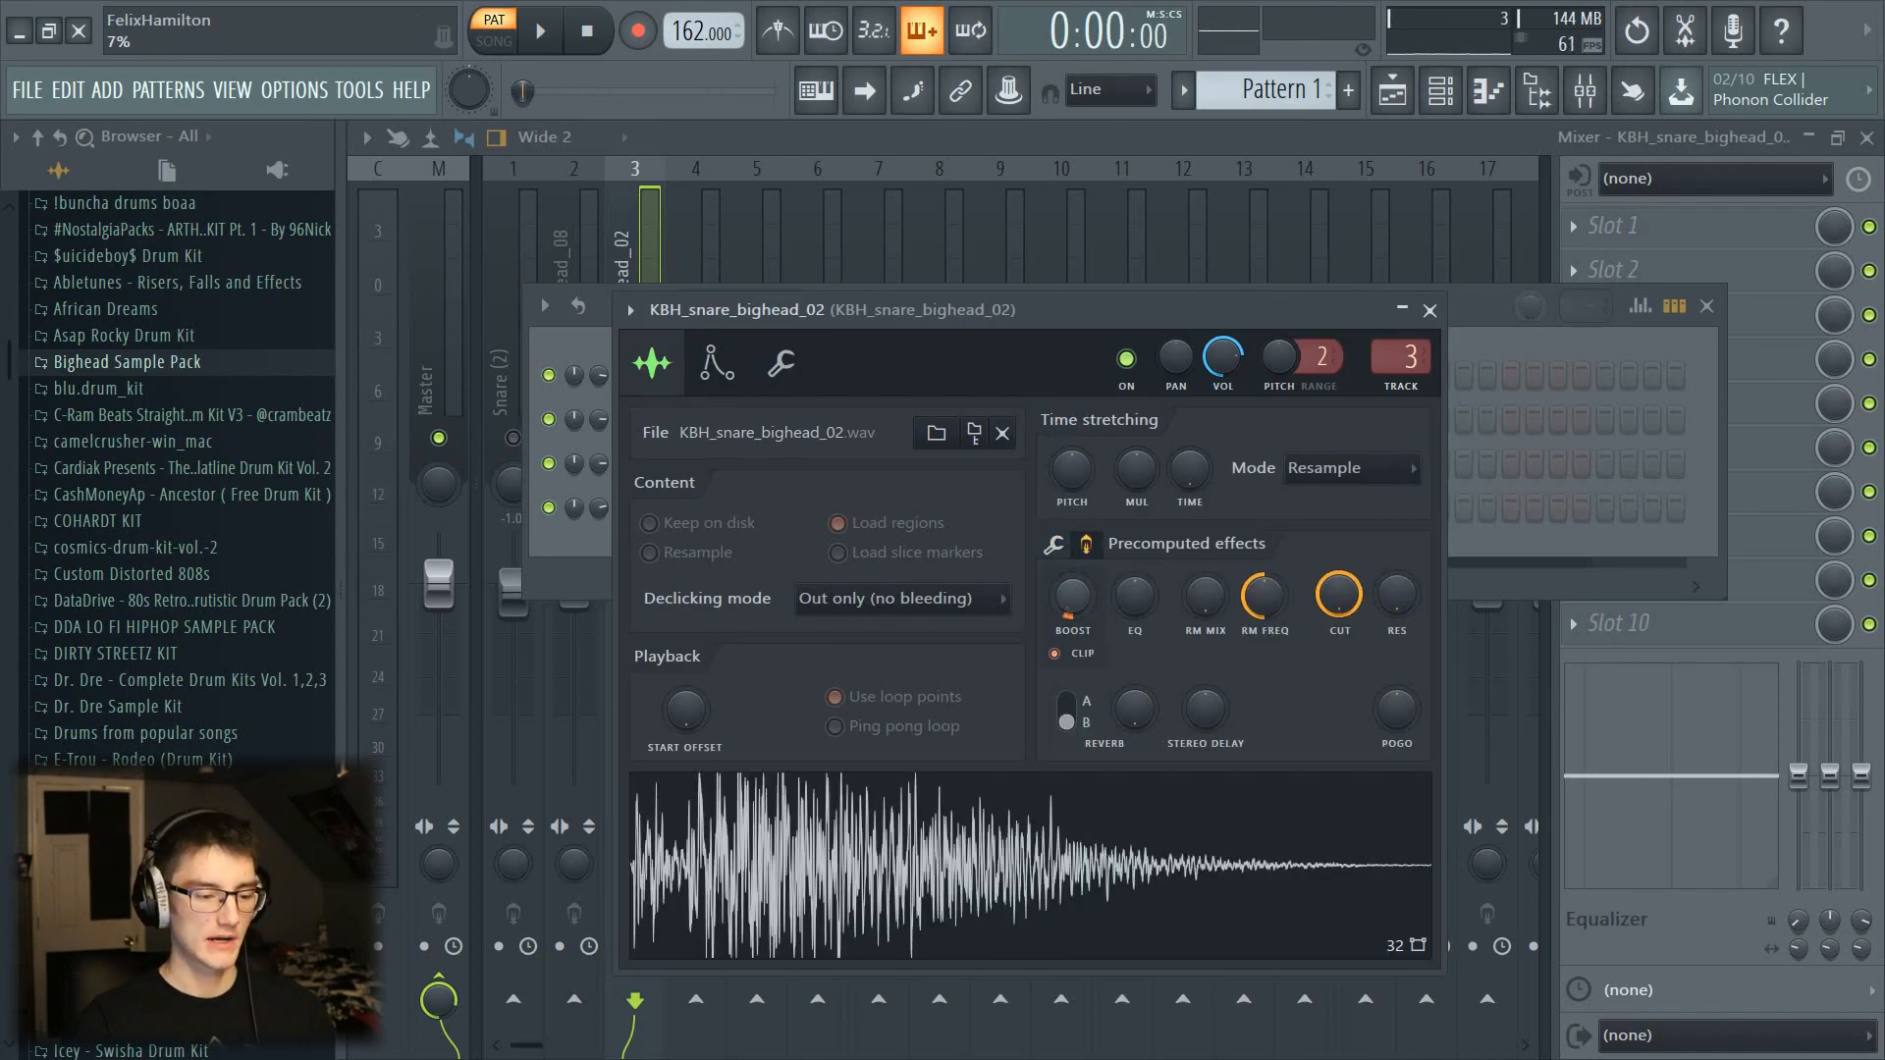
pyautogui.click(943, 842)
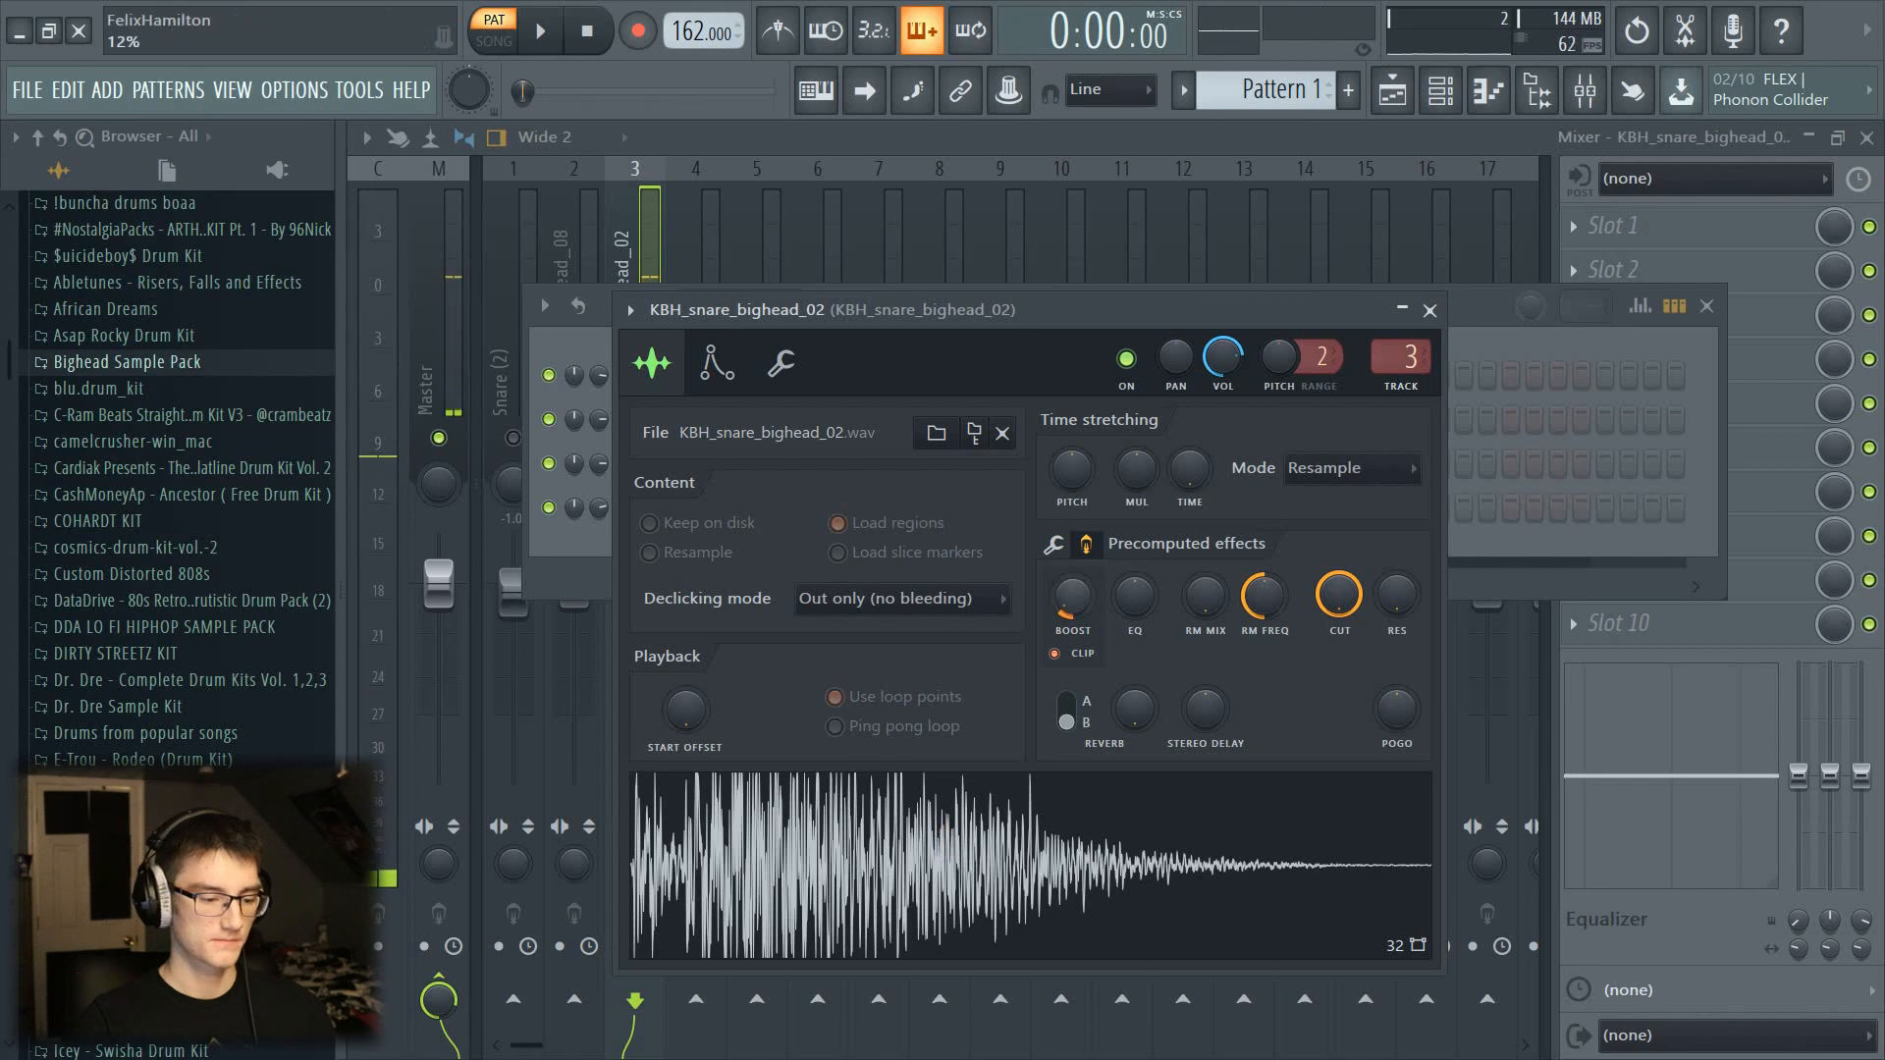
pyautogui.click(991, 817)
pyautogui.moveTo(1073, 595); pyautogui.dragTo(1058, 601)
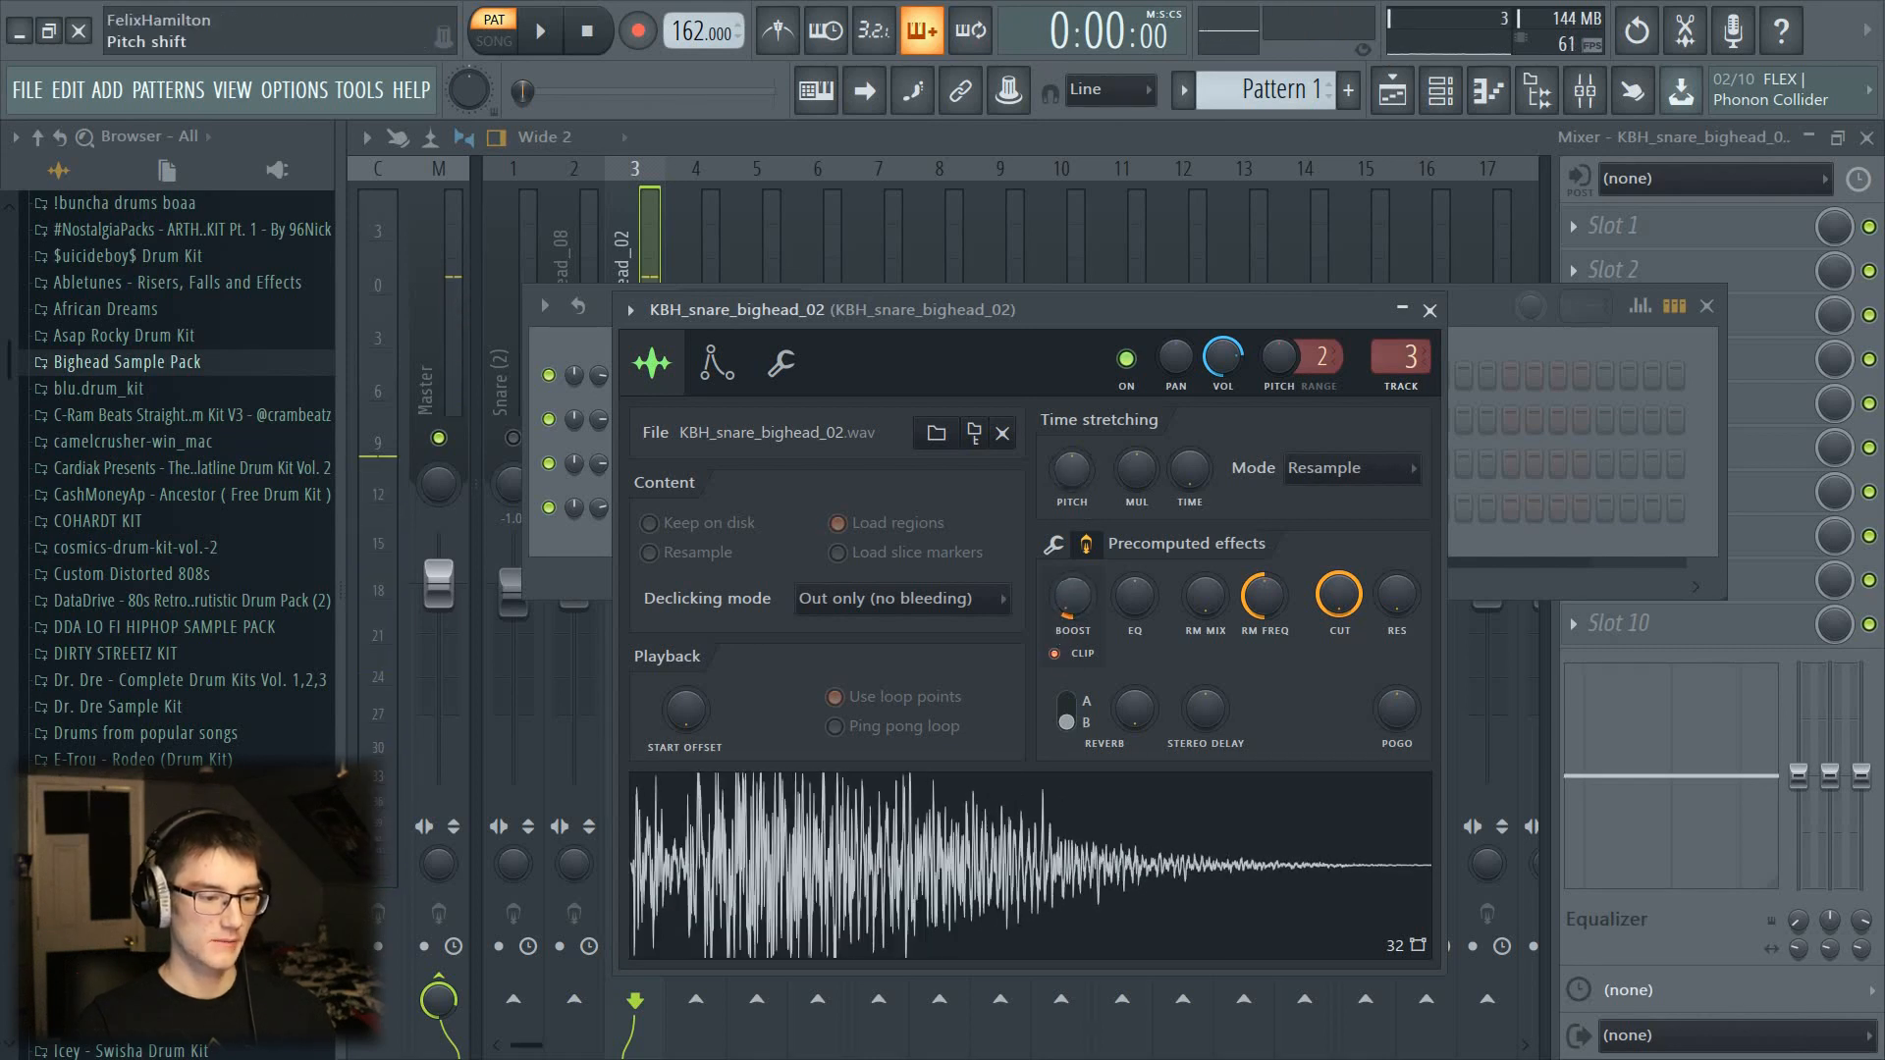
pyautogui.click(968, 841)
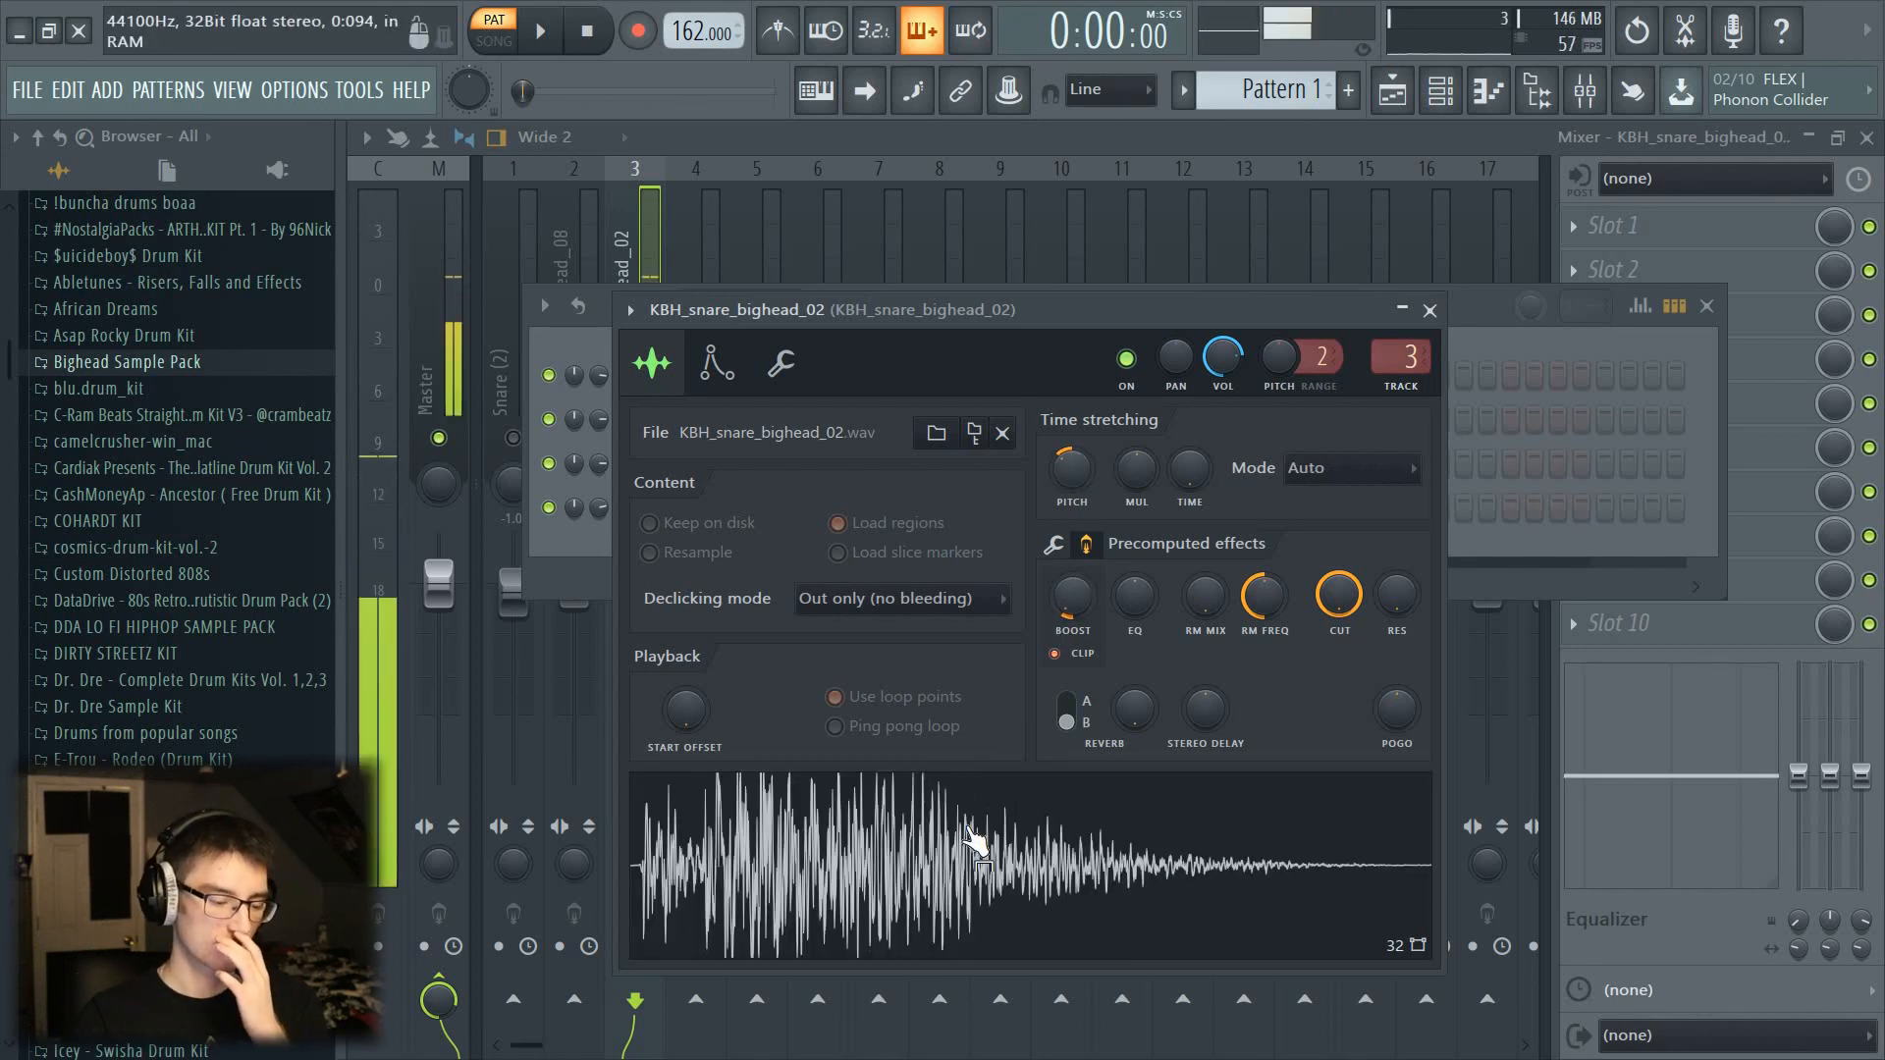
pyautogui.click(559, 314)
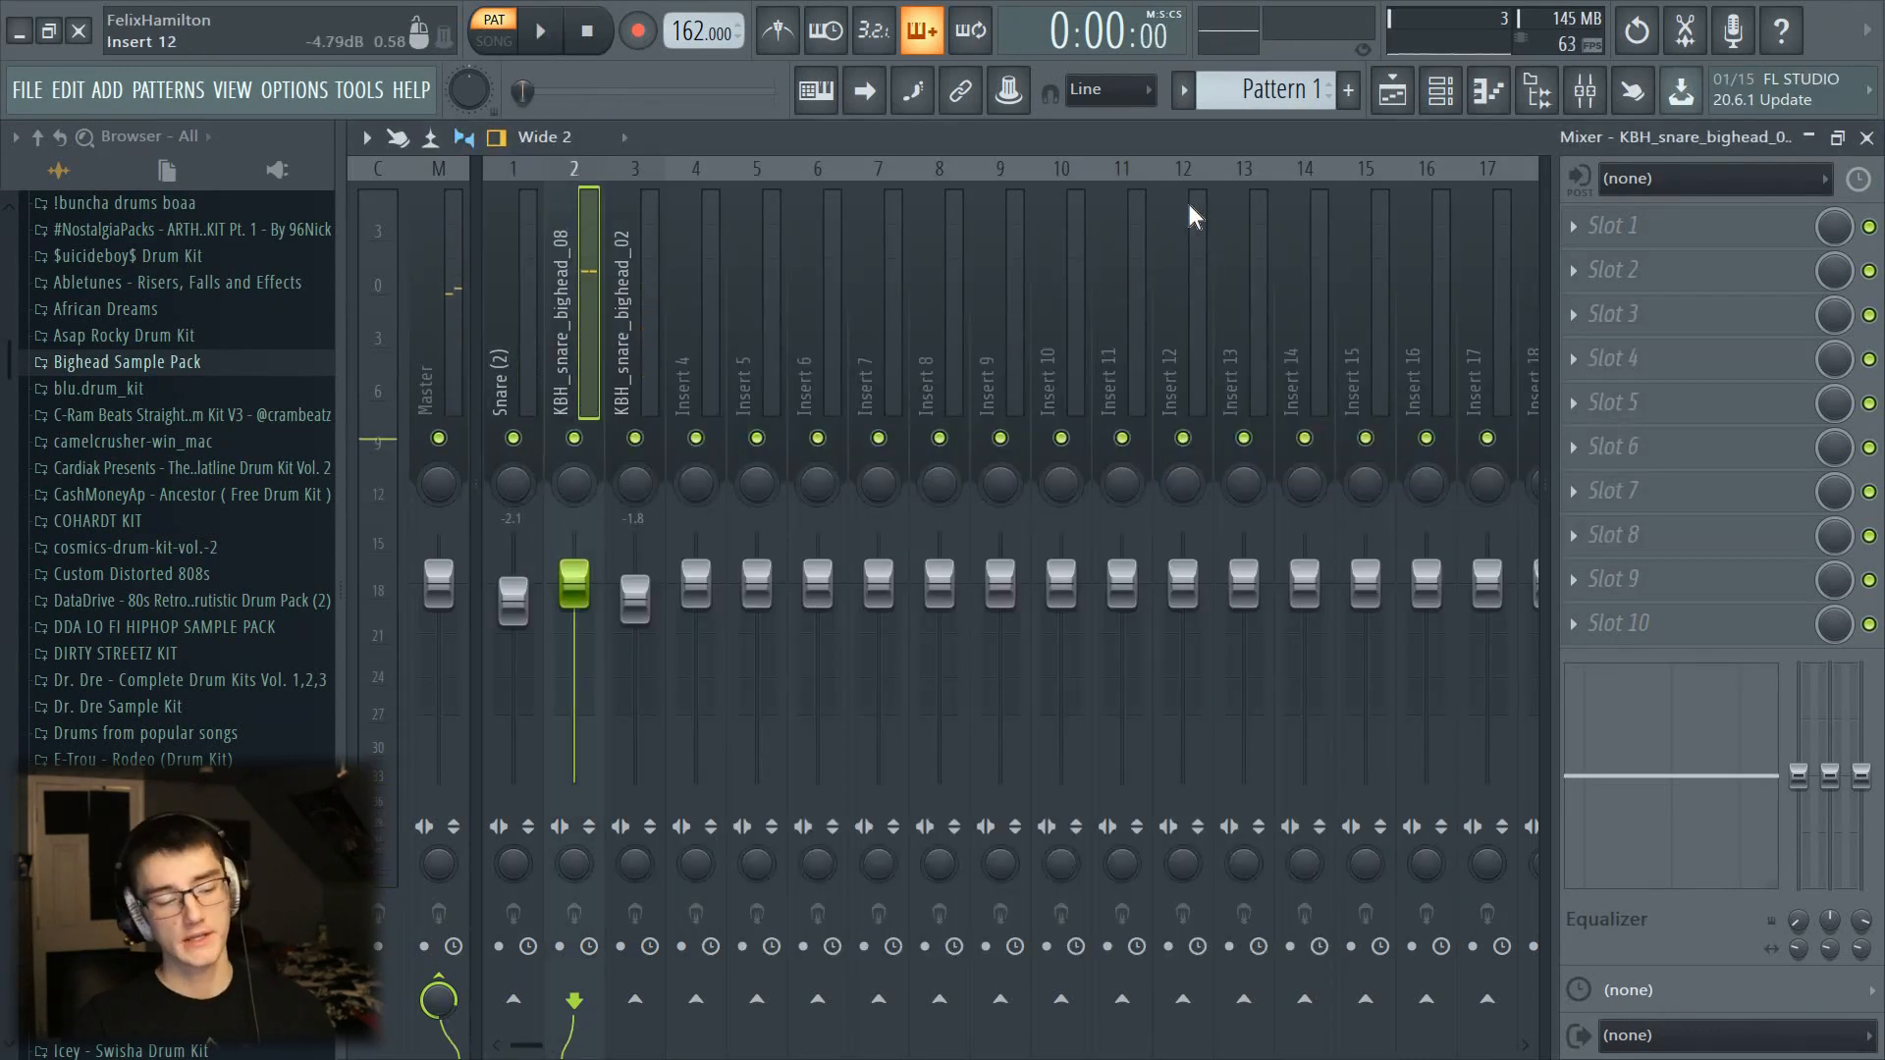
# Step: Try Fruity Reeverb 2 in slot 4 of the KBH_snare_bighead_08 track, preview it, and remove it
pyautogui.click(1440, 93)
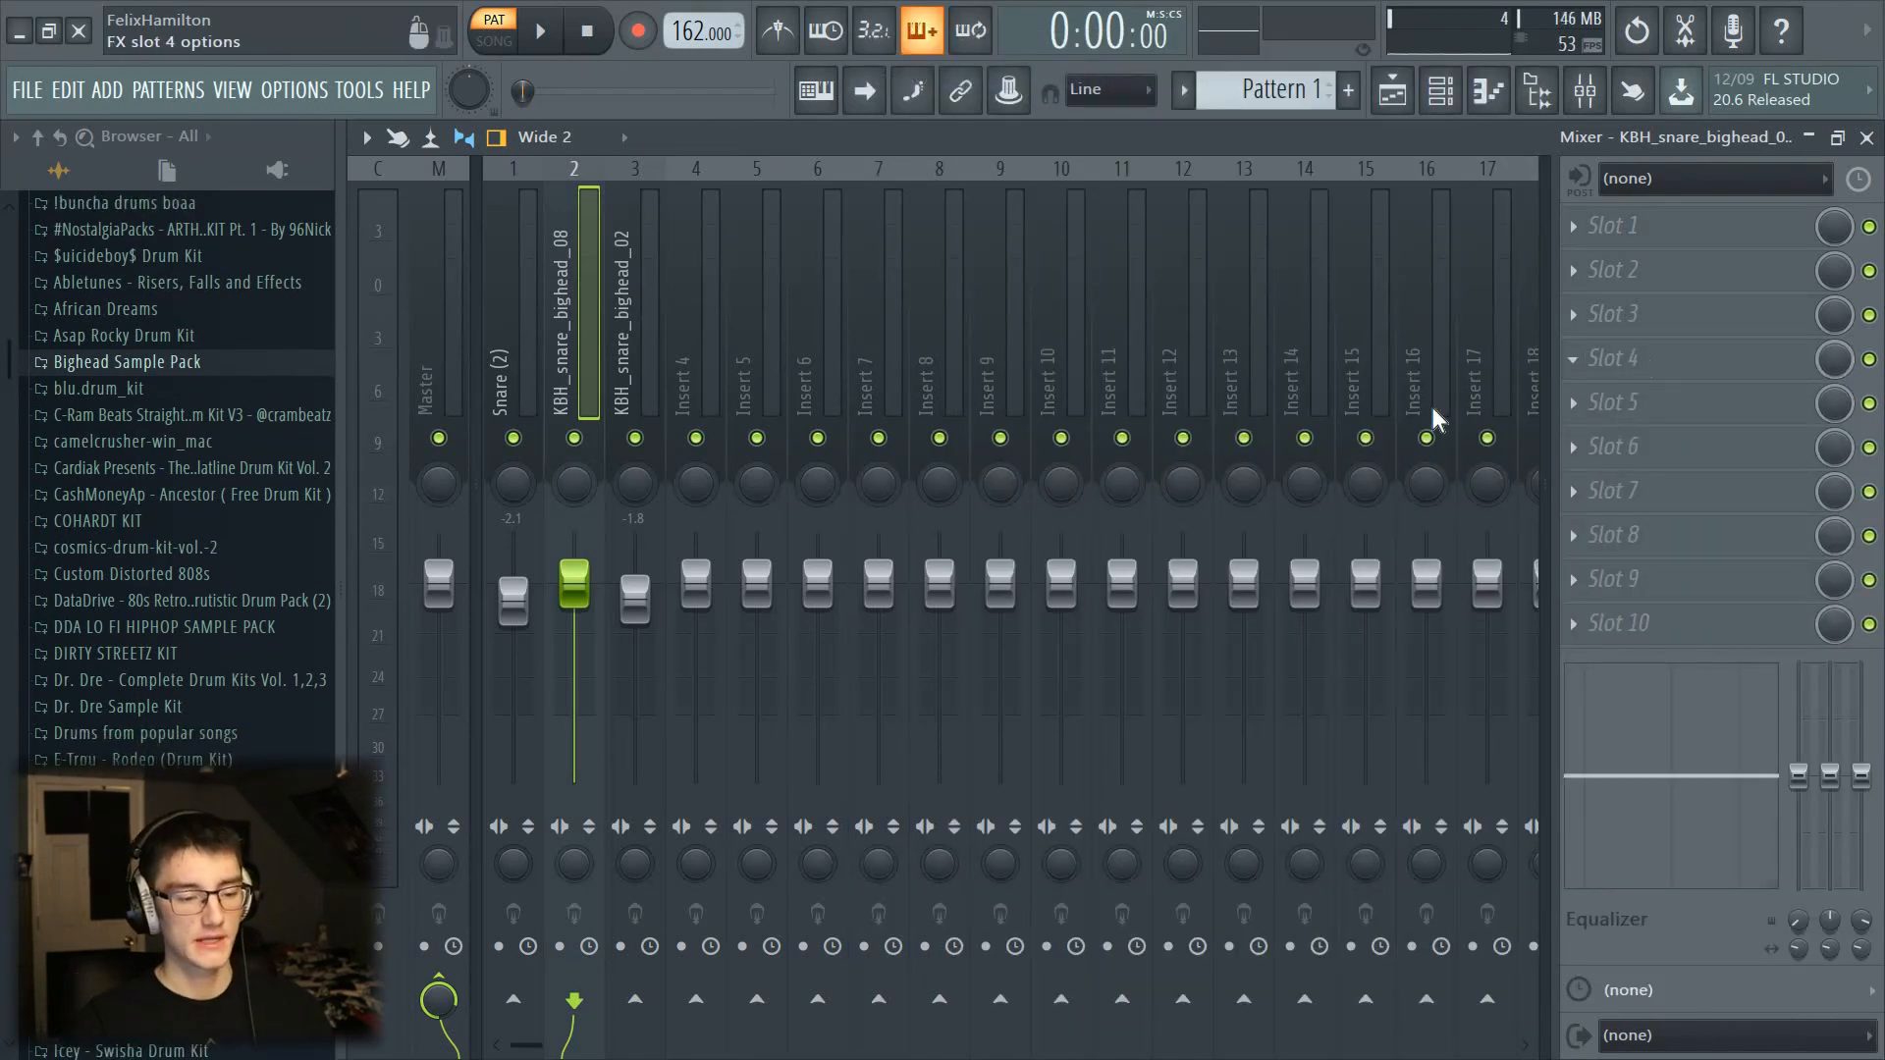
pyautogui.click(1618, 358)
pyautogui.click(928, 464)
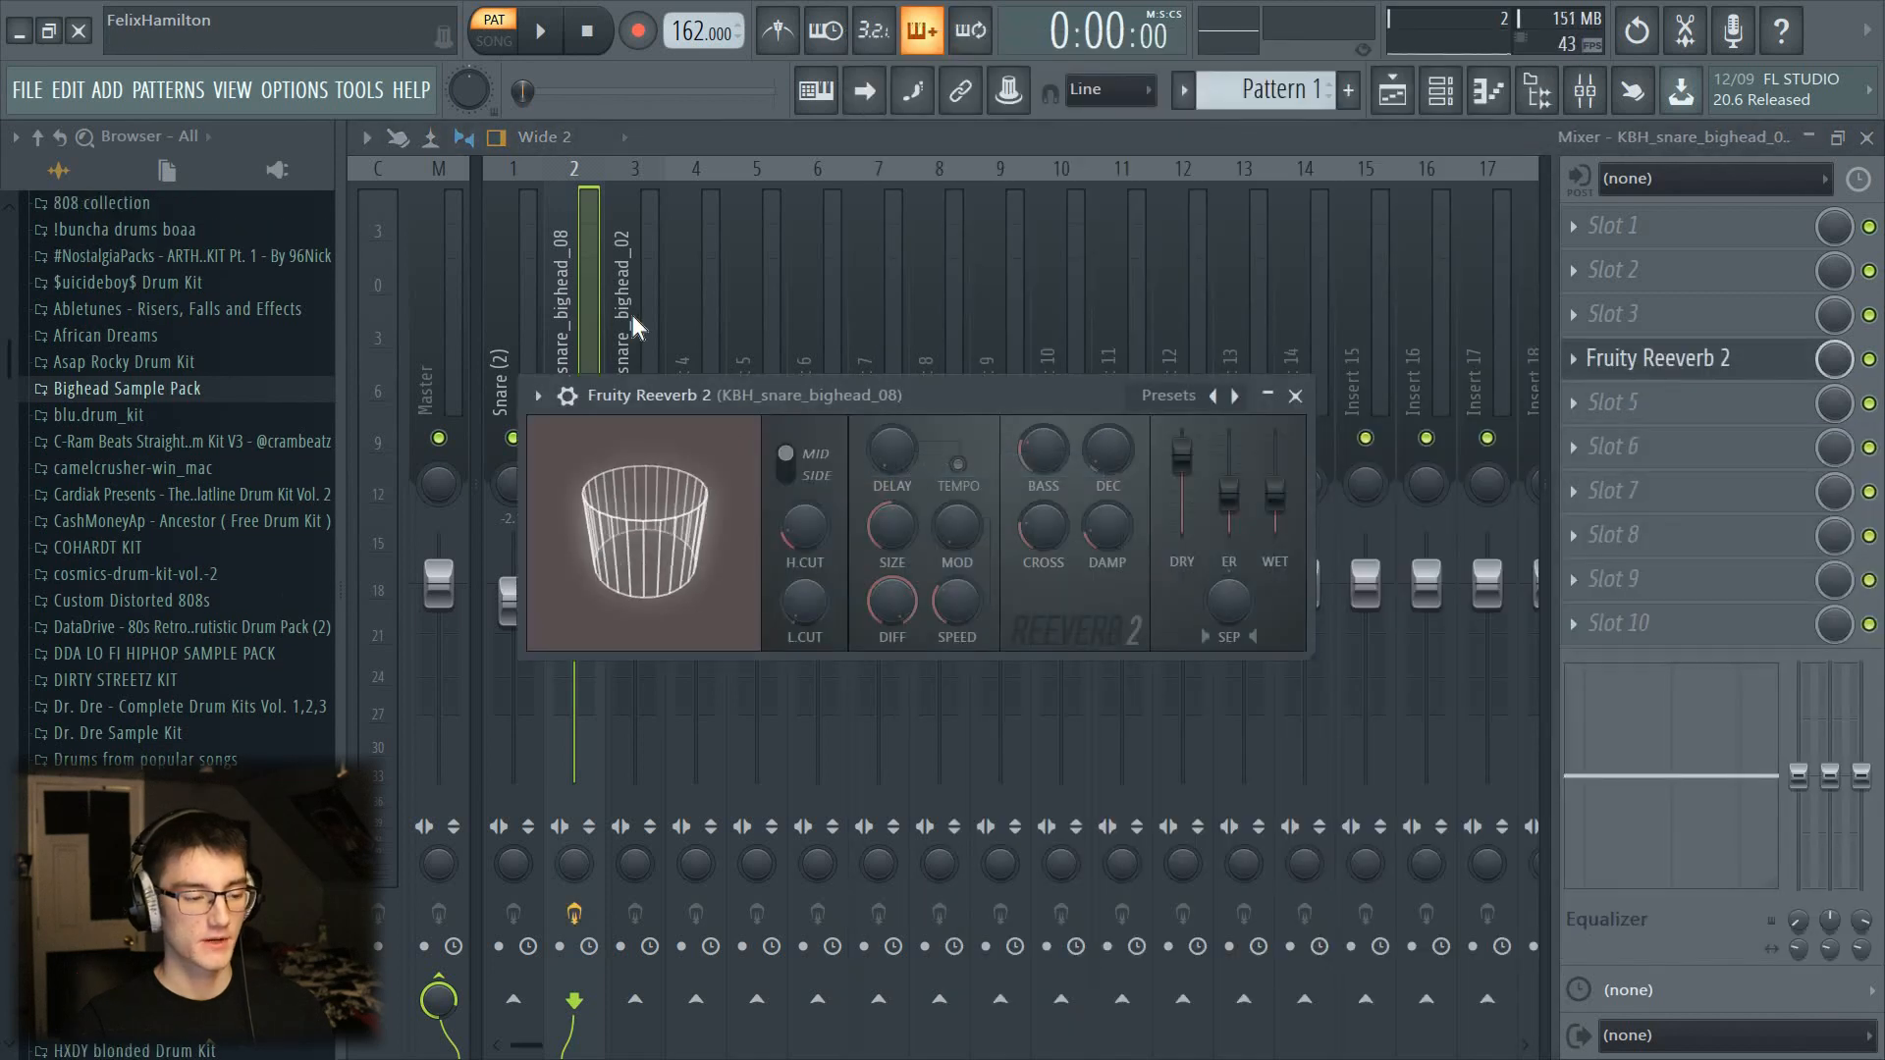
pyautogui.press('space')
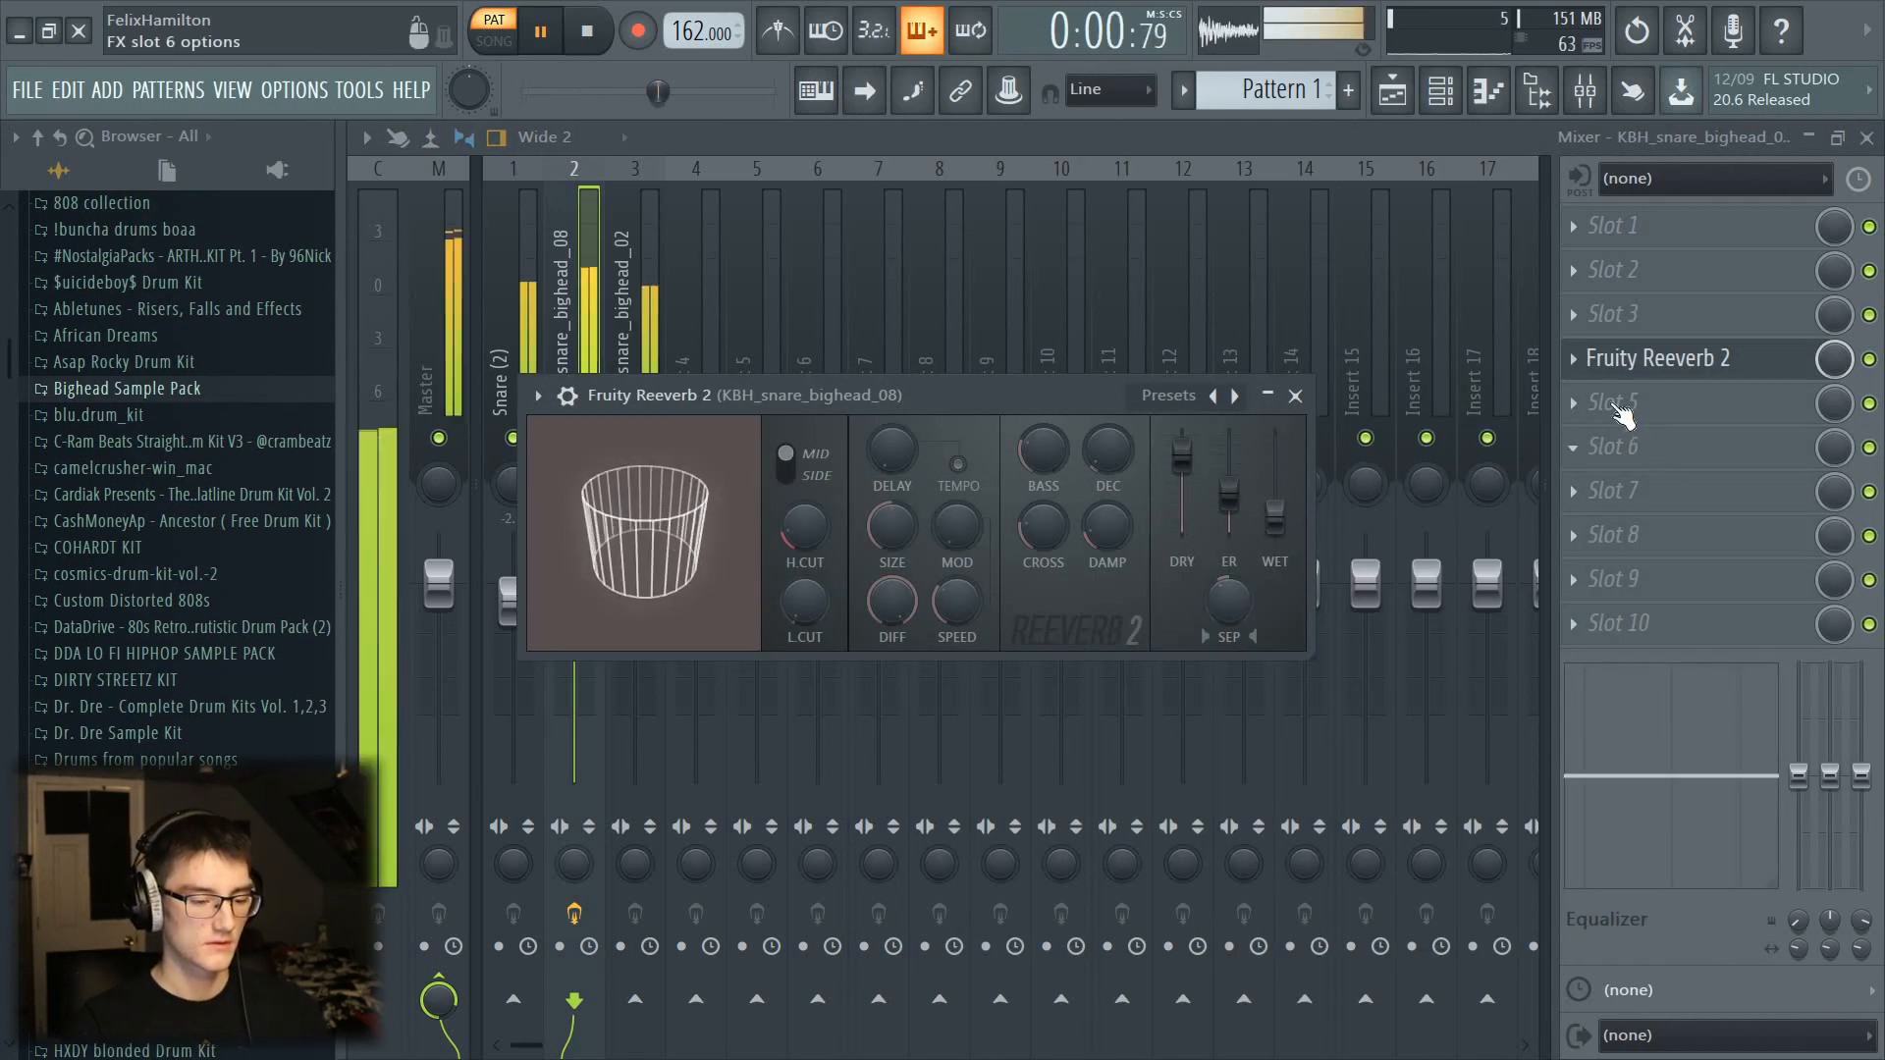
pyautogui.press('space')
pyautogui.click(1572, 353)
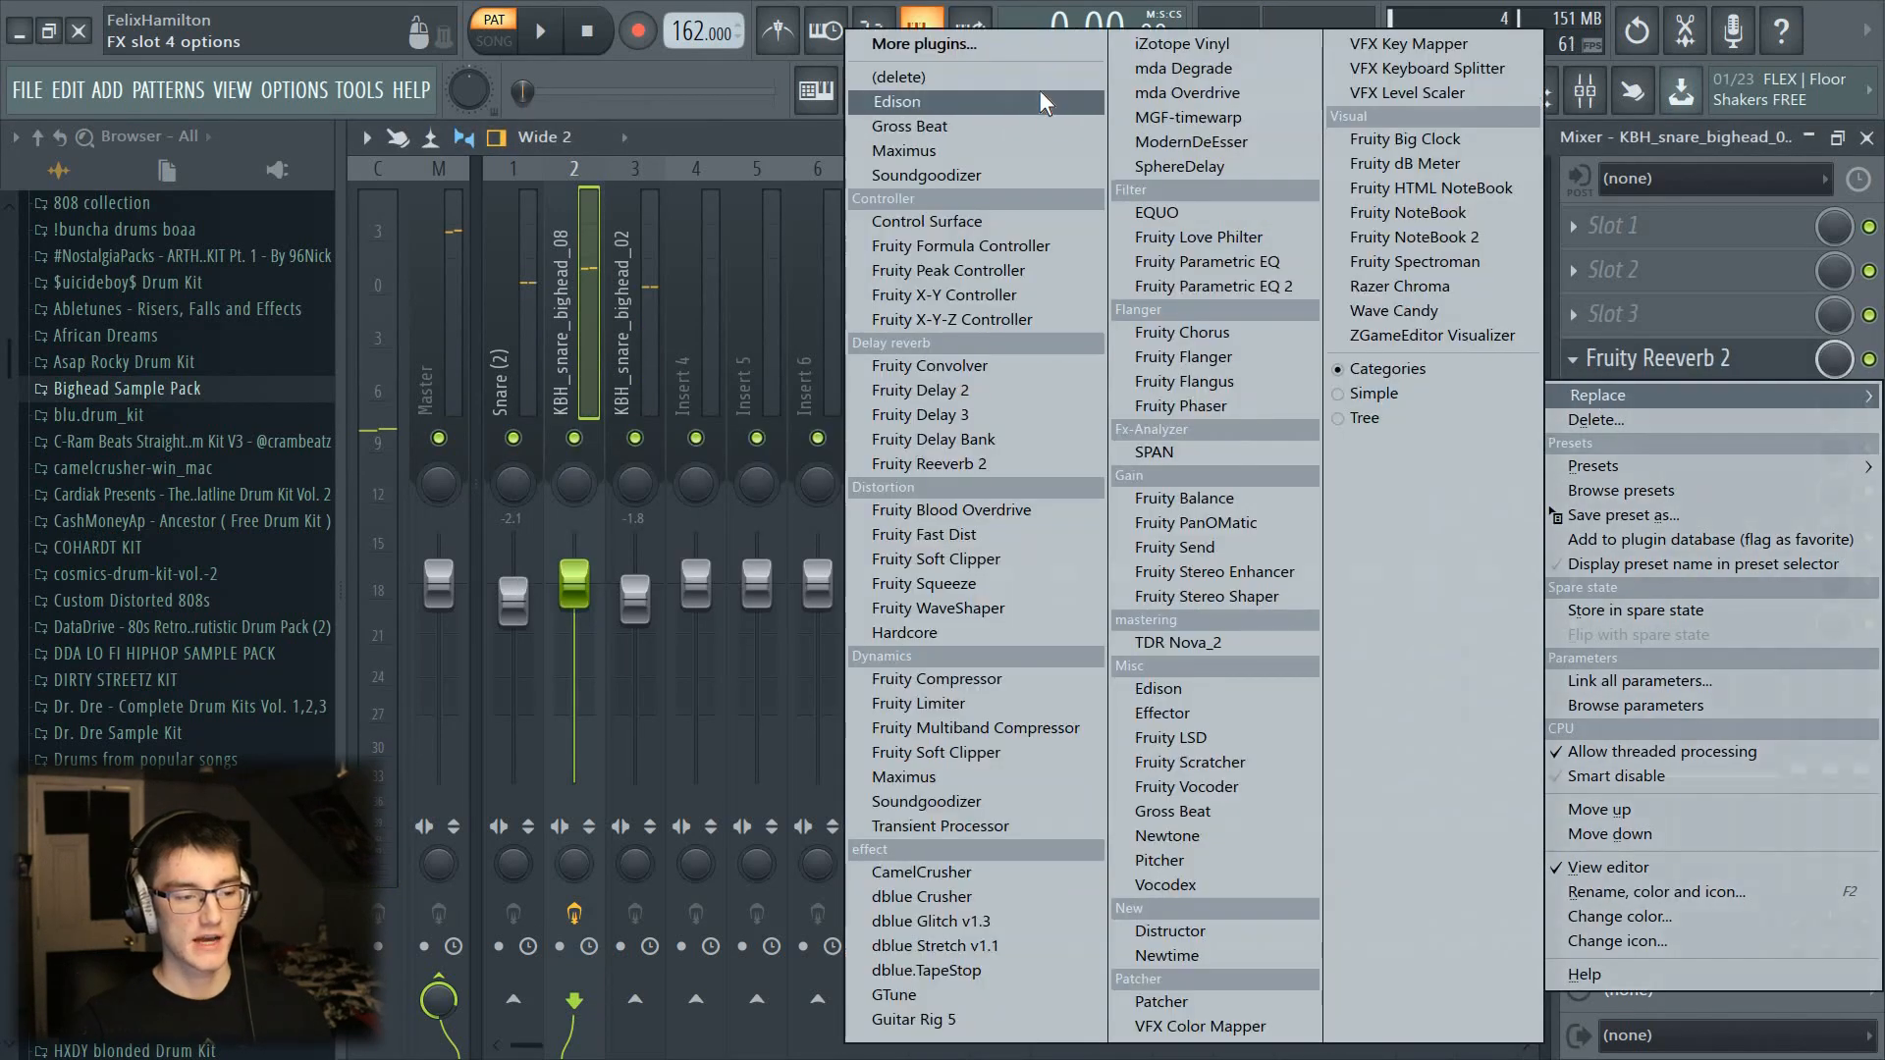
pyautogui.click(1029, 79)
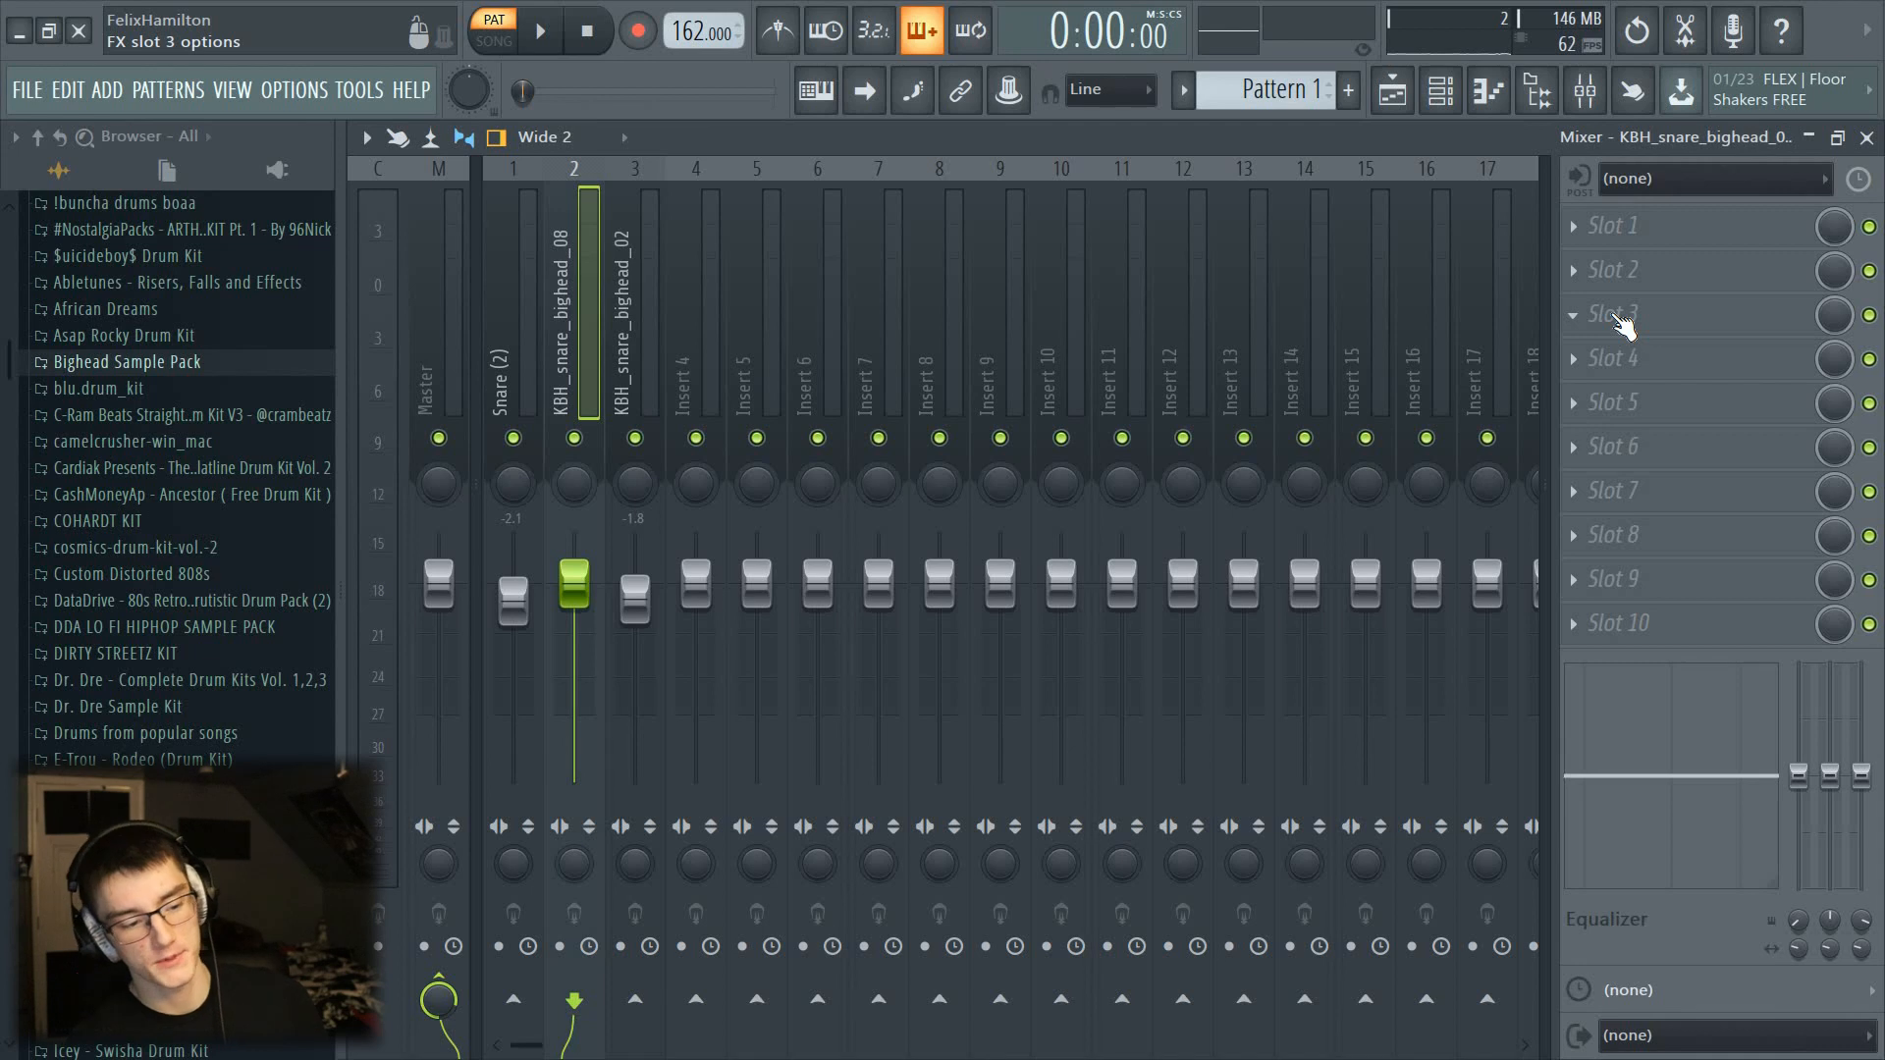
# Step: Insert Fruity Parametric EQ 2 in slot 4 of KBH_snare_bighead_08, with band 1 cutting the lows and band 4 slightly boosting the low mids
pyautogui.click(1687, 364)
pyautogui.click(1237, 286)
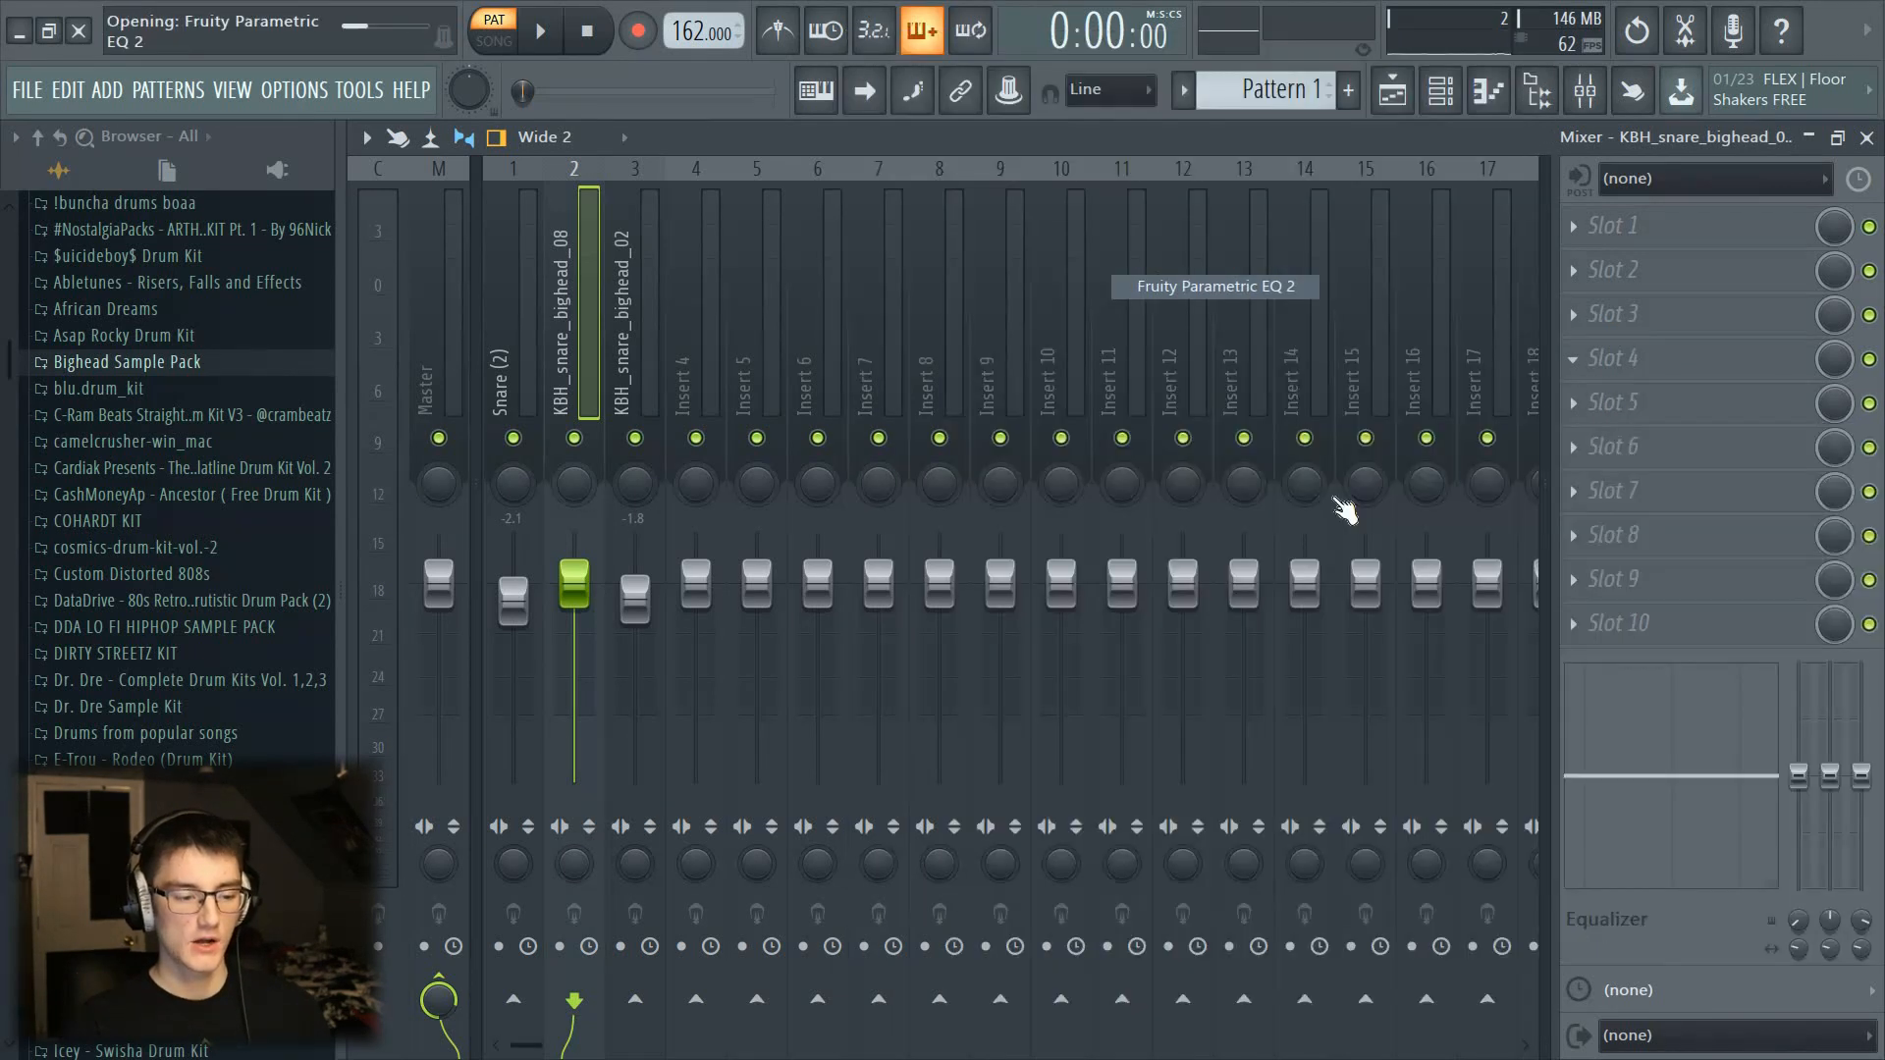
pyautogui.press('space')
pyautogui.scroll(-3, 1227, 481)
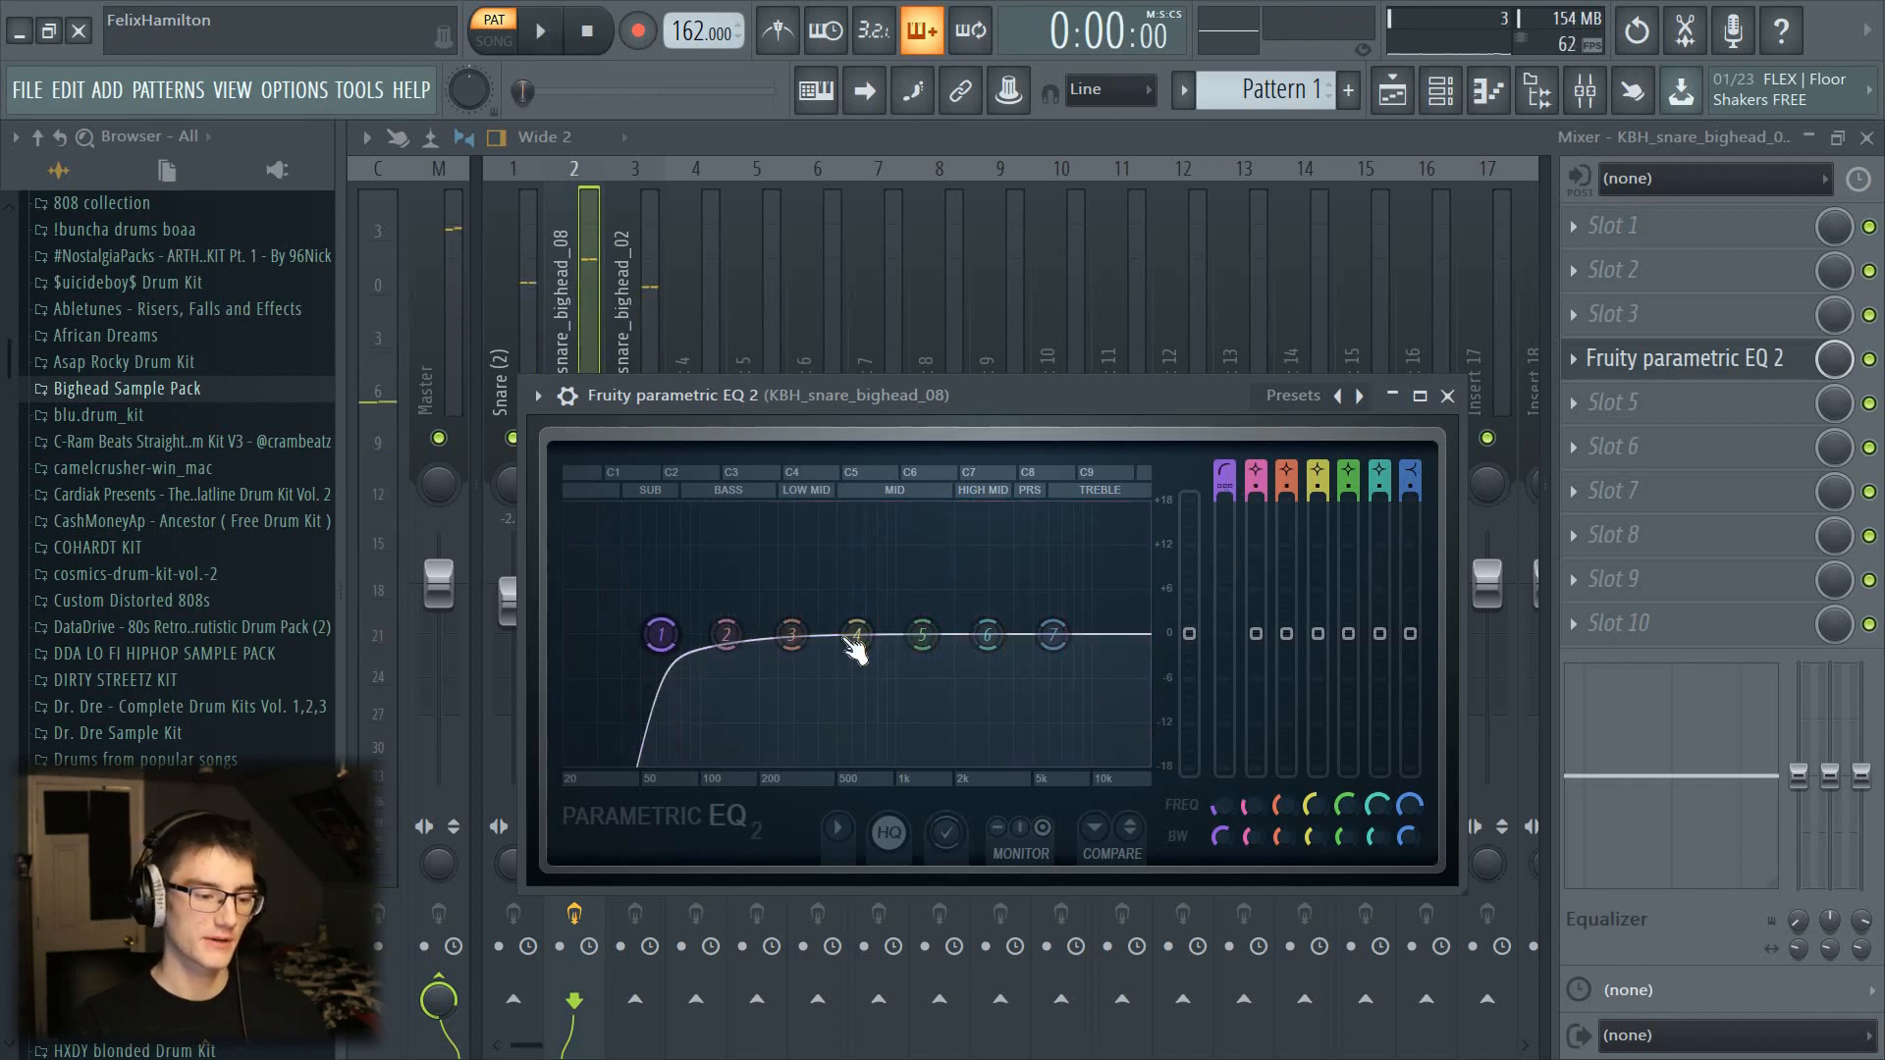
pyautogui.press('space')
pyautogui.moveTo(661, 634); pyautogui.dragTo(825, 630)
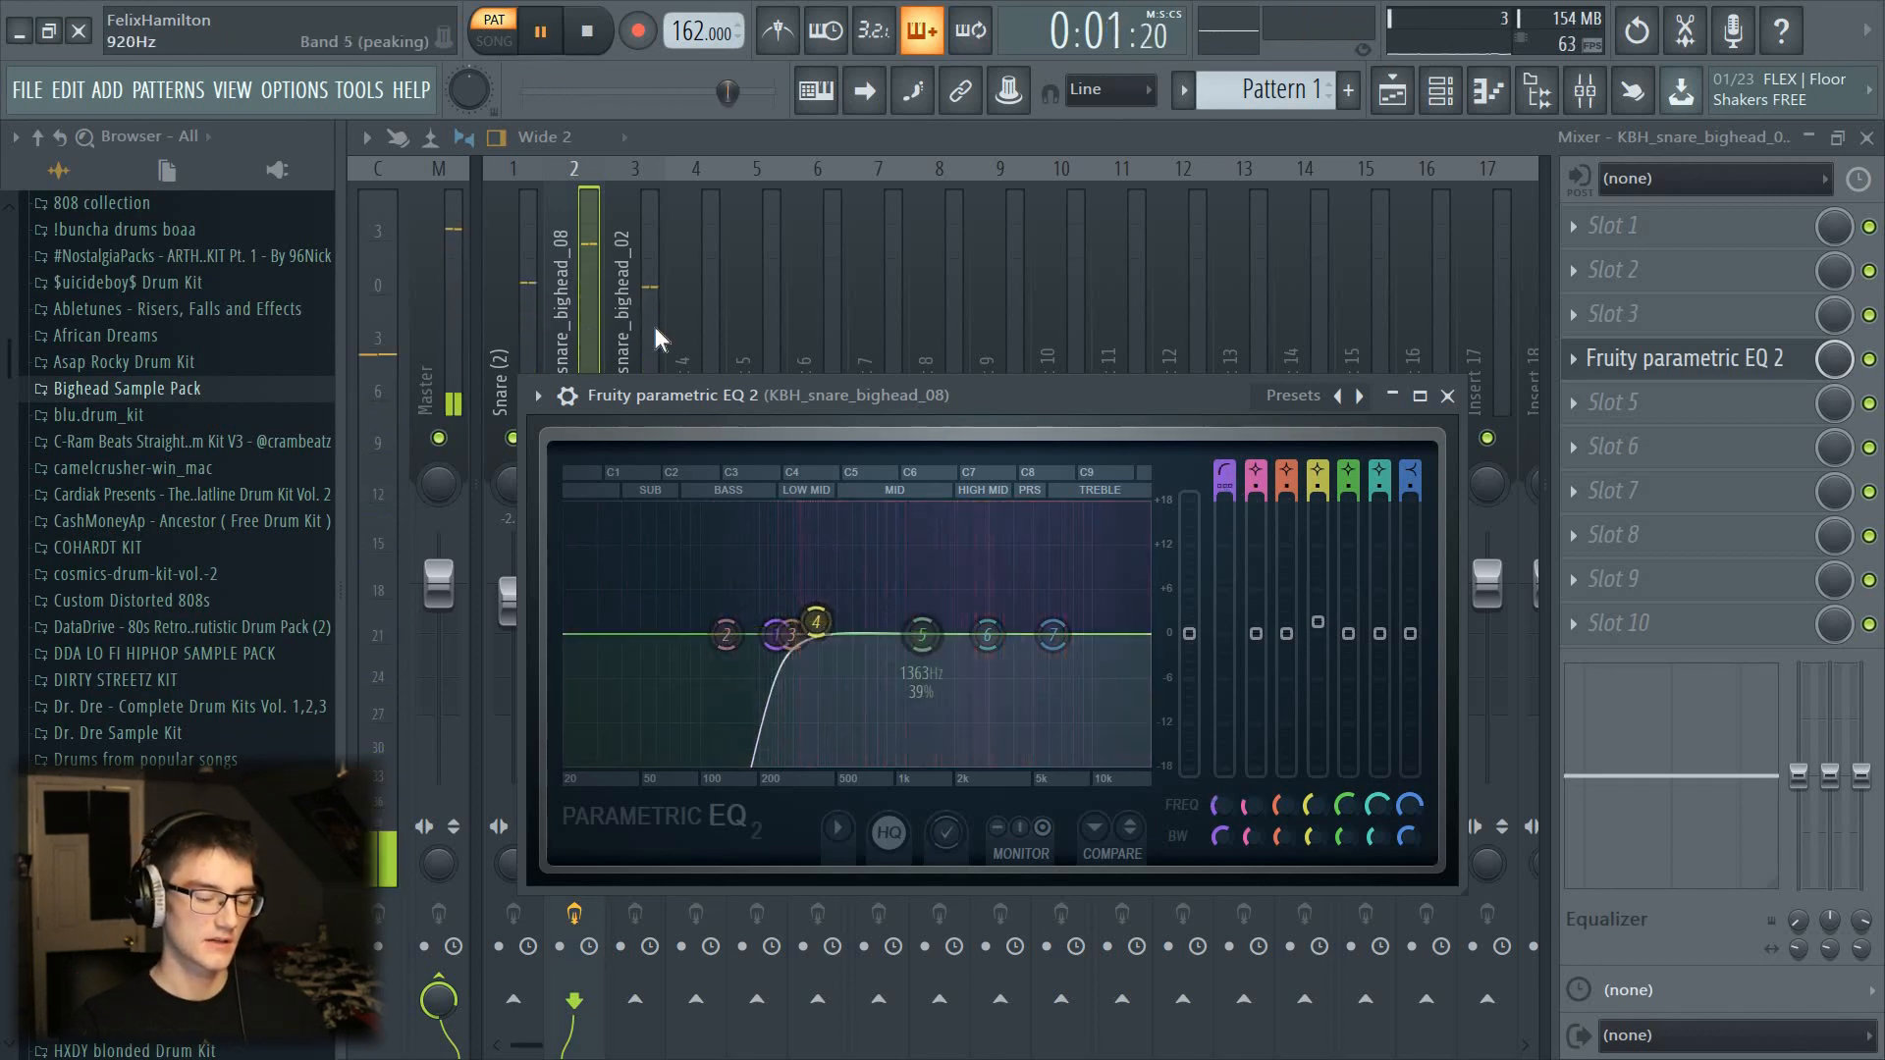
pyautogui.press('Escape')
# Step: Lower the KBH_snare_bighead_08 mixer fader to -1.0 dB during playback and stop the pattern
pyautogui.moveTo(574, 585); pyautogui.dragTo(575, 592)
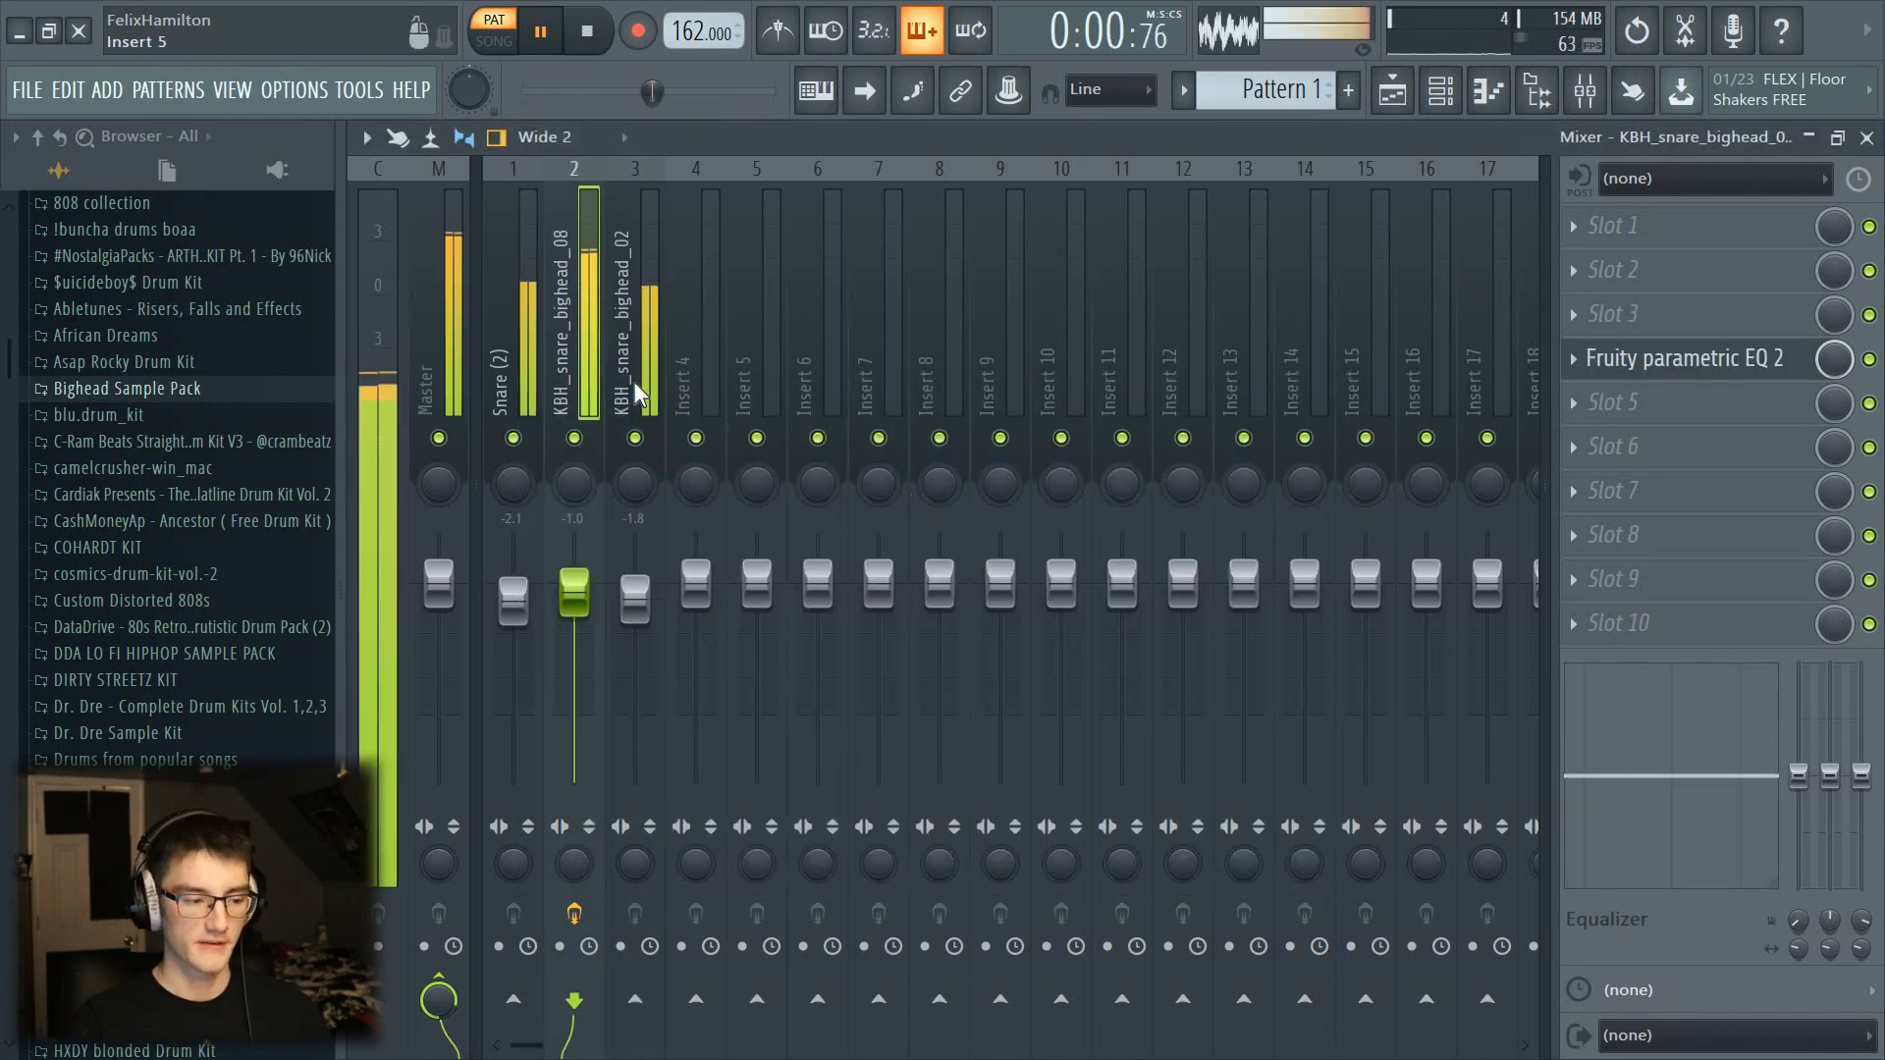
pyautogui.press('space')
pyautogui.click(629, 324)
pyautogui.click(1695, 402)
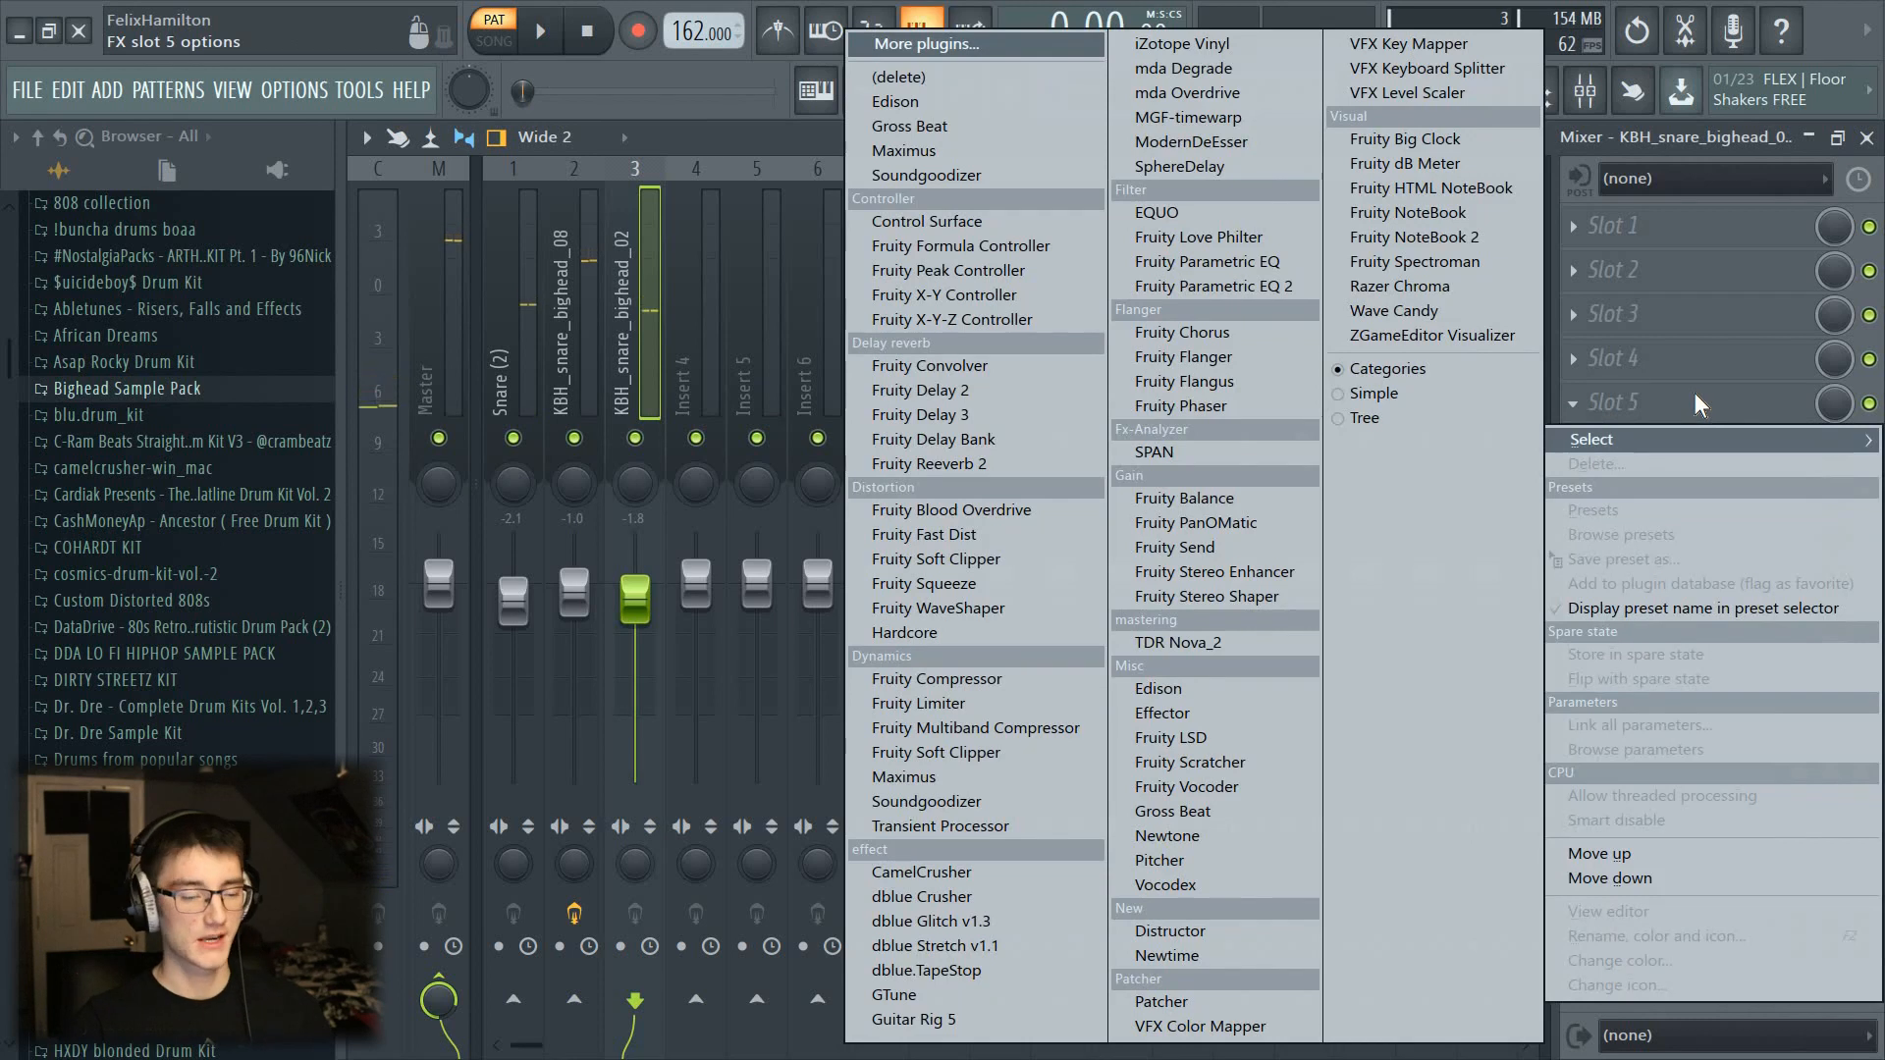
pyautogui.press('Escape')
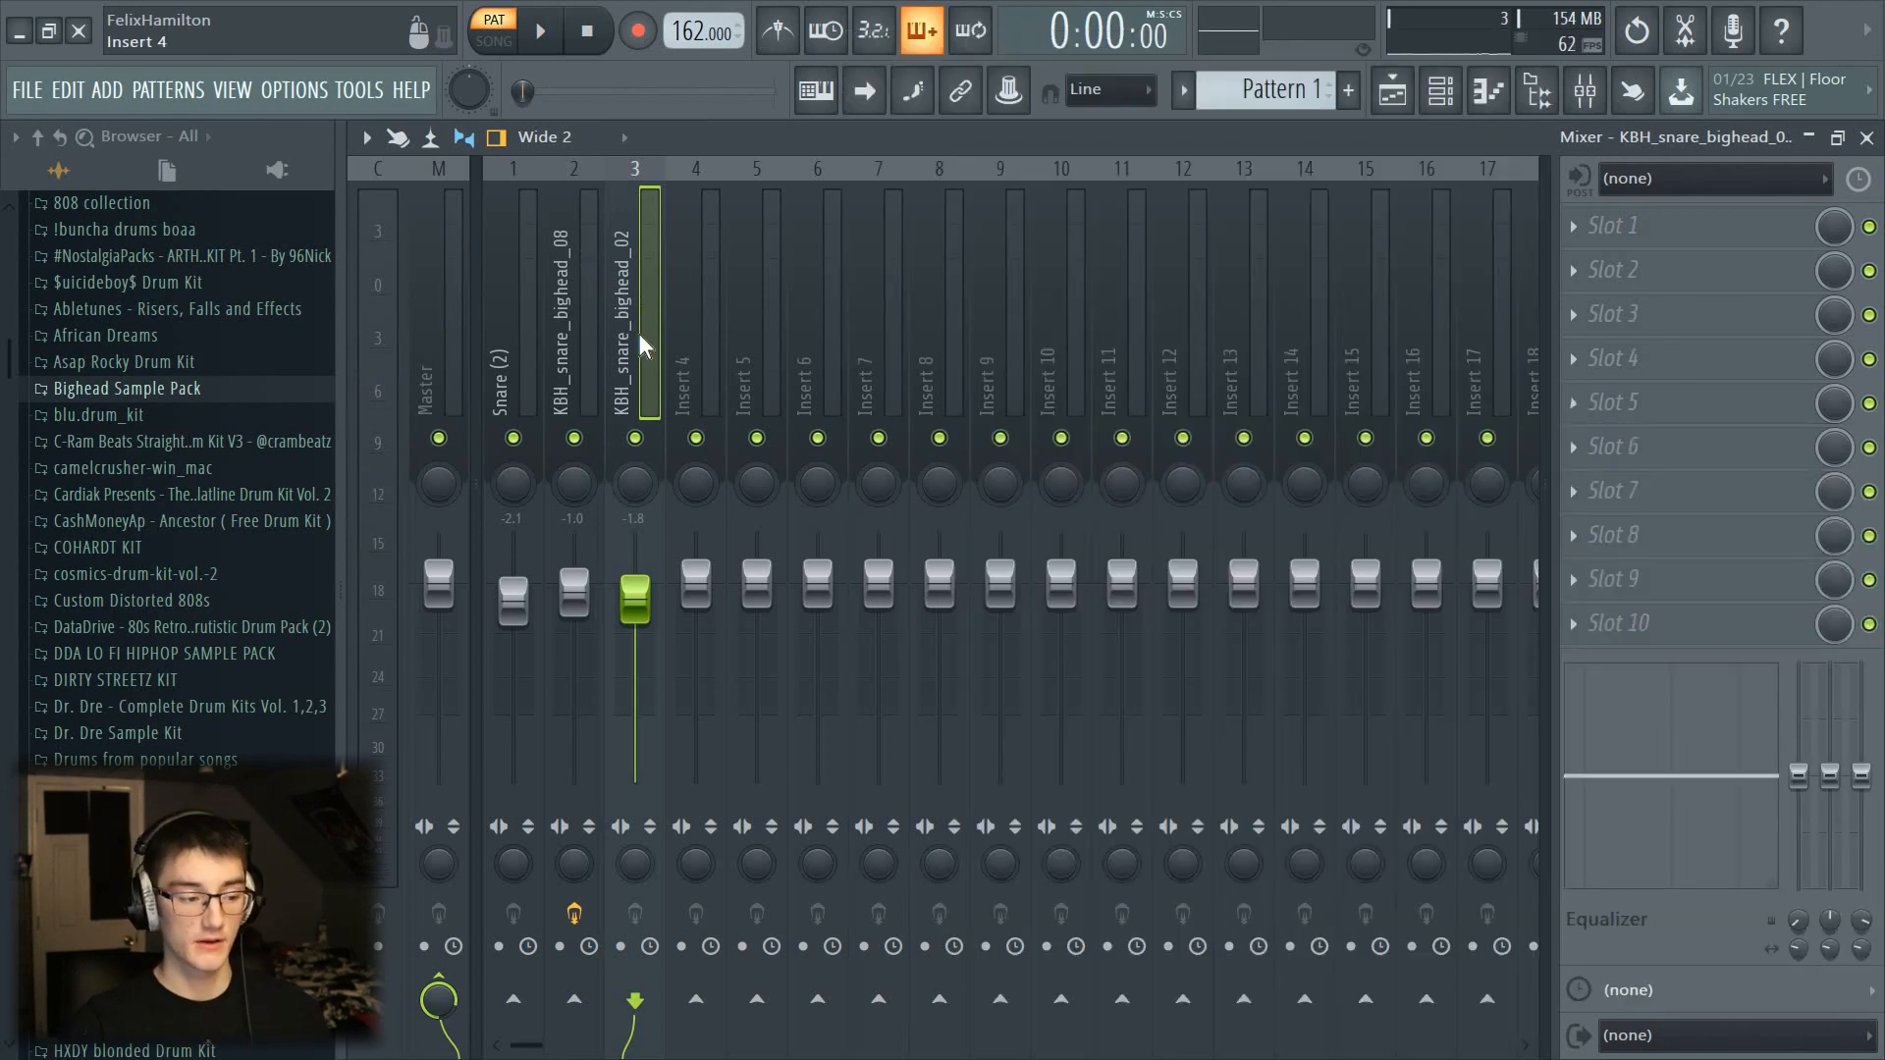
pyautogui.click(575, 353)
# Step: Insert Fruity Soft Clipper in slot 5 of the Master track while the pattern plays
pyautogui.click(442, 368)
pyautogui.press('space')
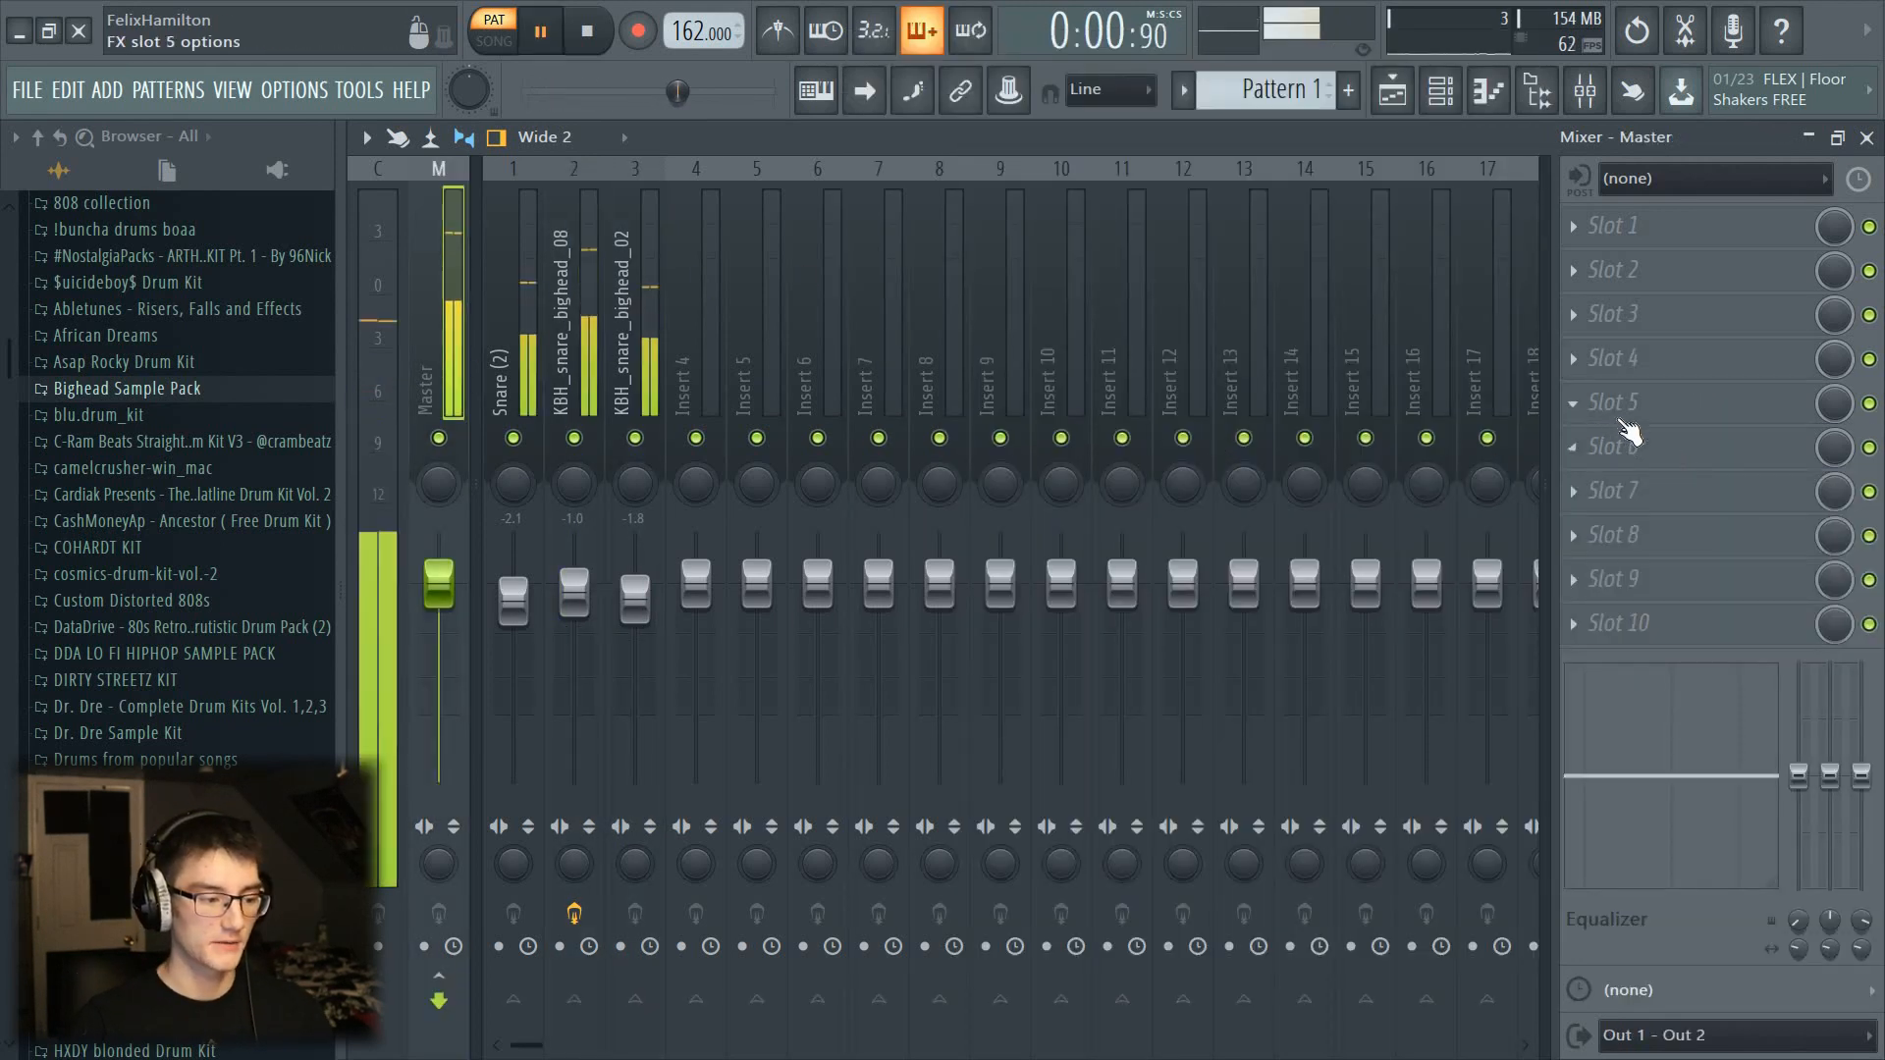
pyautogui.click(1622, 420)
pyautogui.click(957, 562)
pyautogui.moveTo(1751, 405); pyautogui.dragTo(1689, 408)
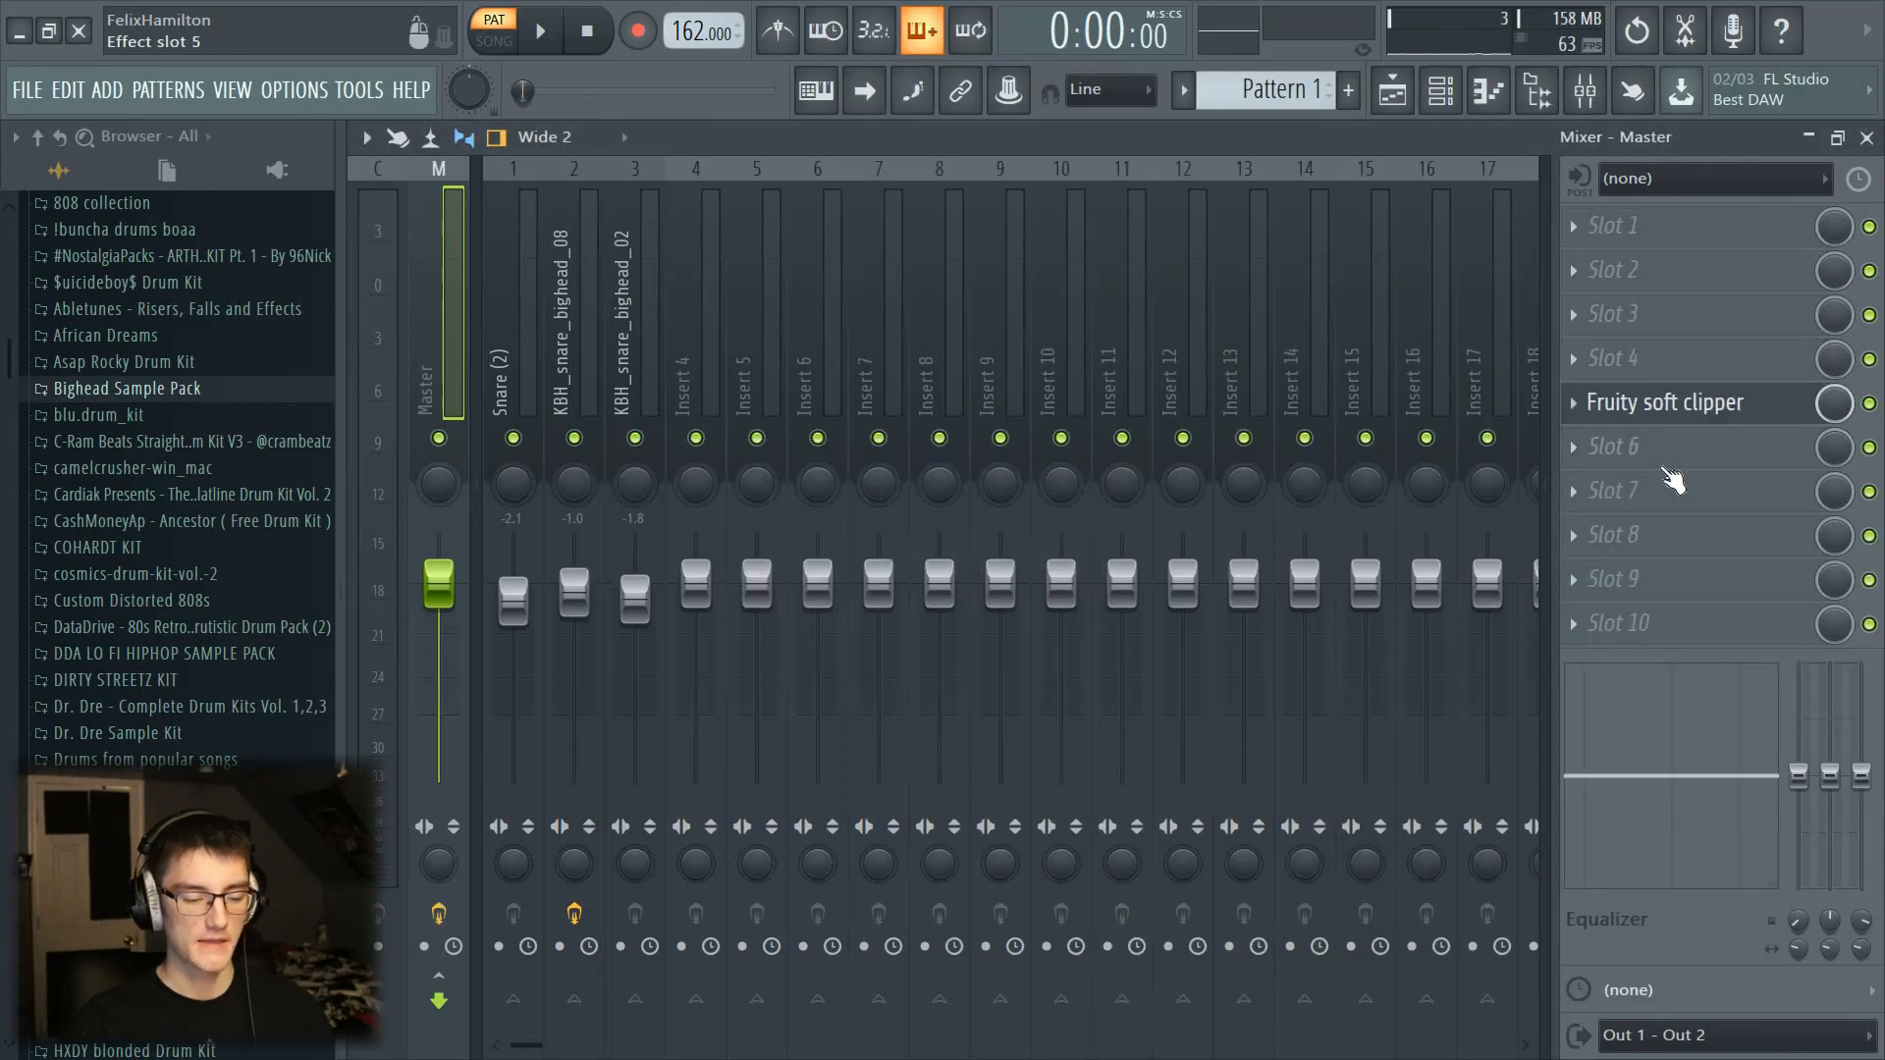
# Step: Insert Edison in slot 8 of the Master track and record the layered snare hit from pattern playback in On Input mode
pyautogui.click(1652, 538)
pyautogui.click(1226, 699)
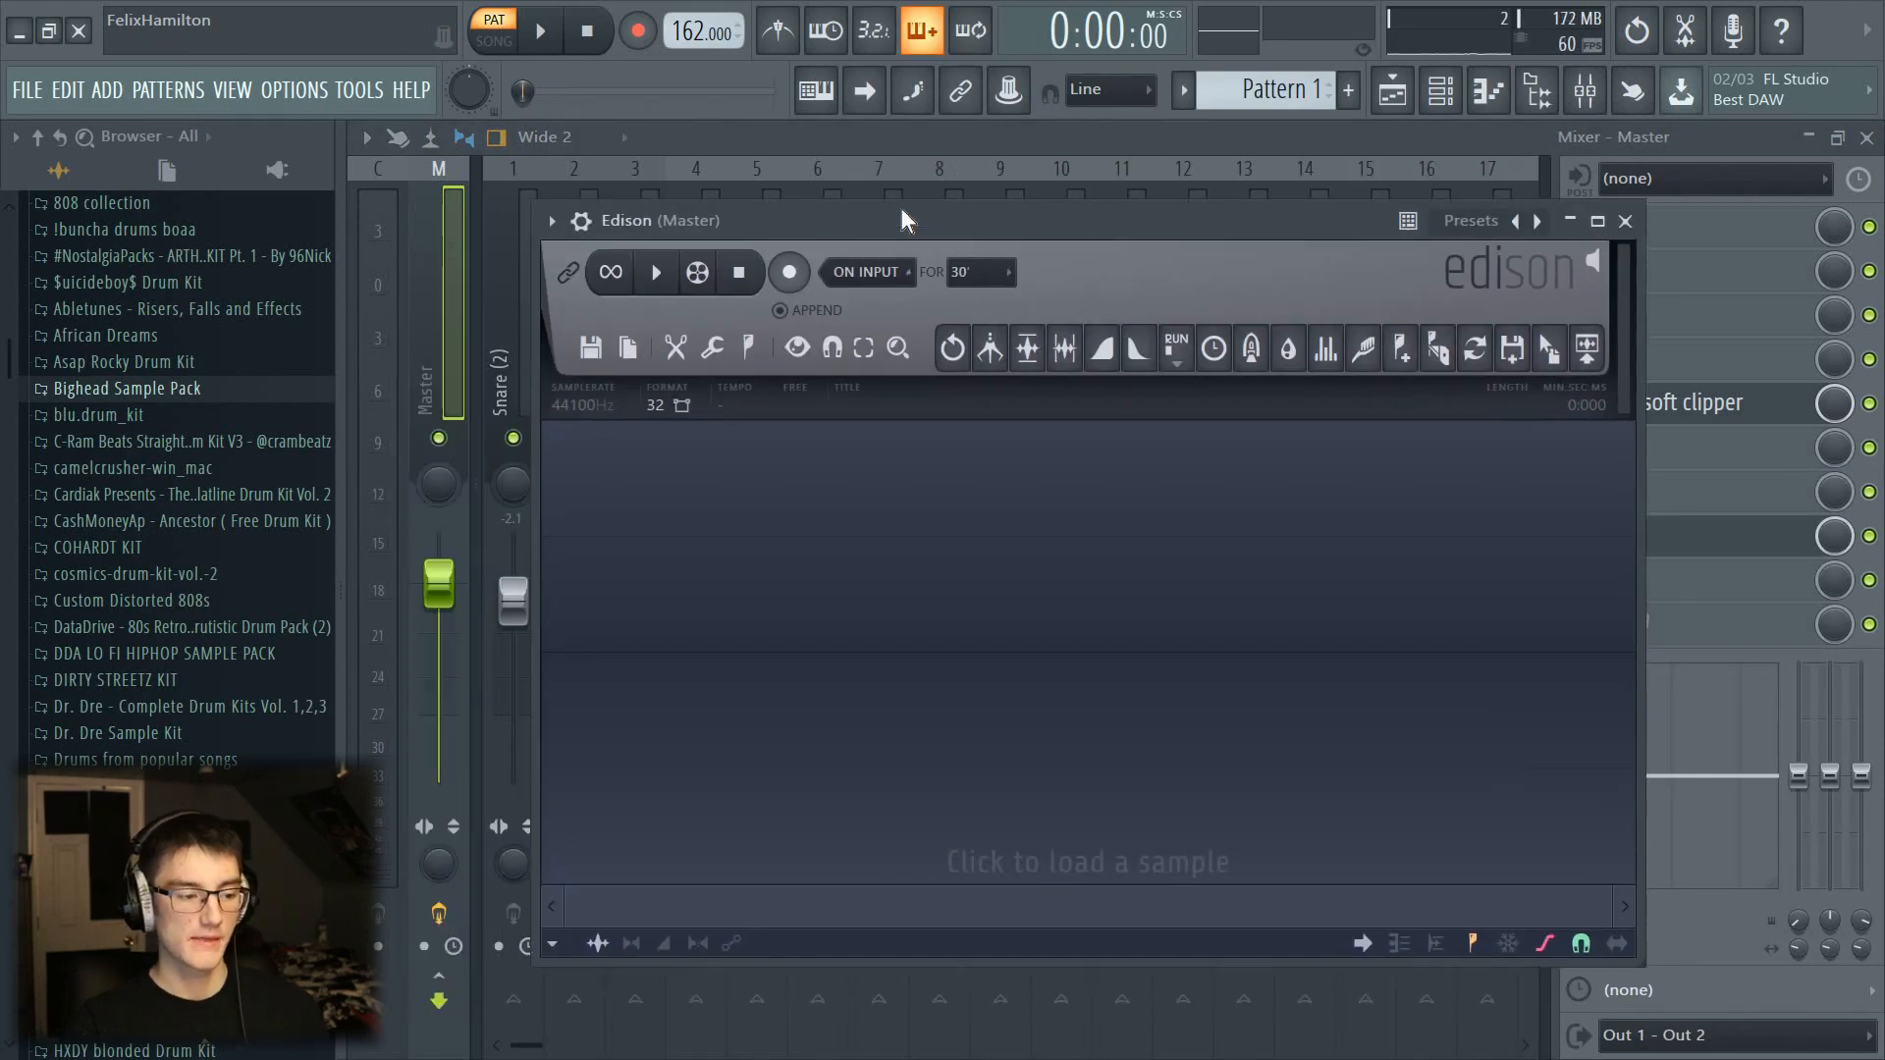
pyautogui.moveTo(908, 218); pyautogui.dragTo(1080, 184)
pyautogui.click(950, 237)
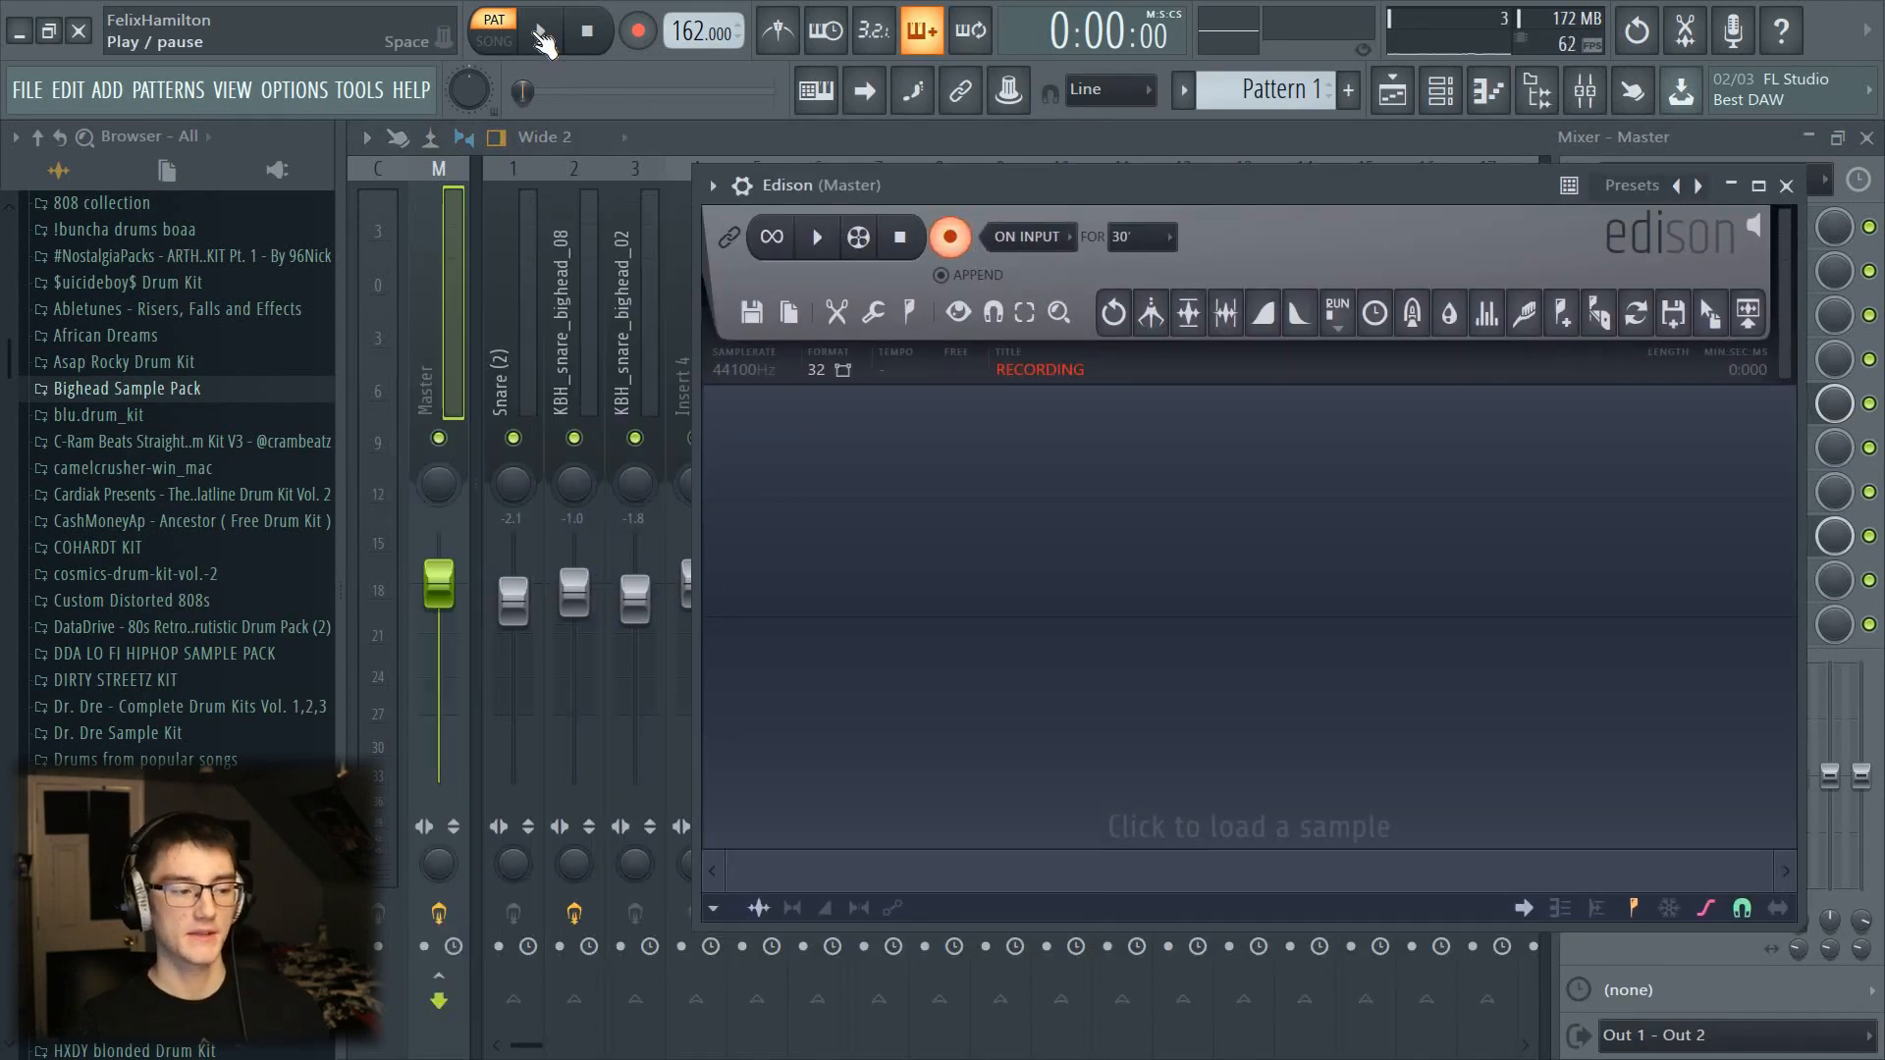
pyautogui.click(550, 34)
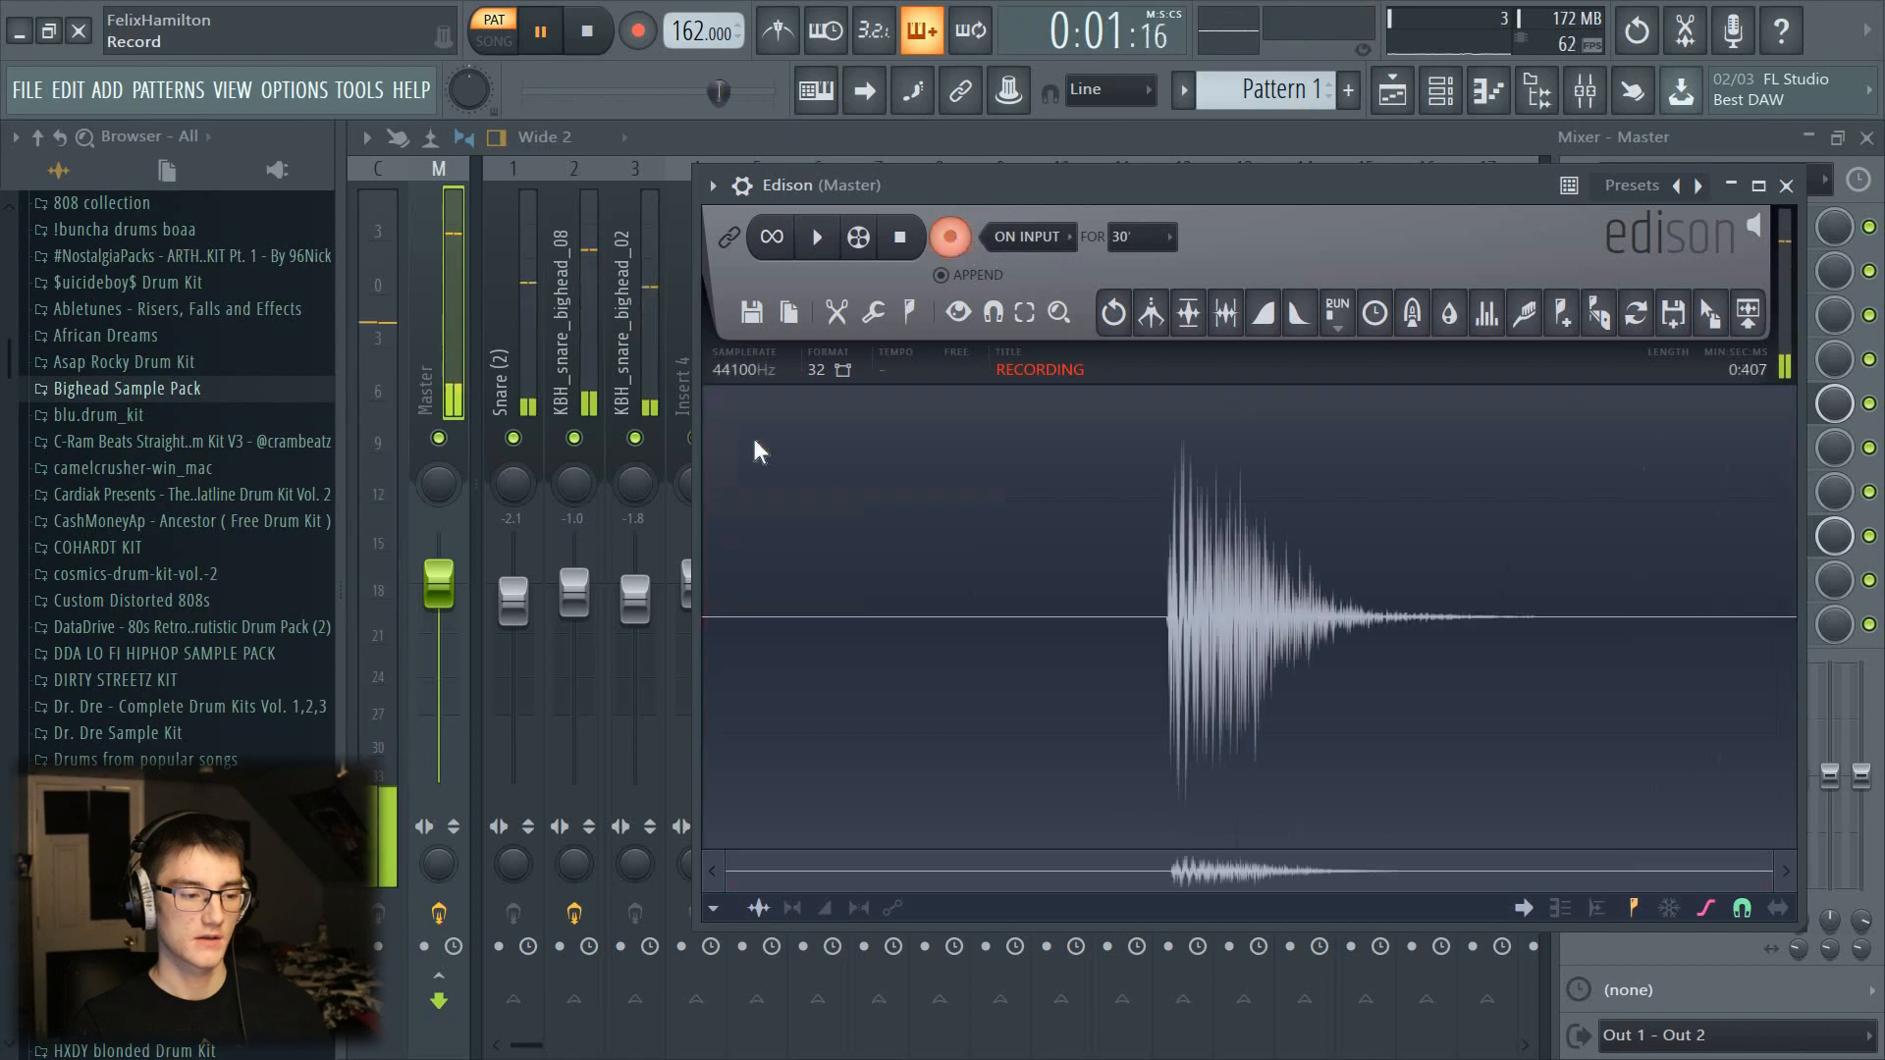
pyautogui.click(587, 31)
# Step: Select only the snare hit in the Edison recording, from its transient at 0:173 to the end of its tail at 0:320
pyautogui.scroll(2, 1031, 730)
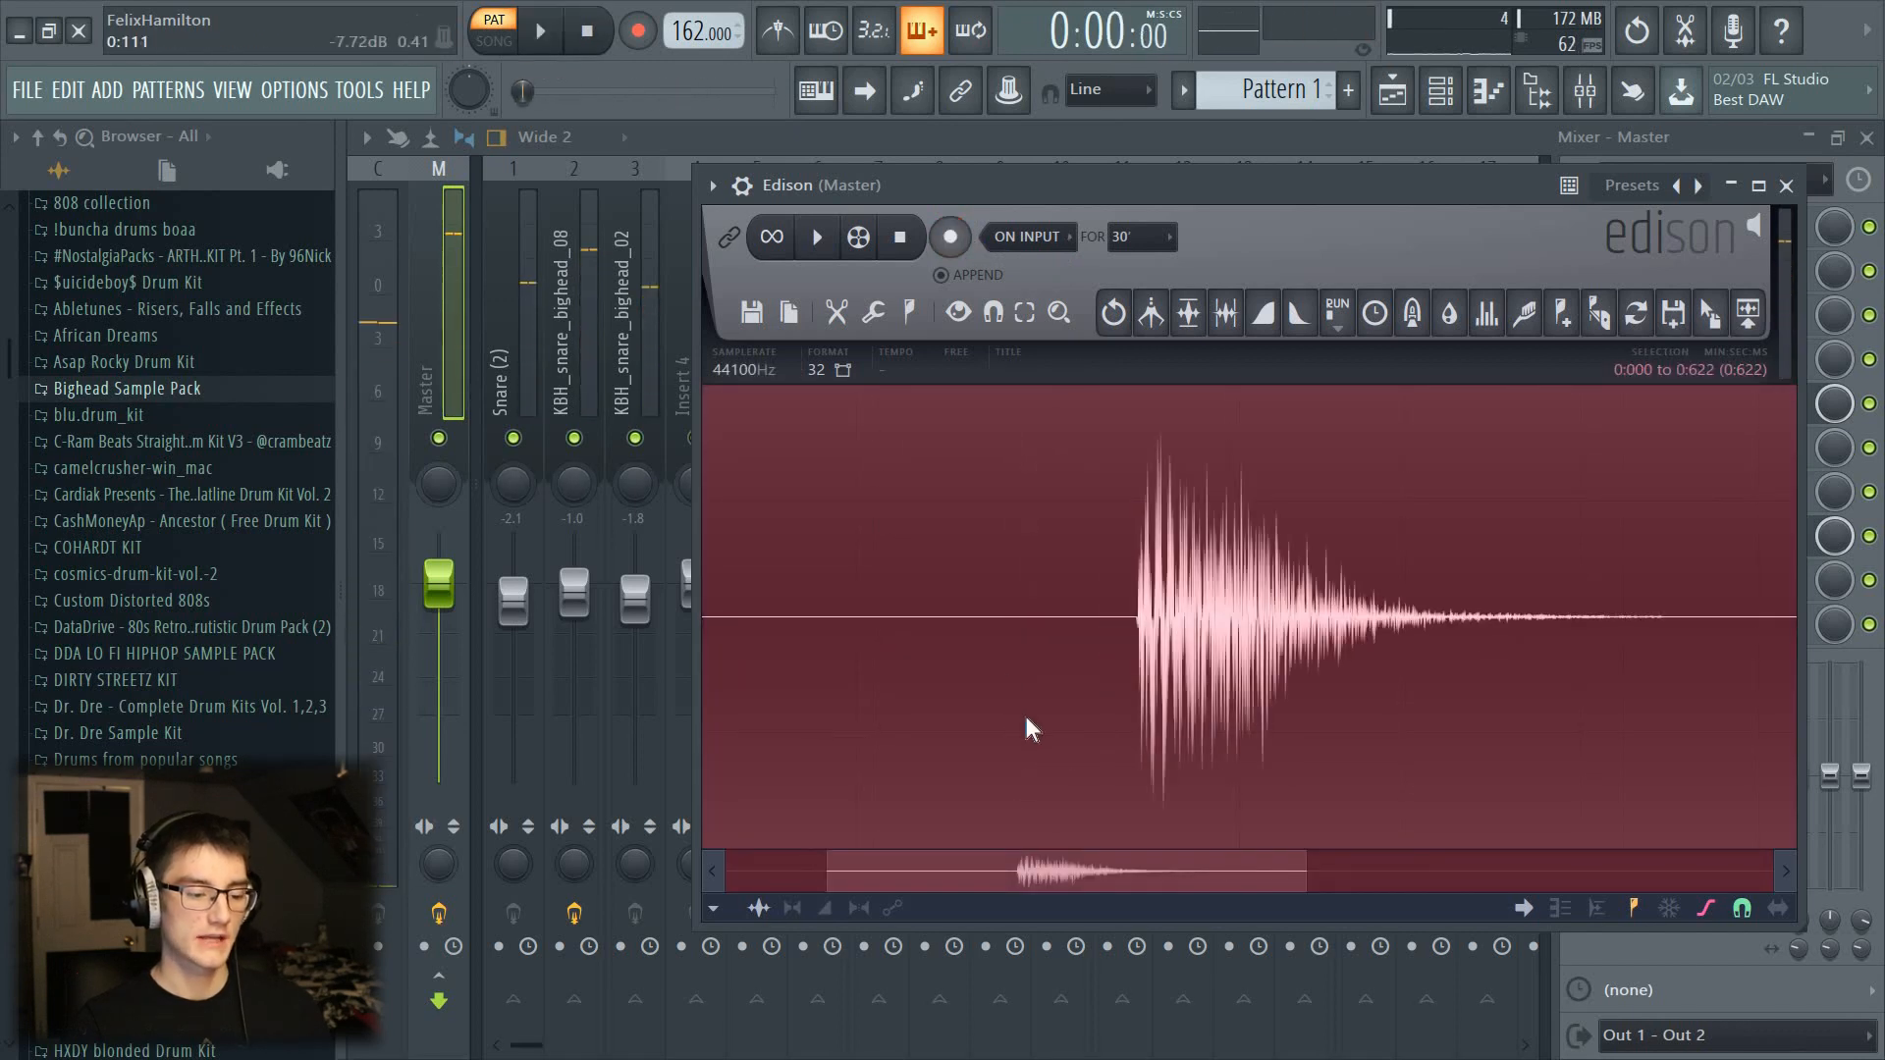
pyautogui.click(1037, 810)
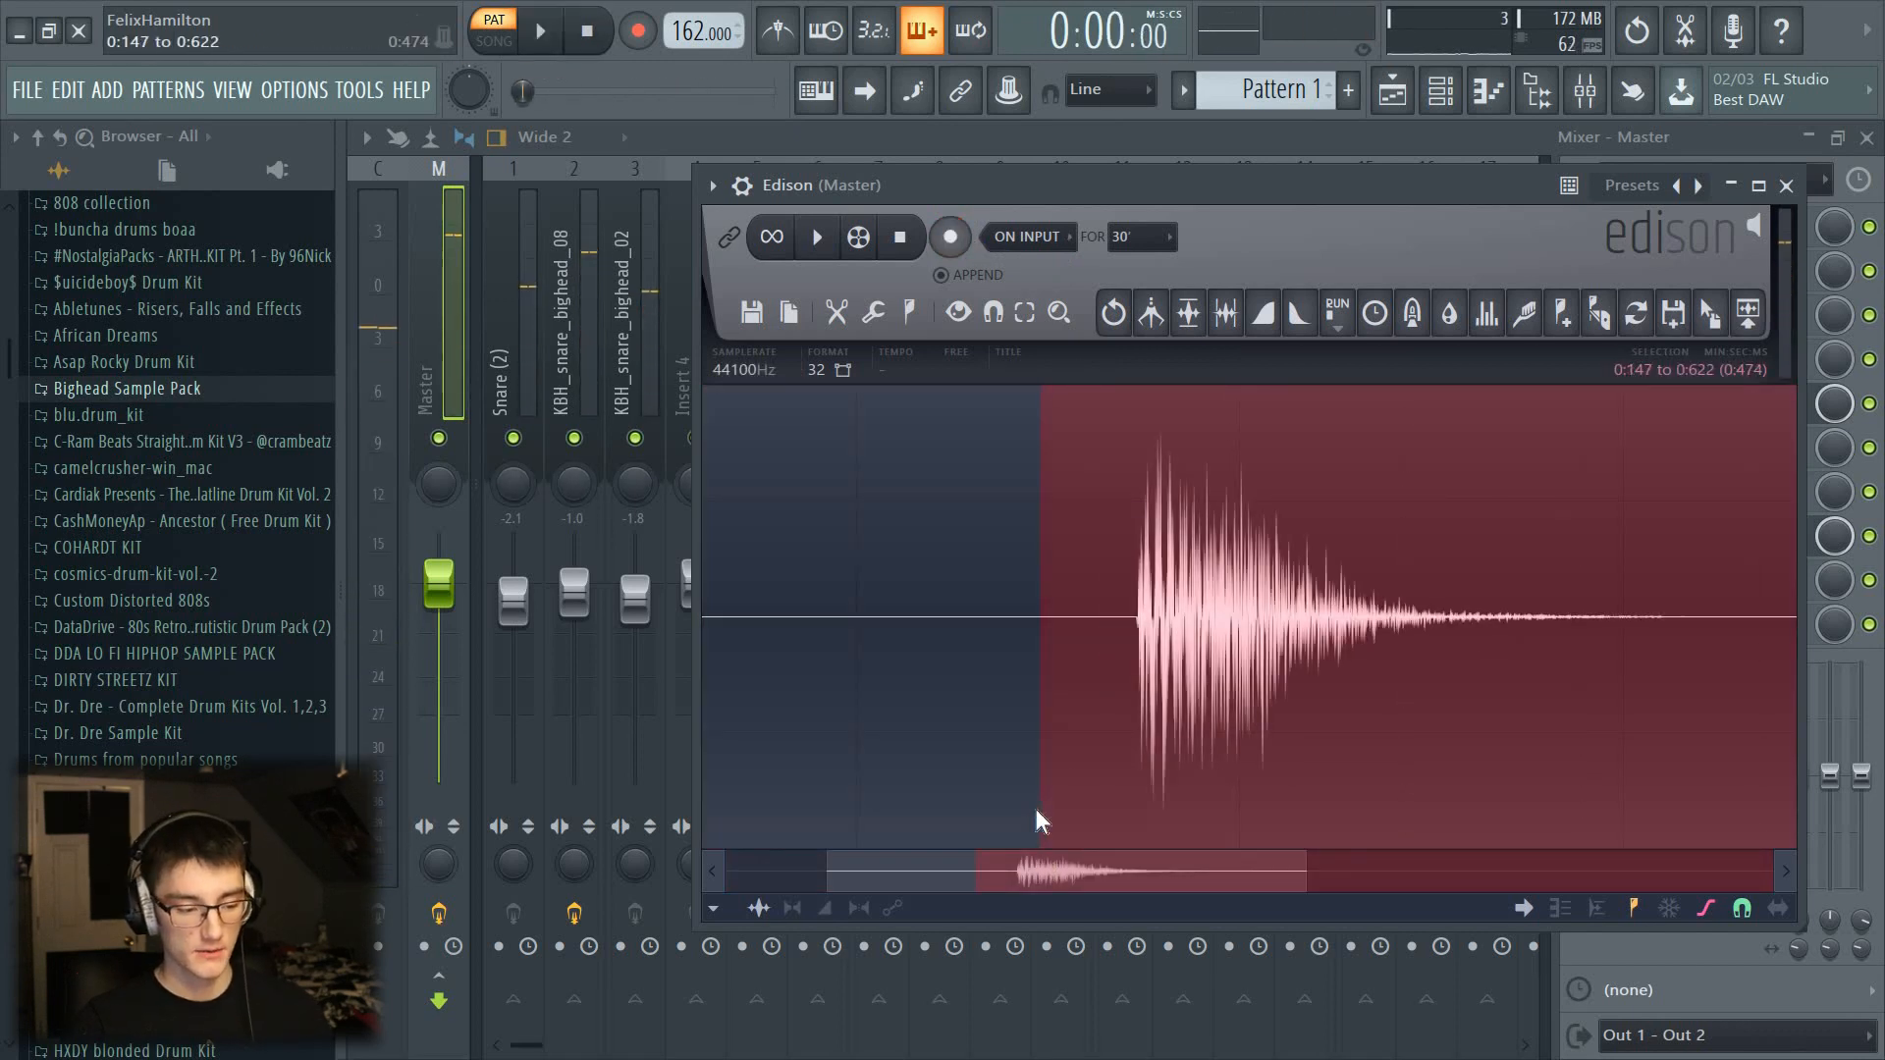
pyautogui.scroll(3, 1037, 811)
pyautogui.click(1290, 680)
pyautogui.scroll(-2, 1210, 781)
pyautogui.scroll(-4, 1413, 776)
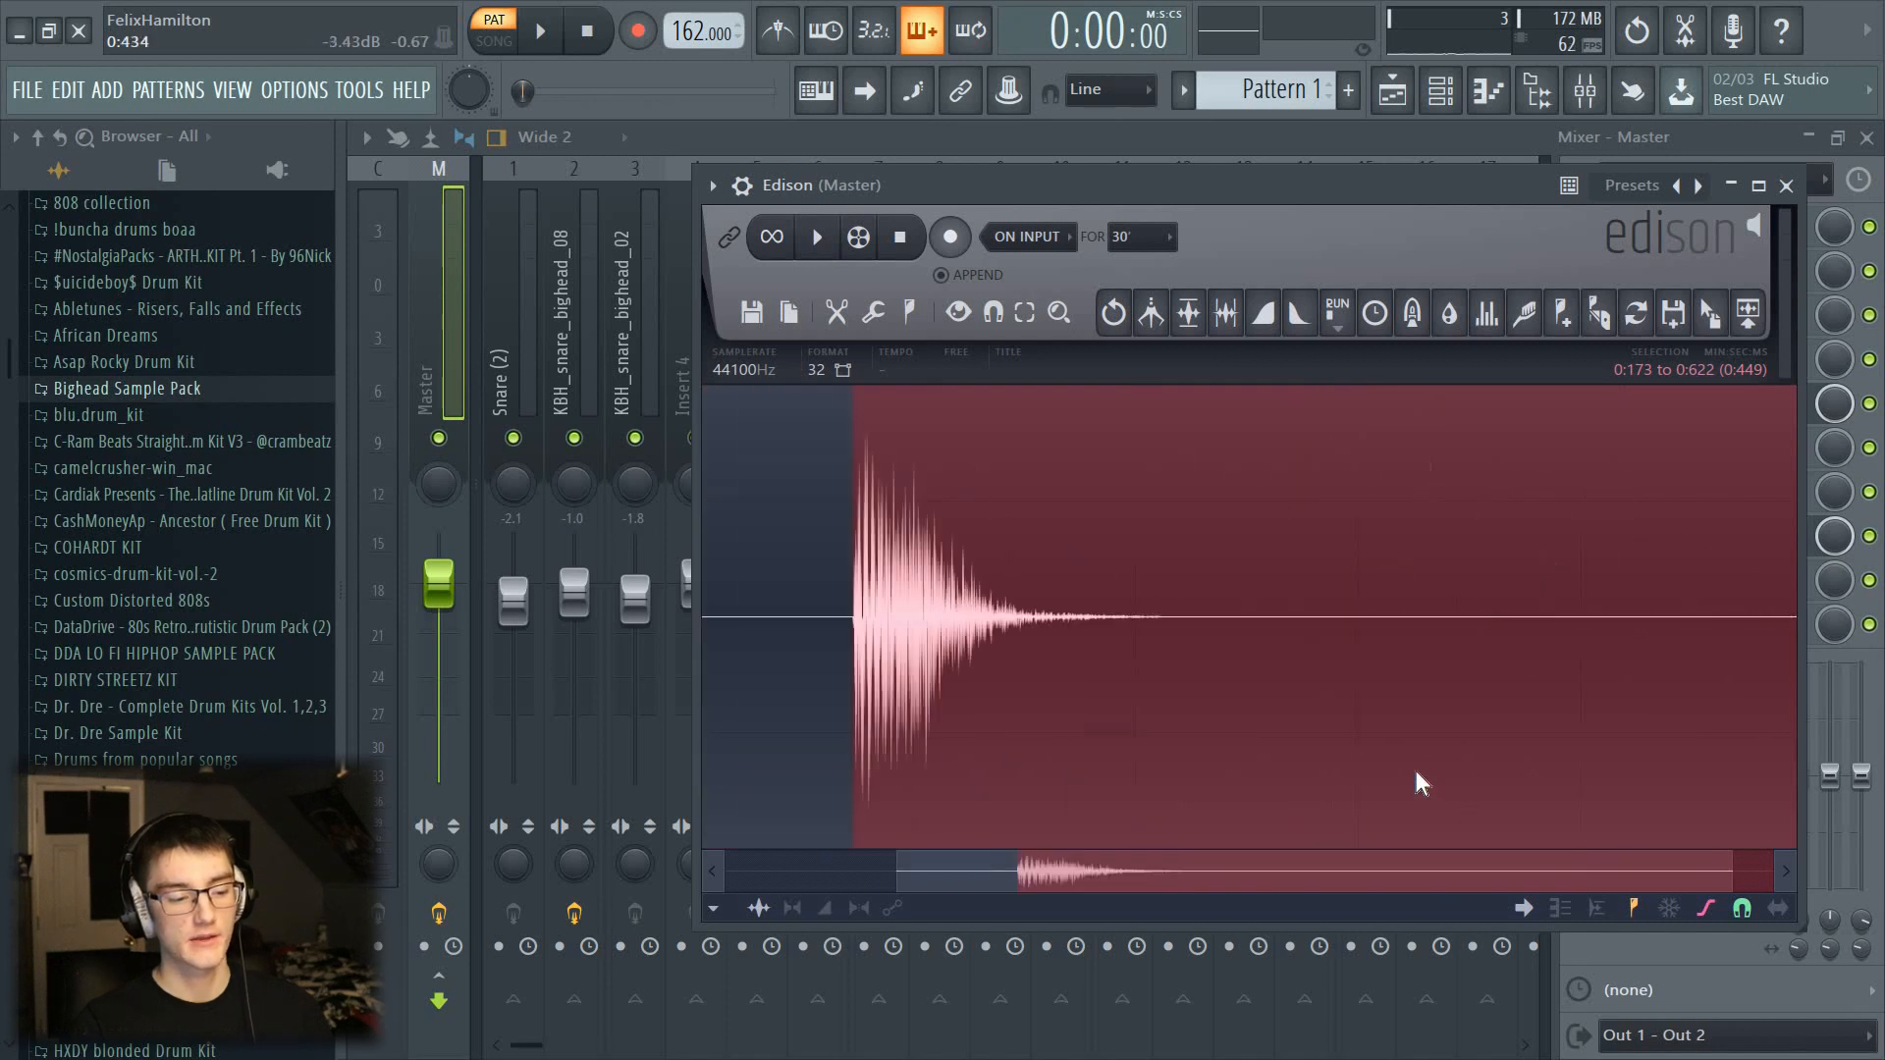
pyautogui.rightClick(1642, 625)
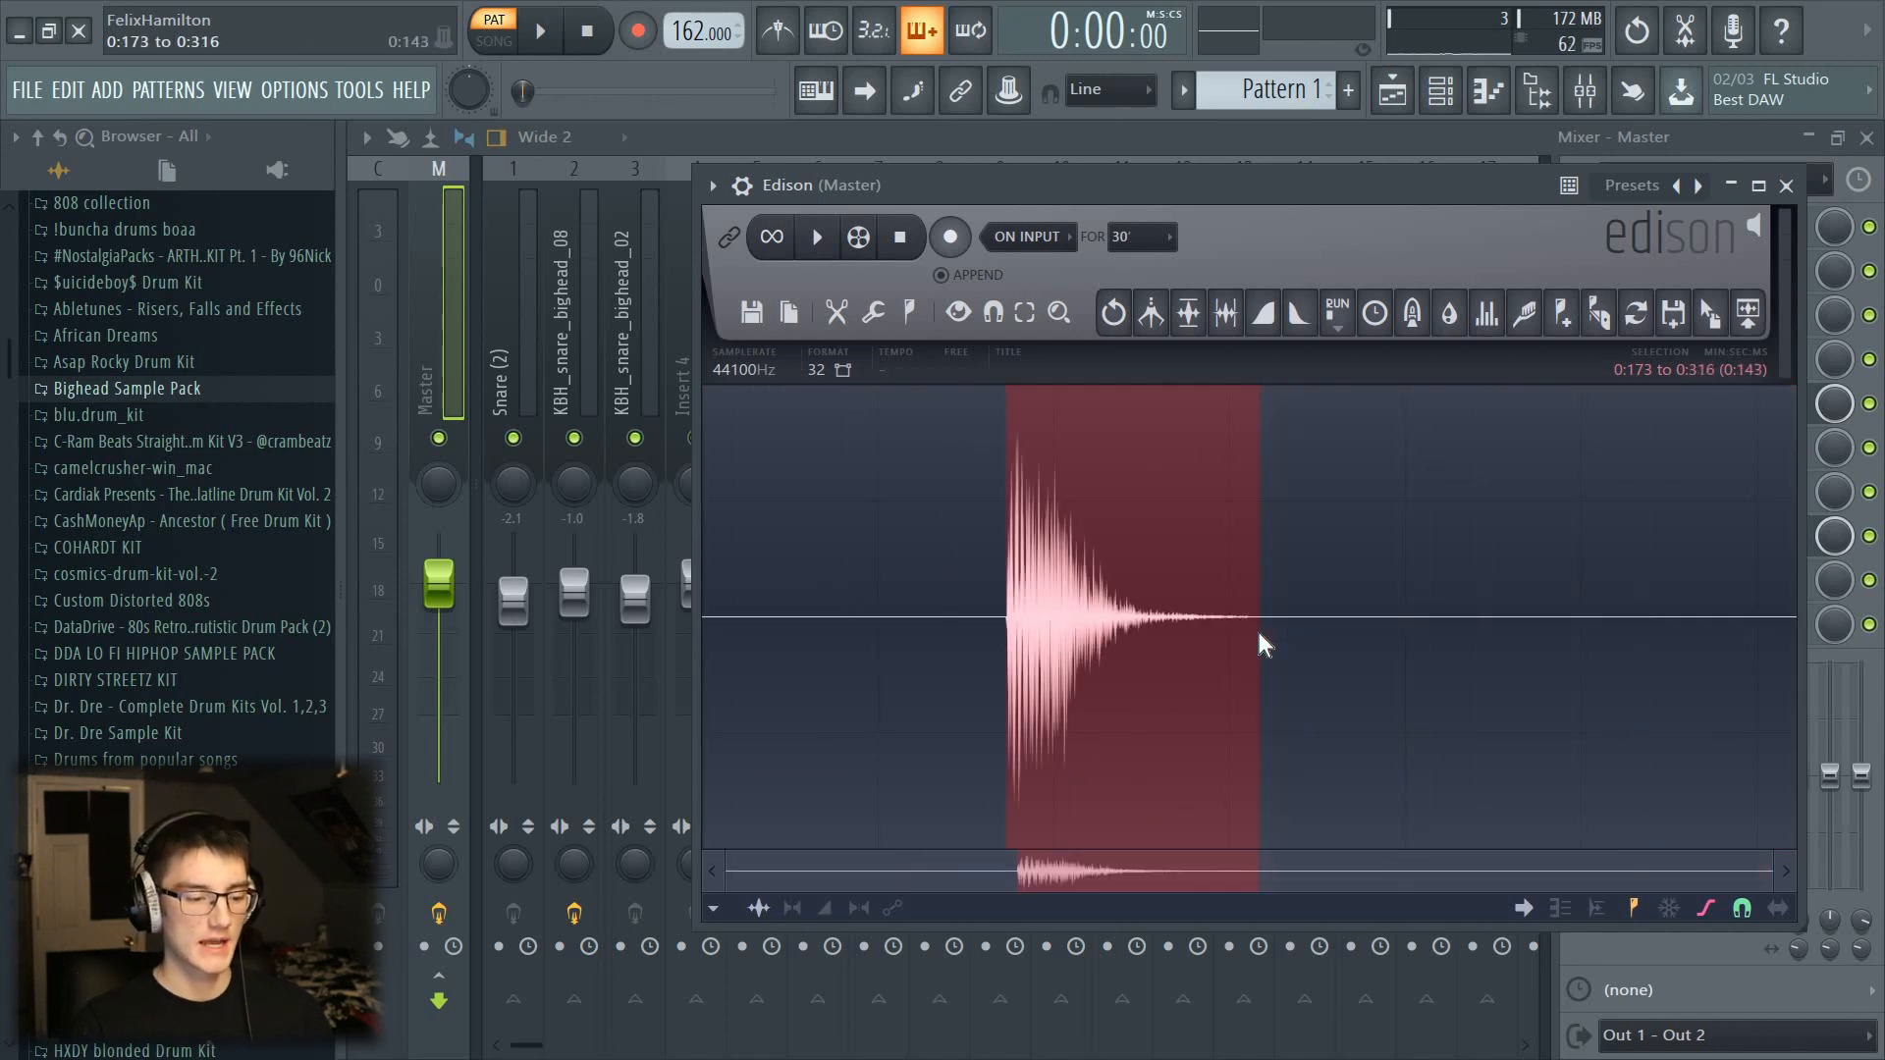
pyautogui.scroll(1, 1165, 665)
pyautogui.scroll(2, 1557, 623)
pyautogui.scroll(-2, 1536, 652)
pyautogui.scroll(-1, 1702, 690)
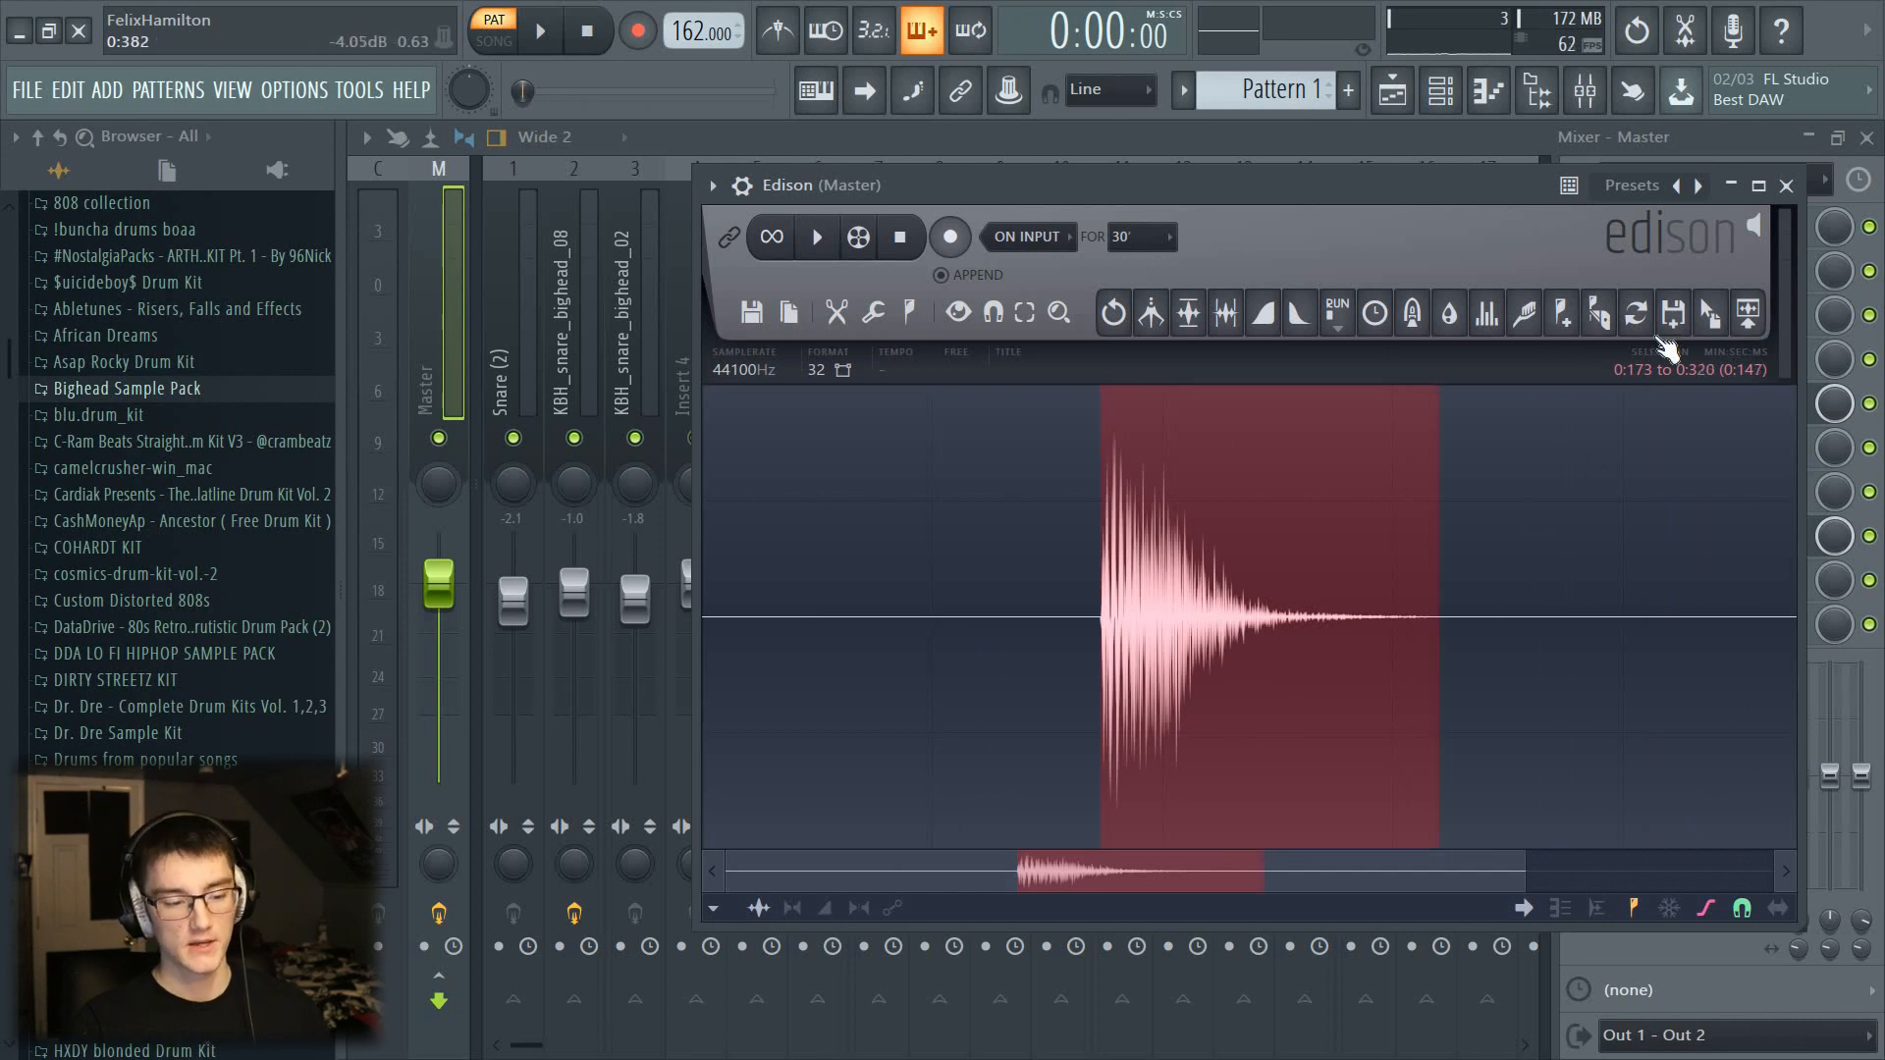
# Step: Place the selected Edison audio in the channel rack as a new channel and delete the three original snare layer channels
pyautogui.moveTo(1709, 312); pyautogui.dragTo(798, 558)
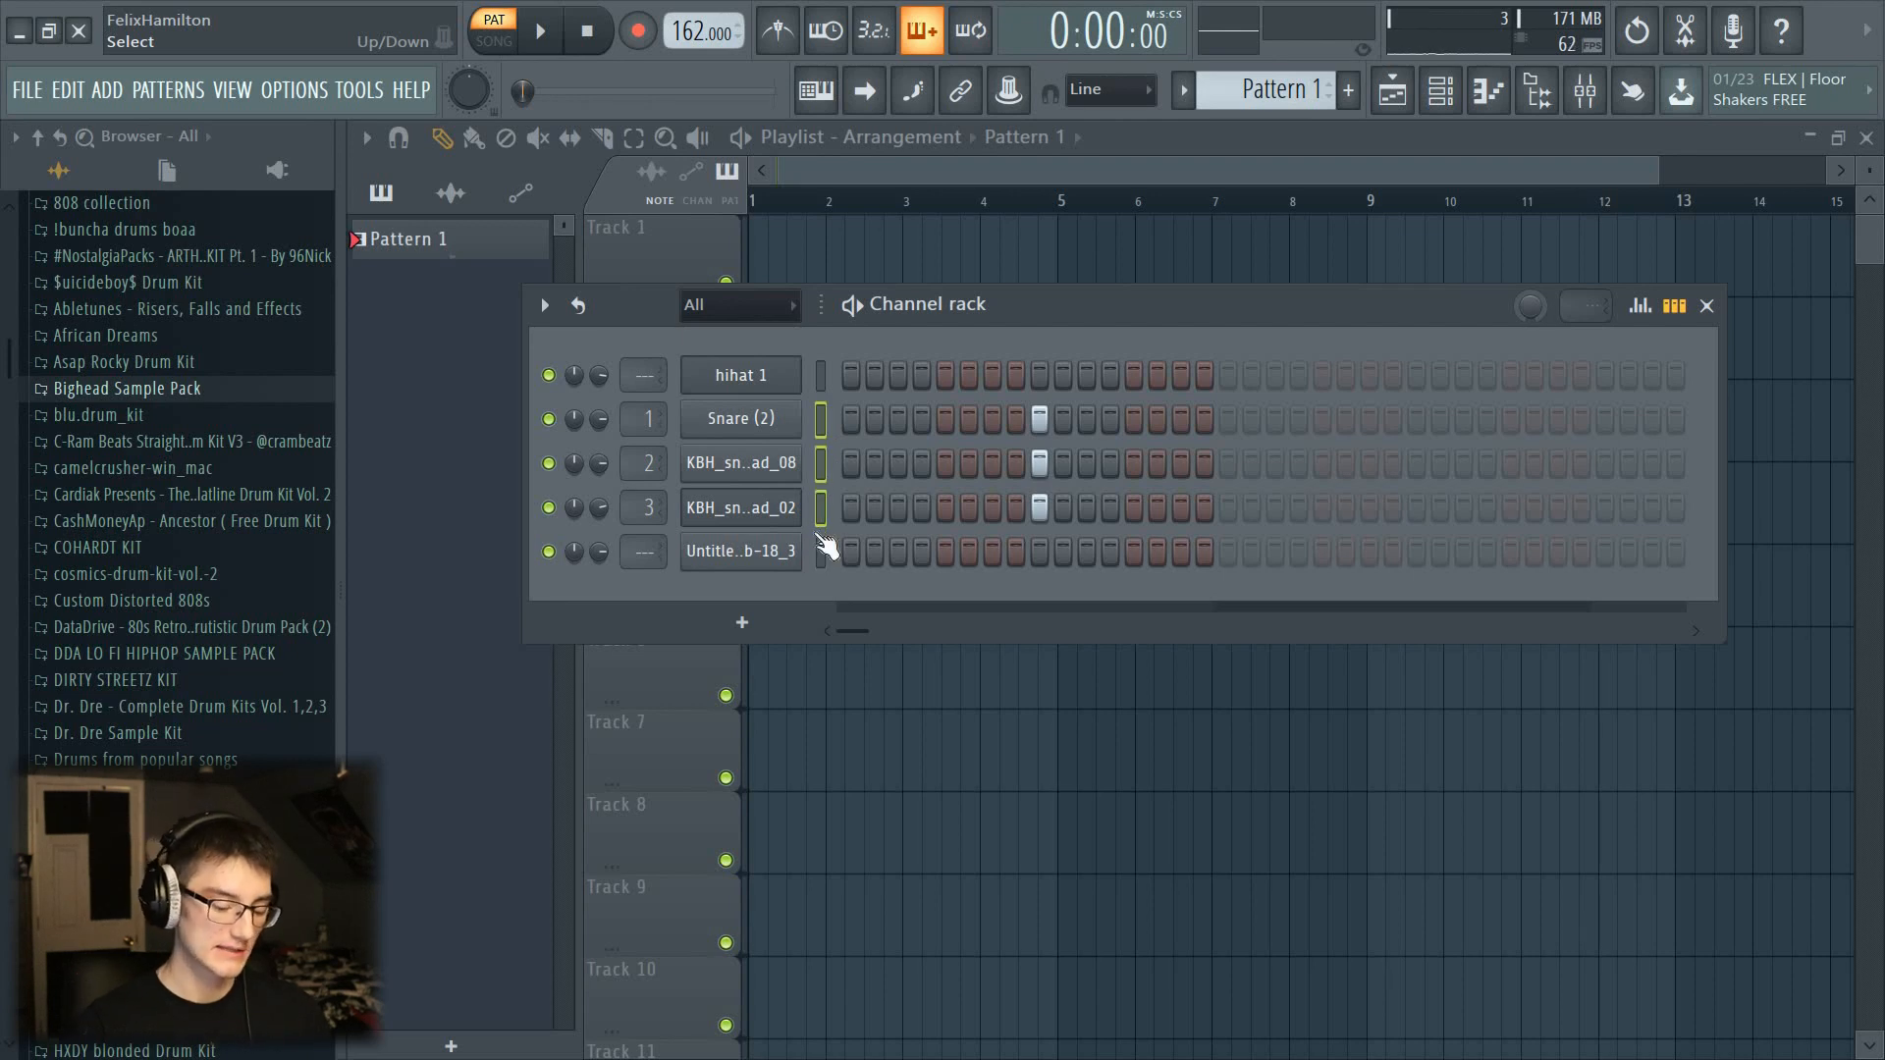
pyautogui.hotkey('alt', 'Delete')
pyautogui.press('Return')
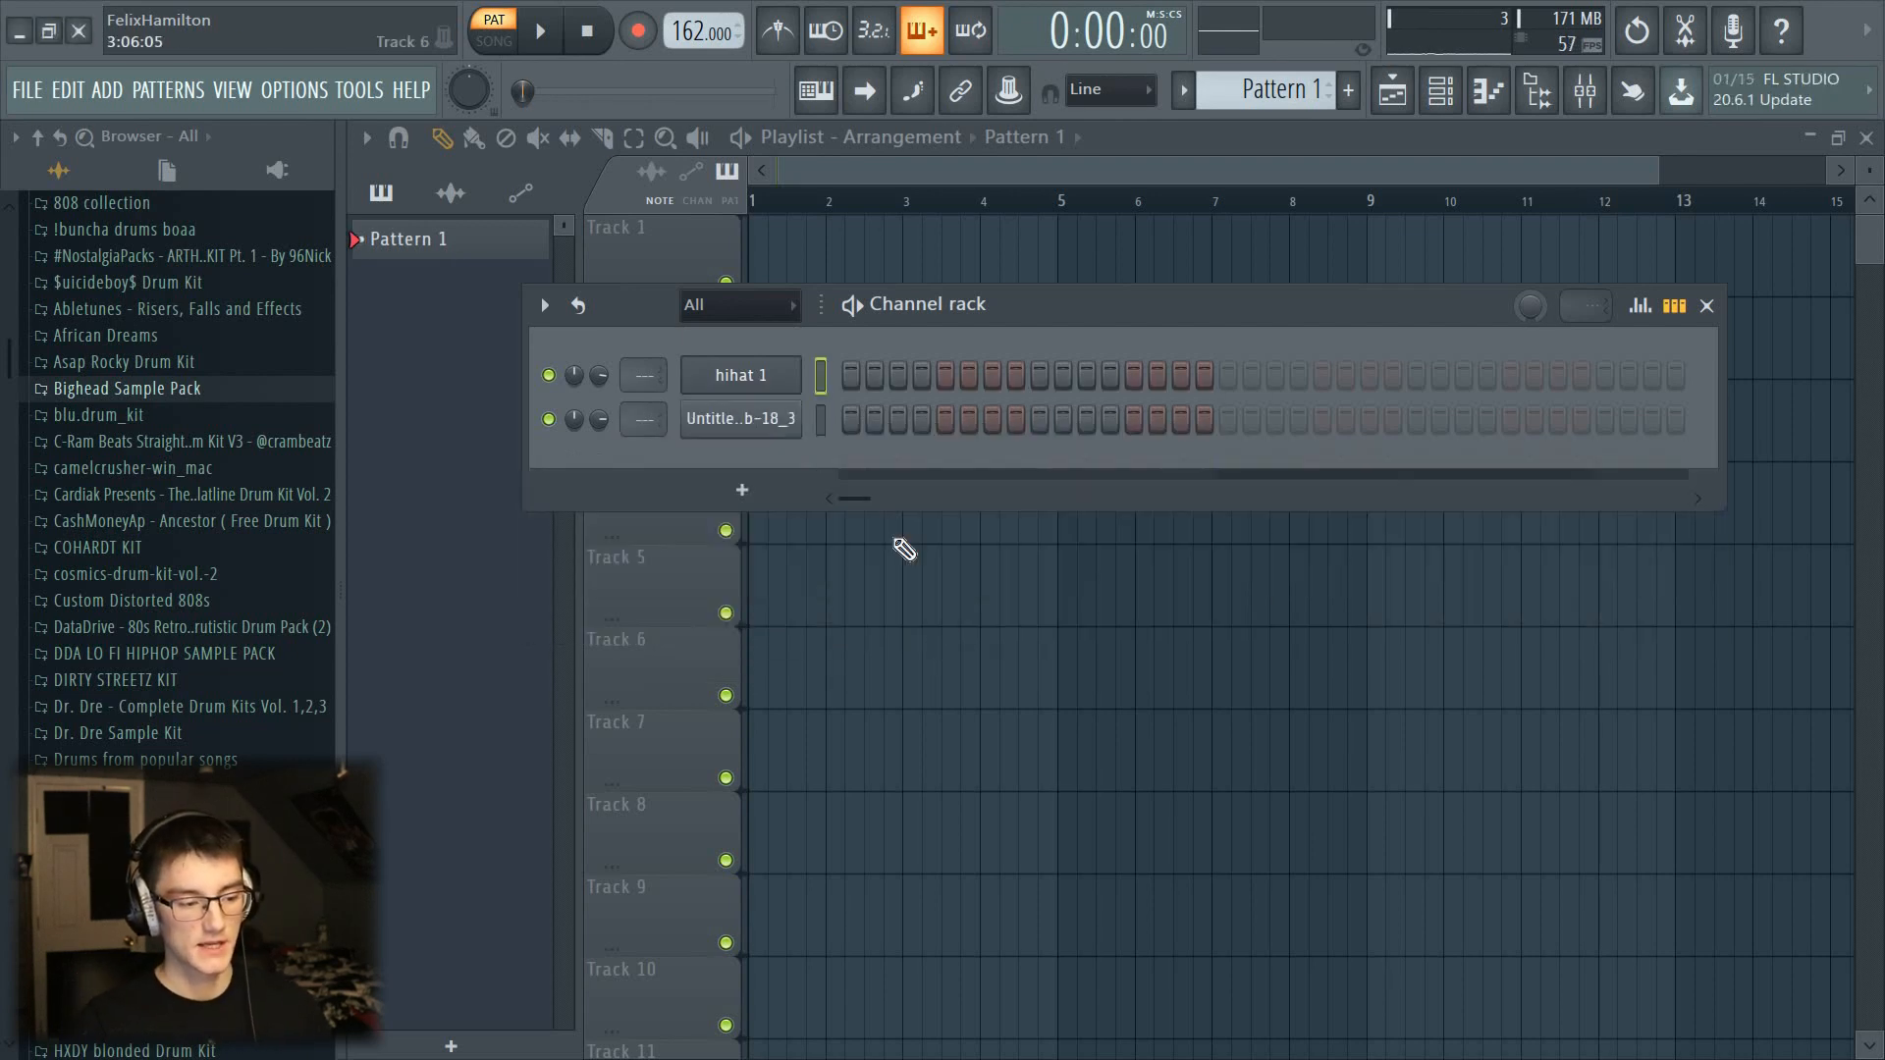
# Step: Open the recorded snare's channel sampler and rename the channel "snrare"
pyautogui.click(775, 418)
pyautogui.rightClick(798, 413)
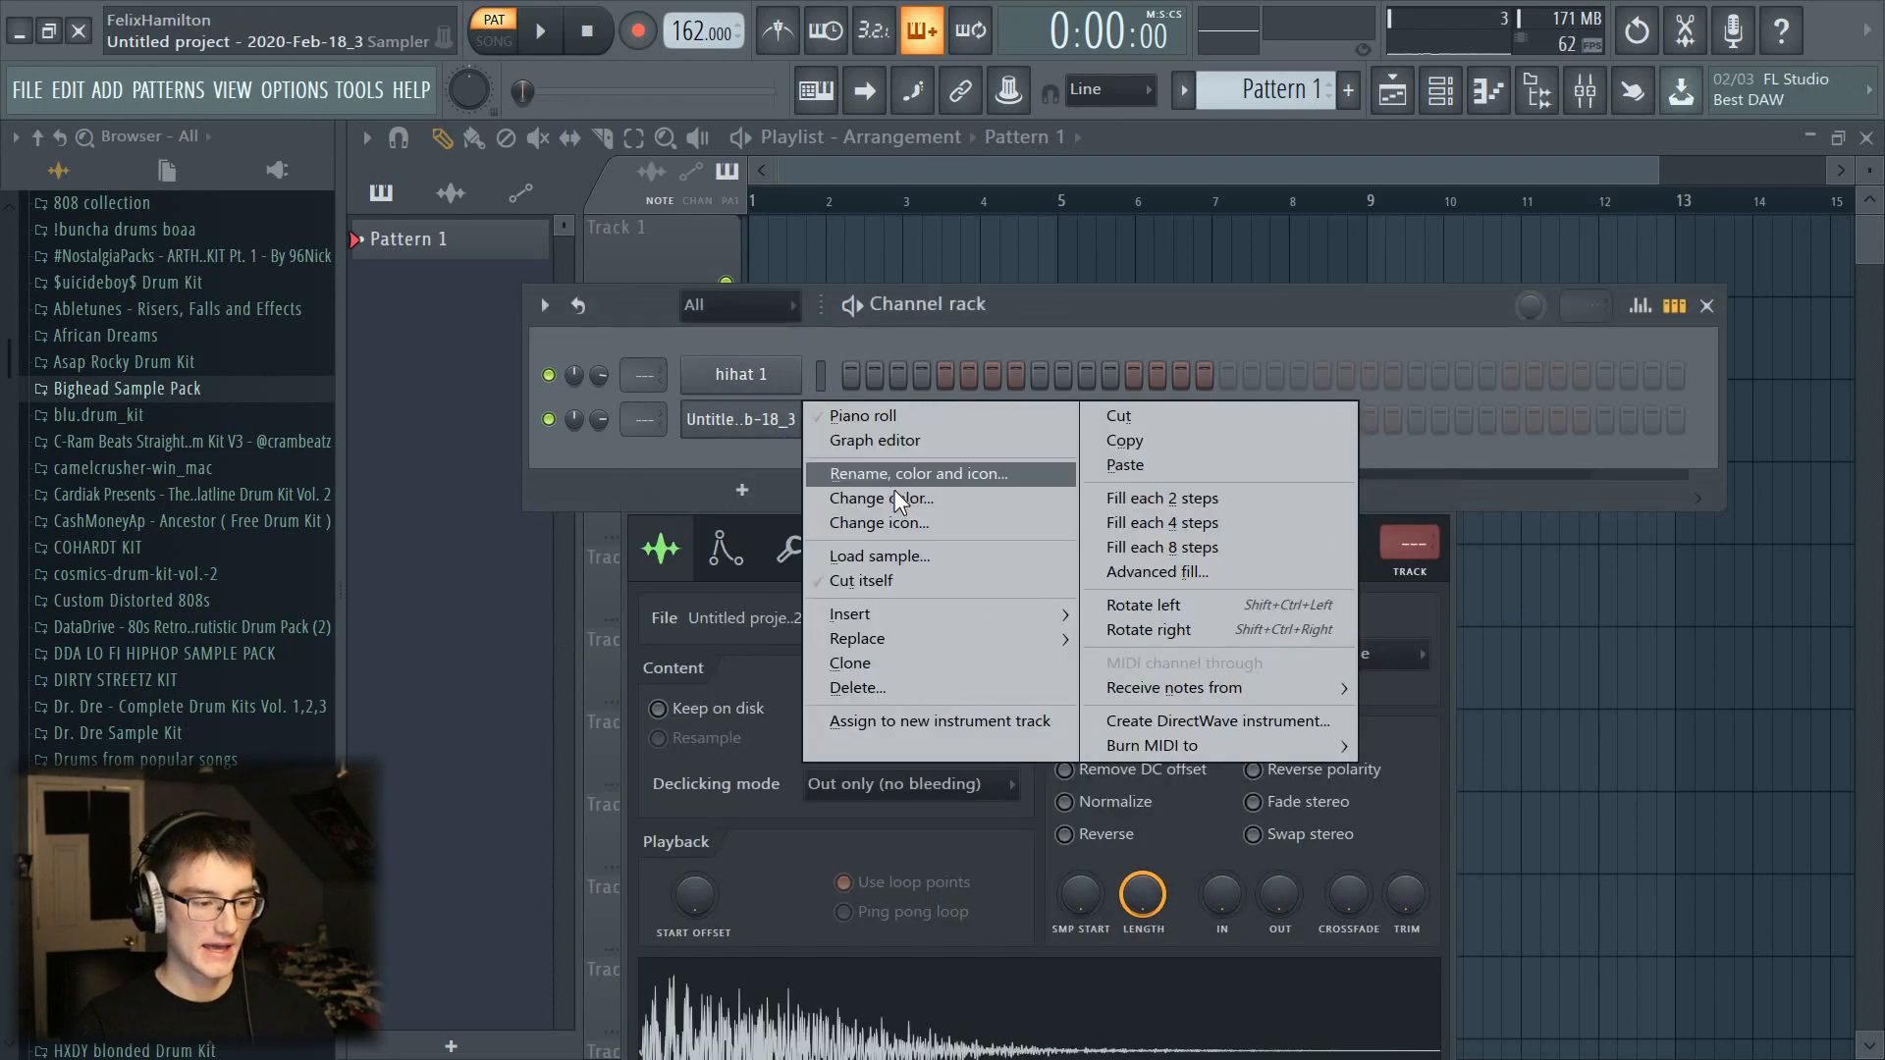
pyautogui.click(889, 474)
pyautogui.write('sna')
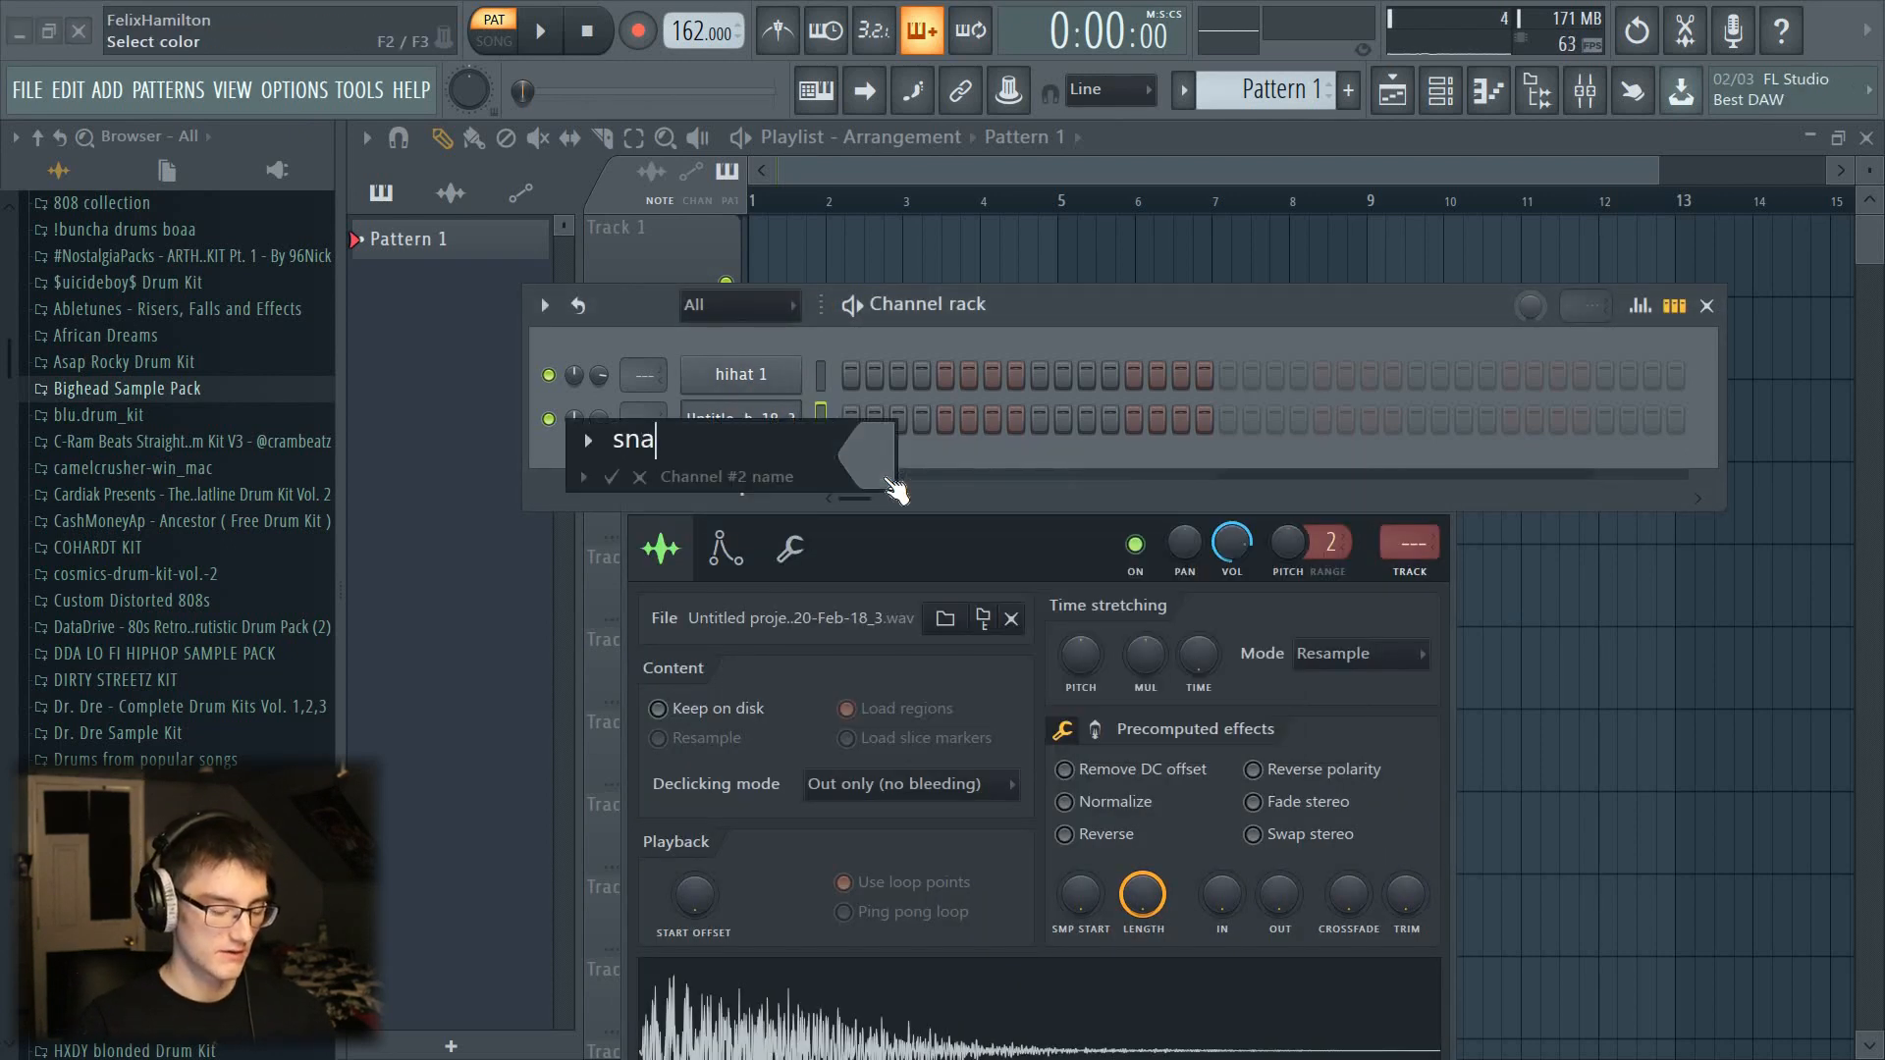
pyautogui.write('are')
pyautogui.press('Return')
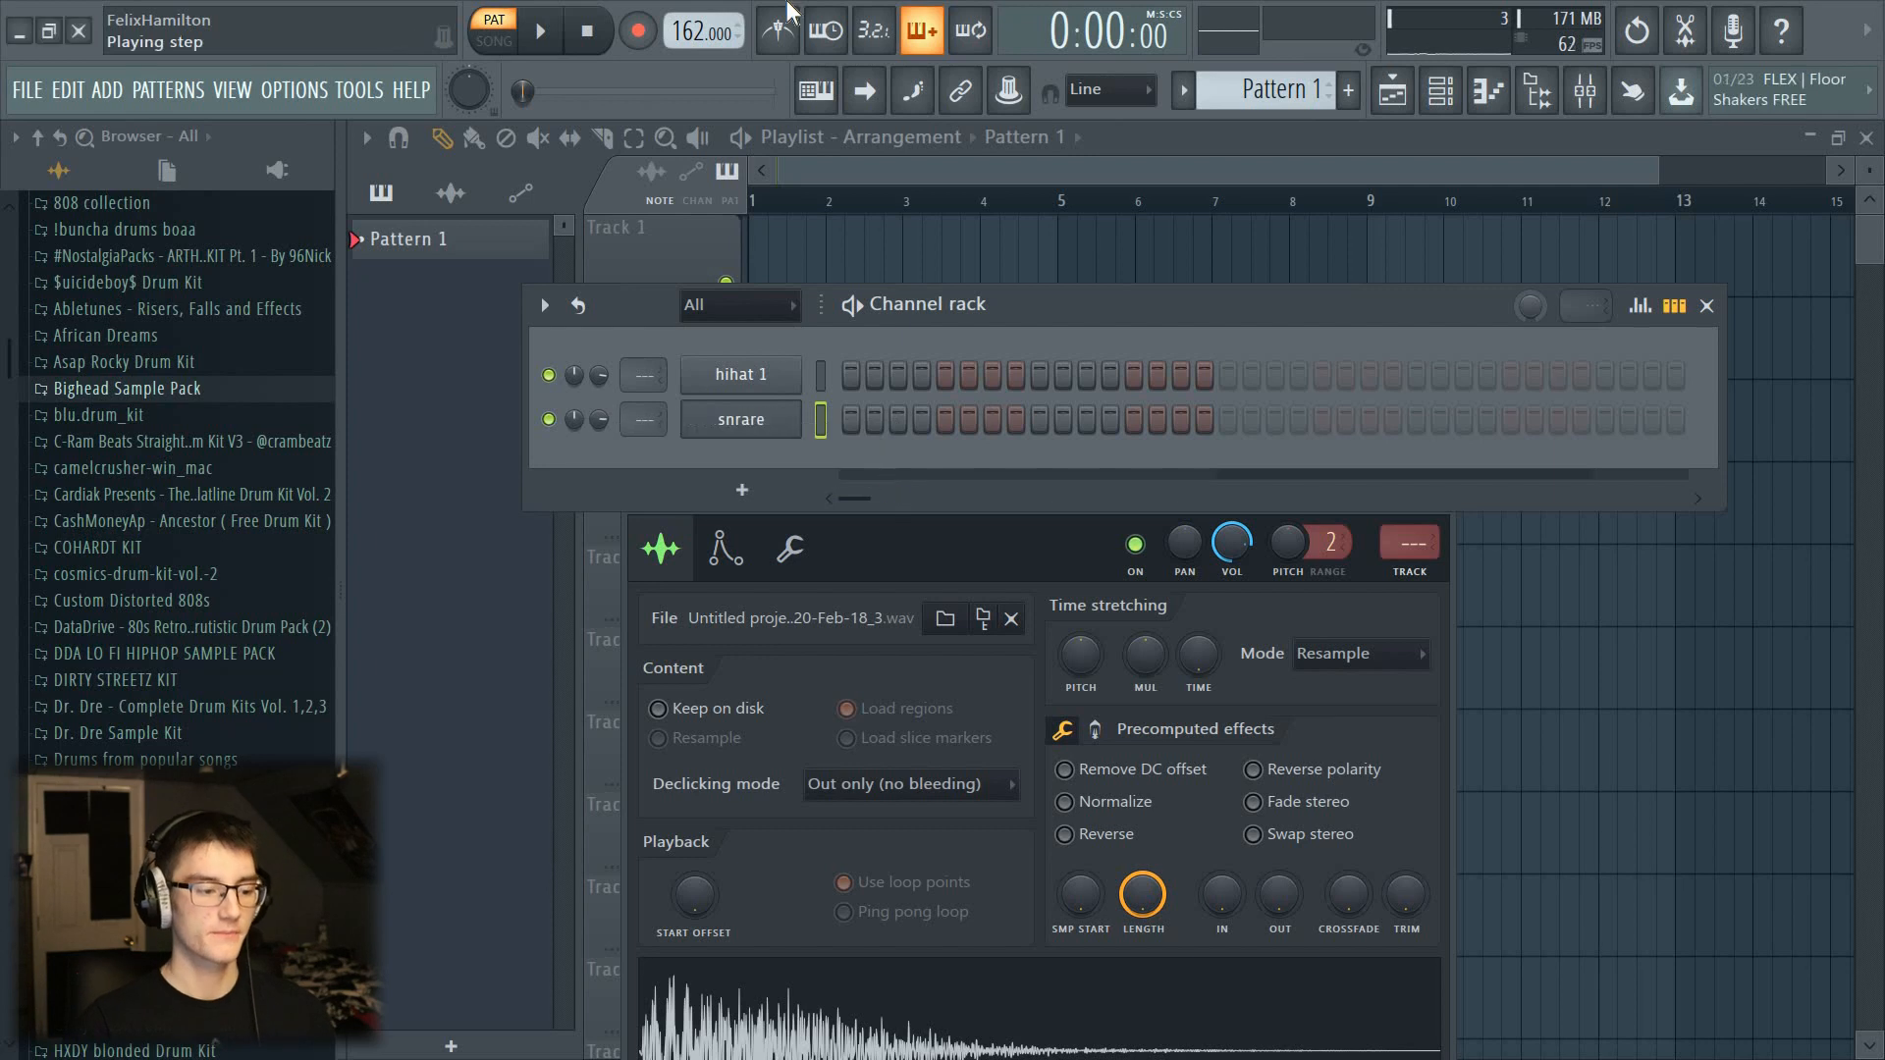
# Step: Move the snrare sampler window fully into view and set the sample's trim to maximum
pyautogui.moveTo(1062, 538); pyautogui.dragTo(1118, 278)
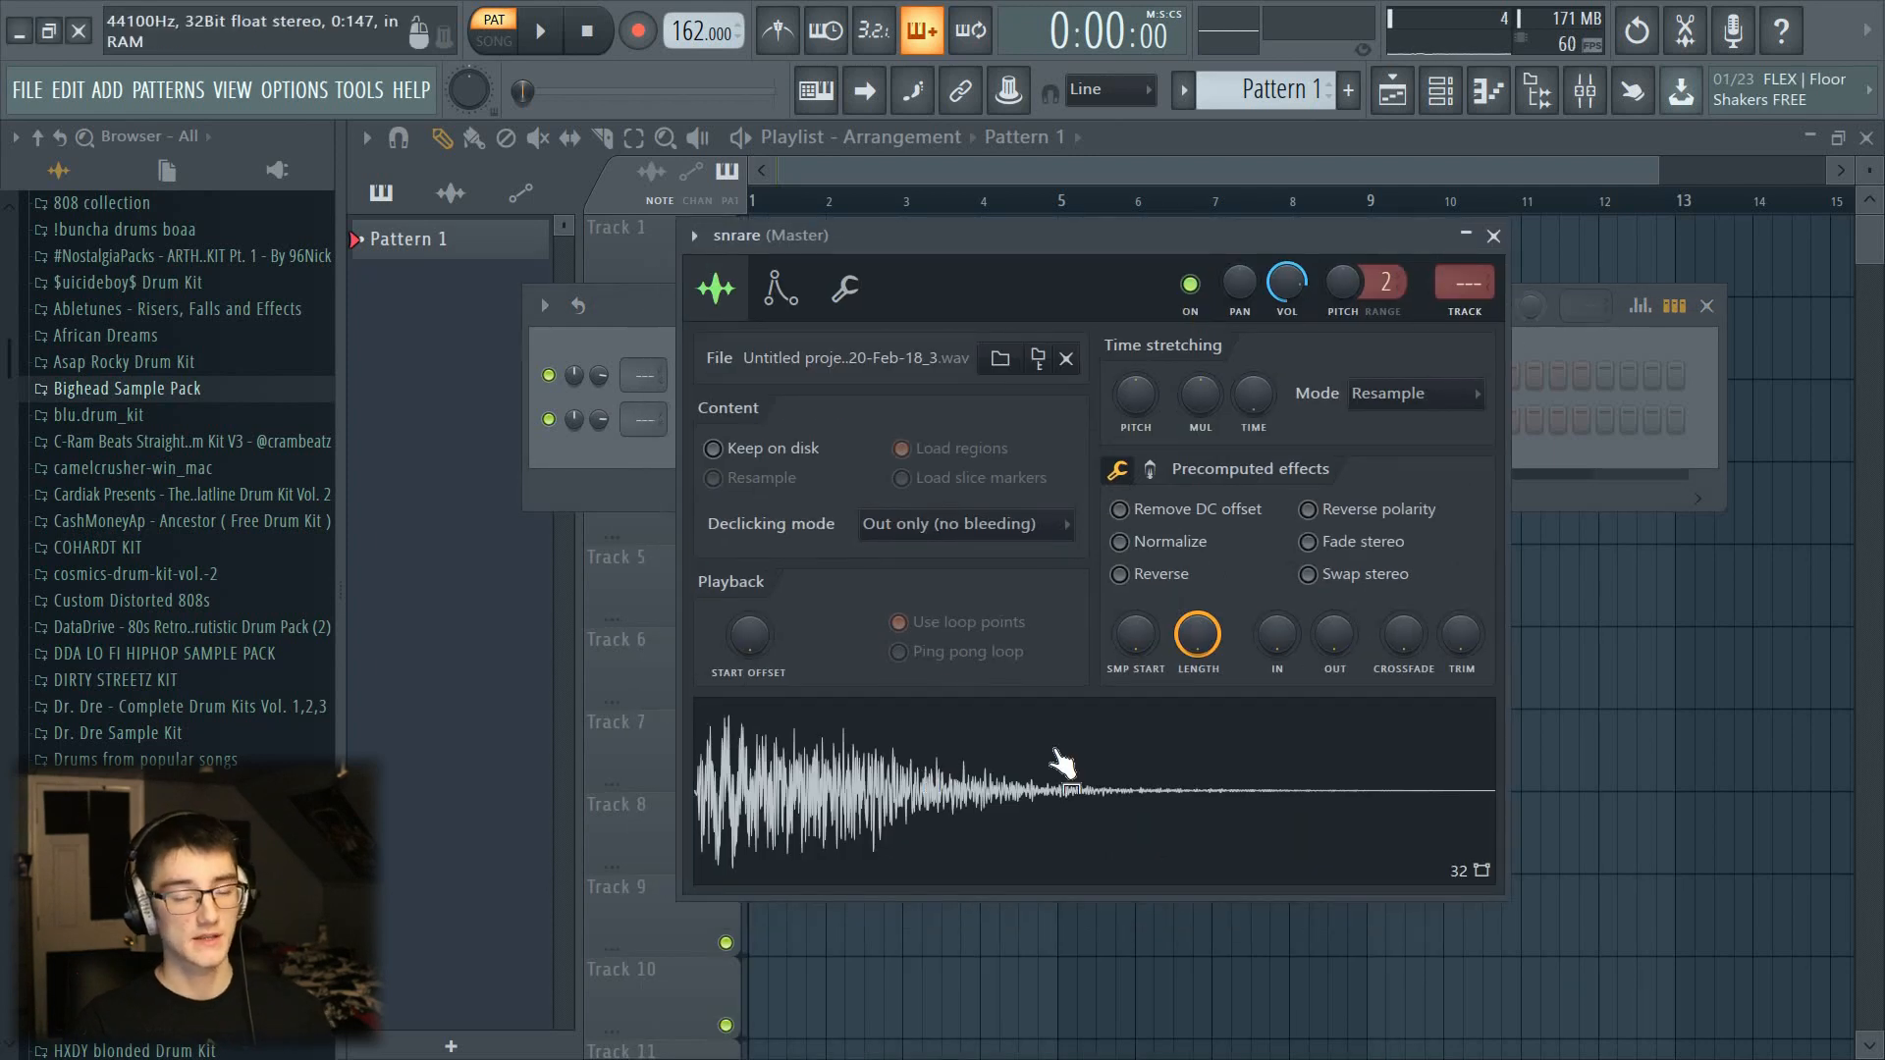
pyautogui.moveTo(1460, 636)
pyautogui.mouseDown()
pyautogui.moveTo(1460, 609)
pyautogui.moveTo(1469, 672)
pyautogui.mouseUp()
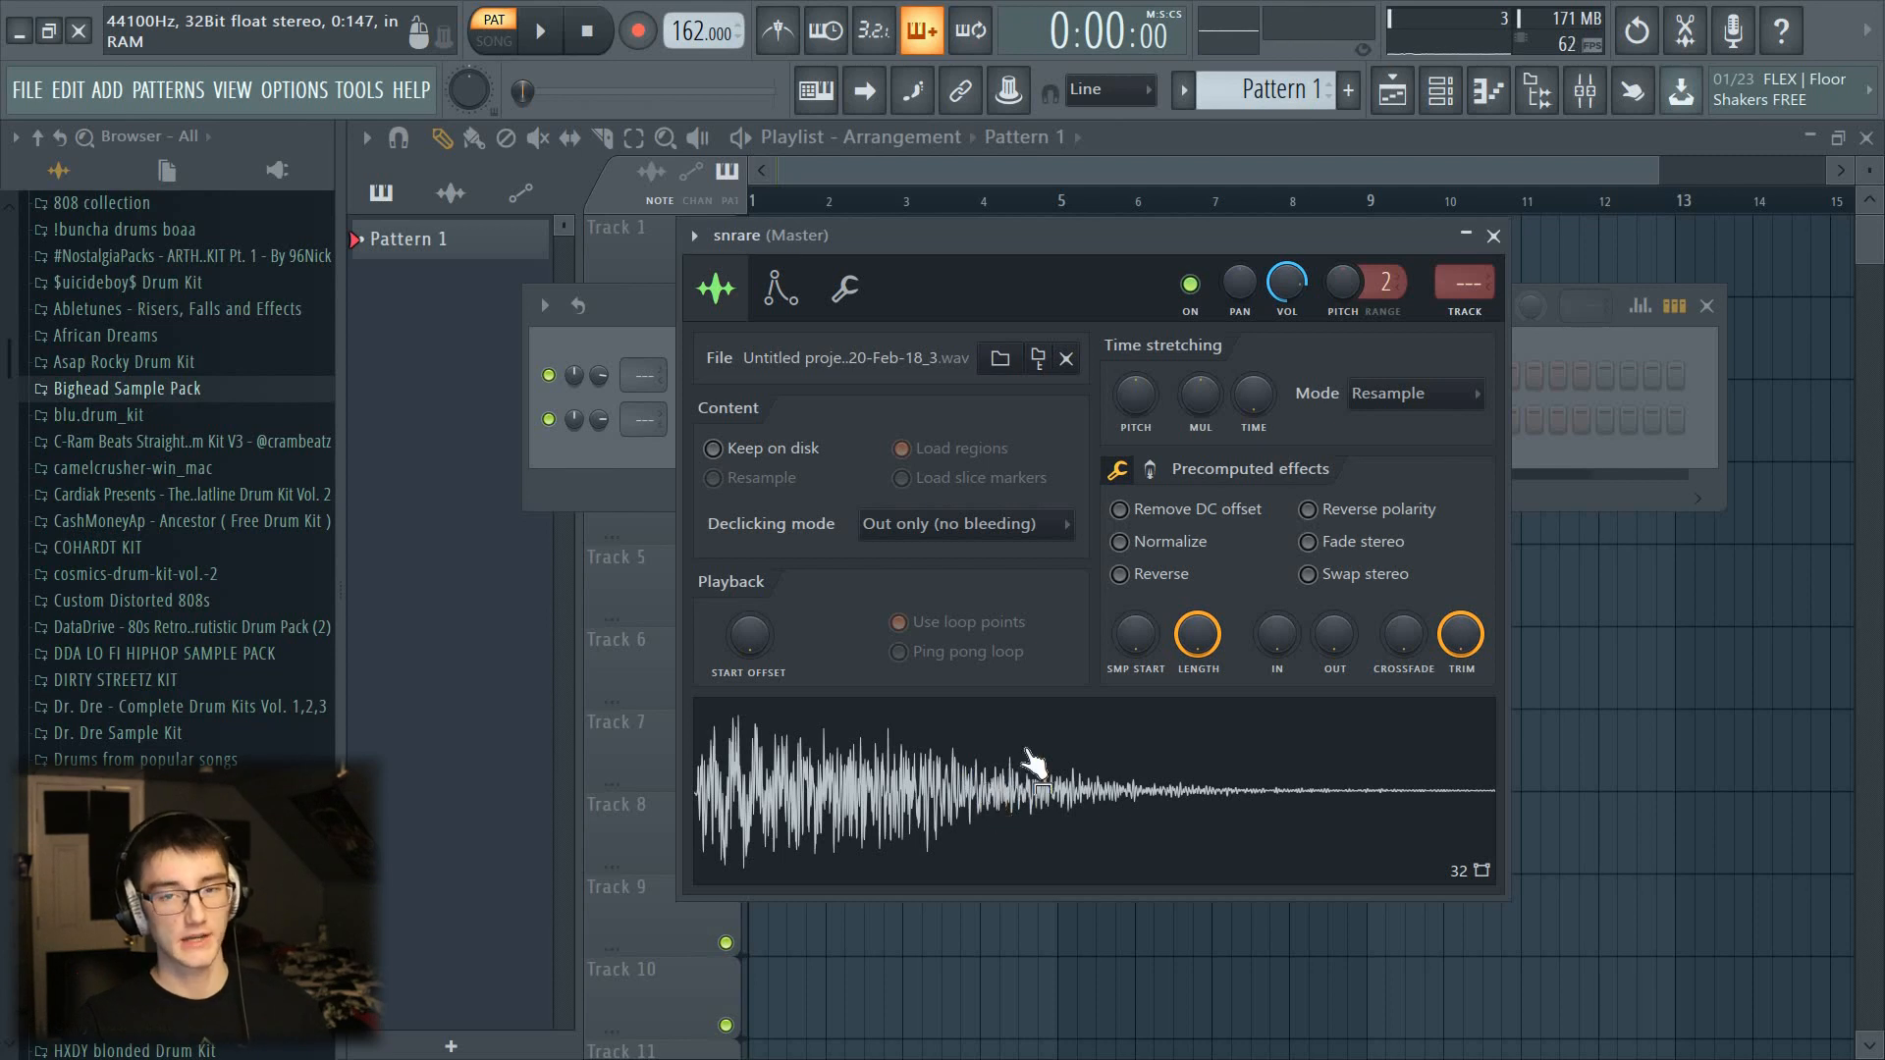
# Step: Raise the snrare sample's precomputed boost slightly with clipping enabled, auditioning the sound after each adjustment
pyautogui.click(1149, 473)
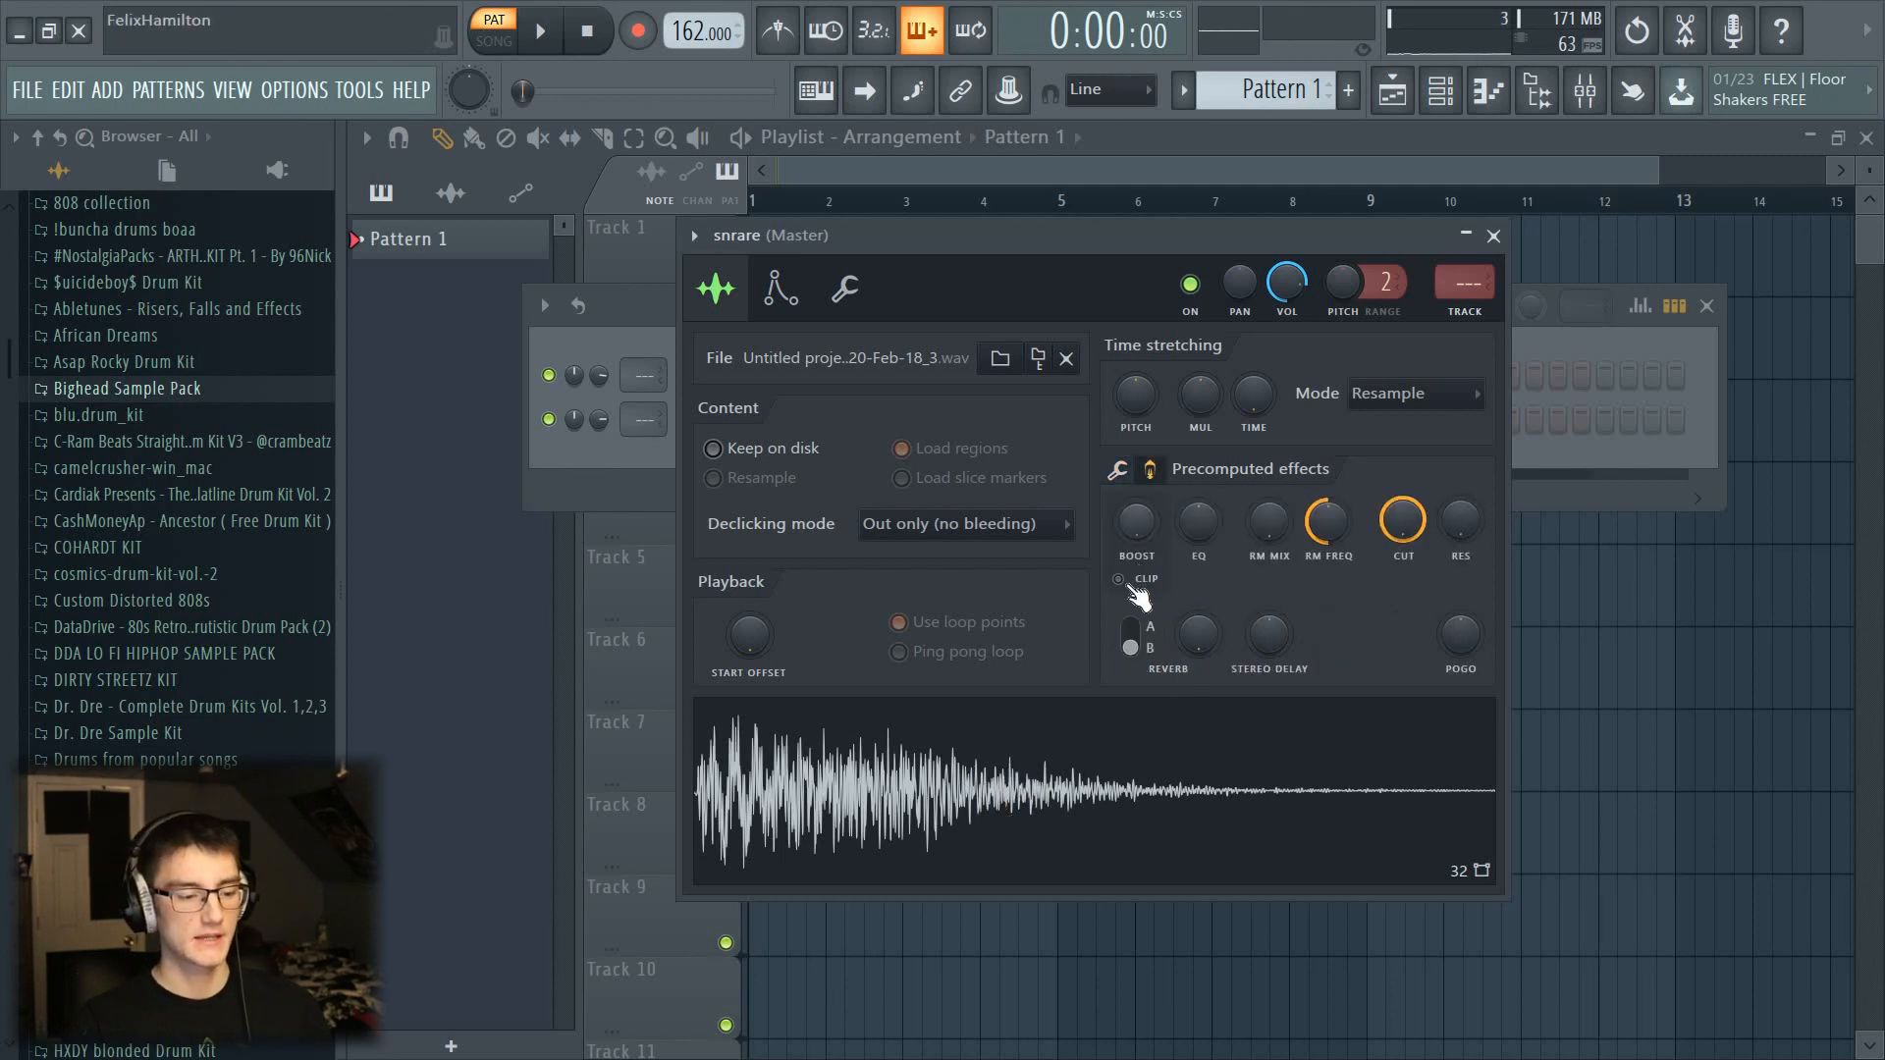
pyautogui.moveTo(1136, 522); pyautogui.dragTo(1136, 514)
pyautogui.click(891, 799)
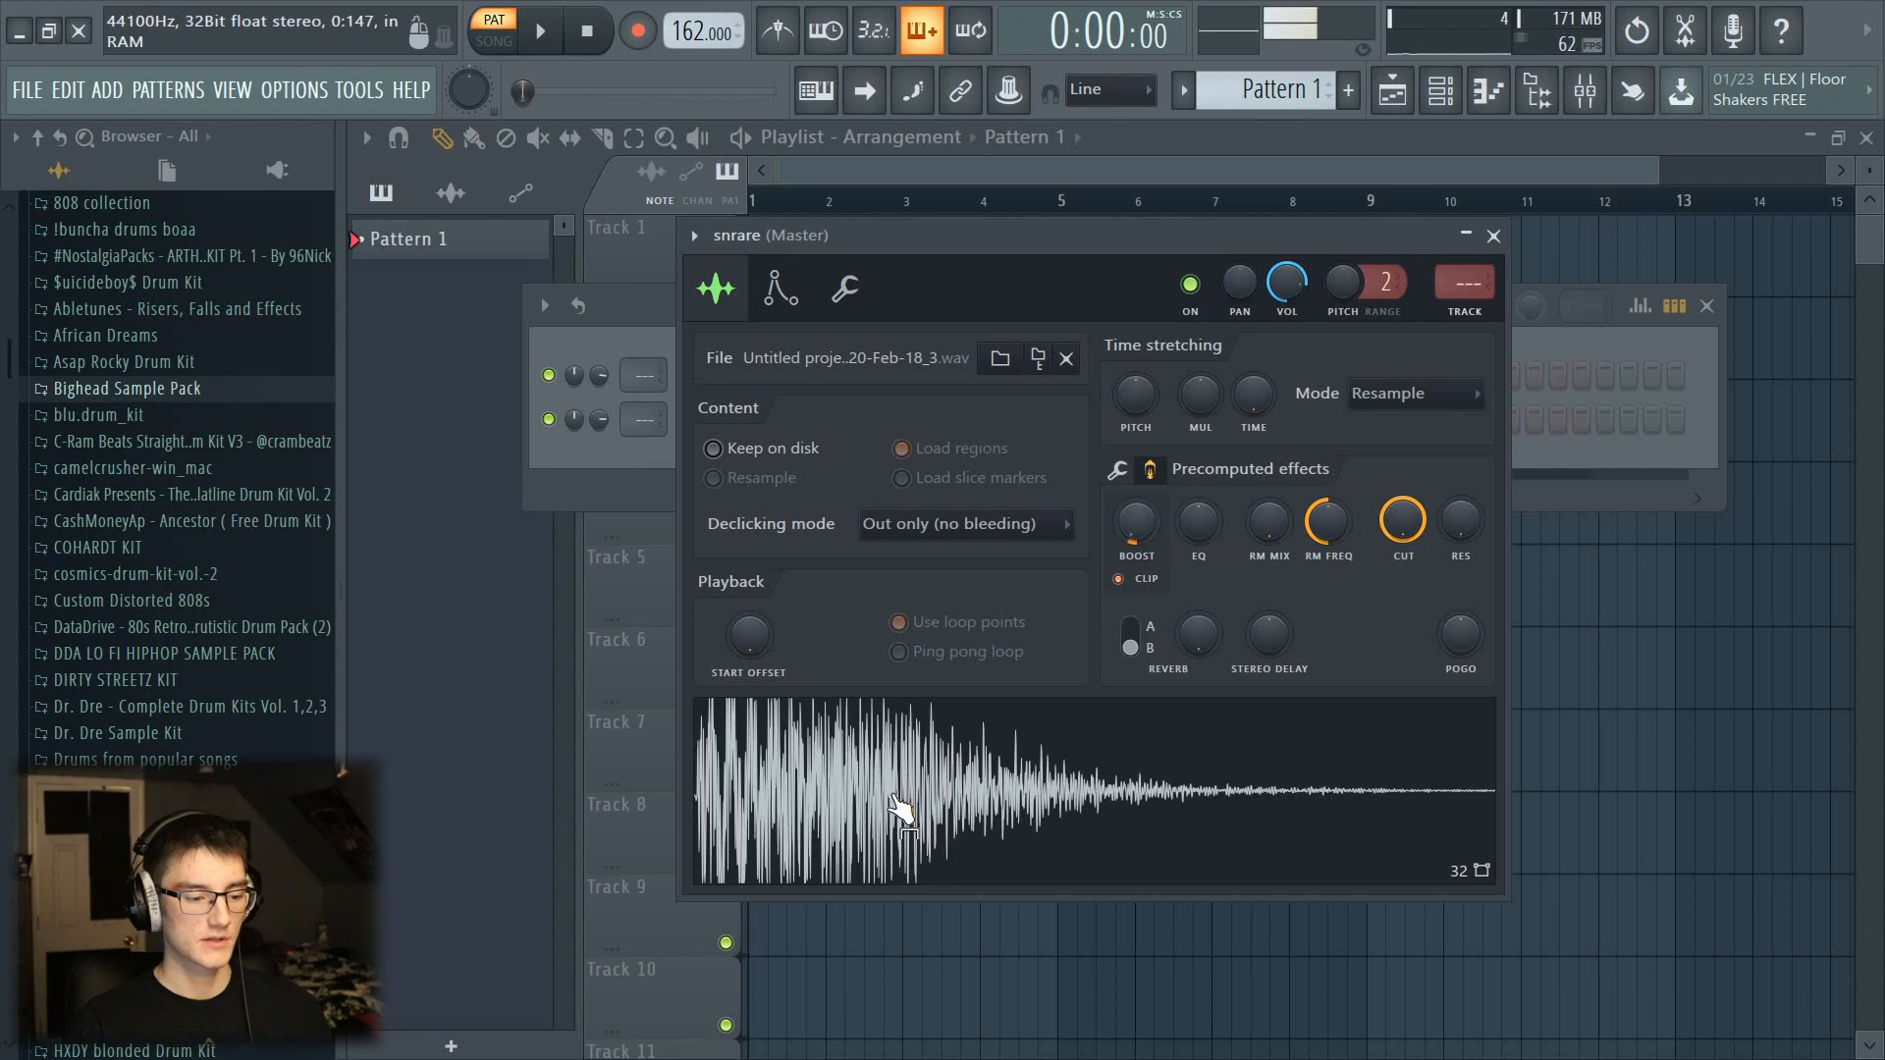
pyautogui.moveTo(1135, 530); pyautogui.dragTo(1135, 521)
pyautogui.click(1021, 794)
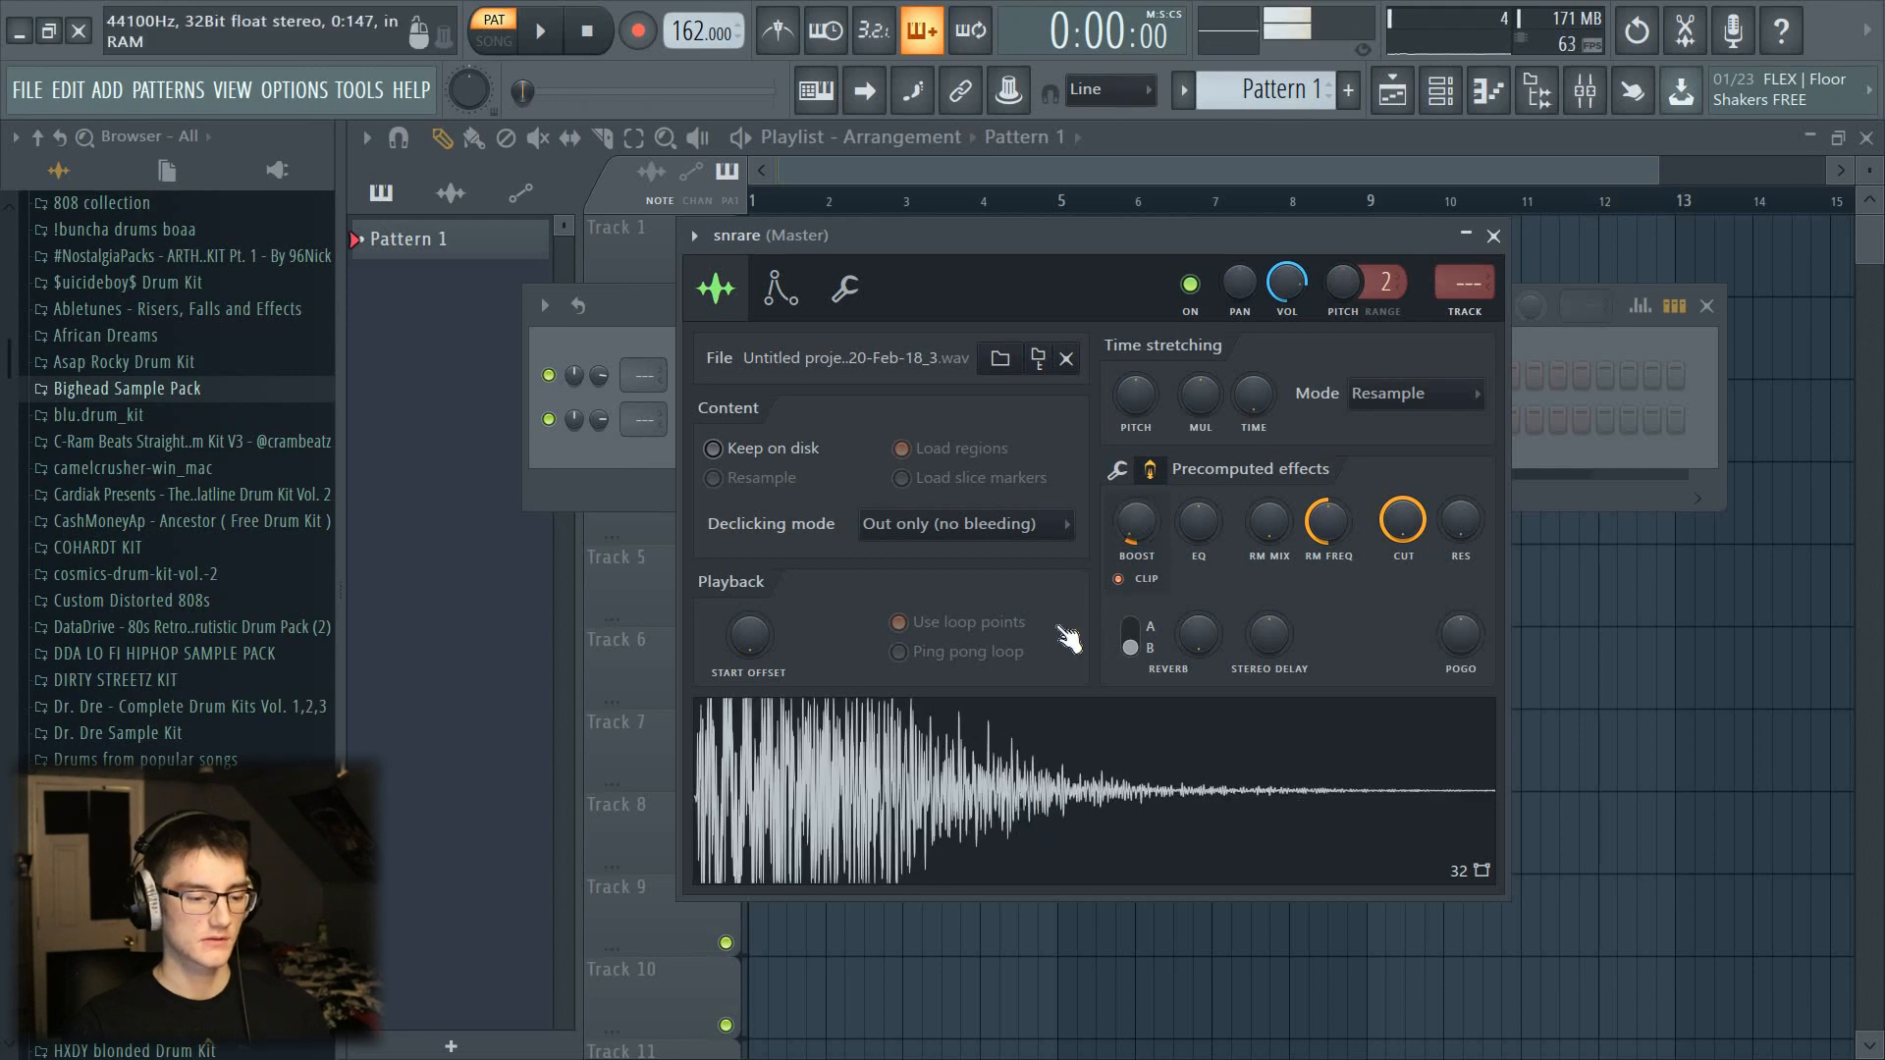
# Step: Try a fade-out and a crossfade on the snrare sample, audition it, and reset the crossfade to zero
pyautogui.click(1119, 470)
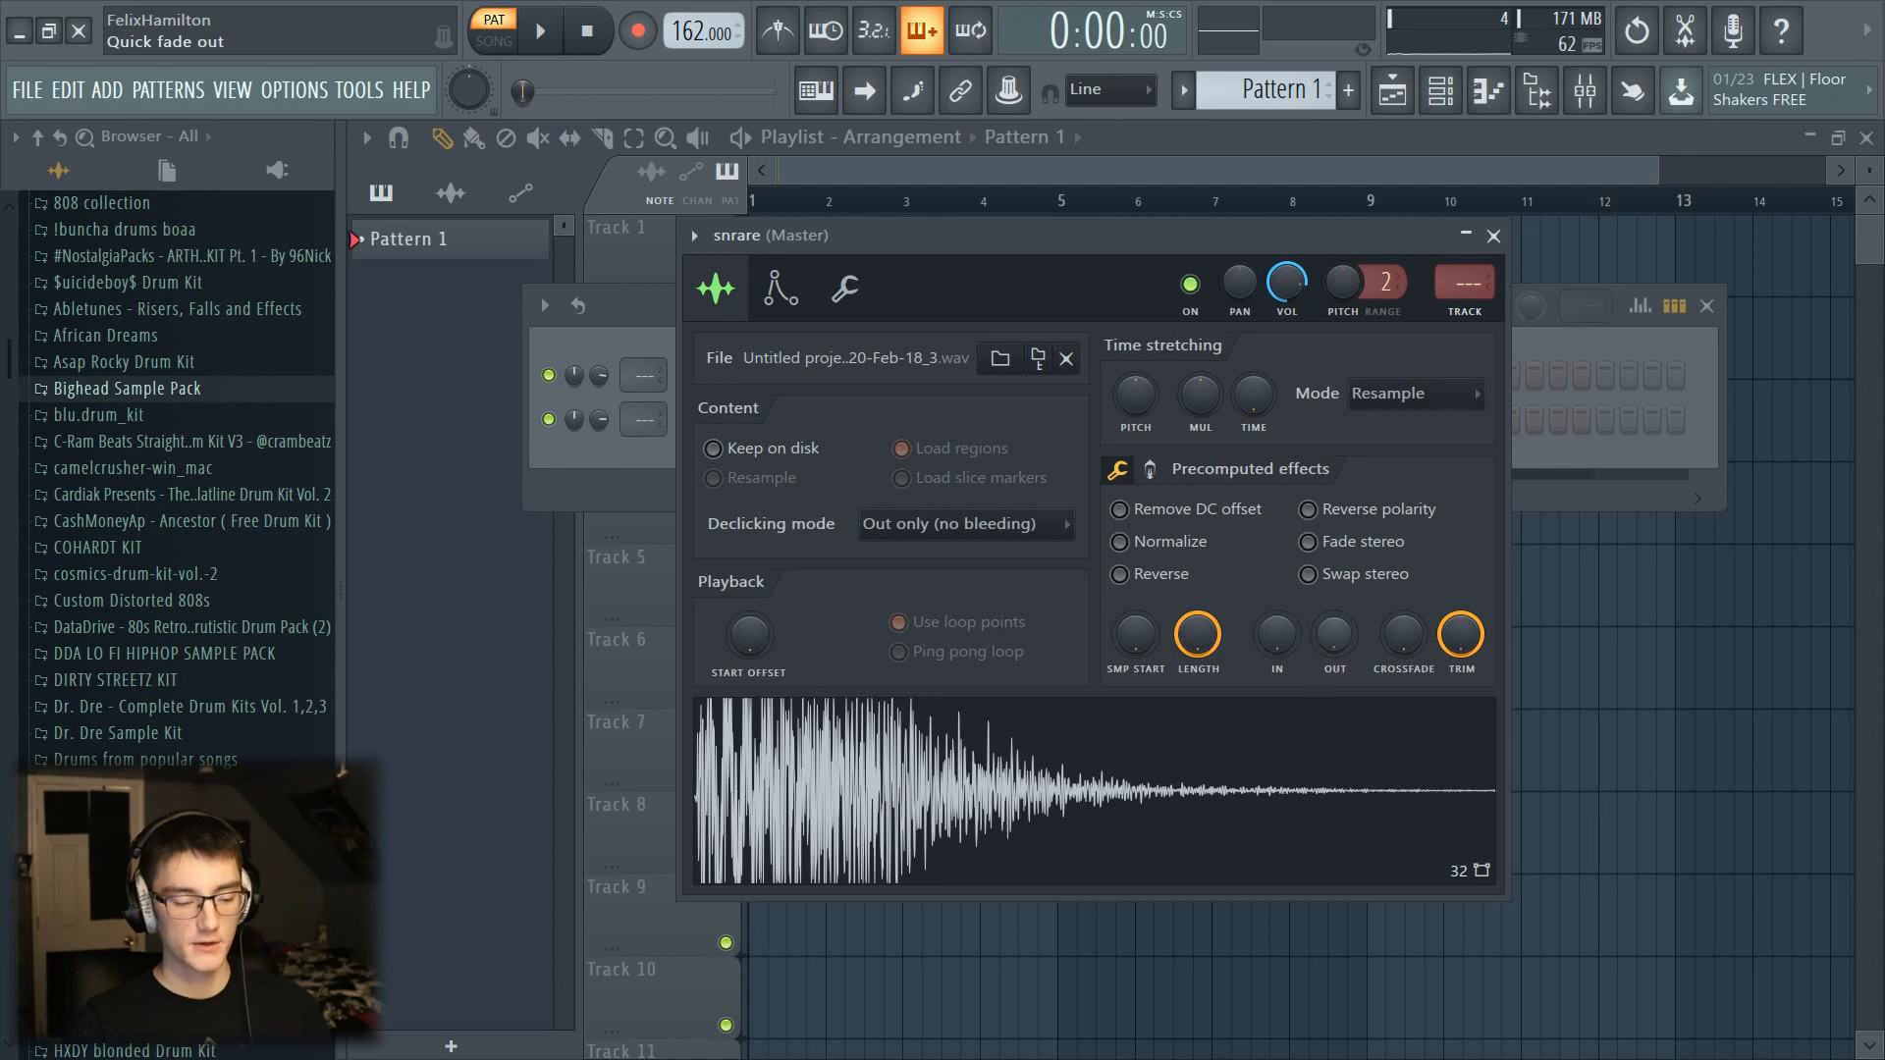
pyautogui.moveTo(1334, 634); pyautogui.dragTo(1335, 698)
pyautogui.moveTo(1404, 635); pyautogui.dragTo(1404, 607)
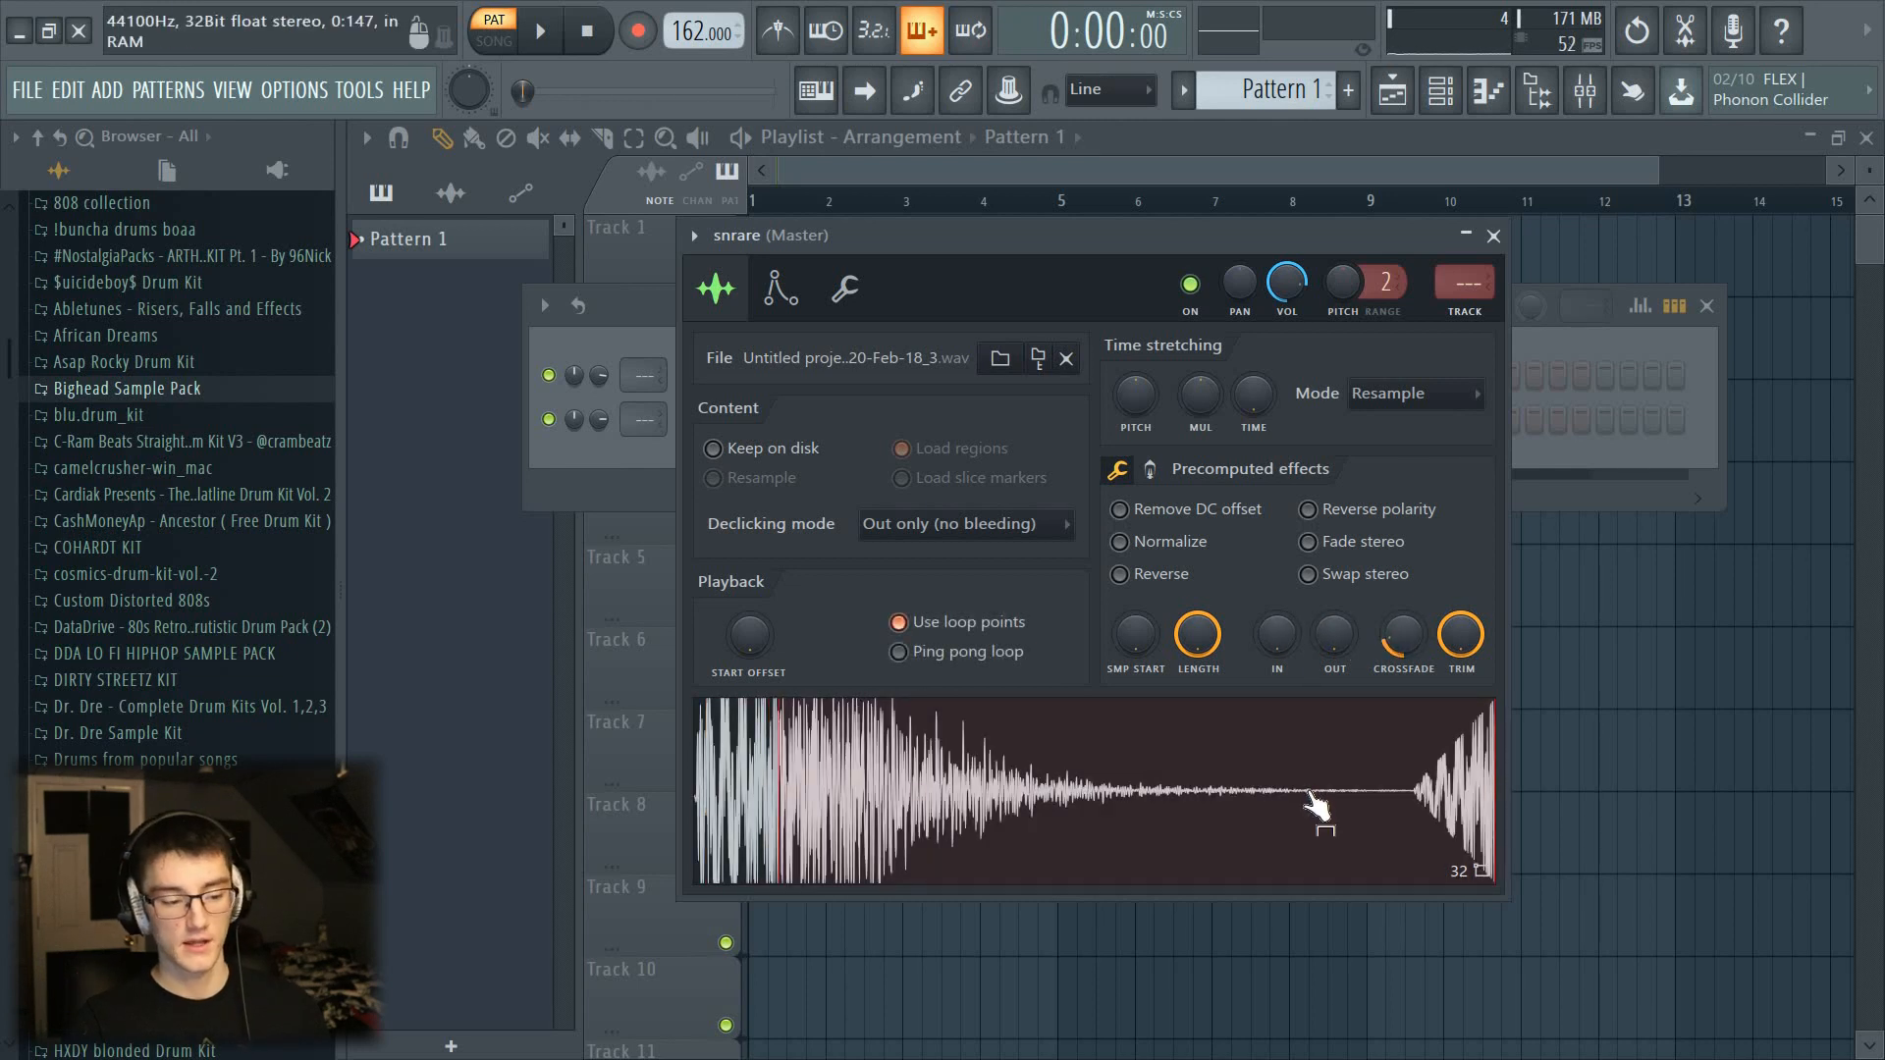
pyautogui.click(1316, 805)
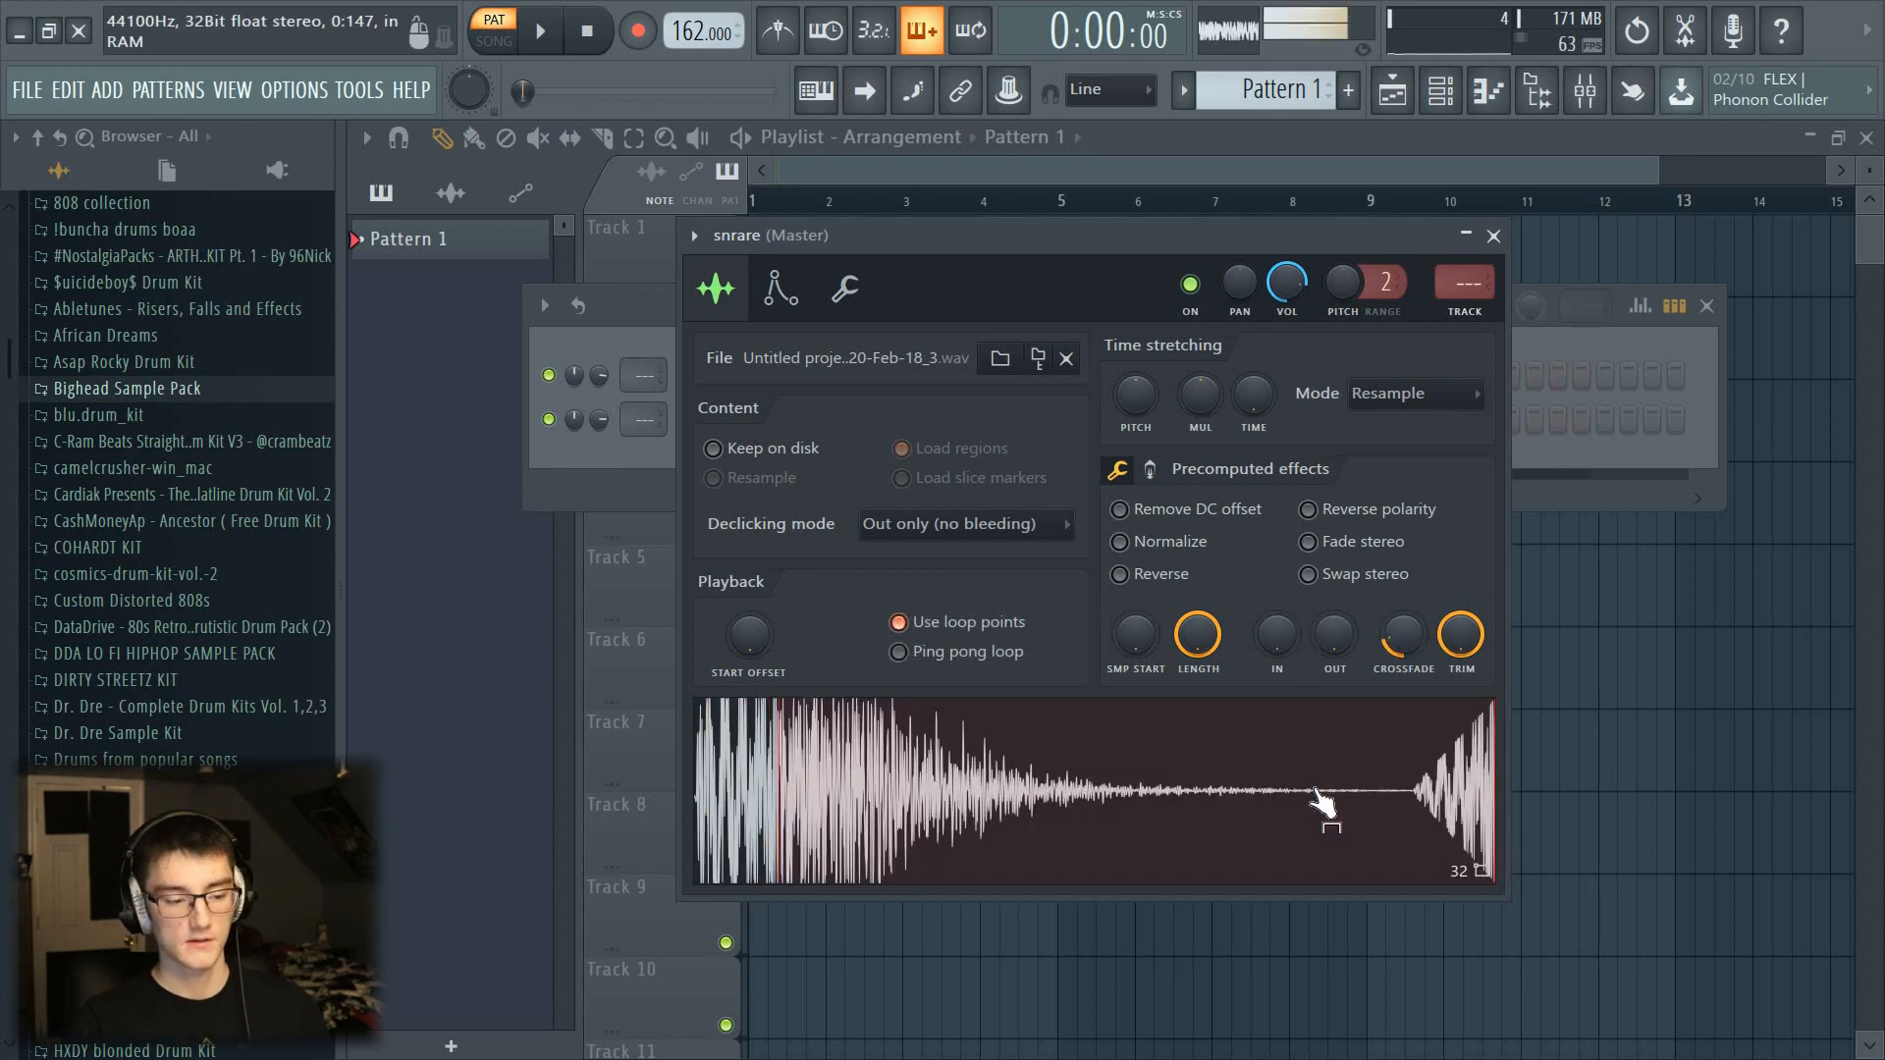
pyautogui.moveTo(1381, 671); pyautogui.dragTo(1381, 707)
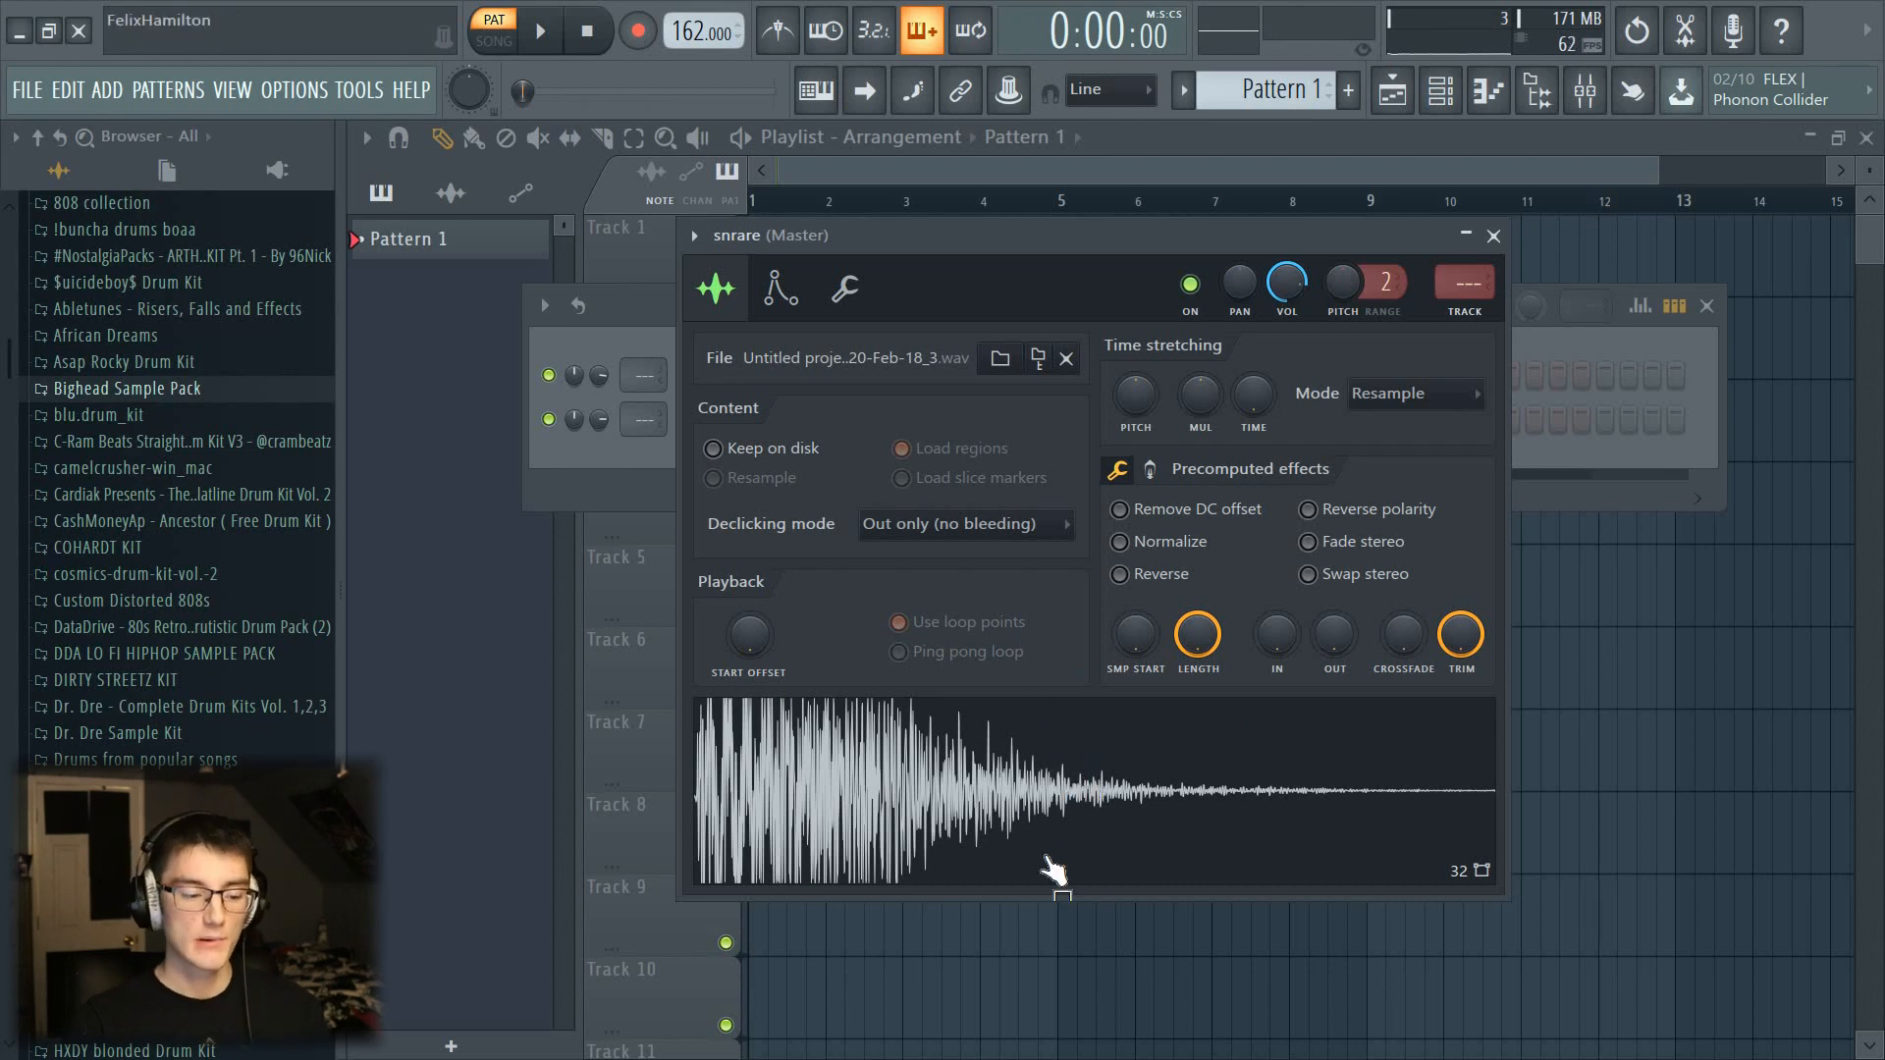
# Step: Open the save dialog for the modified snrare sample and close it without saving
pyautogui.rightClick(951, 797)
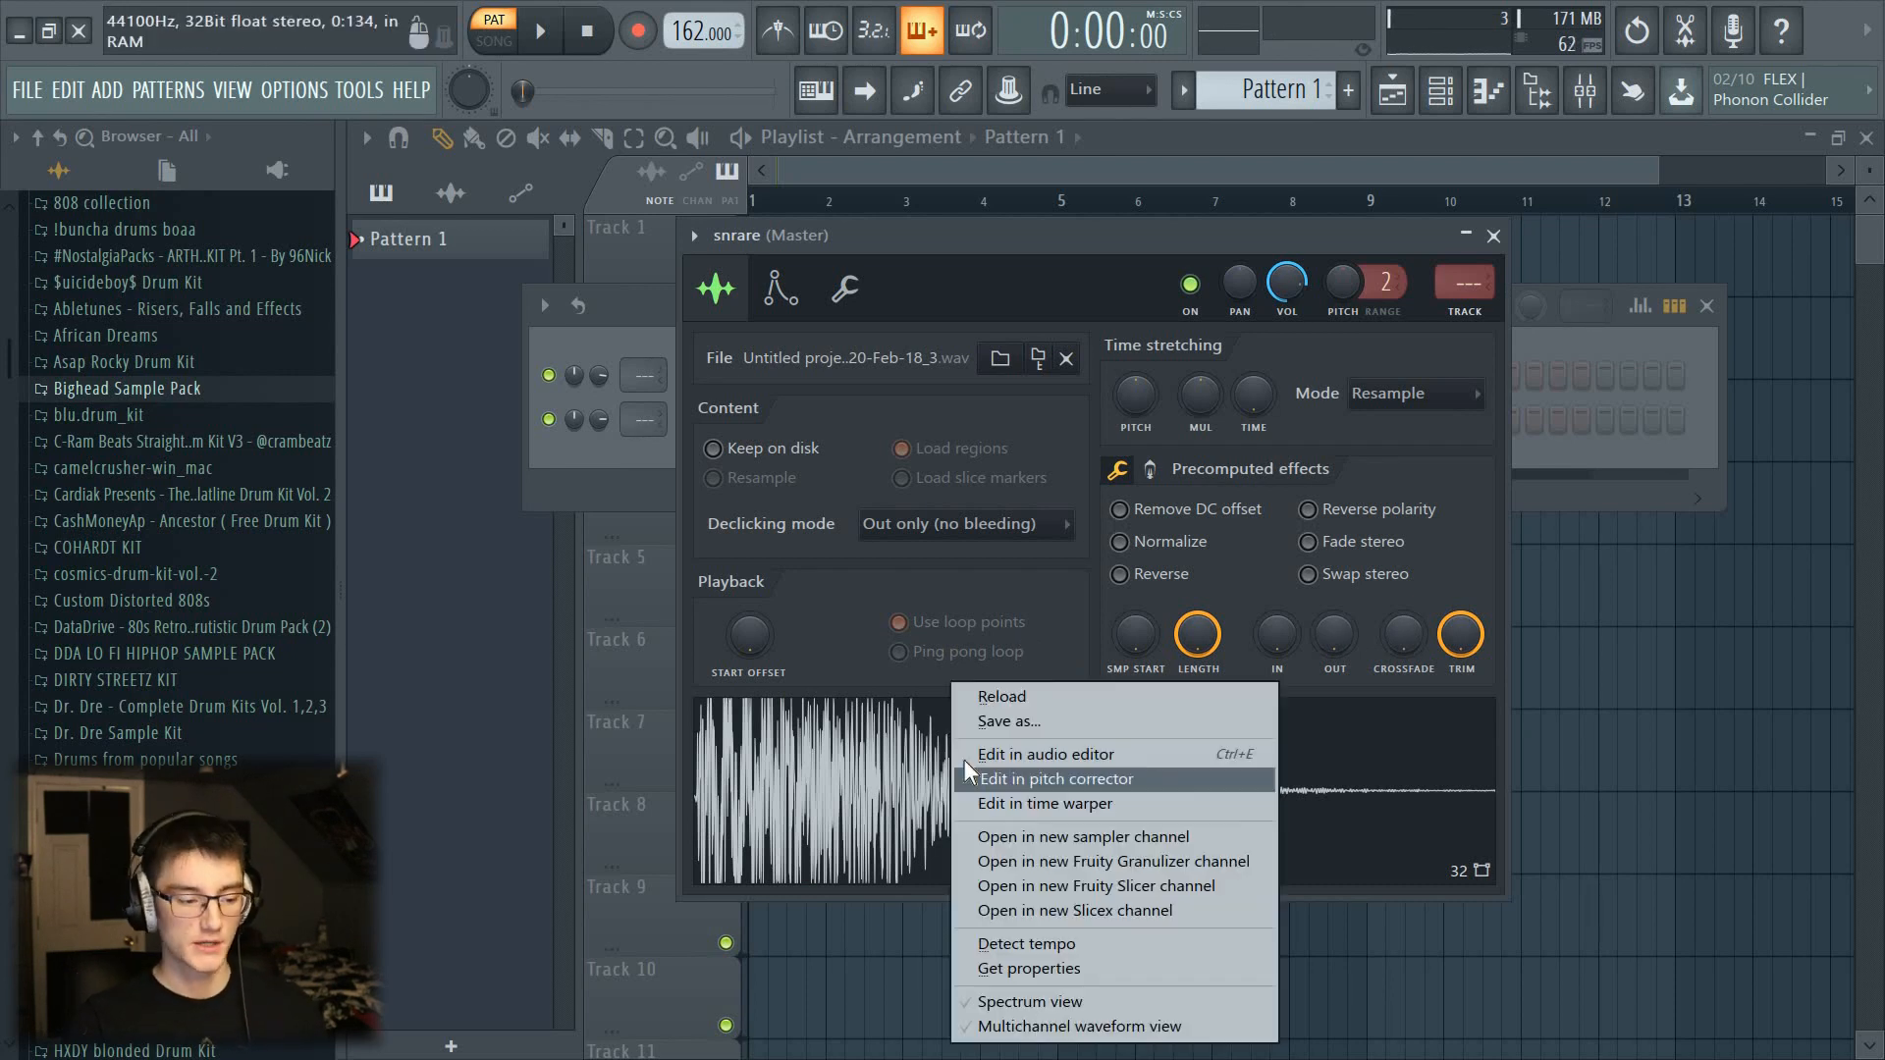
pyautogui.click(992, 720)
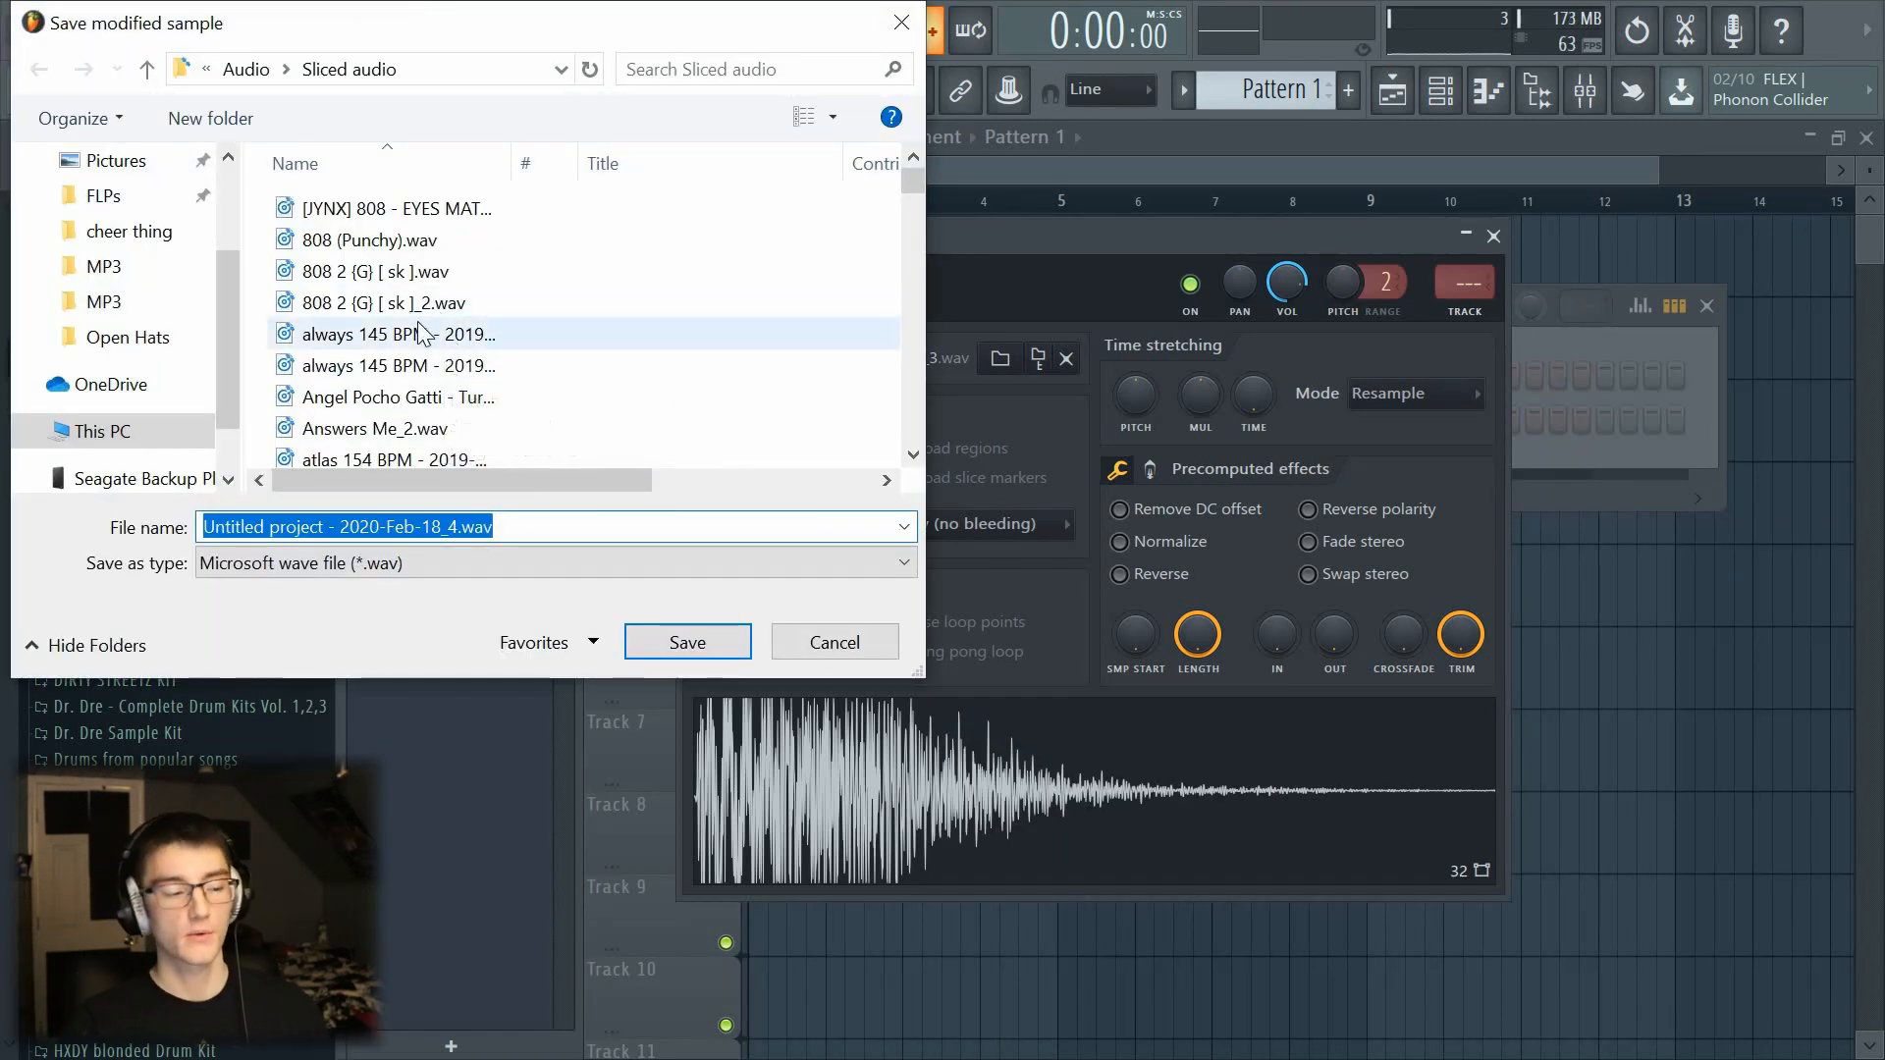
pyautogui.click(902, 24)
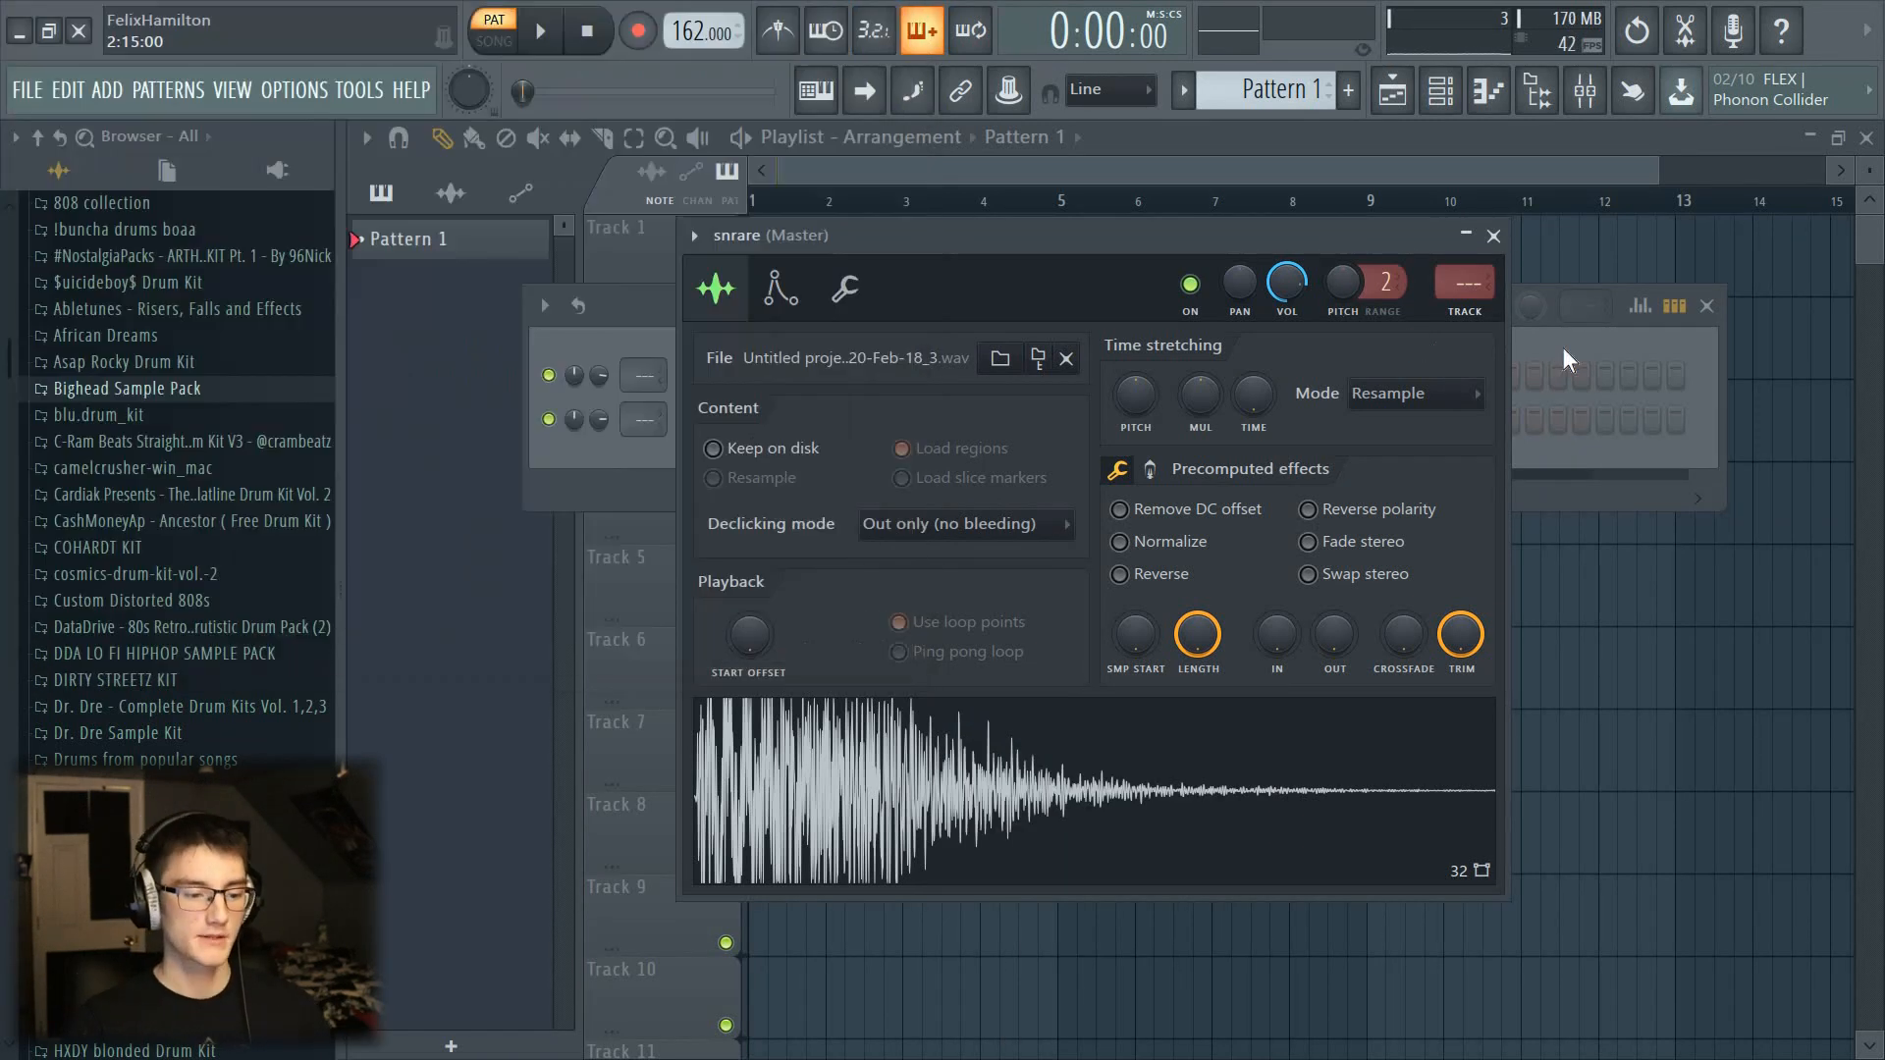
# Step: Fill every second step of the hihat 1 channel and play the pattern to hear it with the snrare
pyautogui.rightClick(742, 374)
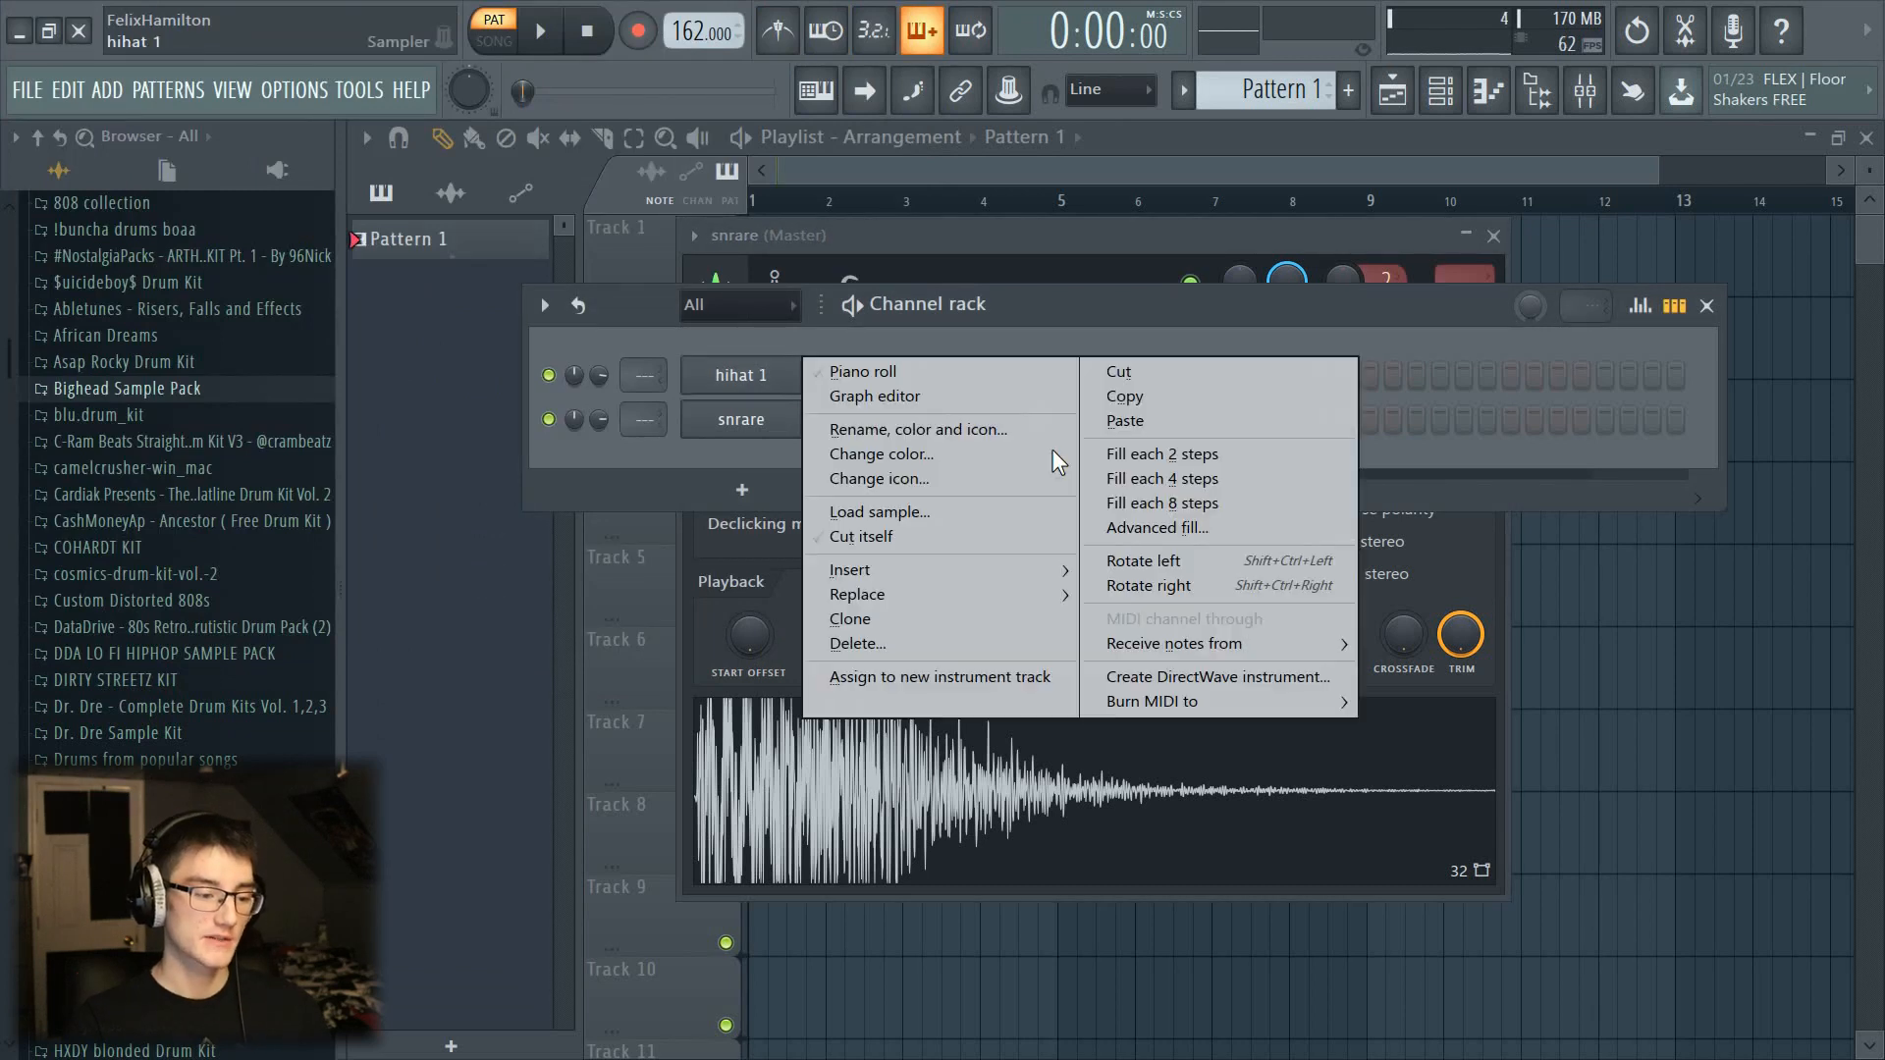
pyautogui.click(1135, 458)
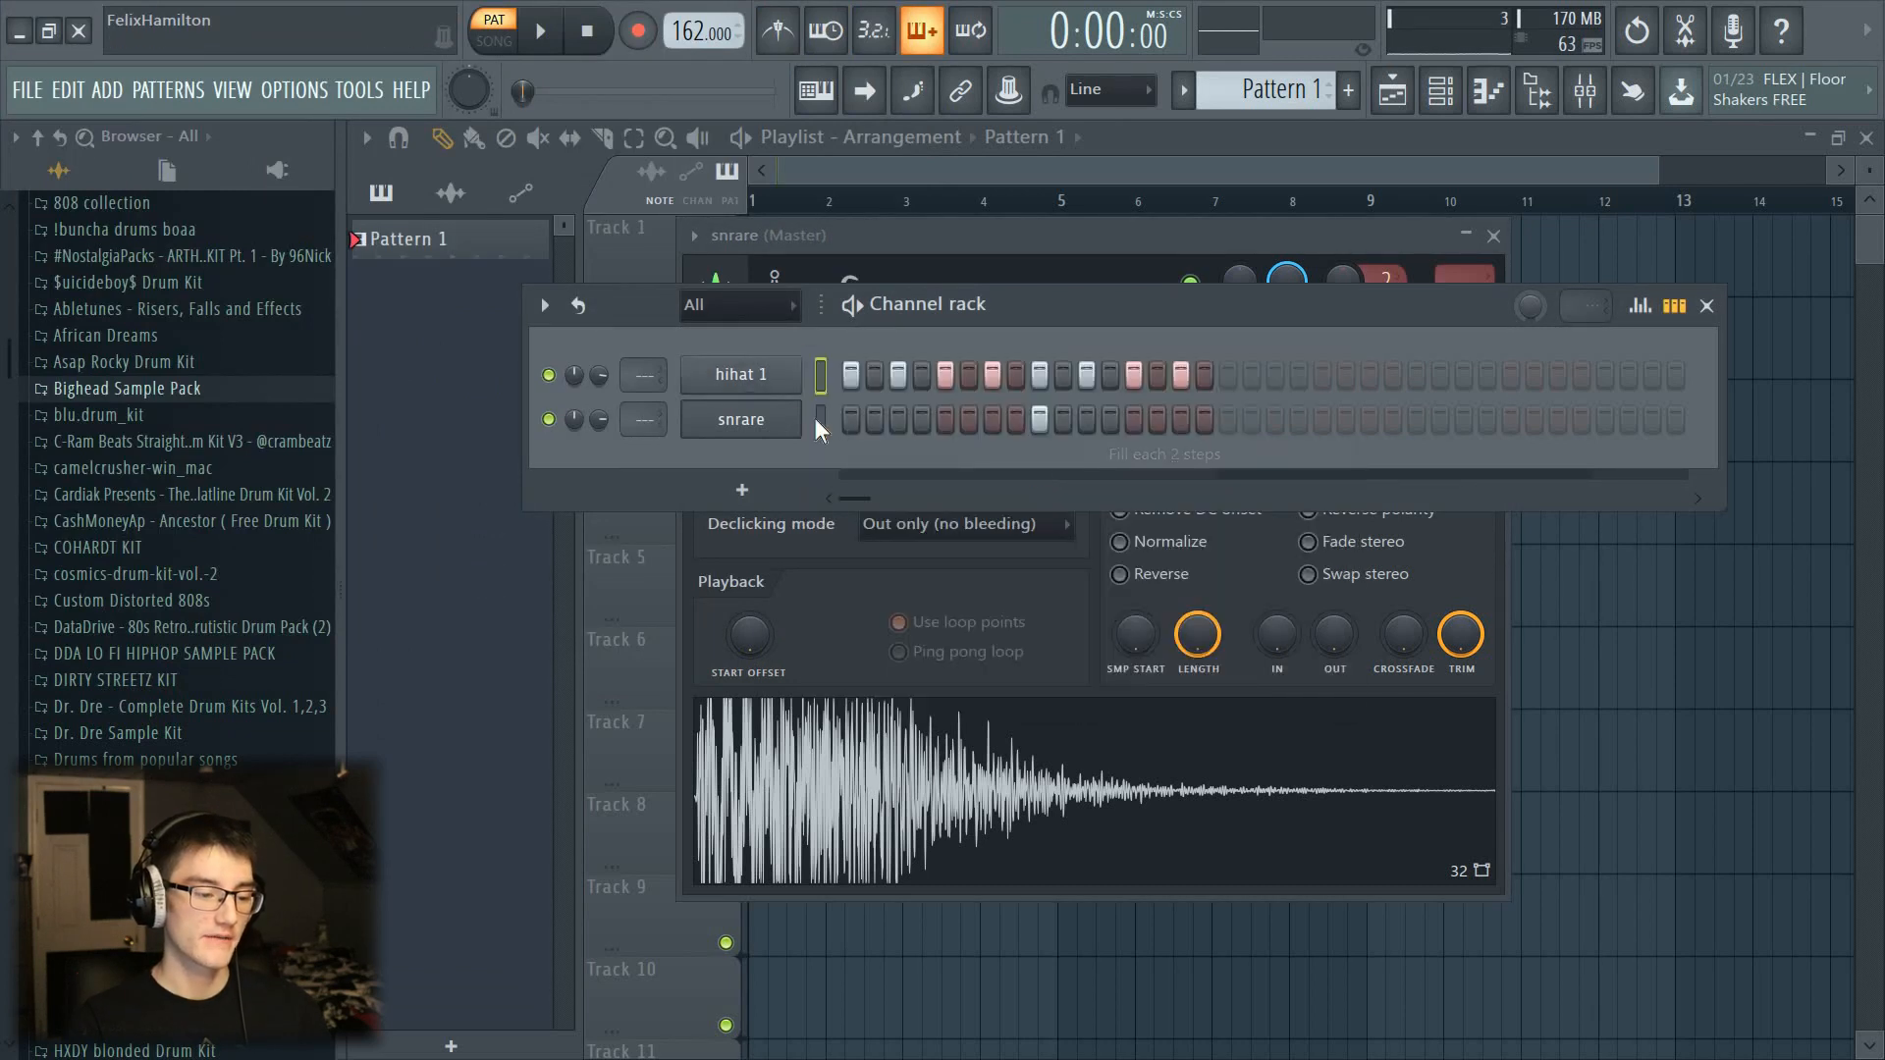
pyautogui.click(854, 310)
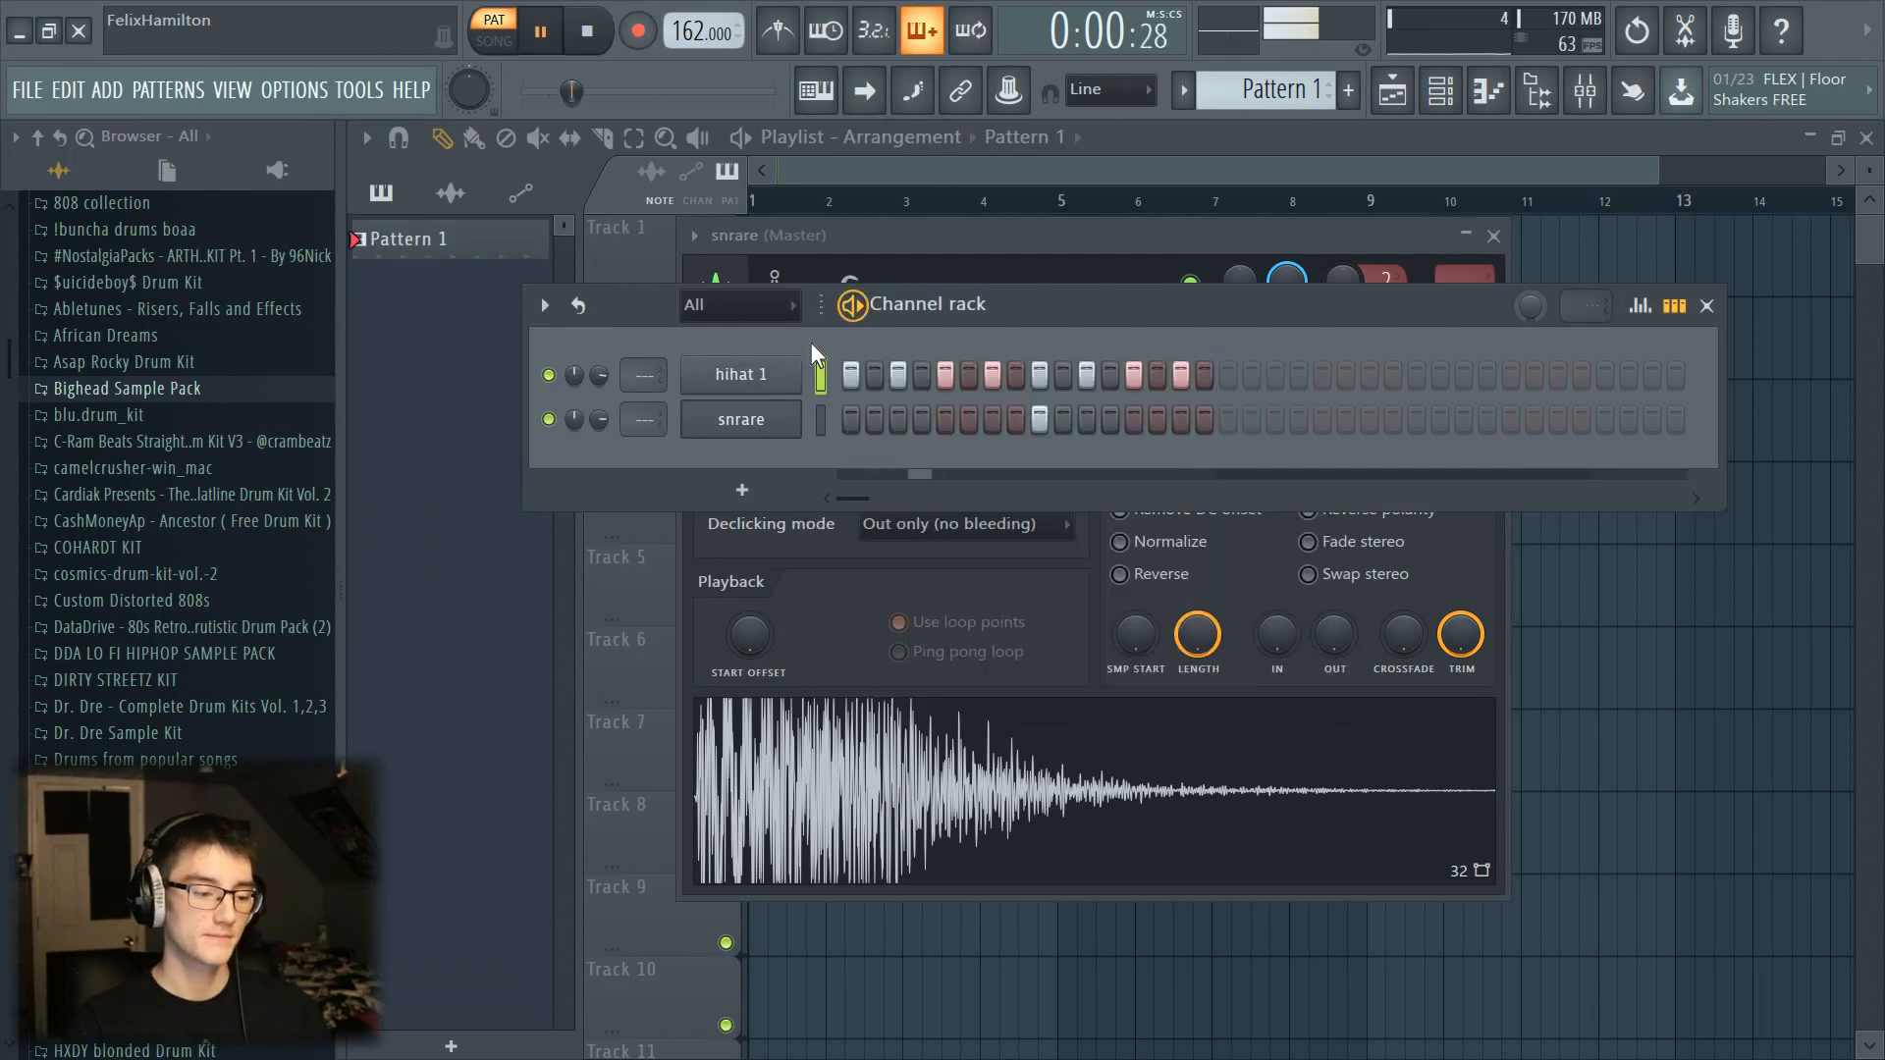
pyautogui.click(854, 307)
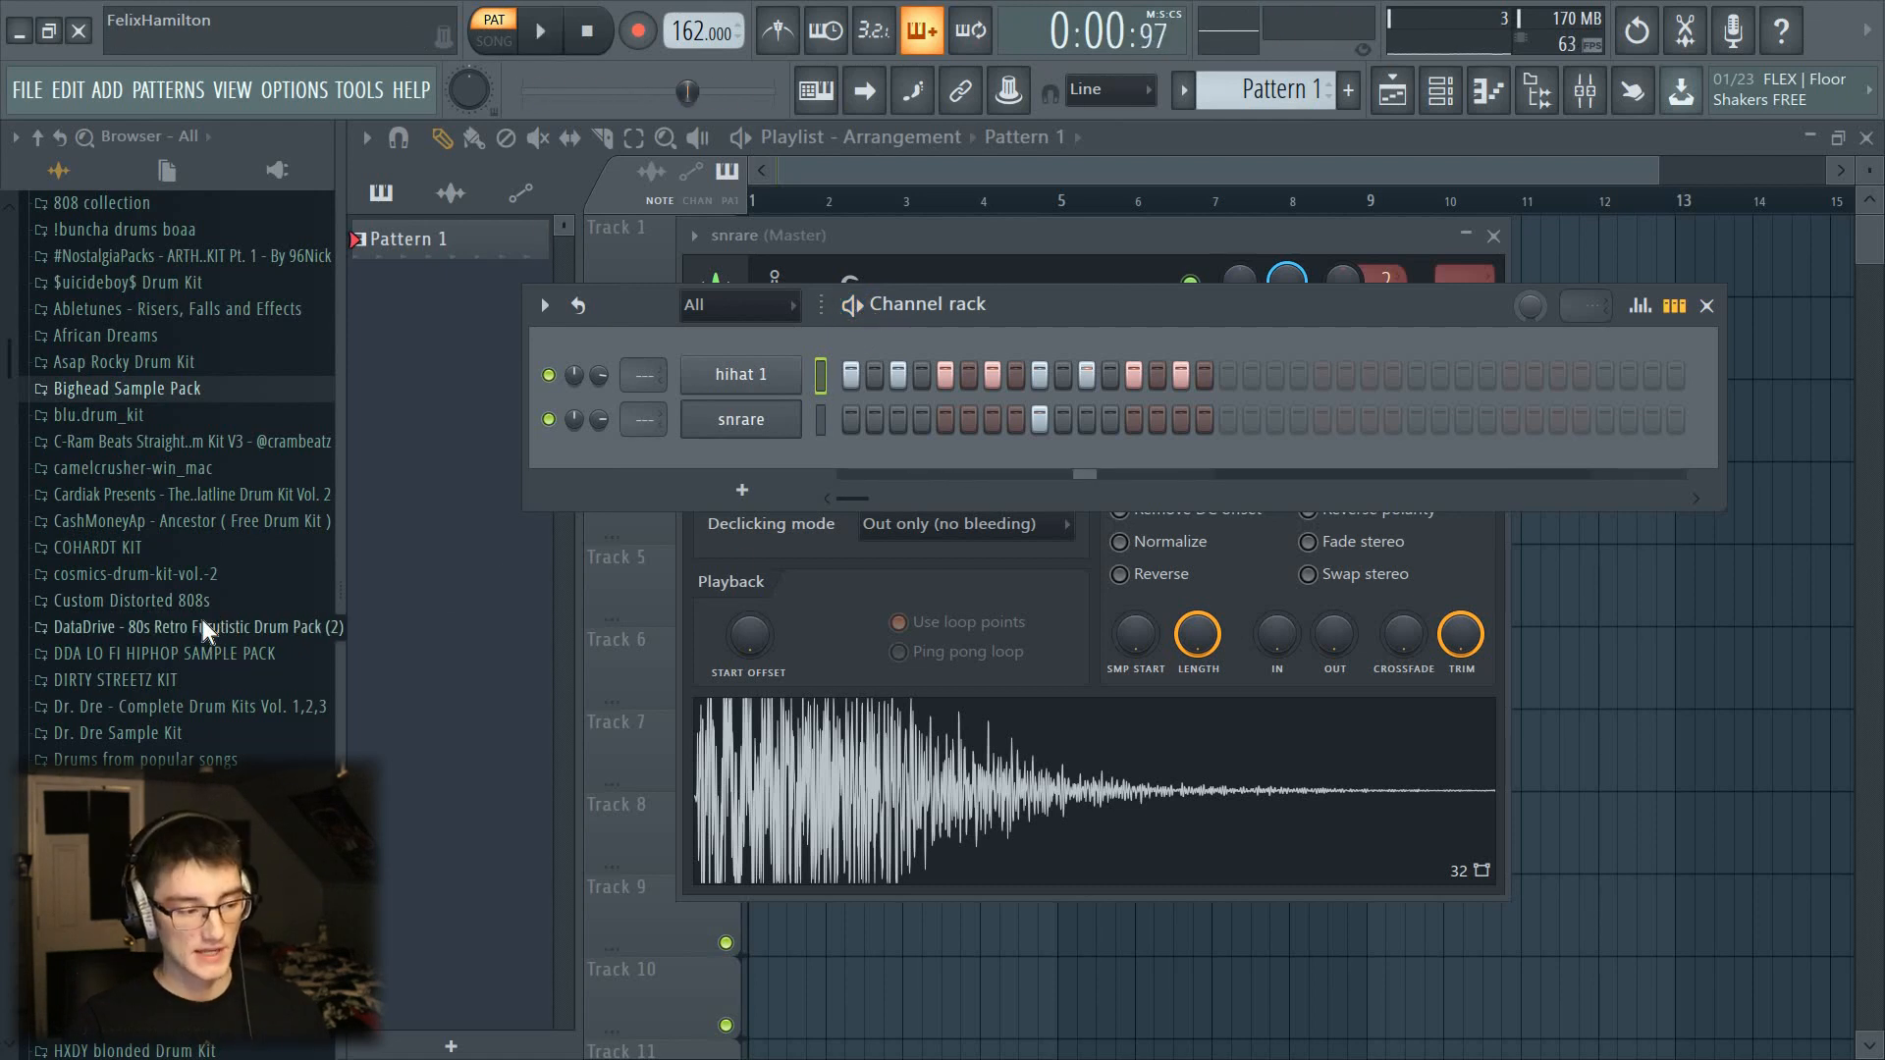
# Step: Widen the browser and expand Bighead Sample Pack through KBH_time_for_change_sample_pack to its KBH_drums folder
pyautogui.scroll(4, 245, 643)
pyautogui.moveTo(339, 649); pyautogui.dragTo(429, 644)
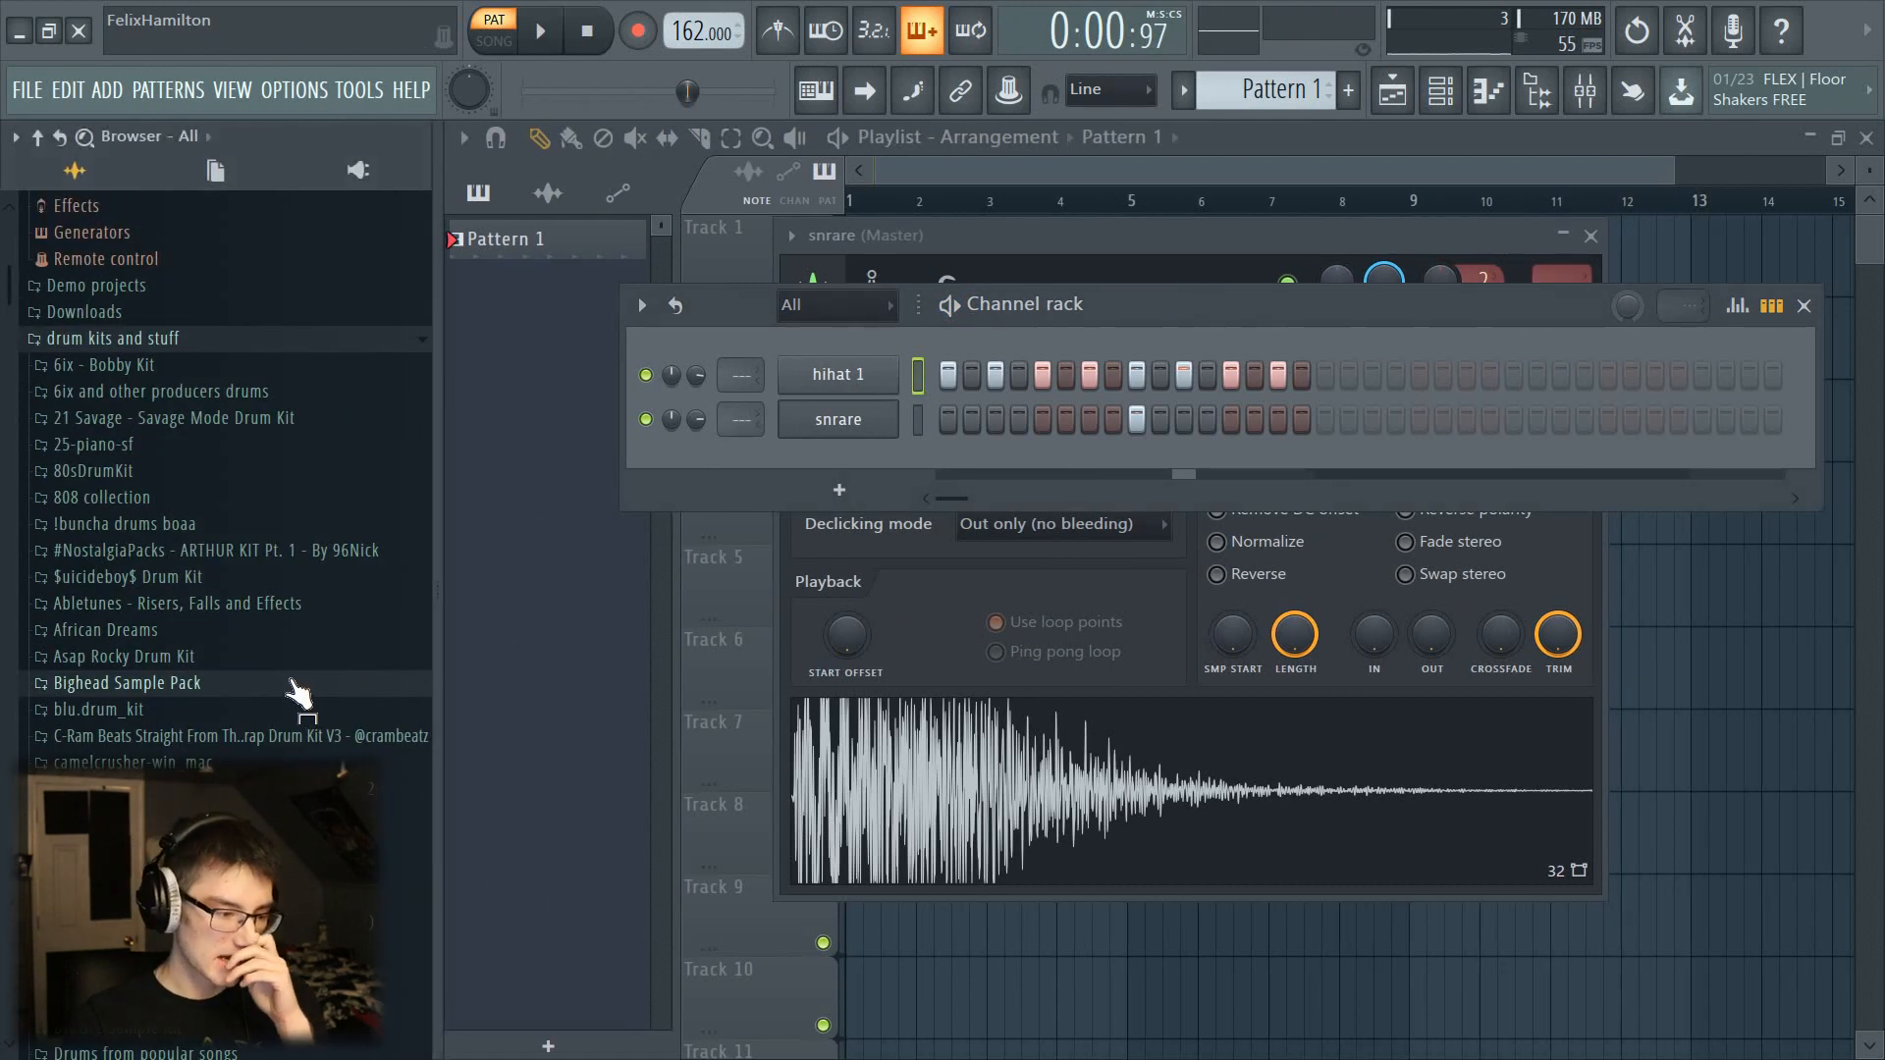
pyautogui.click(300, 687)
pyautogui.click(269, 710)
pyautogui.click(263, 739)
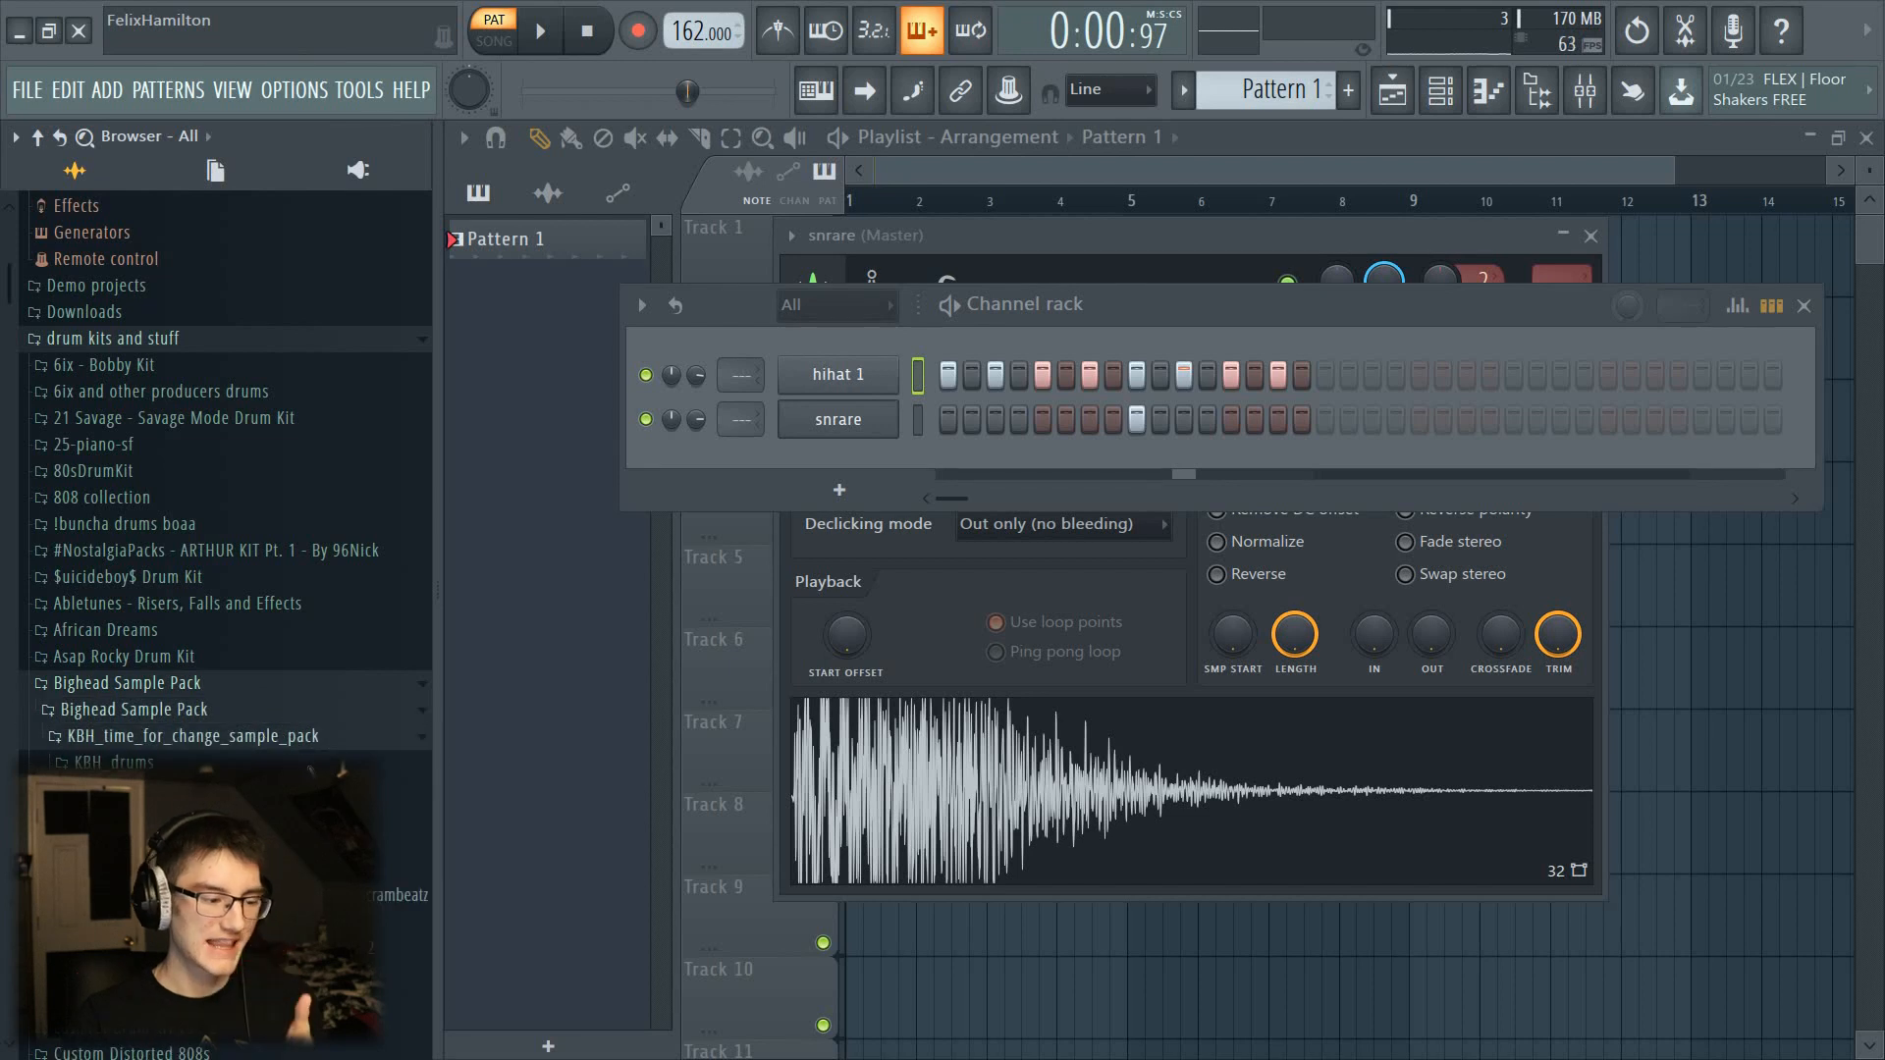
# Step: Preview clap samples in the KBH_claps folder and collapse Bighead Sample Pack
pyautogui.scroll(-2, 196, 754)
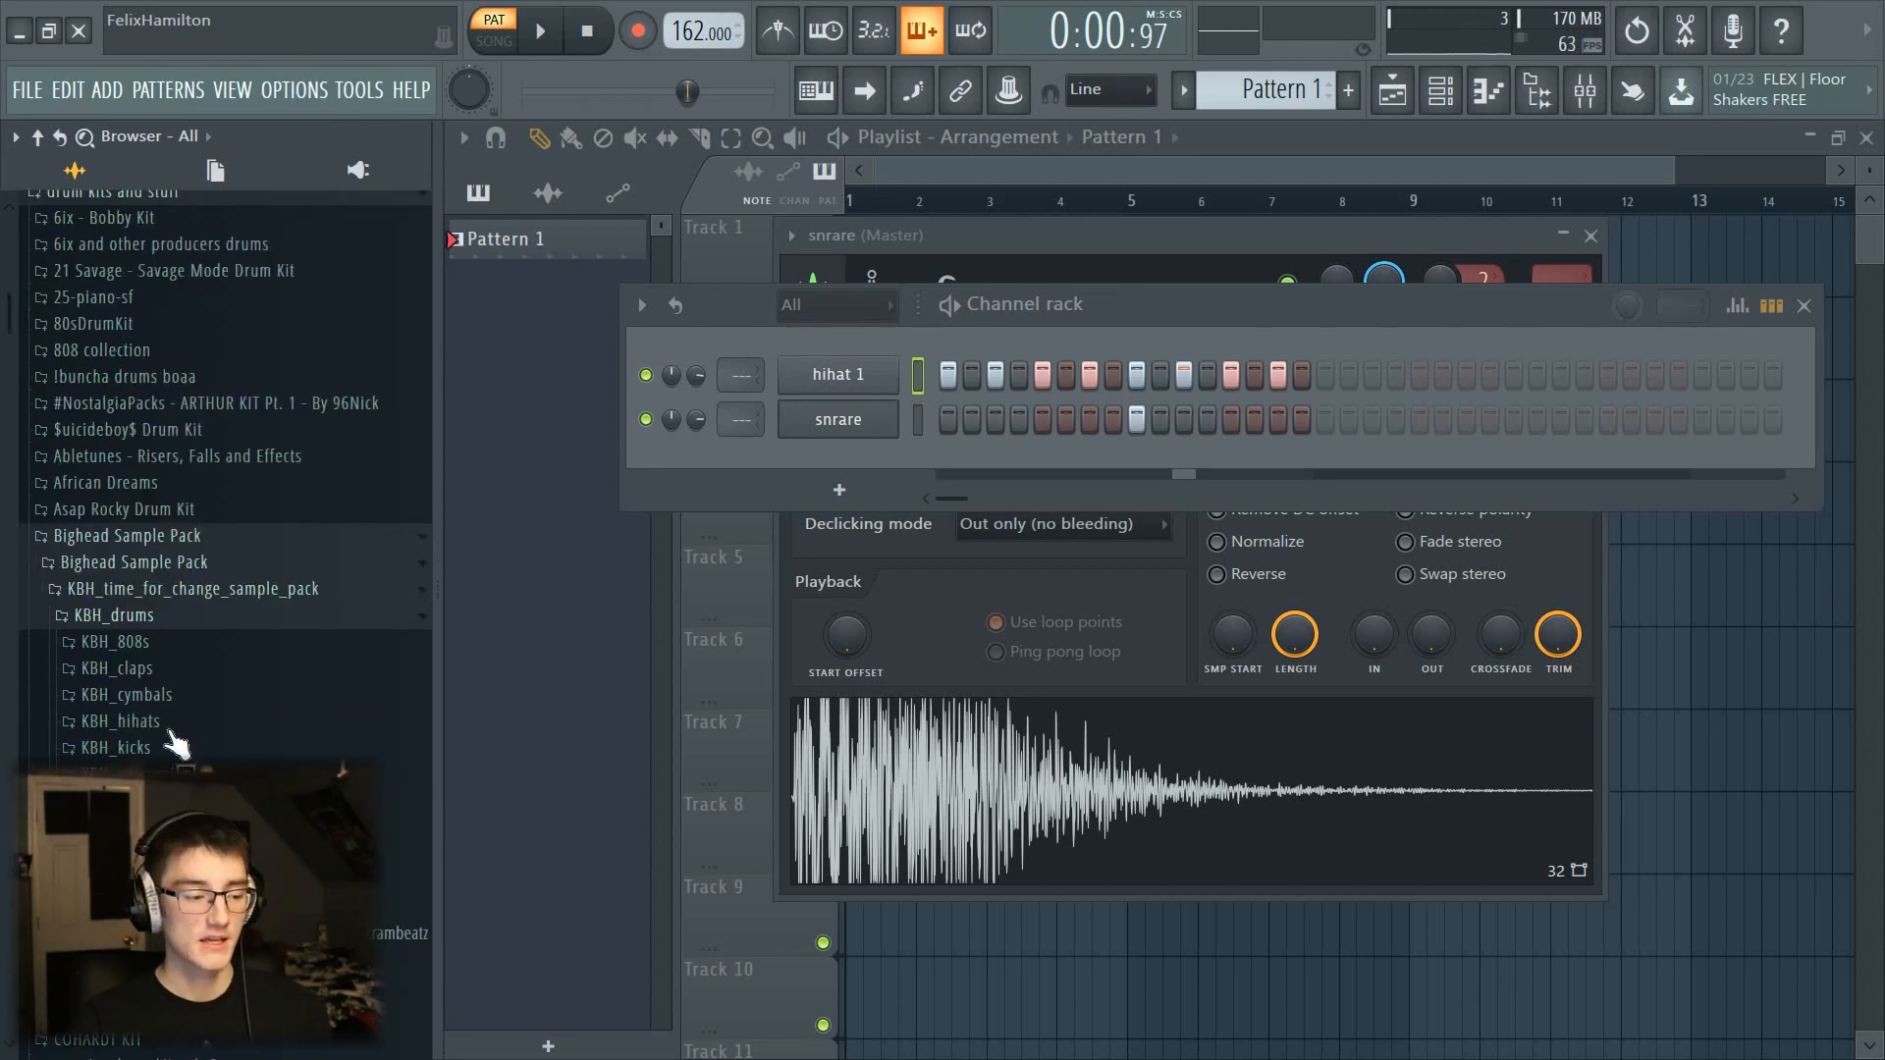
pyautogui.click(148, 670)
pyautogui.click(142, 743)
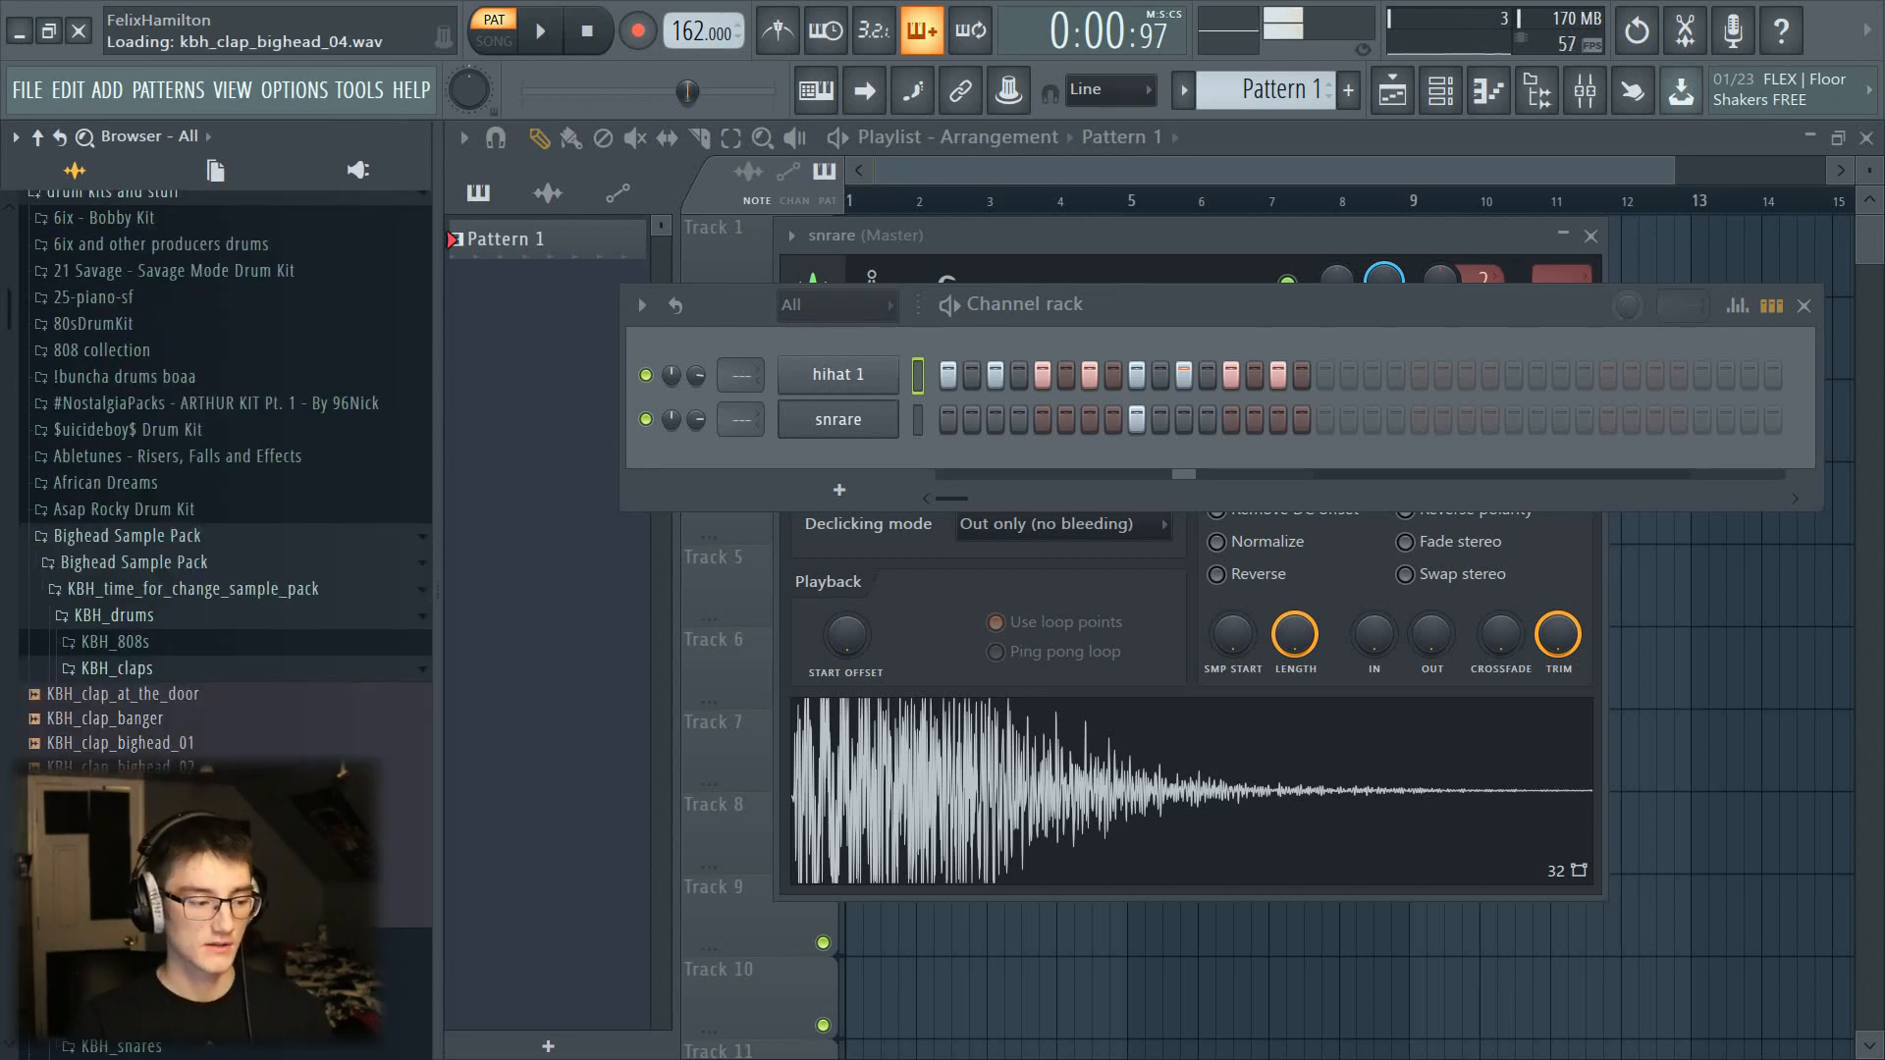
pyautogui.click(149, 675)
pyautogui.click(133, 537)
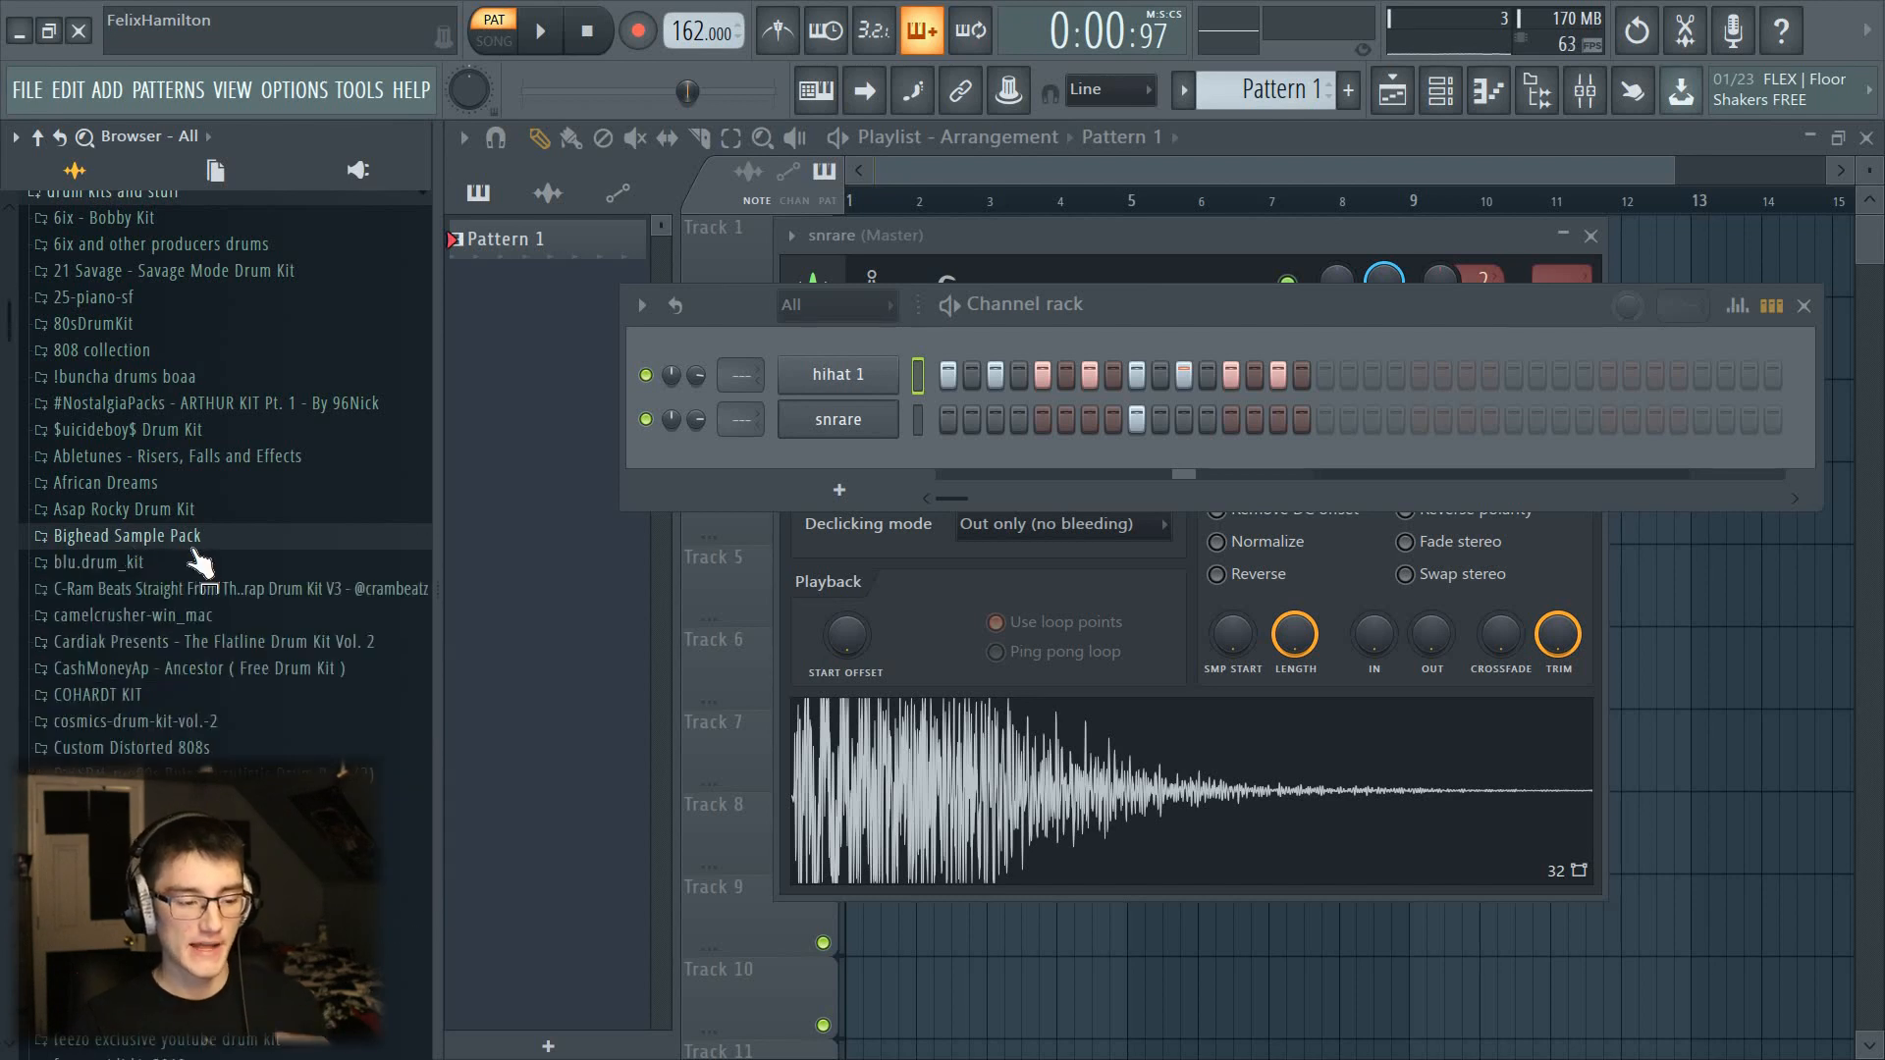
# Step: Try adding a rim sample from Bighead Sample Pack's KBH_percussion folder as a channel, and play the pattern with hihat 1 muted
pyautogui.click(172, 542)
pyautogui.click(162, 775)
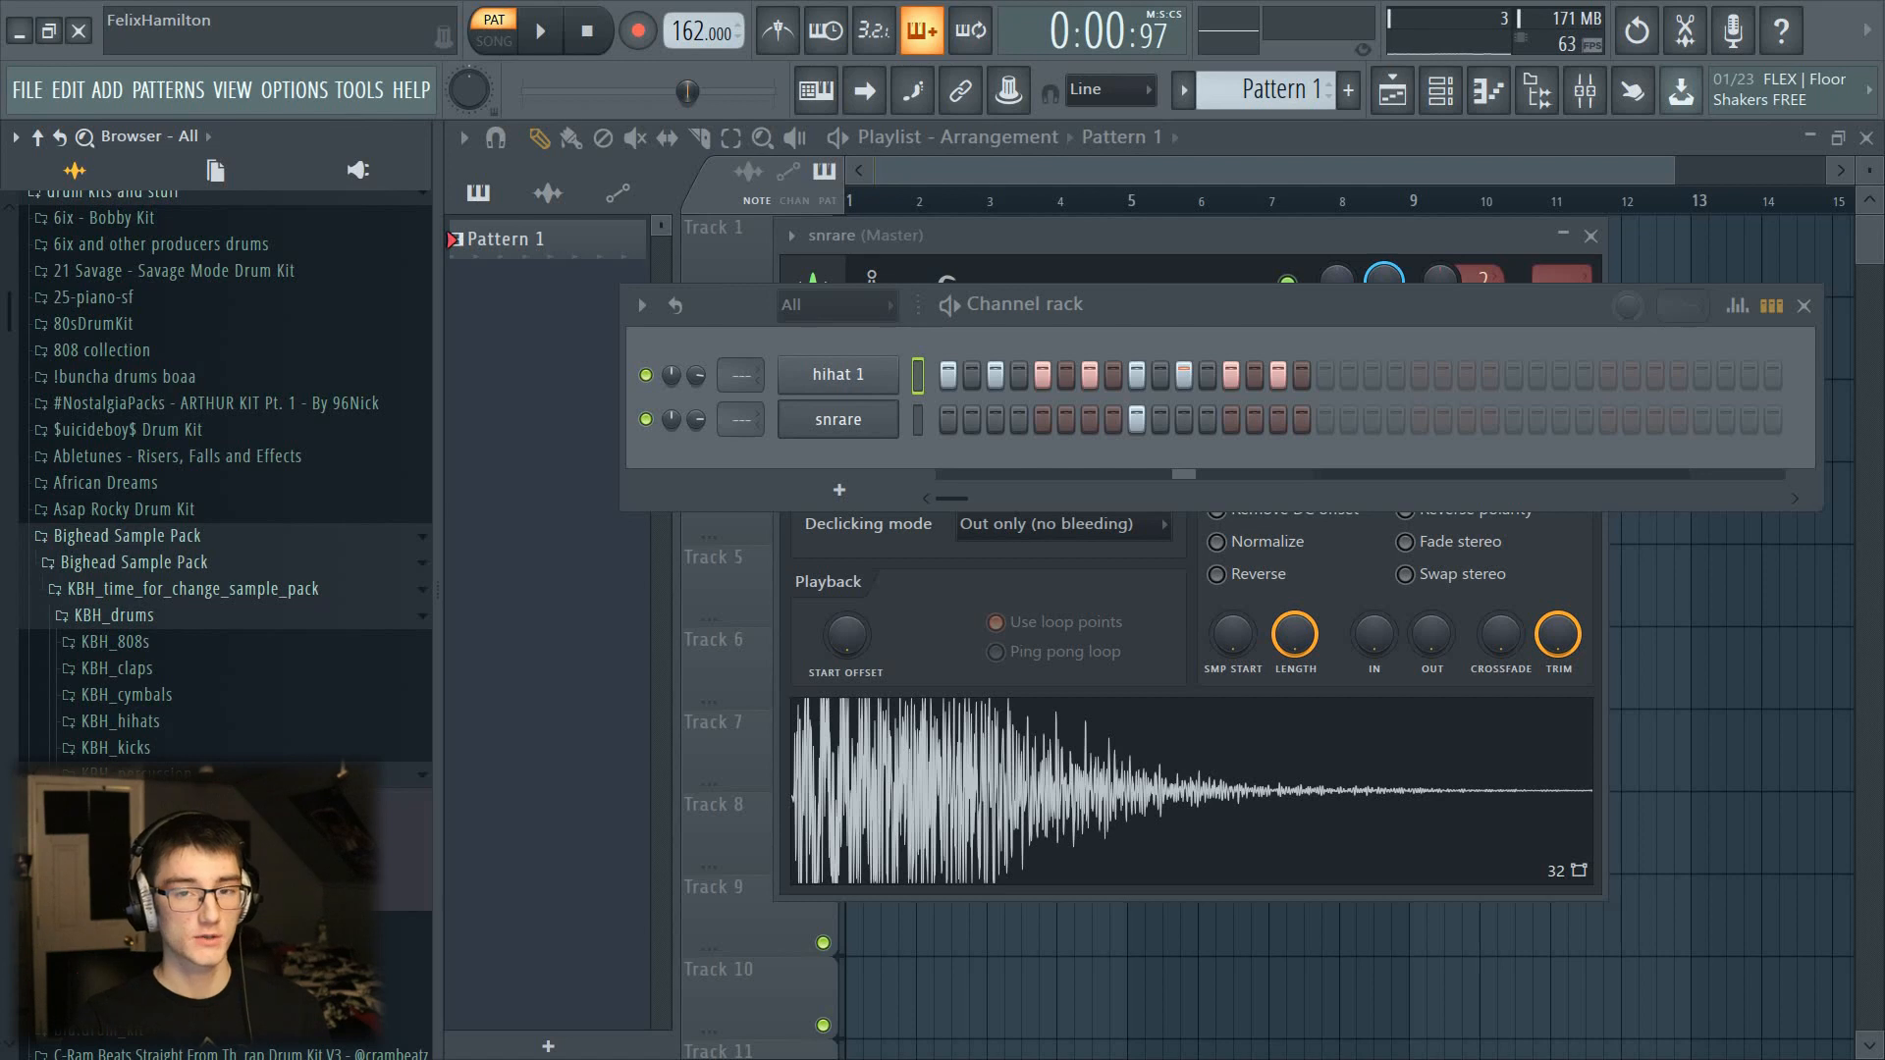
pyautogui.moveTo(167, 839); pyautogui.dragTo(968, 446)
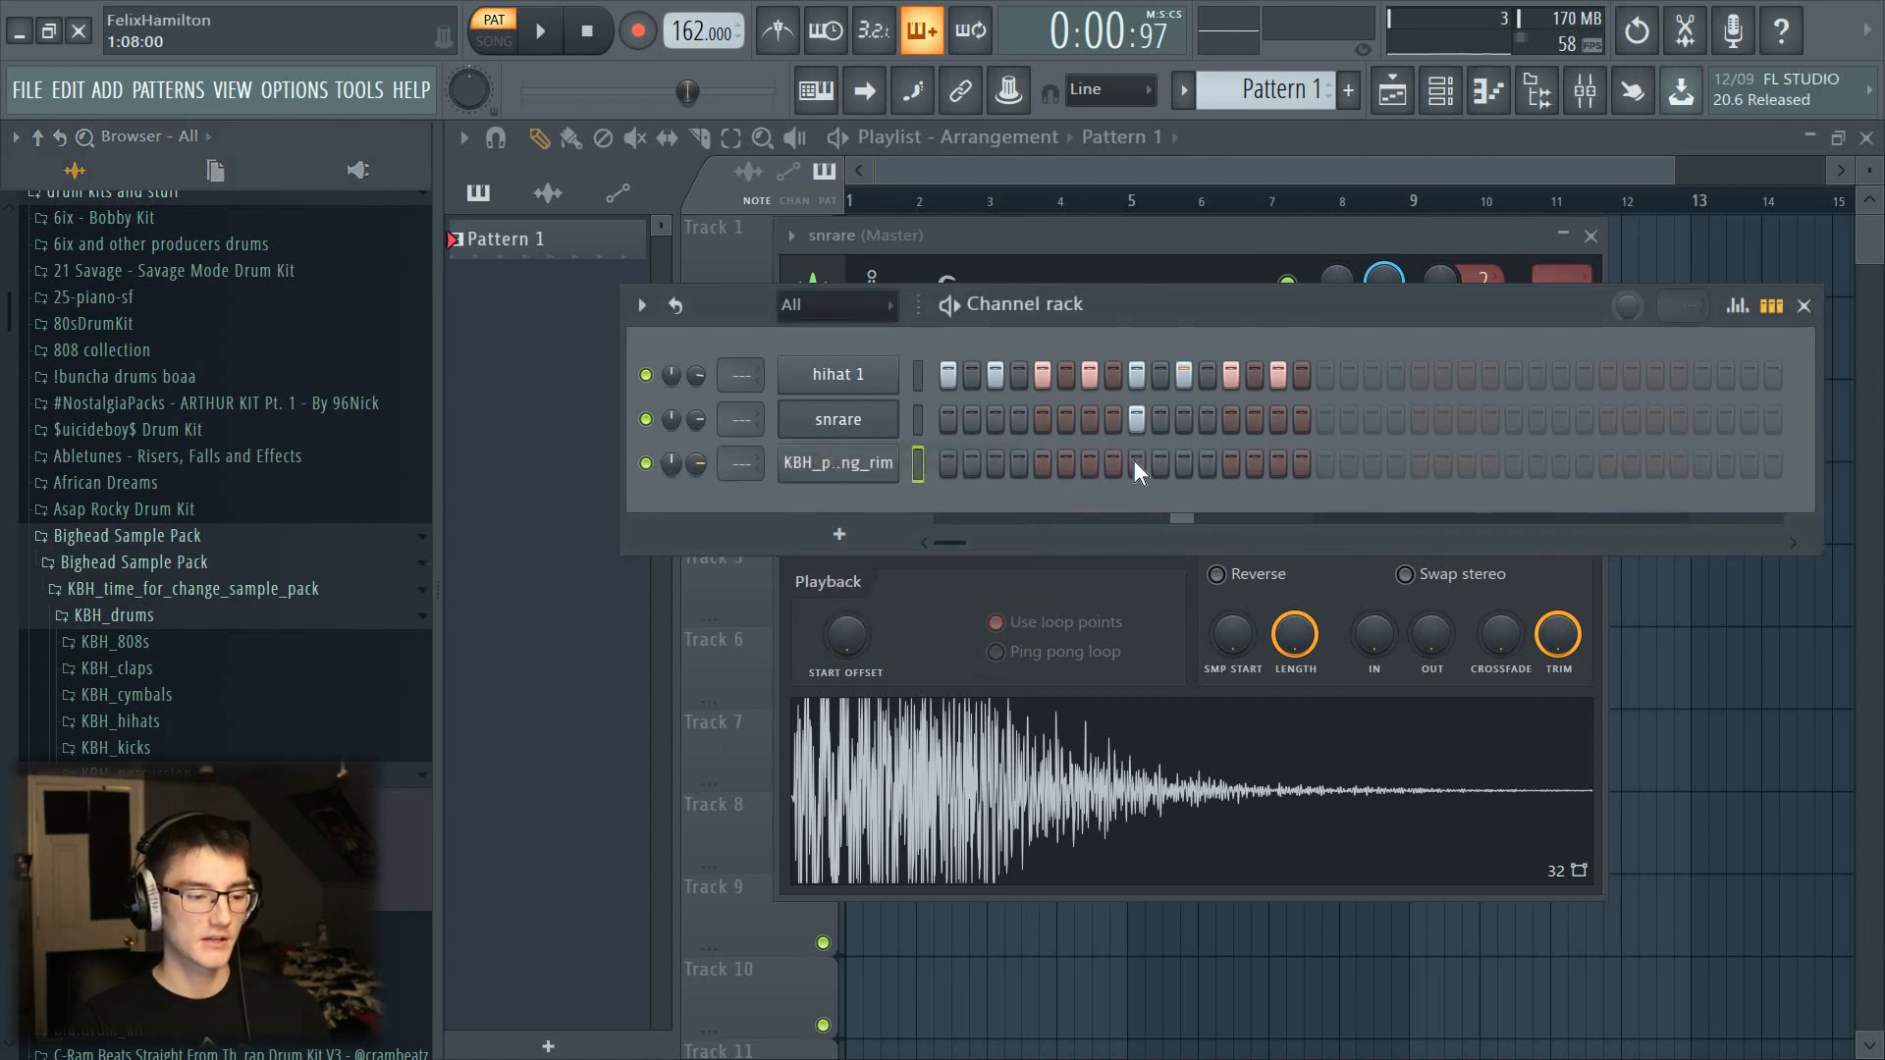
pyautogui.click(646, 375)
pyautogui.click(948, 306)
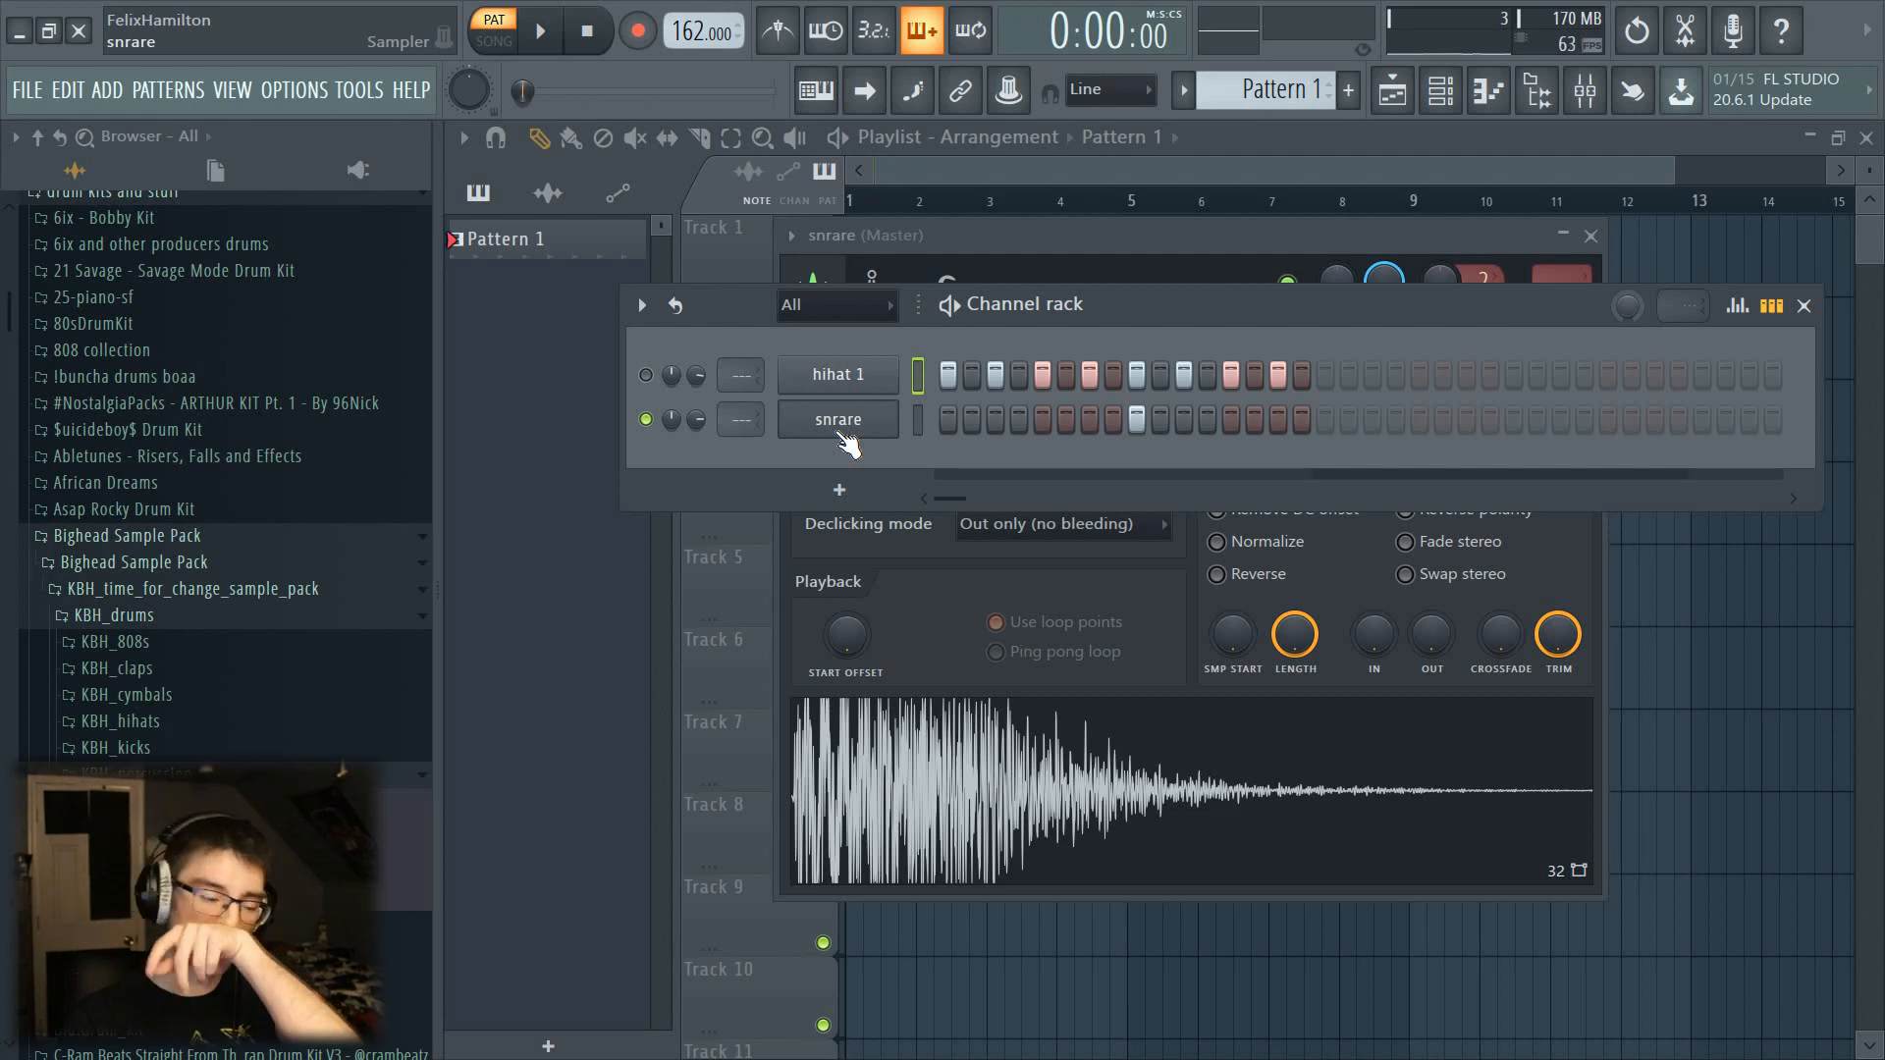
# Step: Add 808 8 (C) carti from the 808s folder of !buncha drums boaa as a new channel and unmute hihat 1
pyautogui.click(184, 770)
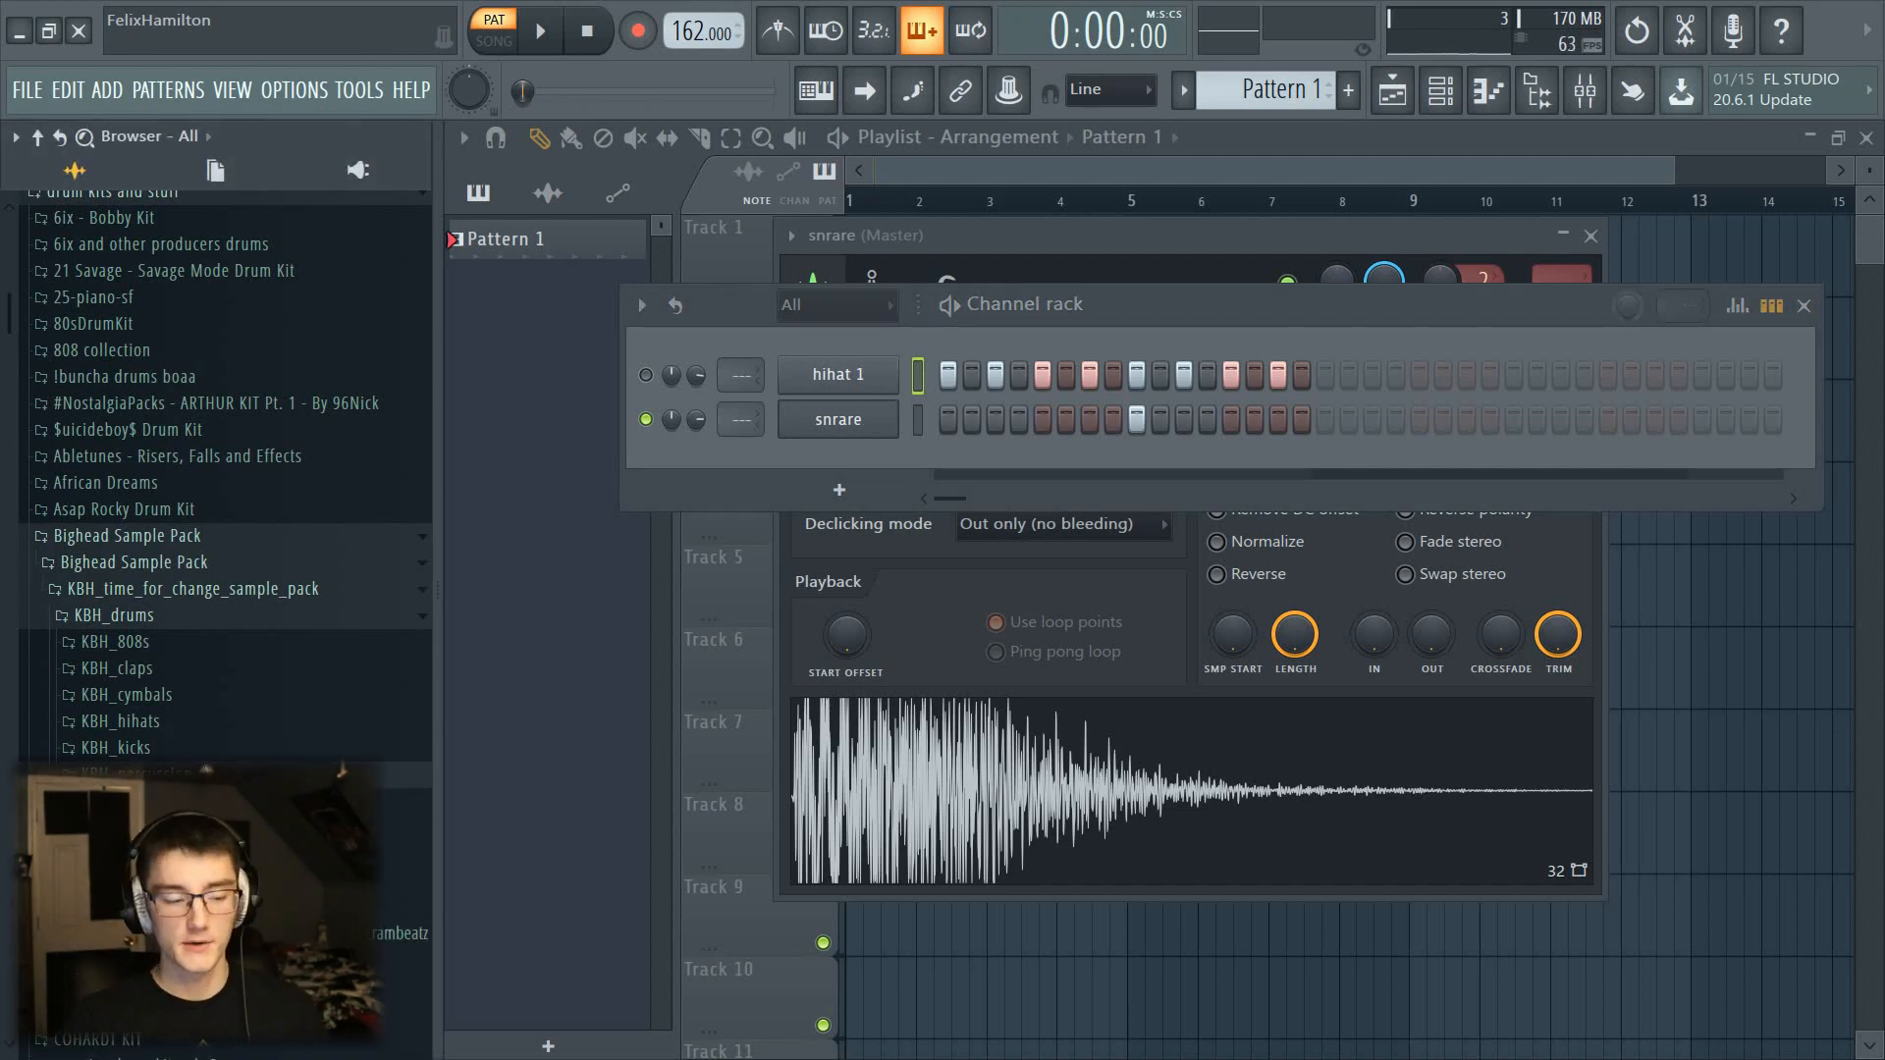
pyautogui.scroll(-1, 144, 661)
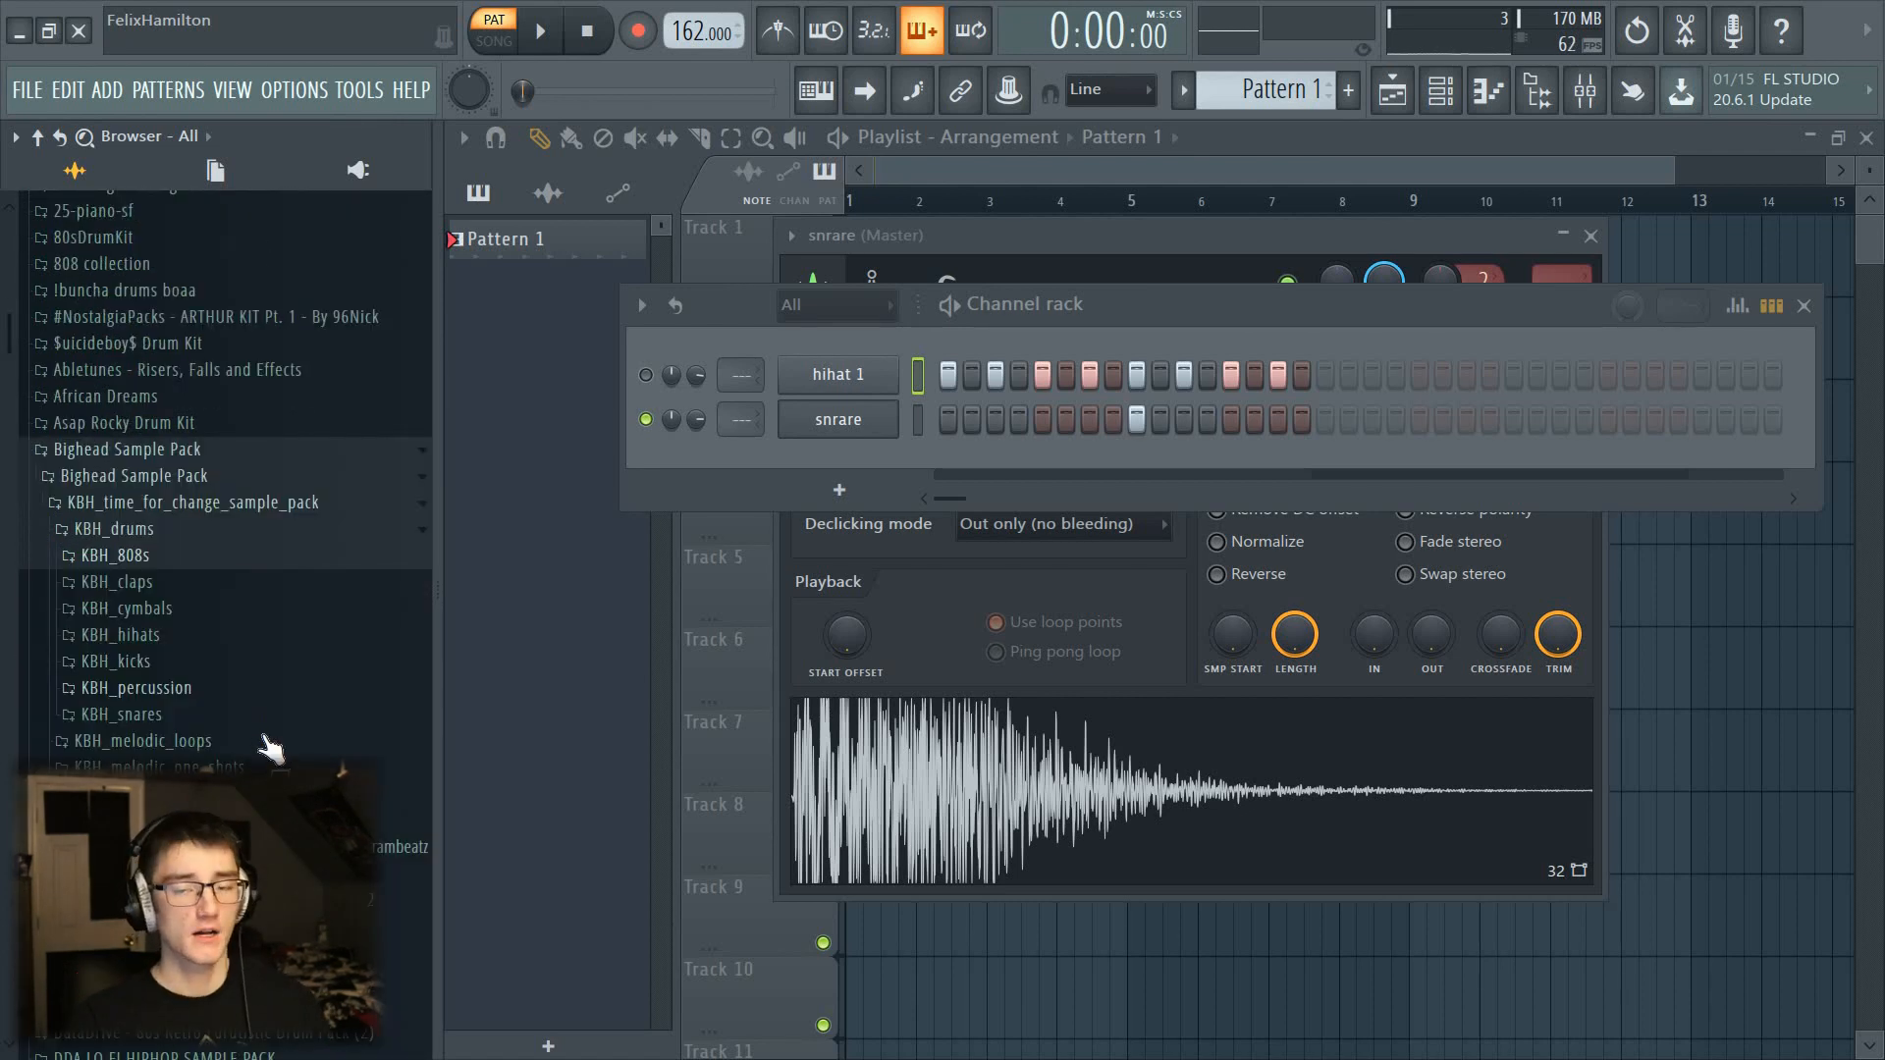
pyautogui.click(204, 454)
pyautogui.scroll(2, 187, 520)
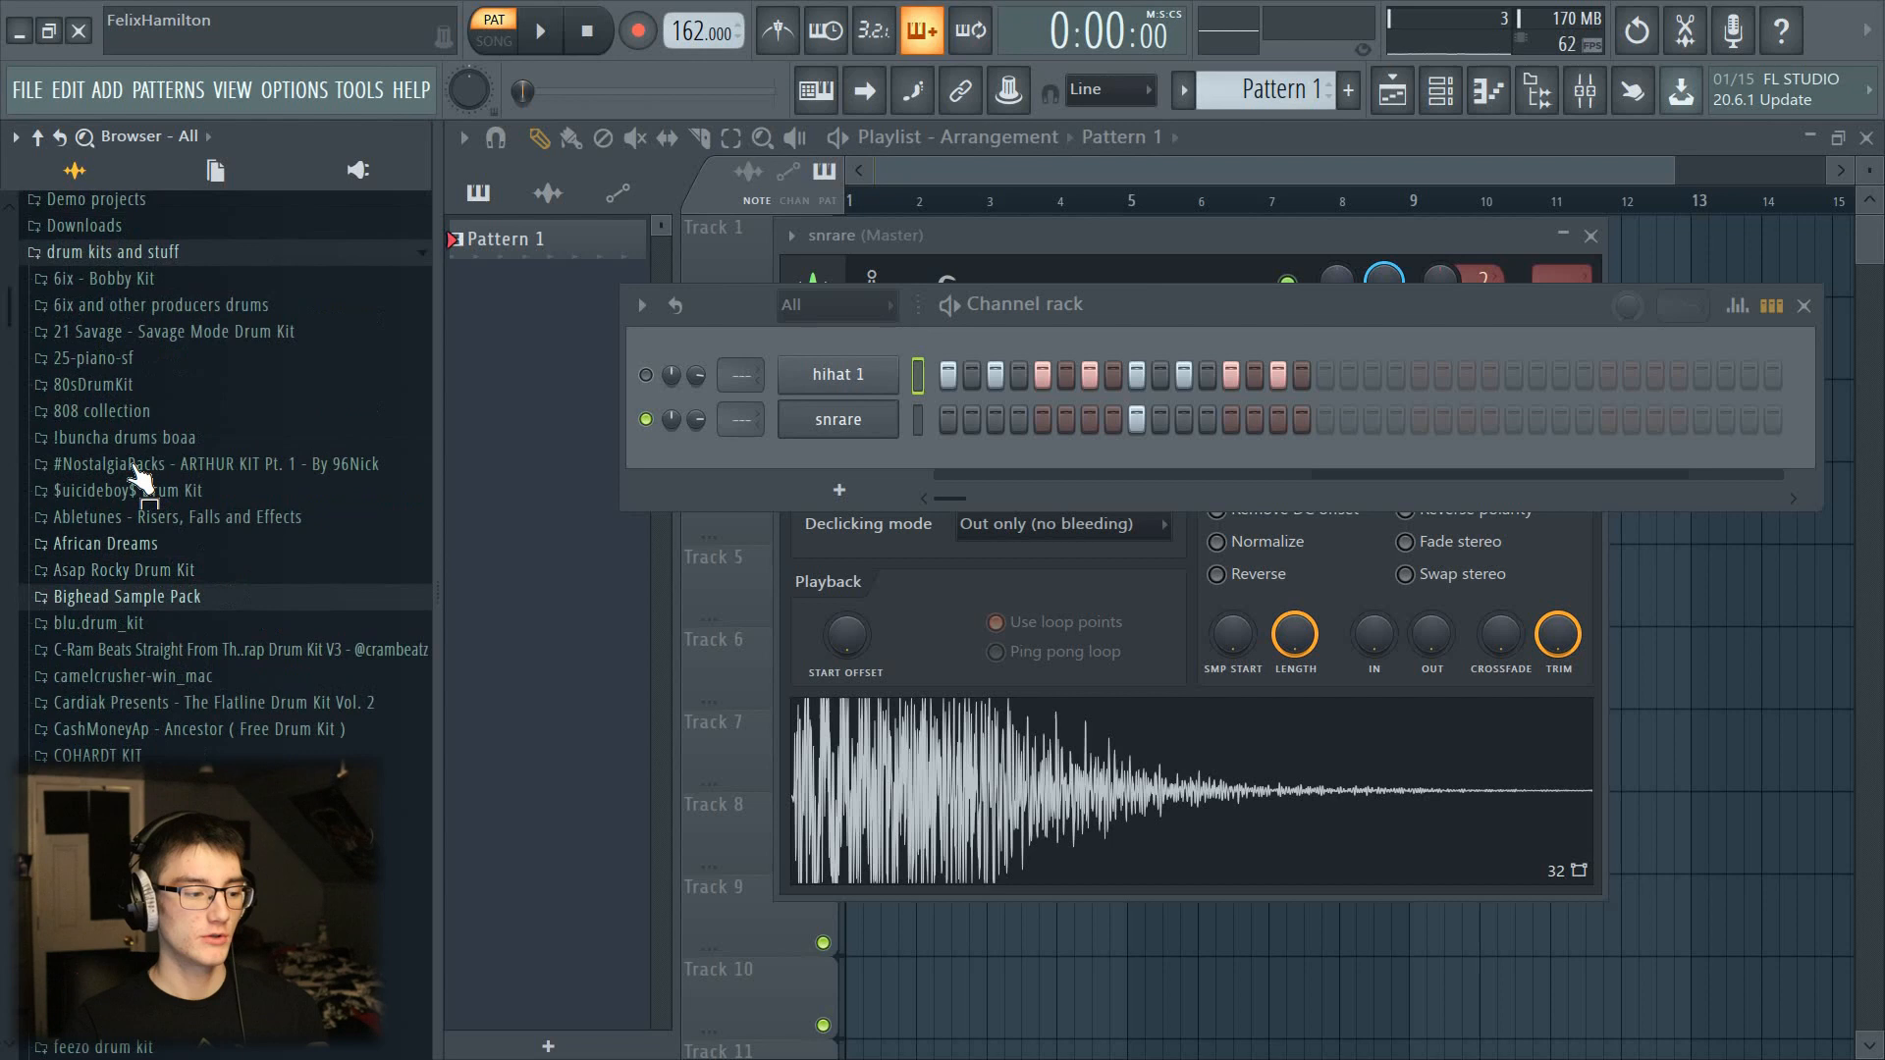
pyautogui.click(128, 441)
pyautogui.click(120, 465)
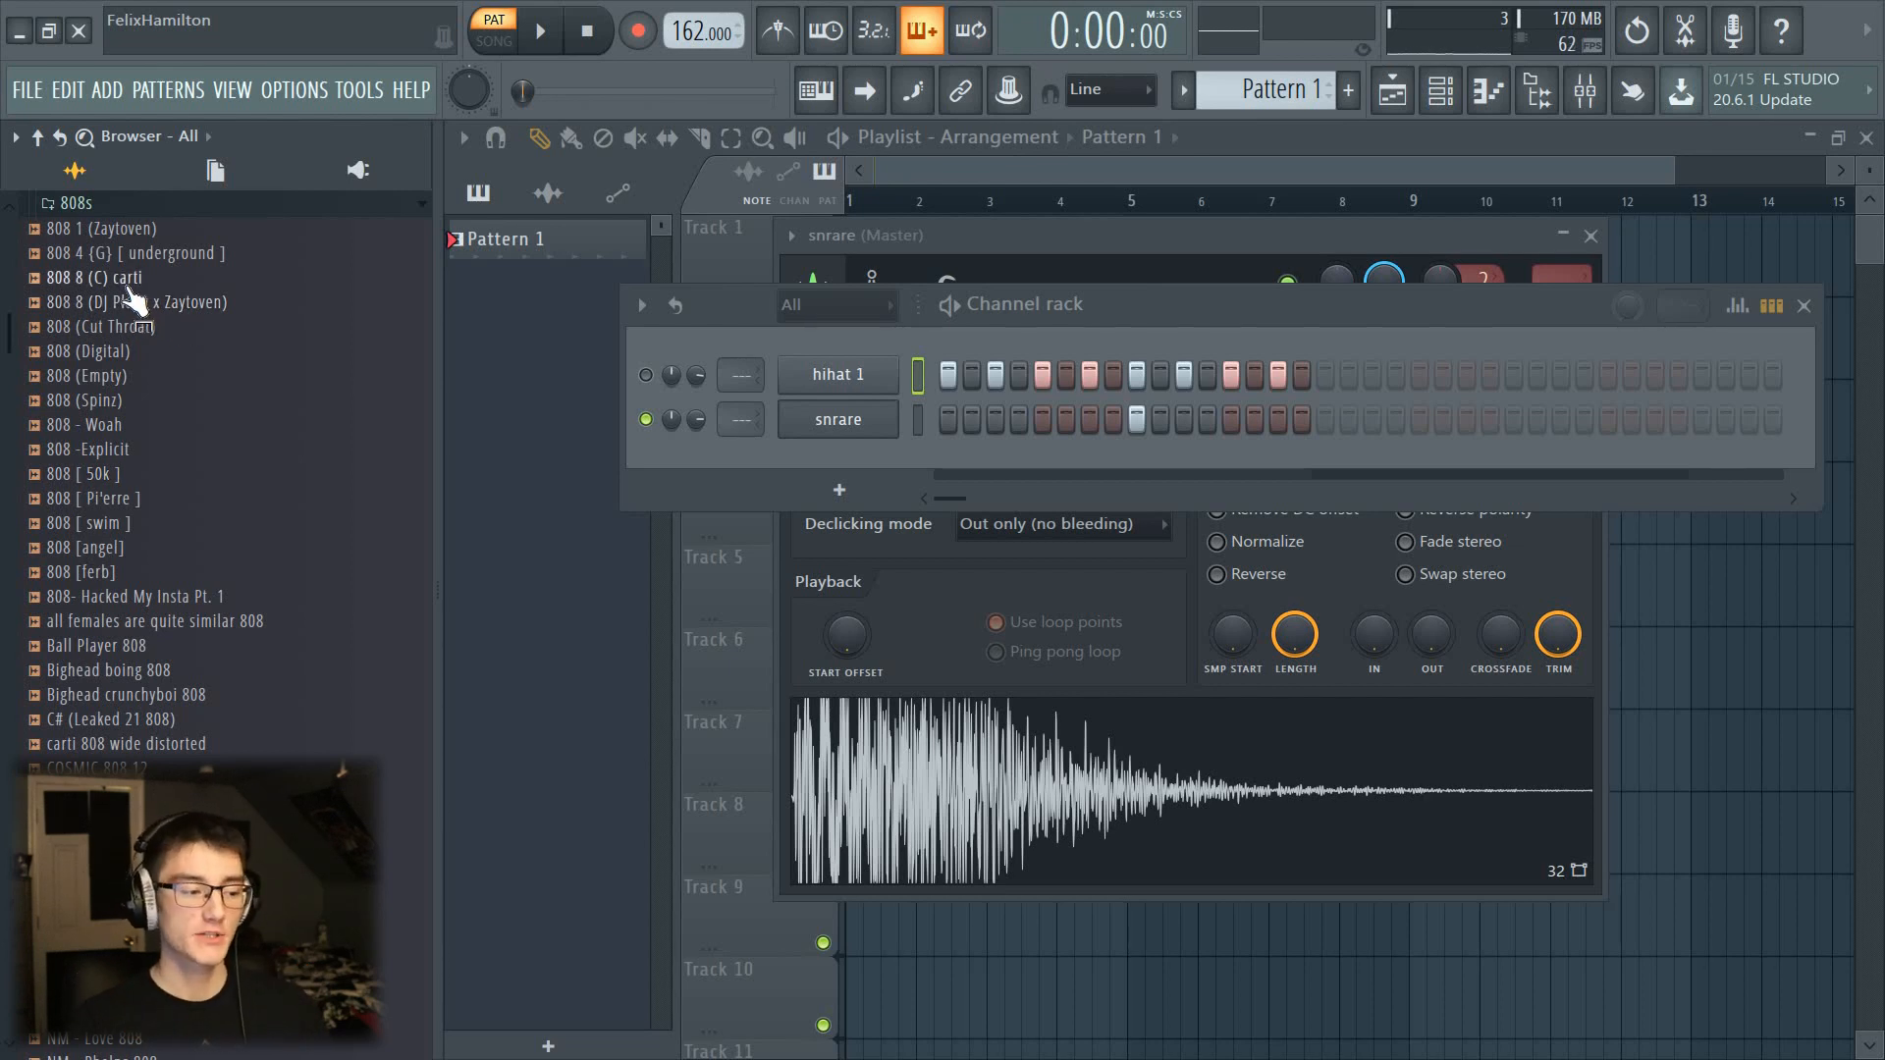
pyautogui.moveTo(127, 279); pyautogui.dragTo(834, 471)
pyautogui.click(645, 375)
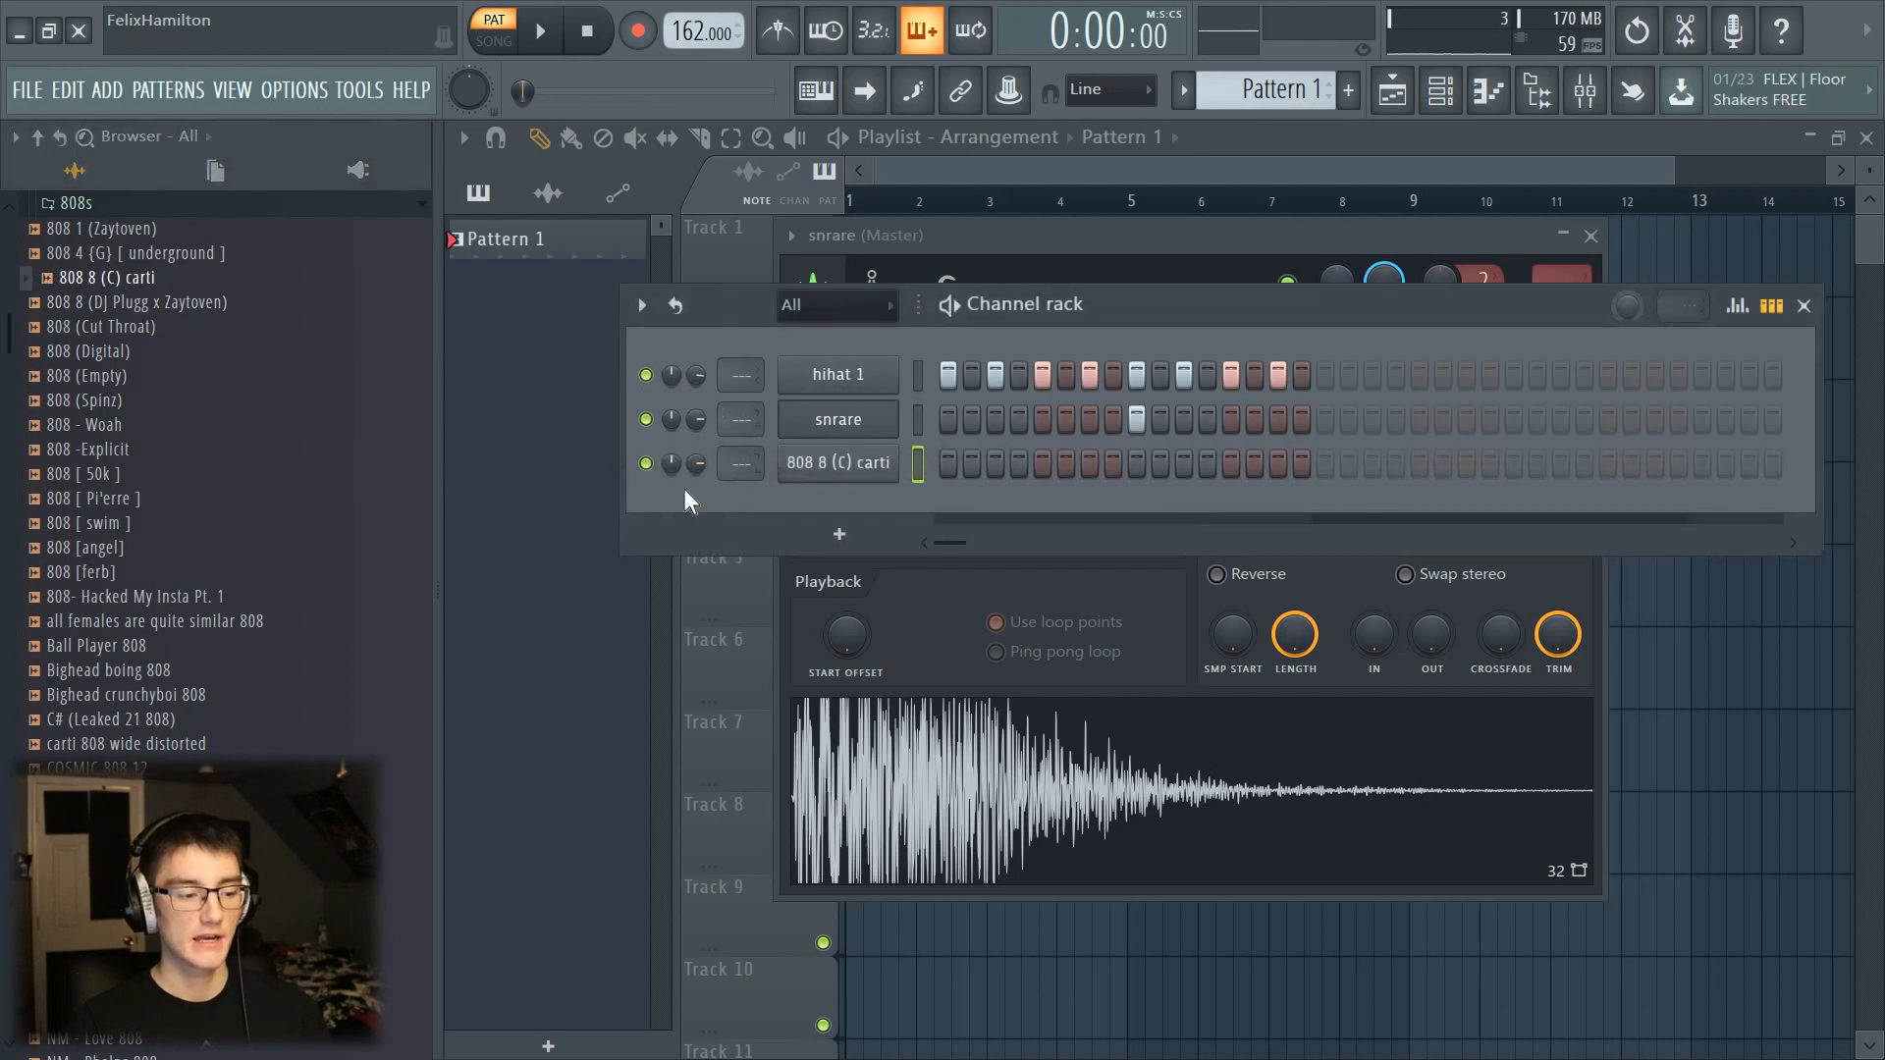
# Step: Open the 808 8 (C) carti channel's sampler and raise its precomputed boost
pyautogui.click(854, 463)
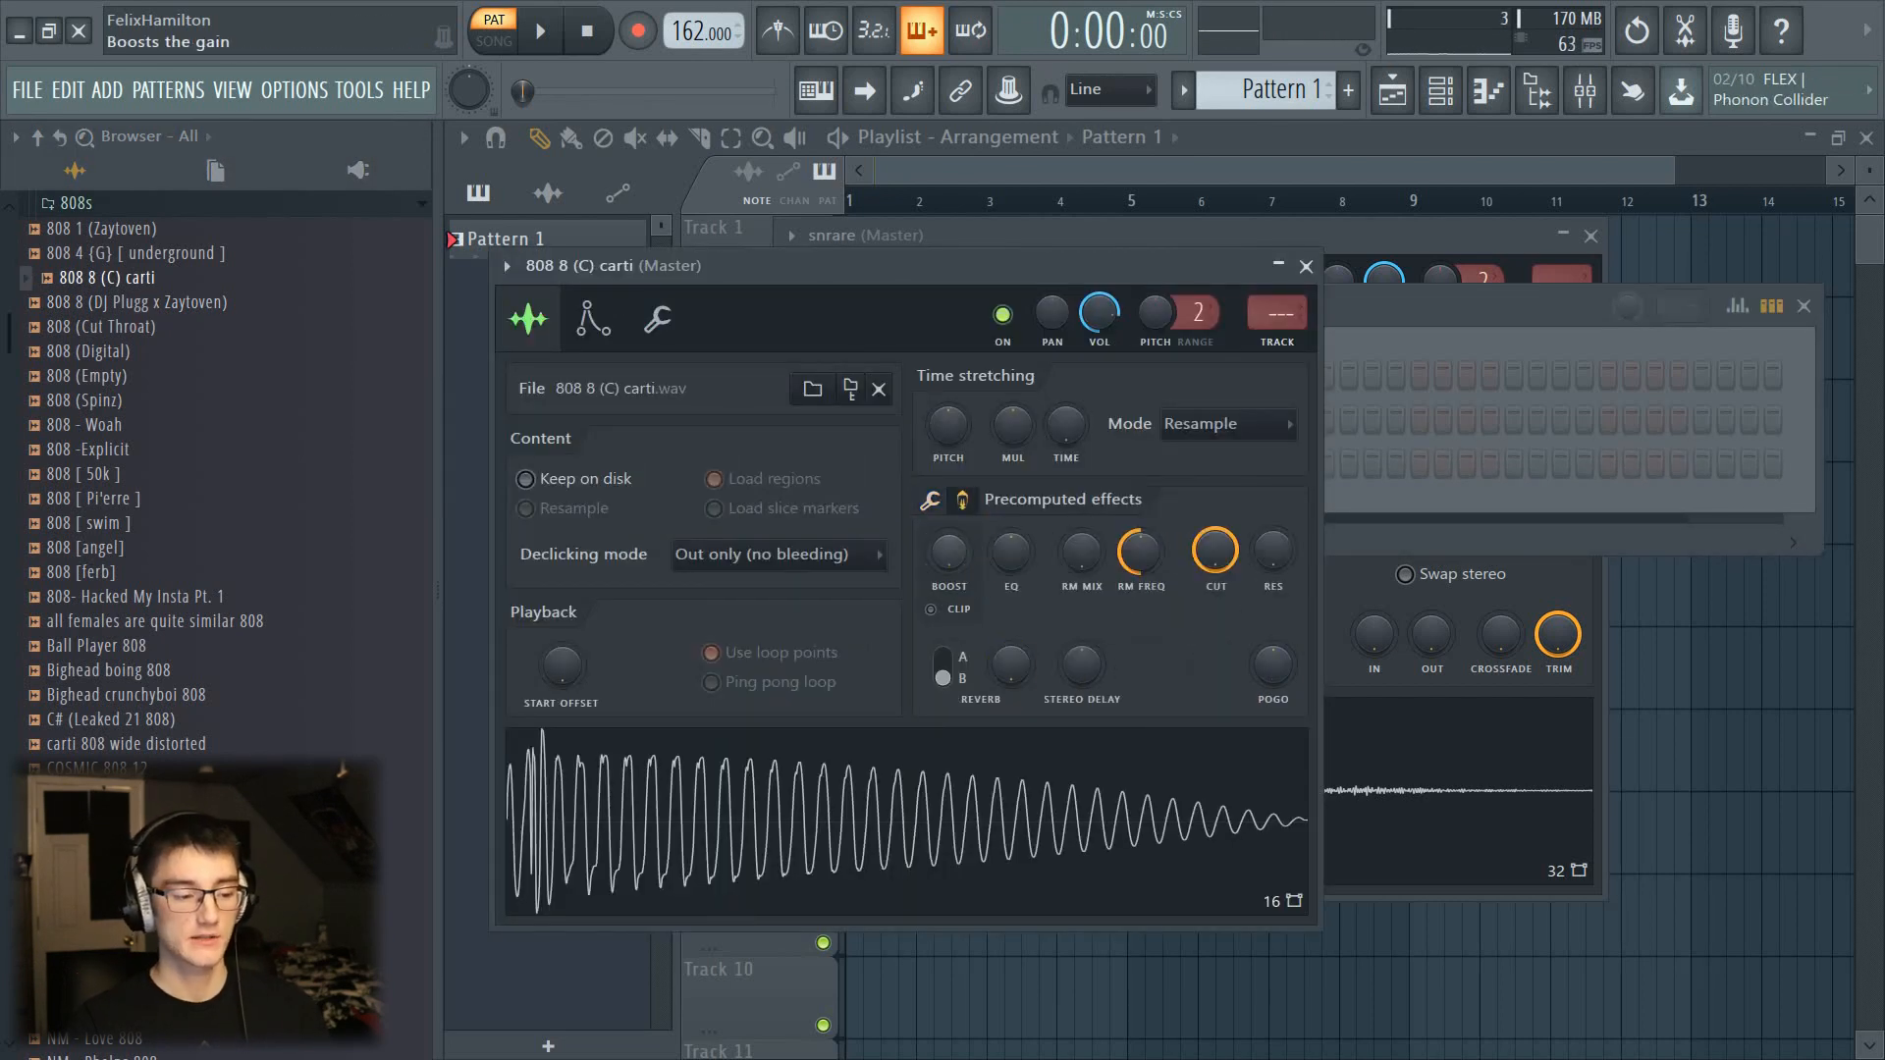
pyautogui.scroll(3, 948, 554)
pyautogui.moveTo(931, 568); pyautogui.dragTo(932, 594)
# Step: Put the 808 on step 1 and a second snrare hit on step 25, and fill every second hihat 1 step through step 32
pyautogui.click(1372, 327)
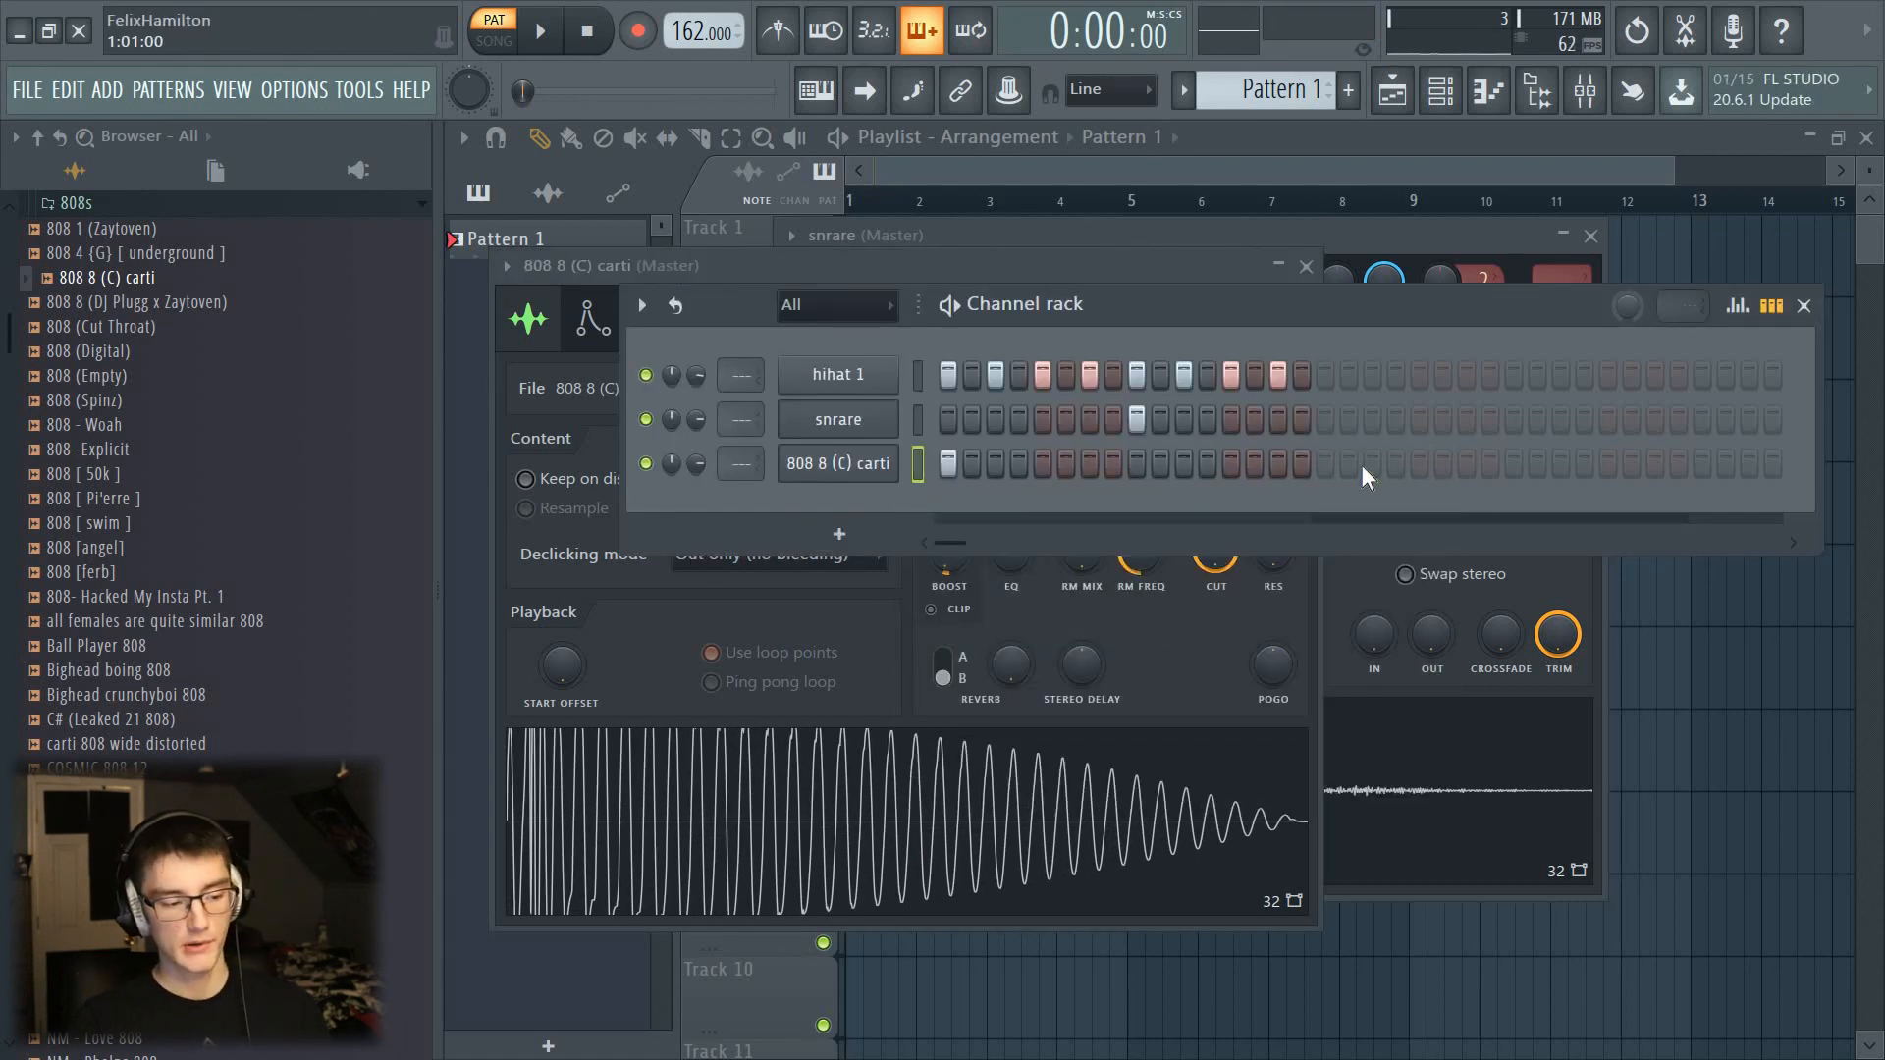
pyautogui.click(1513, 422)
pyautogui.click(1489, 422)
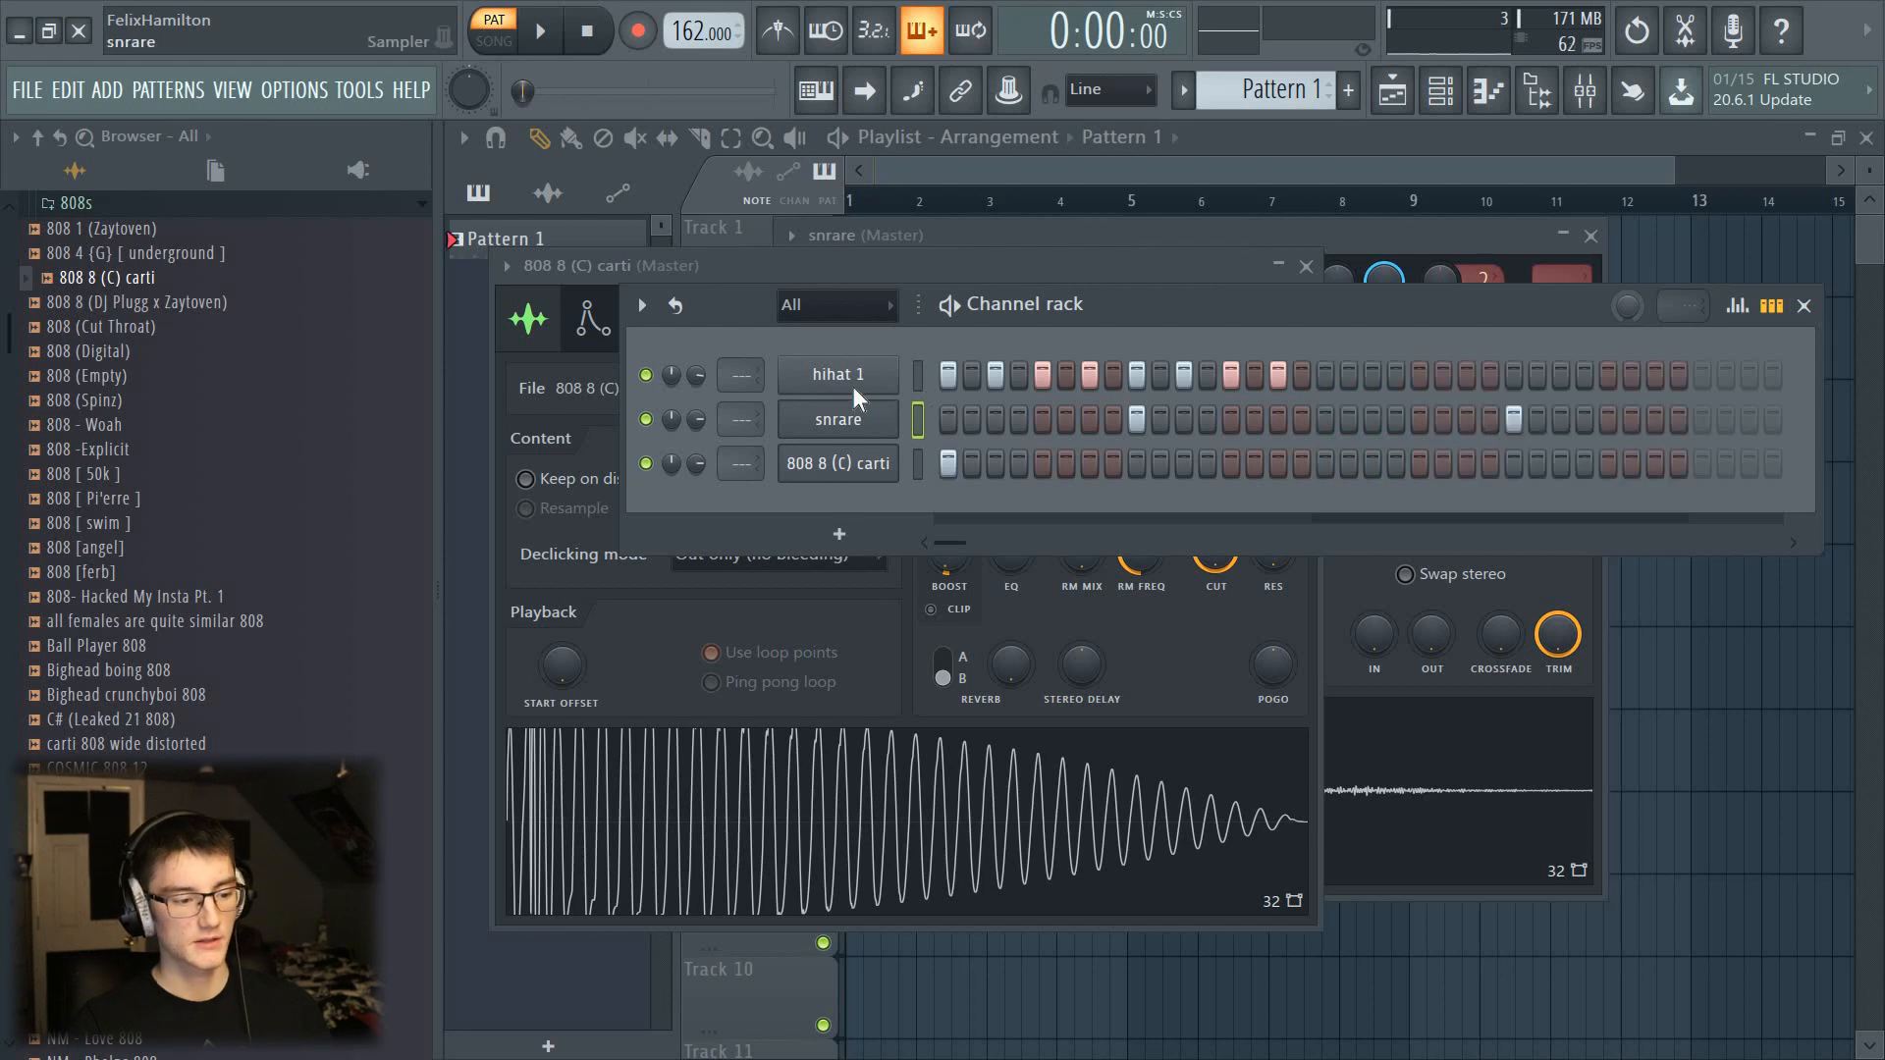
pyautogui.hotkey('ctrl', 'z')
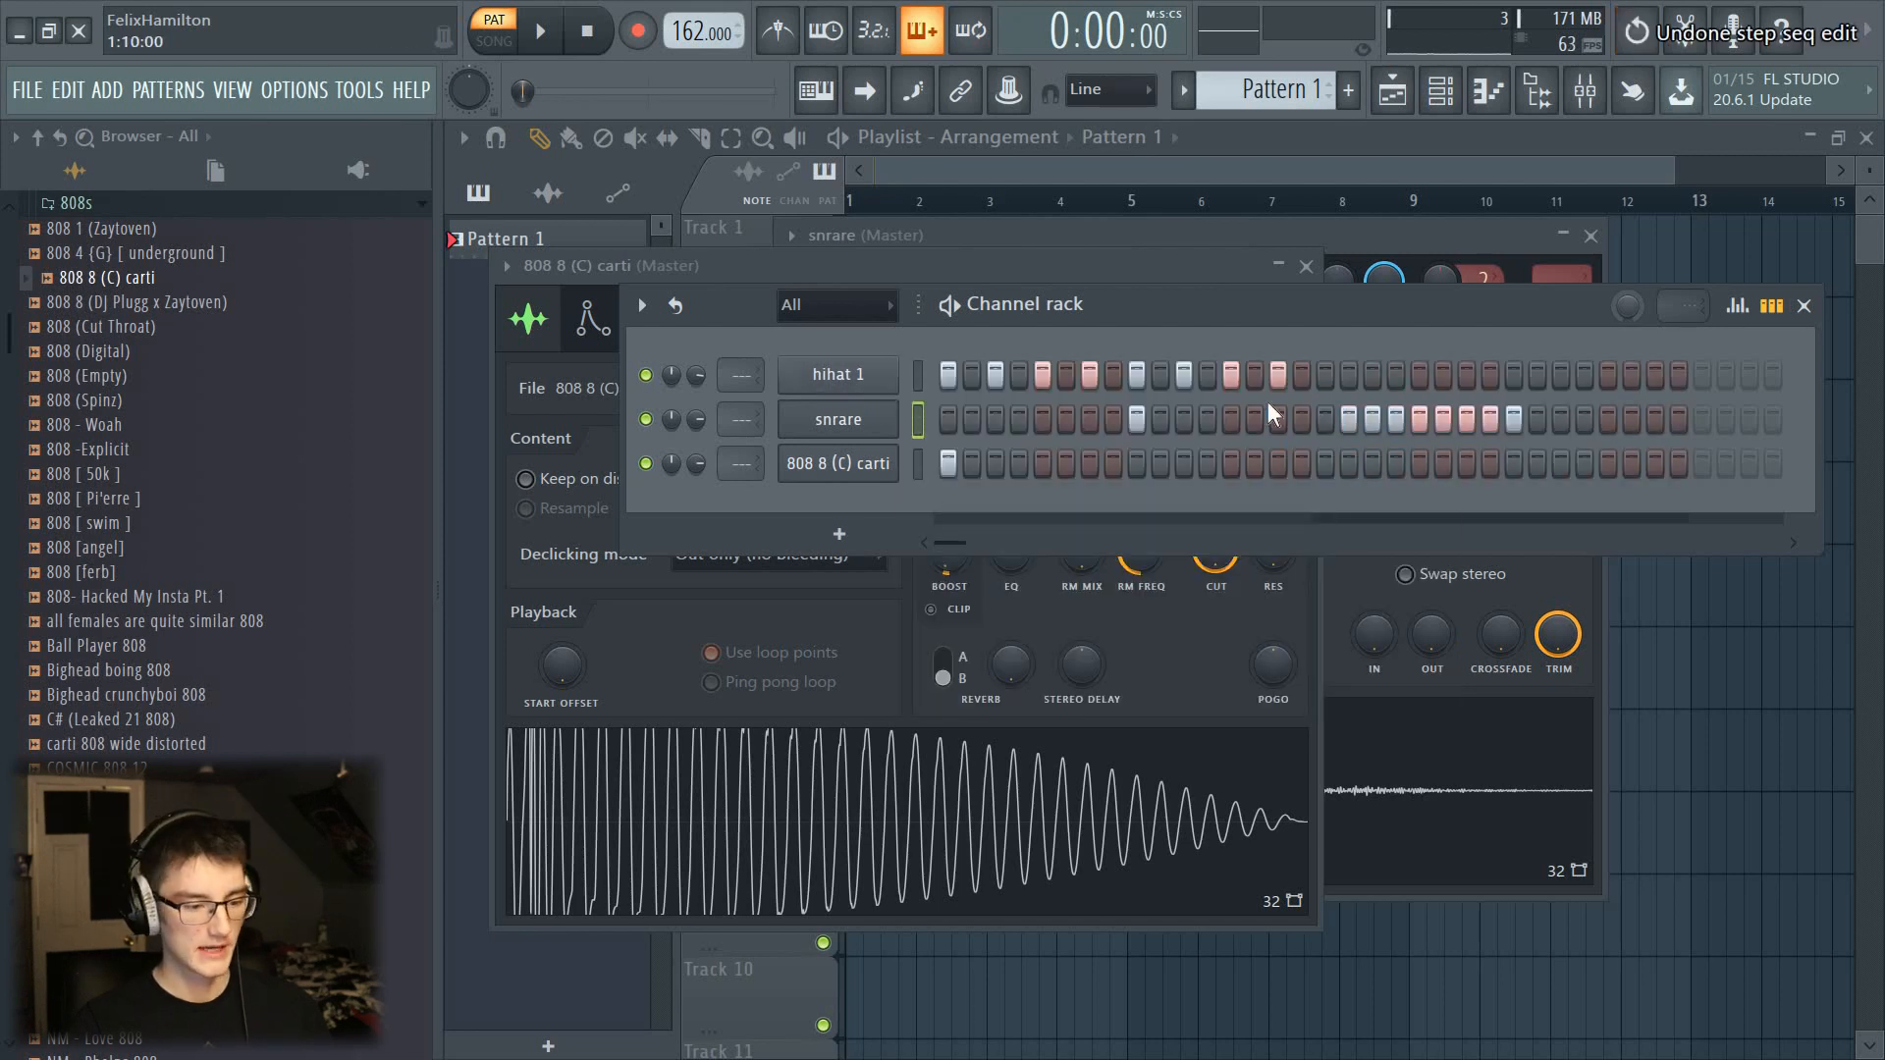
pyautogui.hotkey('ctrl', 'z')
pyautogui.hotkey('ctrl', 'z')
pyautogui.hotkey('ctrl', 'z')
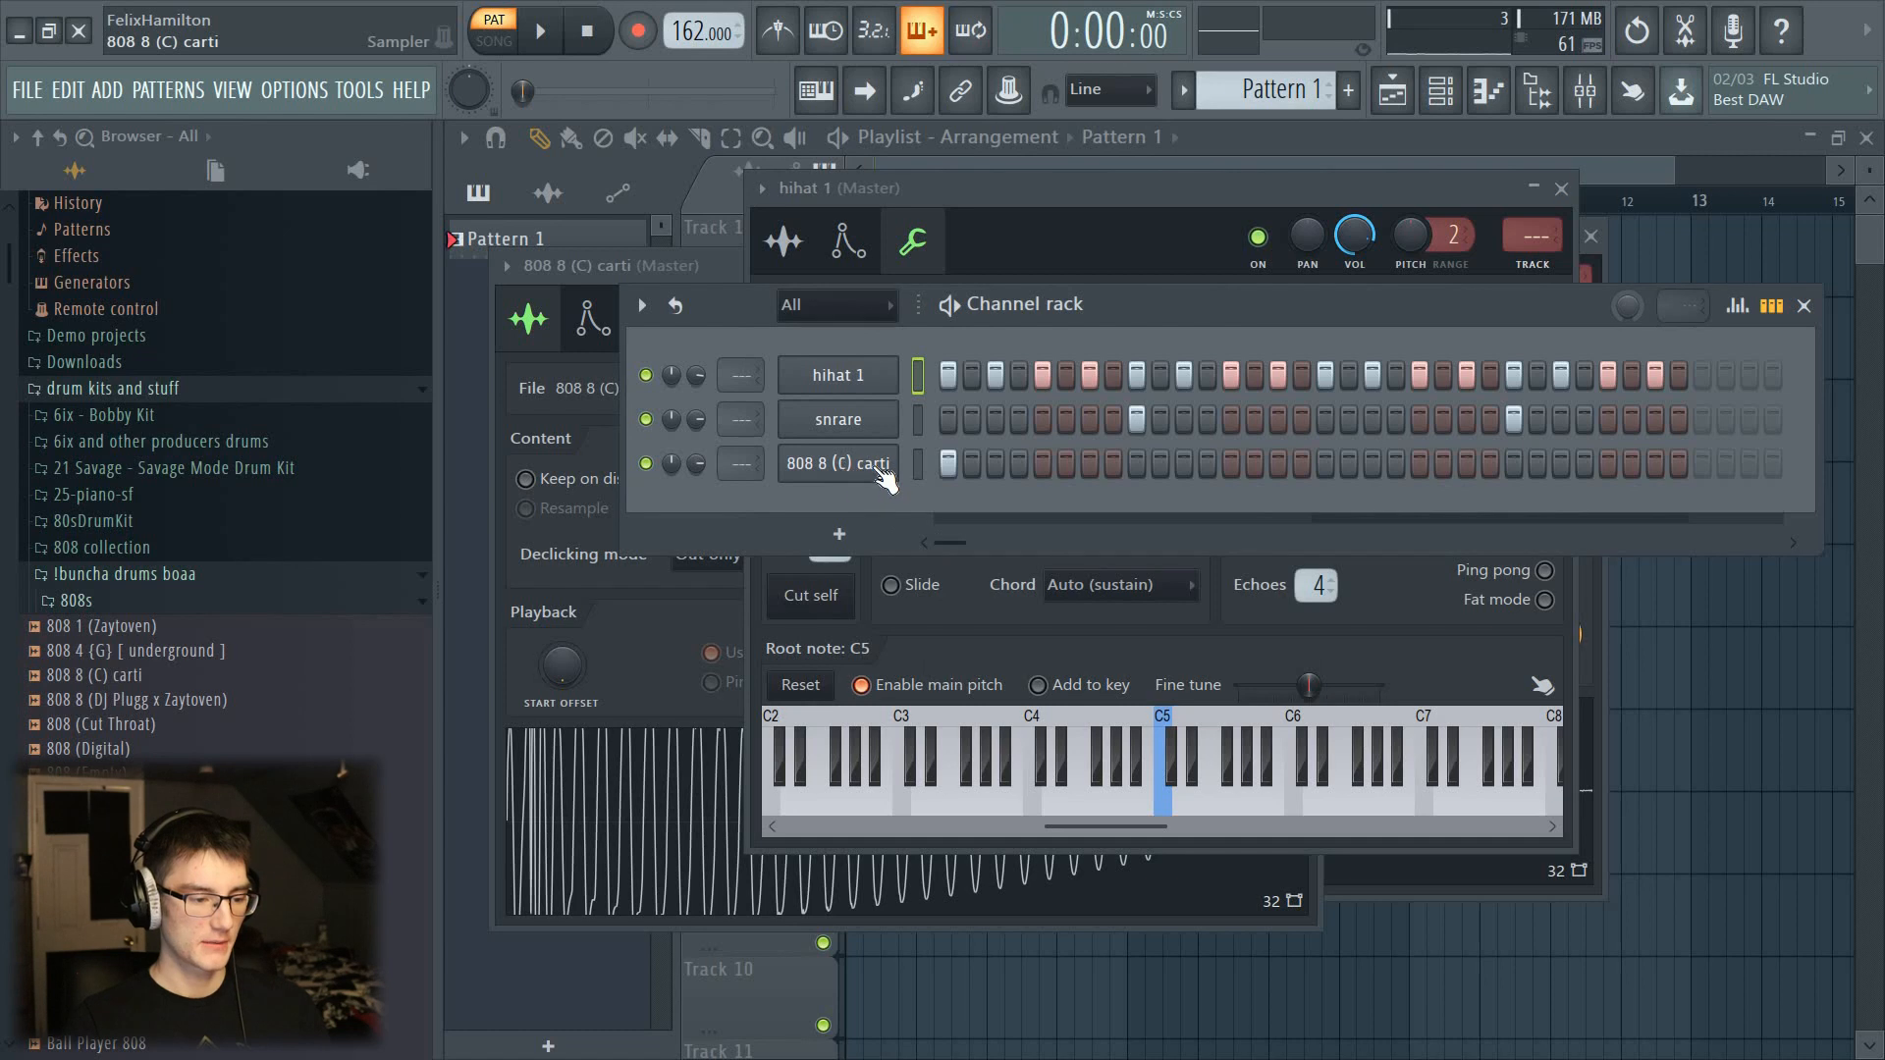
# Step: Open the 808 8 (C) carti channel's piano roll, play the pattern, return to the channel rack and stop playback
pyautogui.rightClick(870, 463)
pyautogui.click(962, 461)
pyautogui.press('space')
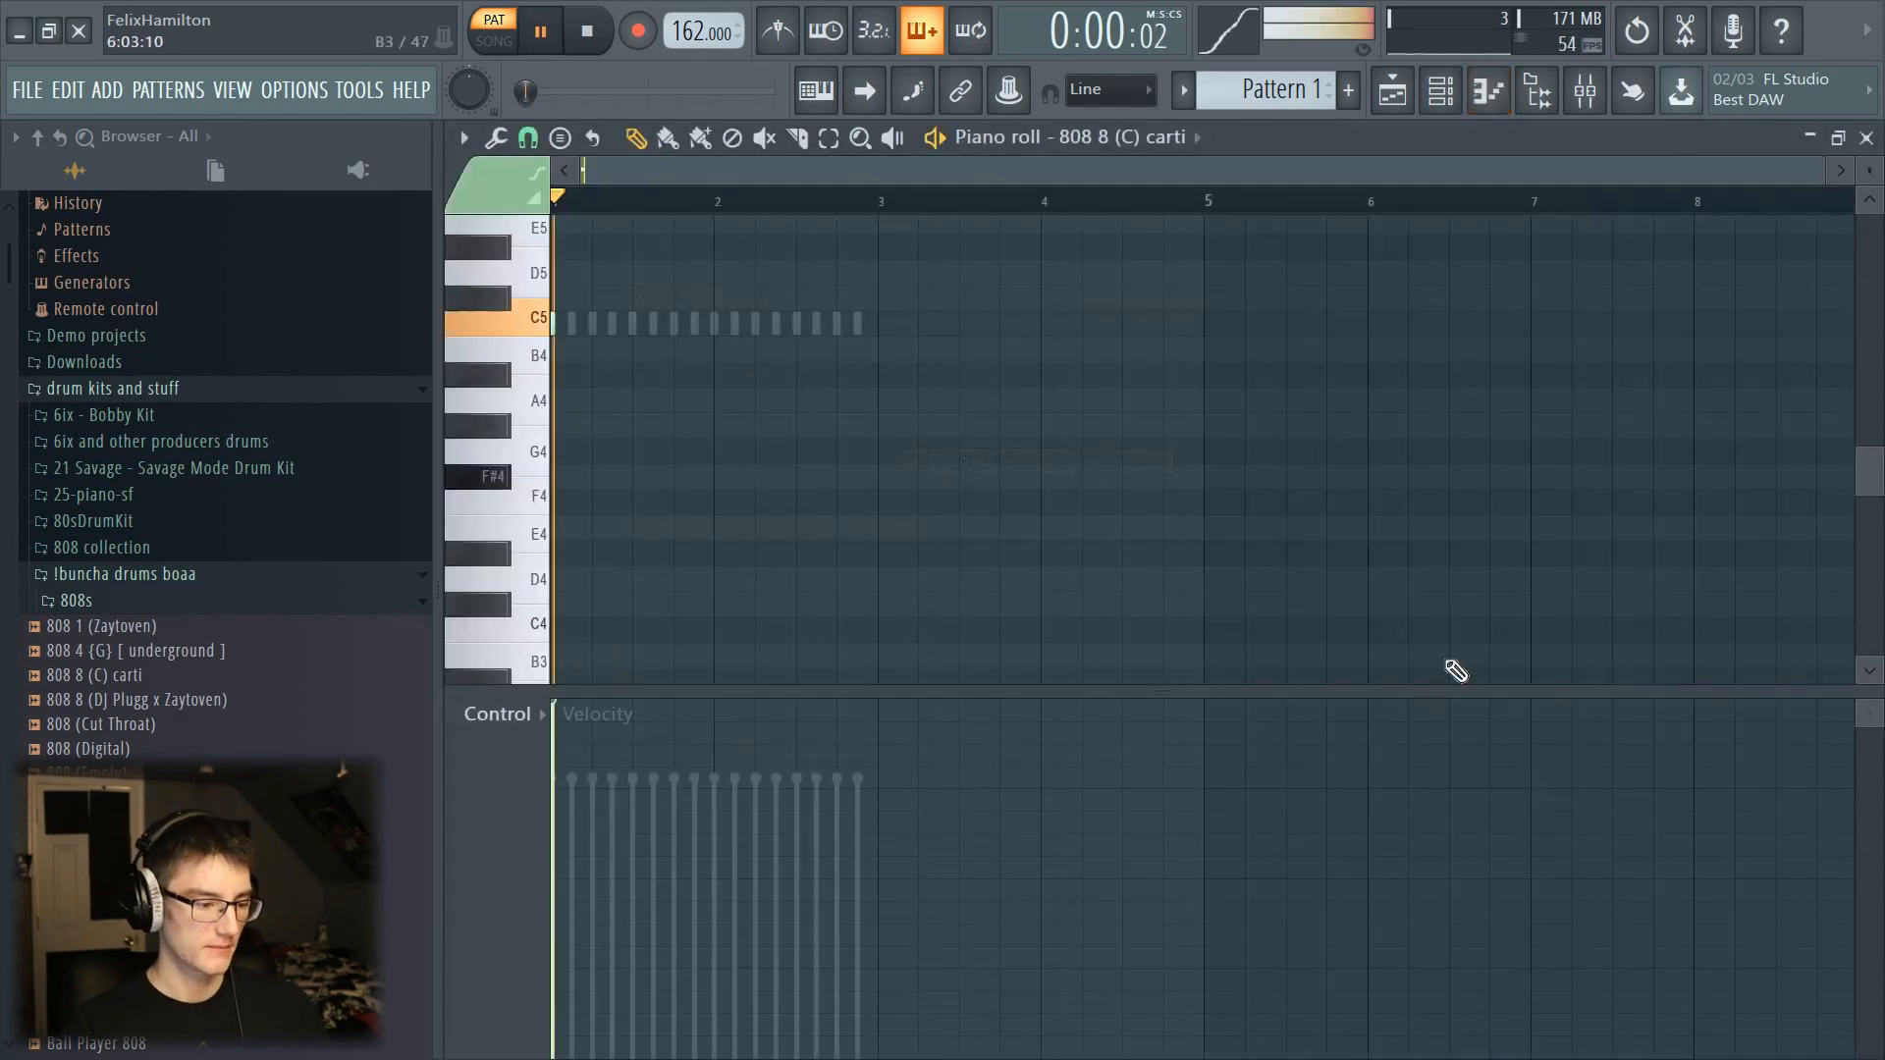
pyautogui.press('F7')
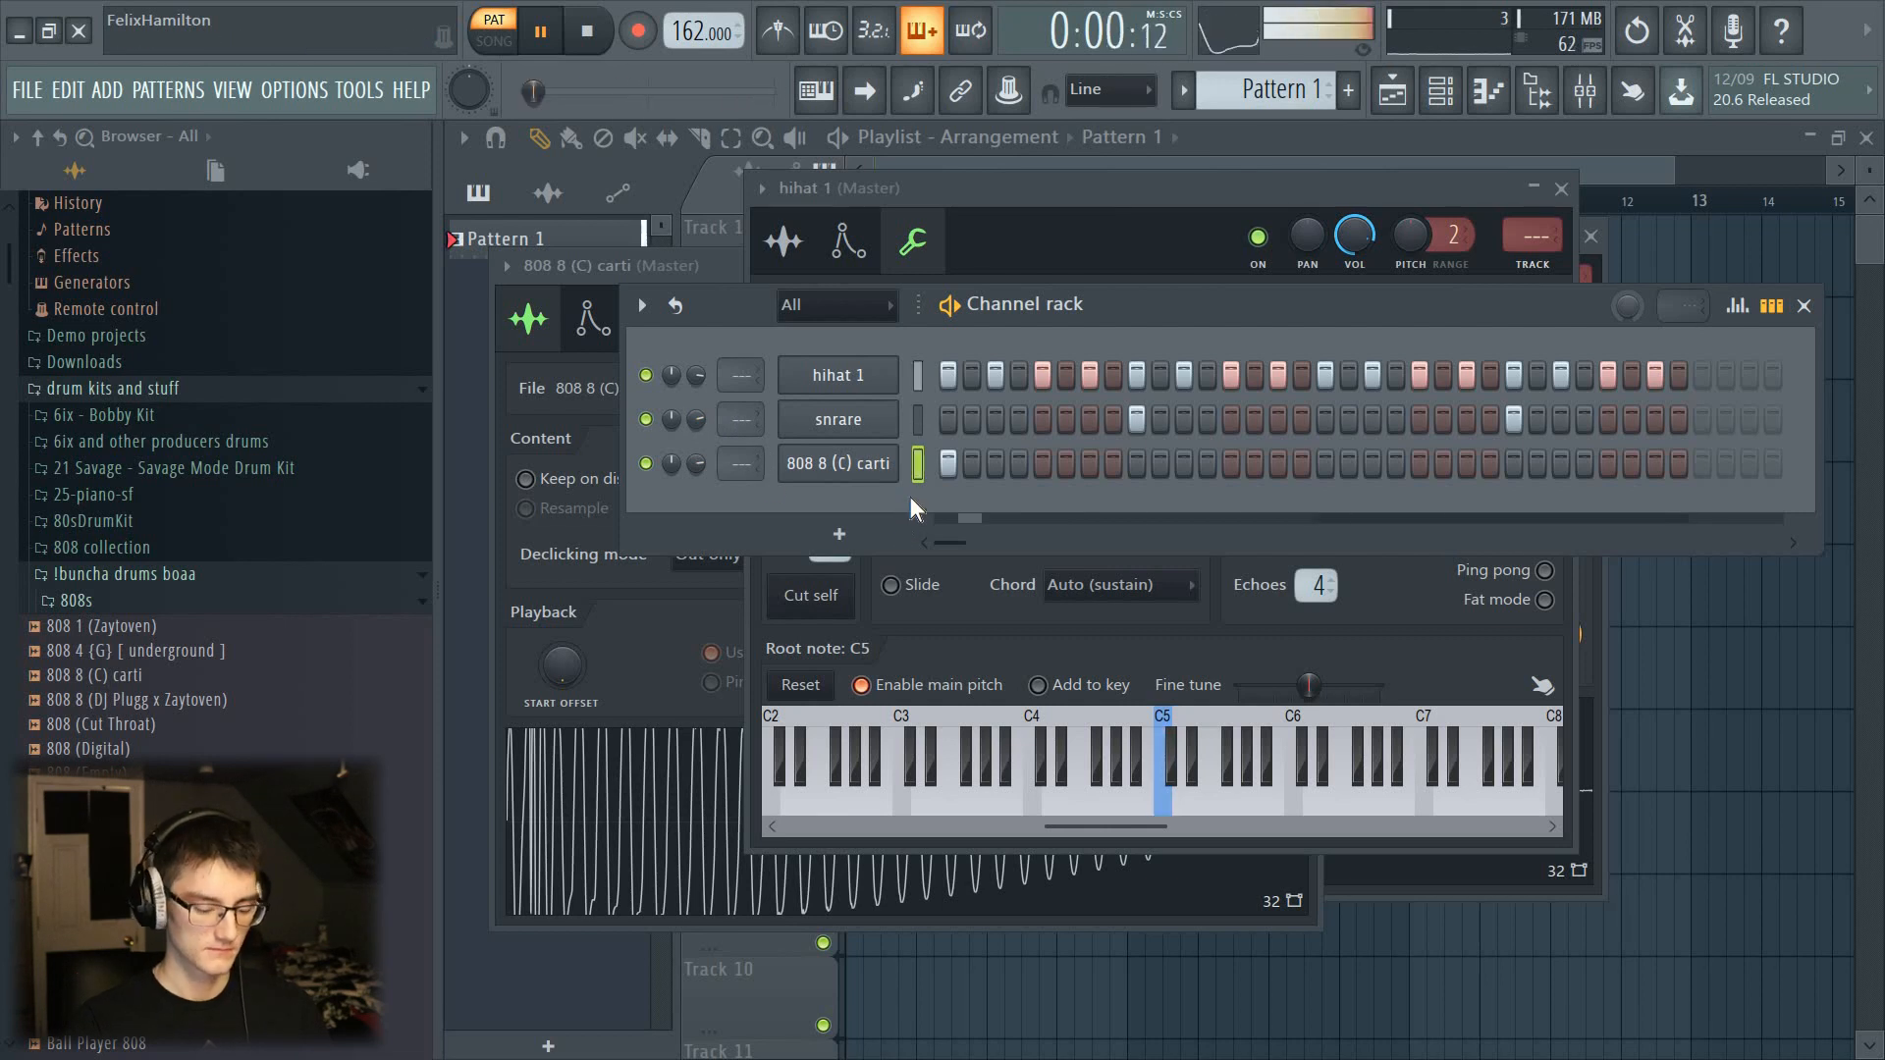
pyautogui.press('space')
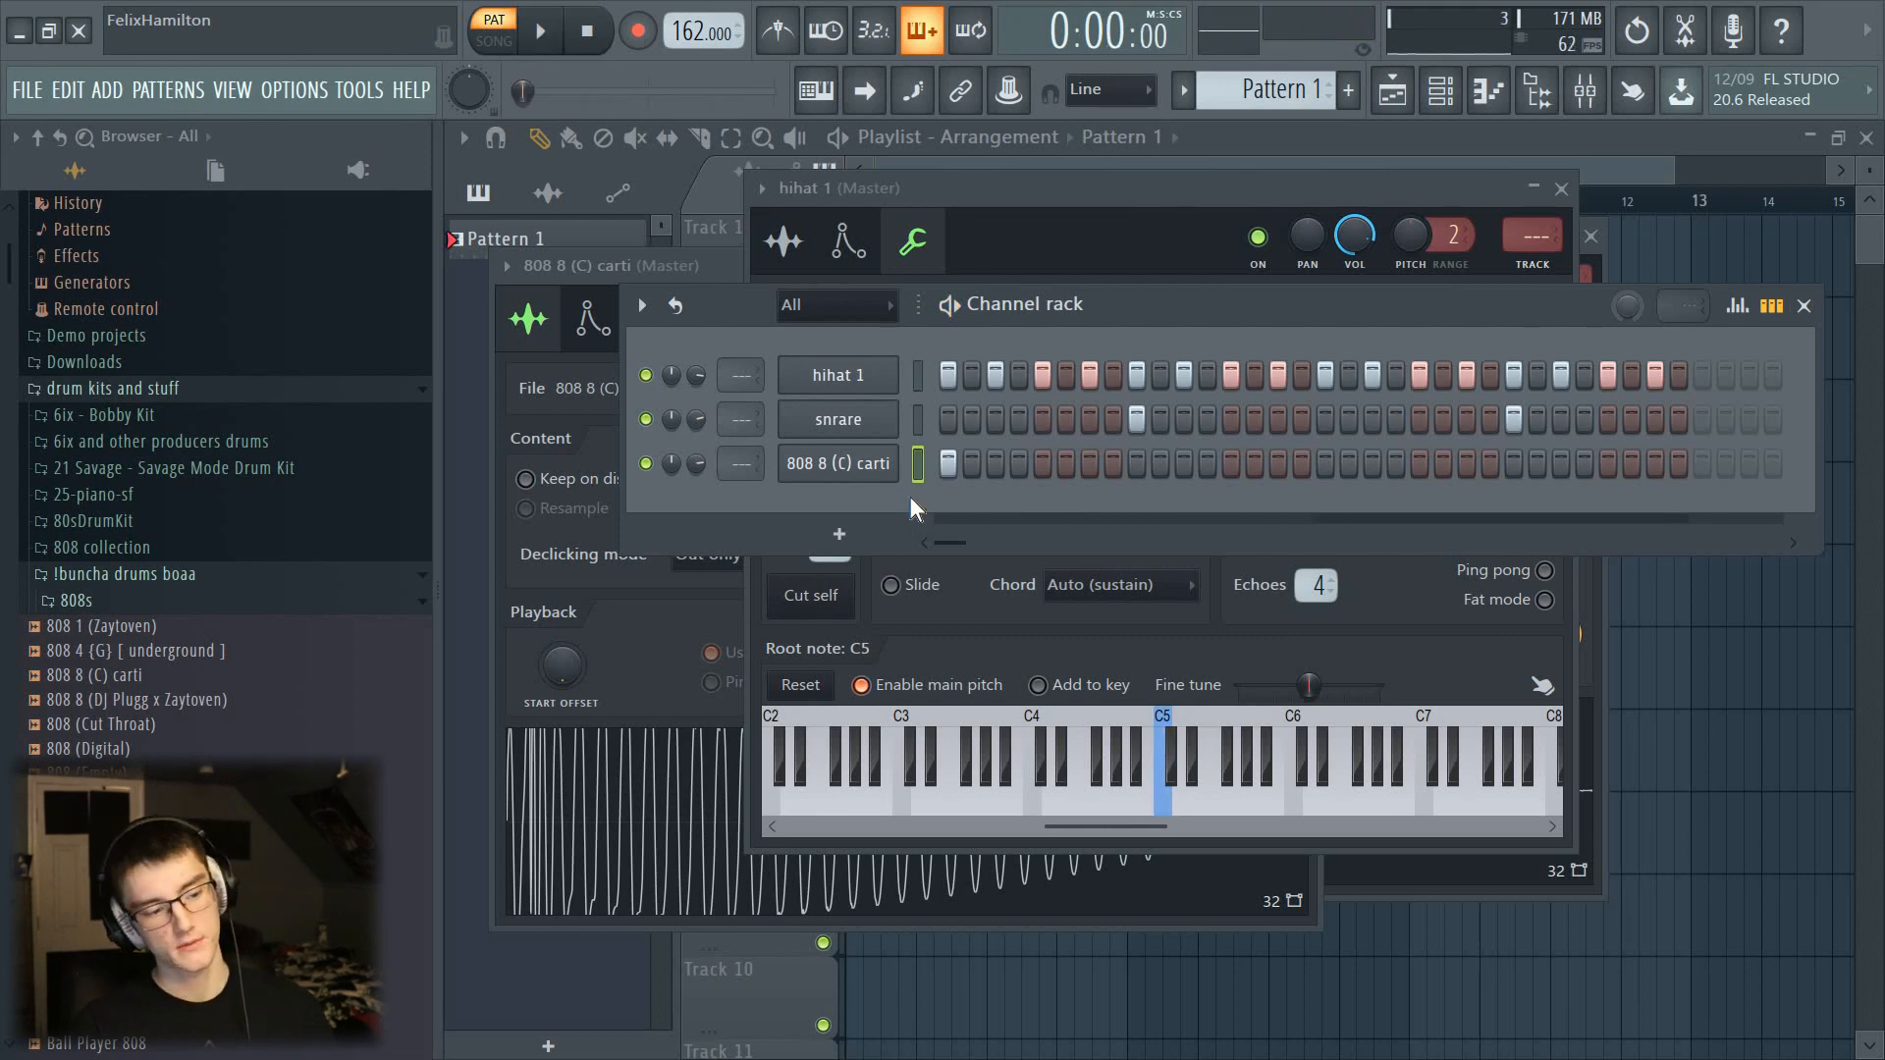
# Step: Reset the snare mixer tracks, Snare (2), KBH_snare_bighead_08 and KBH_snare_bighead_02, to their default state
pyautogui.click(1584, 89)
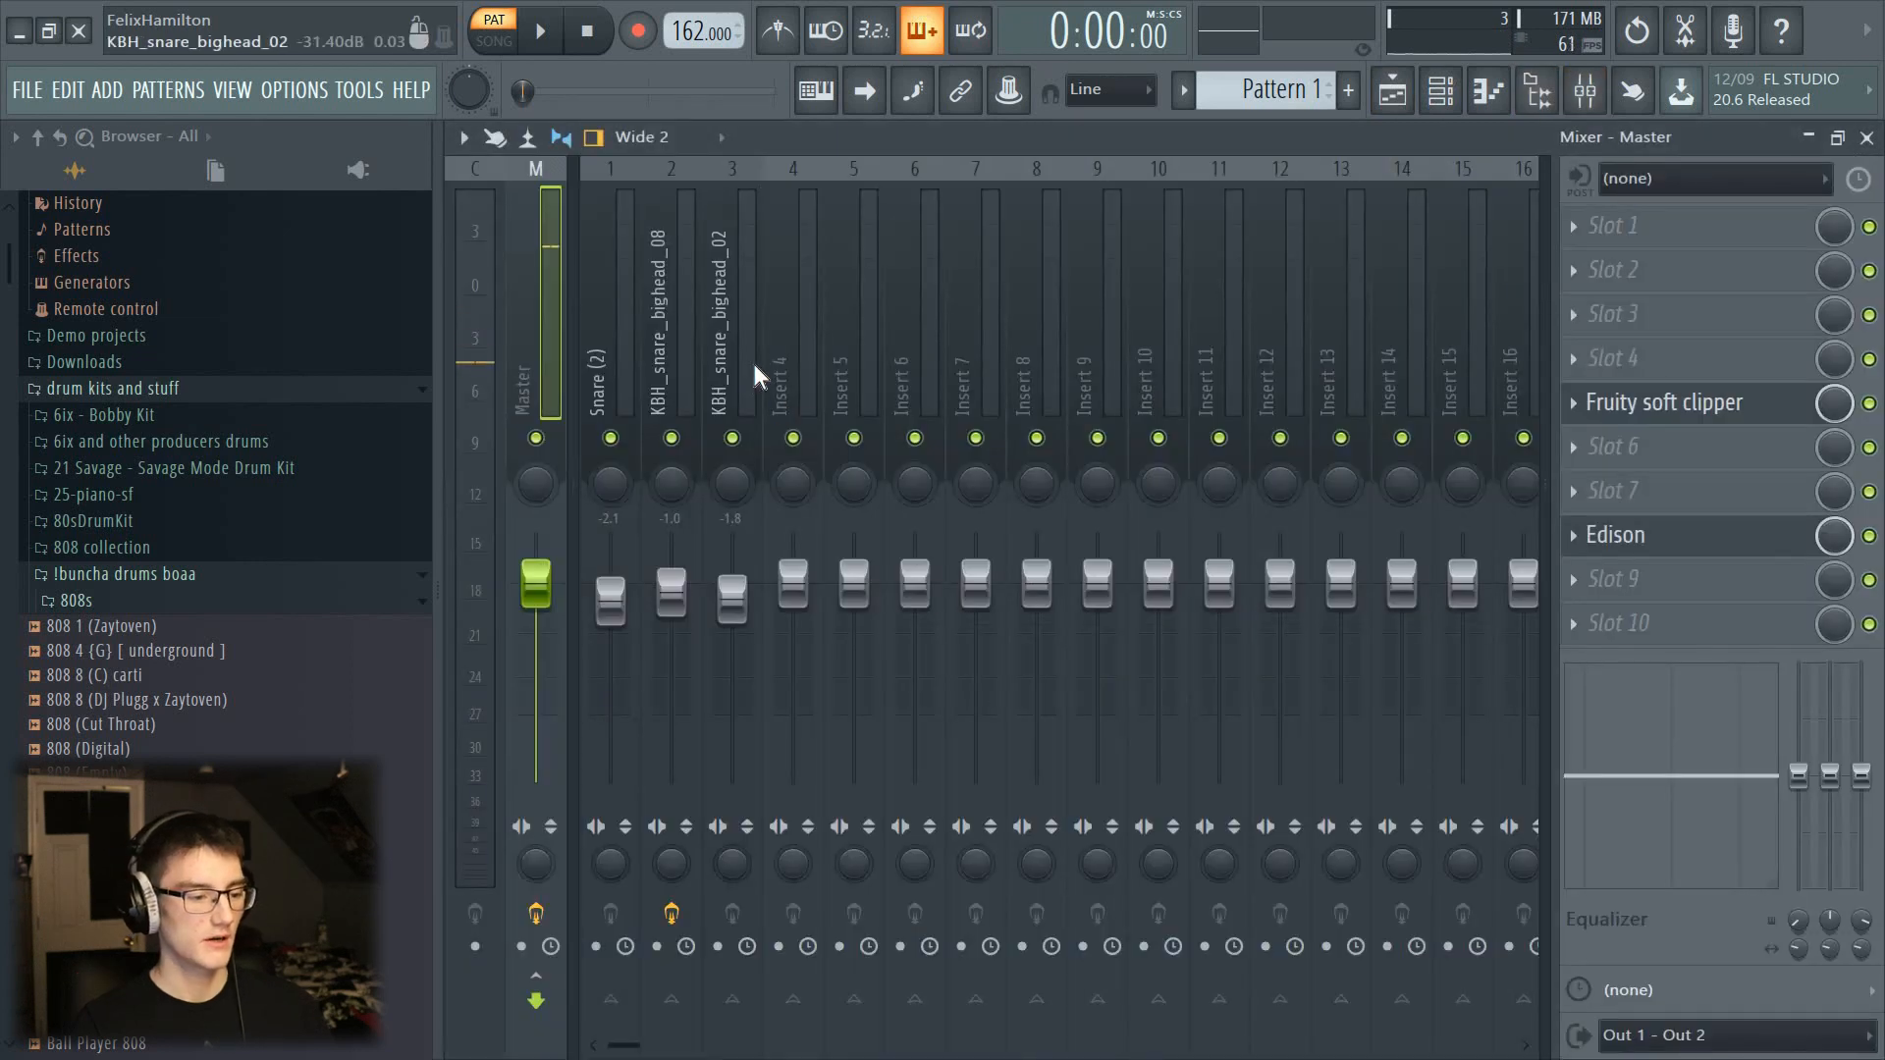
pyautogui.keyDown('ctrl'); pyautogui.click(619, 364); pyautogui.keyUp('ctrl')
pyautogui.rightClick(634, 362)
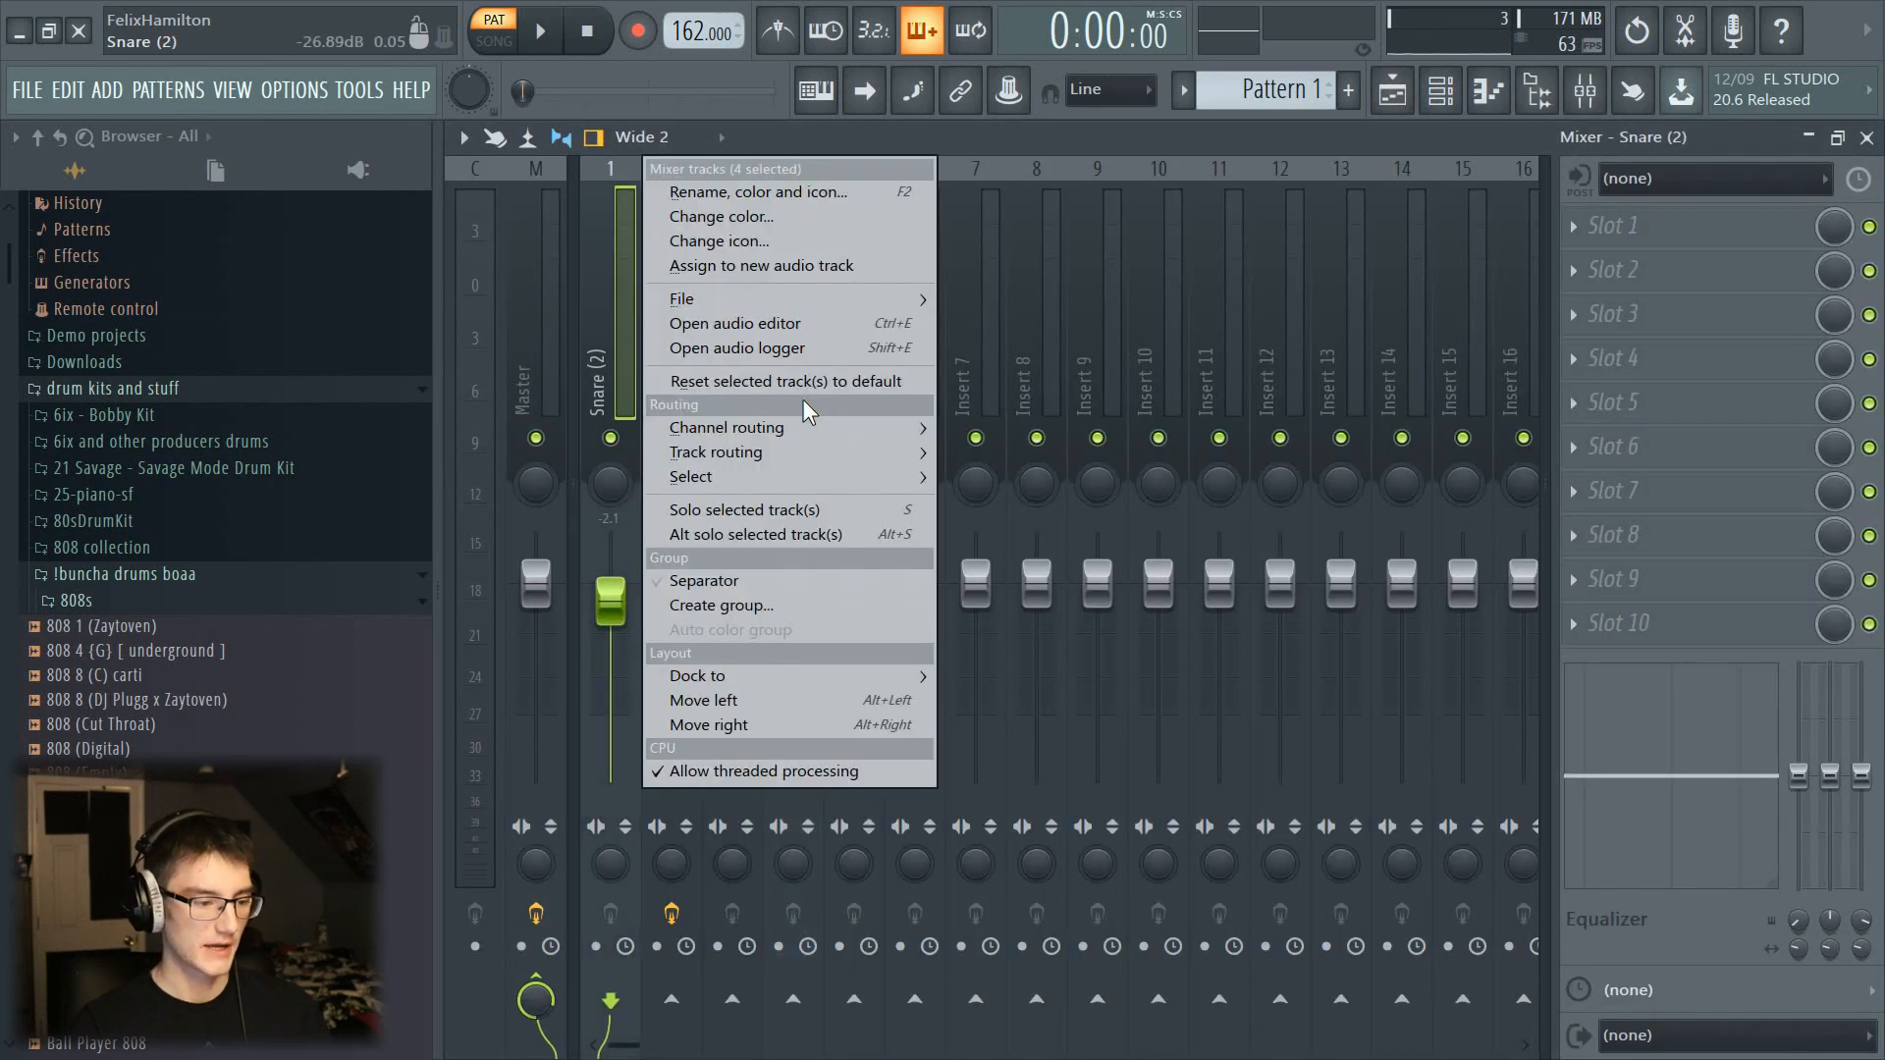
pyautogui.click(854, 381)
pyautogui.click(1179, 620)
pyautogui.click(675, 365)
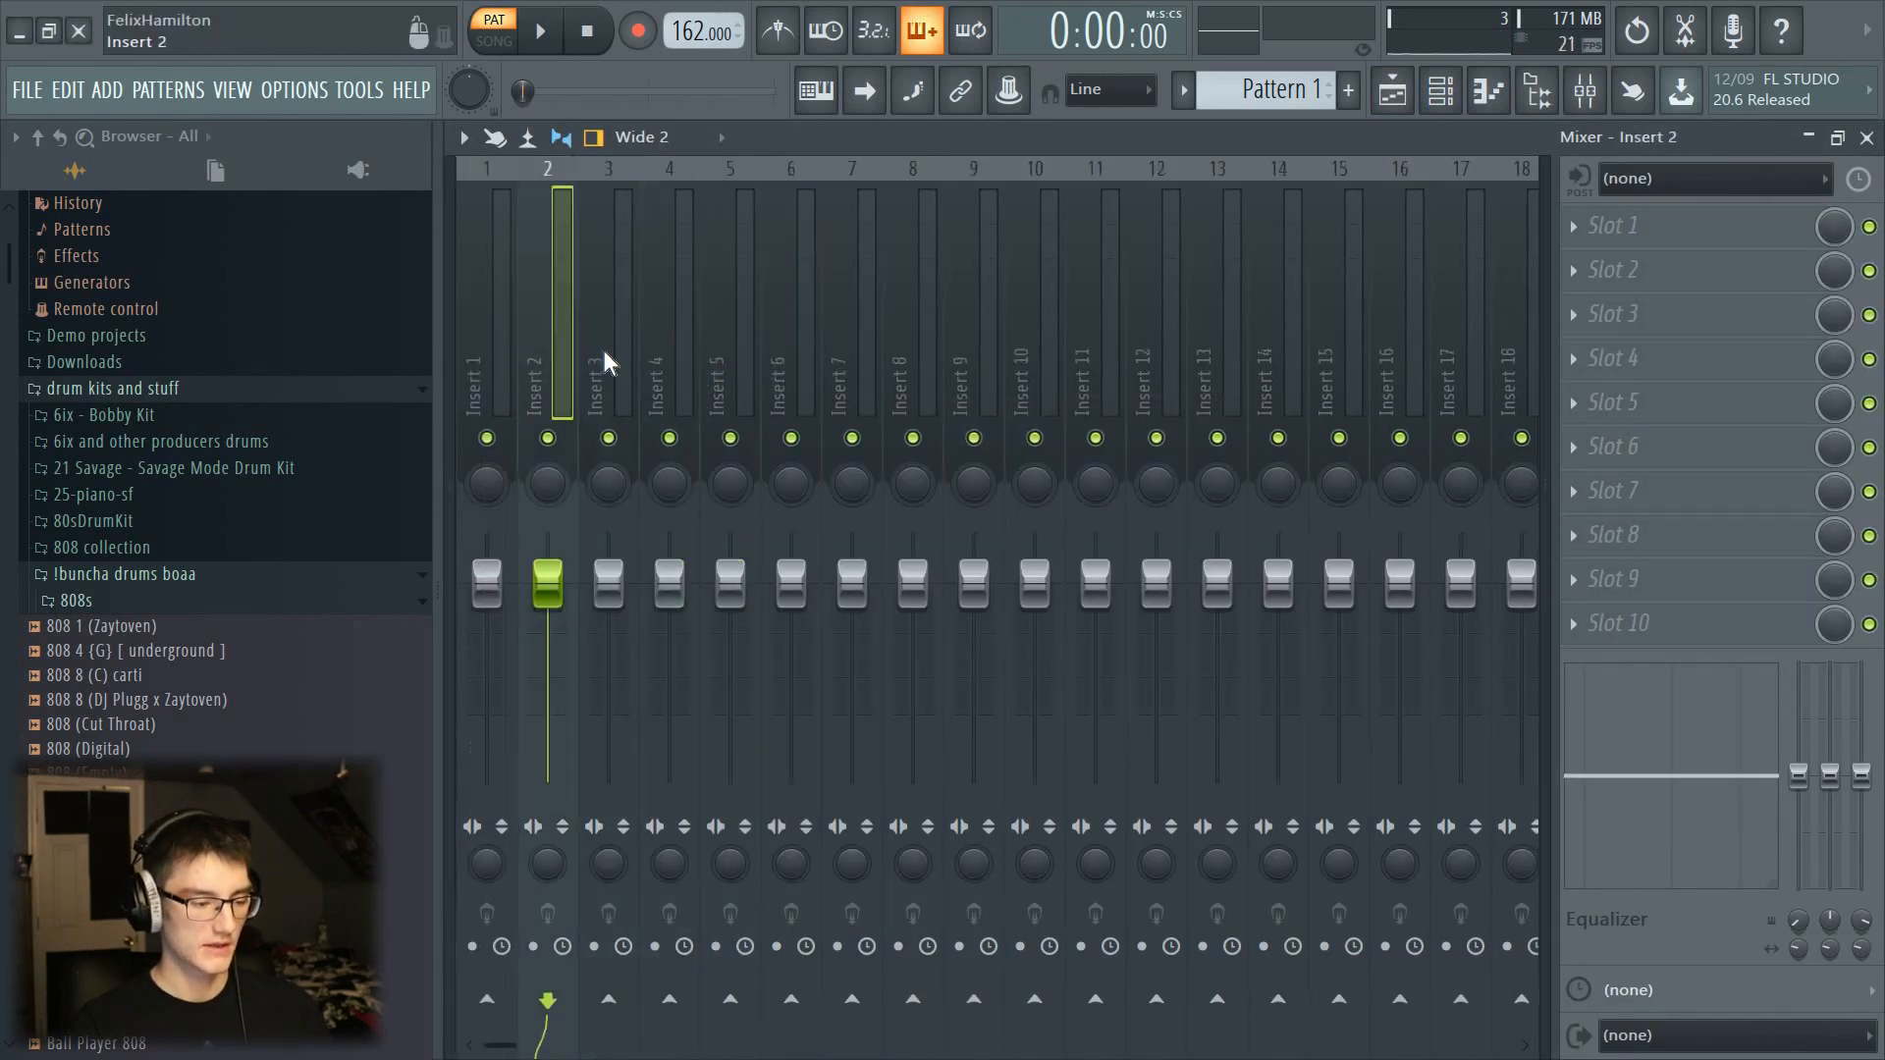
# Step: Clear the Fruity soft clipper and Edison effects from the master mixer track
pyautogui.click(547, 359)
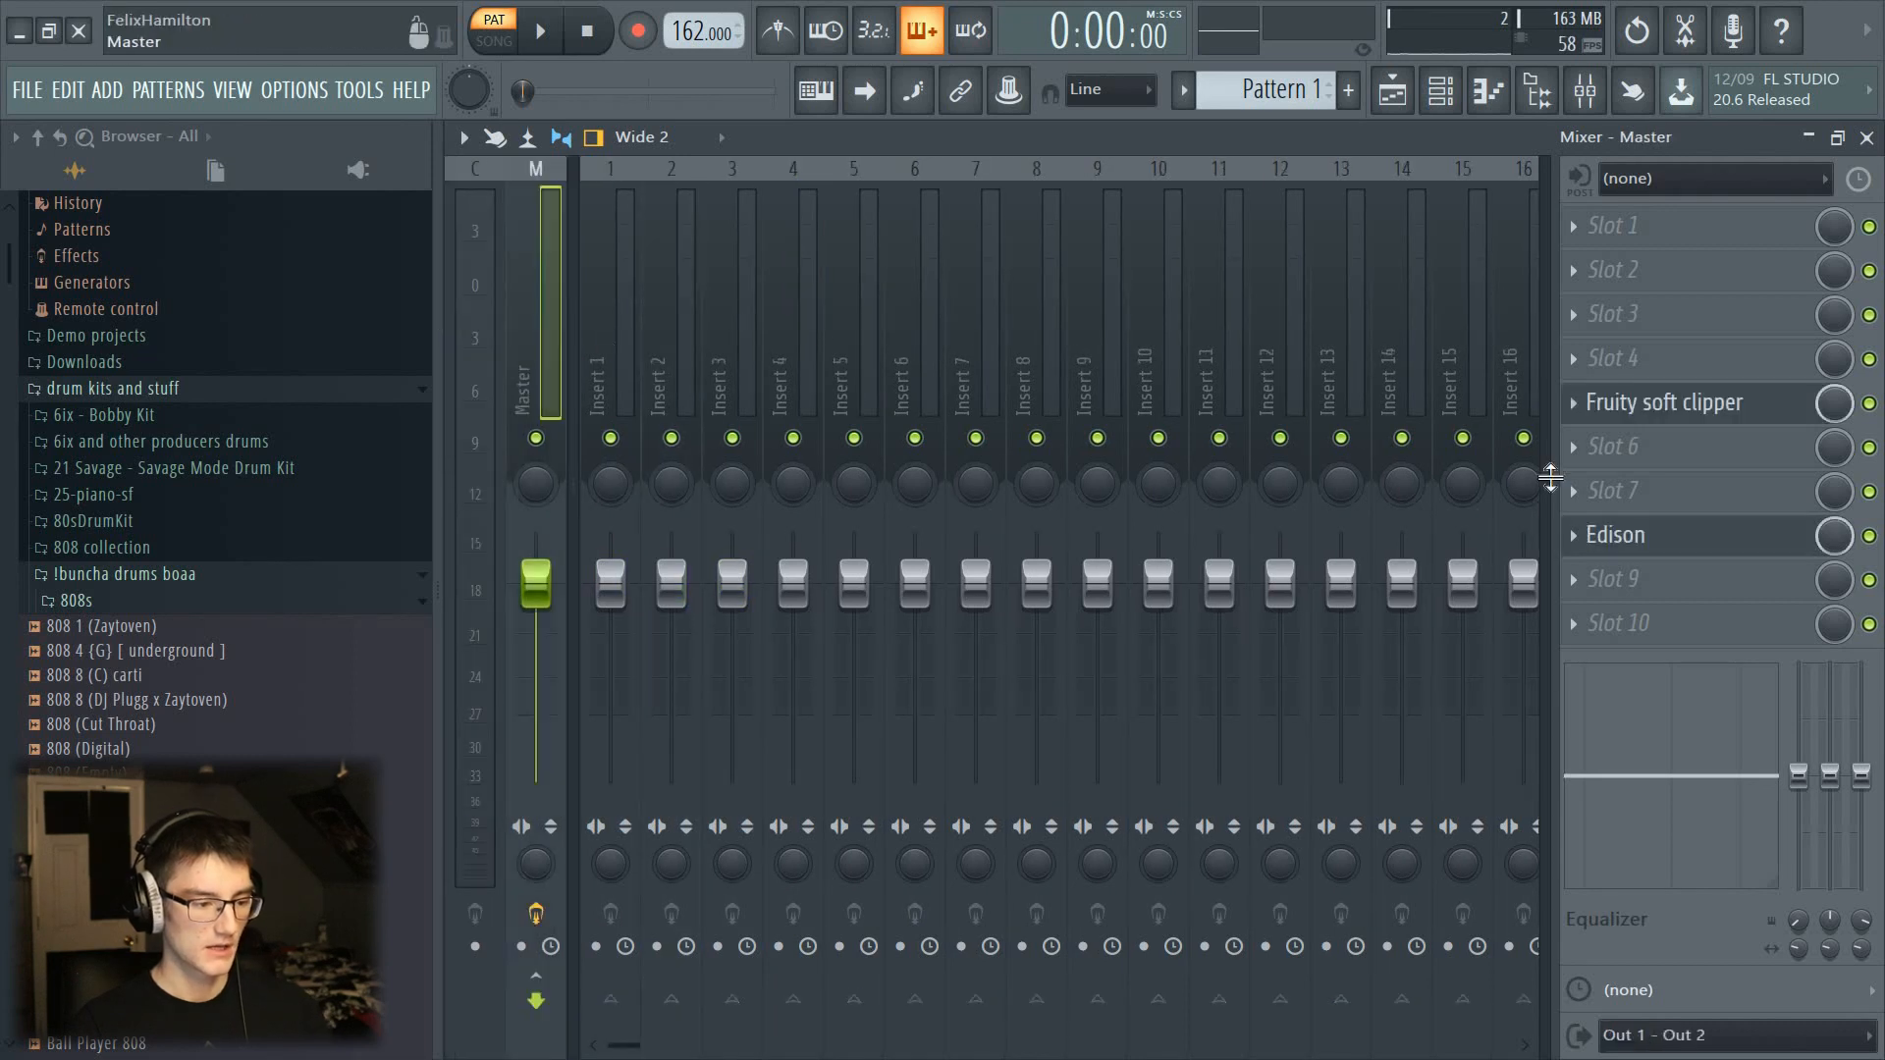
pyautogui.rightClick(1590, 535)
pyautogui.moveTo(1596, 447)
pyautogui.click(1482, 106)
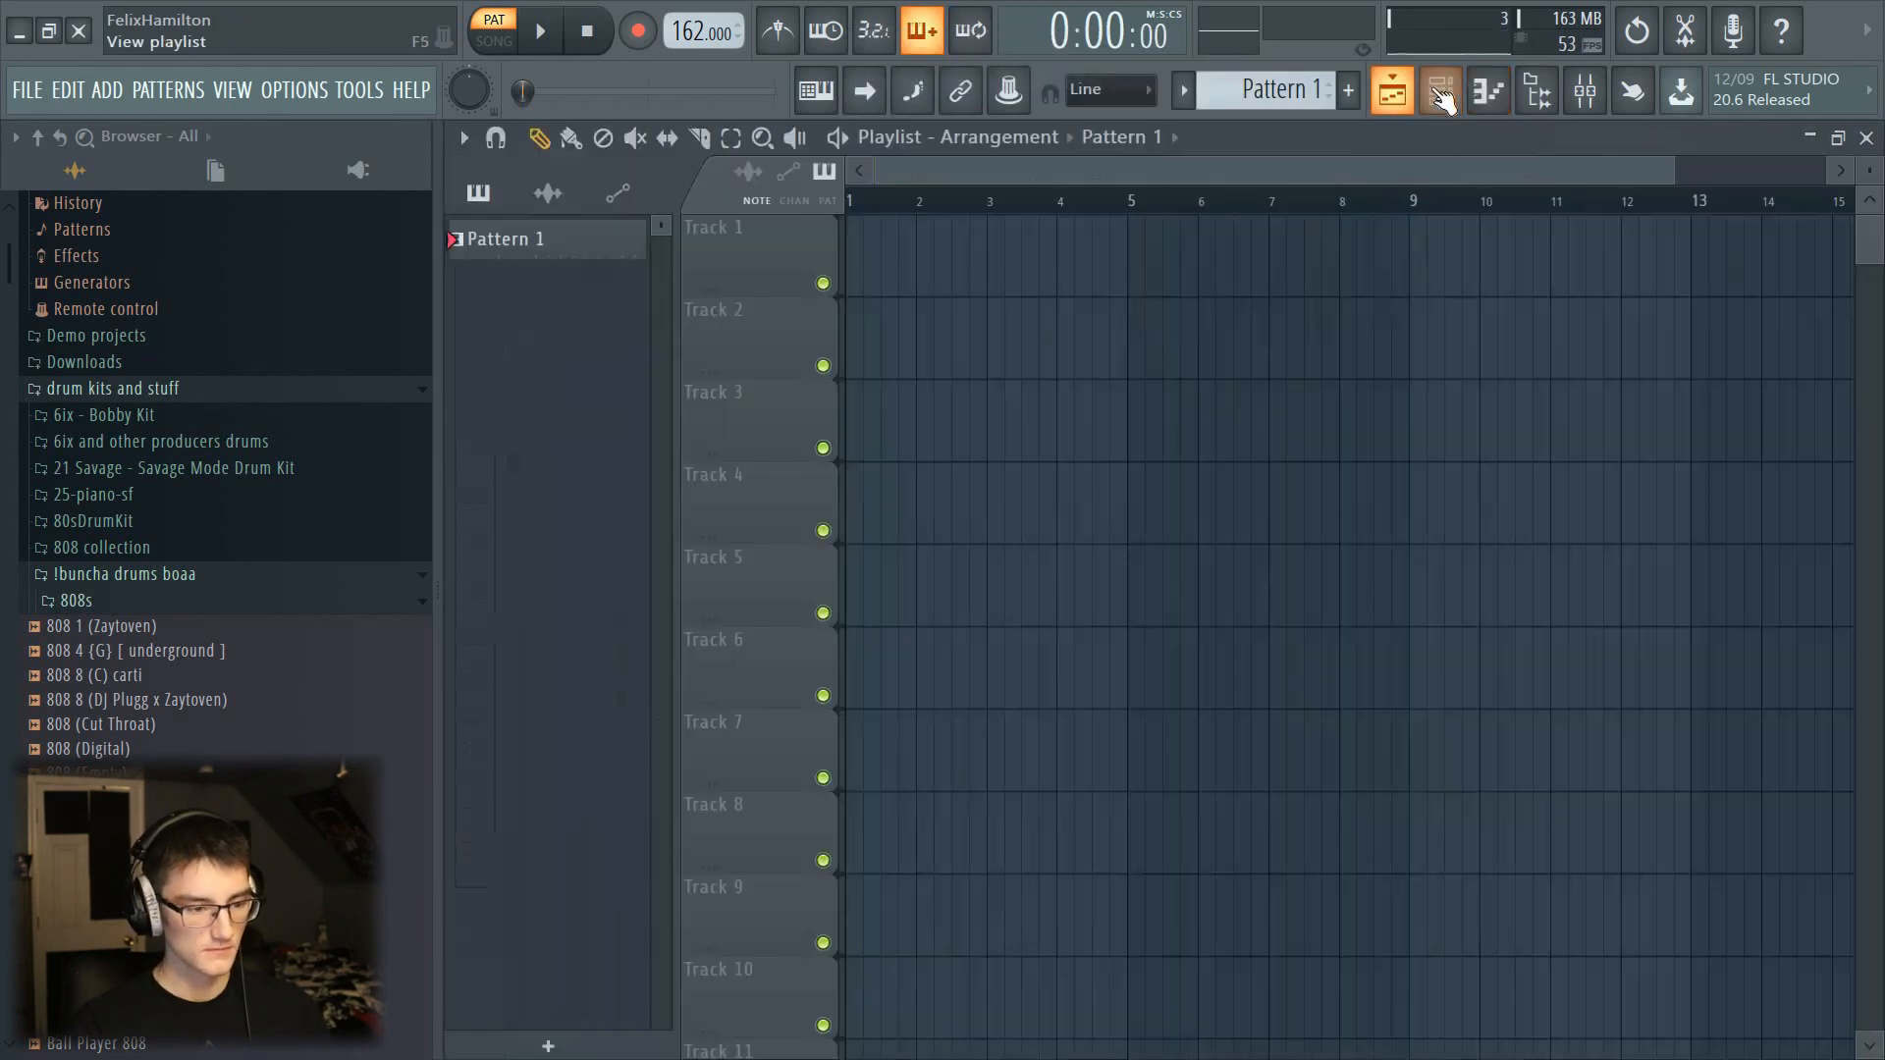
# Step: Route the 808 8 (C) carti channel to mixer track 1 and play the pattern briefly
pyautogui.click(1440, 90)
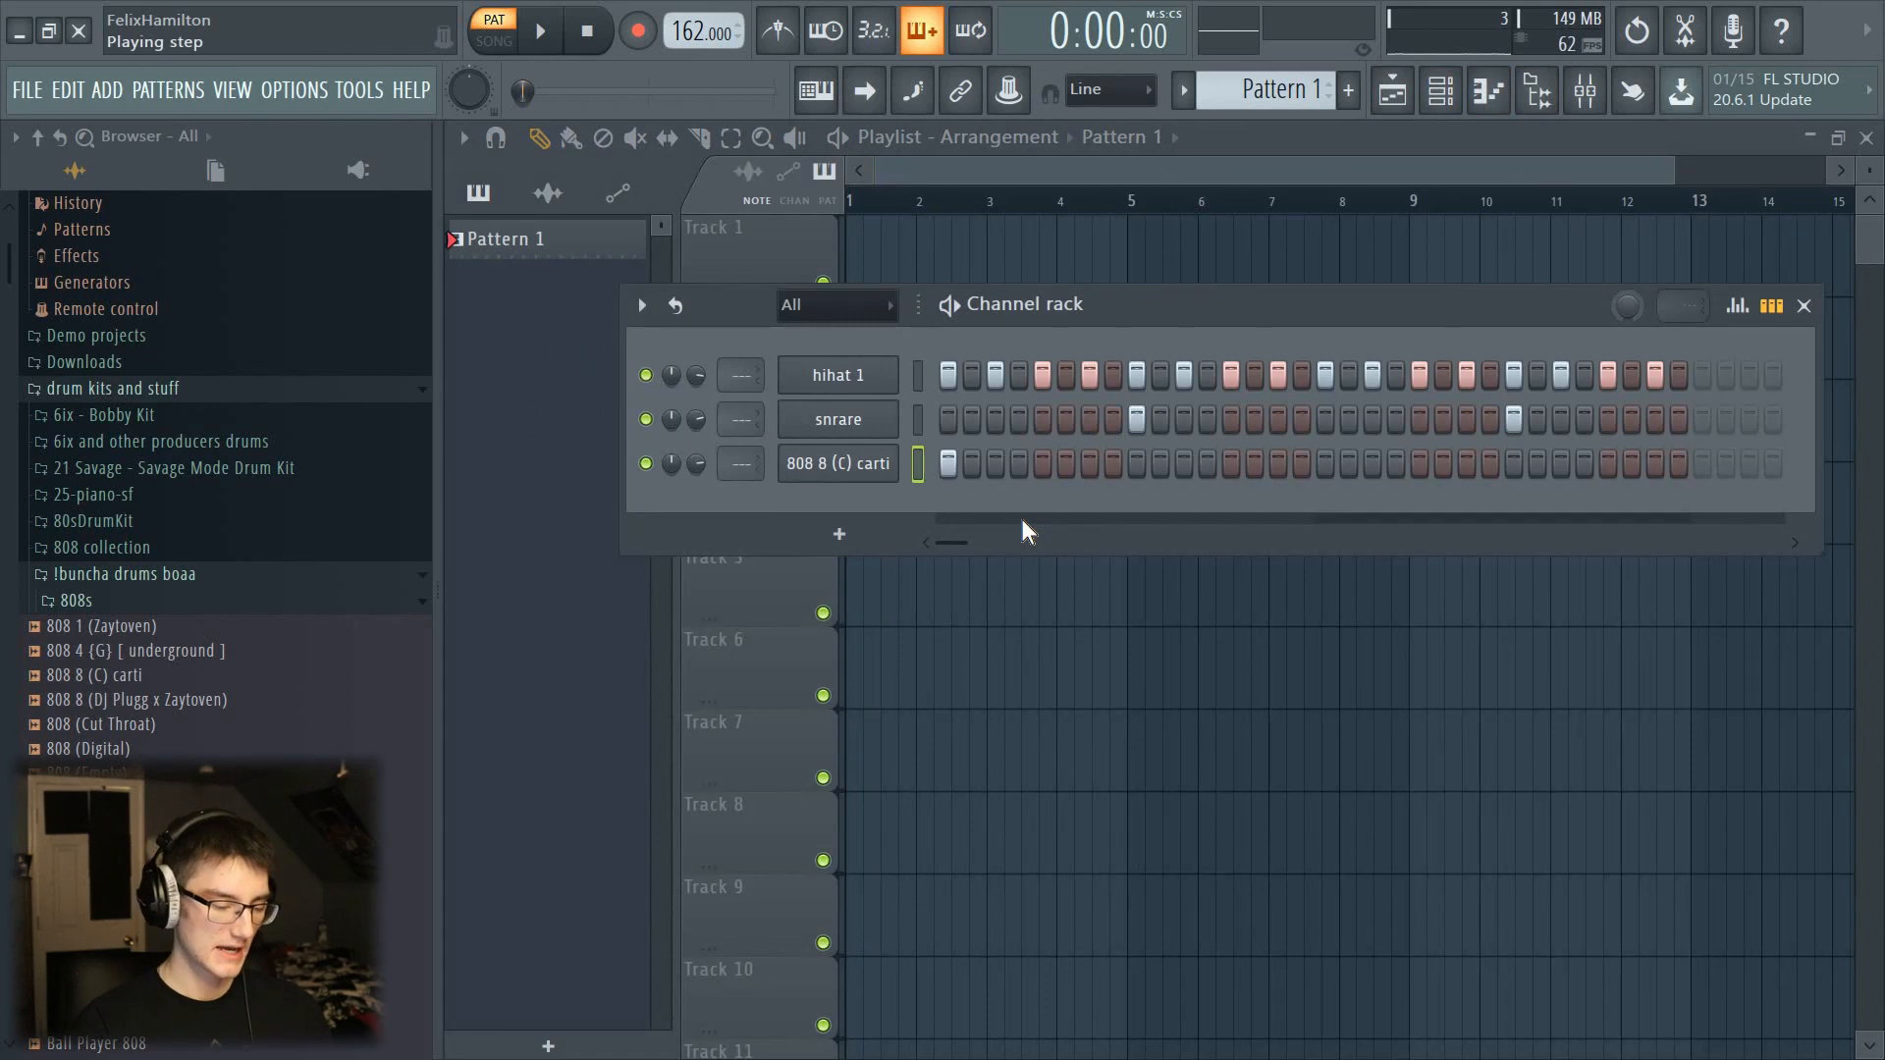
pyautogui.press('F9')
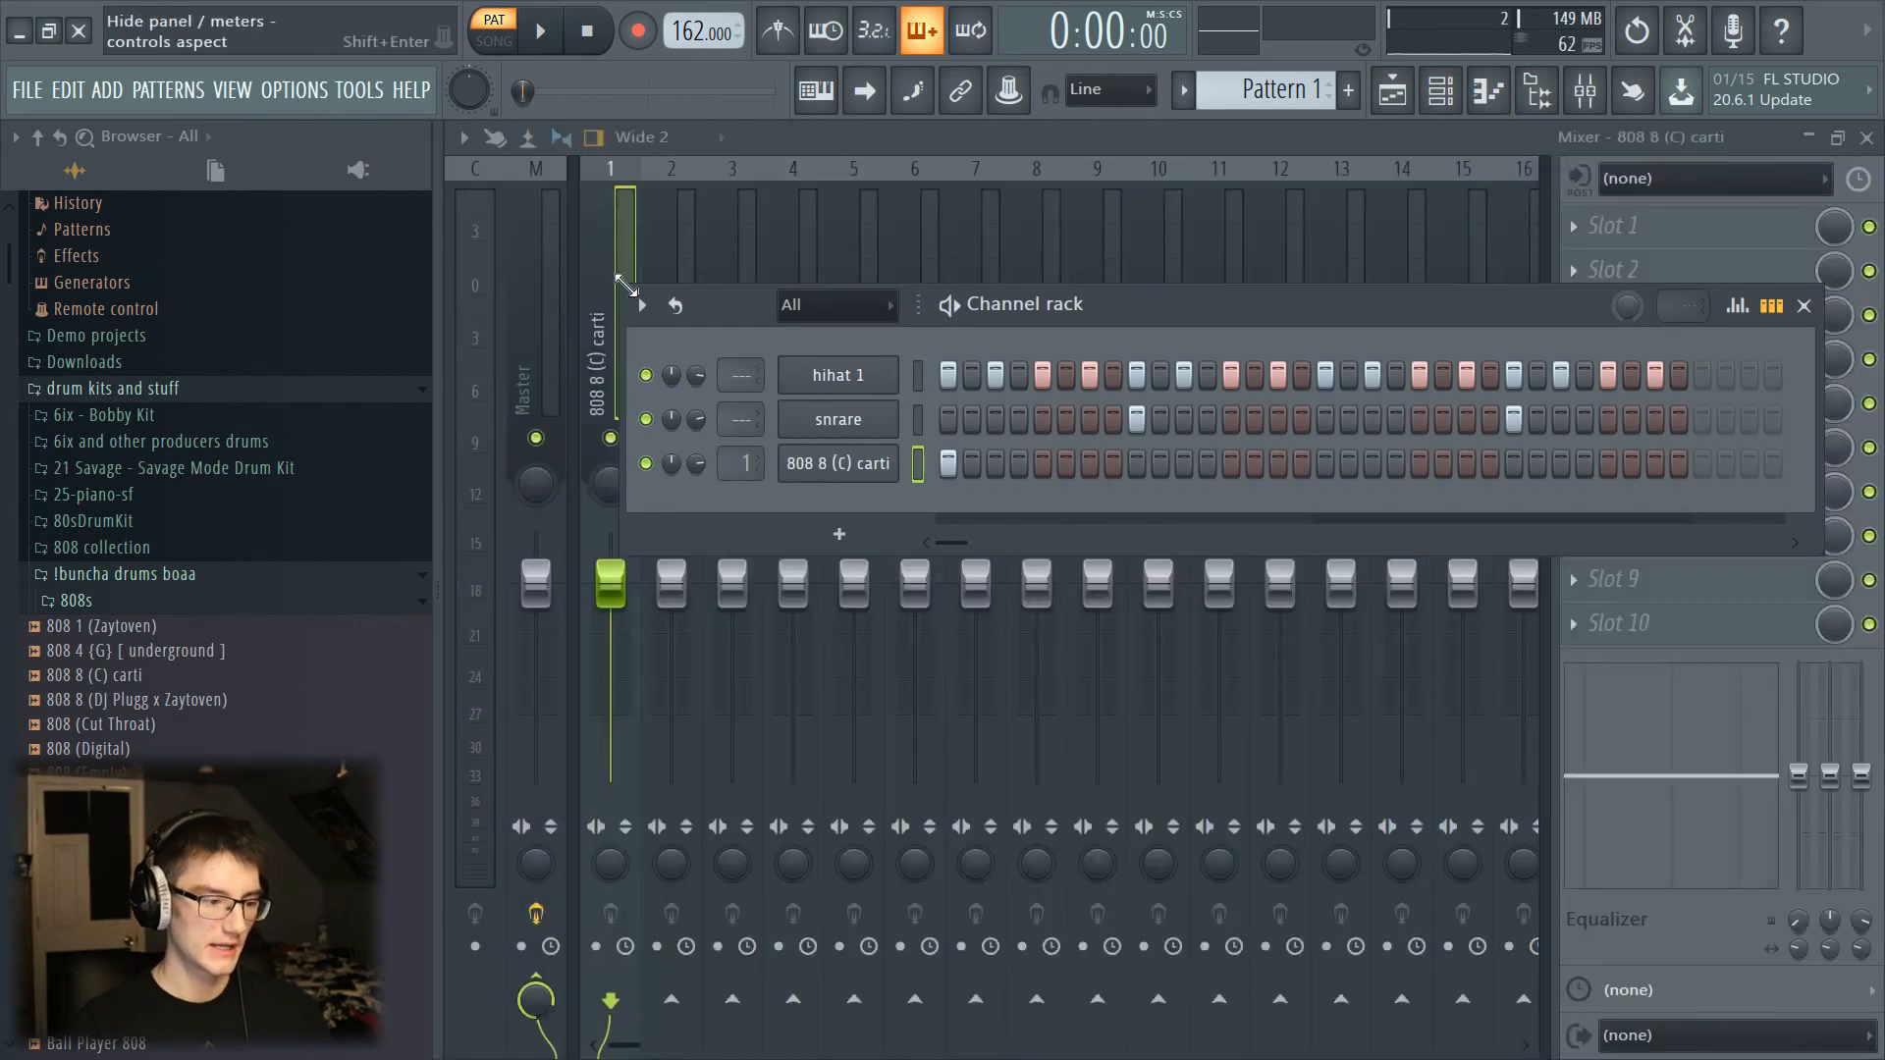
pyautogui.click(599, 329)
pyautogui.rightClick(610, 438)
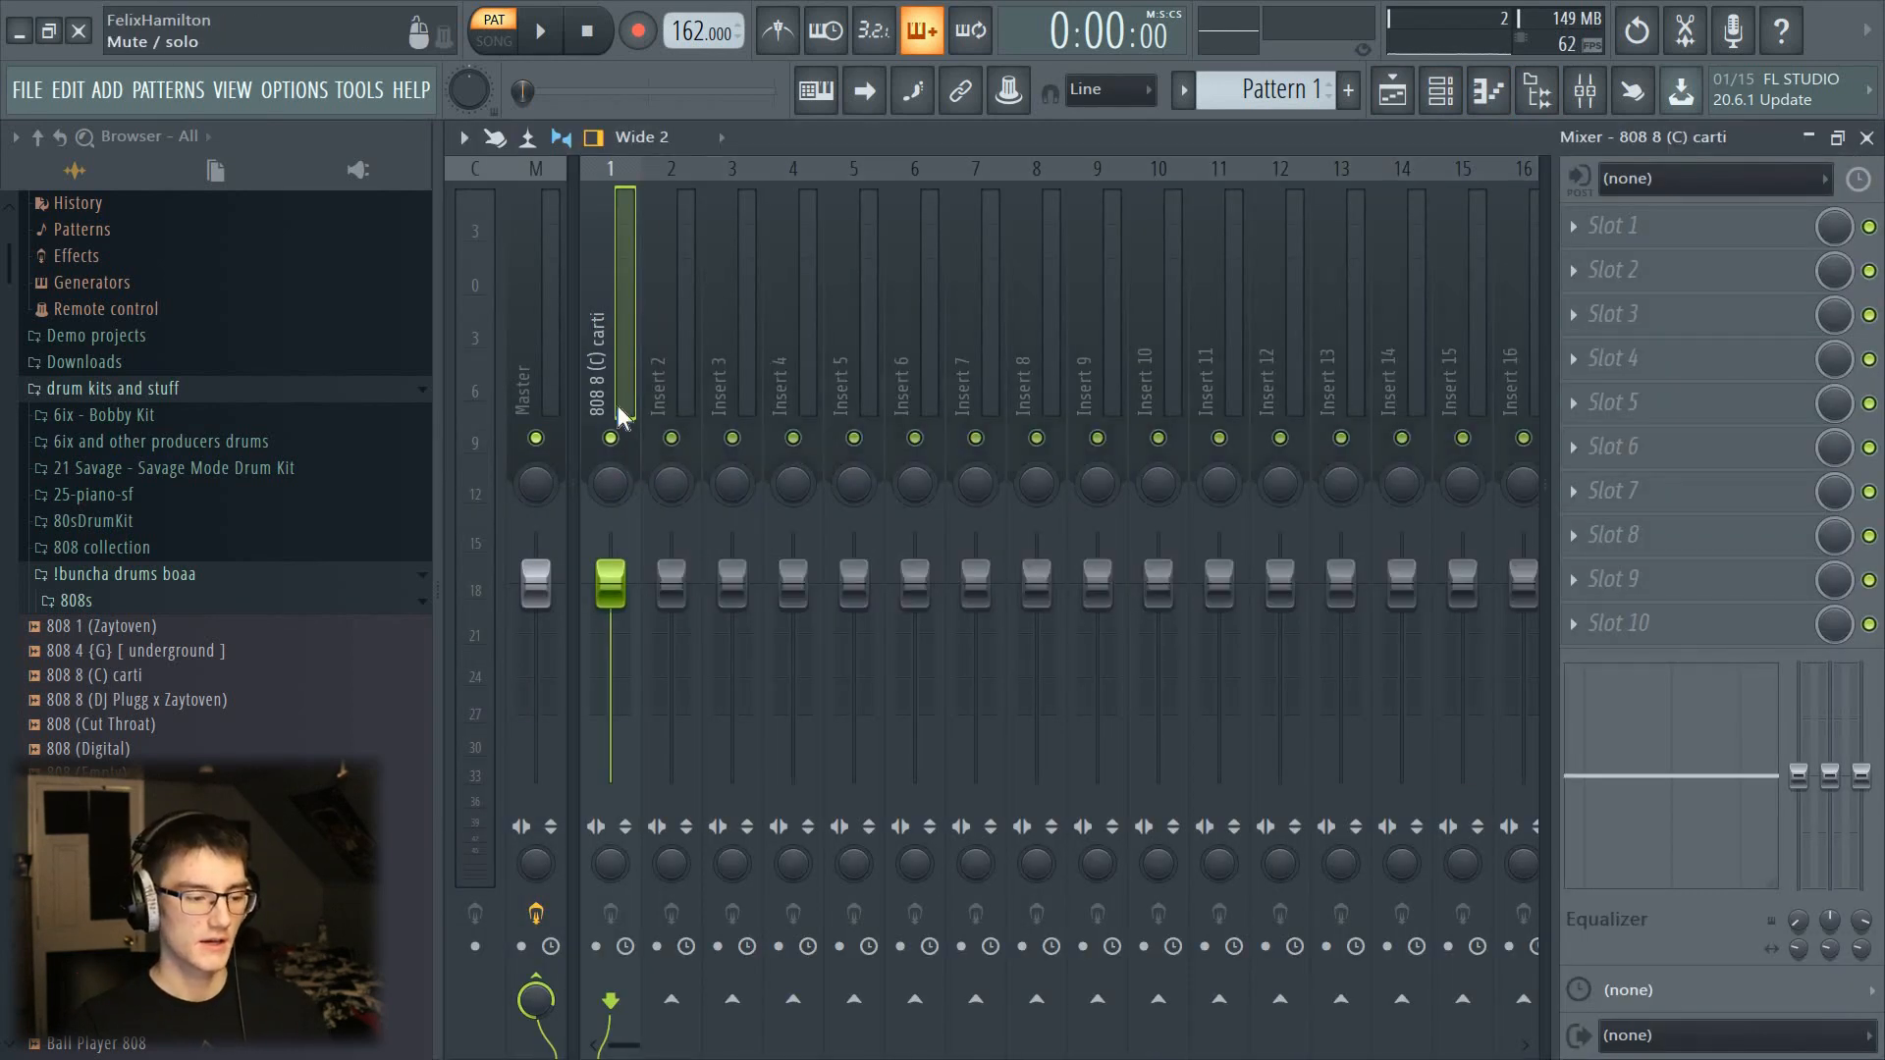
pyautogui.press('space')
pyautogui.press('space')
# Step: Route the hihat 1 channel to mixer track 2 and the snrare channel to mixer track 3
pyautogui.click(1440, 90)
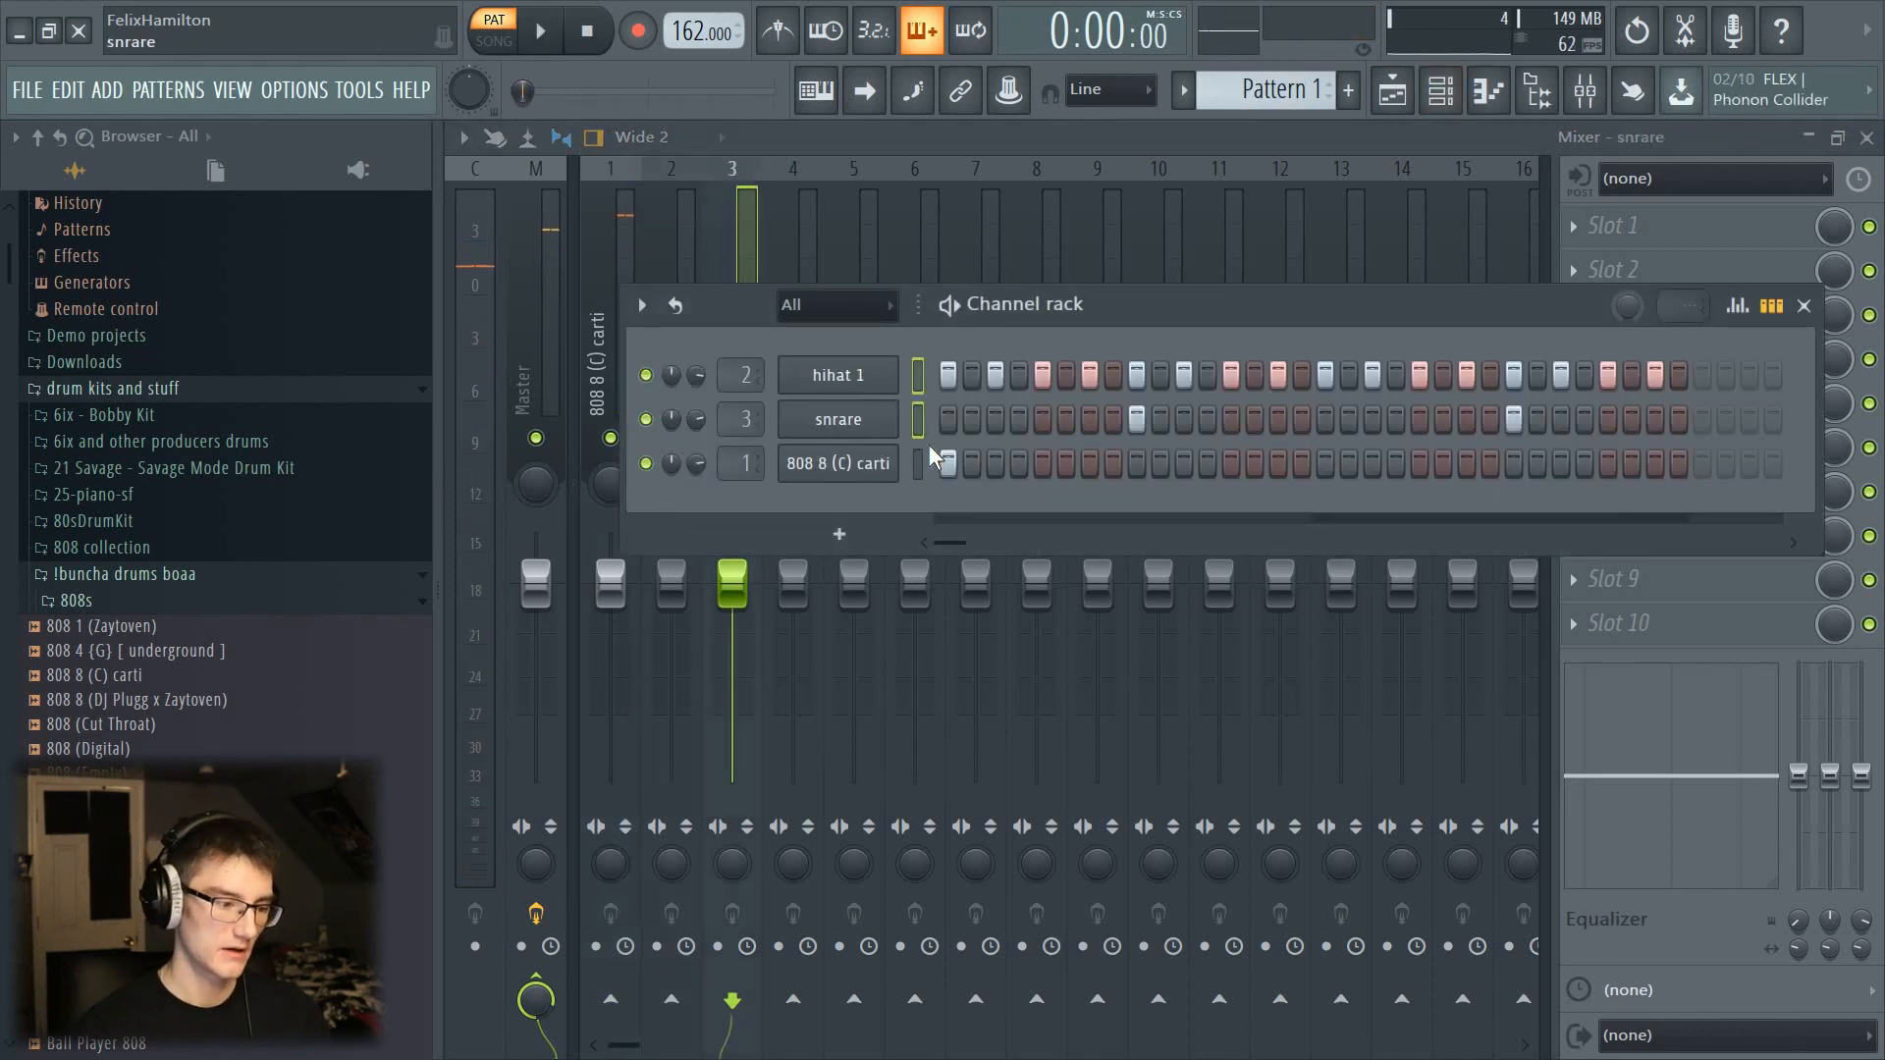
pyautogui.hotkey('ctrl', 'l')
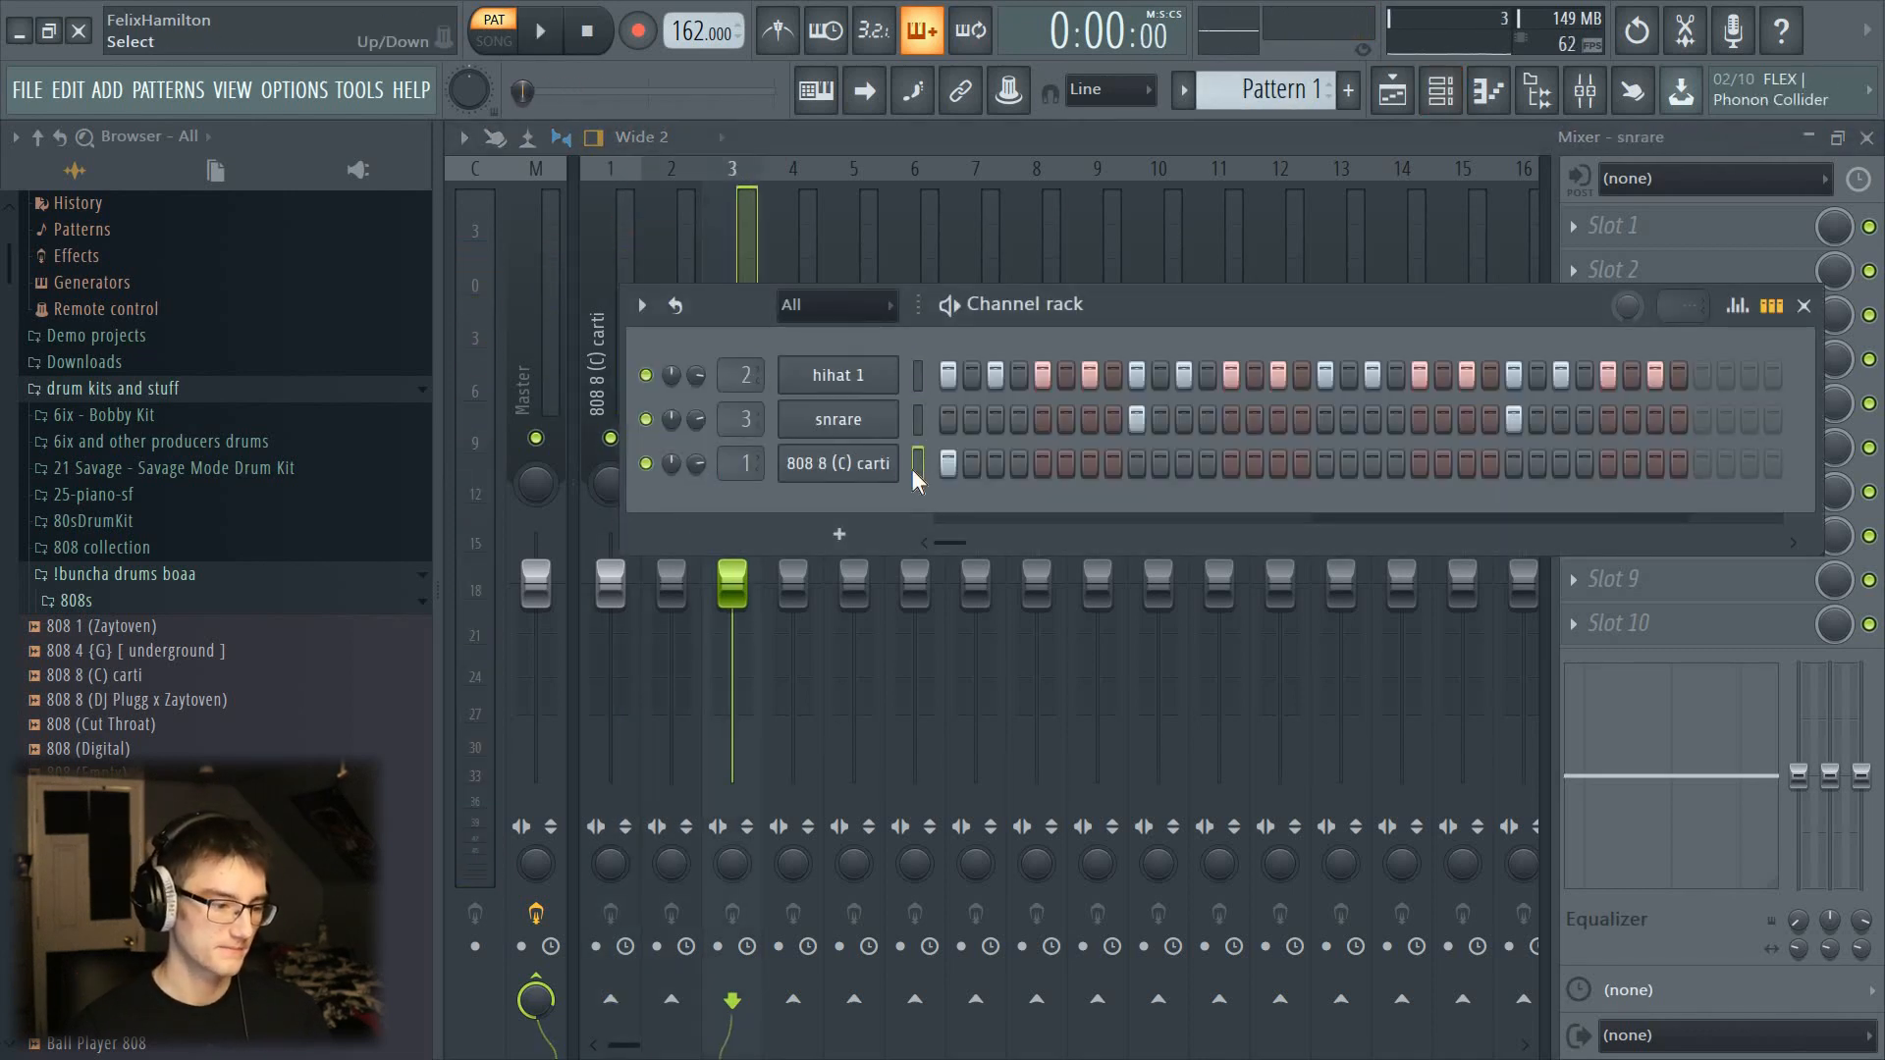
pyautogui.hotkey('alt', 'Up')
pyautogui.hotkey('alt', 'Up')
# Step: Solo the 808 8 (C) carti mixer track and lower its volume to -0.8 while checking it in playback
pyautogui.click(629, 432)
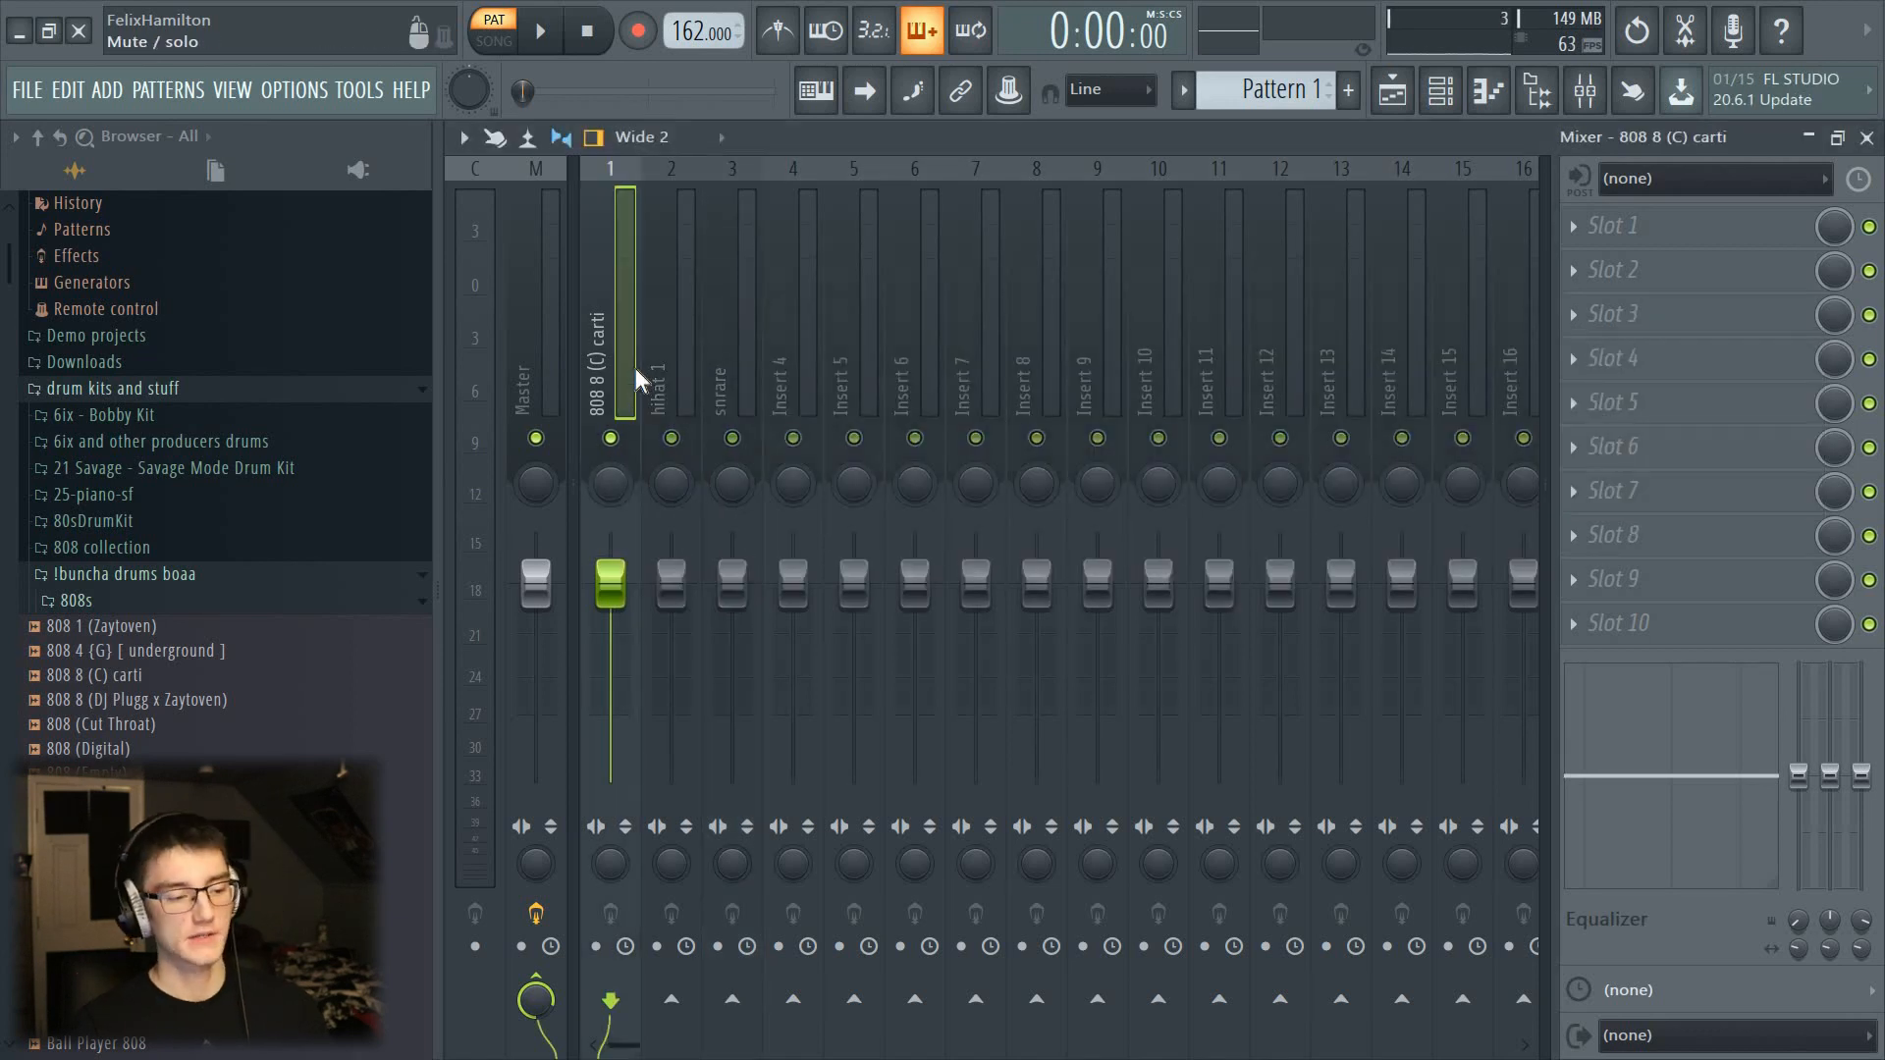
pyautogui.press('space')
pyautogui.press('space')
pyautogui.scroll(-1, 609, 583)
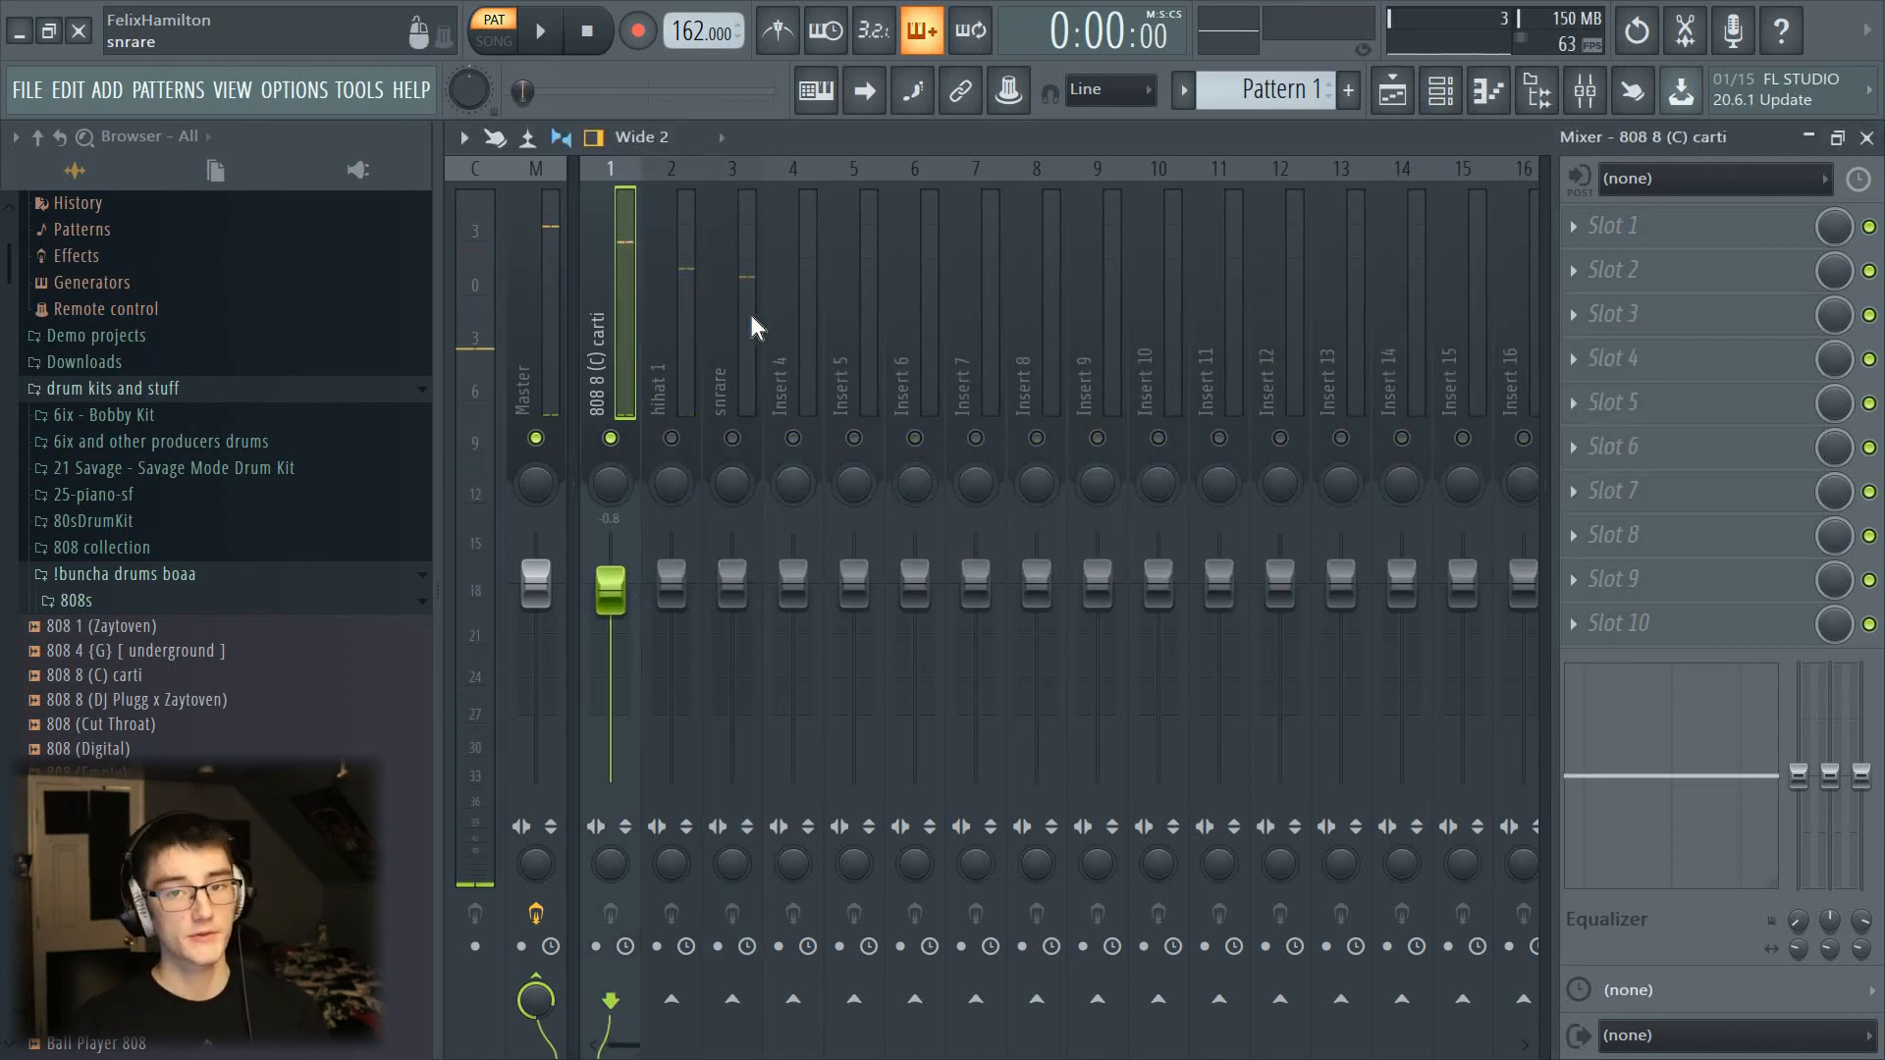
# Step: Turn off clipping for the 808's precomputed boost, readjust the boost slightly and preview the sample
pyautogui.click(1440, 91)
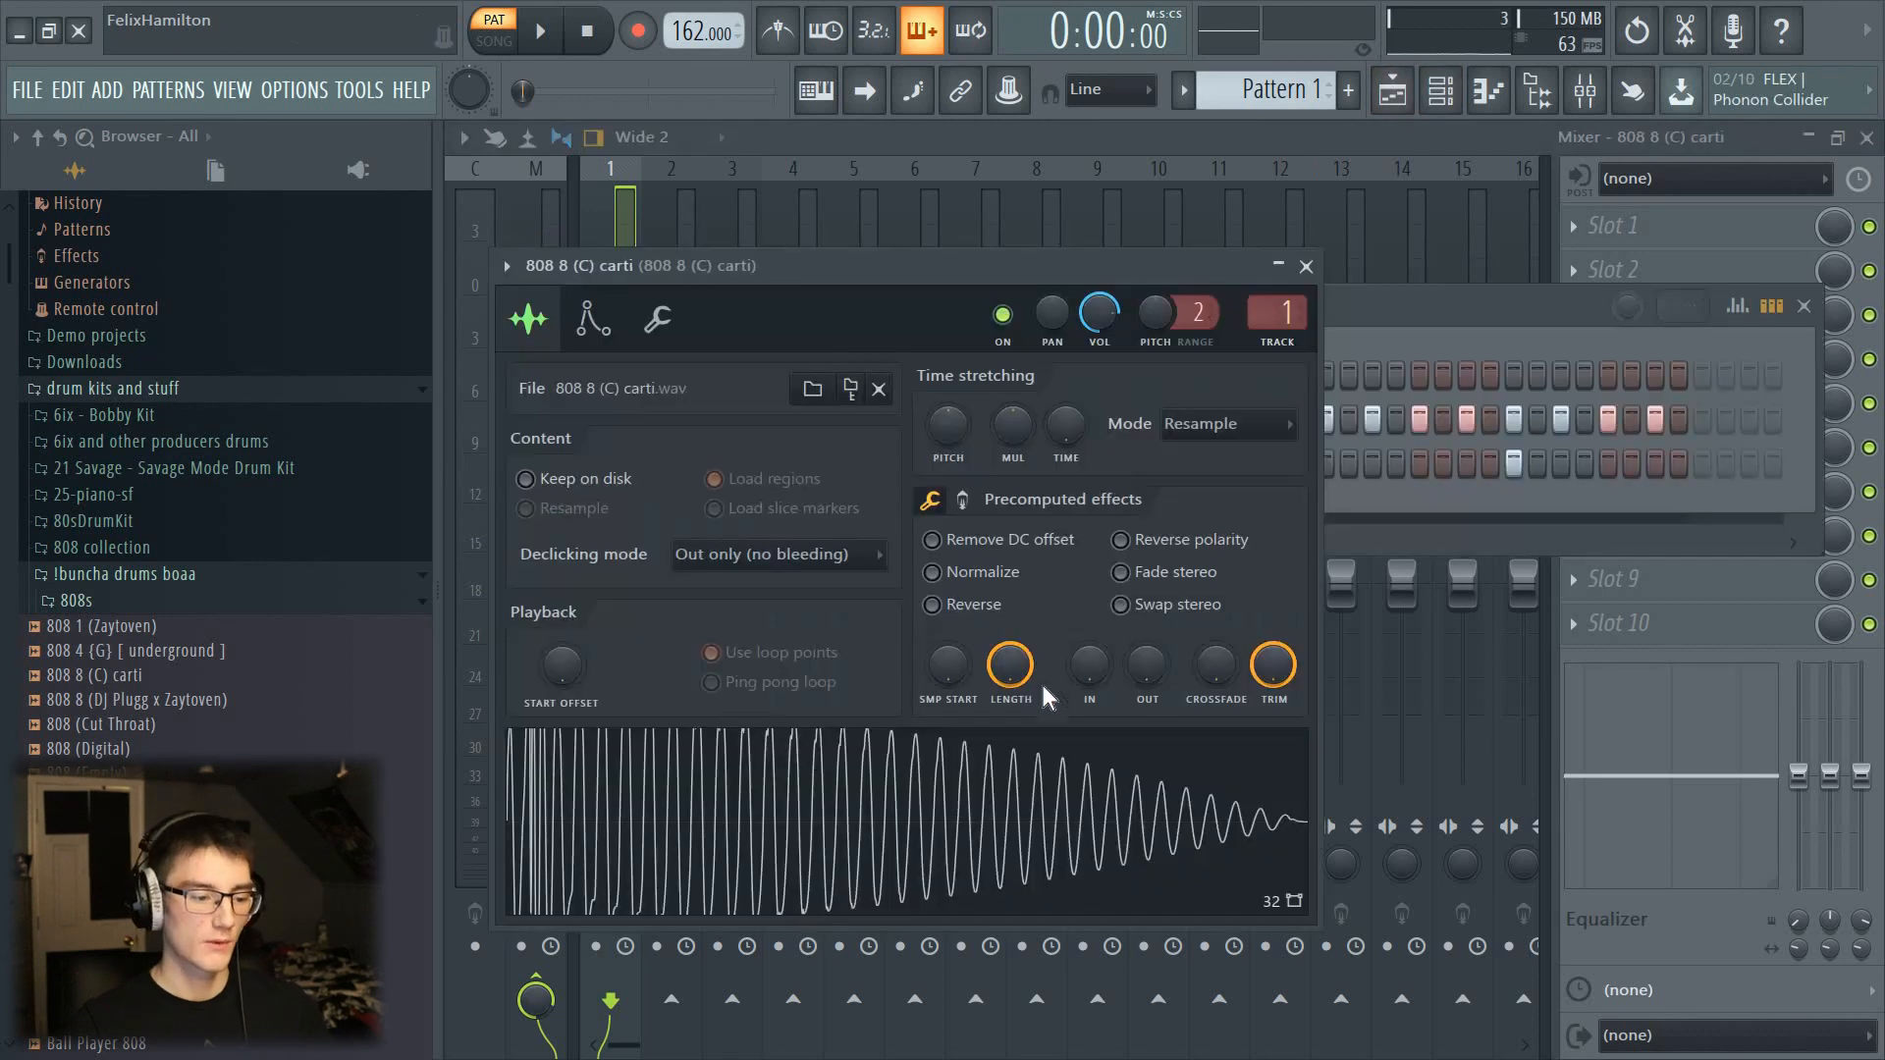
pyautogui.click(967, 503)
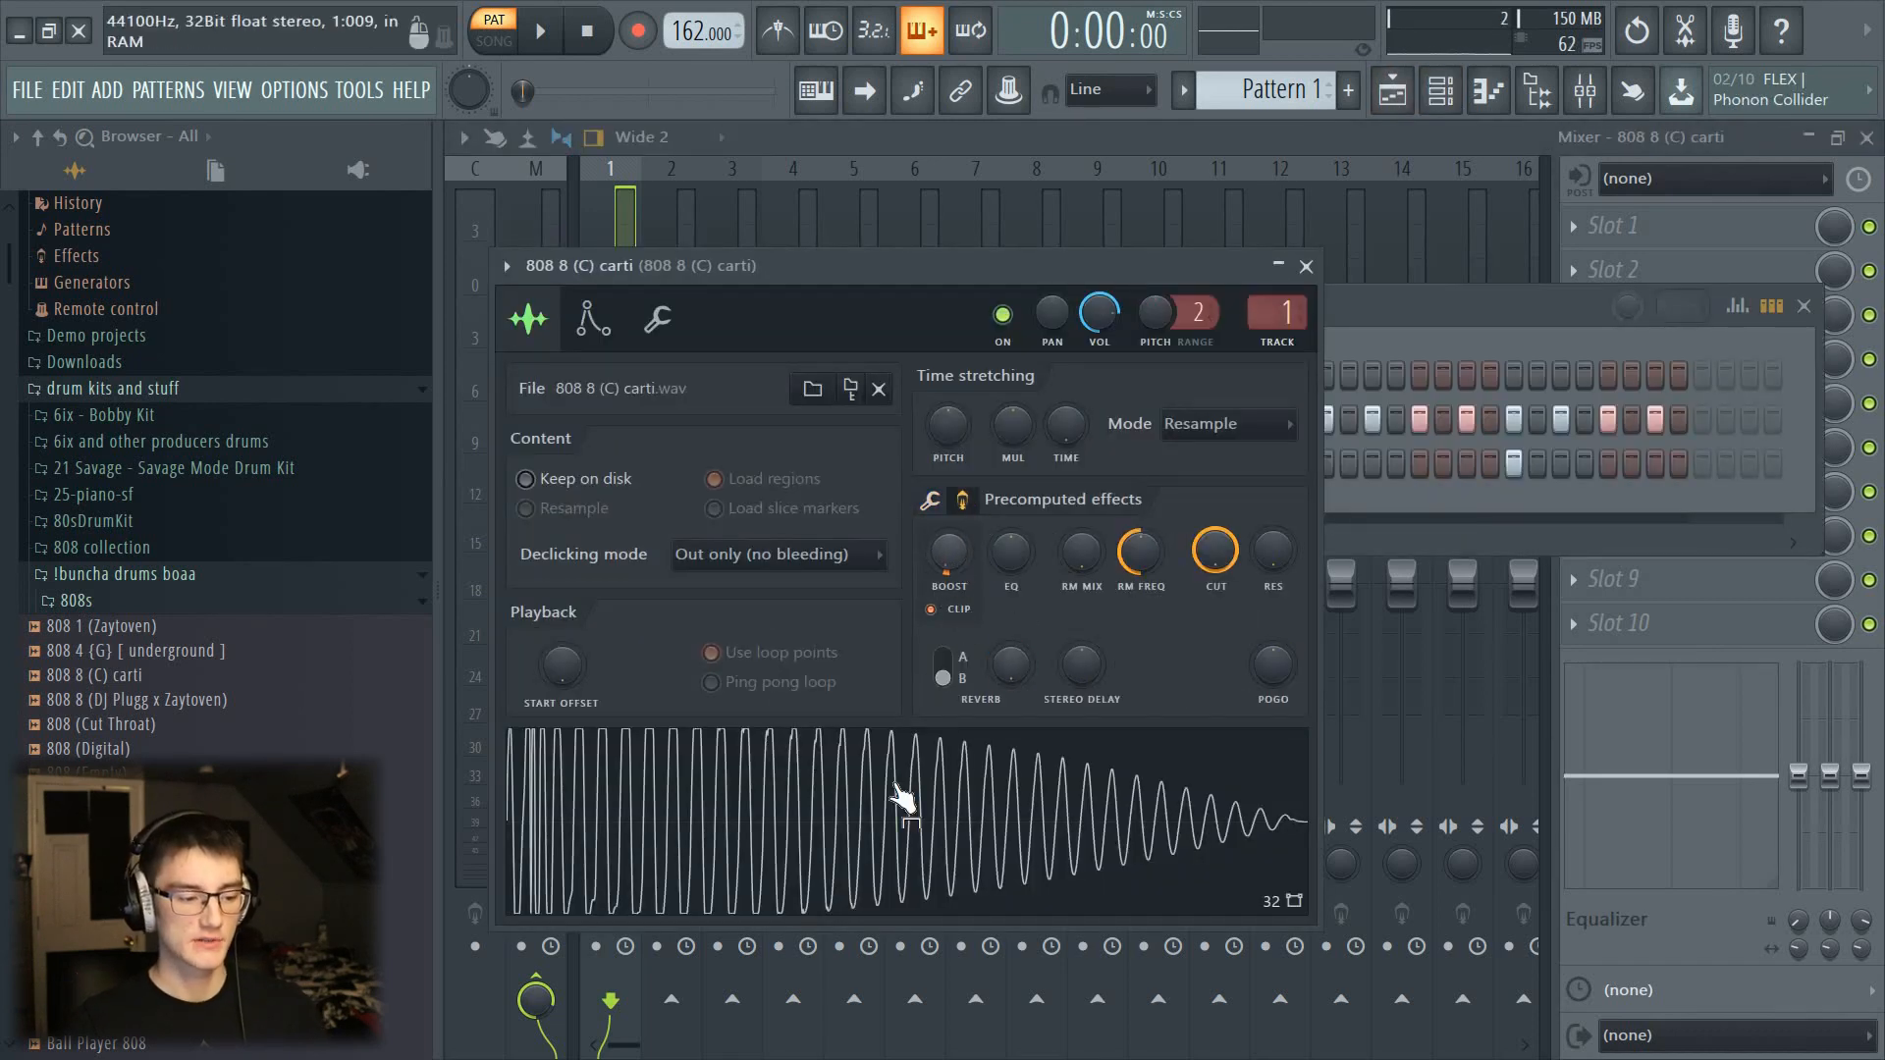
pyautogui.click(938, 610)
pyautogui.moveTo(949, 552); pyautogui.dragTo(948, 542)
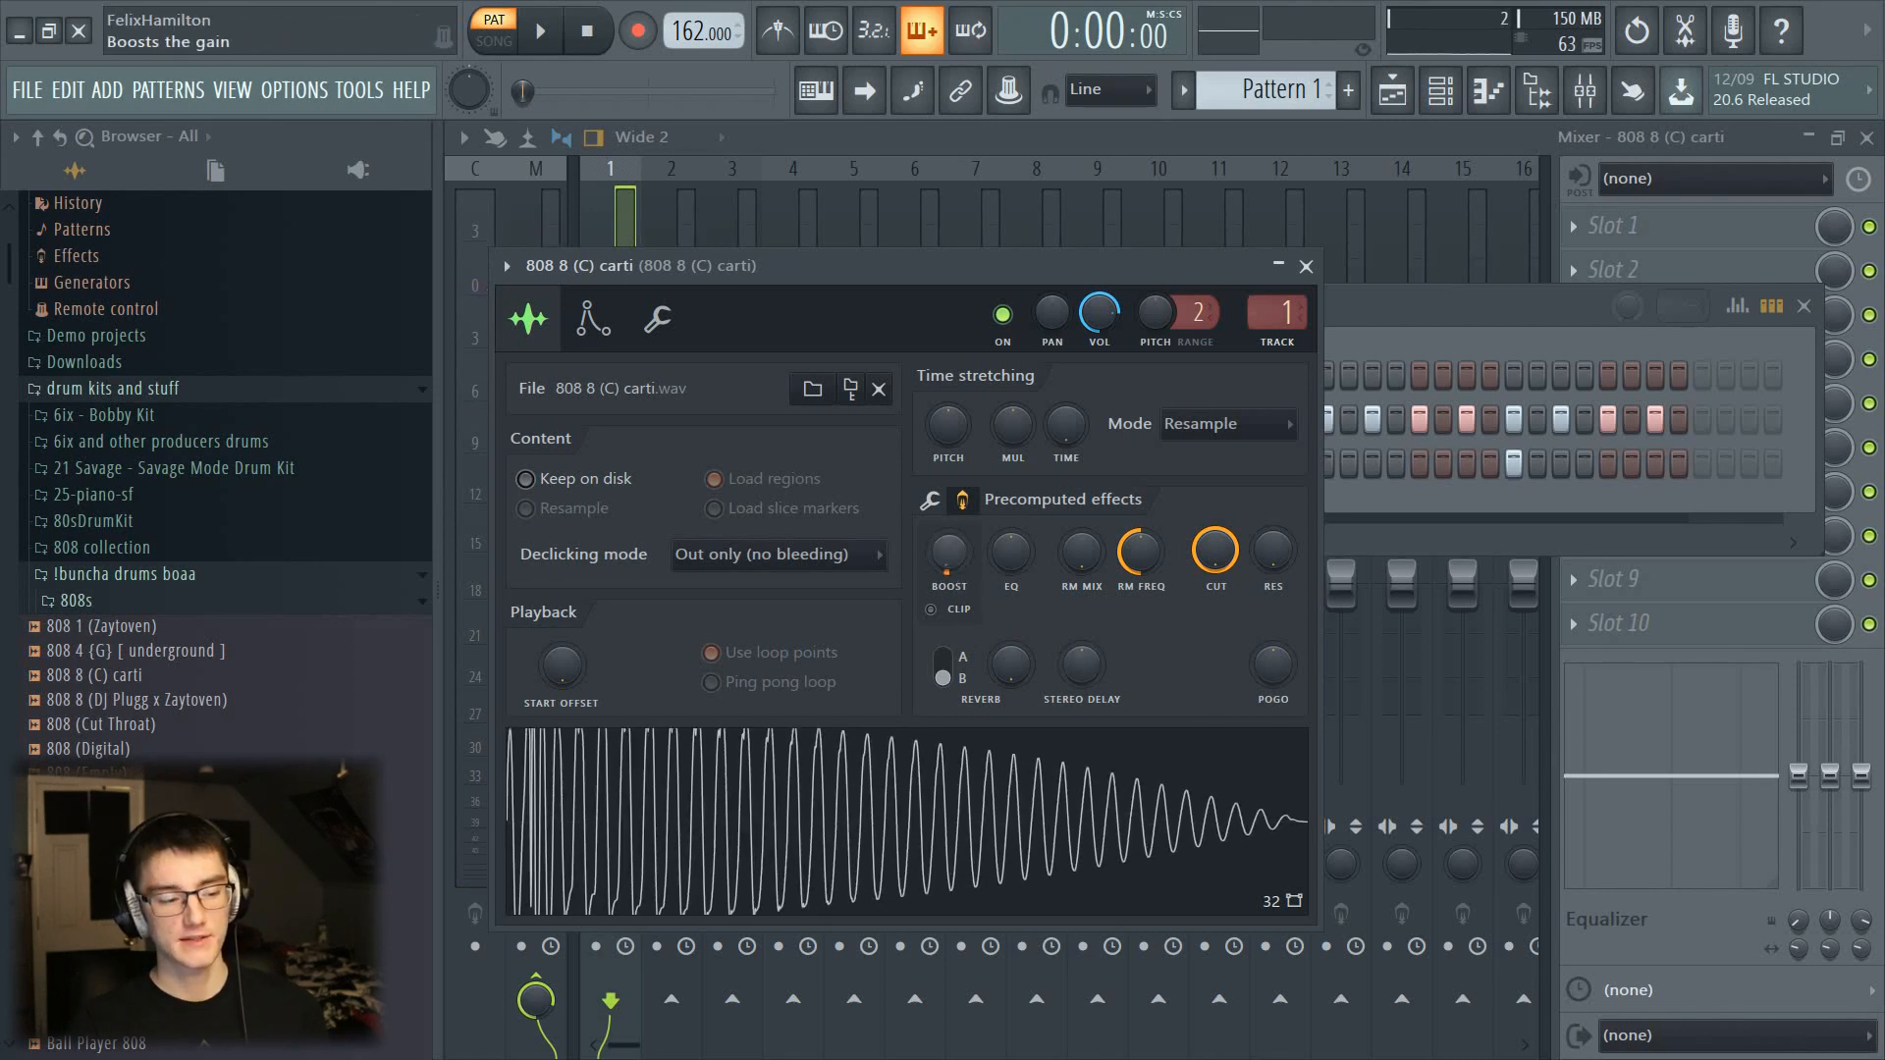
pyautogui.moveTo(948, 552); pyautogui.dragTo(949, 549)
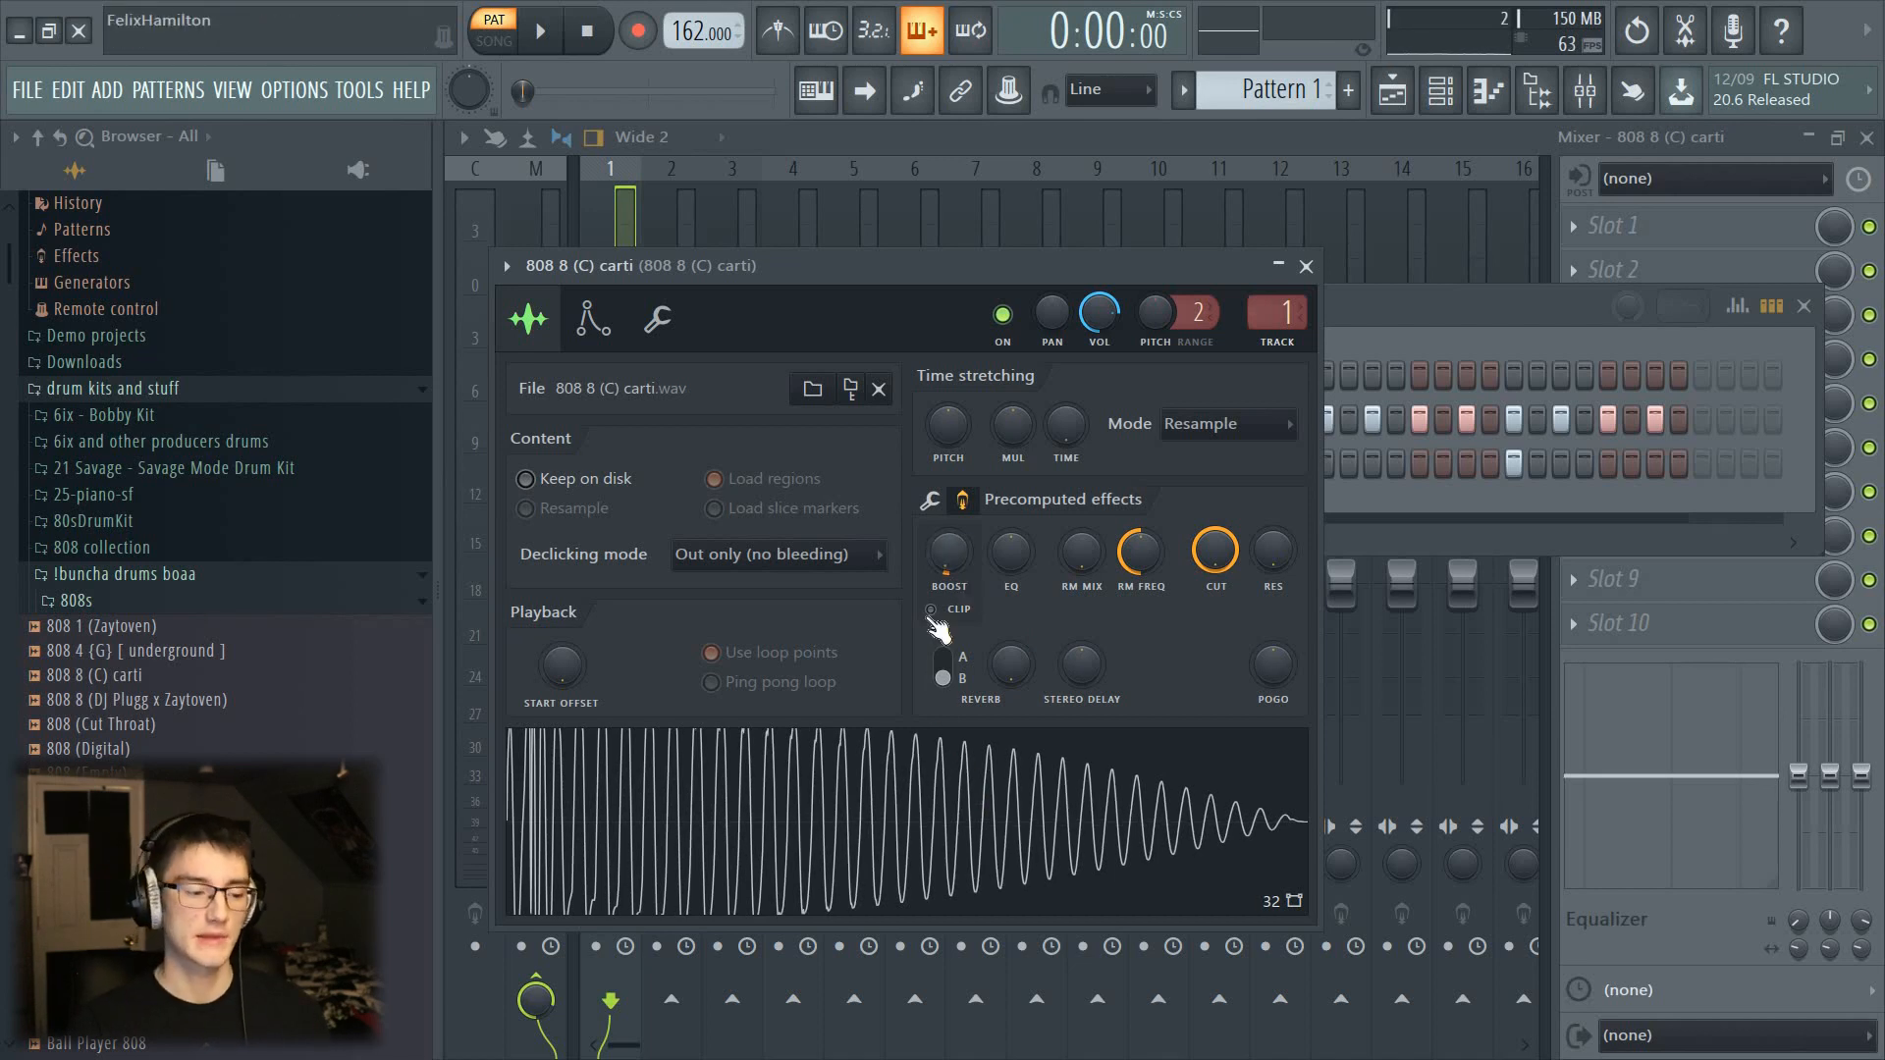
pyautogui.click(932, 781)
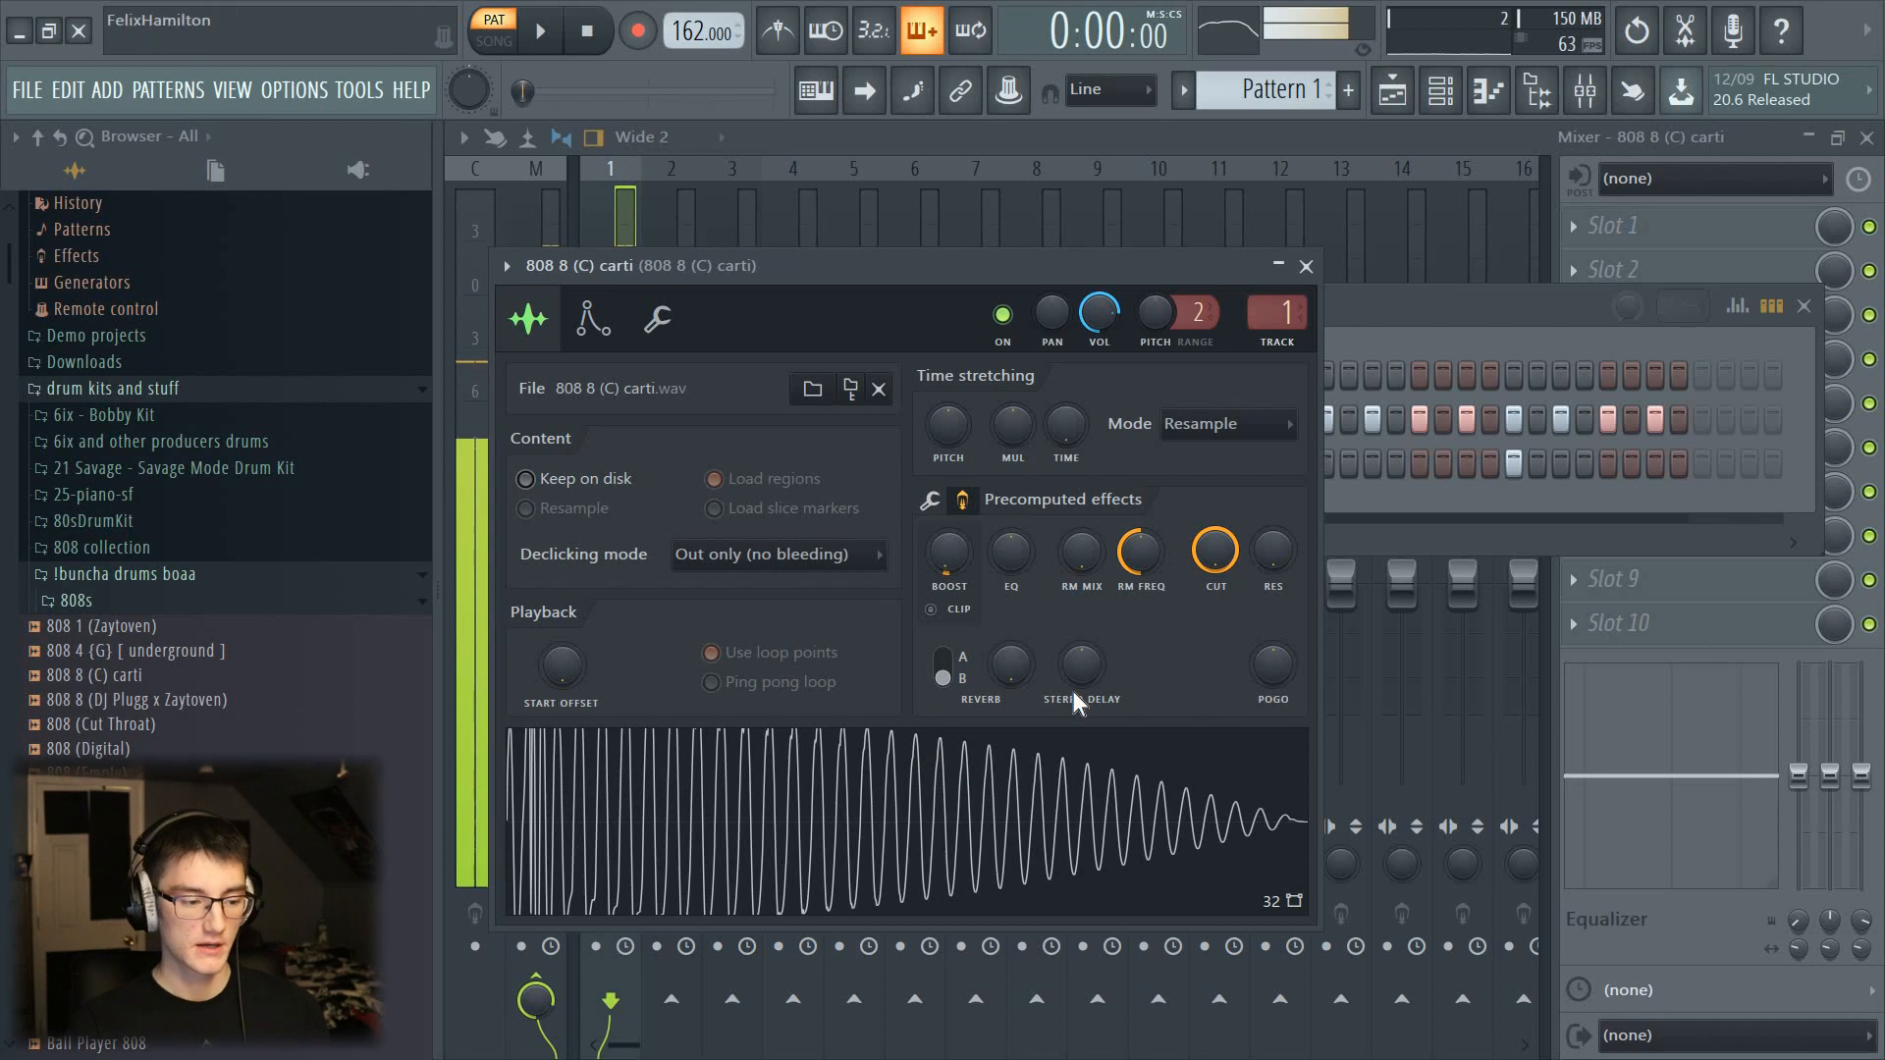
# Step: Increase the precomputed fade-out of the 808 8 (C) carti sample
pyautogui.click(959, 502)
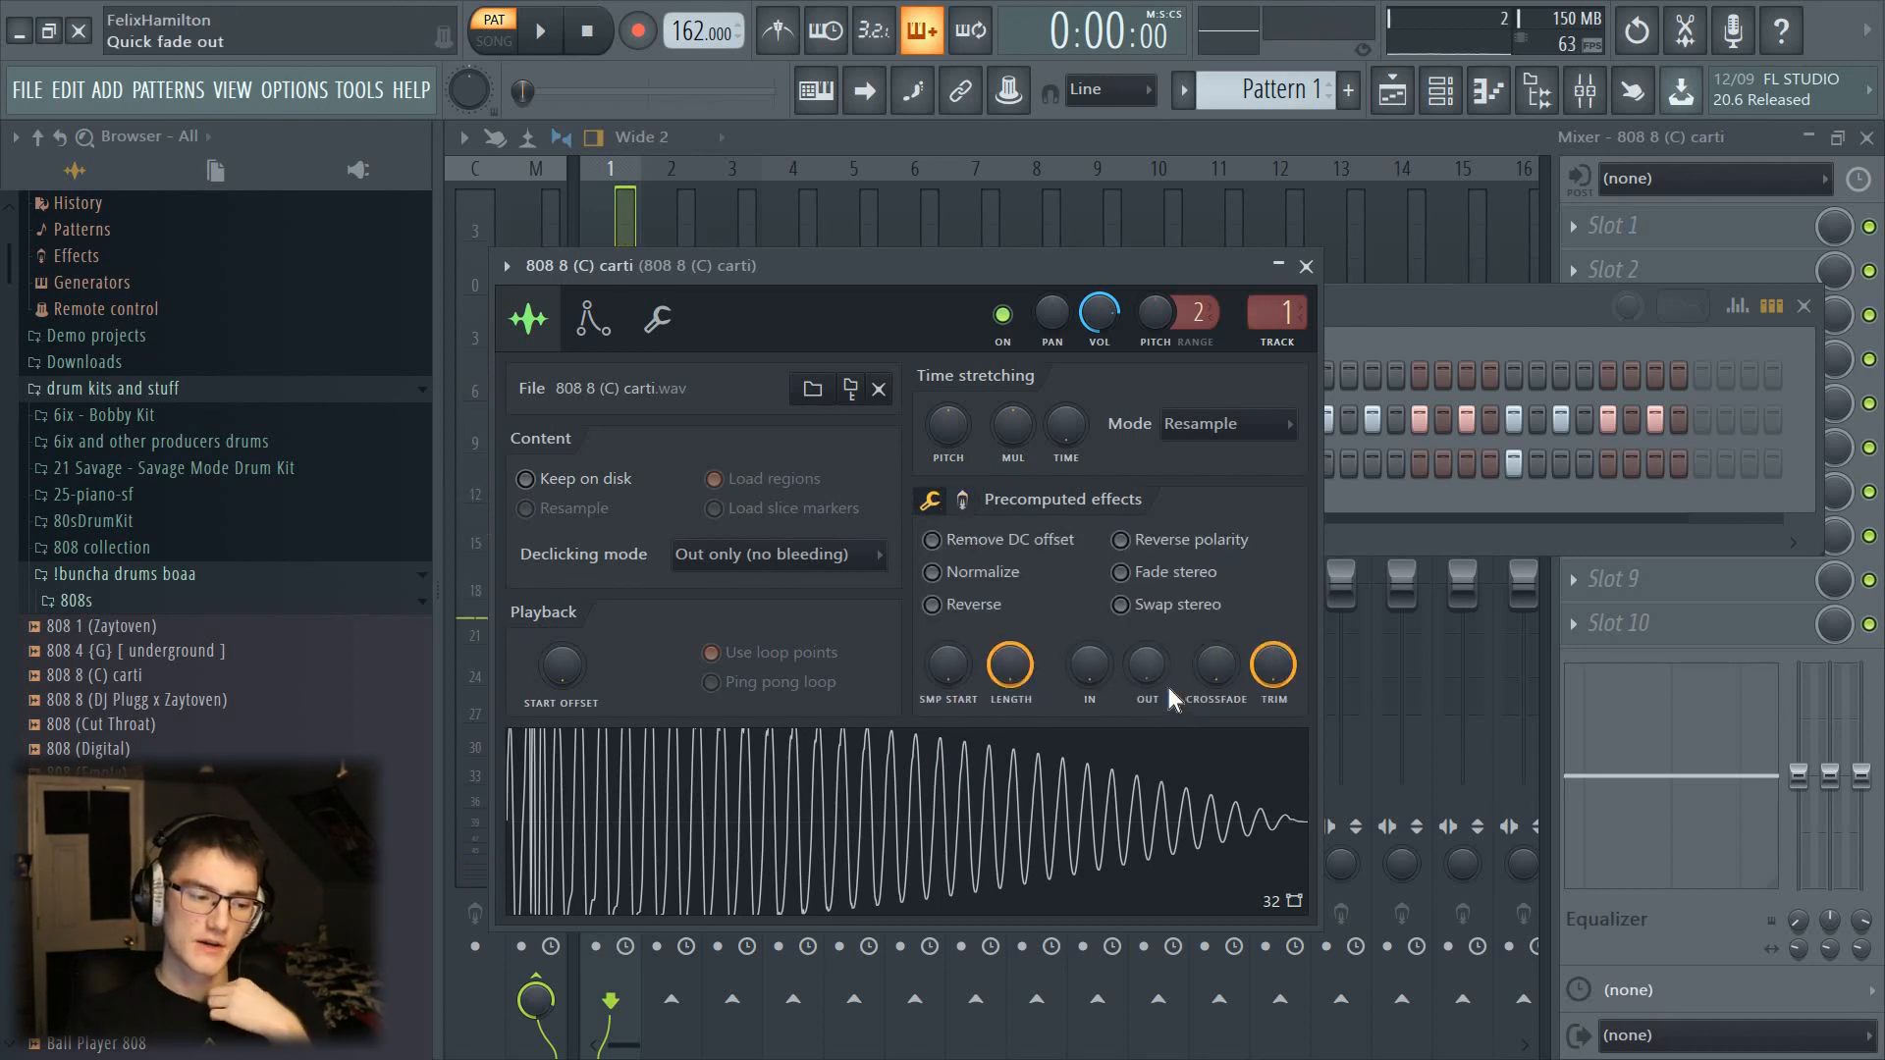
pyautogui.moveTo(1157, 675); pyautogui.dragTo(1157, 634)
pyautogui.click(1420, 276)
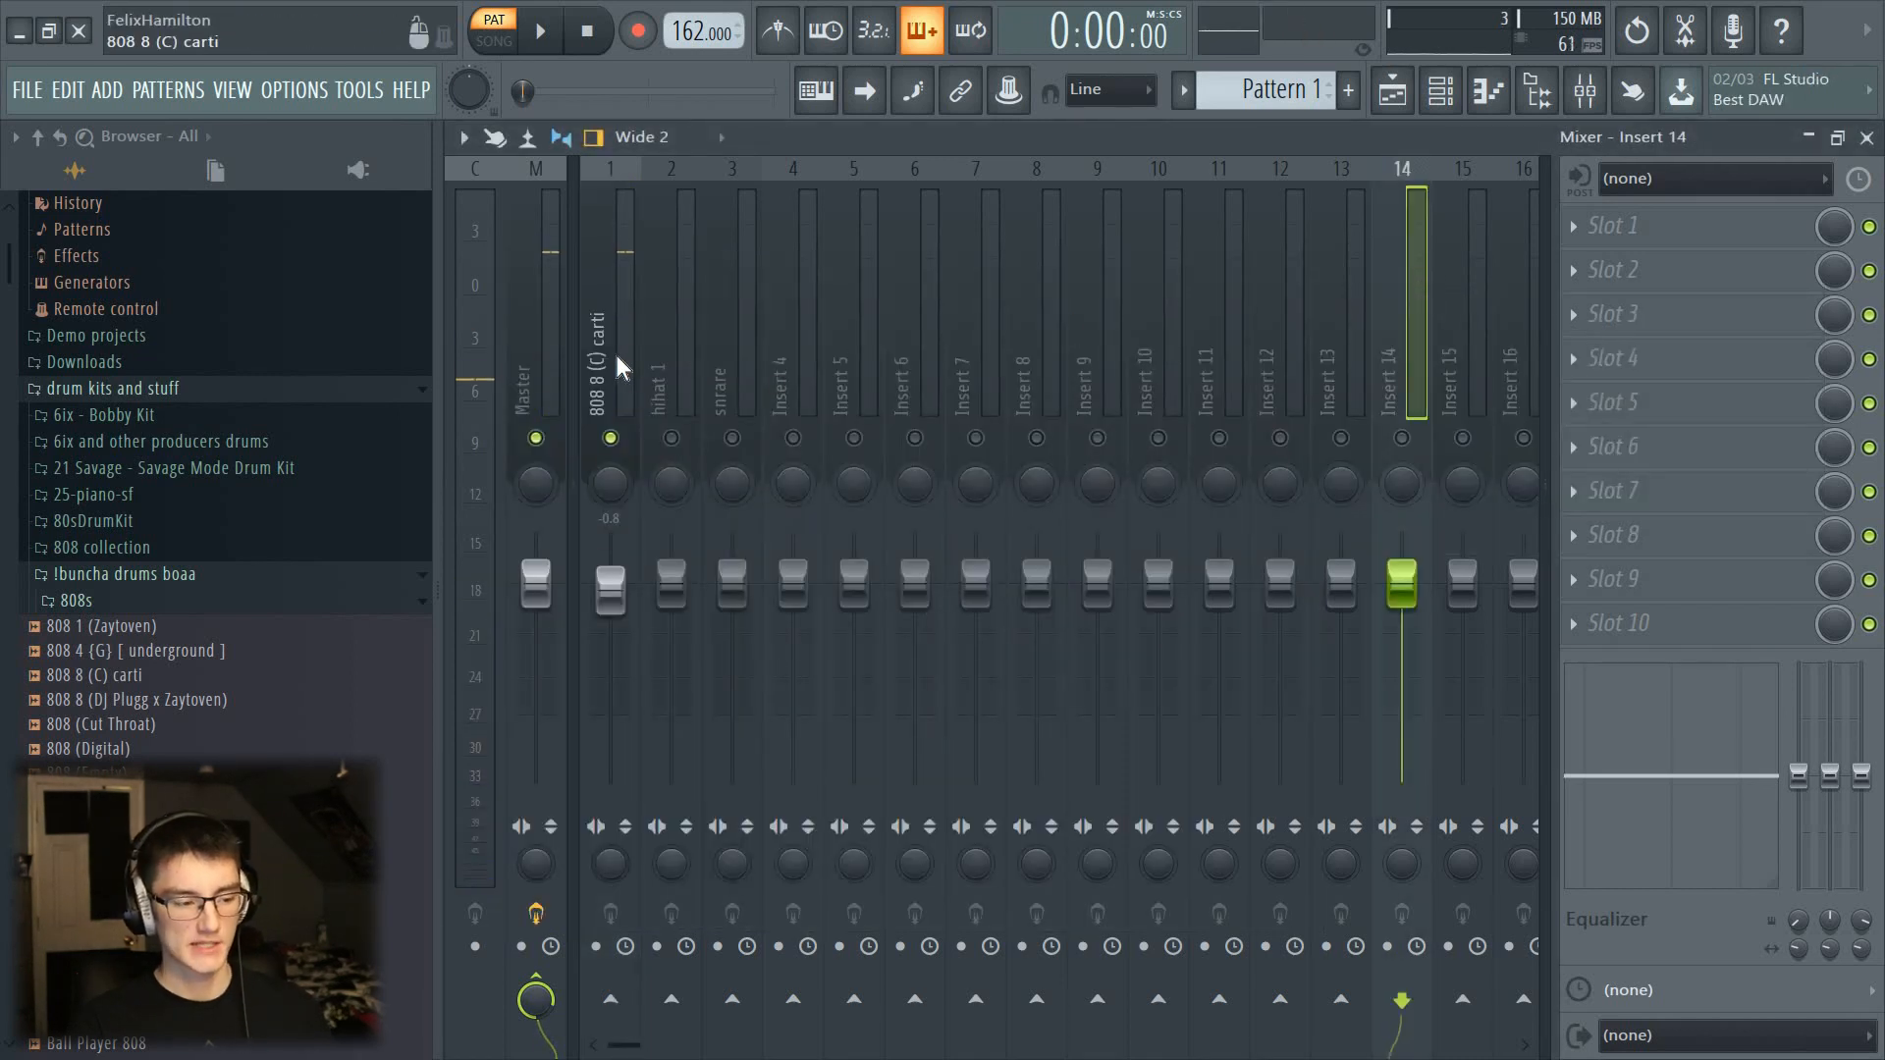
# Step: Play the pattern and set the 808 mixer track's volume to -0.5
pyautogui.click(618, 360)
pyautogui.press('space')
pyautogui.press('space')
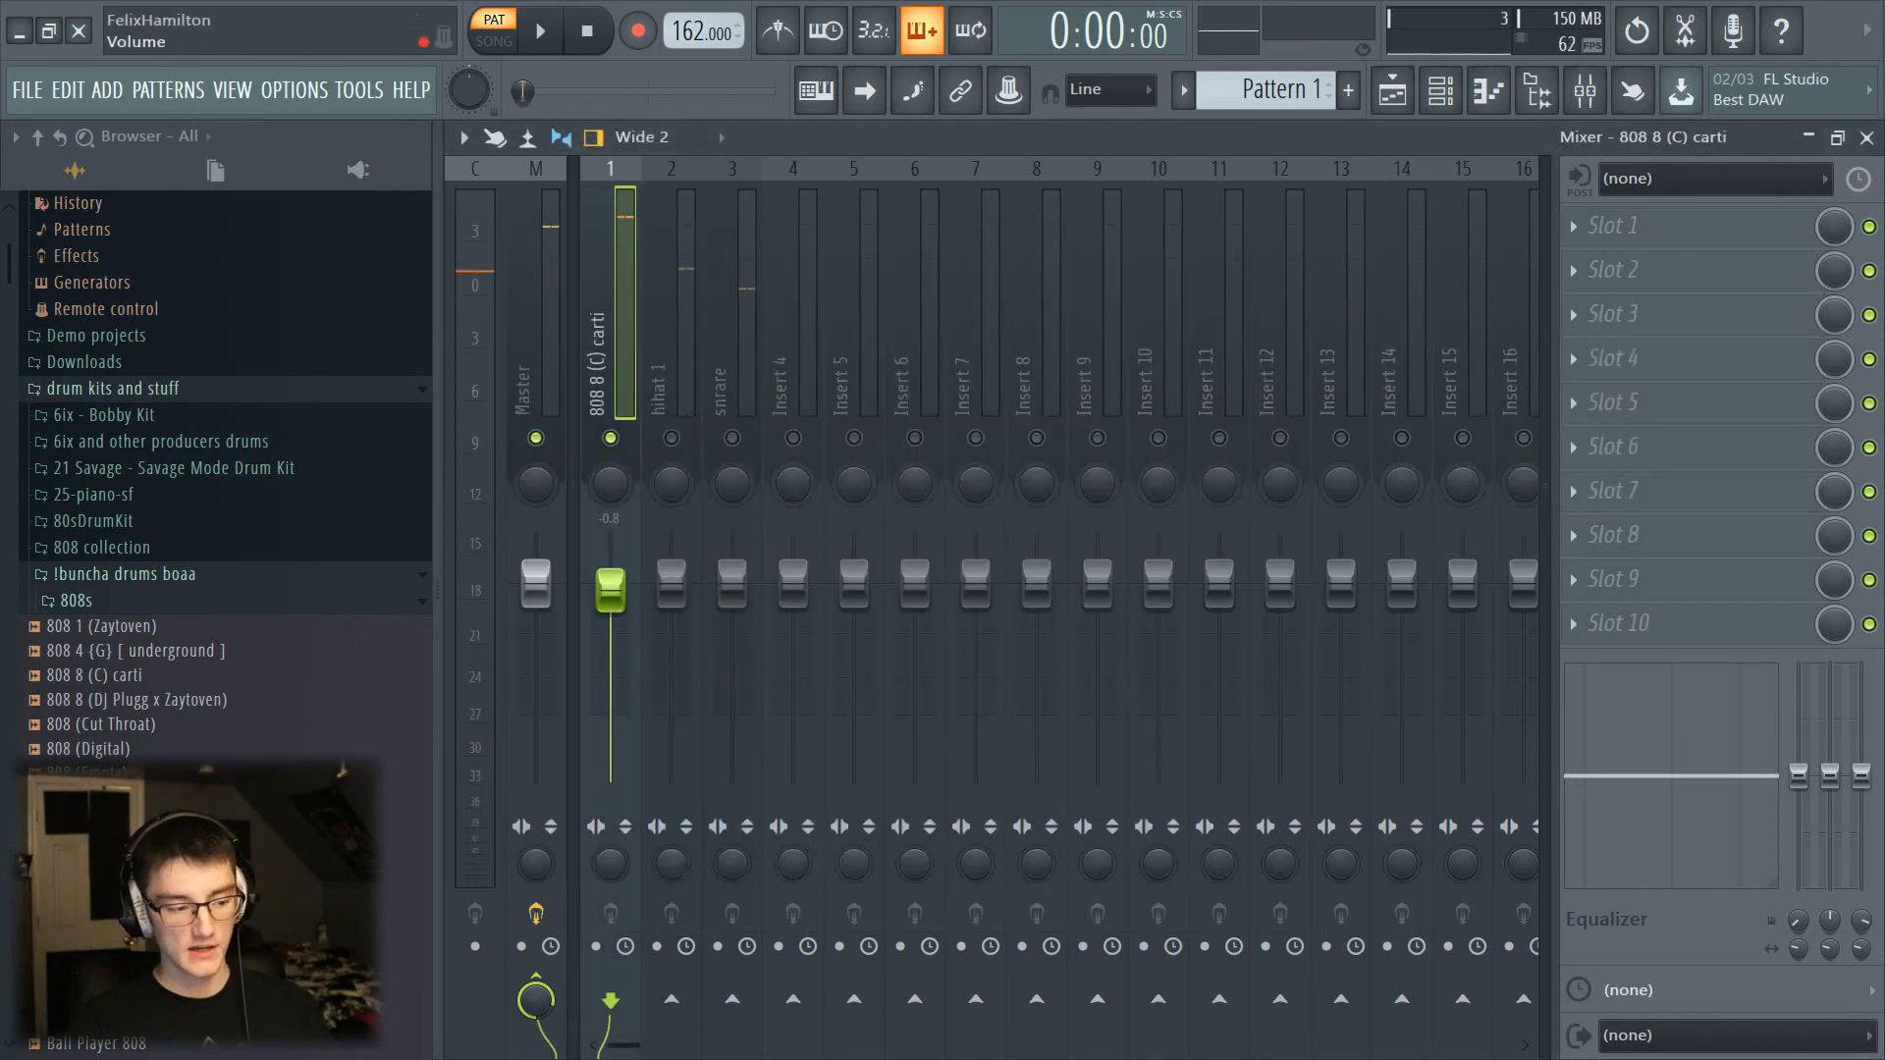
# Step: Load Distructor into effect slot 4 of the 808 mixer track and narrow the browser pane
pyautogui.click(1649, 363)
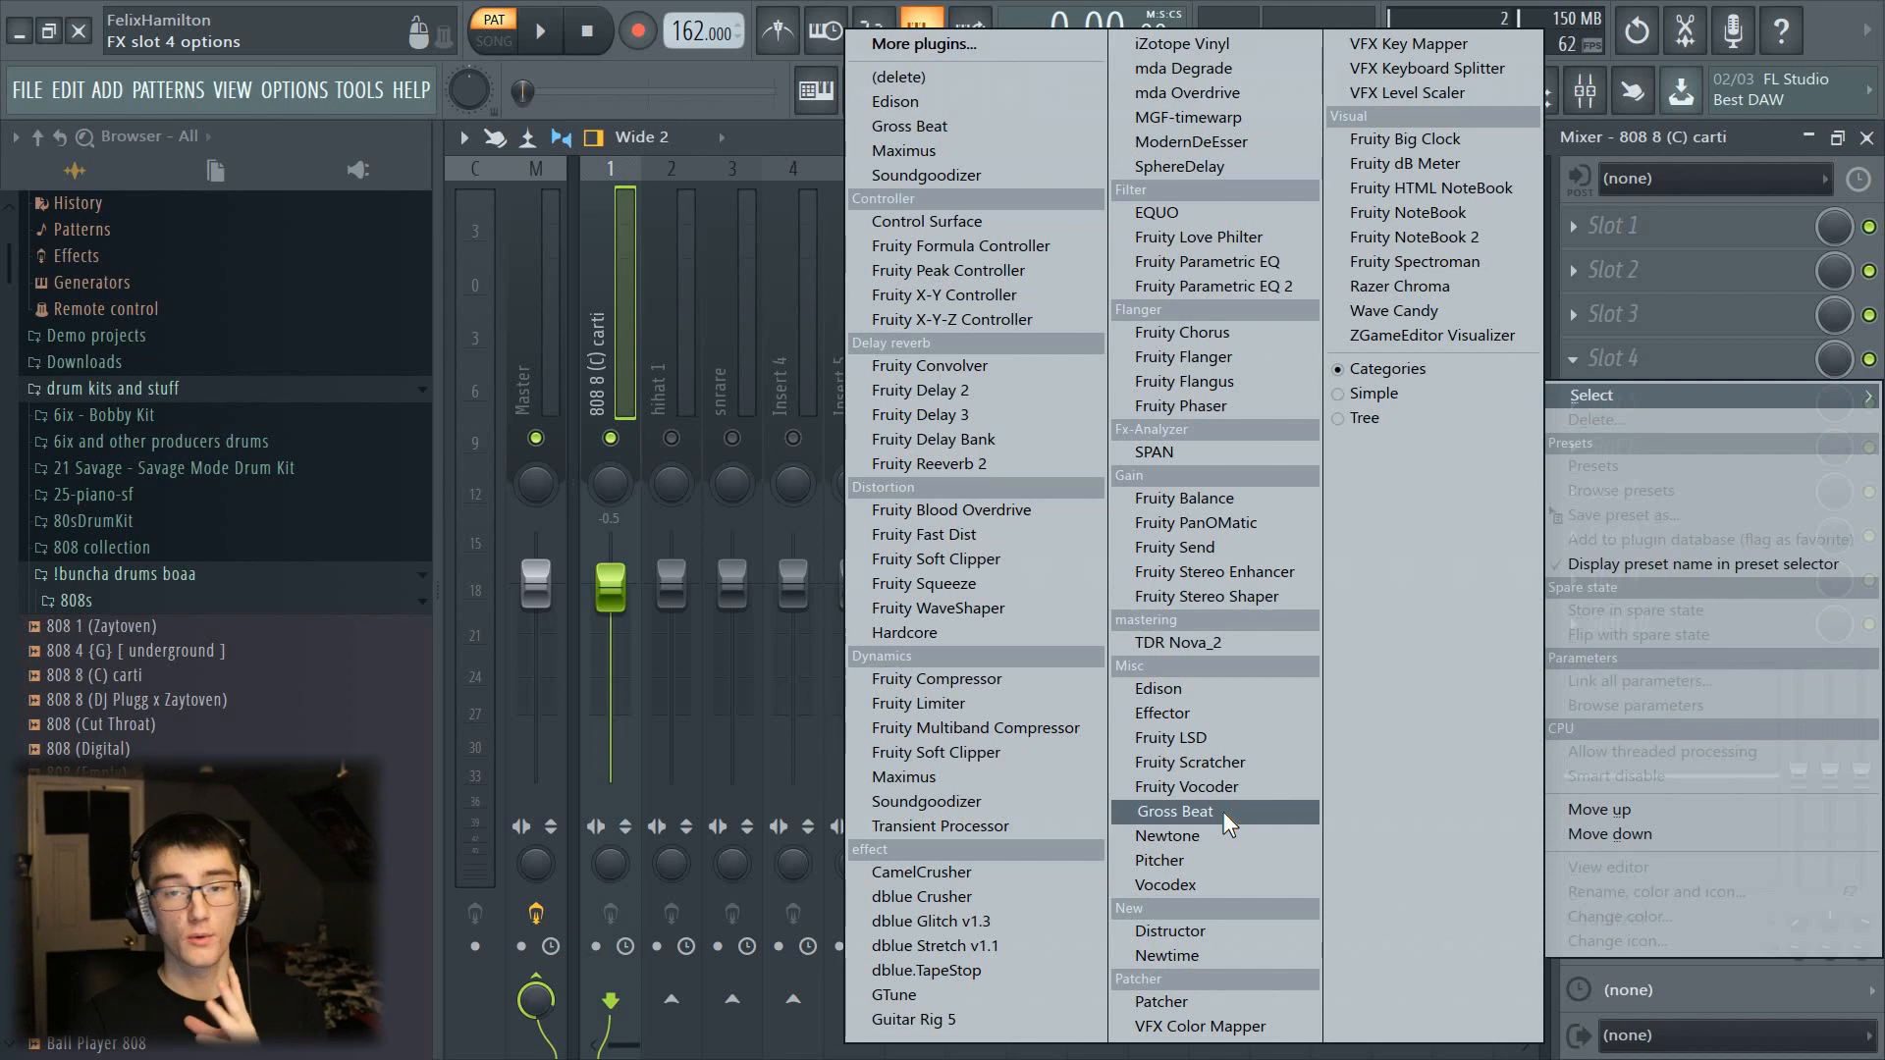
pyautogui.click(1212, 930)
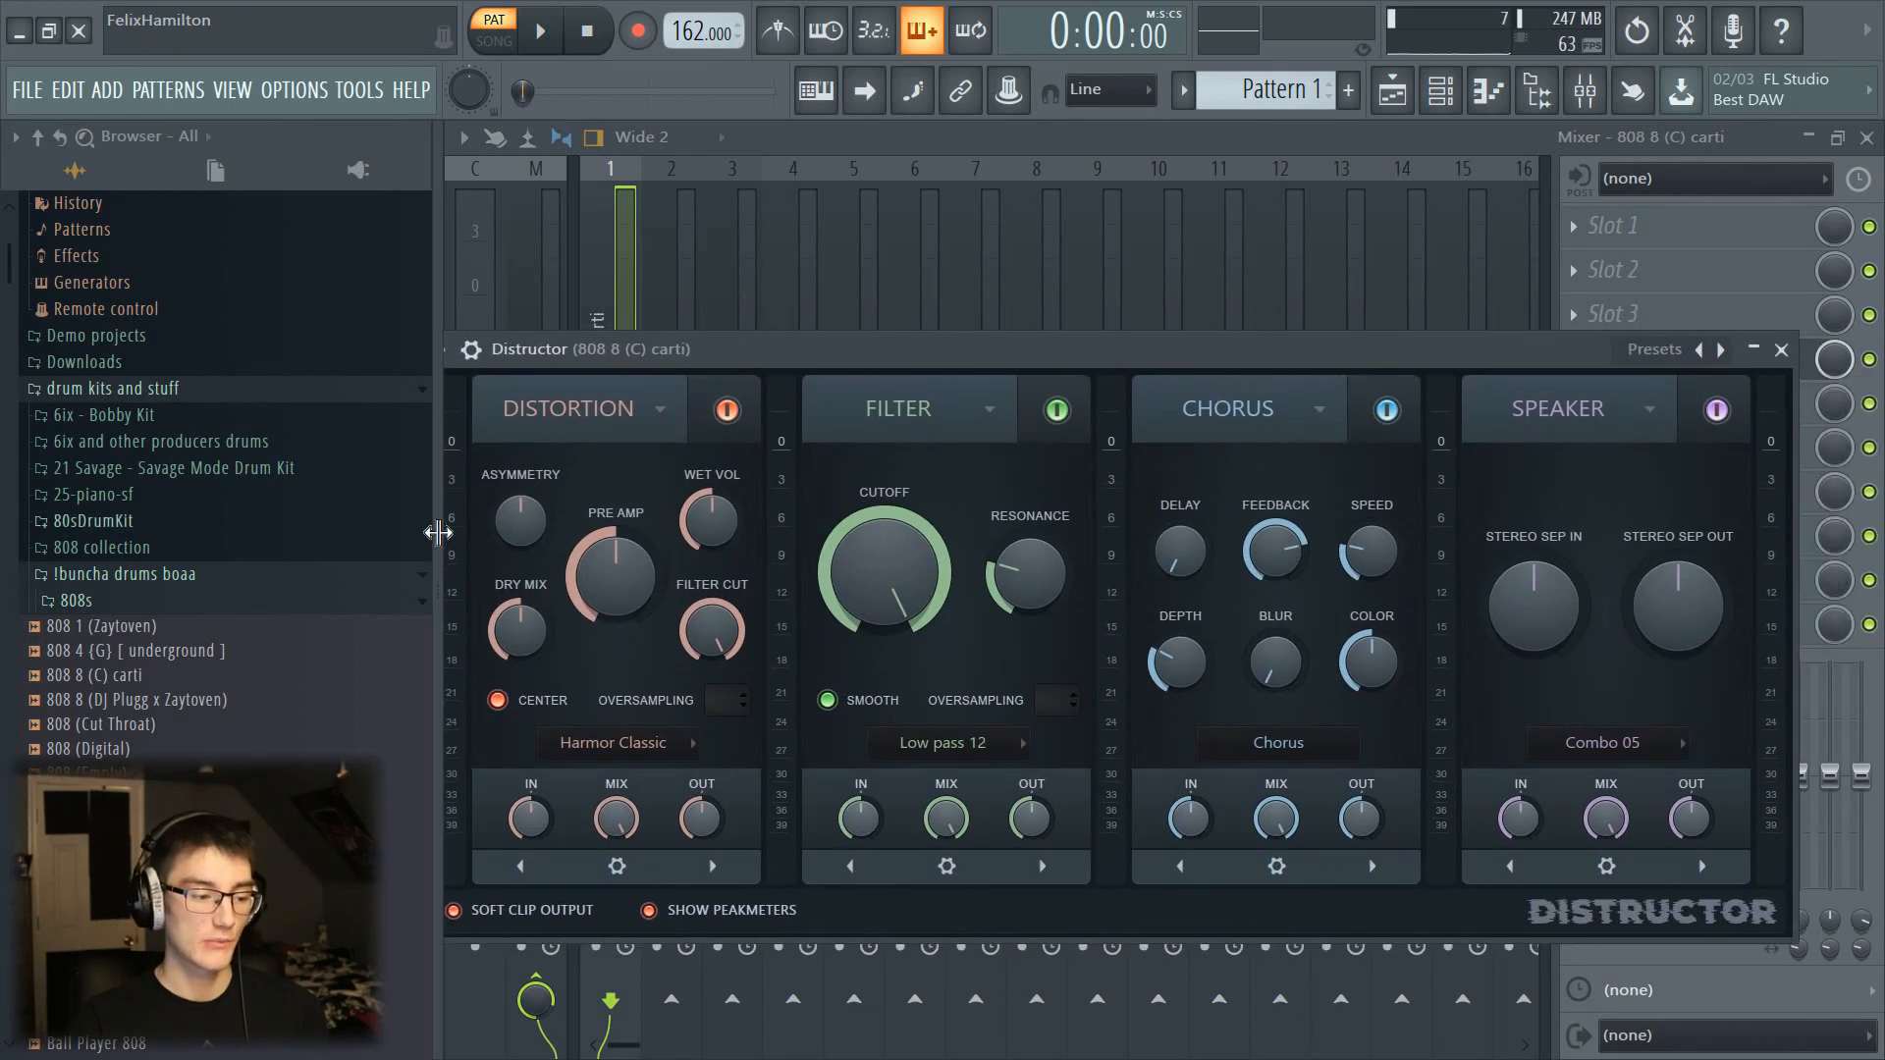
pyautogui.moveTo(438, 532); pyautogui.dragTo(379, 530)
pyautogui.click(1724, 350)
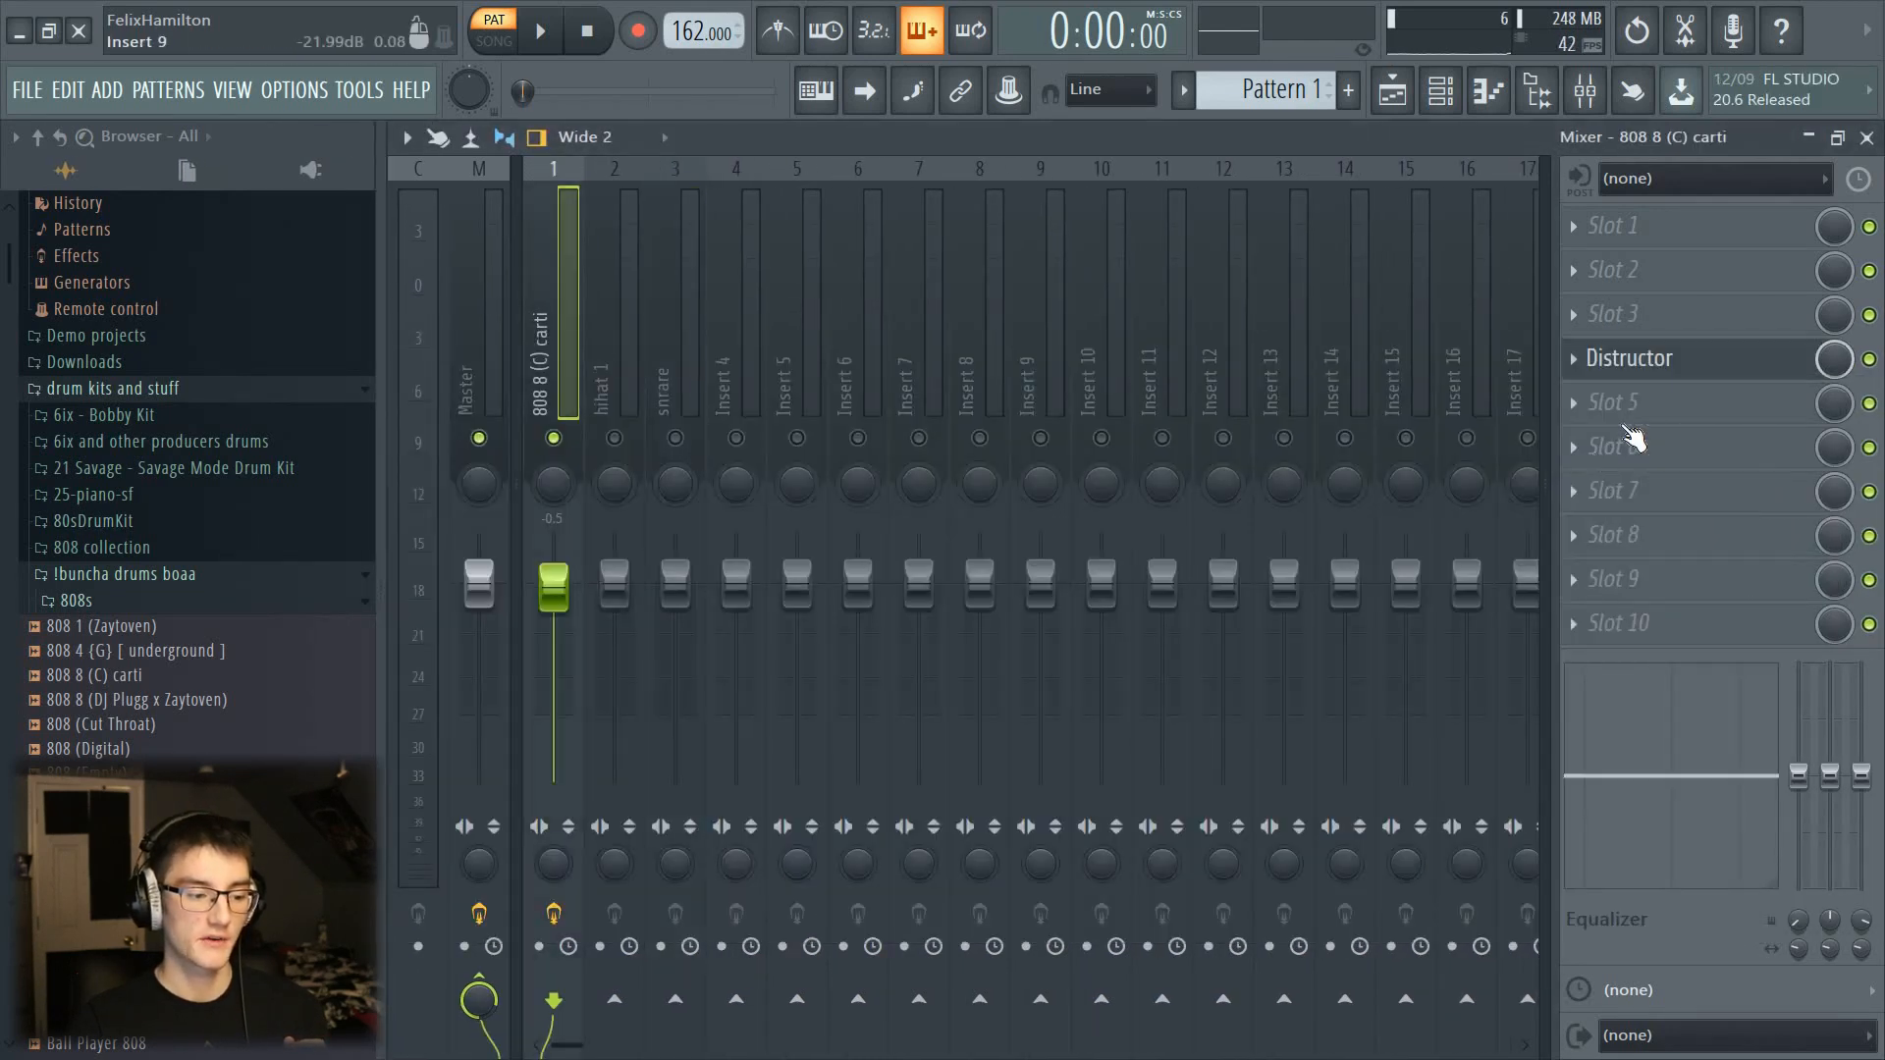
# Step: Try Distructor's 808 stereo light dist preset on the 808 and play the pattern with it
pyautogui.click(1630, 359)
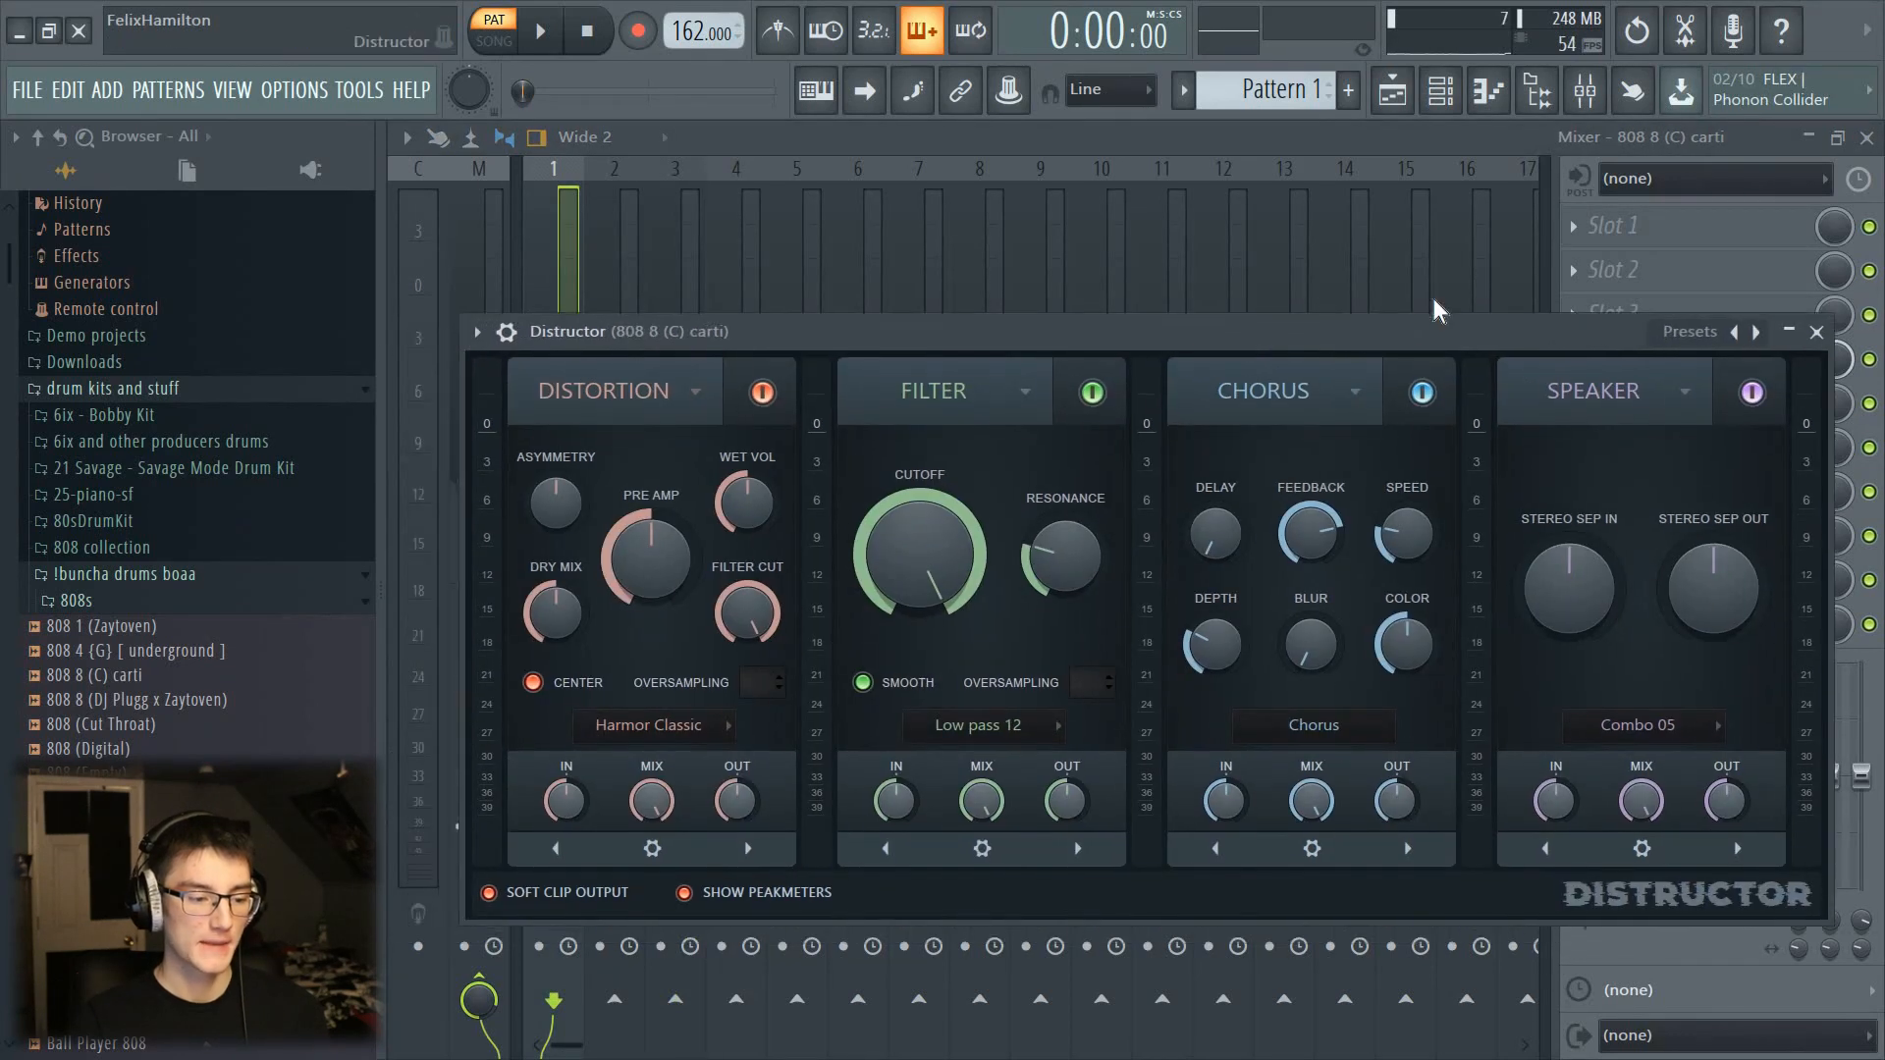
pyautogui.click(1260, 393)
pyautogui.click(1260, 392)
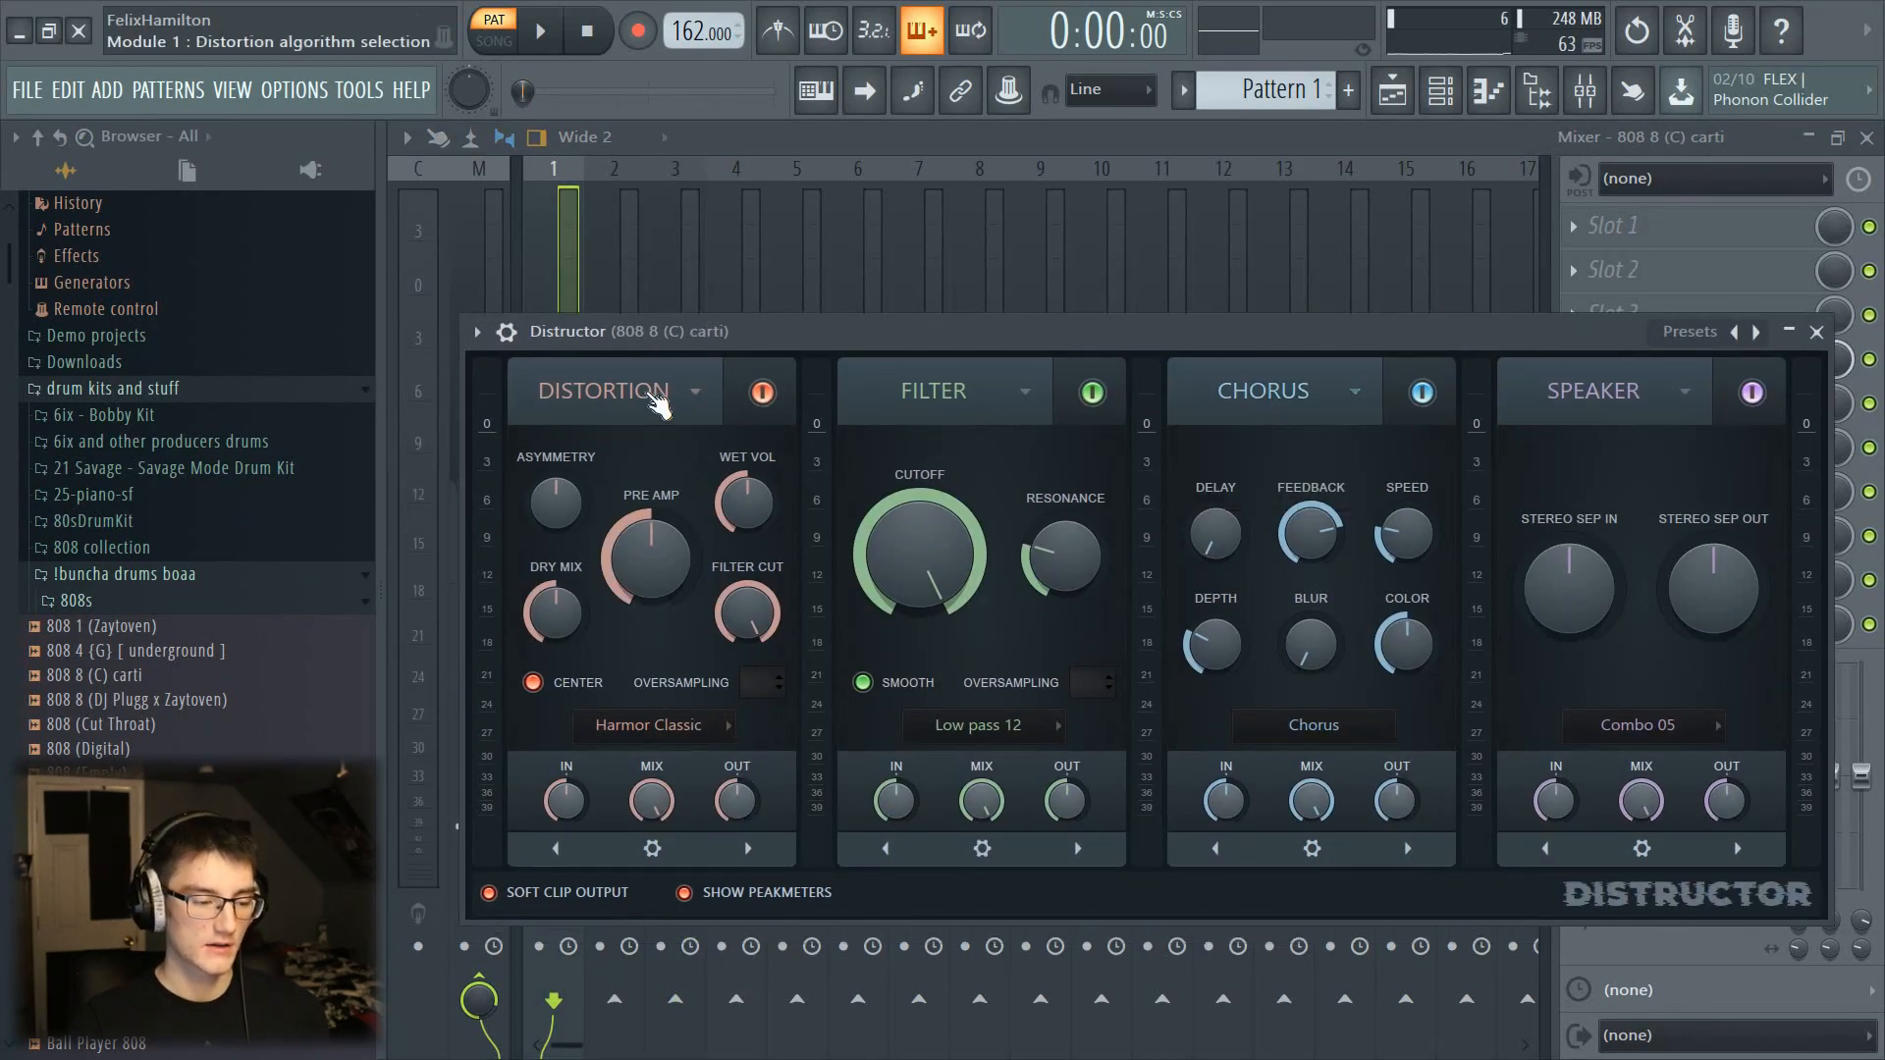
pyautogui.click(476, 332)
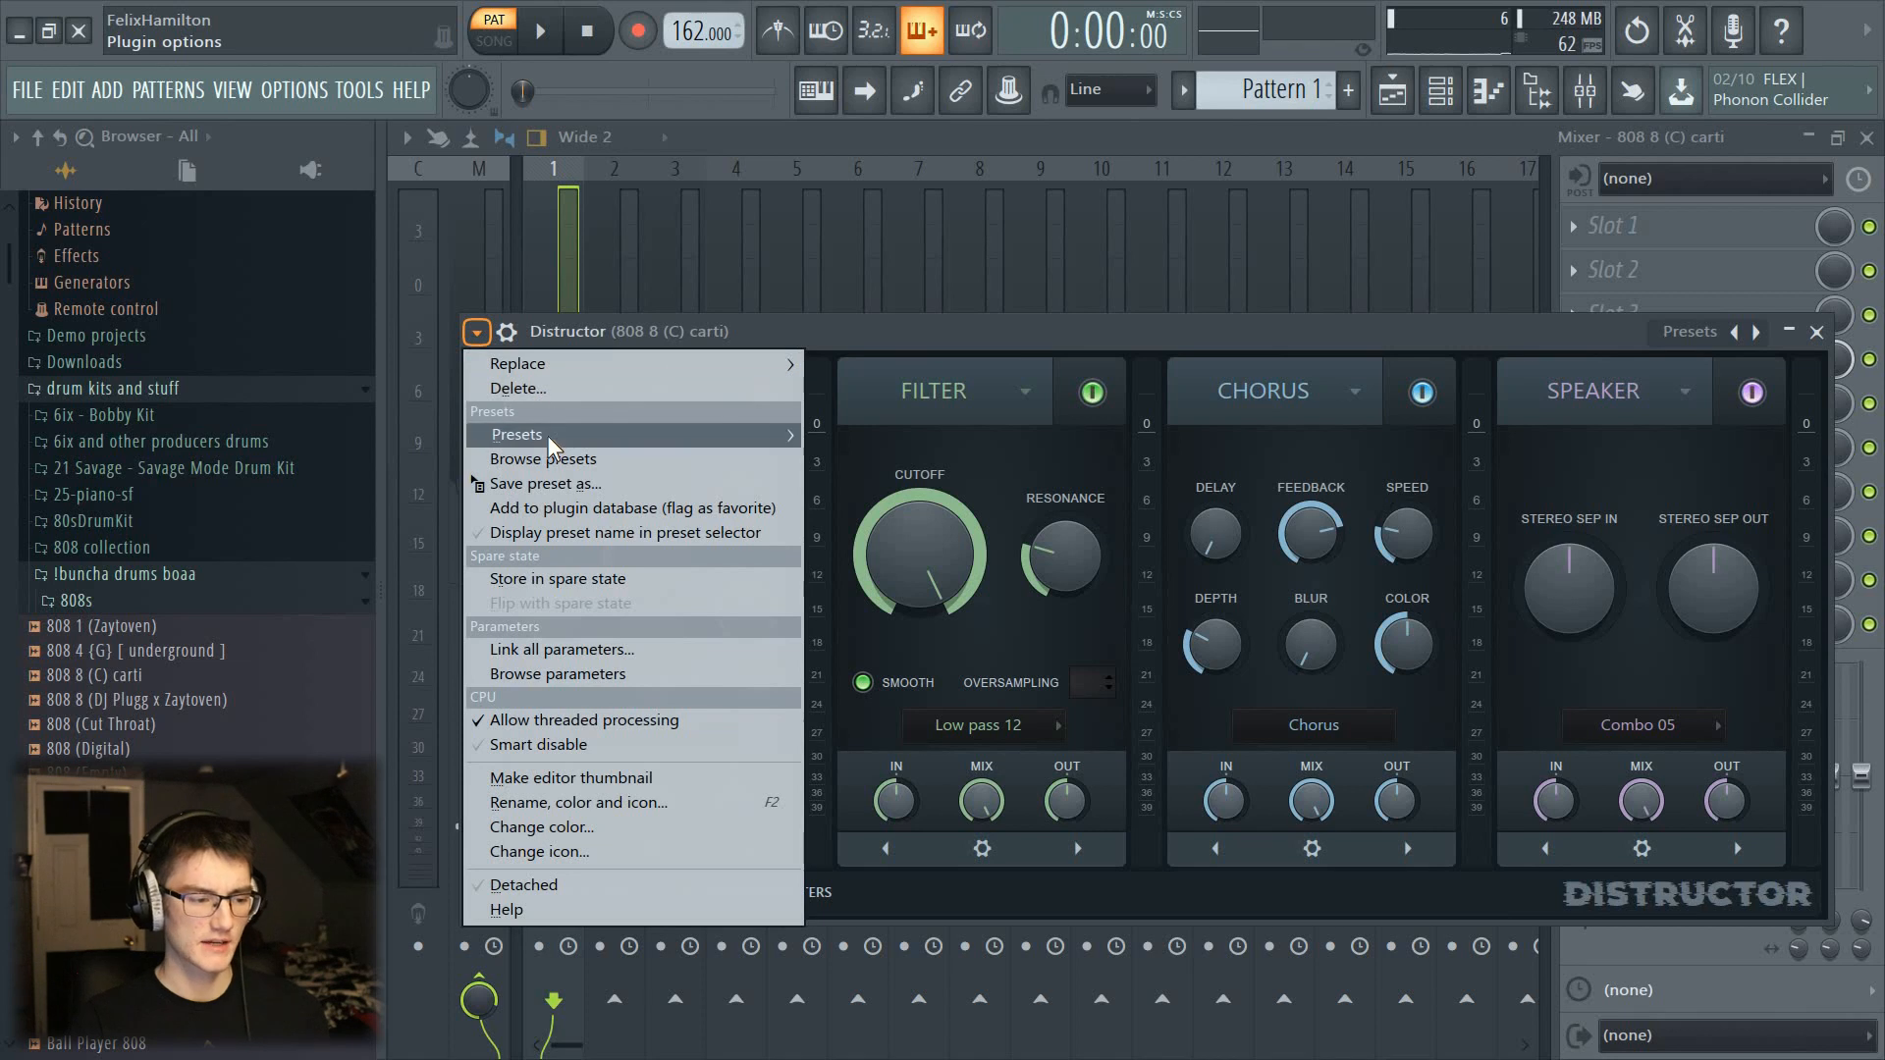
pyautogui.moveTo(550, 435)
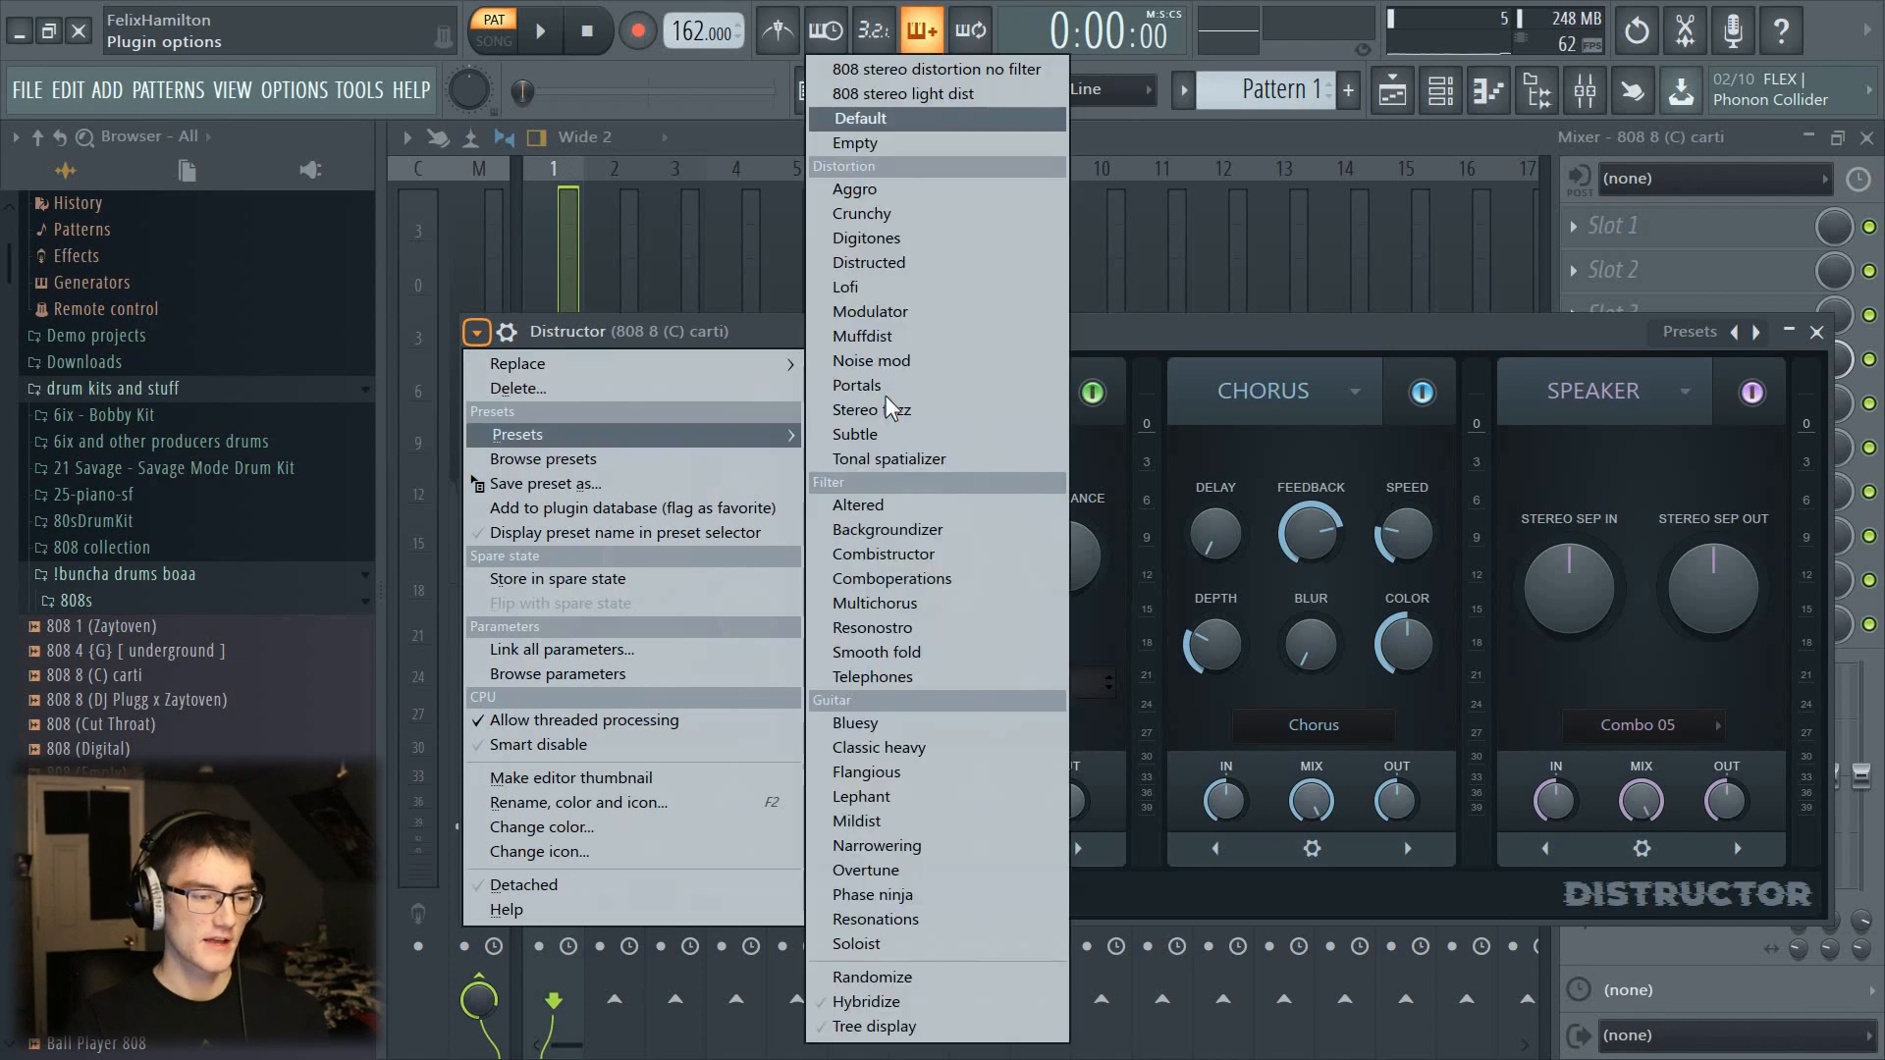
pyautogui.click(962, 98)
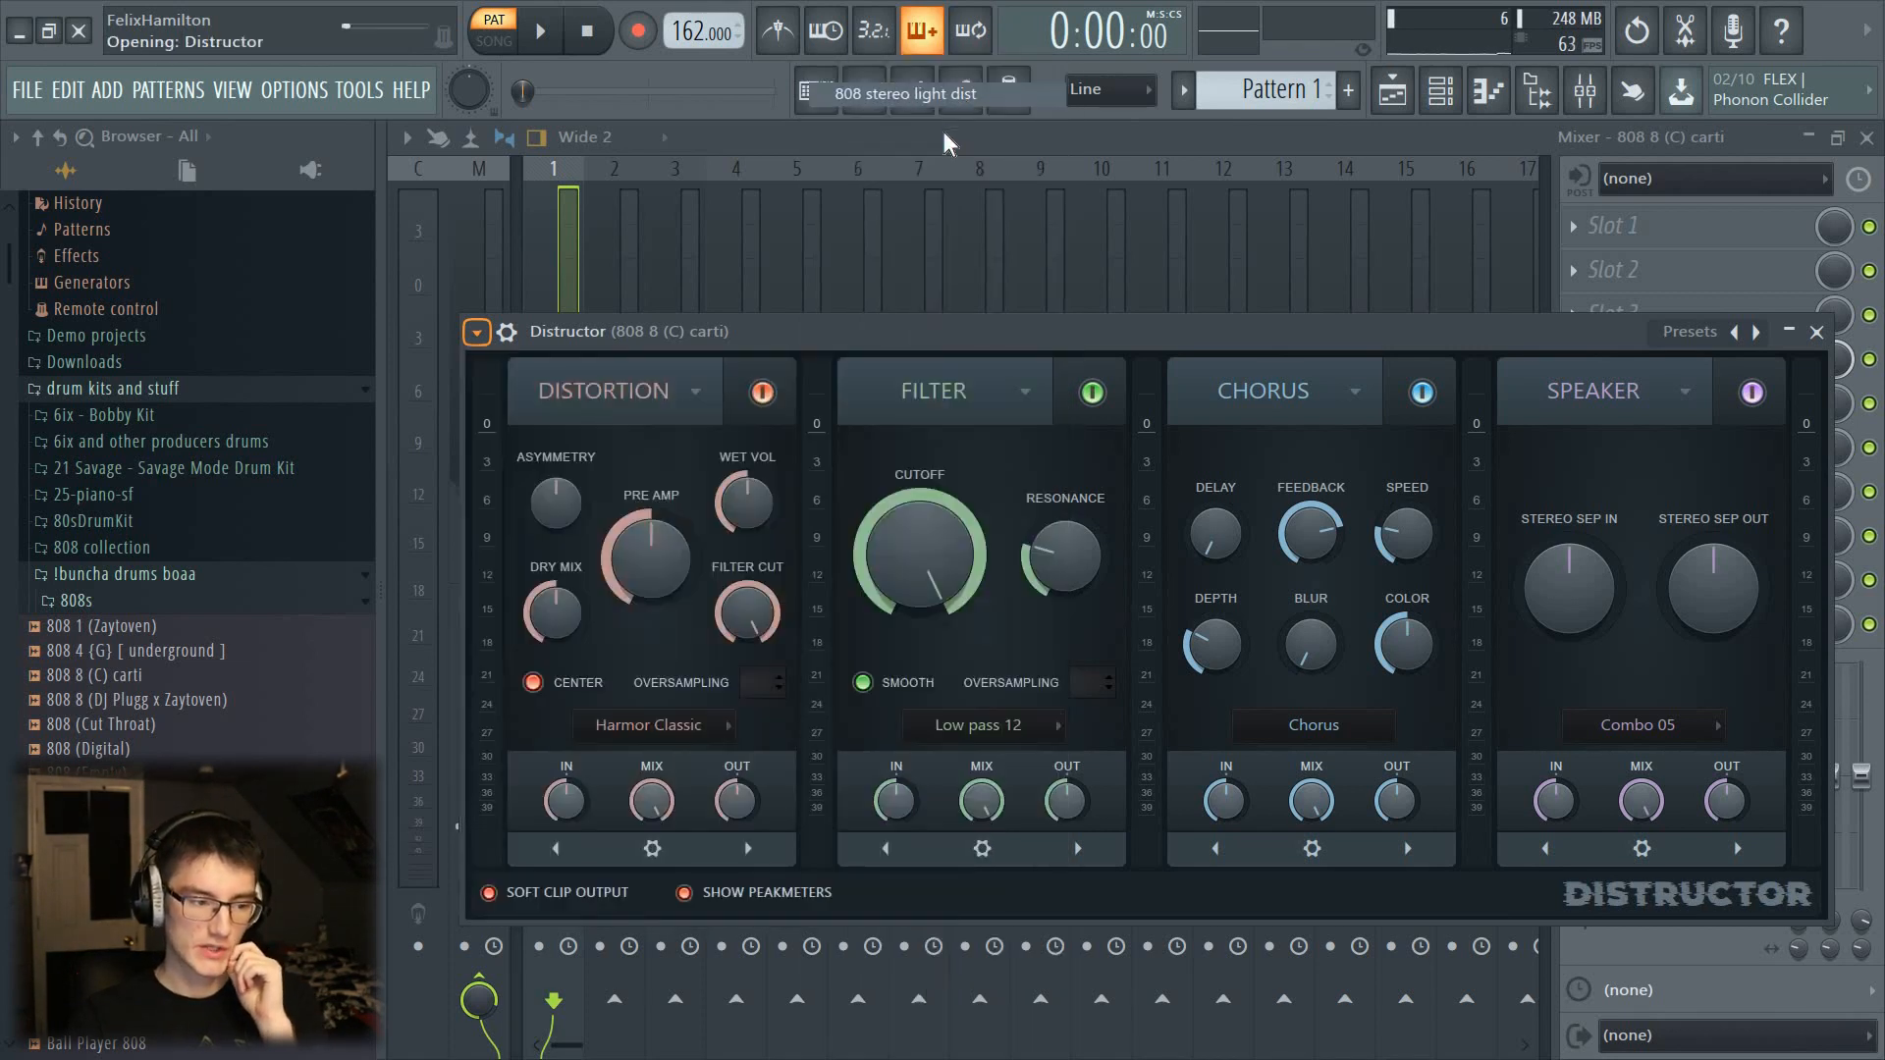
pyautogui.press('Escape')
pyautogui.press('space')
pyautogui.press('space')
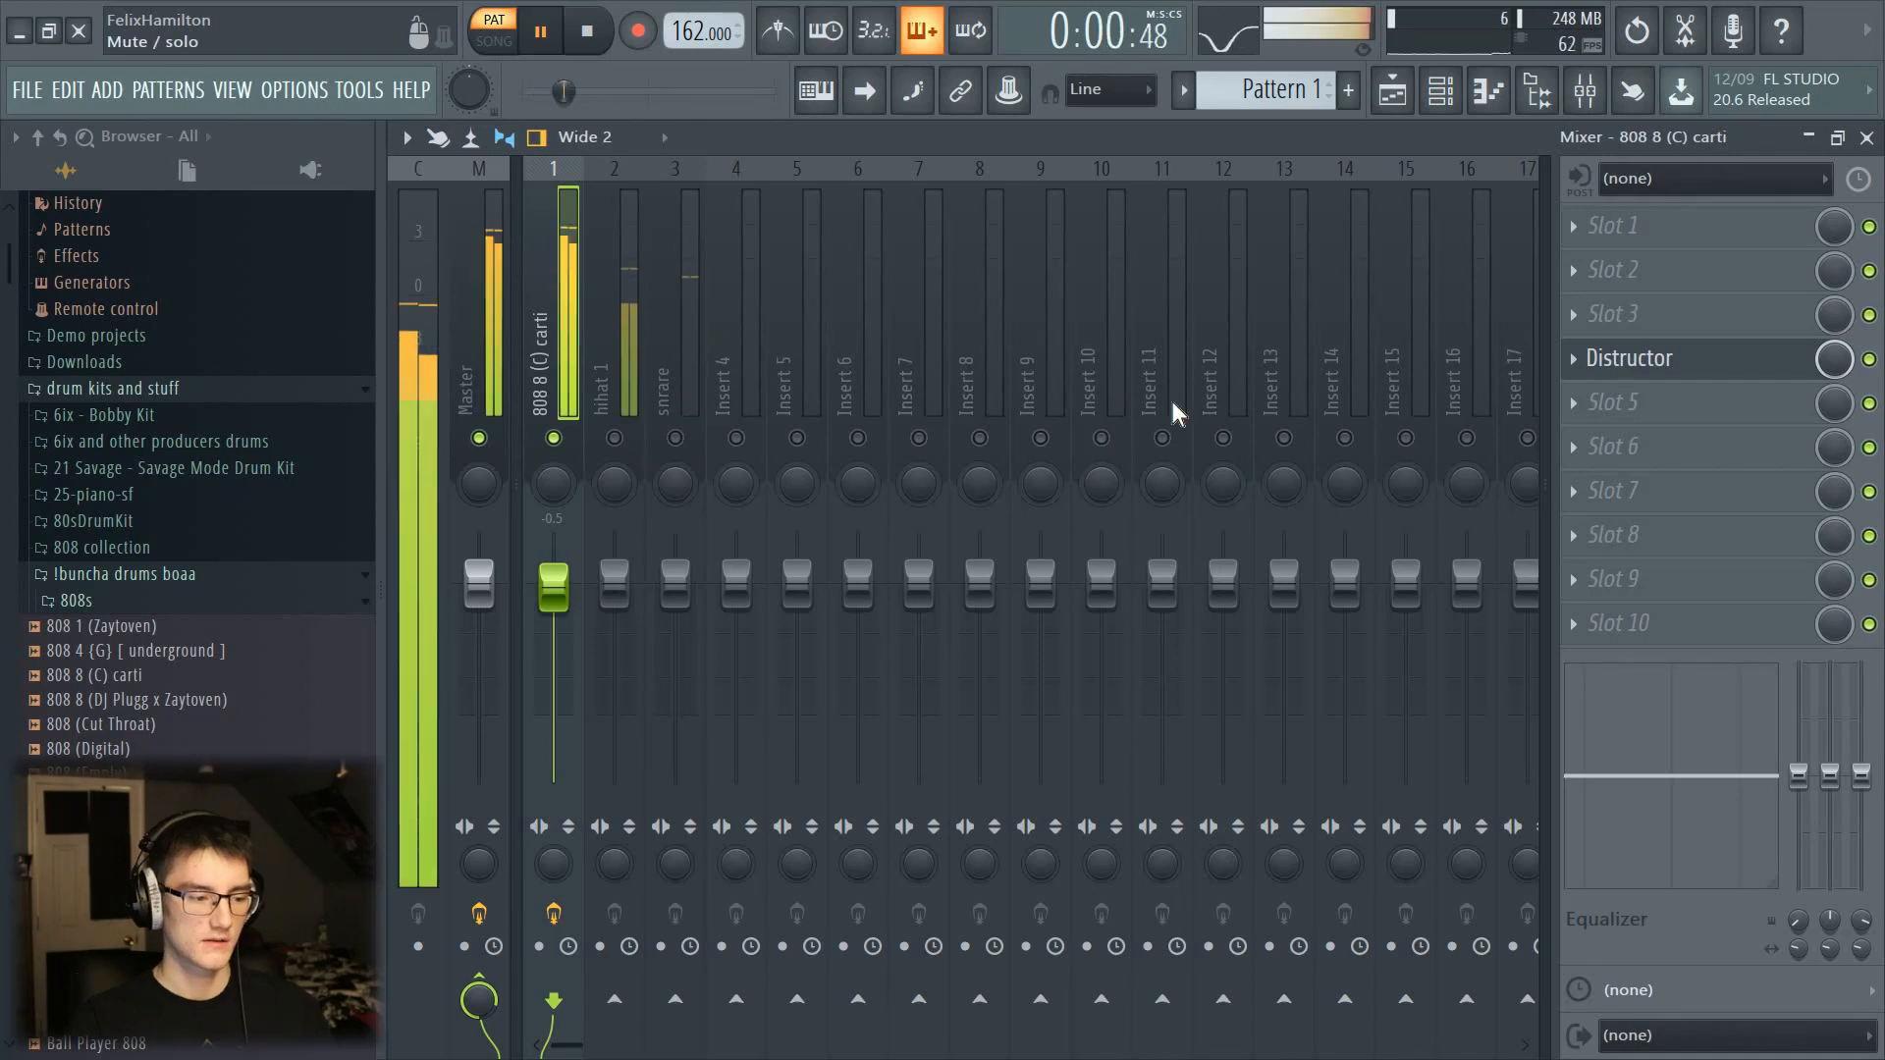
# Step: Apply Distructor's 808 stereo distortion no filter preset to the 808 and play the pattern, first soloed and with all mixer tracks enabled
pyautogui.click(1718, 376)
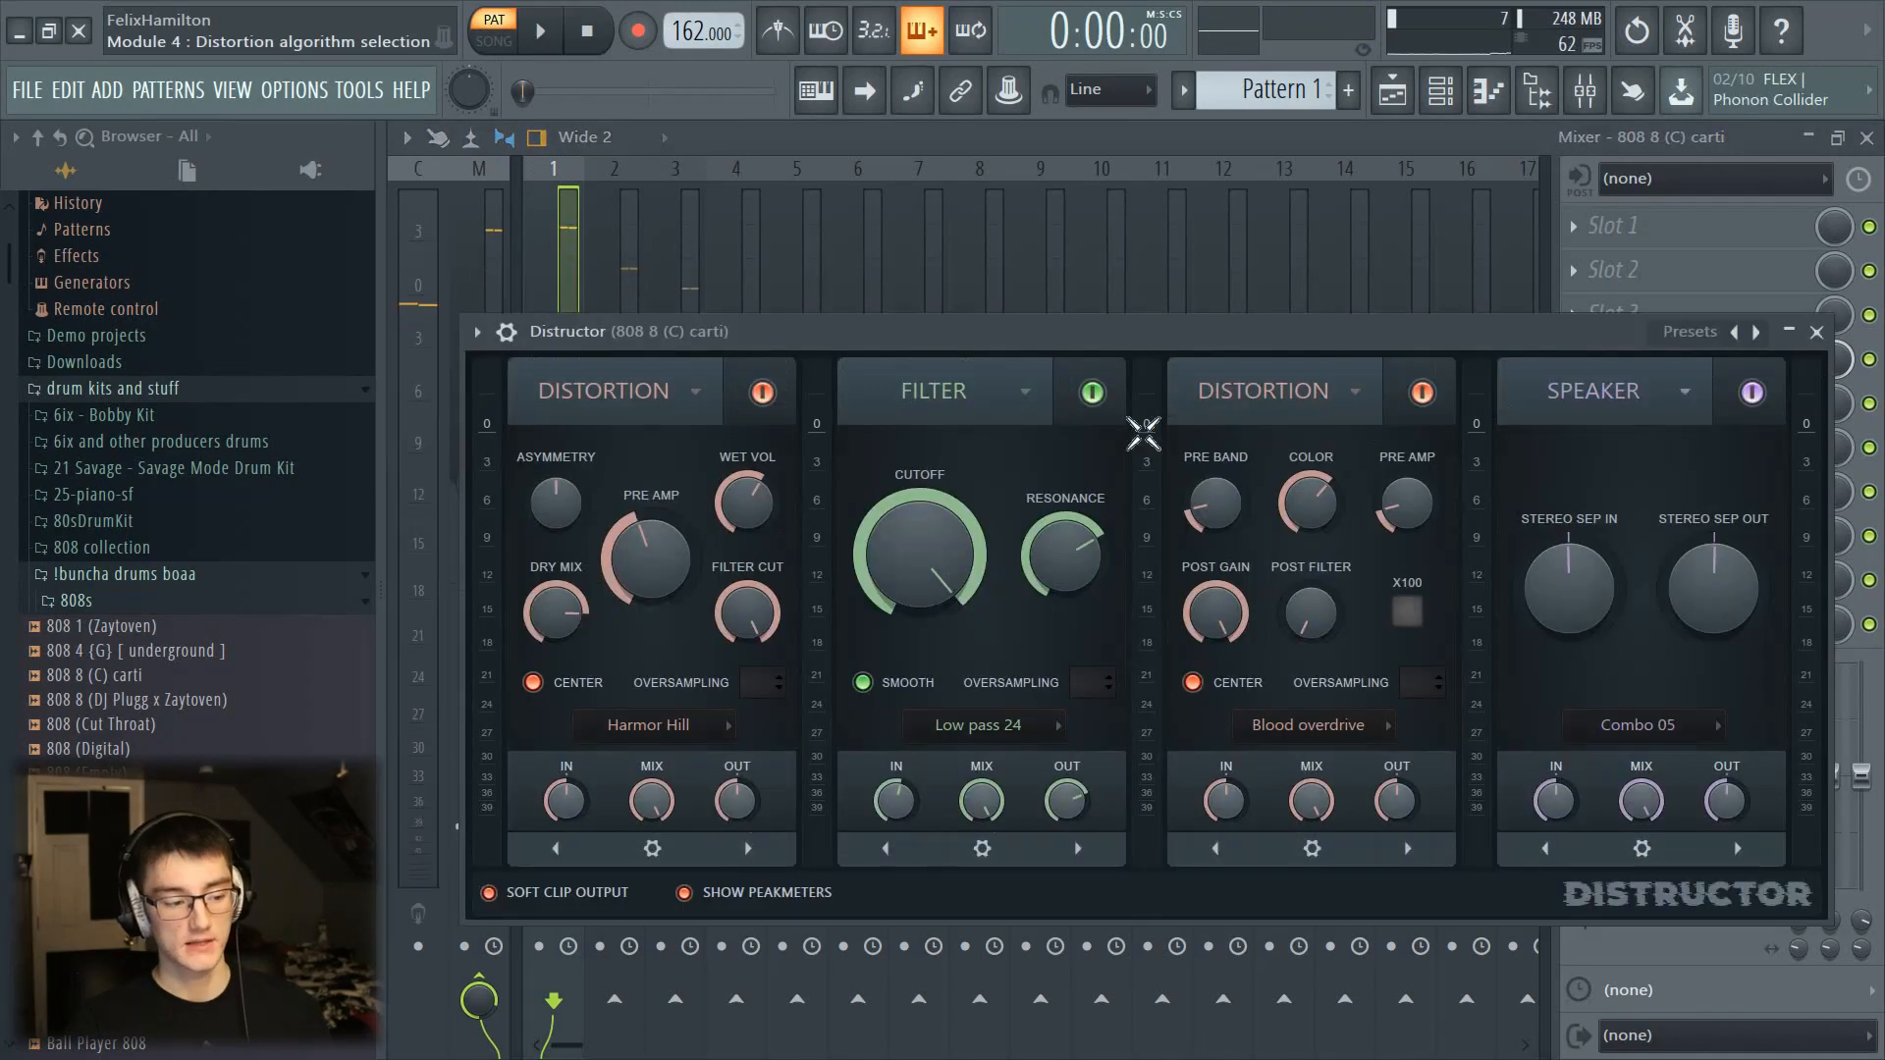
pyautogui.click(476, 332)
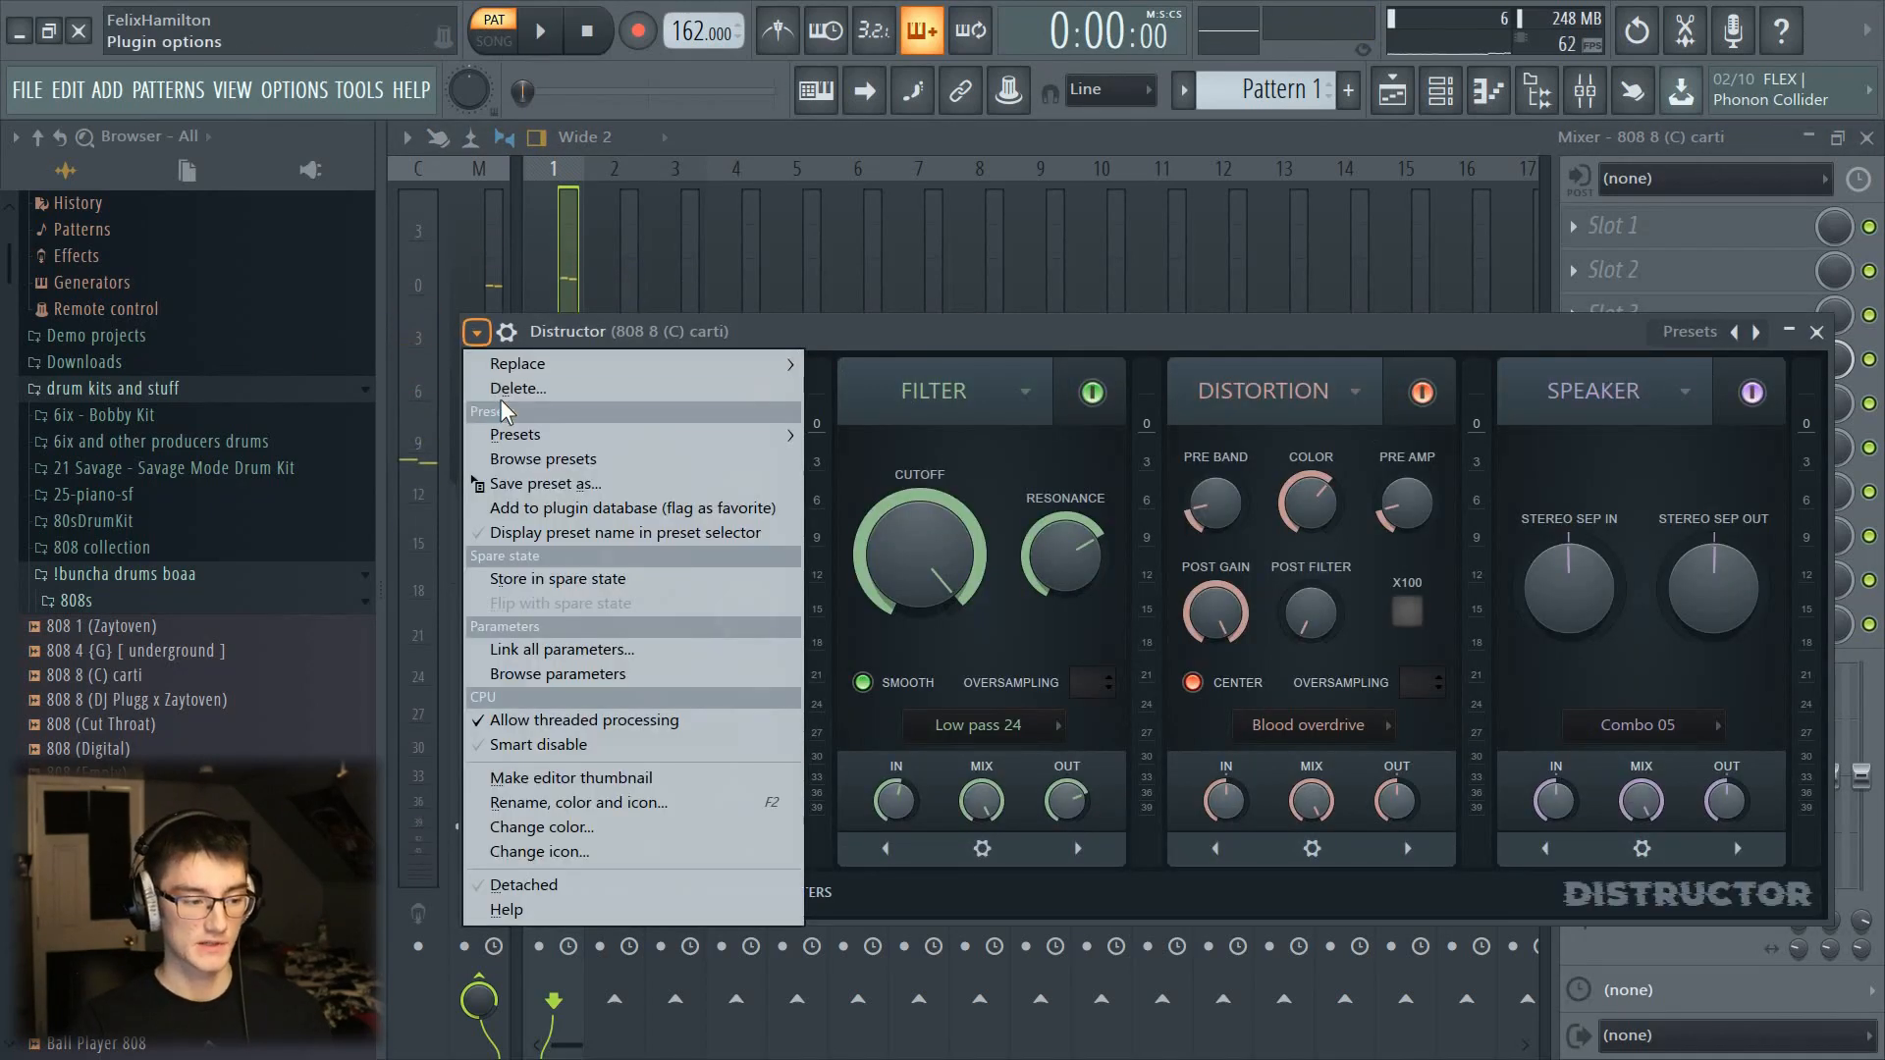
pyautogui.click(530, 433)
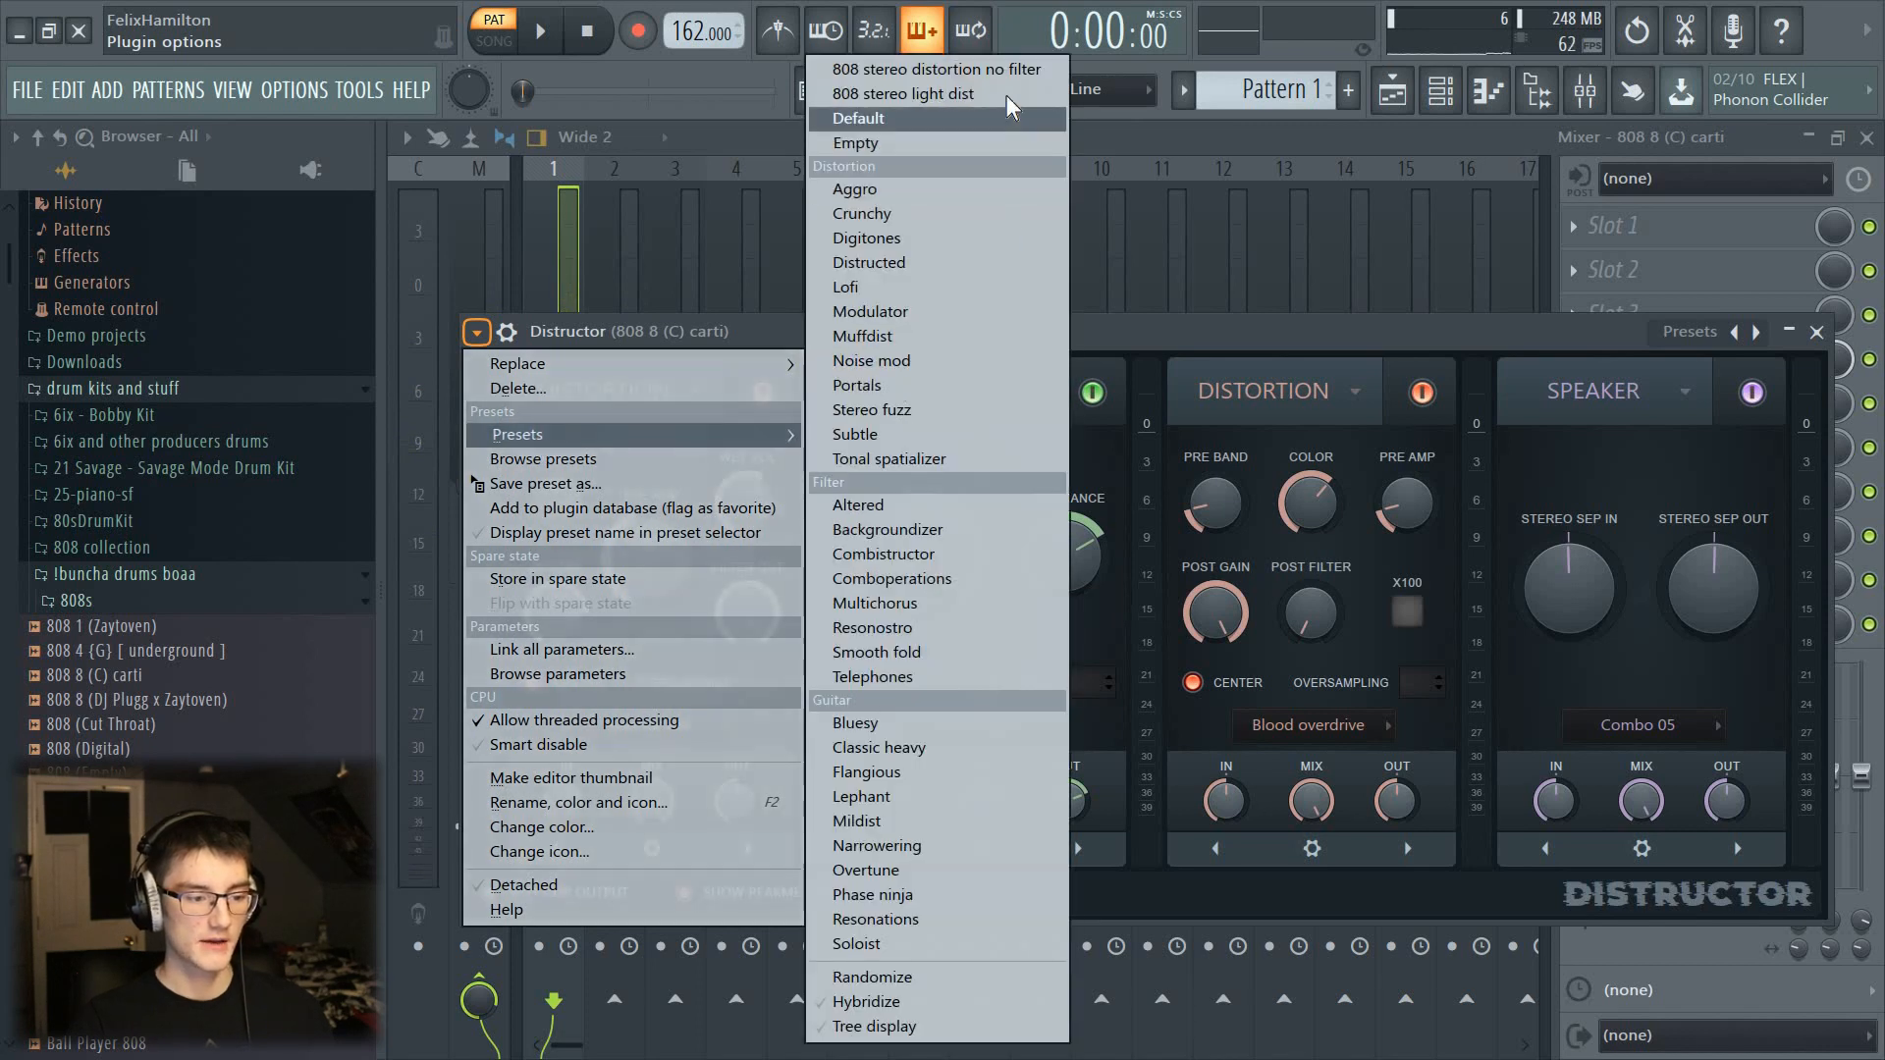
pyautogui.click(937, 65)
pyautogui.click(893, 174)
pyautogui.press('space')
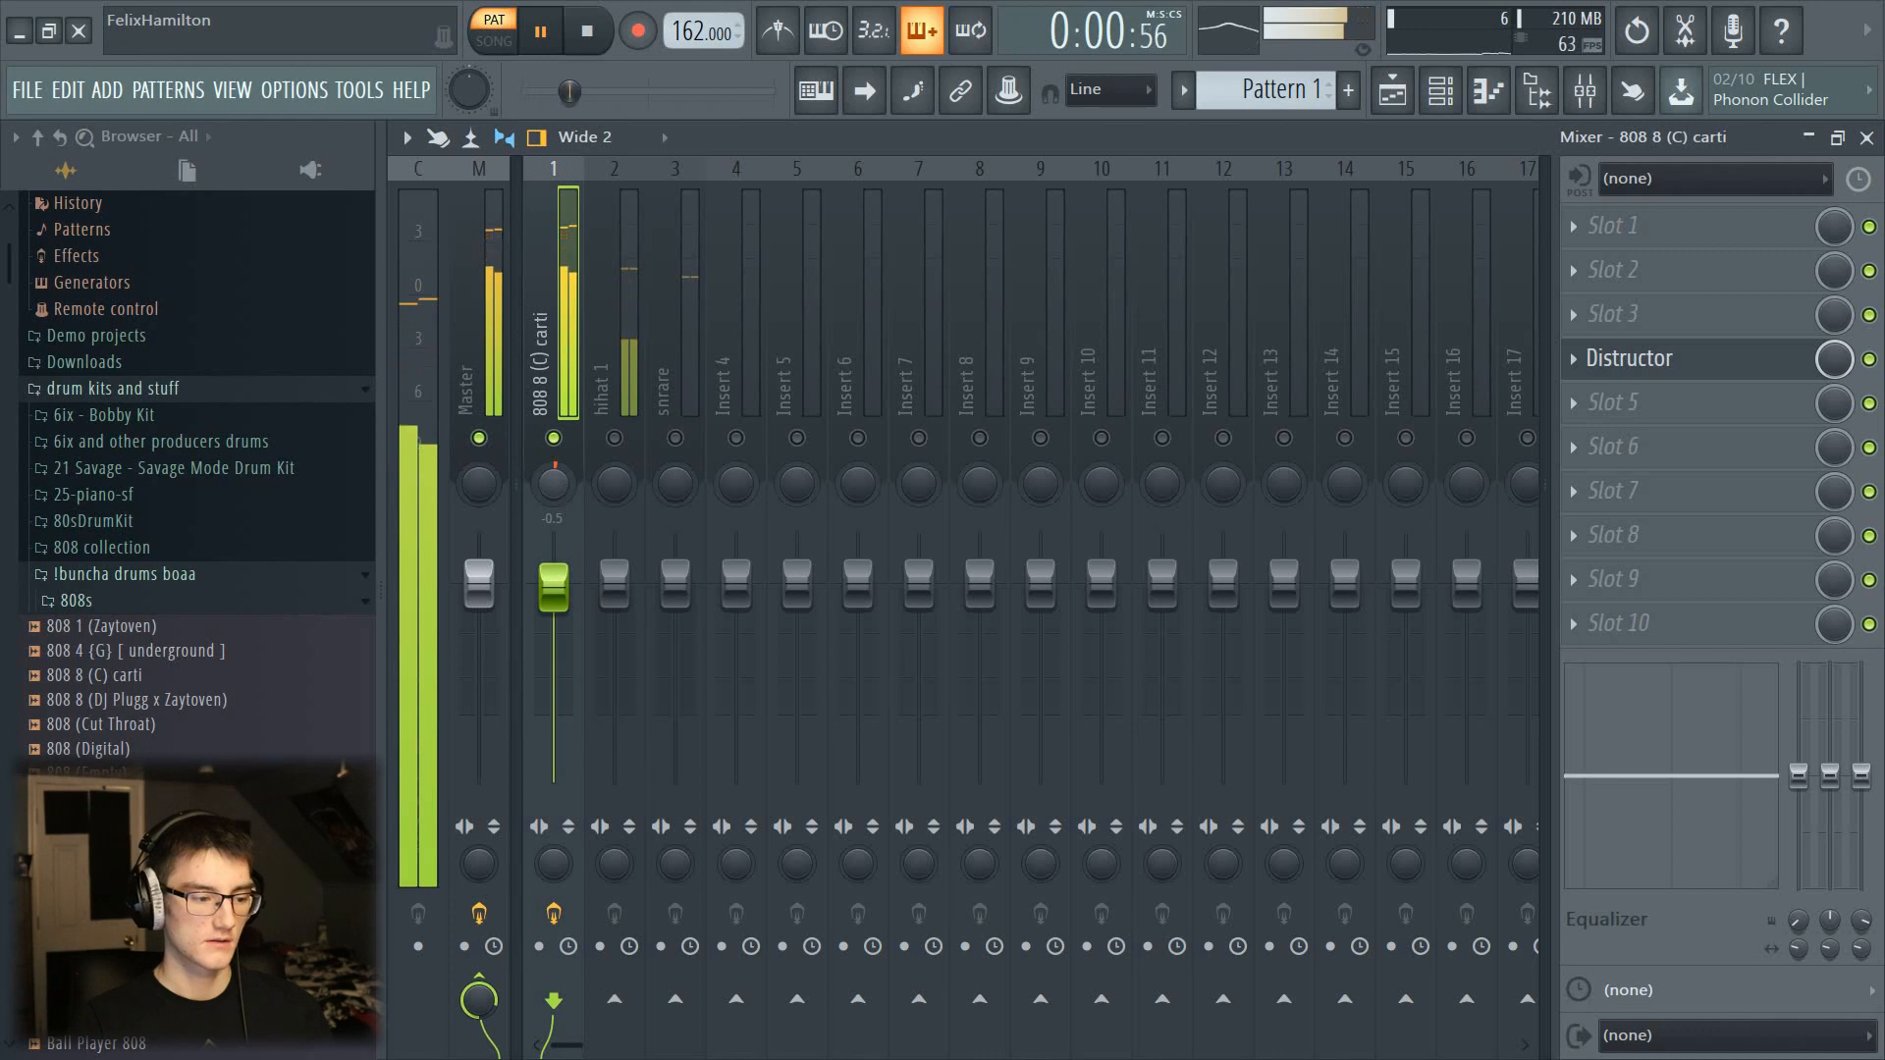
pyautogui.press('space')
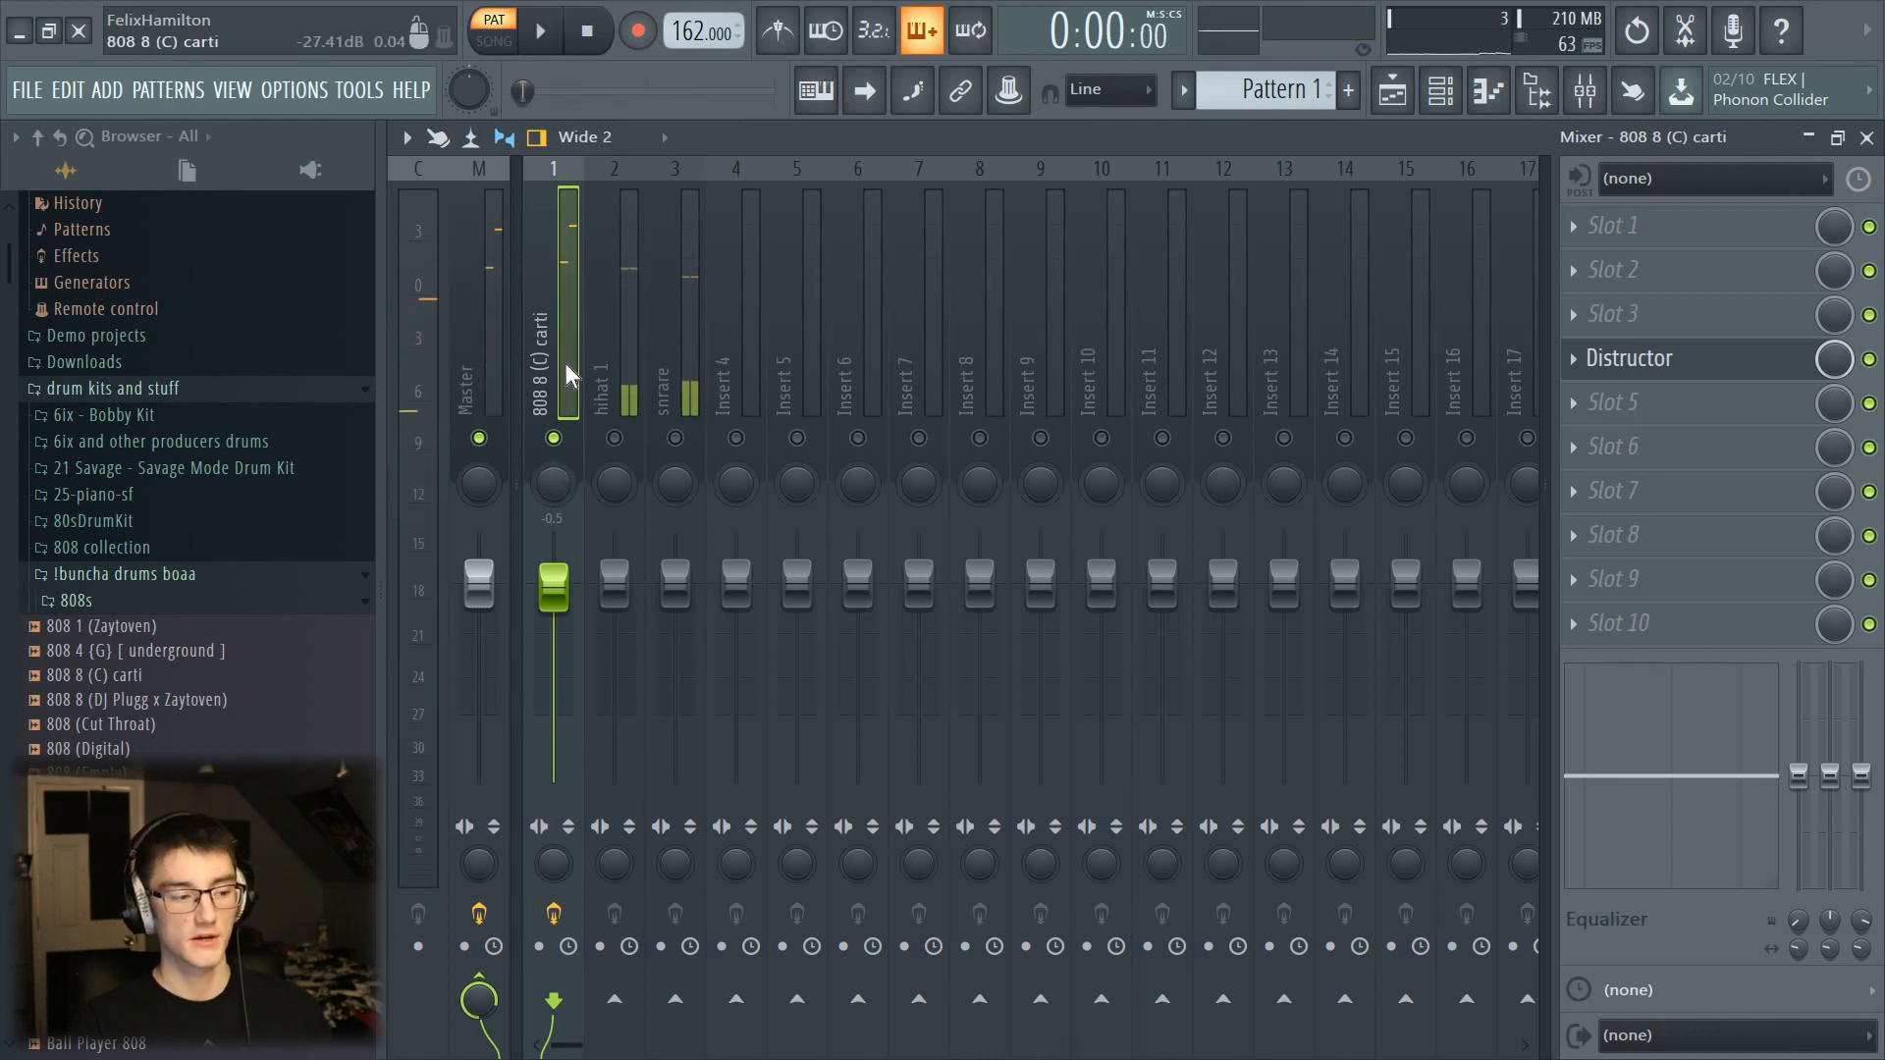
pyautogui.press('space')
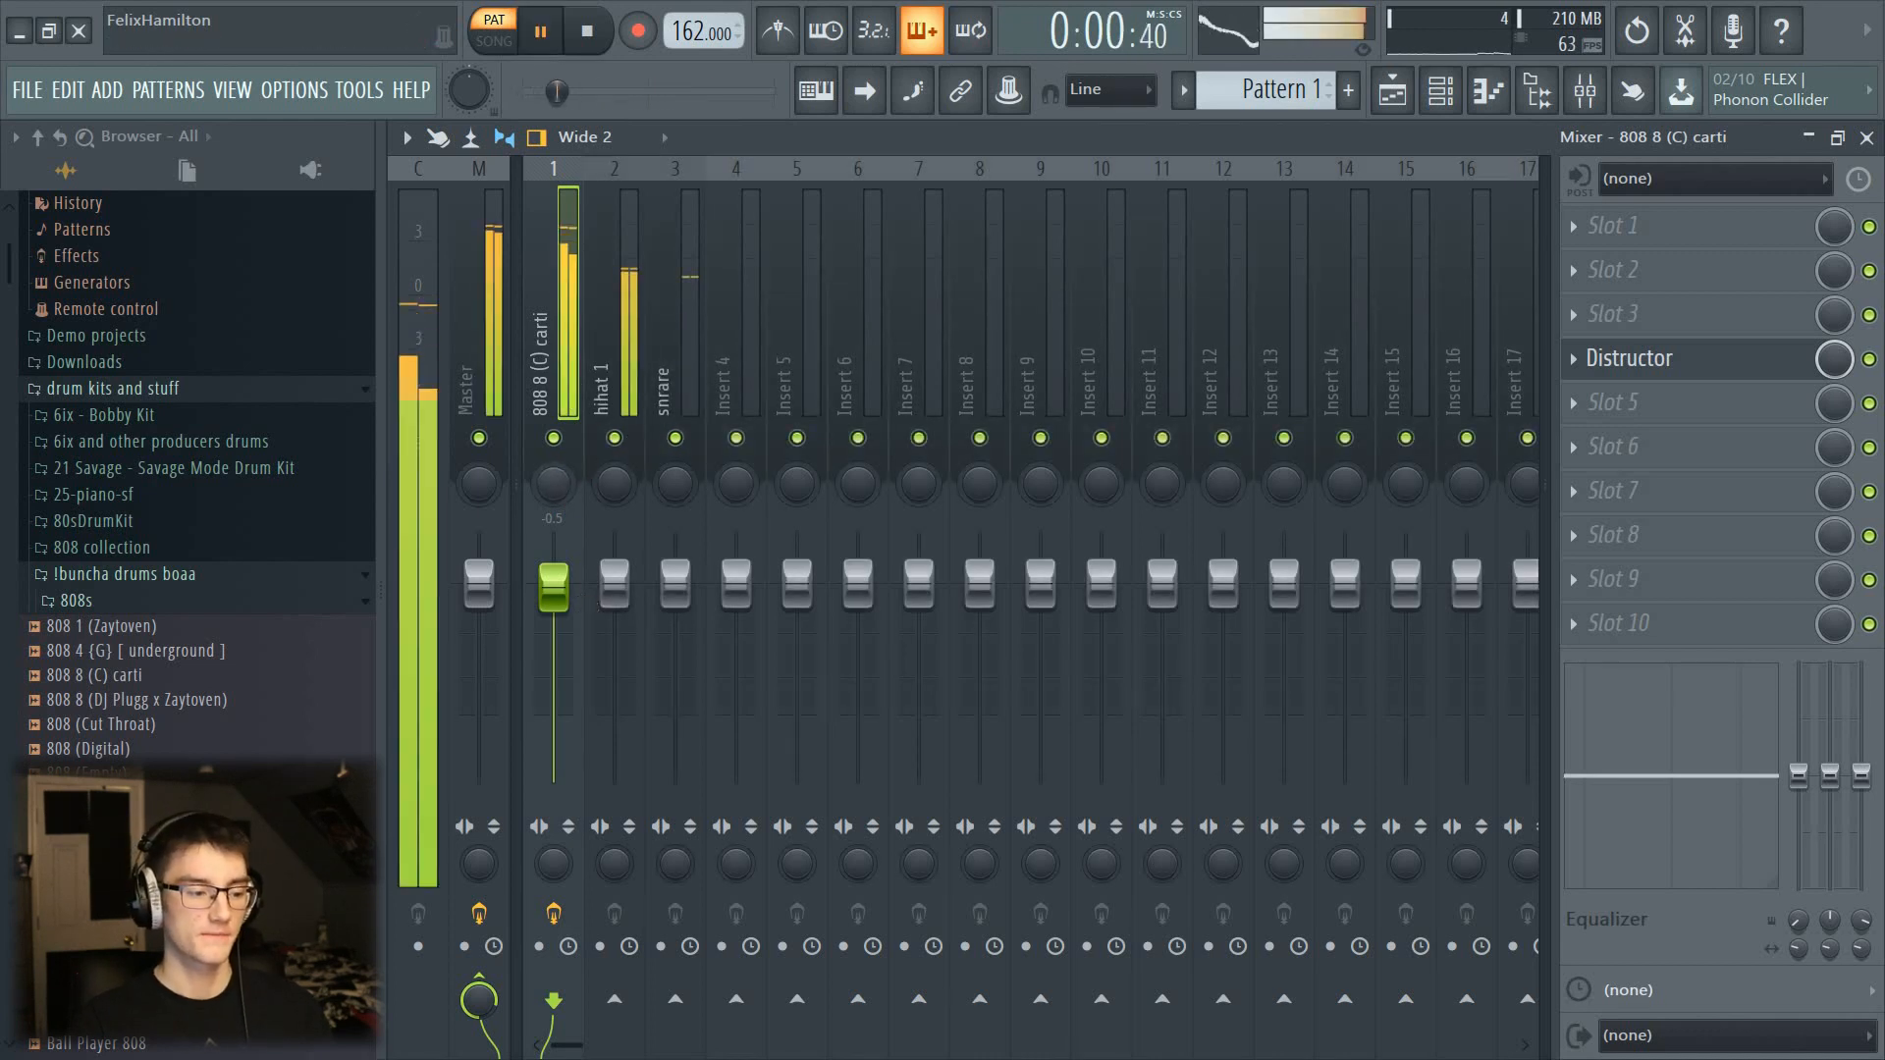
# Step: Play the pattern while adjusting the 808 track's stereo separation and set the track's volume to -0.4
pyautogui.scroll(-1, 589, 601)
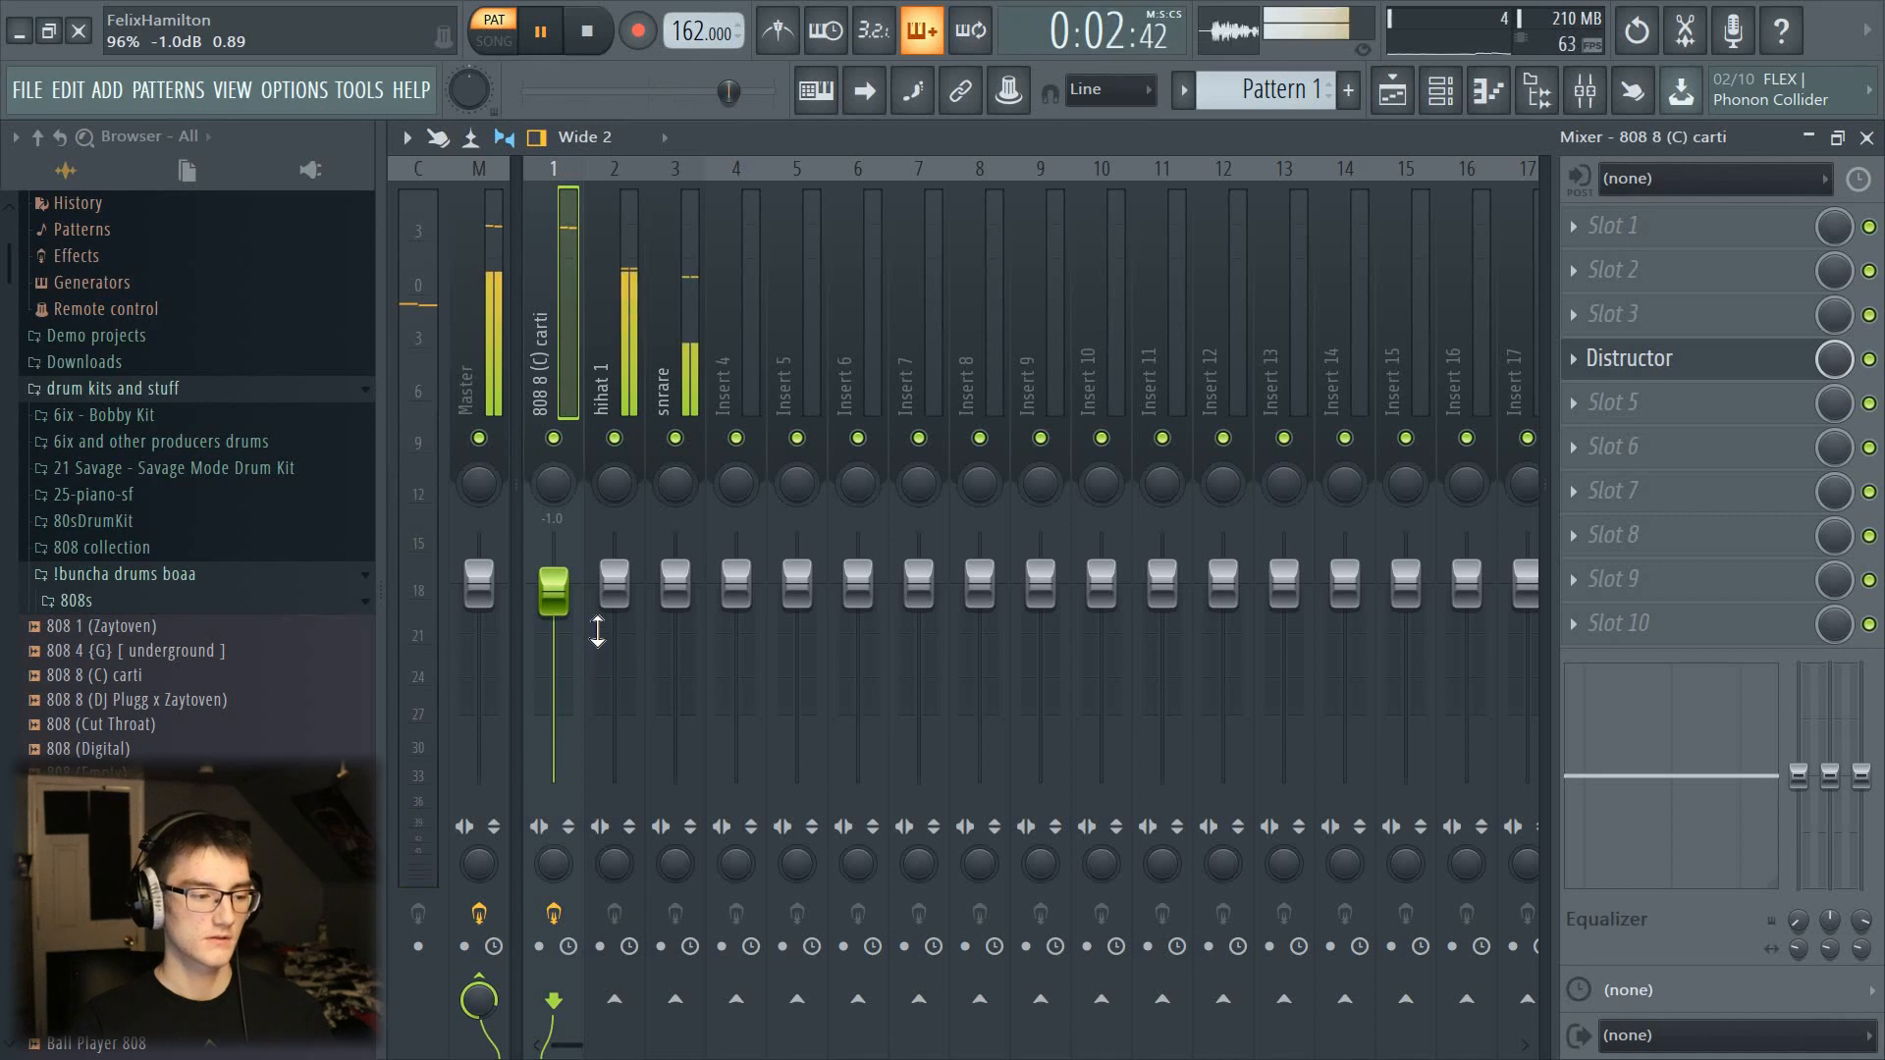
pyautogui.press('space')
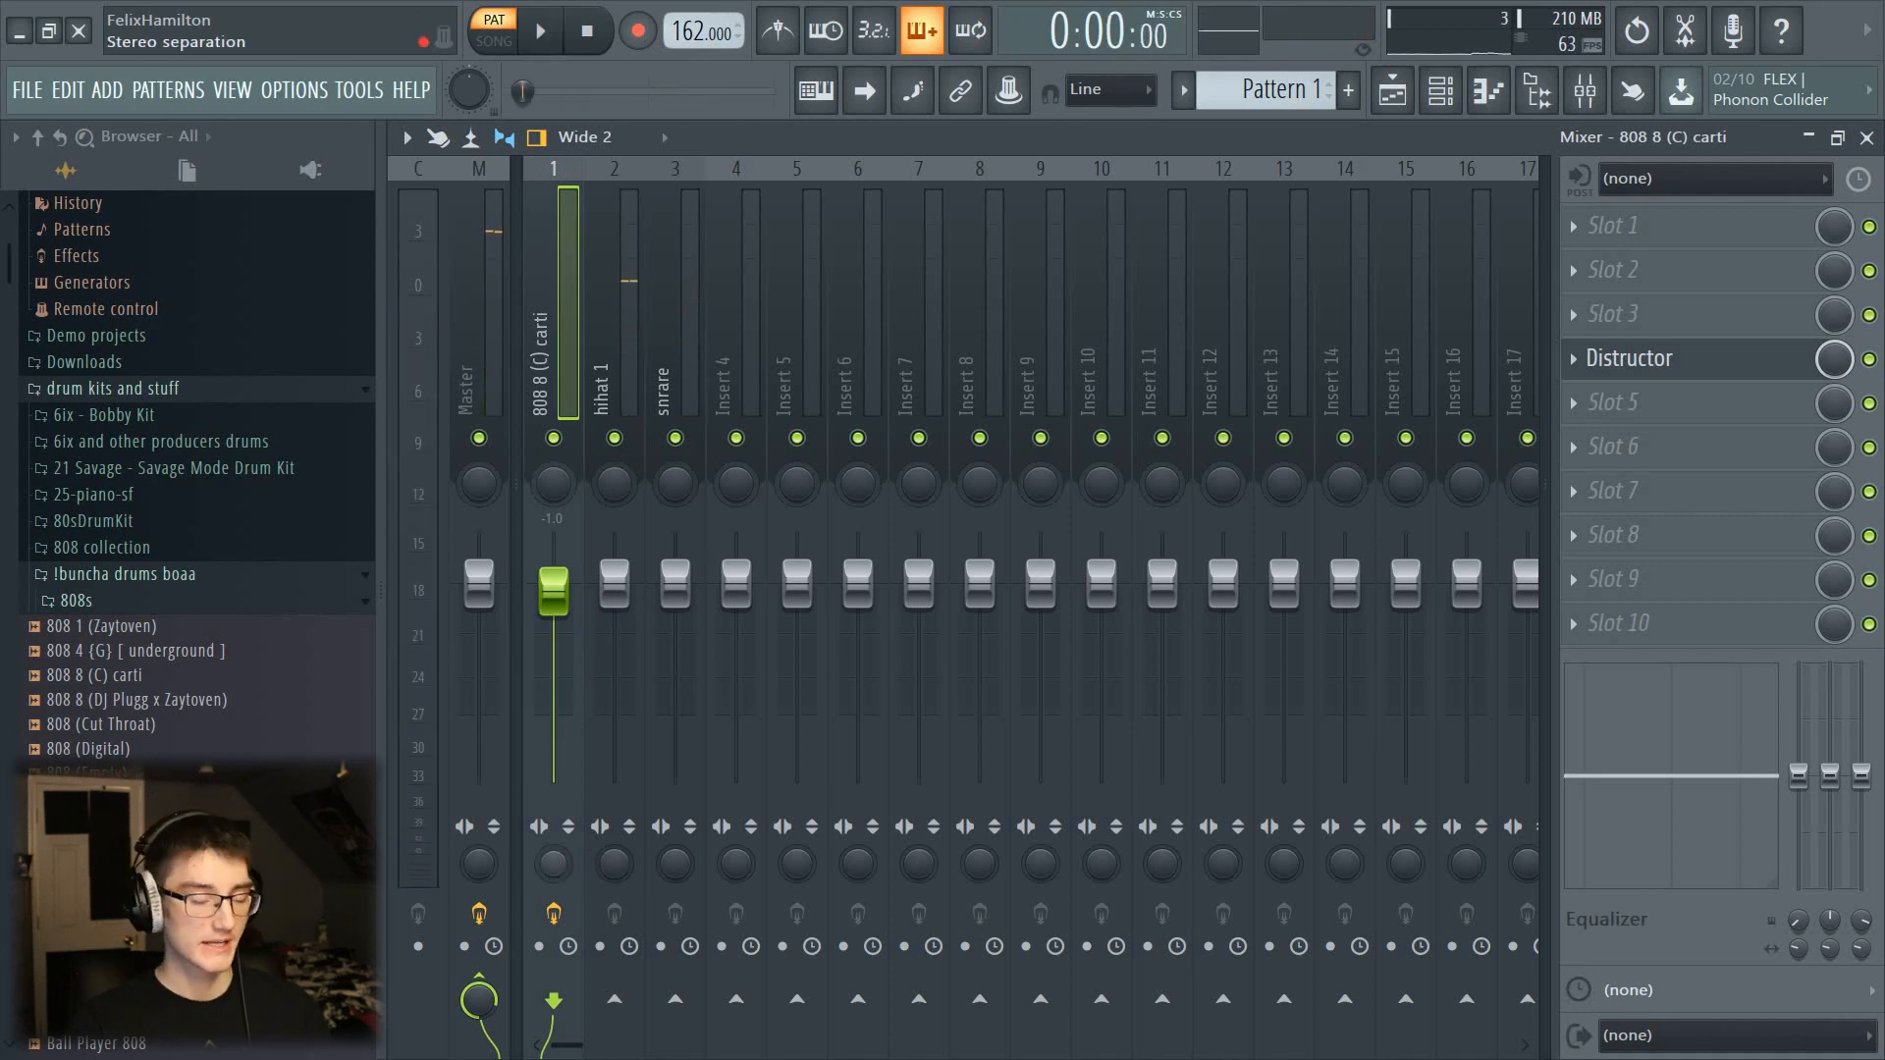
pyautogui.press('space')
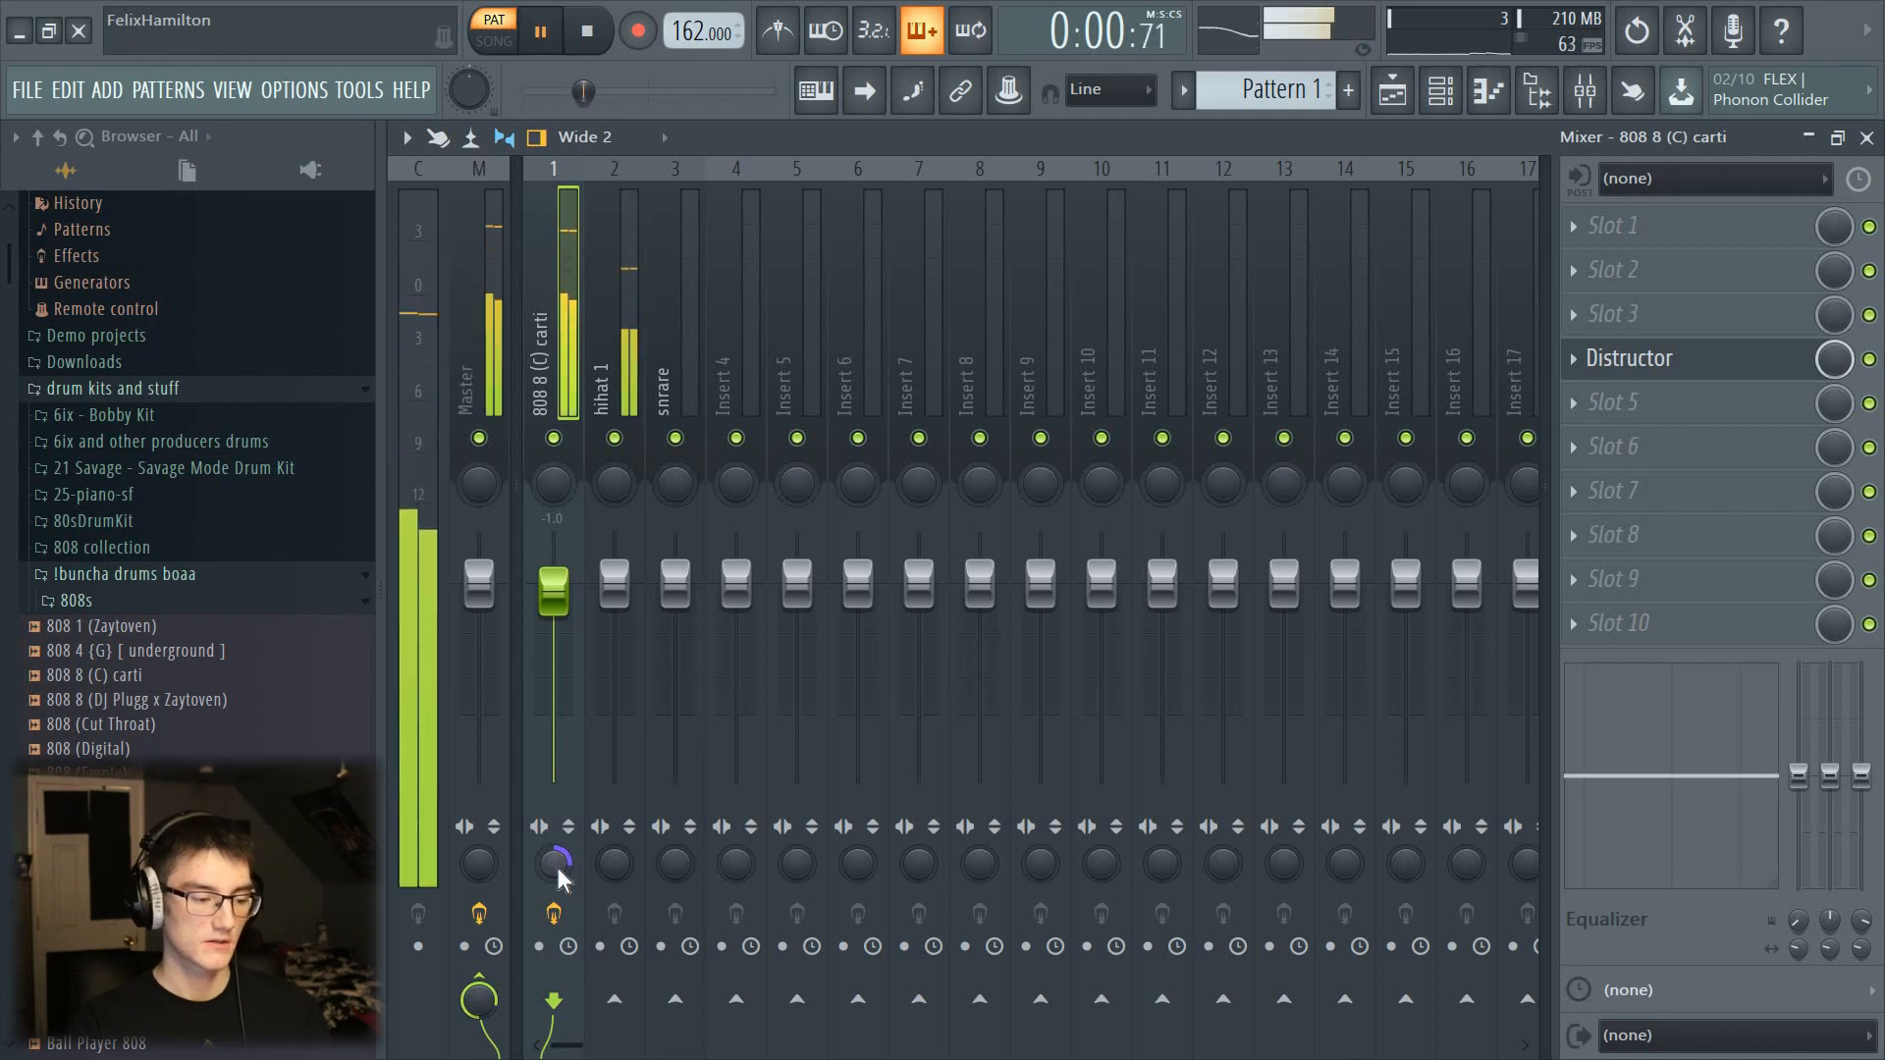
pyautogui.scroll(2, 554, 592)
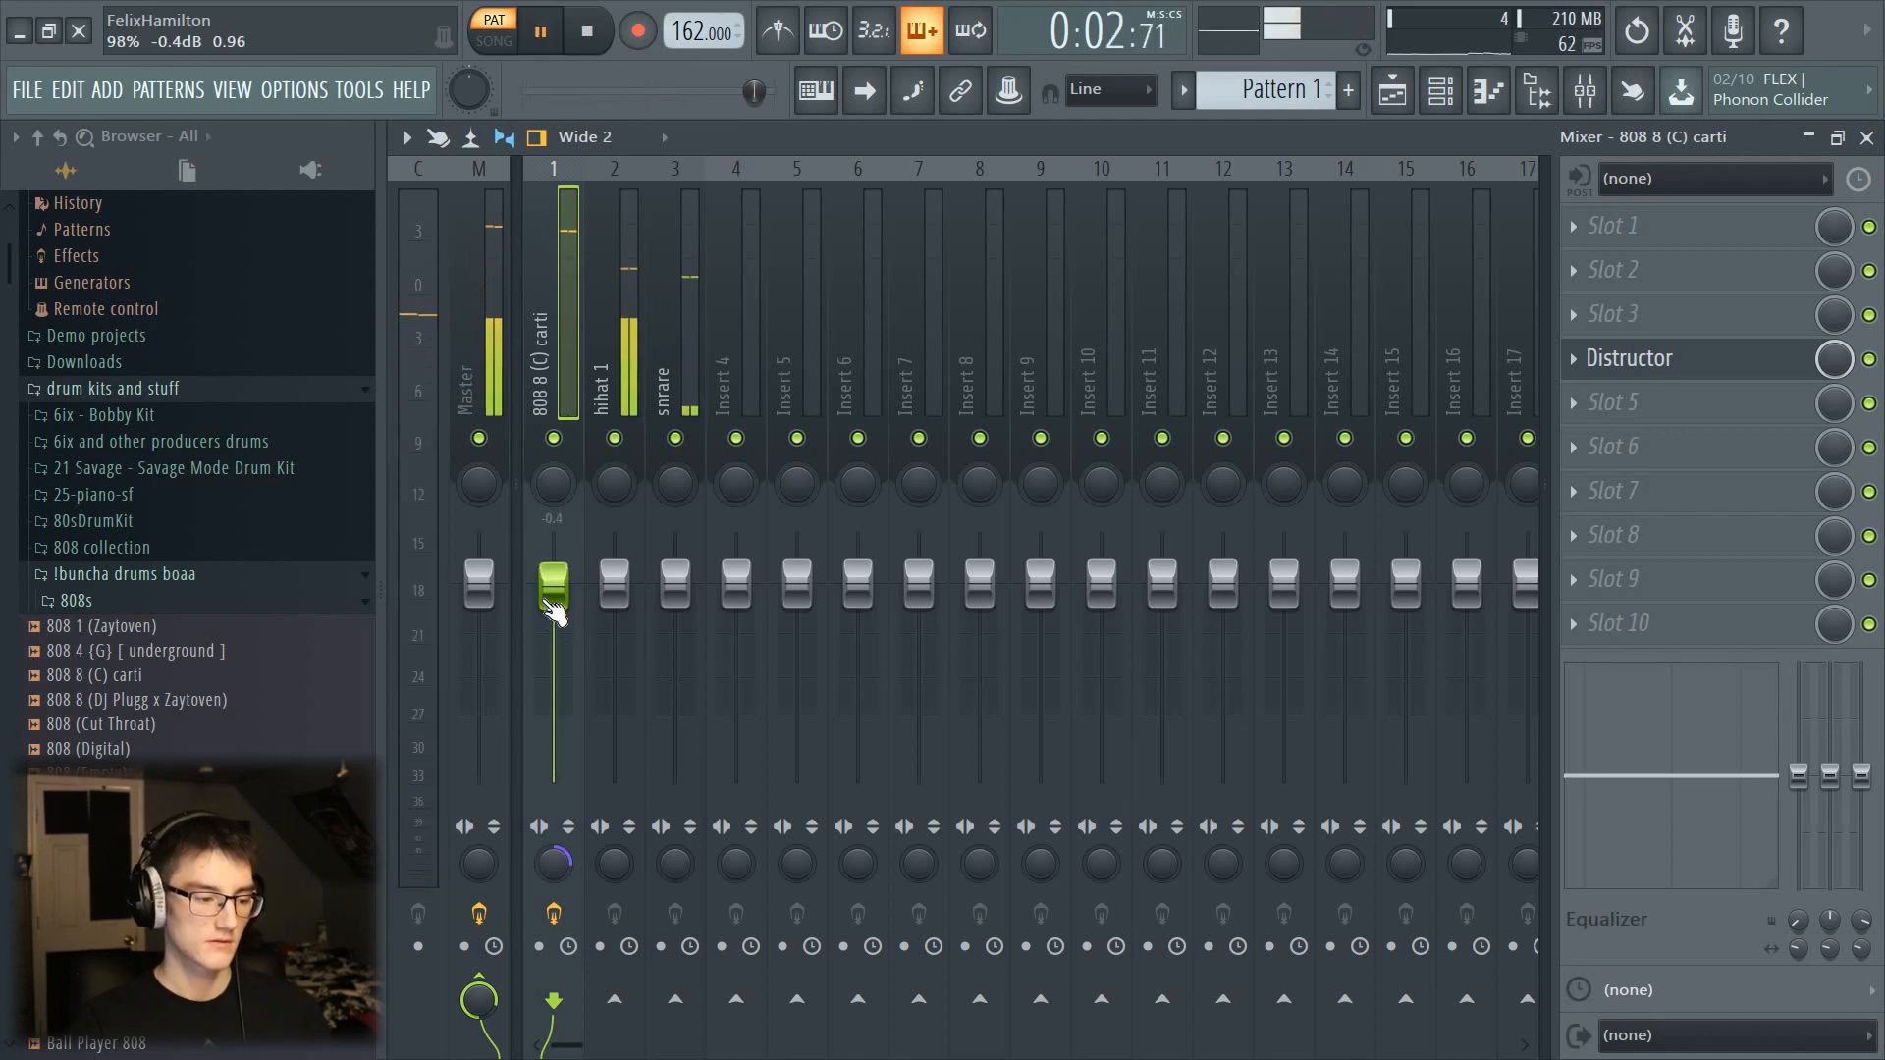
pyautogui.press('space')
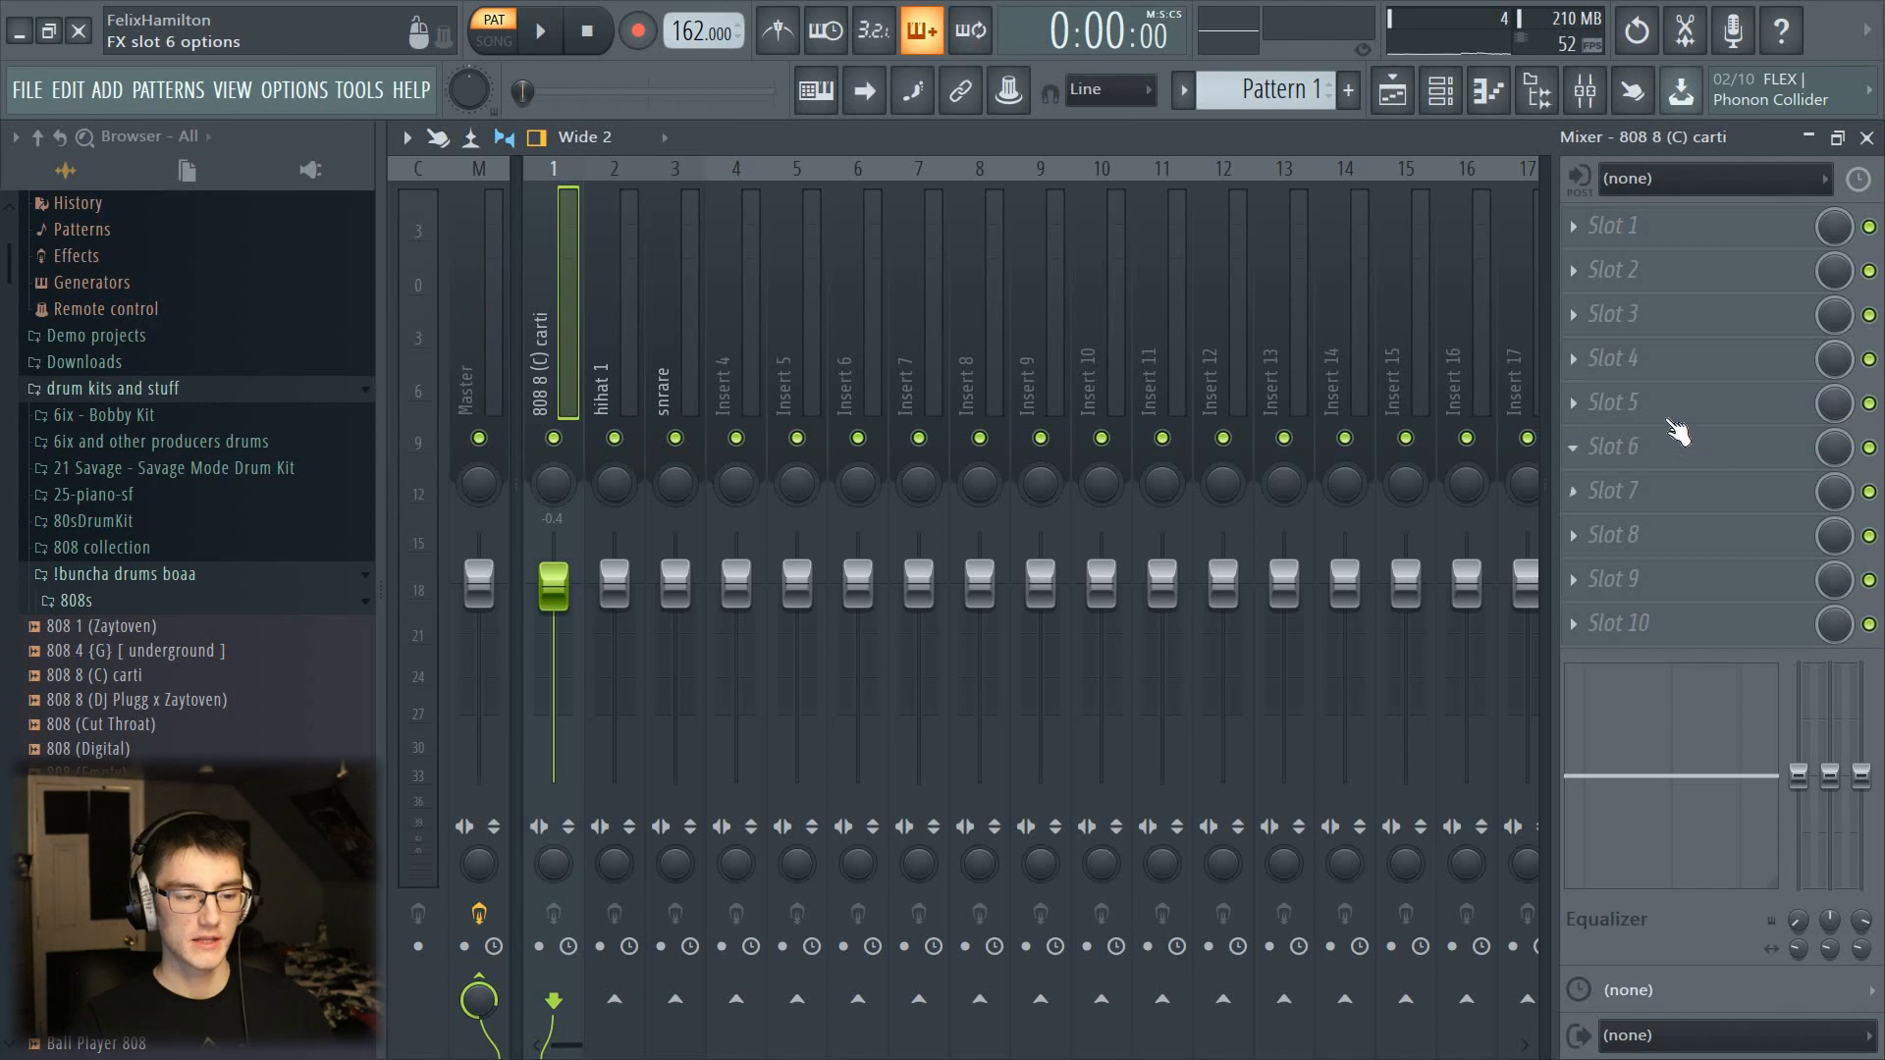
# Step: Load Fruity Delay 2 into effect slot 5 of the 808 track and apply its Widen preset
pyautogui.click(1675, 410)
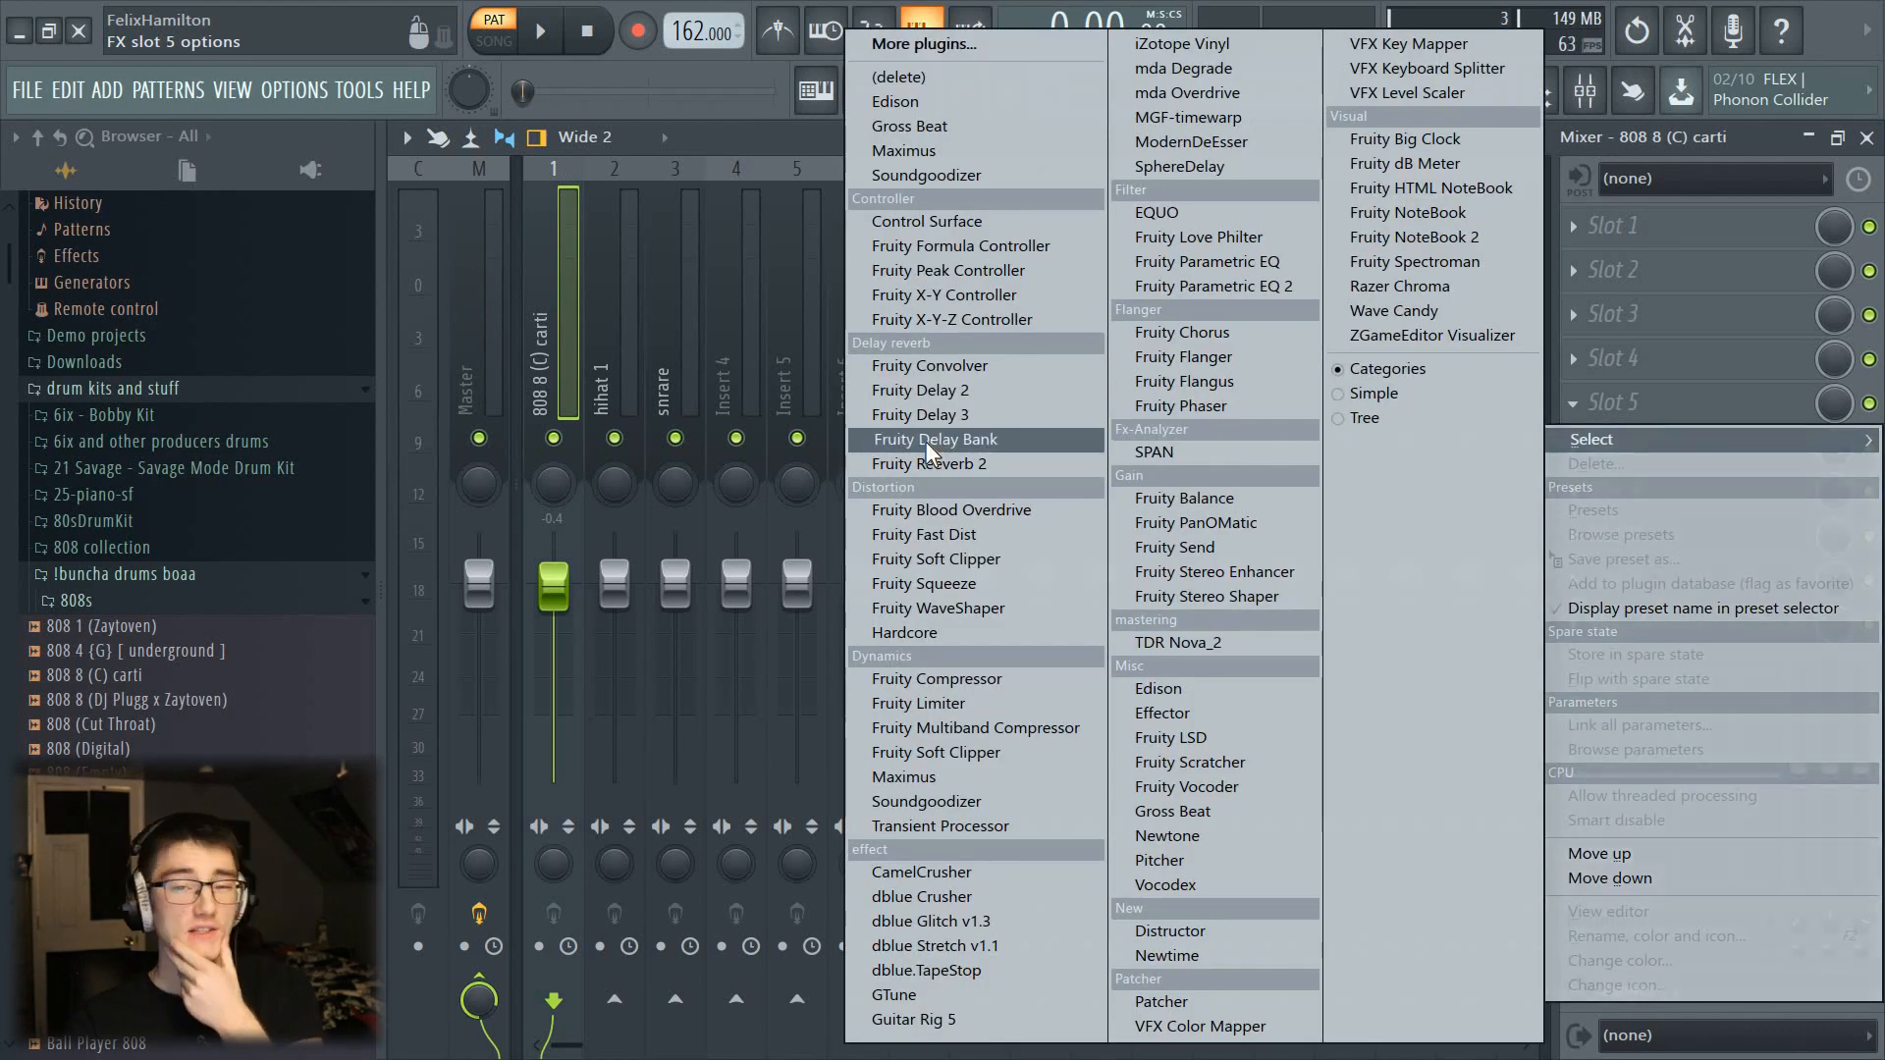
pyautogui.click(939, 389)
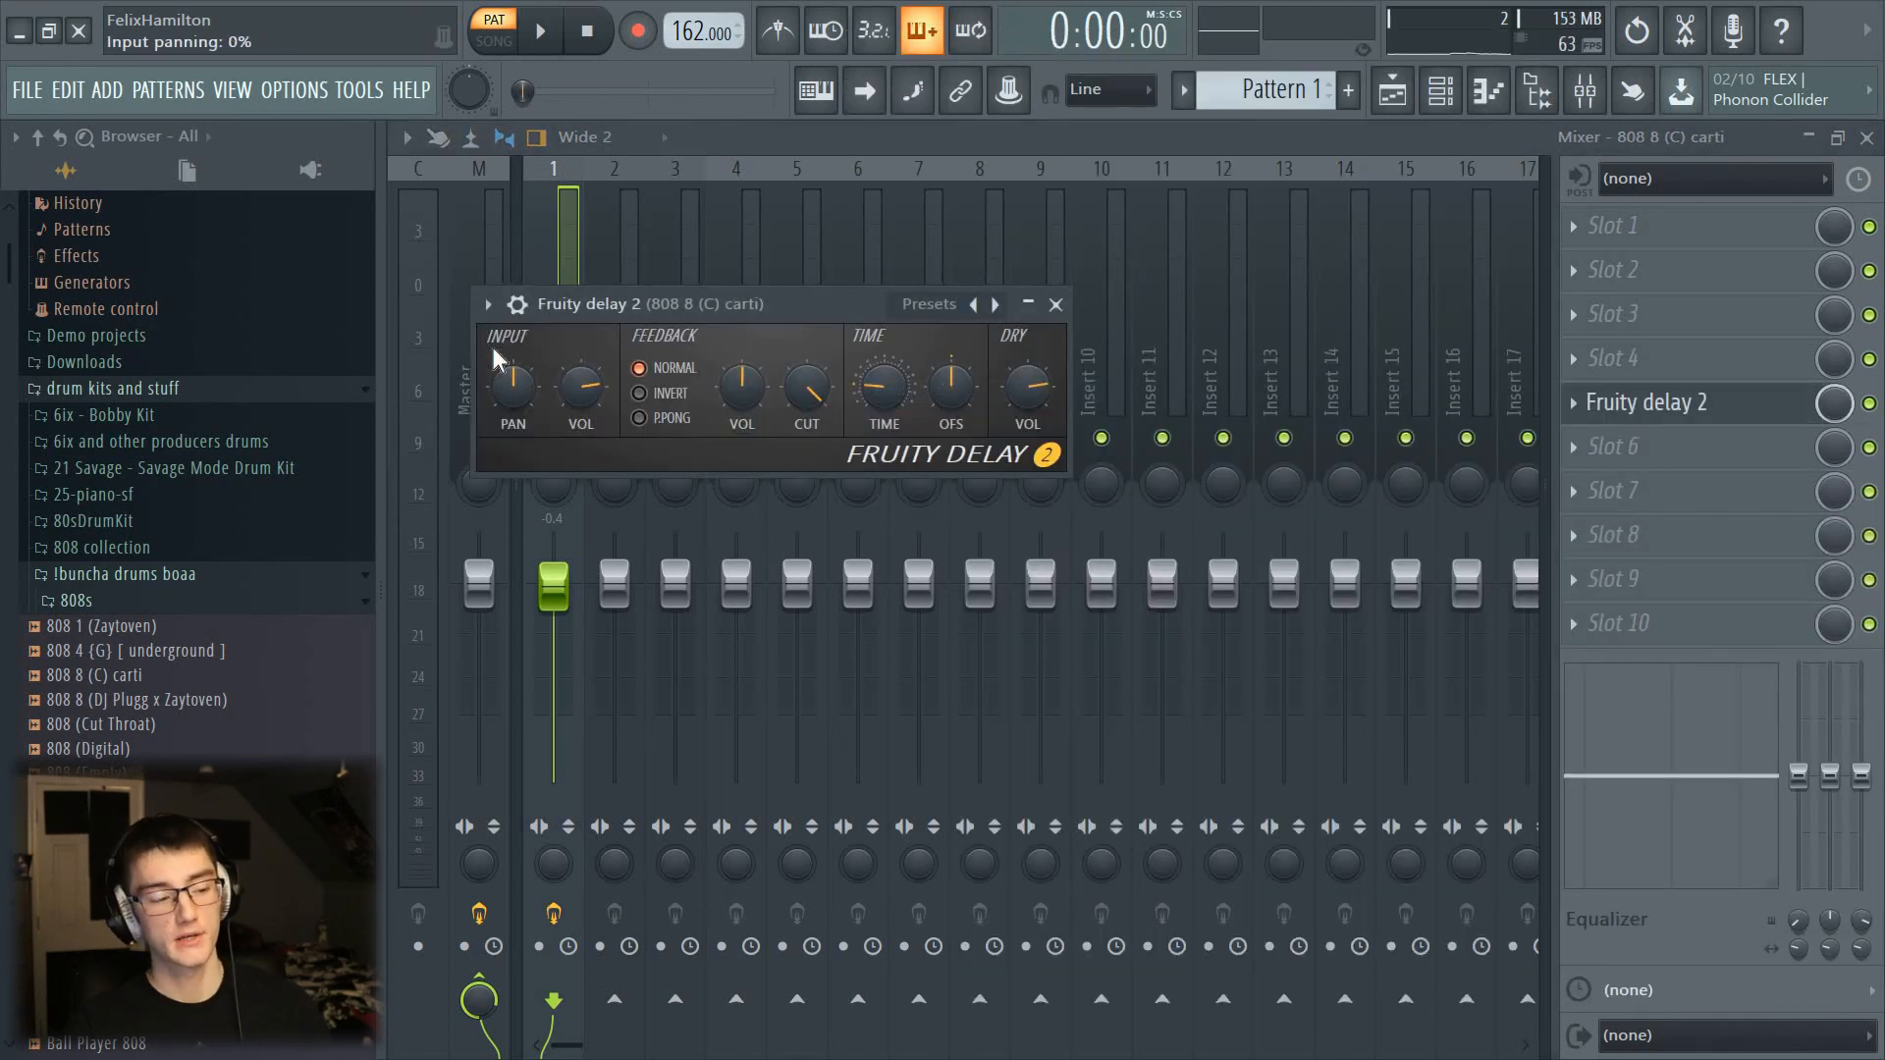
pyautogui.click(491, 309)
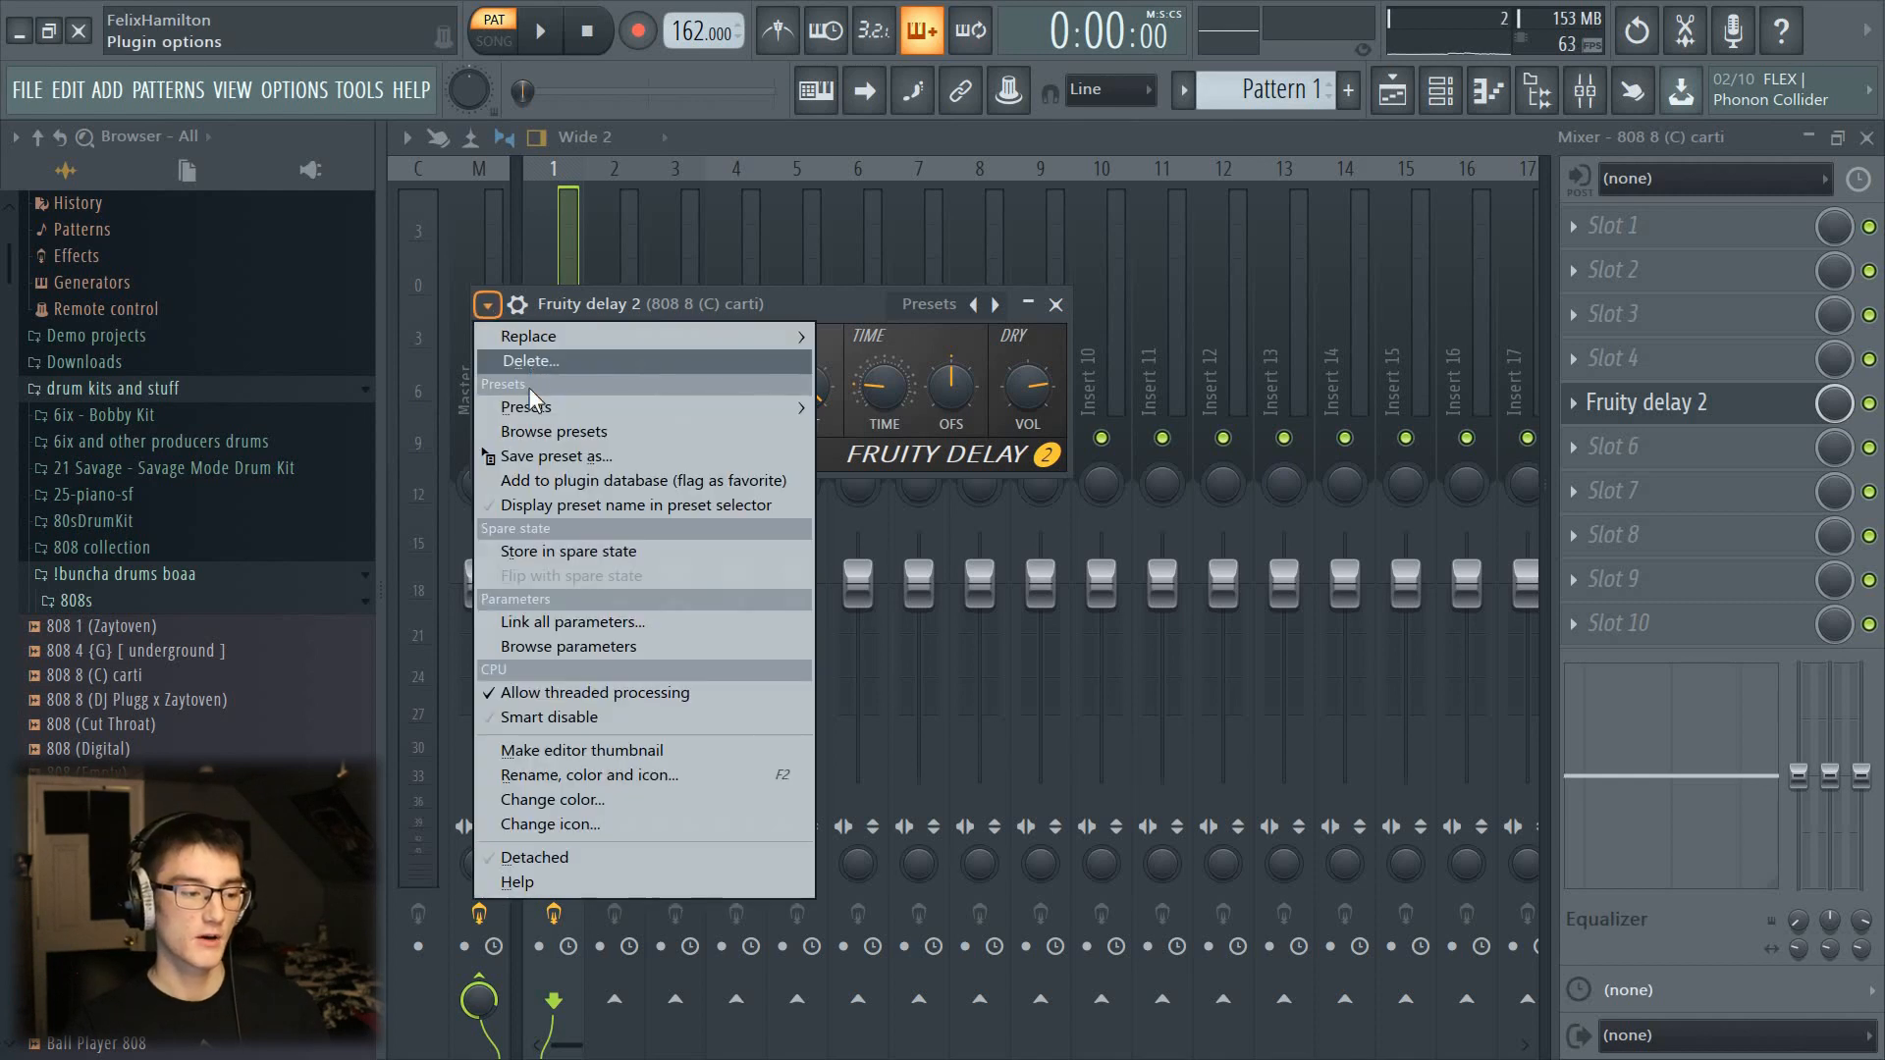
pyautogui.moveTo(550, 407)
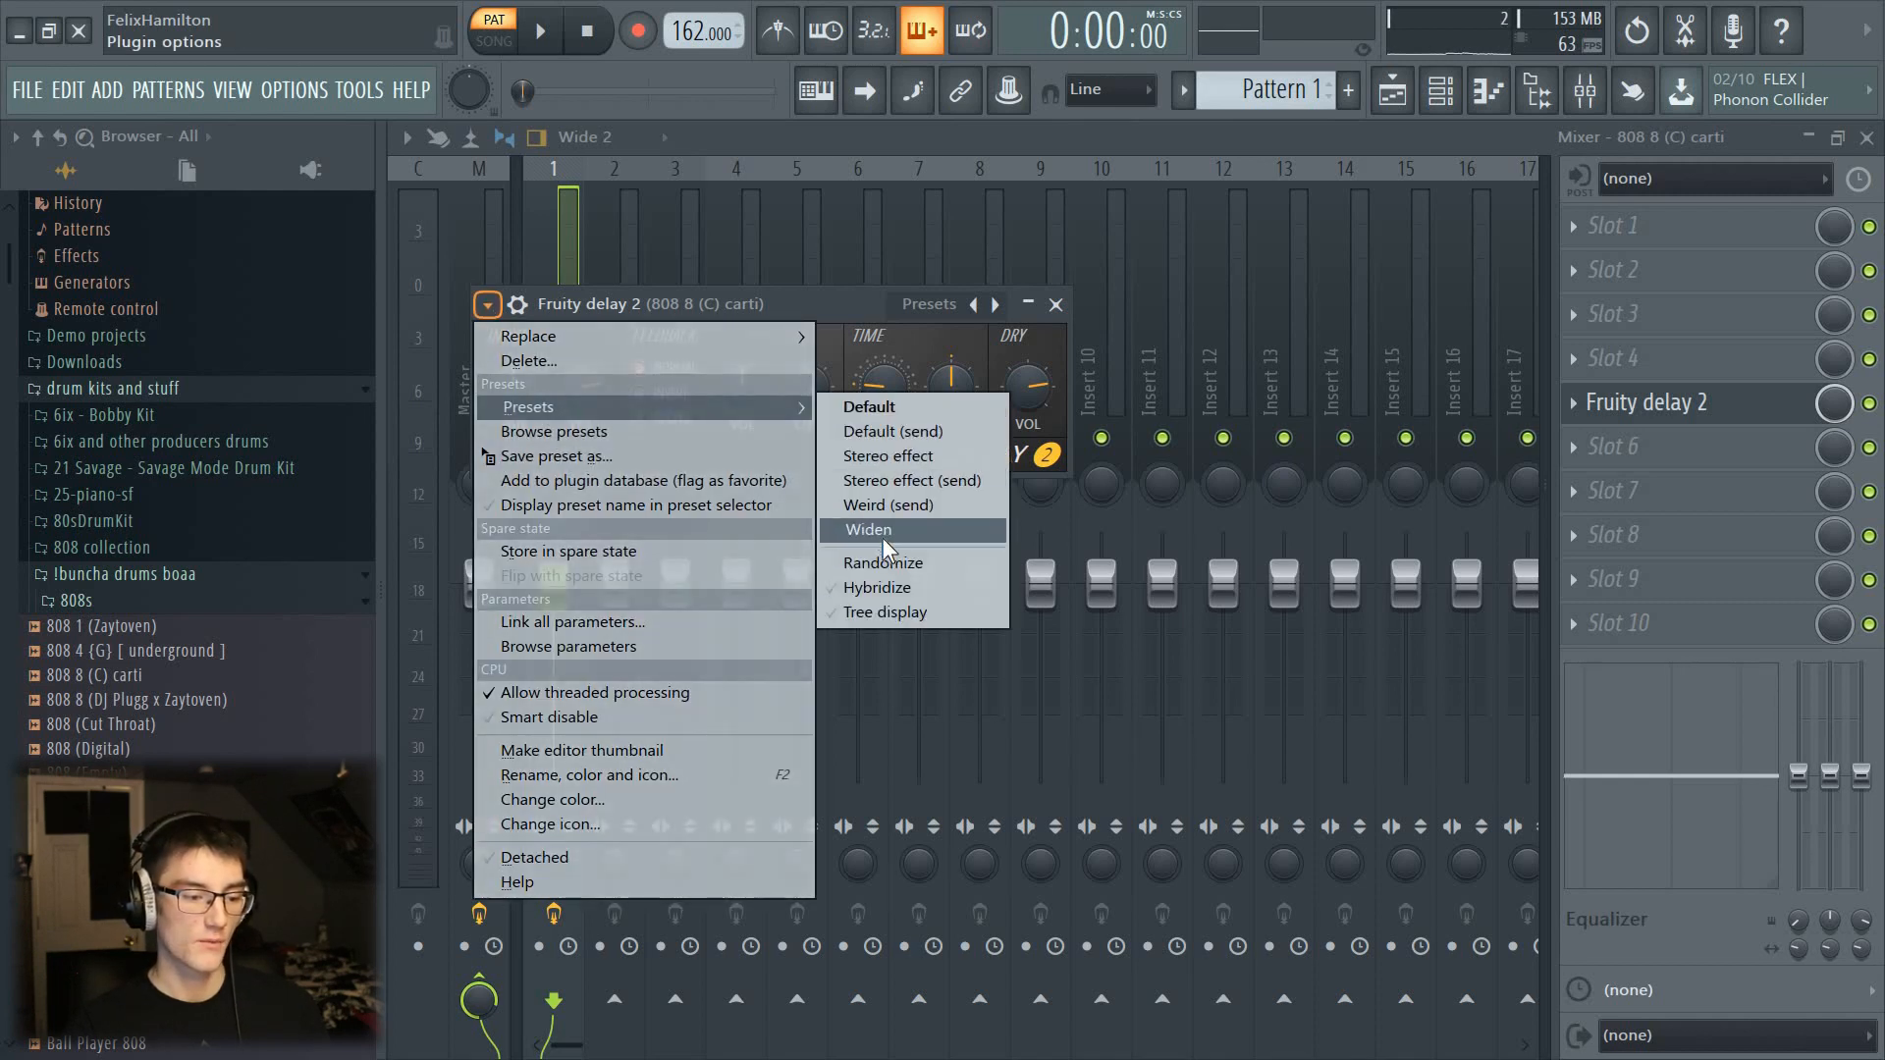
pyautogui.click(882, 536)
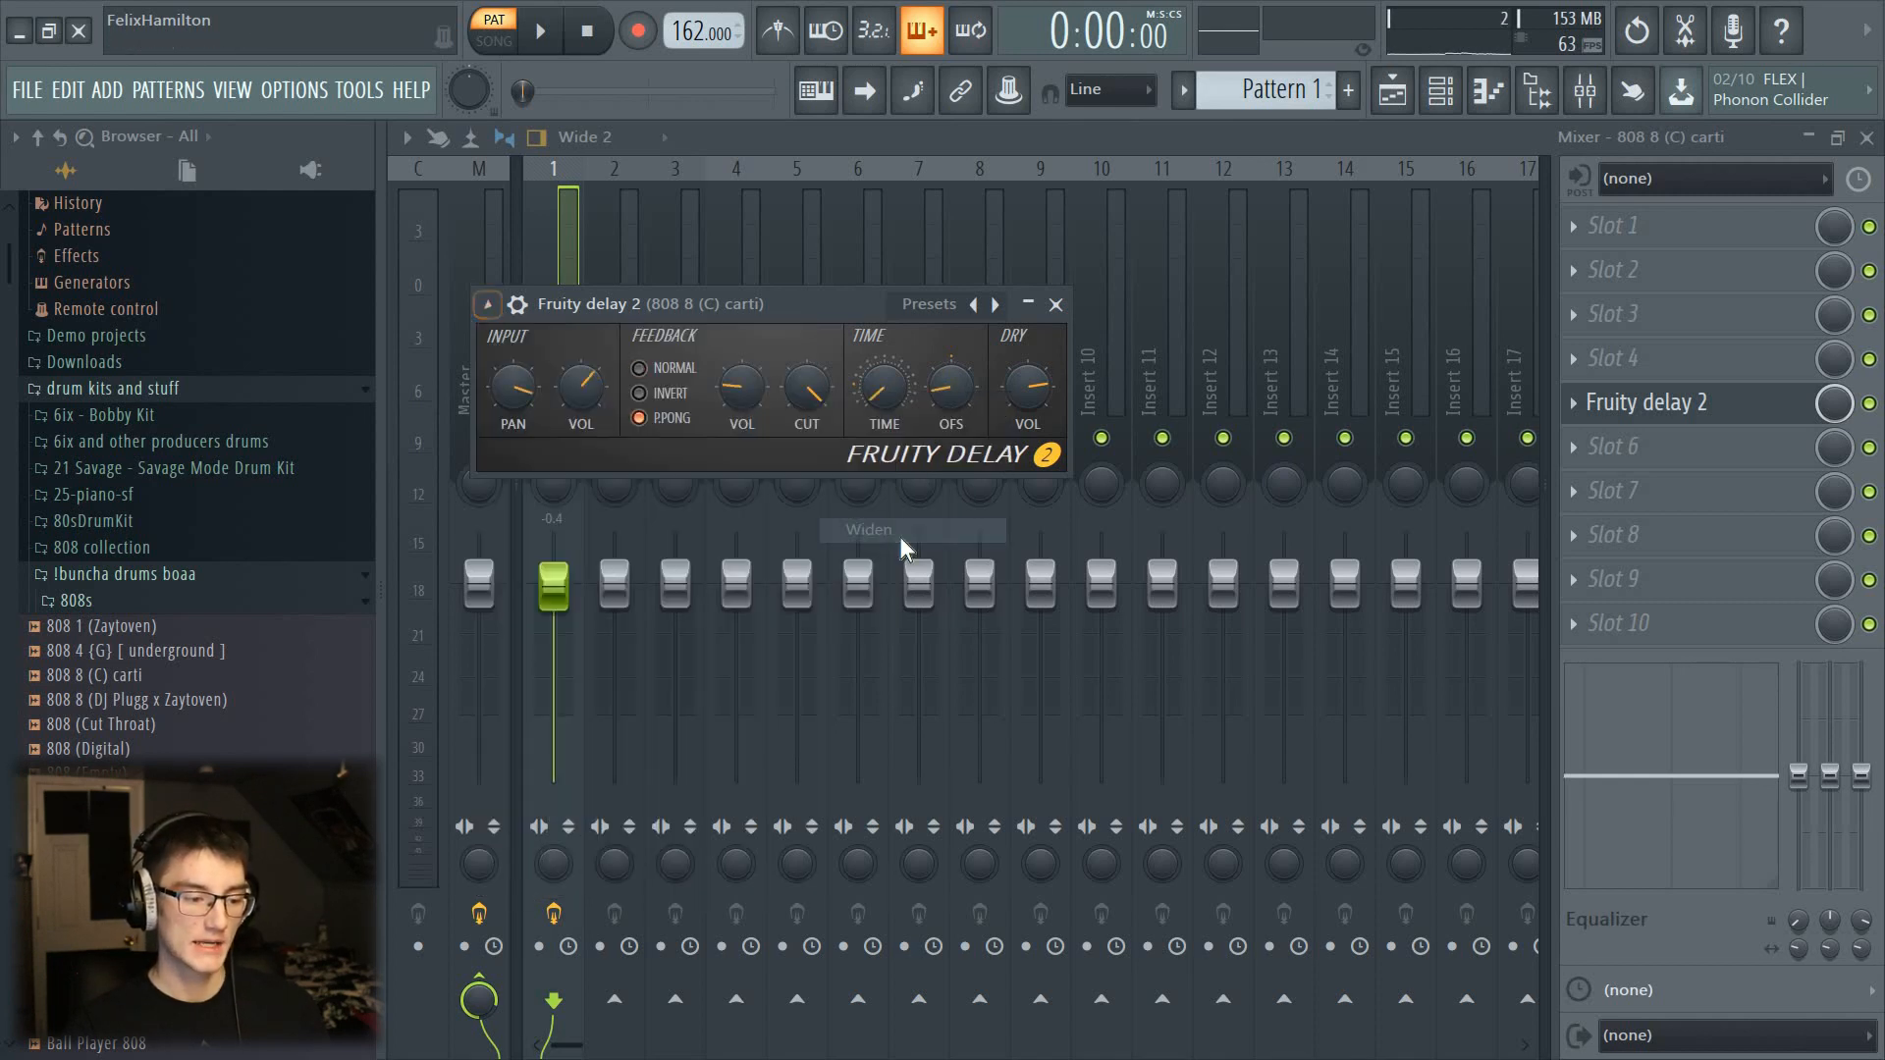
# Step: Close the delay's window and play the pattern with the widened 808, setting the track's volume to -0.6
pyautogui.click(545, 231)
pyautogui.press('space')
pyautogui.moveTo(555, 586); pyautogui.dragTo(555, 589)
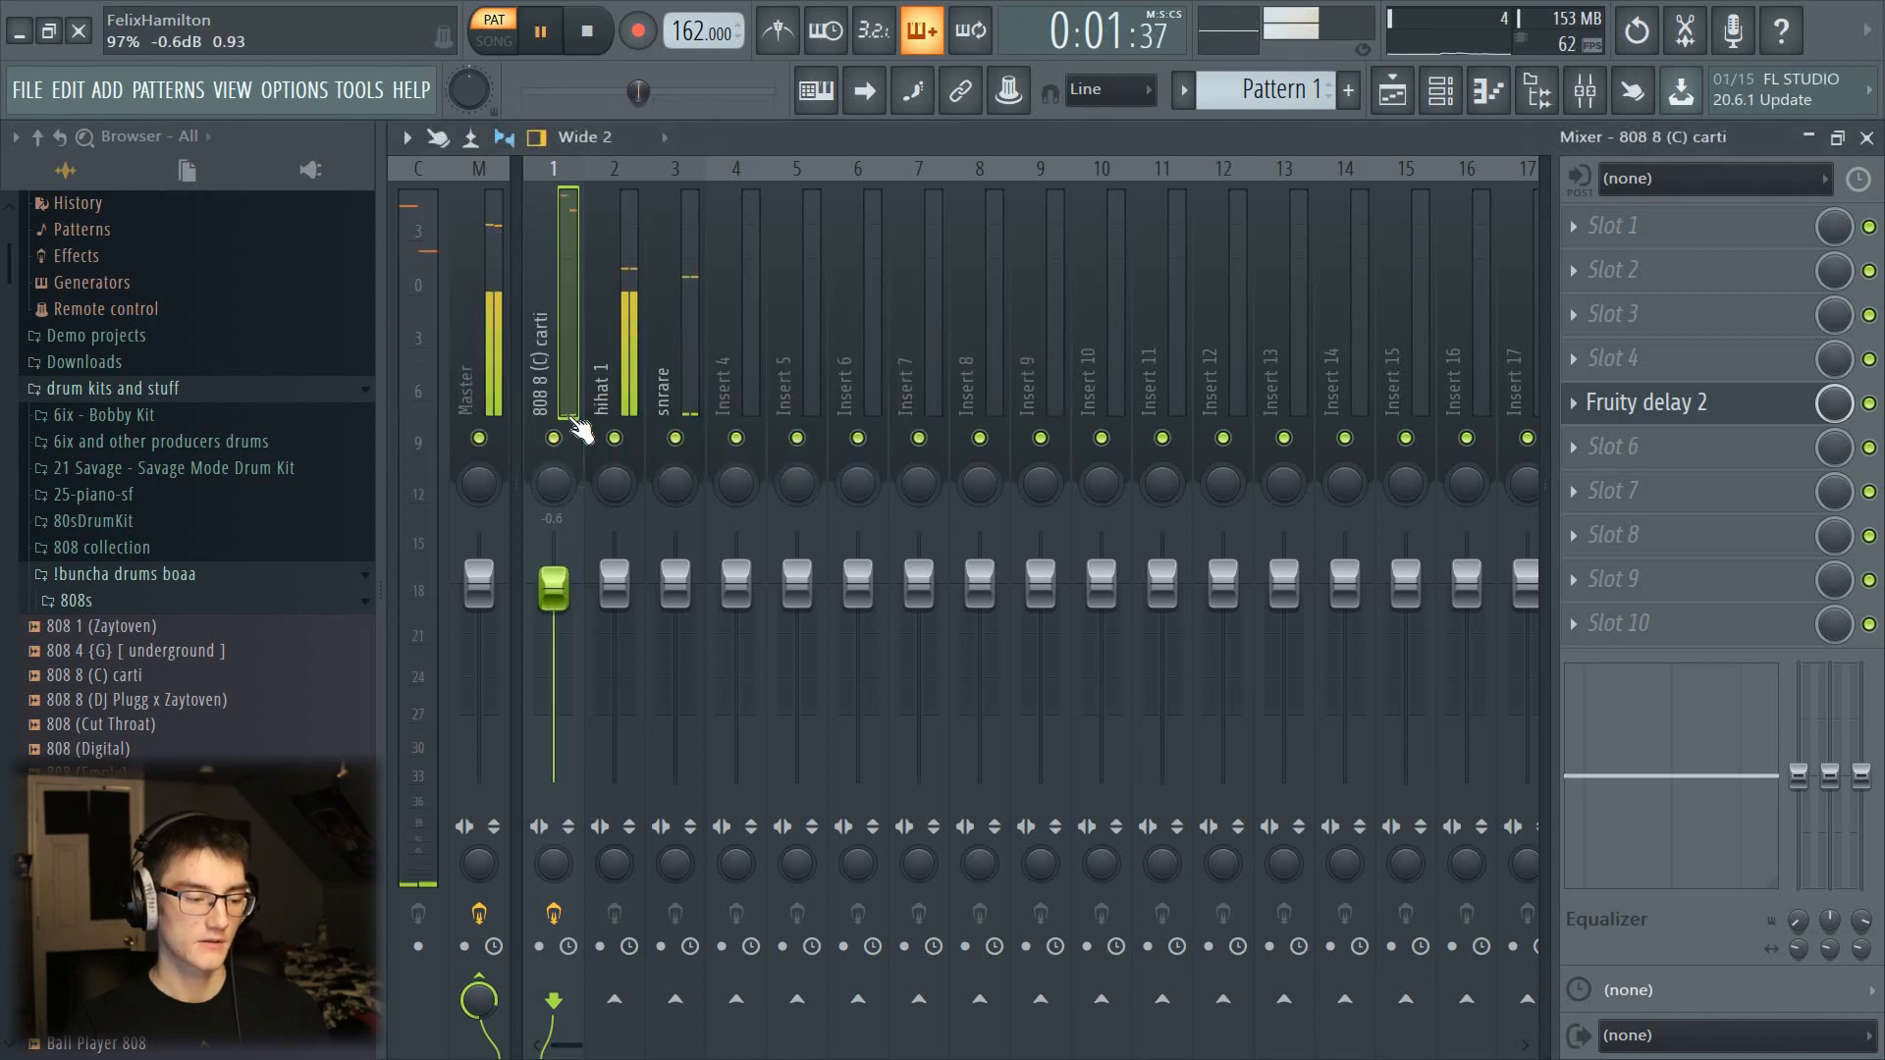
pyautogui.press('space')
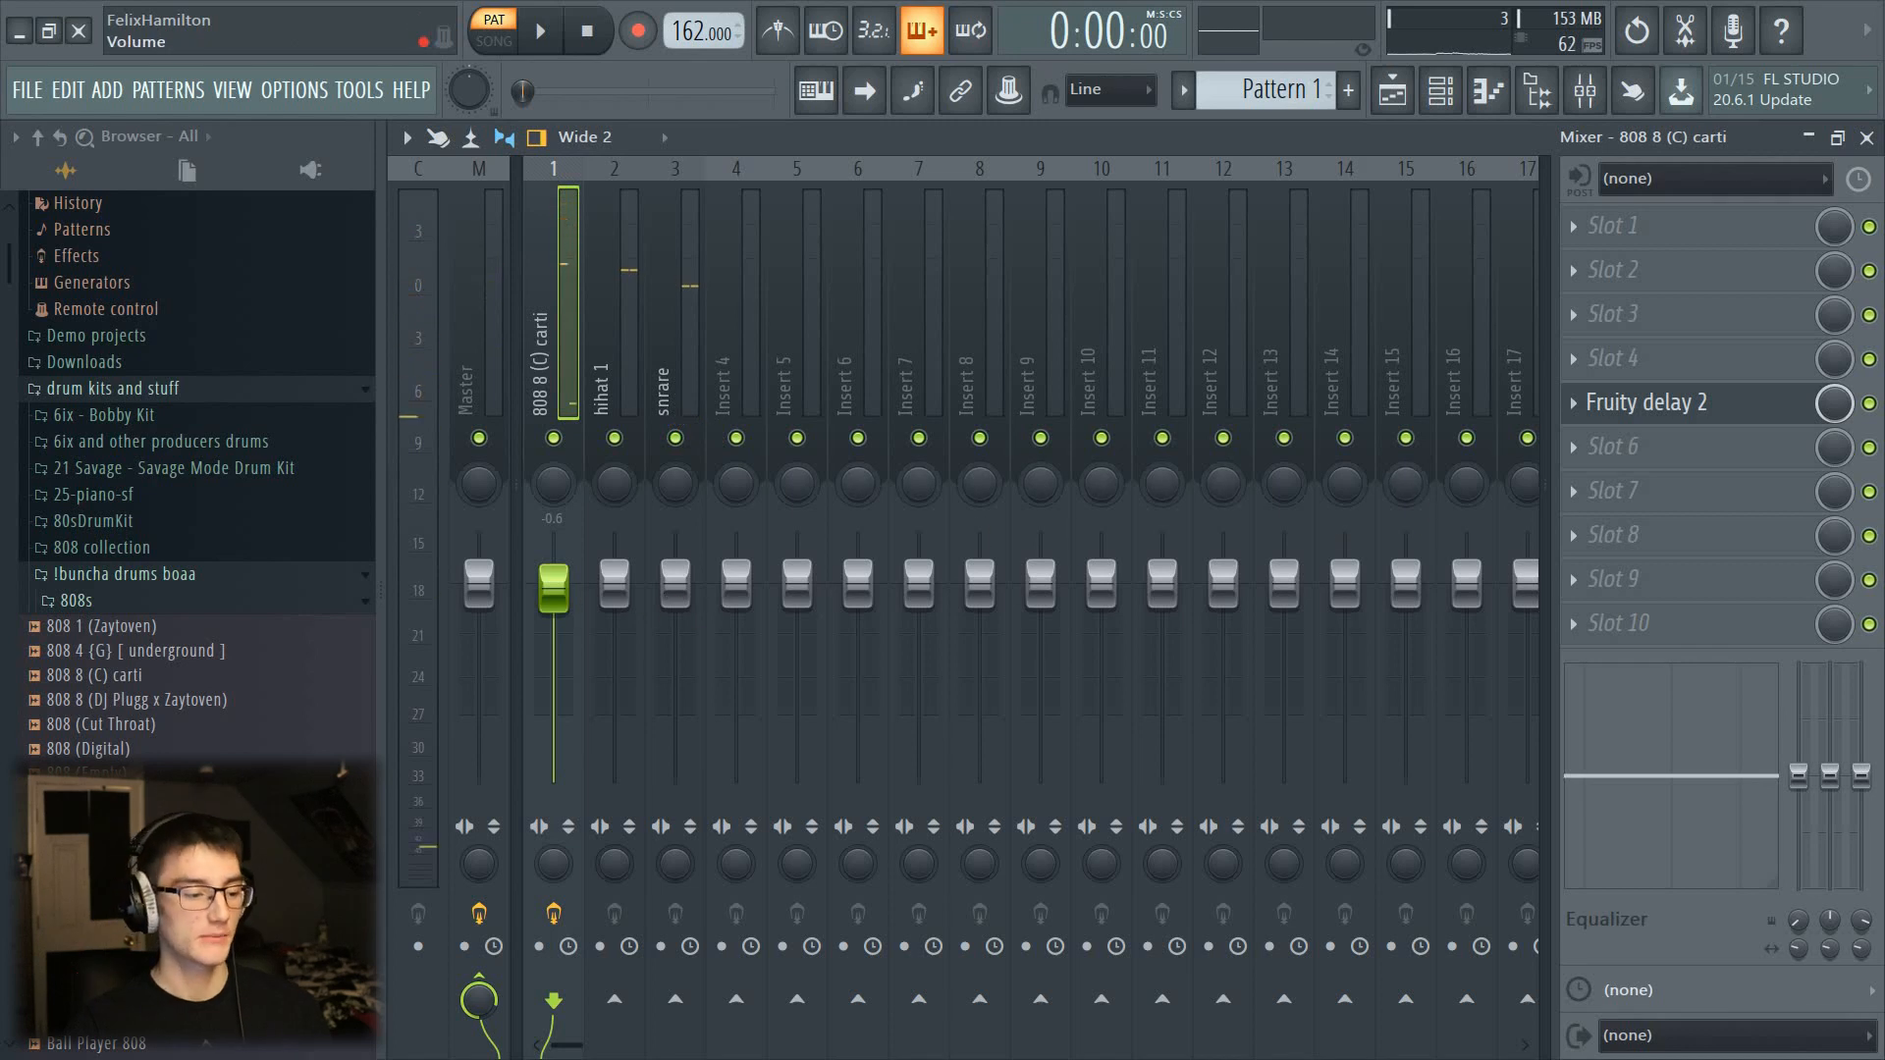
# Step: Load CamelCrusher into effect slot 4 of the 808 track and choose the British Clean patch
pyautogui.click(1620, 358)
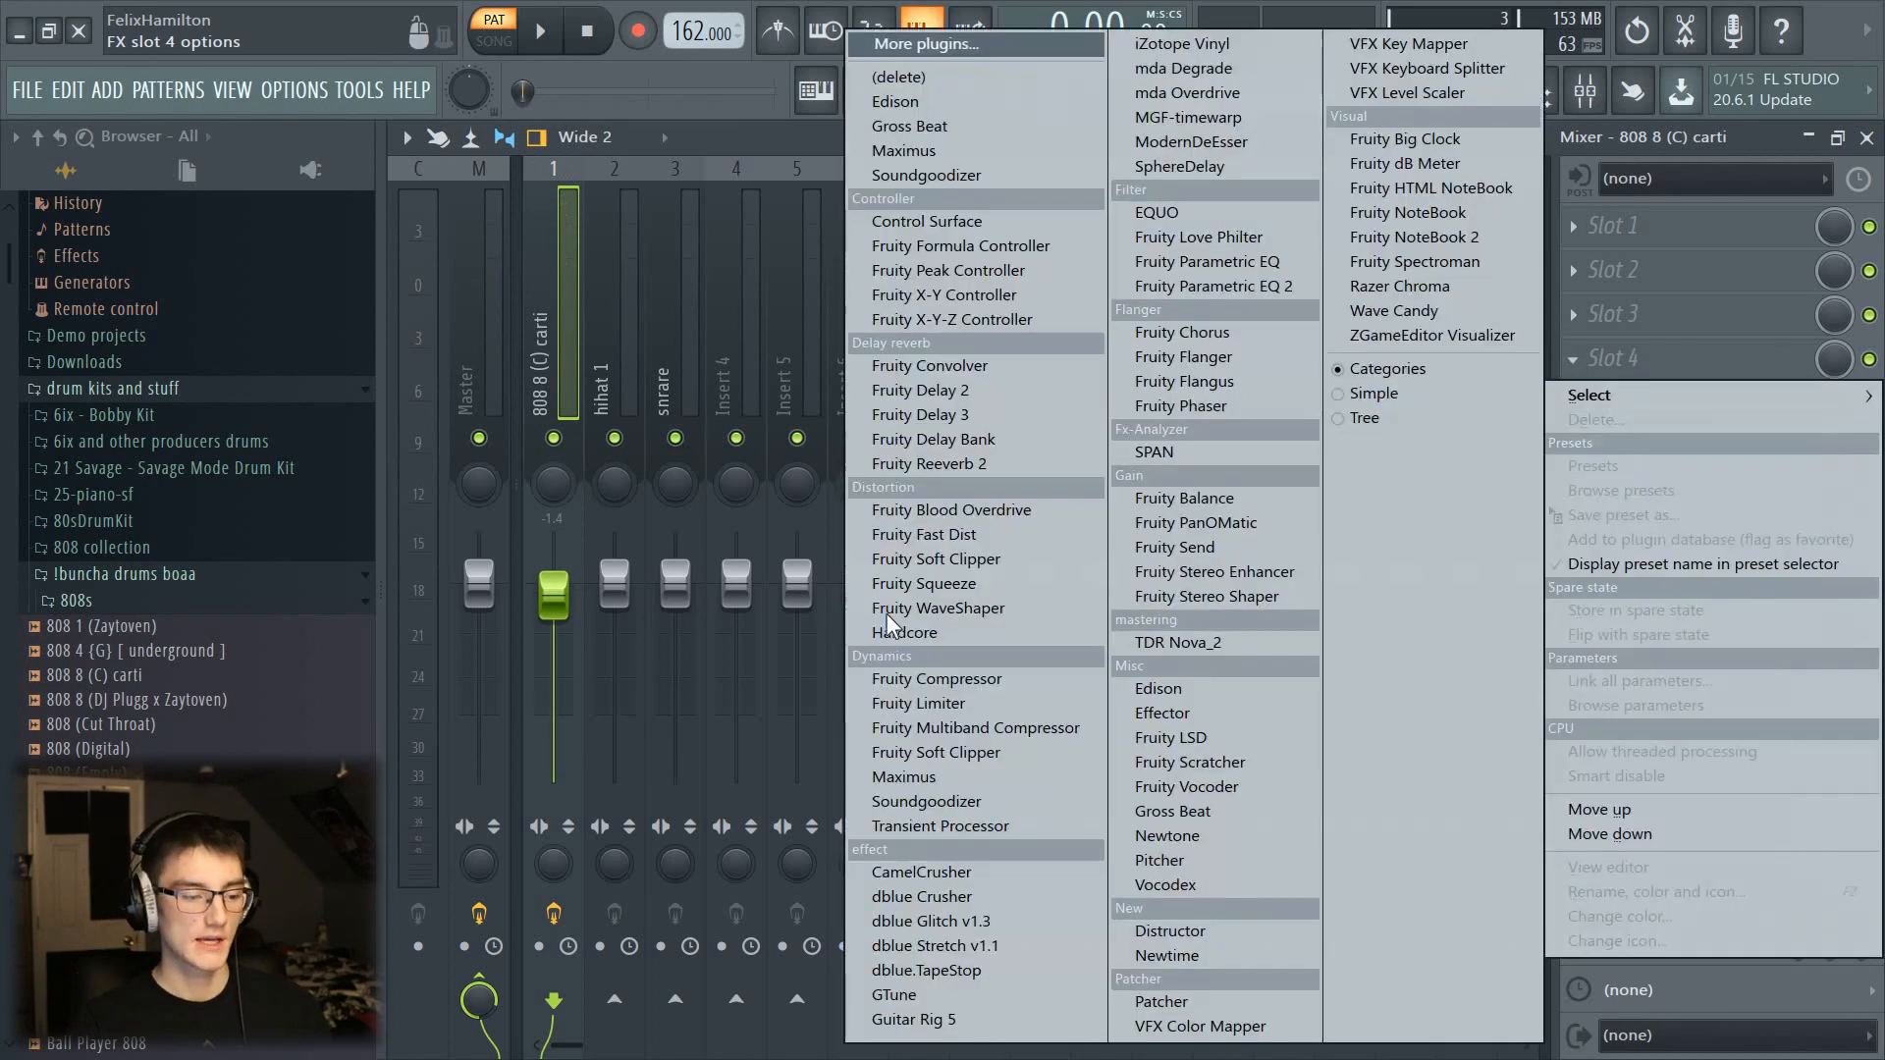
pyautogui.click(945, 870)
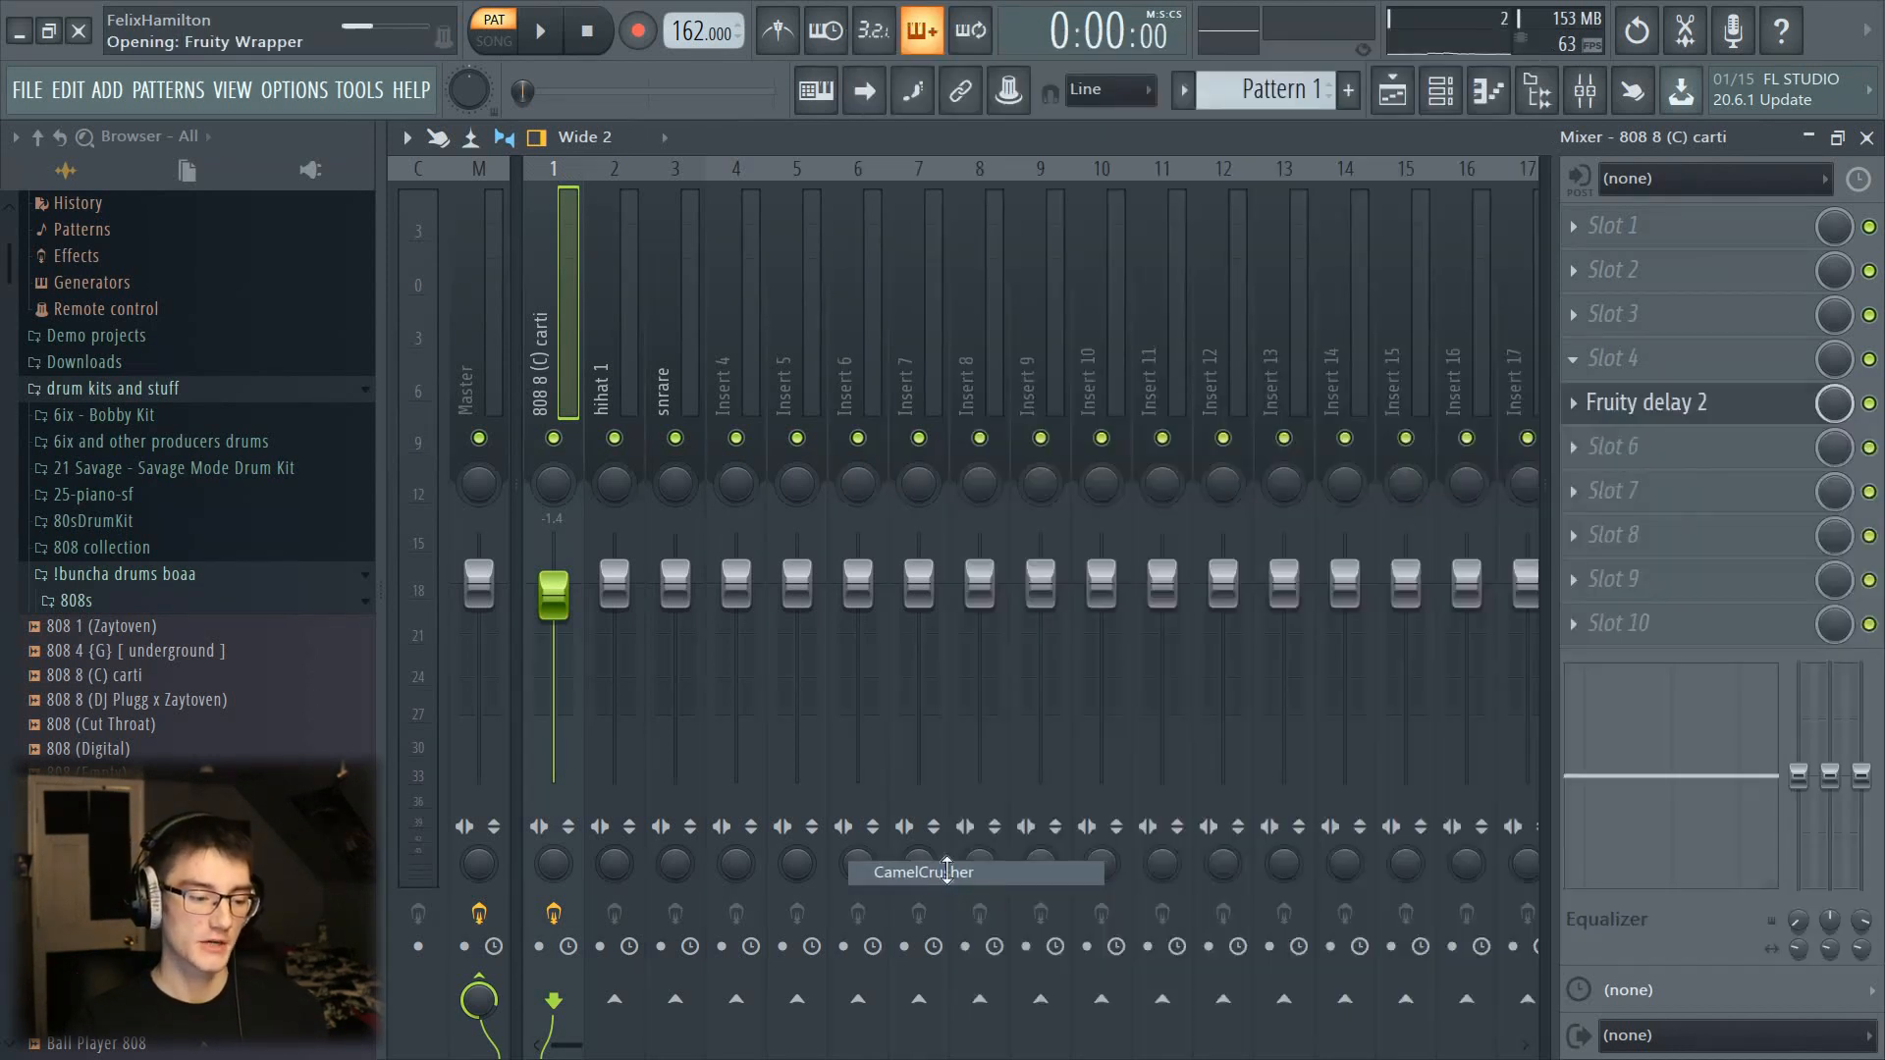
pyautogui.click(564, 478)
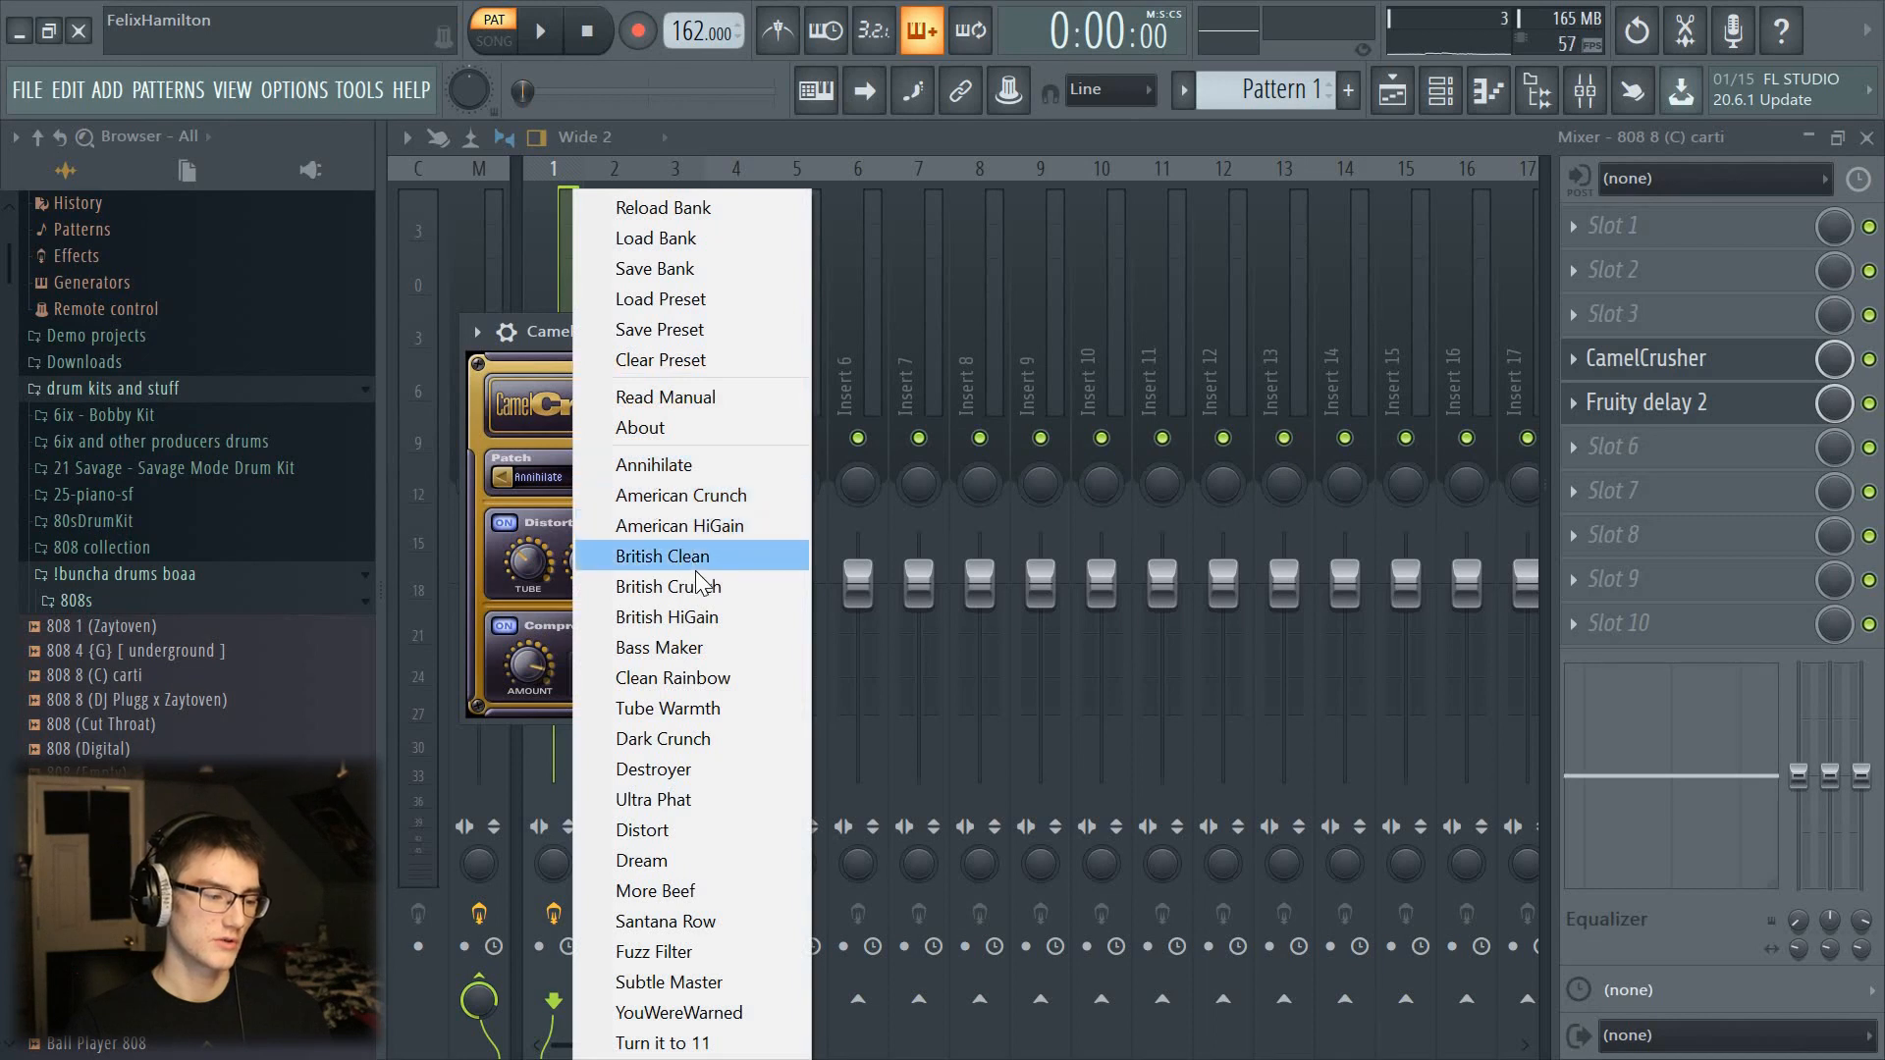
pyautogui.click(659, 555)
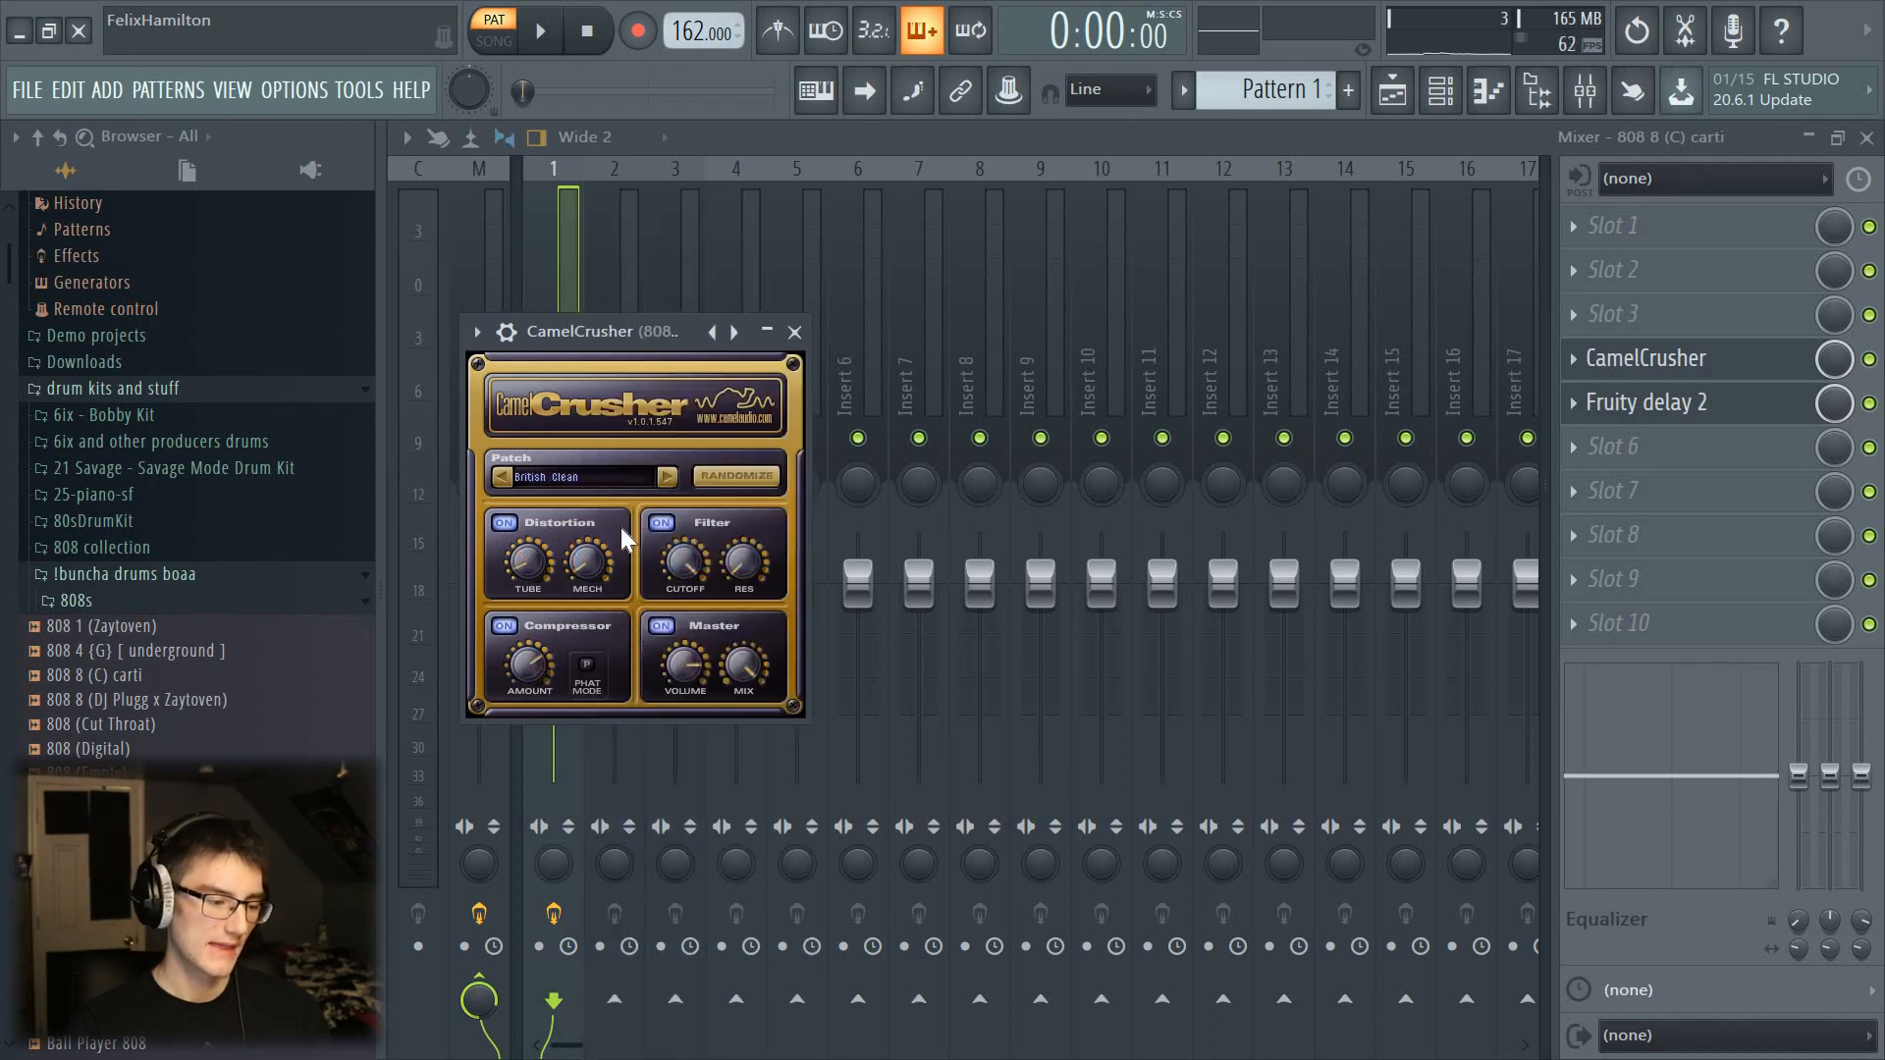
# Step: Turn off CamelCrusher's filter, set its compressor amount to -10 dB, and play the pattern with it
pyautogui.click(660, 522)
pyautogui.moveTo(523, 668); pyautogui.dragTo(521, 678)
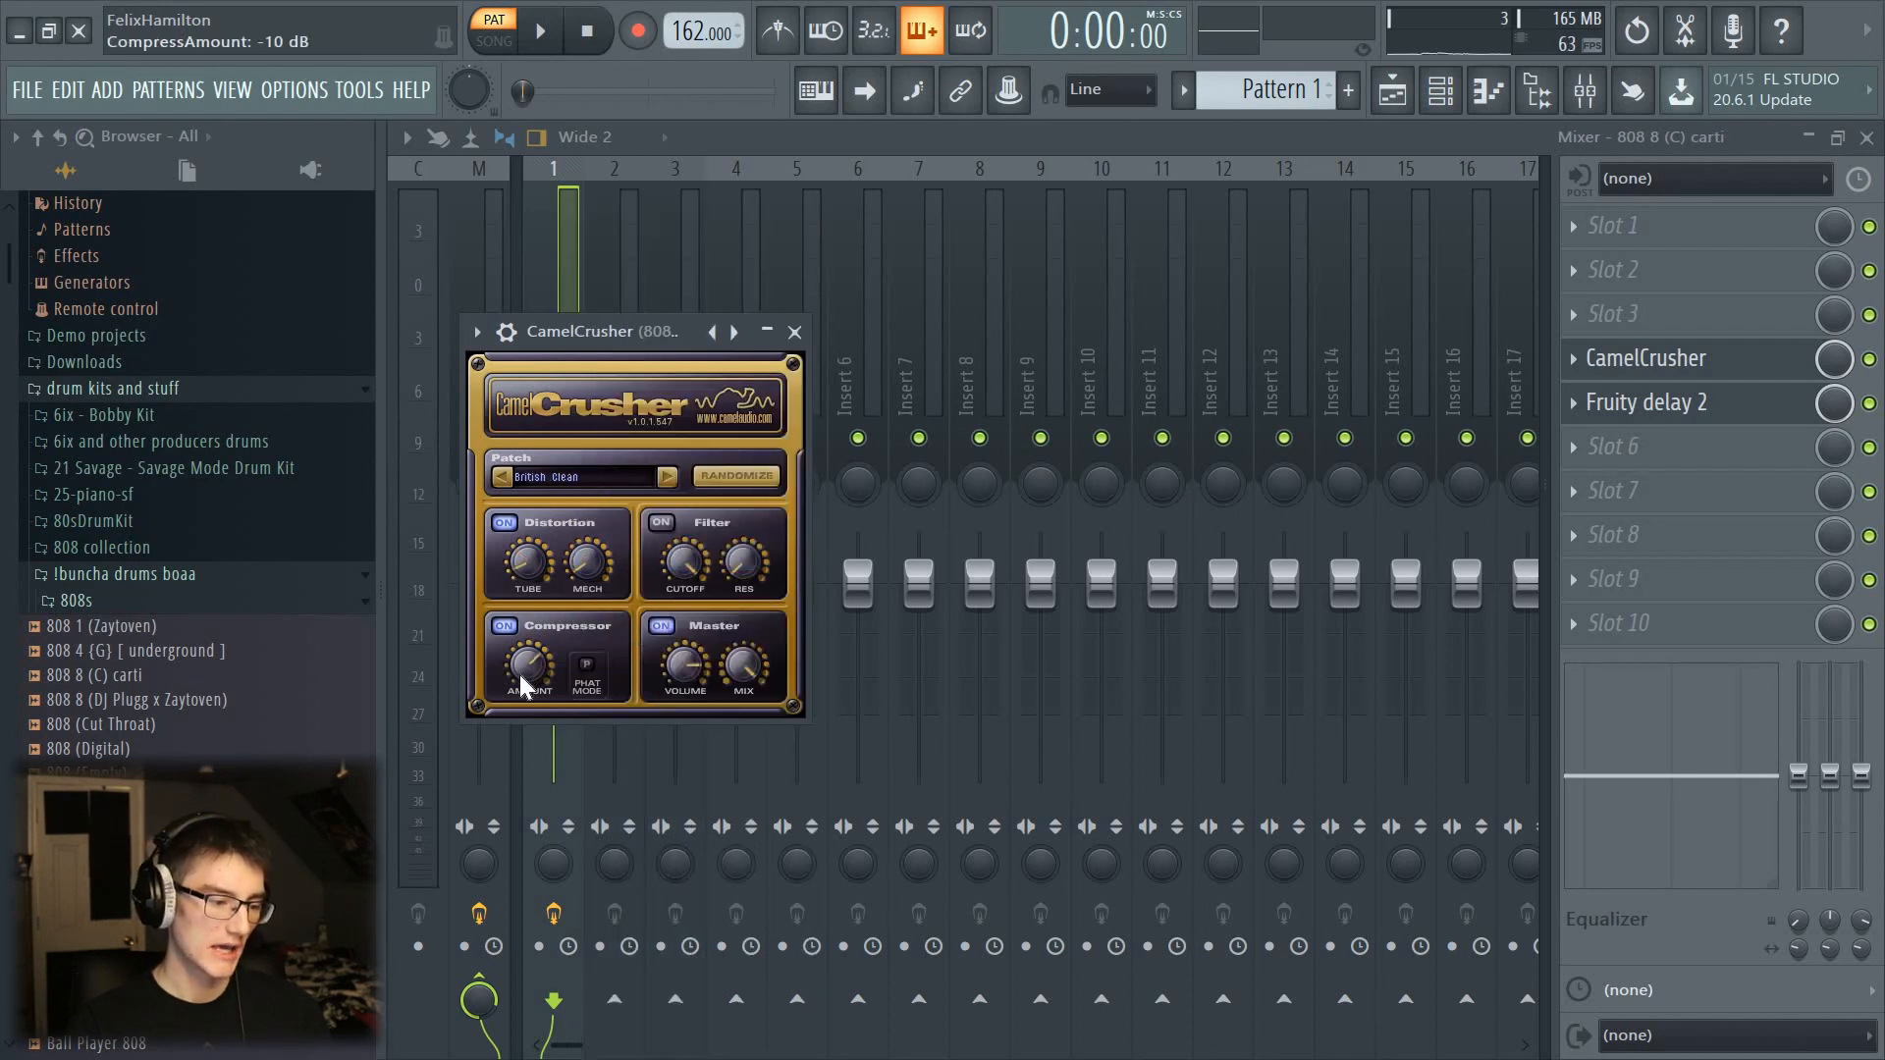
pyautogui.press('space')
pyautogui.press('Escape')
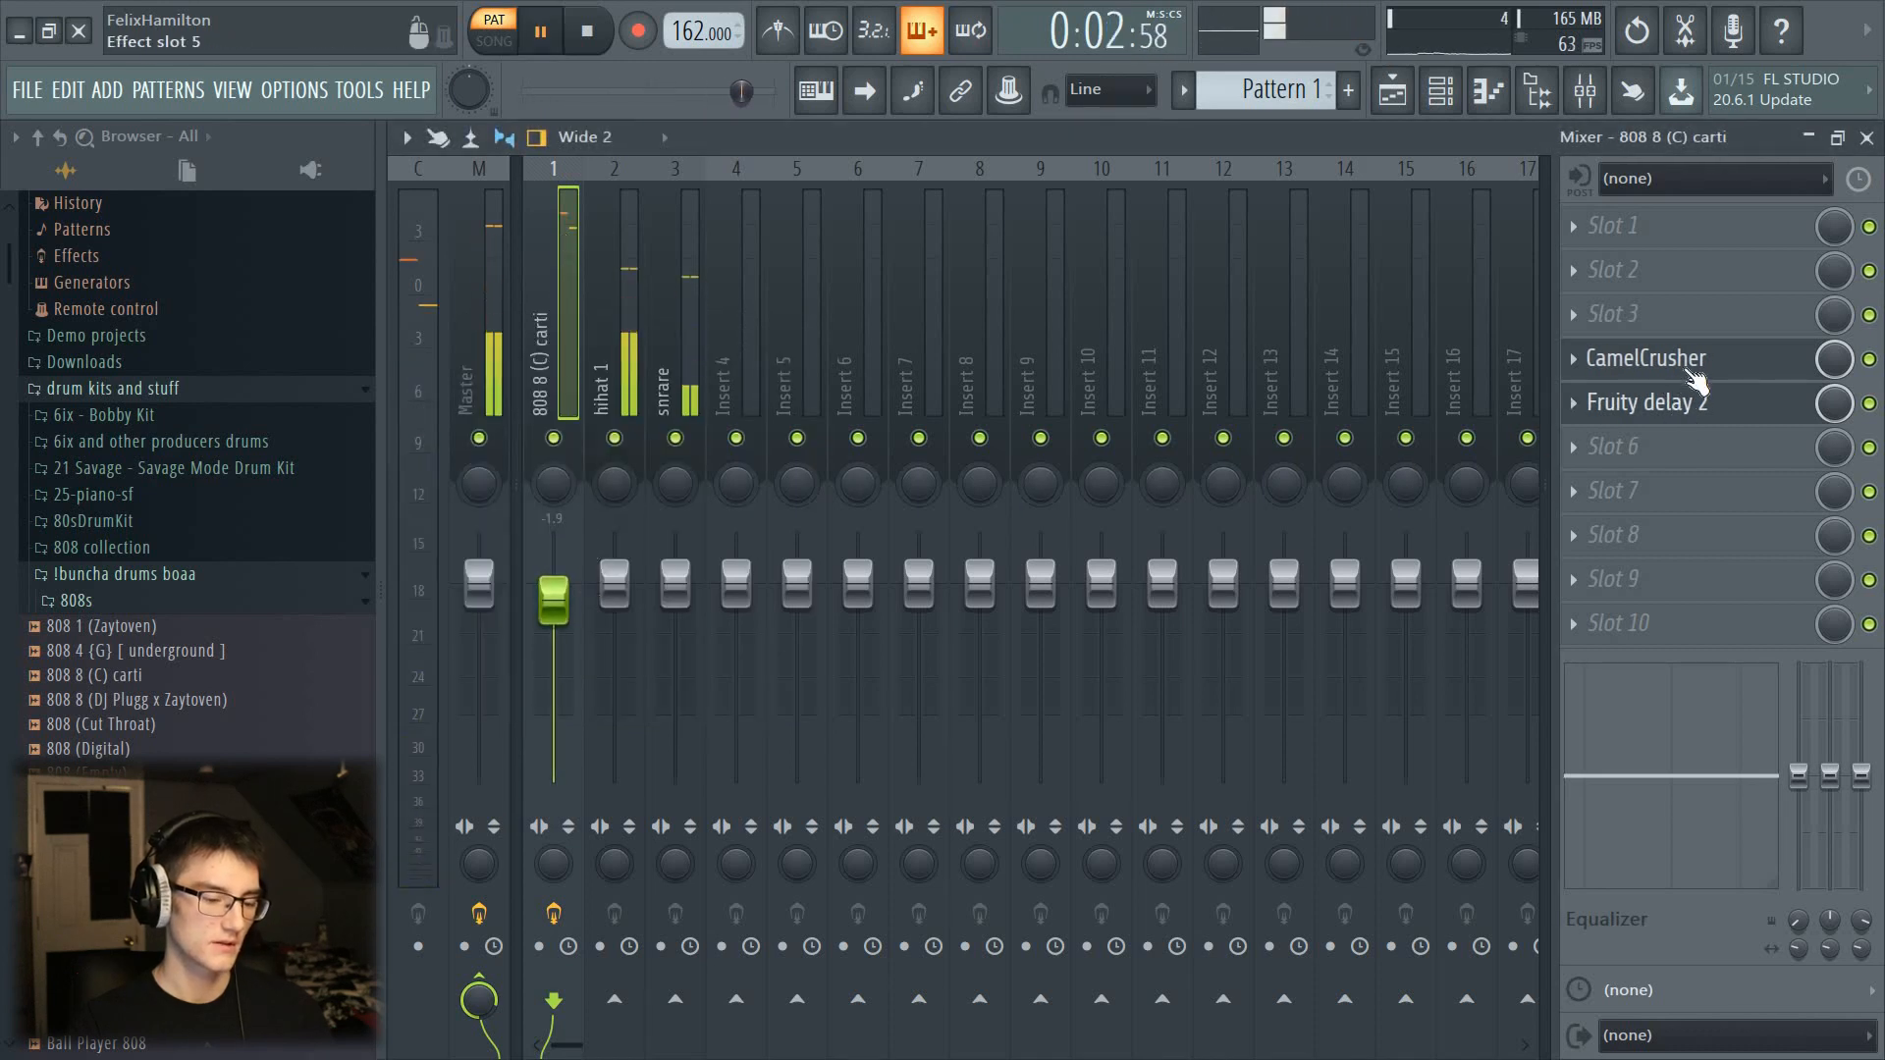
pyautogui.press('space')
# Step: Swap CamelCrusher and Fruity Delay 2 between effect slots 4 and 5 and play the pattern to compare both orders
pyautogui.moveTo(1696, 373); pyautogui.dragTo(1696, 412)
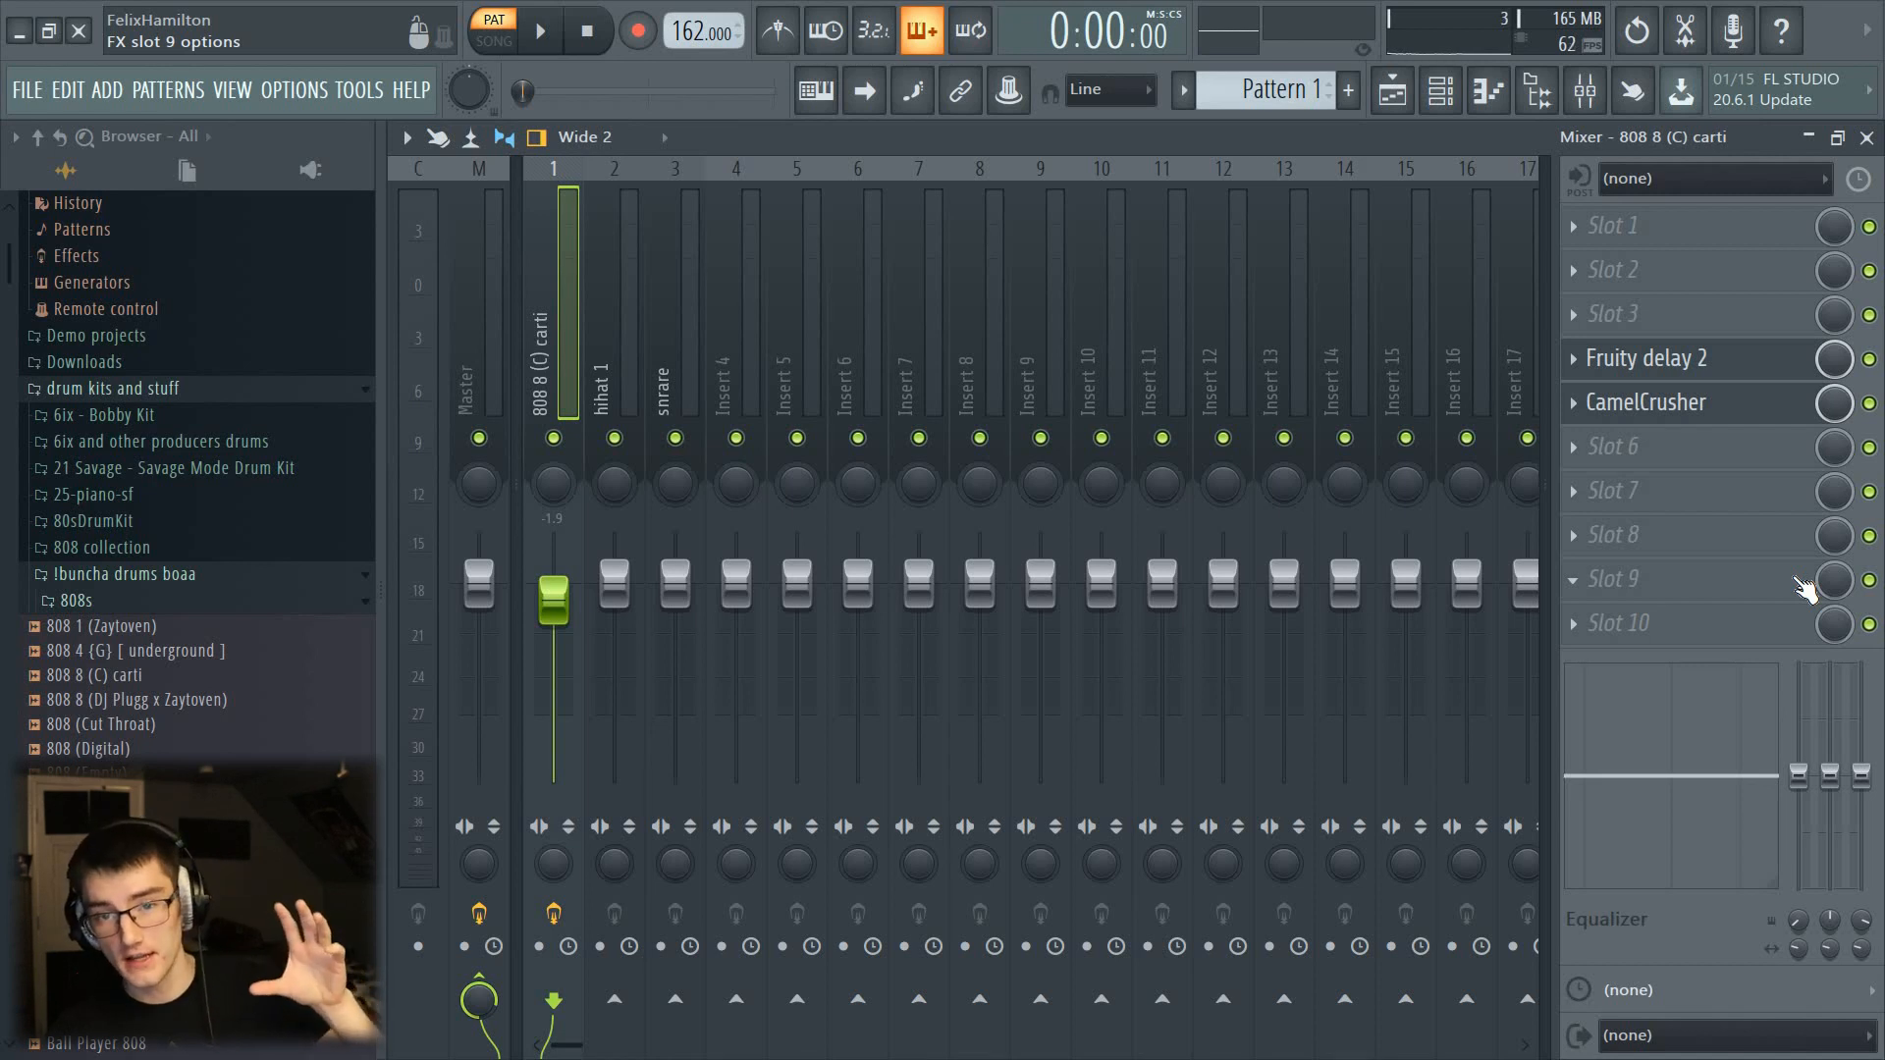
pyautogui.click(557, 41)
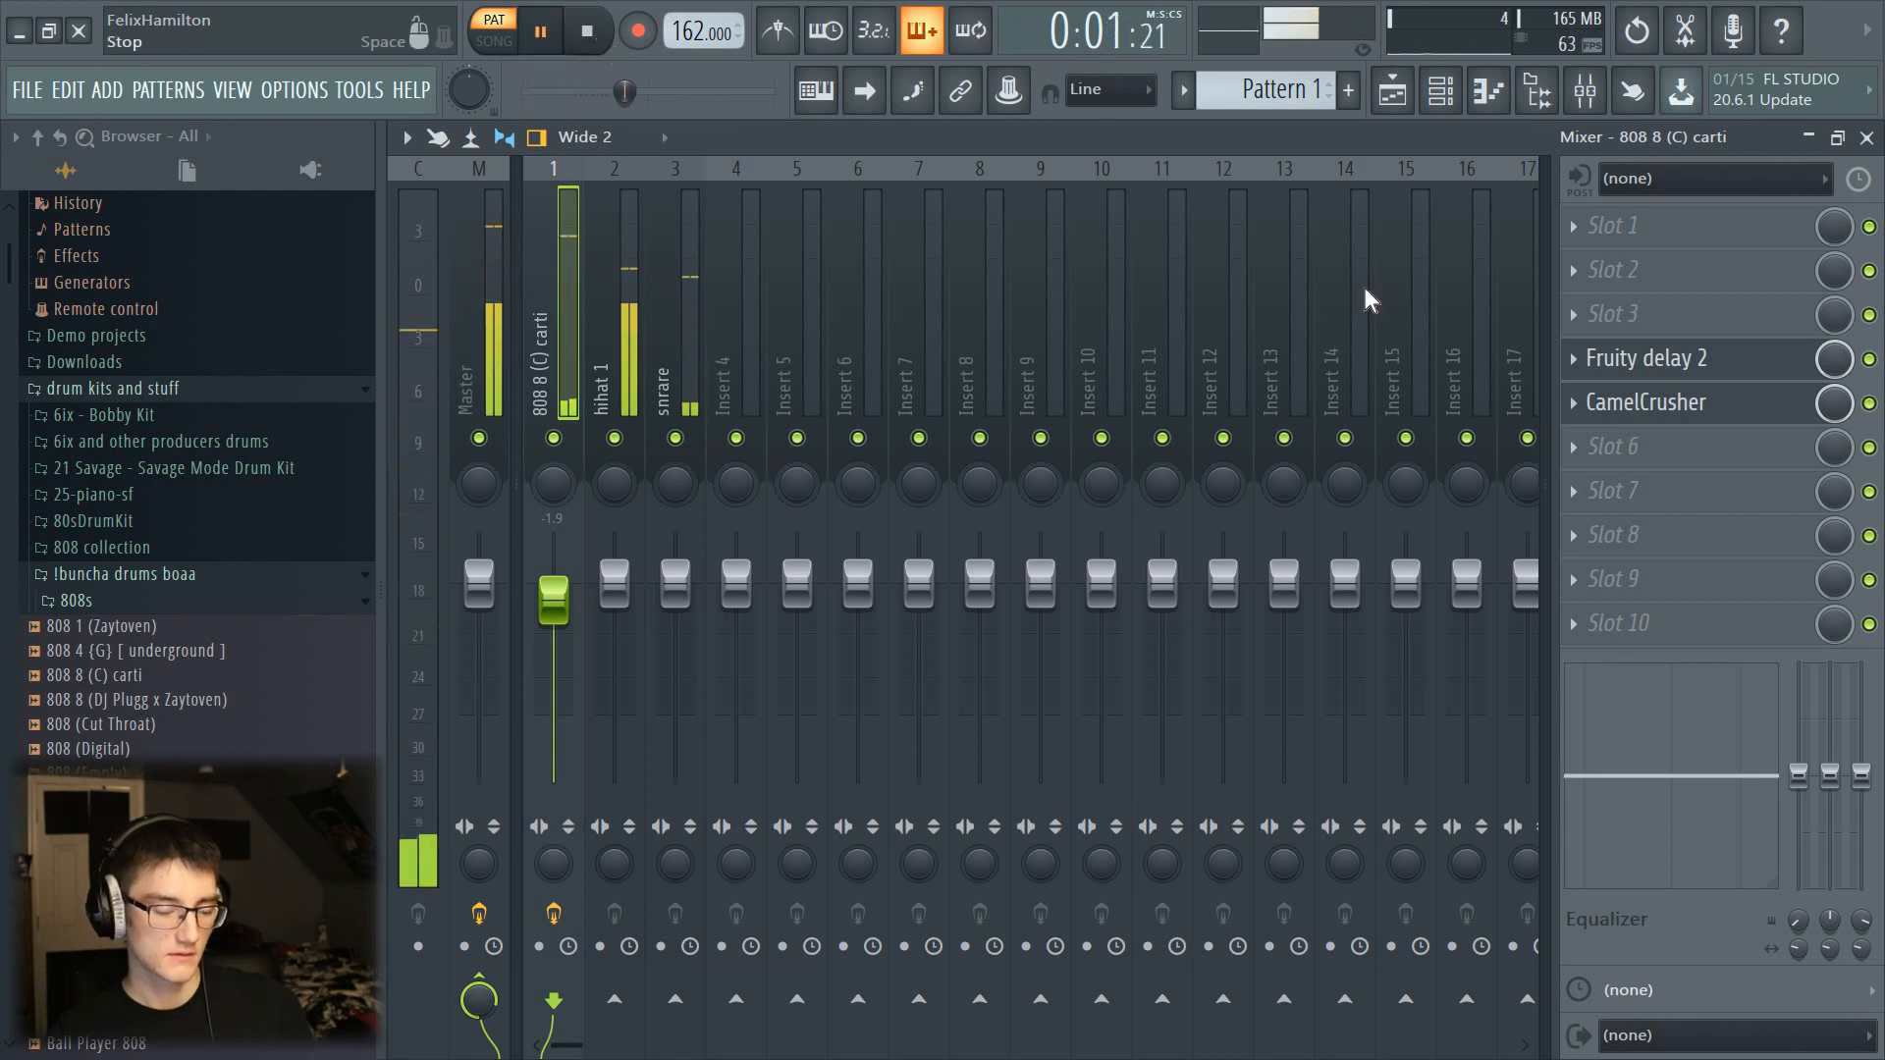
pyautogui.moveTo(1696, 408); pyautogui.dragTo(1704, 371)
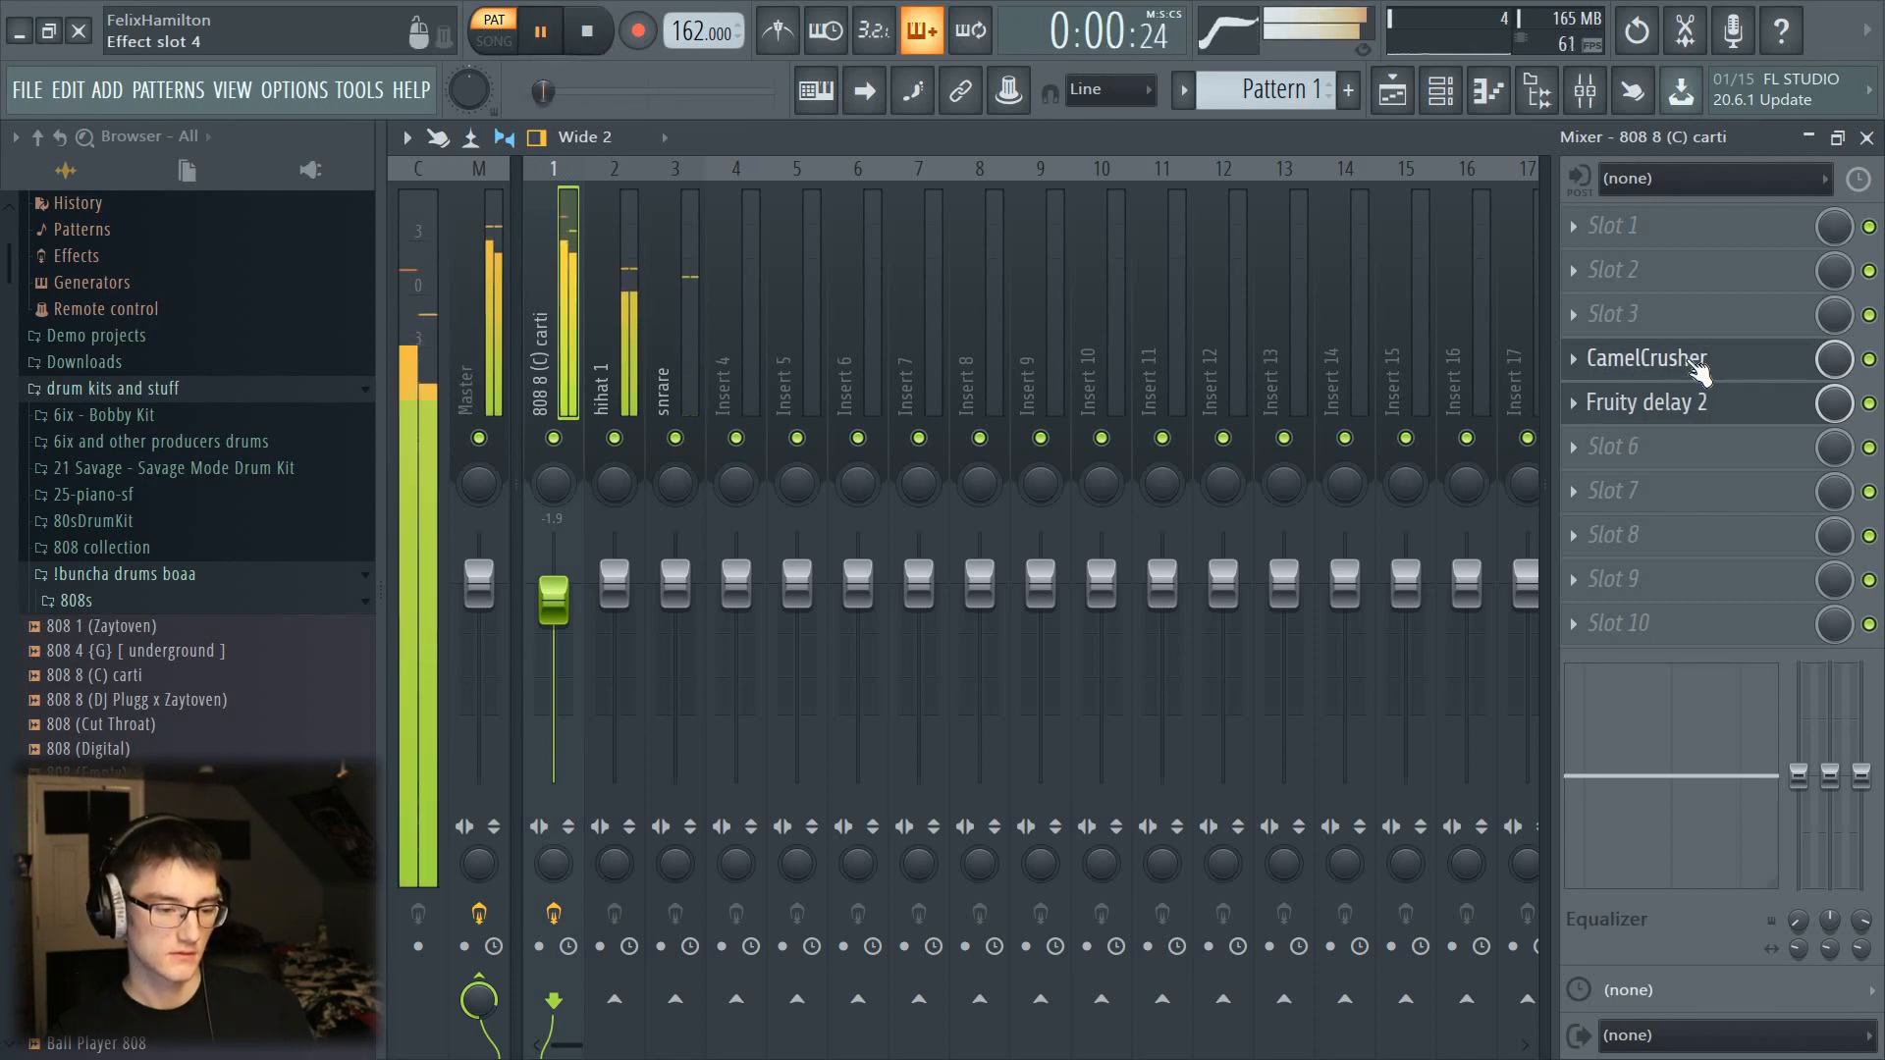
pyautogui.click(603, 37)
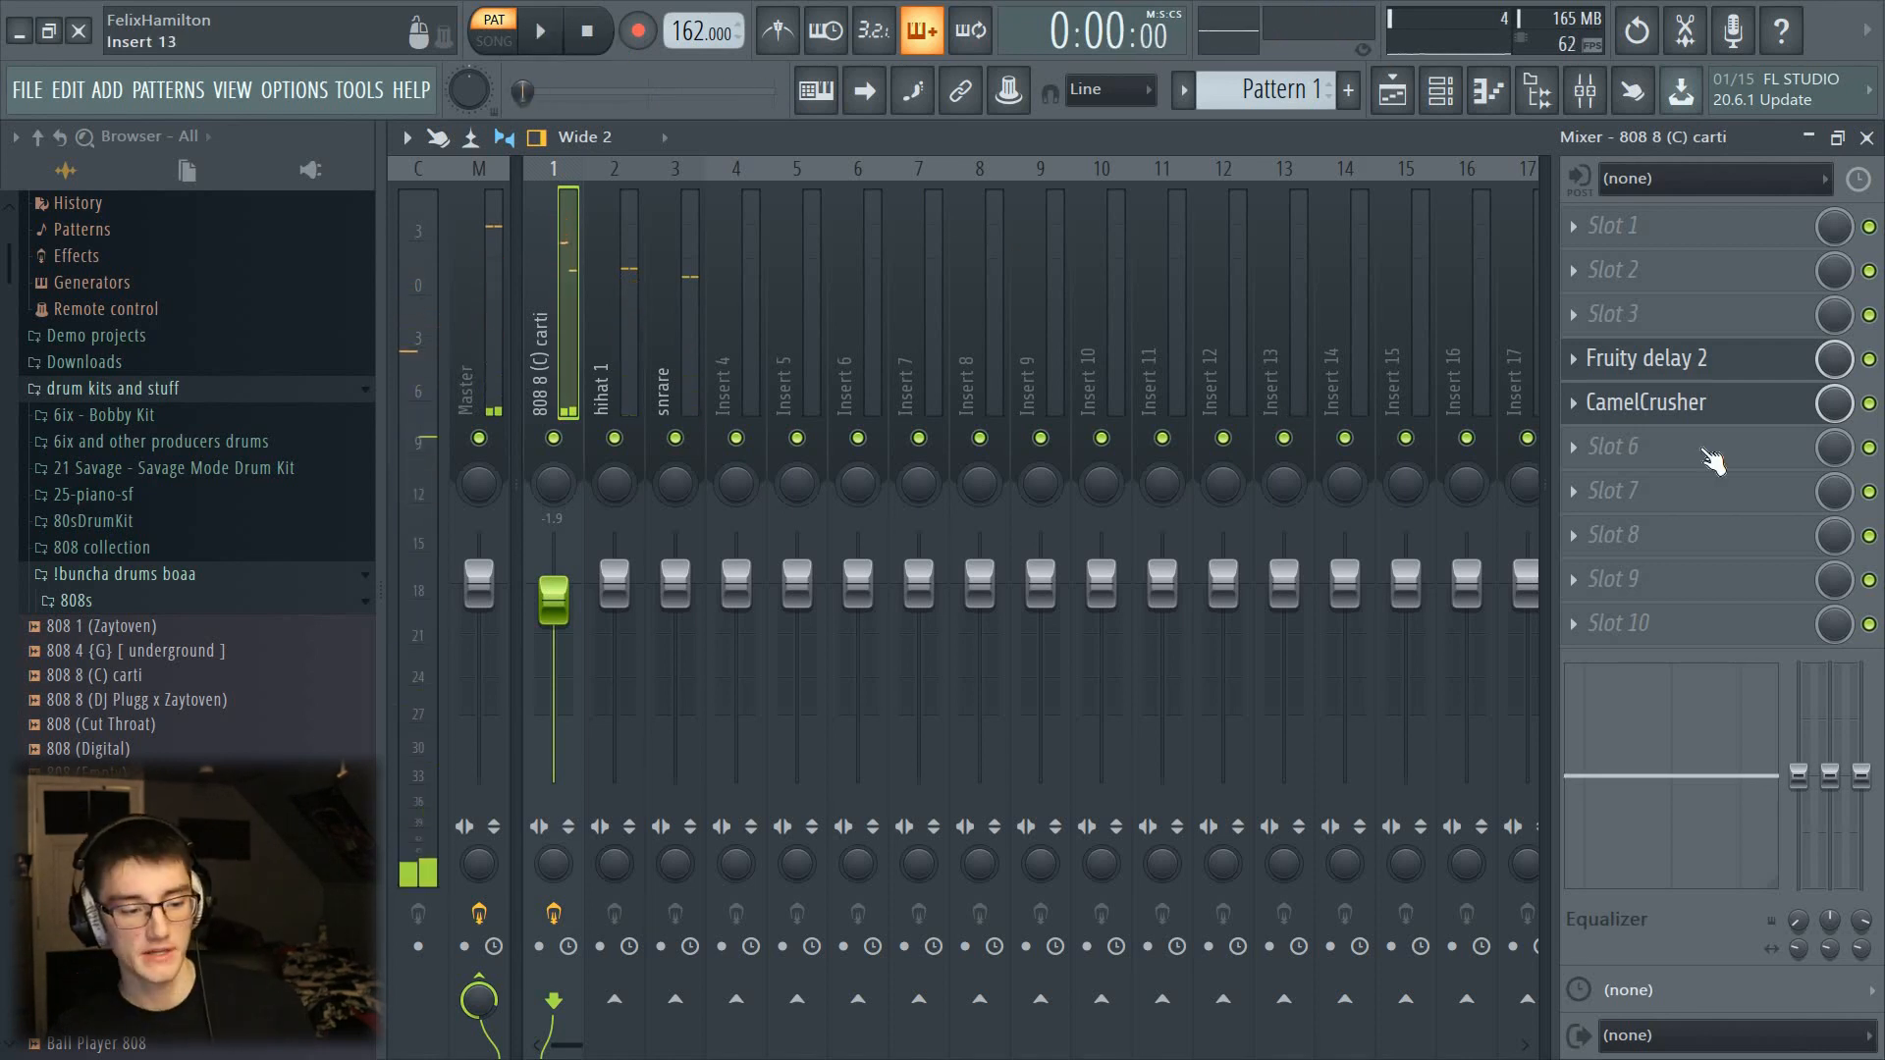
# Step: Load Fruity Parametric EQ 2 into effect slot 7 and make band 1 a low cut at the bottom of the spectrum
pyautogui.click(1685, 488)
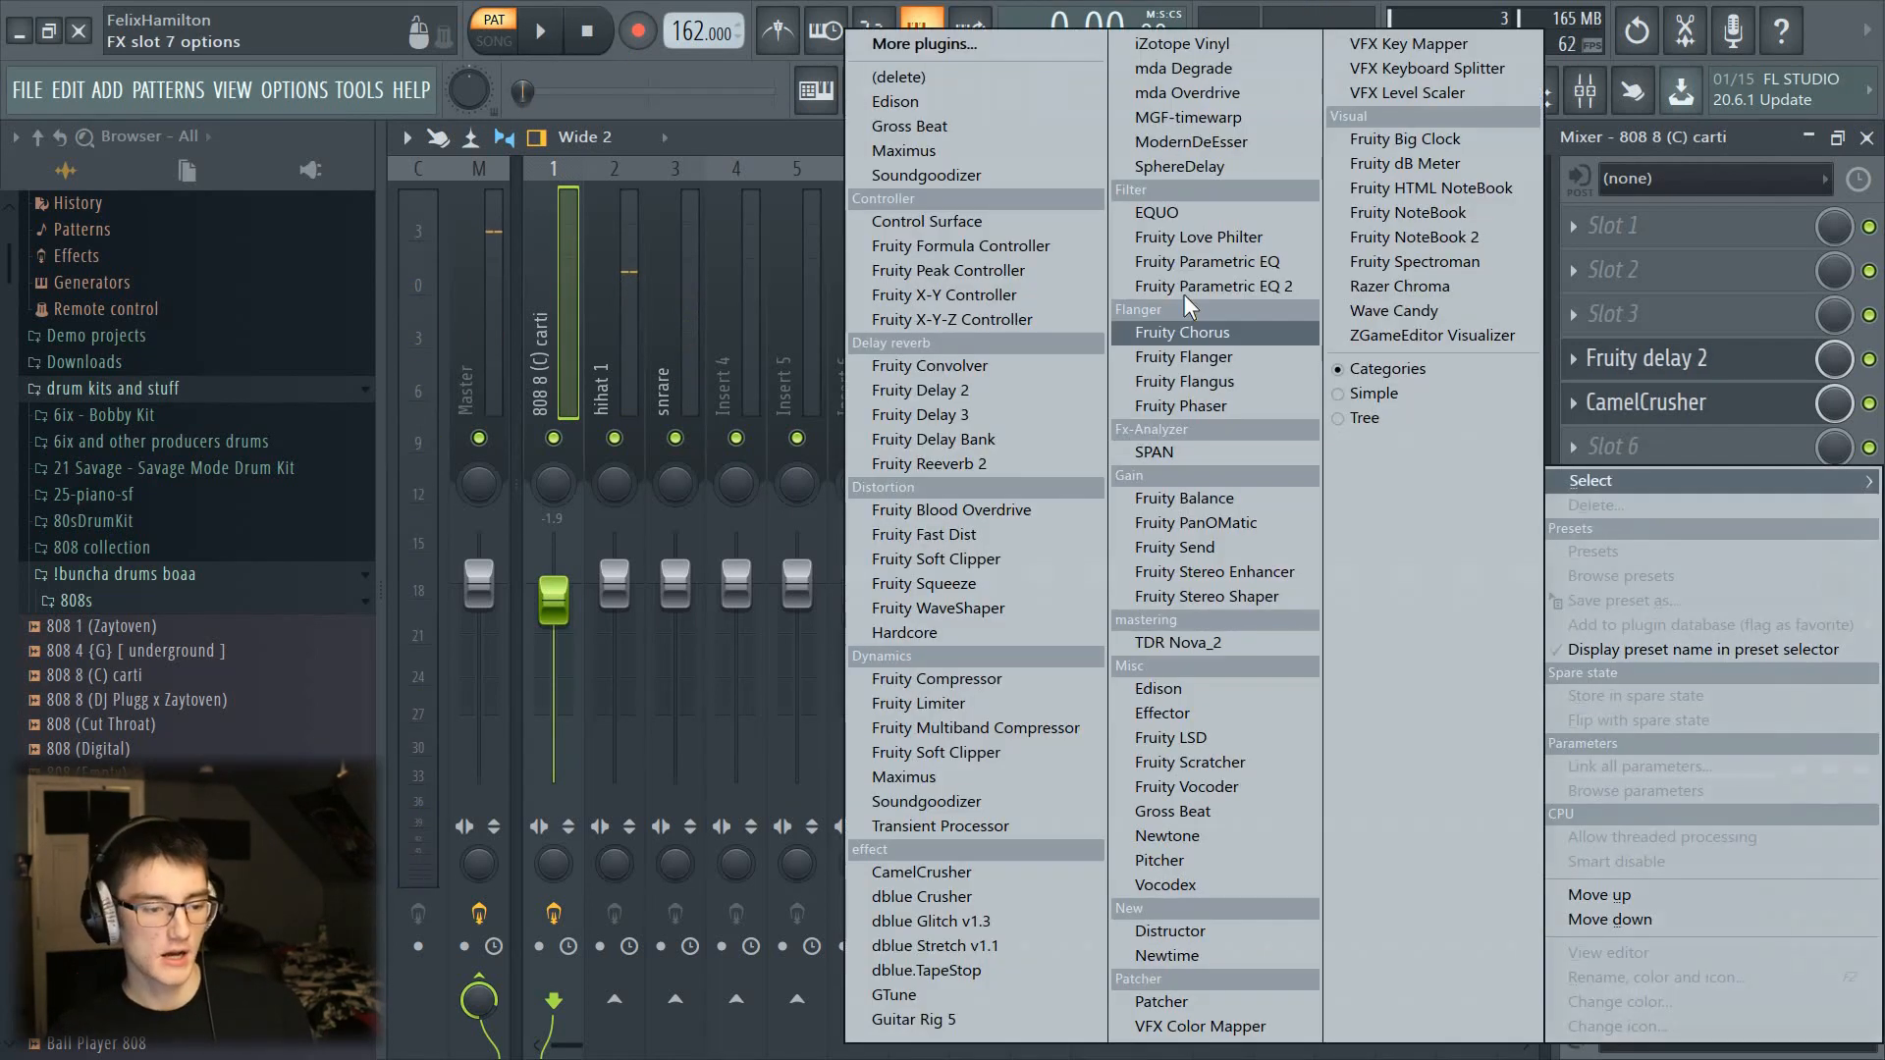
pyautogui.click(1208, 287)
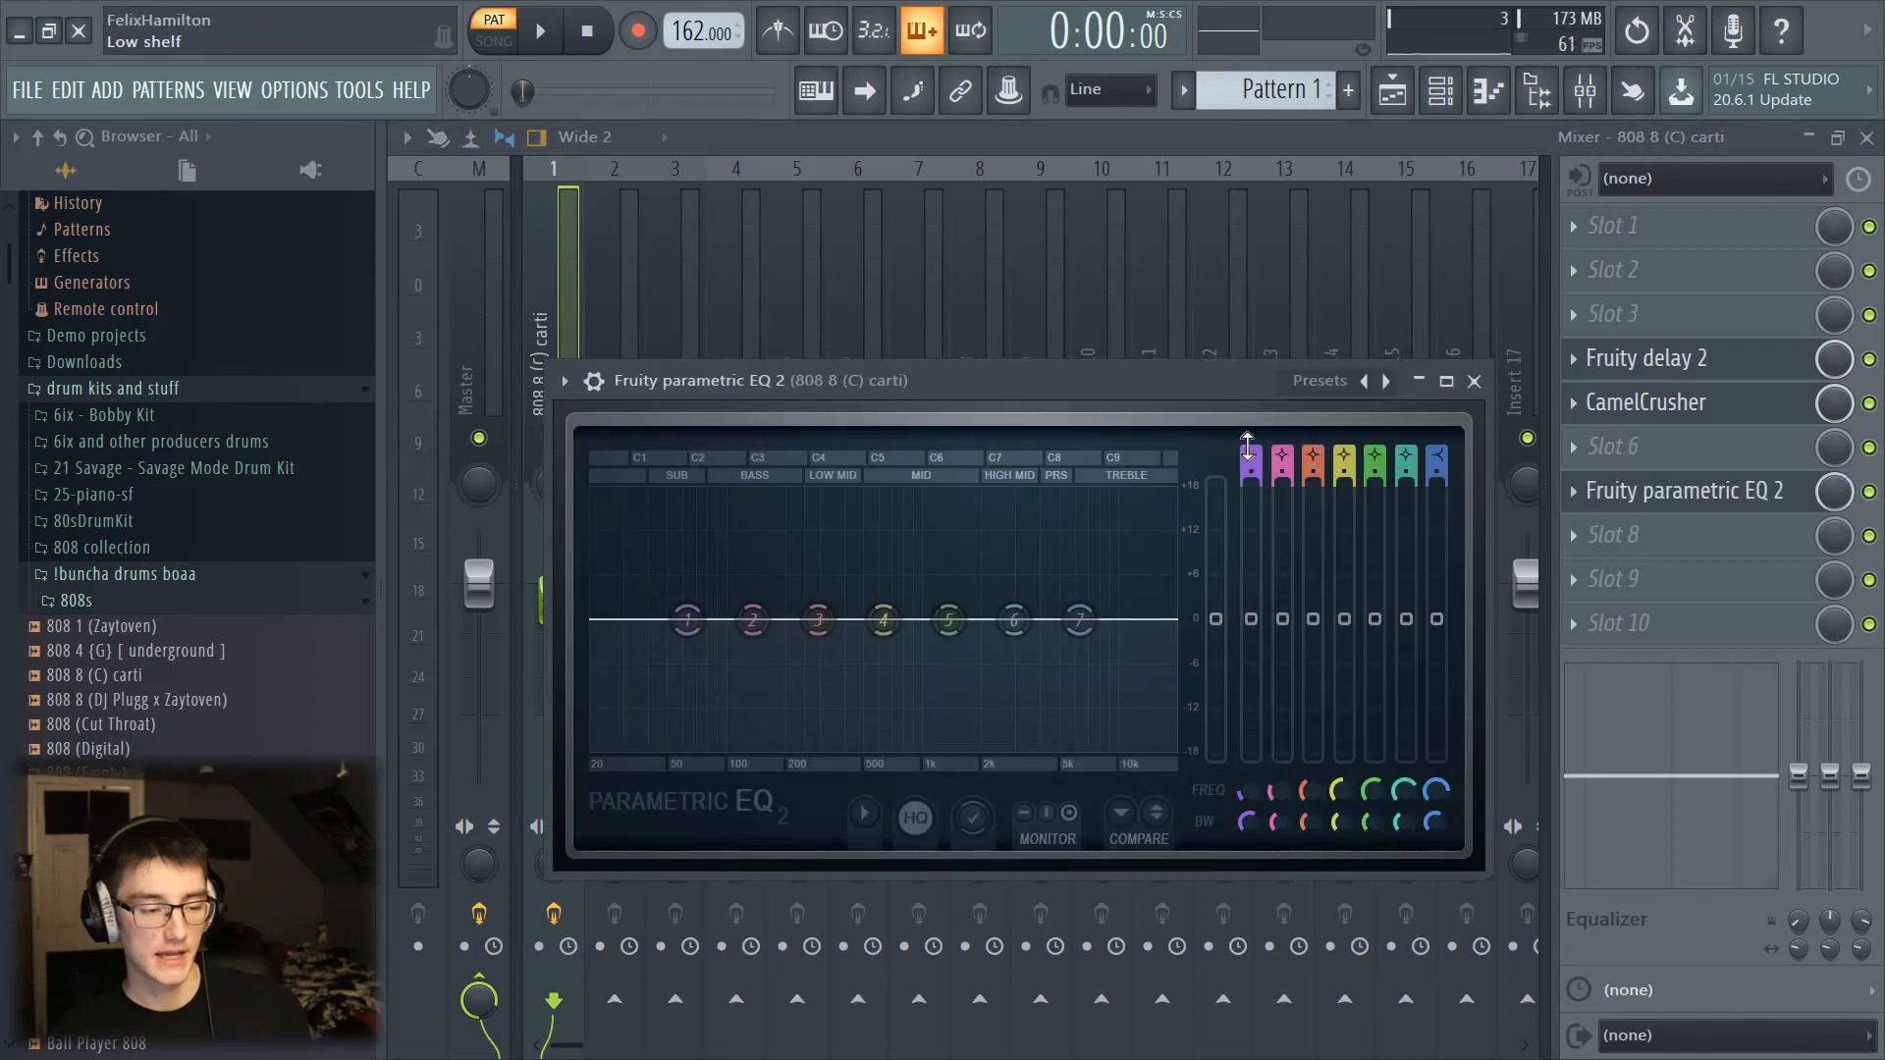
pyautogui.moveTo(1247, 447); pyautogui.dragTo(1292, 509)
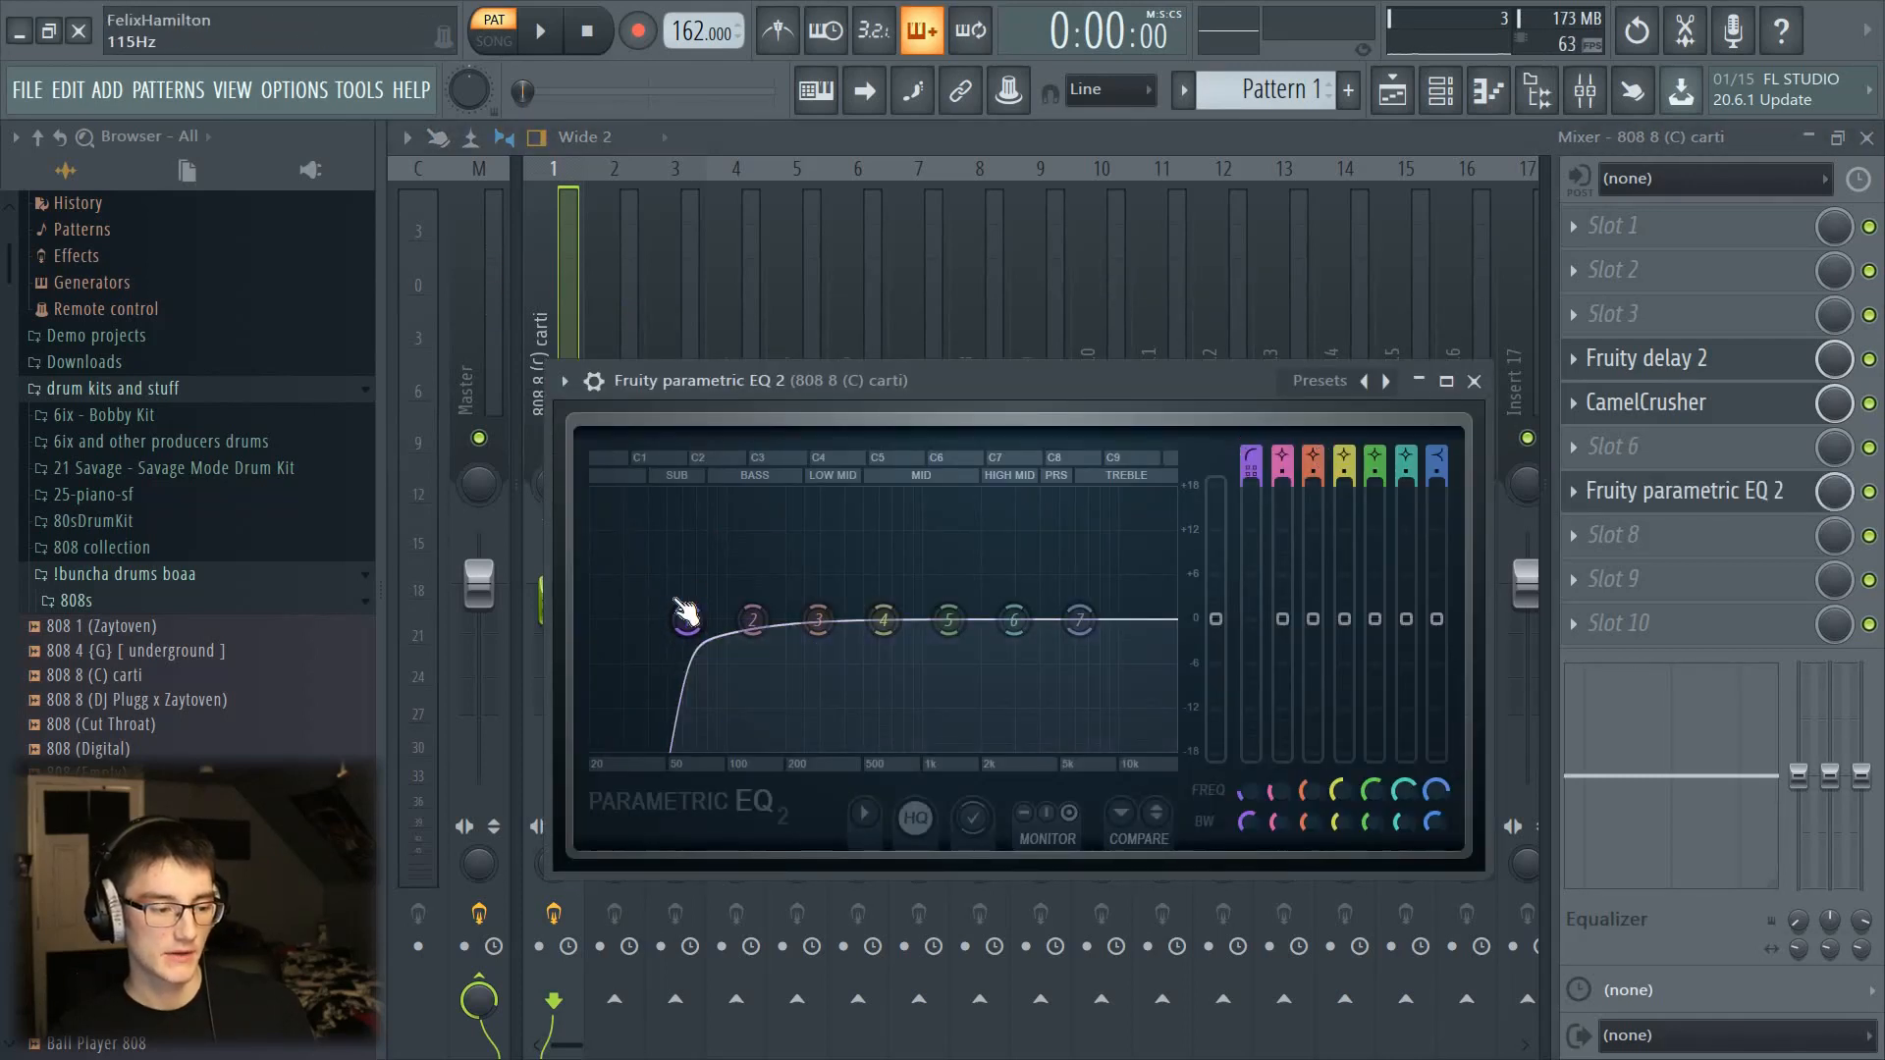
pyautogui.moveTo(686, 614); pyautogui.dragTo(618, 619)
# Step: Boost EQ band 2 slightly at about 34 Hz while playing the pattern
pyautogui.press('space')
pyautogui.moveTo(753, 619); pyautogui.dragTo(635, 599)
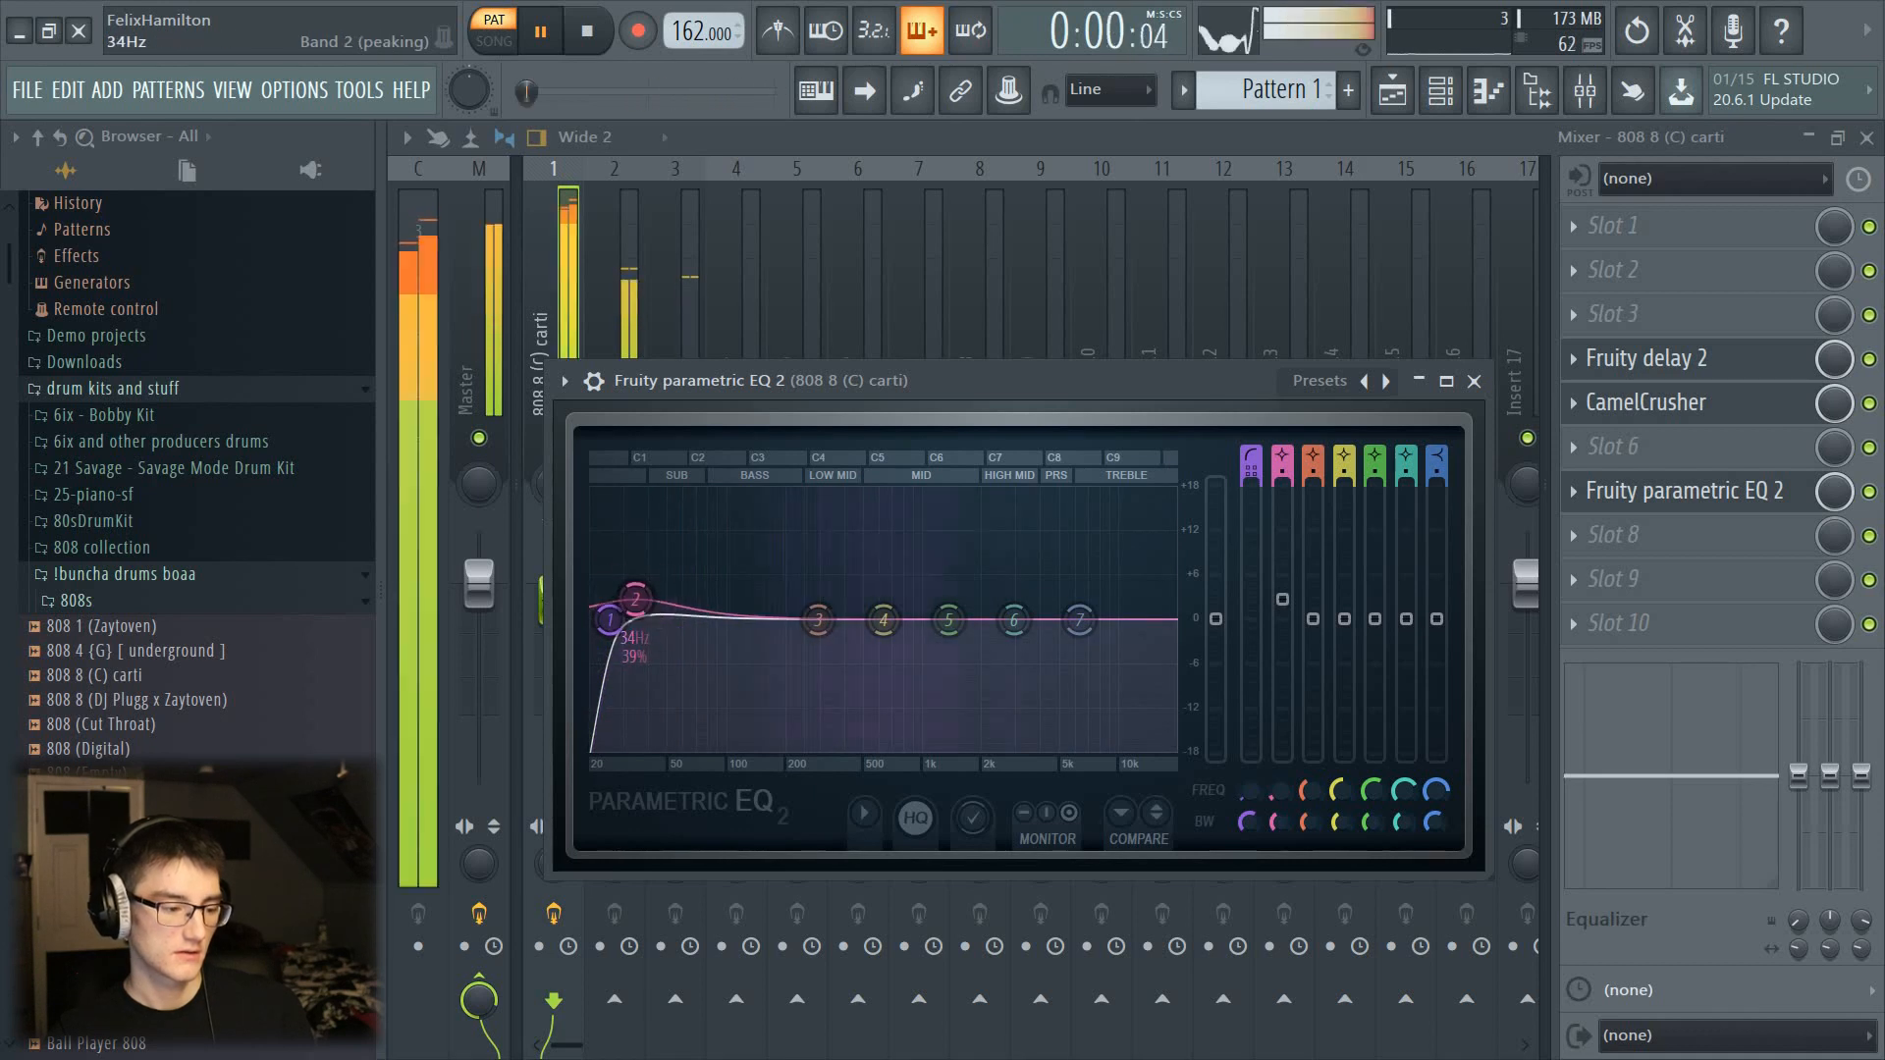
pyautogui.press('space')
pyautogui.moveTo(635, 599); pyautogui.dragTo(633, 603)
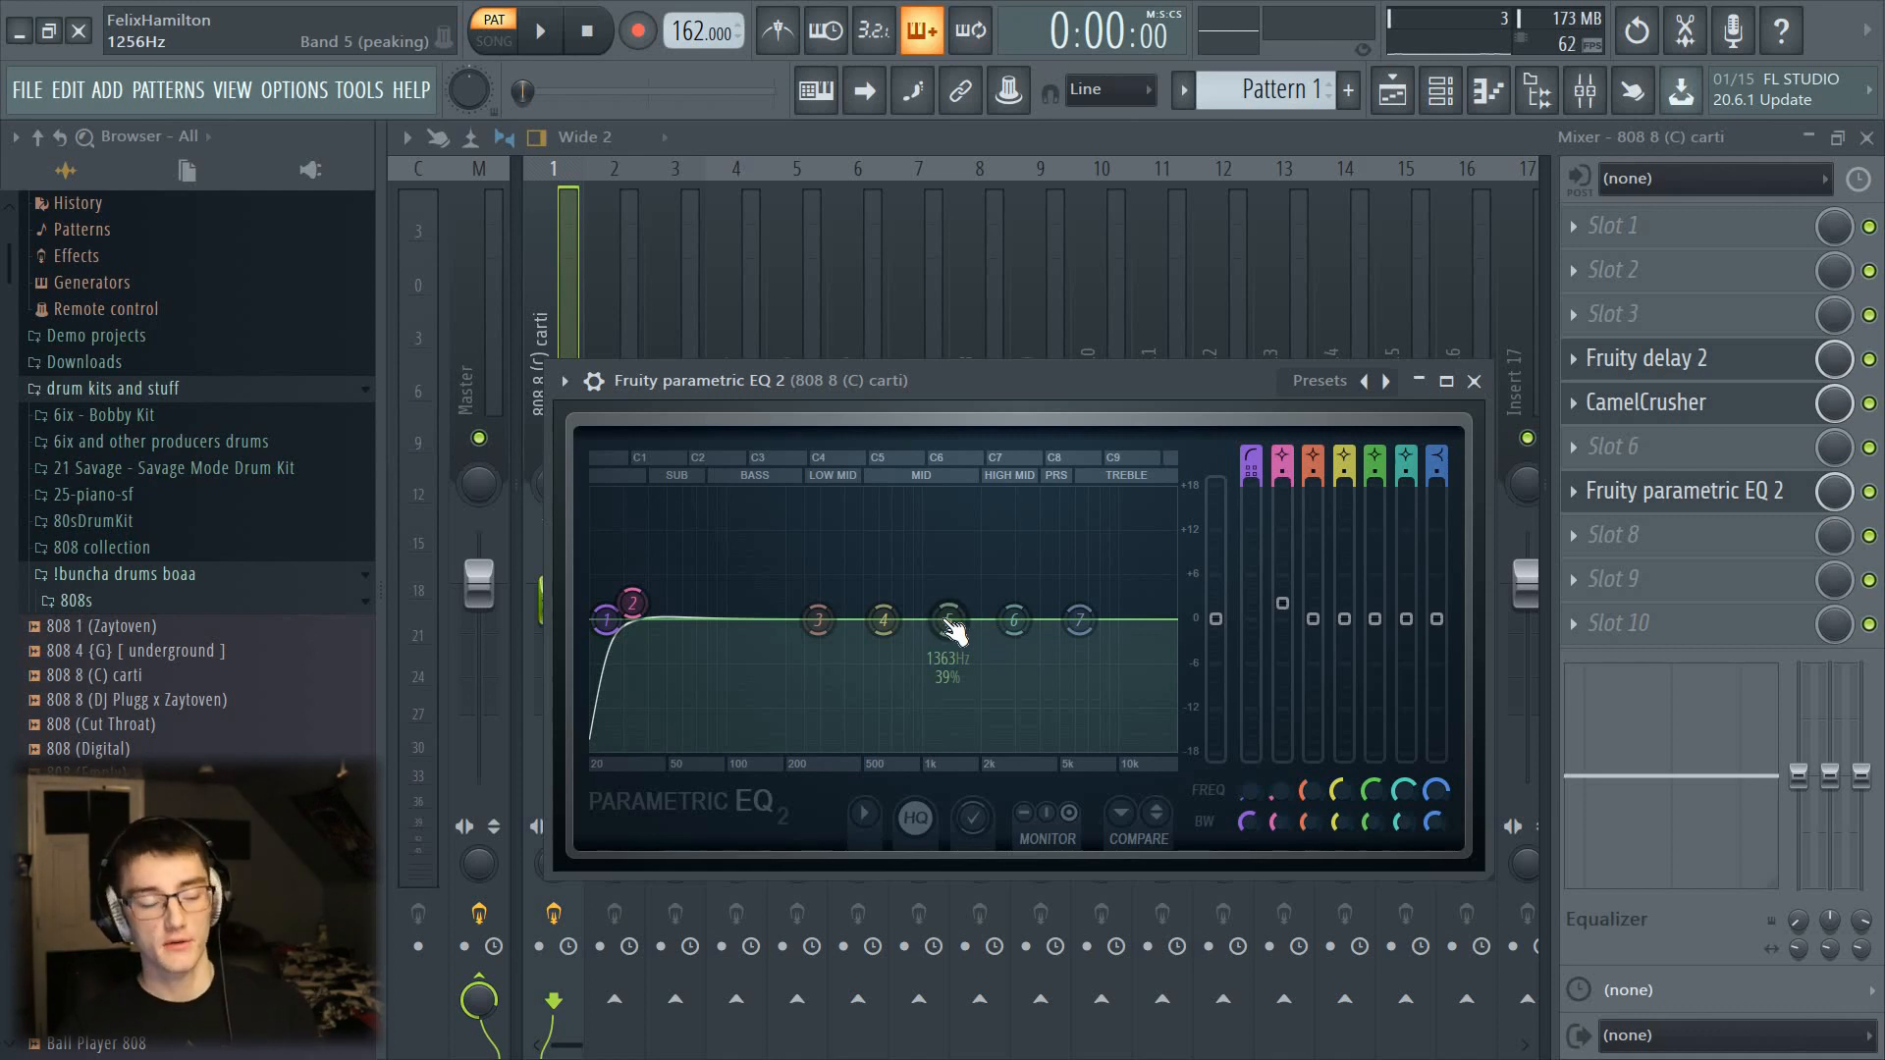
# Step: Shape EQ band 3 during playback, leaving a slight boost around 200 Hz
pyautogui.press('space')
pyautogui.moveTo(817, 619); pyautogui.dragTo(815, 660)
pyautogui.press('space')
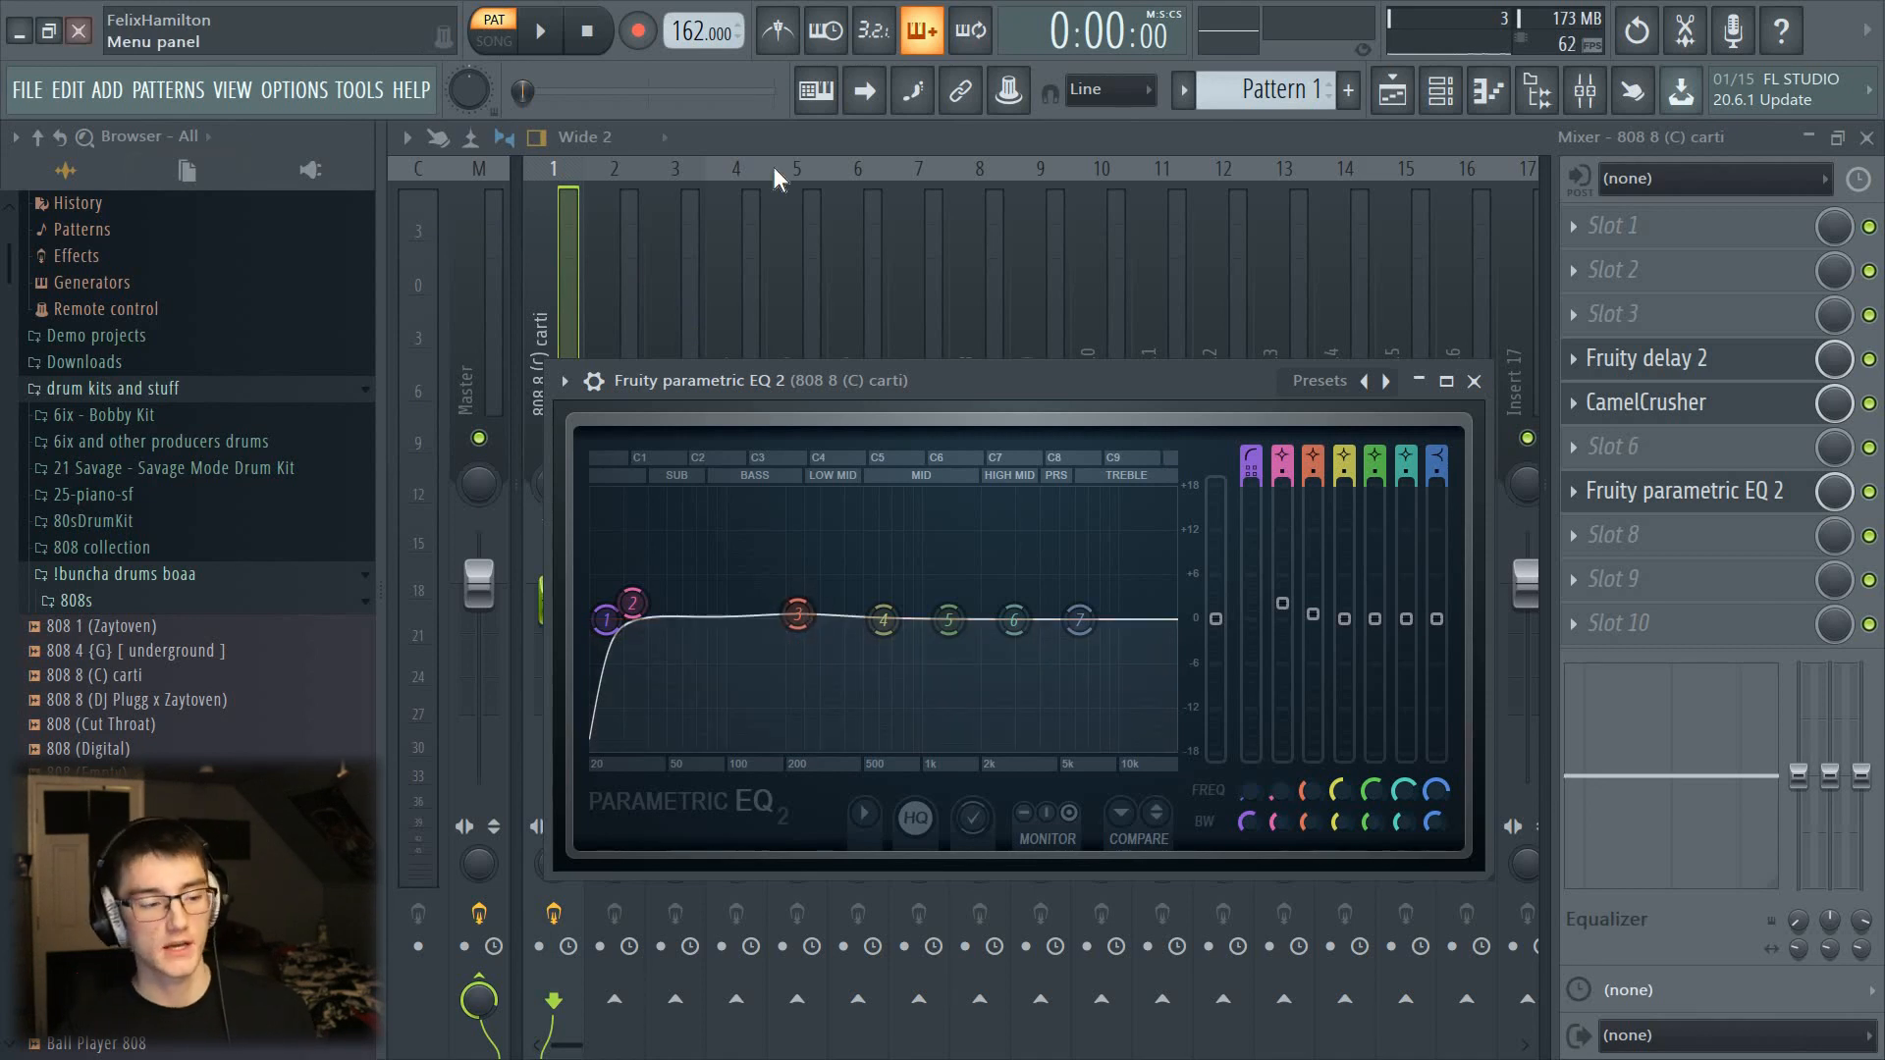
# Step: Close the EQ window, play the pattern, and set the 808 track's volume to -2.8
pyautogui.click(827, 148)
pyautogui.press('space')
pyautogui.moveTo(554, 599); pyautogui.dragTo(553, 608)
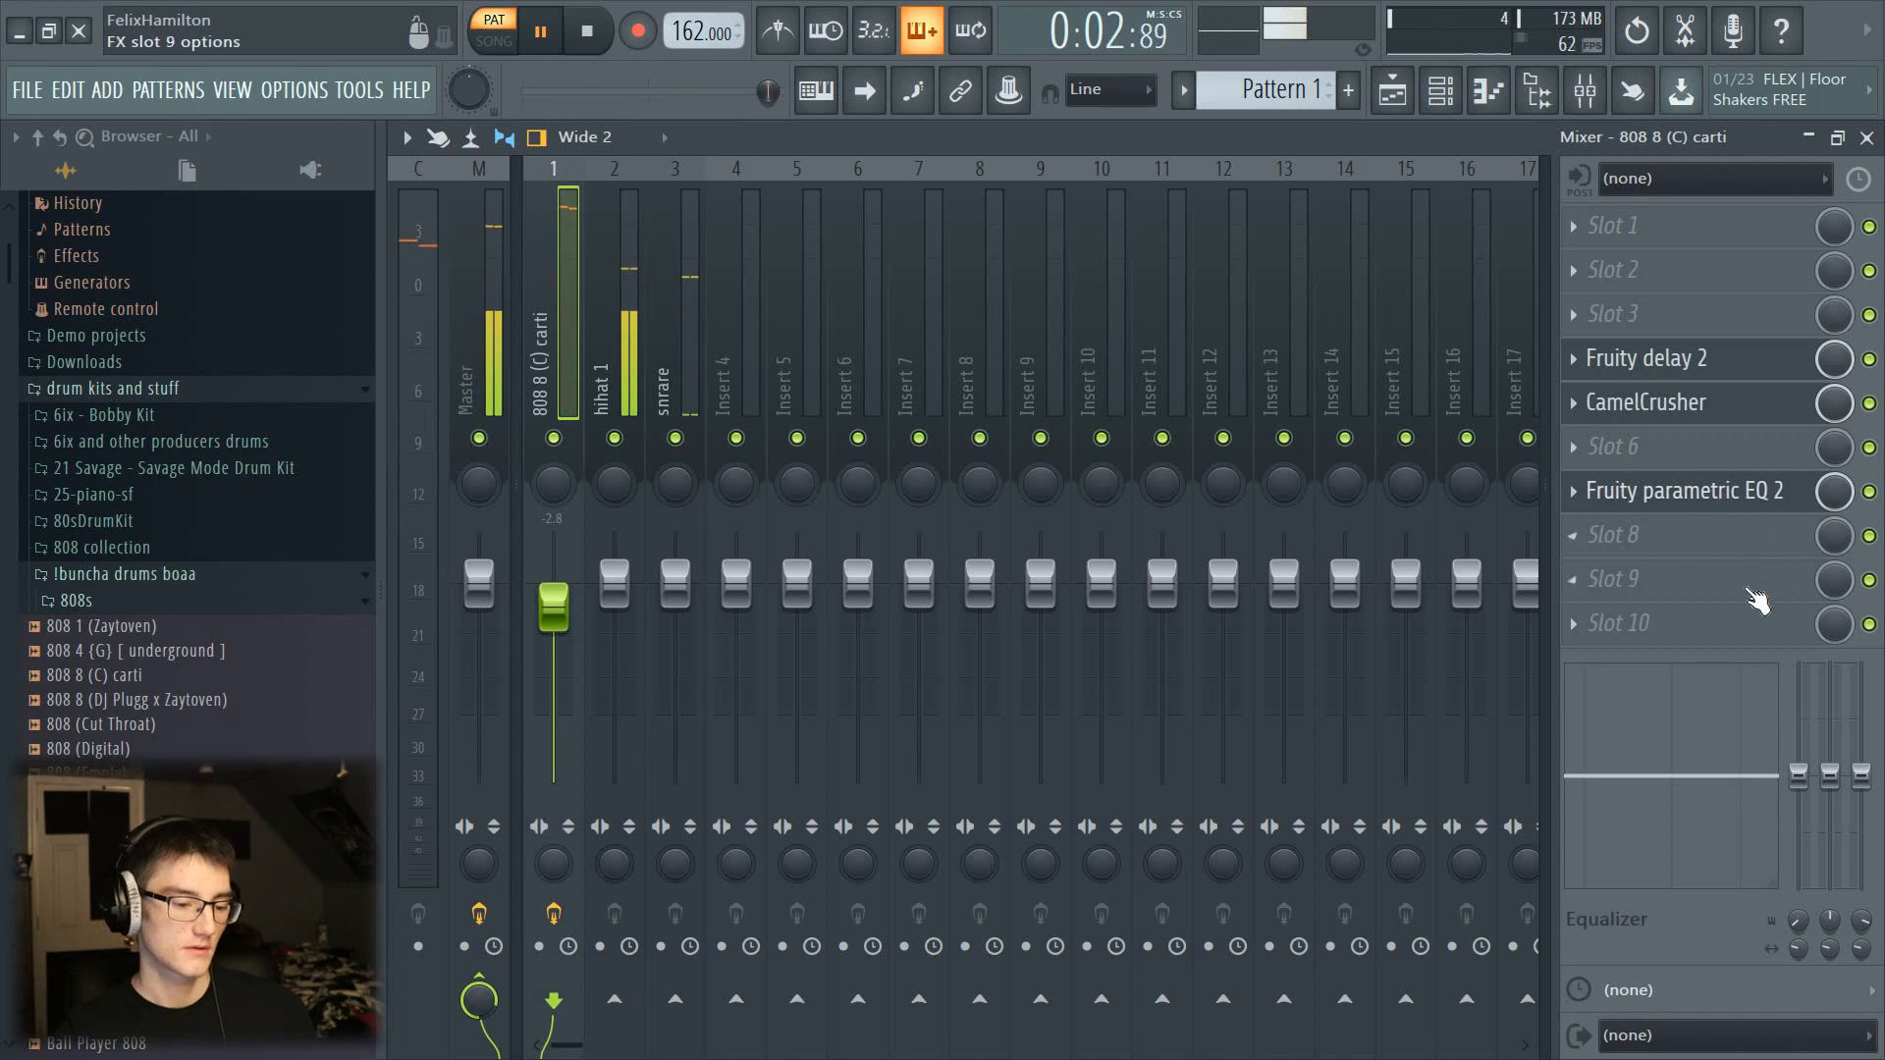
# Step: Stop playback and load Edison into effect slot 9 of the 808 mixer track
pyautogui.press('space')
pyautogui.rightClick(1650, 580)
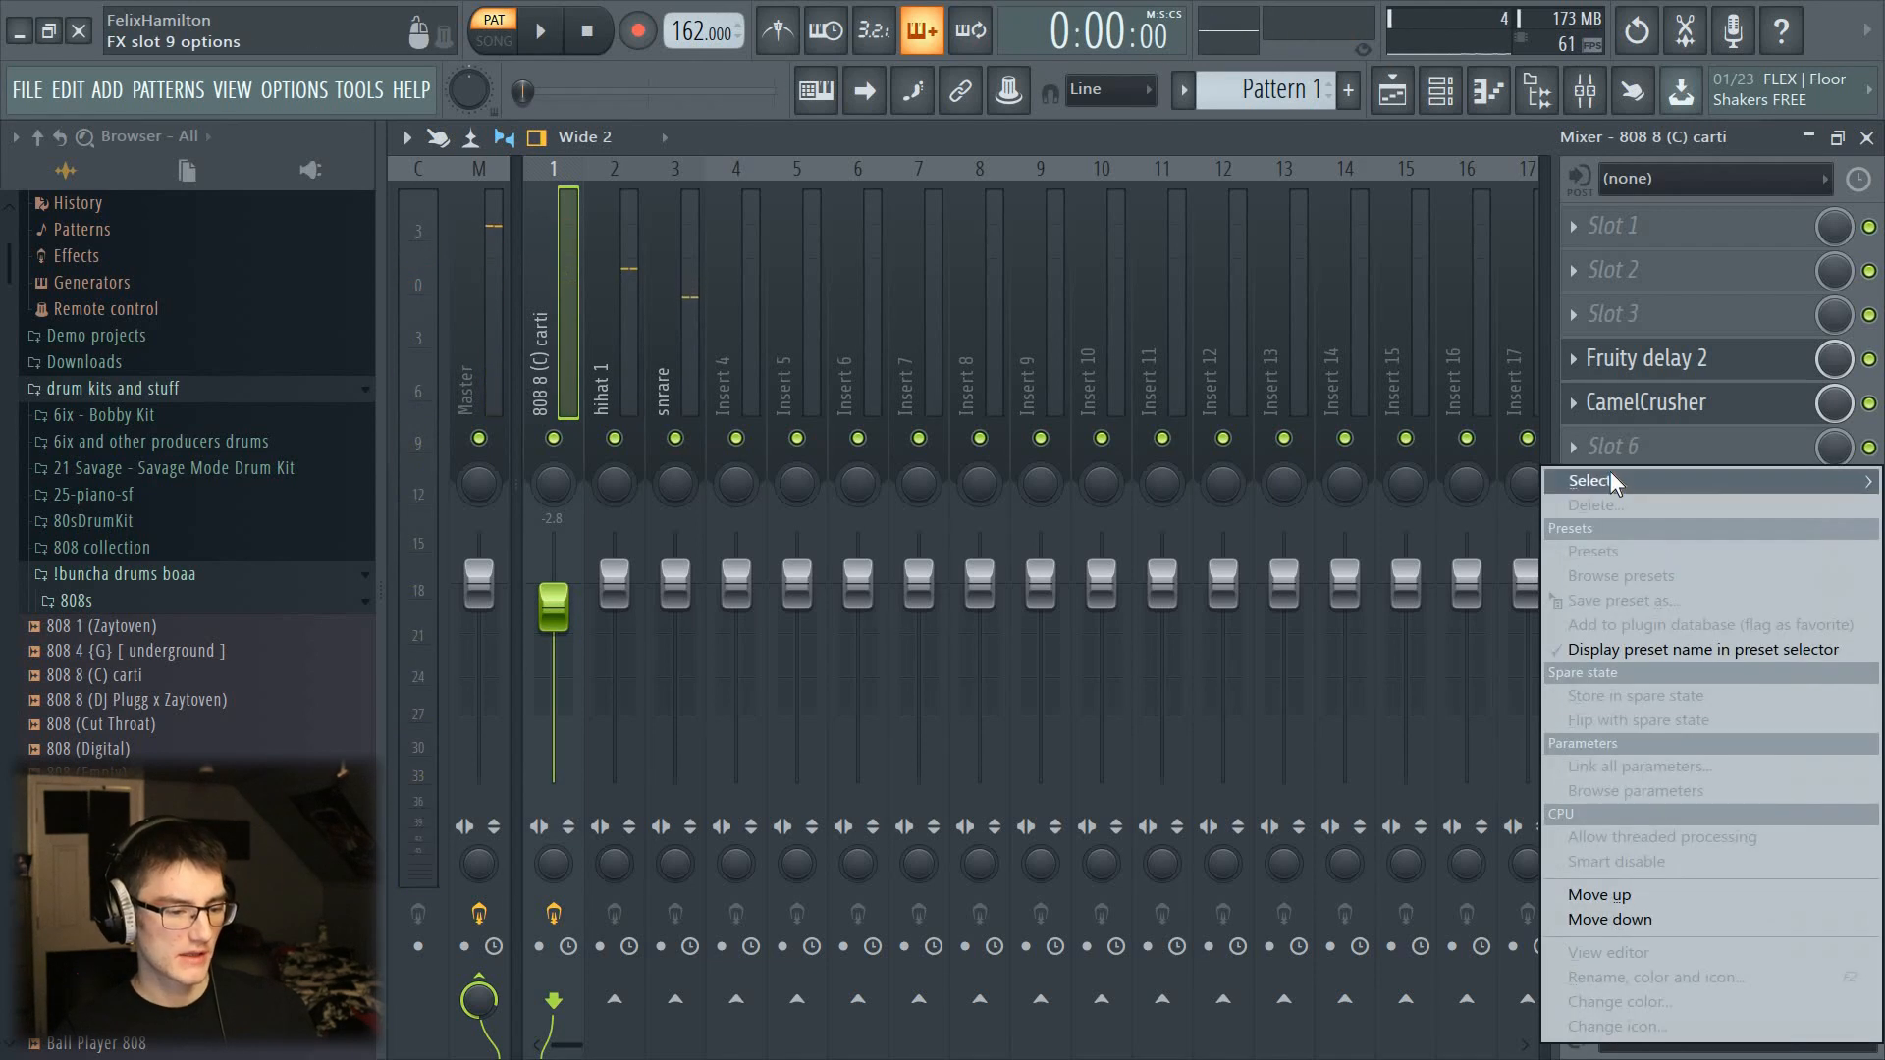
pyautogui.moveTo(1609, 472)
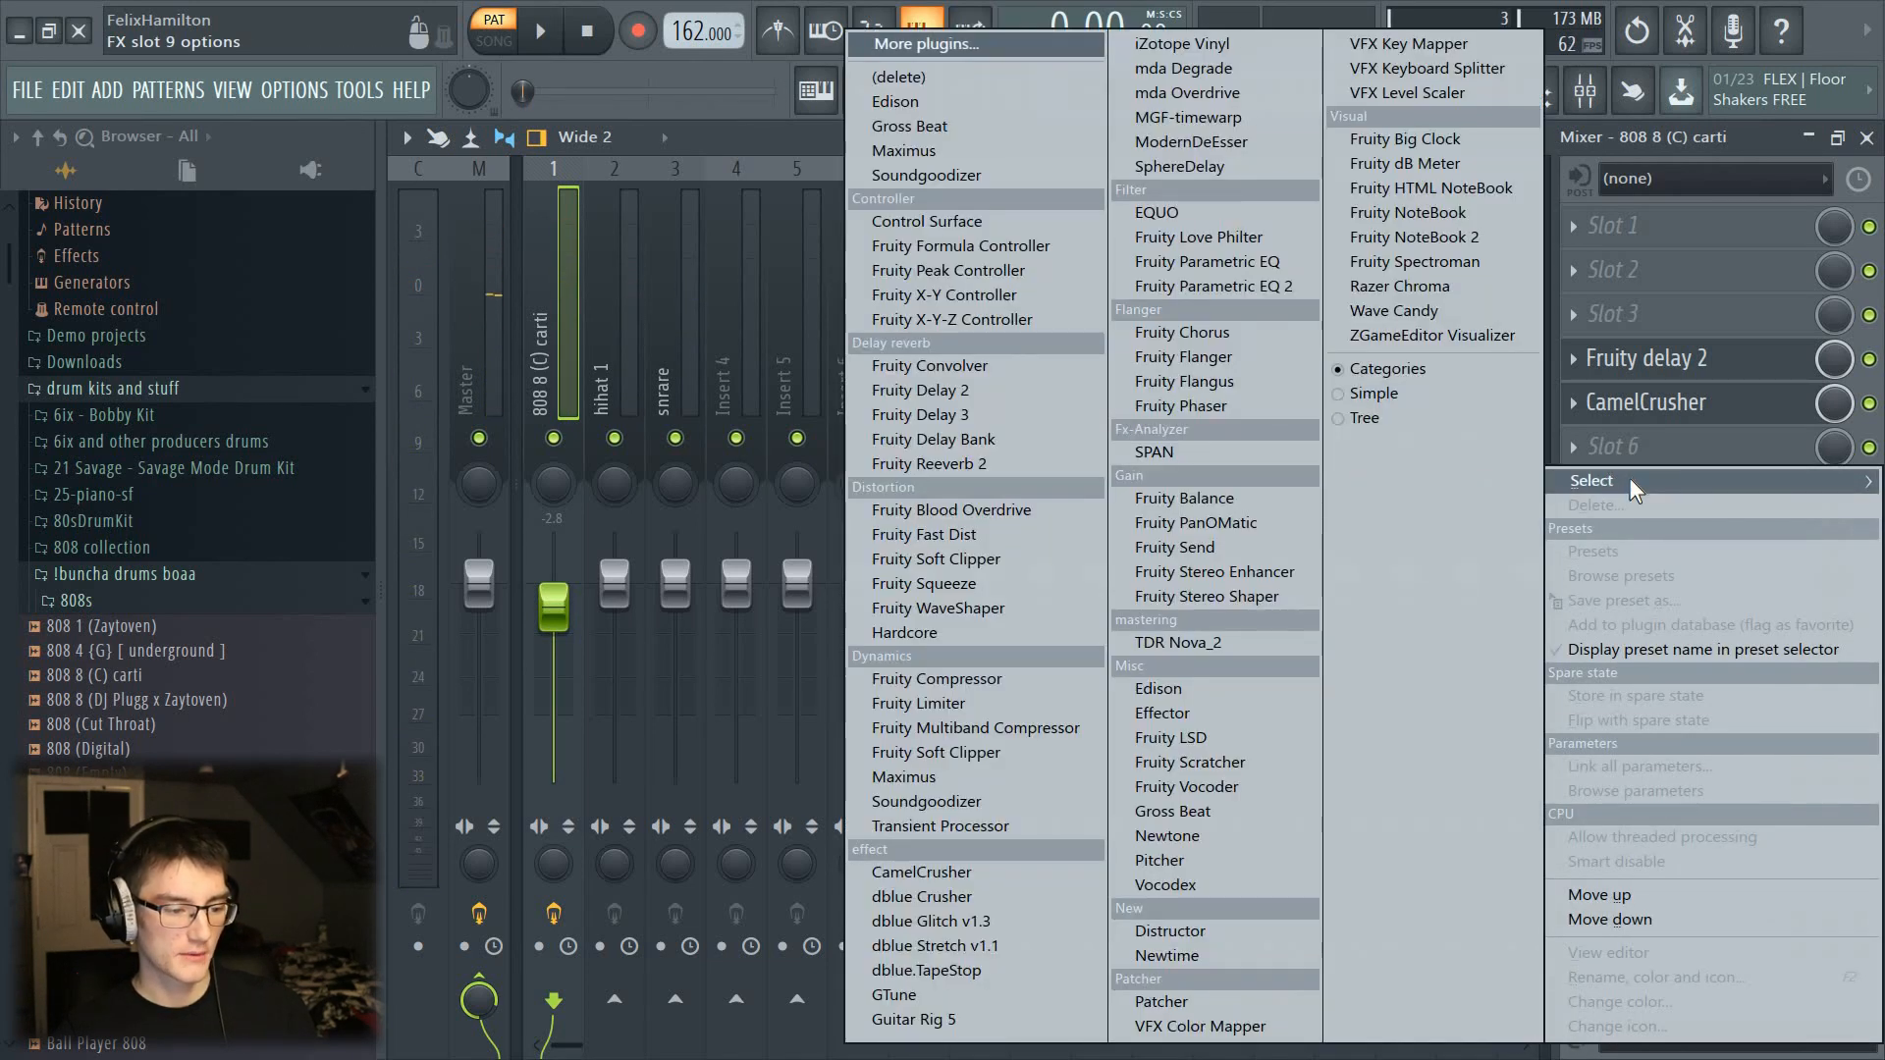
pyautogui.click(1208, 285)
pyautogui.rightClick(1649, 579)
pyautogui.moveTo(1610, 480)
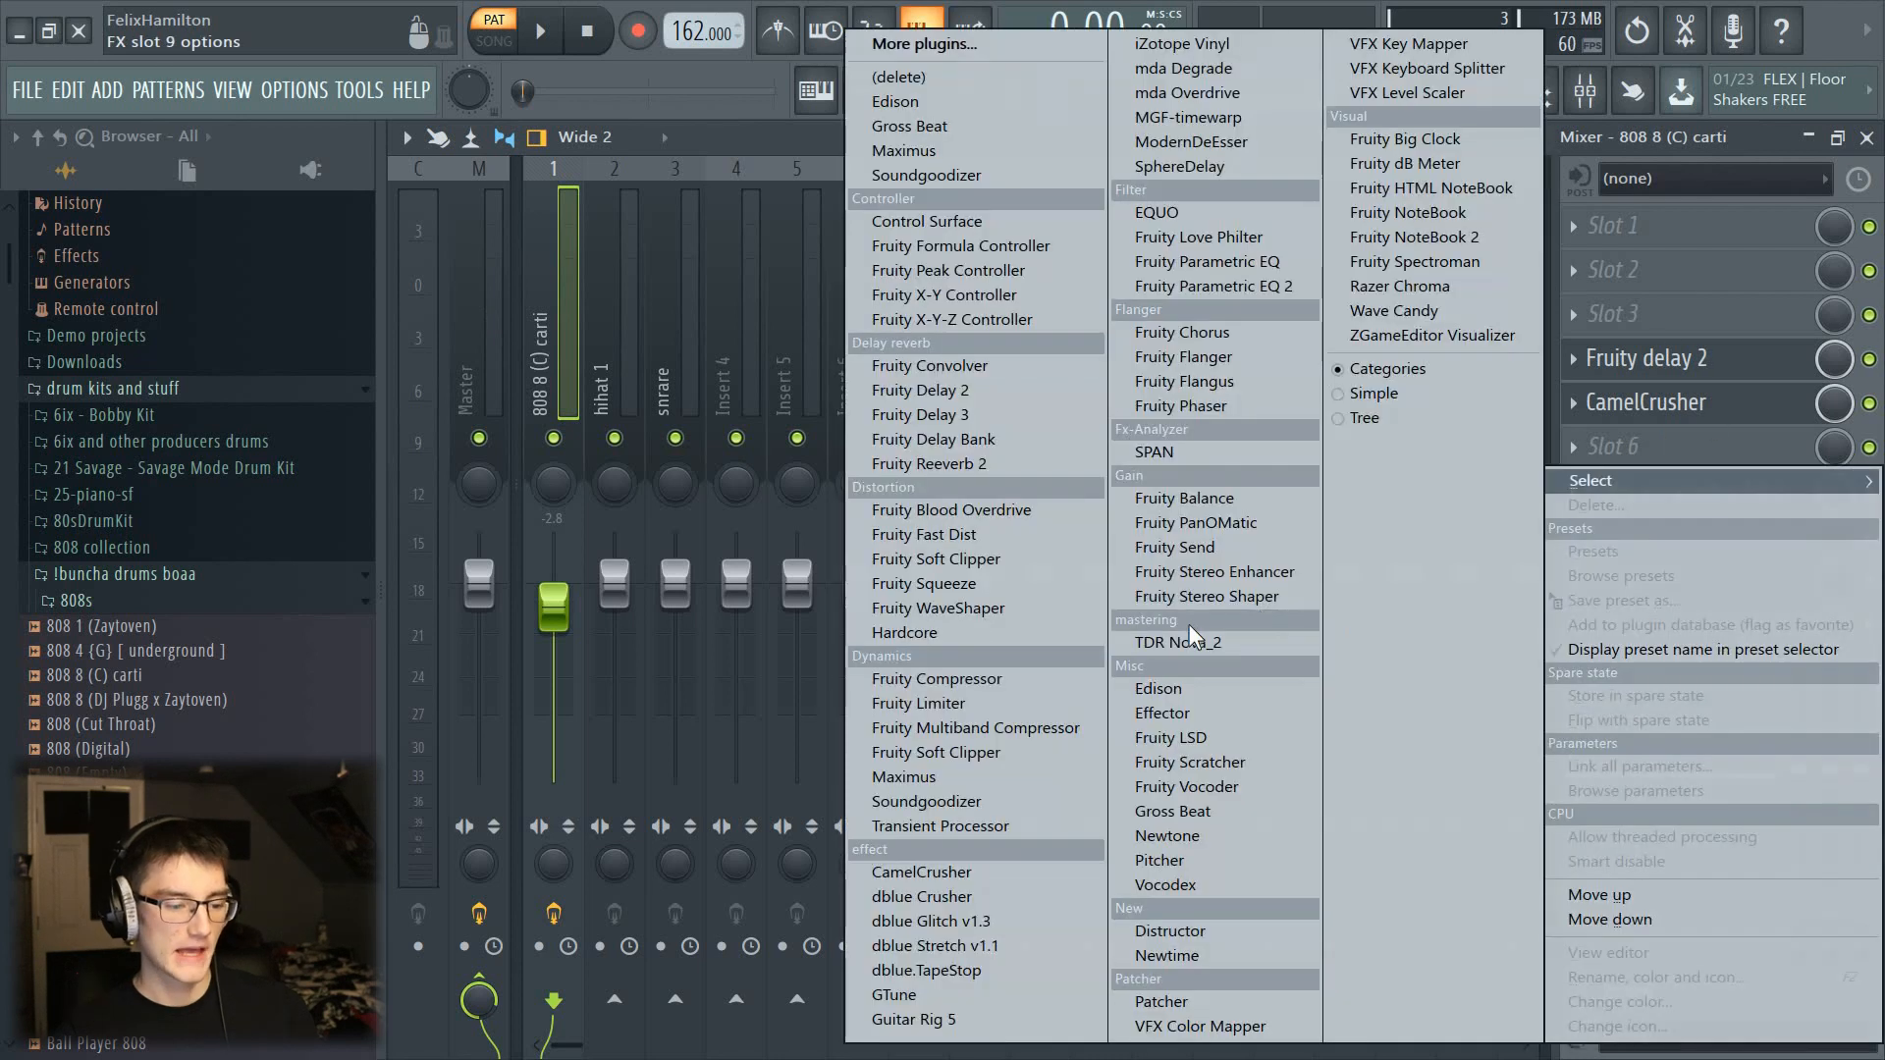
pyautogui.click(1194, 691)
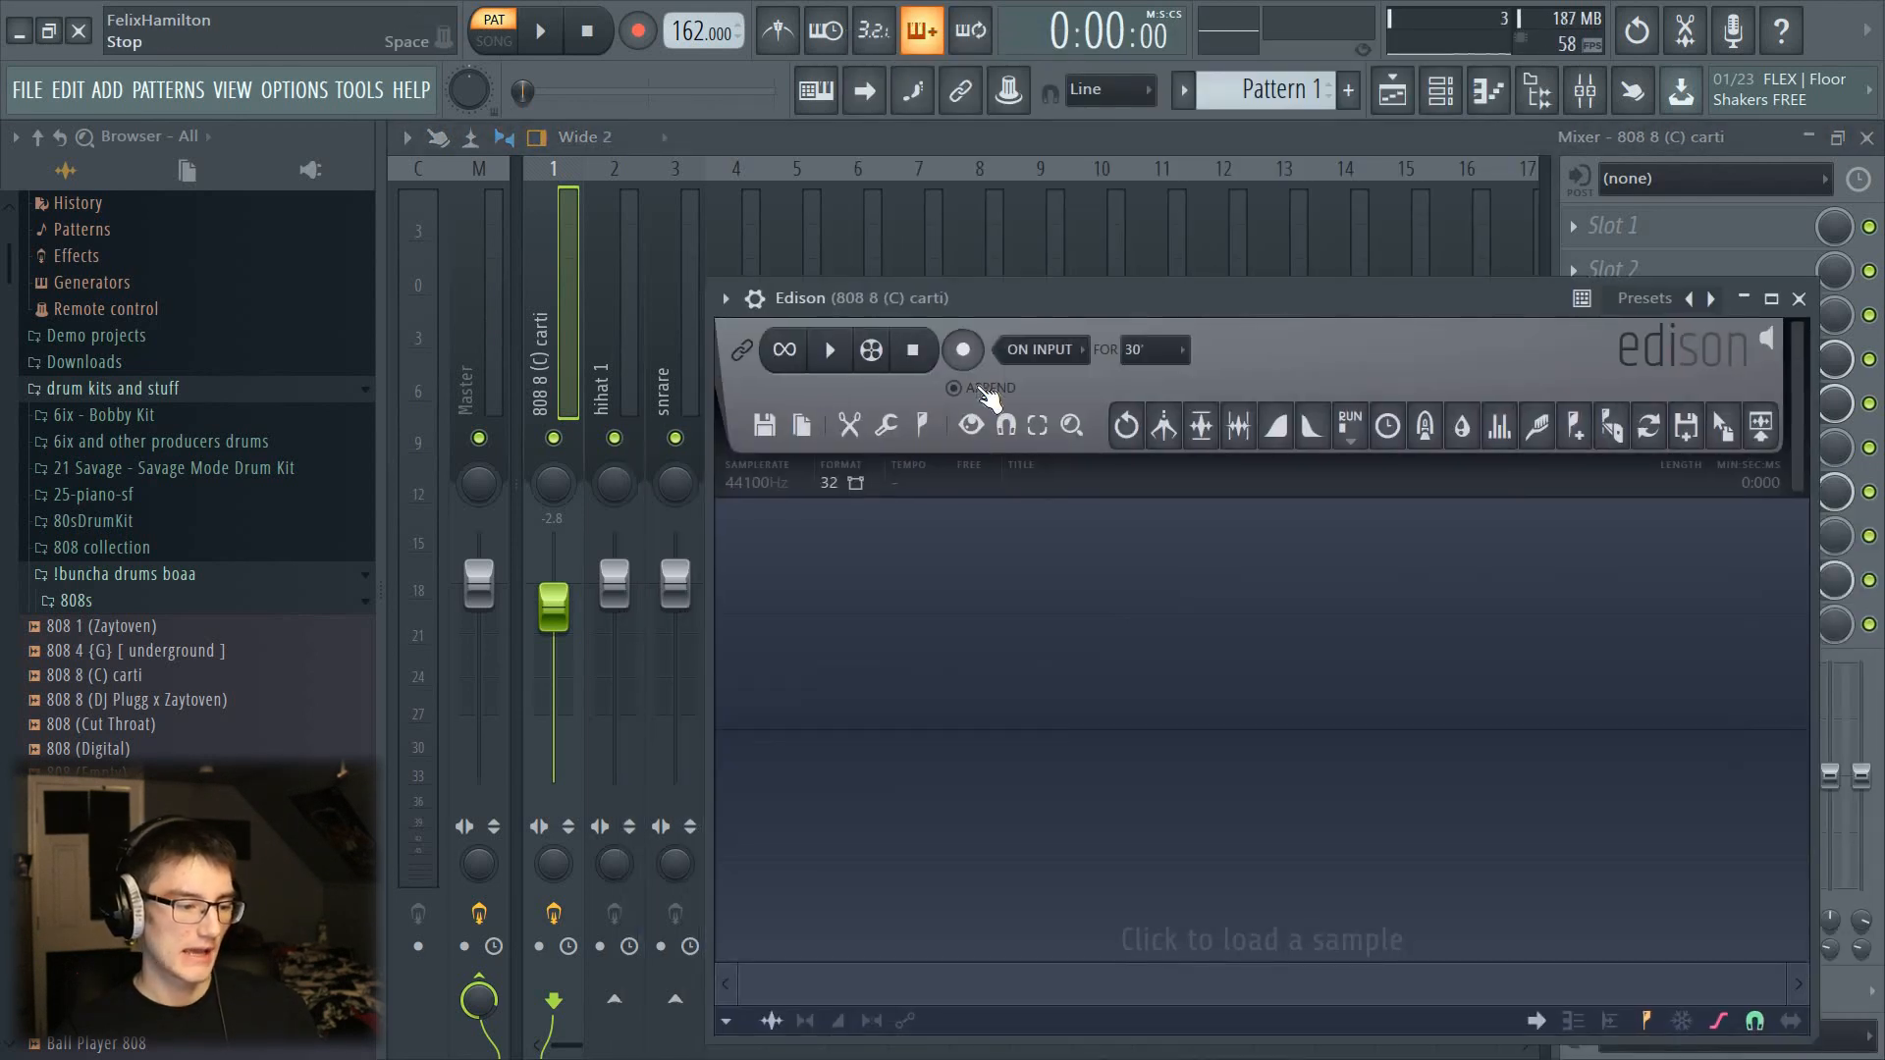
# Step: Record the processed 808 hit into Edison on input while the pattern plays
pyautogui.click(965, 352)
pyautogui.press('space')
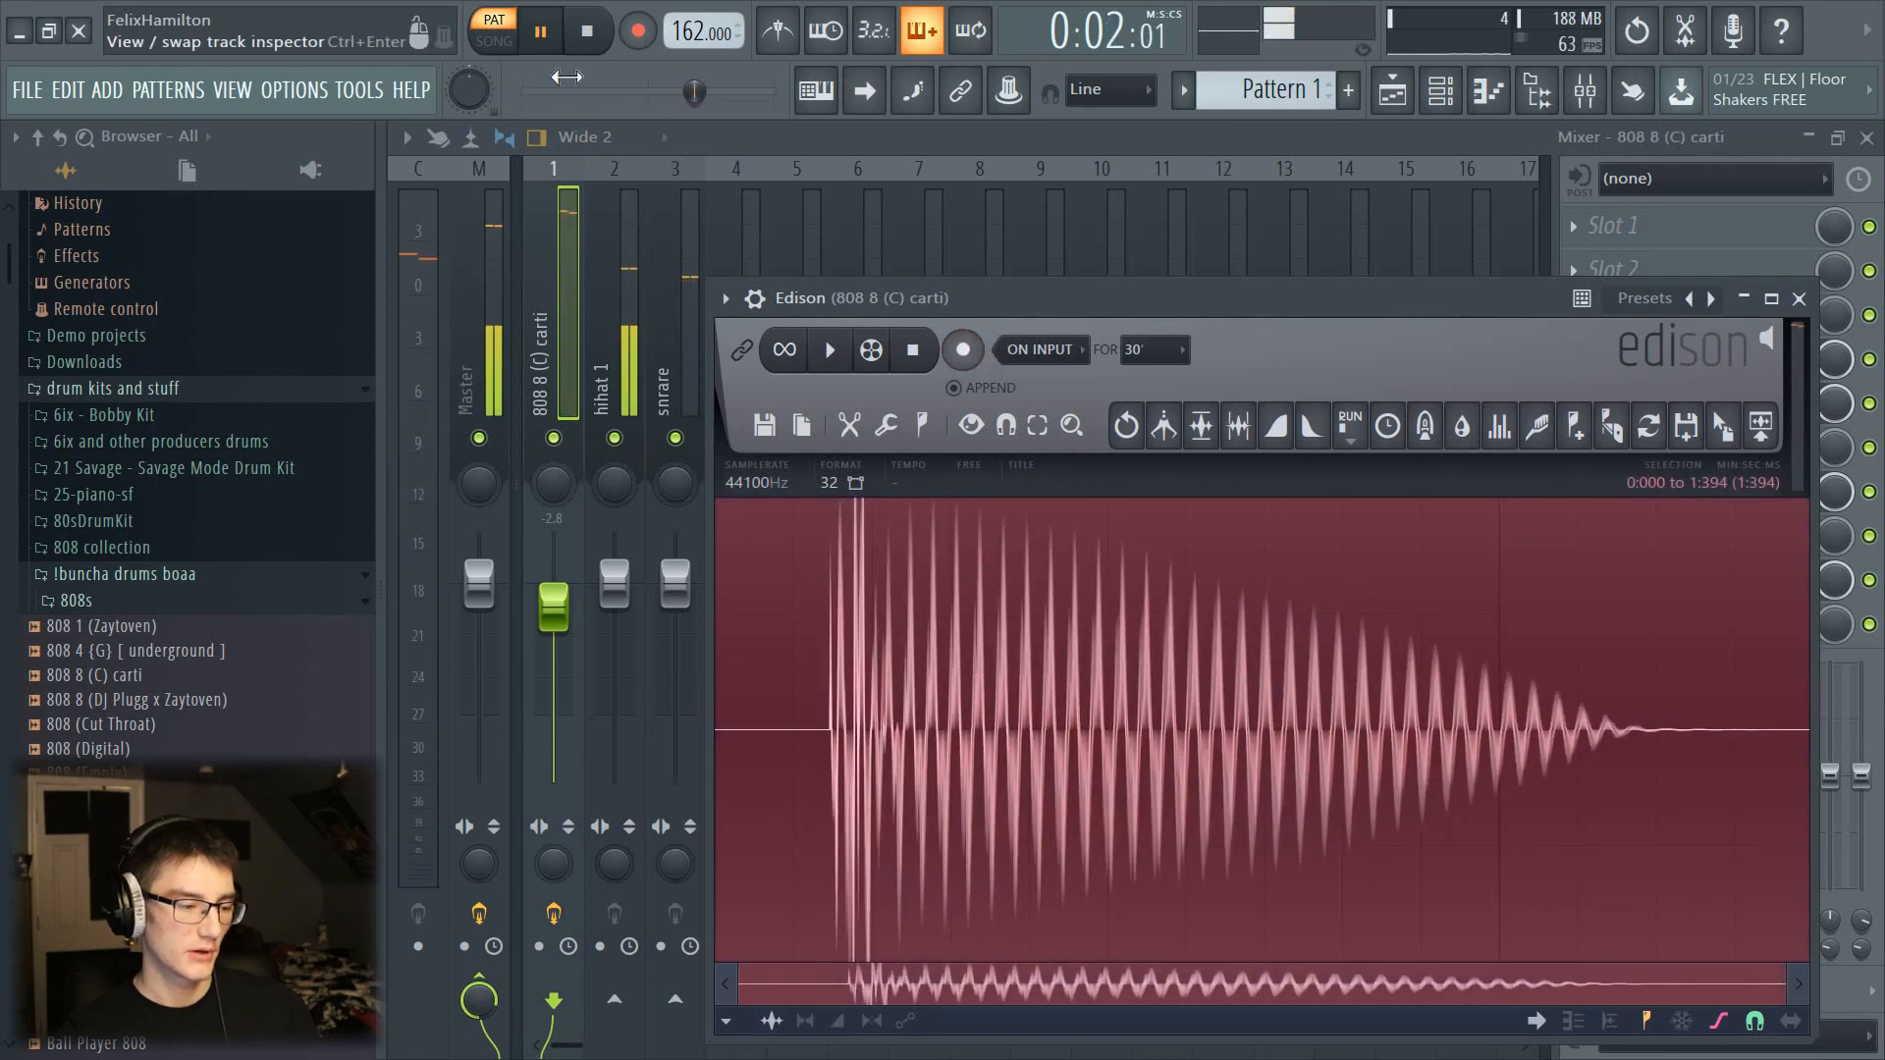
pyautogui.press('space')
# Step: Select only the 808 hit in the recording, from 0:140 to 1:267, excluding the silence at both ends
pyautogui.scroll(3, 779, 725)
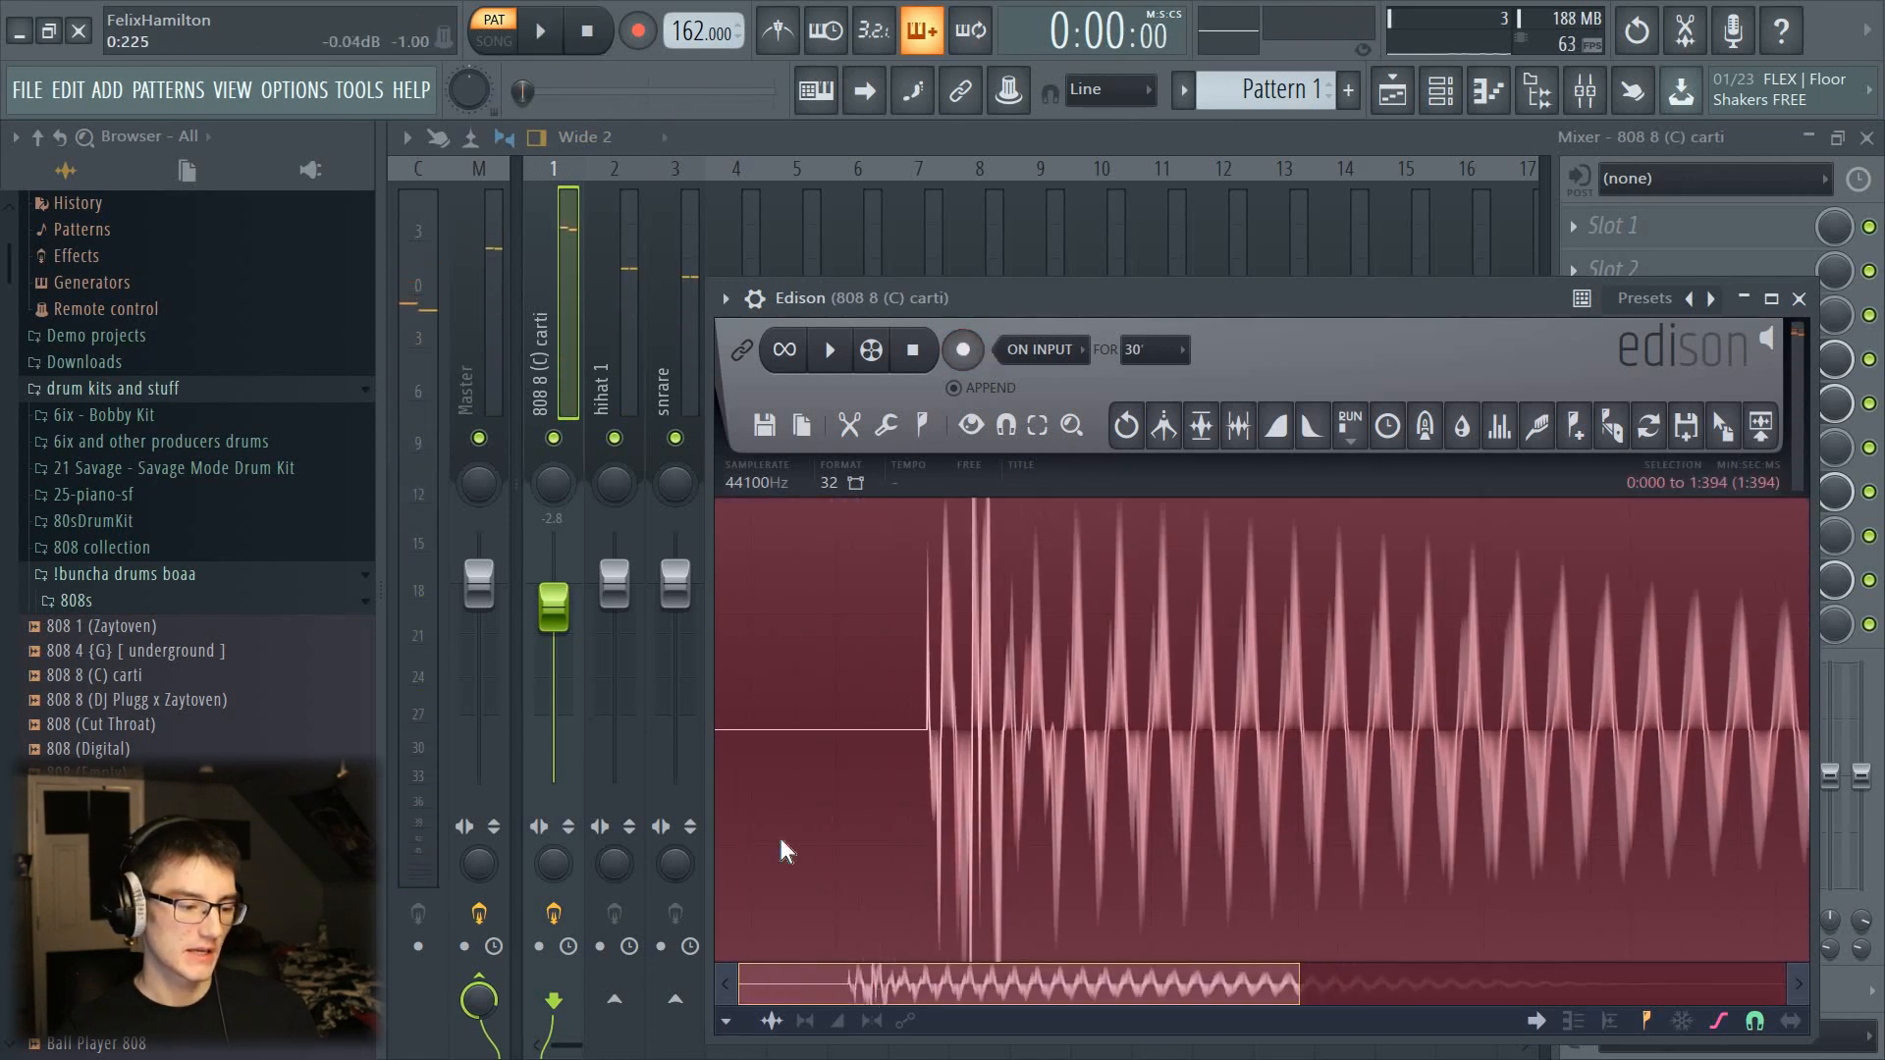
pyautogui.moveTo(779, 835); pyautogui.dragTo(921, 754)
pyautogui.scroll(-3, 927, 757)
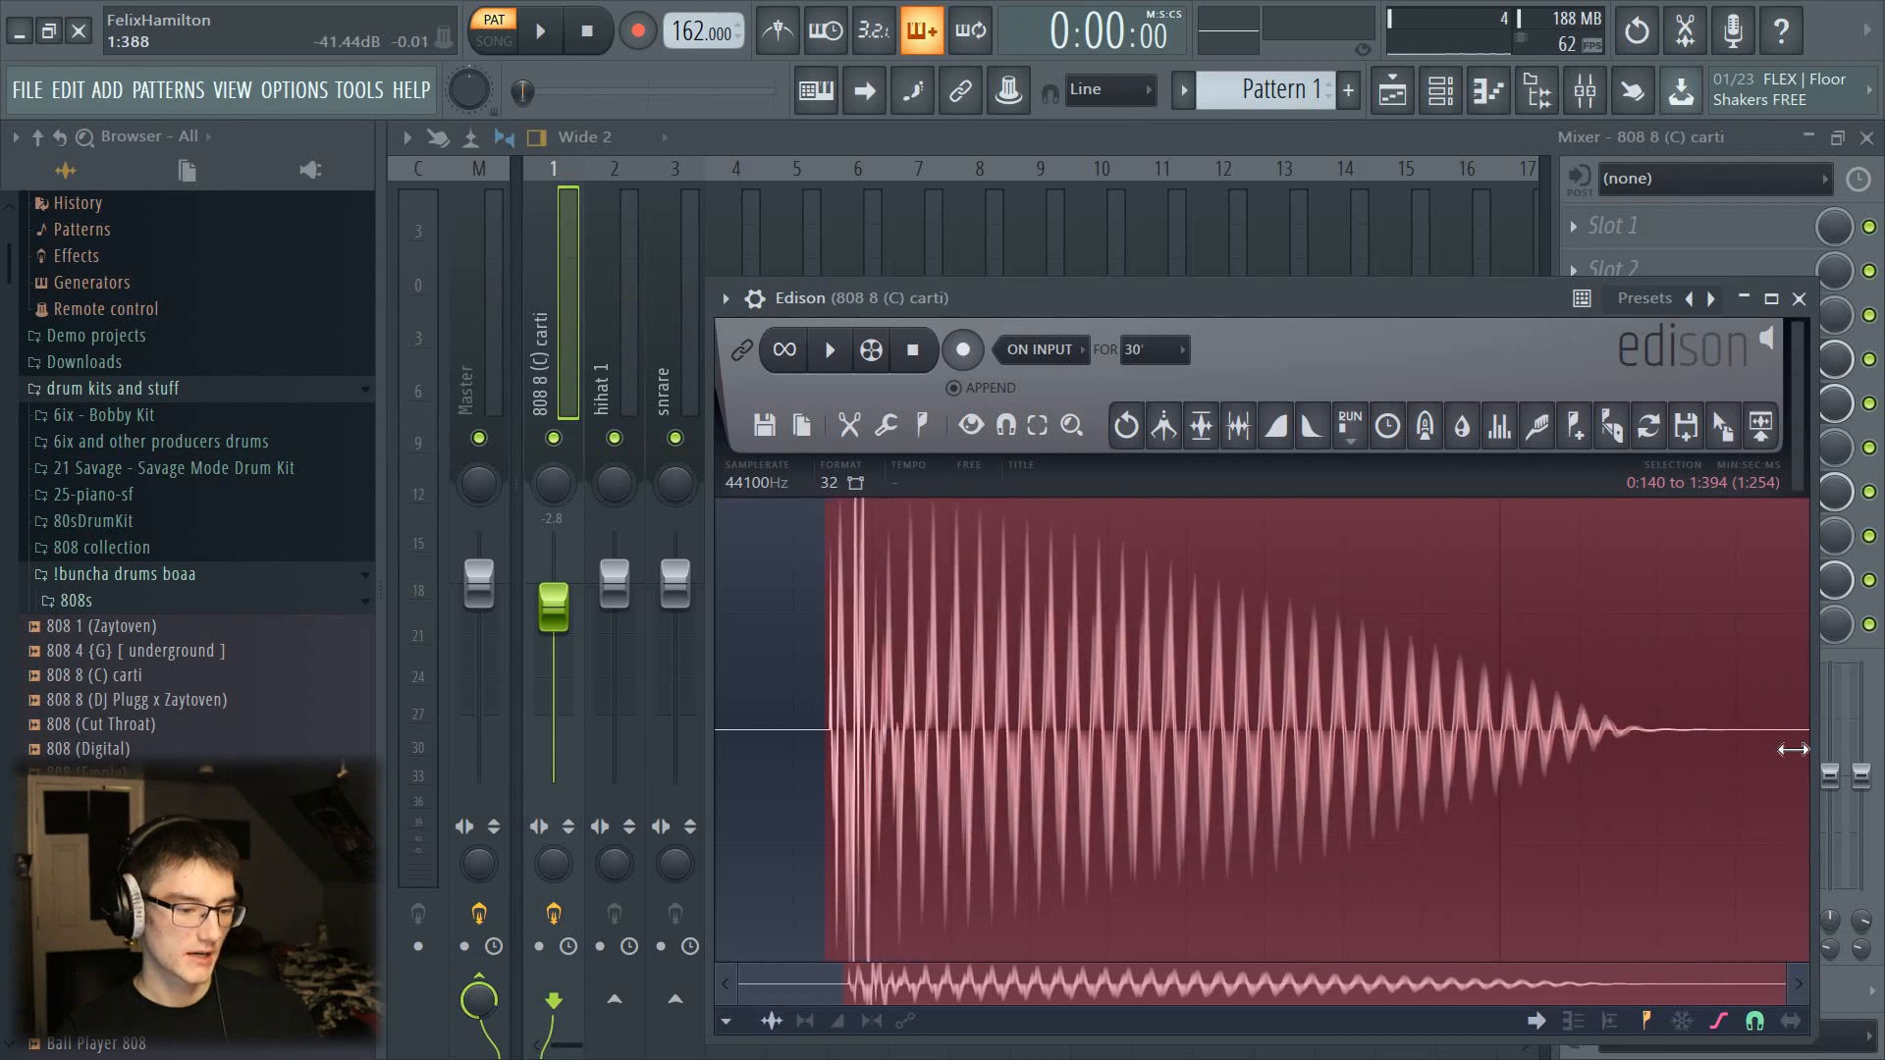
pyautogui.moveTo(1793, 749); pyautogui.dragTo(1674, 749)
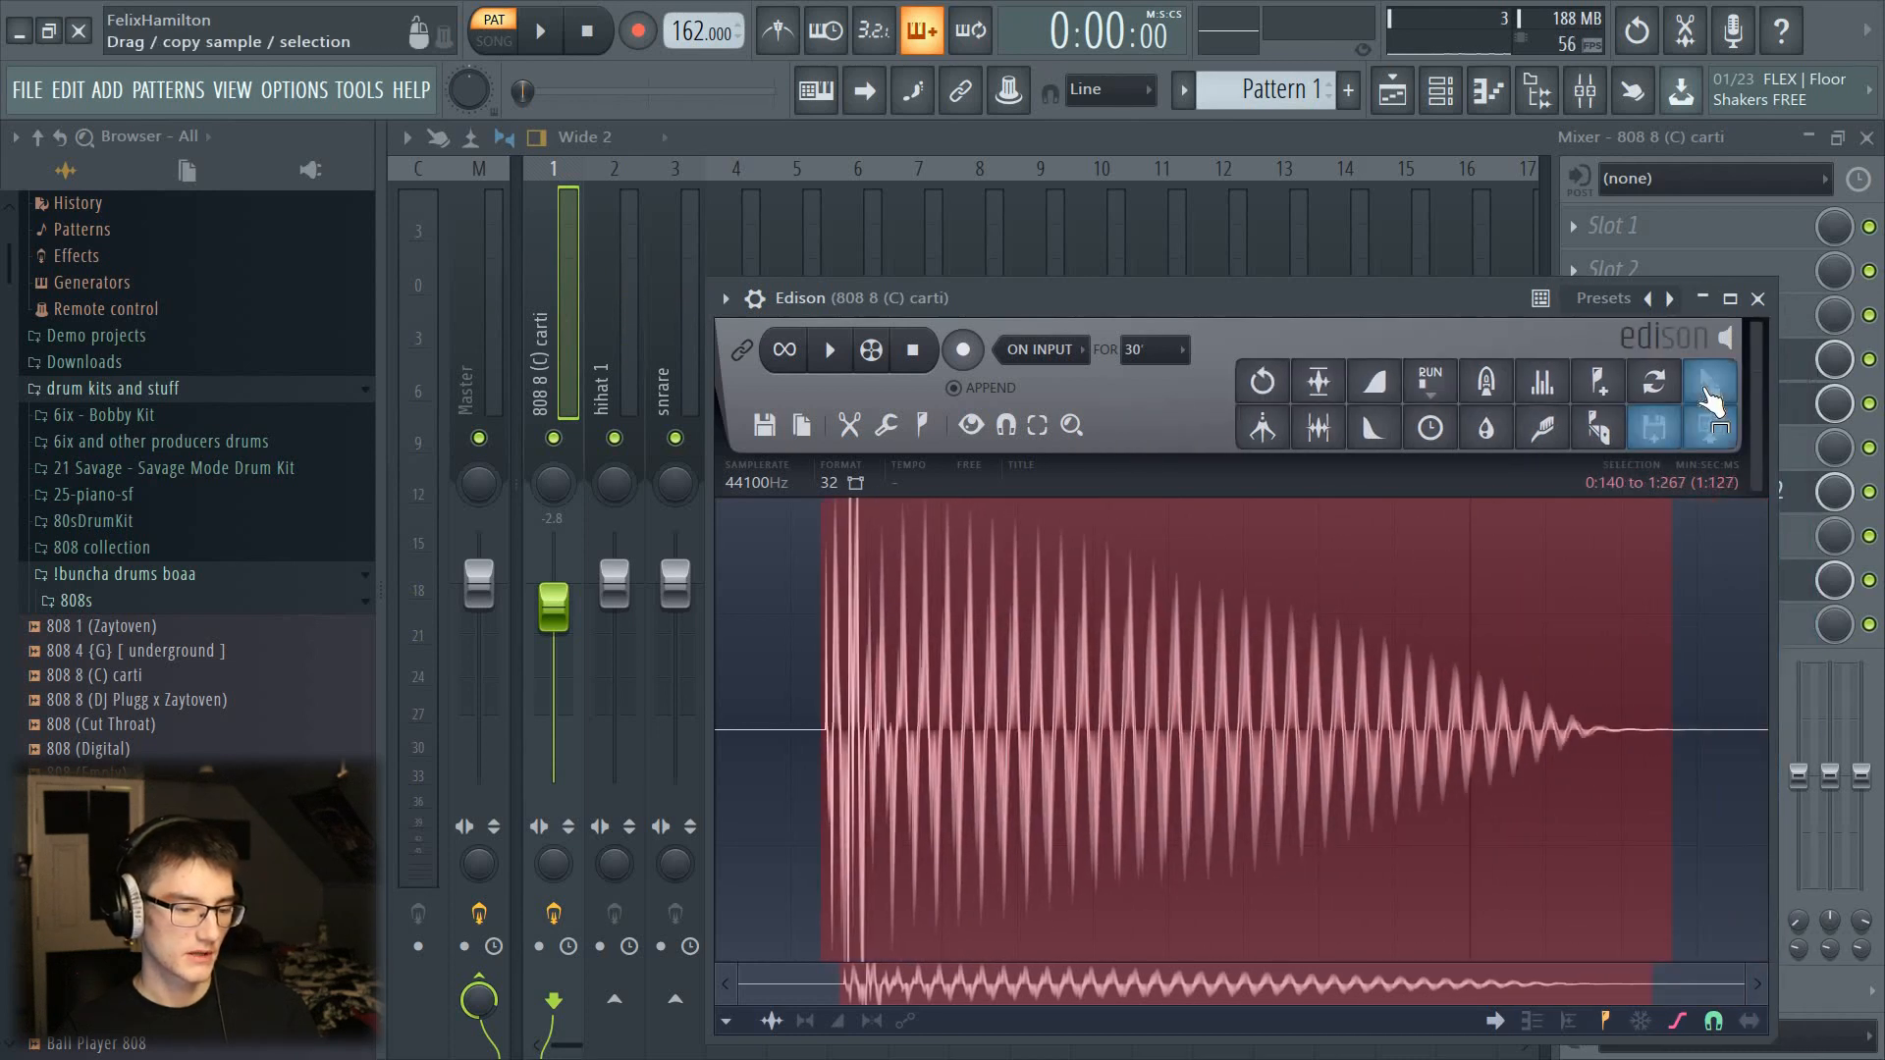
# Step: Copy the selected audio from Edison into the channel rack and delete the original 808 channel
pyautogui.moveTo(1706, 393); pyautogui.dragTo(809, 388)
pyautogui.rightClick(815, 381)
pyautogui.press('d')
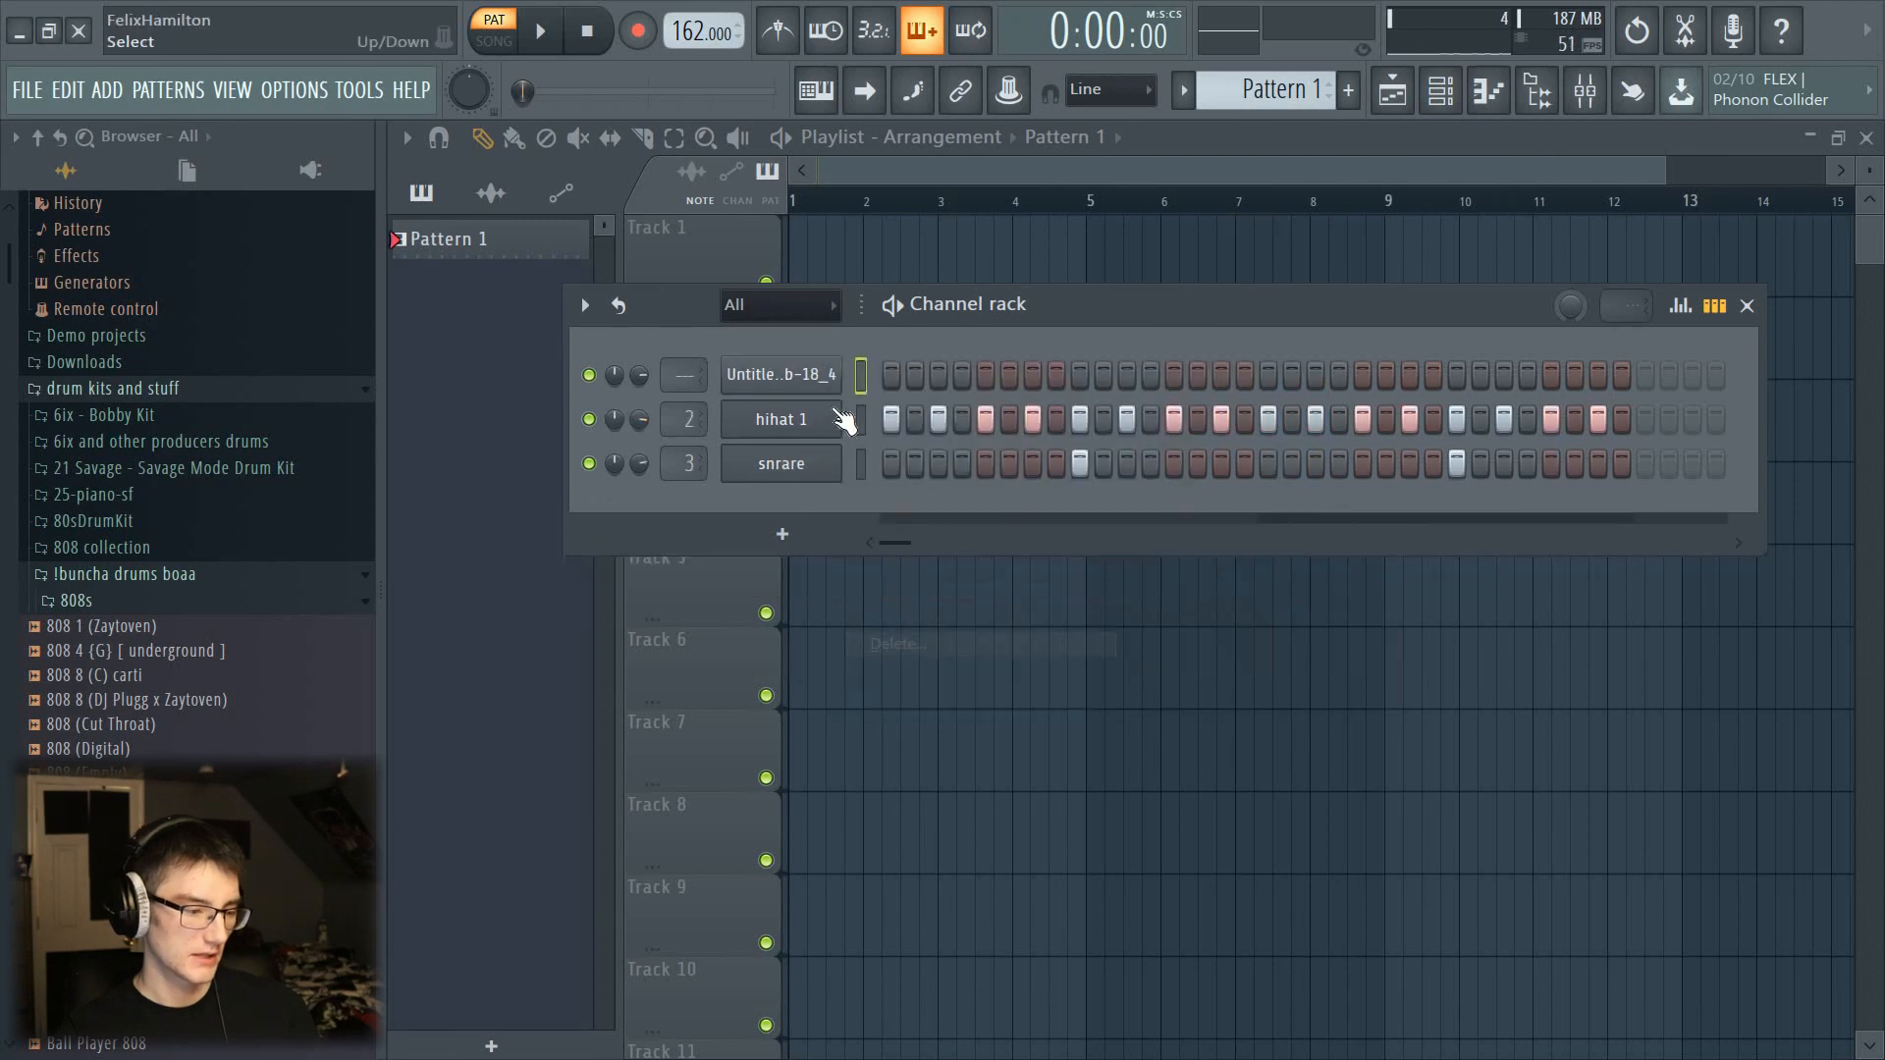
# Step: Turn the Trim of the resampled 808 up to its maximum and place a hit on the channel's first step
pyautogui.click(823, 378)
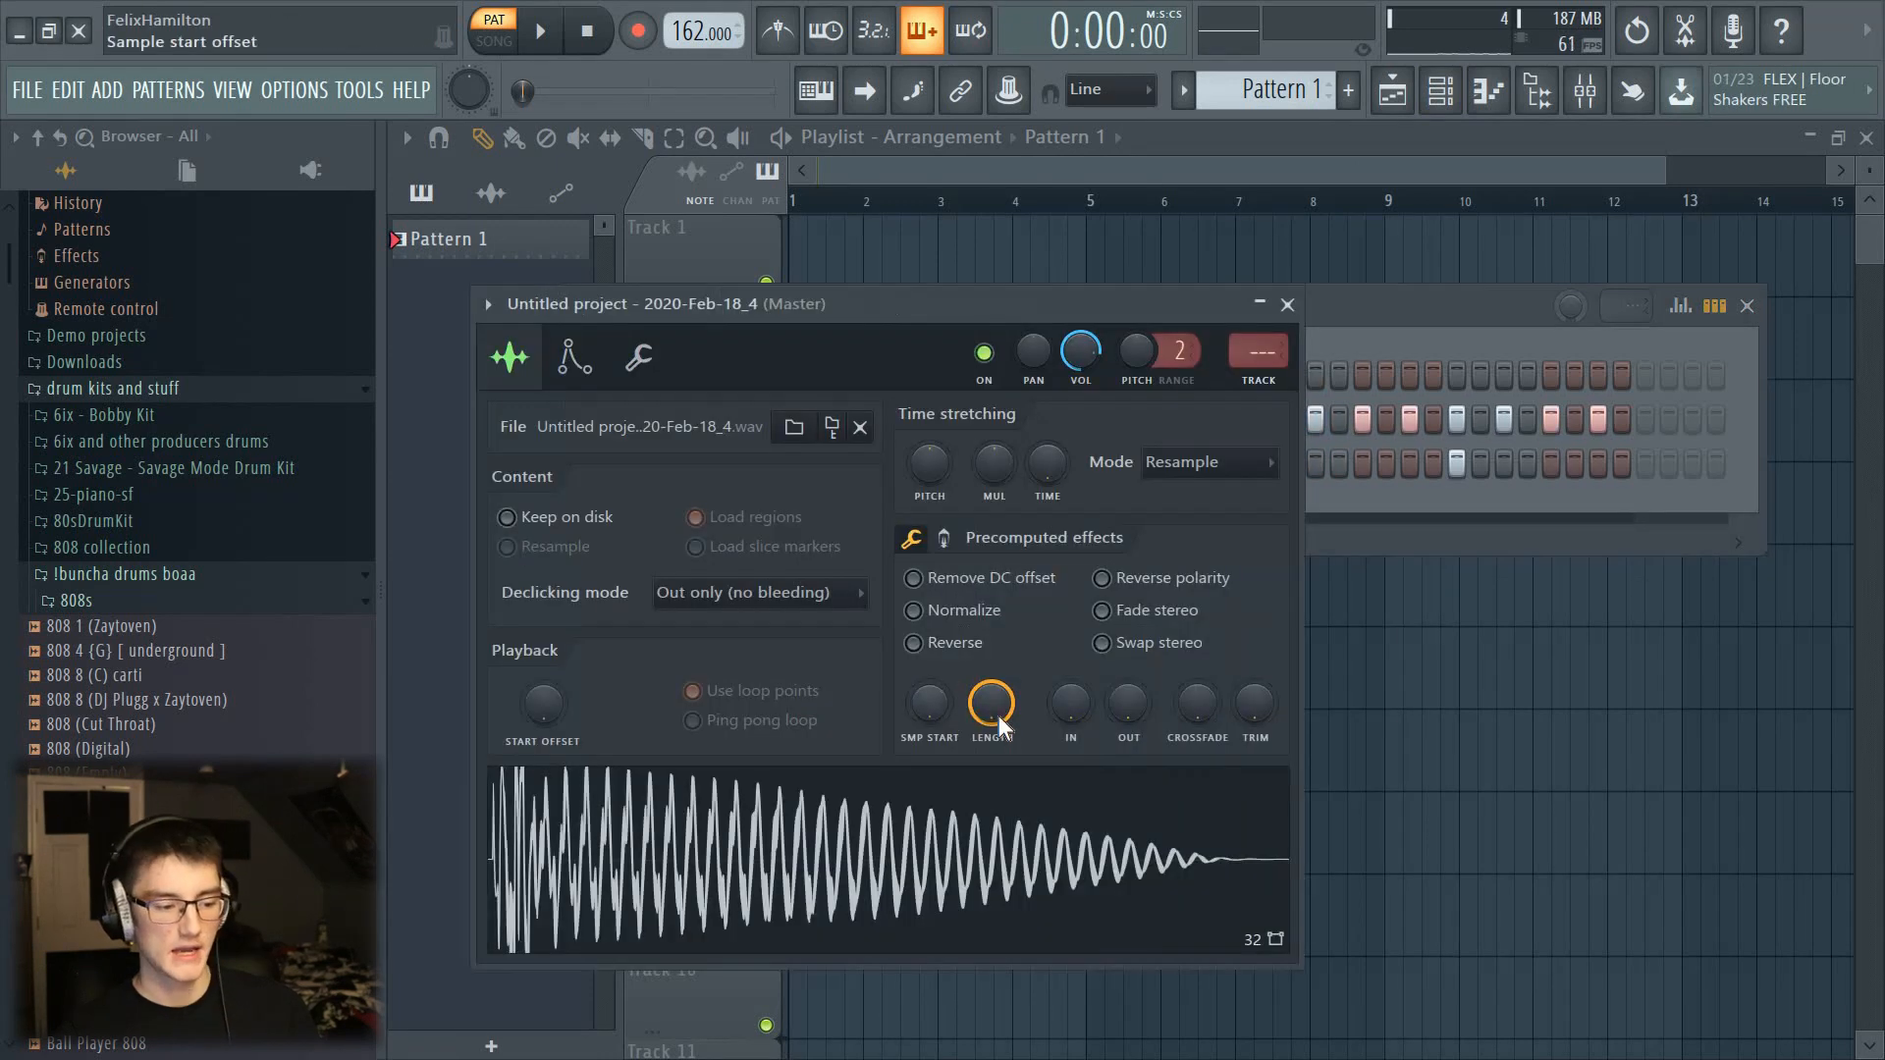
pyautogui.moveTo(1254, 703)
pyautogui.mouseDown()
pyautogui.moveTo(1255, 677)
pyautogui.moveTo(1273, 719)
pyautogui.mouseUp()
pyautogui.click(1375, 303)
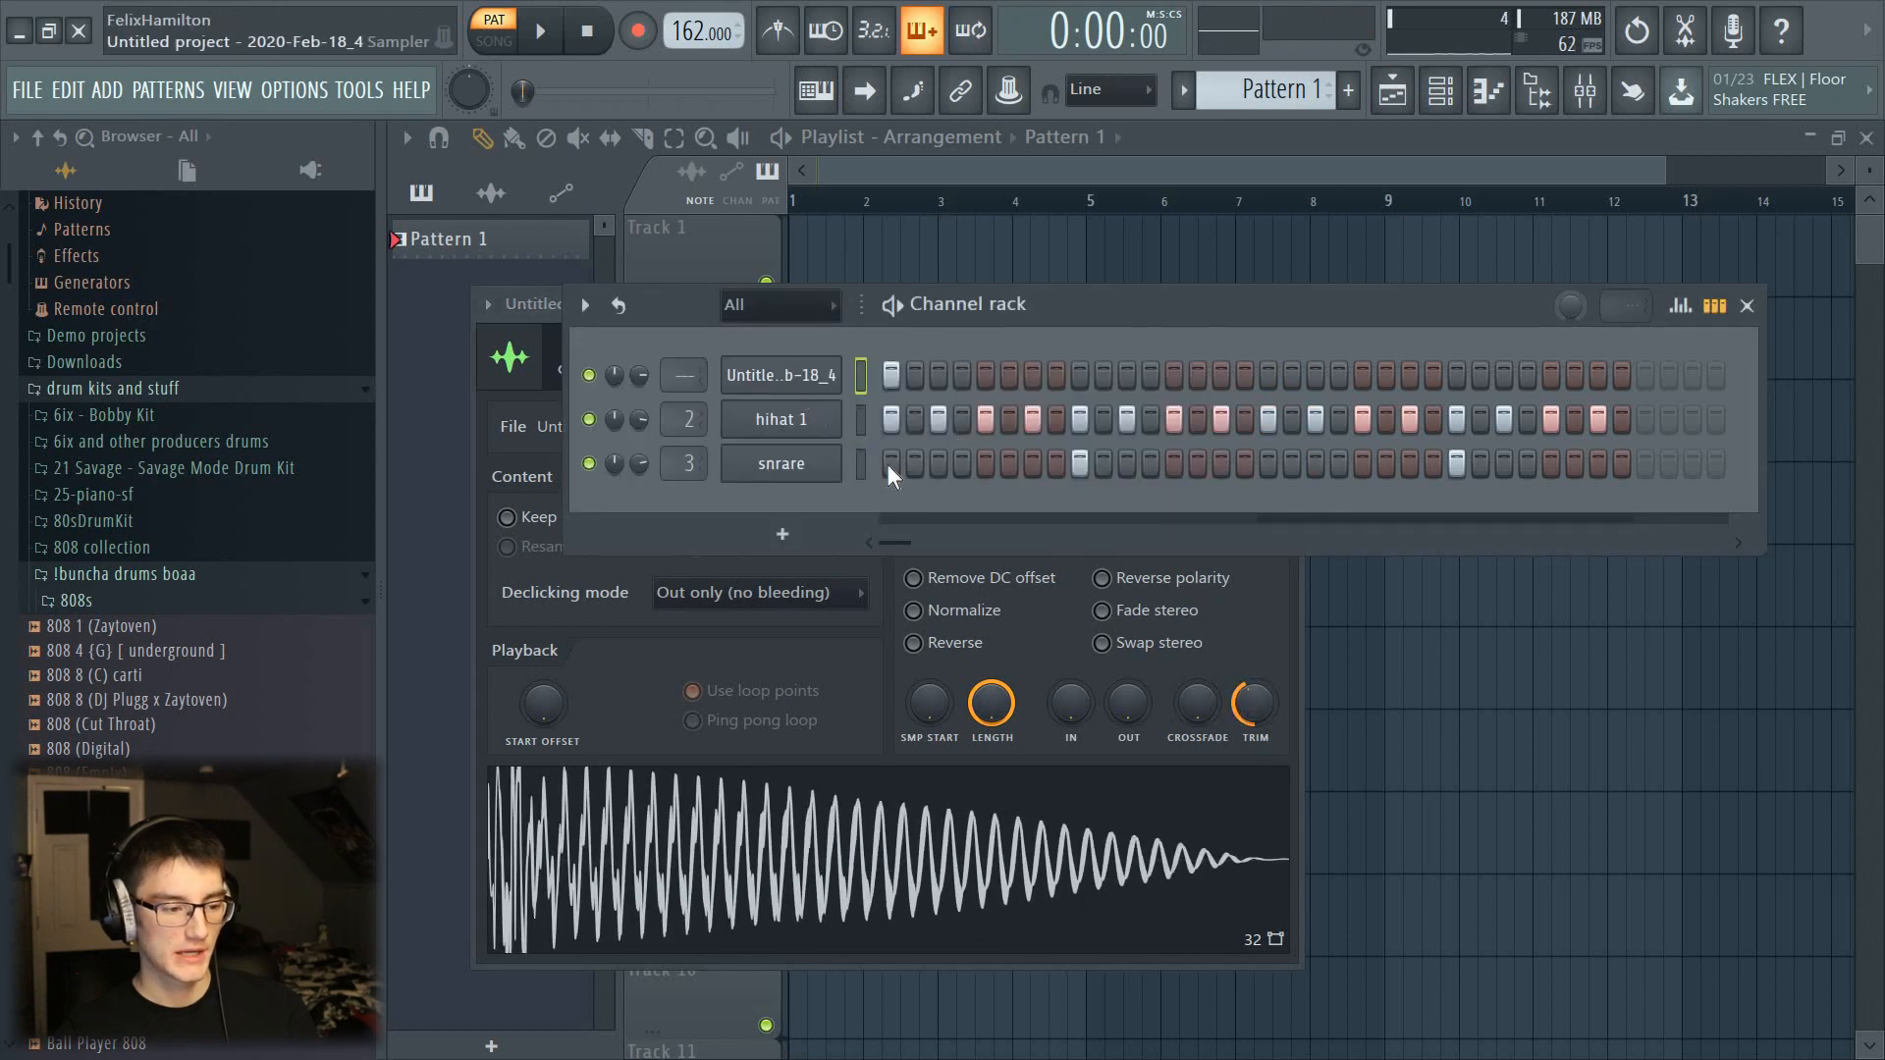
pyautogui.rightClick(835, 373)
pyautogui.click(908, 539)
pyautogui.click(829, 381)
pyautogui.click(829, 381)
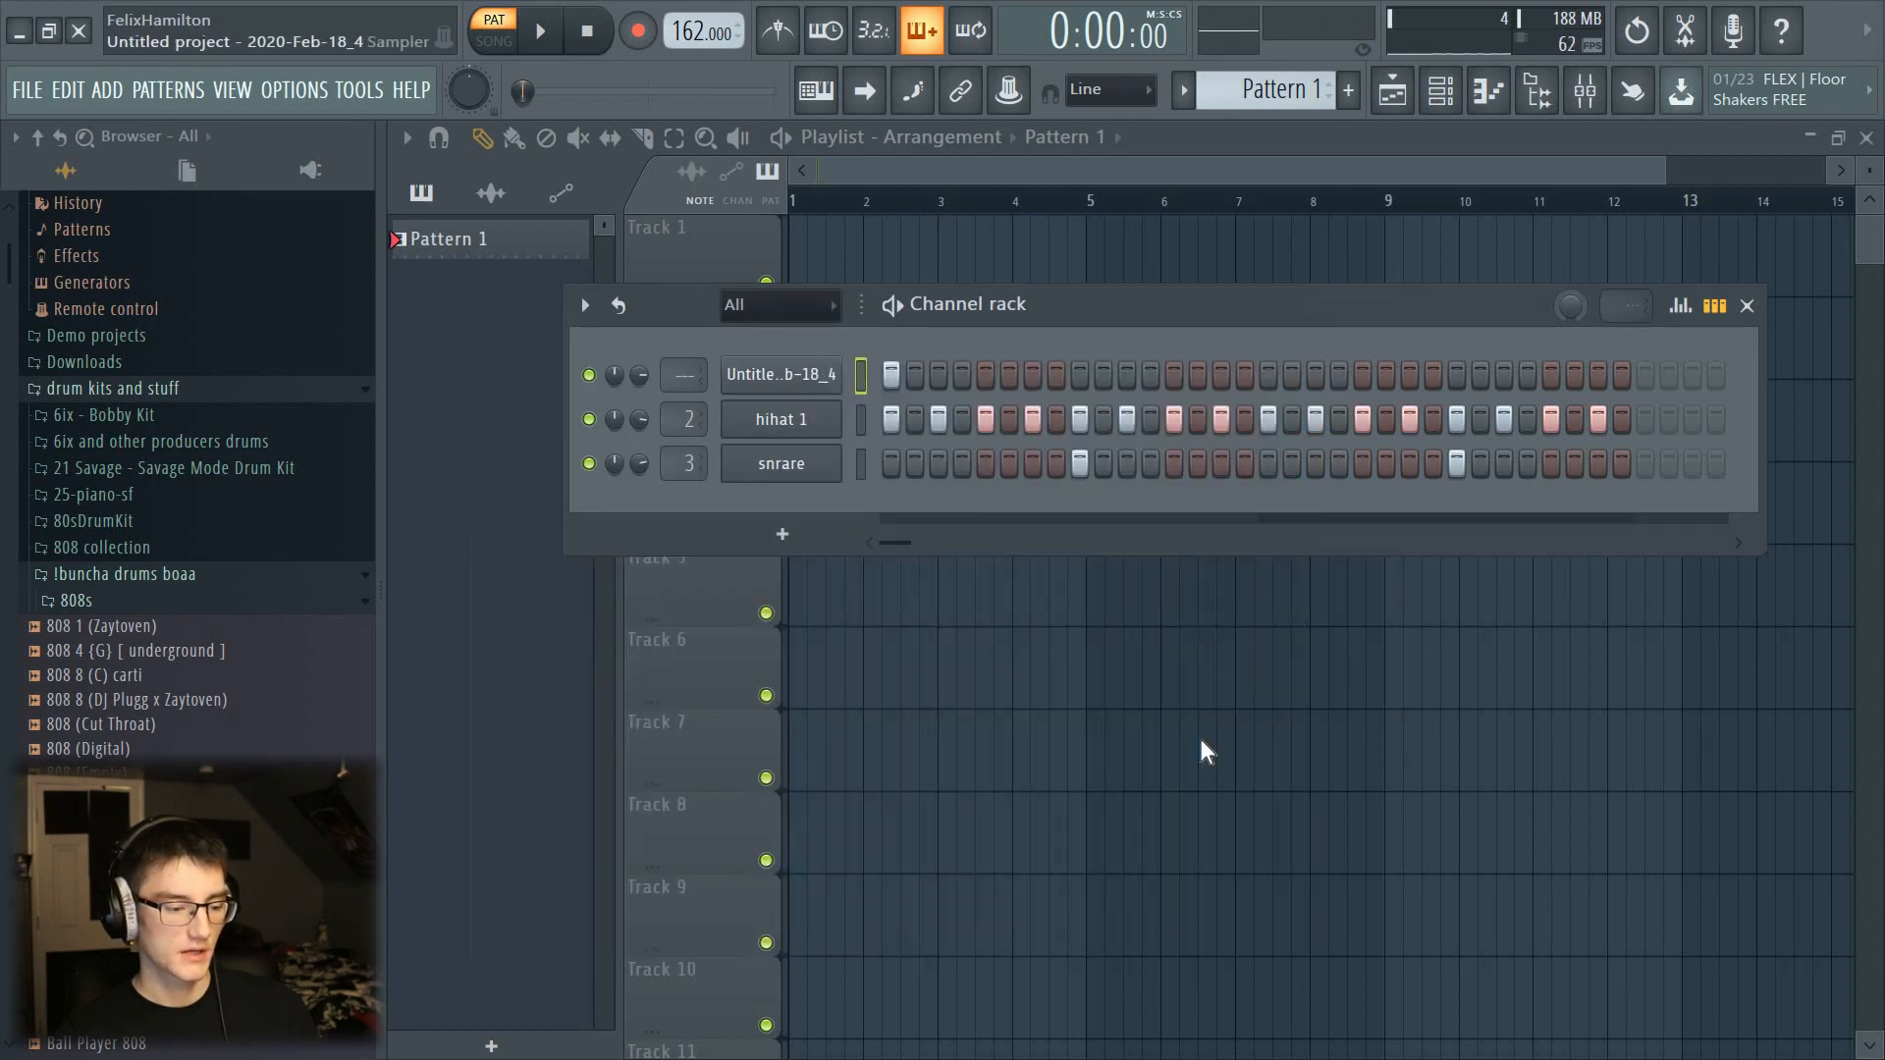
pyautogui.moveTo(1274, 693); pyautogui.dragTo(1274, 667)
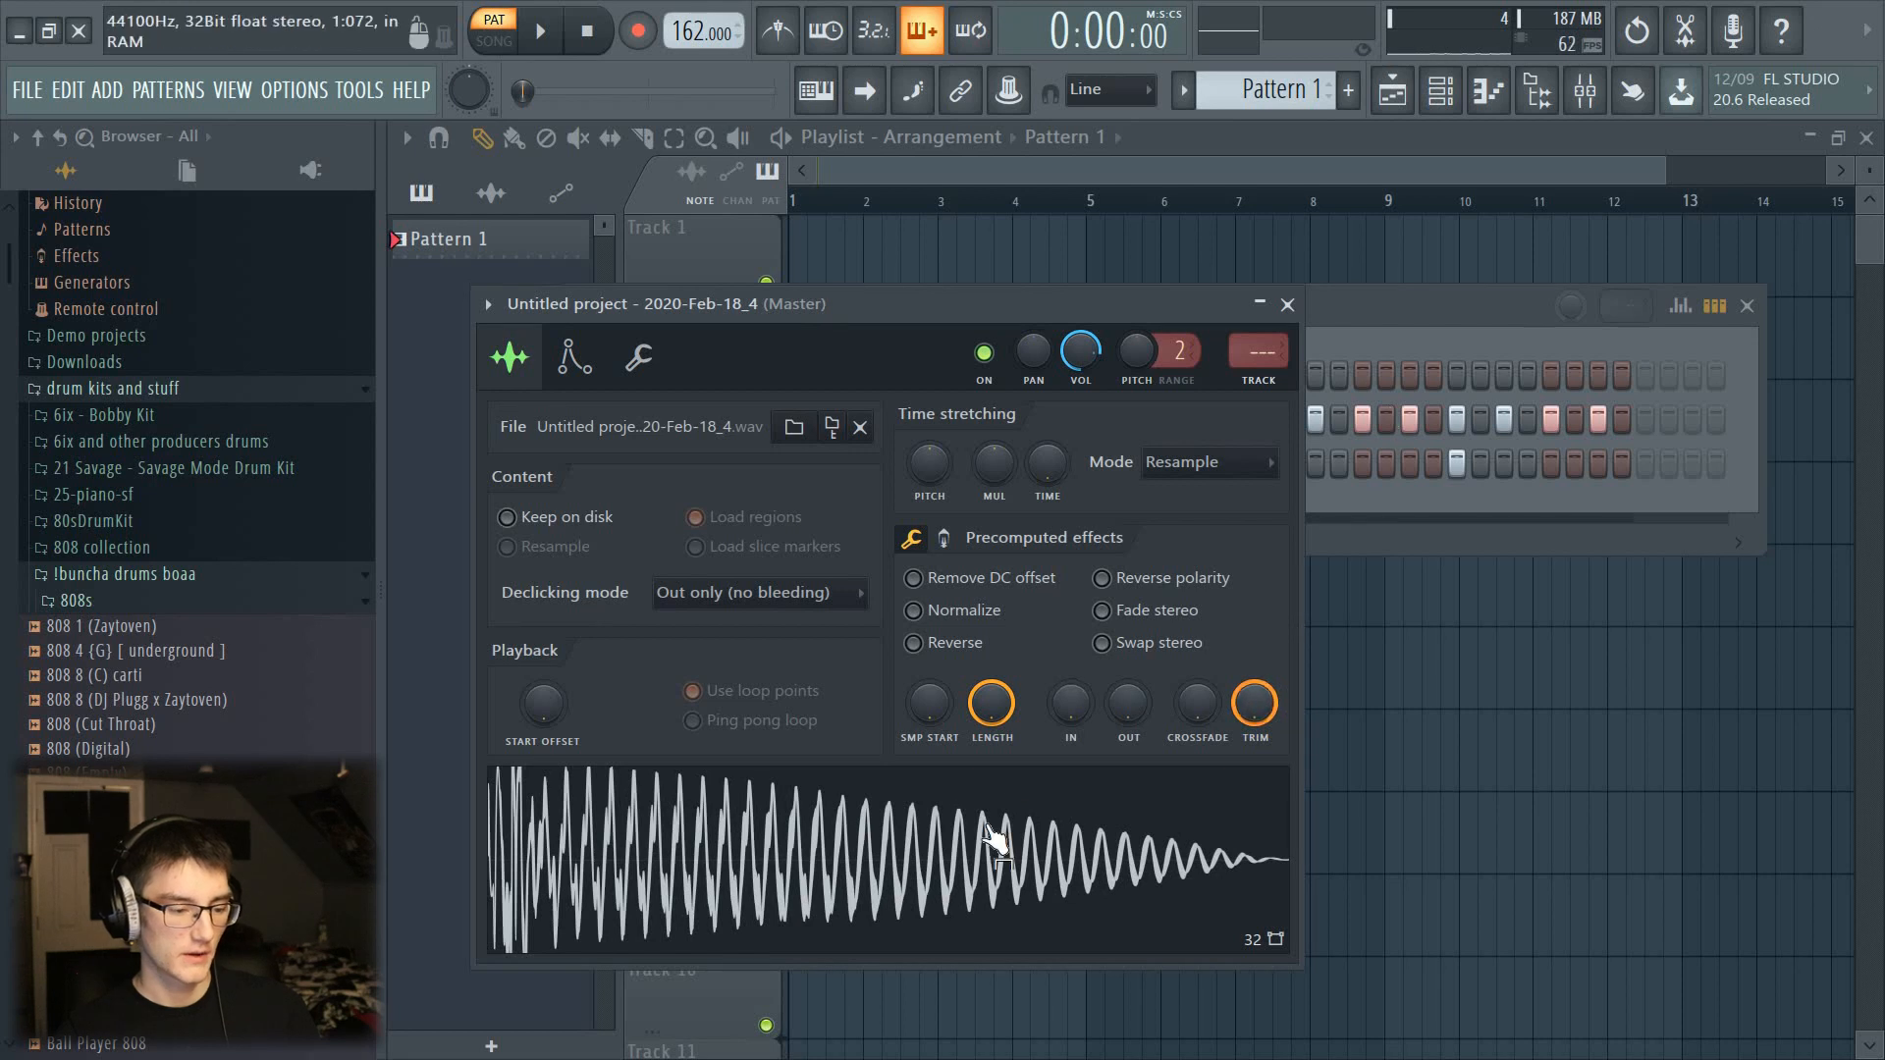
# Step: Add a slight Boost with Clip enabled to the resampled 808's precomputed effects and audition the sample
pyautogui.click(943, 539)
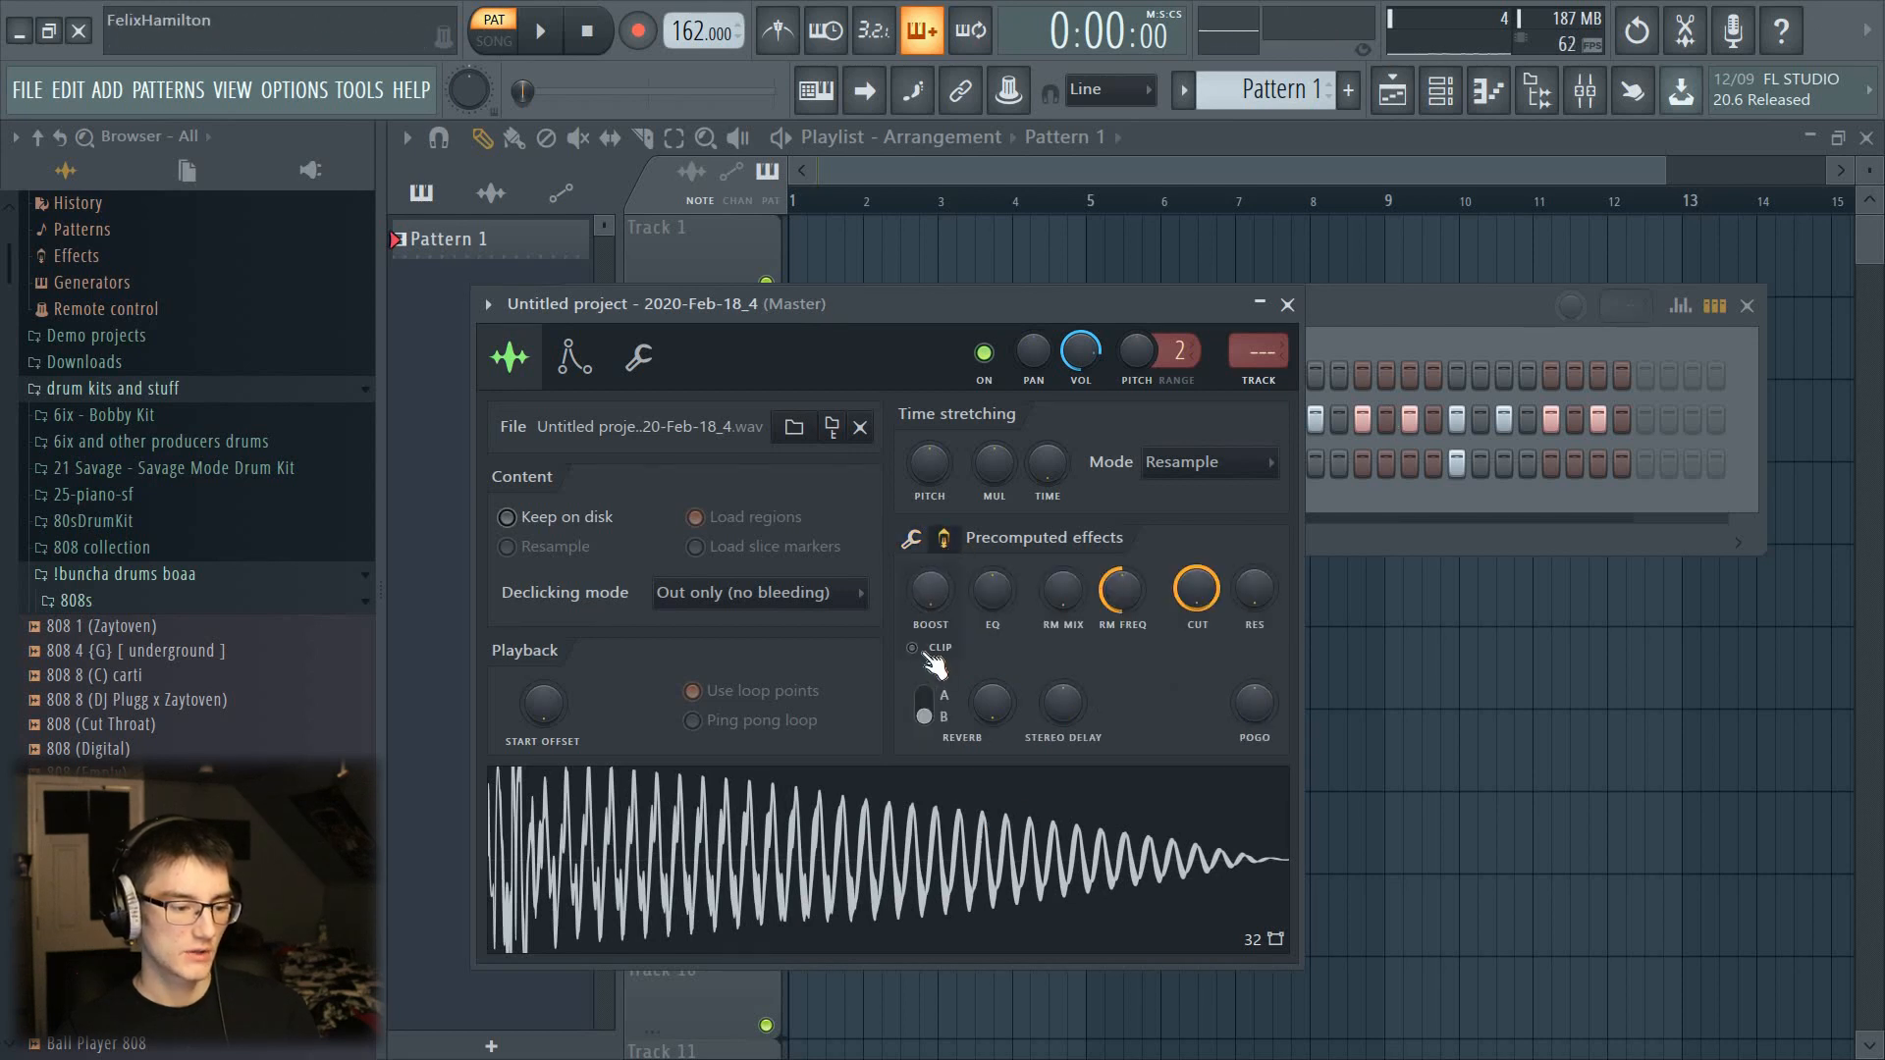
pyautogui.moveTo(931, 591); pyautogui.dragTo(931, 581)
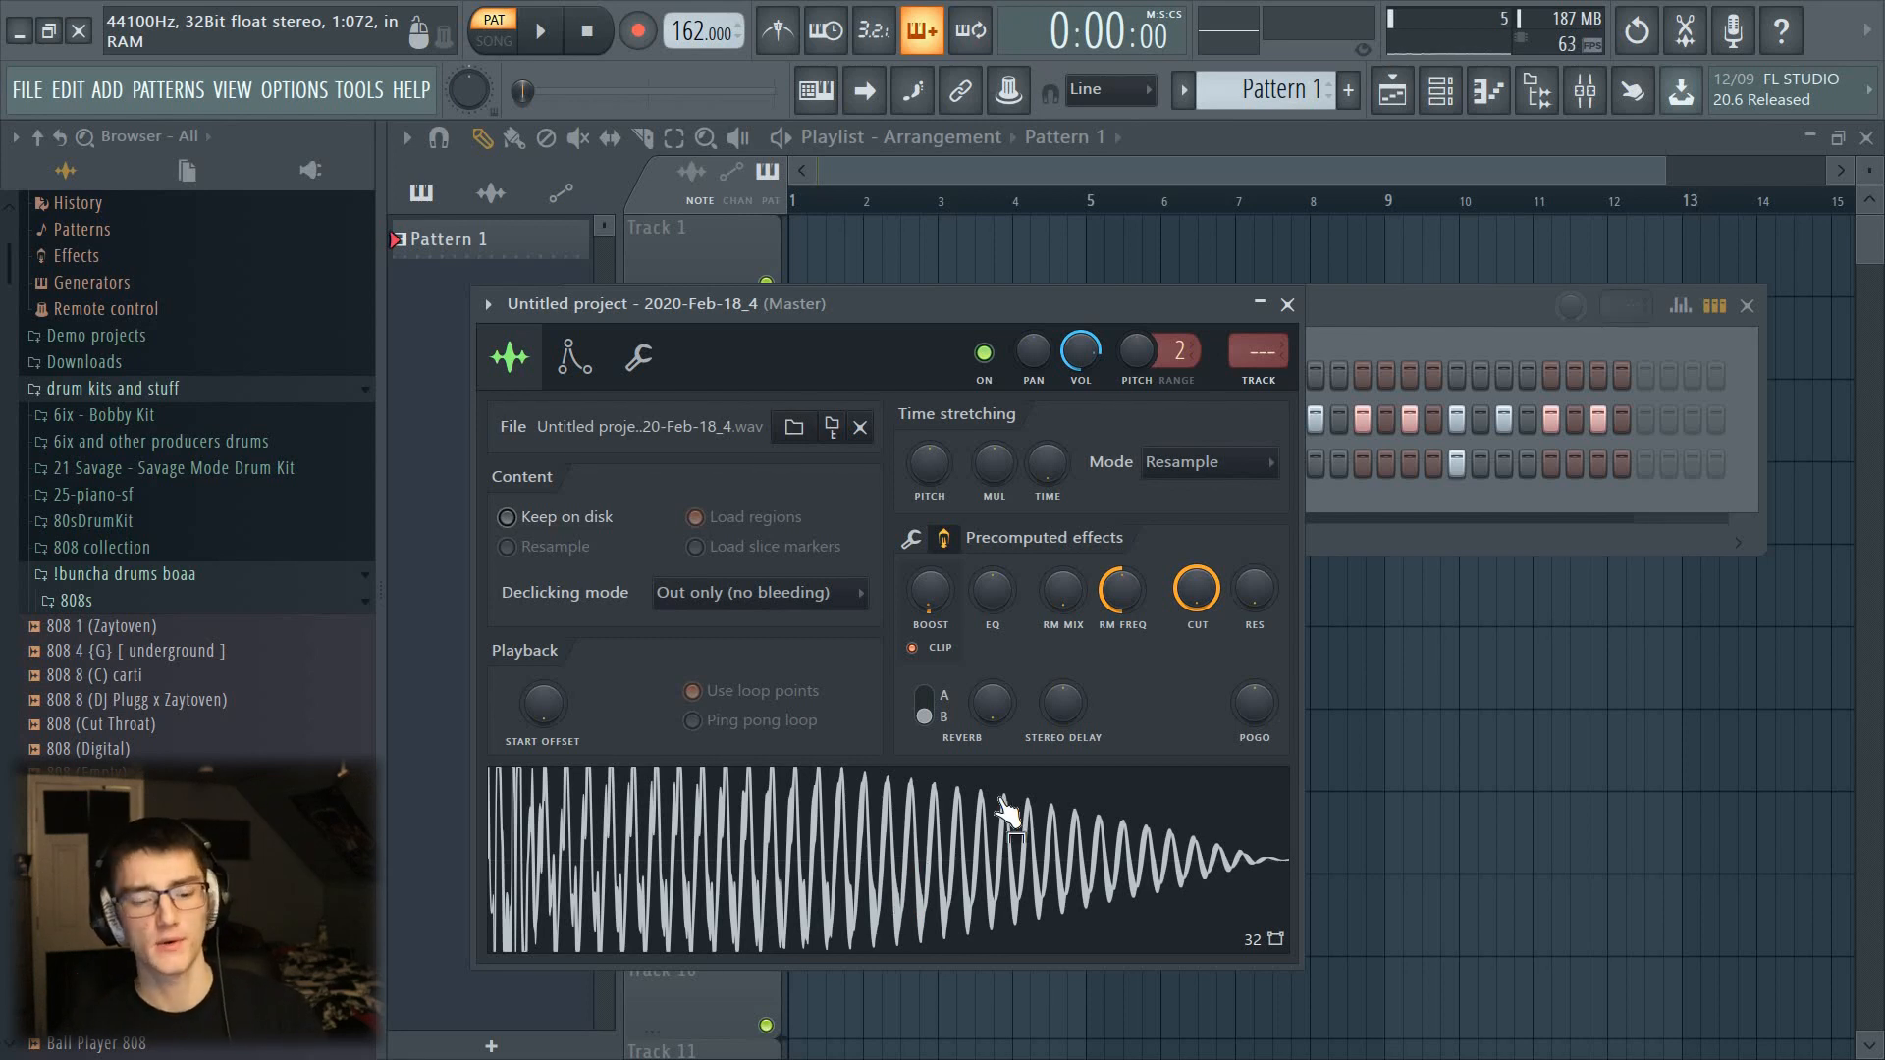
pyautogui.click(992, 876)
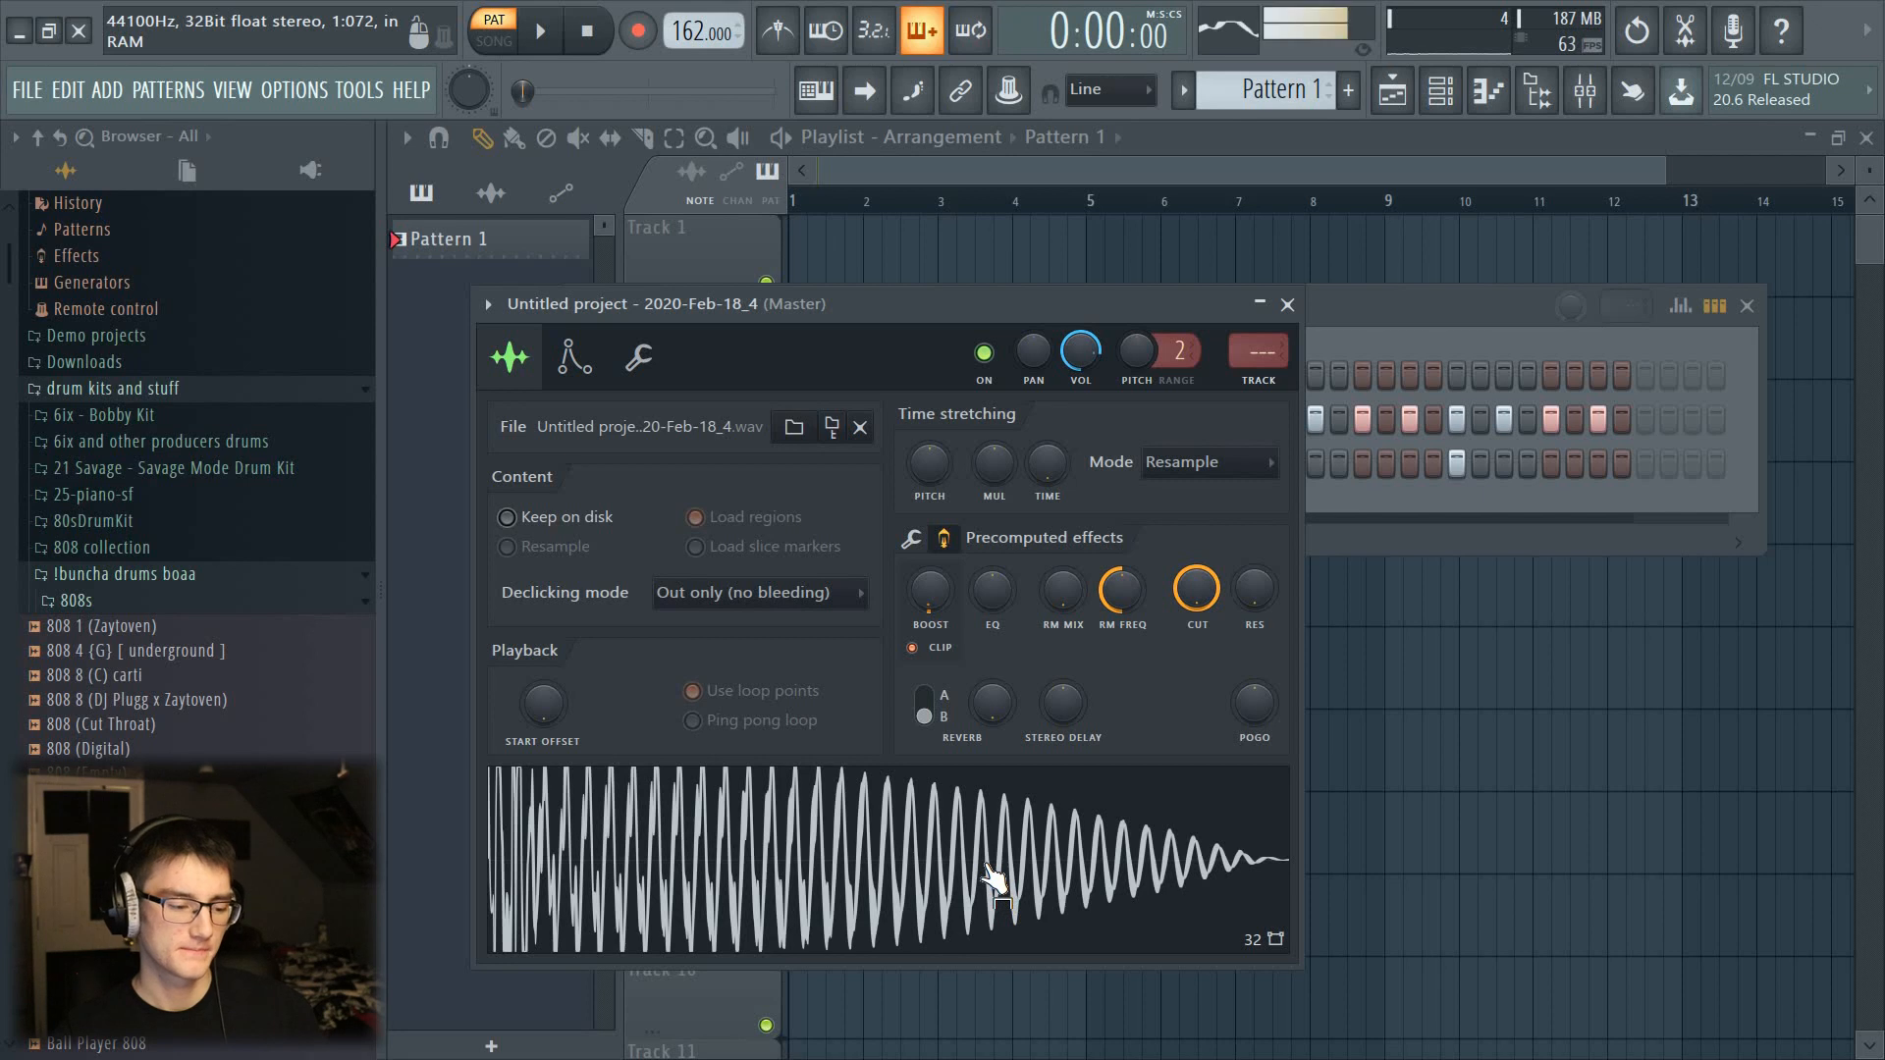
pyautogui.rightClick(894, 851)
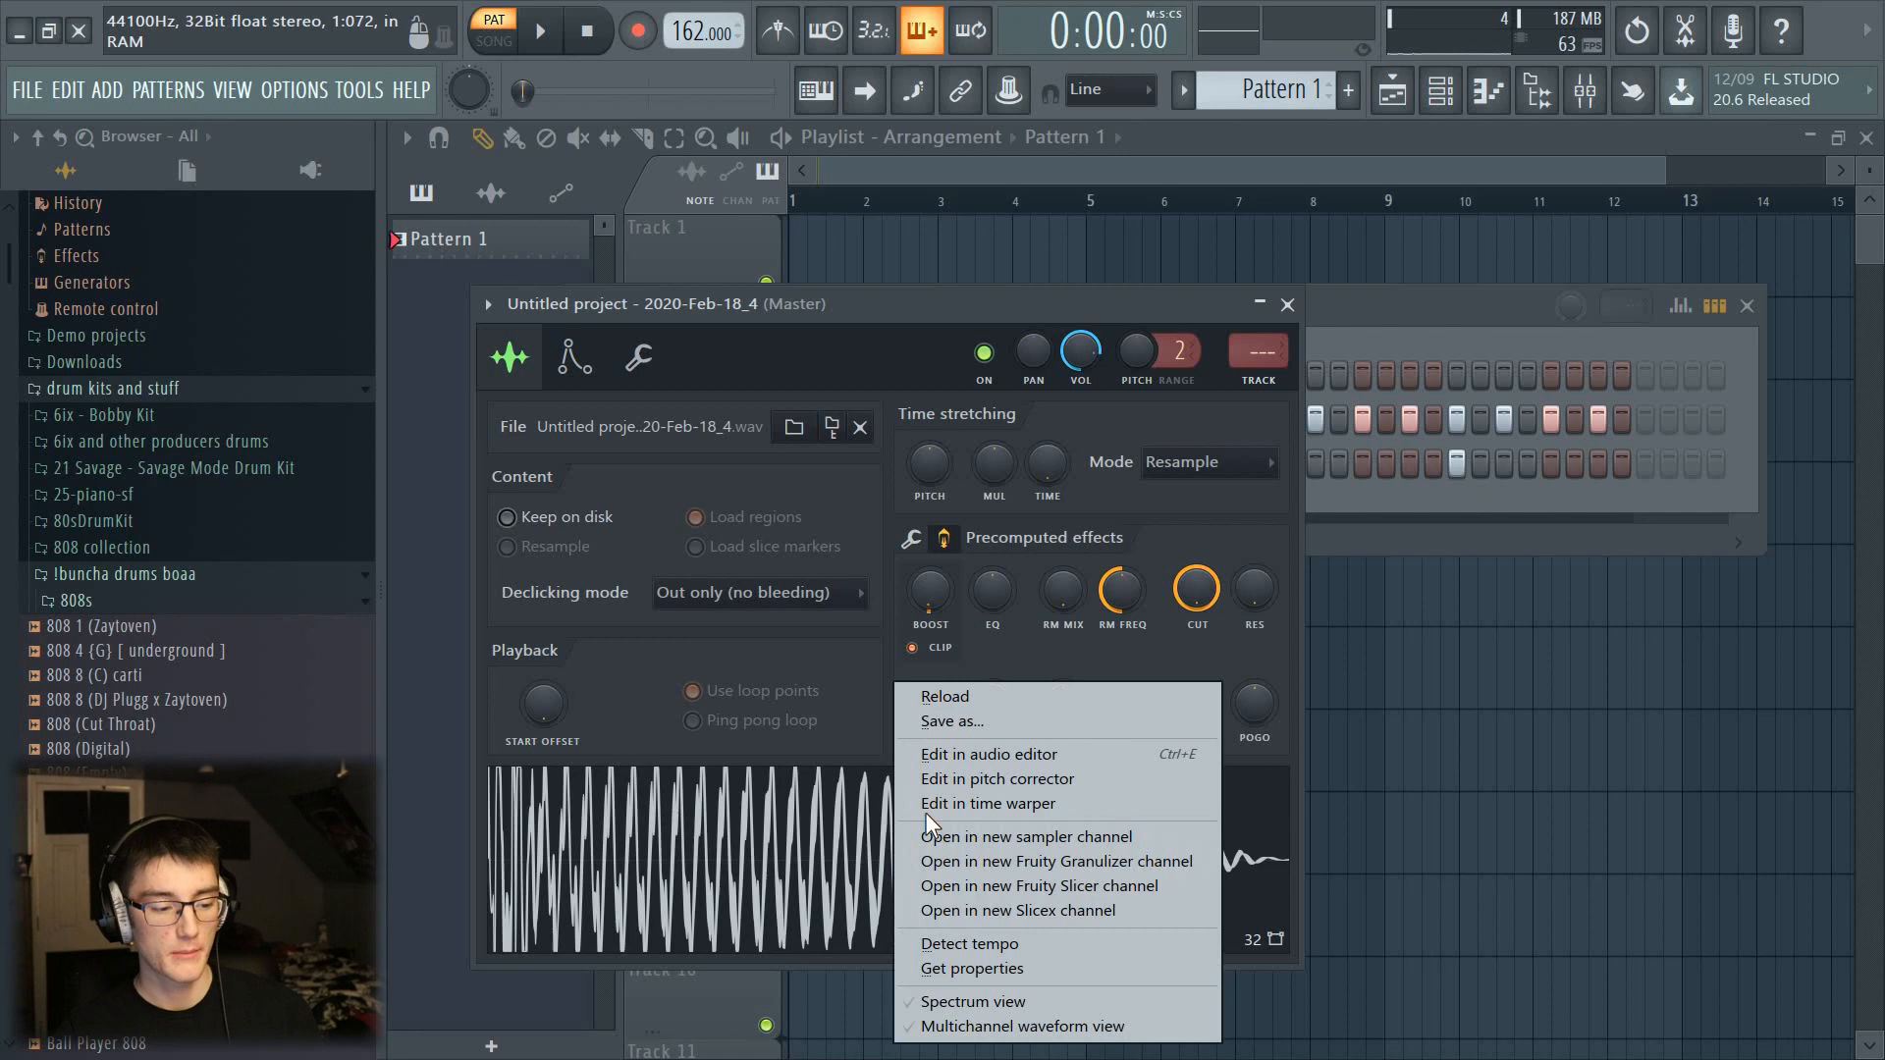
pyautogui.click(949, 720)
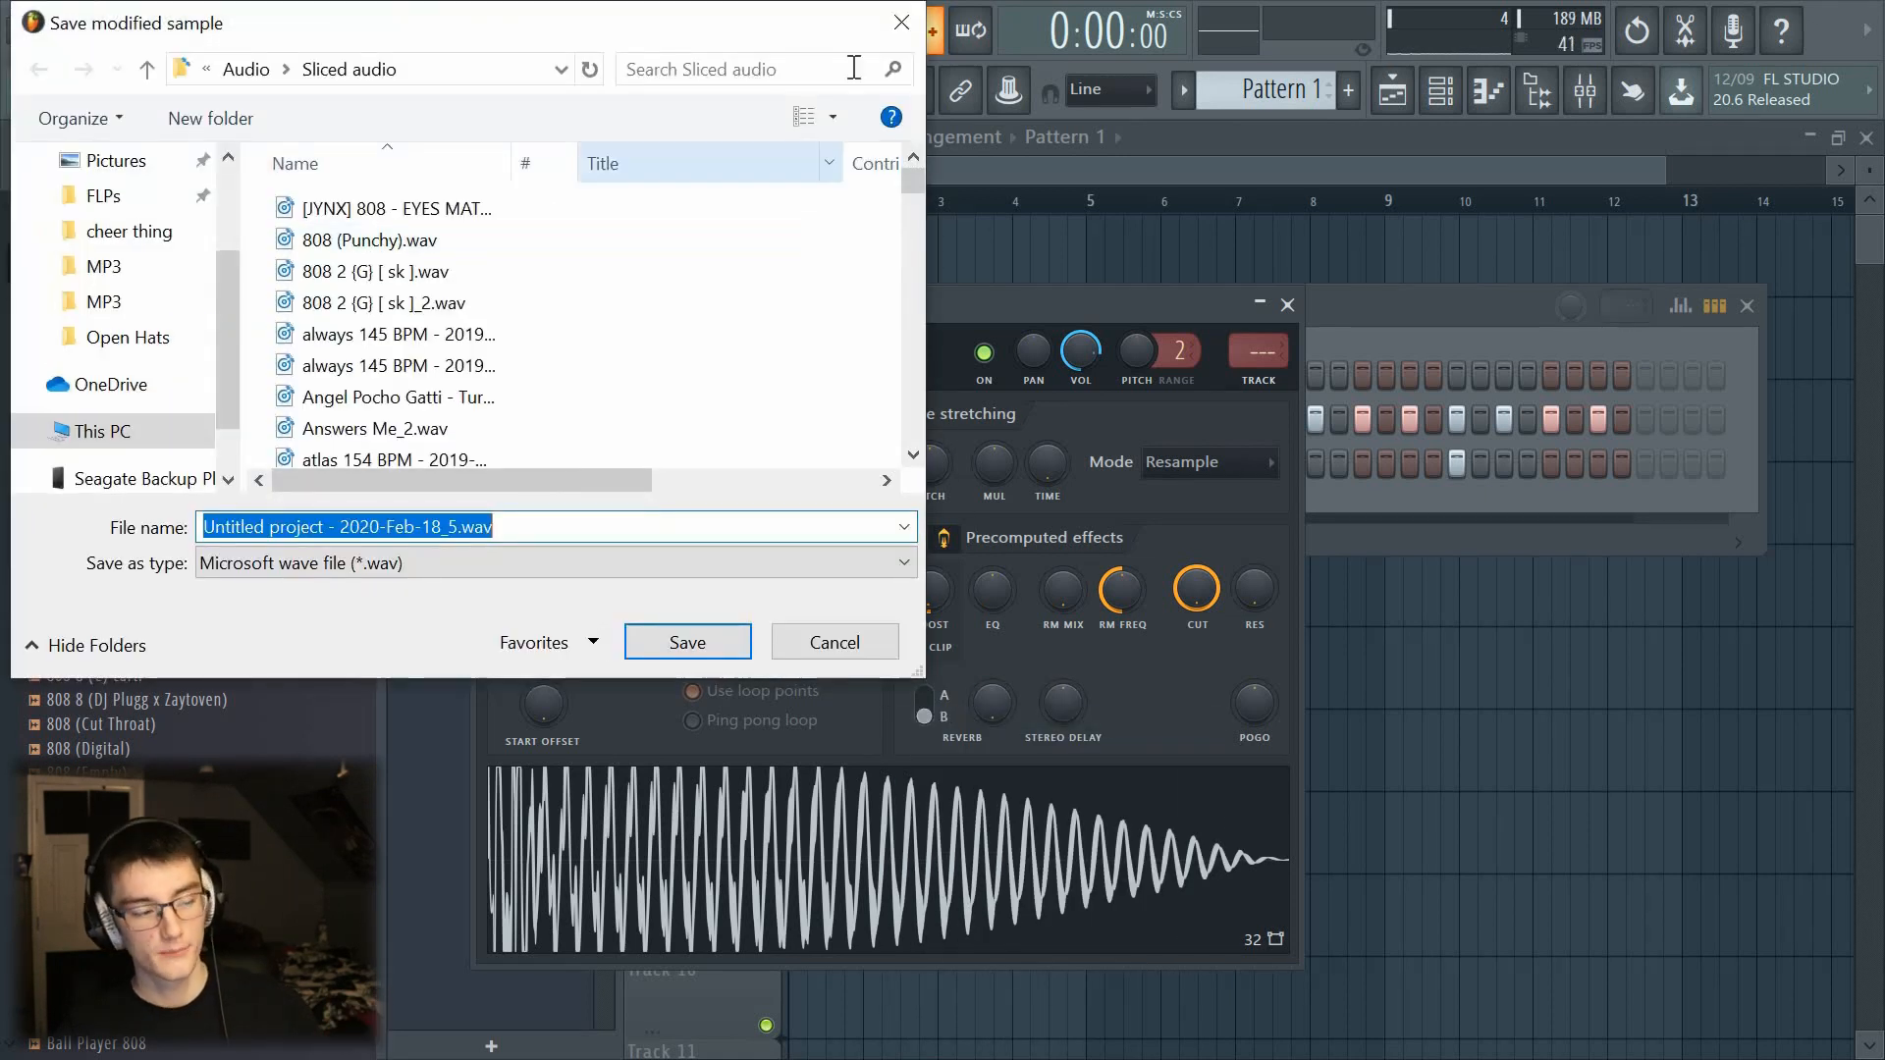
pyautogui.press('Escape')
# Step: Add the Maaly Raw Kick 2 and No Heart Kick samples from the Kicks folder as new channels
pyautogui.click(1461, 318)
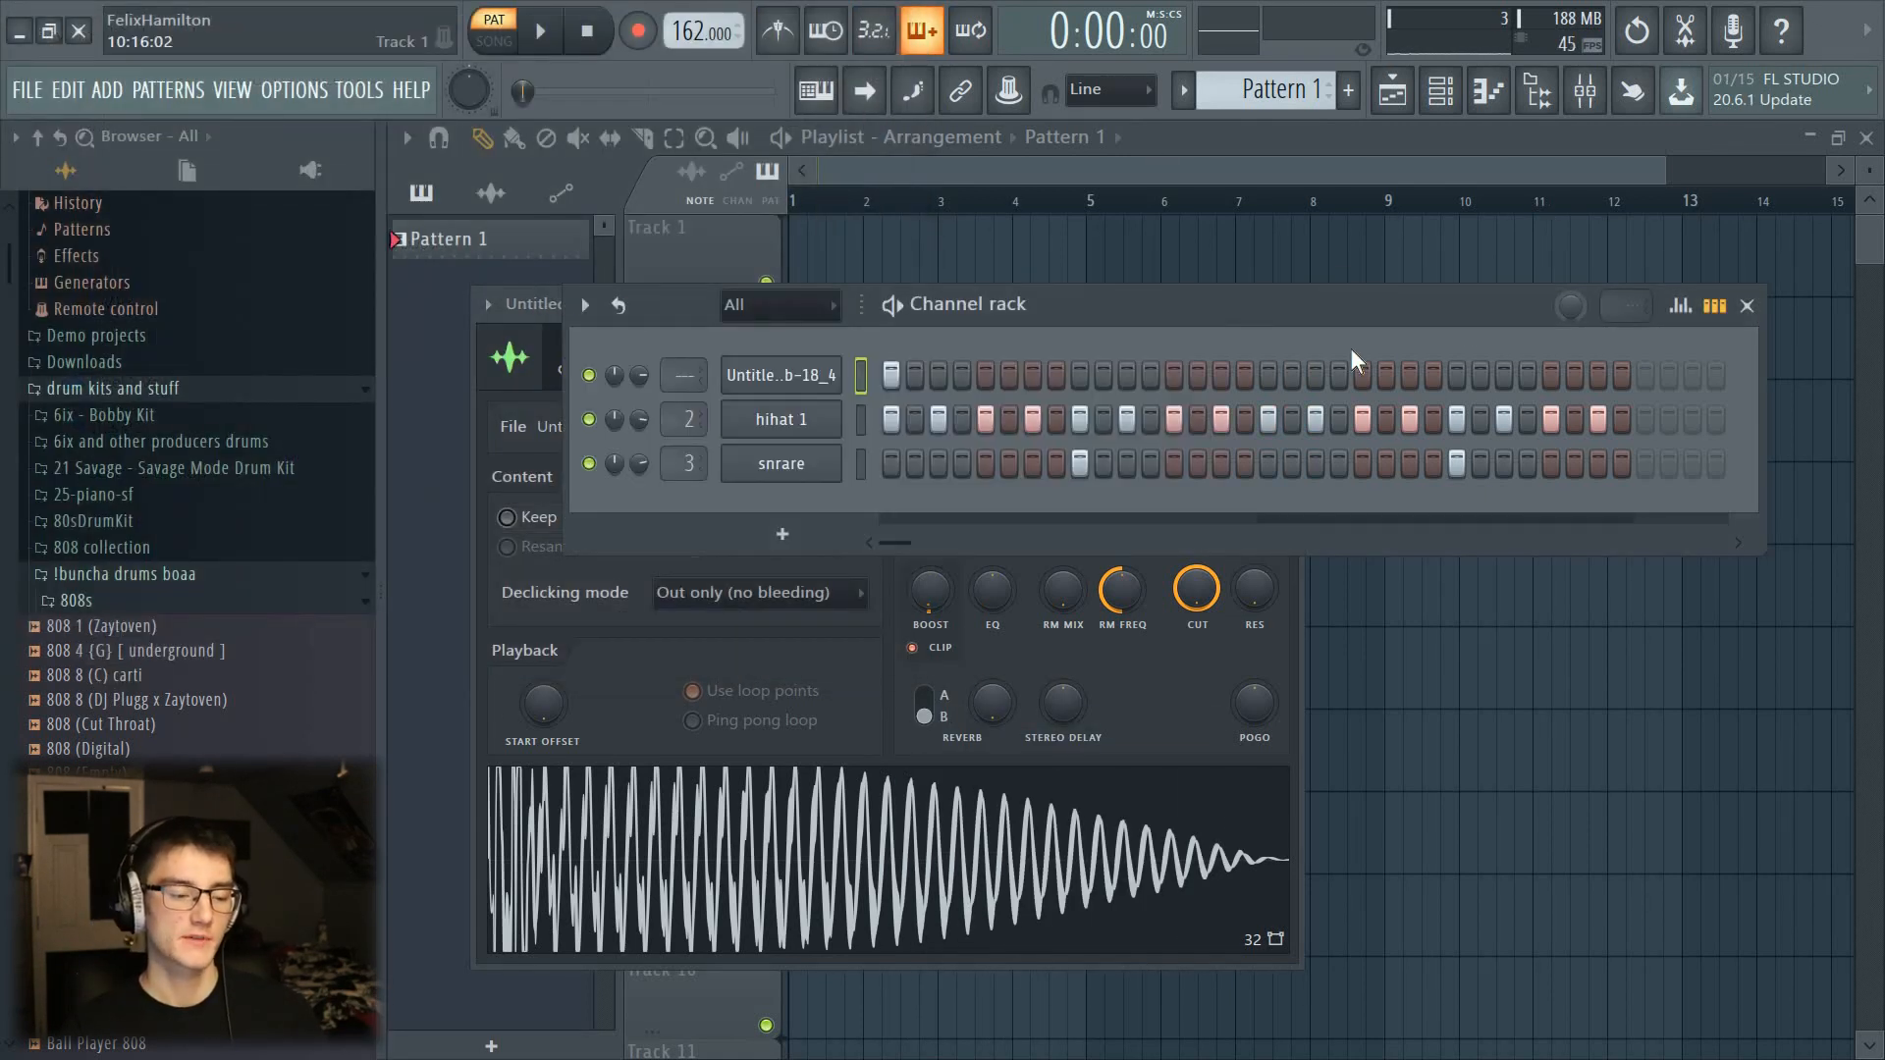
pyautogui.scroll(-4, 148, 442)
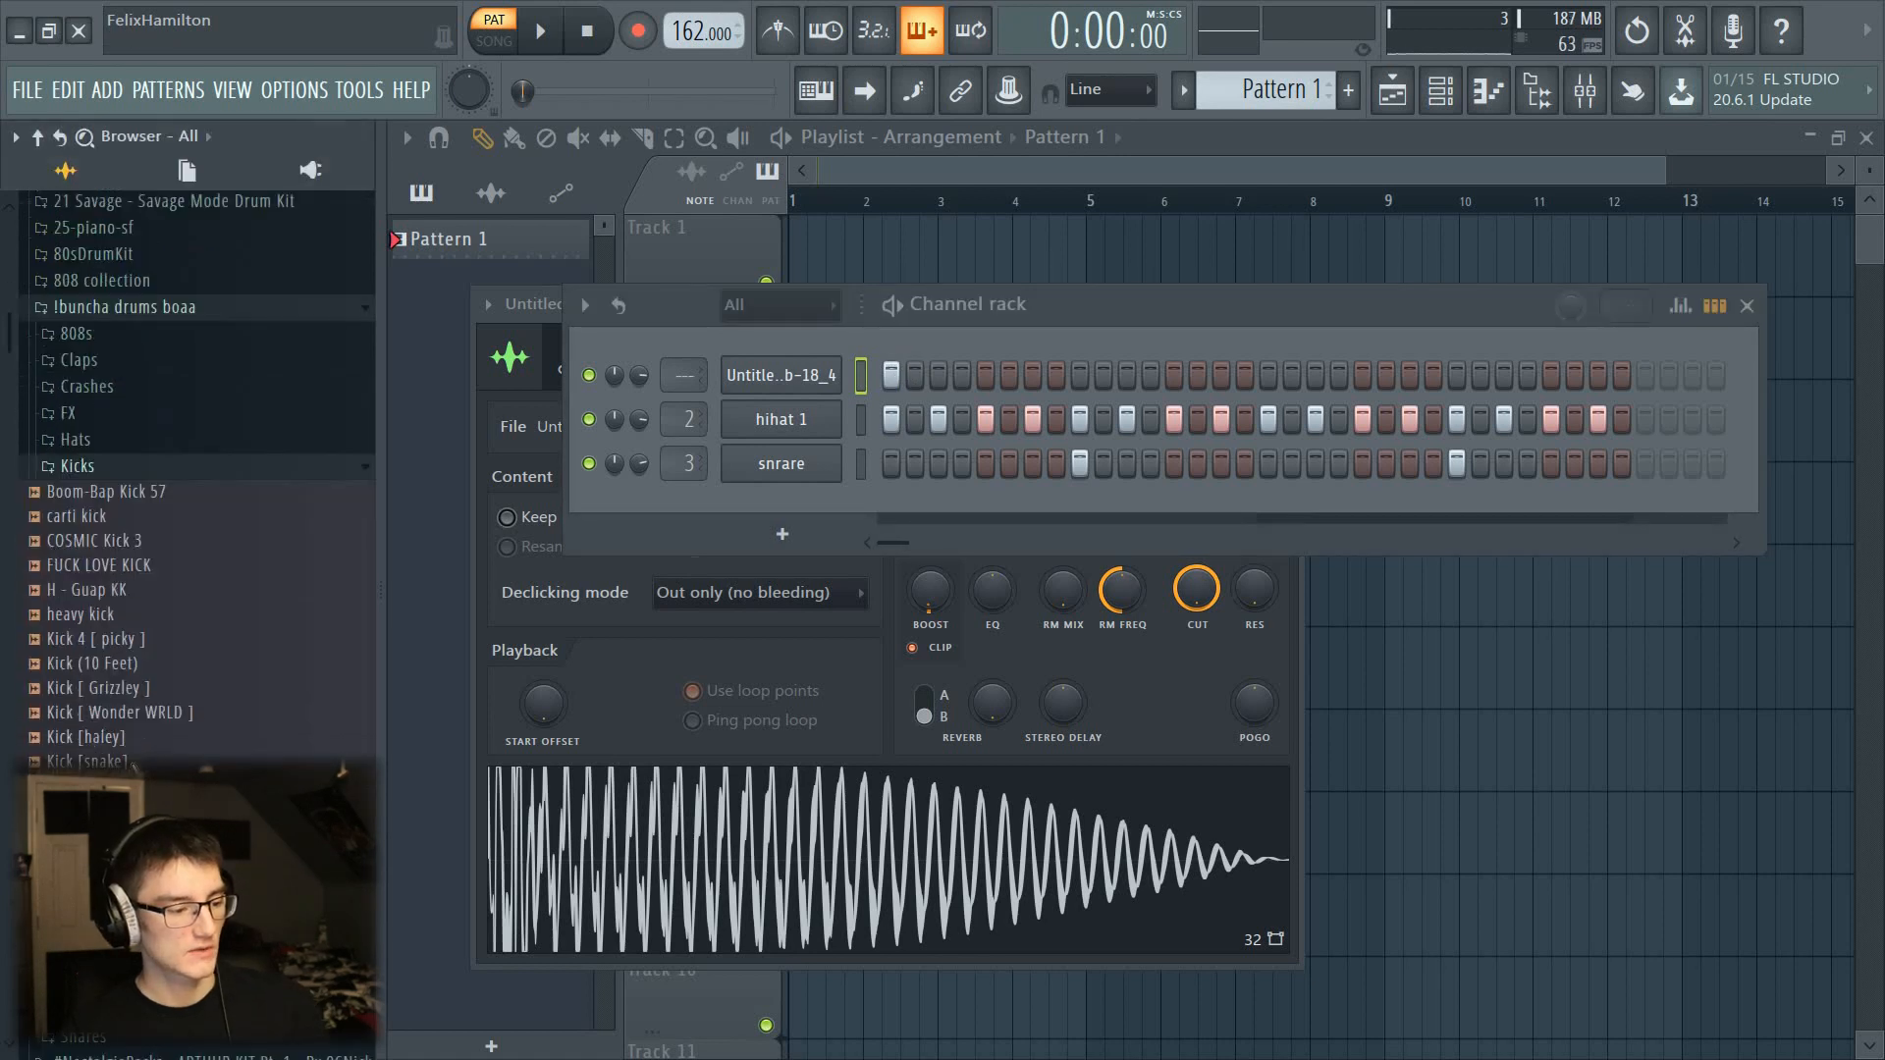
pyautogui.click(78, 408)
pyautogui.click(148, 727)
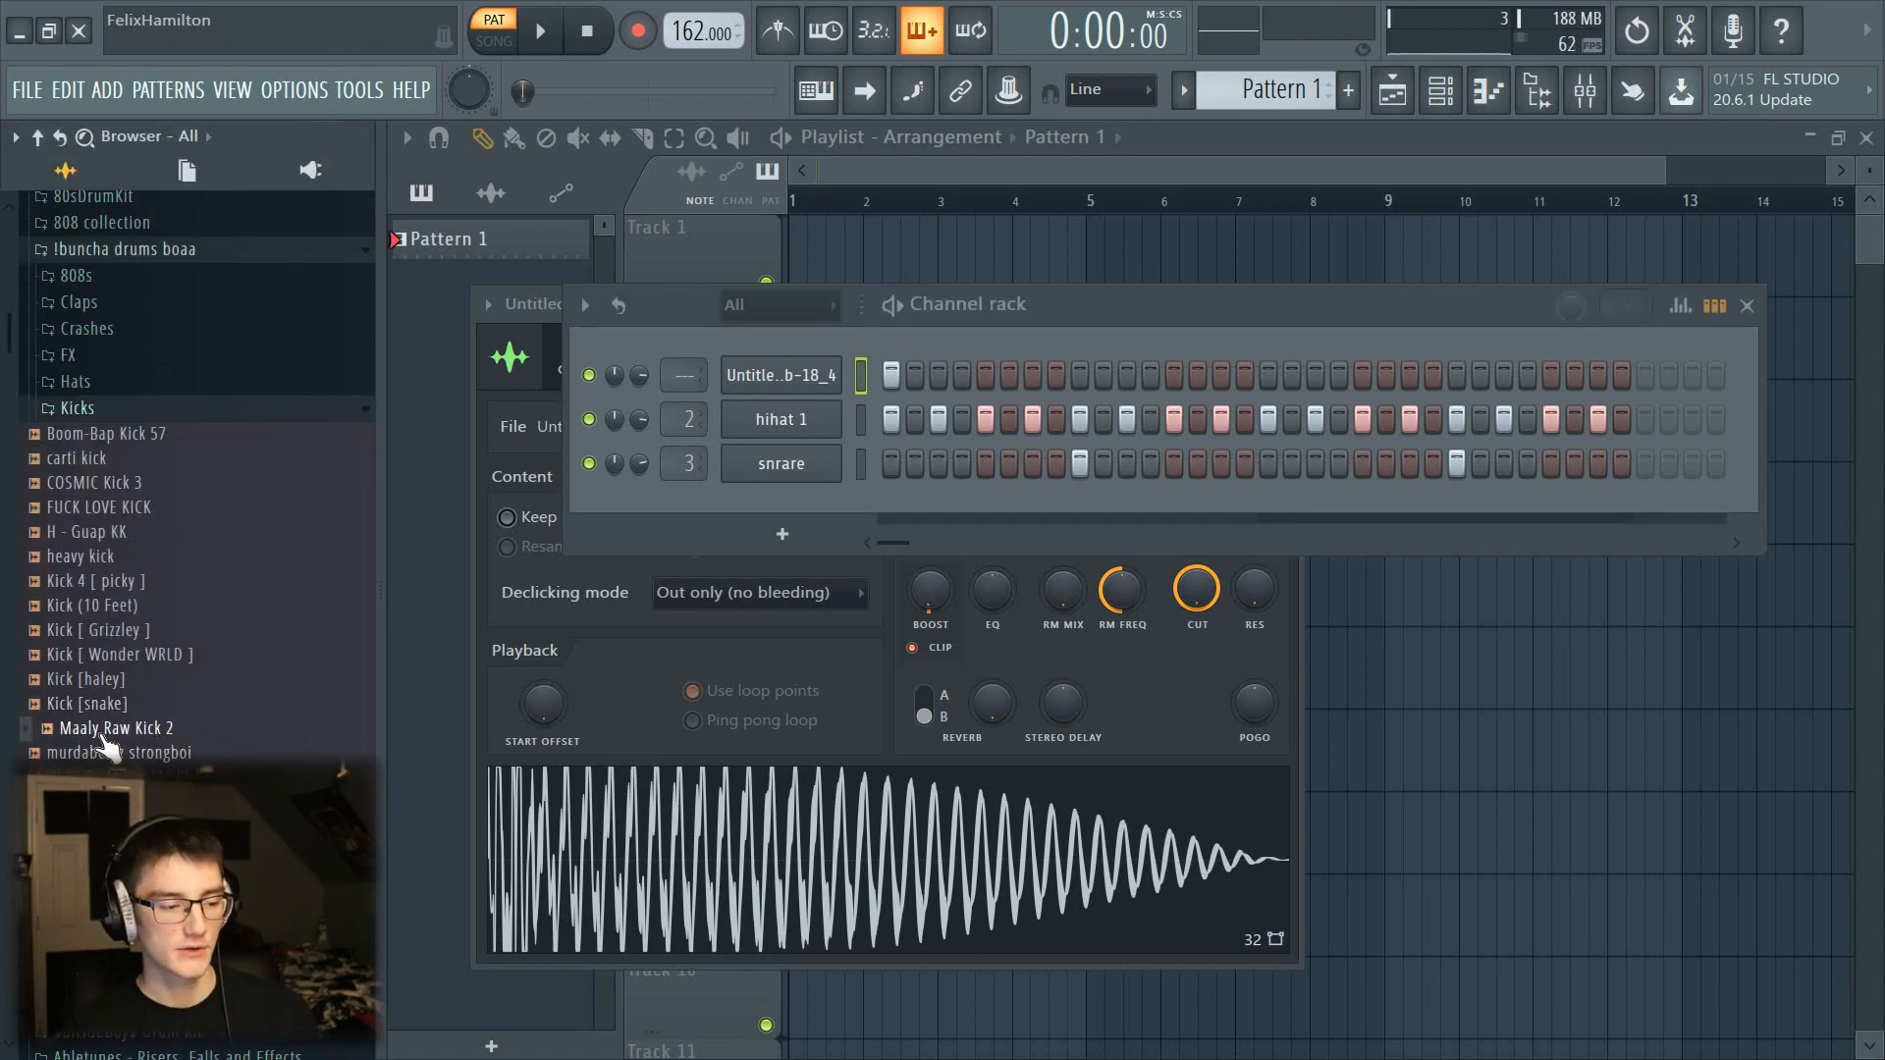
pyautogui.moveTo(108, 746); pyautogui.dragTo(782, 510)
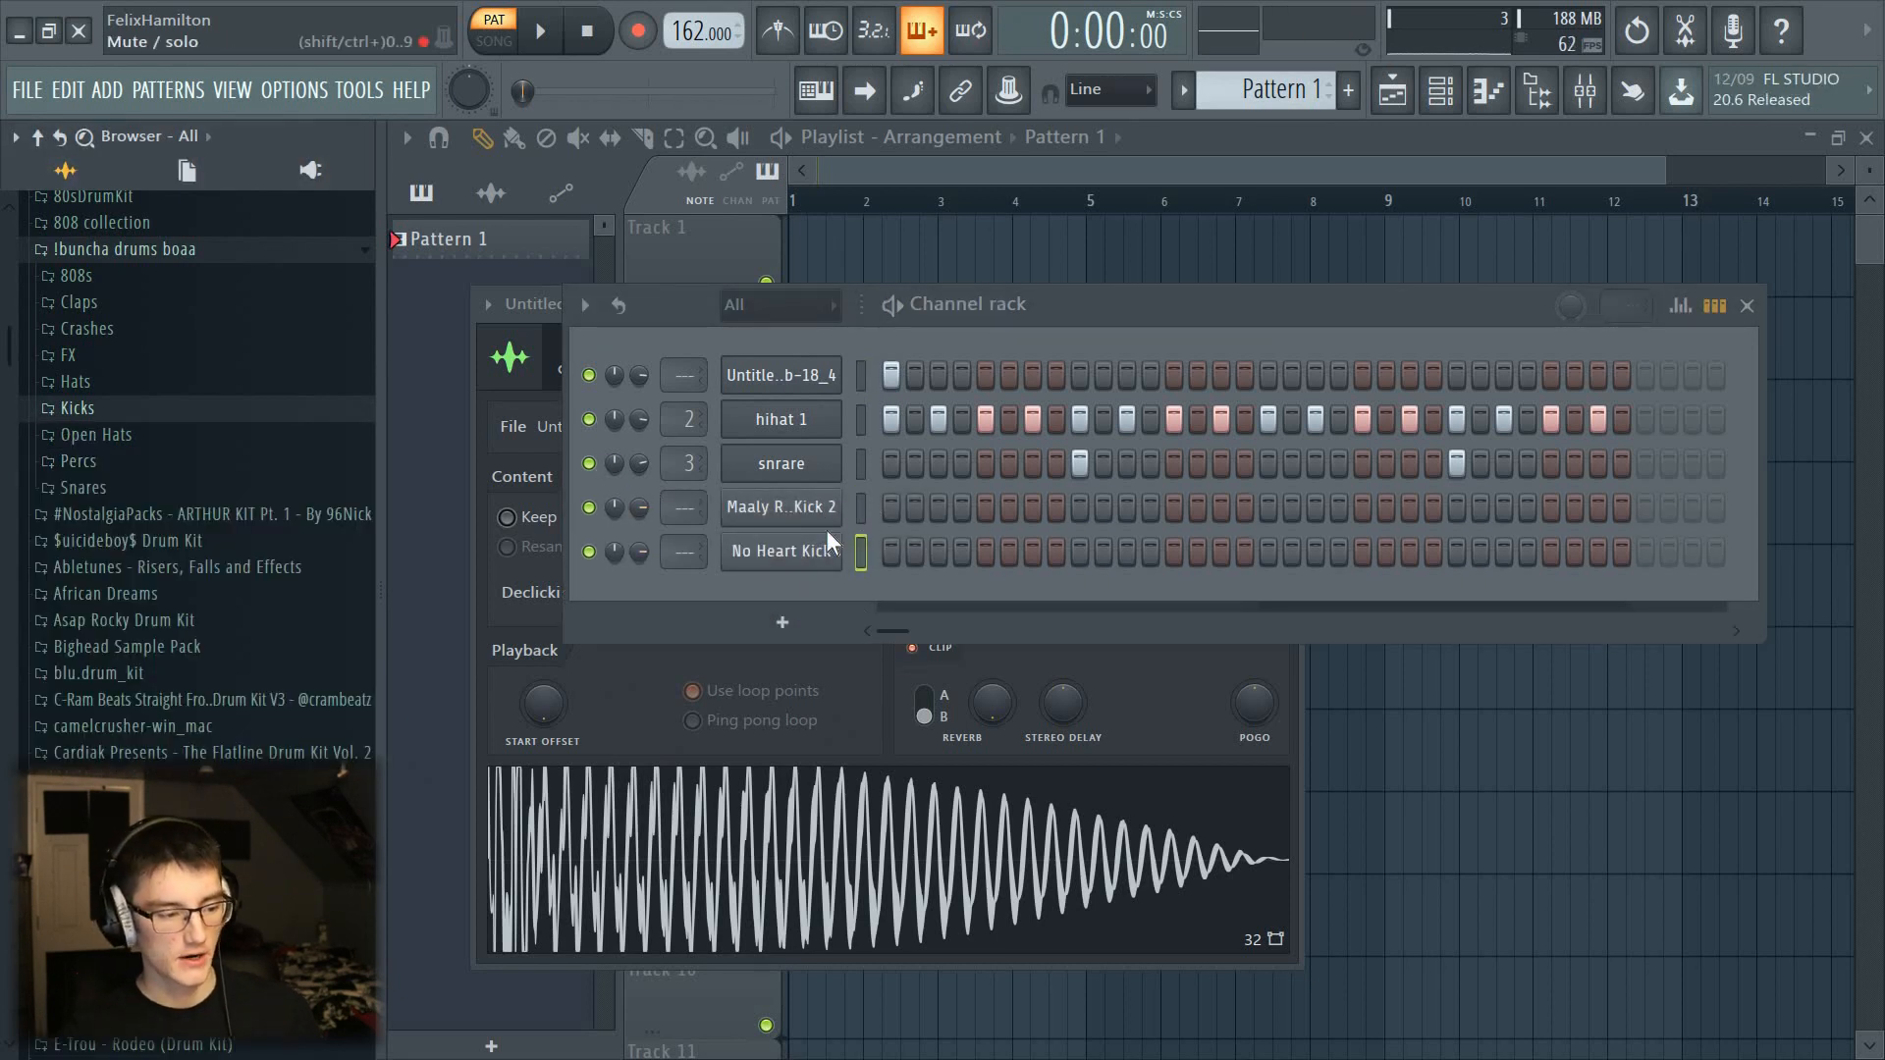
# Step: Place a hit on the first step of both kick channels and route them to mixer tracks 4 and 5
pyautogui.click(891, 507)
pyautogui.click(890, 550)
pyautogui.click(861, 506)
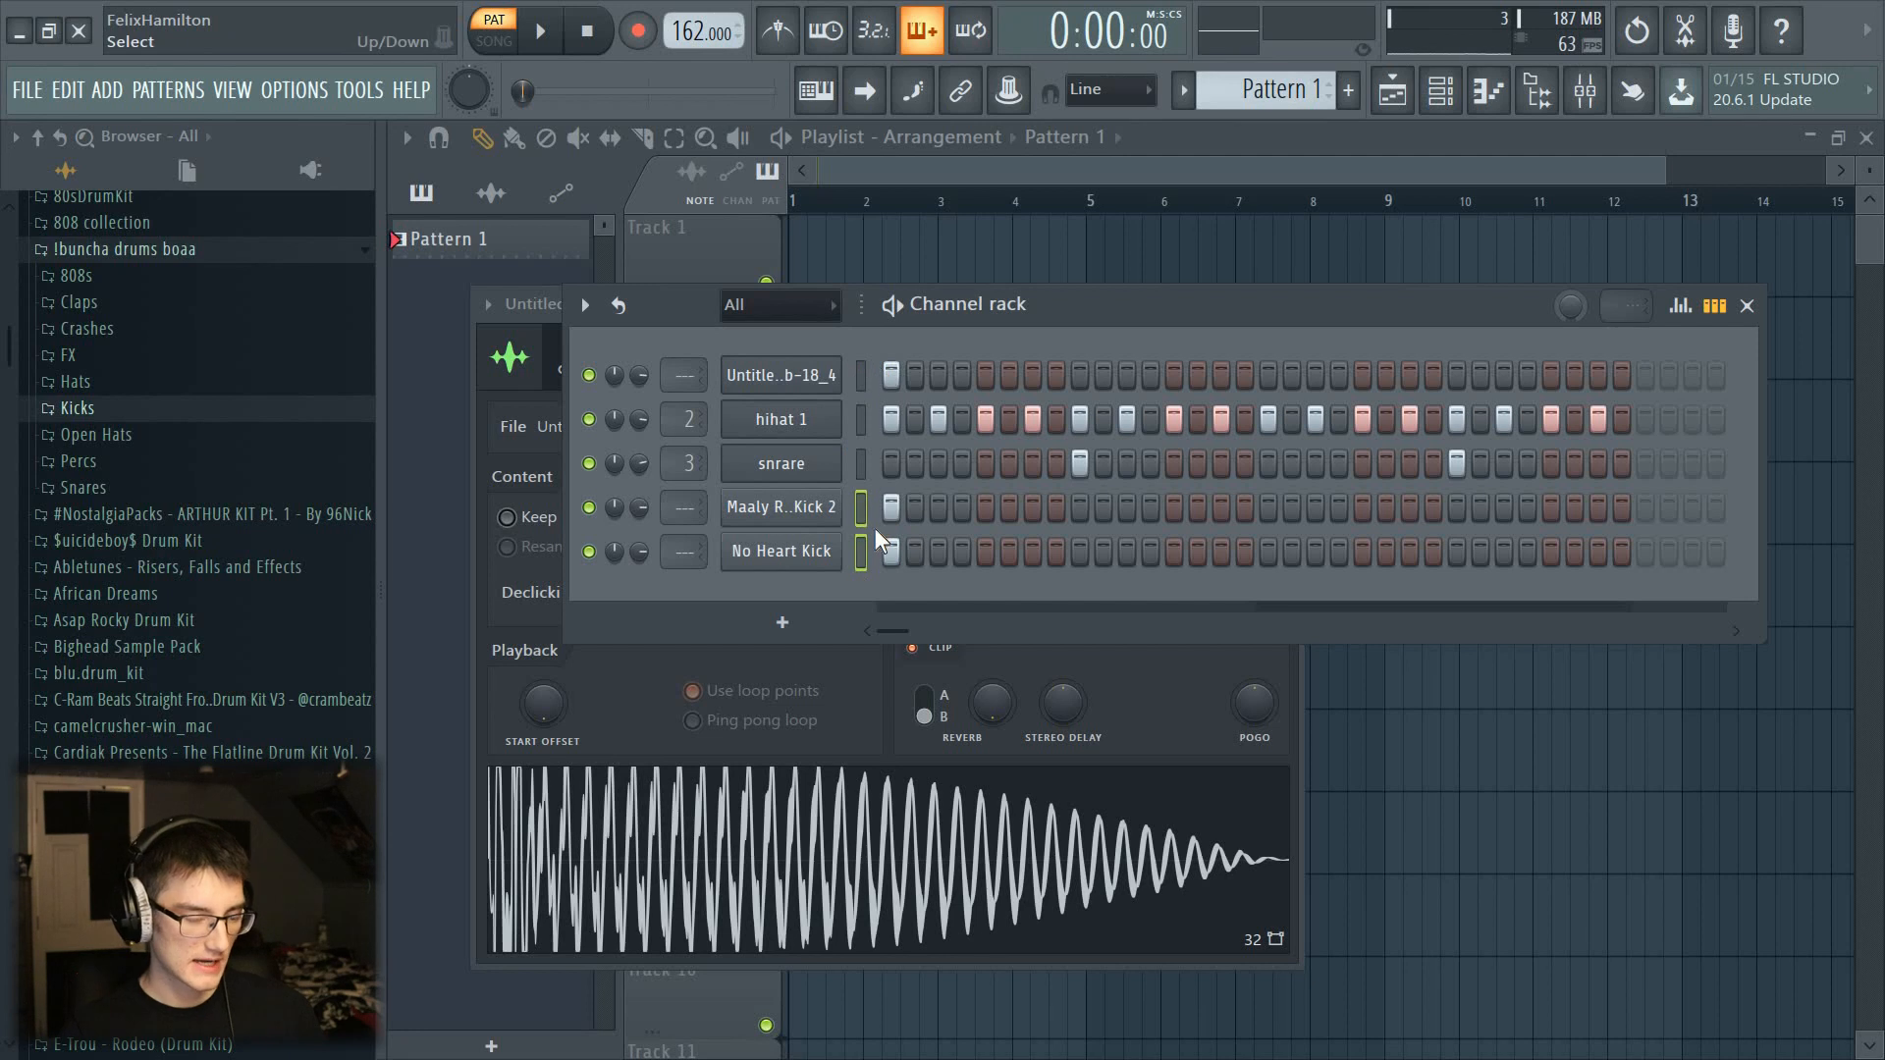
pyautogui.hotkey('ctrl', 'l')
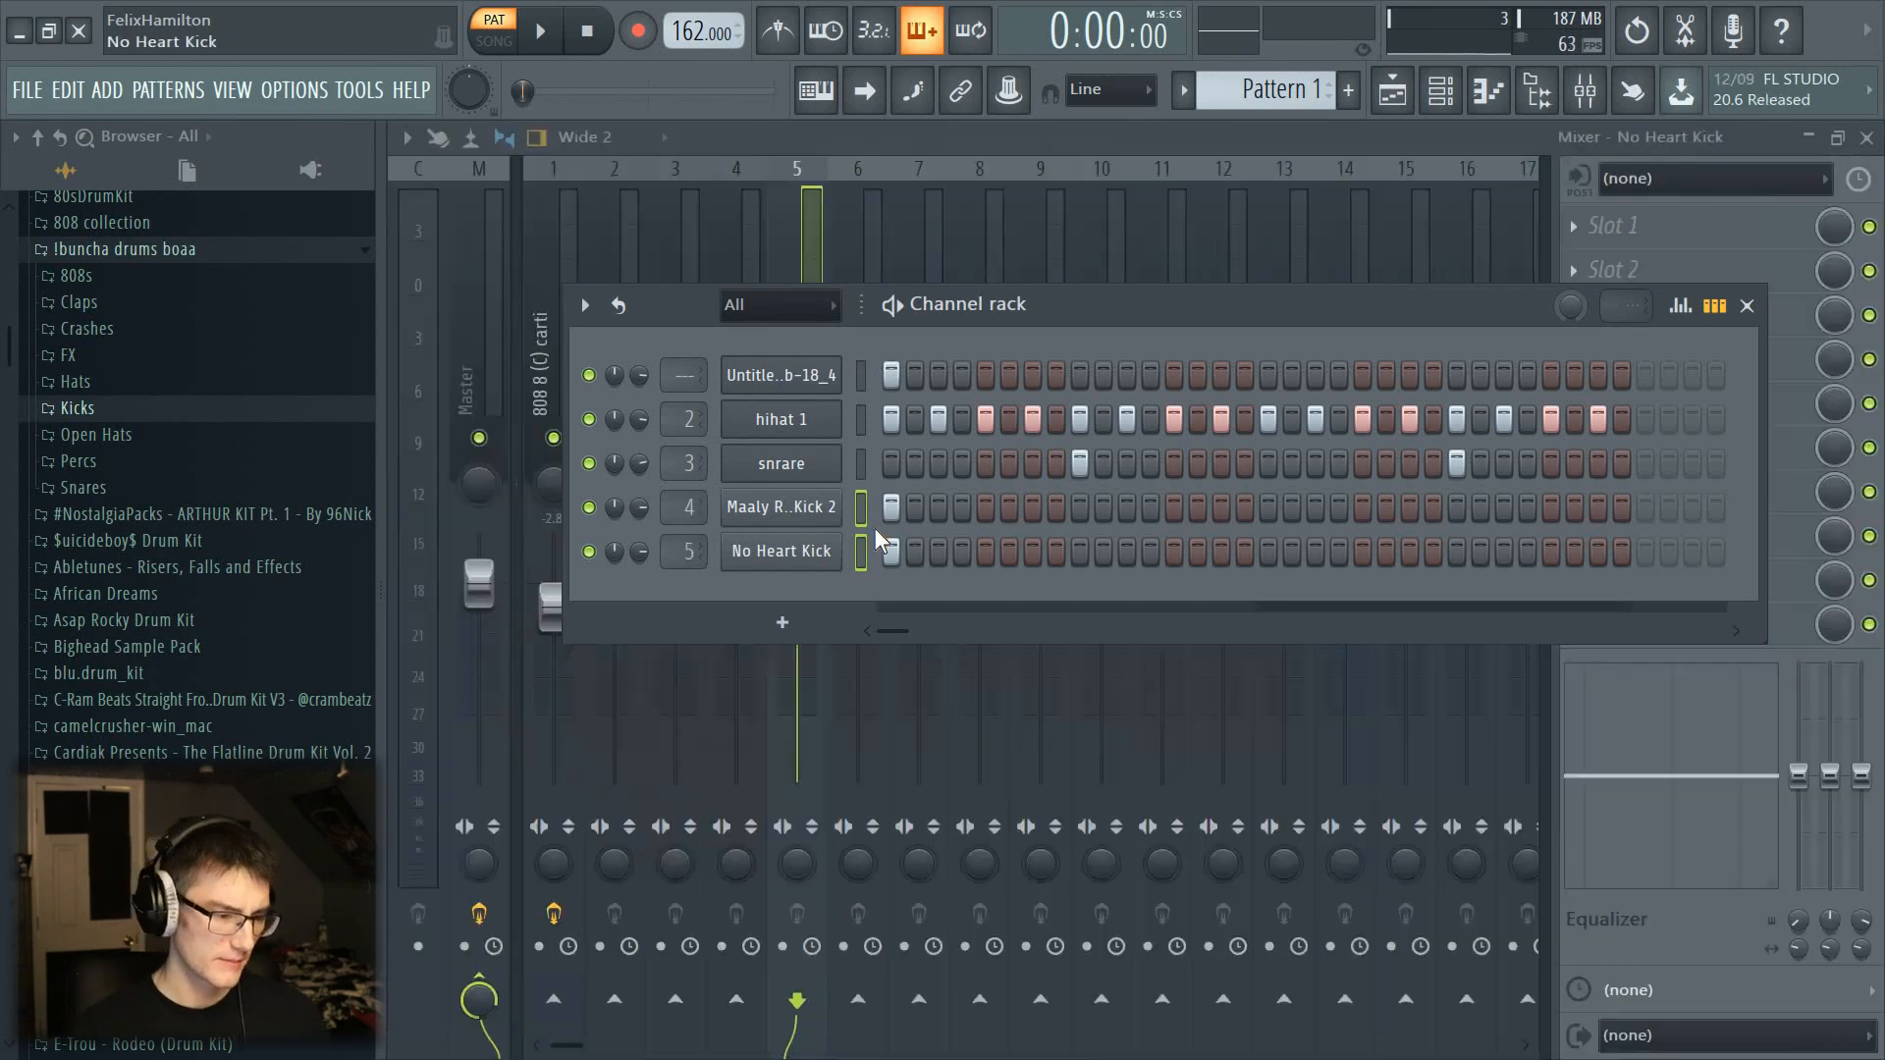
# Step: Solo the two kick mixer tracks and play the pattern to hear them together
pyautogui.click(744, 191)
pyautogui.rightClick(801, 437)
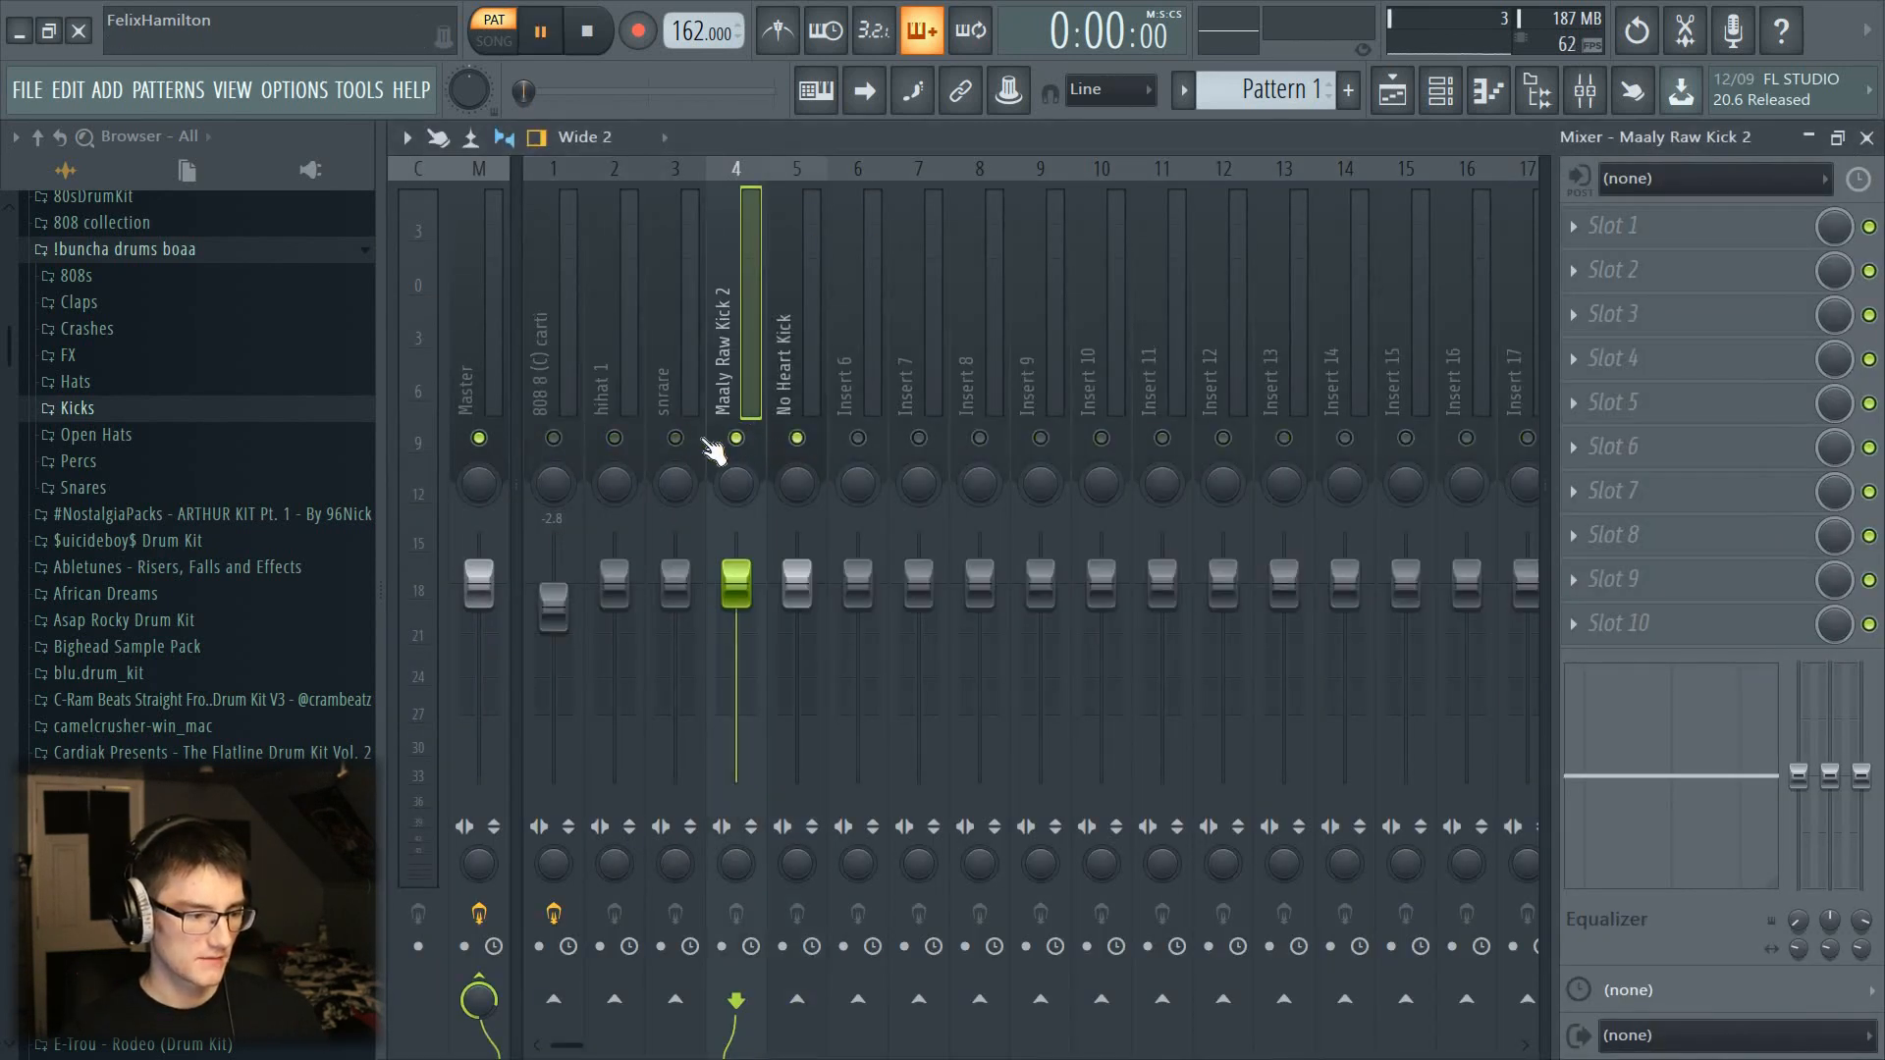
pyautogui.press('space')
pyautogui.press('space')
# Step: Route the resampled 808 channel to mixer track 1 and reset that track to its defaults
pyautogui.press('F6')
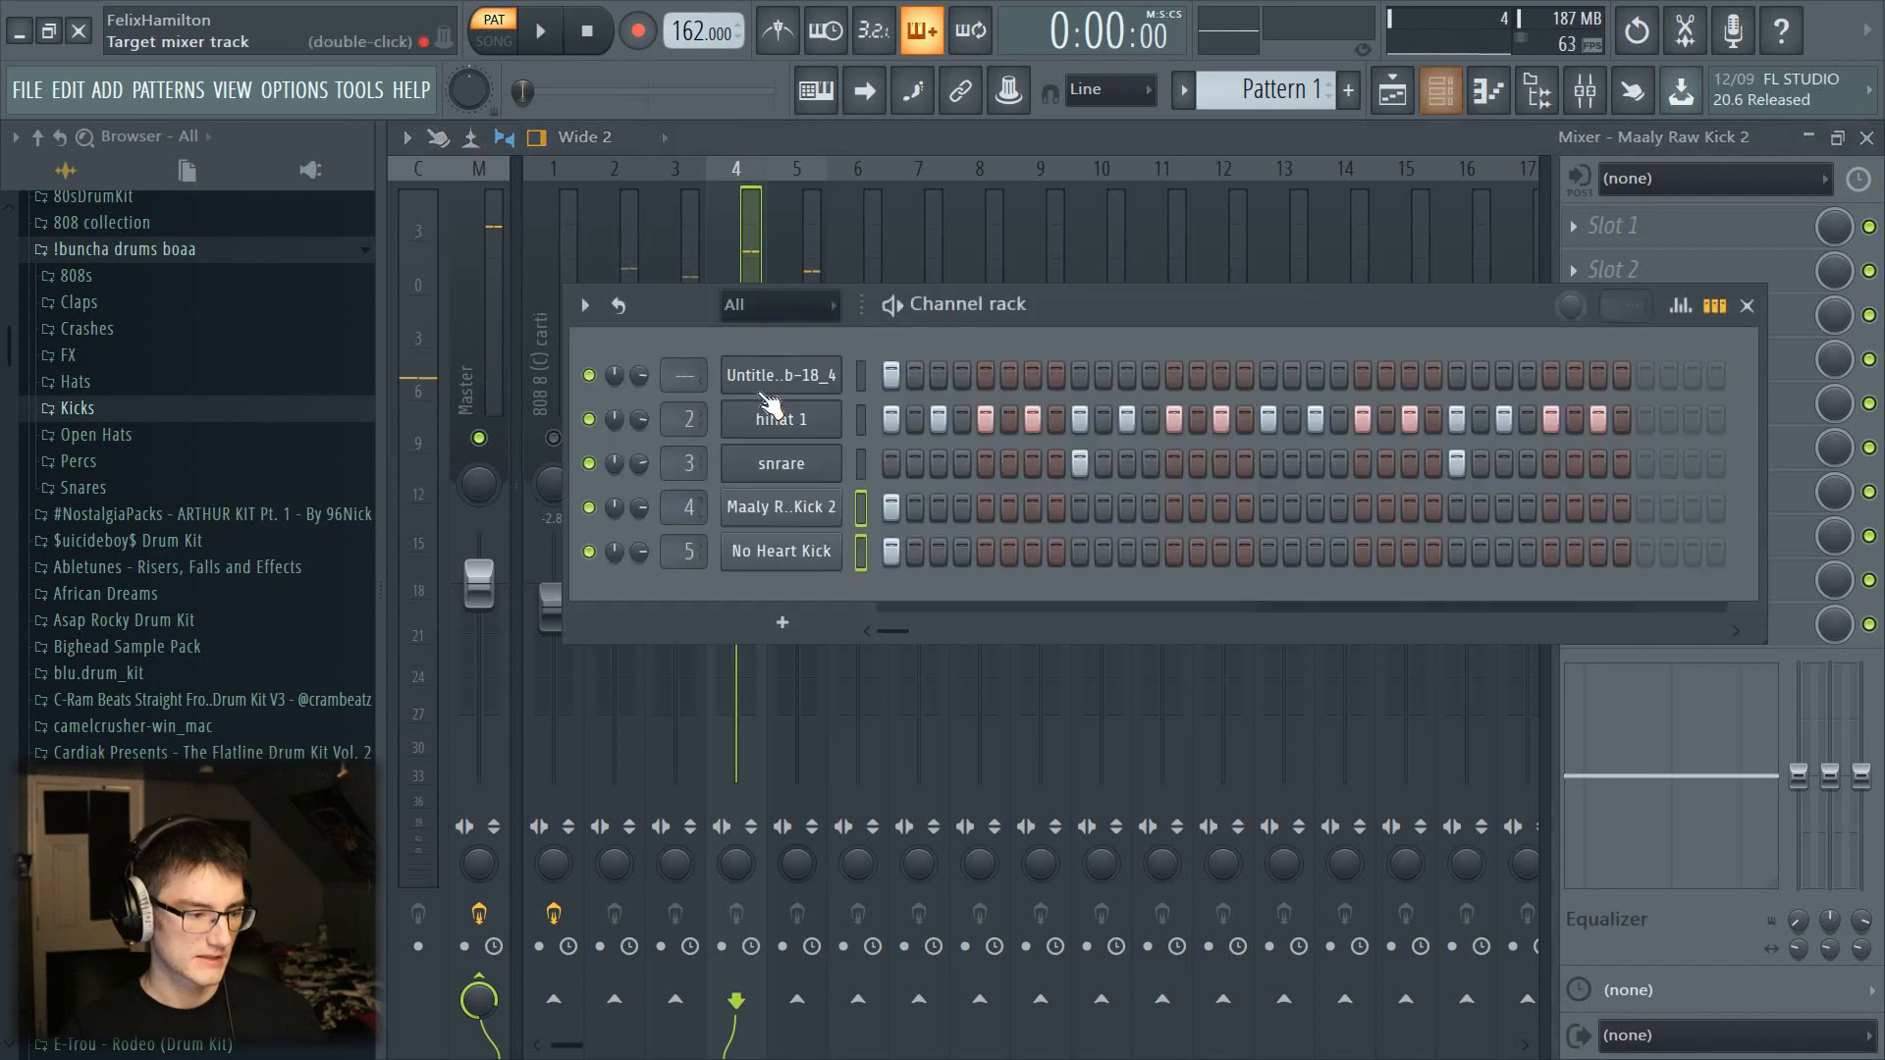
pyautogui.click(681, 384)
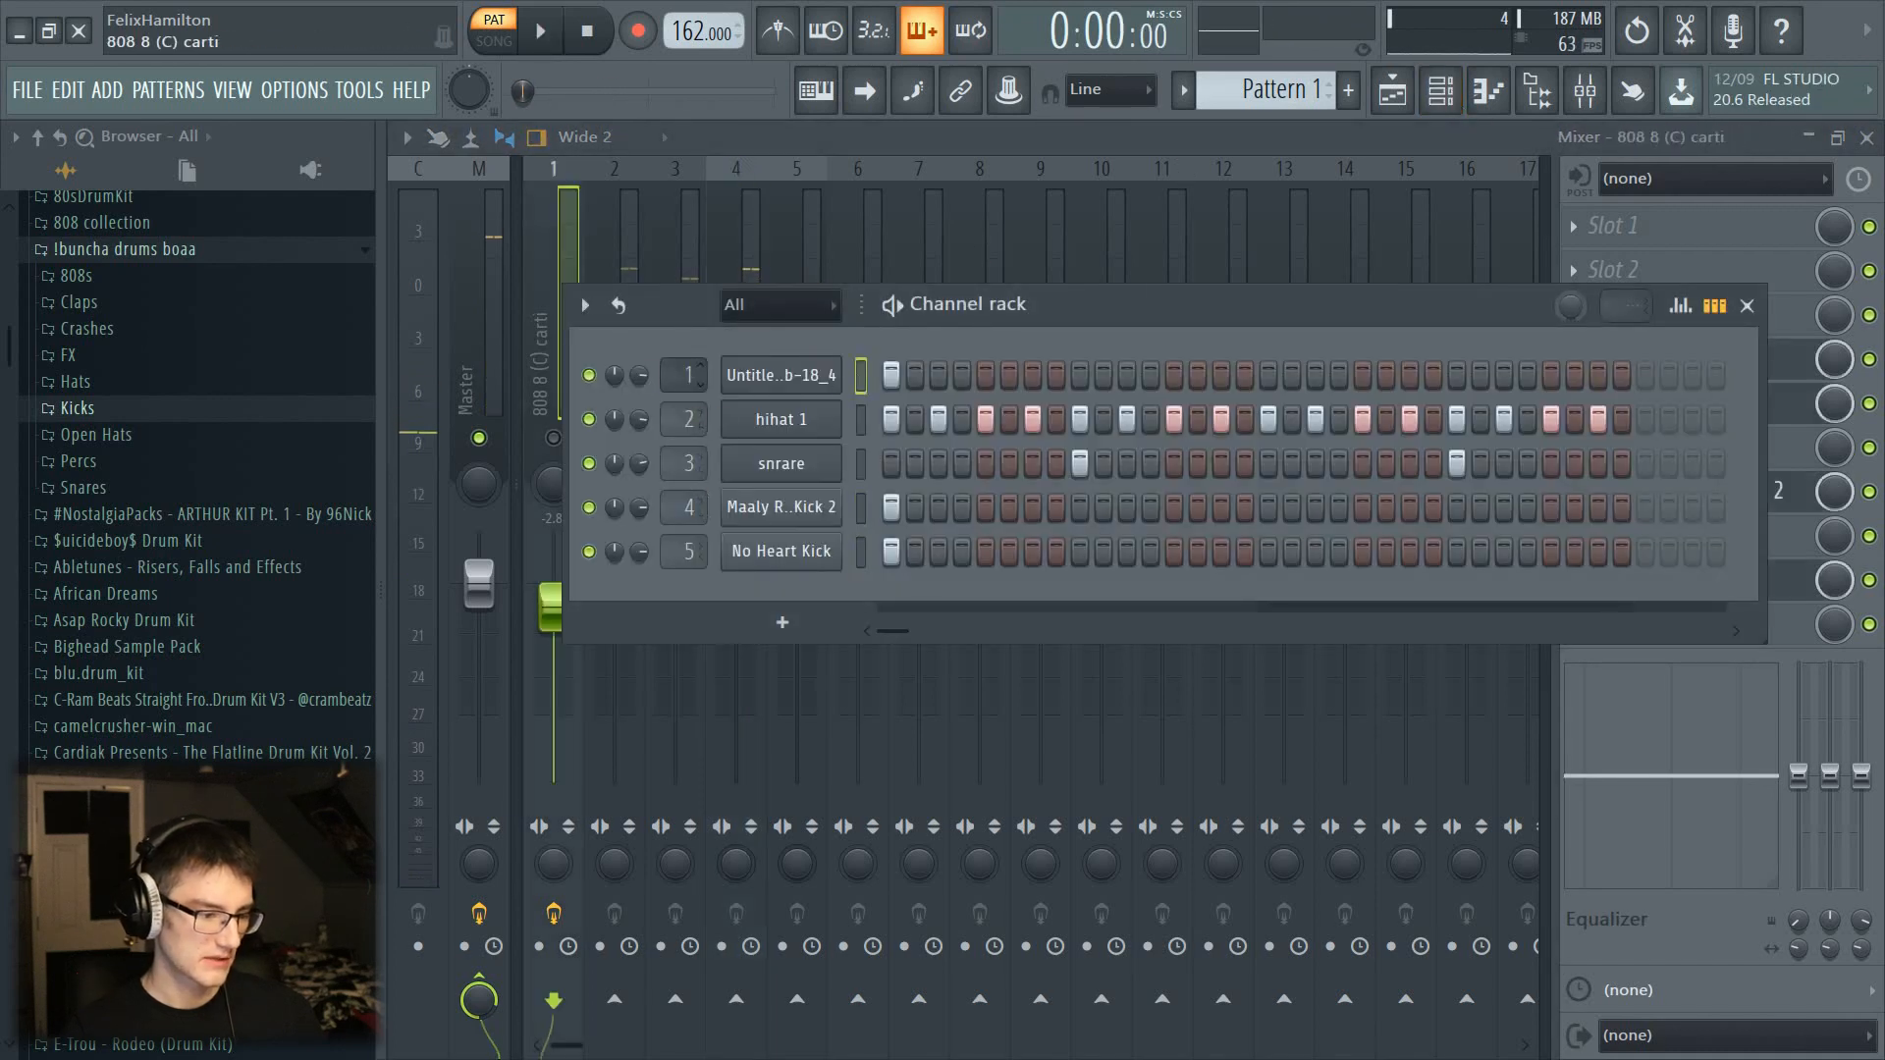
pyautogui.click(550, 267)
pyautogui.rightClick(544, 355)
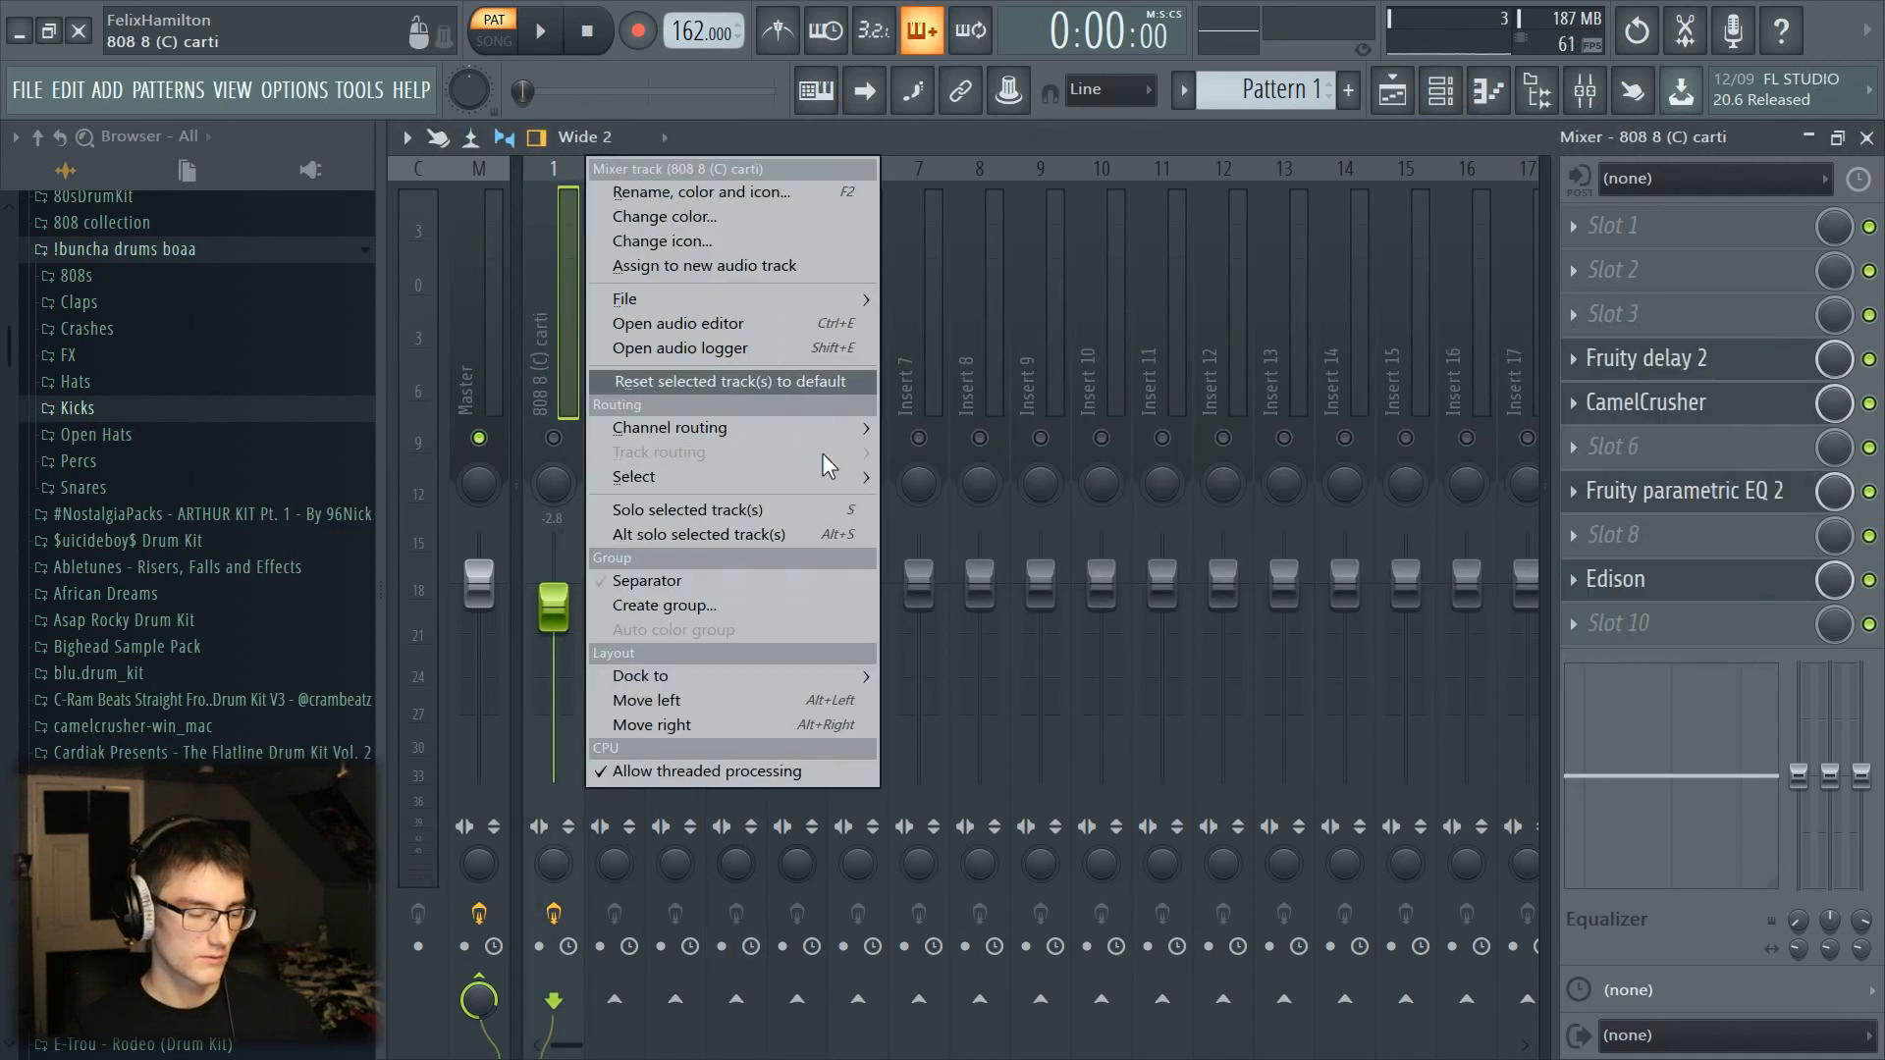
pyautogui.click(815, 382)
pyautogui.click(1186, 634)
# Step: Rename mixer track 1 to 808
pyautogui.rightClick(585, 157)
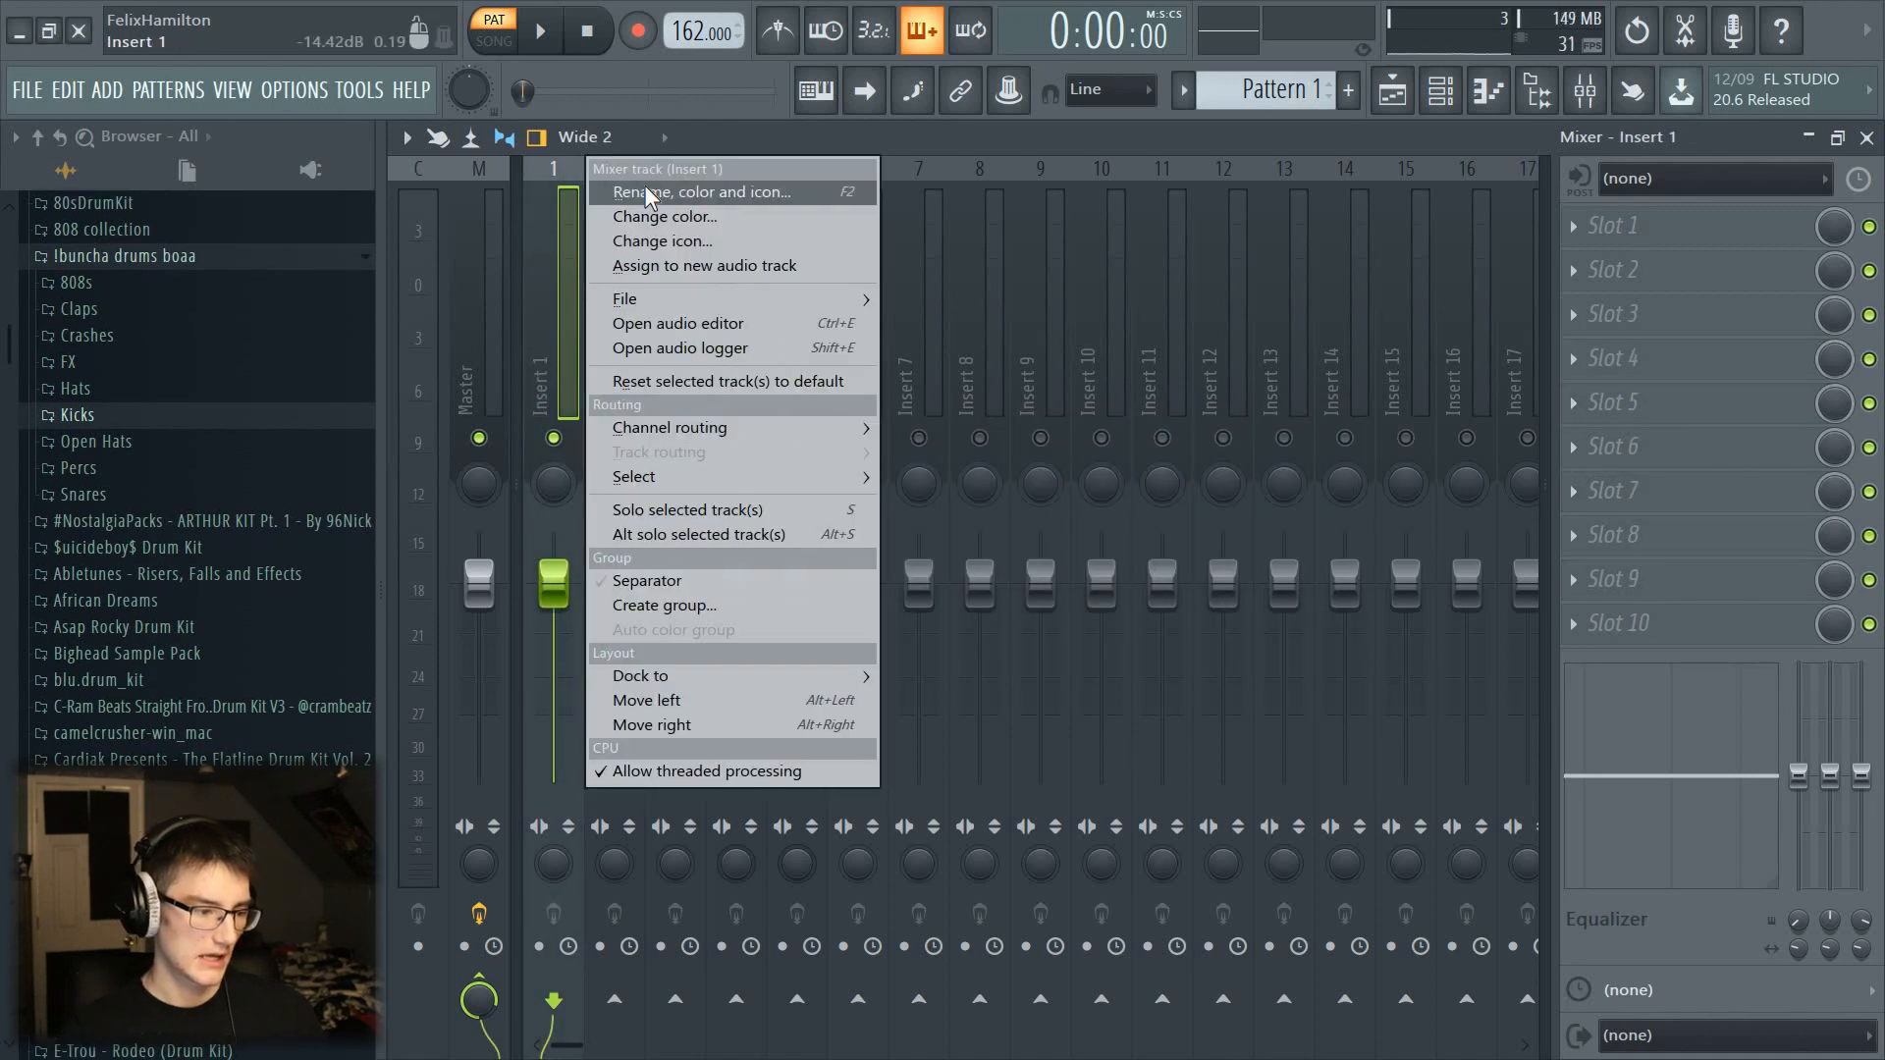
pyautogui.click(650, 185)
pyautogui.write('808')
pyautogui.press('Return')
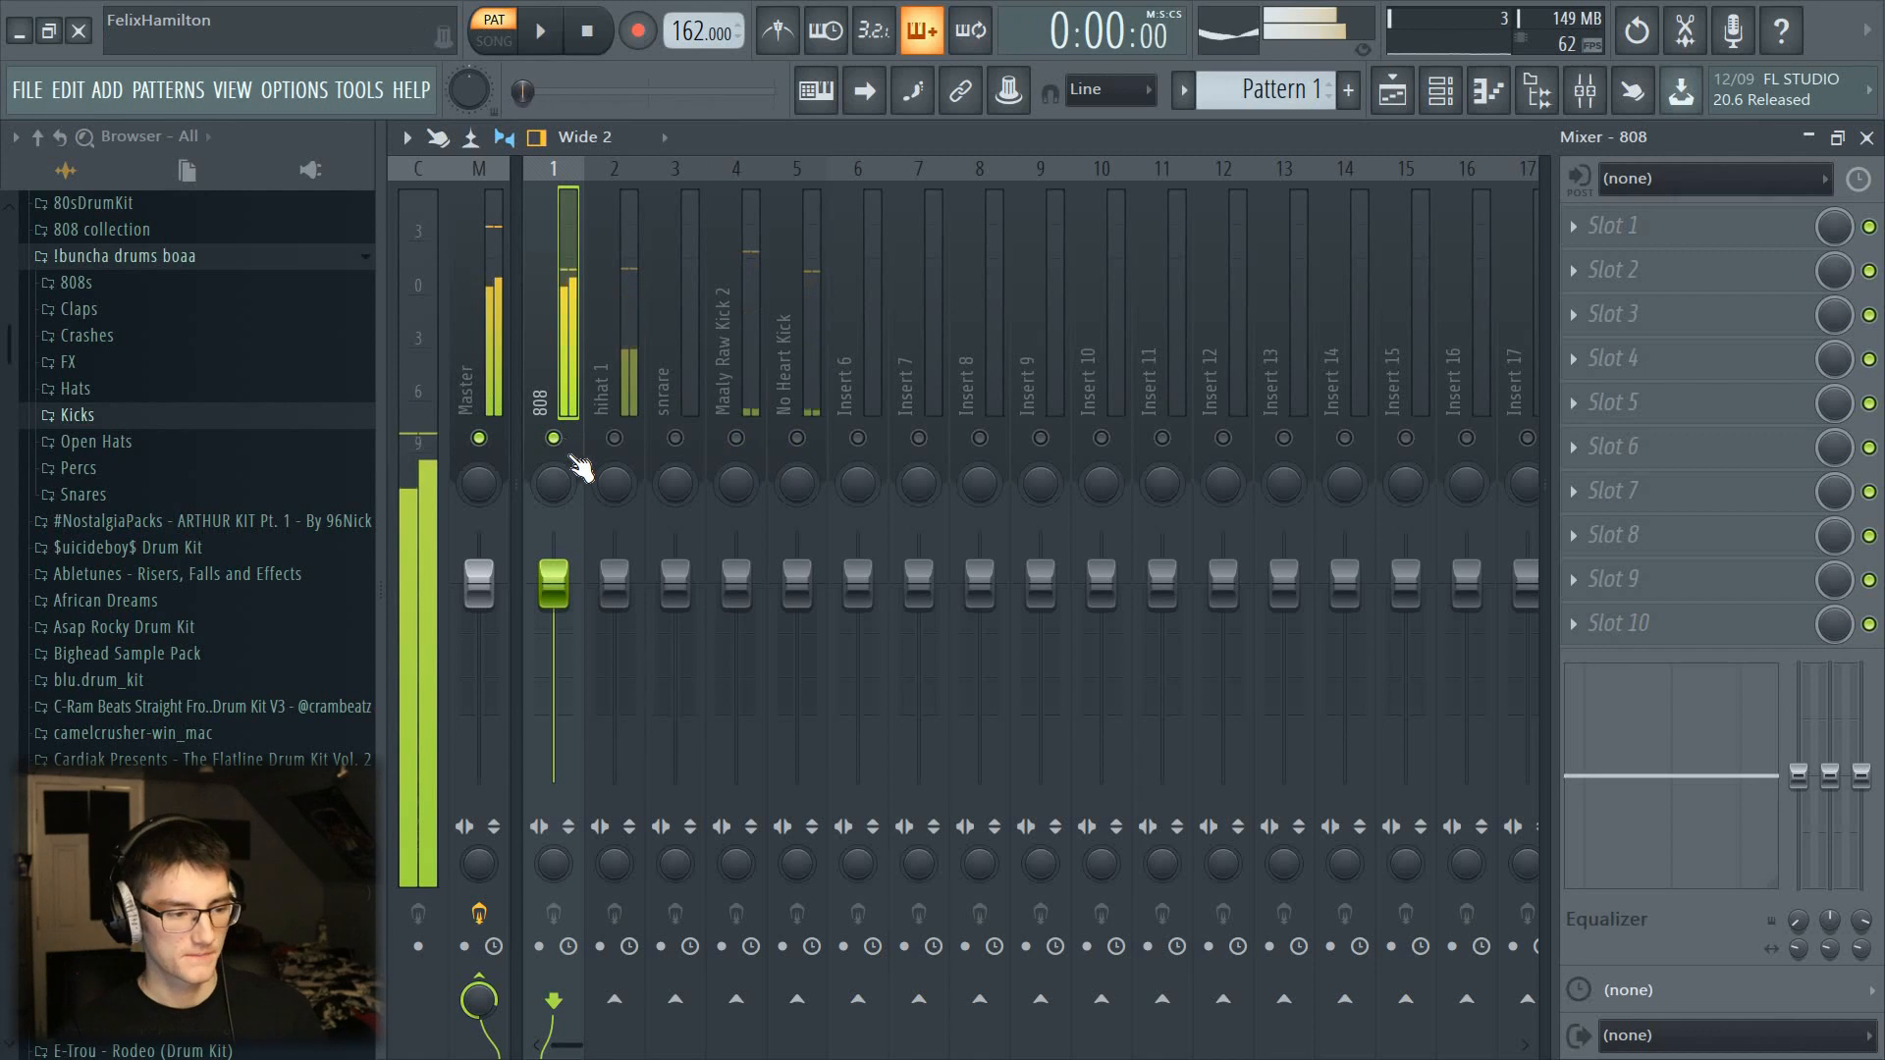
# Step: Adjust the step velocities of the Maaly Raw Kick 2 channel in the graph editor
pyautogui.press('F6')
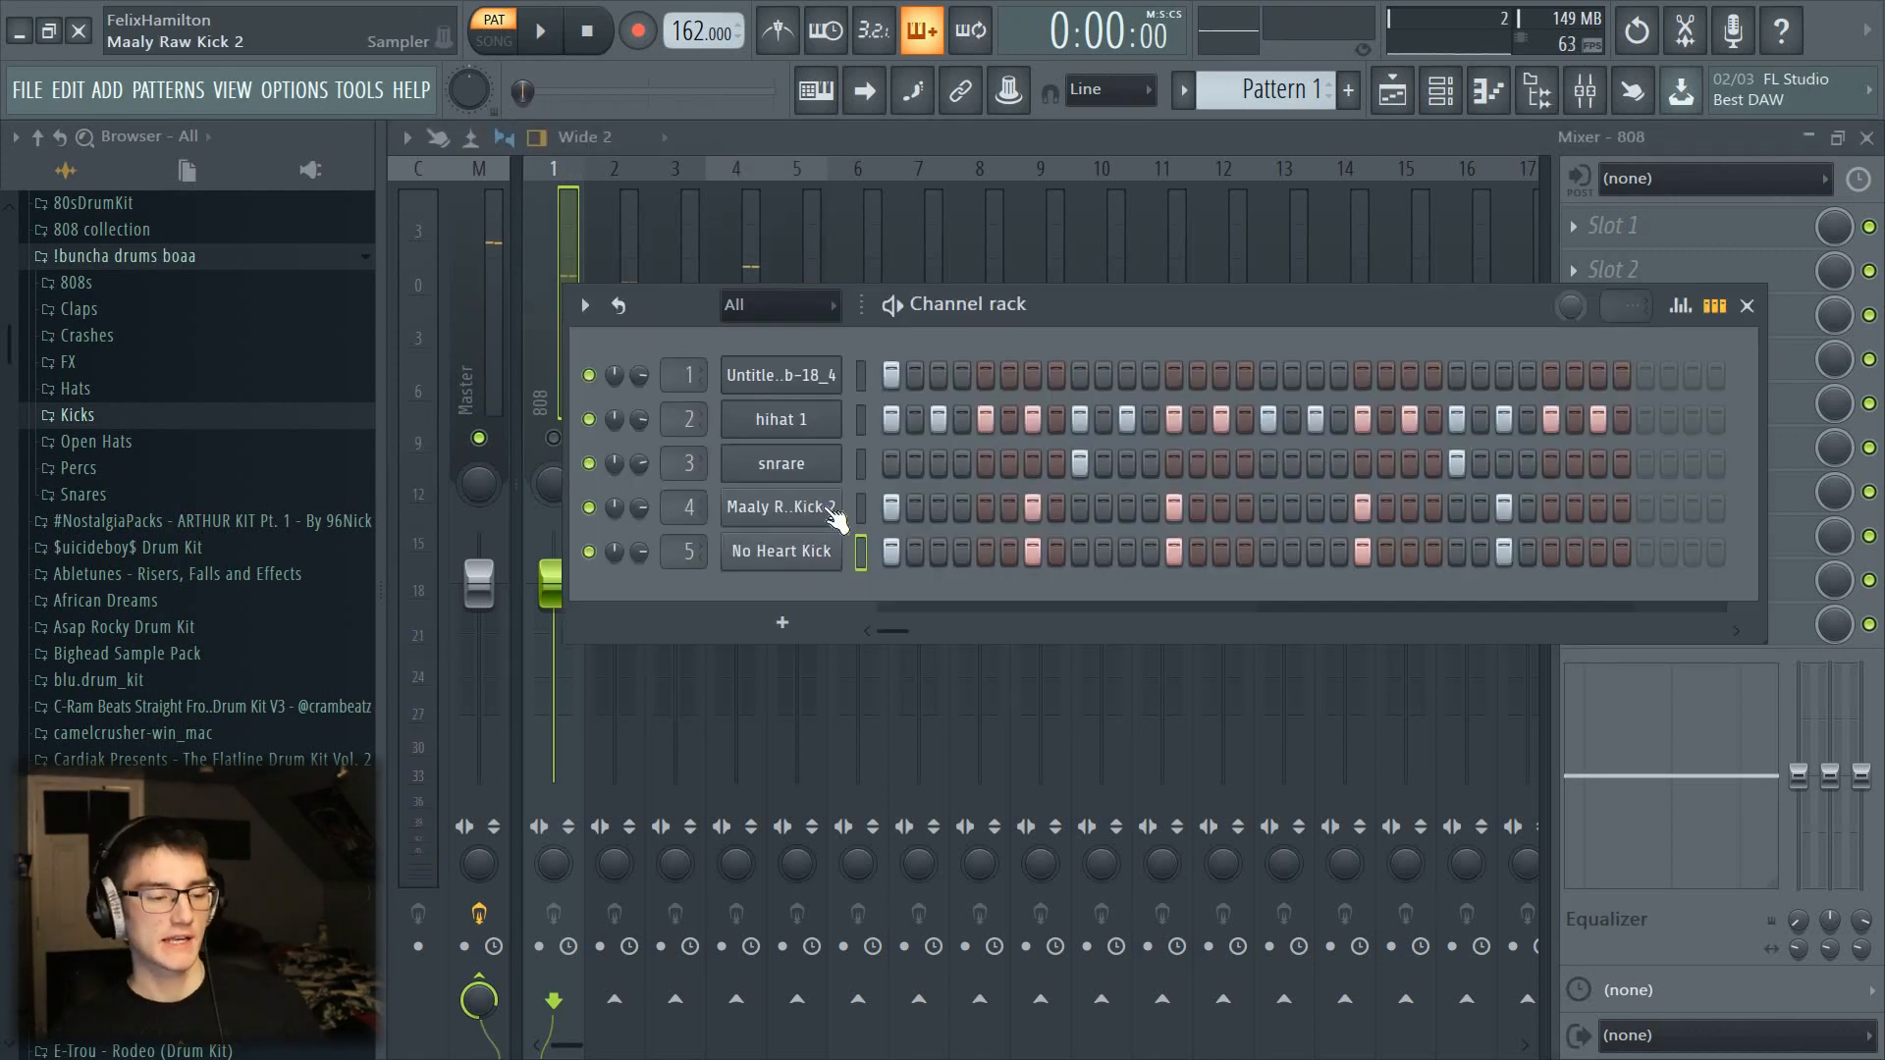
pyautogui.click(835, 517)
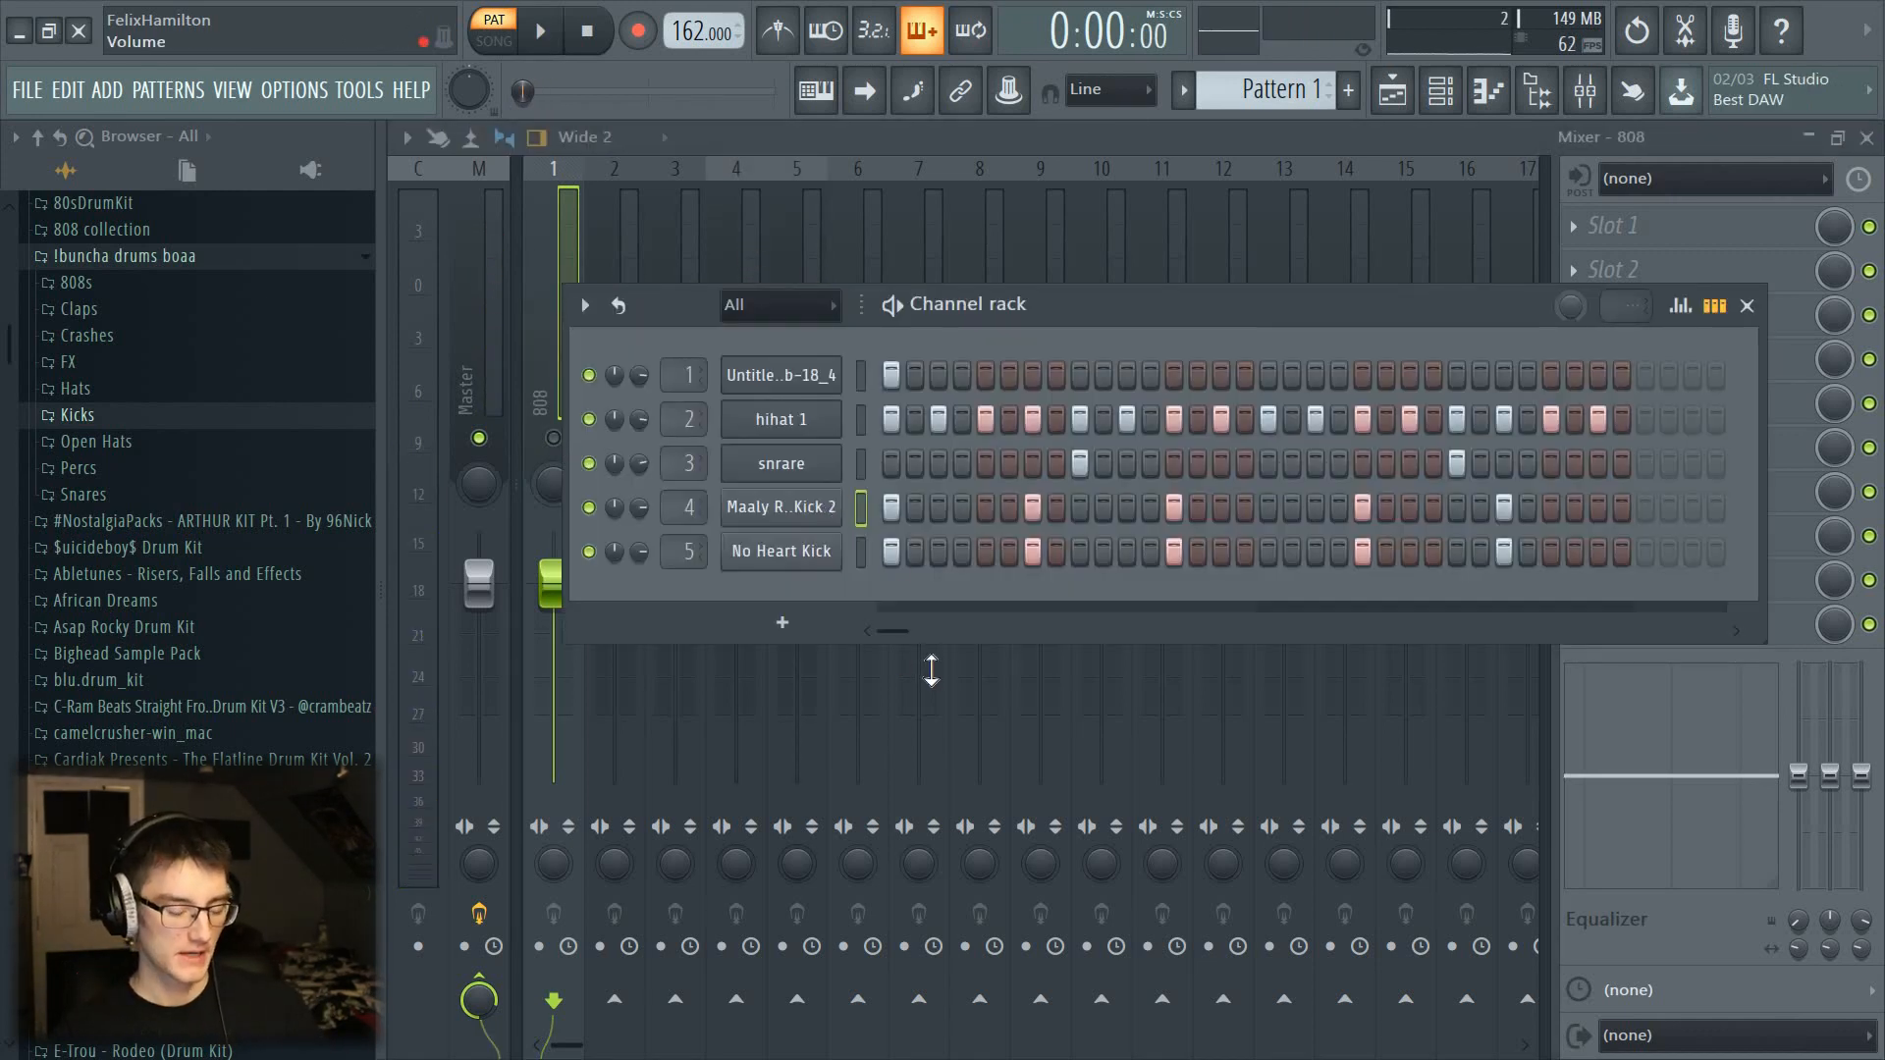
pyautogui.press('g')
pyautogui.moveTo(896, 579)
pyautogui.mouseDown()
pyautogui.moveTo(1231, 403)
pyautogui.moveTo(1517, 422)
pyautogui.mouseUp()
pyautogui.press('g')
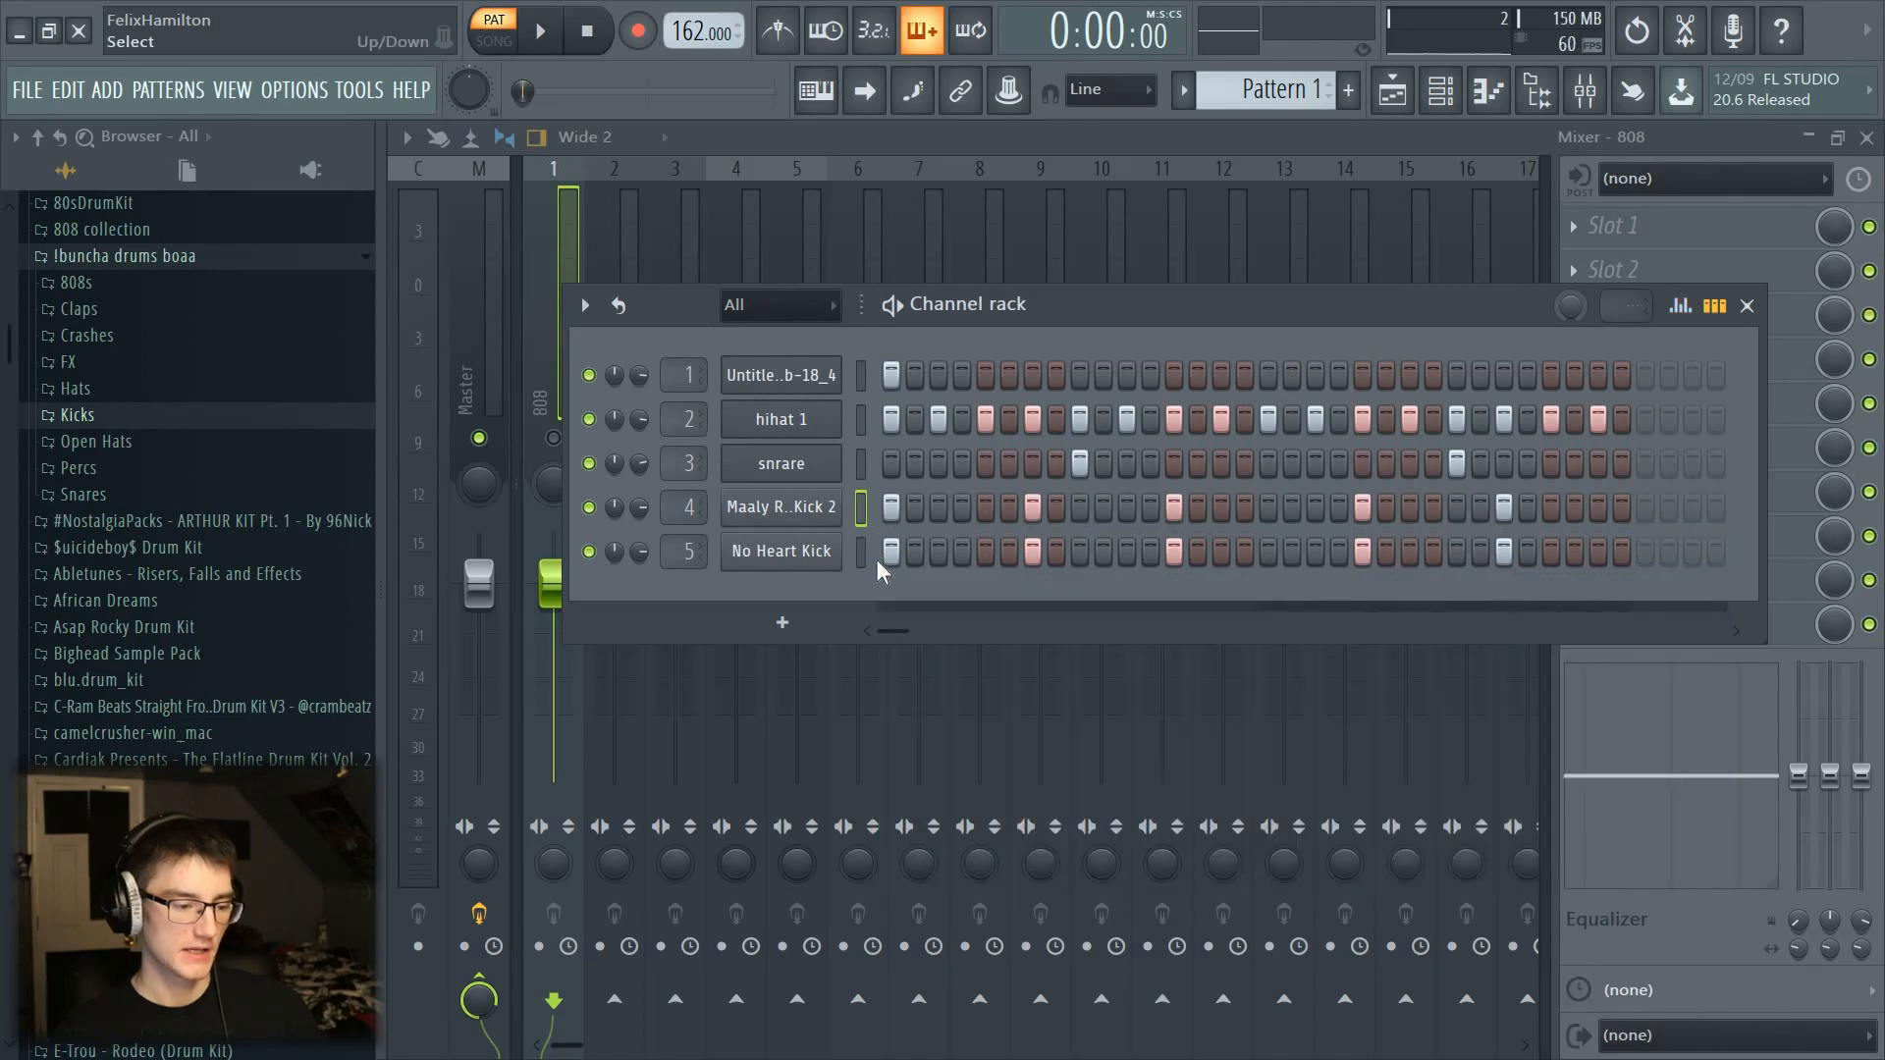
# Step: Check the No Heart Kick steps in the graph editor and play back the pattern
pyautogui.press('Down')
pyautogui.press('g')
pyautogui.press('space')
pyautogui.press('g')
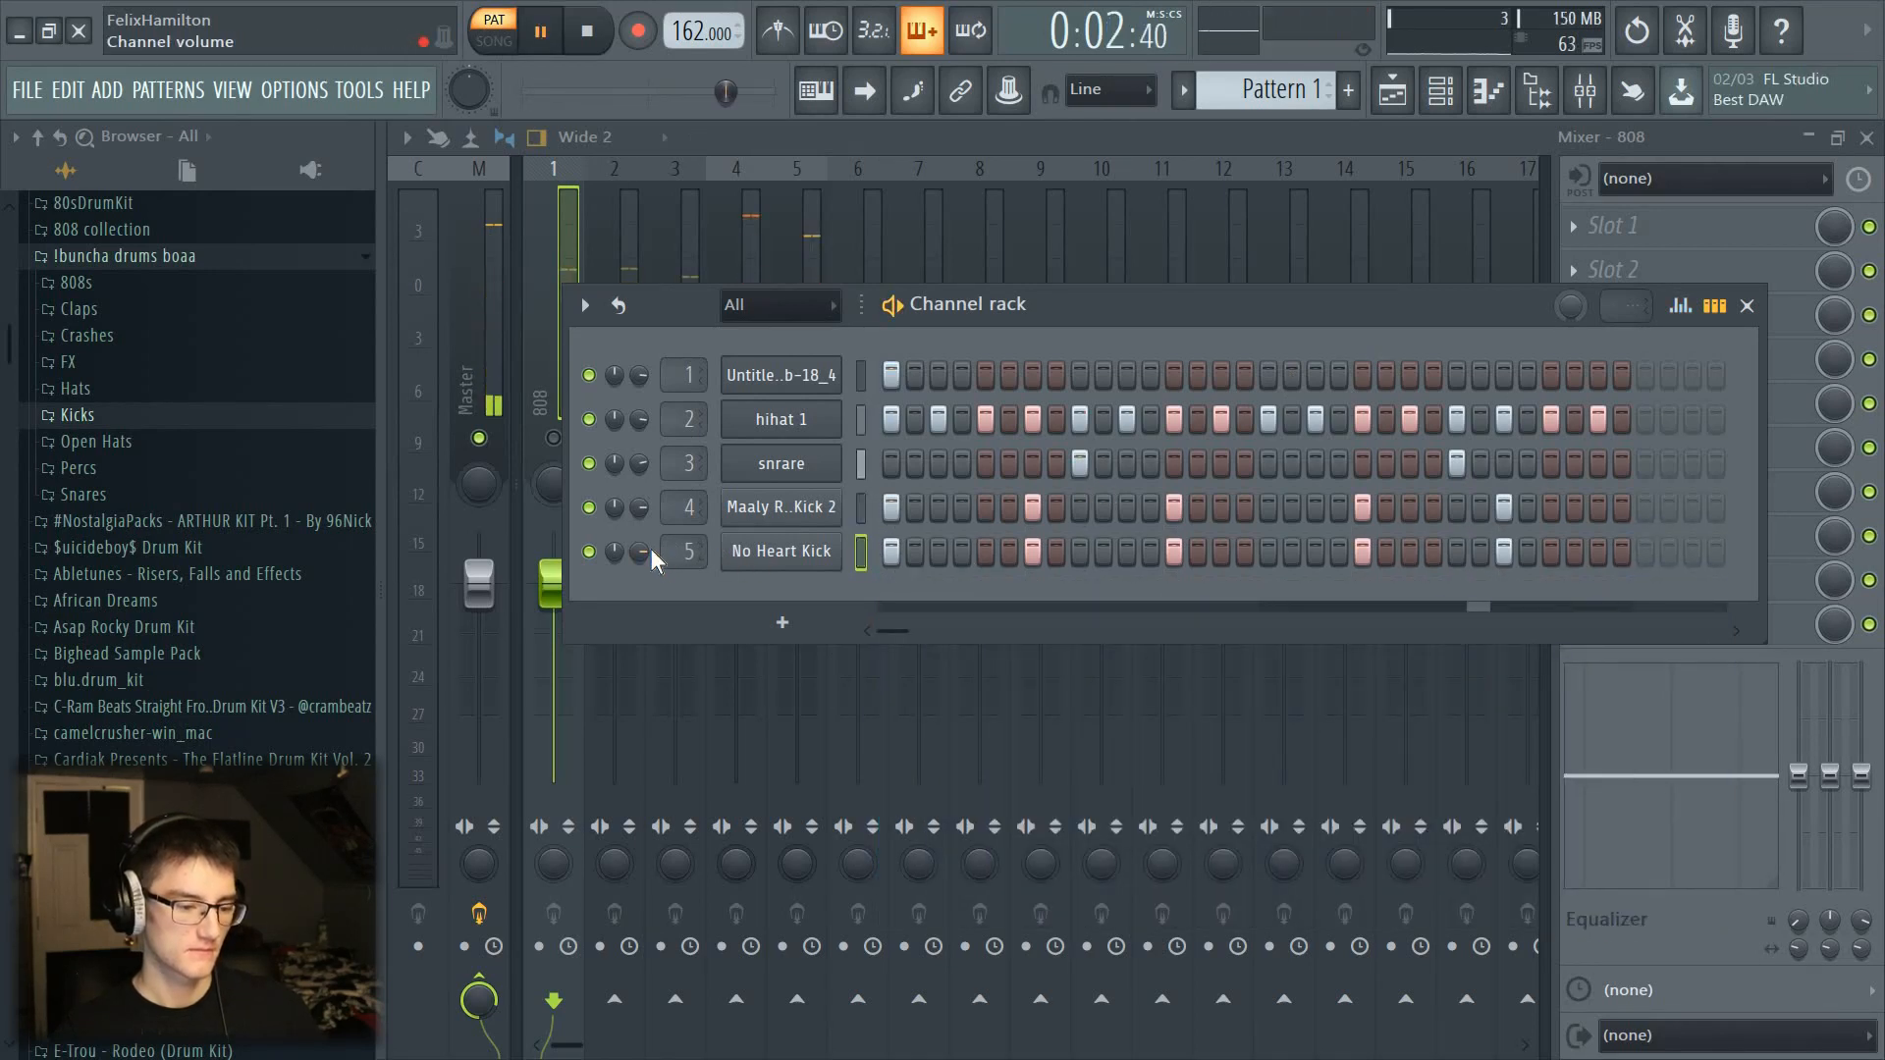
pyautogui.press('space')
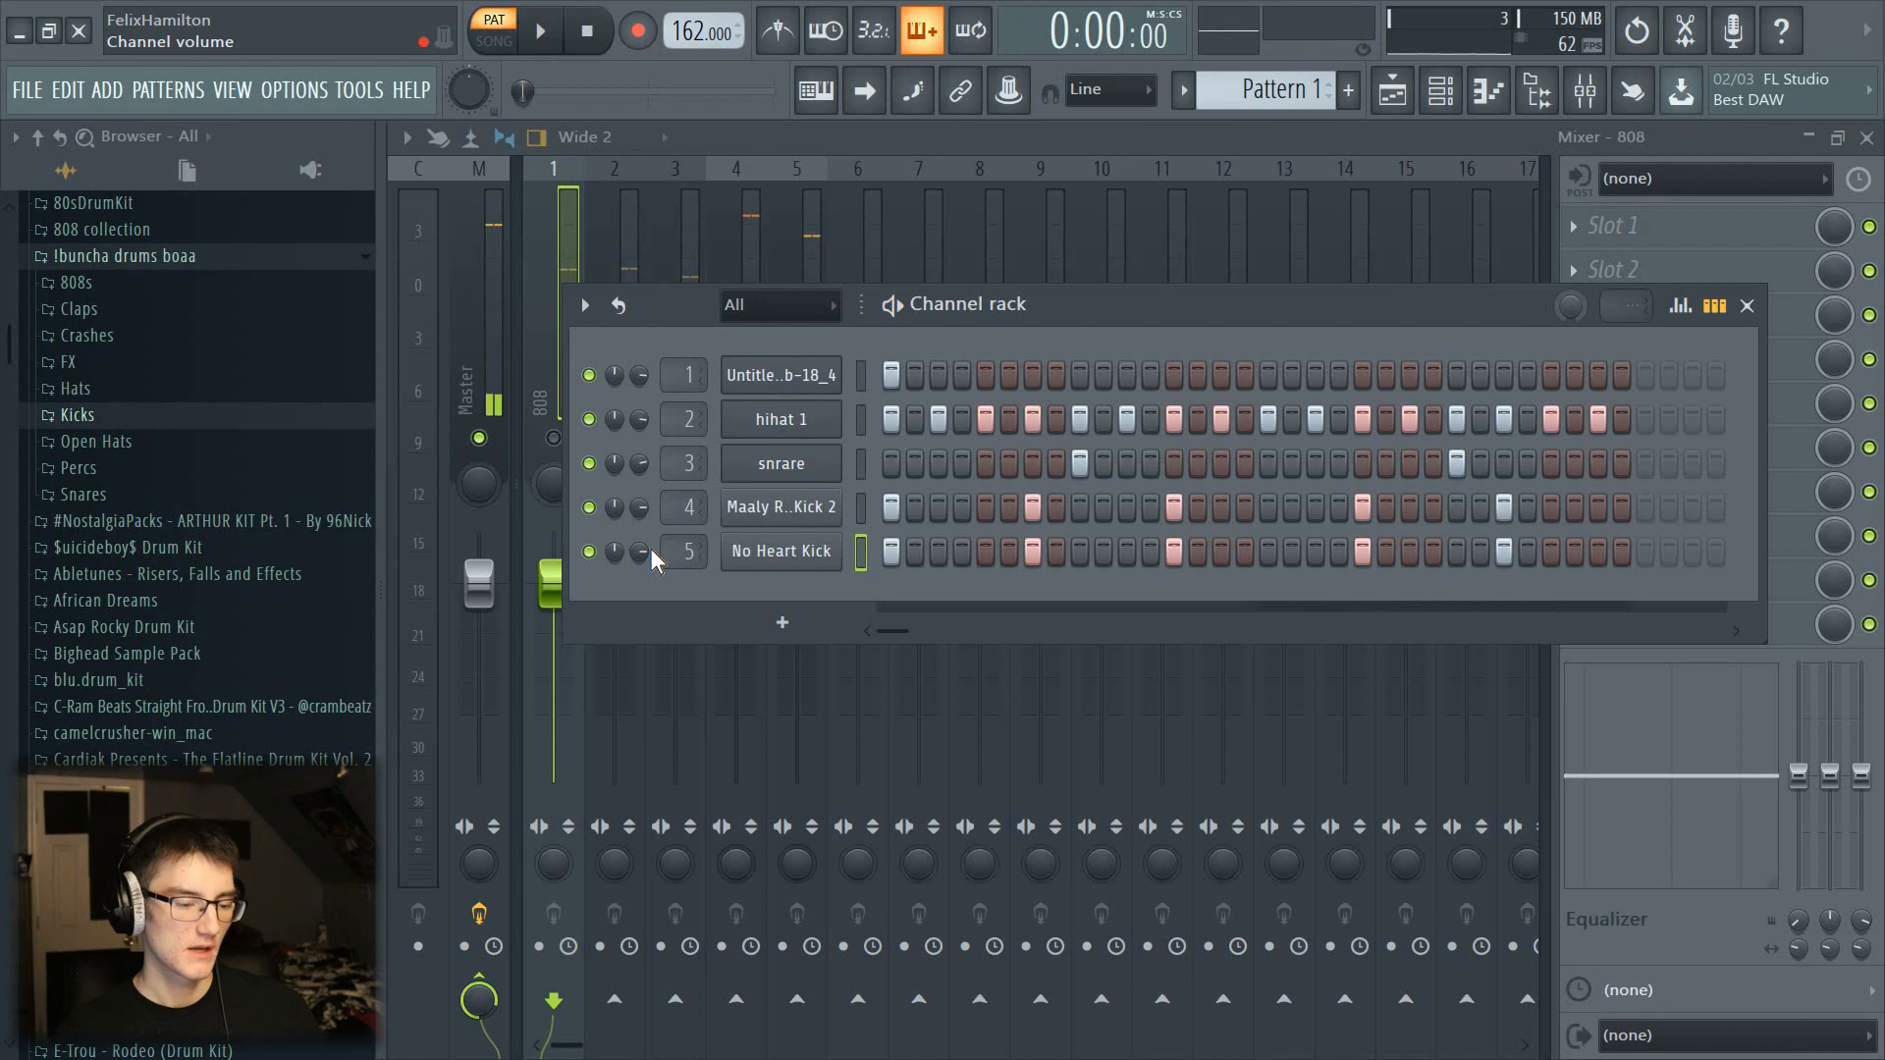
# Step: Adjust the level volume of the No Heart Kick and Maaly Raw Kick 2 channels in their sampler settings
pyautogui.click(830, 552)
pyautogui.moveTo(922, 379); pyautogui.dragTo(1352, 261)
pyautogui.click(1351, 495)
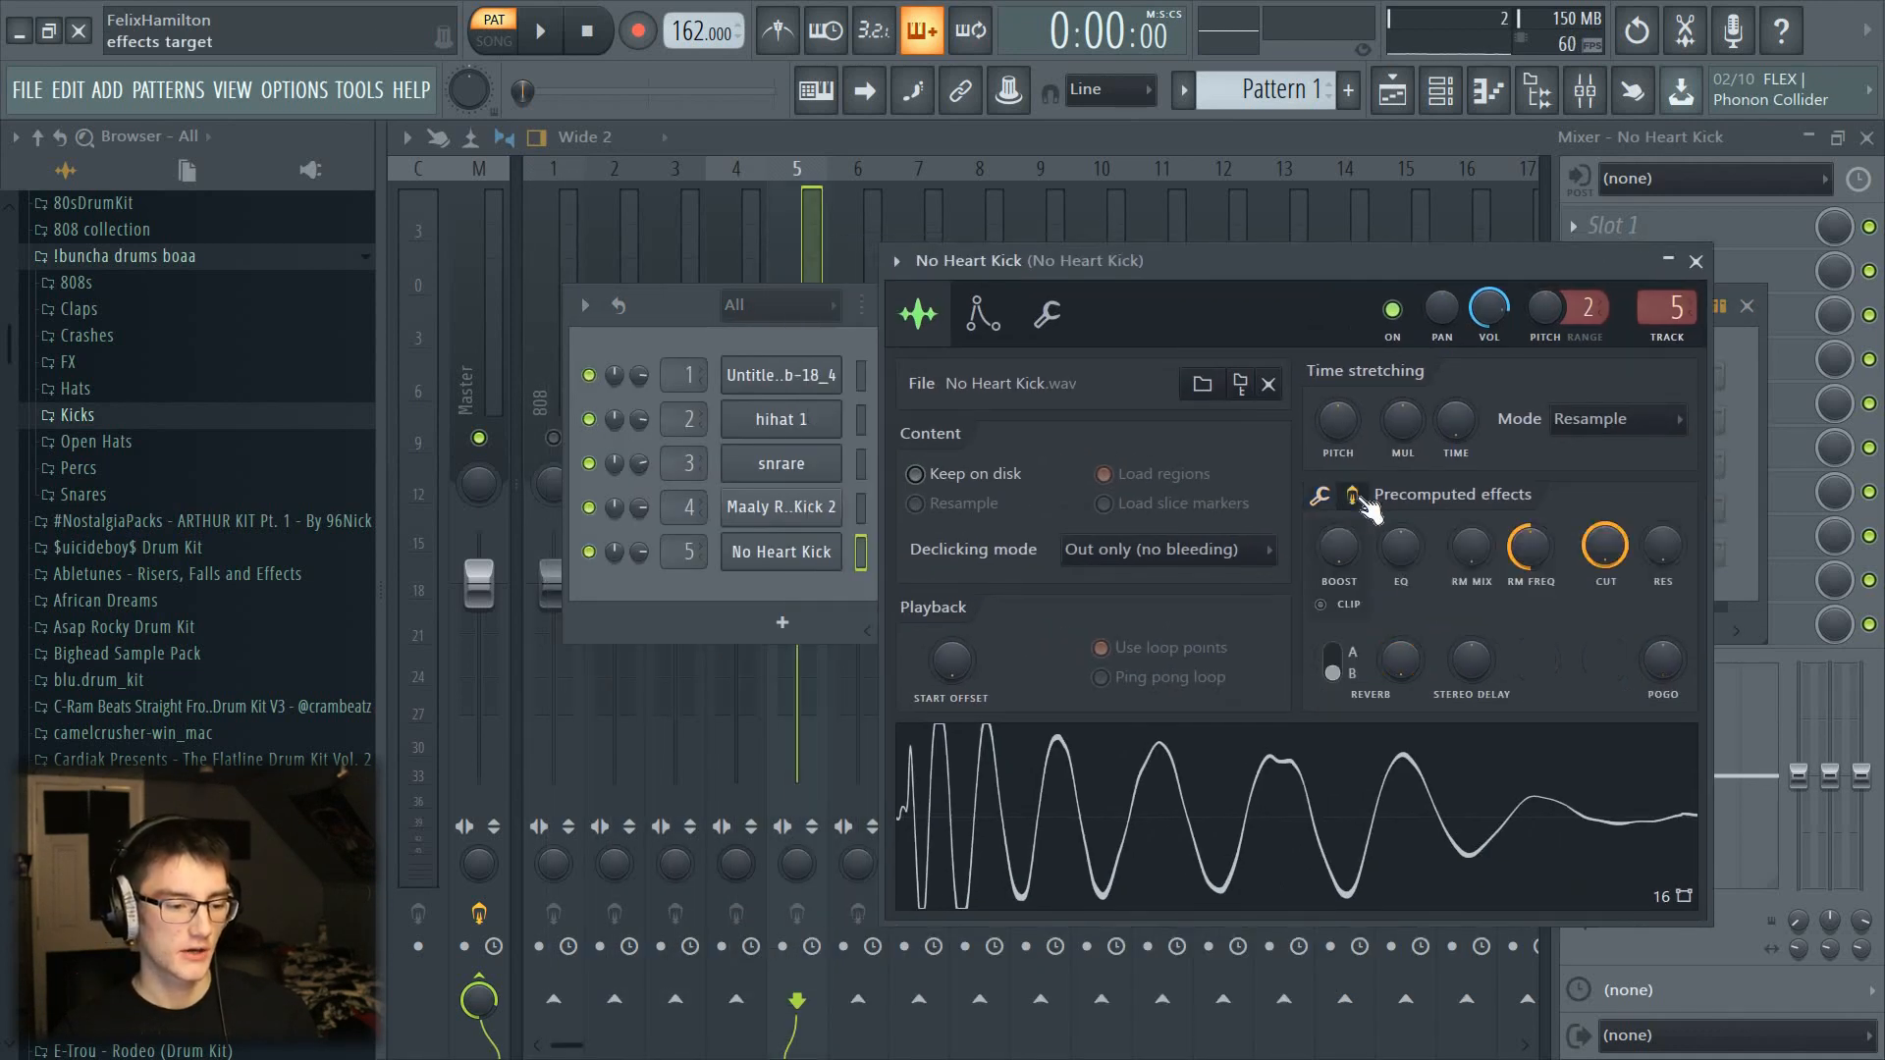
pyautogui.click(1351, 494)
pyautogui.click(1046, 314)
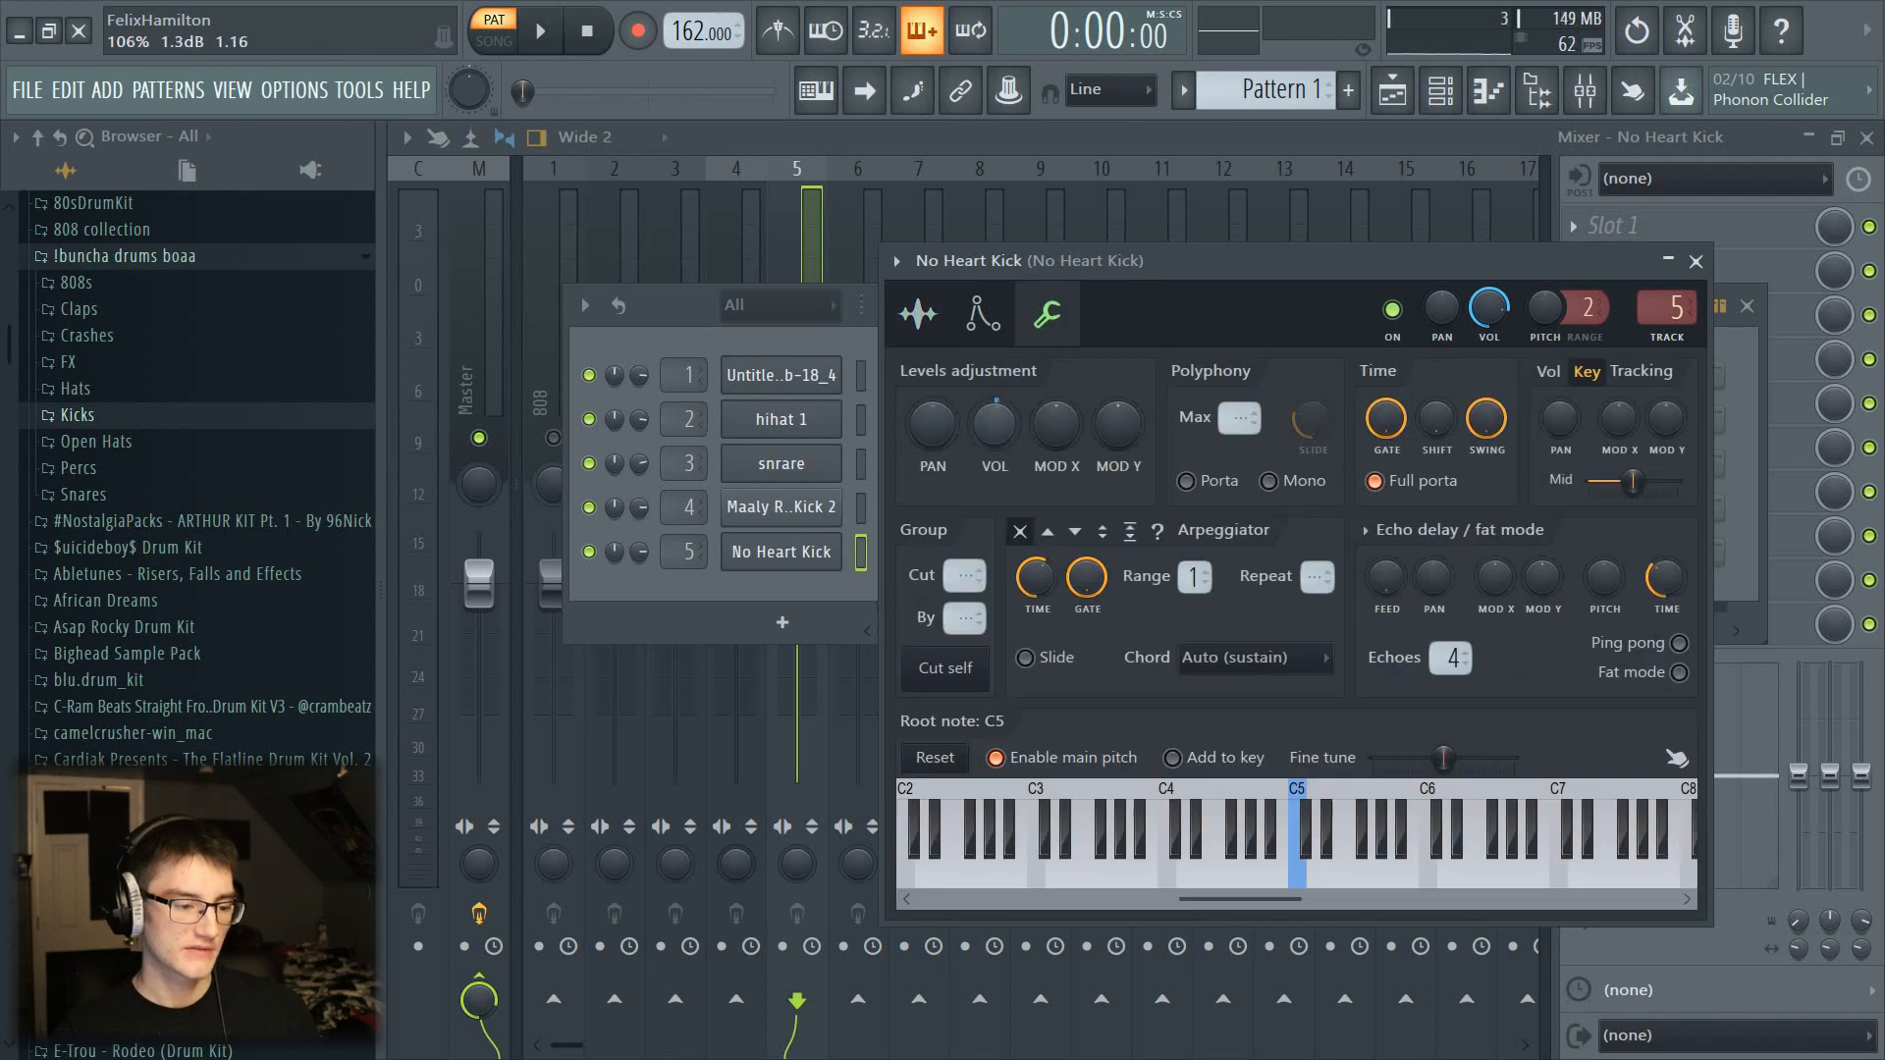
pyautogui.click(780, 507)
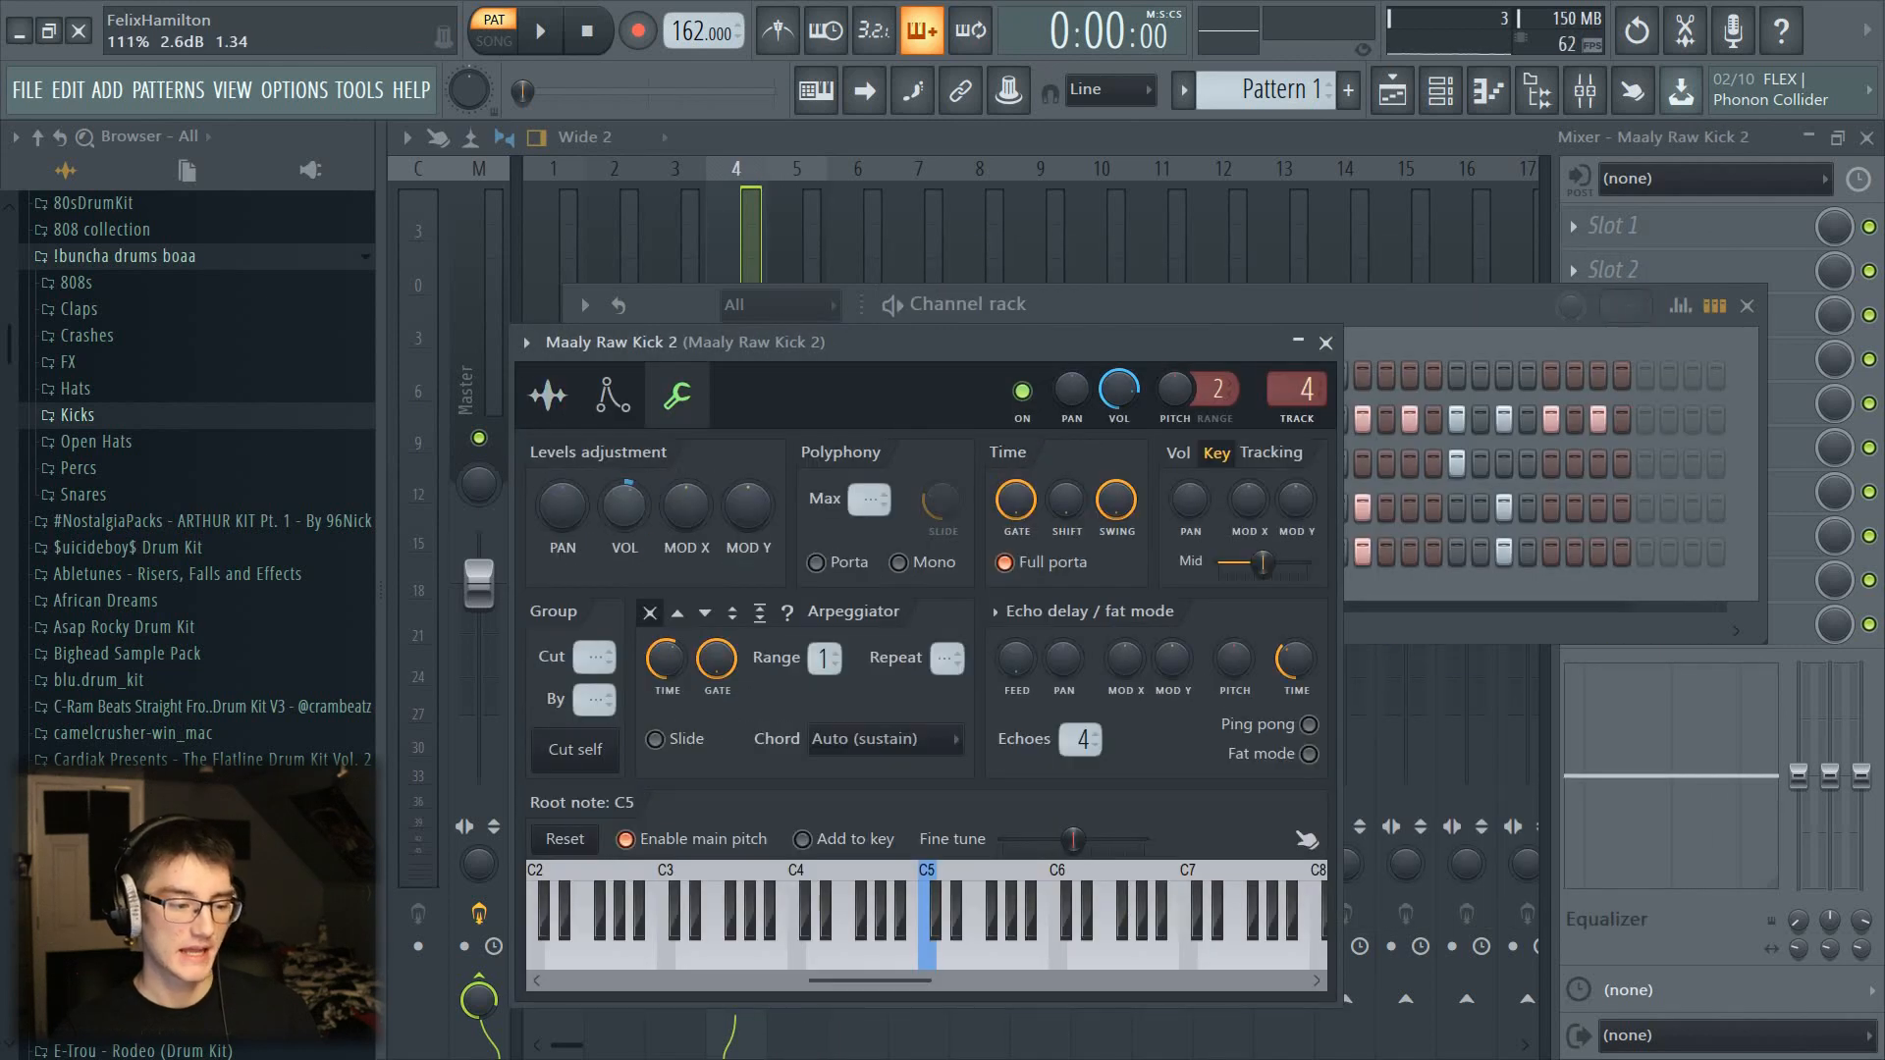
# Step: Play back the pattern and adjust the channel volumes of Maaly Raw Kick 2 and No Heart Kick
pyautogui.click(887, 305)
pyautogui.press('space')
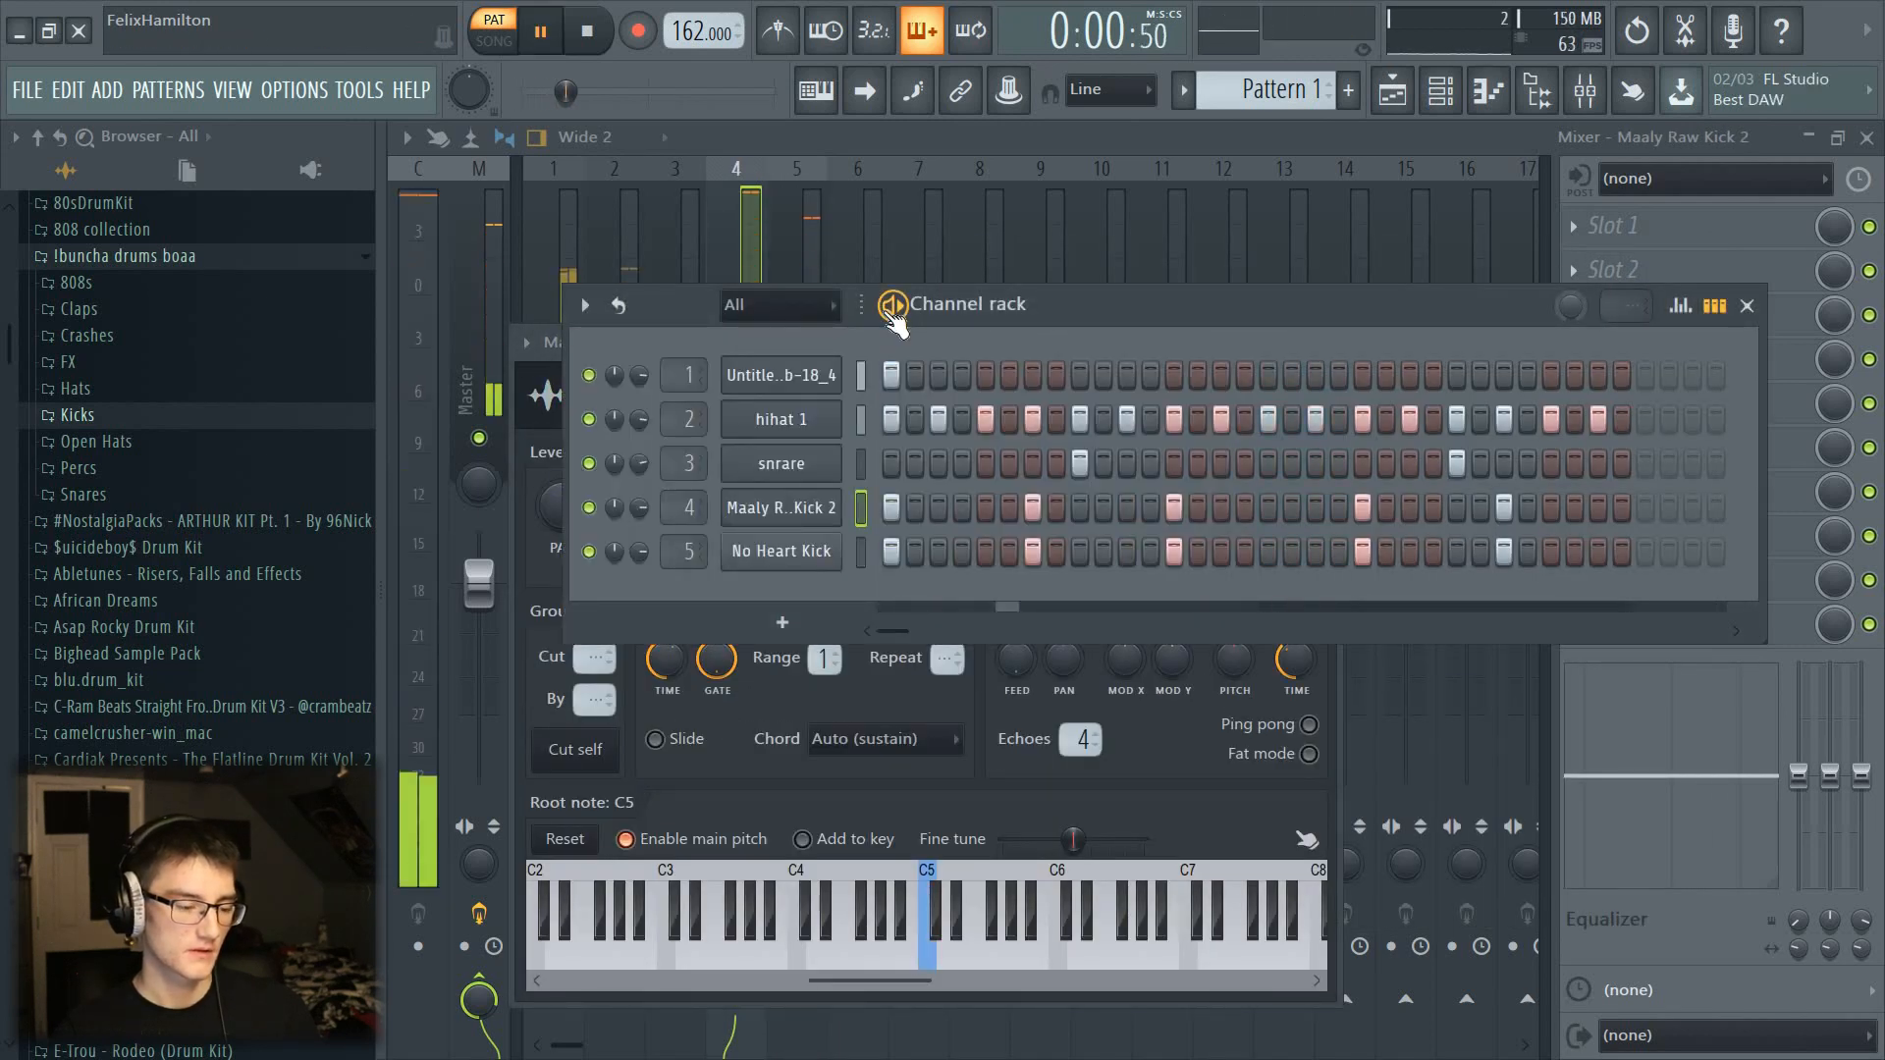
pyautogui.press('space')
pyautogui.moveTo(639, 508); pyautogui.dragTo(639, 562)
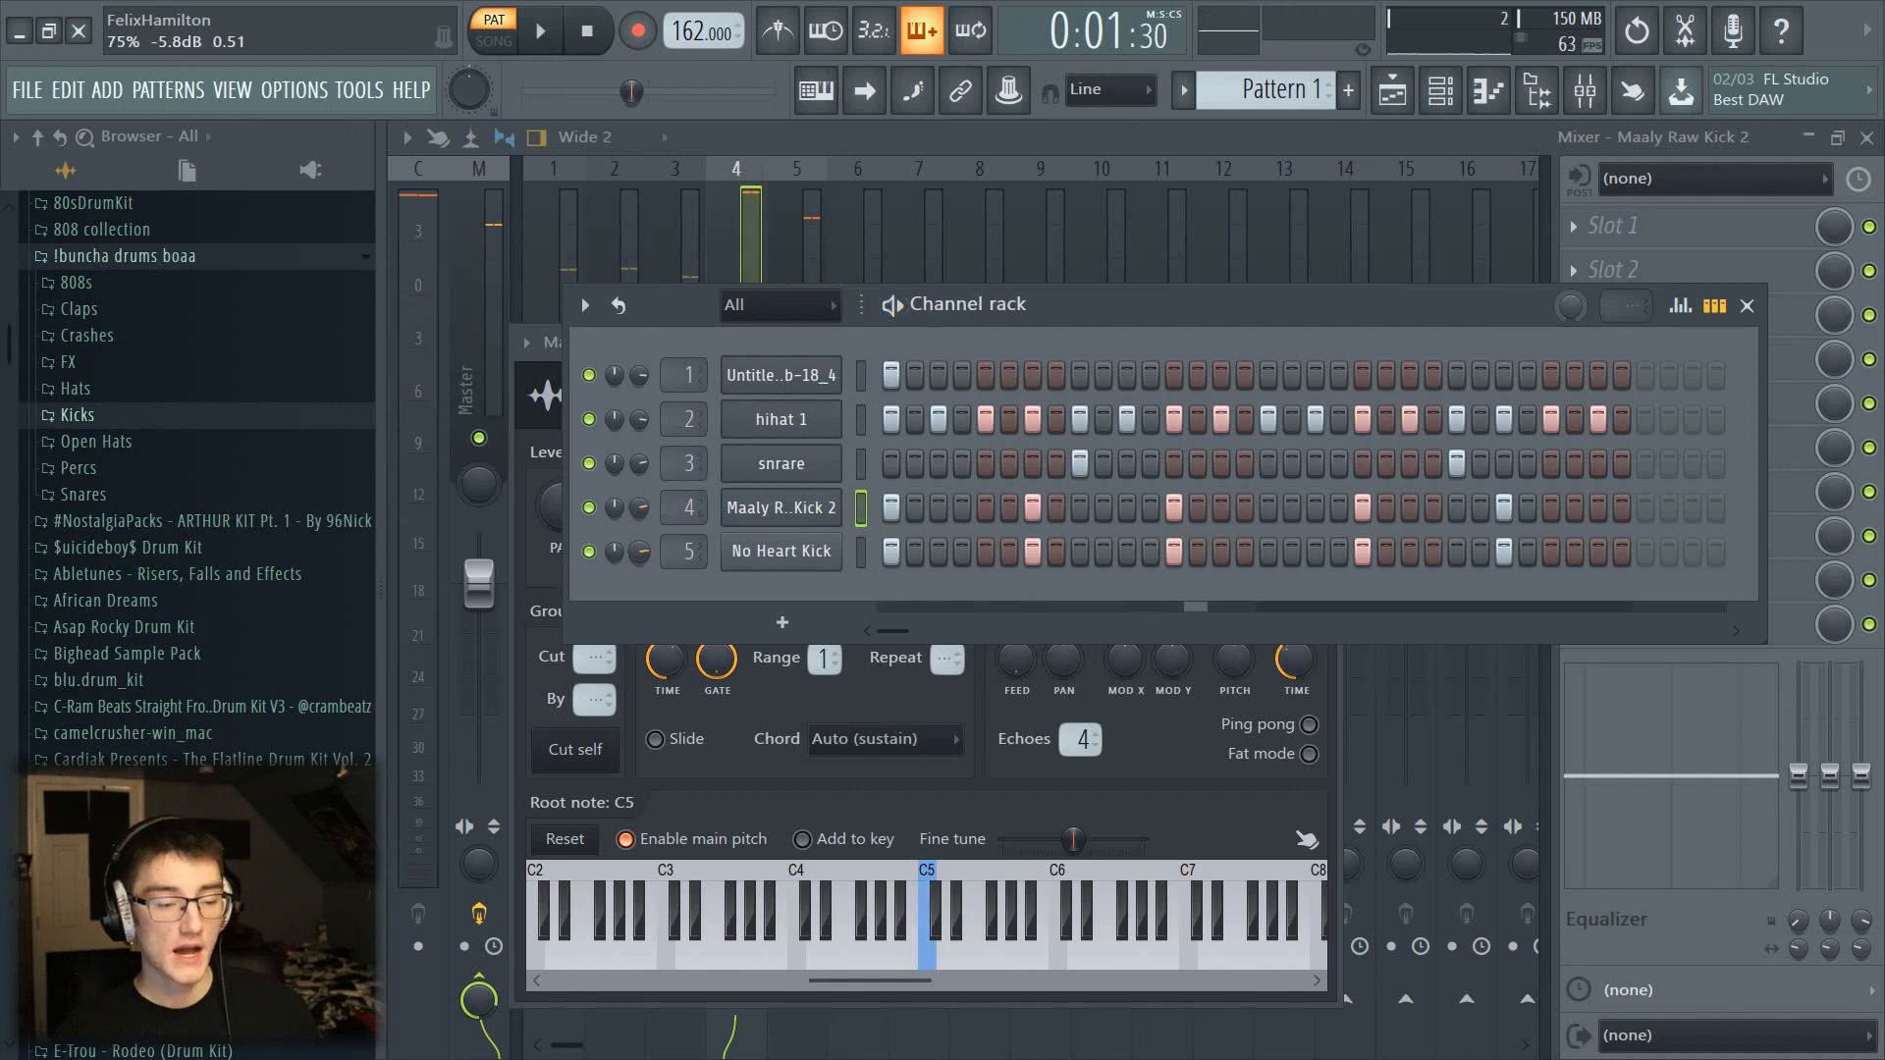
# Step: Compare the Maaly Raw Kick 2 and No Heart Kick mixer tracks
pyautogui.click(473, 289)
pyautogui.click(746, 381)
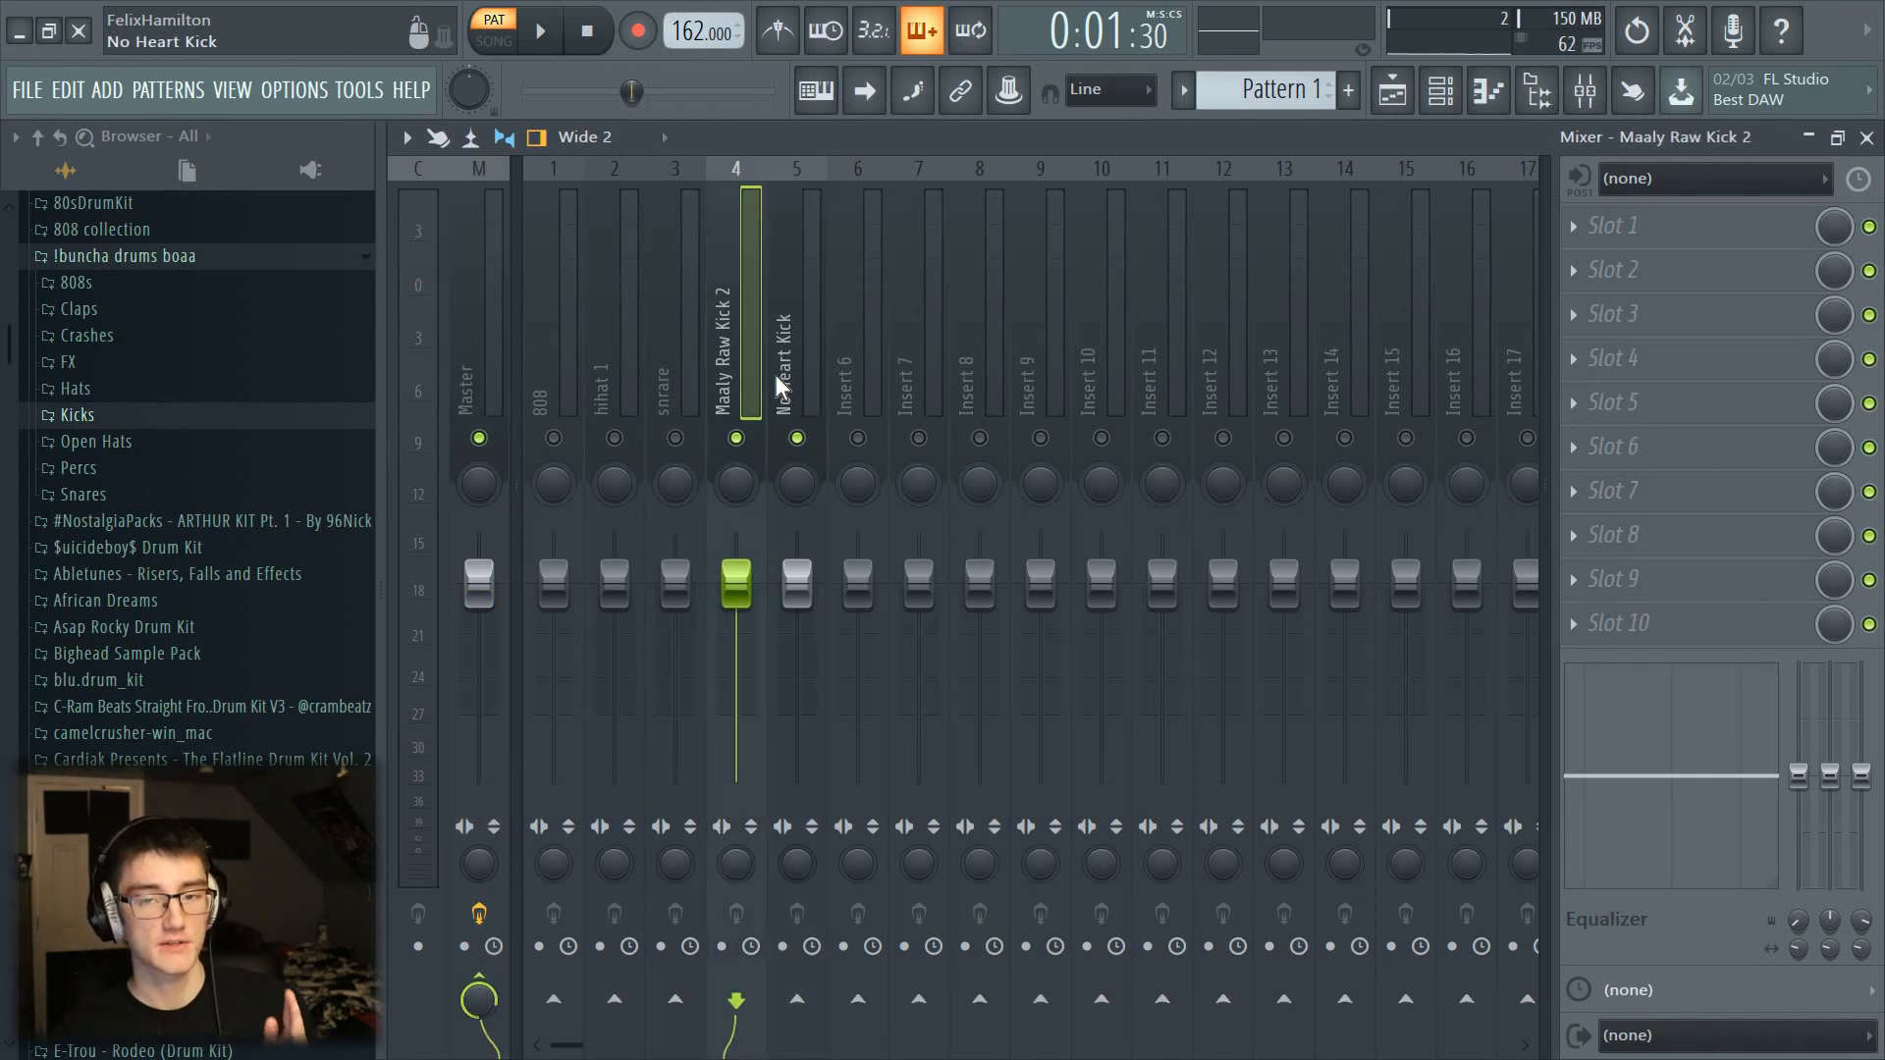
pyautogui.click(778, 379)
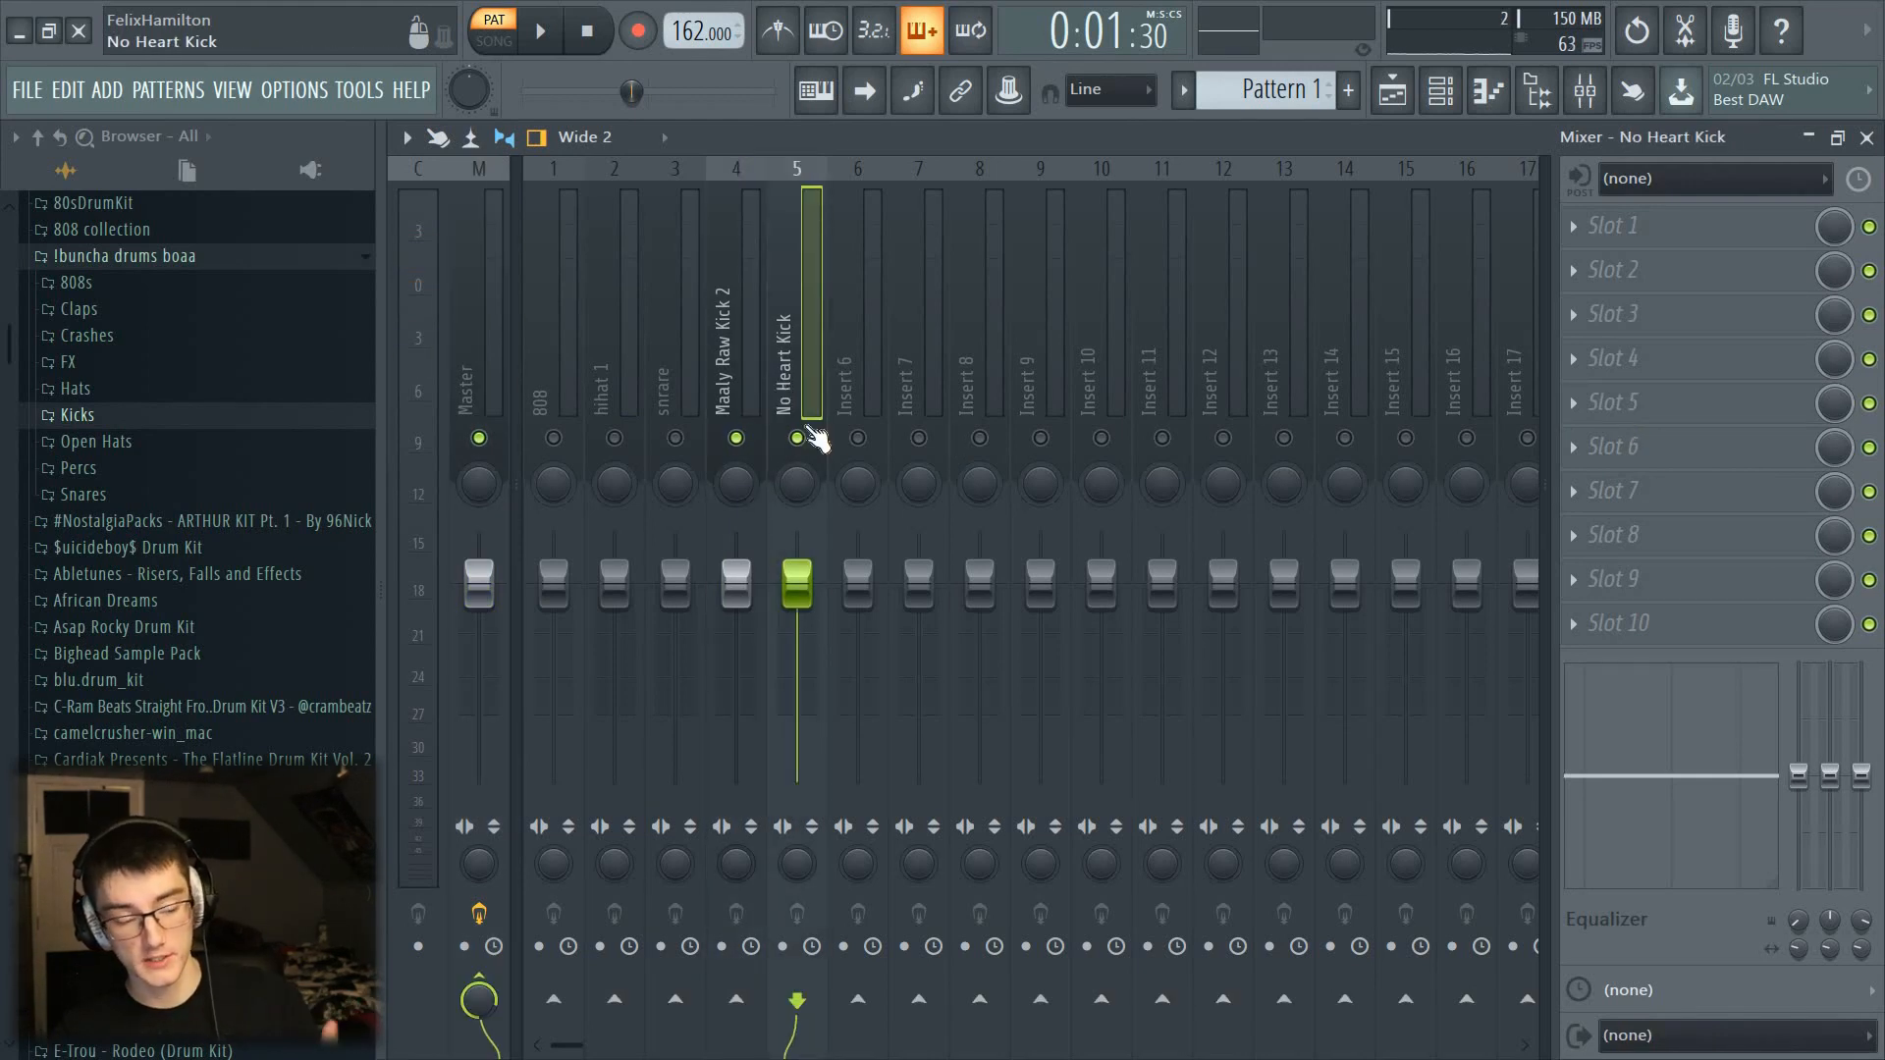
pyautogui.click(763, 369)
pyautogui.click(791, 373)
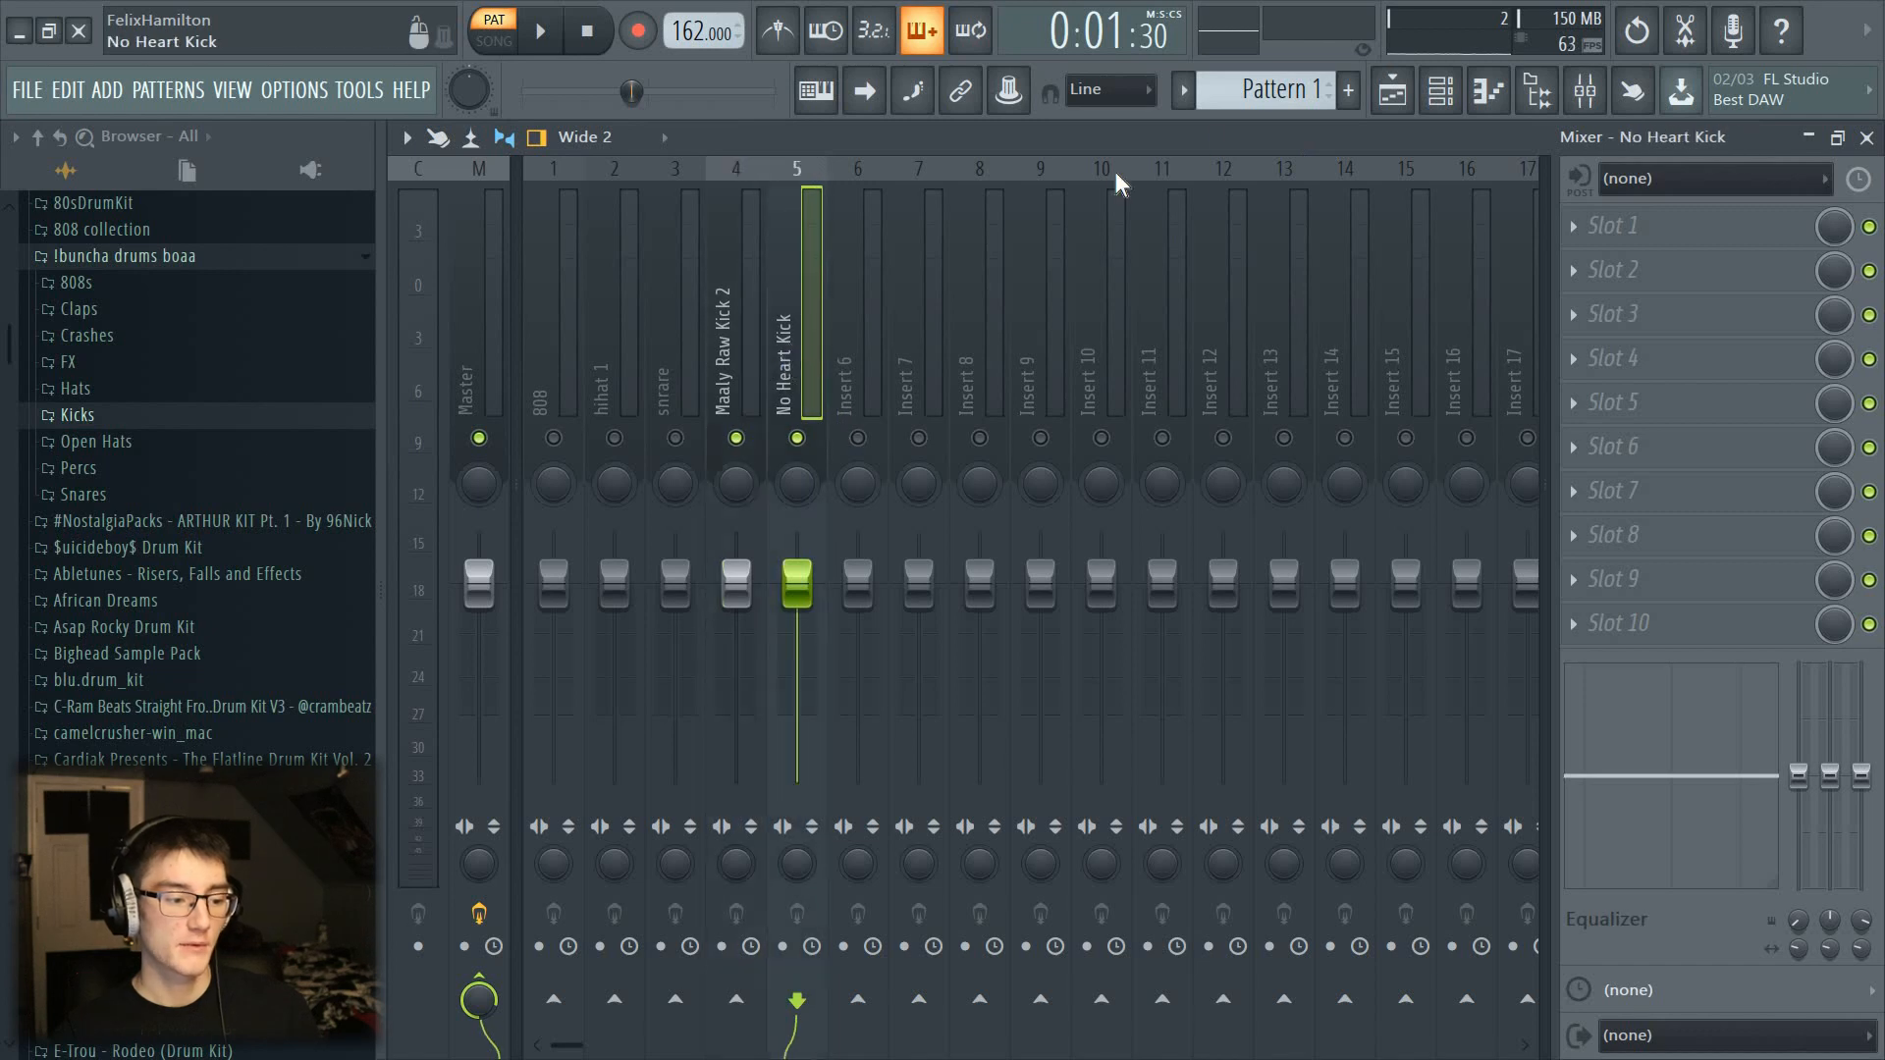
pyautogui.click(1447, 116)
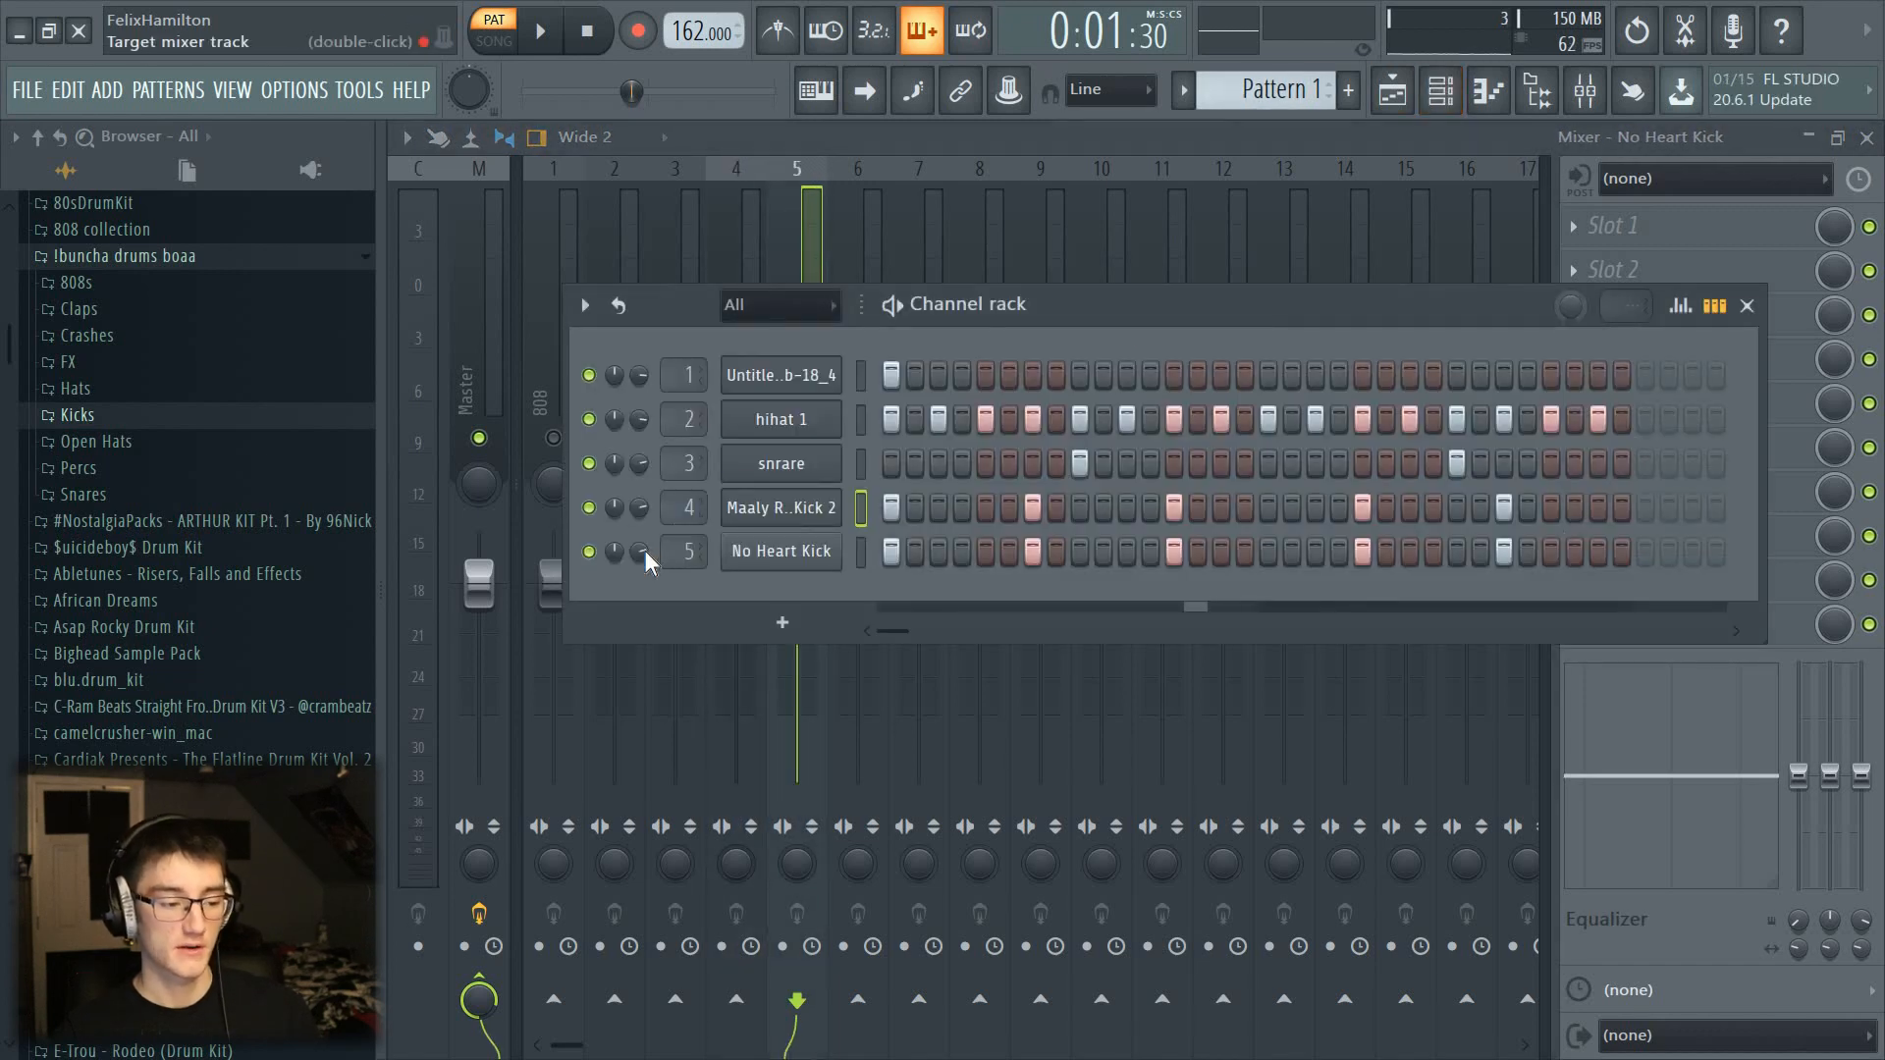
# Step: Try the time-stretching pitch of the No Heart Kick sample and set its stretch mode to Auto
pyautogui.click(775, 552)
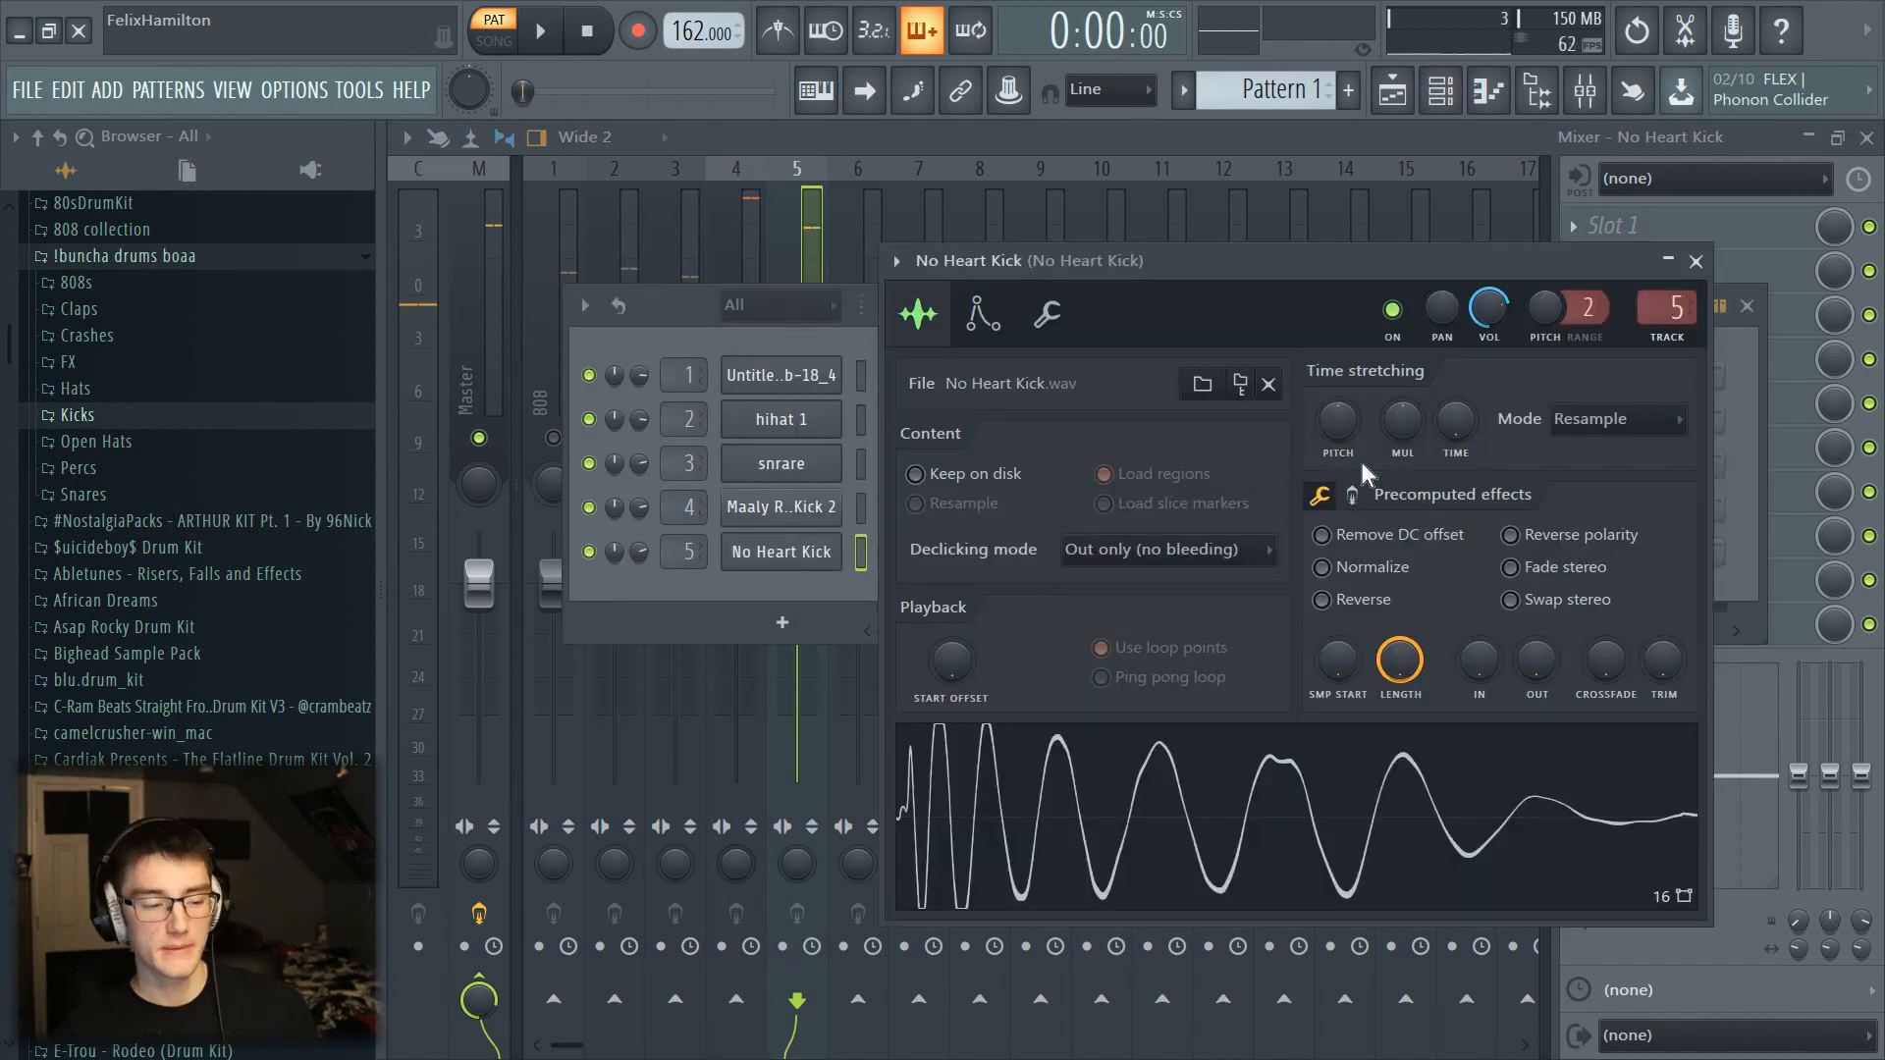
pyautogui.moveTo(1340, 434); pyautogui.dragTo(1337, 426)
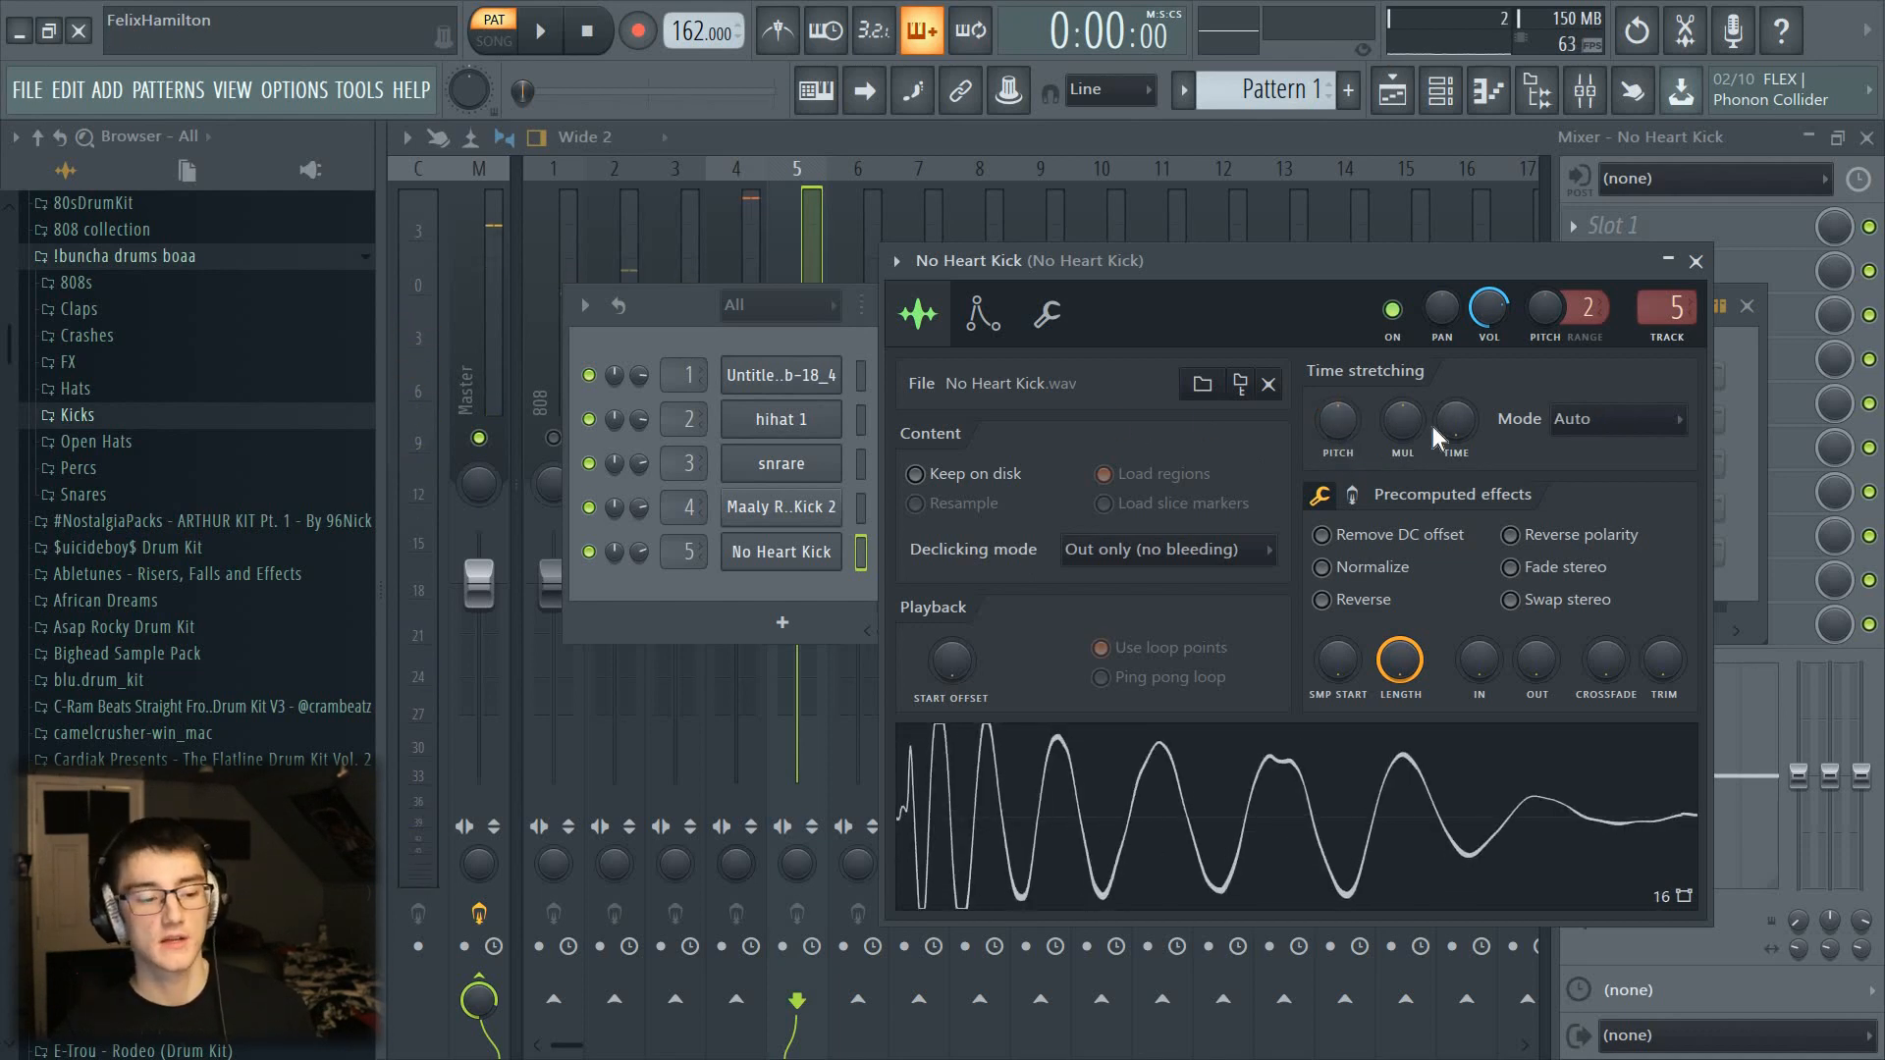
pyautogui.click(850, 508)
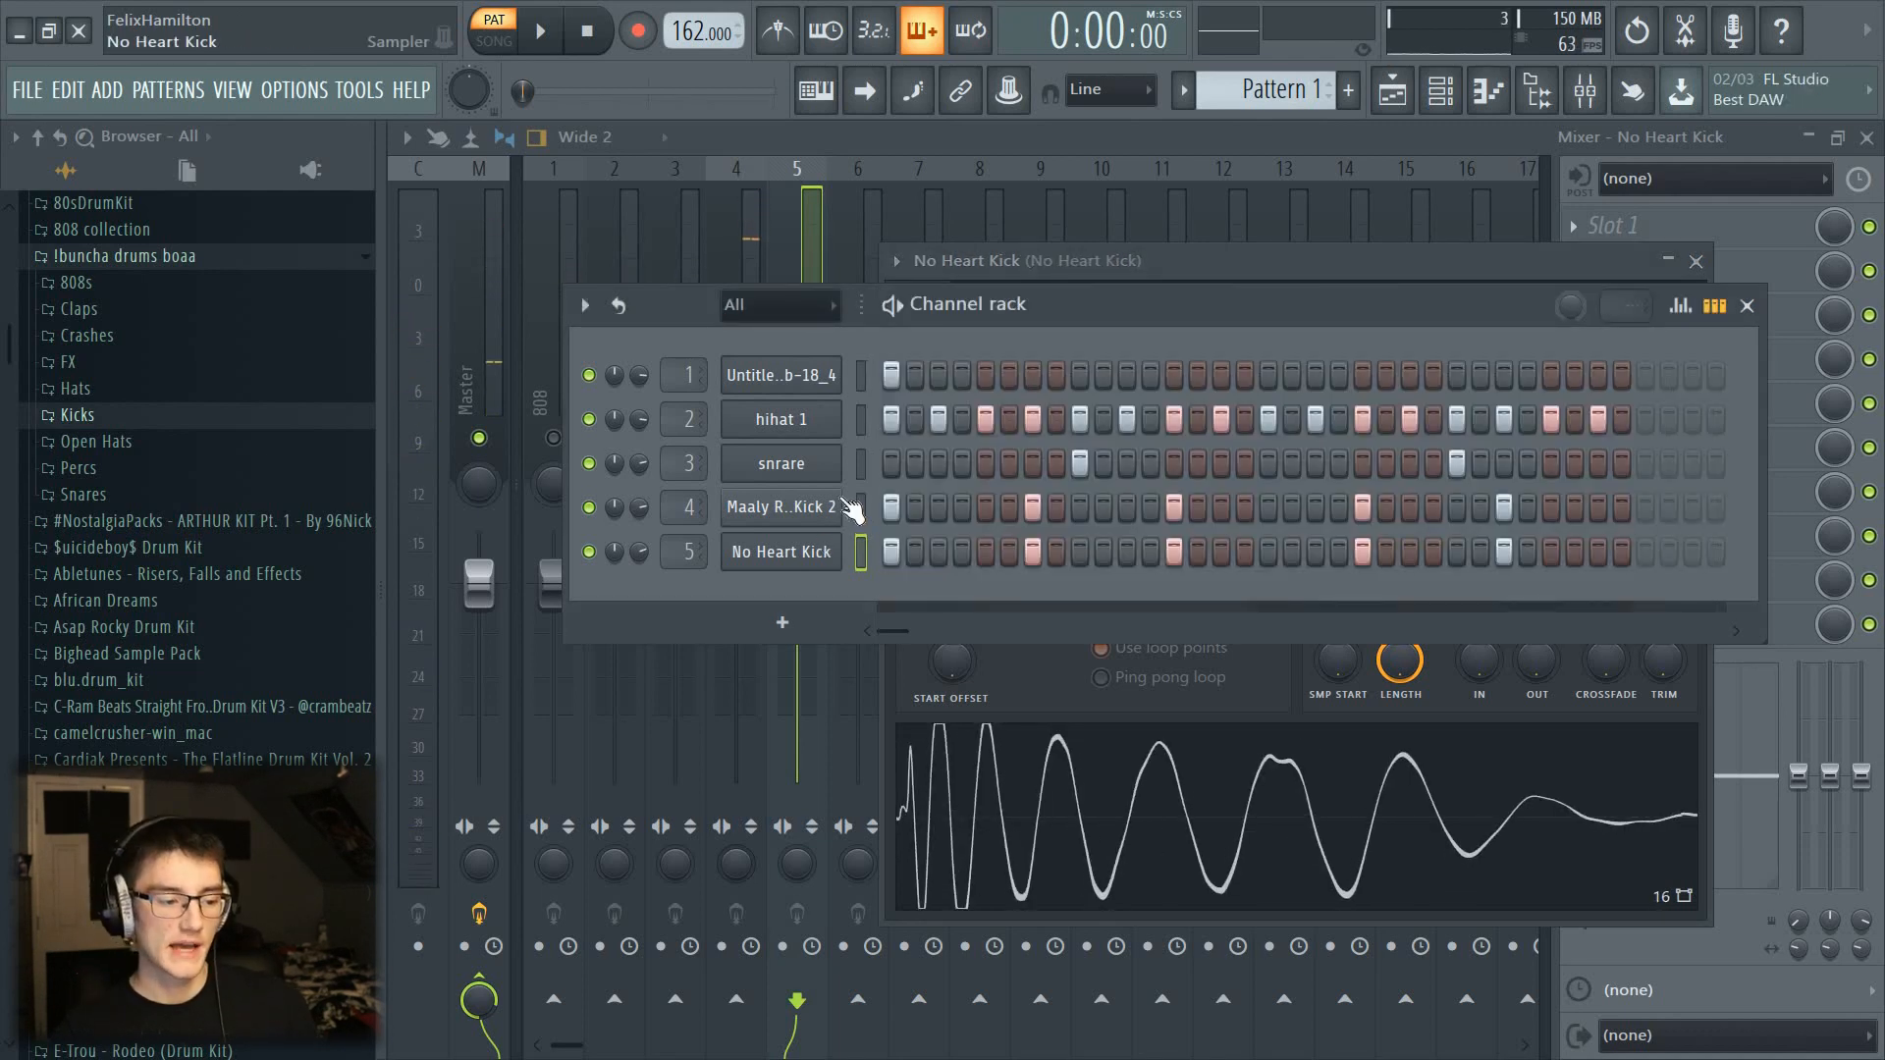
# Step: Lower the Maaly Raw Kick 2 mixer track volume to about -0.9 dB
pyautogui.click(782, 221)
pyautogui.click(737, 581)
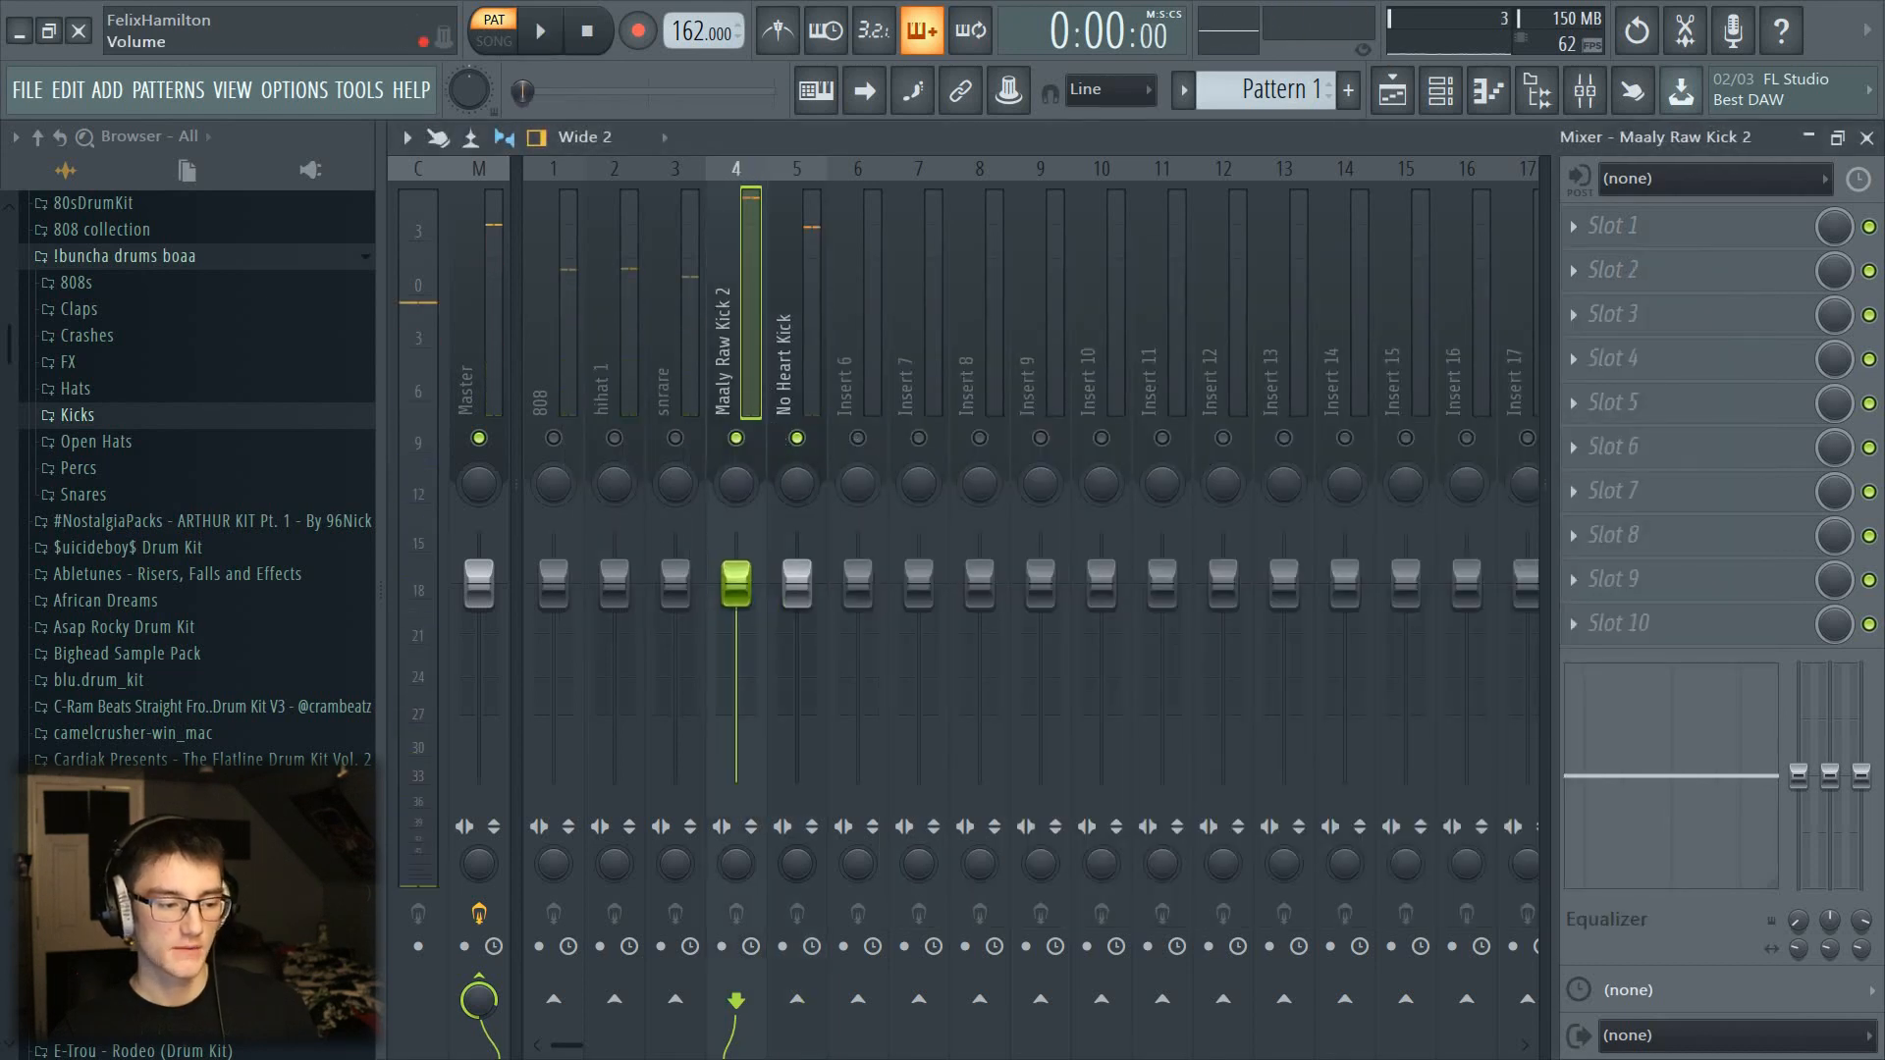
pyautogui.moveTo(737, 581); pyautogui.dragTo(737, 592)
# Step: Load Edison in slot 8 of the Master track and record the layered kicks from the playing pattern on input
pyautogui.click(480, 344)
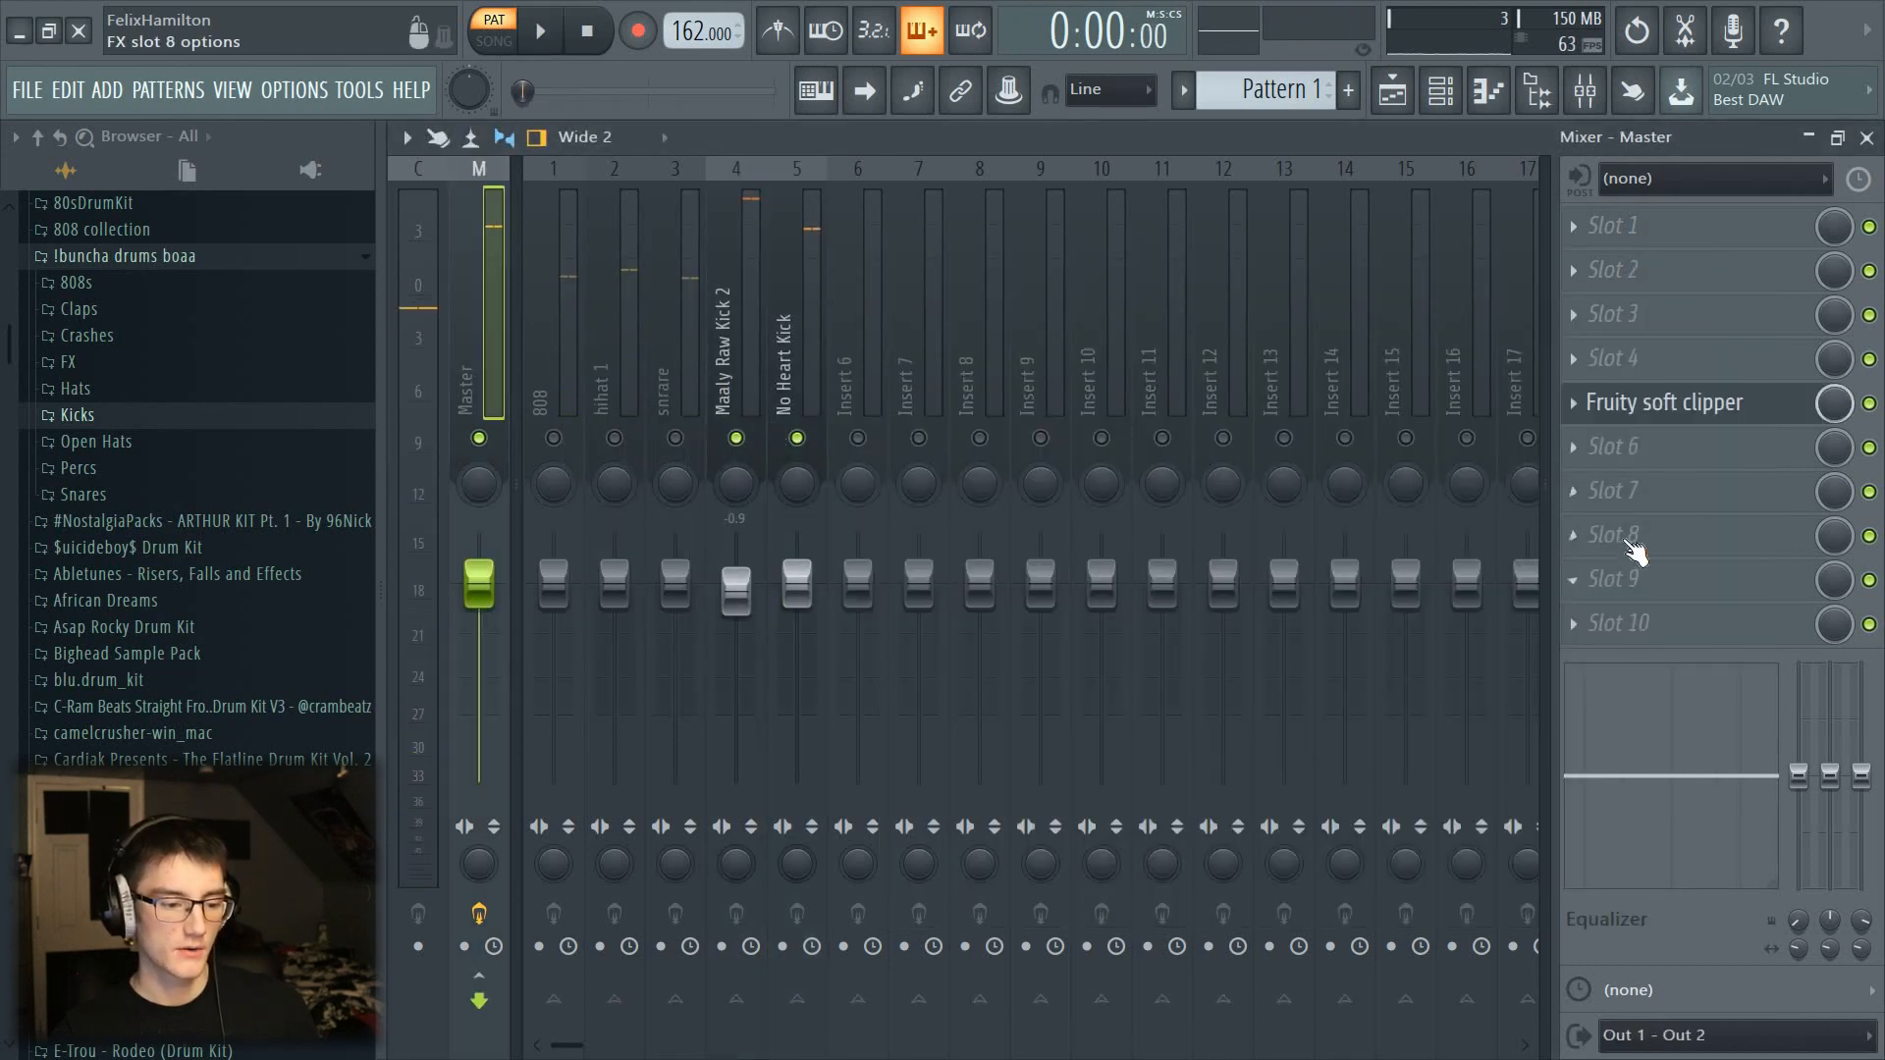
pyautogui.click(1630, 538)
pyautogui.click(1259, 690)
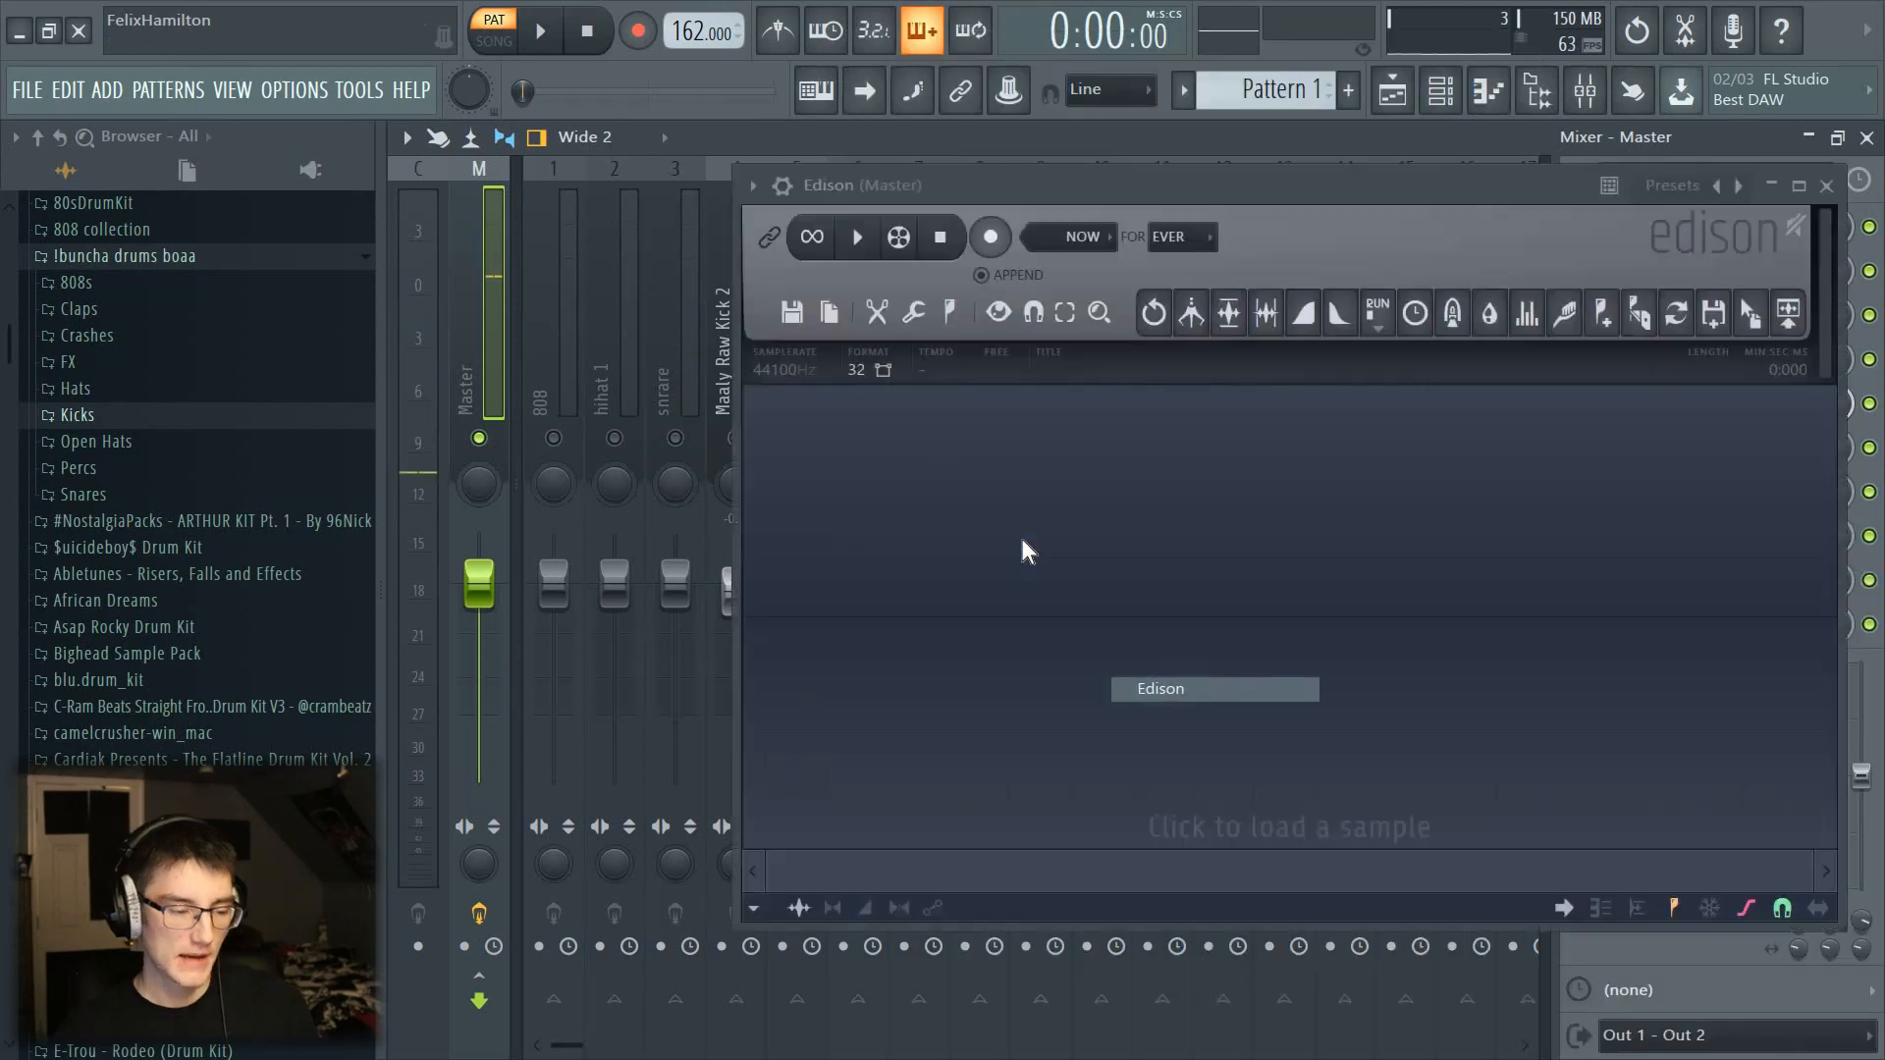
pyautogui.click(540, 31)
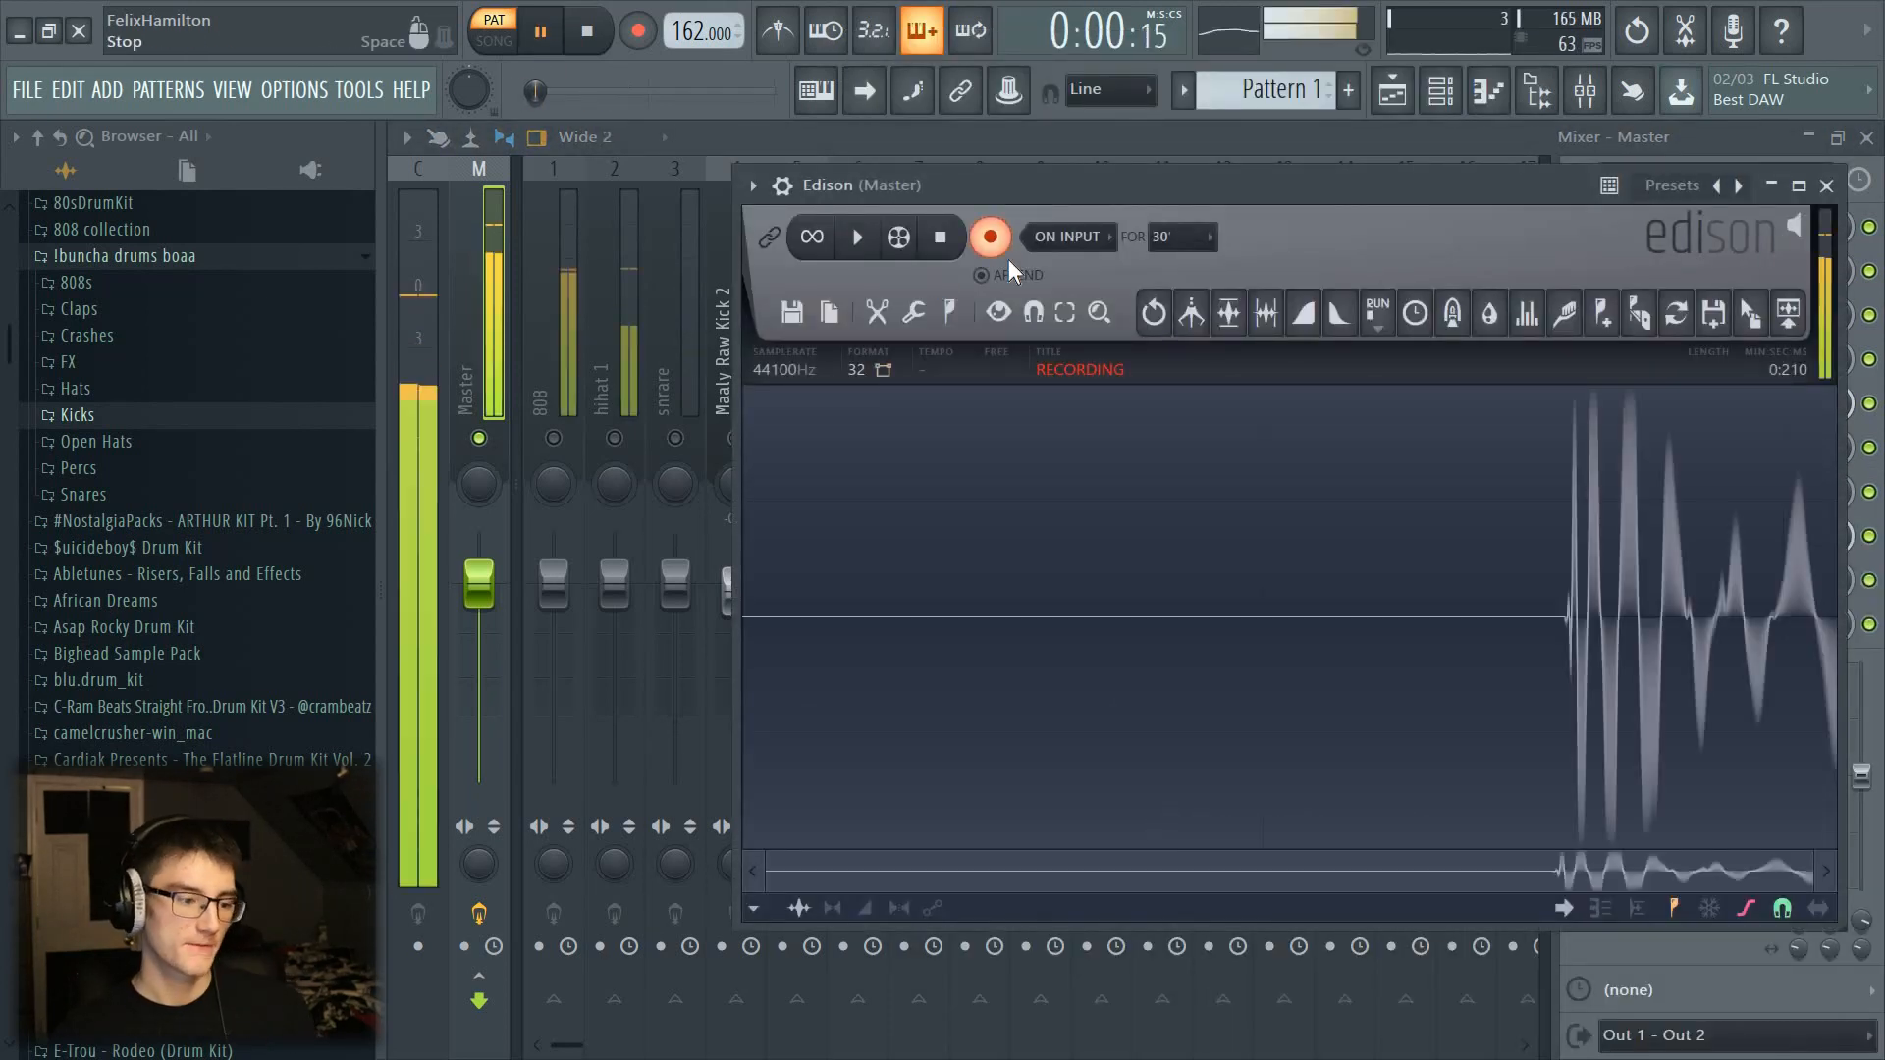
pyautogui.press('space')
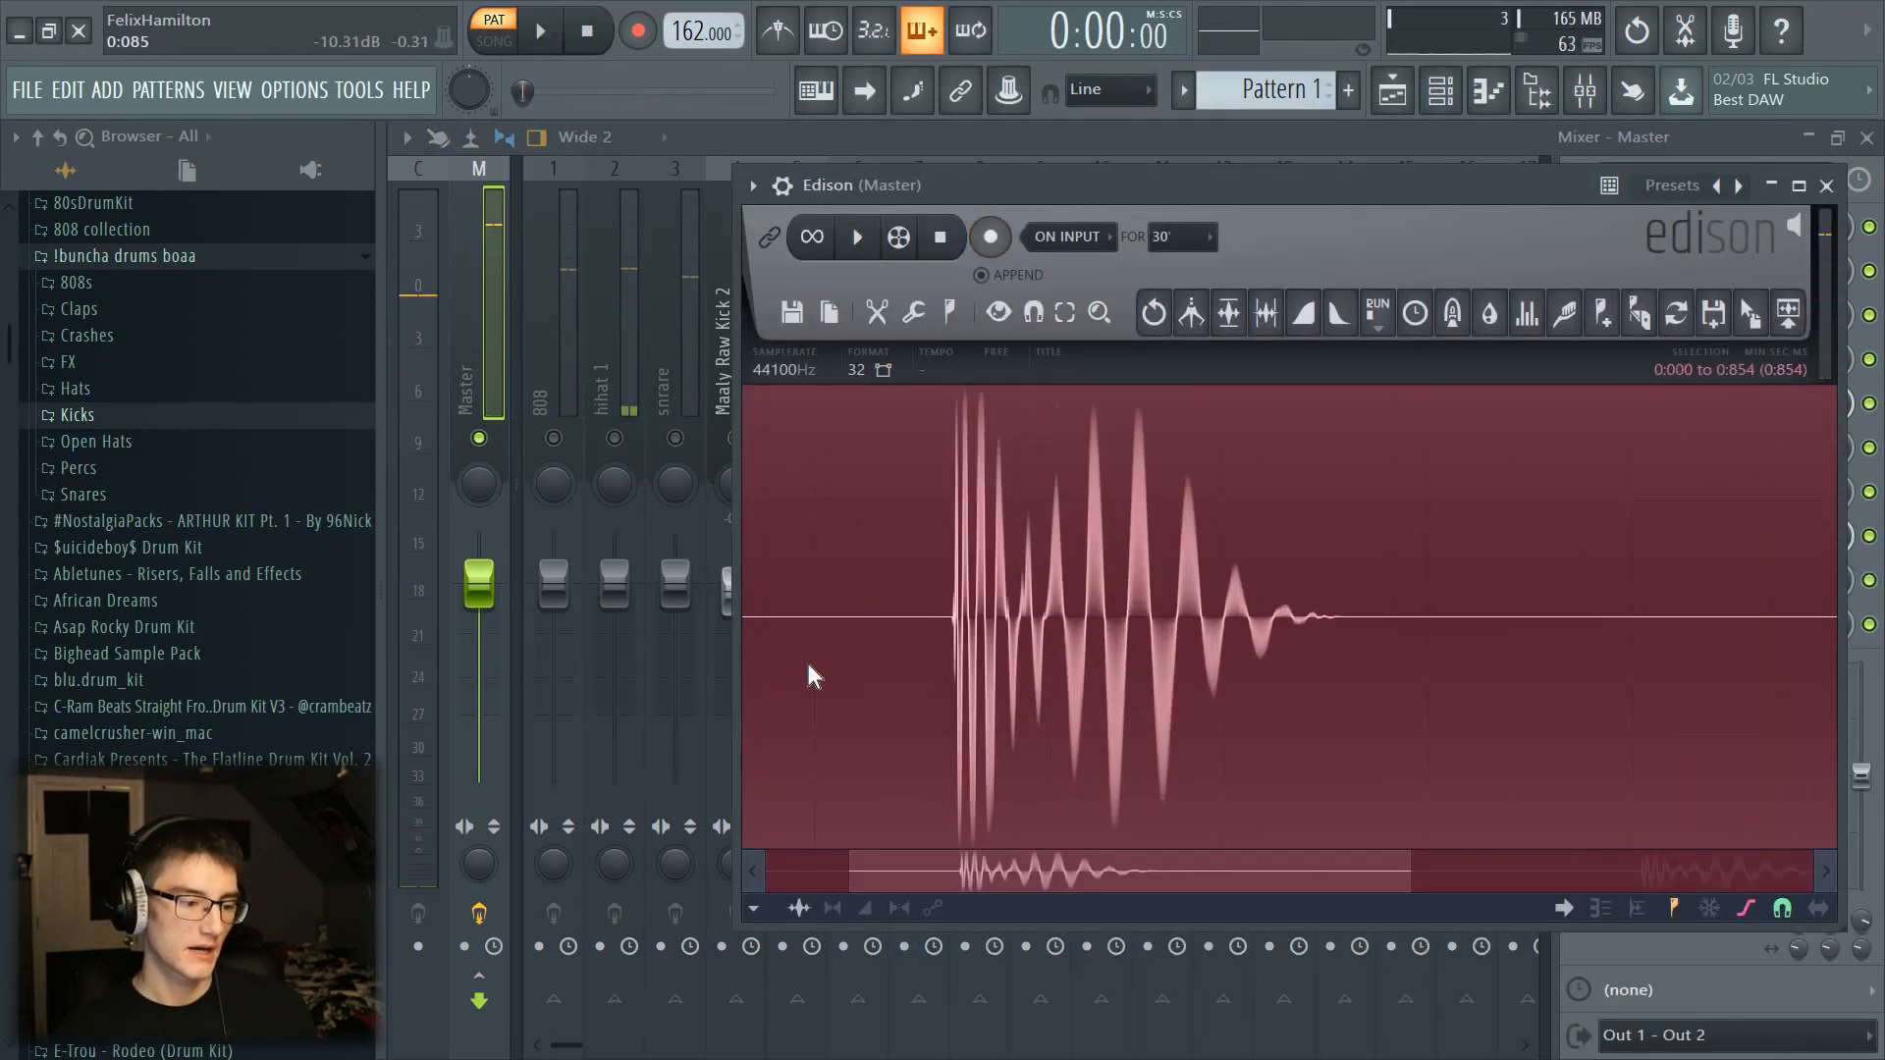
# Step: Select the first kick hit from about 0:154 to 0:334 in Edison and send it to a new sampler channel
pyautogui.scroll(-3, 984, 674)
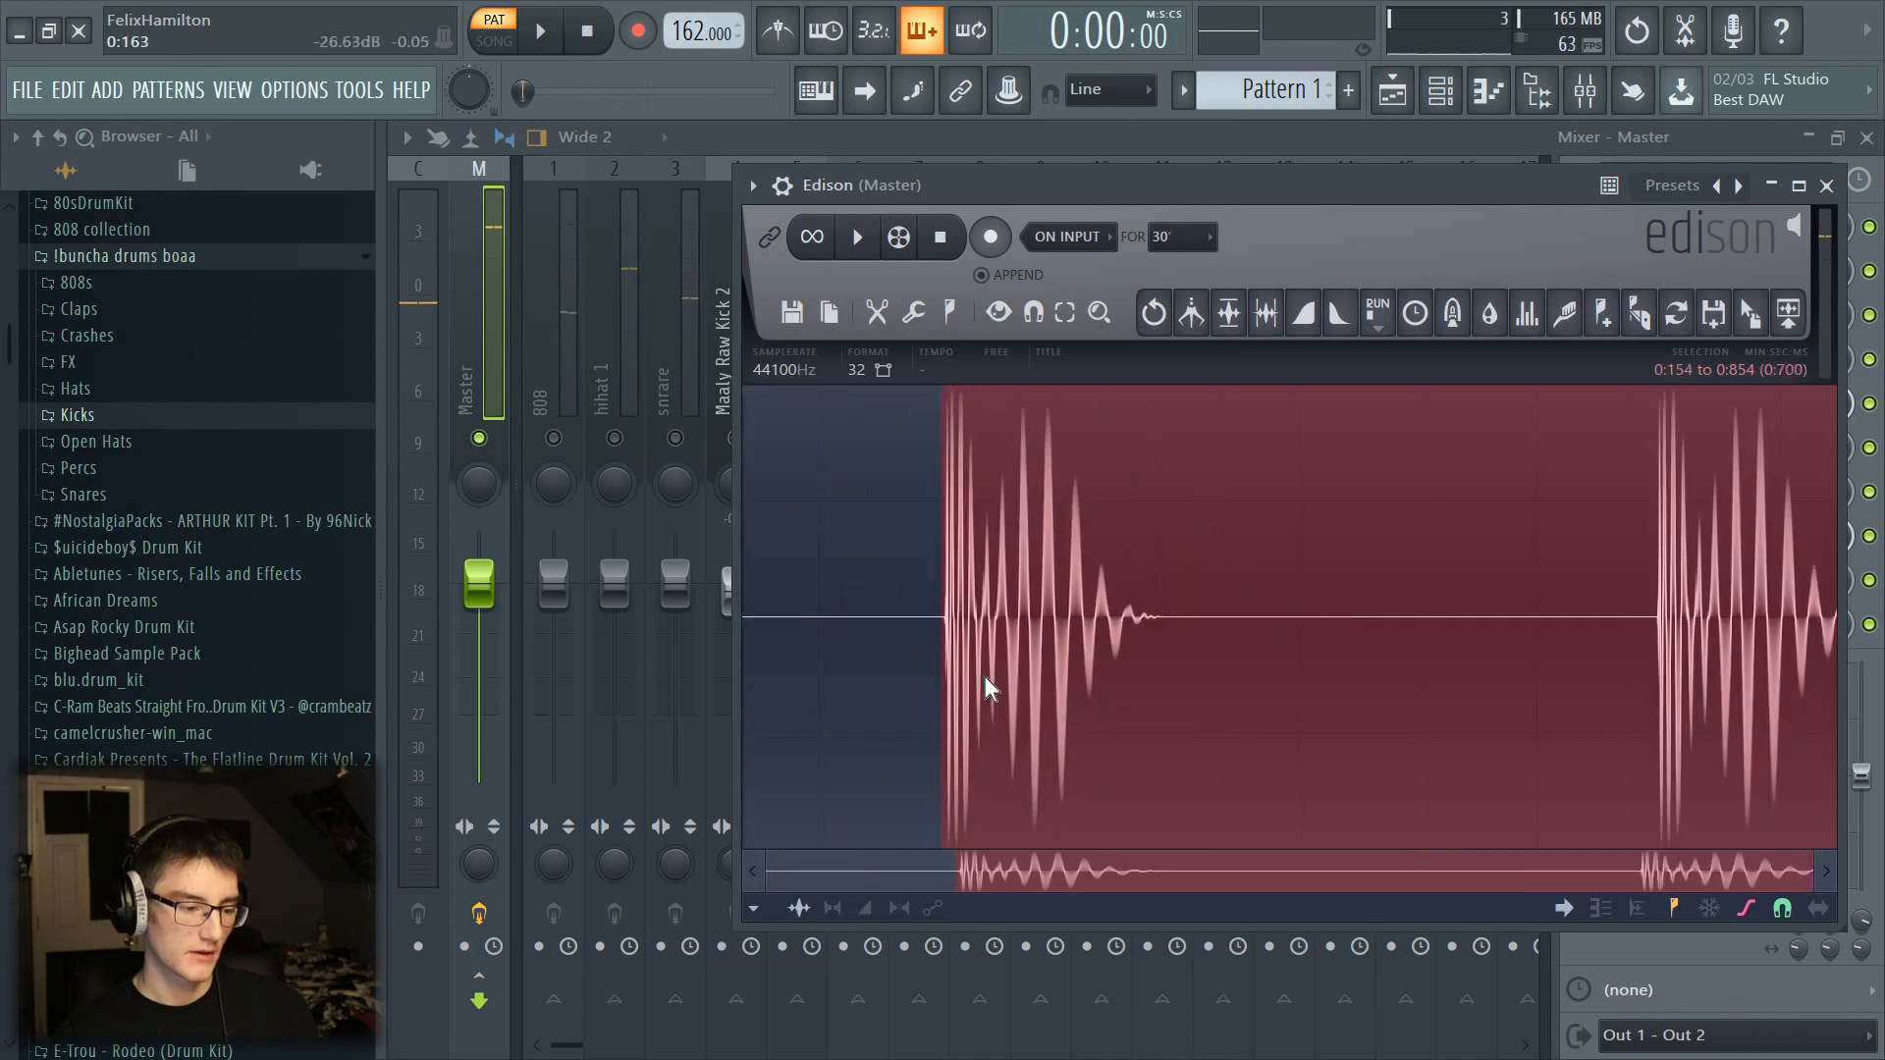
pyautogui.moveTo(1833, 624); pyautogui.dragTo(1169, 644)
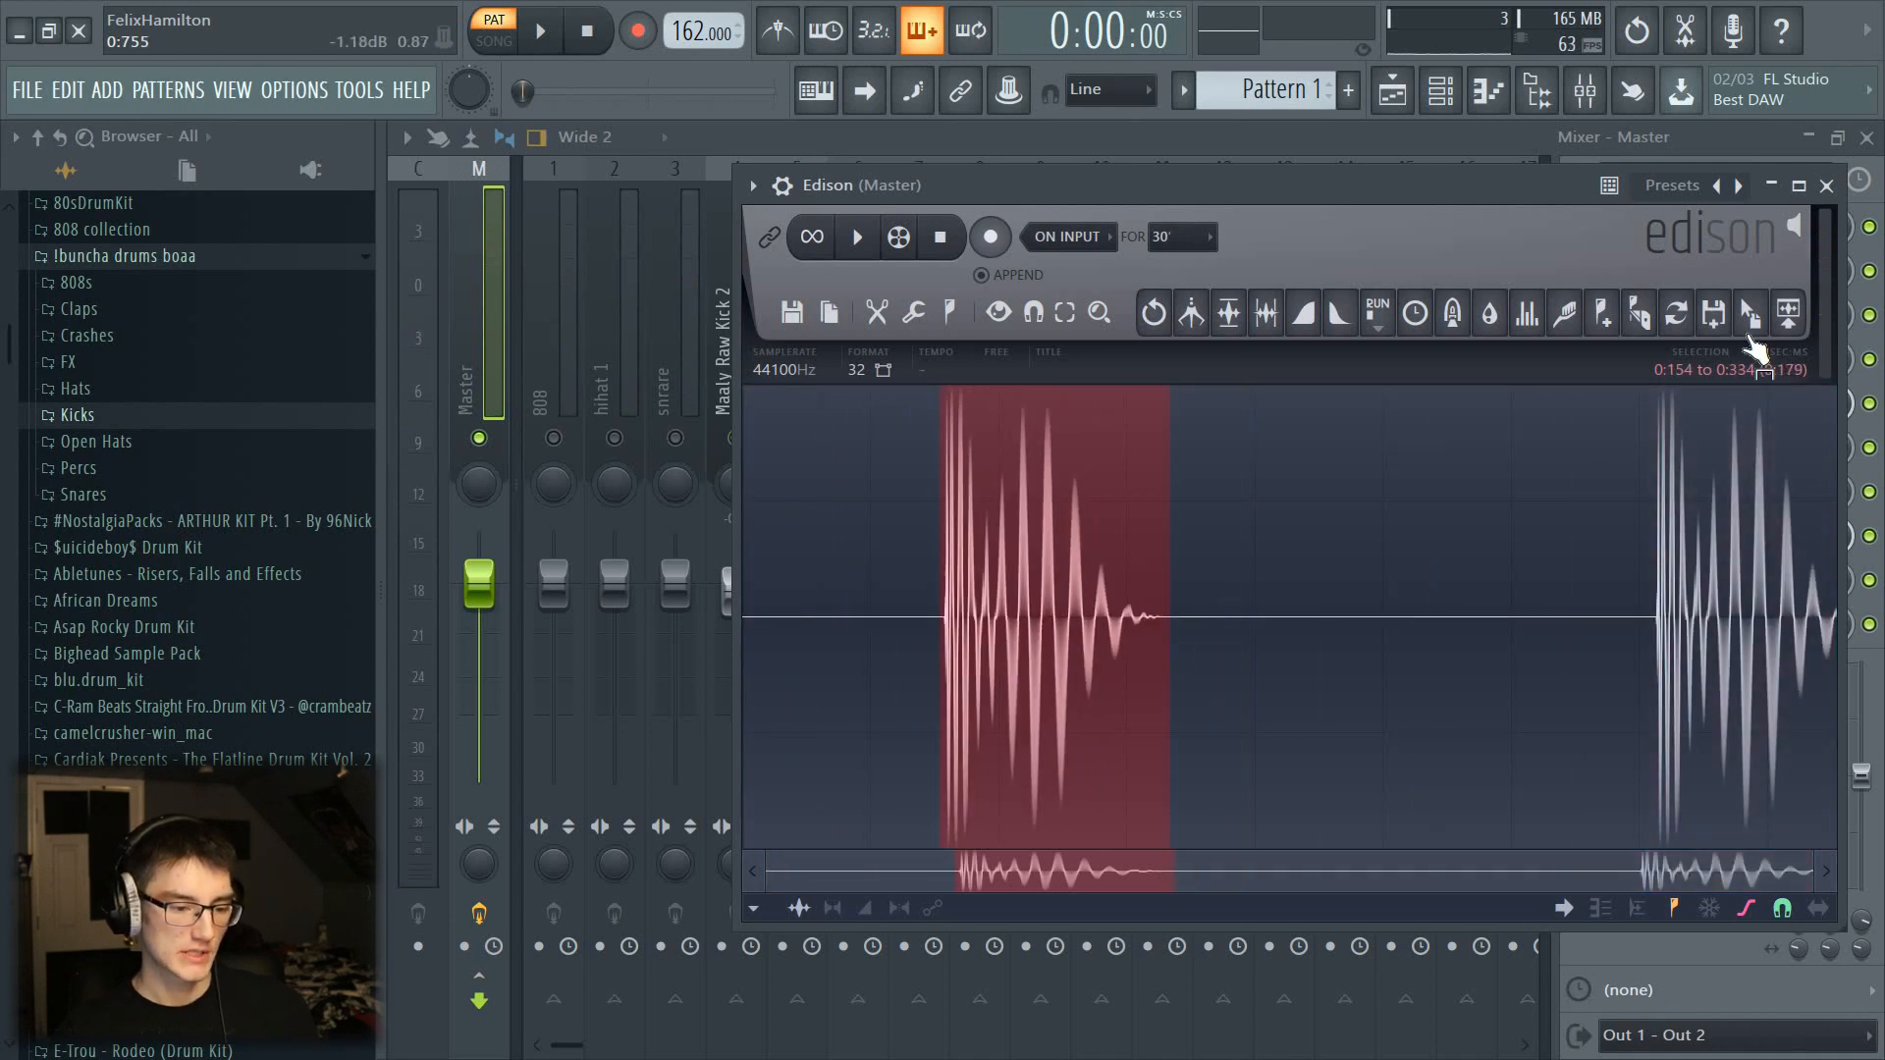
pyautogui.moveTo(1750, 313); pyautogui.dragTo(780, 599)
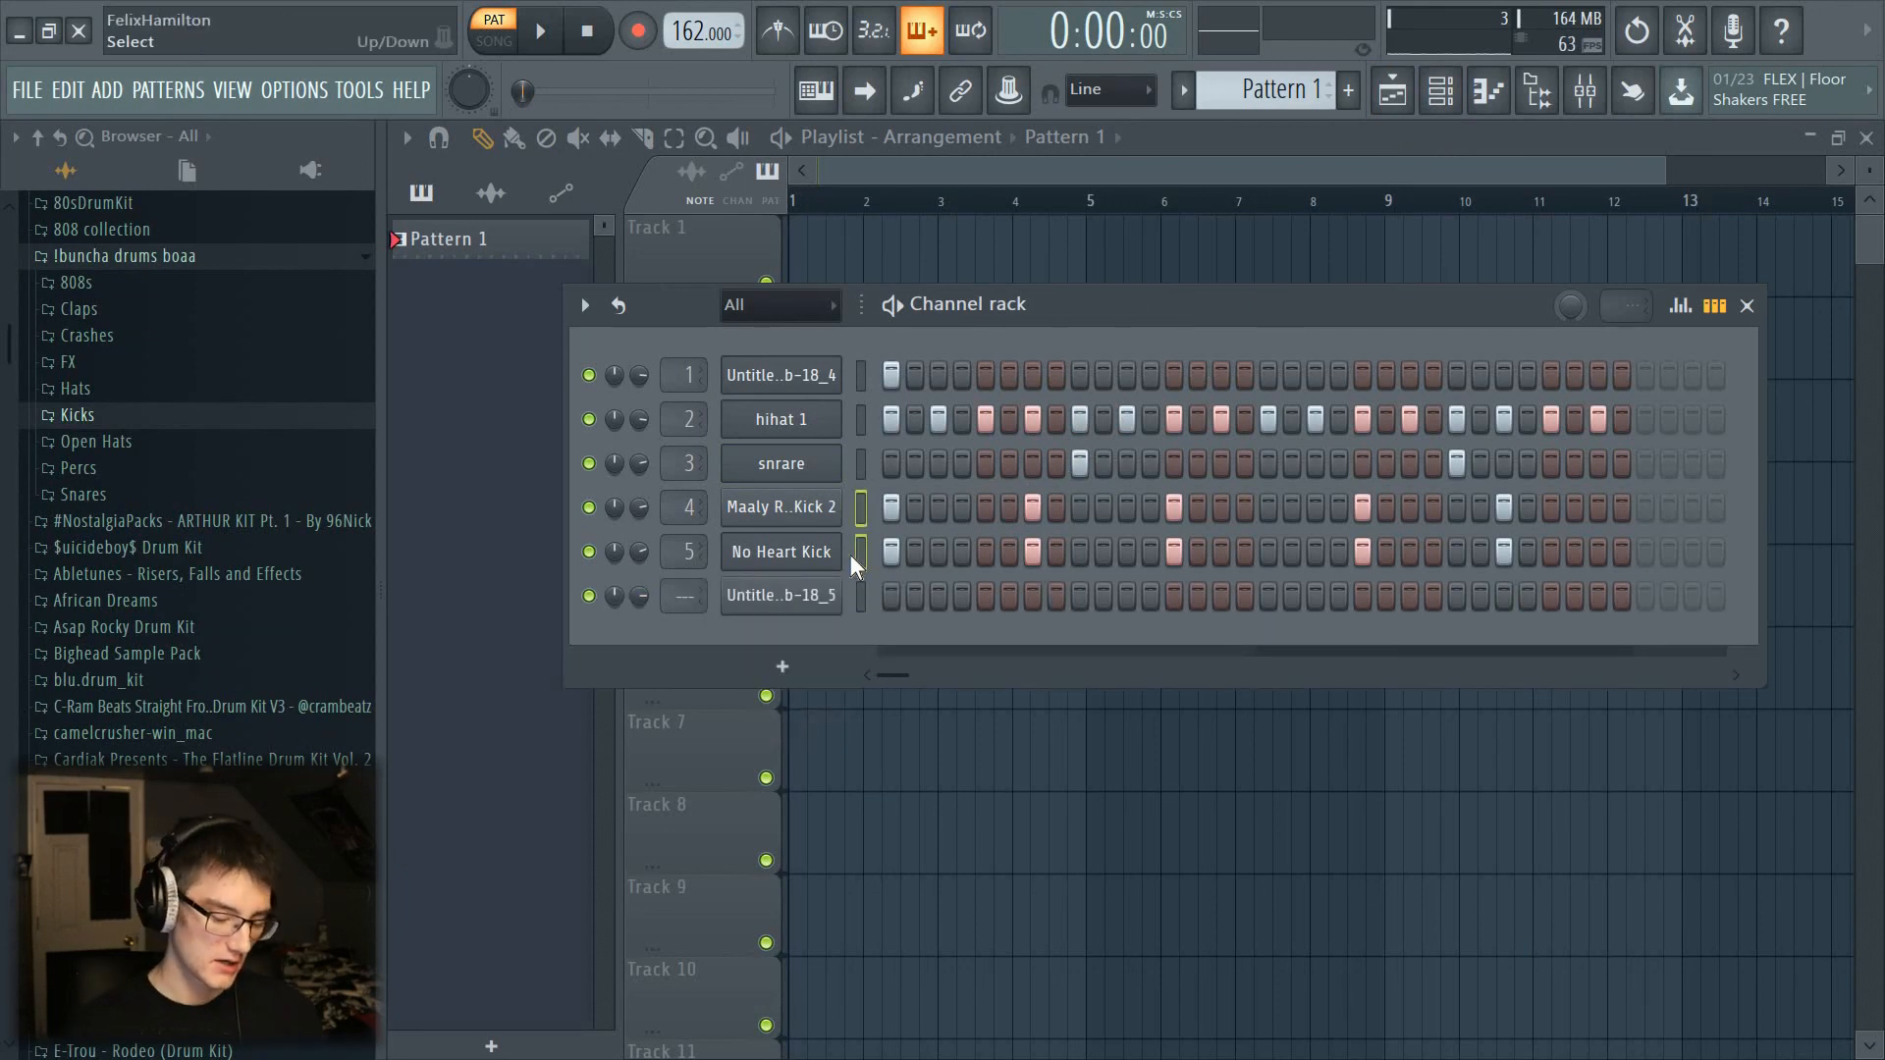
# Step: Delete the two original kick channels and program the resampled kick on steps 1, 7, 13, 21 and 27
pyautogui.hotkey('alt', 'Delete')
pyautogui.press('Return')
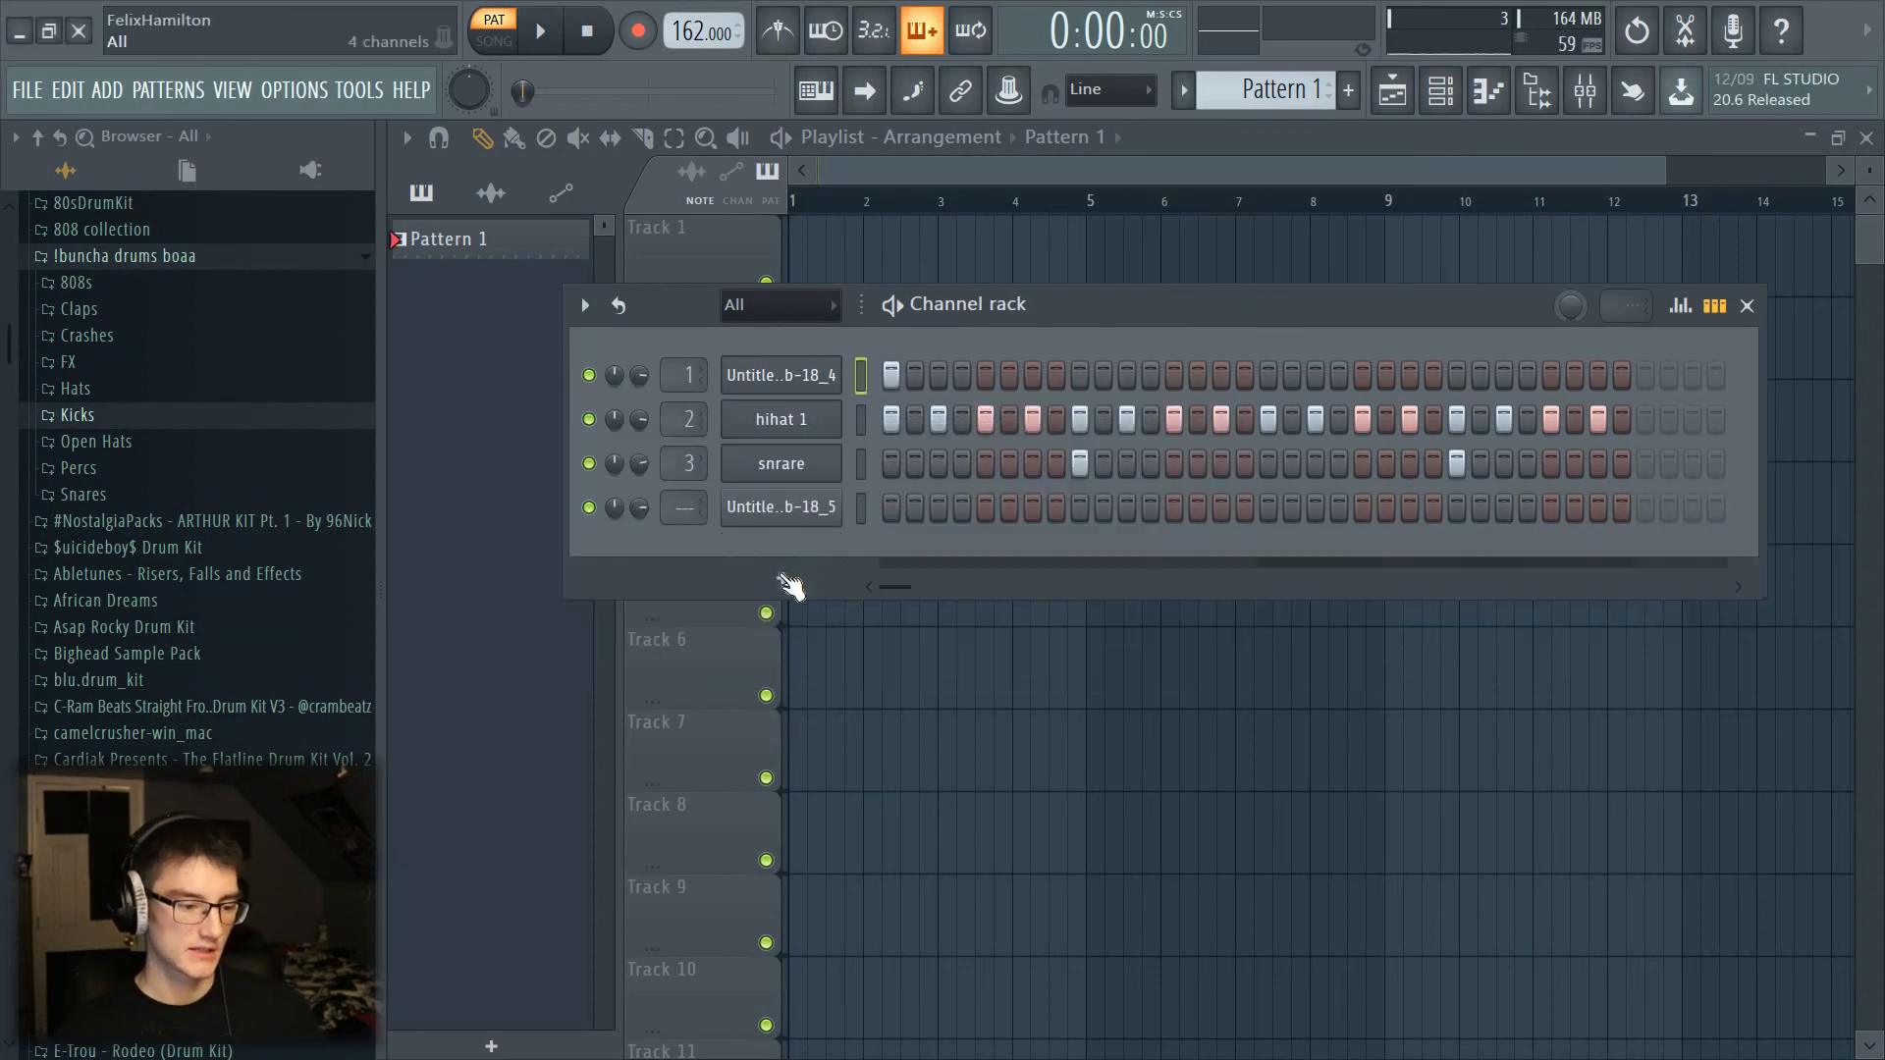
pyautogui.click(892, 508)
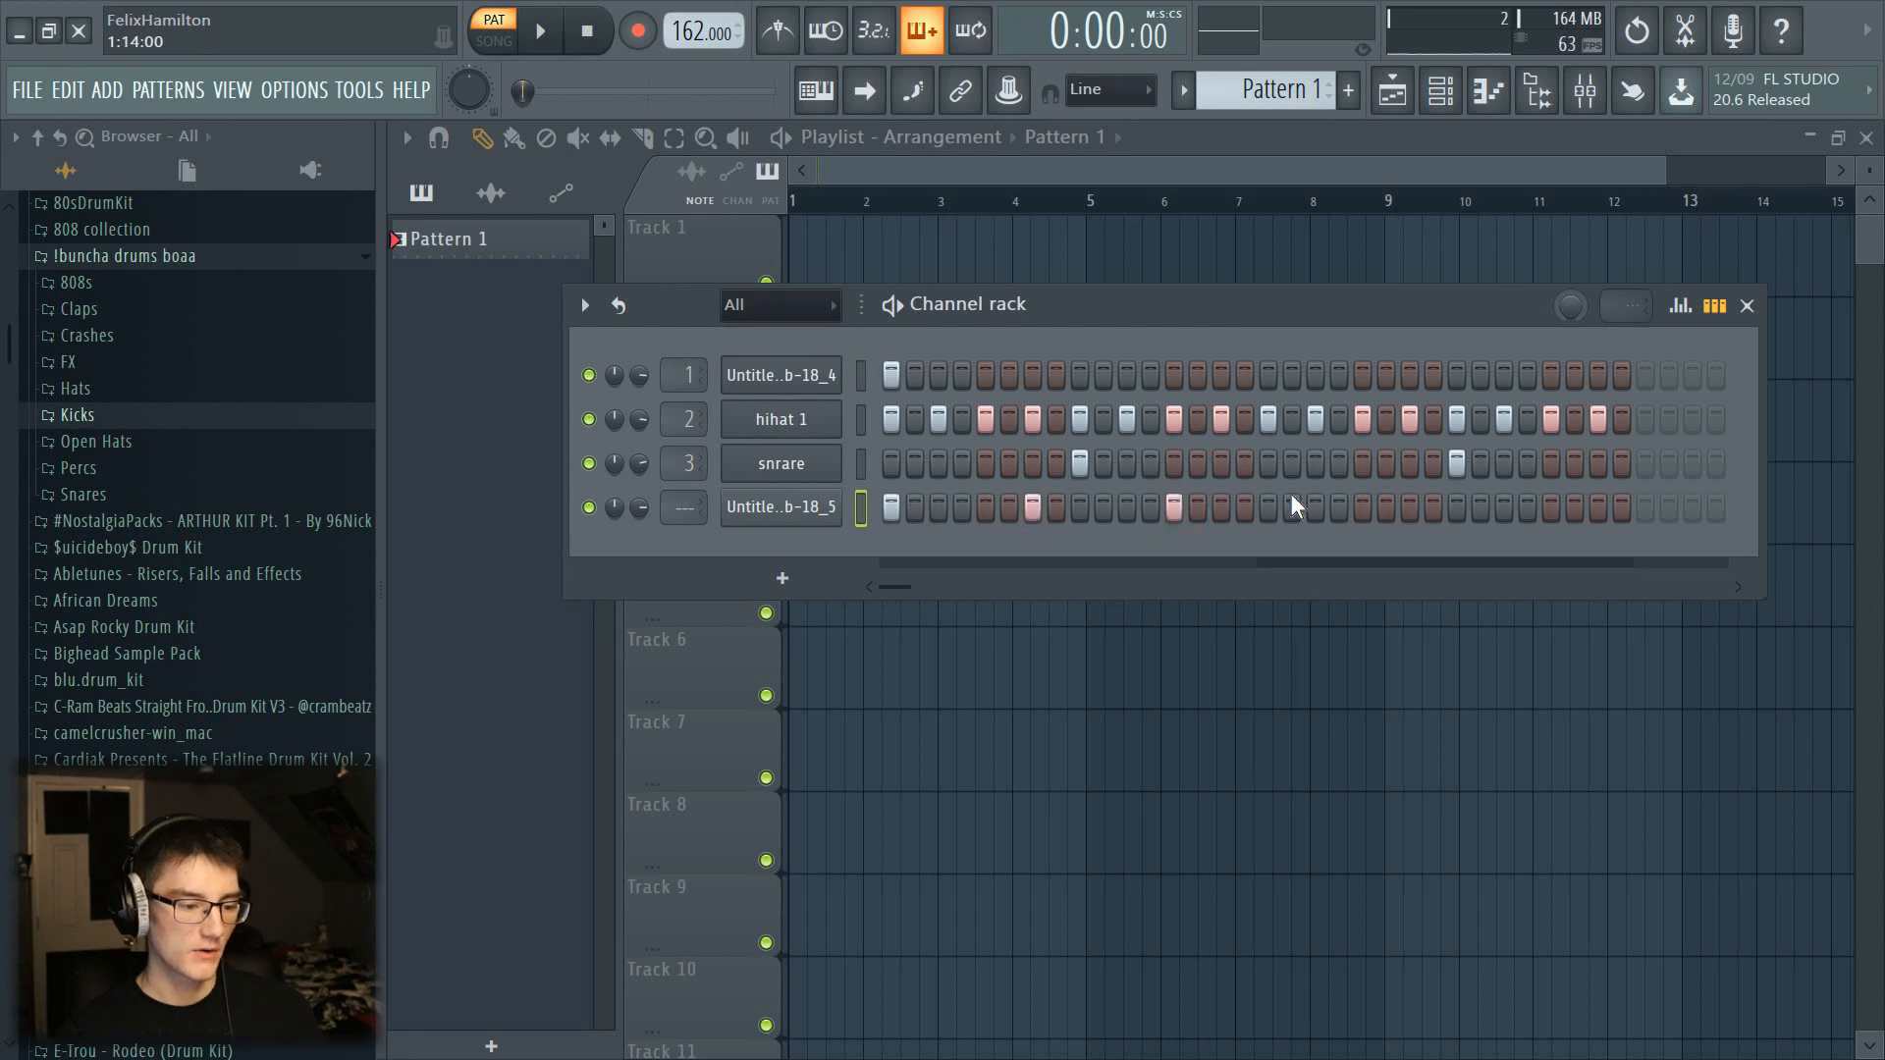
pyautogui.click(800, 522)
pyautogui.click(1081, 310)
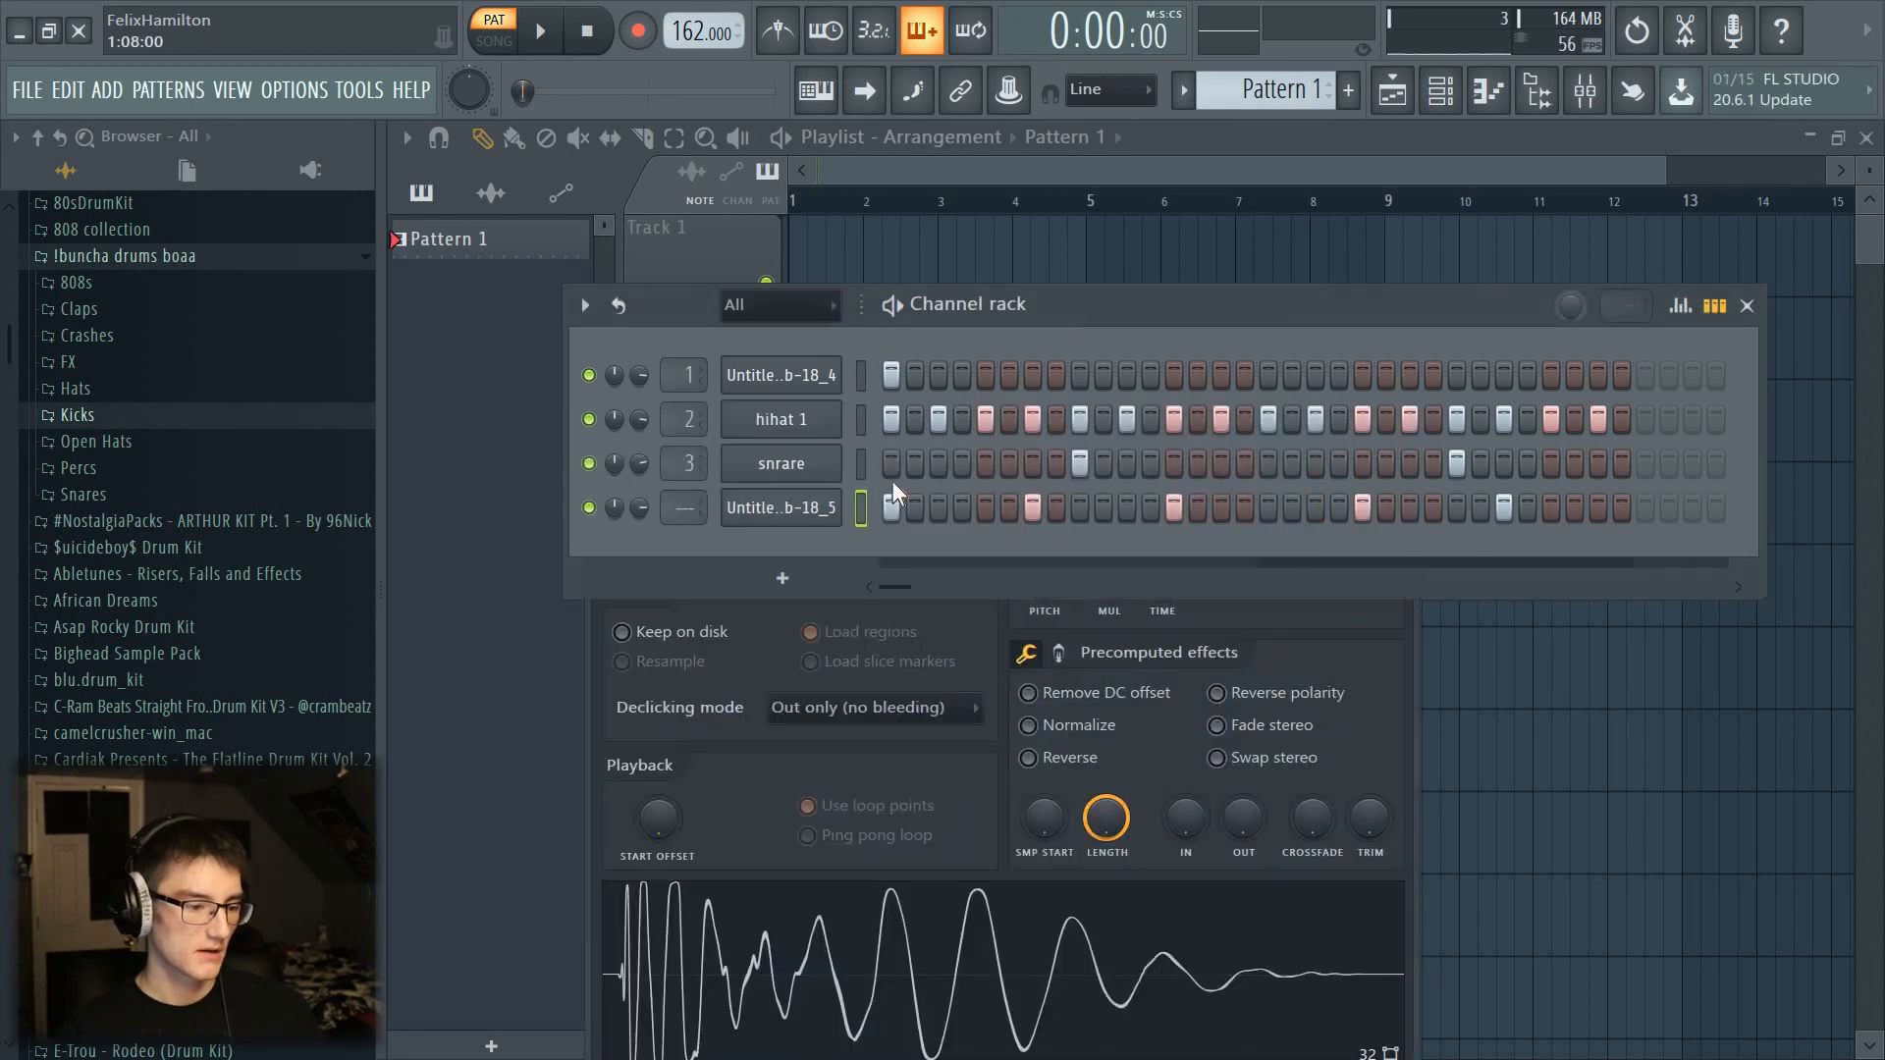
# Step: Enable Clip in the resampled kick's precomputed effects and set its boost to 5%
pyautogui.click(809, 520)
pyautogui.click(811, 522)
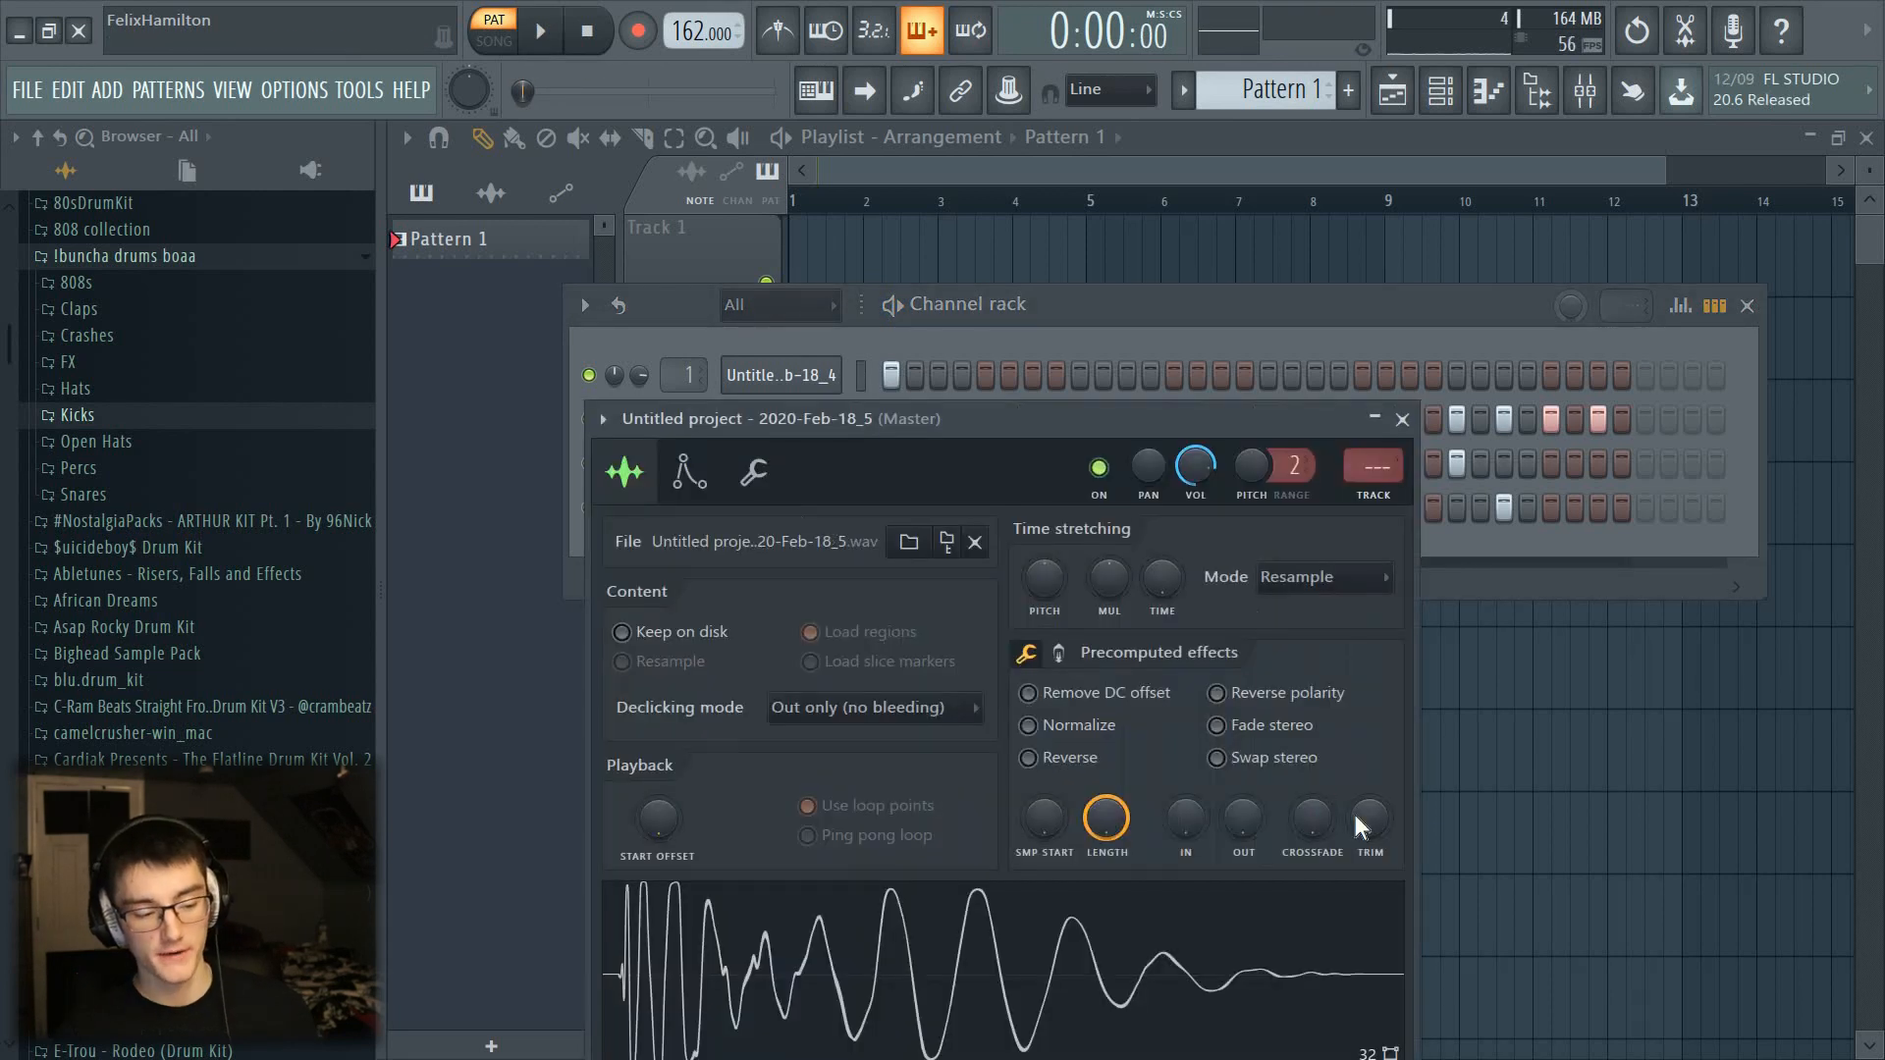
pyautogui.moveTo(999, 426); pyautogui.dragTo(1112, 338)
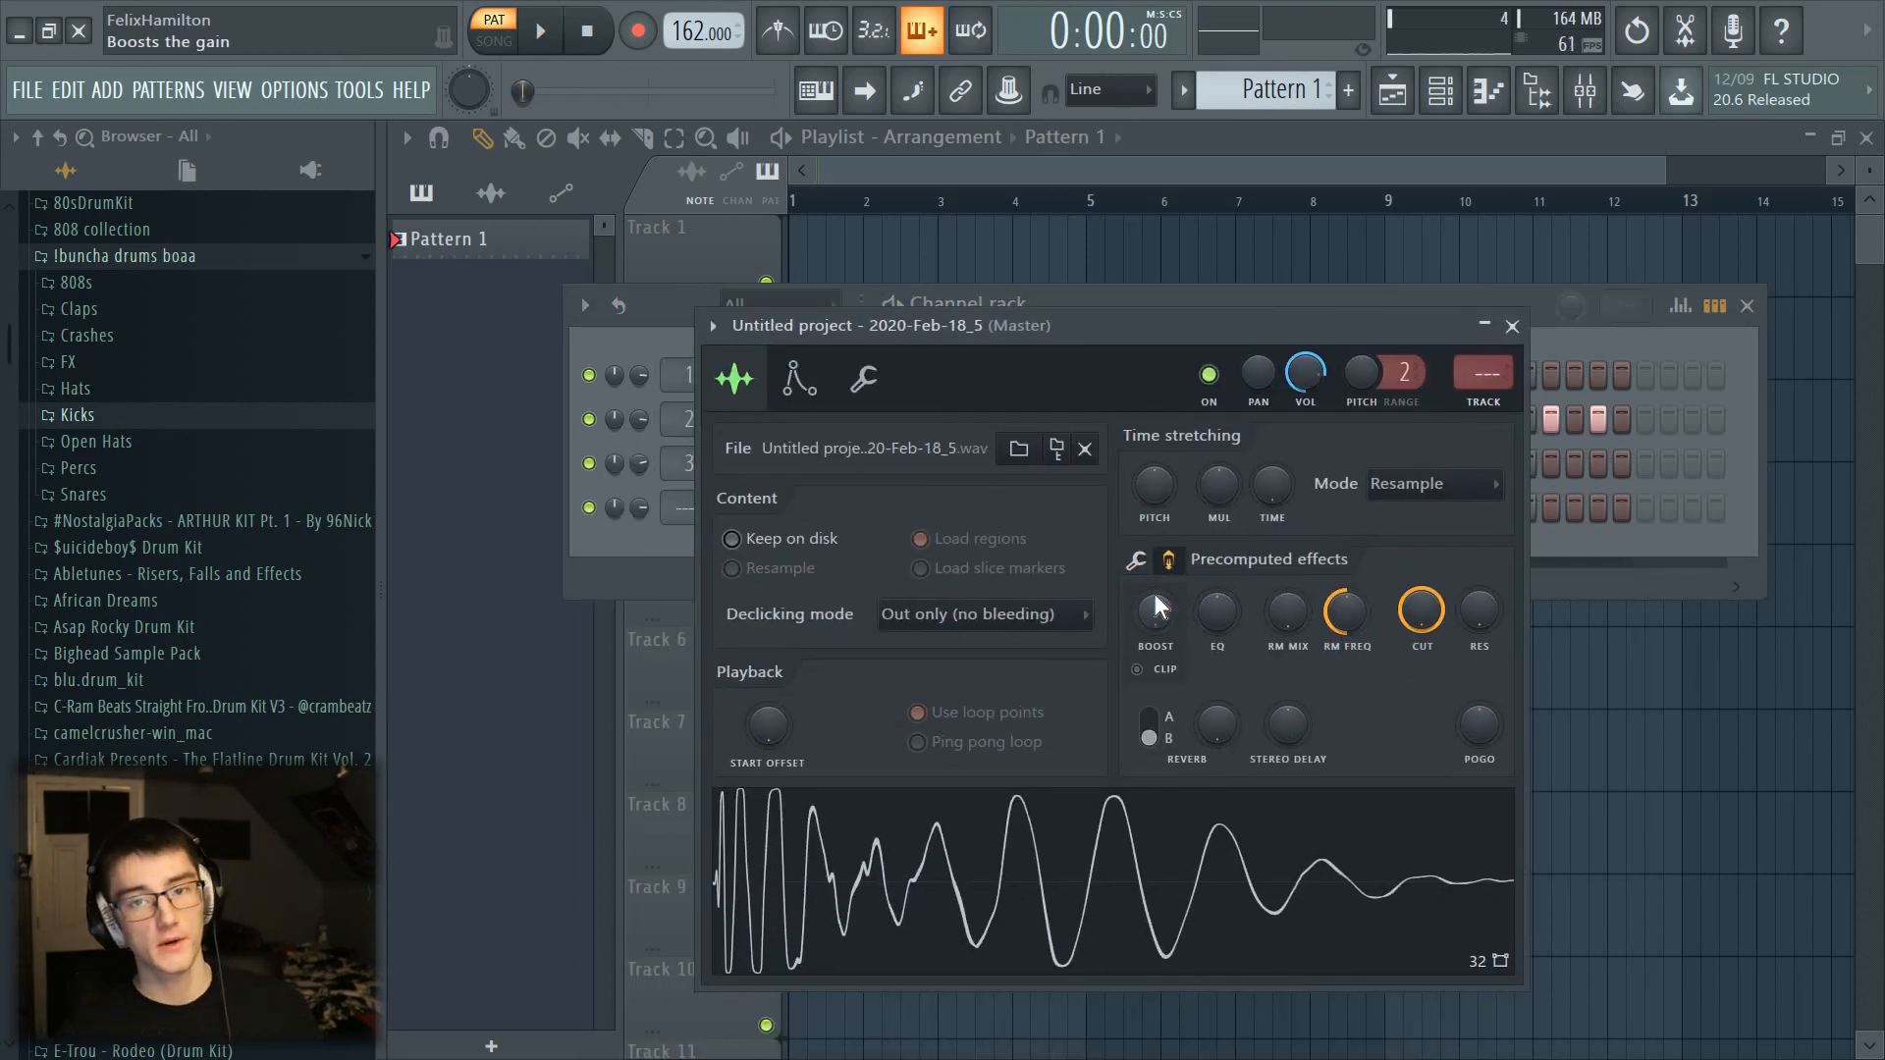
pyautogui.click(1137, 669)
pyautogui.moveTo(1154, 611)
pyautogui.mouseDown()
pyautogui.moveTo(1155, 580)
pyautogui.moveTo(1151, 644)
pyautogui.mouseUp()
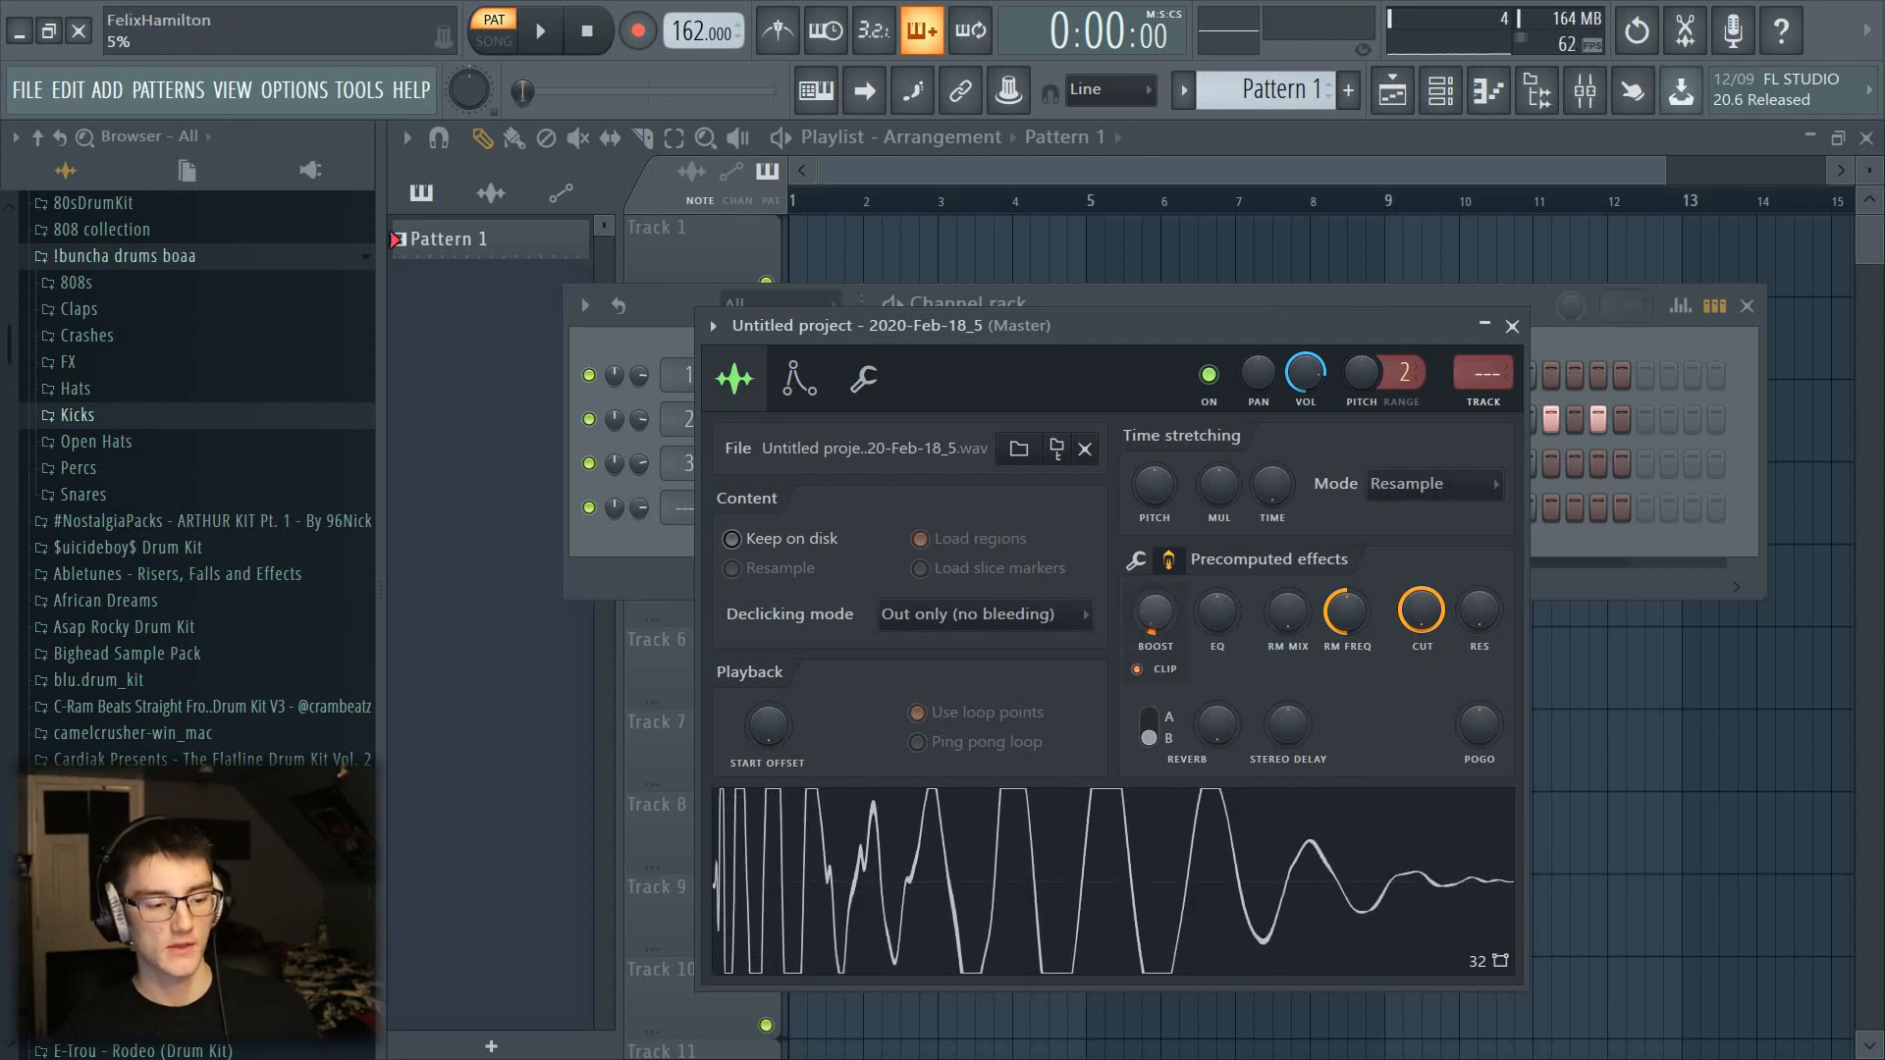
# Step: Disable Clip on the resampled kick, set its boost to 10% and raise its trim to maximum
pyautogui.click(1137, 669)
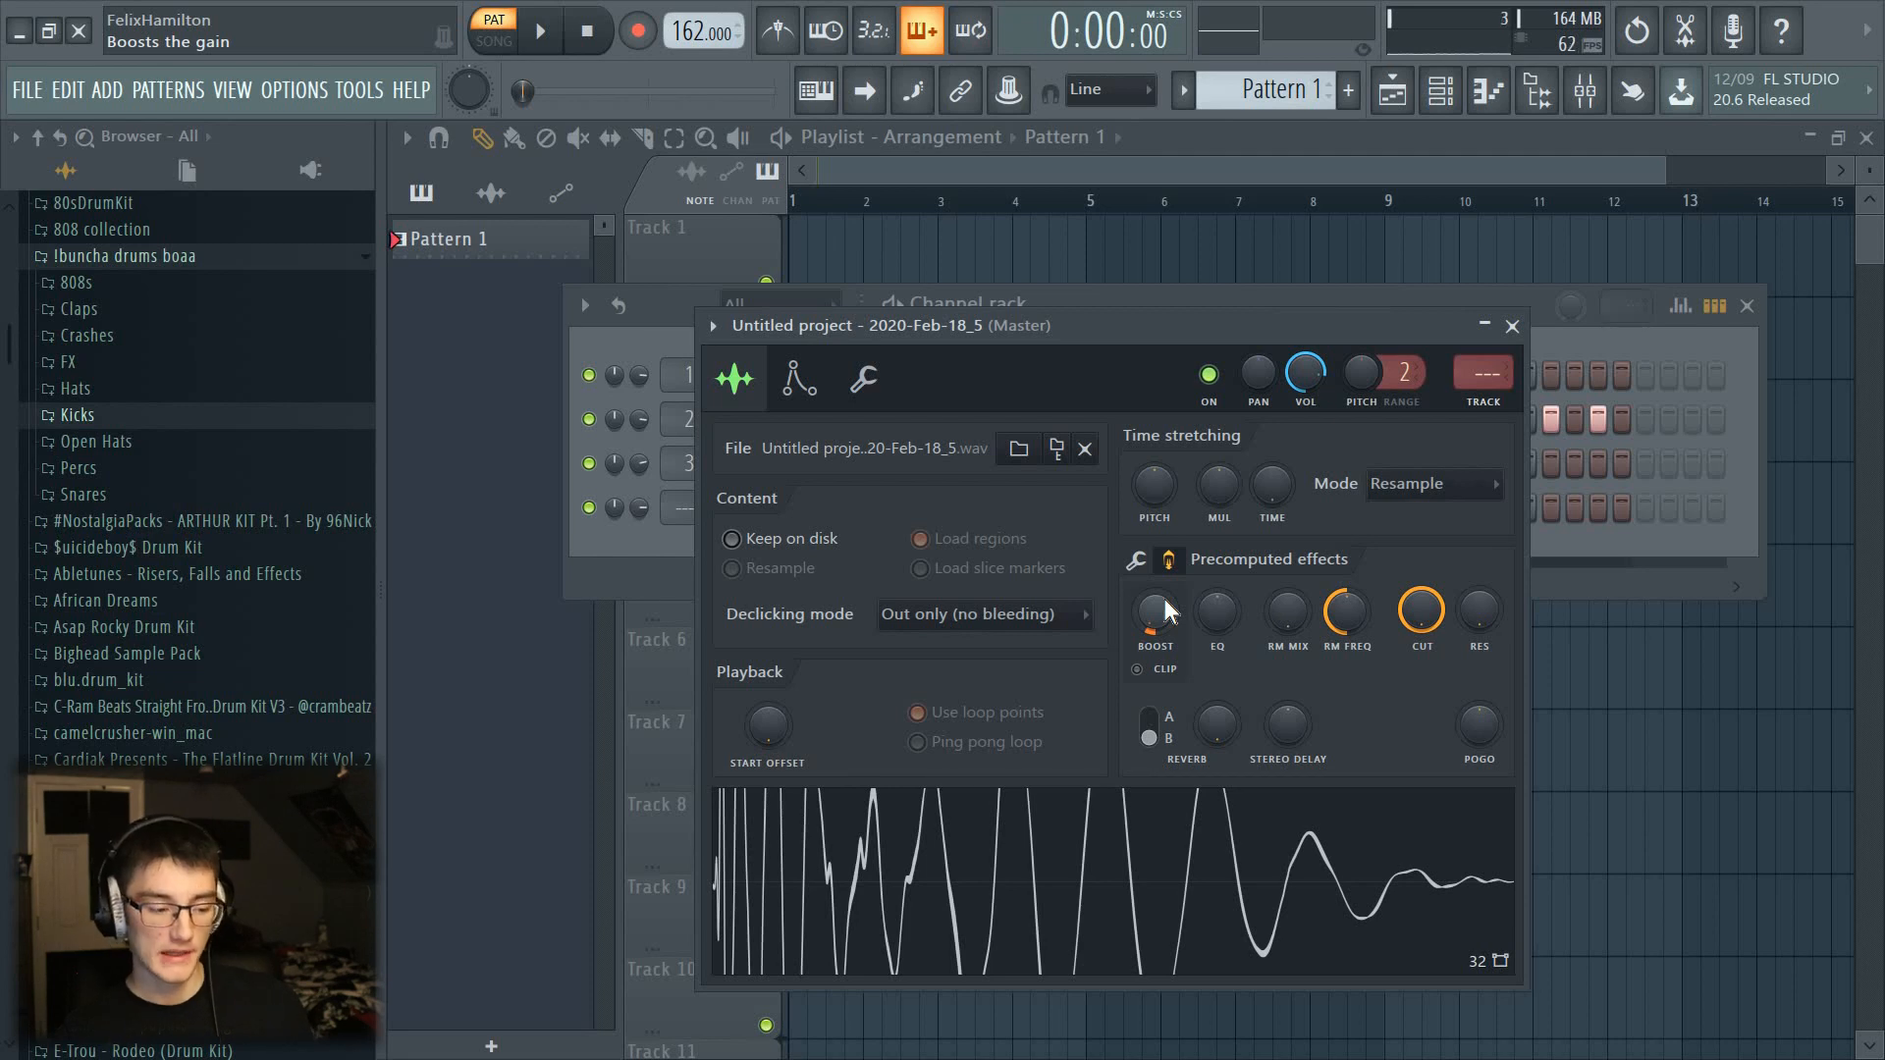
pyautogui.moveTo(1165, 599); pyautogui.dragTo(1164, 580)
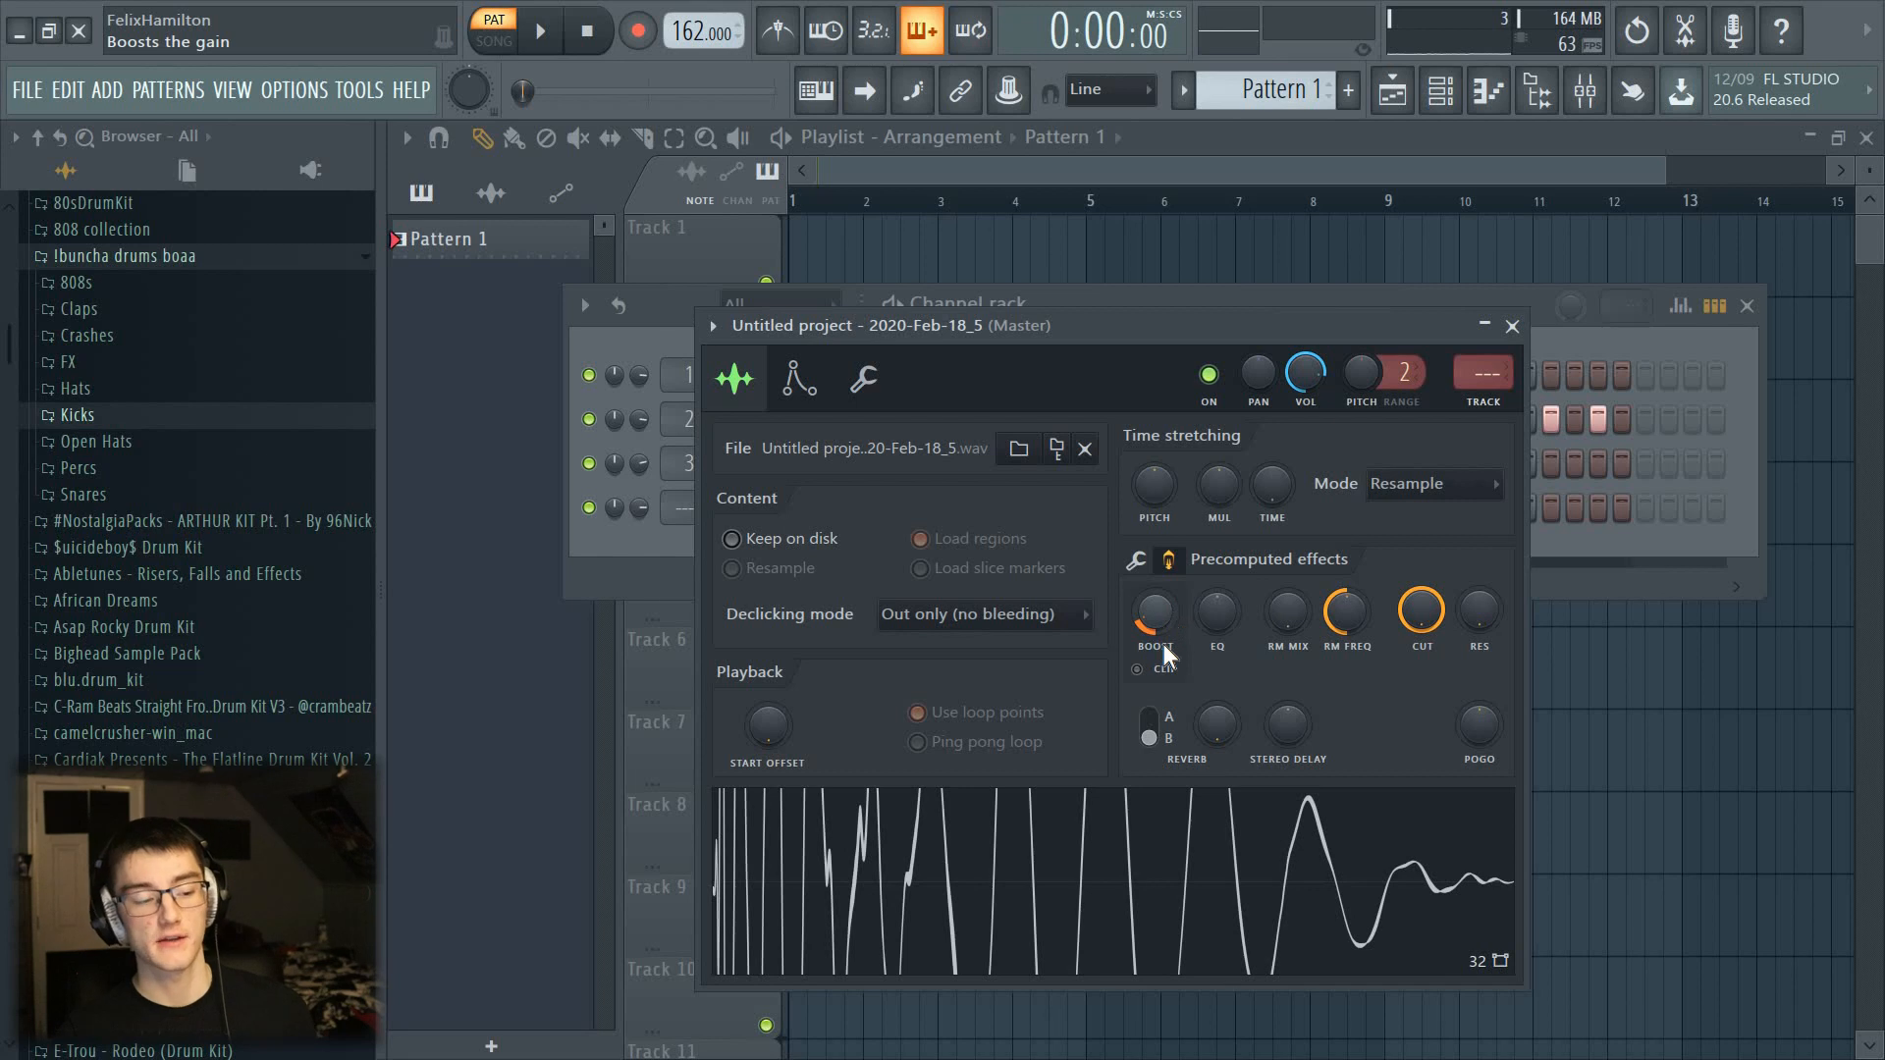
pyautogui.moveTo(1164, 609); pyautogui.dragTo(1164, 618)
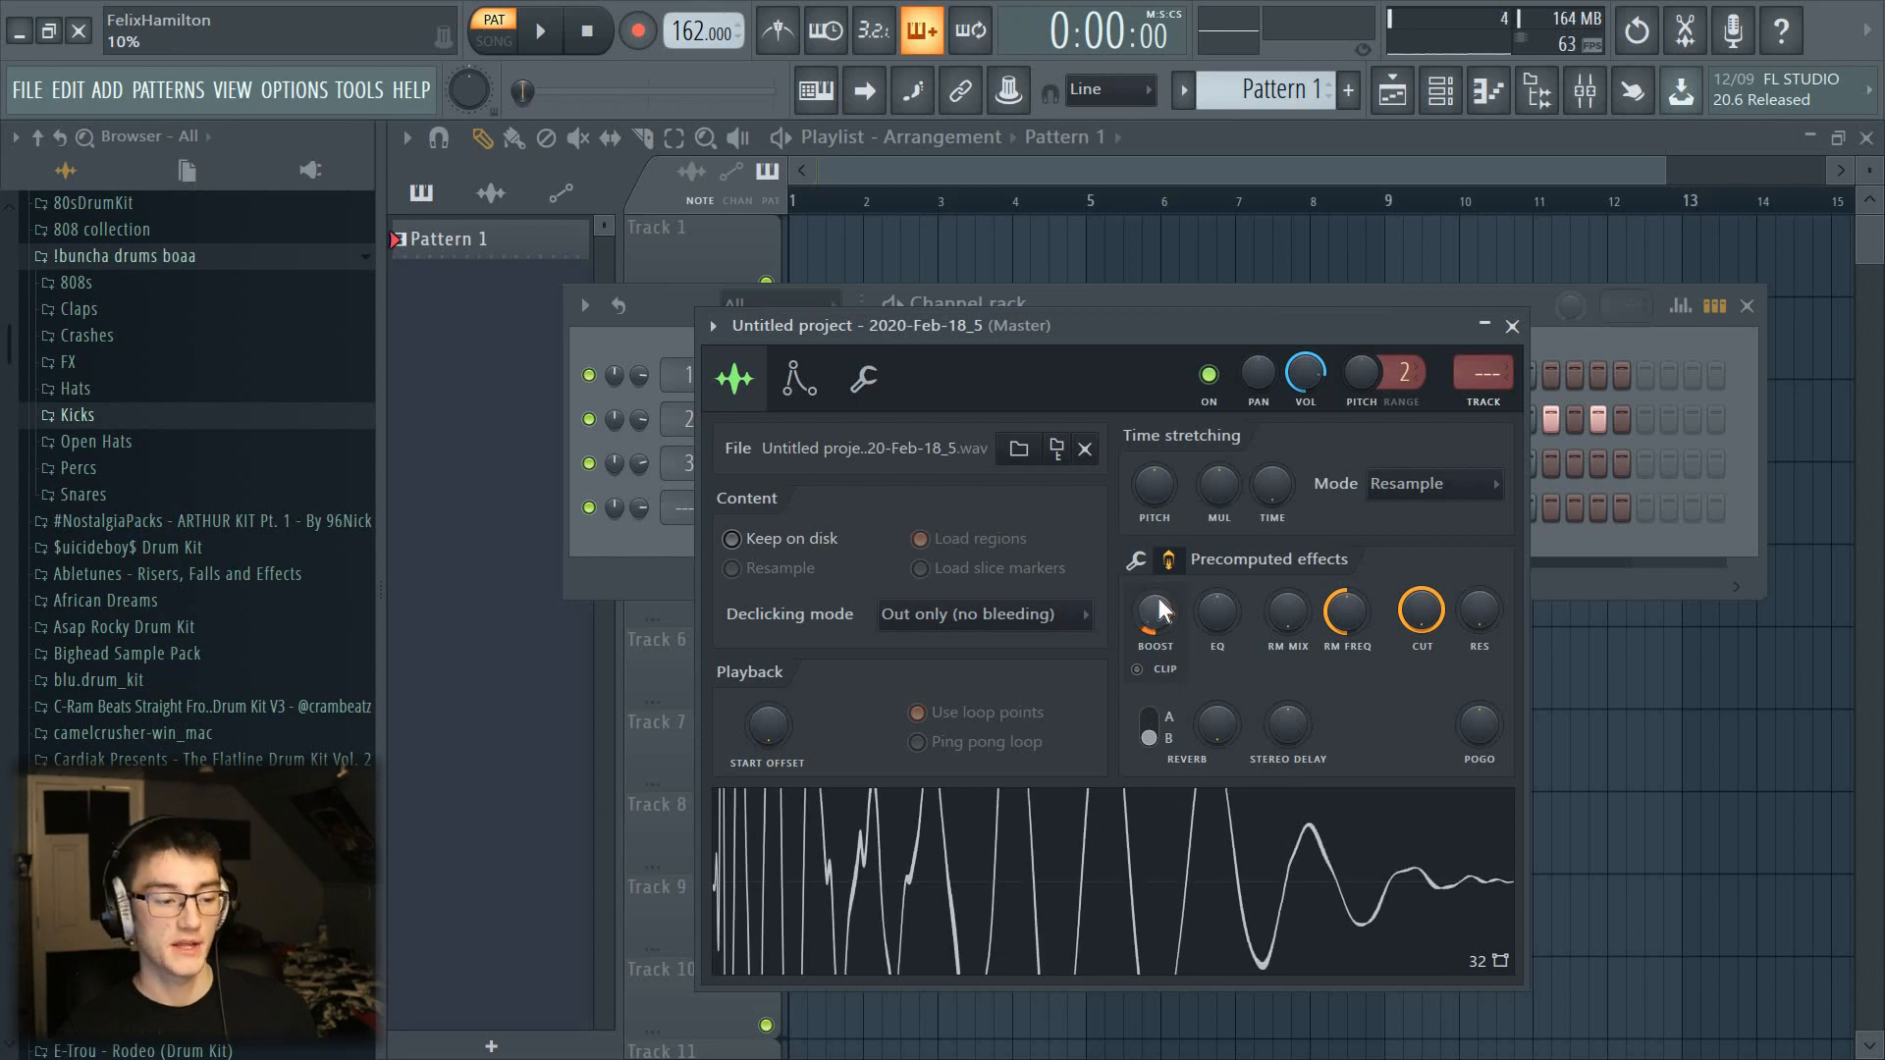
pyautogui.click(1142, 562)
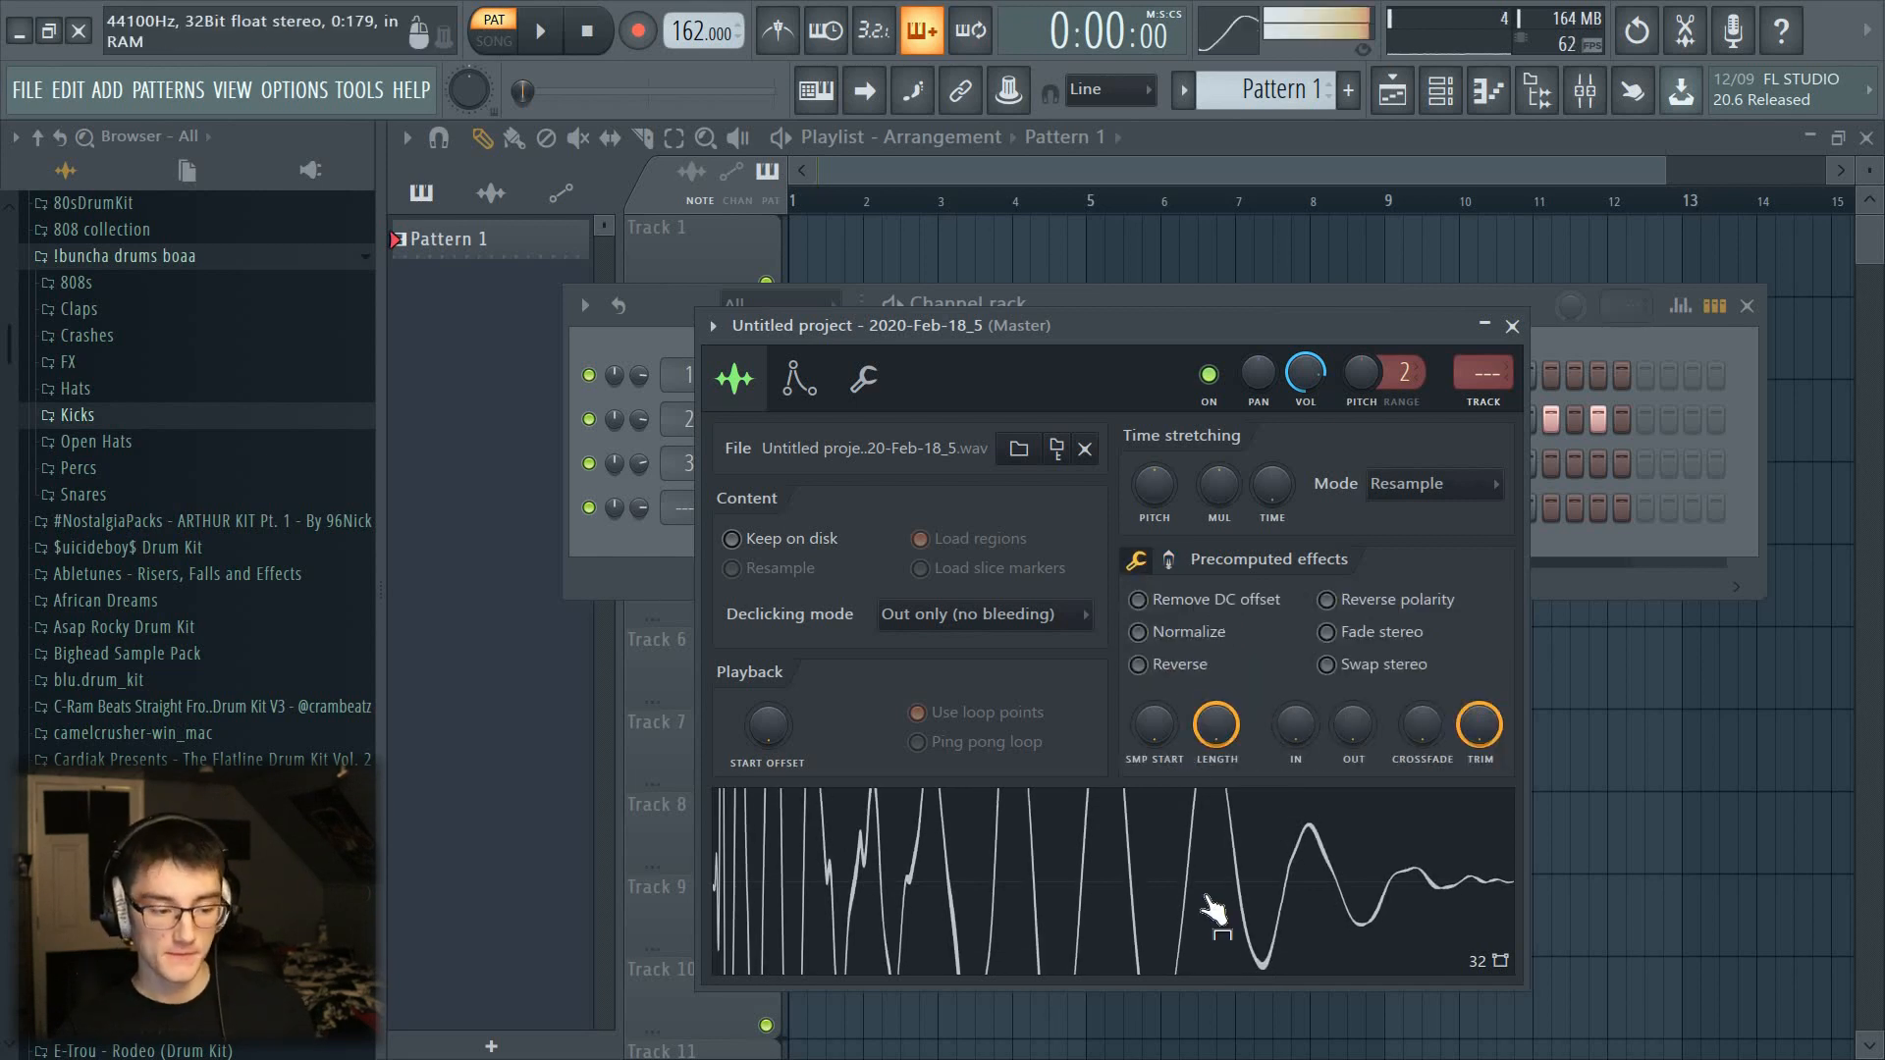
pyautogui.rightClick(1174, 881)
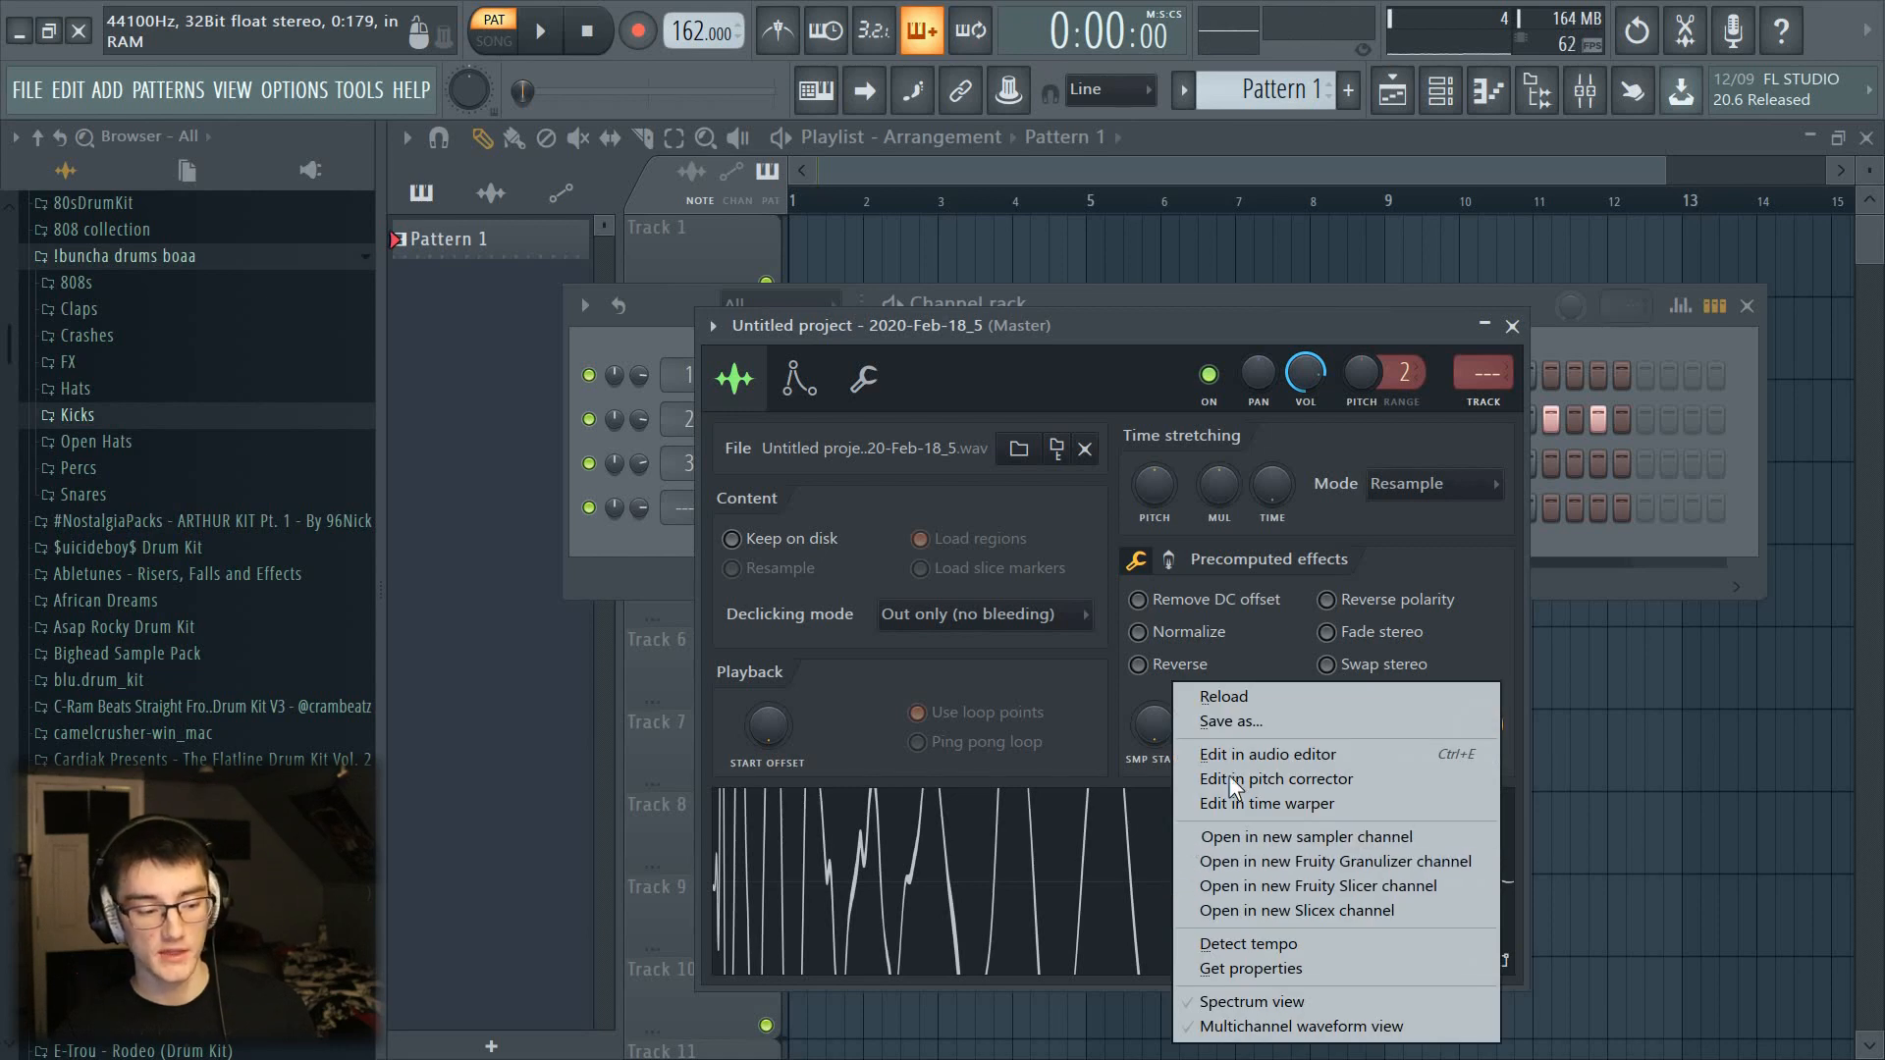
pyautogui.click(1225, 732)
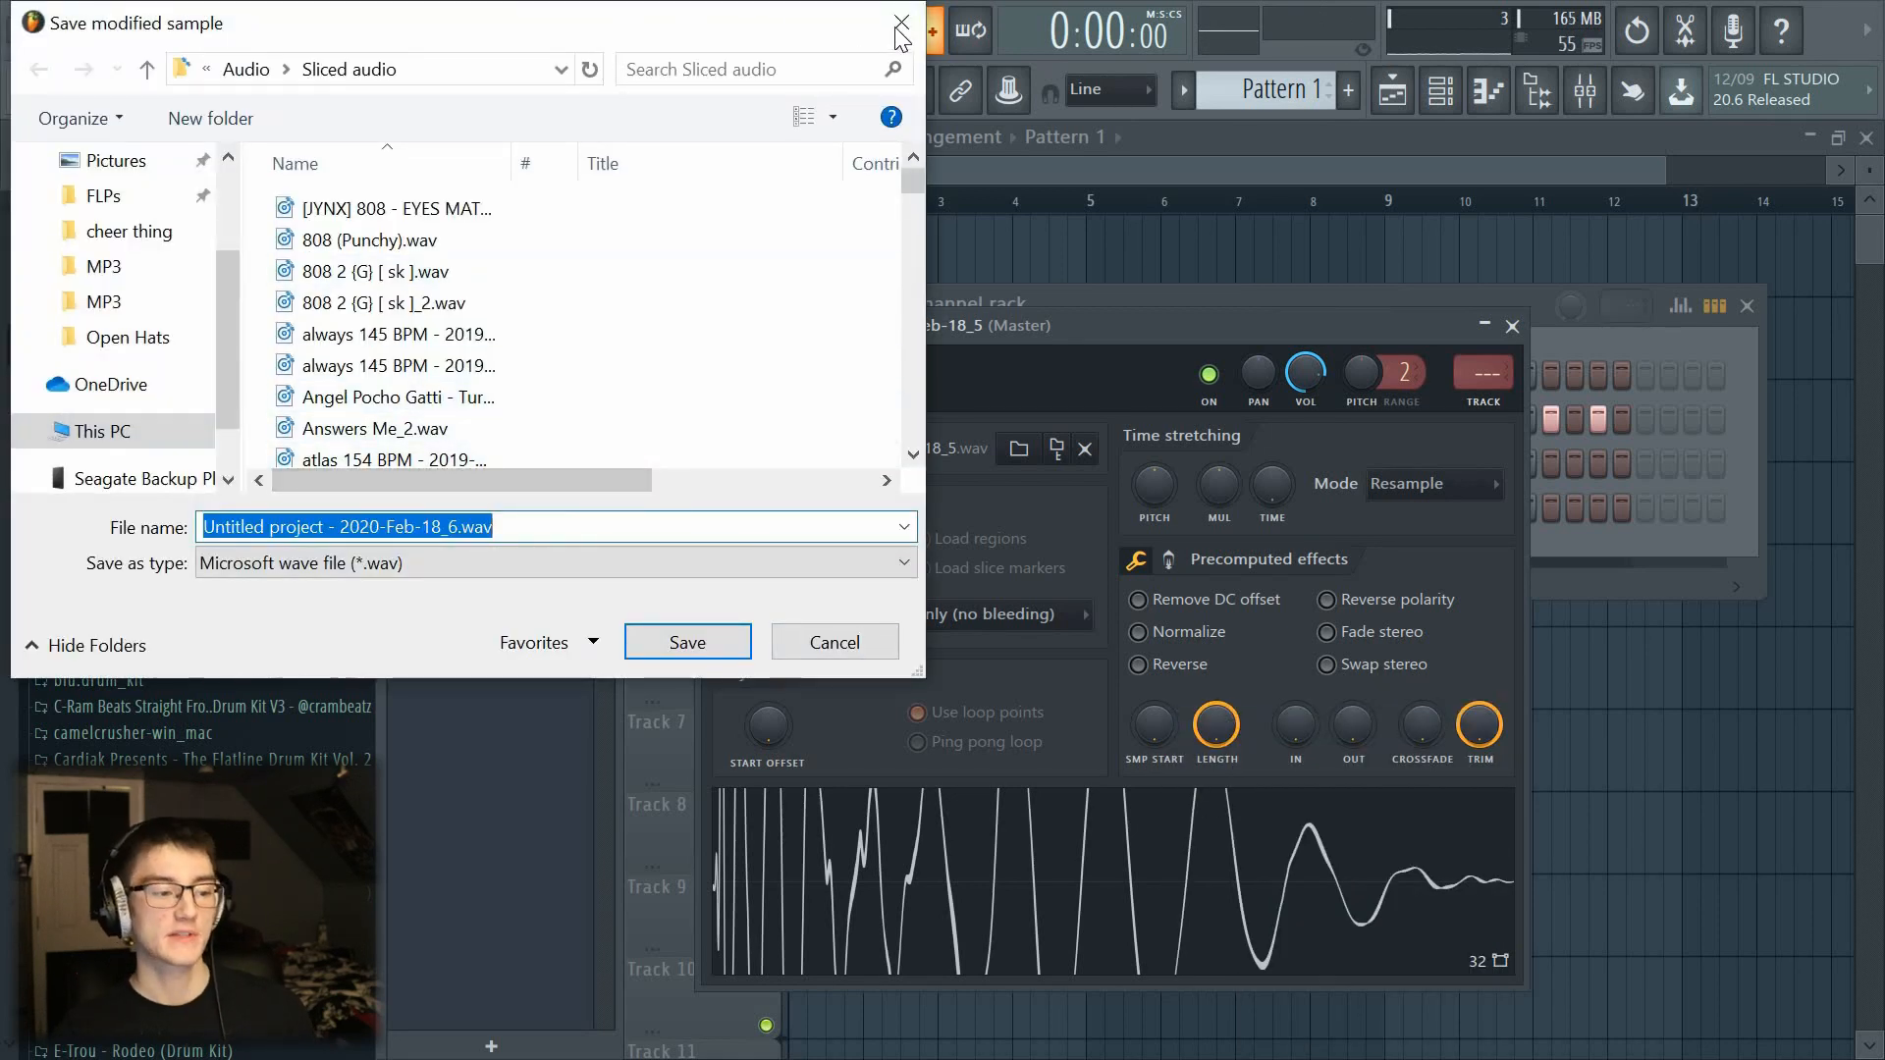
pyautogui.click(900, 22)
# Step: Add 808 hits on steps 13 and 21 and play back the pattern with the resampled kick
pyautogui.click(1512, 326)
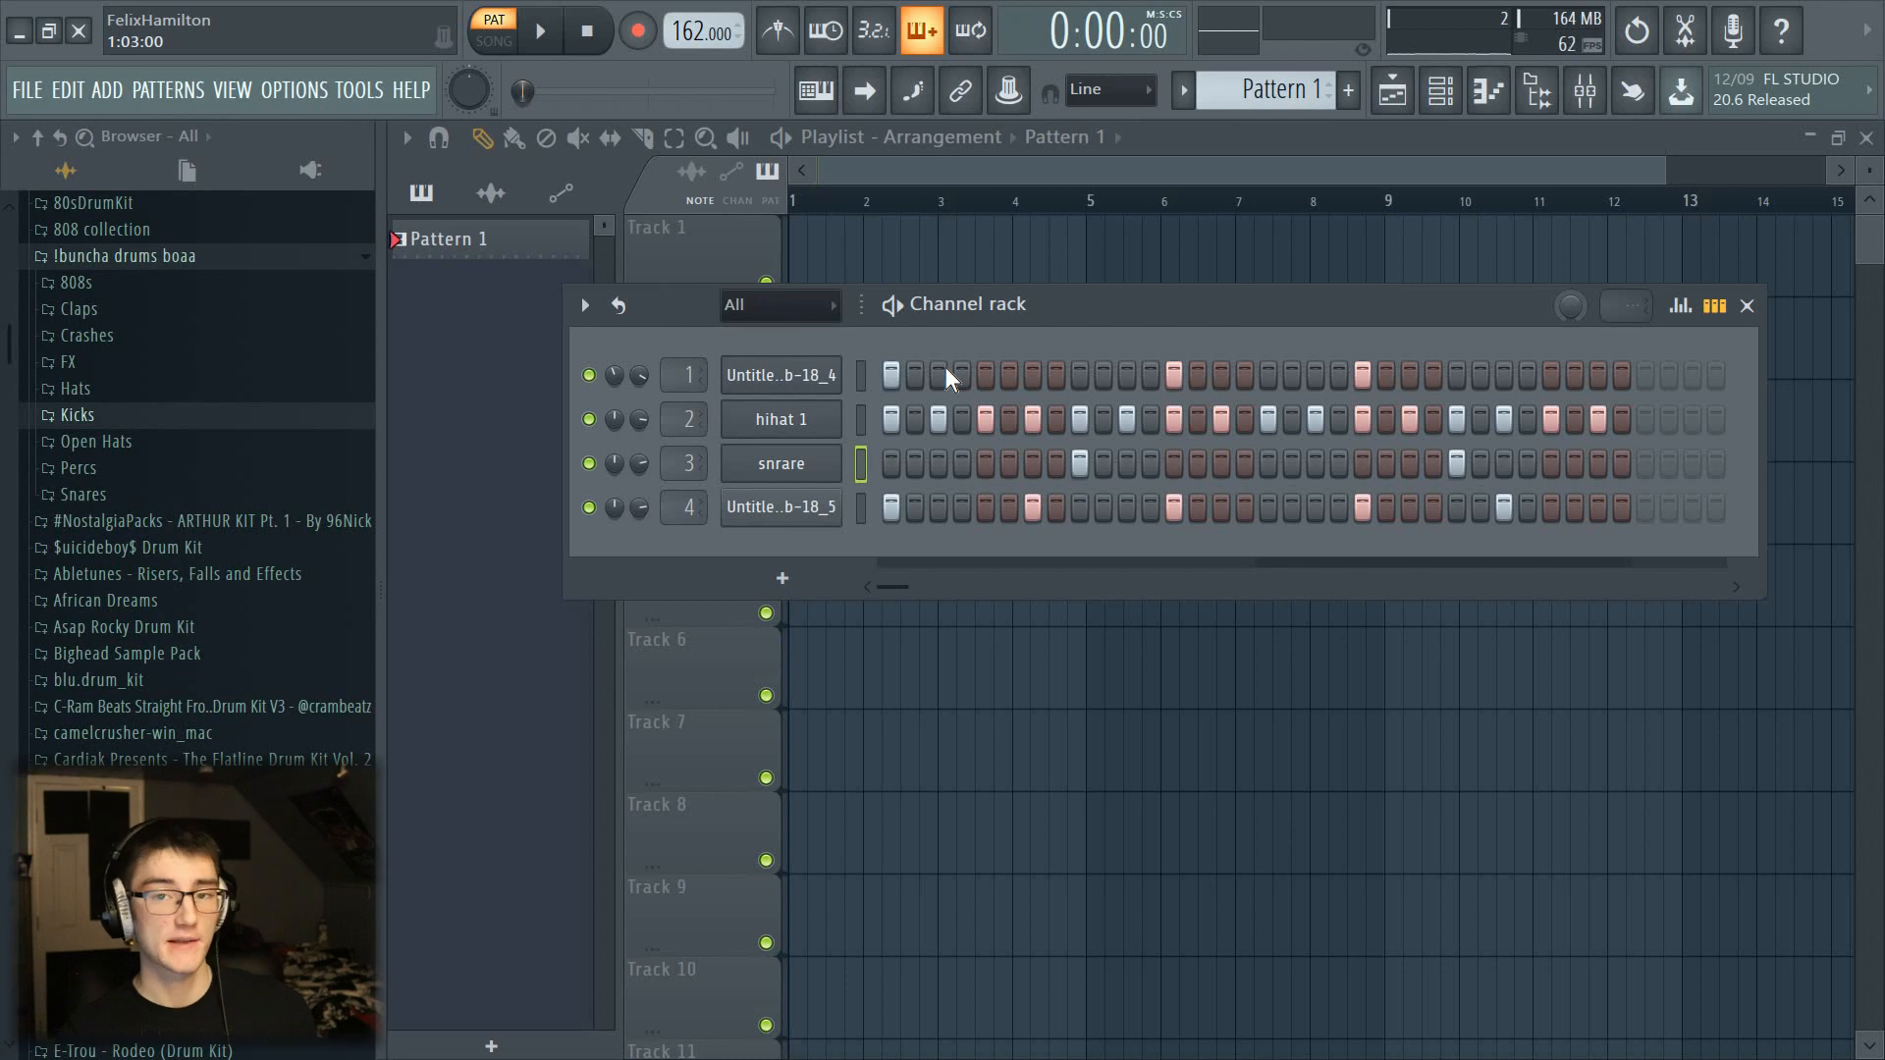
pyautogui.click(894, 307)
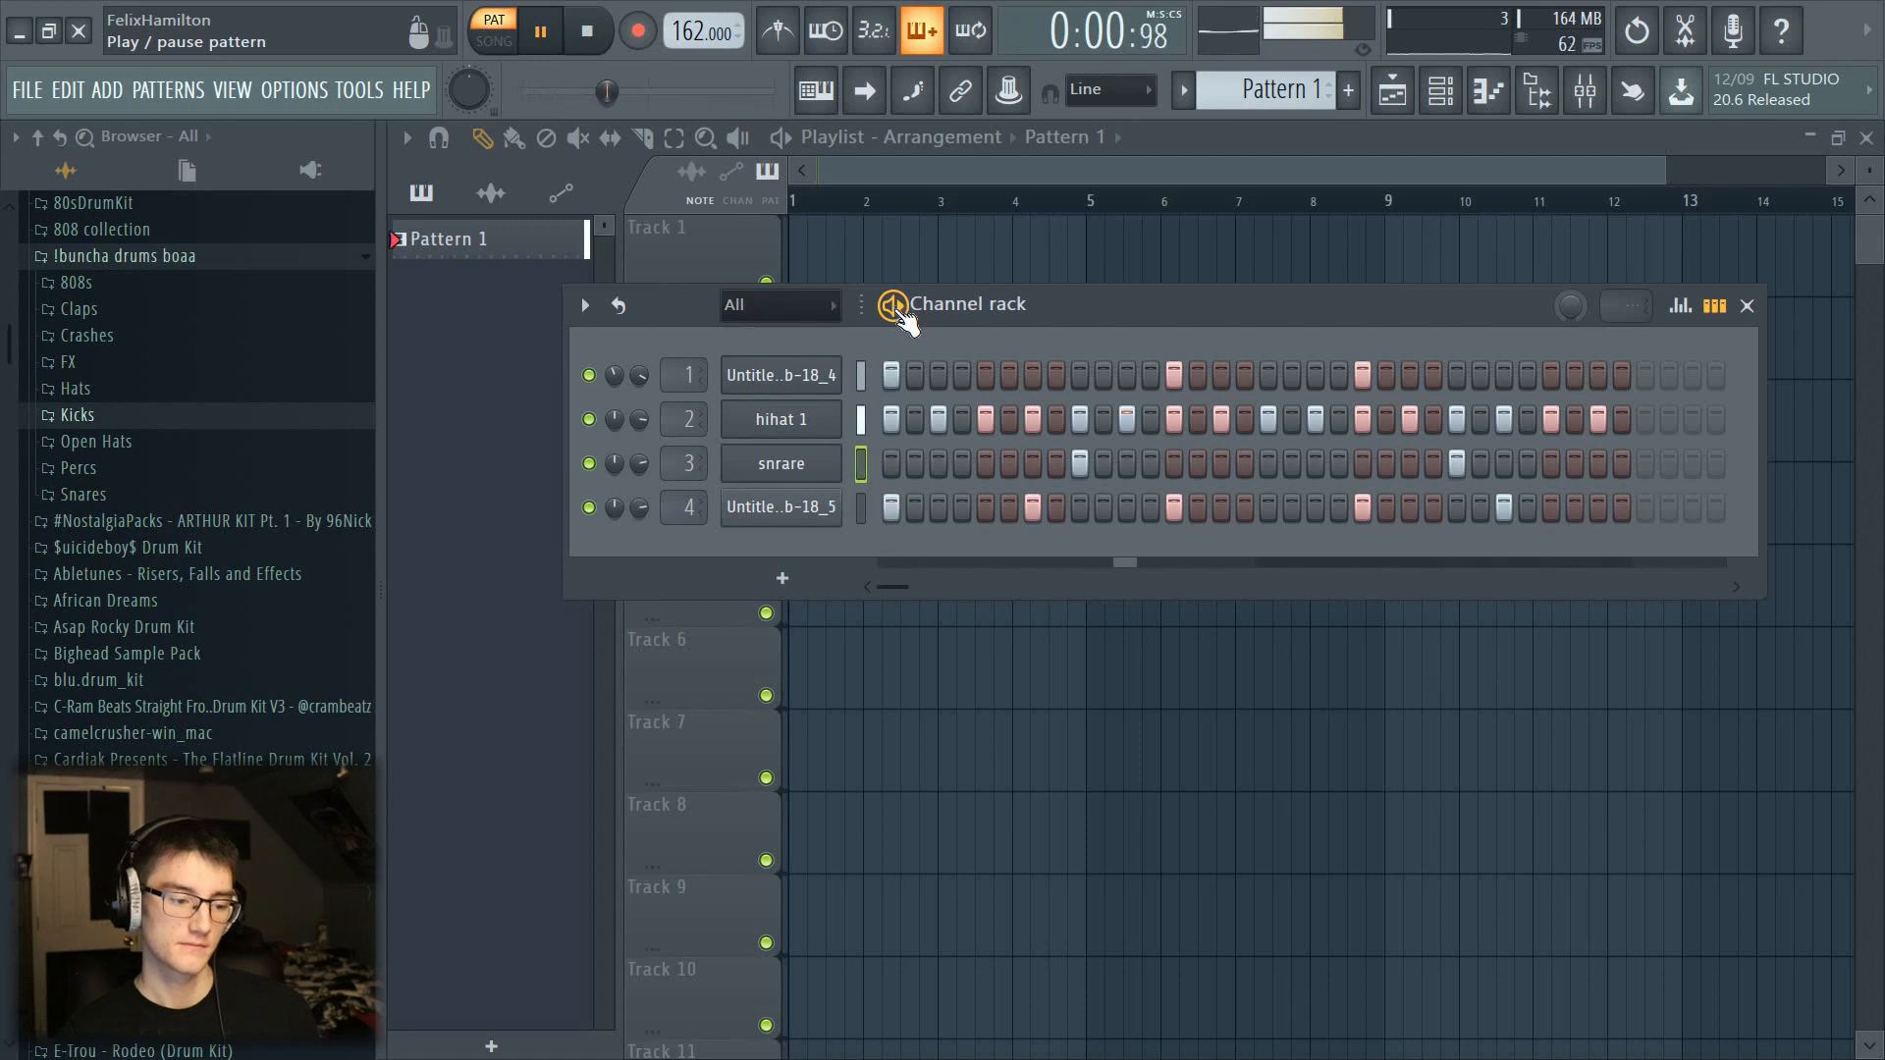
pyautogui.click(894, 306)
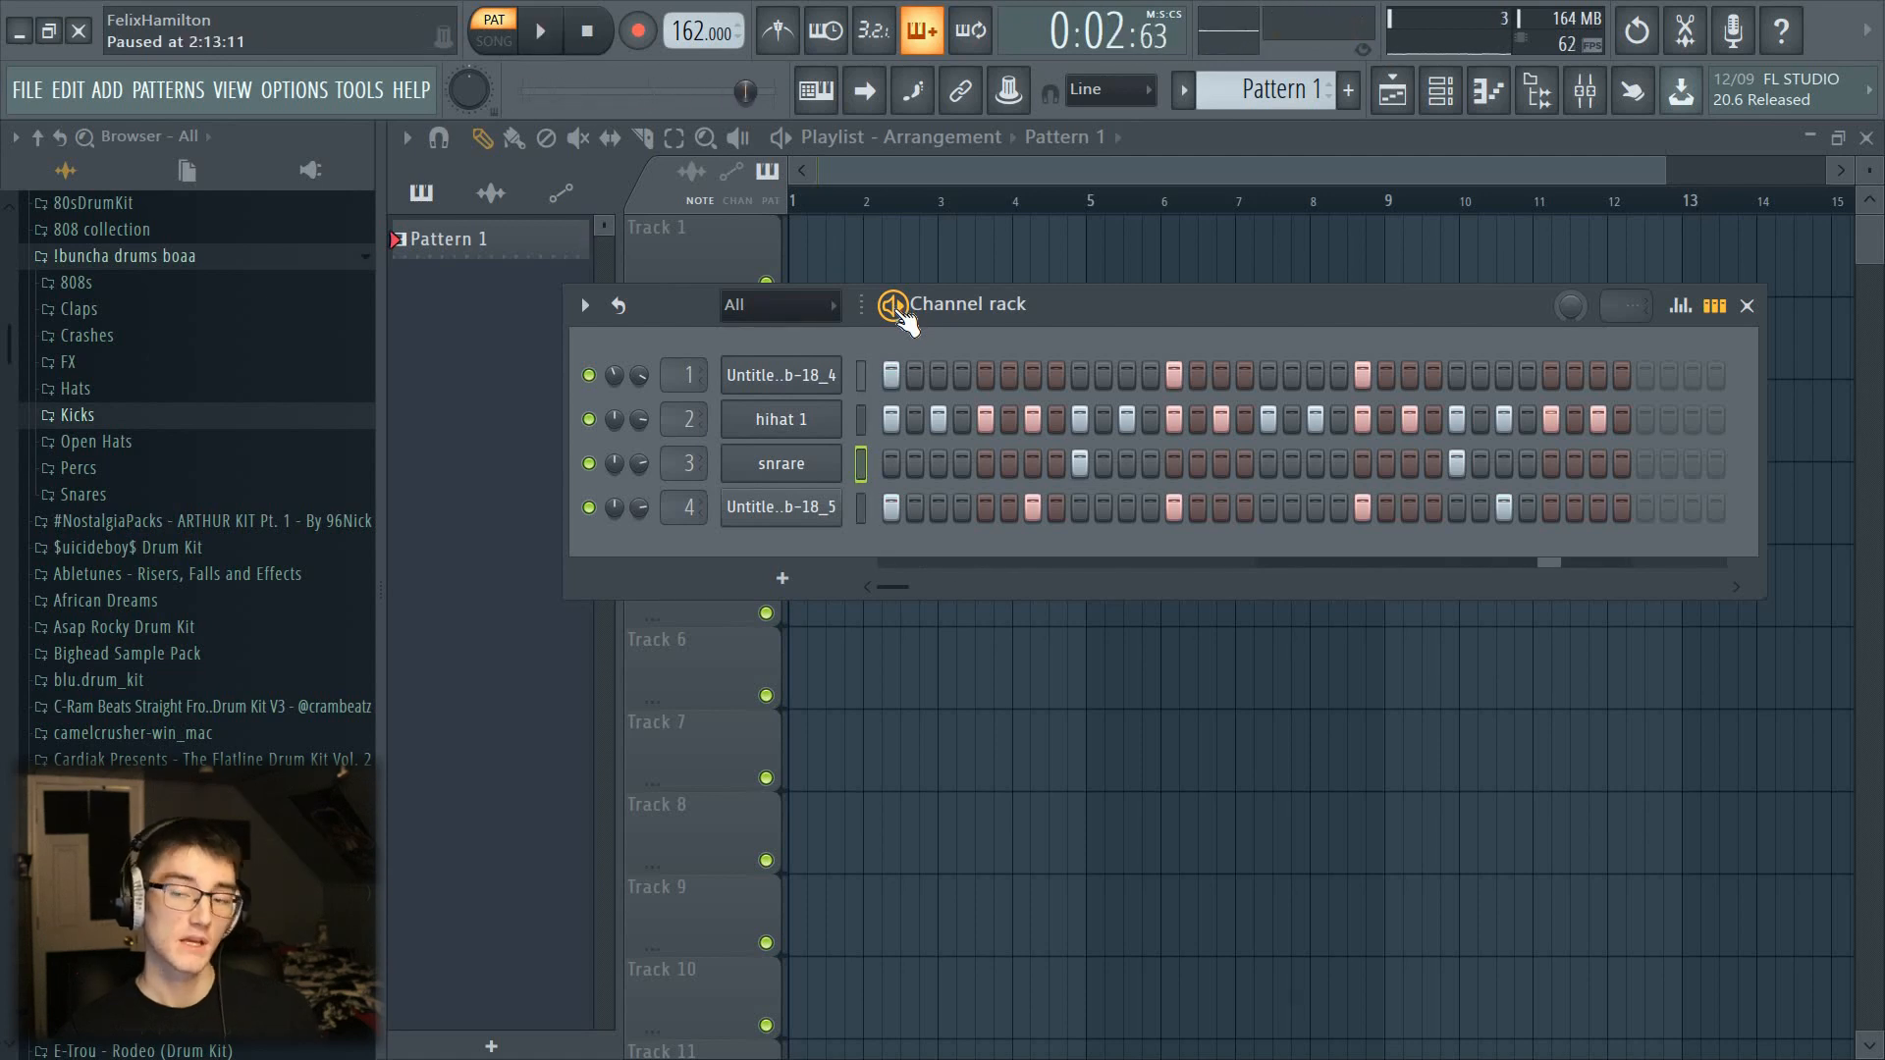
# Step: Add the KBH_hihat_open_at_the_door_02 sample from Open Hats as a new channel and move it directly above the snare channel
pyautogui.click(98, 466)
pyautogui.click(98, 441)
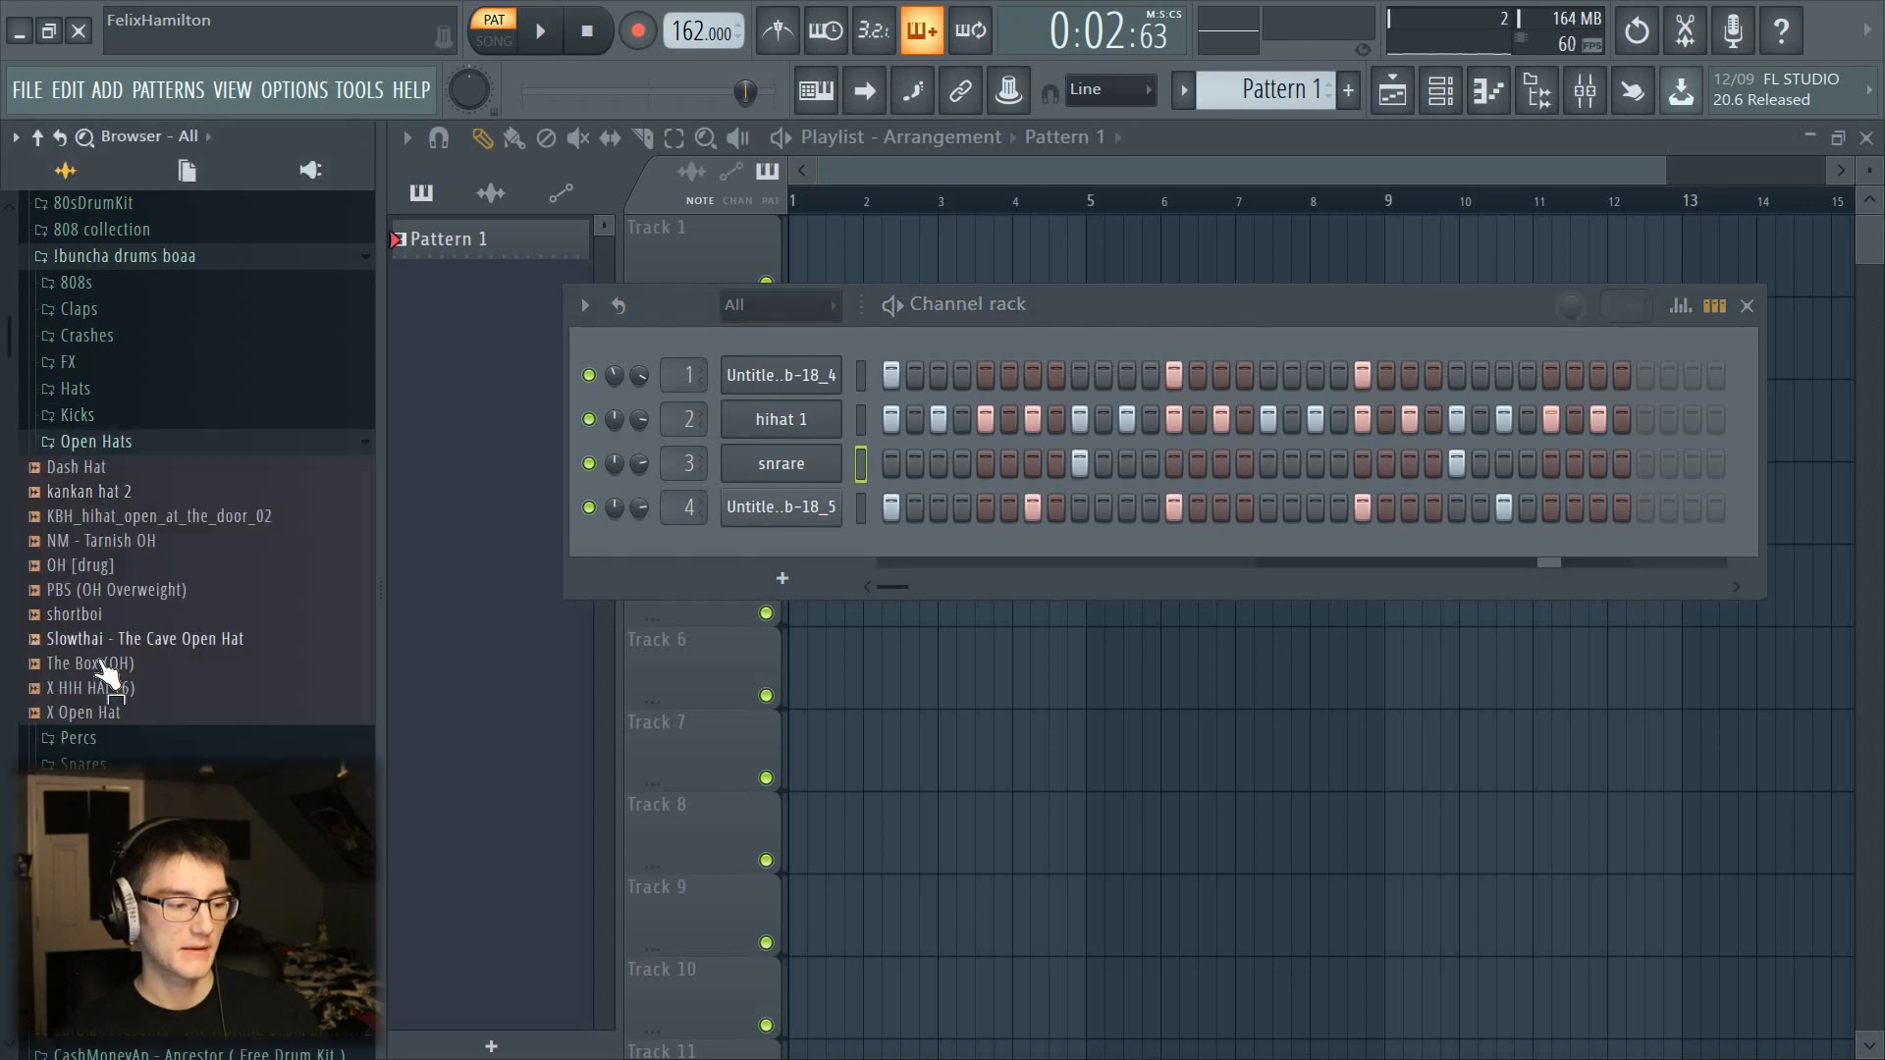
pyautogui.moveTo(83, 516); pyautogui.dragTo(828, 589)
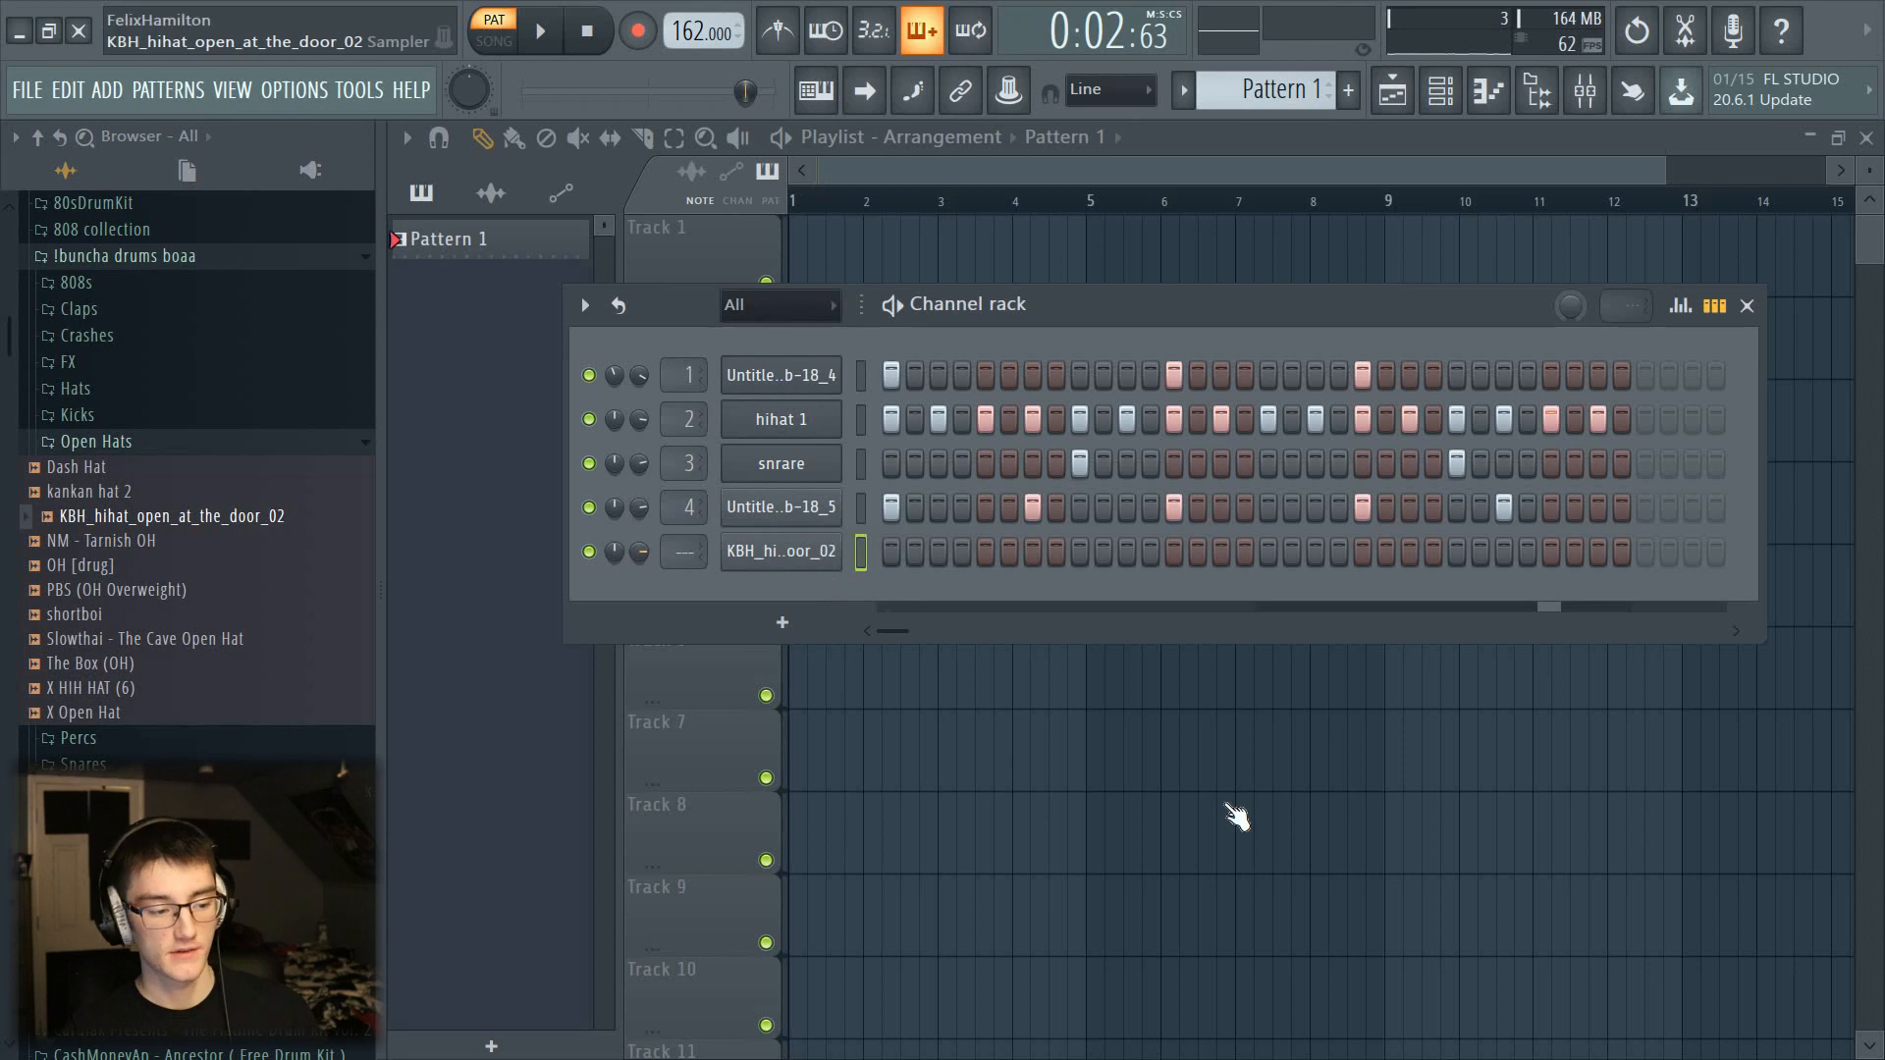
pyautogui.moveTo(1218, 457); pyautogui.dragTo(1581, 576)
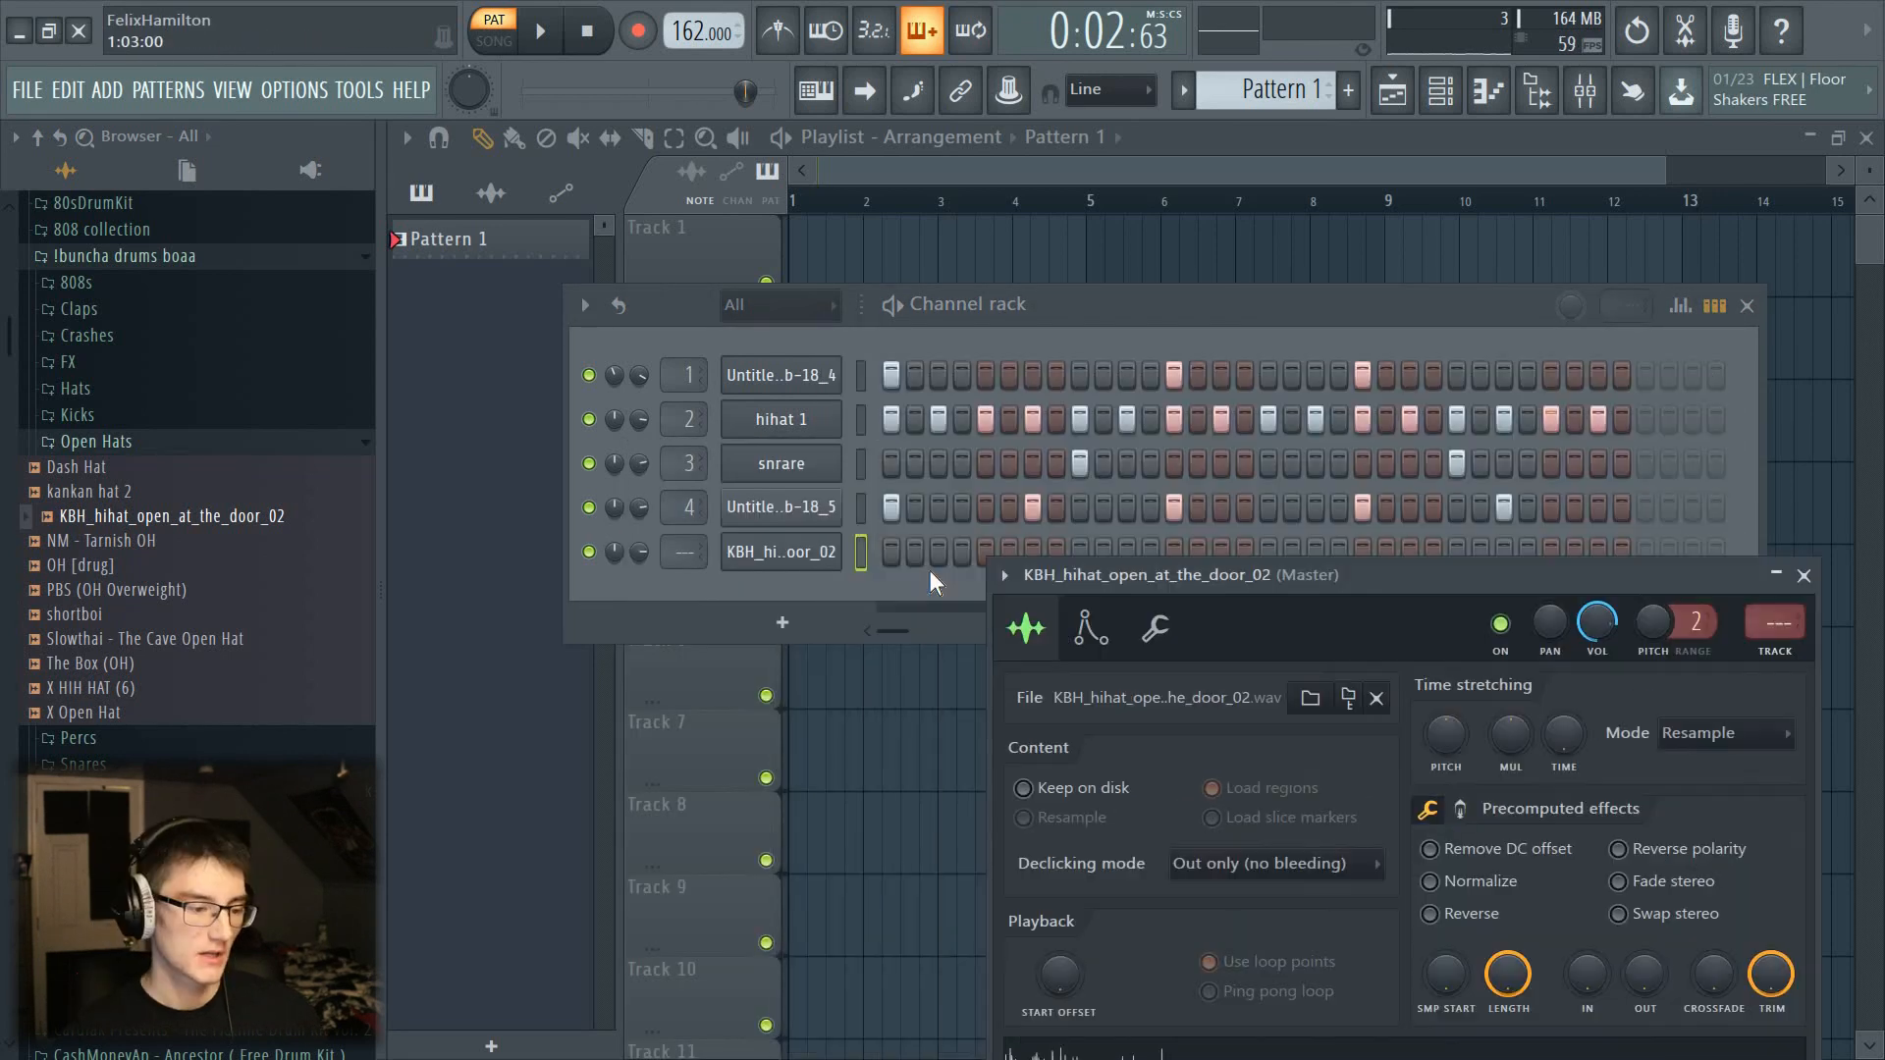
pyautogui.rightClick(863, 552)
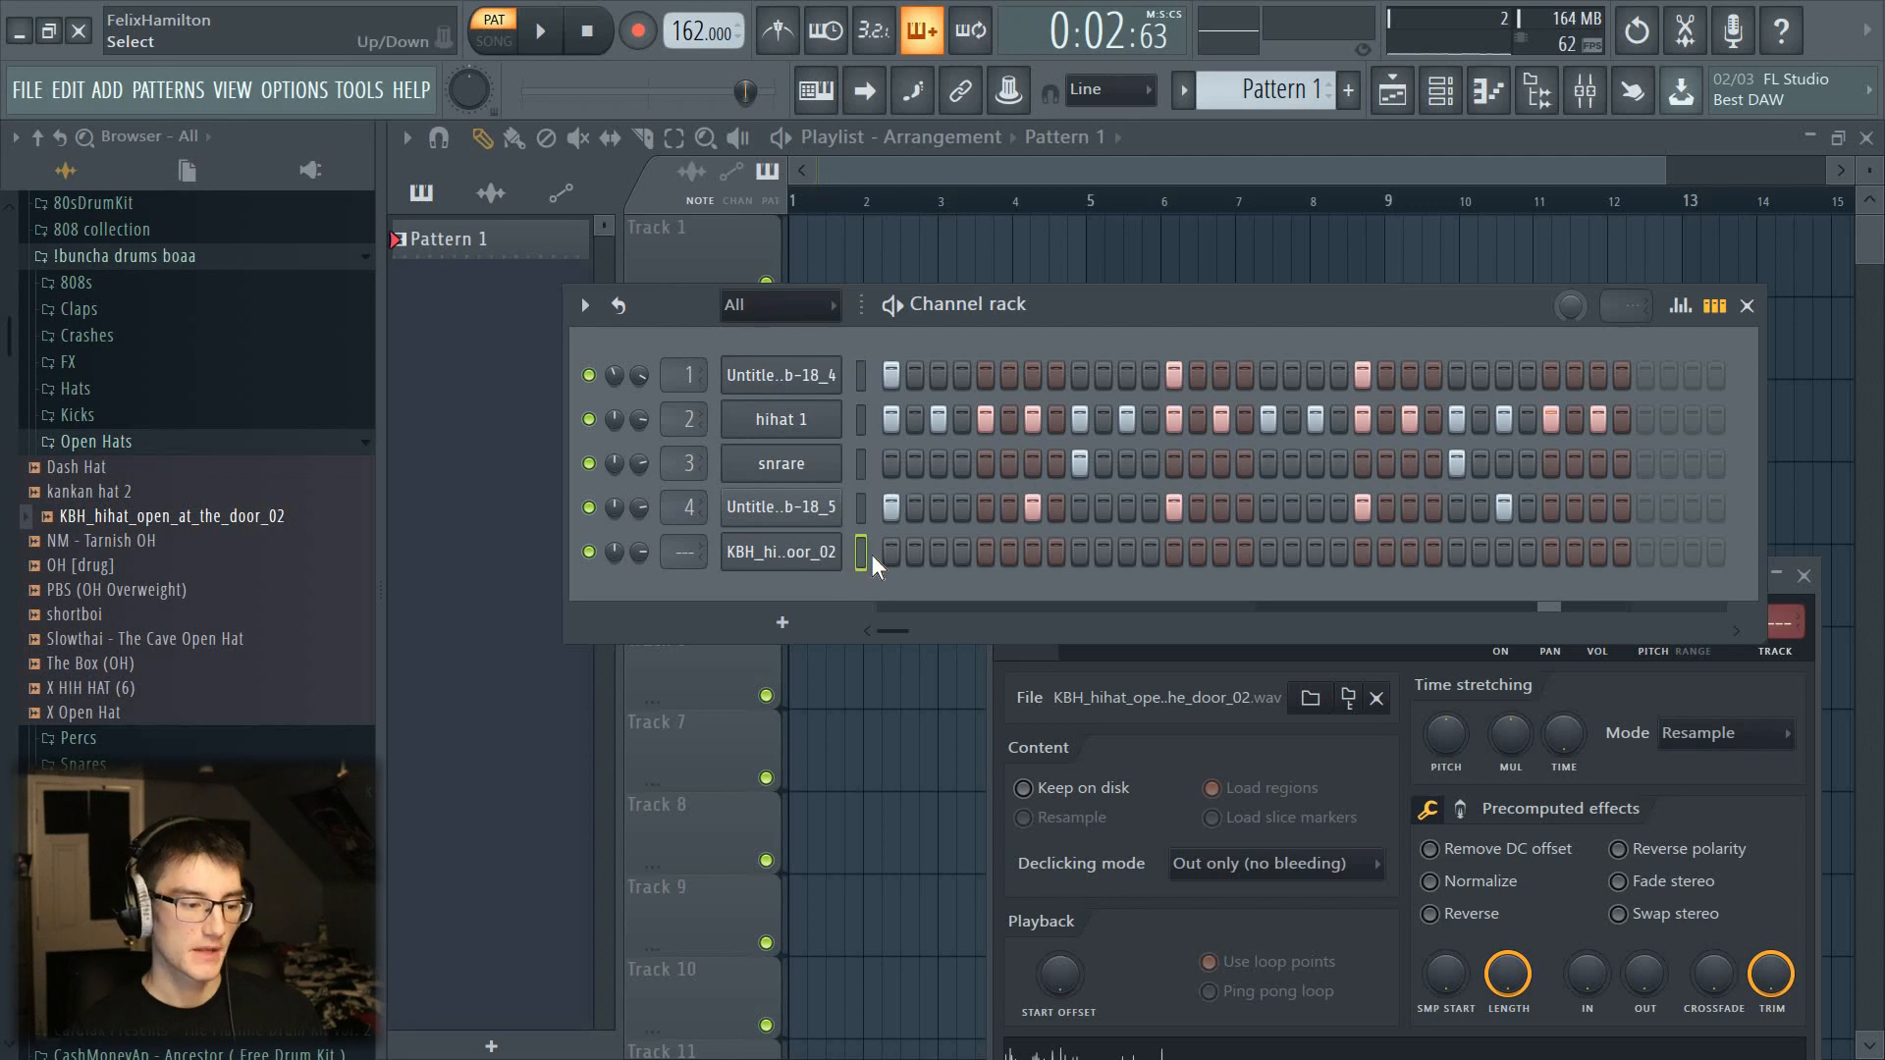
pyautogui.hotkey('alt', 'Up')
pyautogui.hotkey('alt', 'Up')
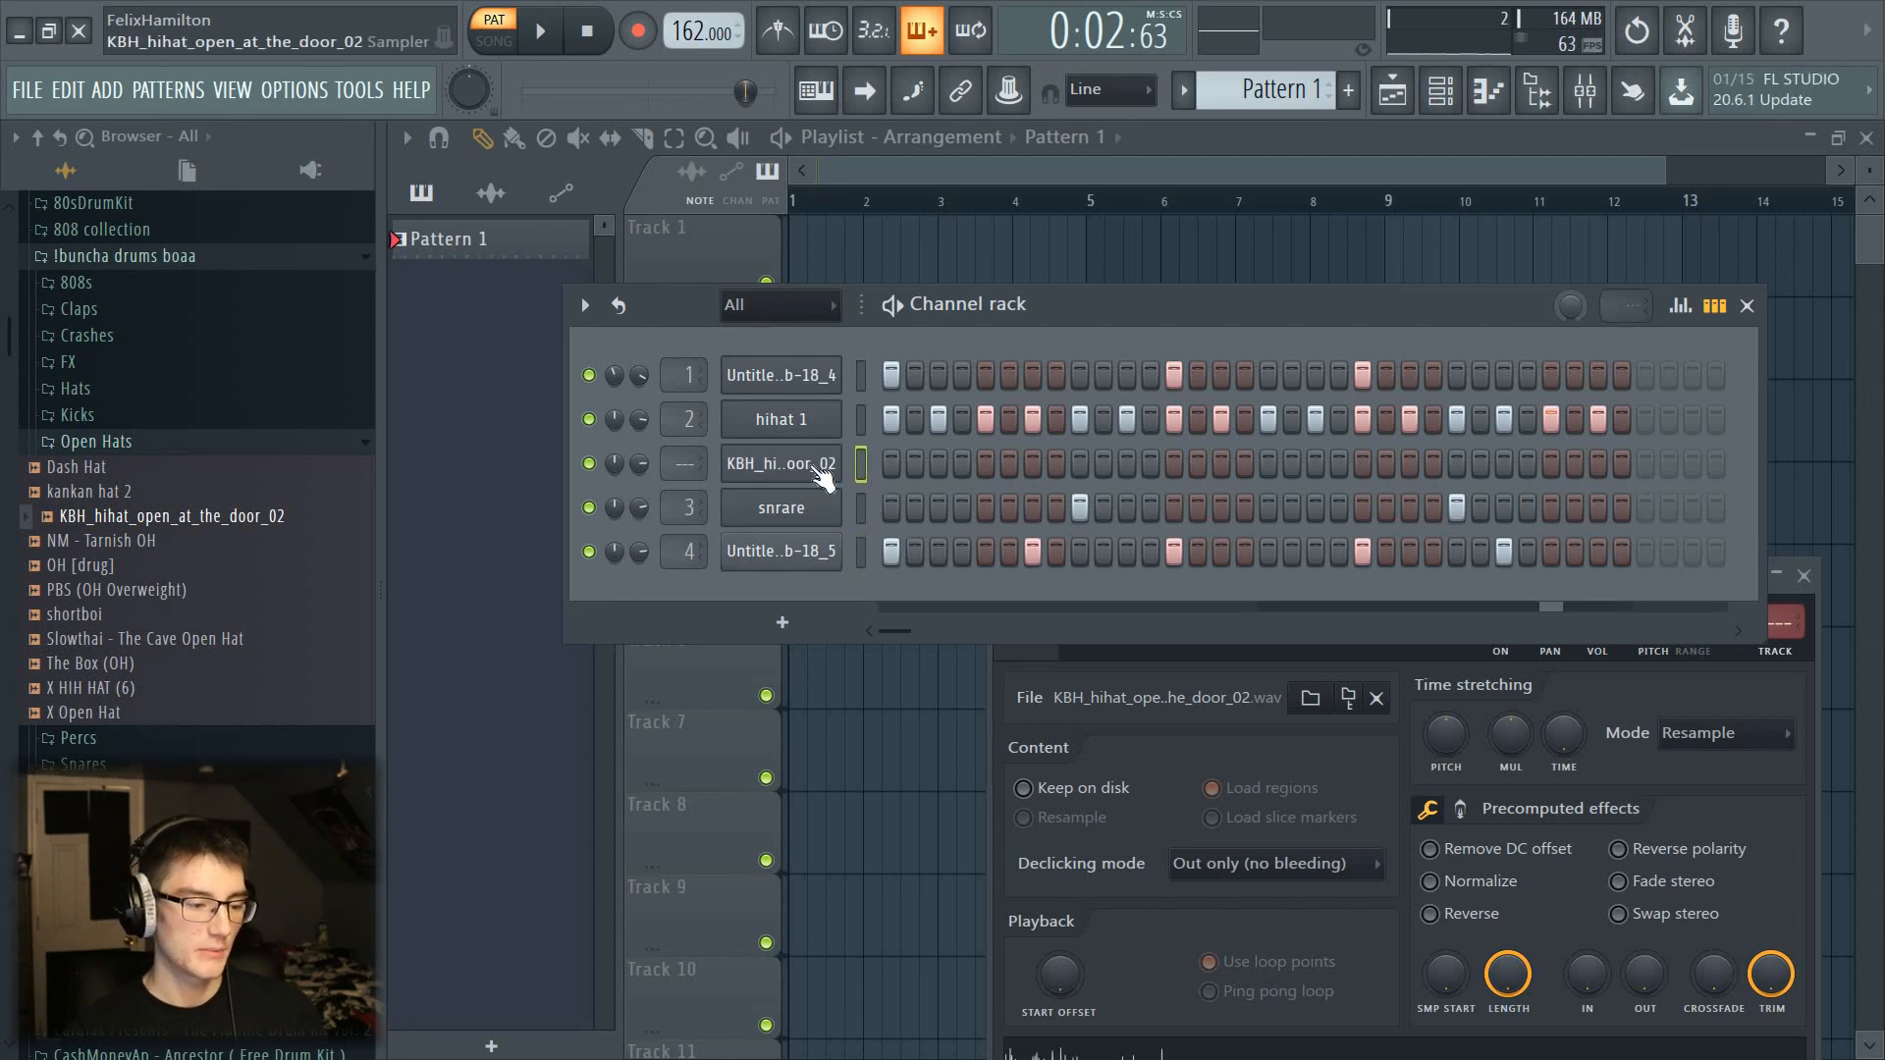
# Step: Add a fade-out to the open hat sample, pan the channel slightly left and preview the sound
pyautogui.click(1158, 685)
pyautogui.moveTo(1131, 586); pyautogui.dragTo(1060, 298)
pyautogui.click(1185, 277)
pyautogui.moveTo(1025, 633); pyautogui.dragTo(1235, 598)
pyautogui.click(966, 345)
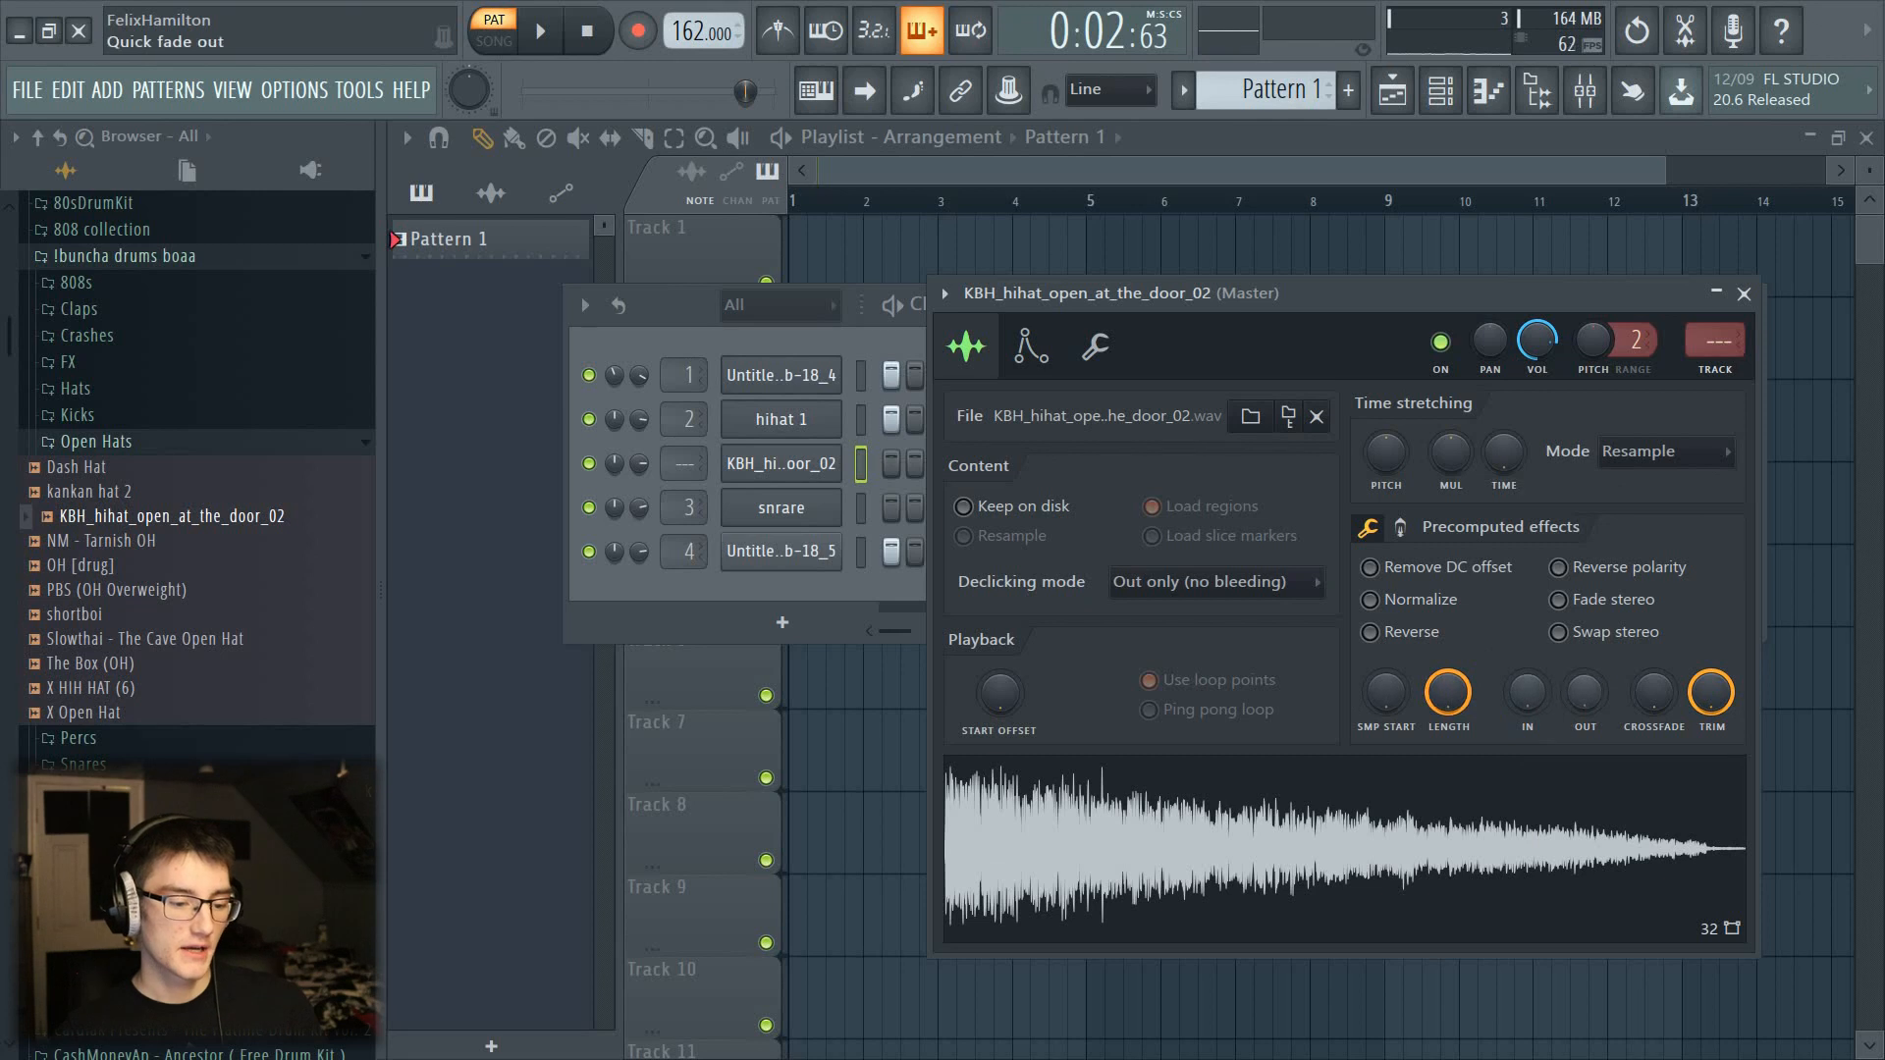
pyautogui.moveTo(1585, 693); pyautogui.dragTo(1585, 663)
pyautogui.click(1504, 862)
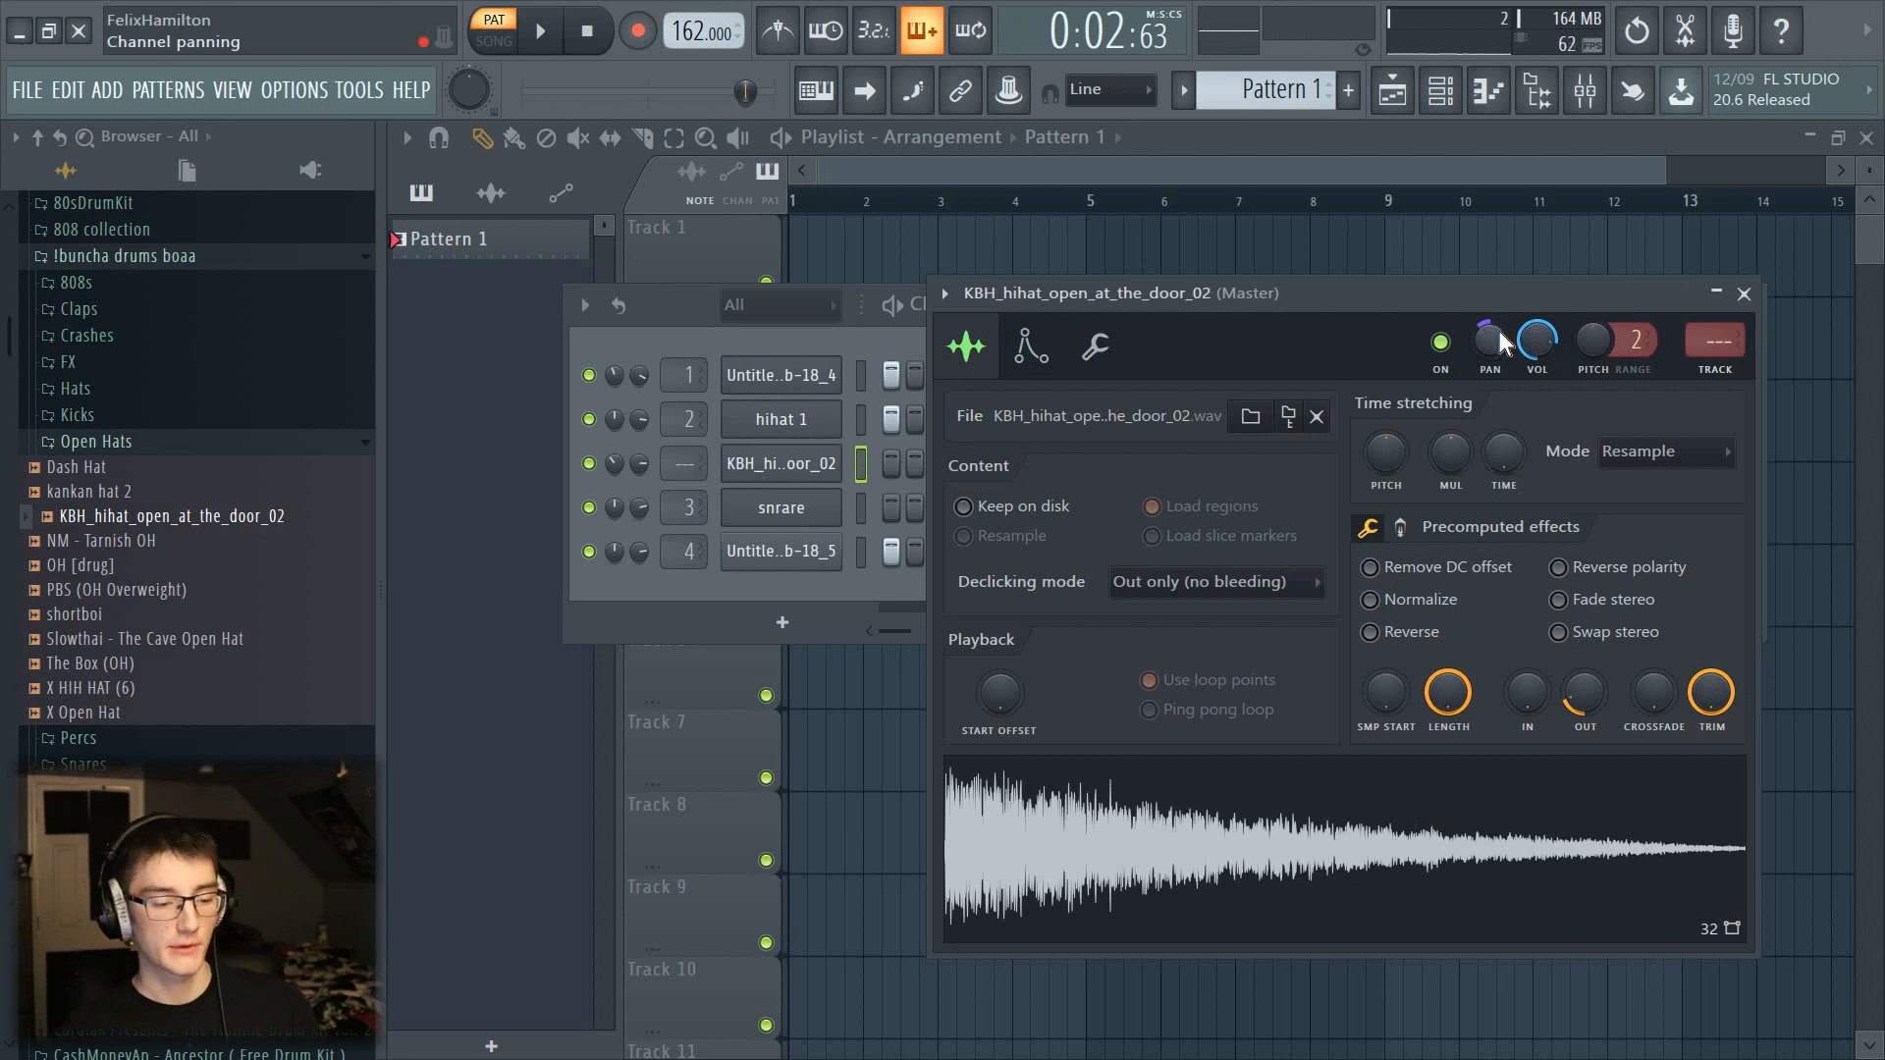
pyautogui.click(1453, 901)
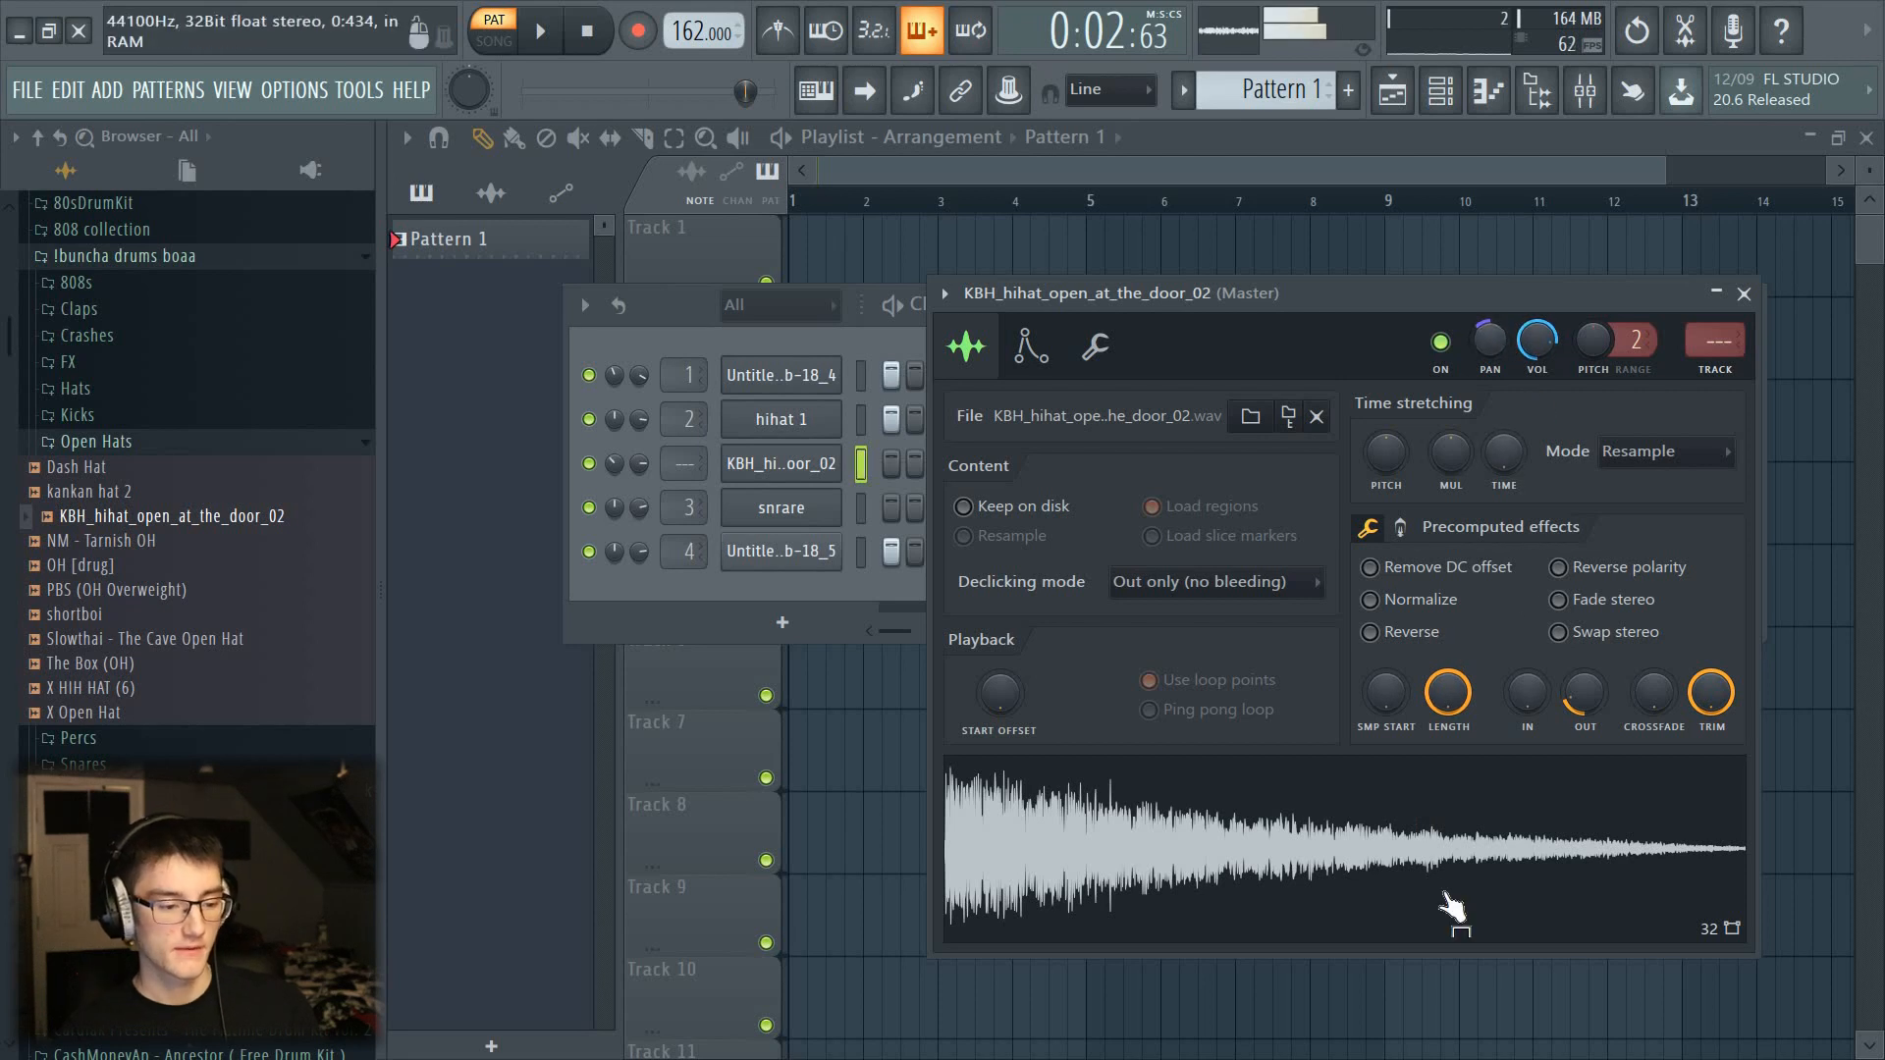
# Step: Place a two-step C5 note on step 5 in the open hat's piano roll and lower its velocity
pyautogui.click(758, 597)
pyautogui.rightClick(861, 463)
pyautogui.click(864, 457)
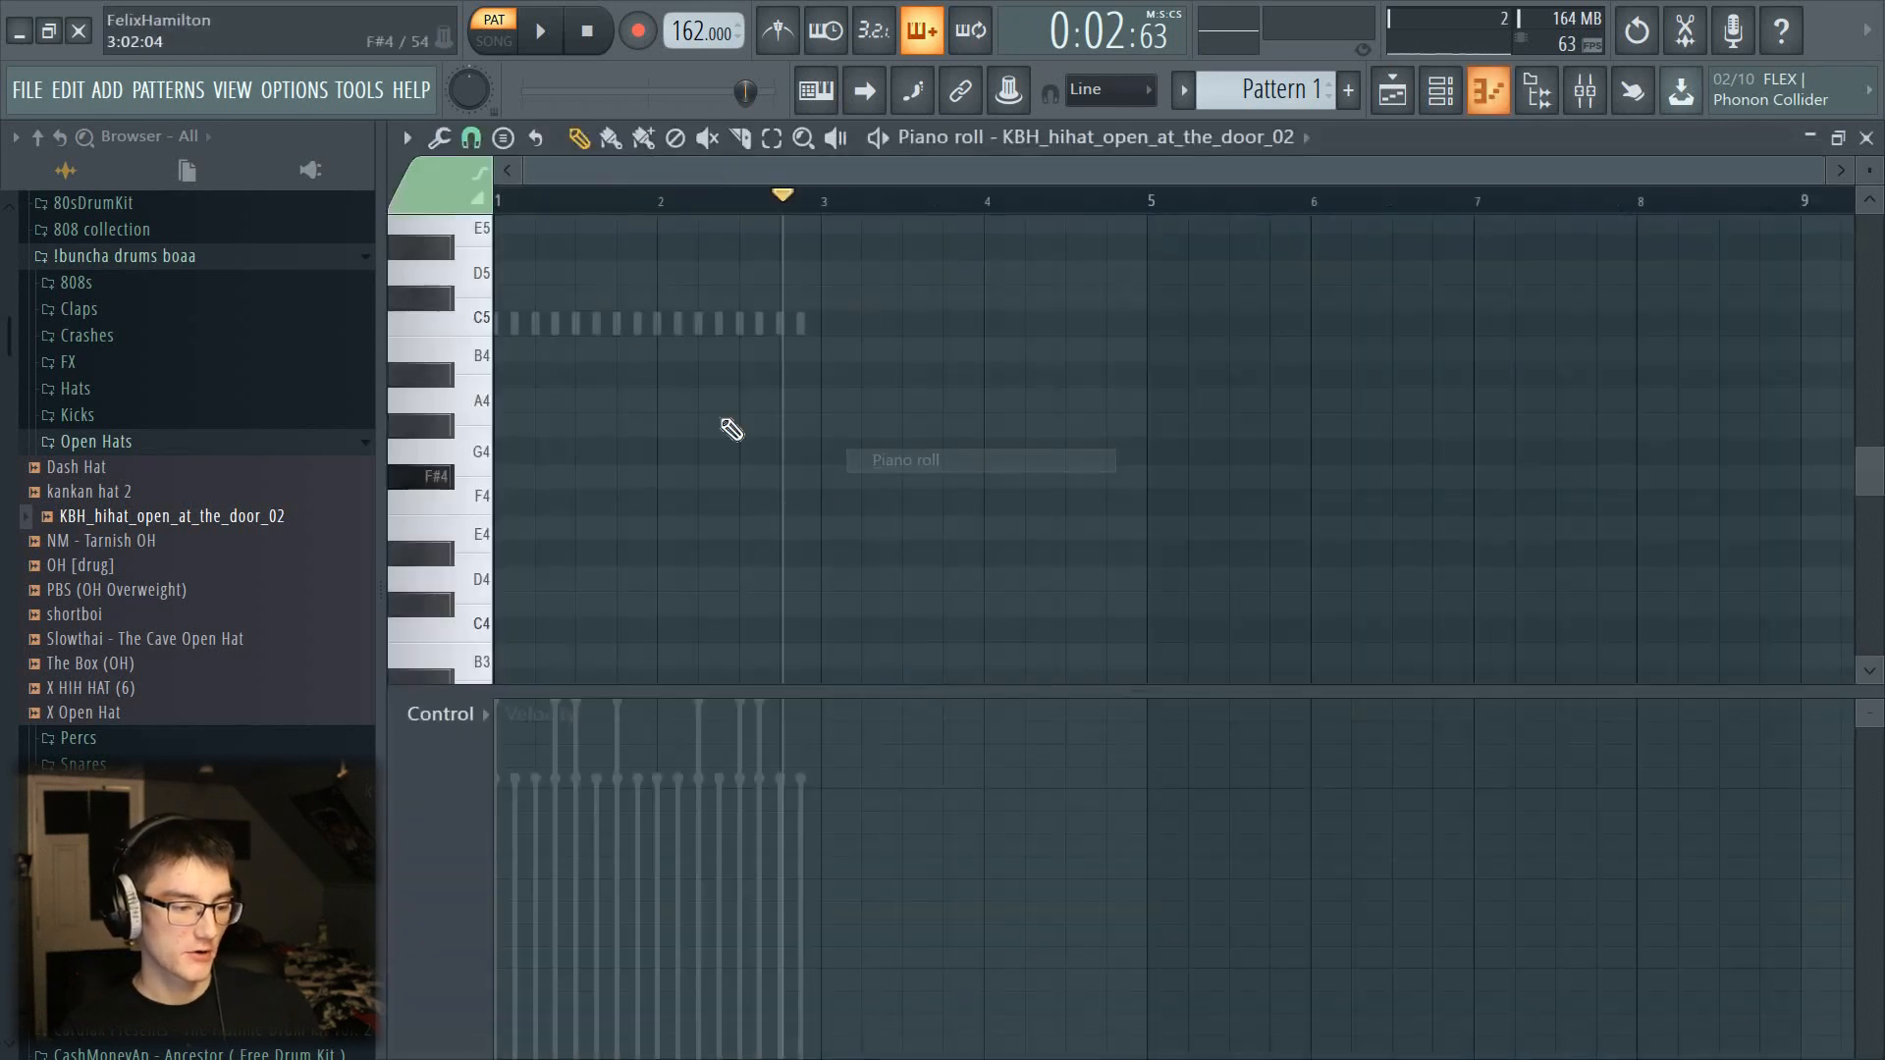
pyautogui.scroll(3, 576, 177)
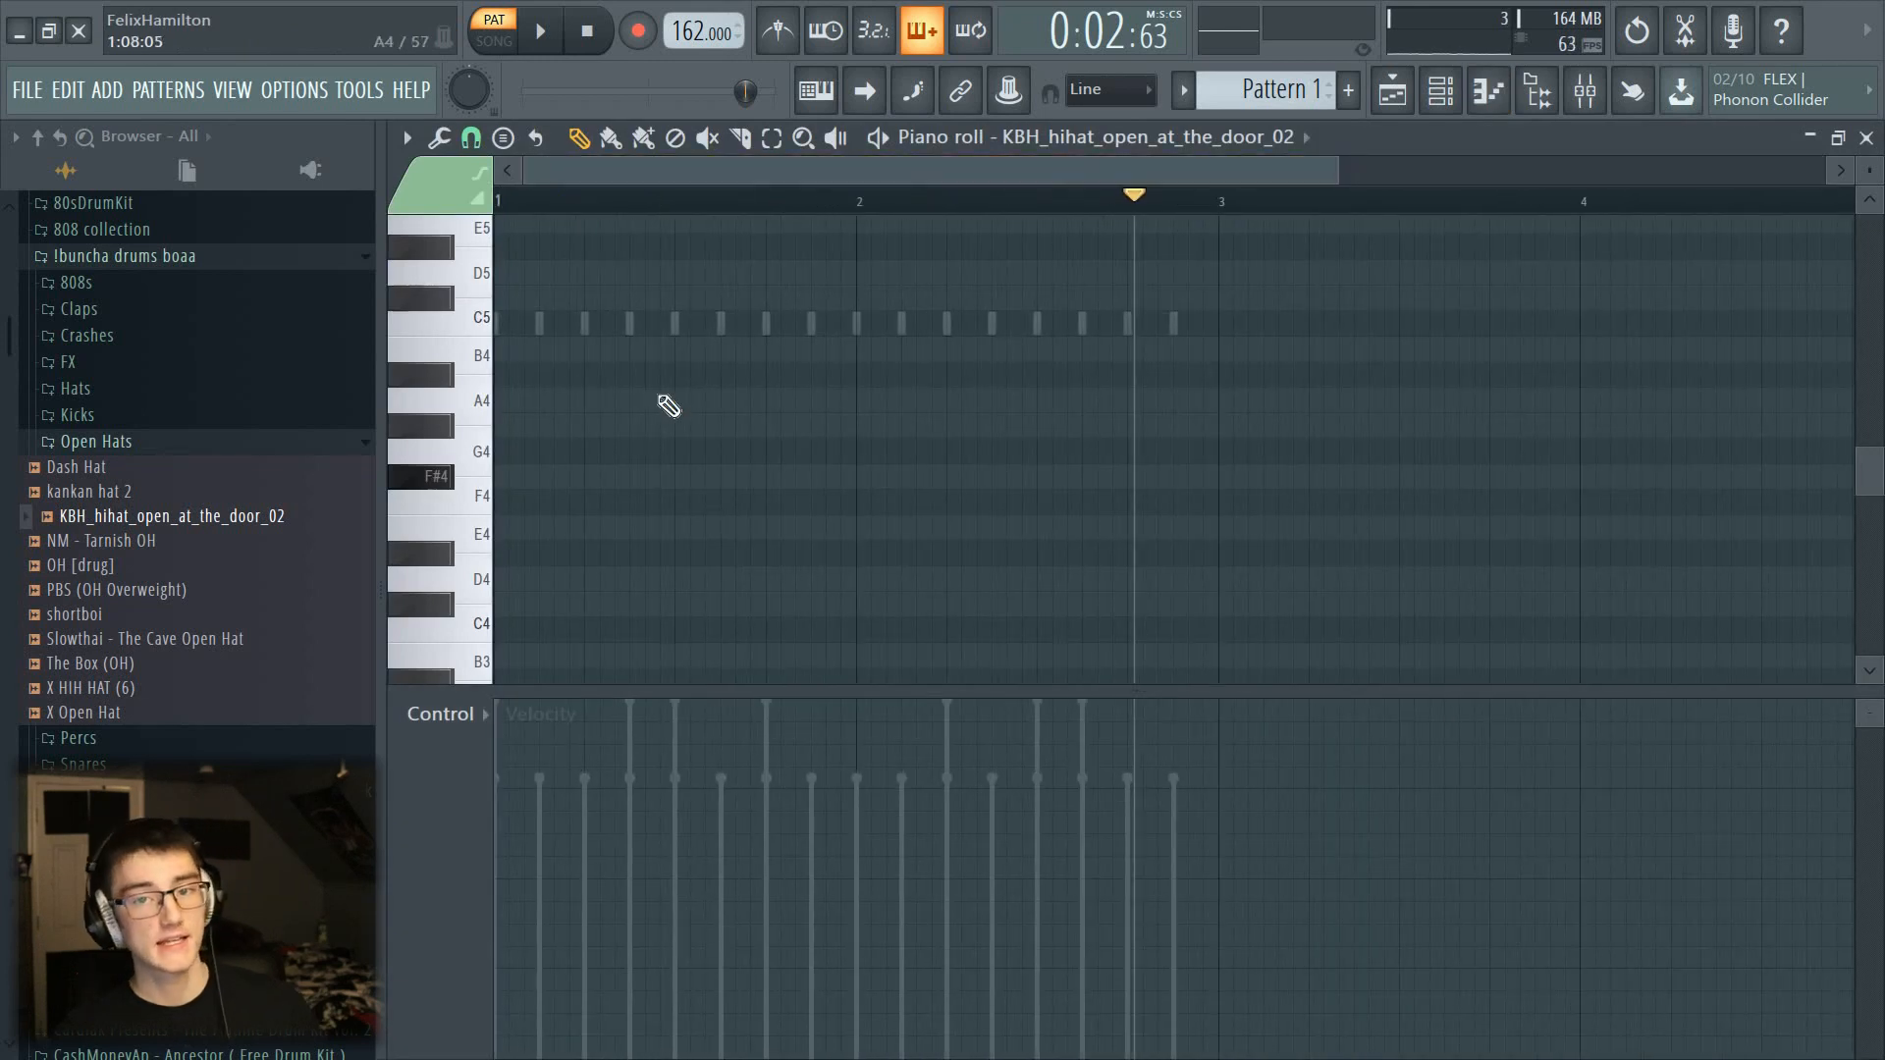
pyautogui.moveTo(587, 324); pyautogui.dragTo(633, 353)
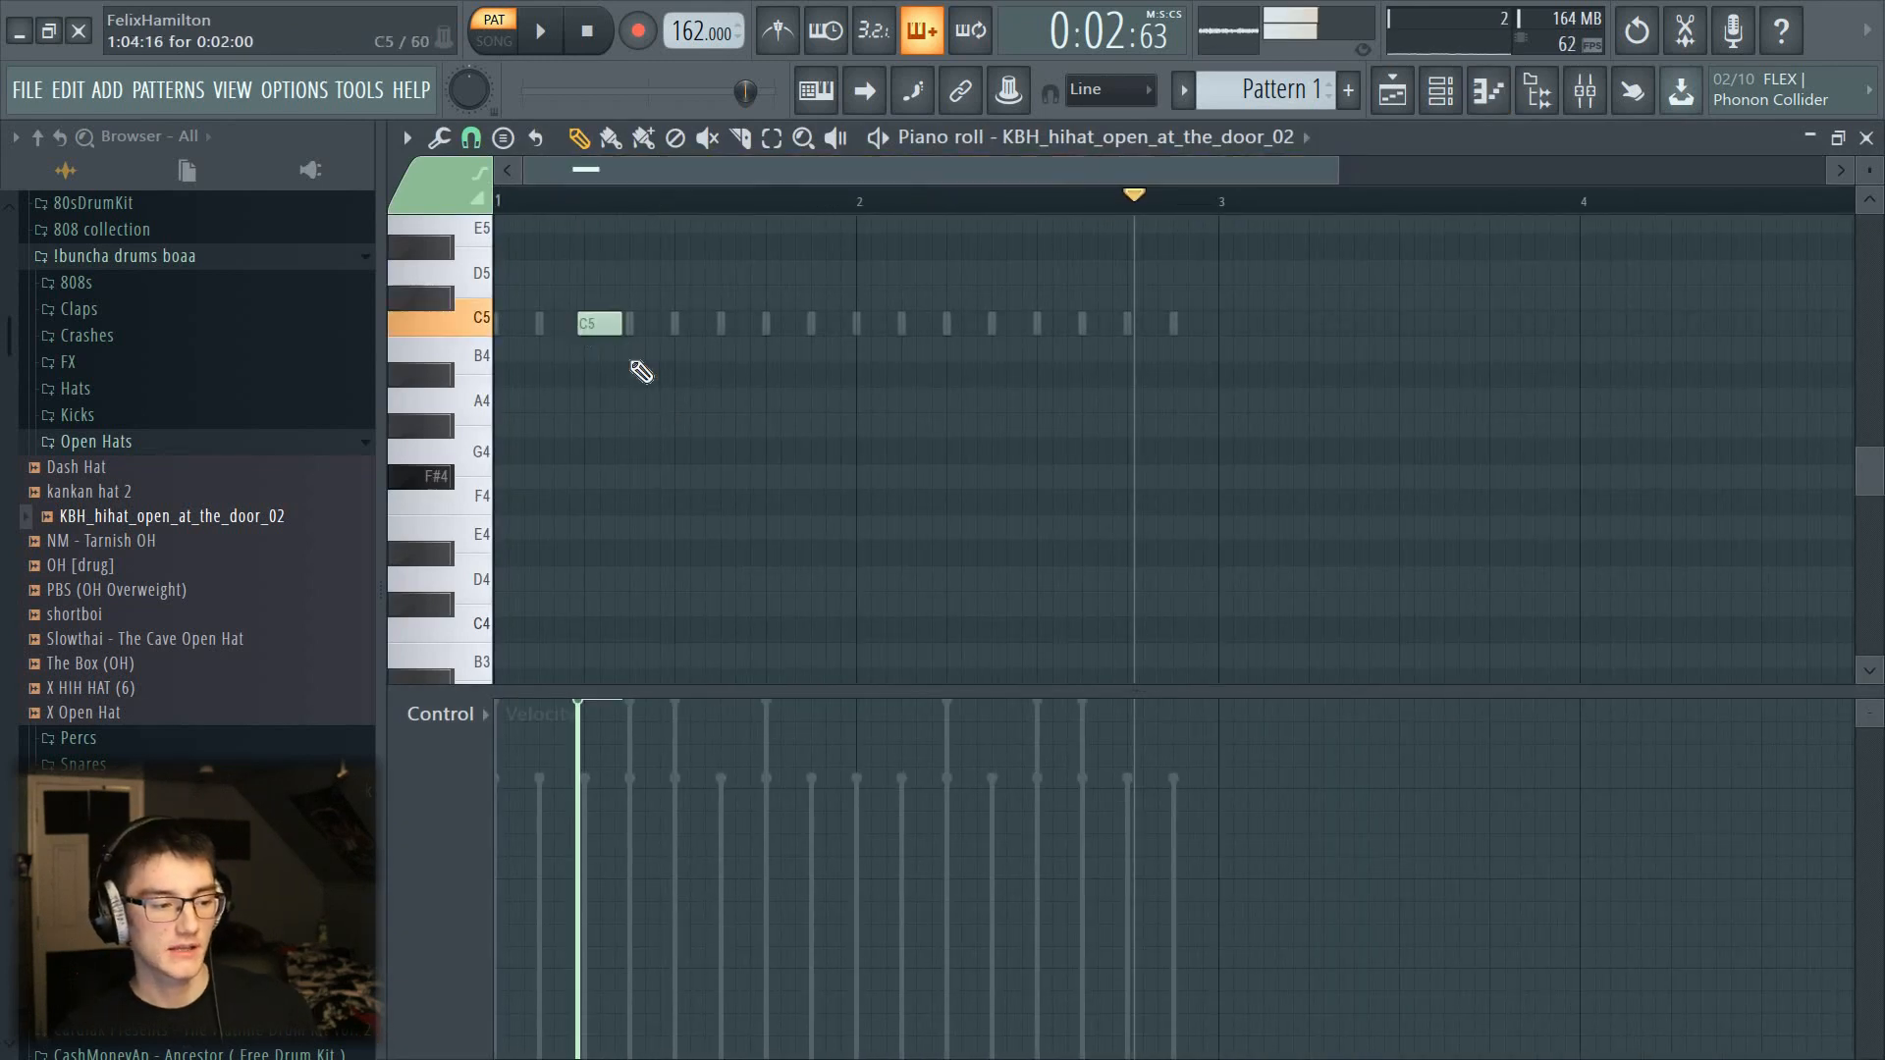
pyautogui.click(638, 795)
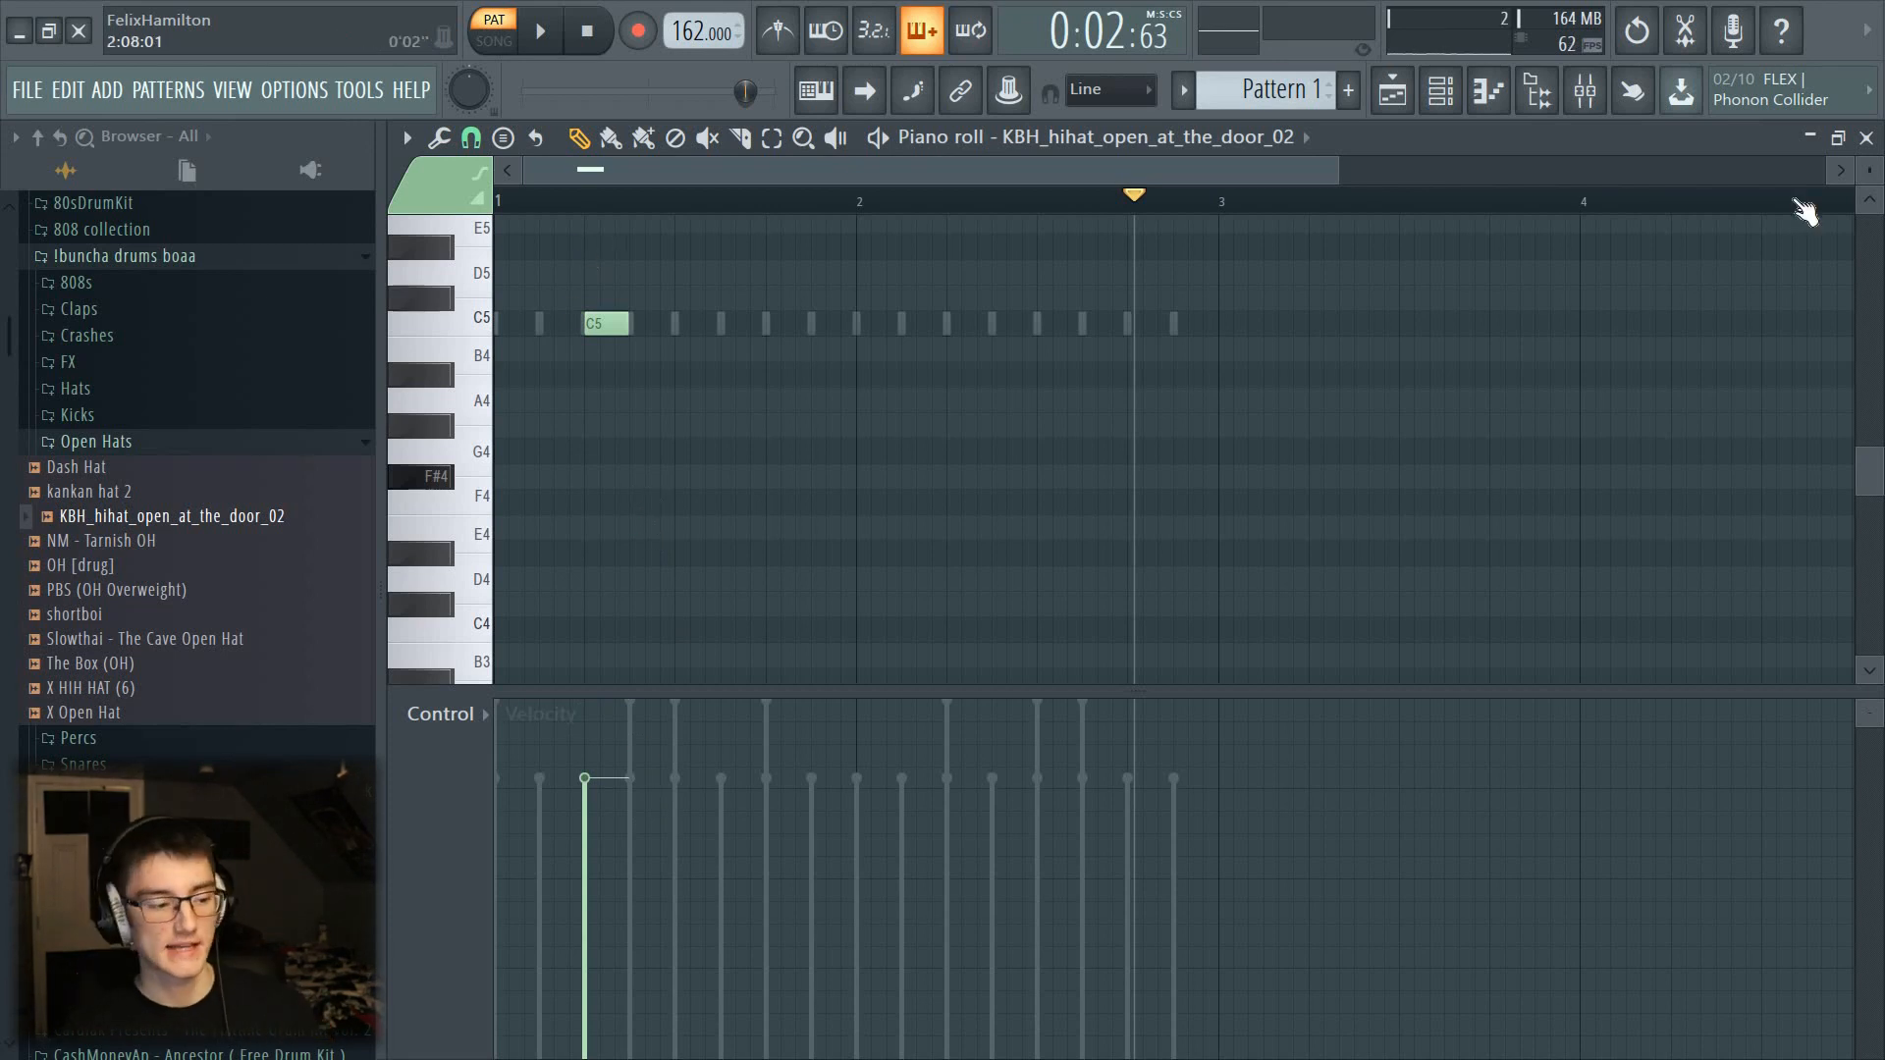
pyautogui.click(1867, 137)
# Step: Solo the open hat channel, shorten its C5 note to less than one step and play the pattern
pyautogui.rightClick(593, 465)
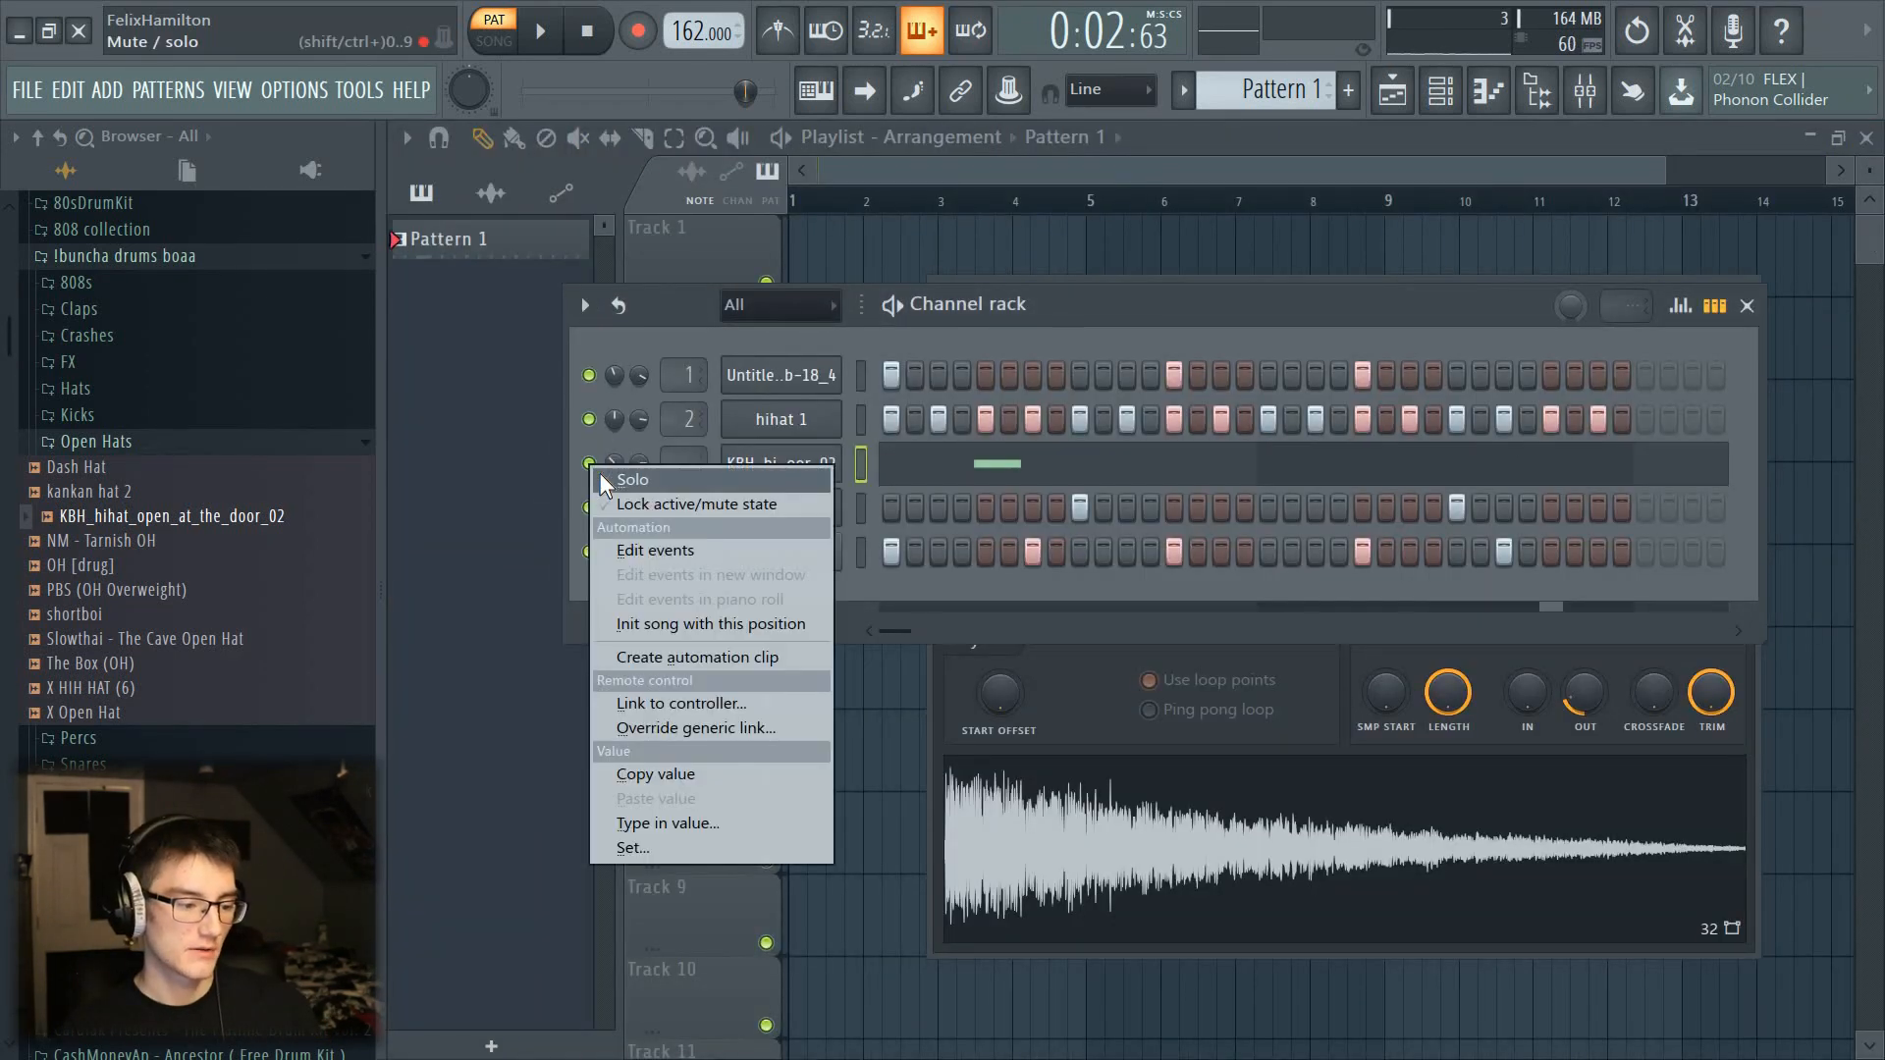
pyautogui.click(599, 475)
pyautogui.click(953, 467)
pyautogui.press('F7')
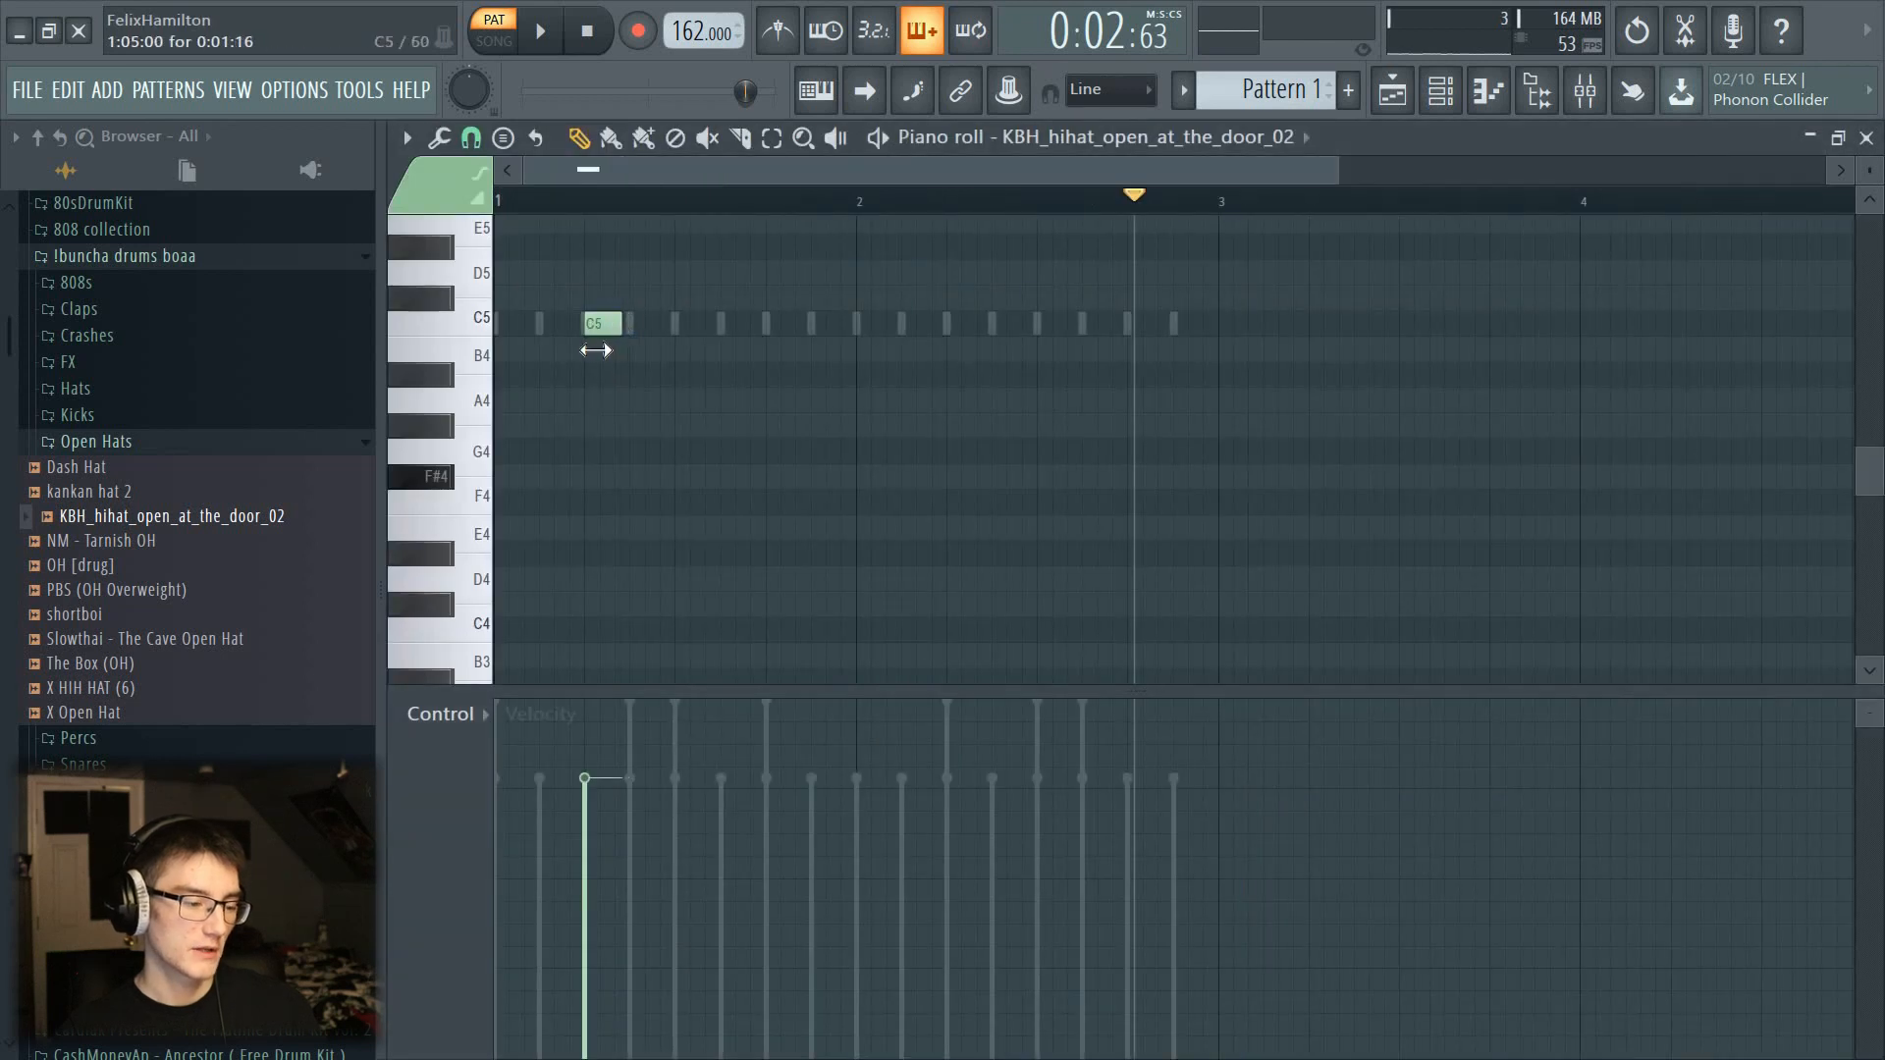
pyautogui.click(547, 198)
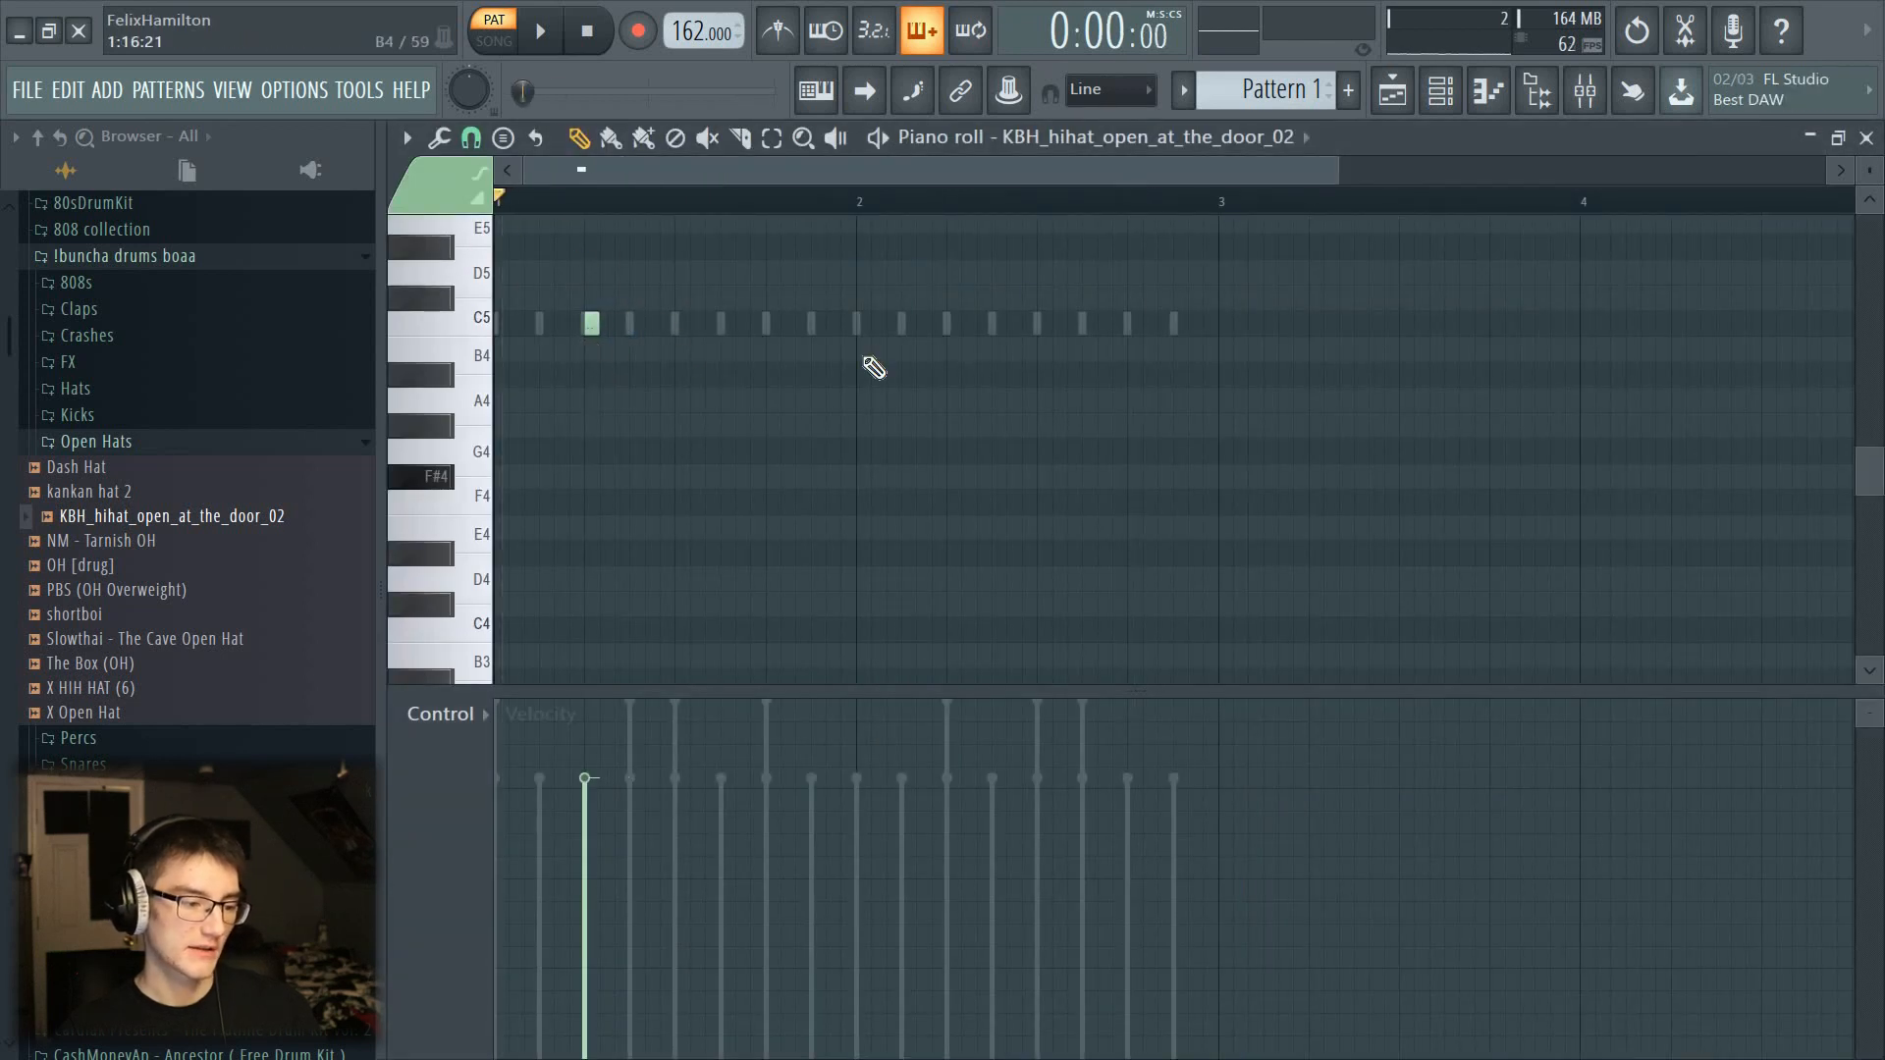
pyautogui.press('space')
pyautogui.press('space')
# Step: Lengthen the C5 note to four steps, add a two-step C#4 slide note on step 7 and play the pattern
pyautogui.click(614, 328)
pyautogui.click(615, 330)
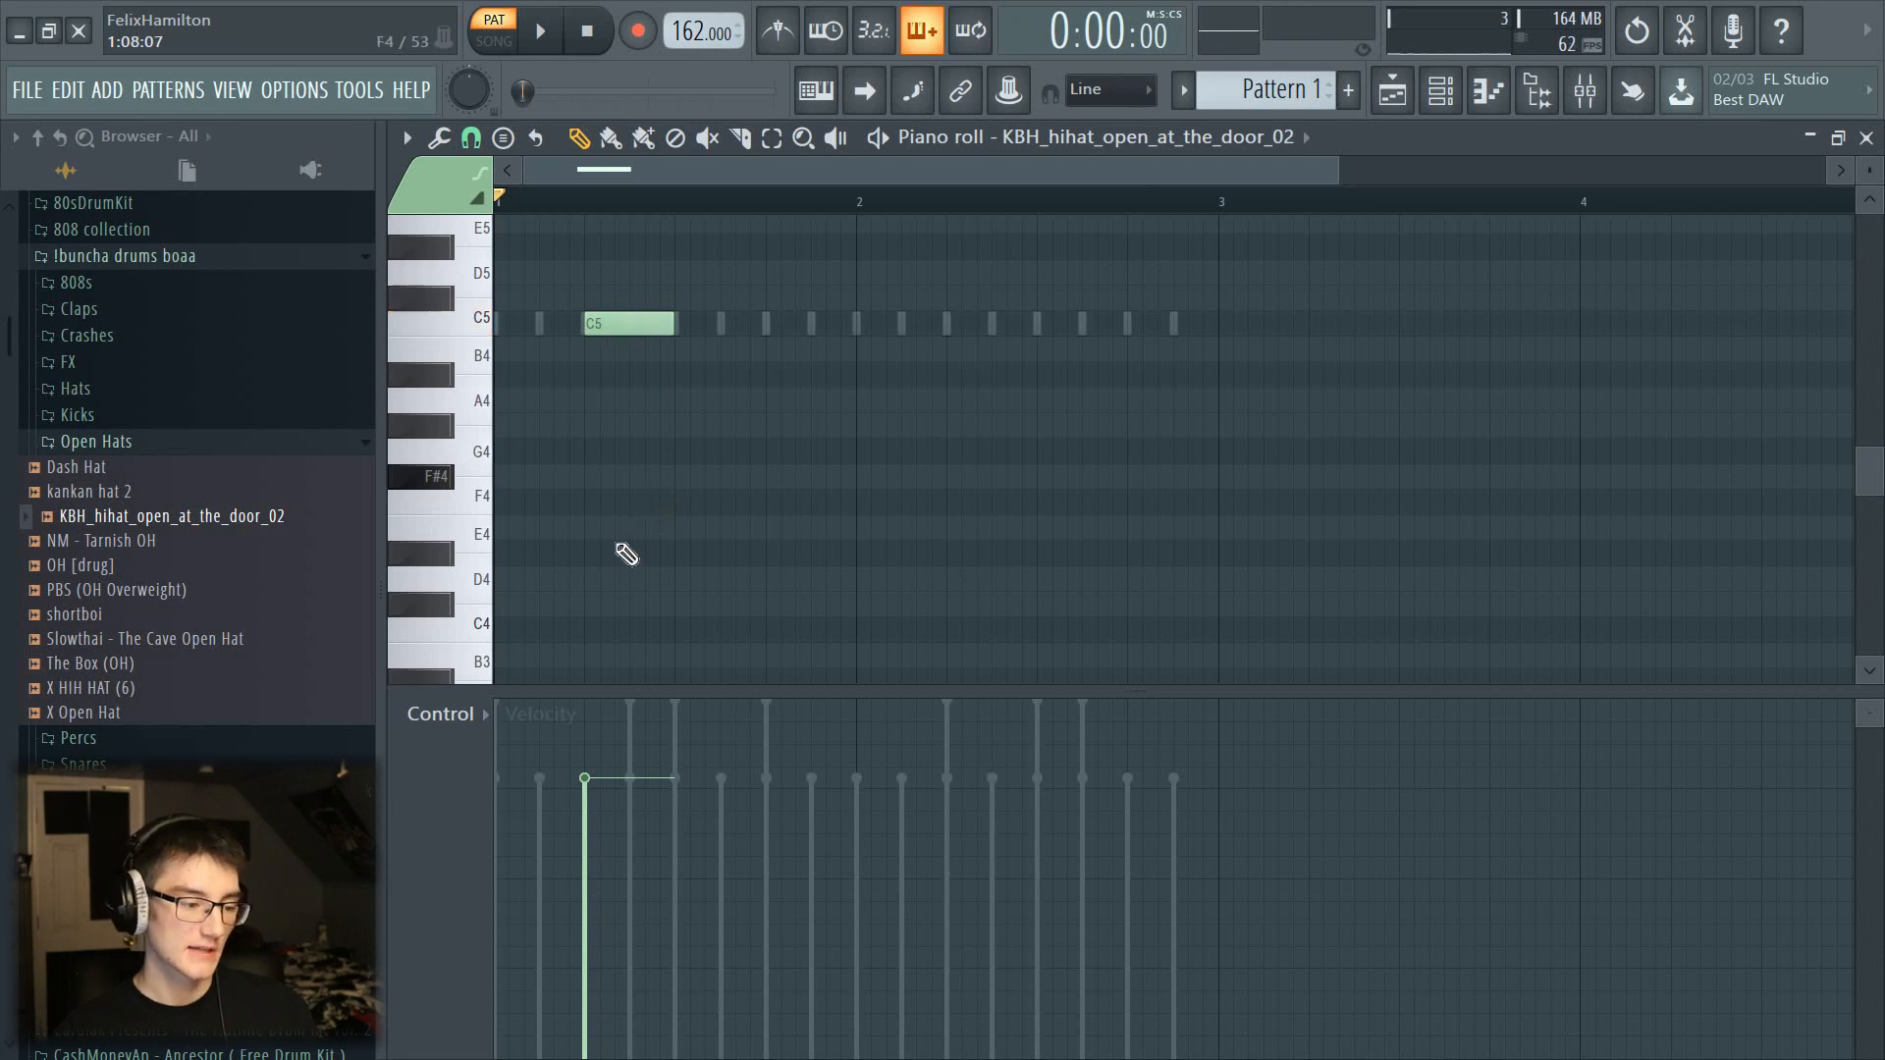
pyautogui.click(643, 604)
pyautogui.moveTo(673, 603)
pyautogui.mouseDown()
pyautogui.moveTo(722, 601)
pyautogui.moveTo(669, 622)
pyautogui.mouseUp()
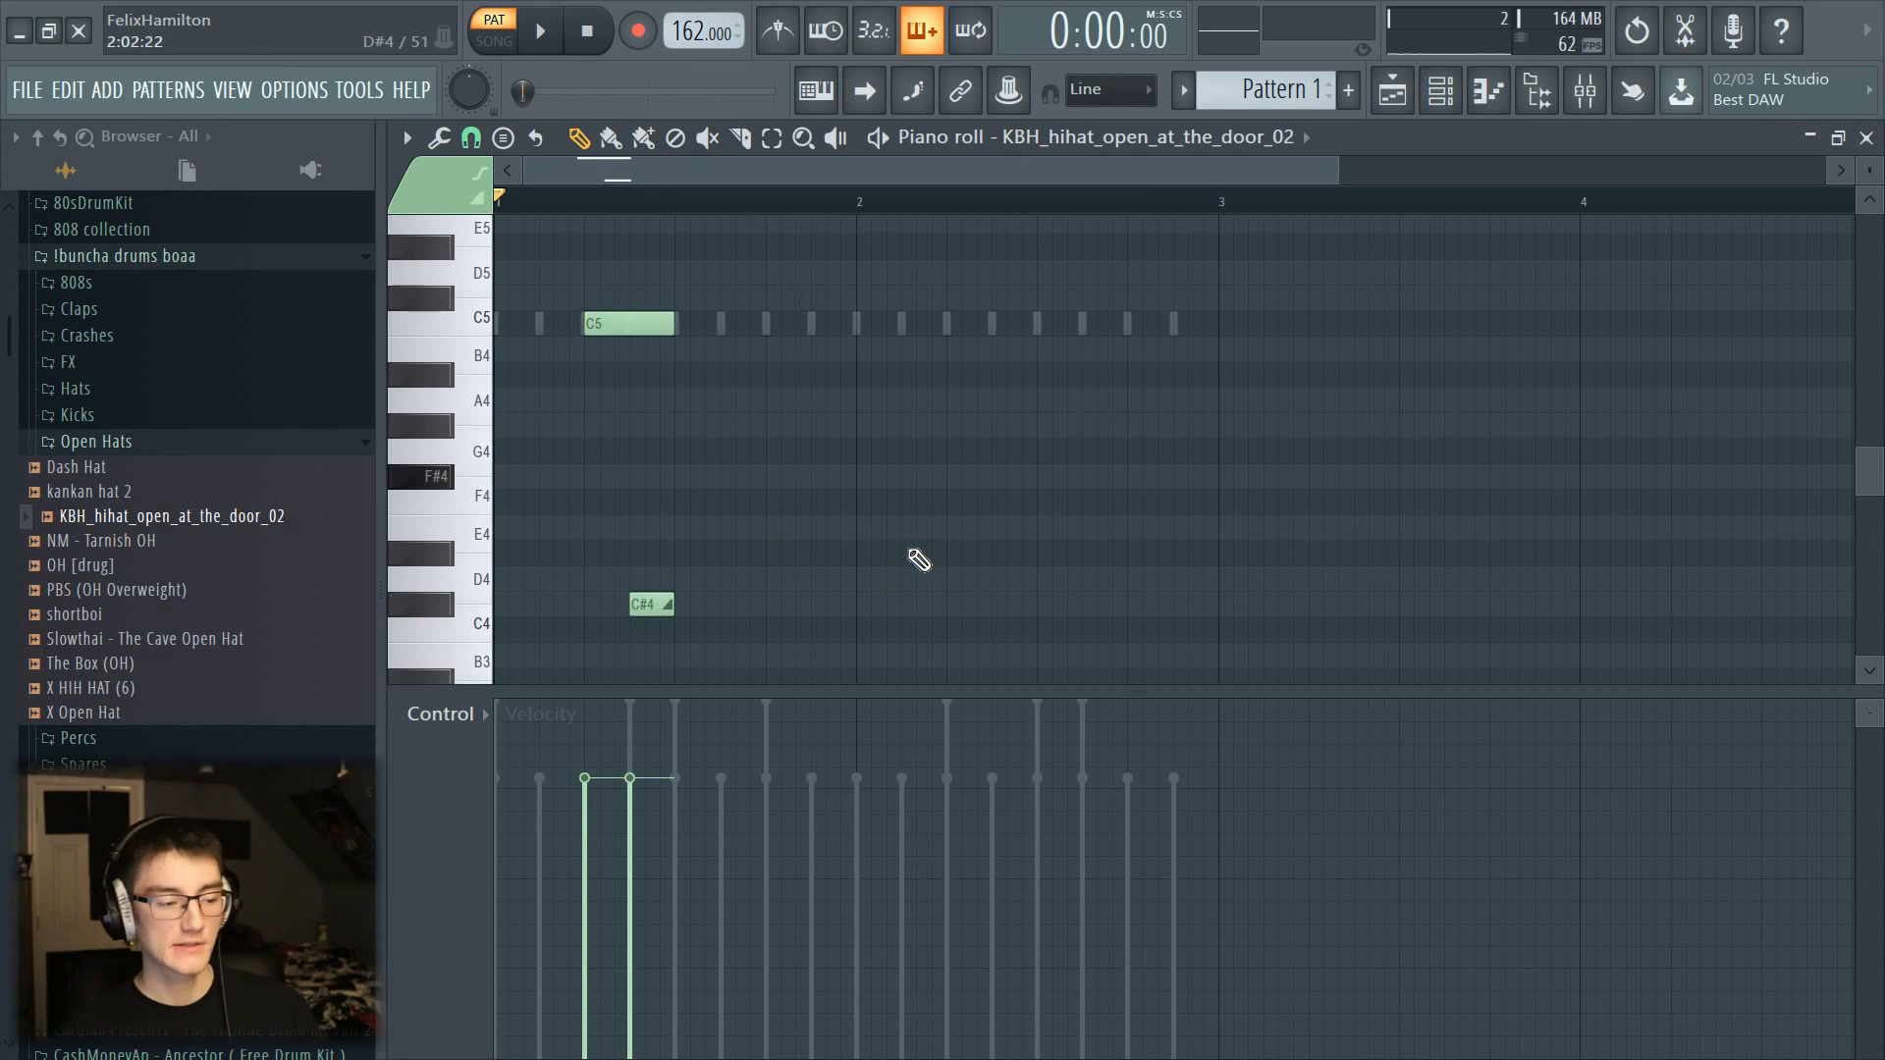
pyautogui.press('space')
pyautogui.press('space')
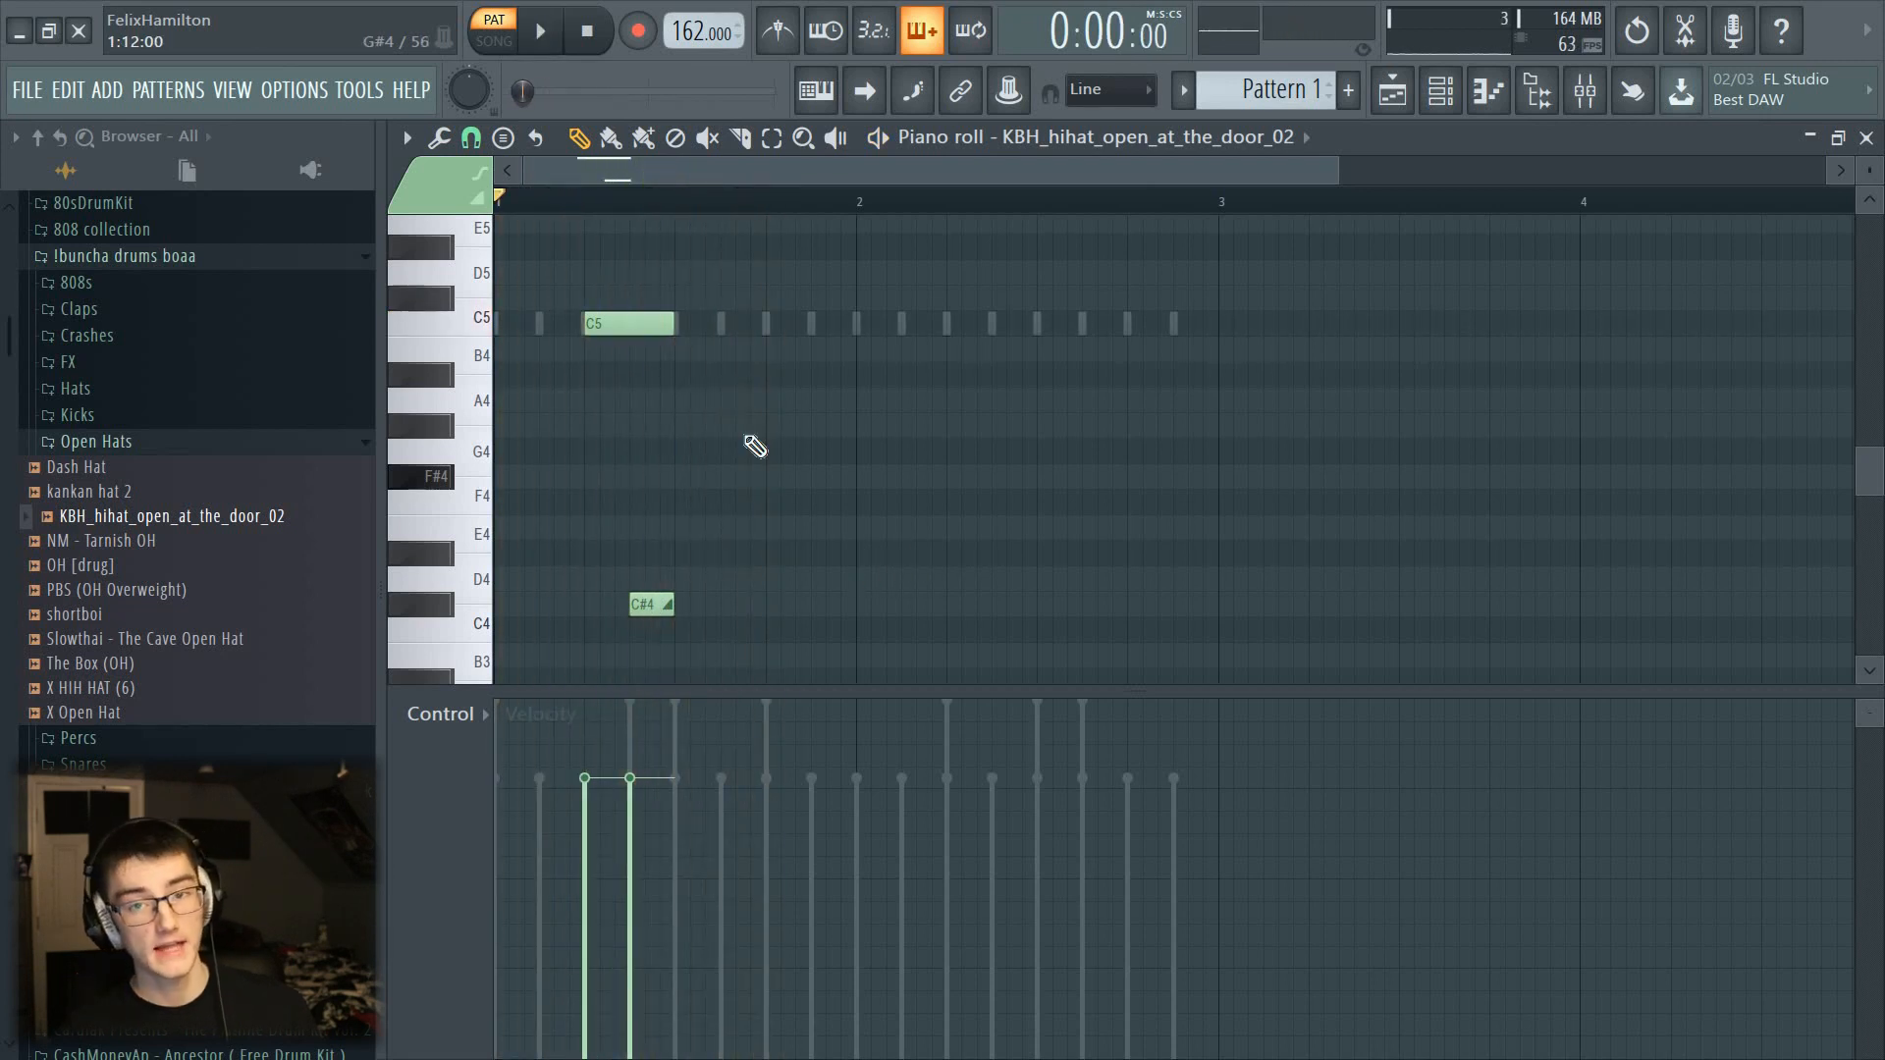
# Step: Route the open hat channel to its own mixer track and move that track to insert 3, before the snare
pyautogui.press('F6')
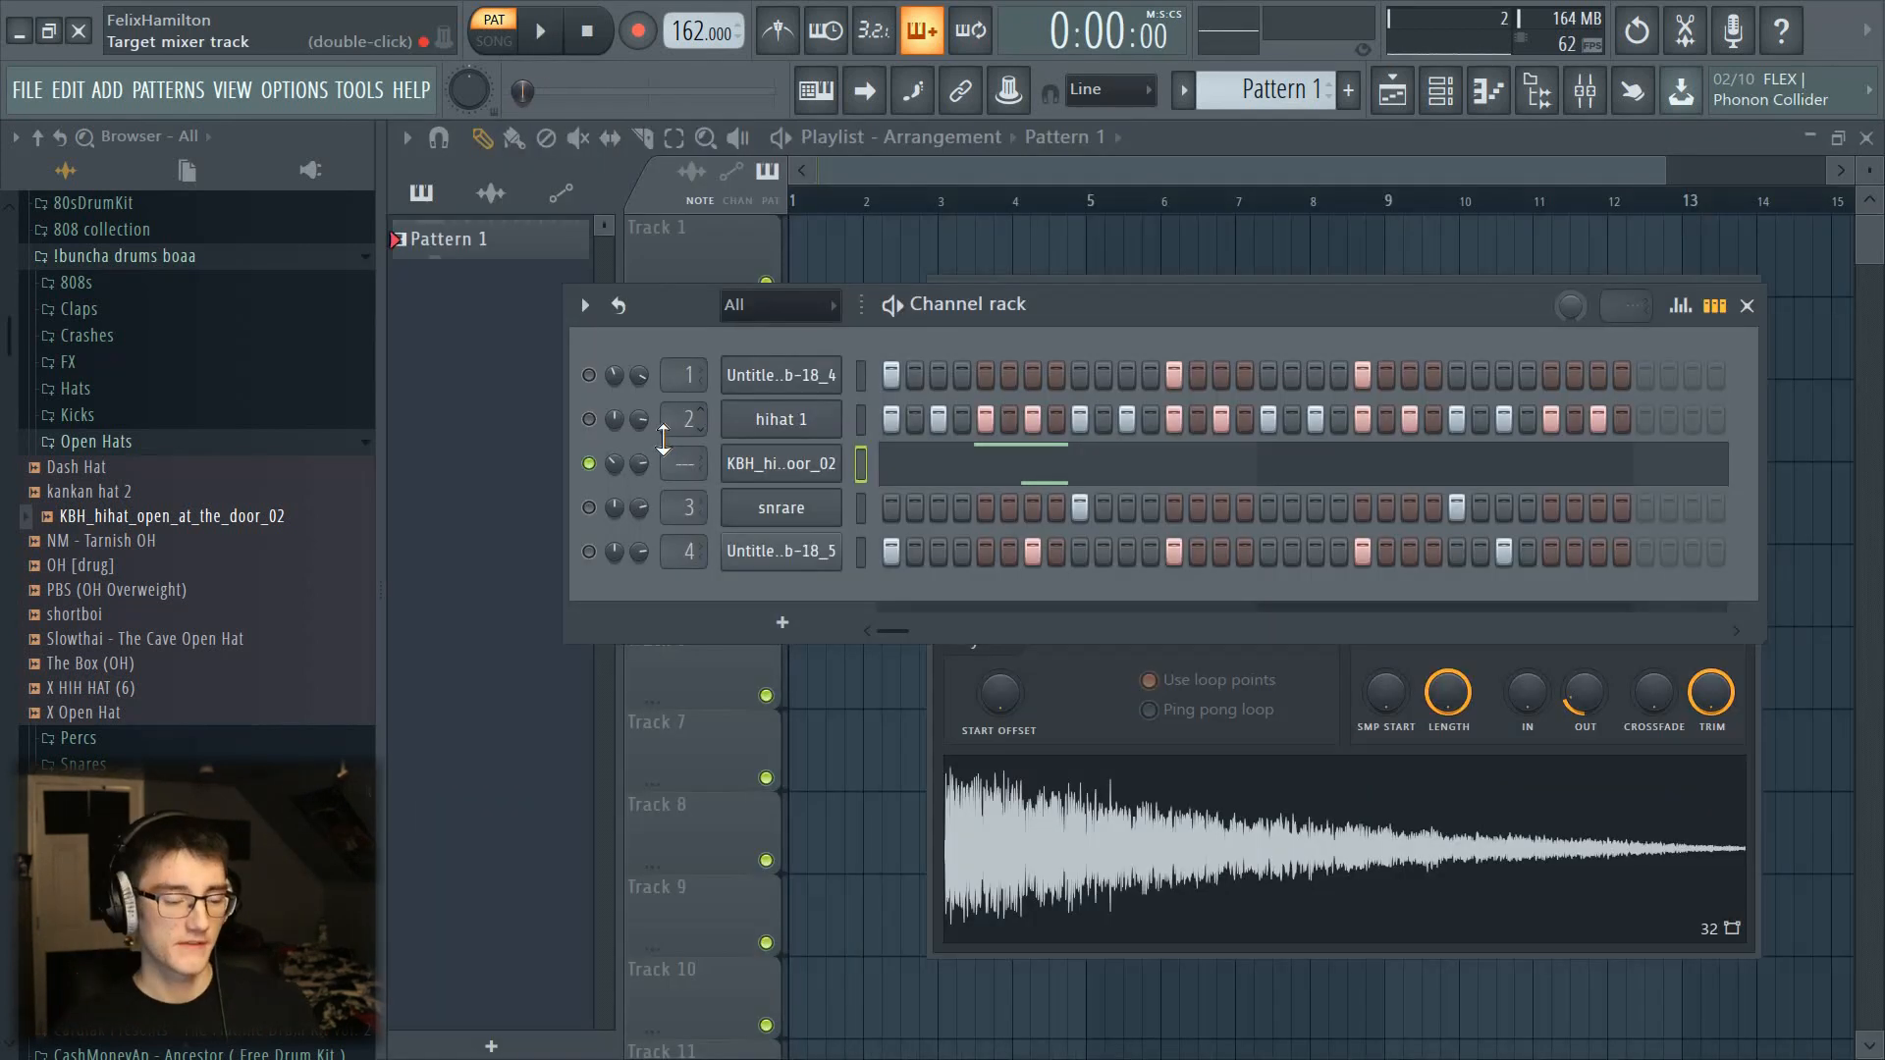
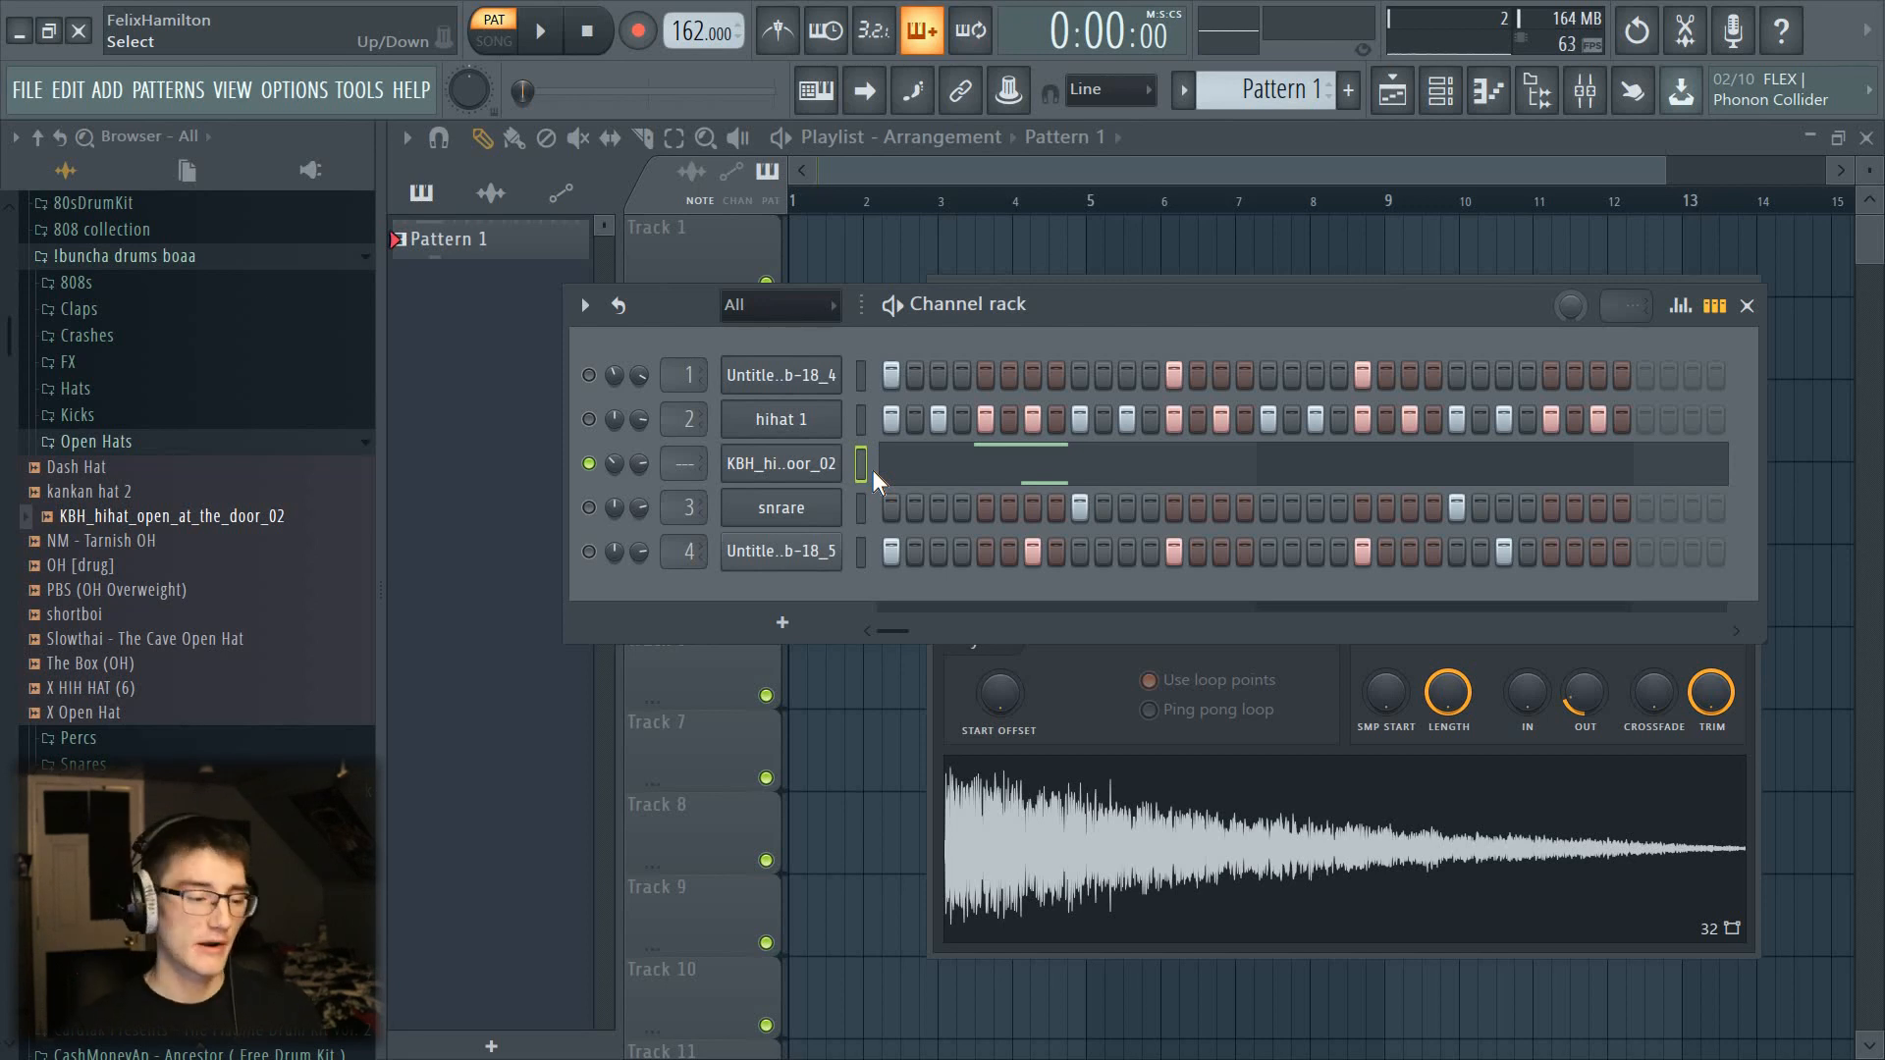
pyautogui.hotkey('ctrl', 'l')
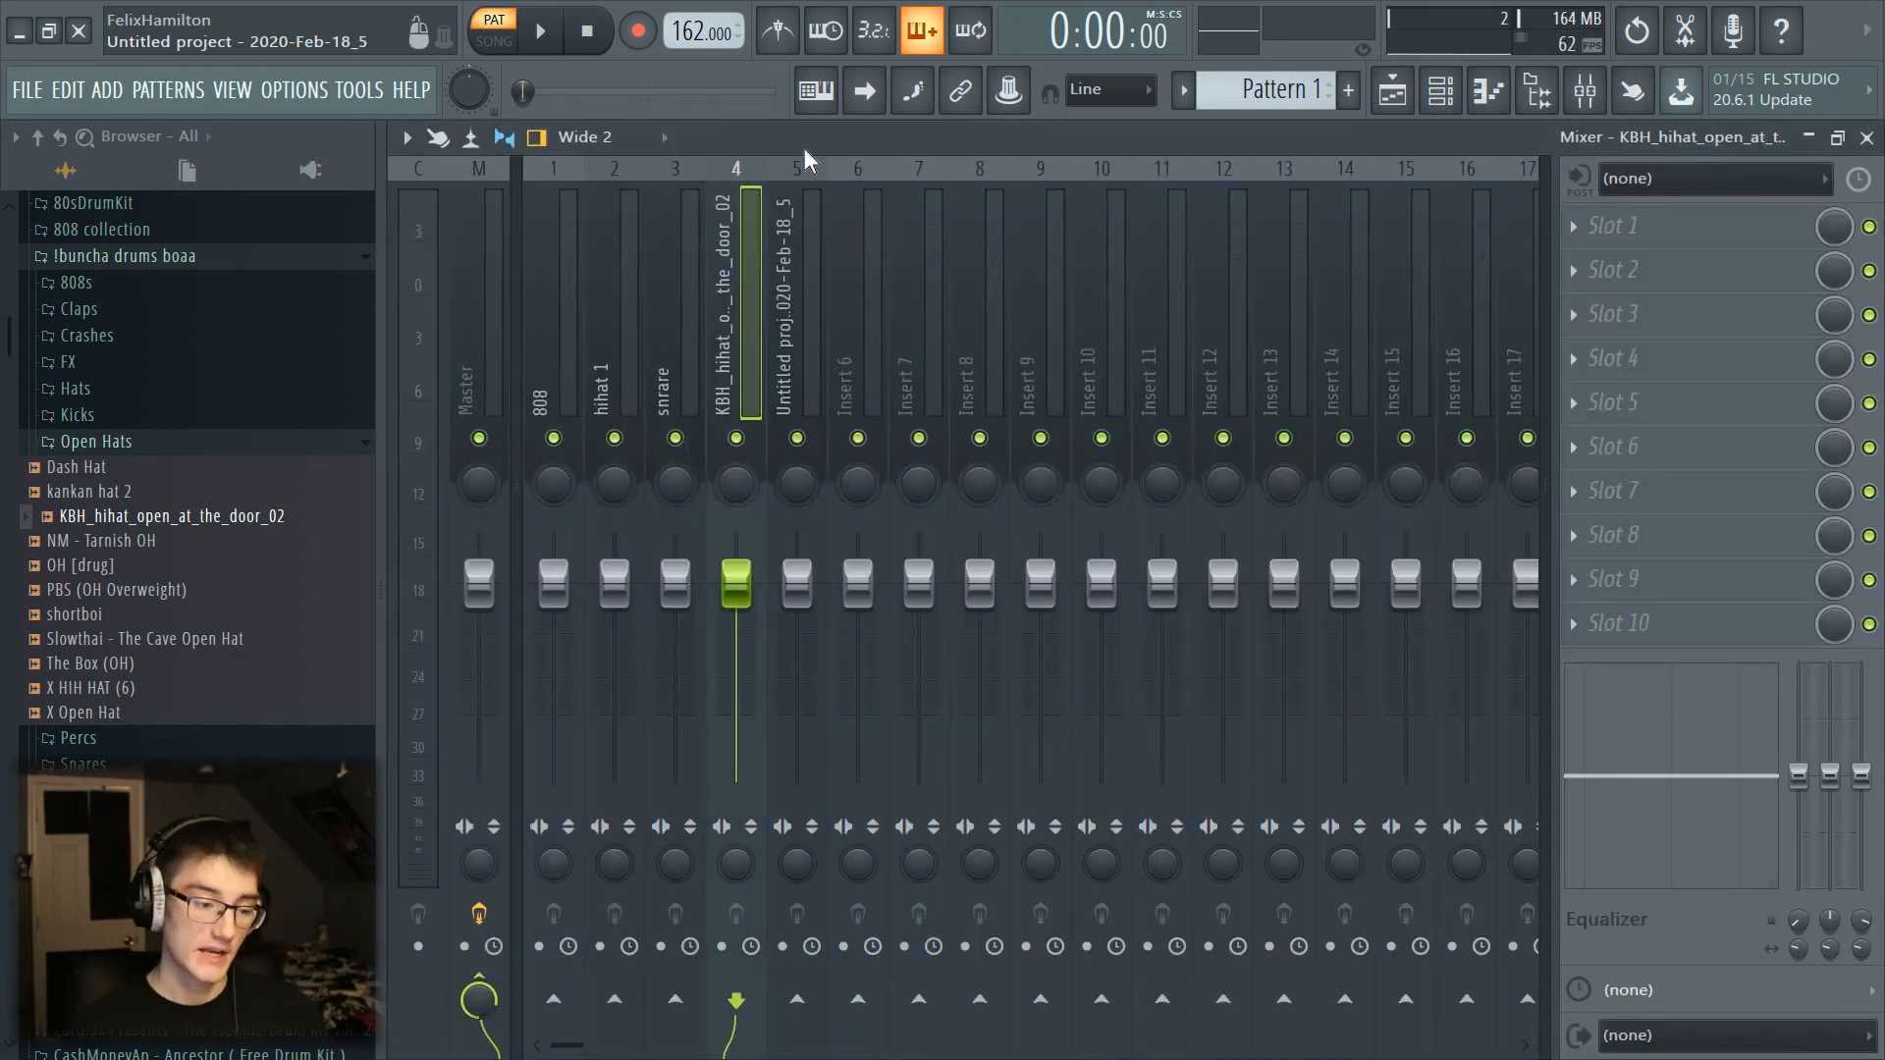
pyautogui.hotkey('alt', 'Left')
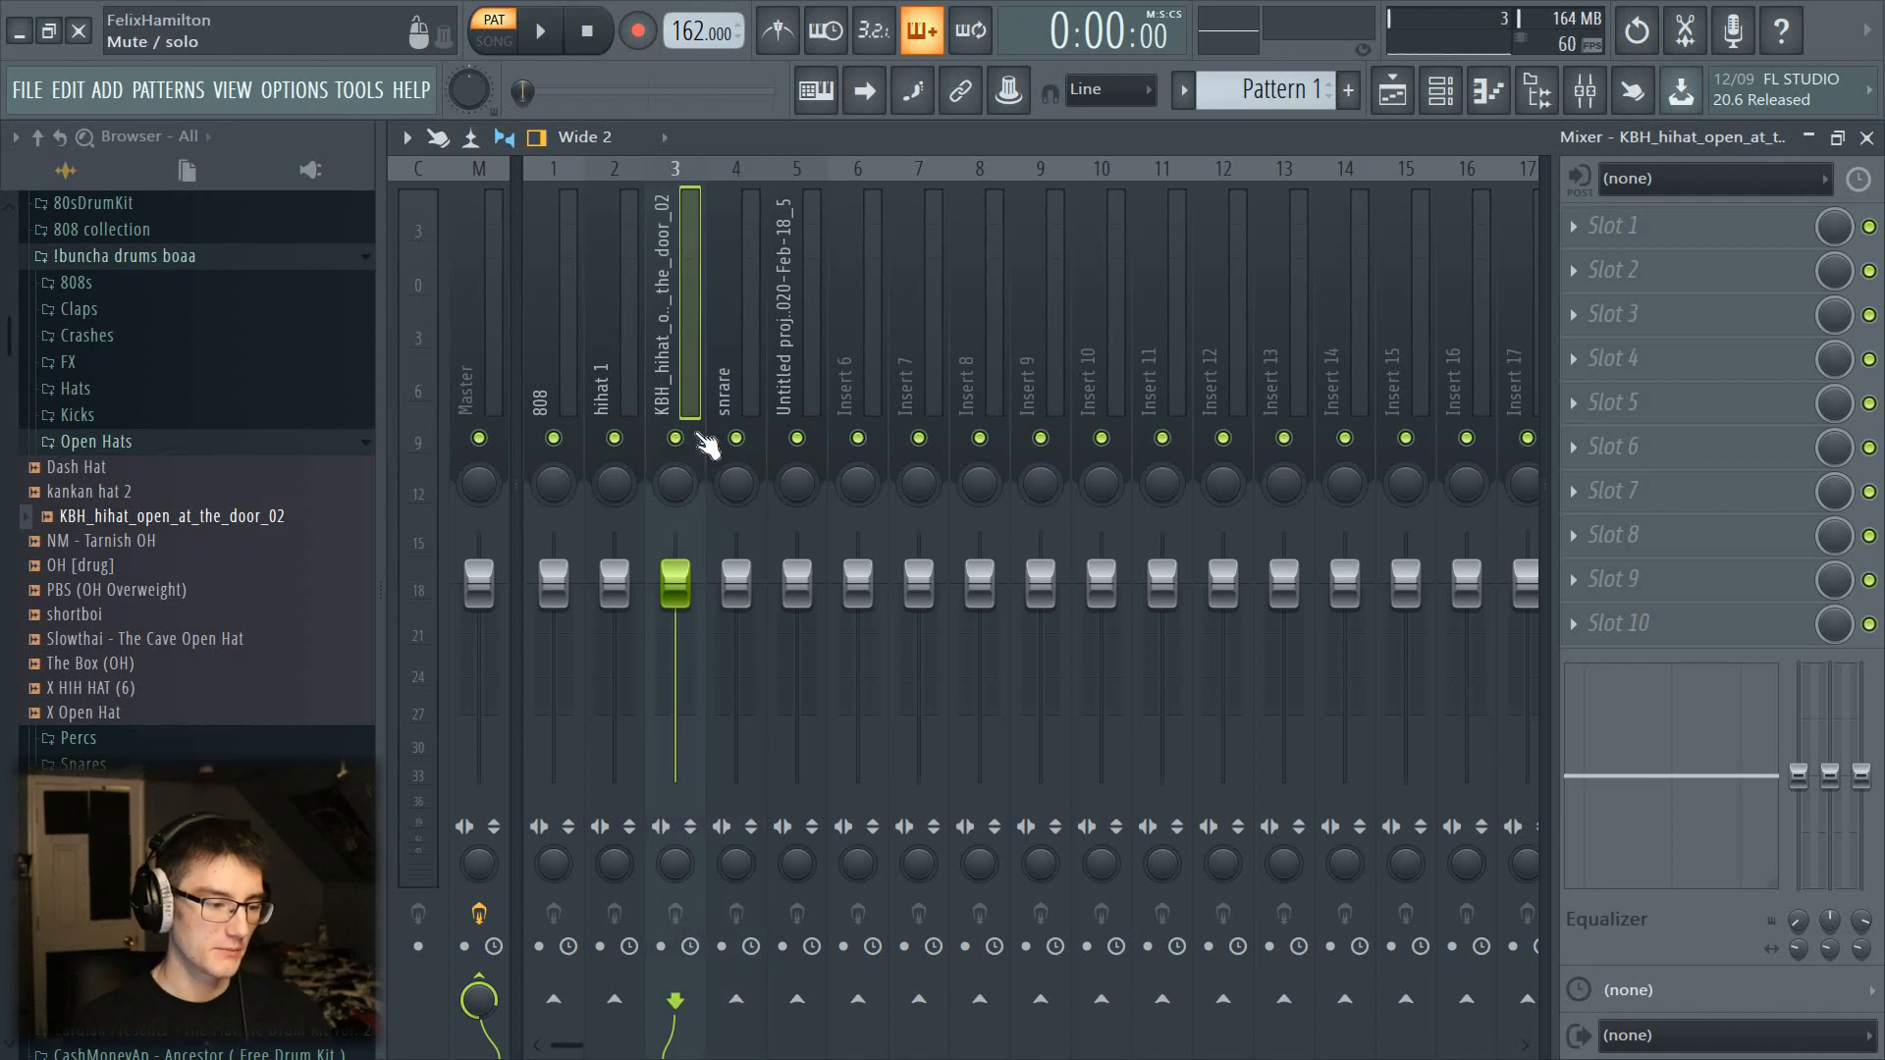
# Step: Load Edison in effect slot 6 of the open hat's mixer track
pyautogui.click(1685, 452)
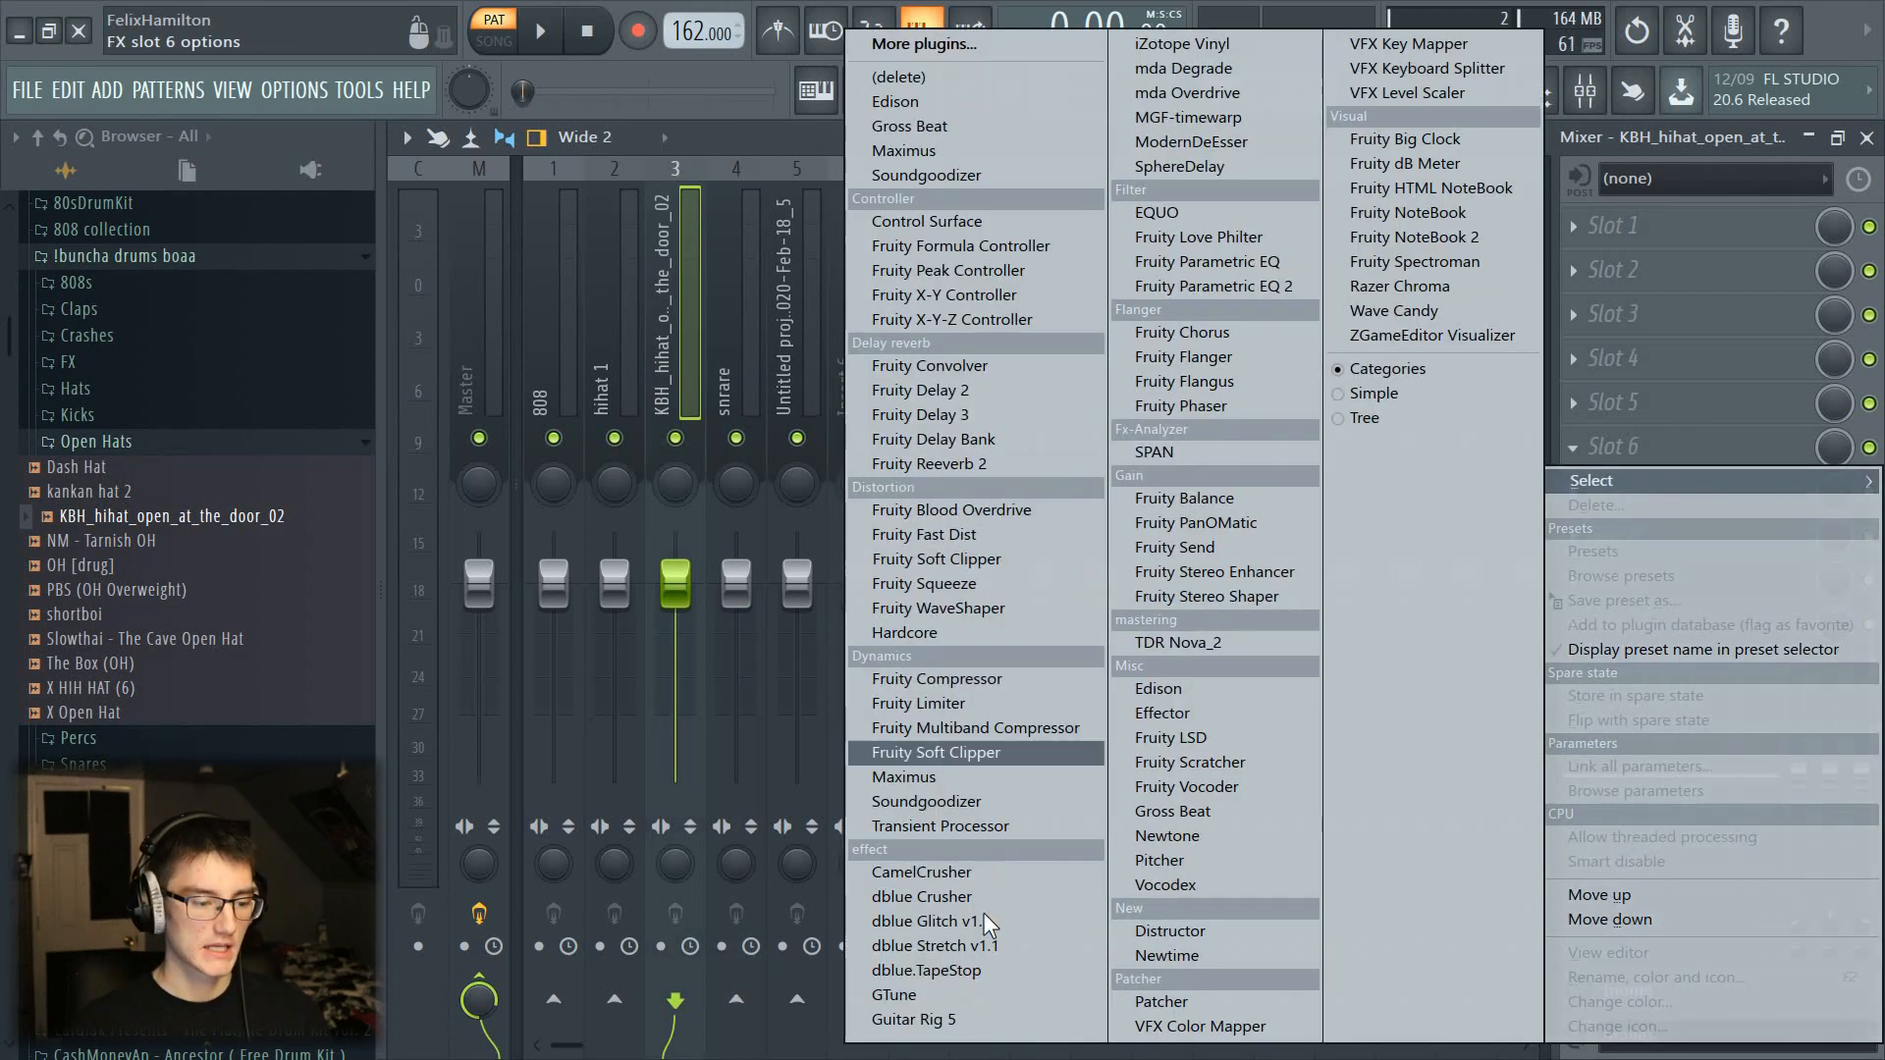
pyautogui.click(1159, 688)
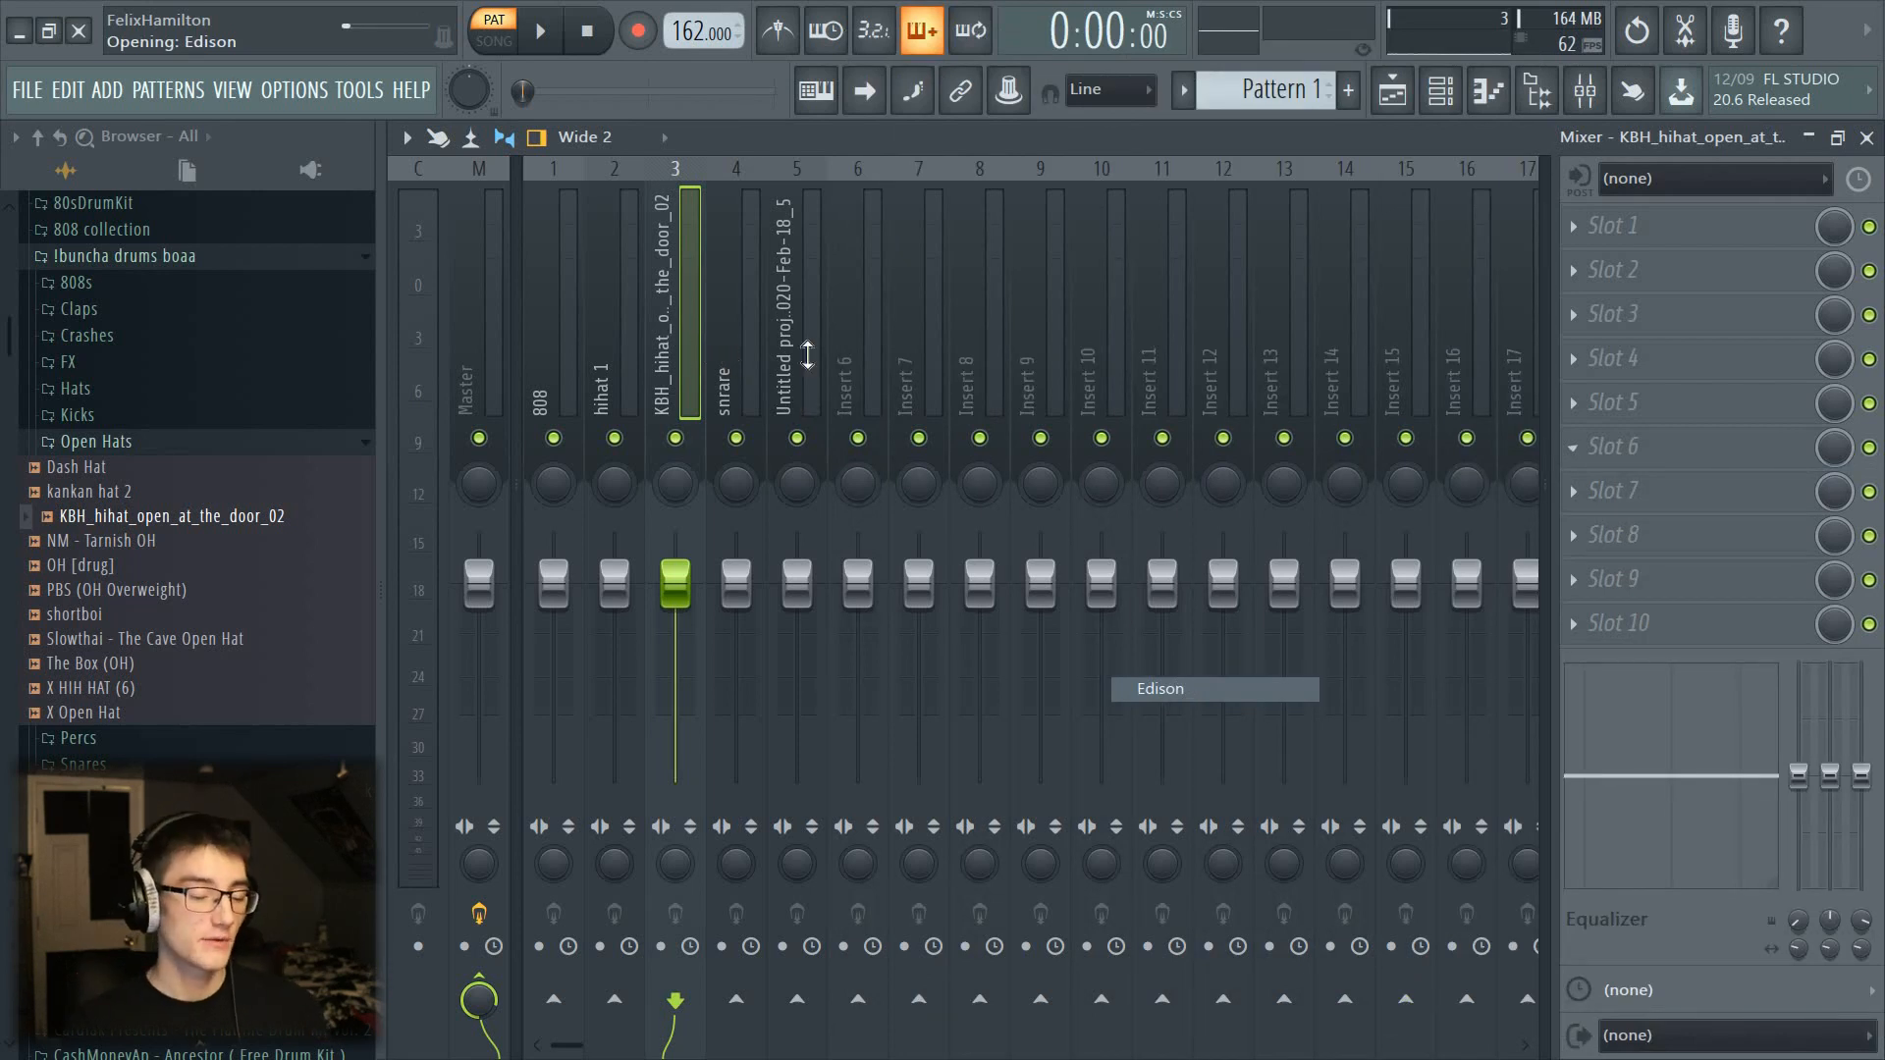
pyautogui.click(679, 220)
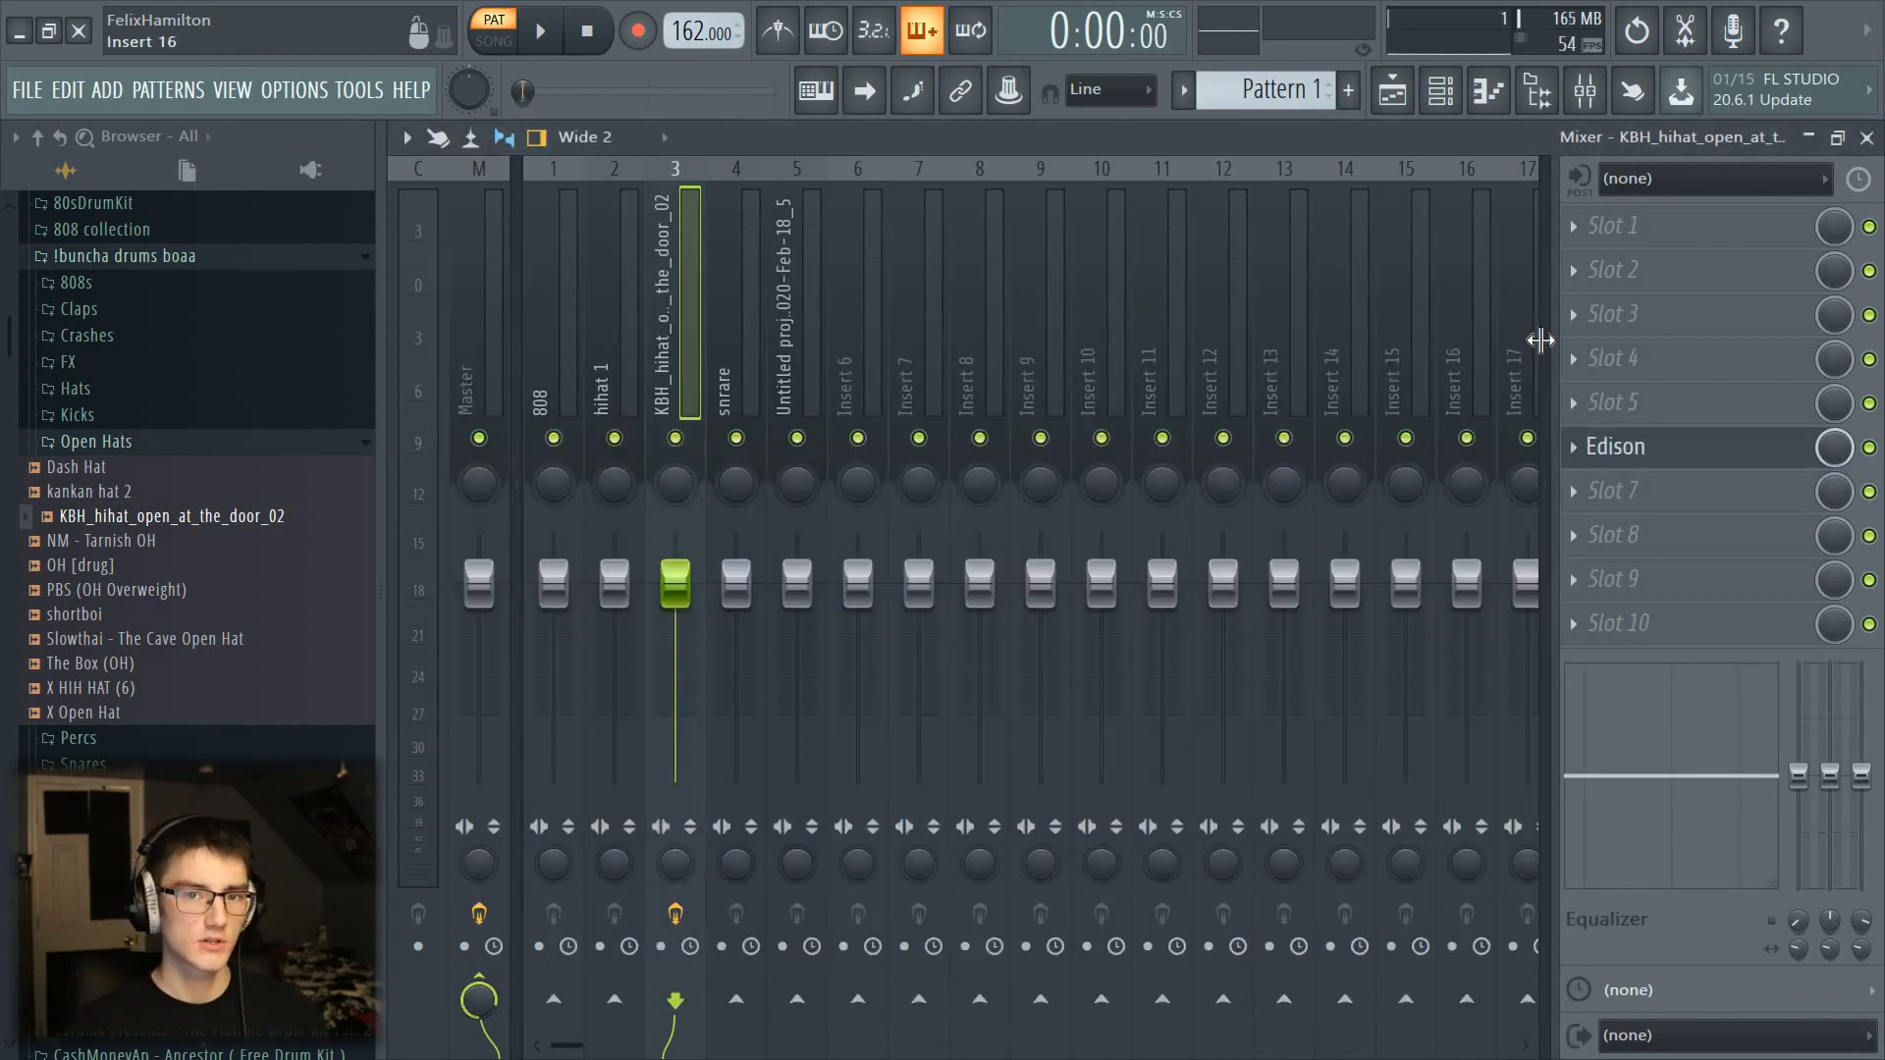
# Step: Load Fruity Phaser with the Good Old preset in slot 2 of the open hat's mixer track and play the pattern
pyautogui.click(1620, 275)
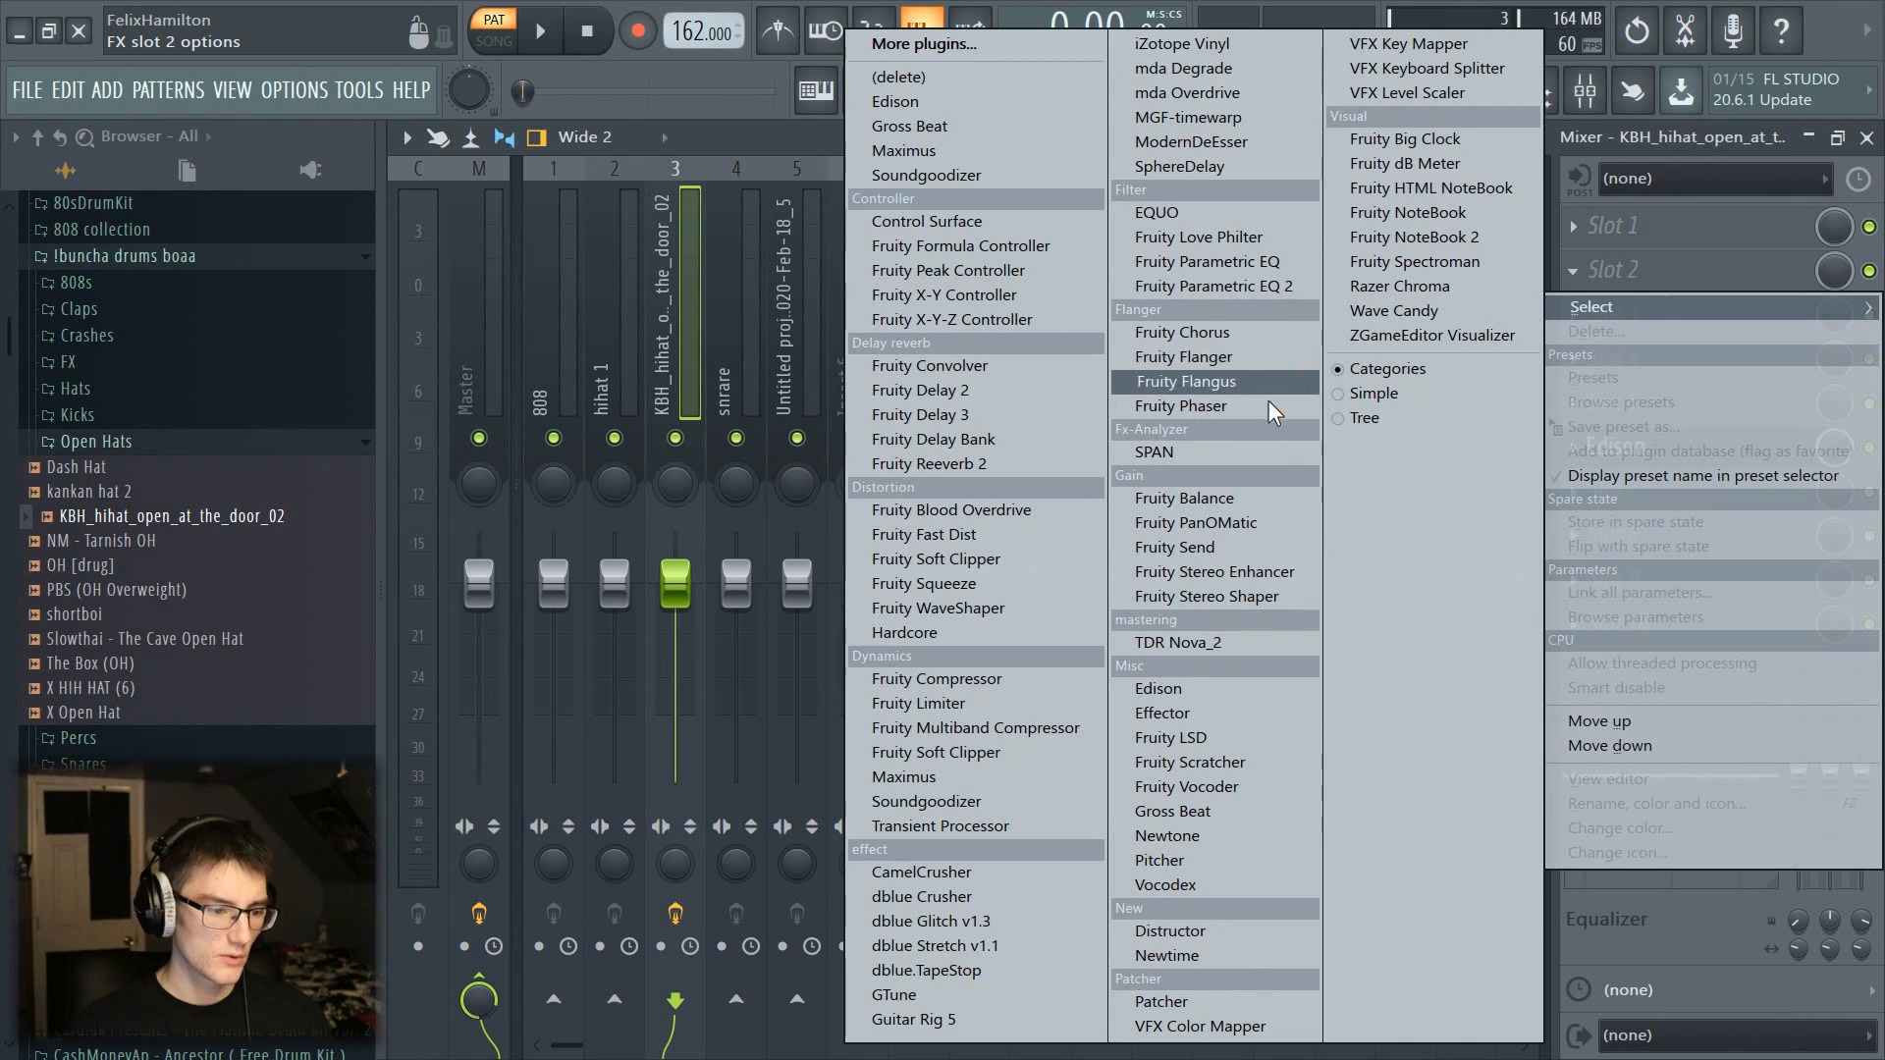
pyautogui.click(1241, 404)
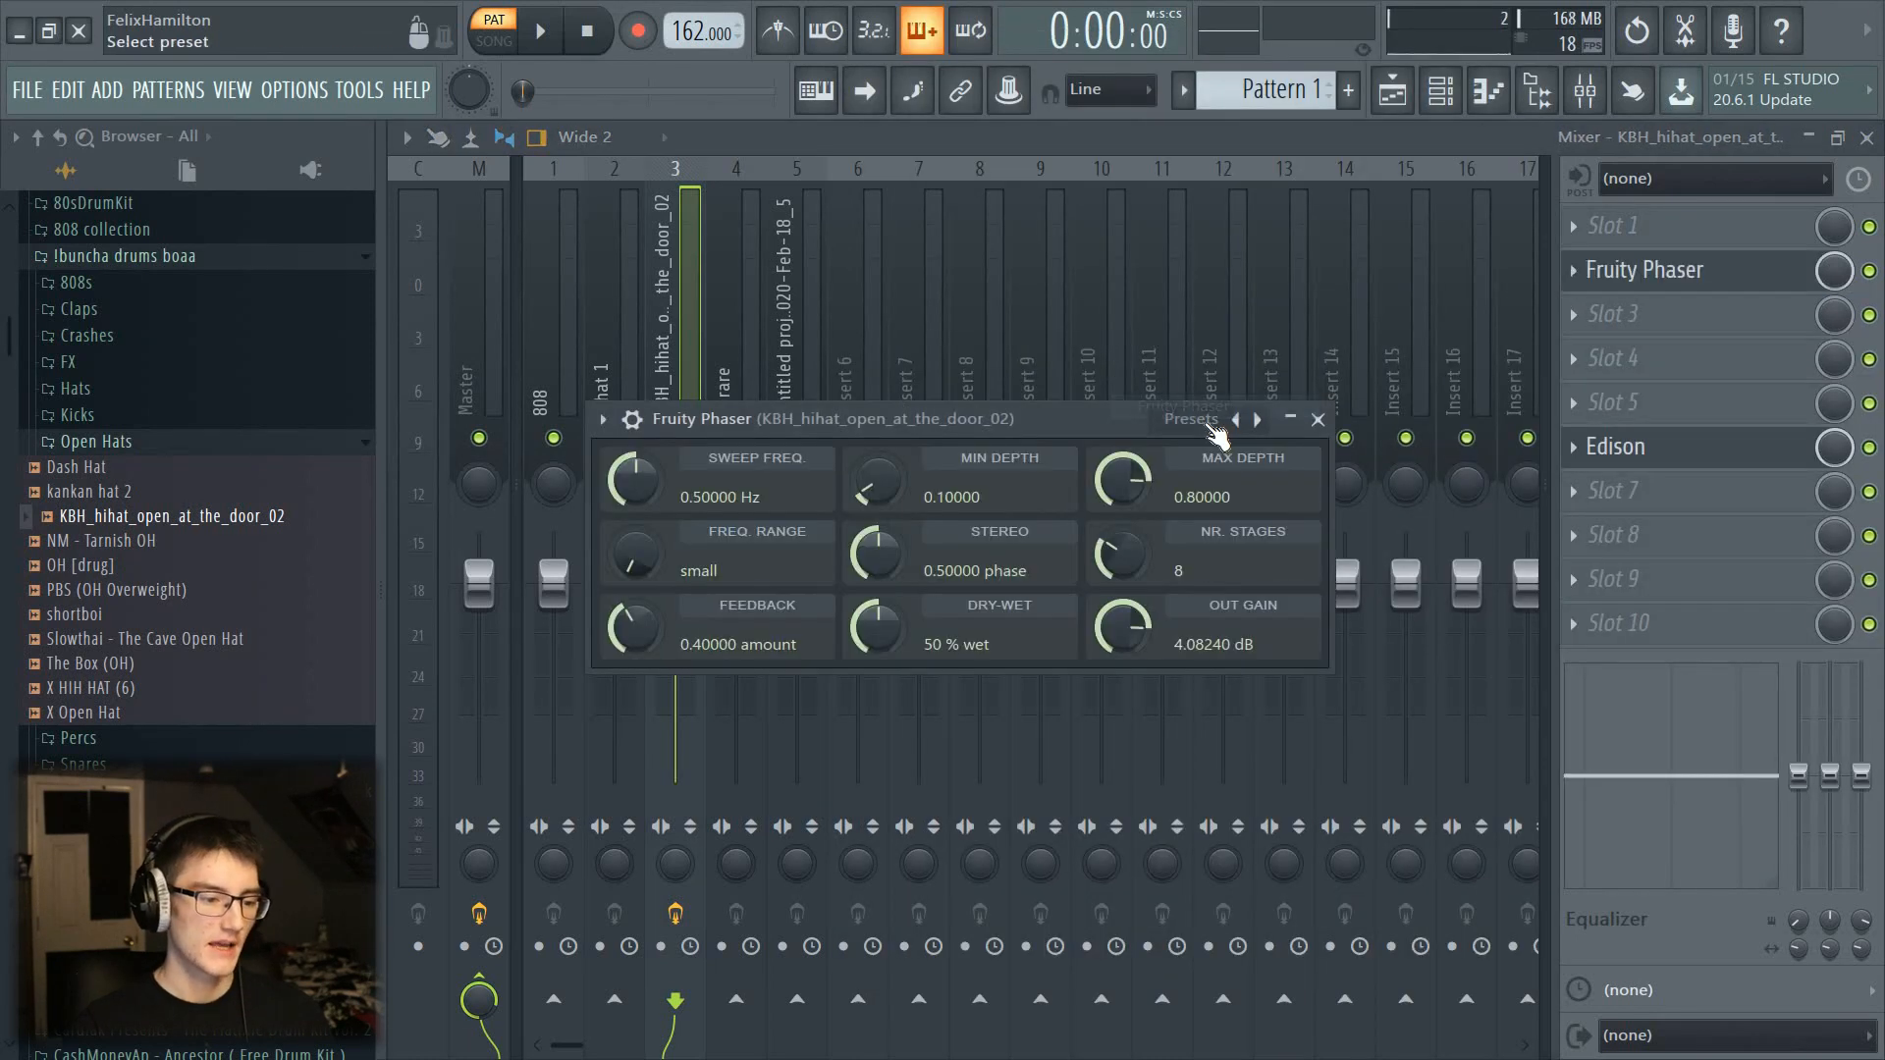
pyautogui.click(1213, 422)
pyautogui.click(1288, 480)
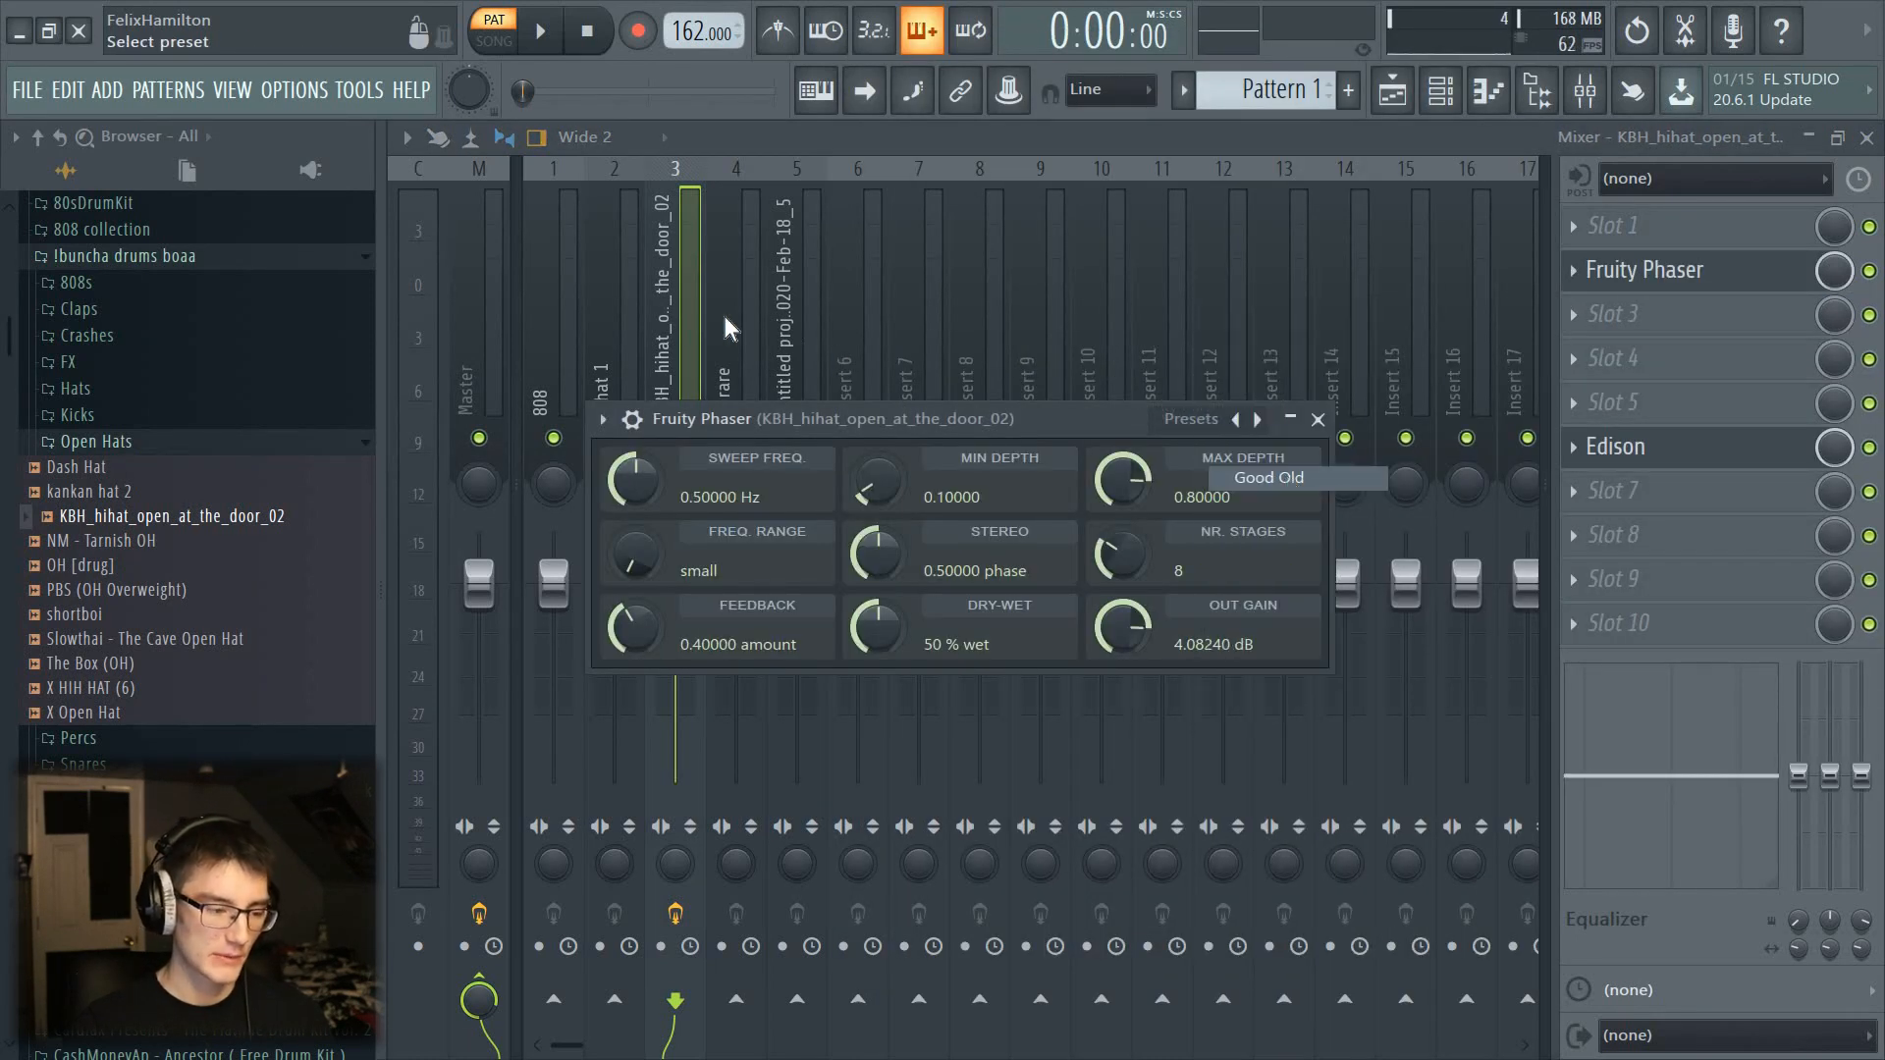
pyautogui.press('Escape')
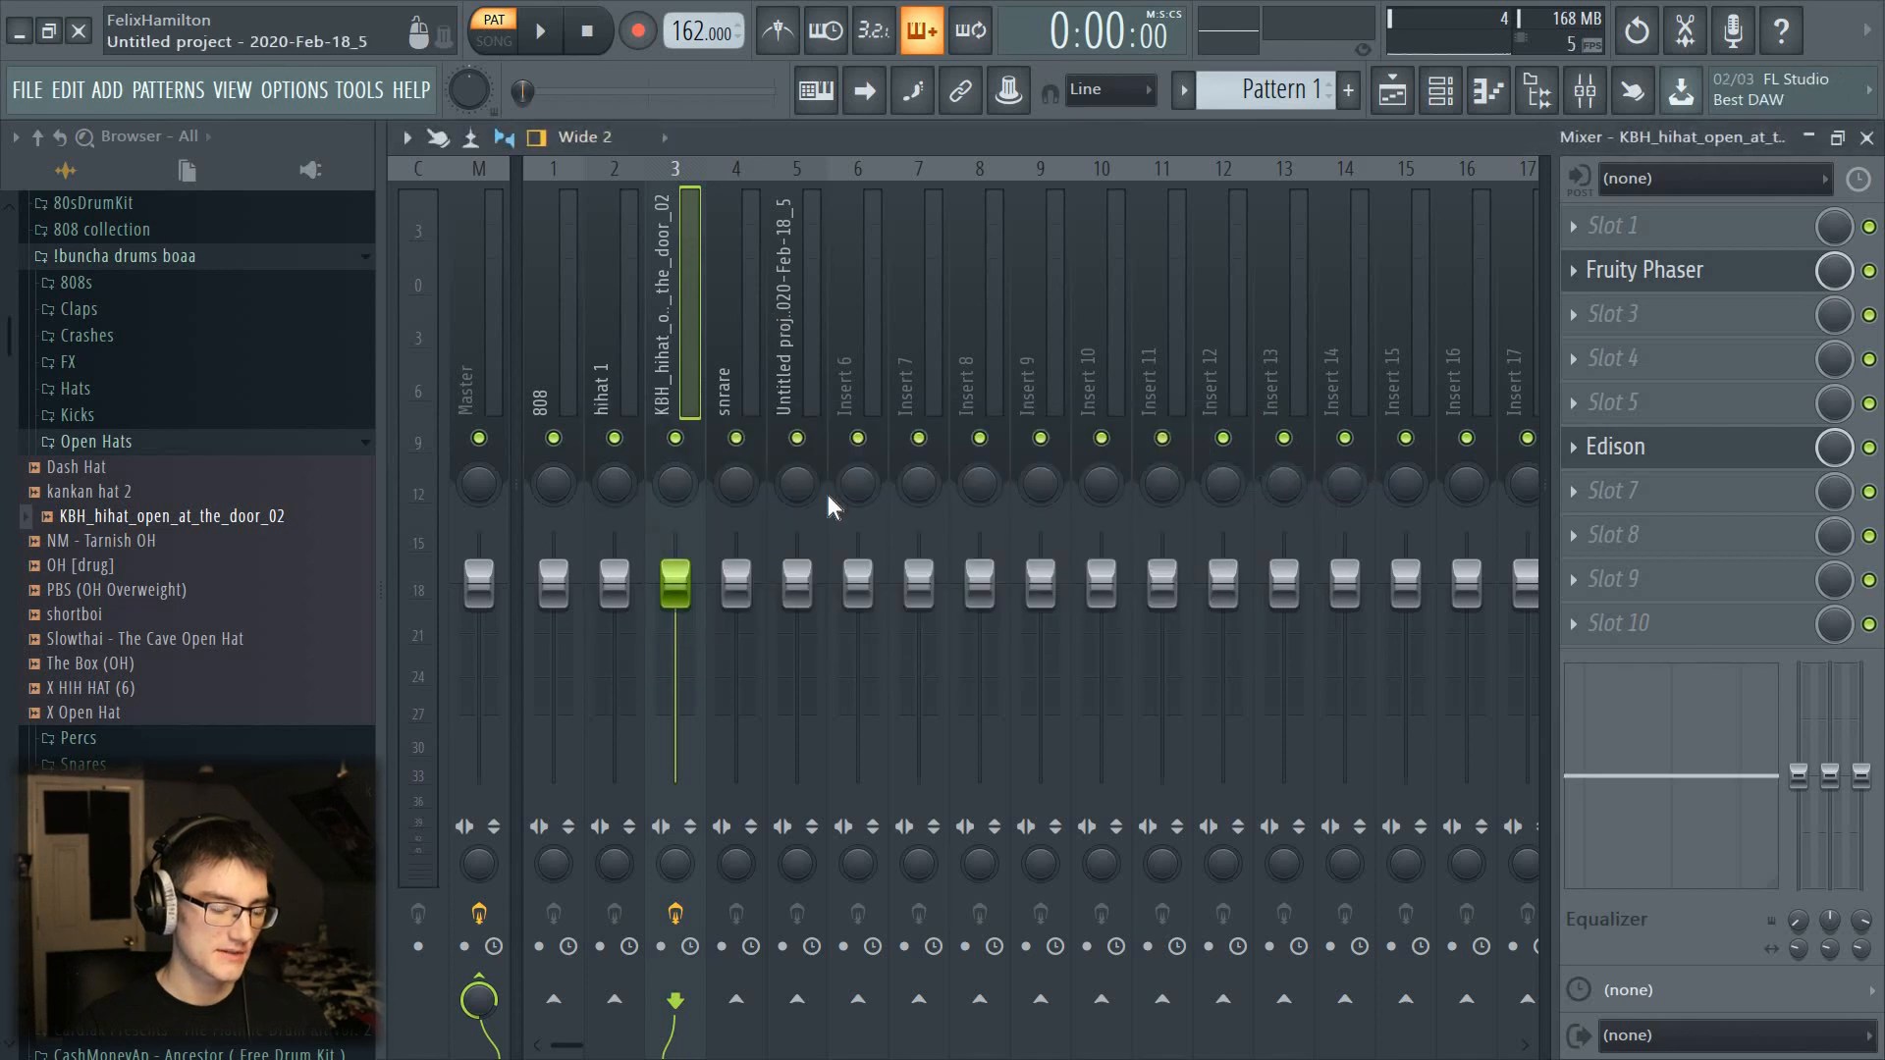
pyautogui.press('space')
pyautogui.press('space')
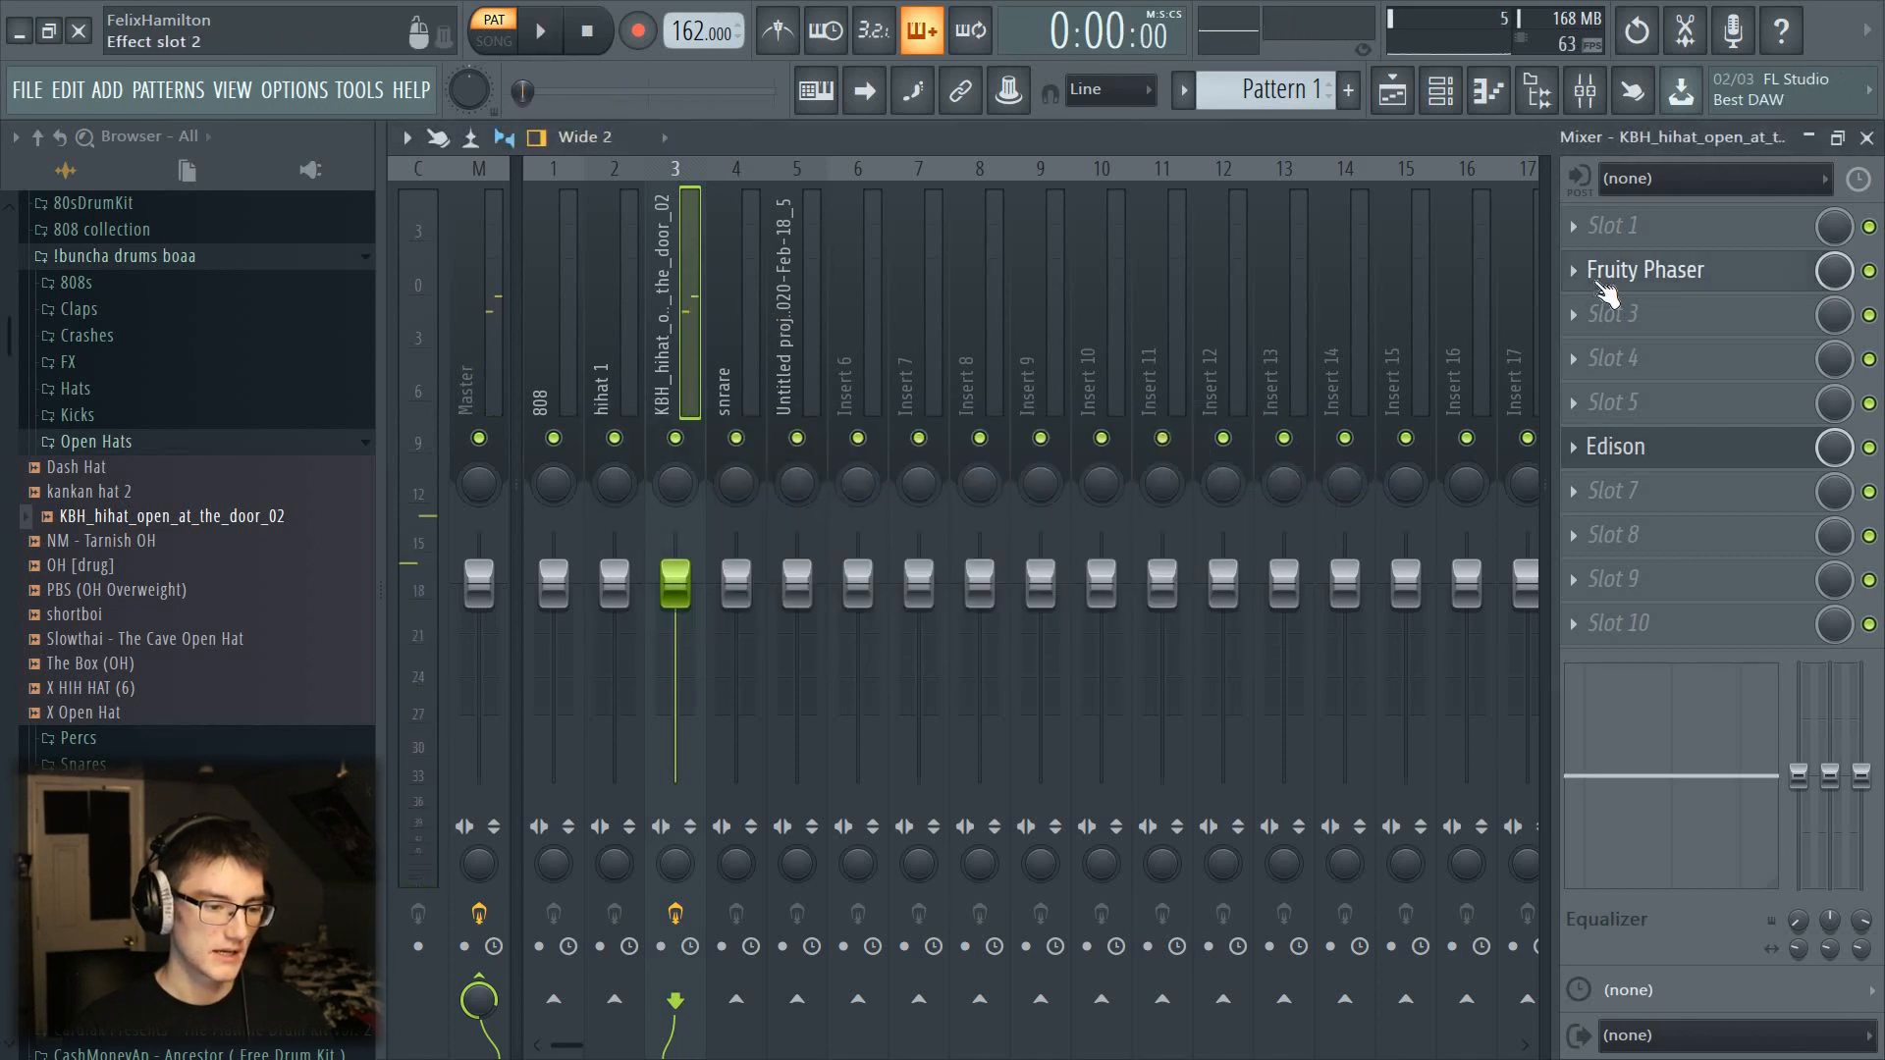
# Step: Open Edison on the open hat's mixer track and arm it to record on input
pyautogui.click(1644, 270)
pyautogui.click(1691, 450)
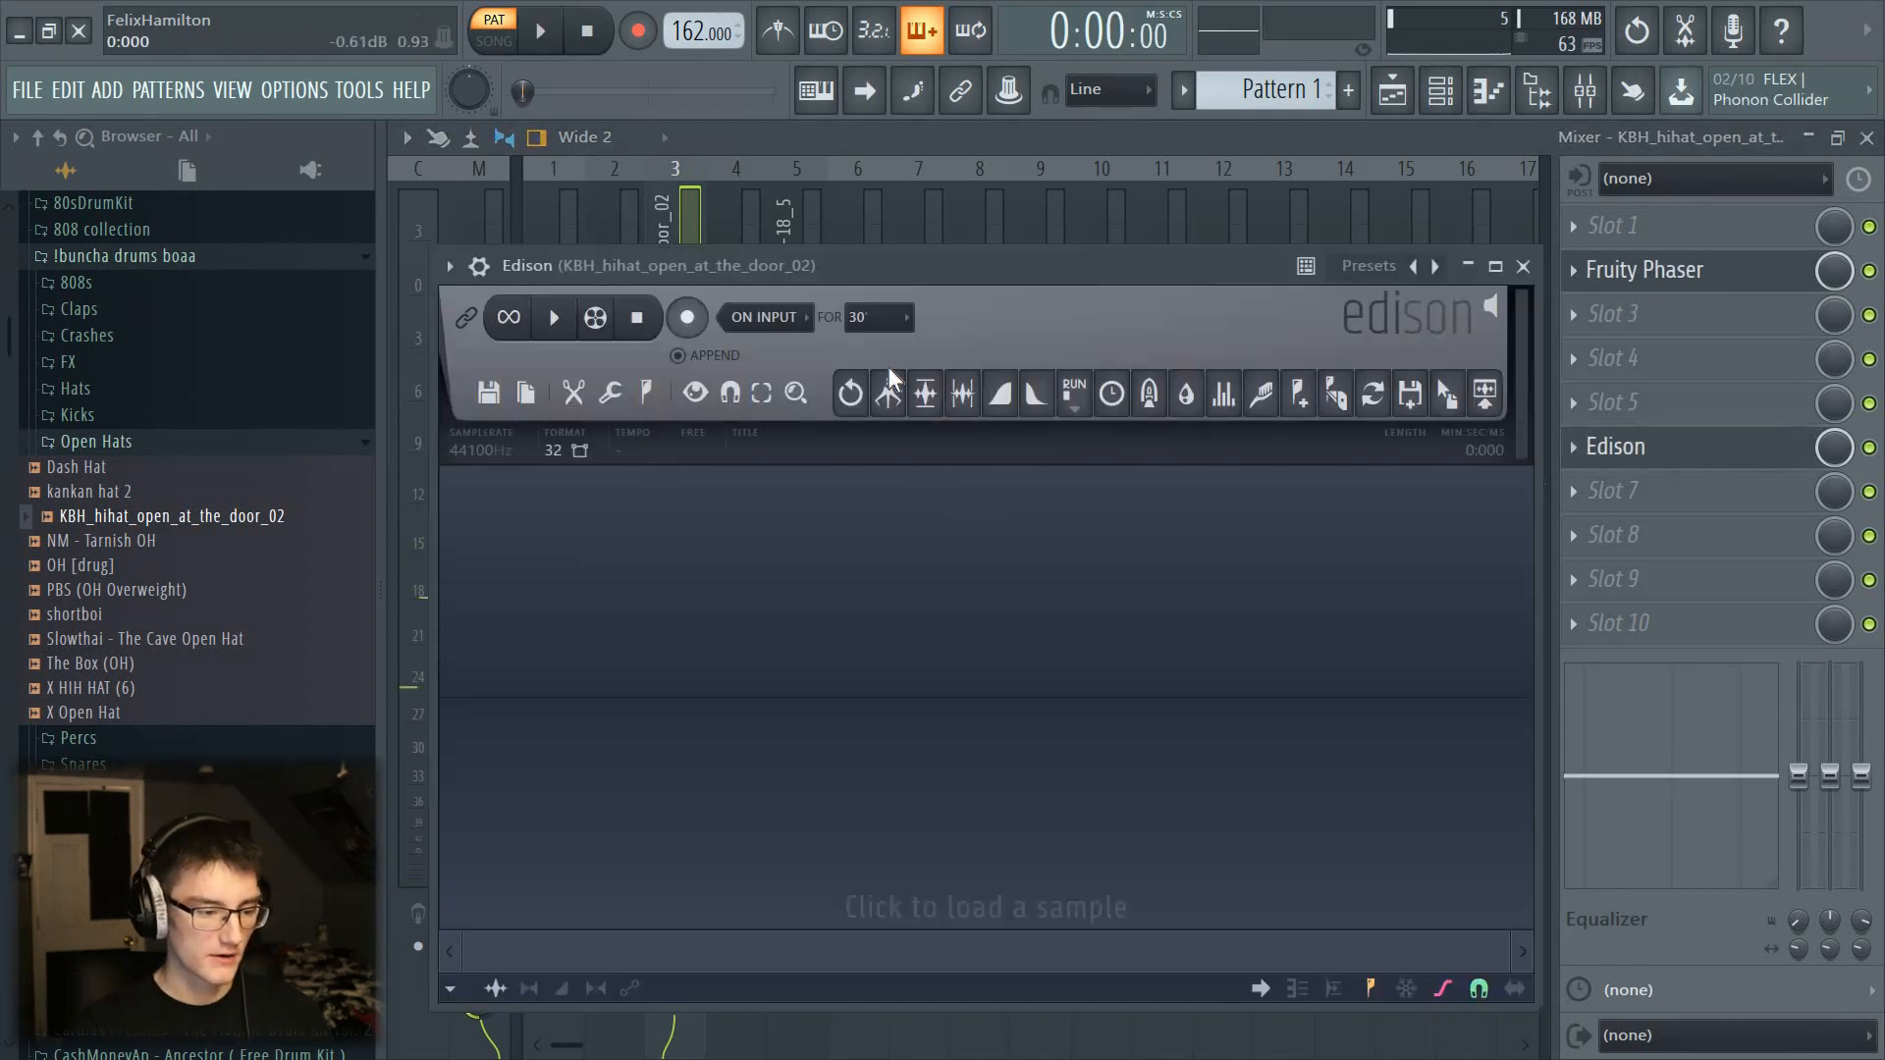
pyautogui.moveTo(1010, 279); pyautogui.dragTo(1183, 297)
pyautogui.moveTo(909, 298); pyautogui.dragTo(802, 239)
pyautogui.click(1661, 457)
pyautogui.click(1662, 458)
pyautogui.moveTo(1187, 245); pyautogui.dragTo(1448, 290)
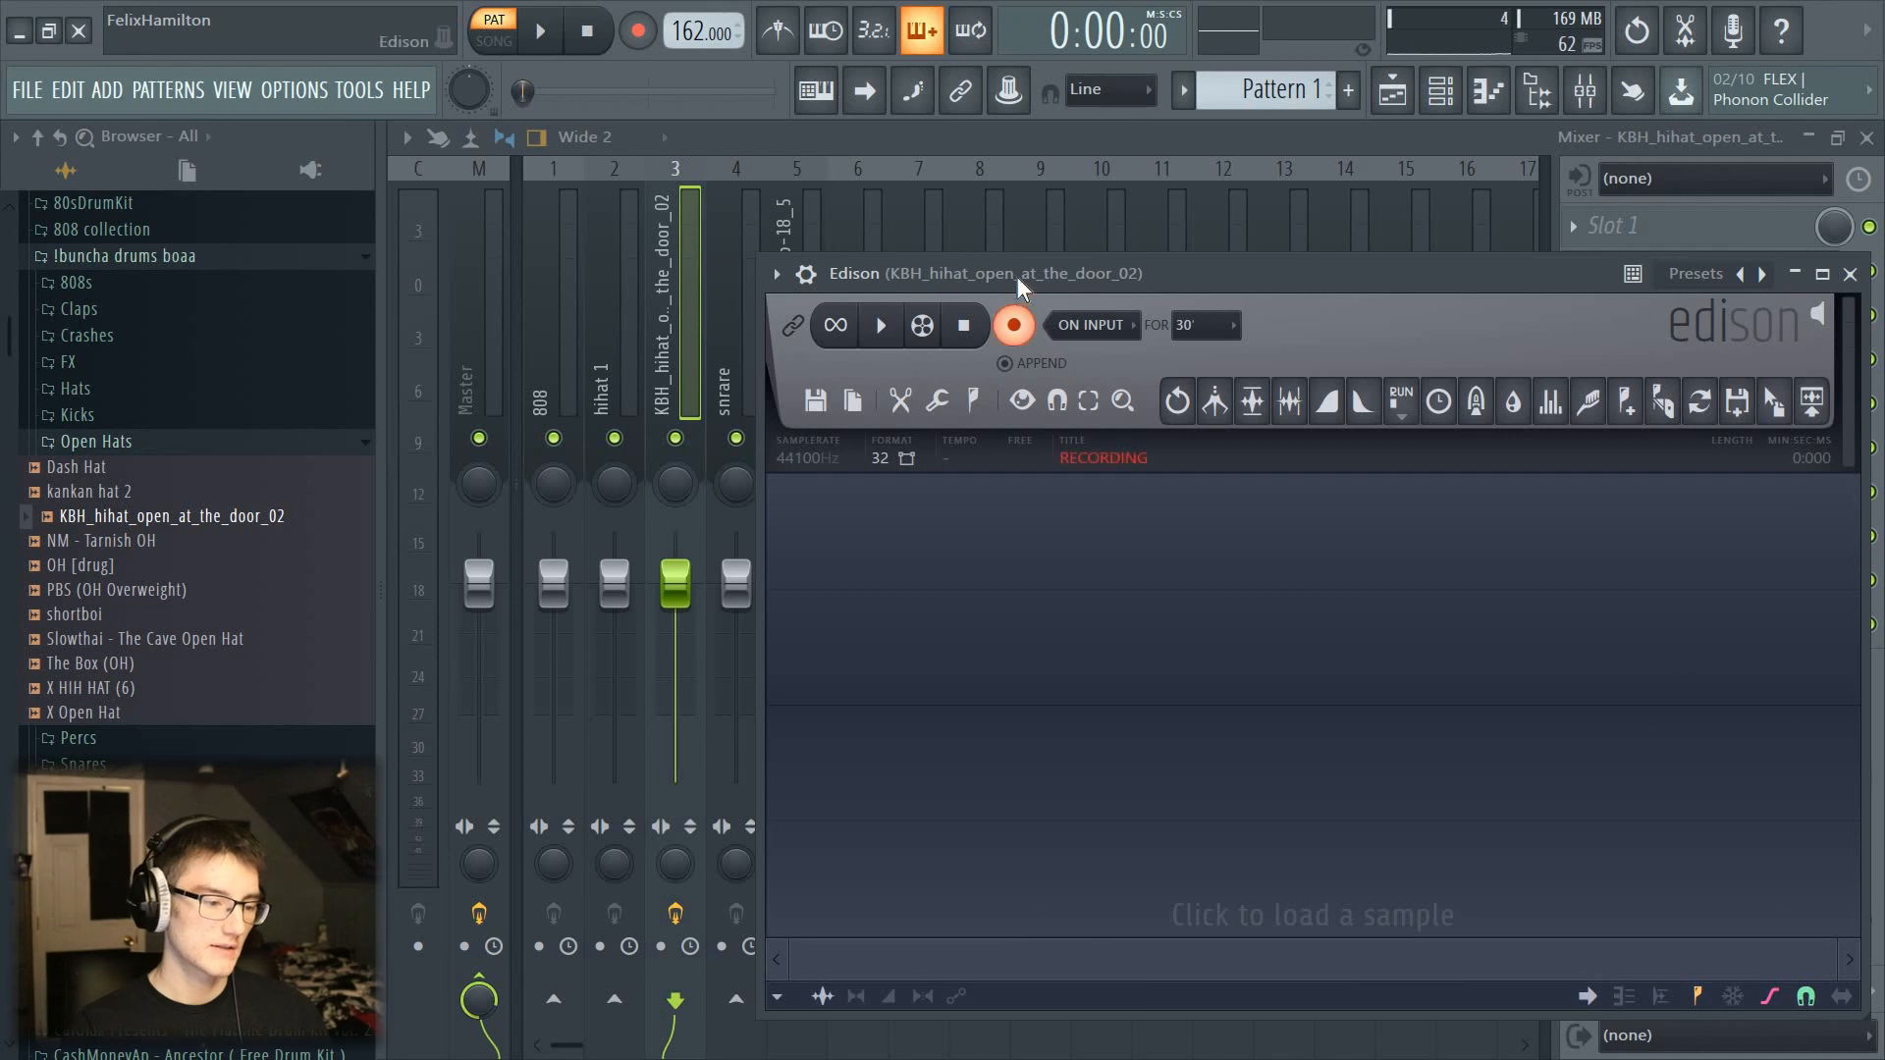
# Step: Play the pattern to record one open hat hit into Edison, and stop the recording and playback once it is captured
pyautogui.moveTo(1017, 277); pyautogui.dragTo(1031, 257)
pyautogui.click(540, 30)
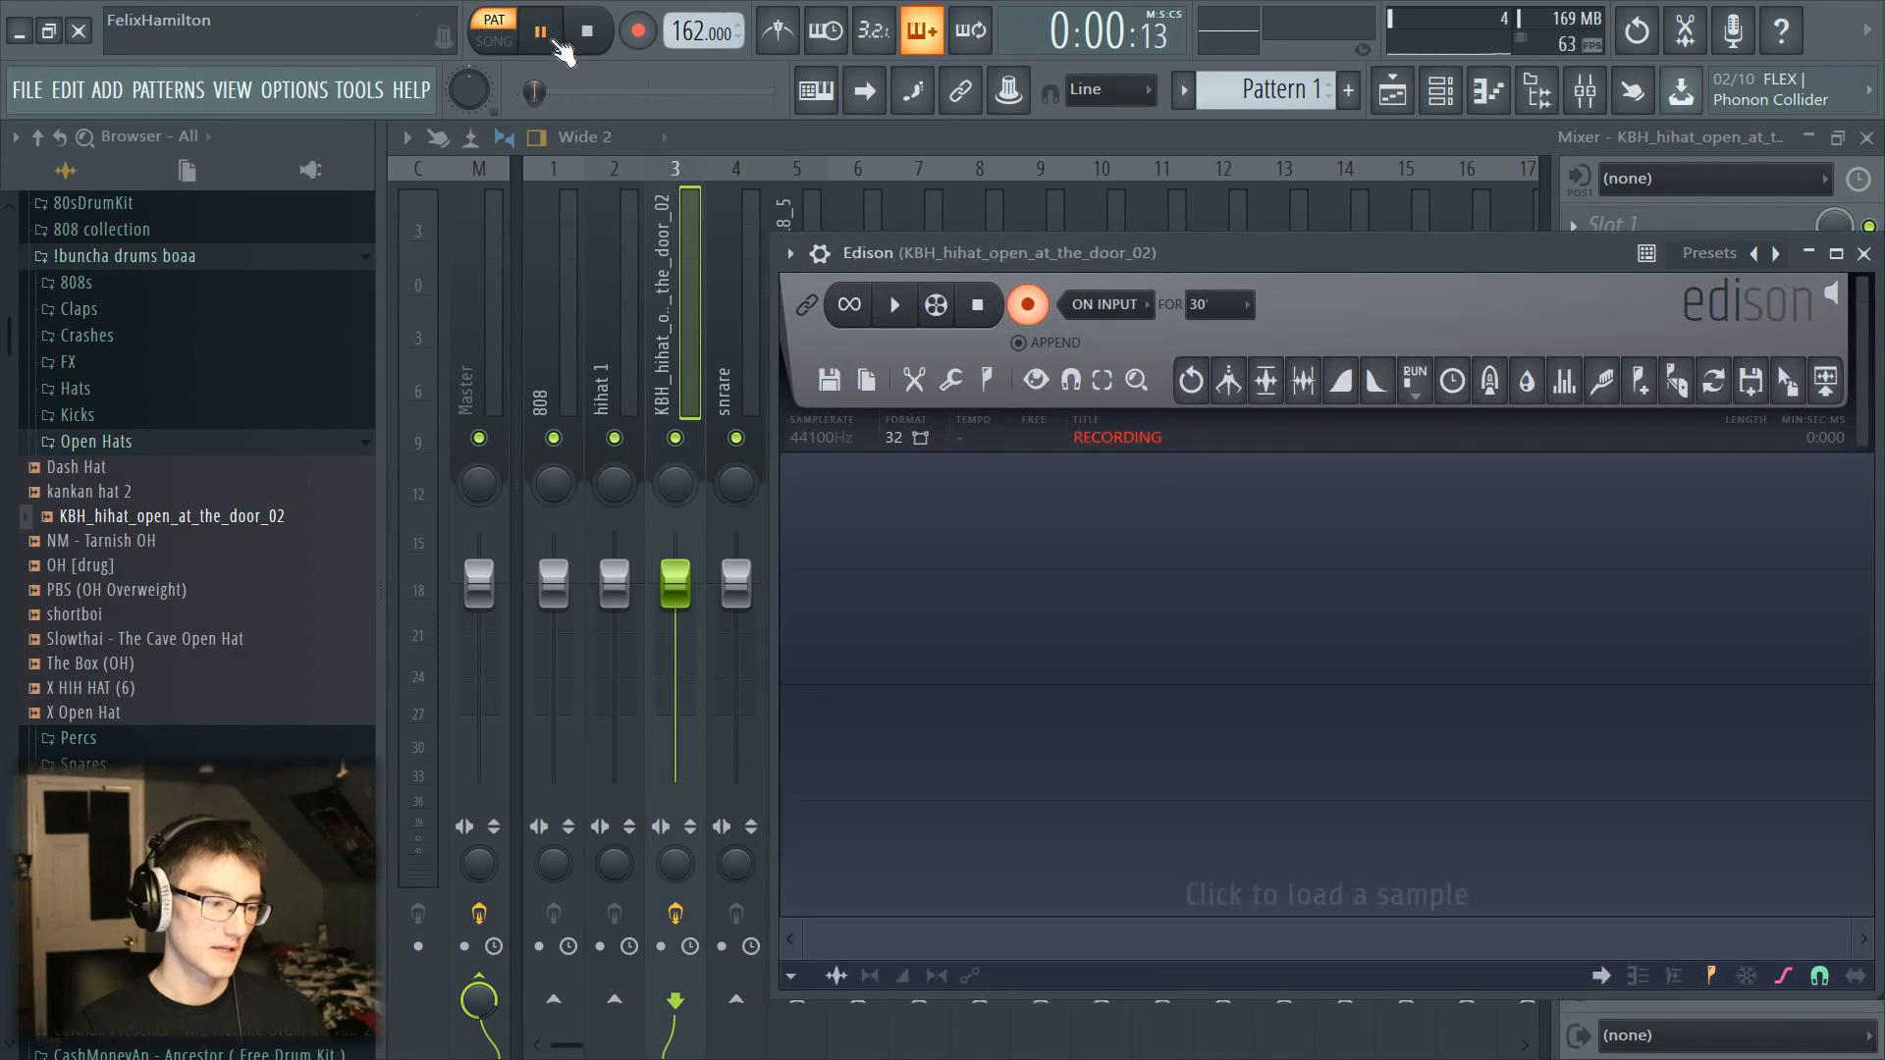
pyautogui.click(1050, 307)
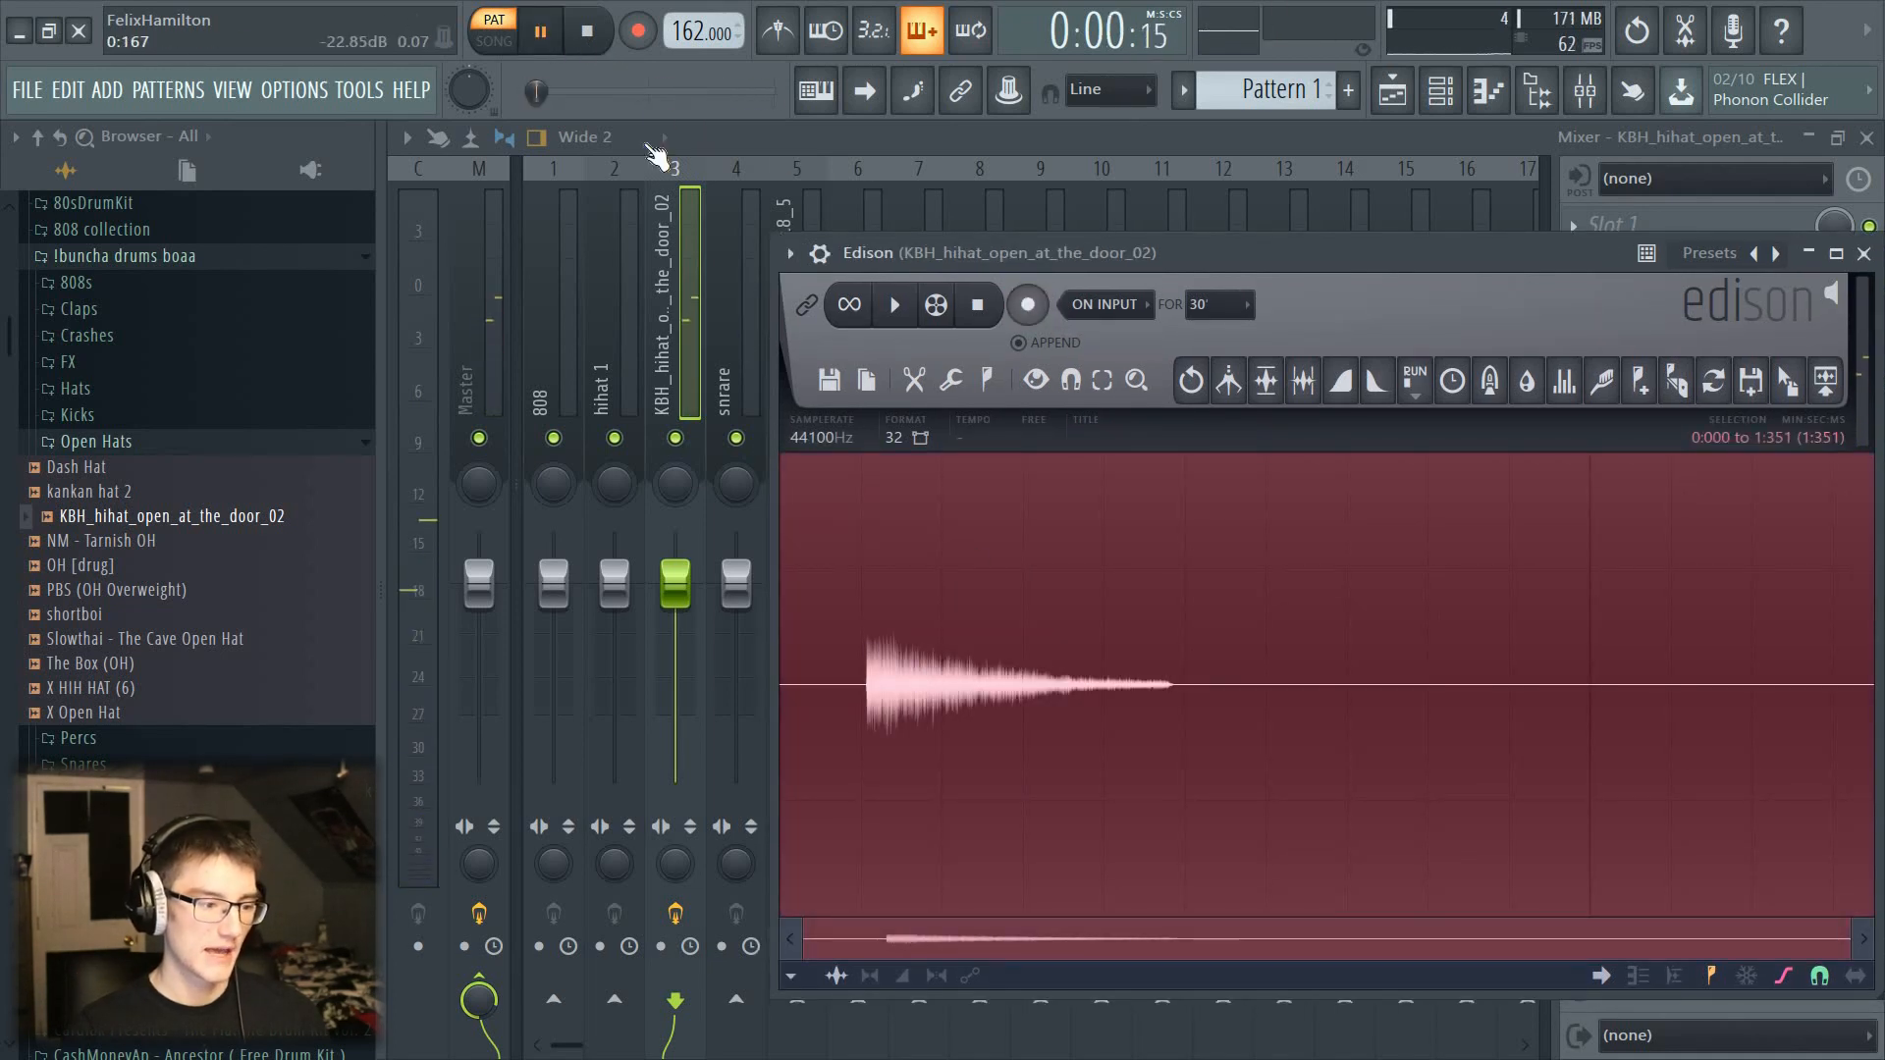
pyautogui.press('space')
# Step: Select only the open hat hit in the recording, from 0:107 to 0:488, excluding the silence before and after it
pyautogui.scroll(3, 957, 709)
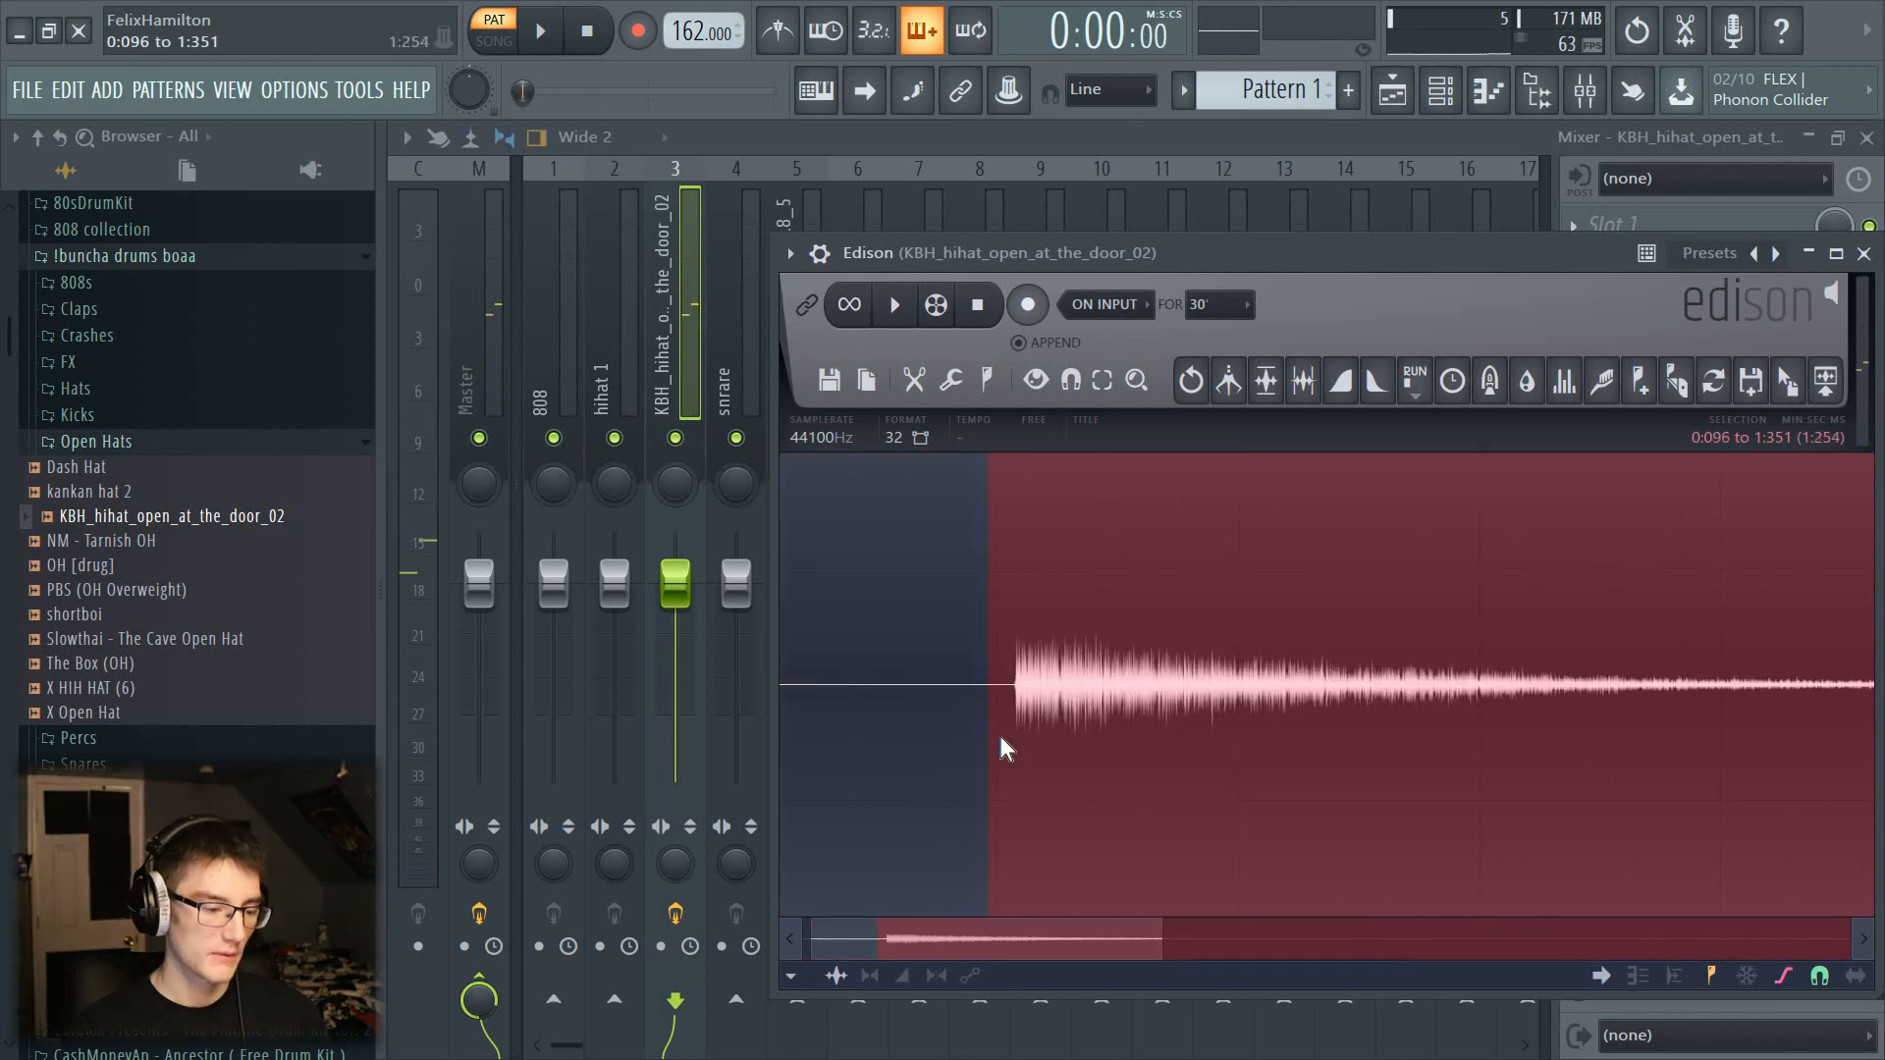
pyautogui.scroll(3, 1011, 726)
pyautogui.moveTo(972, 687); pyautogui.dragTo(1045, 709)
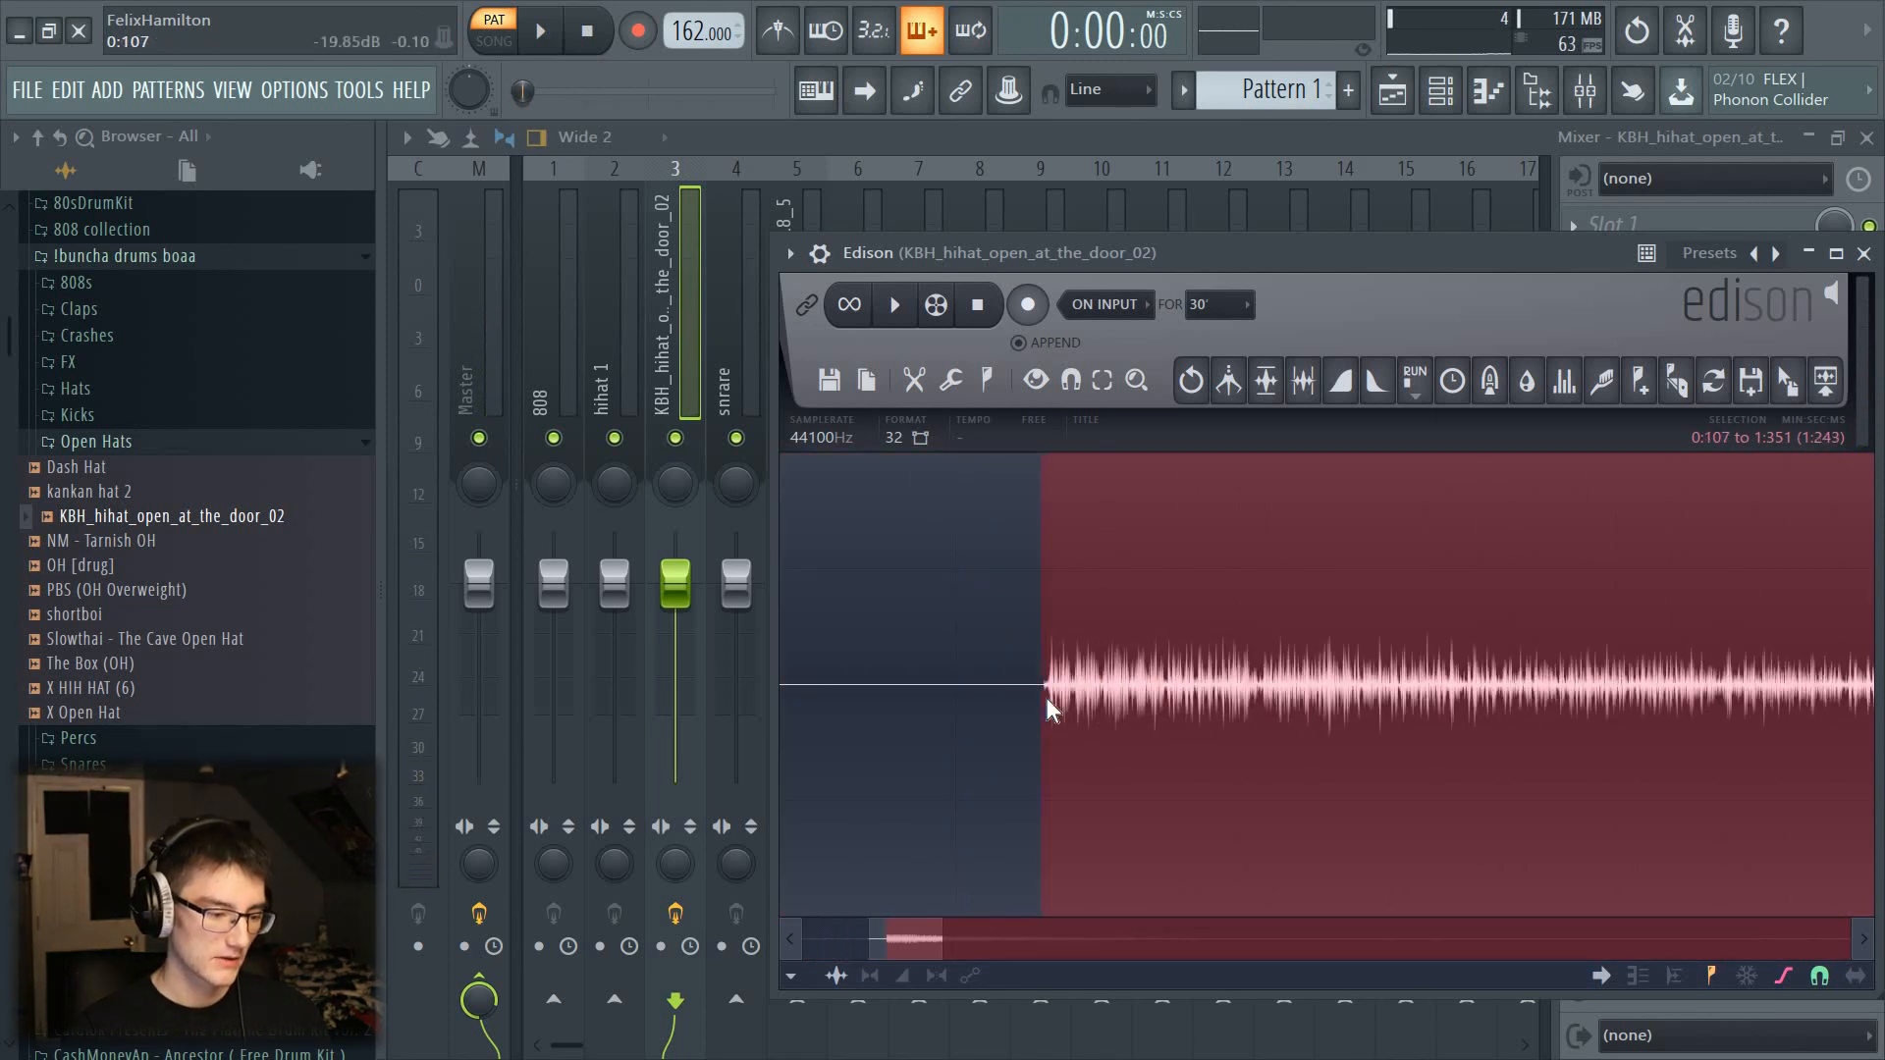
pyautogui.scroll(-4, 1055, 746)
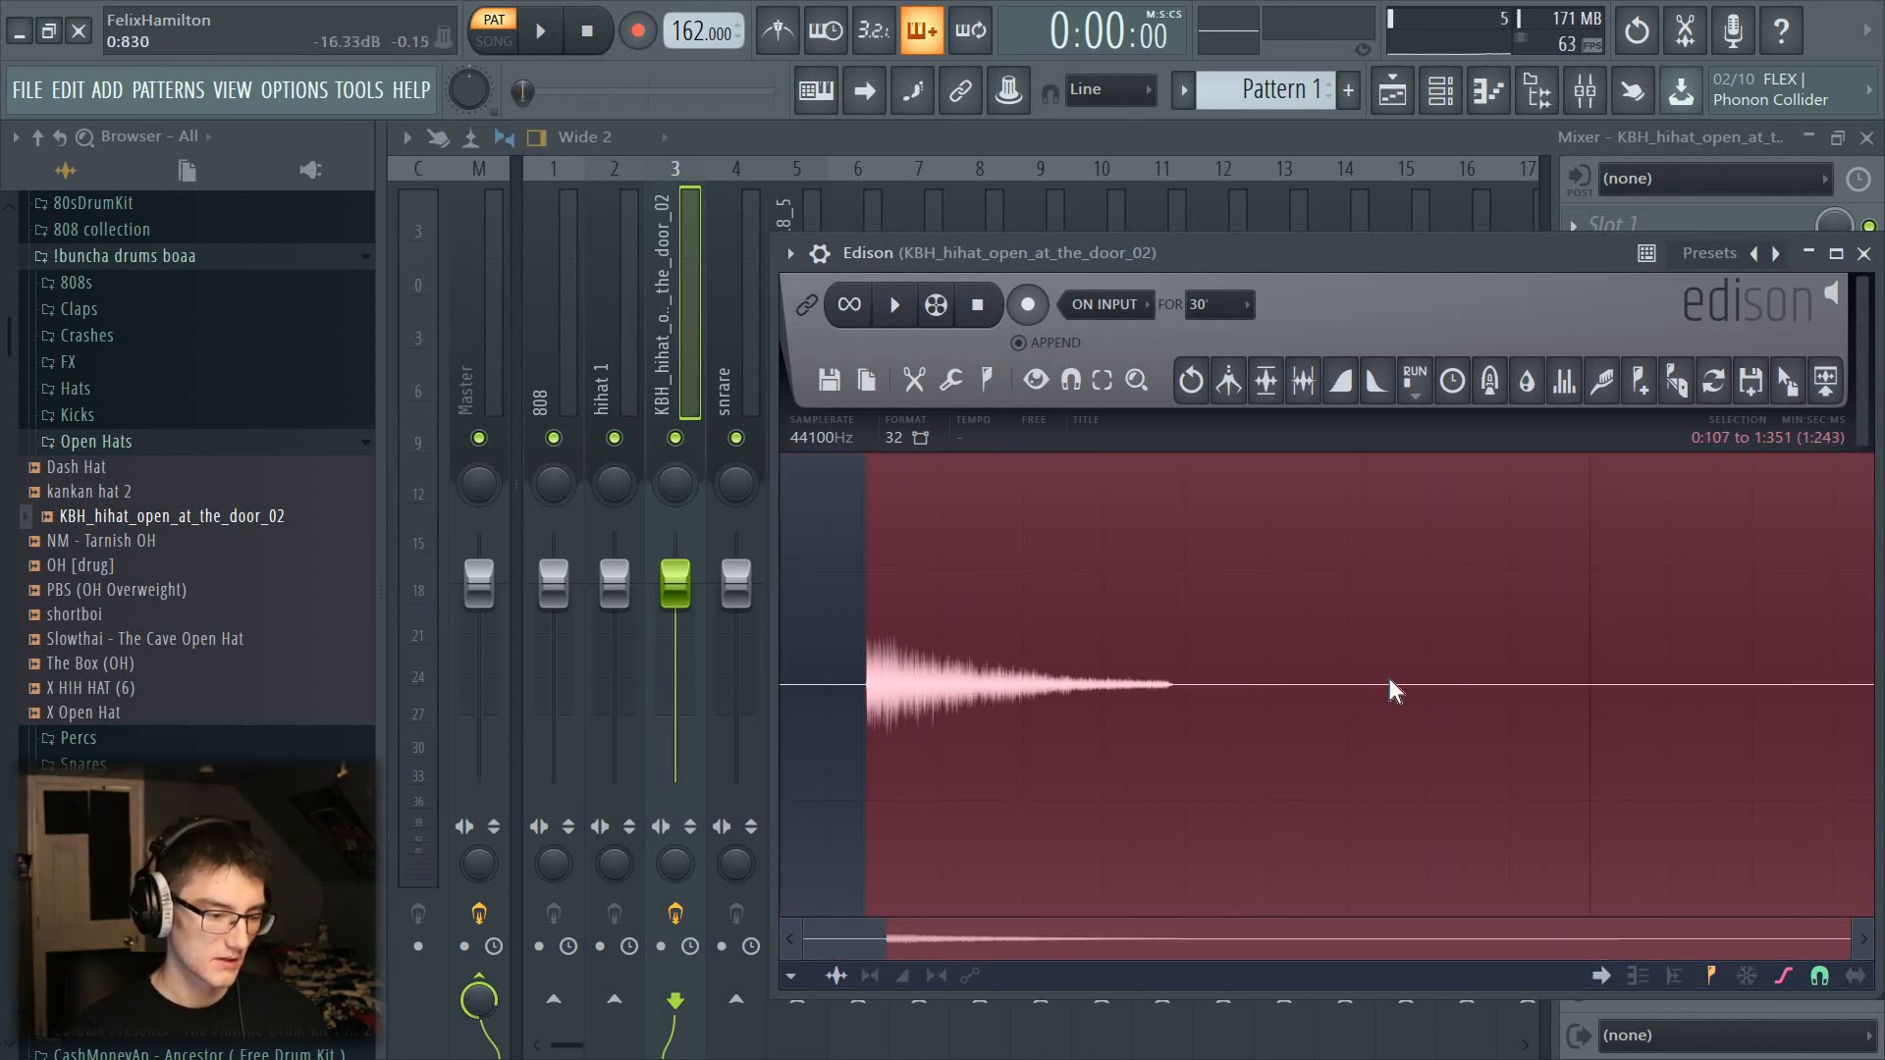
pyautogui.rightClick(1190, 722)
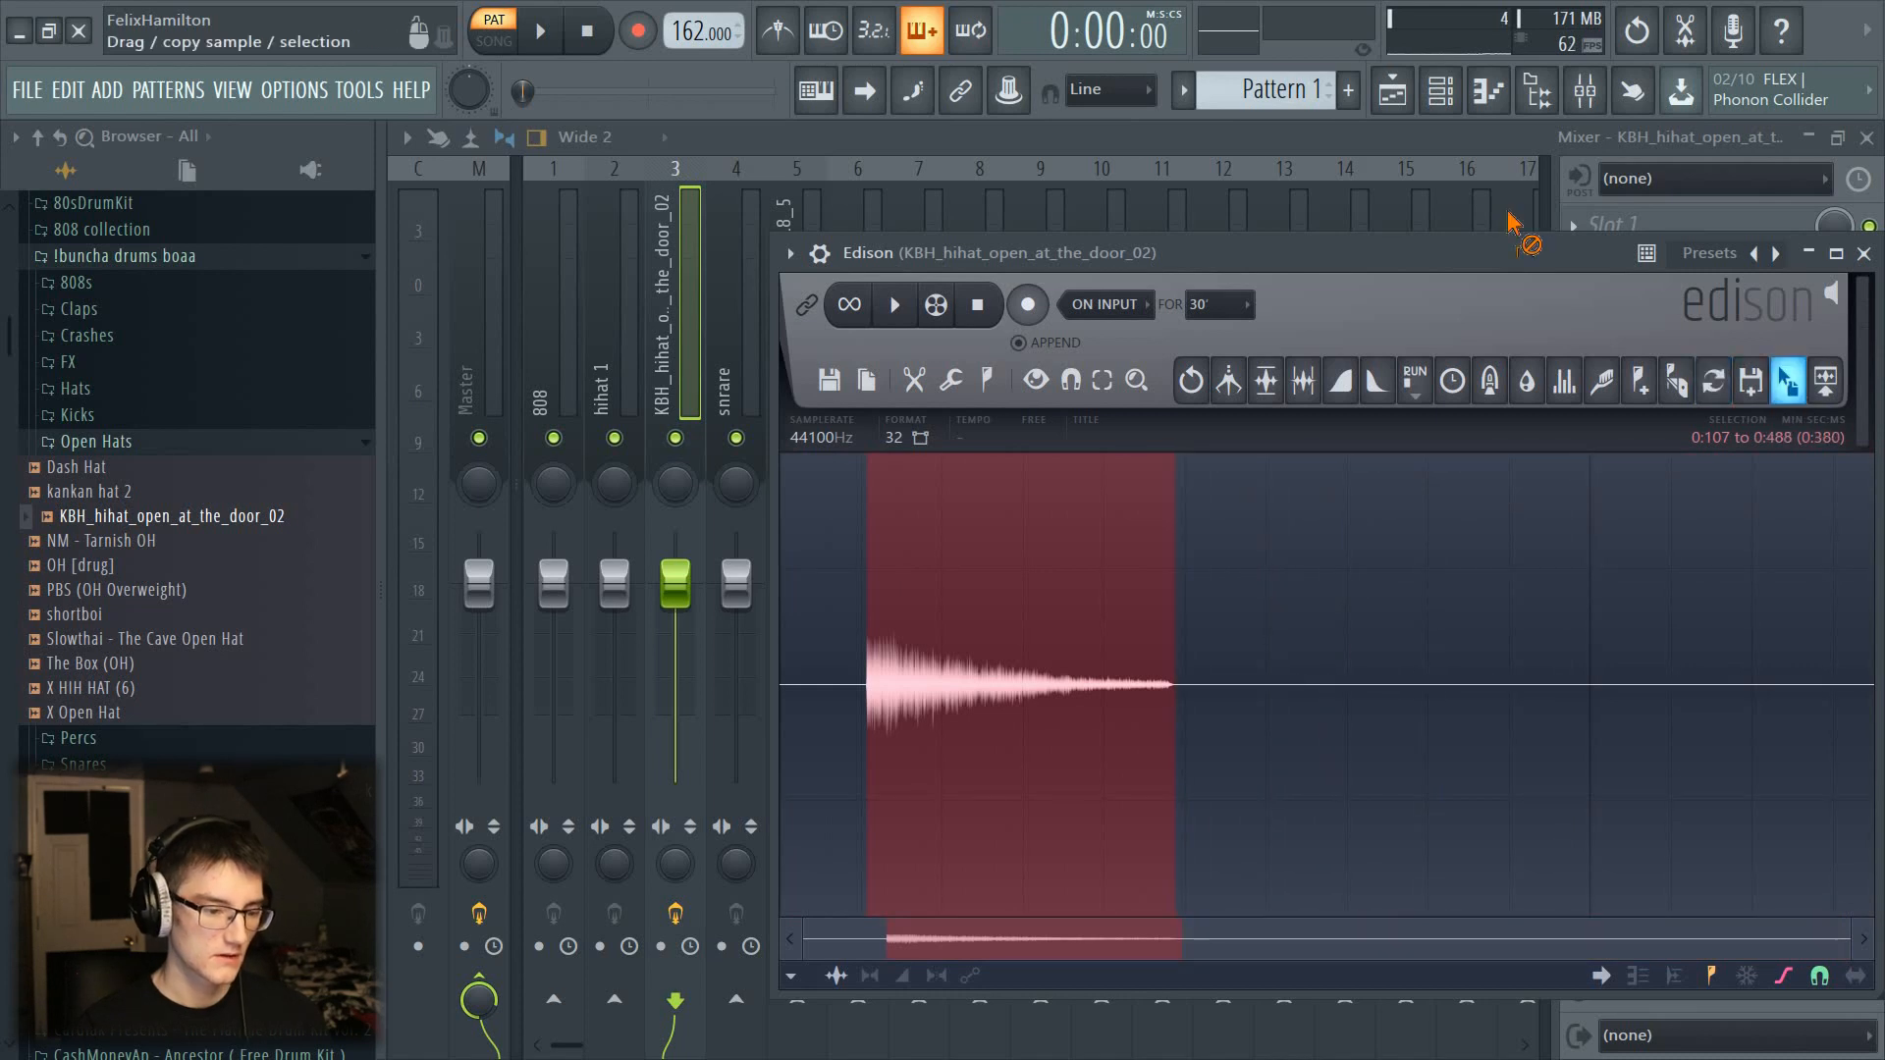
# Step: Replace the open hat channel with the selected recording, place hits on steps 5 and 21, and unsolo the channel
pyautogui.moveTo(1786, 380); pyautogui.dragTo(825, 478)
pyautogui.rightClick(825, 477)
pyautogui.click(897, 732)
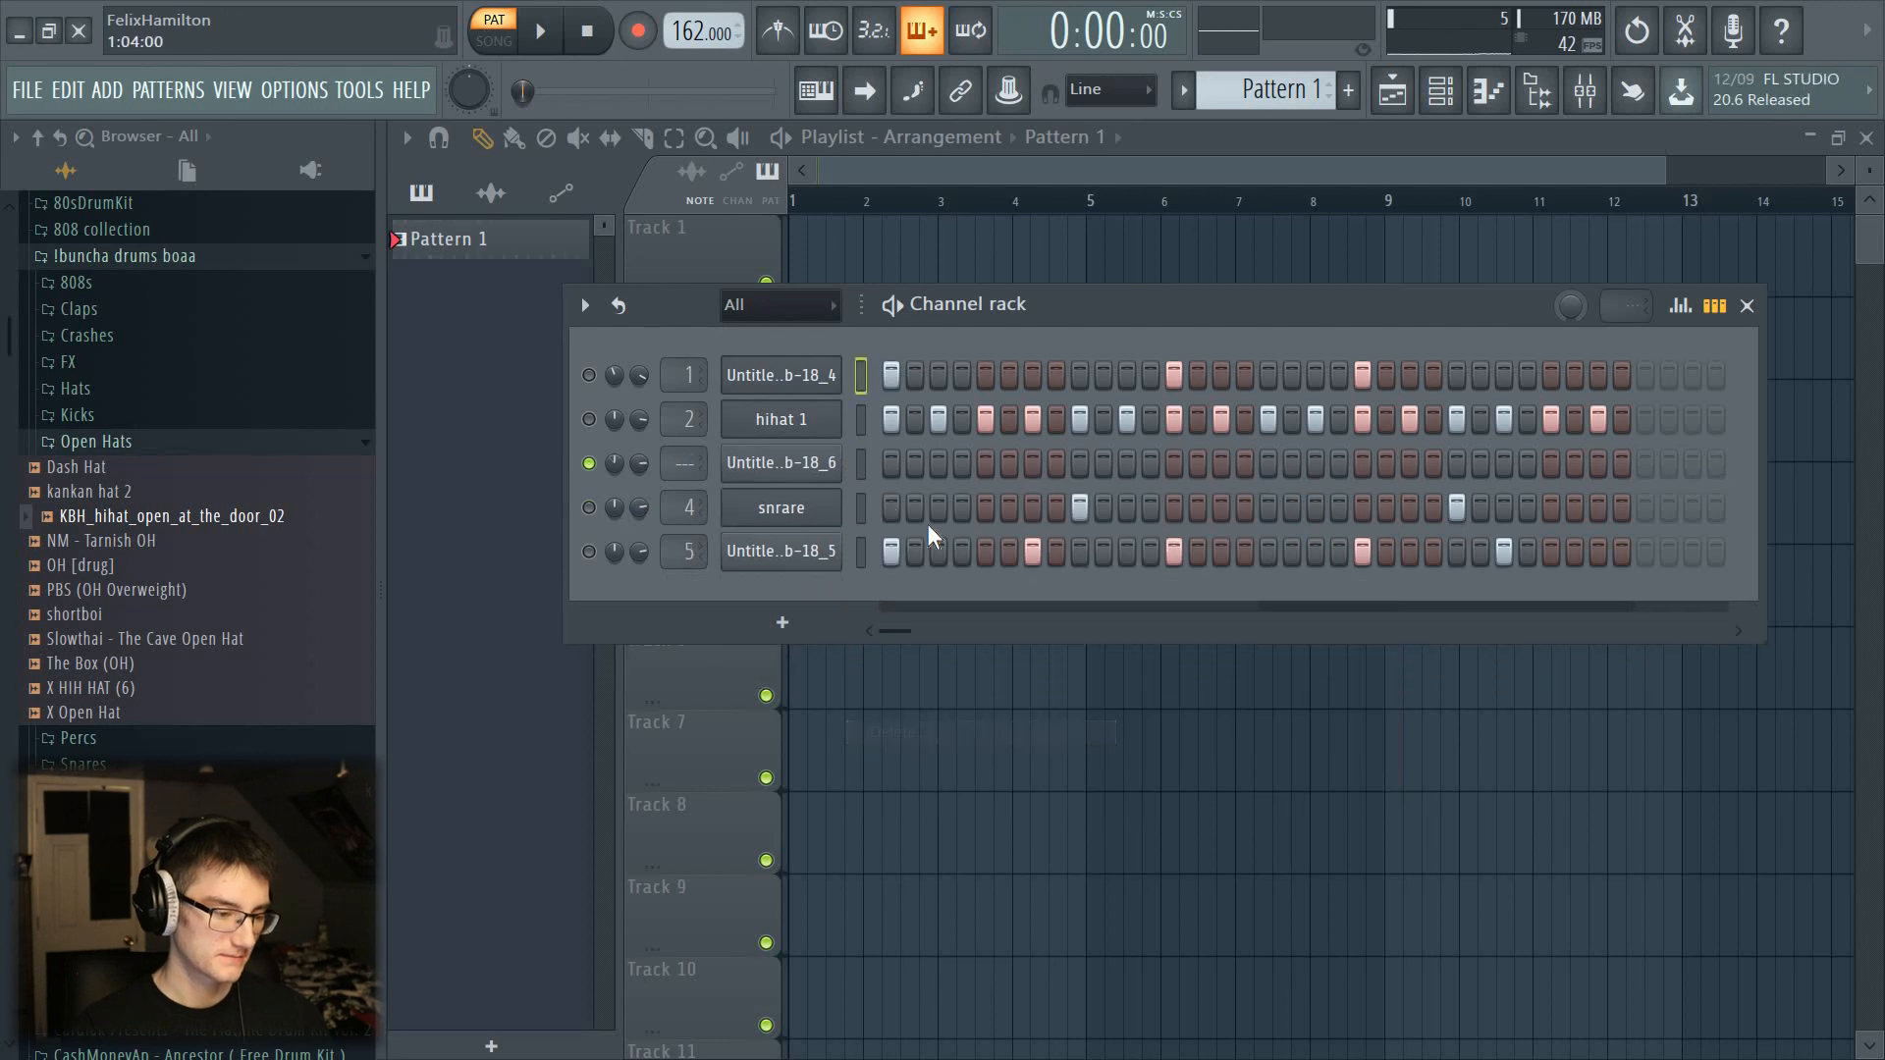
pyautogui.click(984, 465)
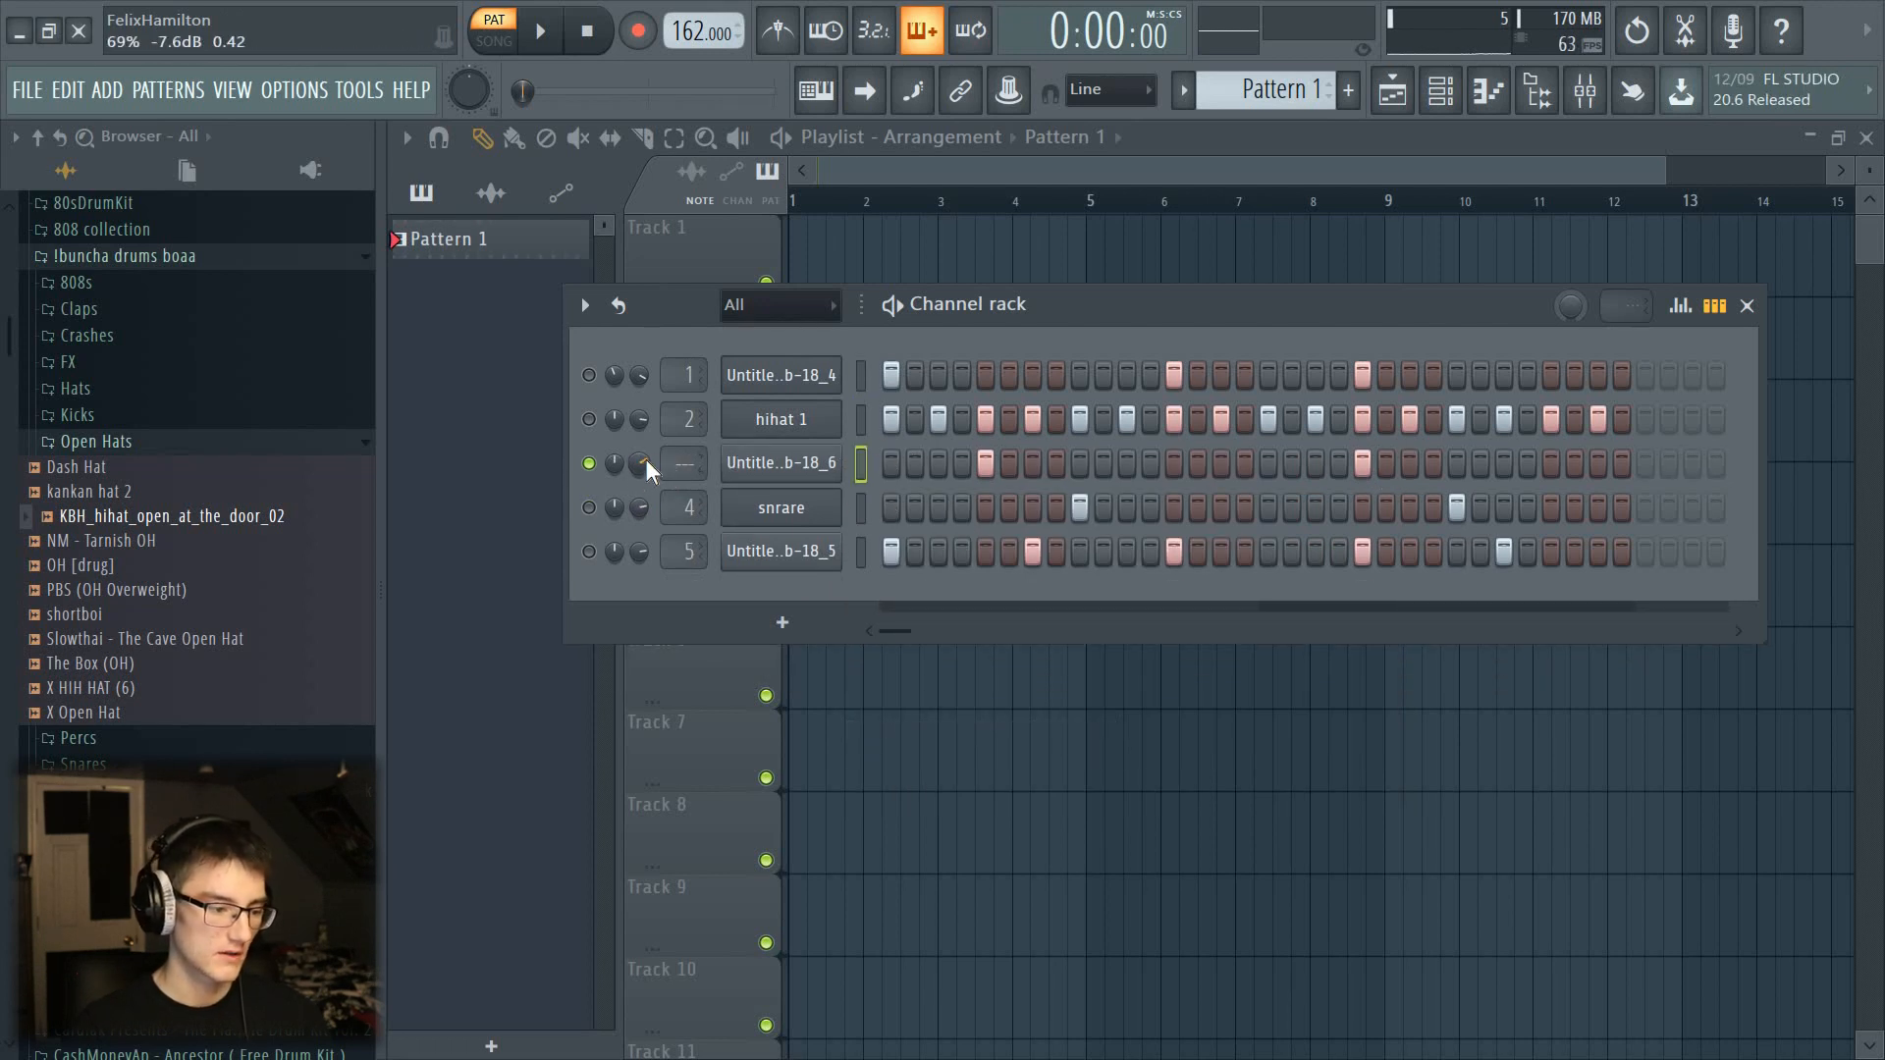
pyautogui.rightClick(611, 473)
# Step: In the resampled hat's channel settings, raise the trim and add a small boost in the precomputed effects
pyautogui.click(774, 475)
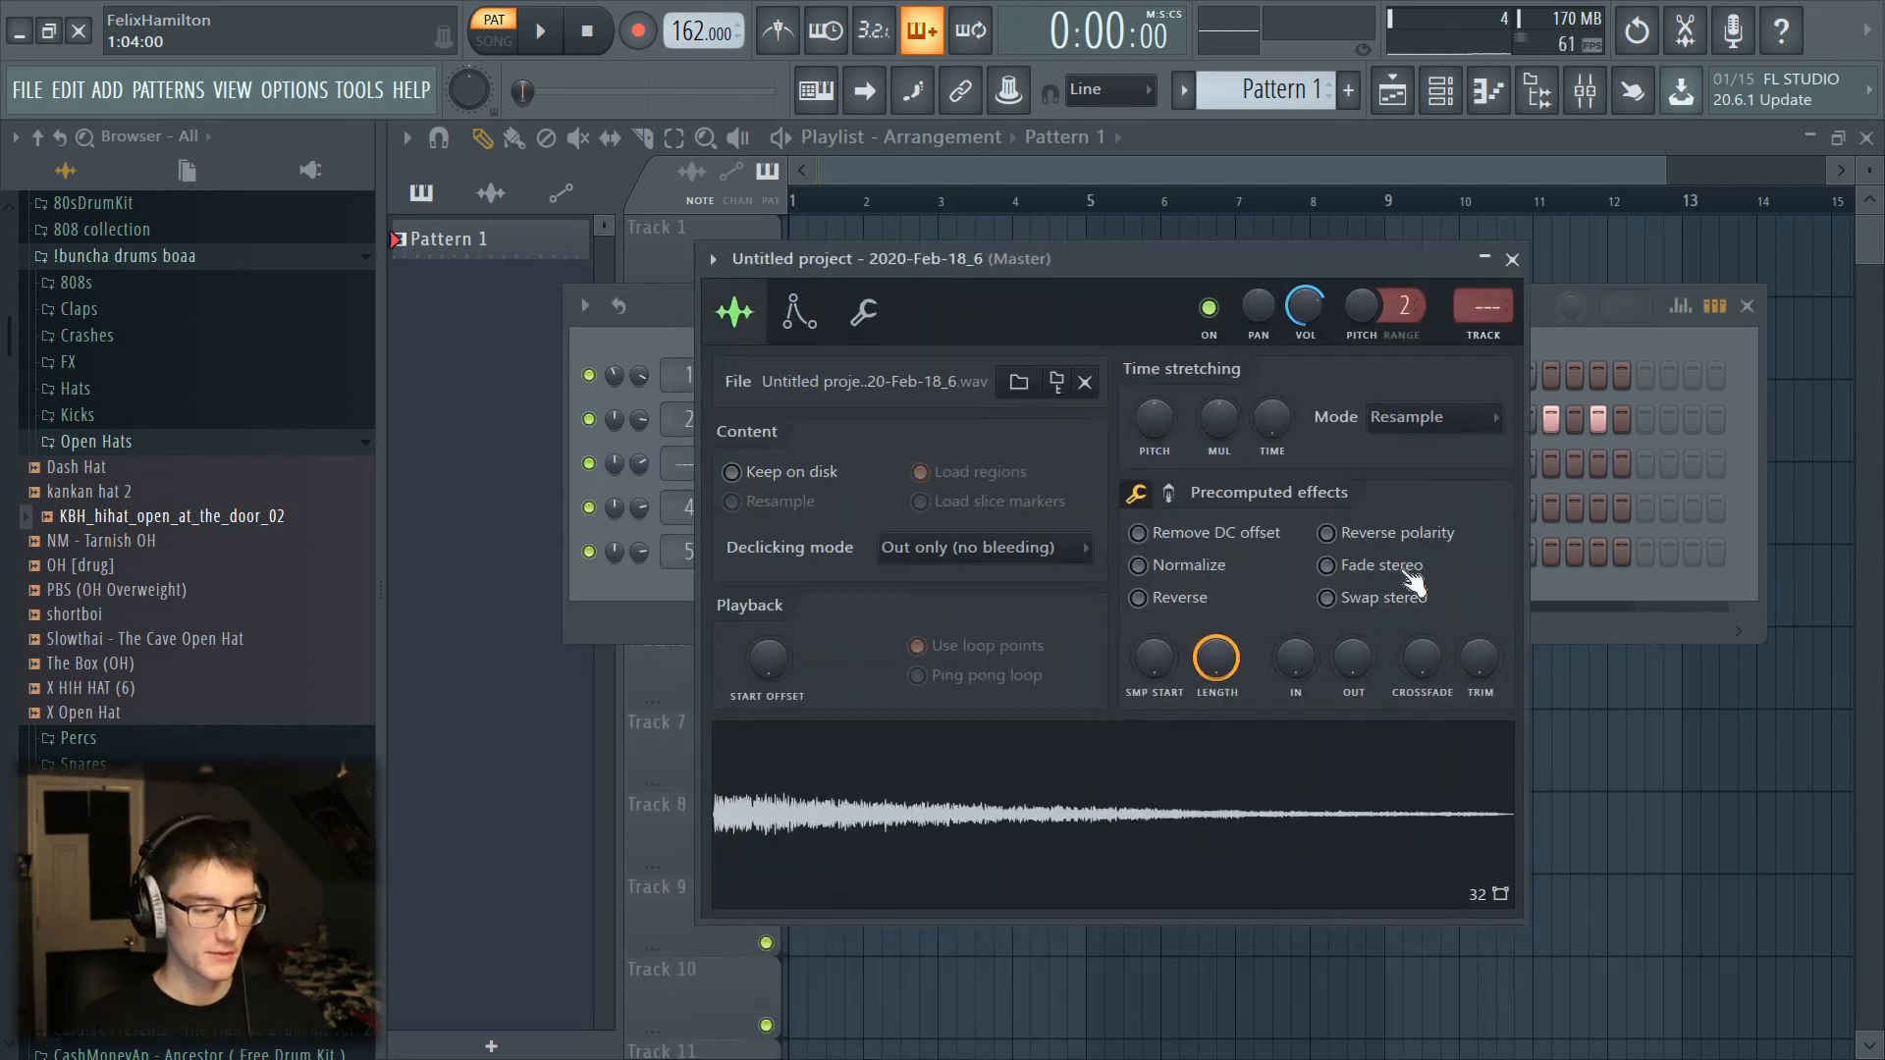
pyautogui.moveTo(1480, 664); pyautogui.dragTo(1481, 652)
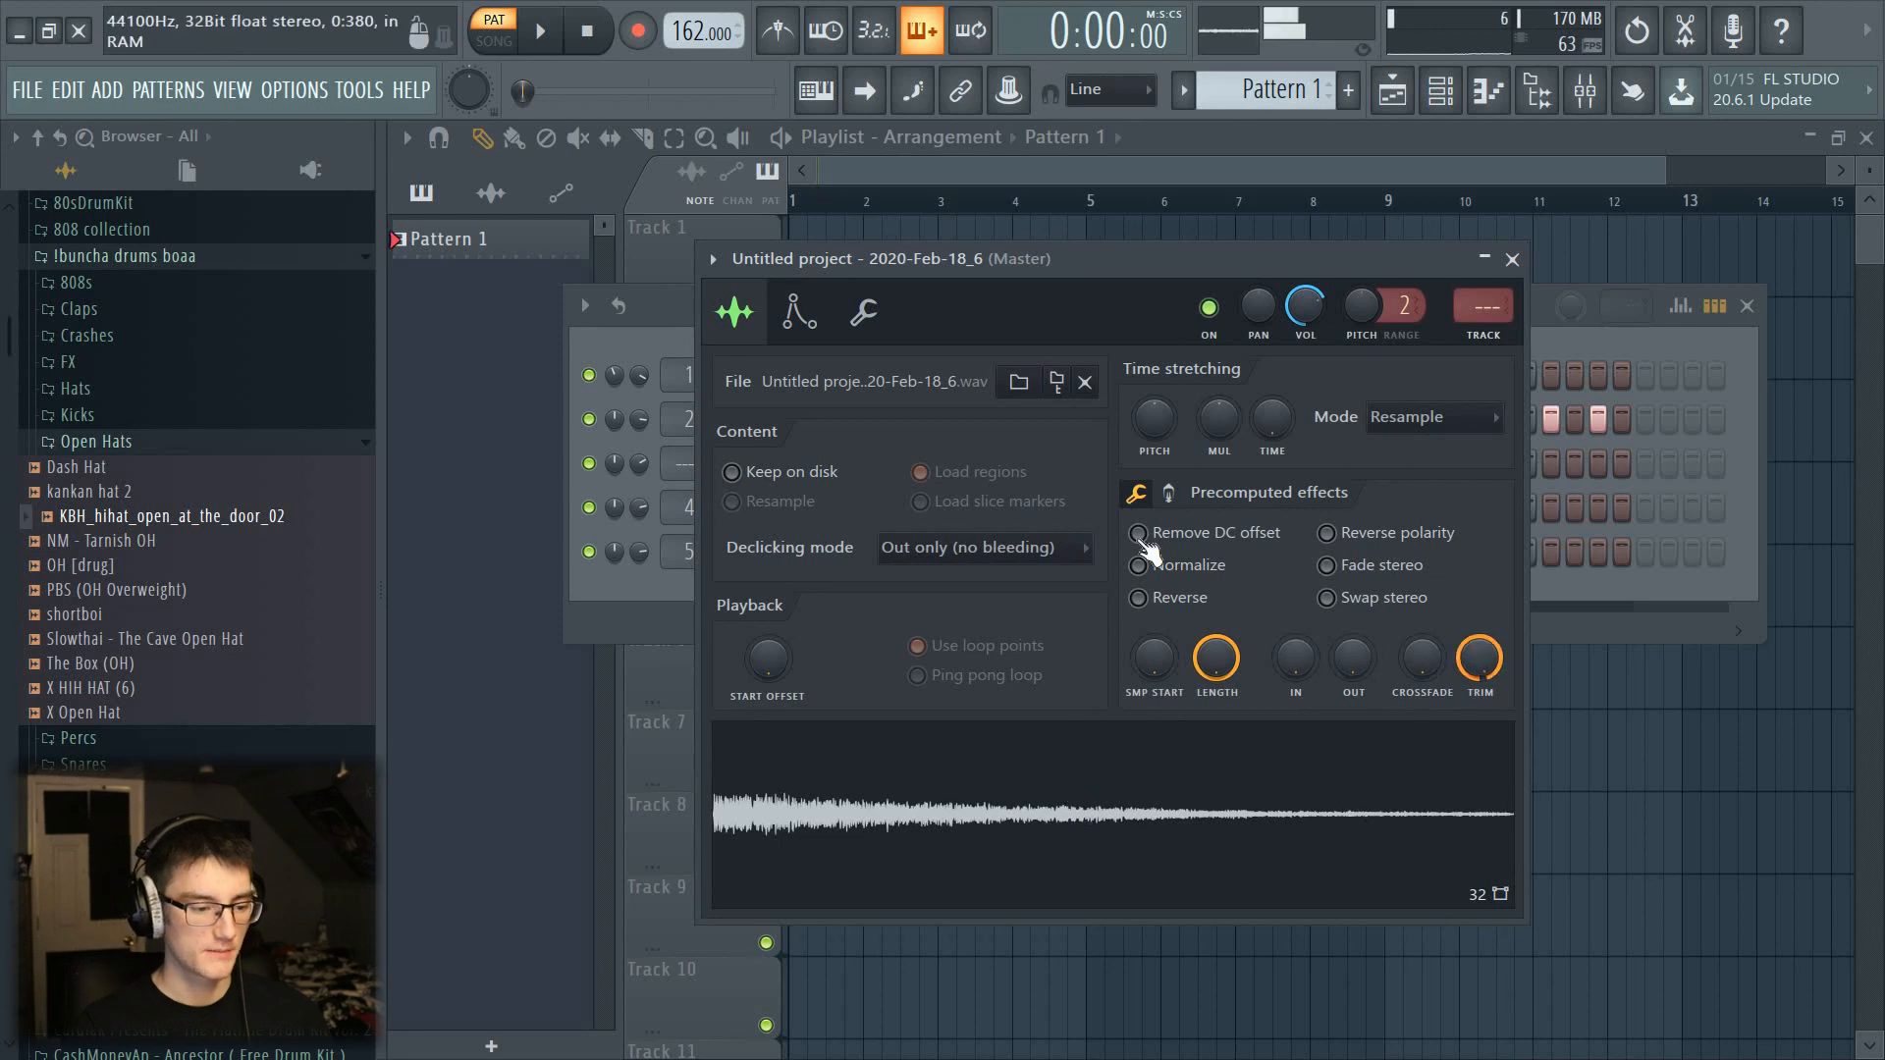
pyautogui.click(1168, 493)
pyautogui.moveTo(1159, 536); pyautogui.dragTo(1159, 523)
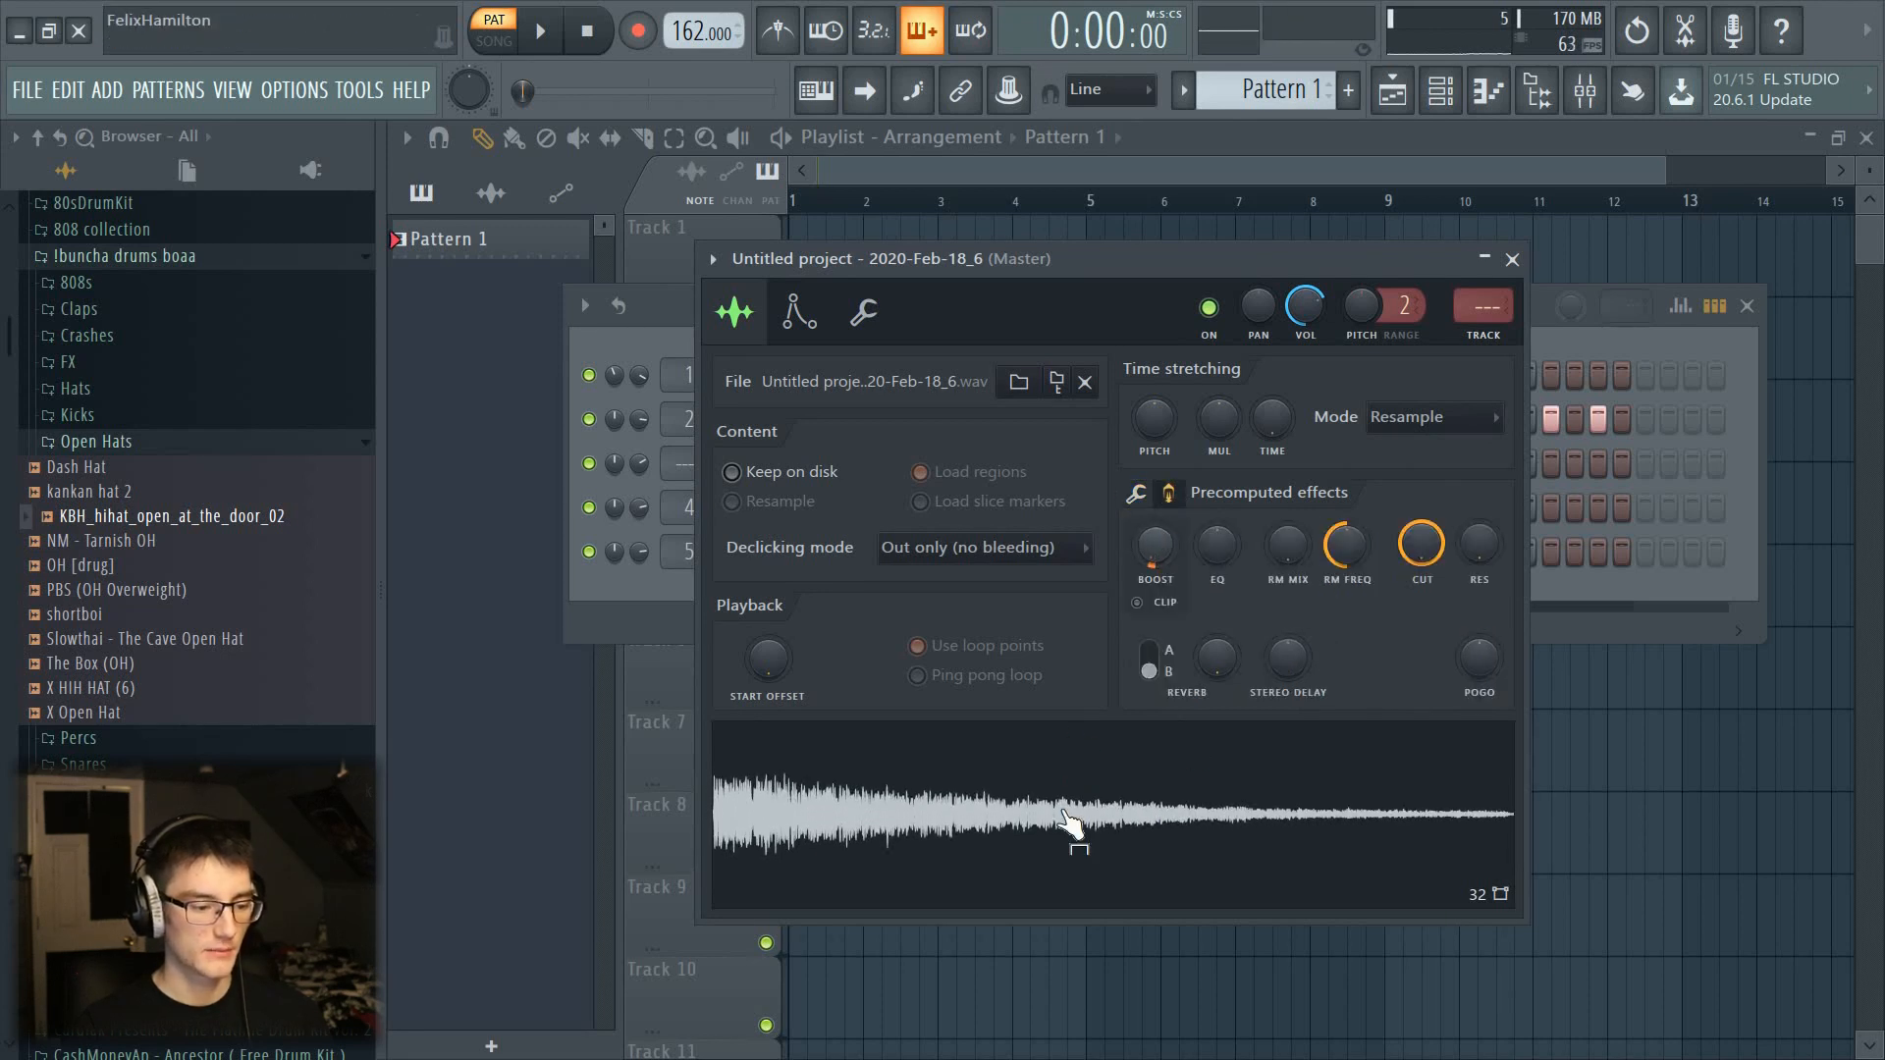
pyautogui.click(1136, 493)
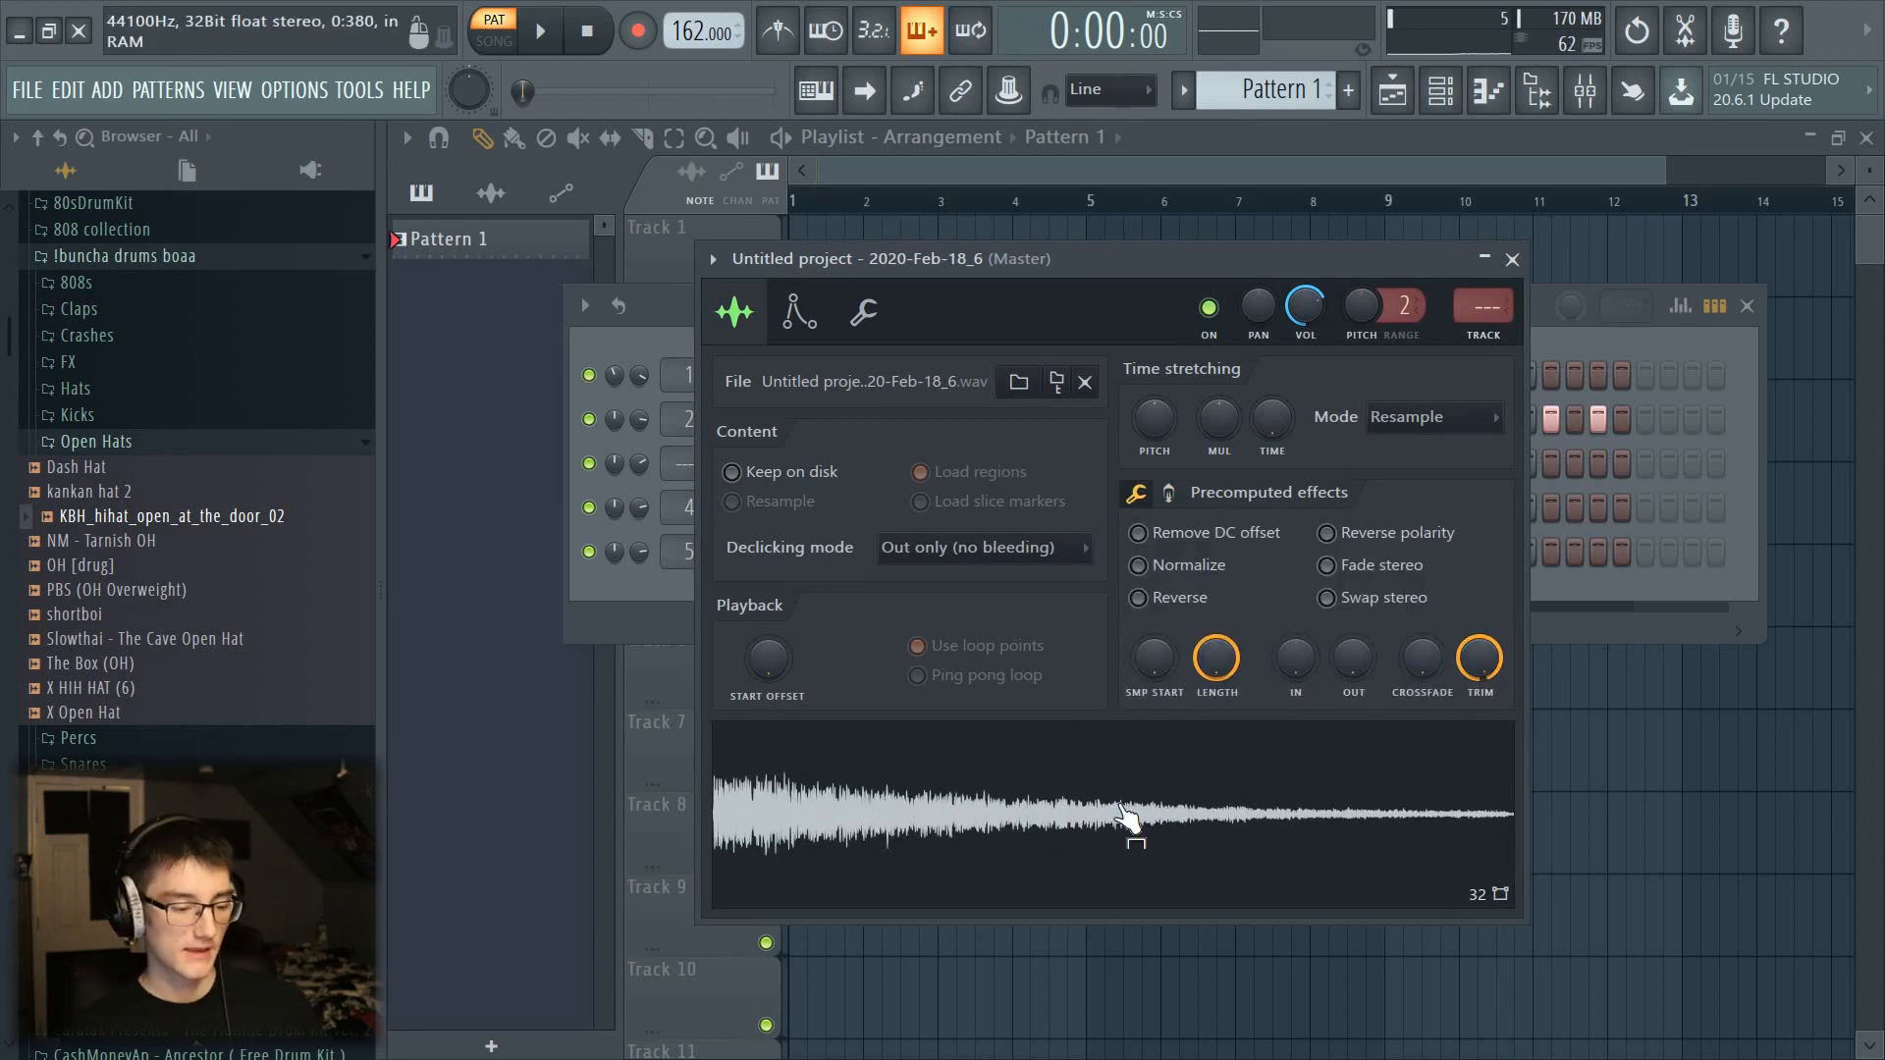
pyautogui.rightClick(1127, 820)
pyautogui.click(1157, 725)
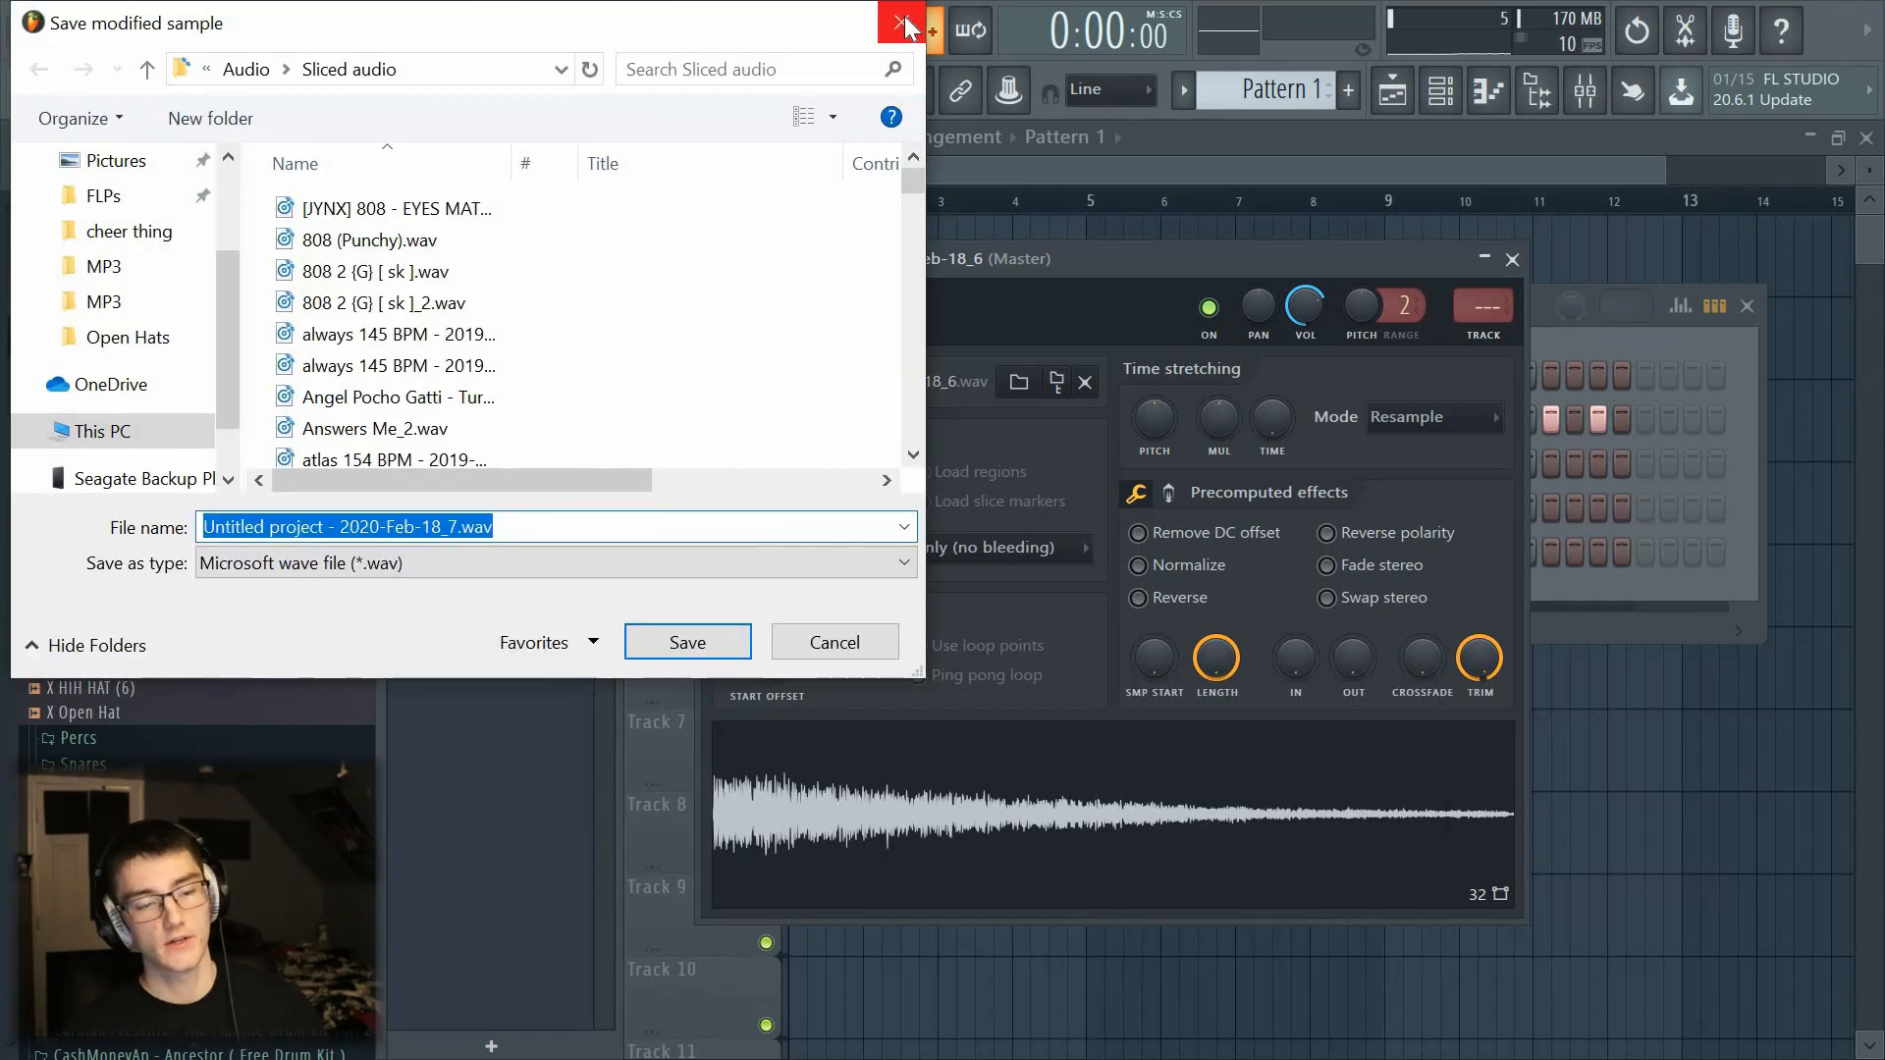
pyautogui.click(901, 19)
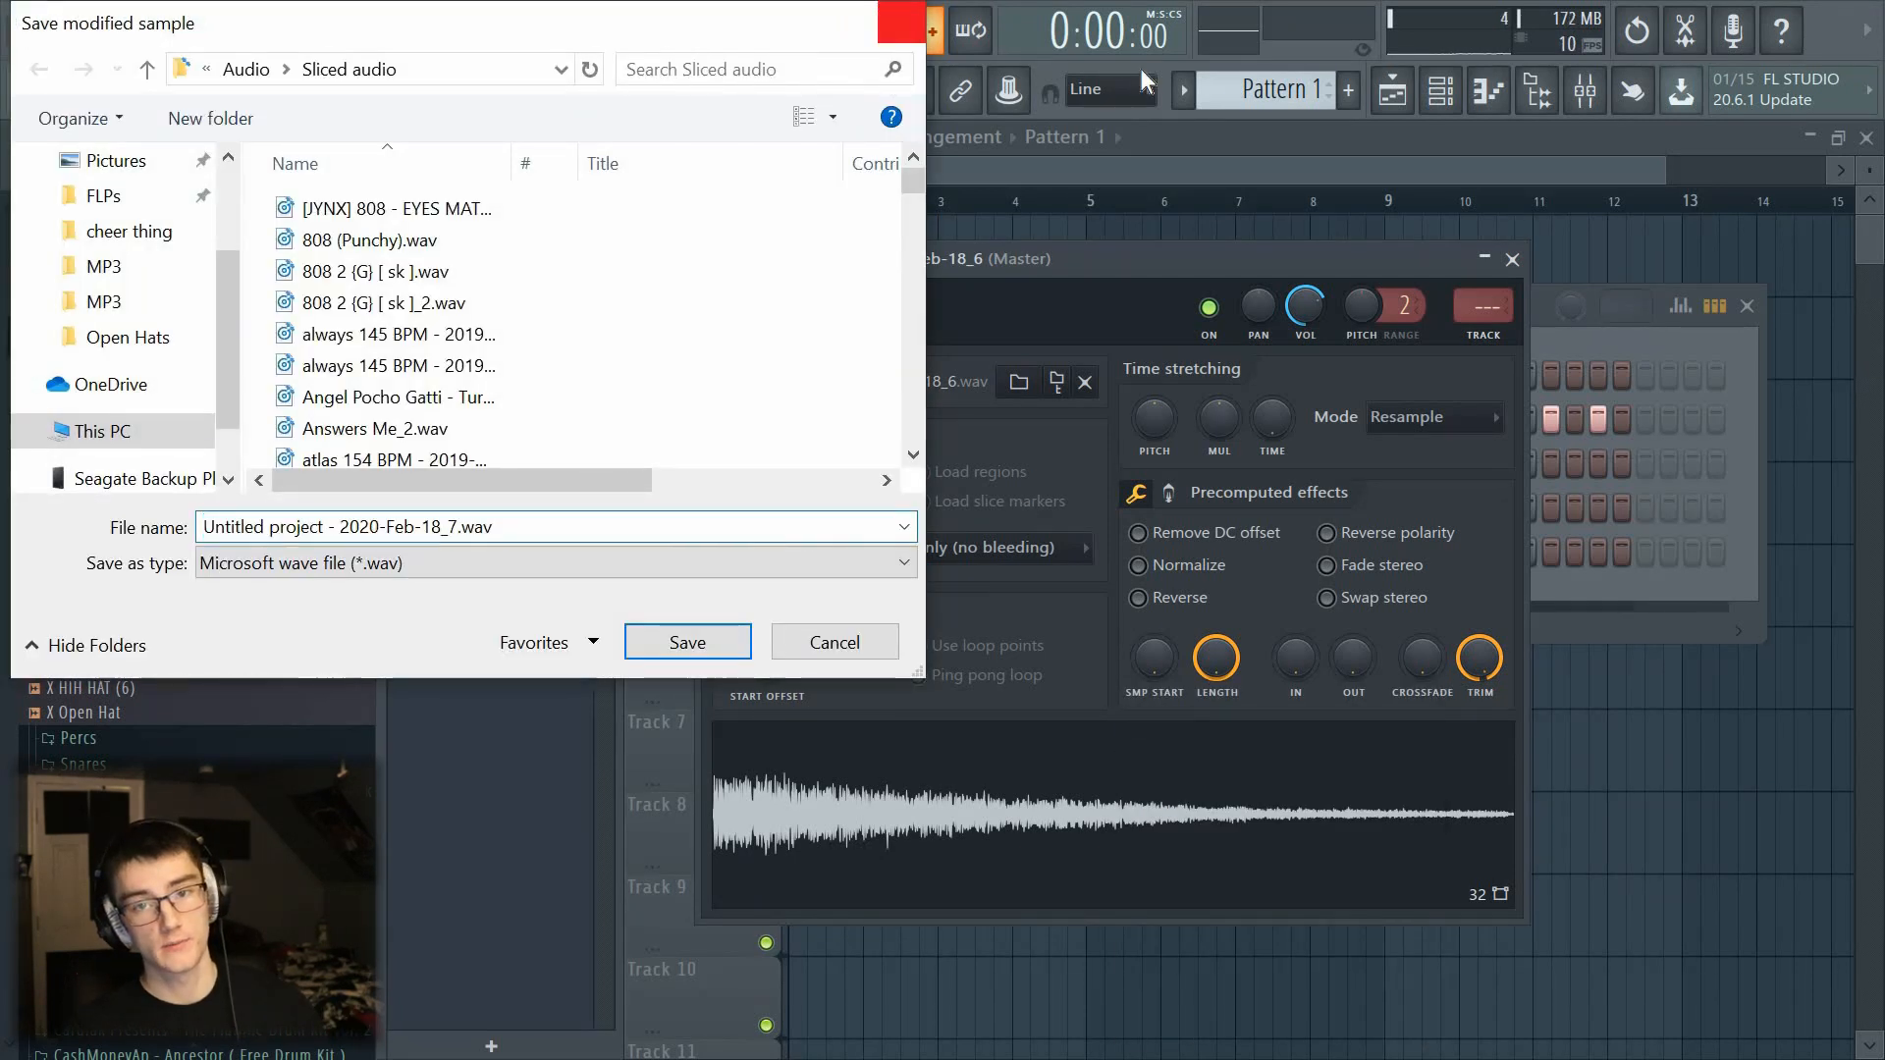
# Step: Play the pattern and add another resampled hat hit on step 29
pyautogui.click(1561, 310)
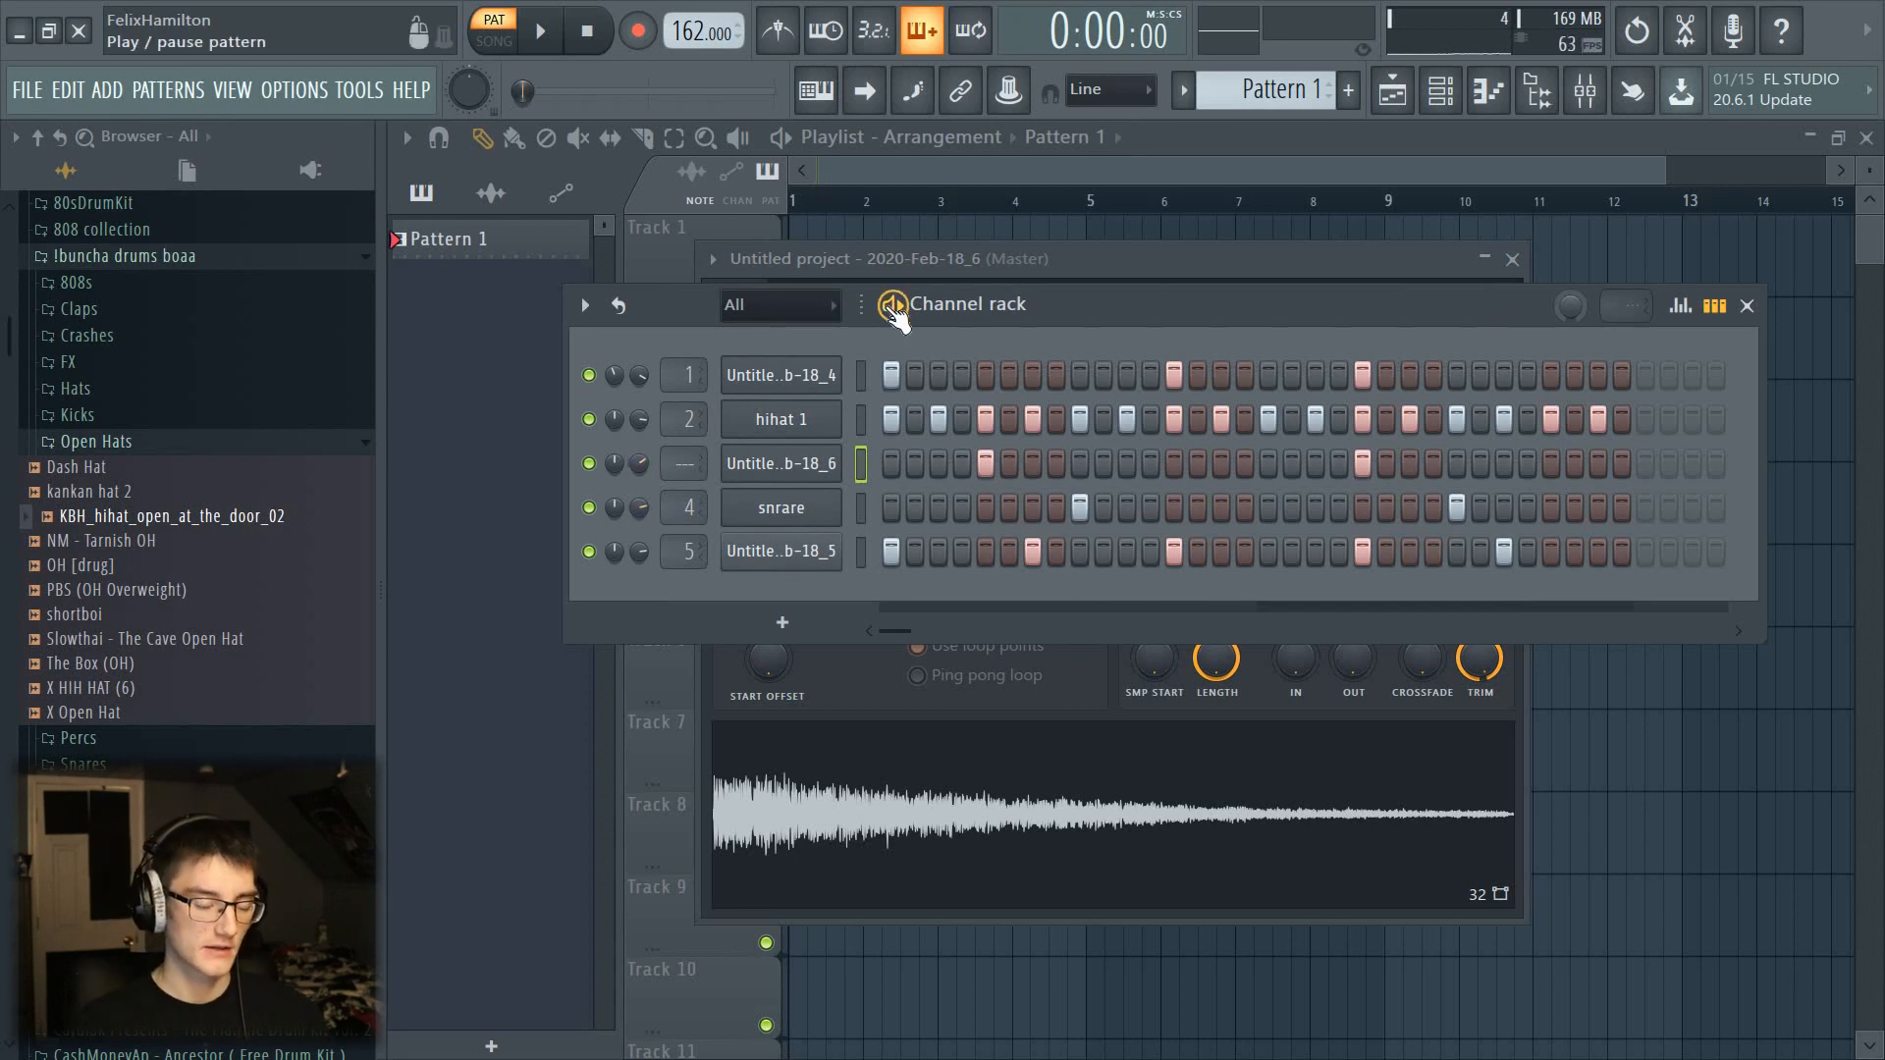
pyautogui.press('space')
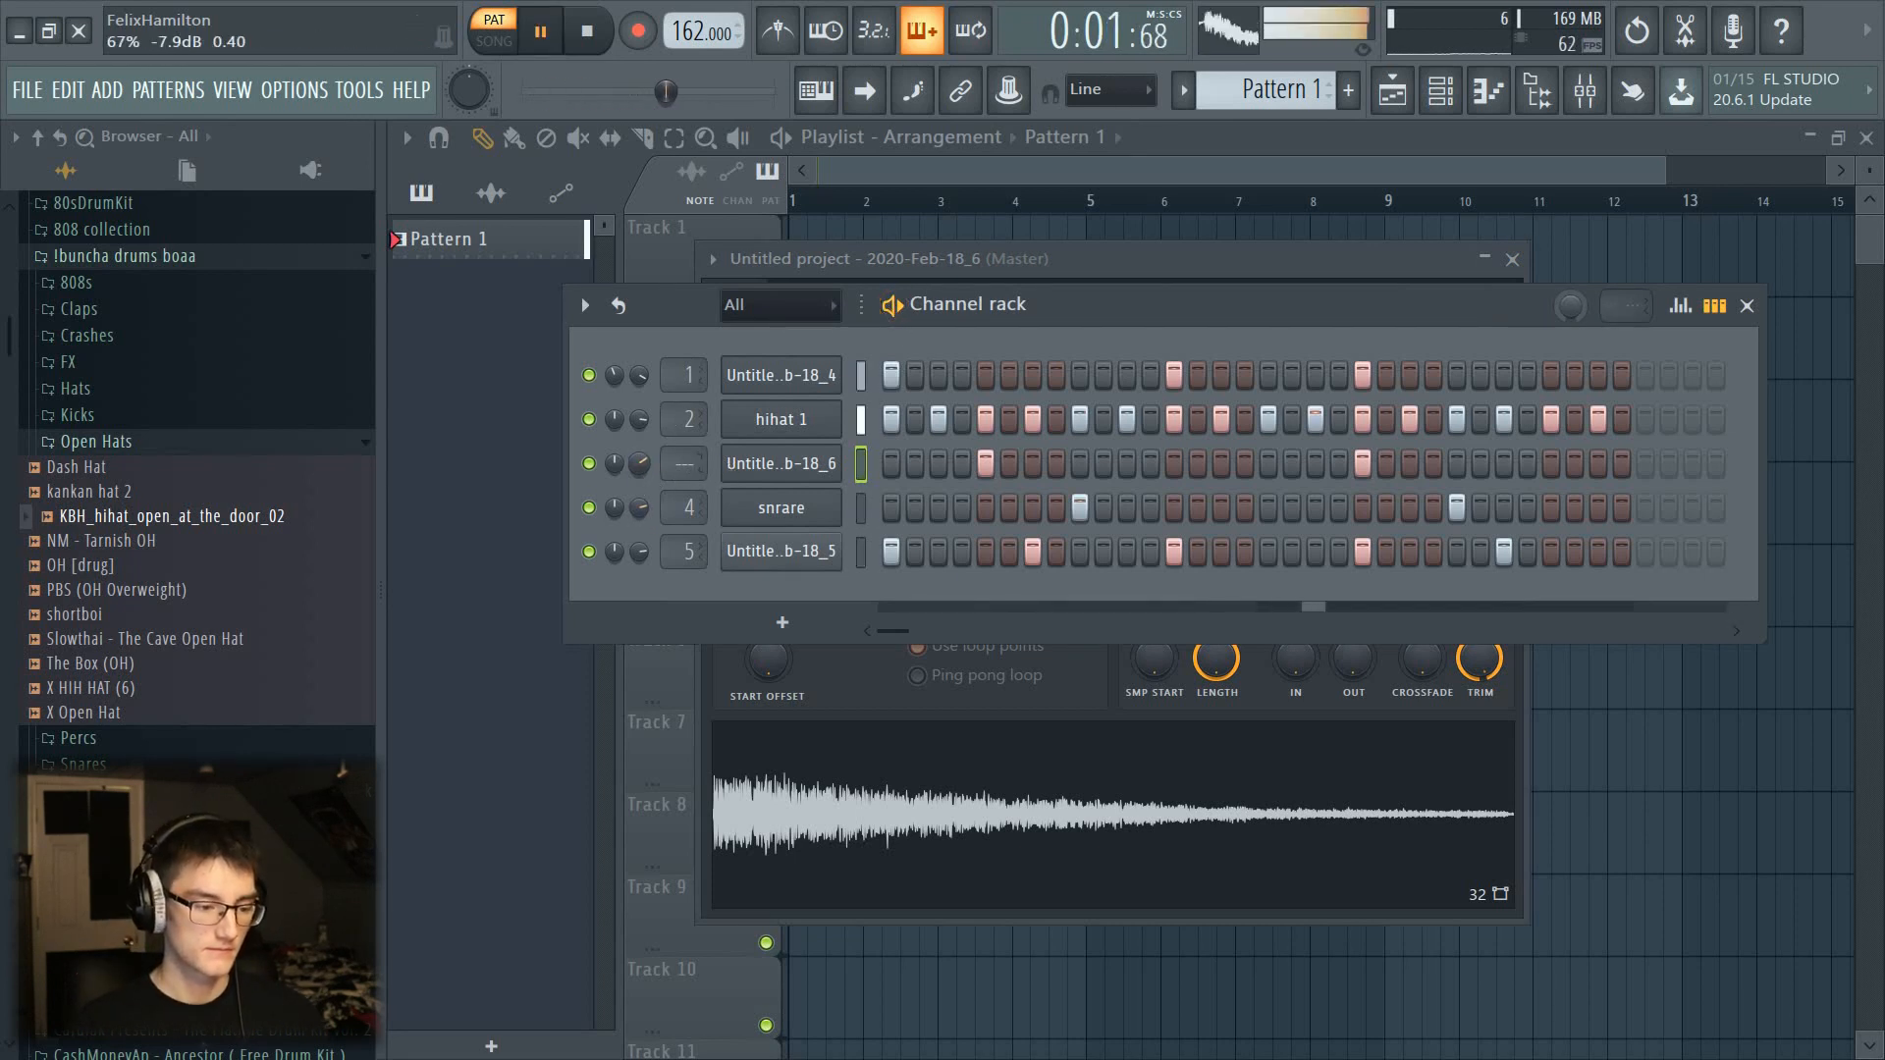
pyautogui.click(1552, 461)
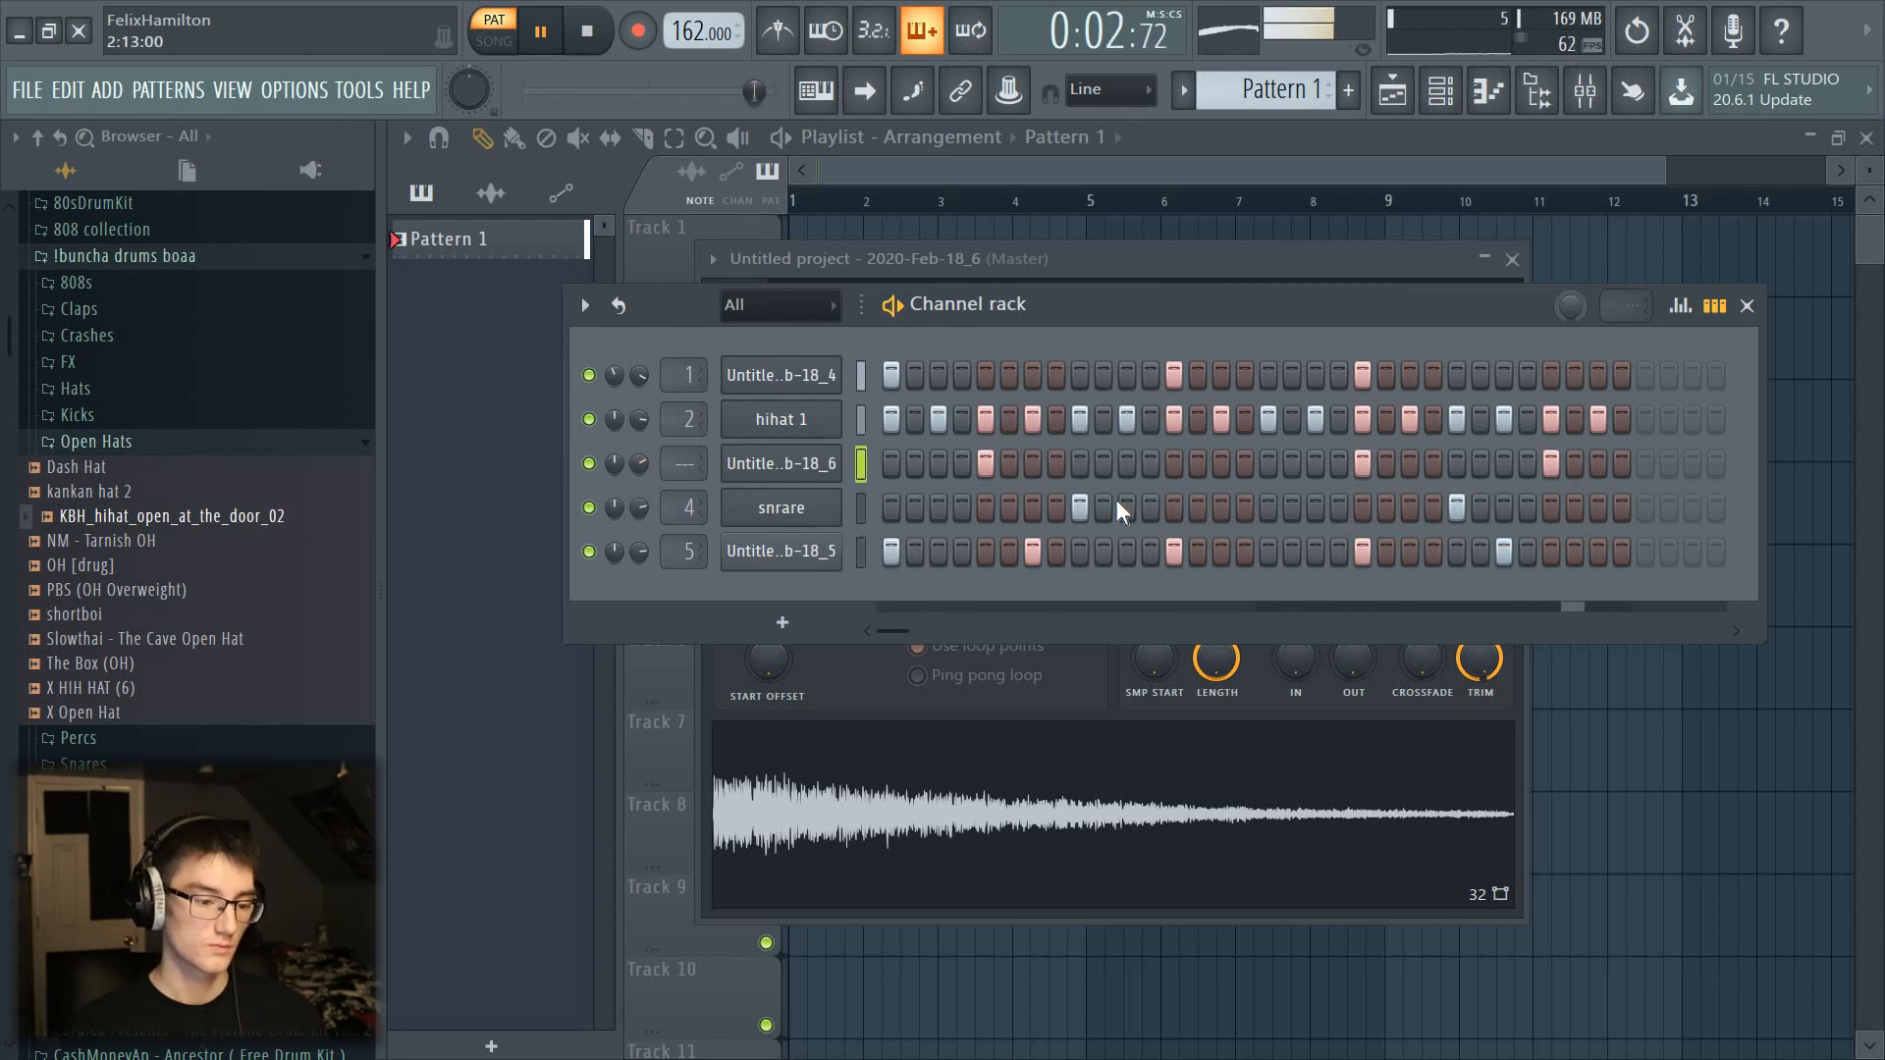
pyautogui.press('space')
# Step: Reset the original open hat's mixer track to default, leave the resampled hat on insert 3, and collapse the Open Hats folder
pyautogui.press('F9')
pyautogui.rightClick(684, 340)
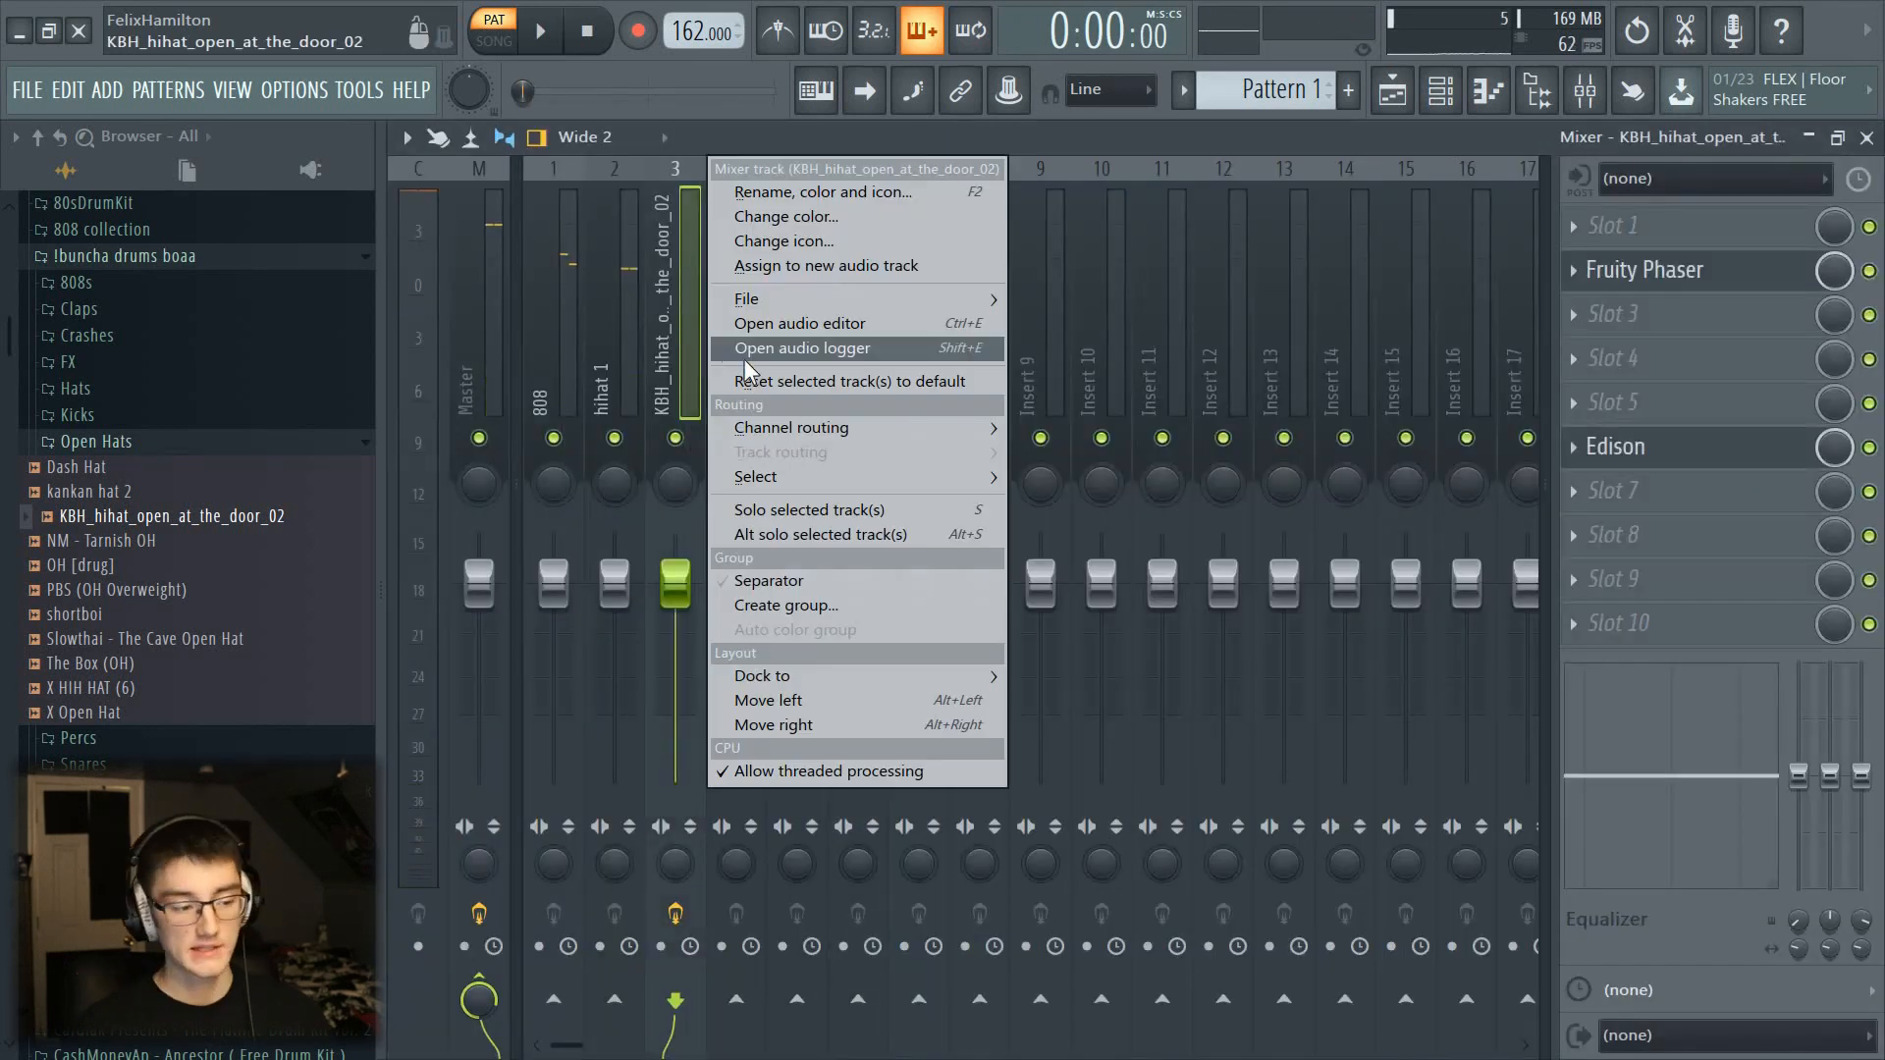
pyautogui.click(742, 379)
pyautogui.click(1171, 627)
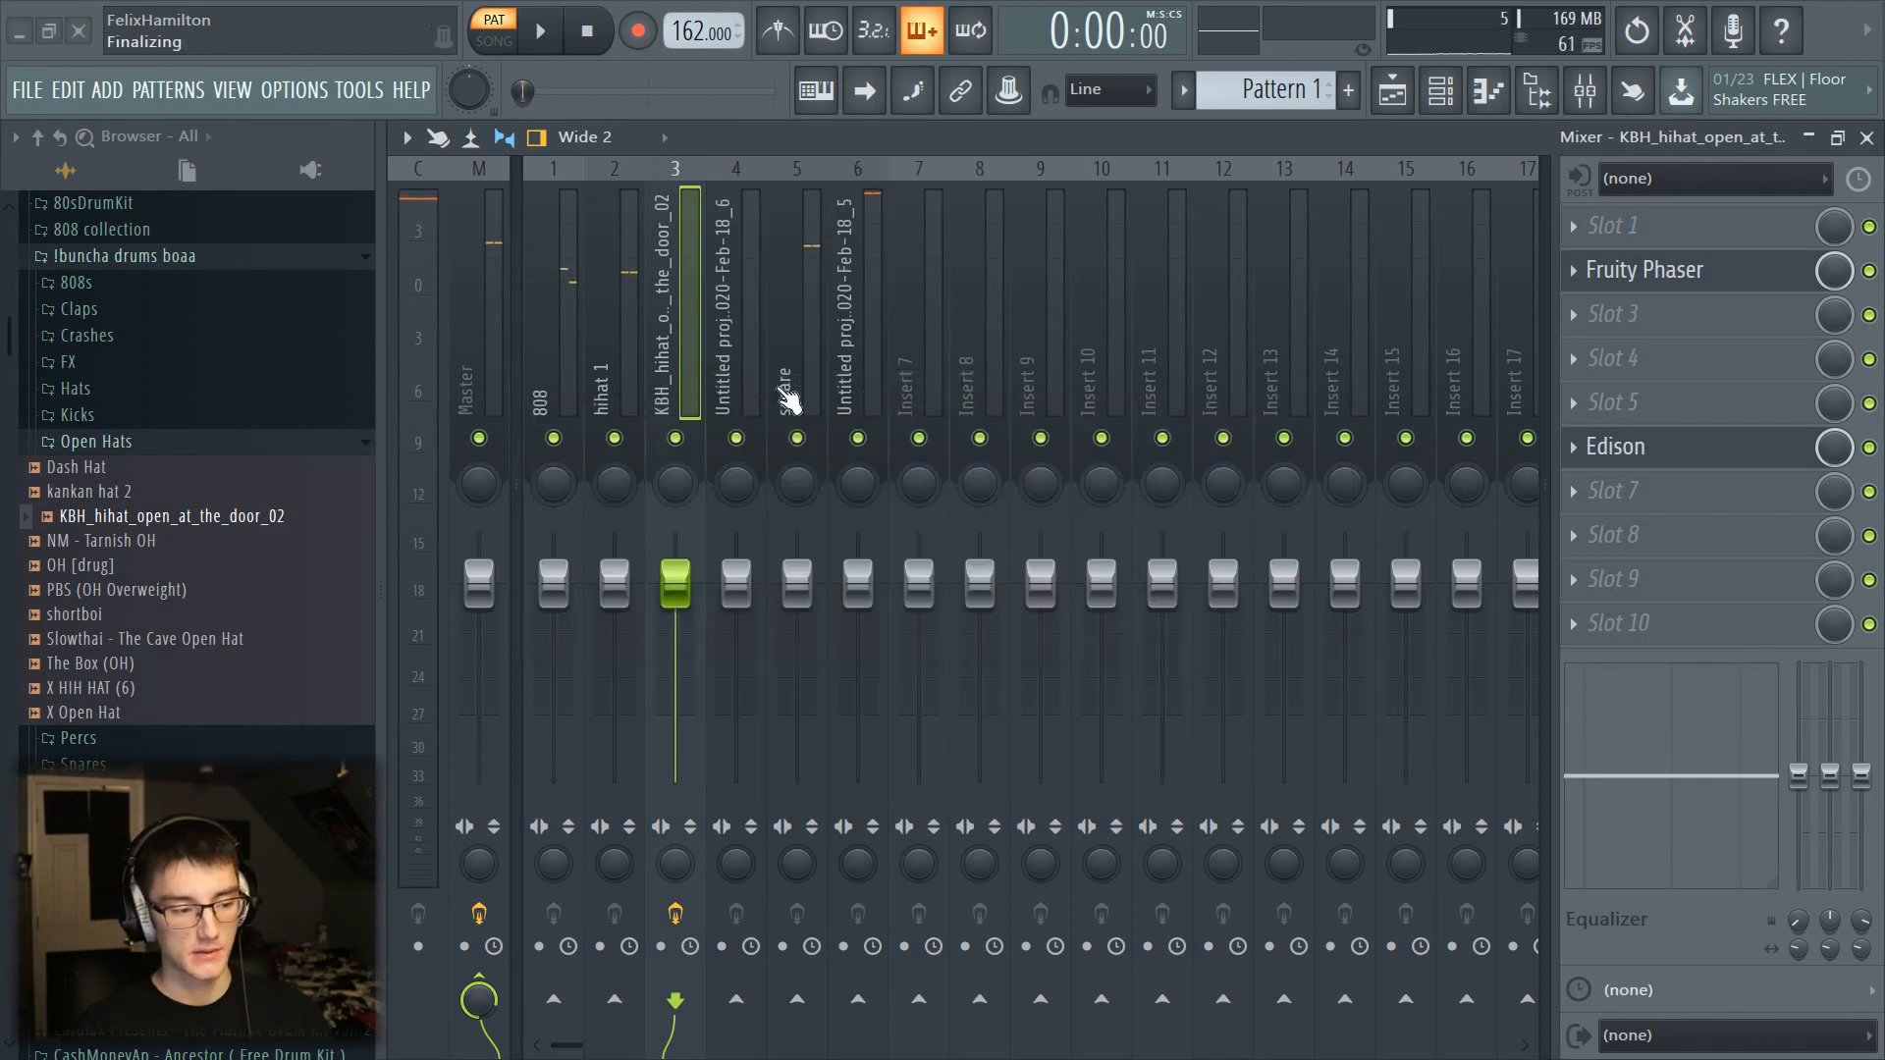
pyautogui.press('F6')
pyautogui.click(128, 441)
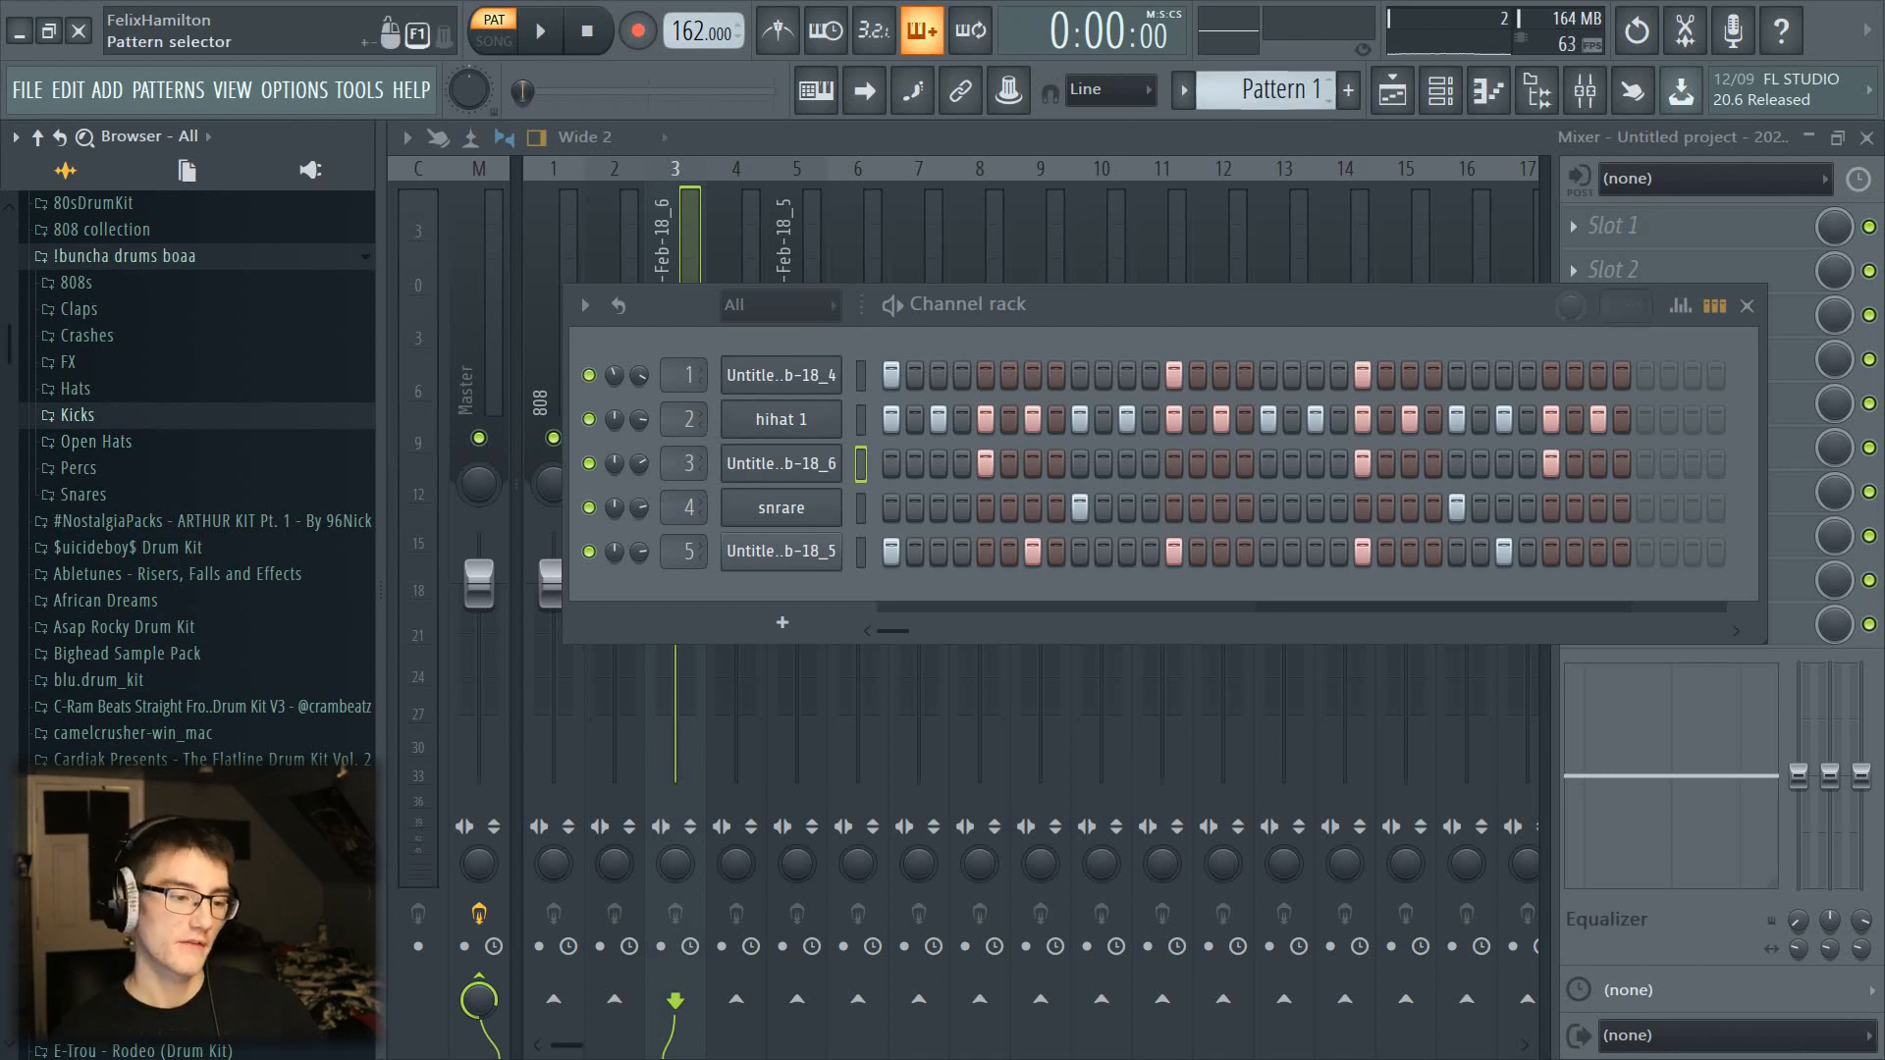
# Step: Switch to the empty Pattern 2 and add a Sytrus channel with the Default preset
pyautogui.moveTo(1317, 94); pyautogui.dragTo(1317, 79)
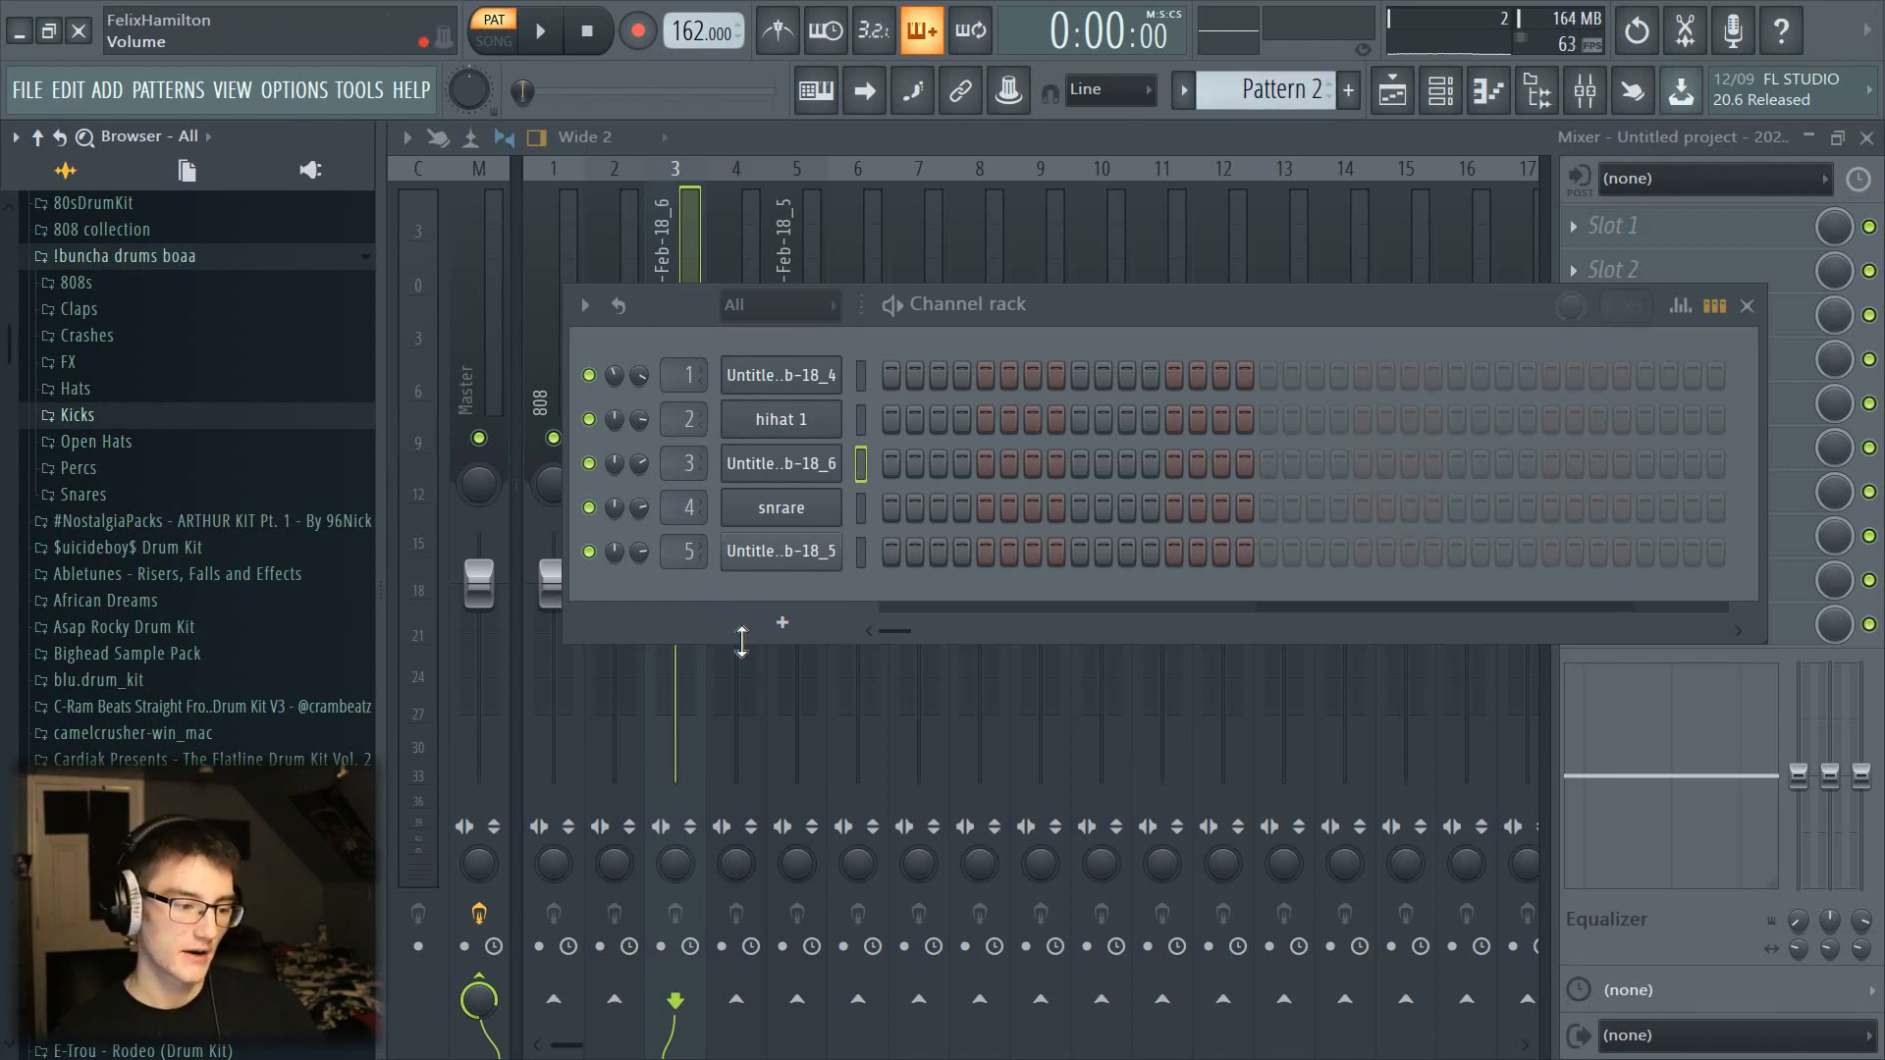
pyautogui.click(771, 620)
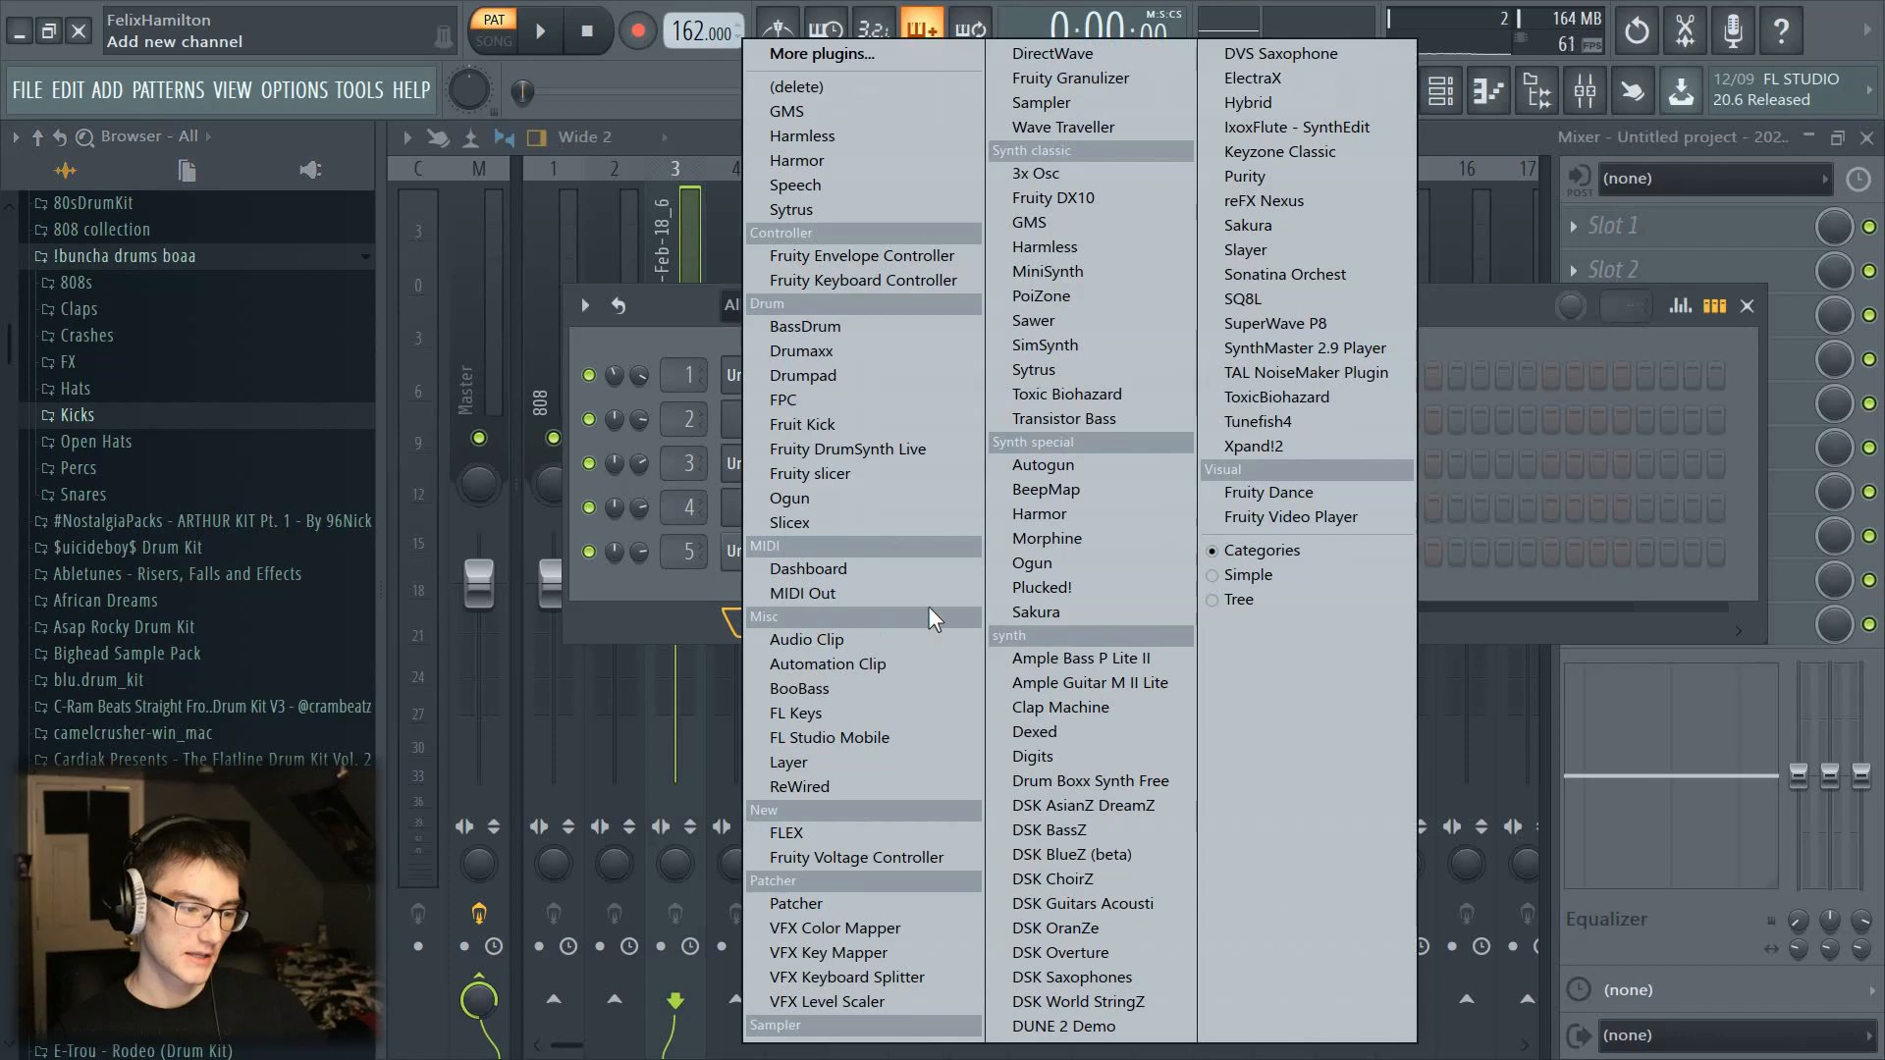
pyautogui.click(1031, 371)
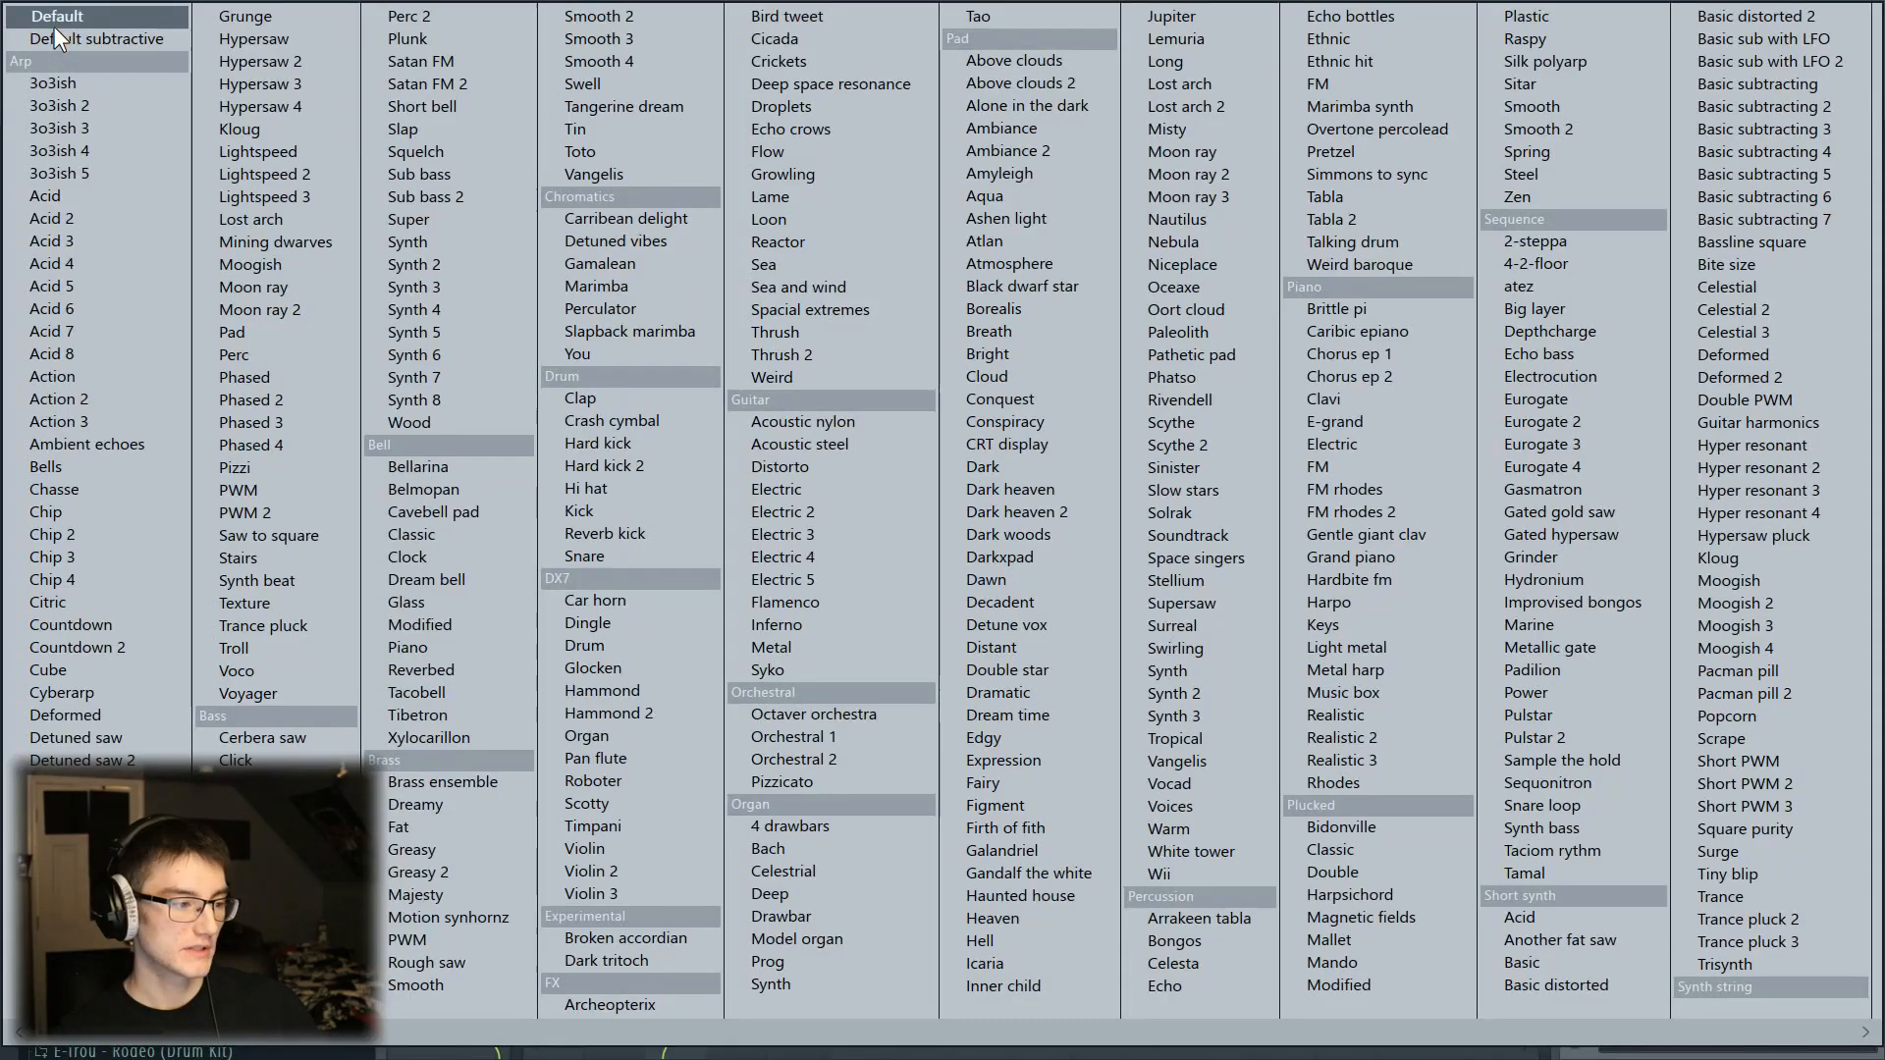
pyautogui.click(55, 27)
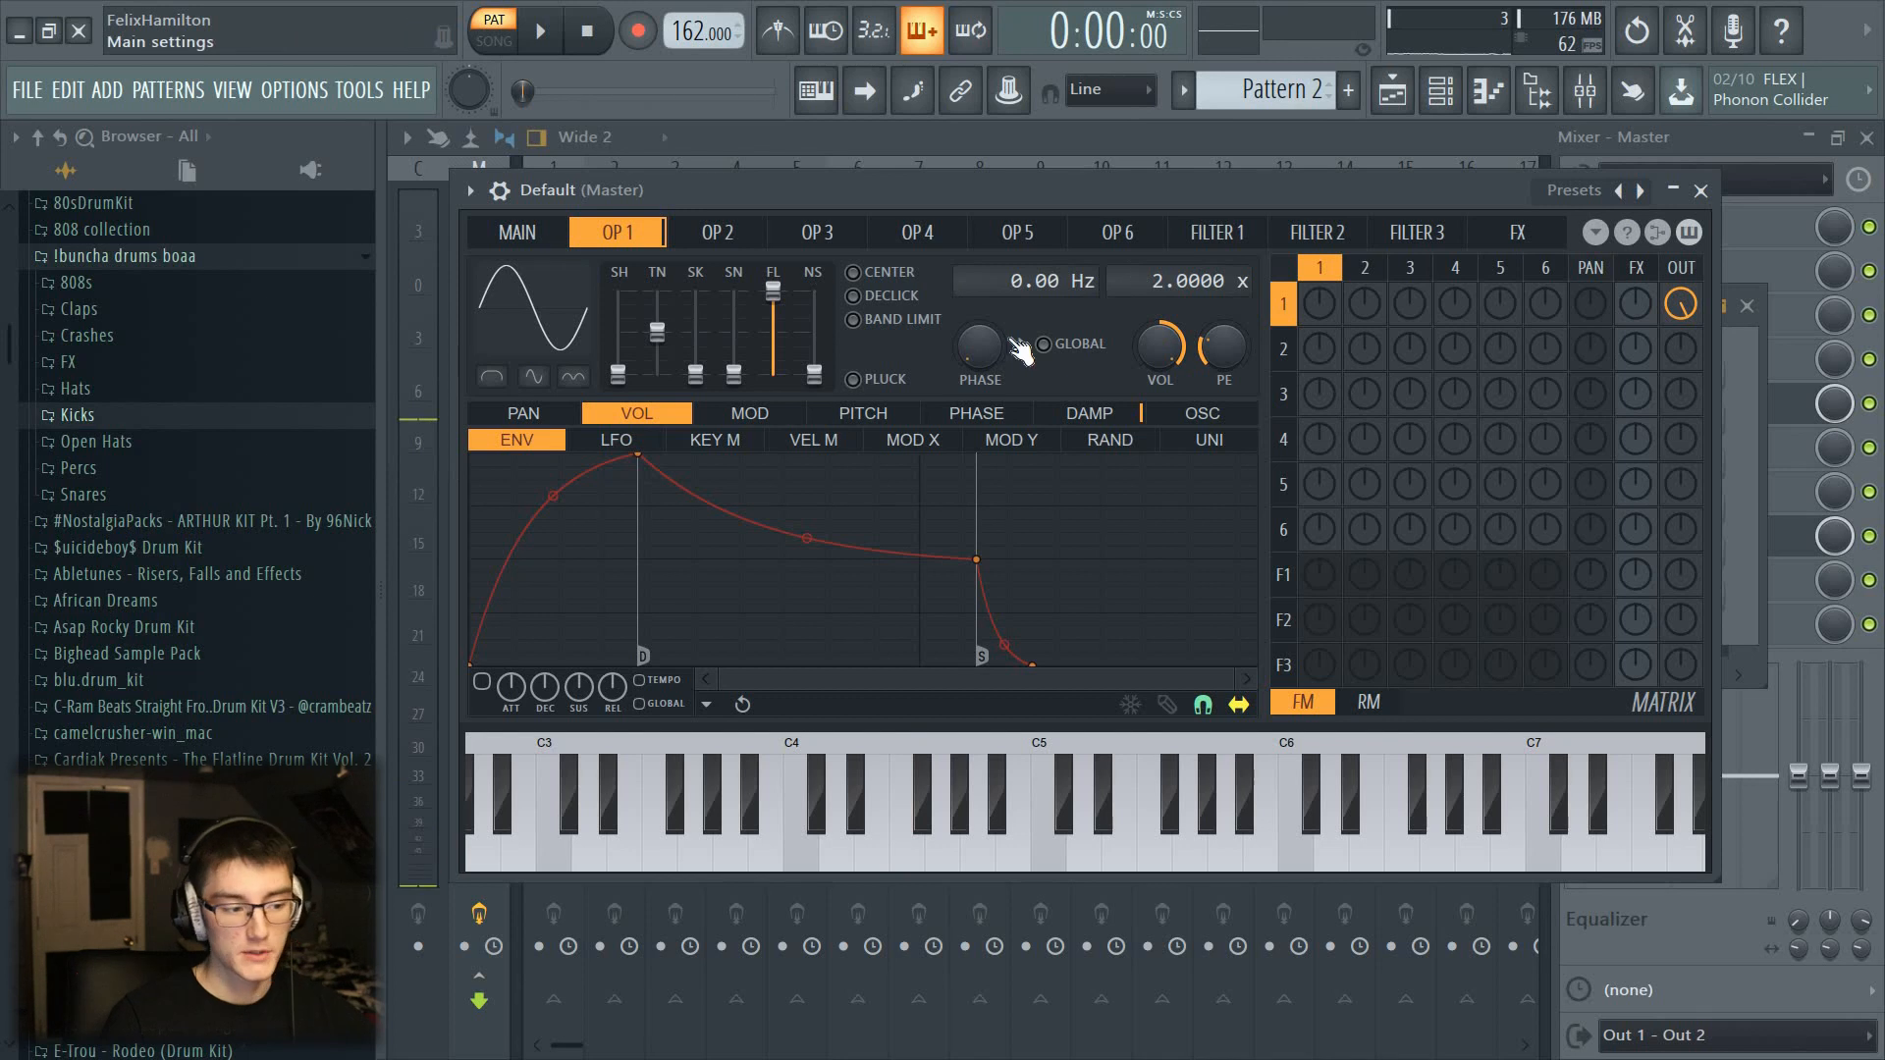
# Step: Lower Sytrus's main pitch and give operator 1 a volume envelope that decays smoothly from full to zero, auditioning it with notes
pyautogui.click(518, 231)
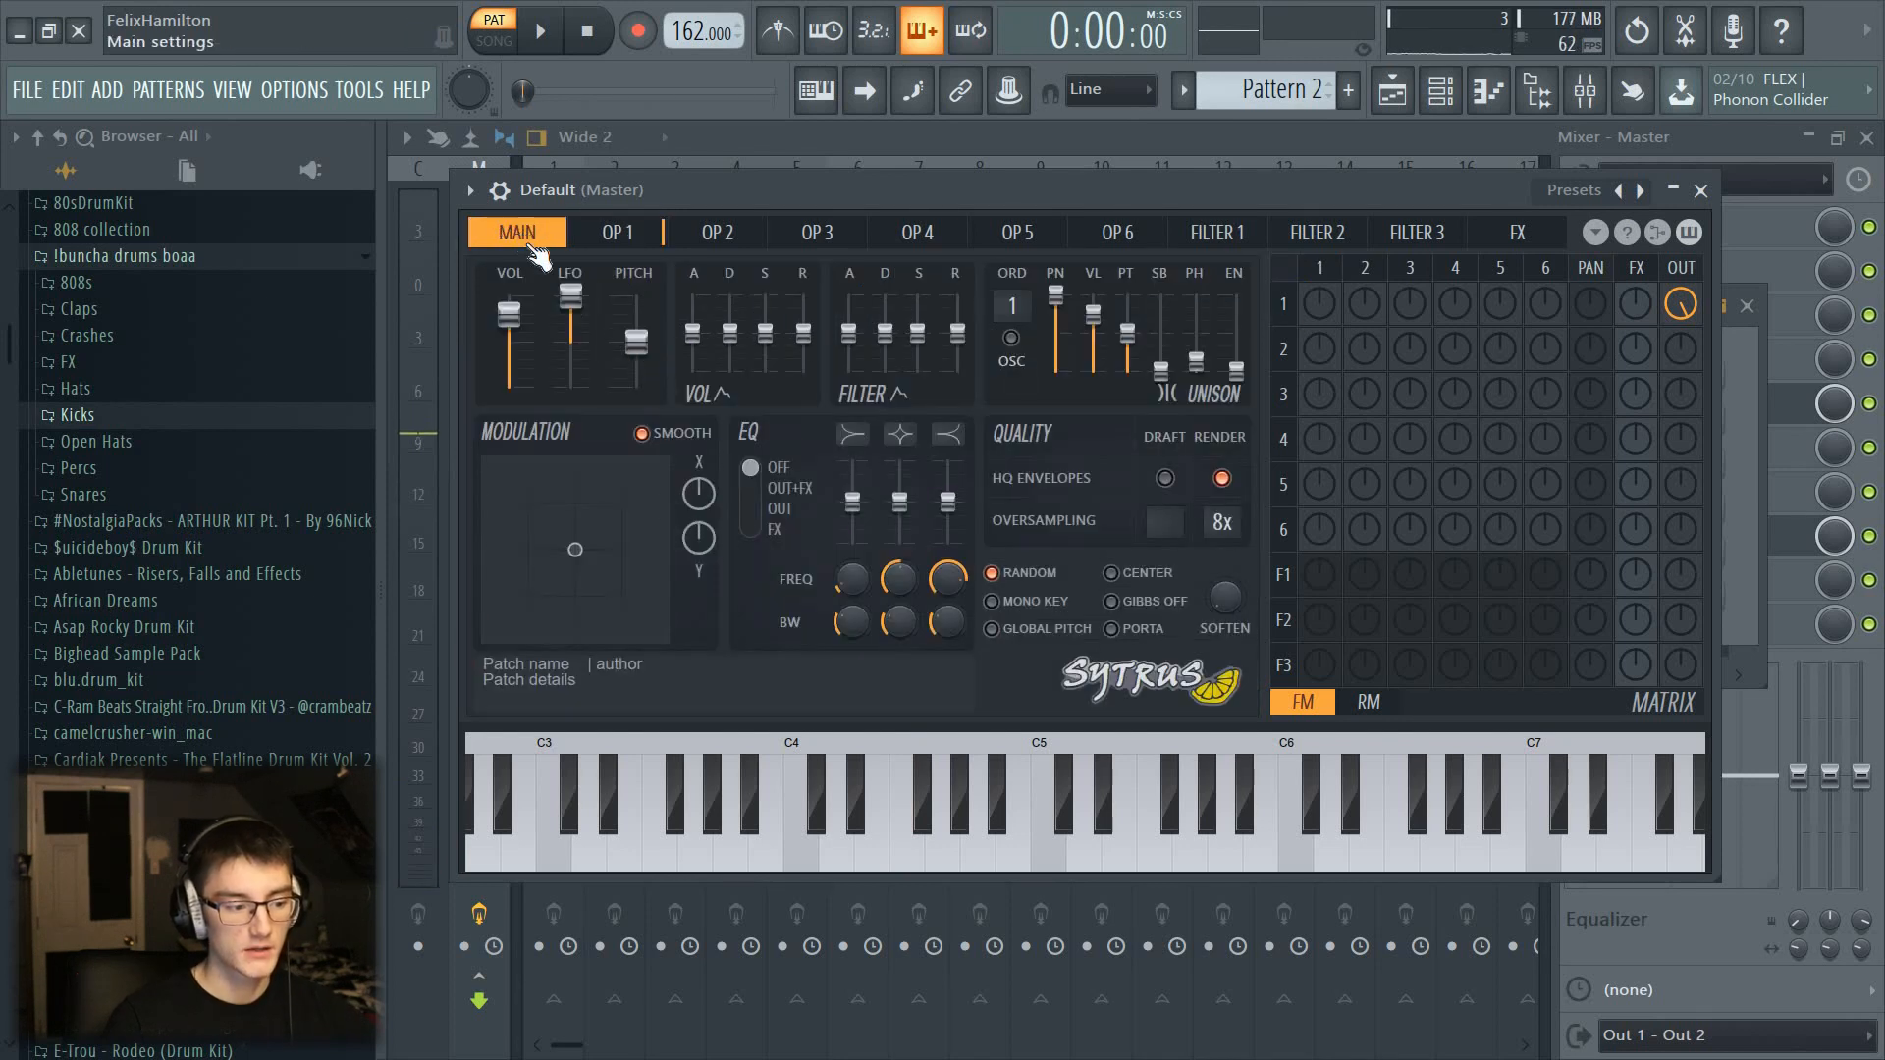
pyautogui.moveTo(636, 343); pyautogui.dragTo(638, 393)
pyautogui.click(619, 233)
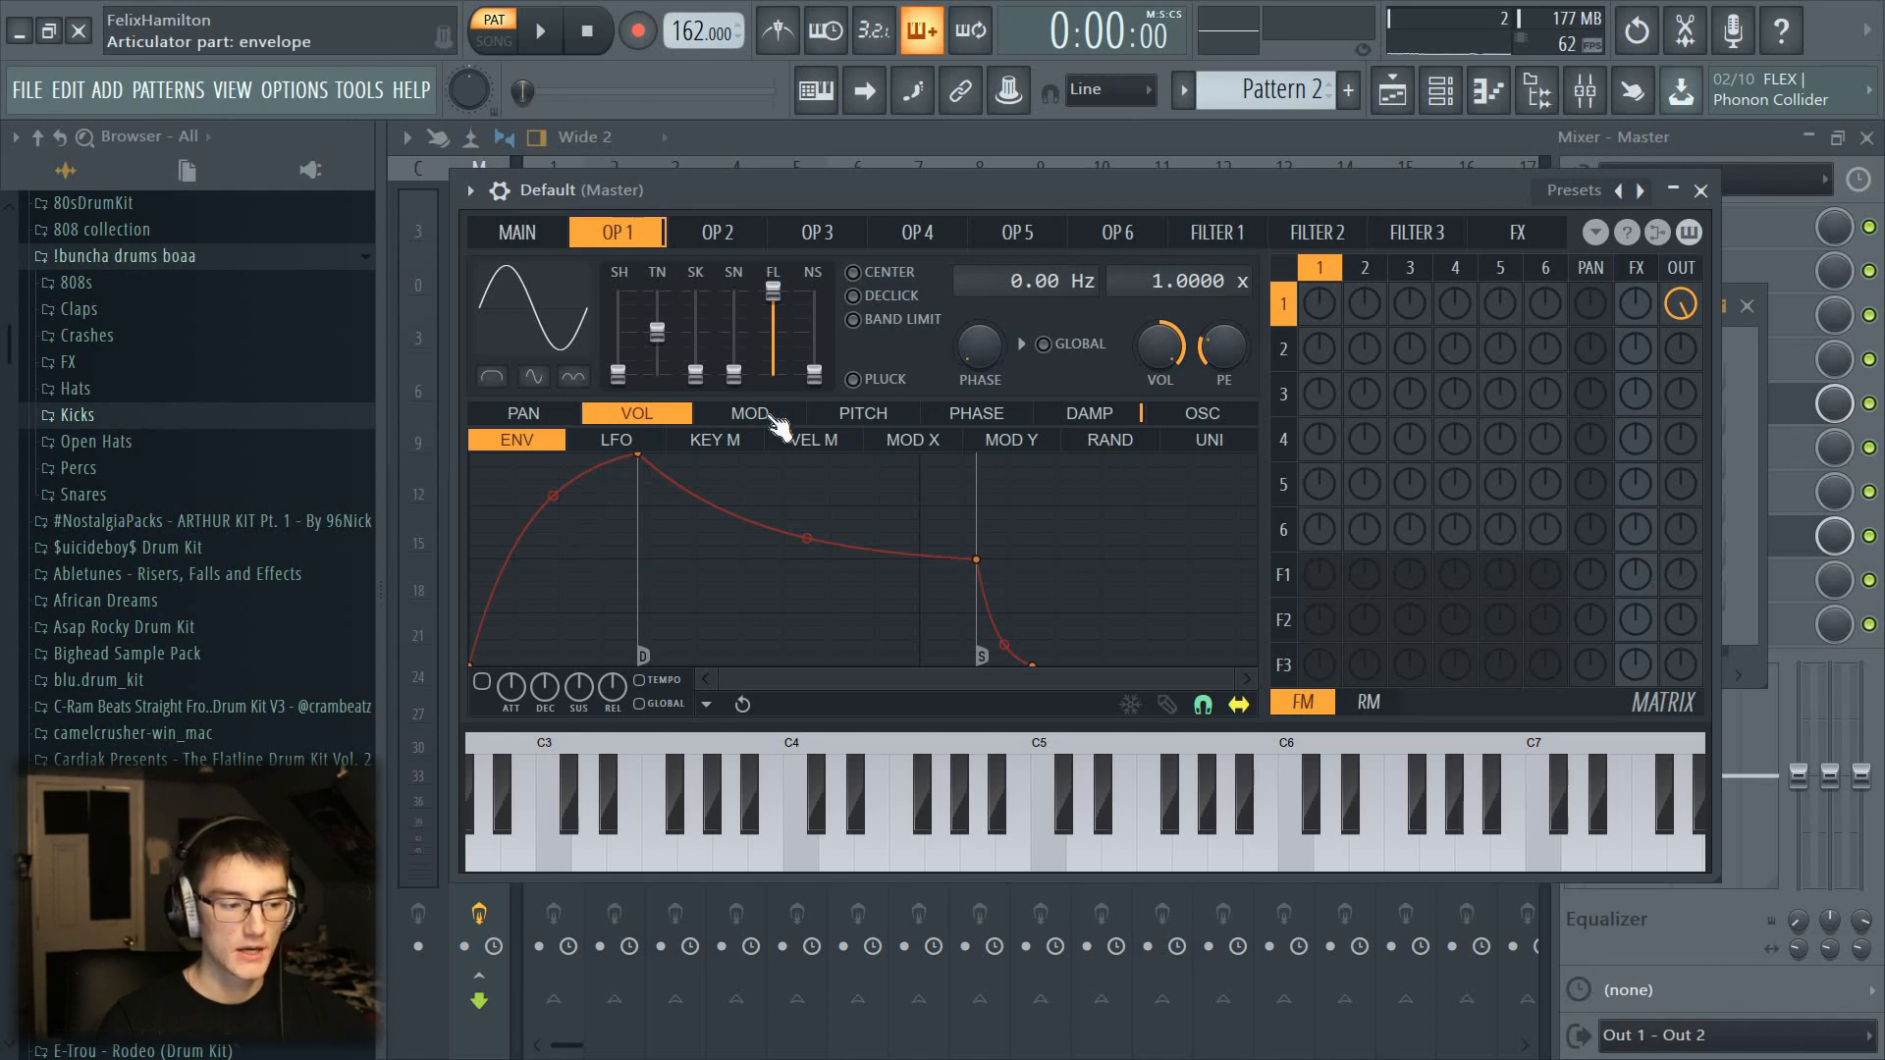
pyautogui.click(482, 681)
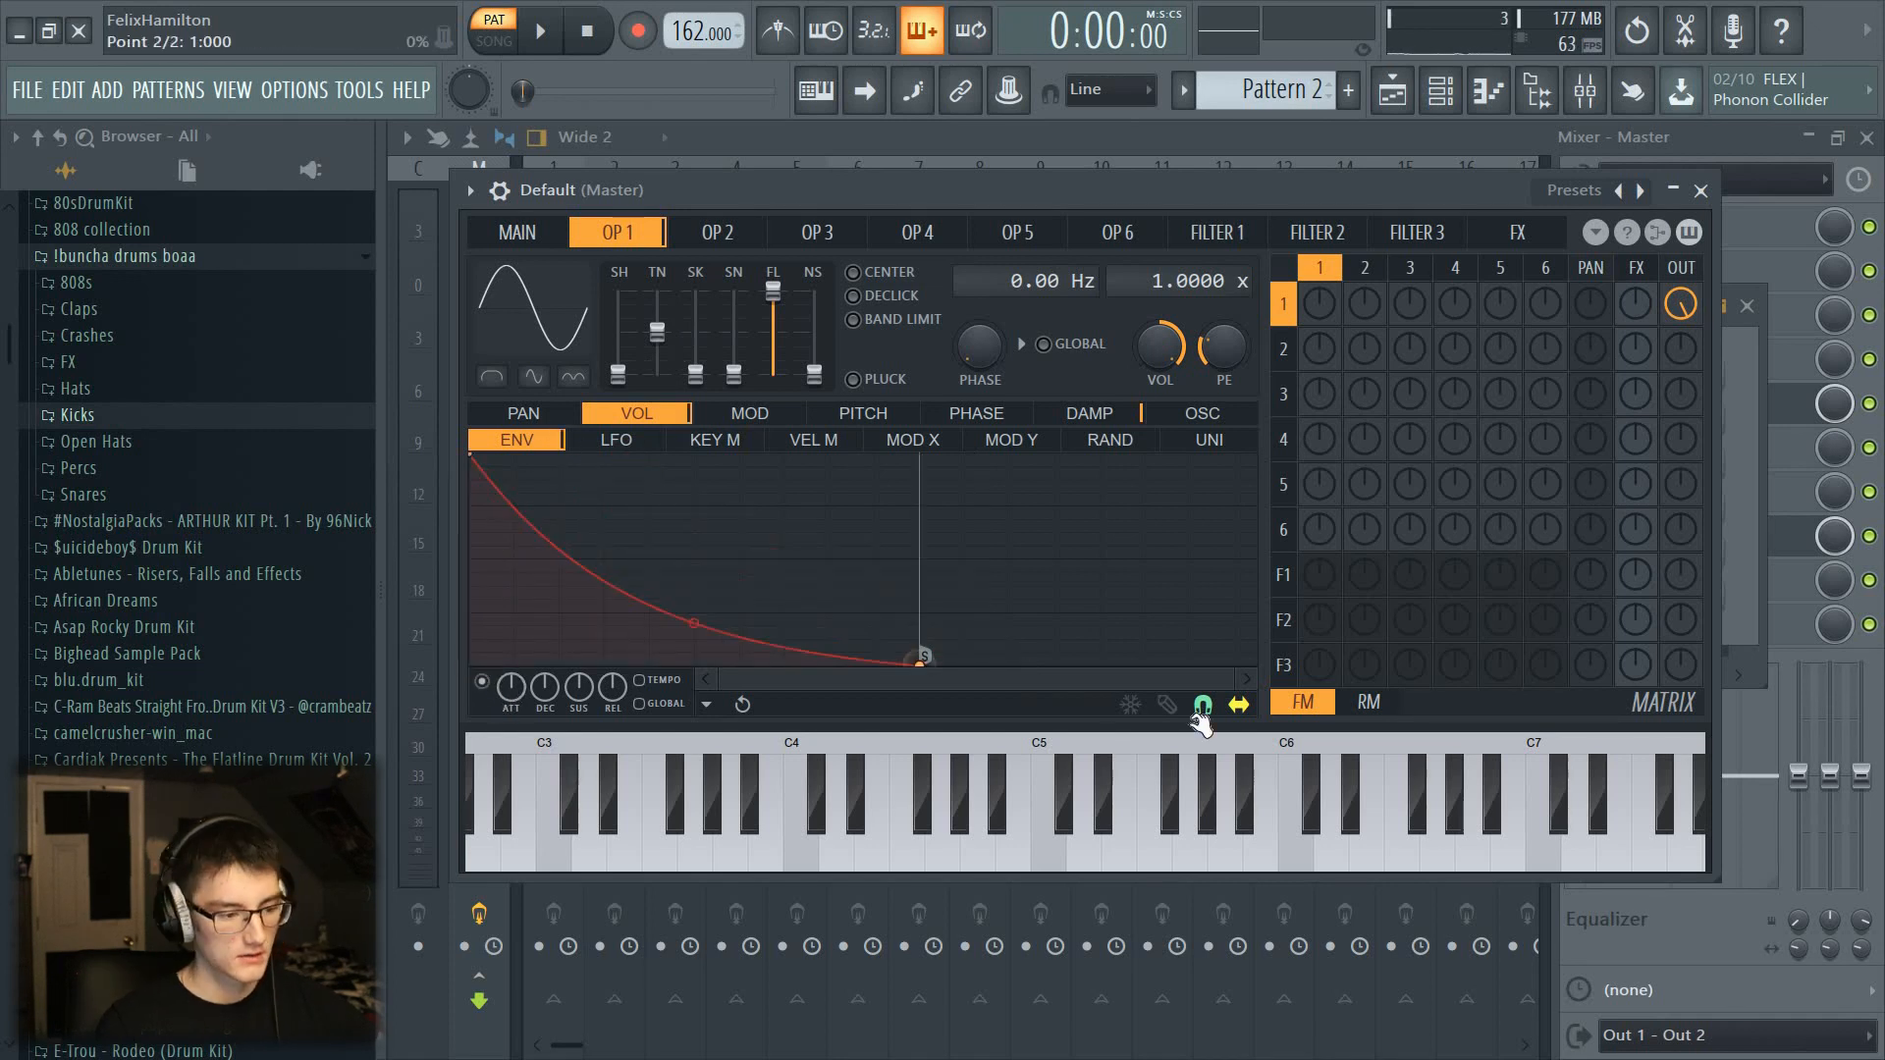
pyautogui.moveTo(1198, 666); pyautogui.dragTo(1100, 665)
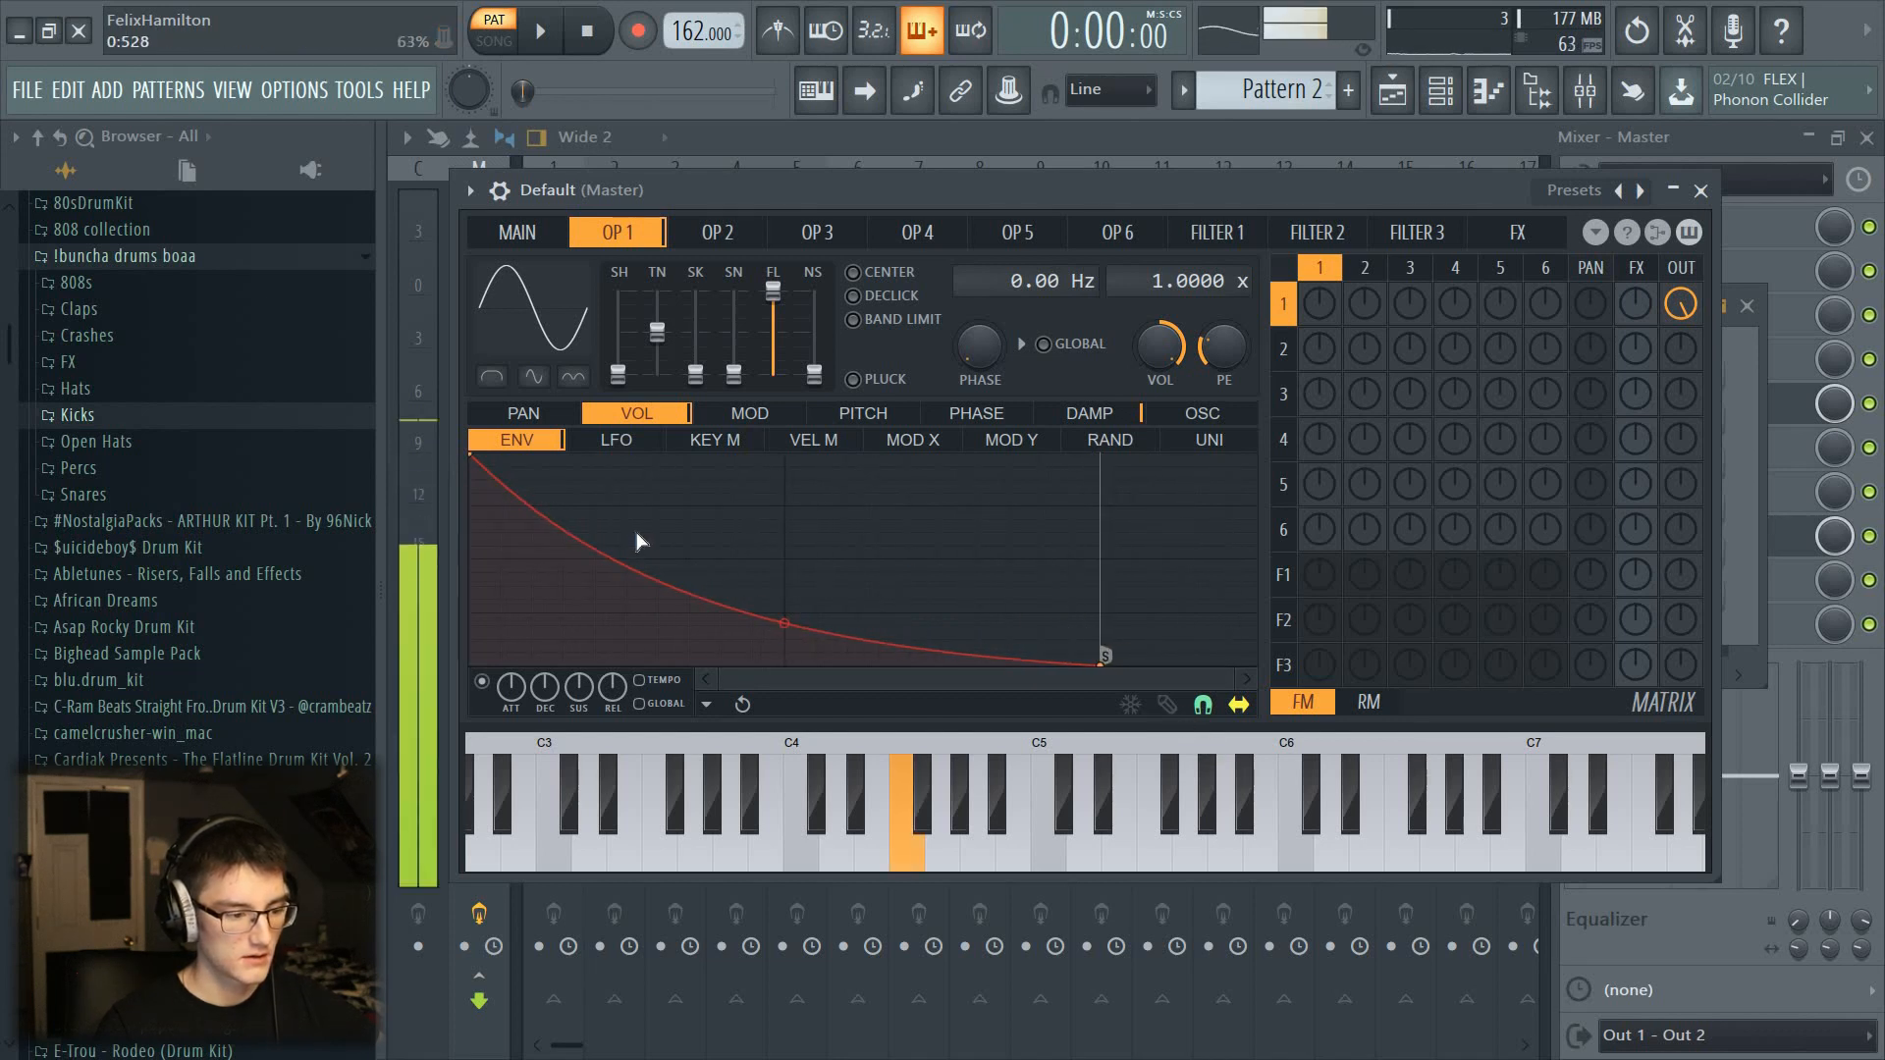
pyautogui.press('v')
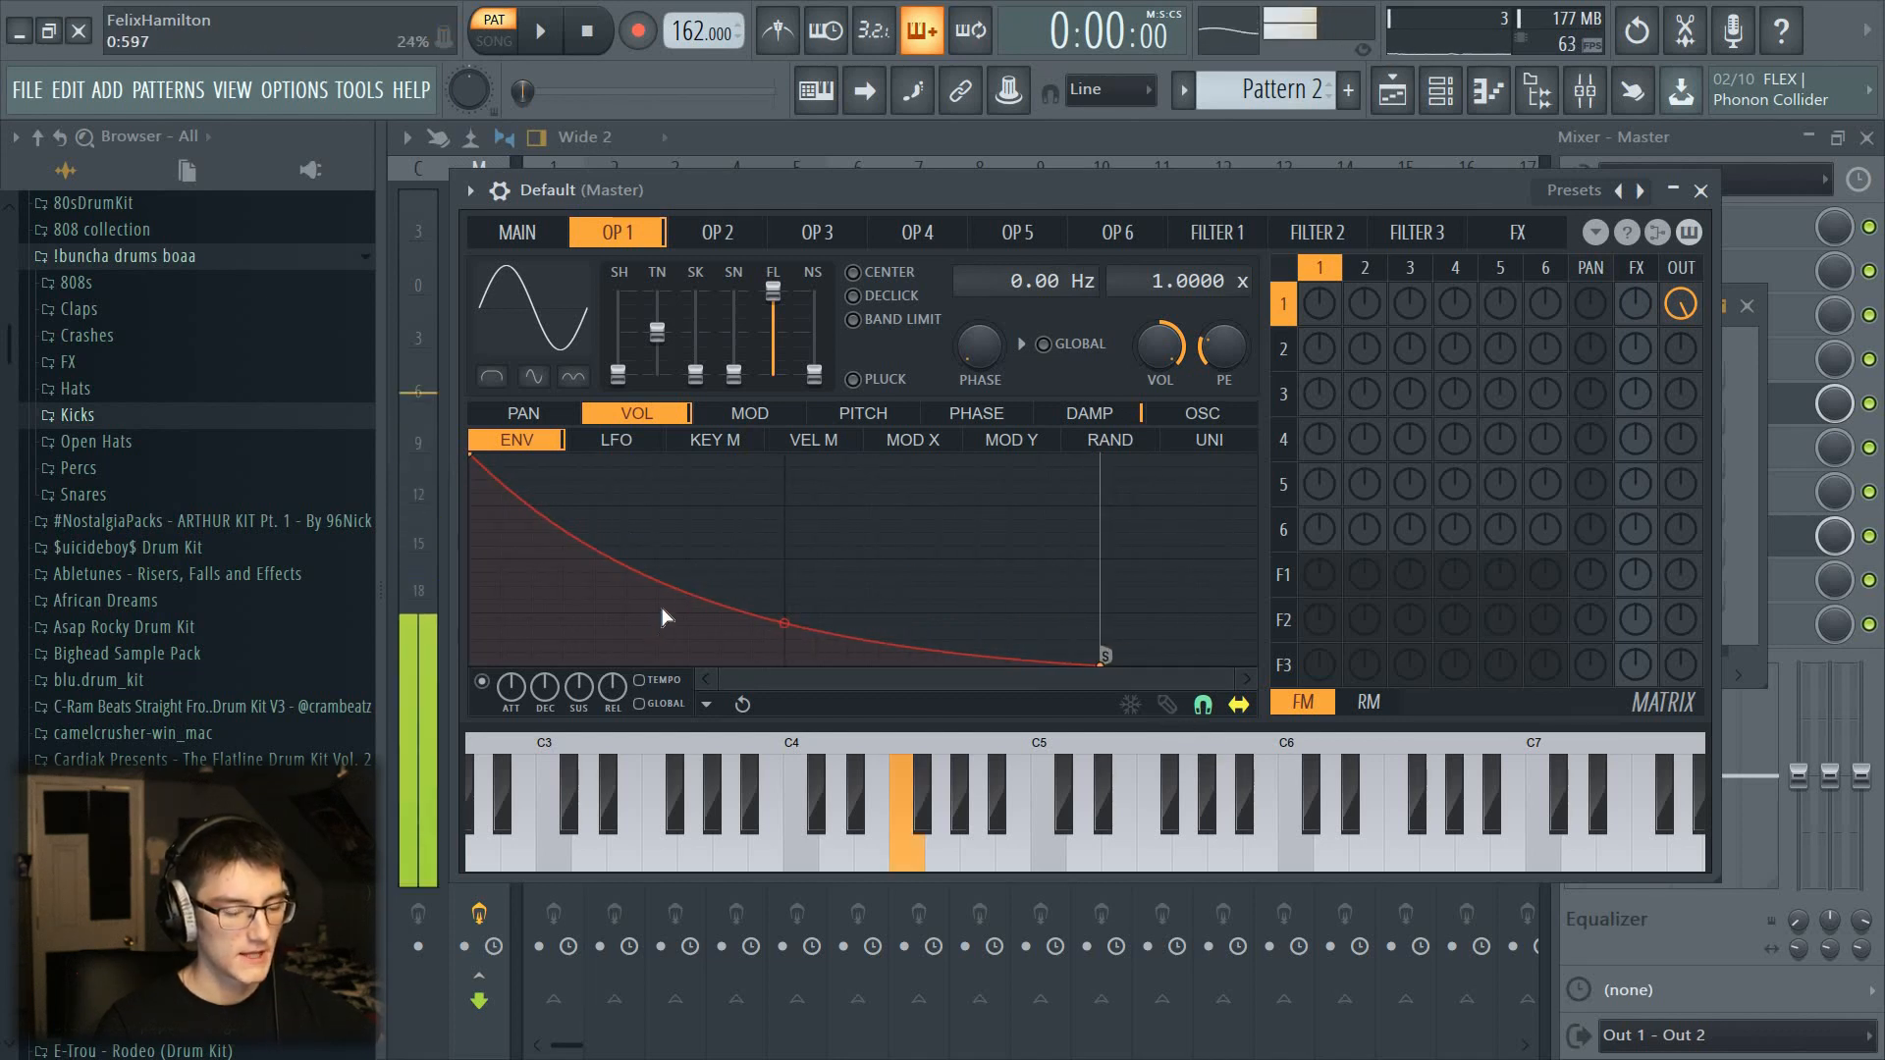
pyautogui.press('p')
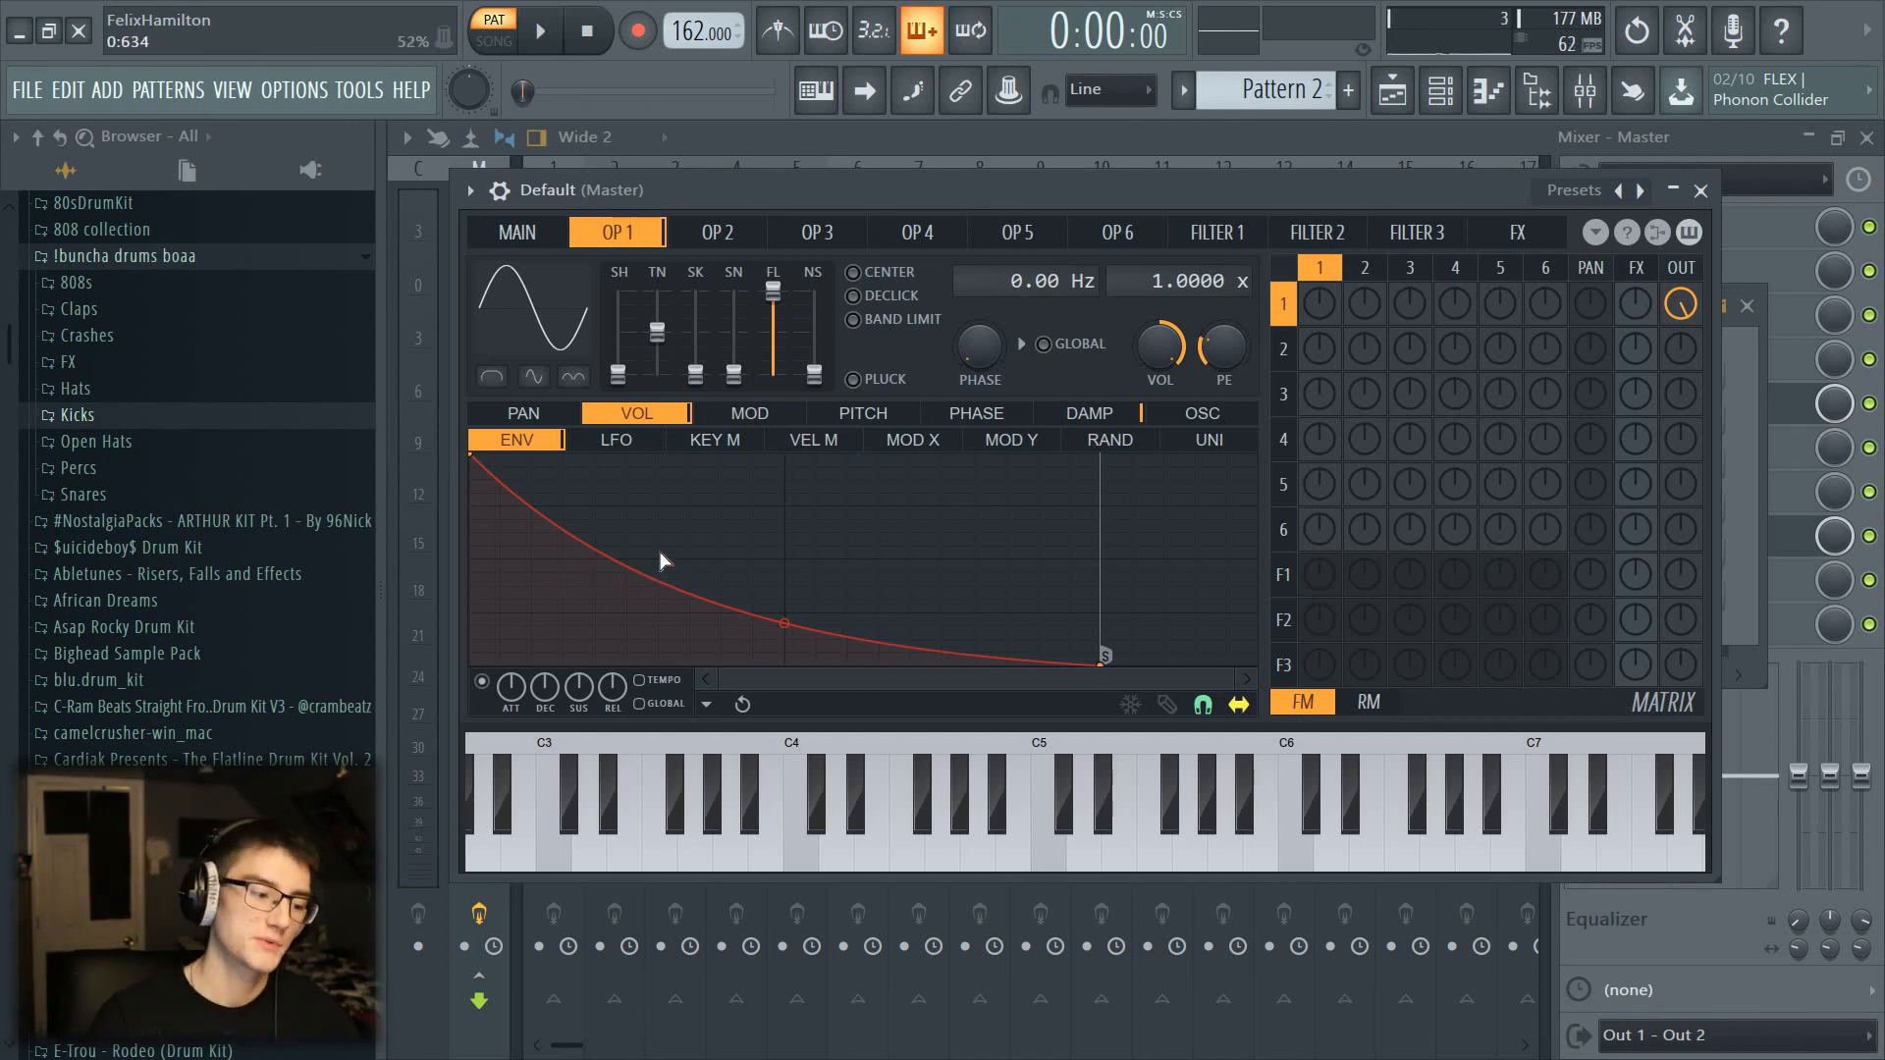
# Step: Enable operator 1's pitch envelope, start it at 100%, and delete its second and last points so it only falls to the centre
pyautogui.click(862, 417)
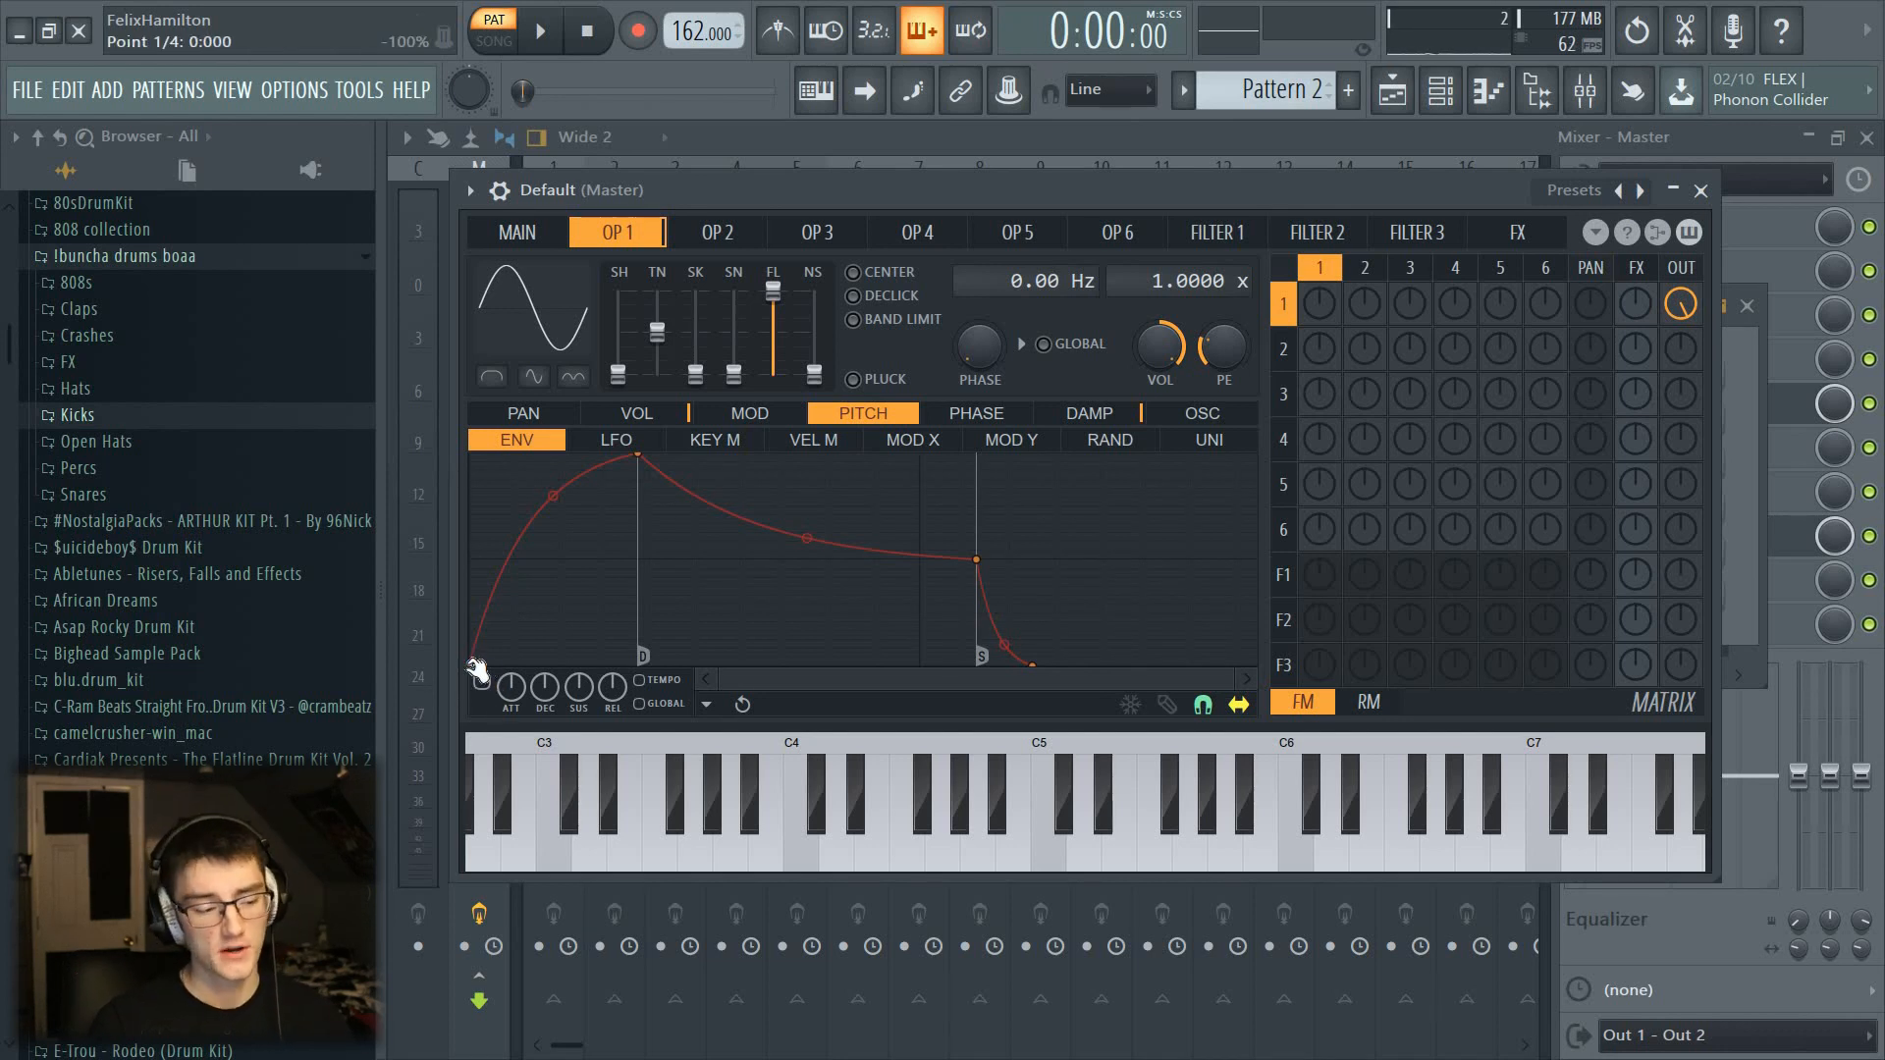
pyautogui.moveTo(476, 668); pyautogui.dragTo(467, 422)
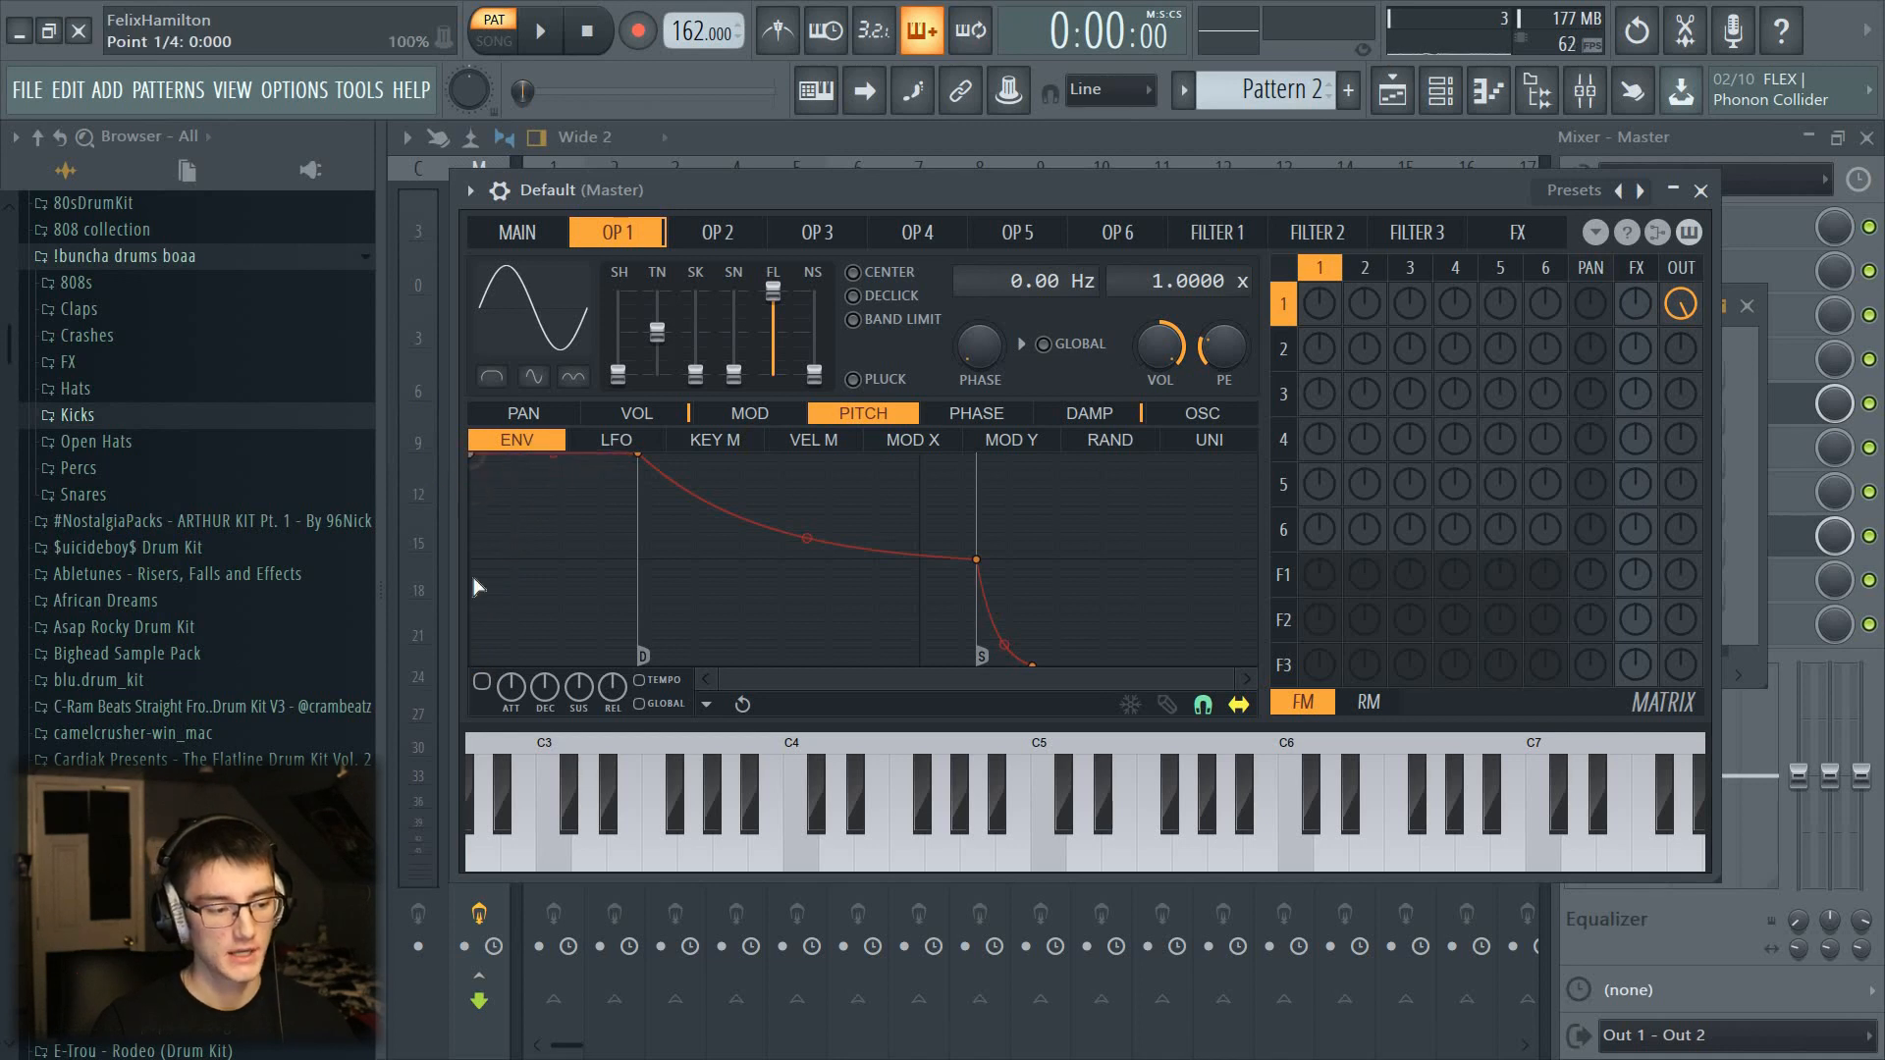
pyautogui.click(482, 680)
pyautogui.rightClick(641, 462)
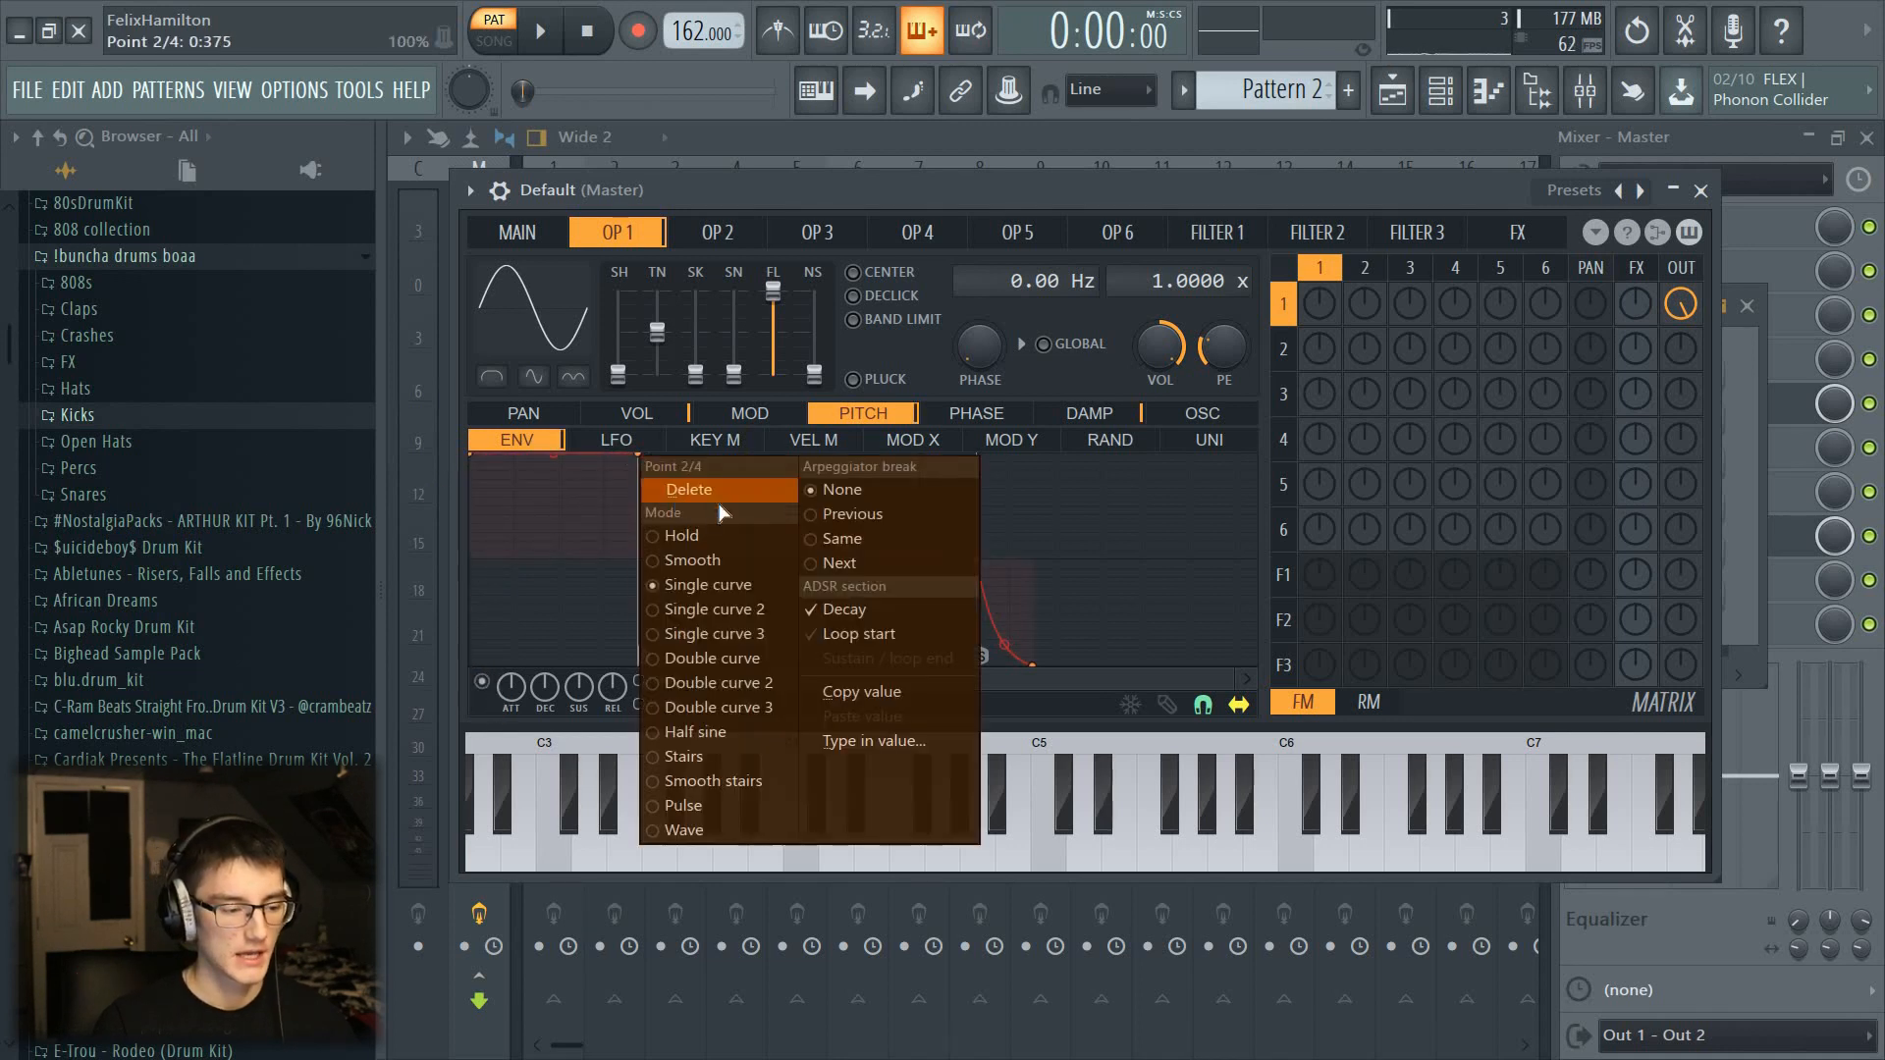
pyautogui.click(840, 489)
pyautogui.moveTo(976, 559); pyautogui.dragTo(934, 561)
pyautogui.rightClick(958, 664)
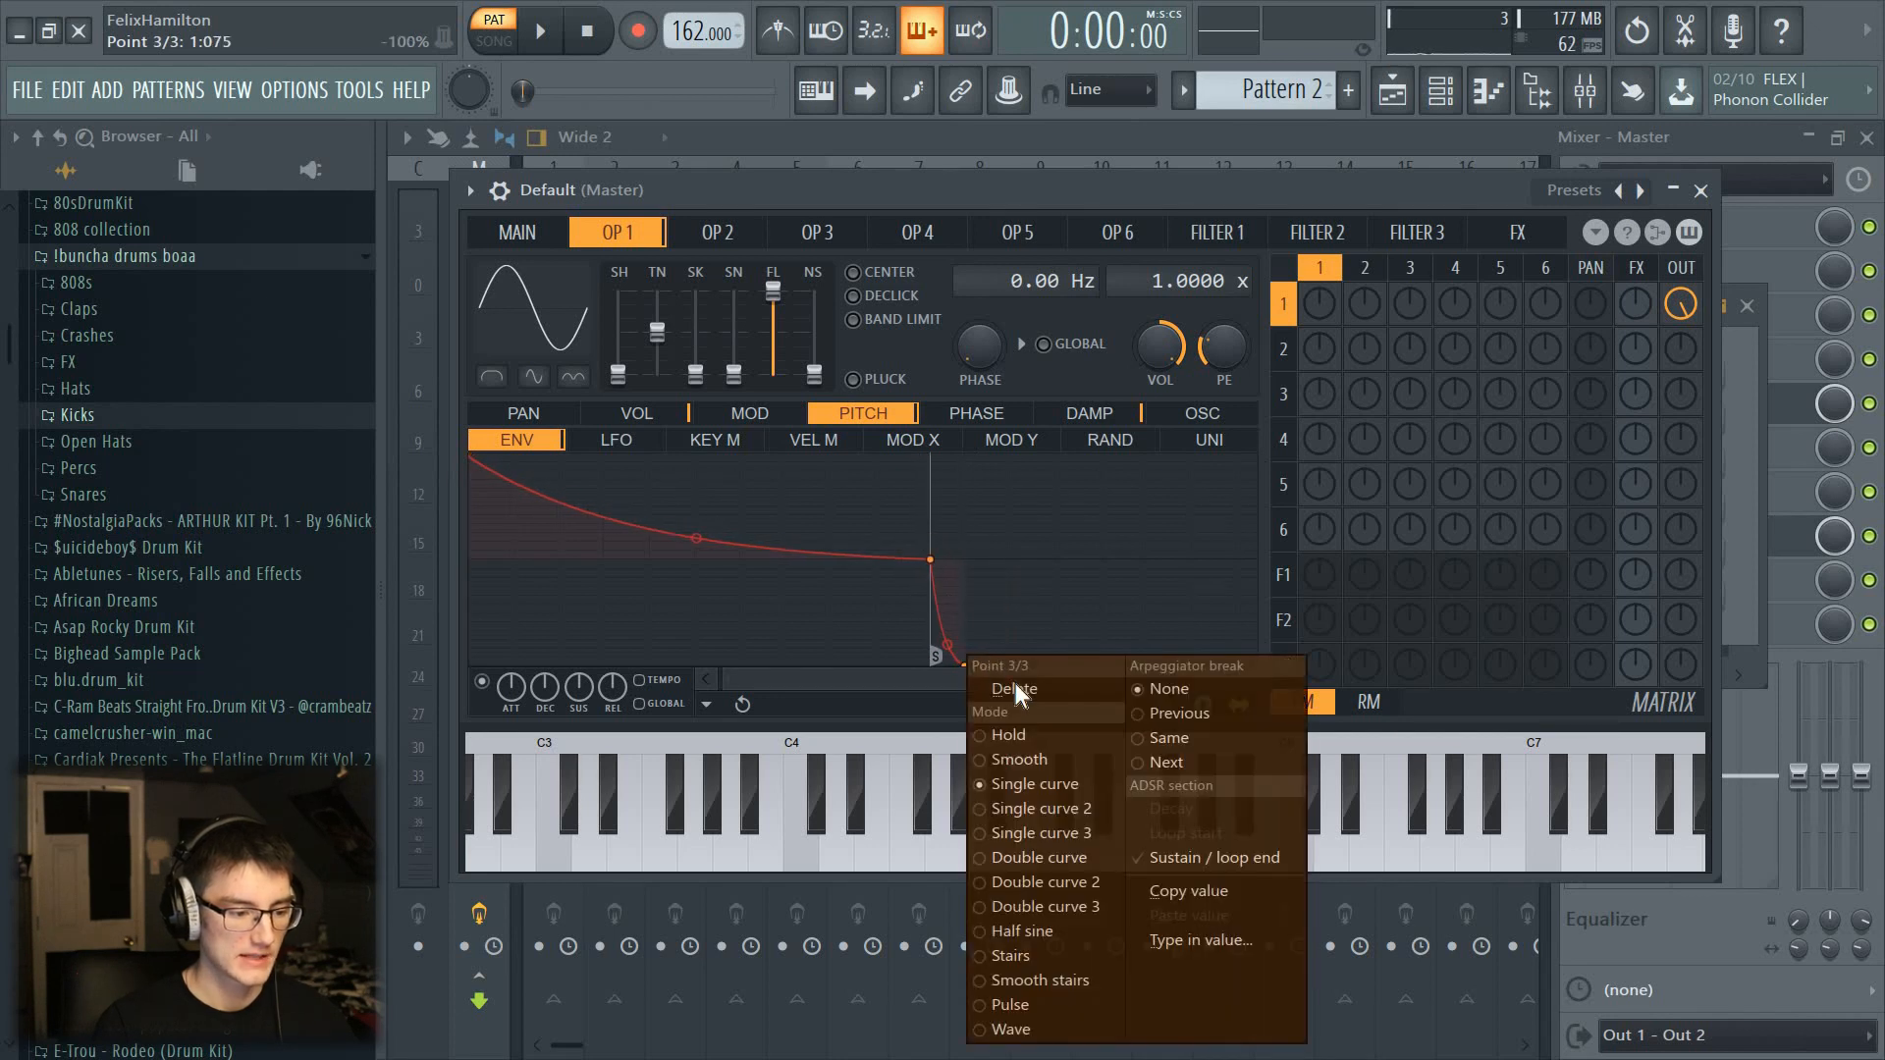
pyautogui.click(1015, 683)
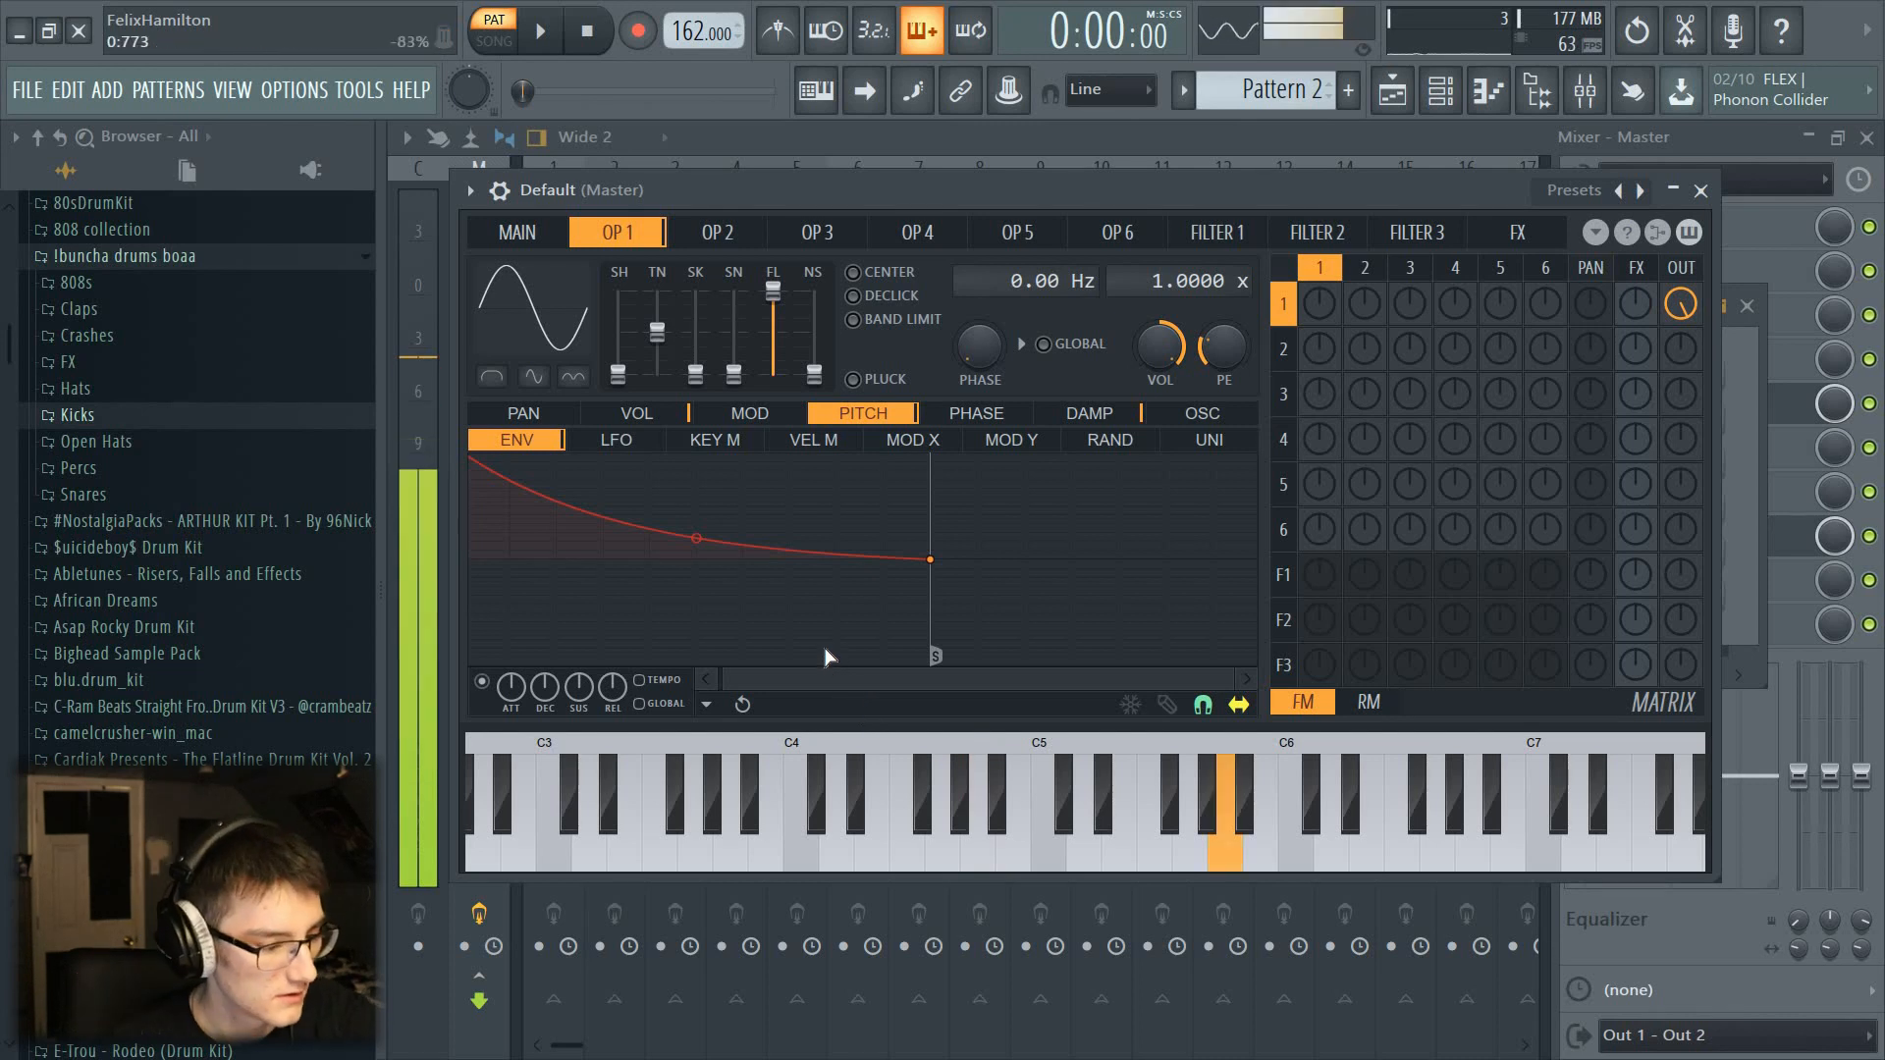
# Step: Try operator 1's tension, return it to about centre, and raise its skew slightly to bend the sine waveform
pyautogui.click(569, 414)
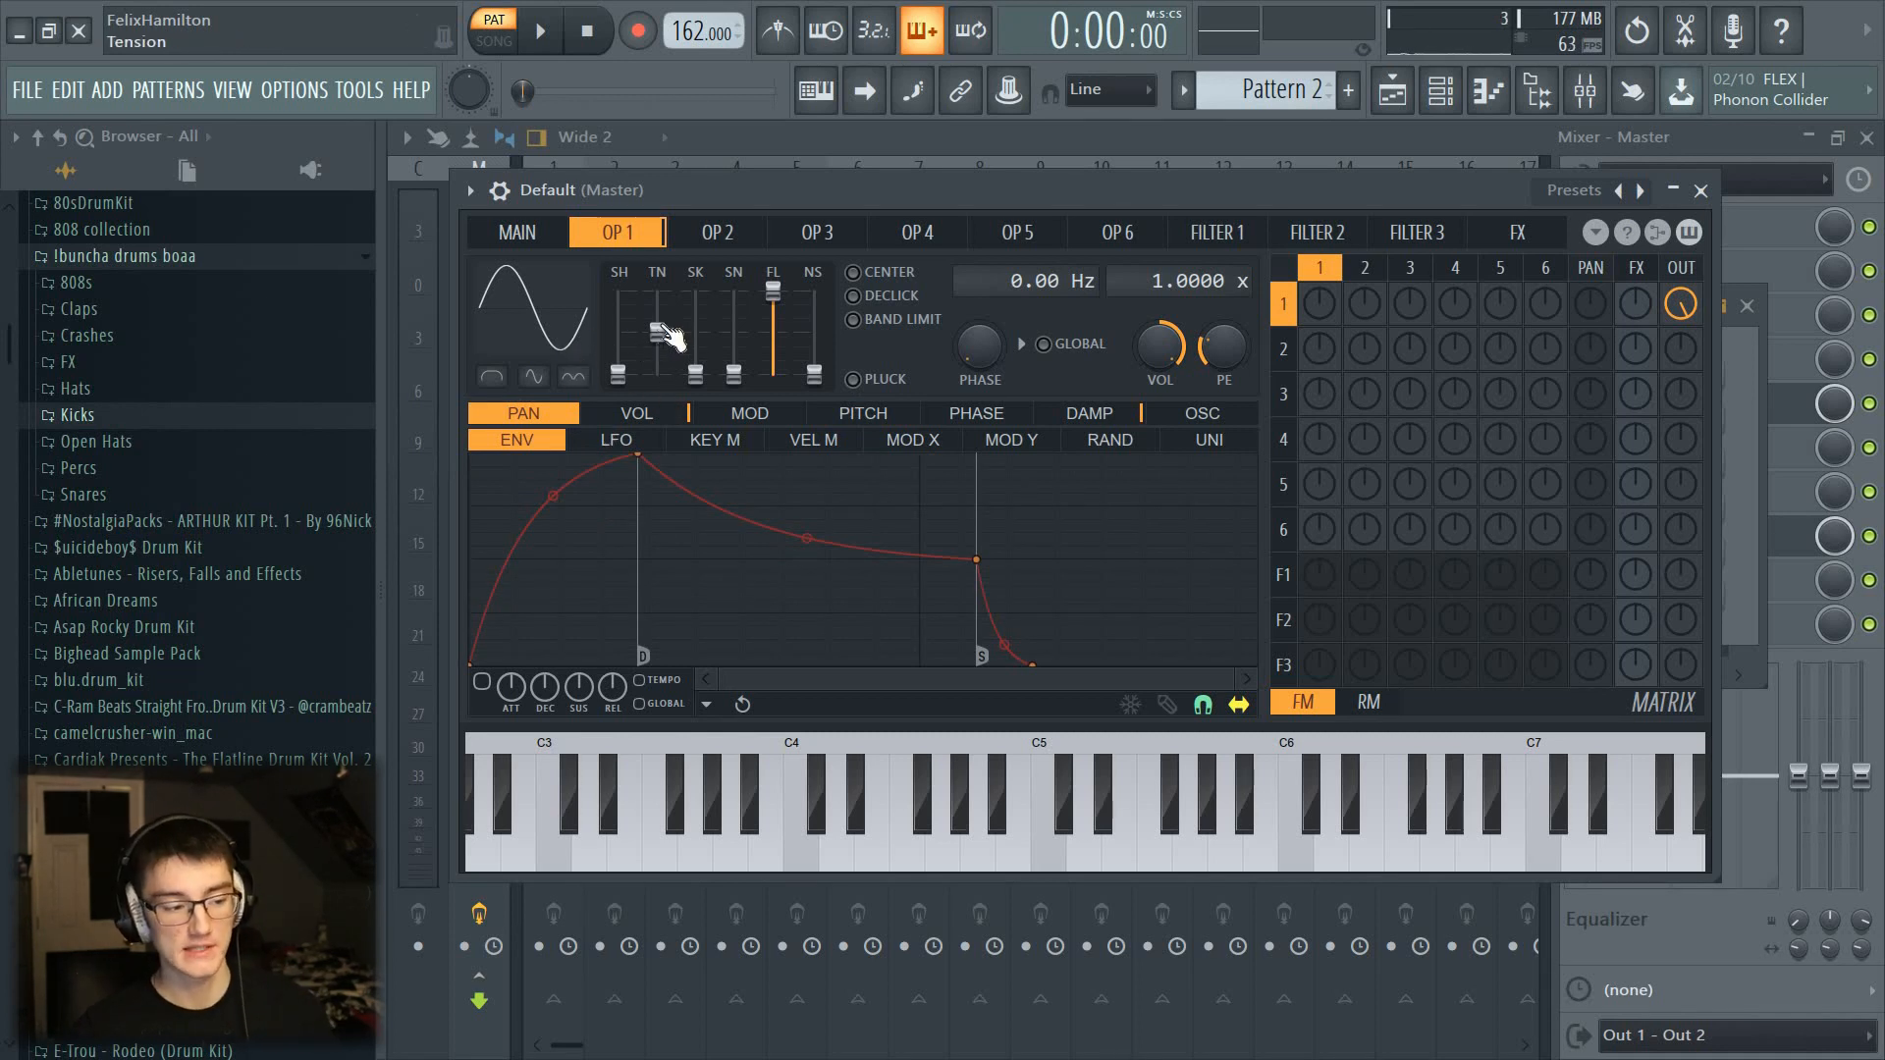
pyautogui.click(636, 414)
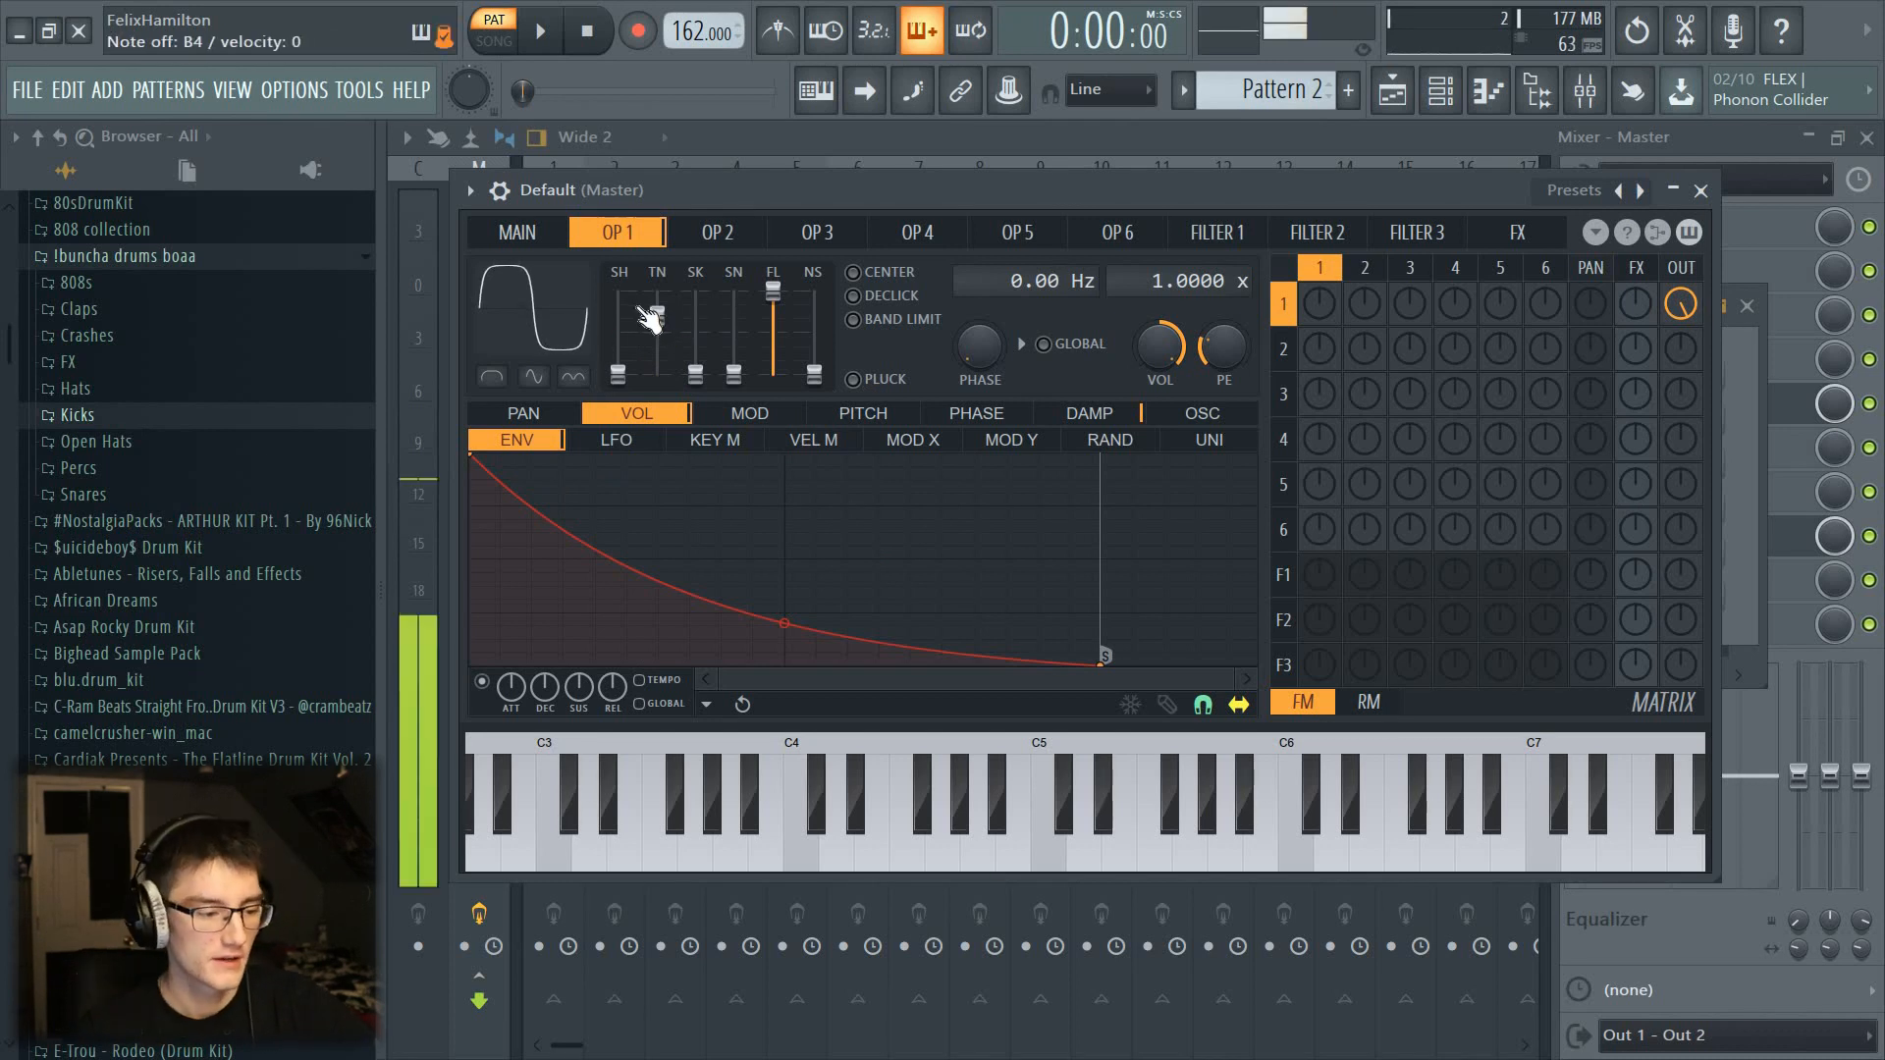
pyautogui.click(650, 319)
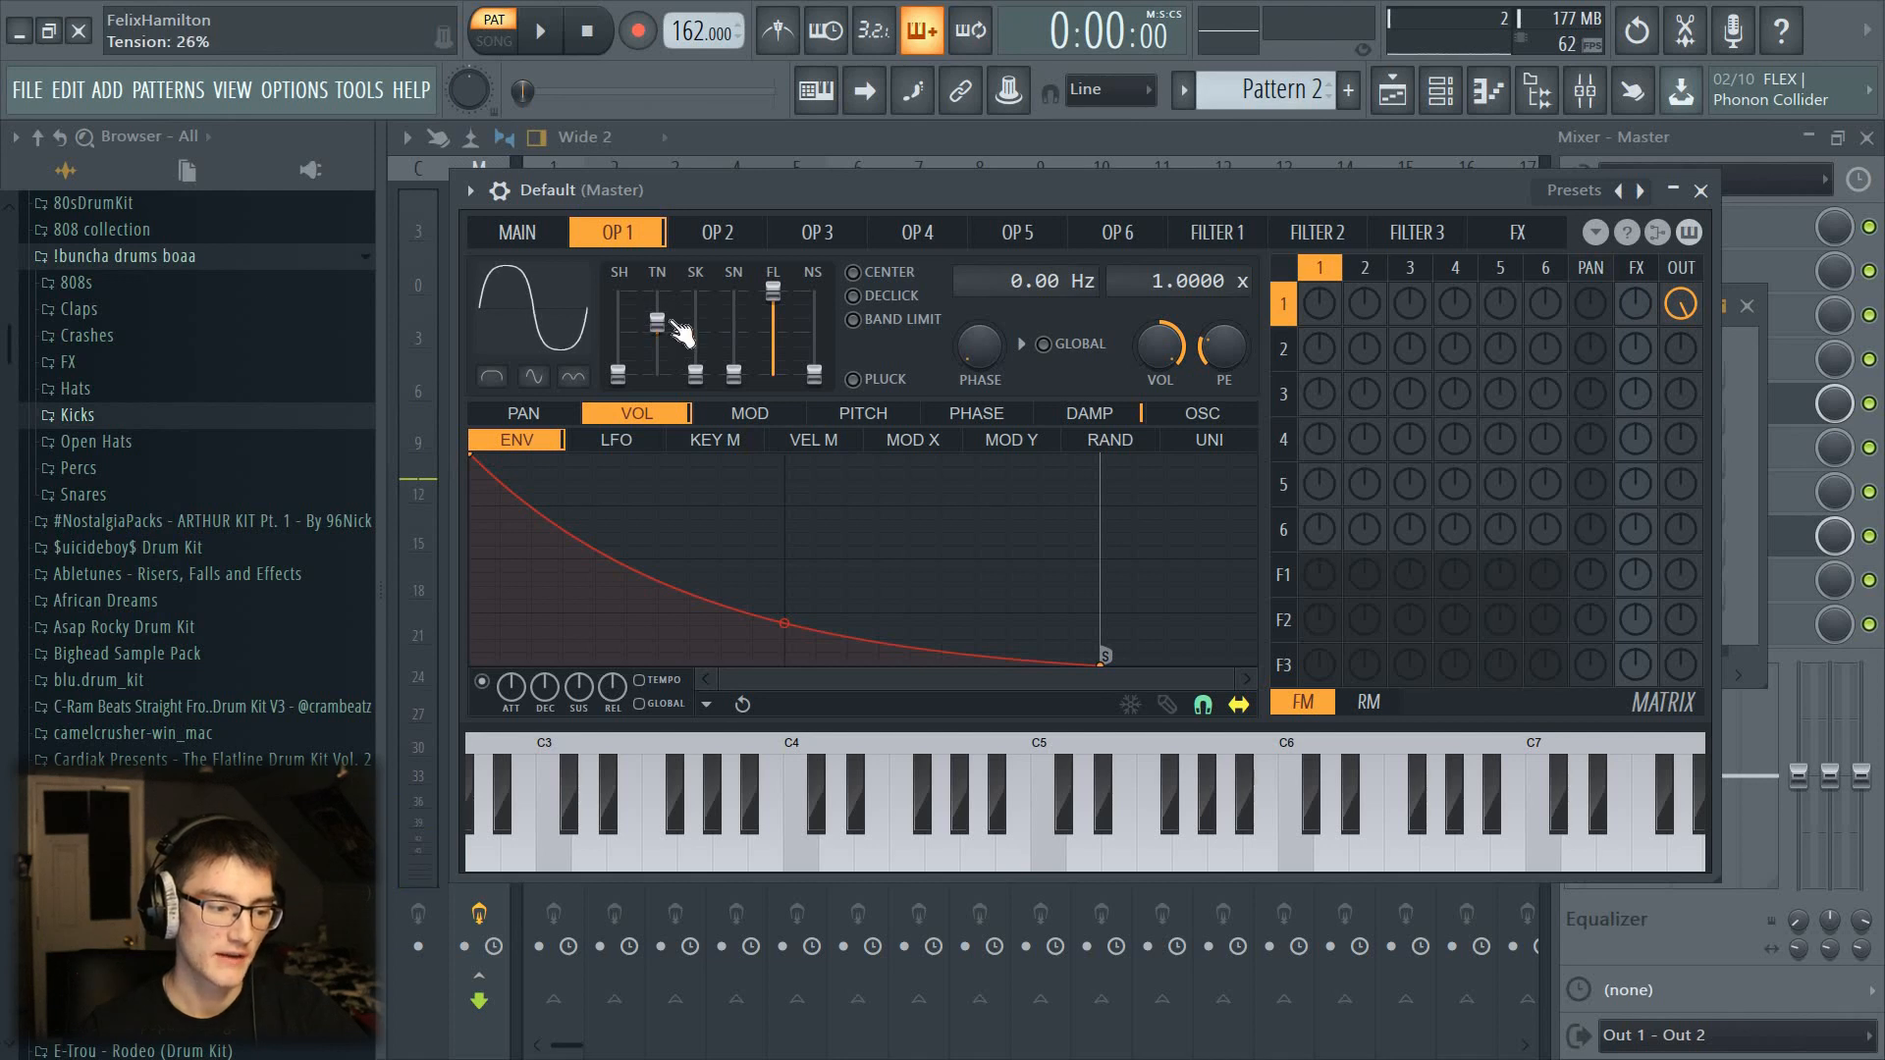
pyautogui.moveTo(695, 374); pyautogui.dragTo(734, 373)
pyautogui.moveTo(657, 321); pyautogui.dragTo(656, 330)
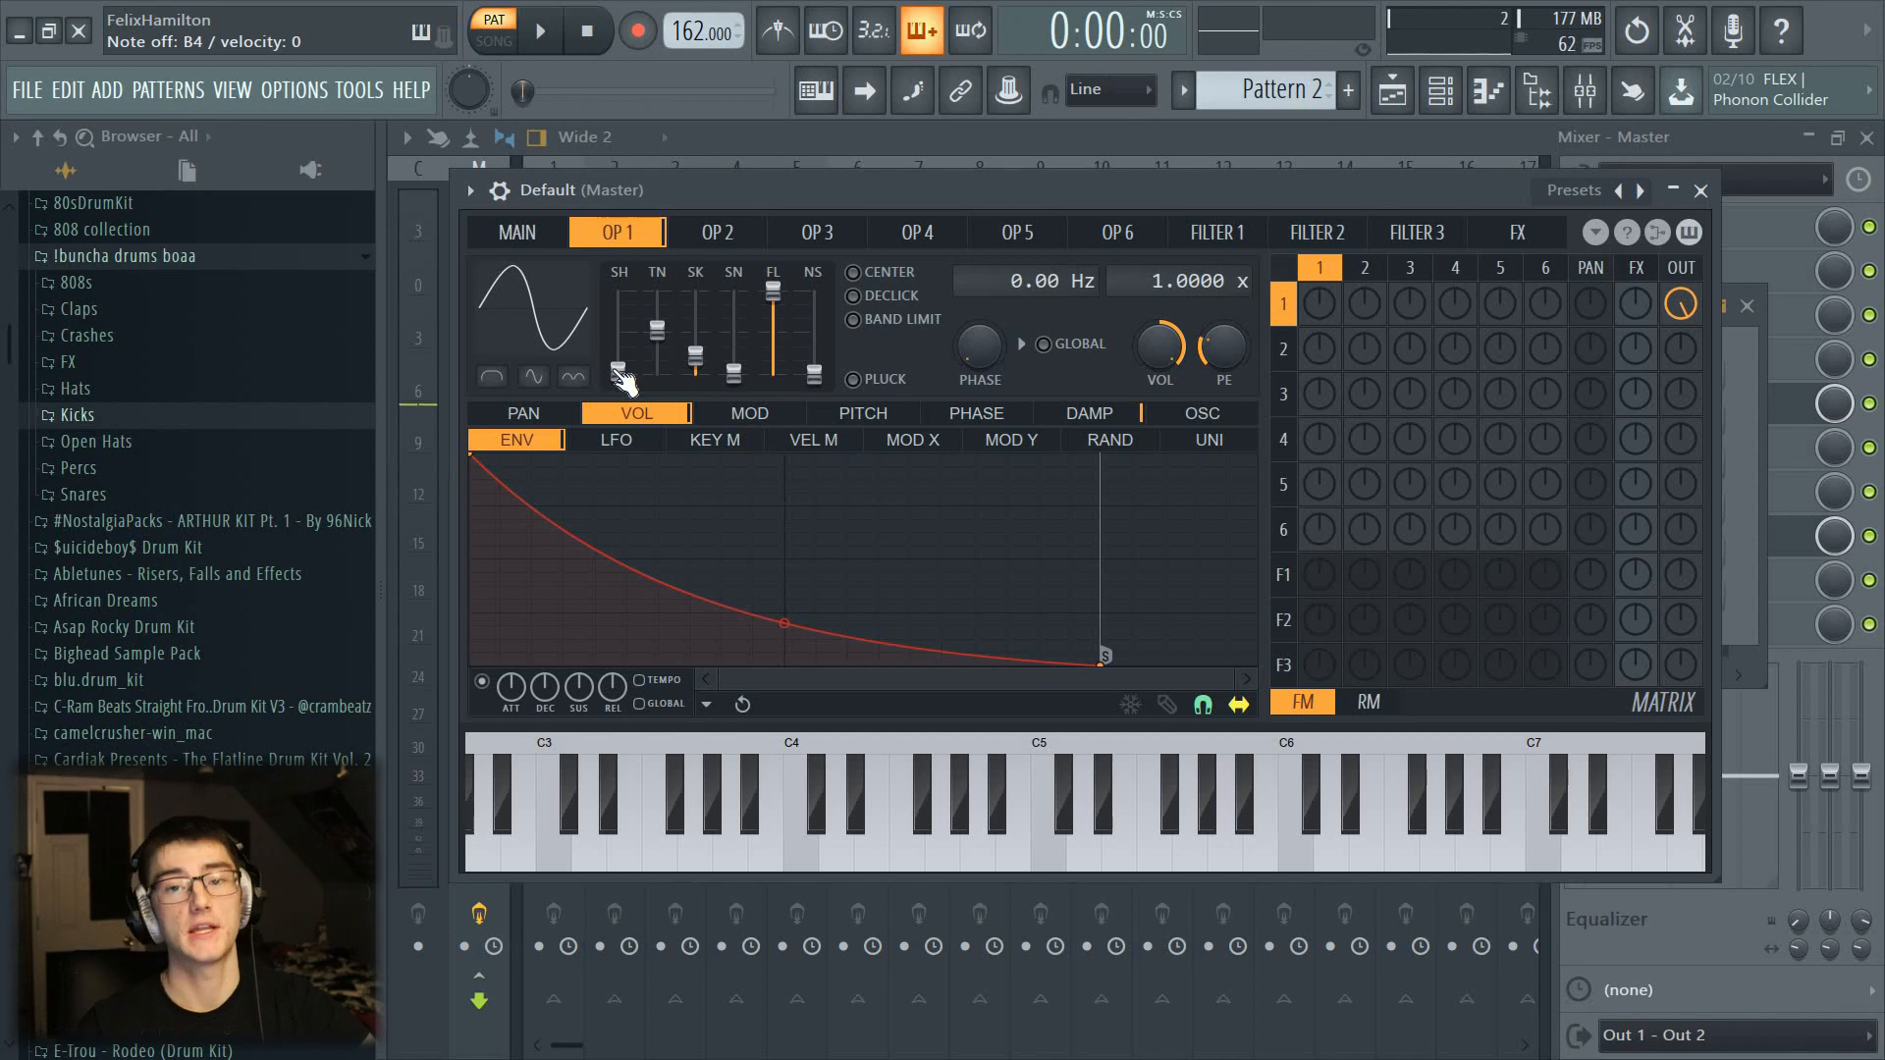
# Step: Route the Sytrus channel to mixer track 6 and bring that track into view in the mixer
pyautogui.moveTo(1009, 184); pyautogui.dragTo(1067, 361)
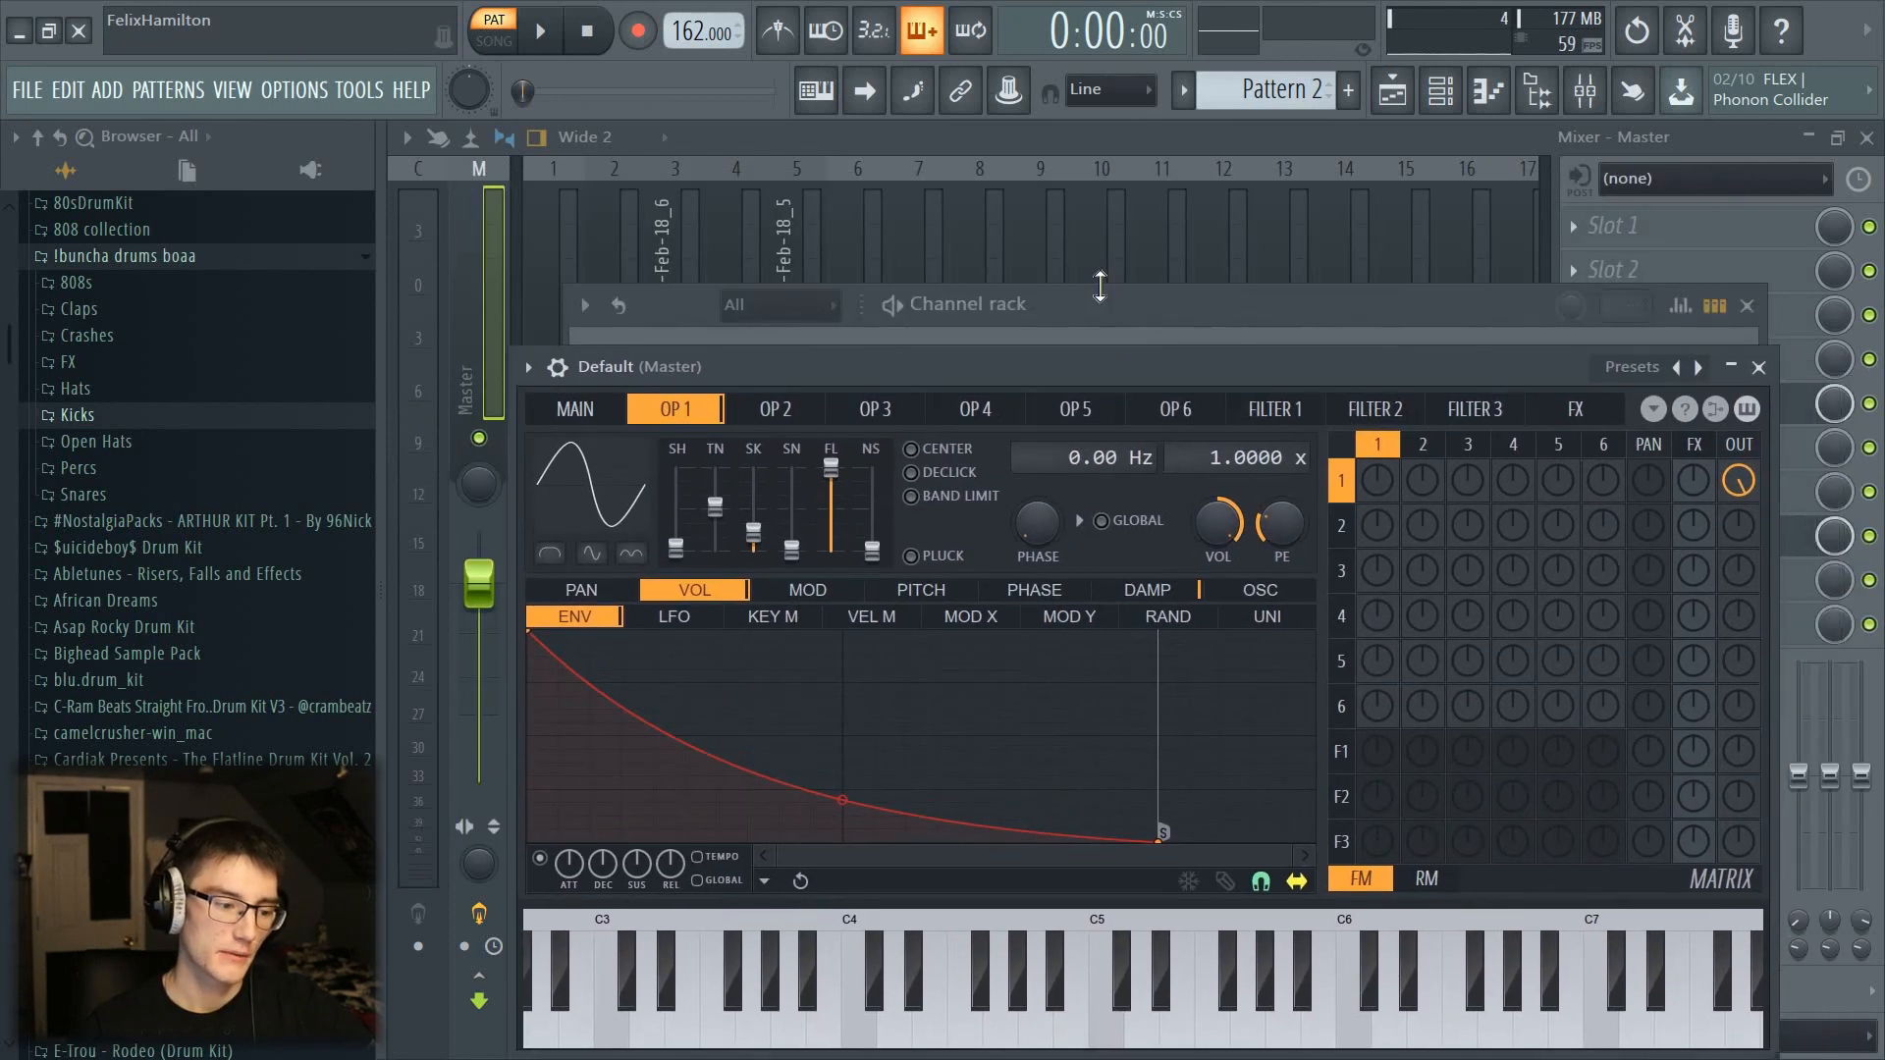
pyautogui.click(1095, 303)
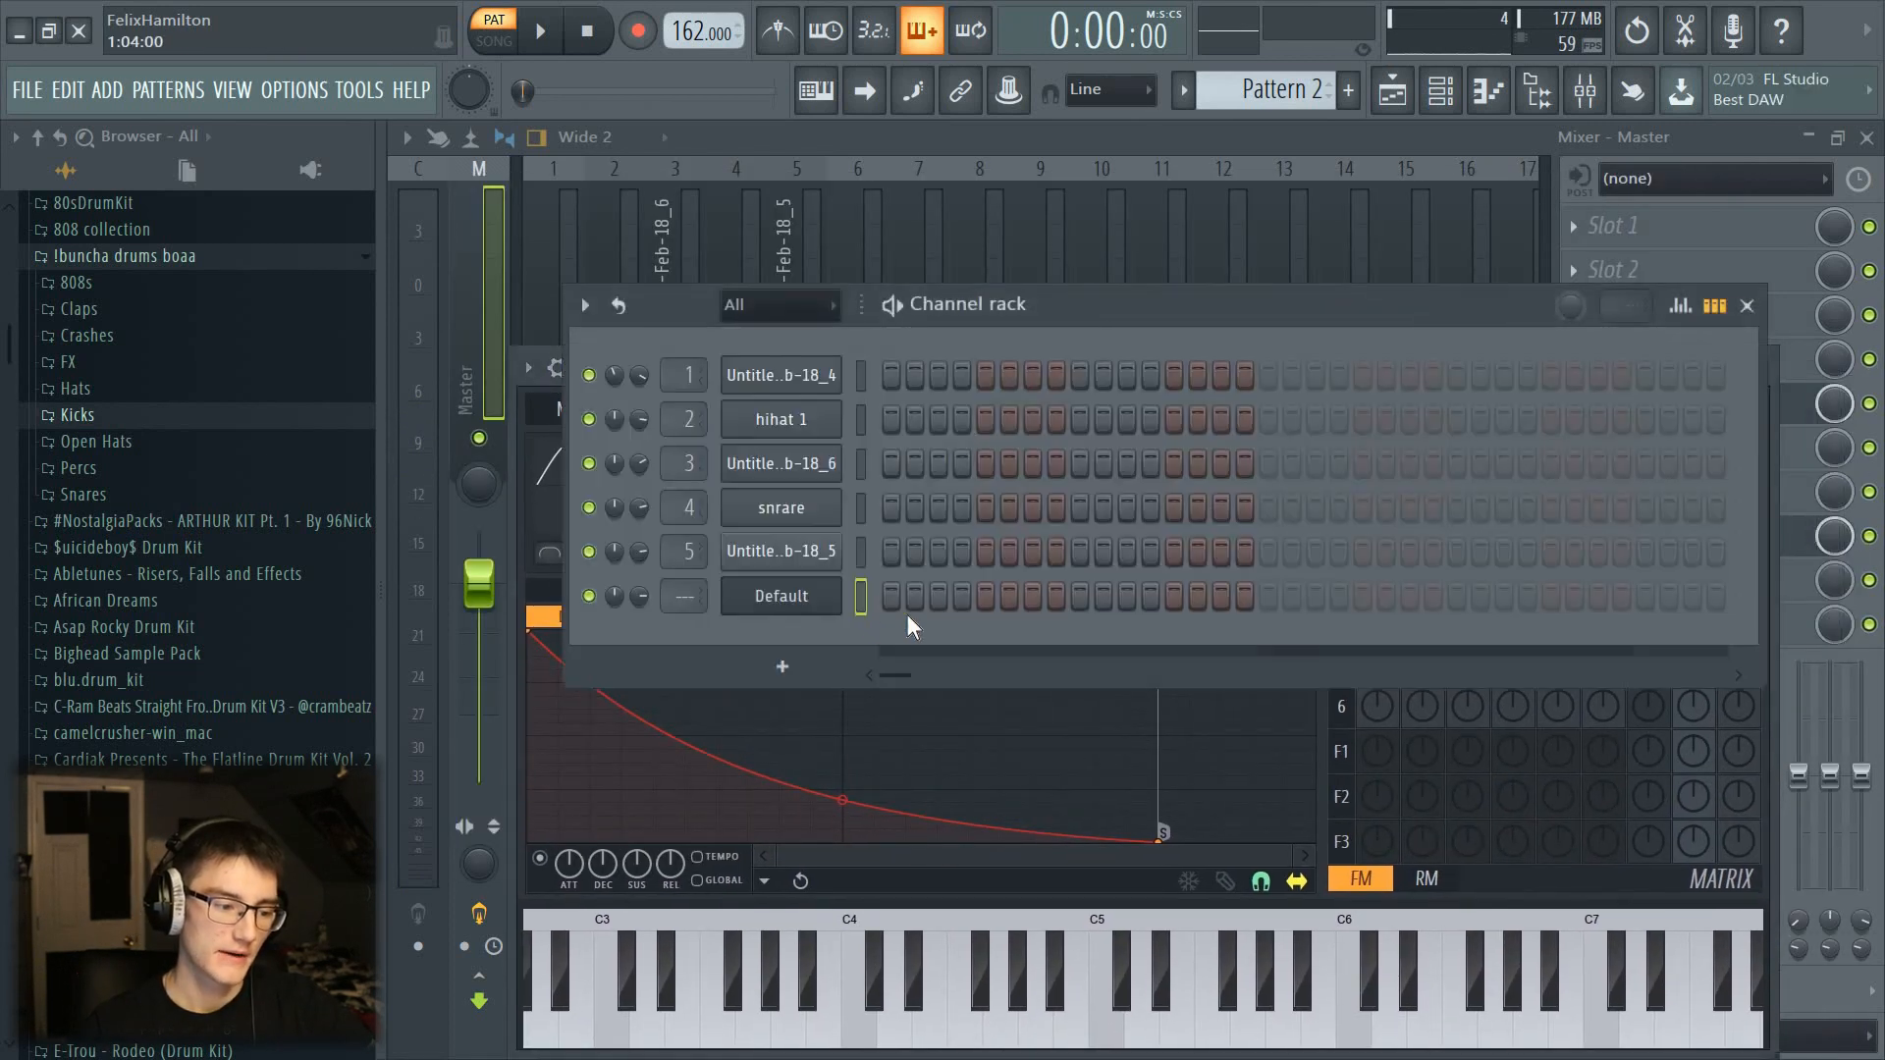
pyautogui.click(850, 604)
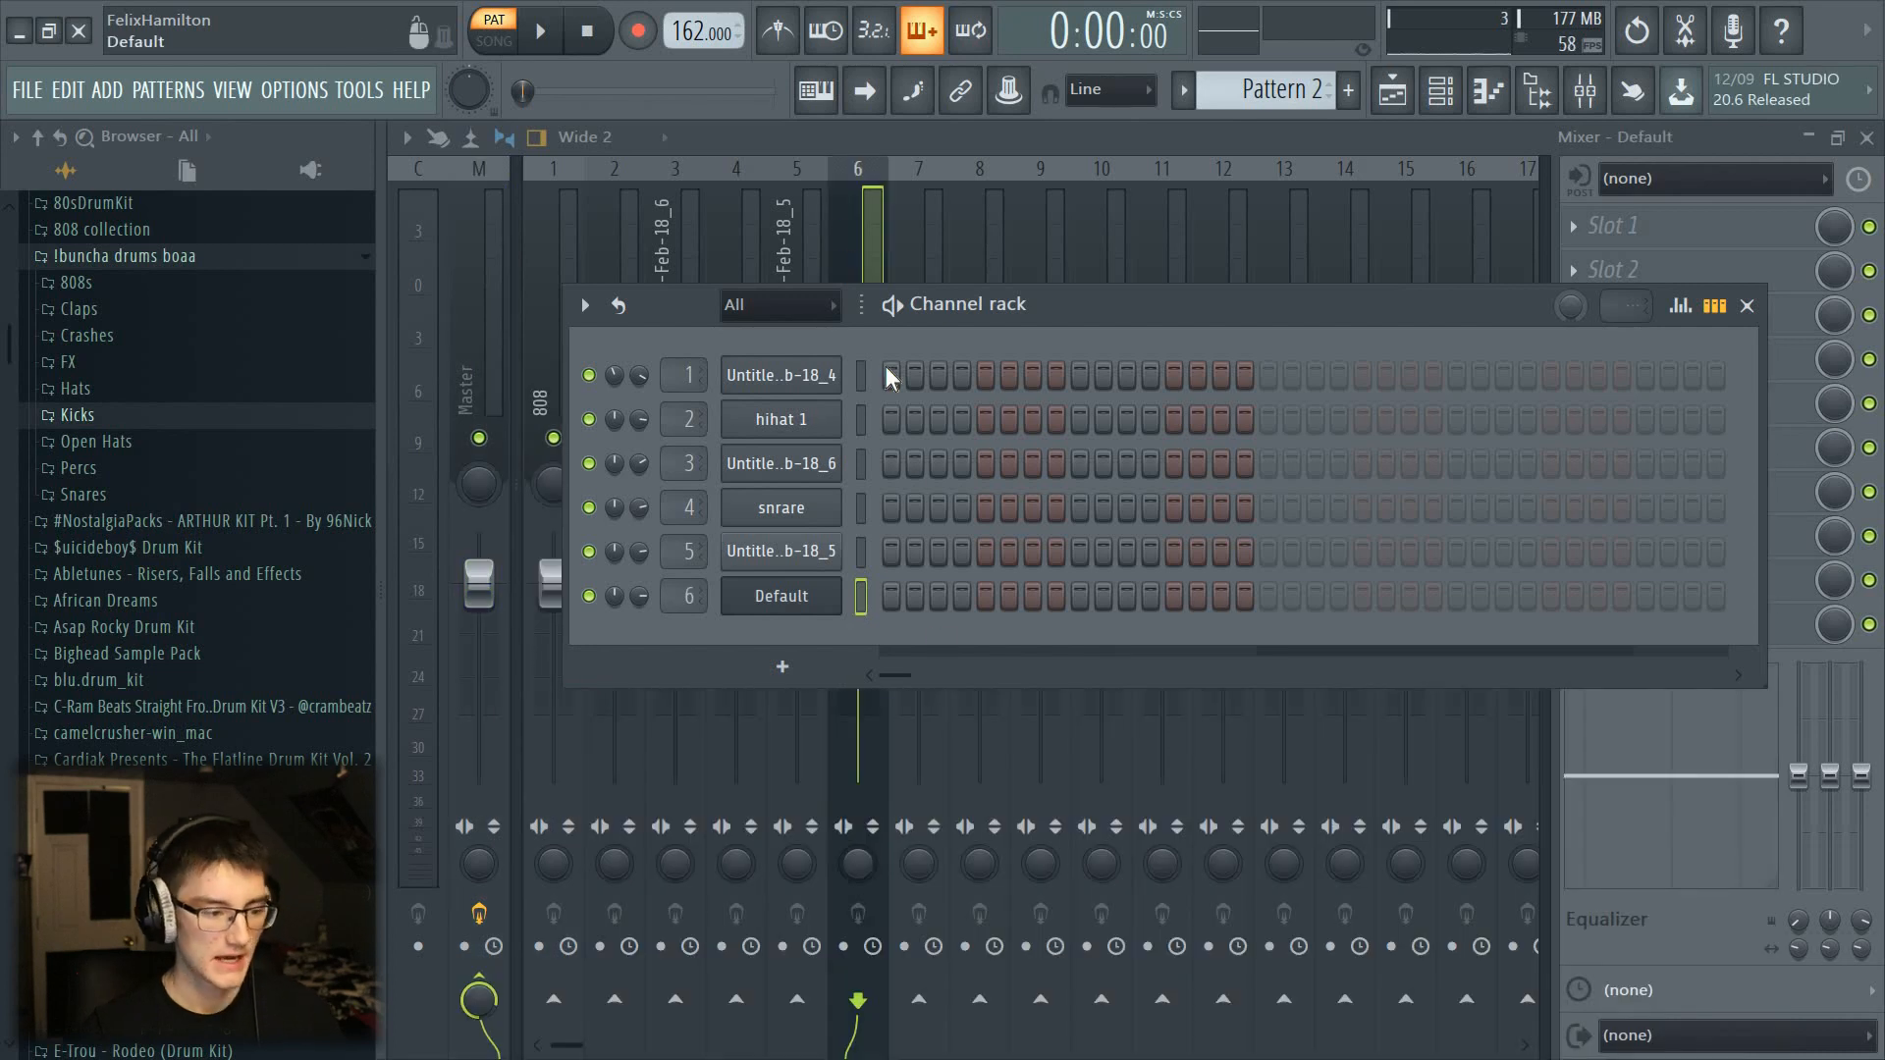
pyautogui.press('F6')
pyautogui.rightClick(858, 438)
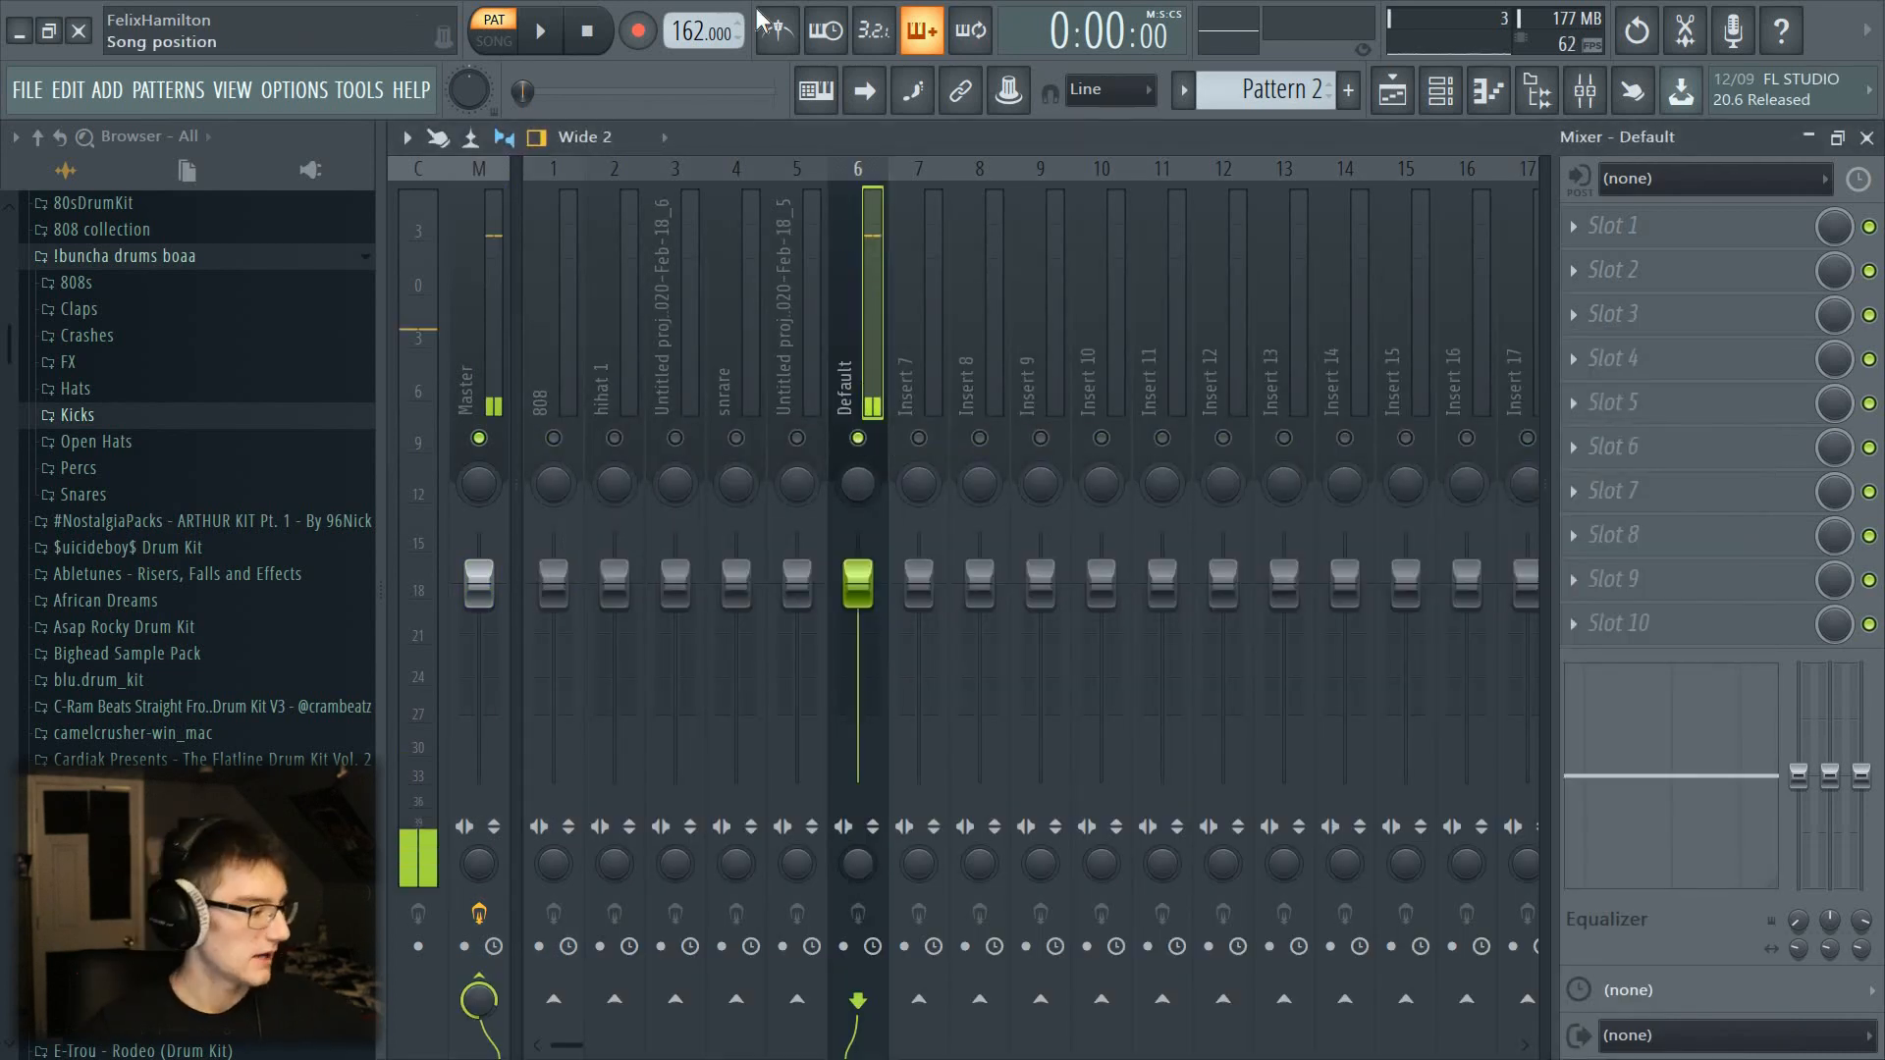
# Step: Load Edison in slot 5 and CamelCrusher in slot 3 of track 6, with CamelCrusher's British Clean patch
pyautogui.click(1649, 404)
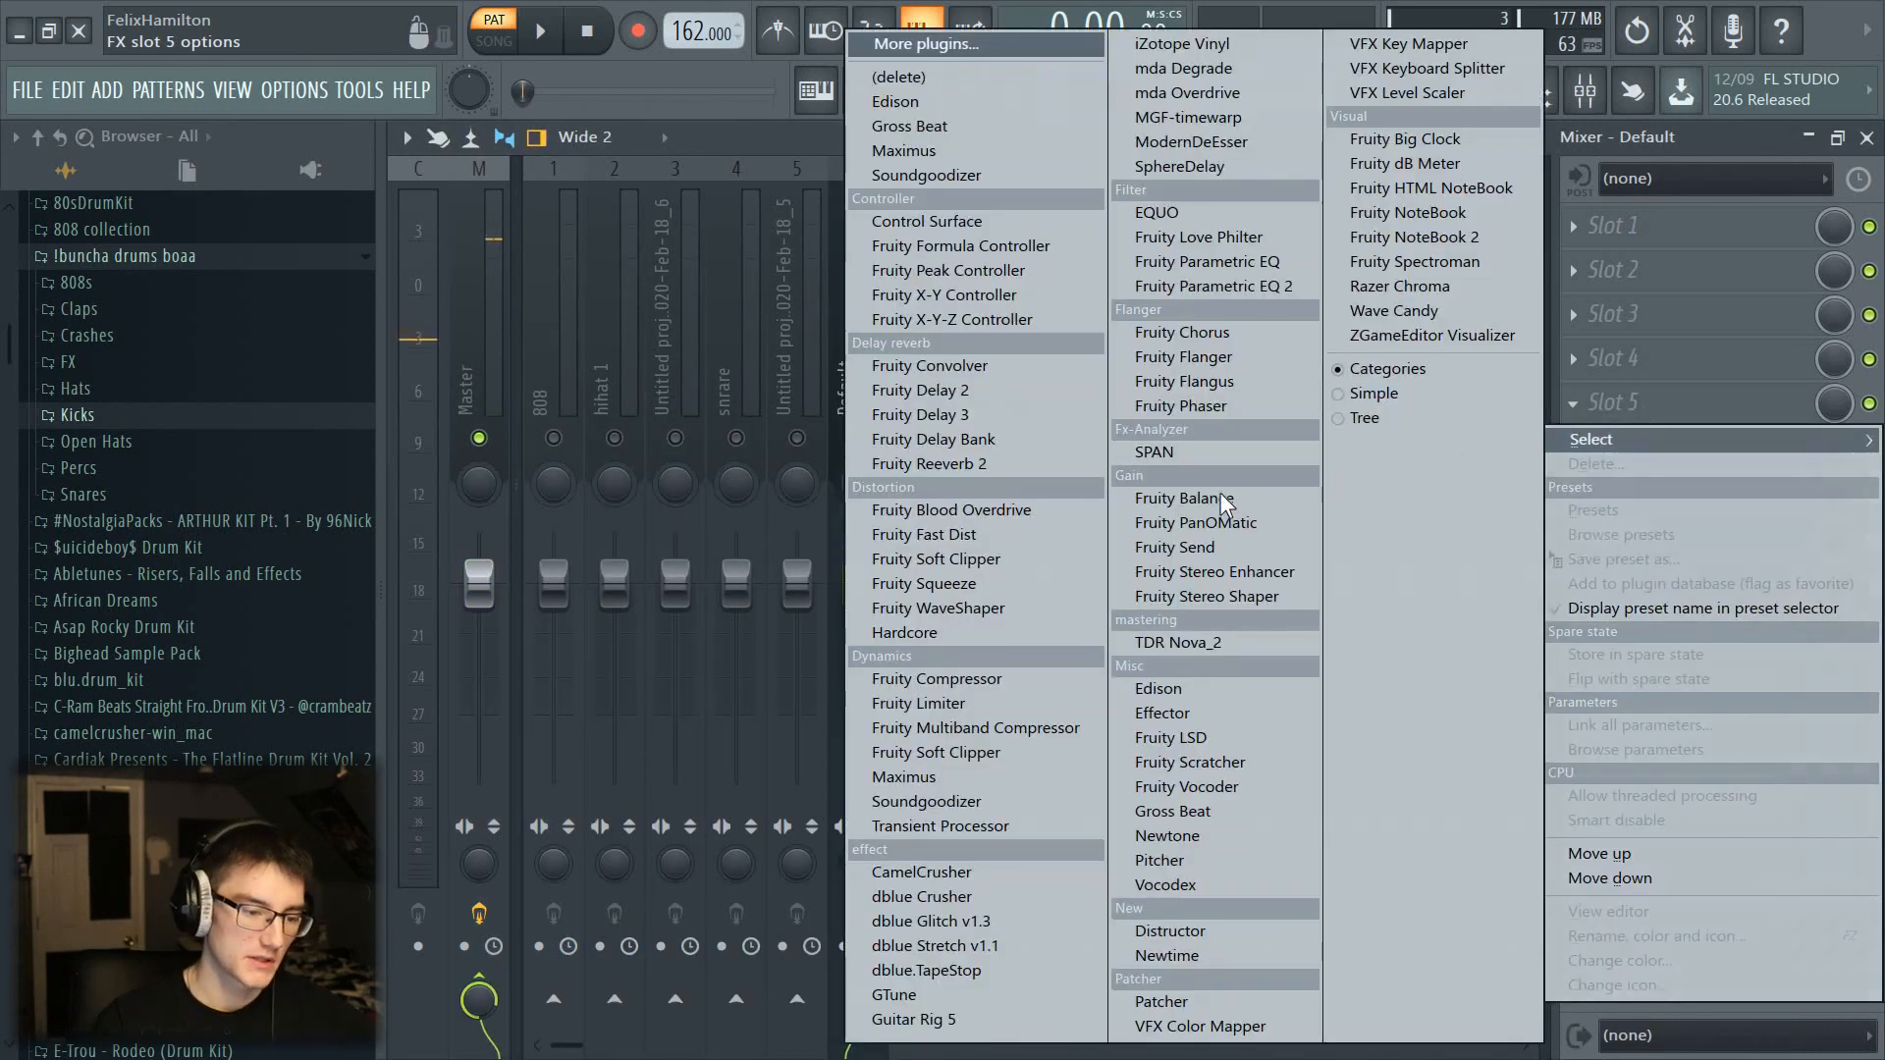
pyautogui.click(1173, 691)
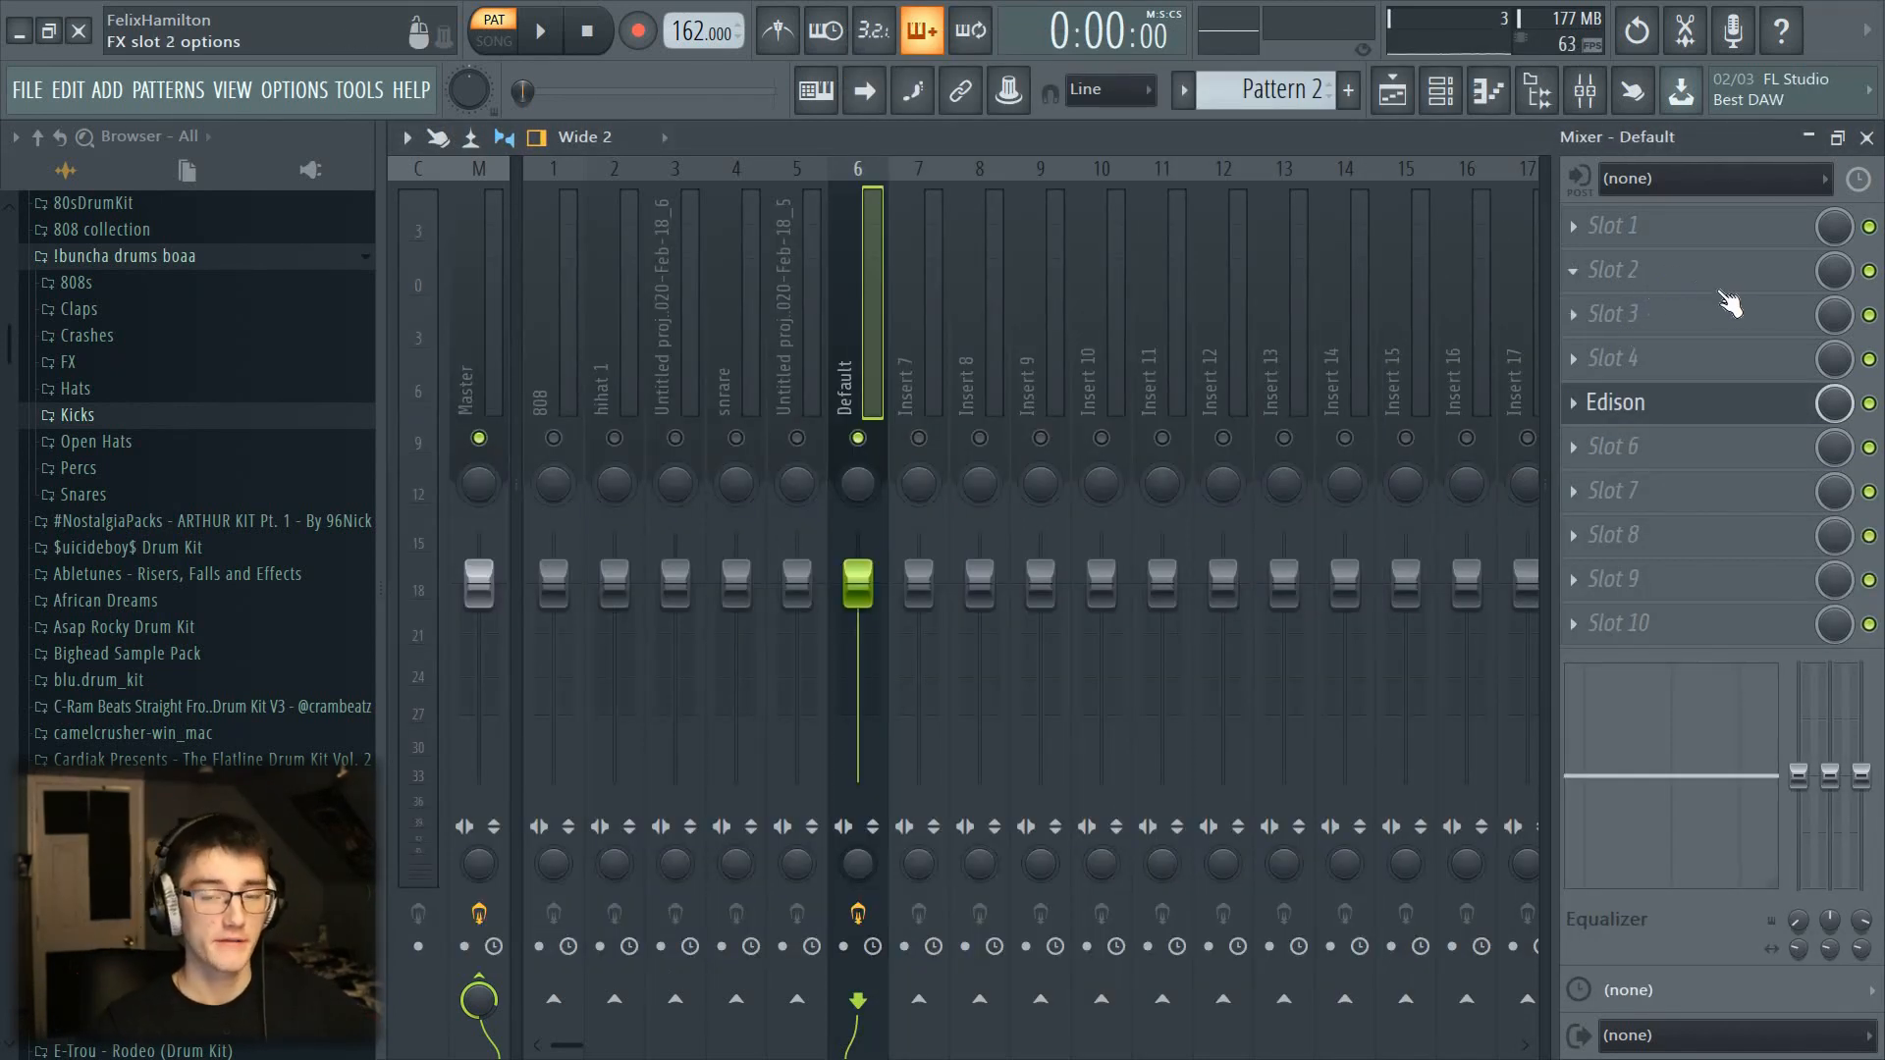
pyautogui.click(1710, 322)
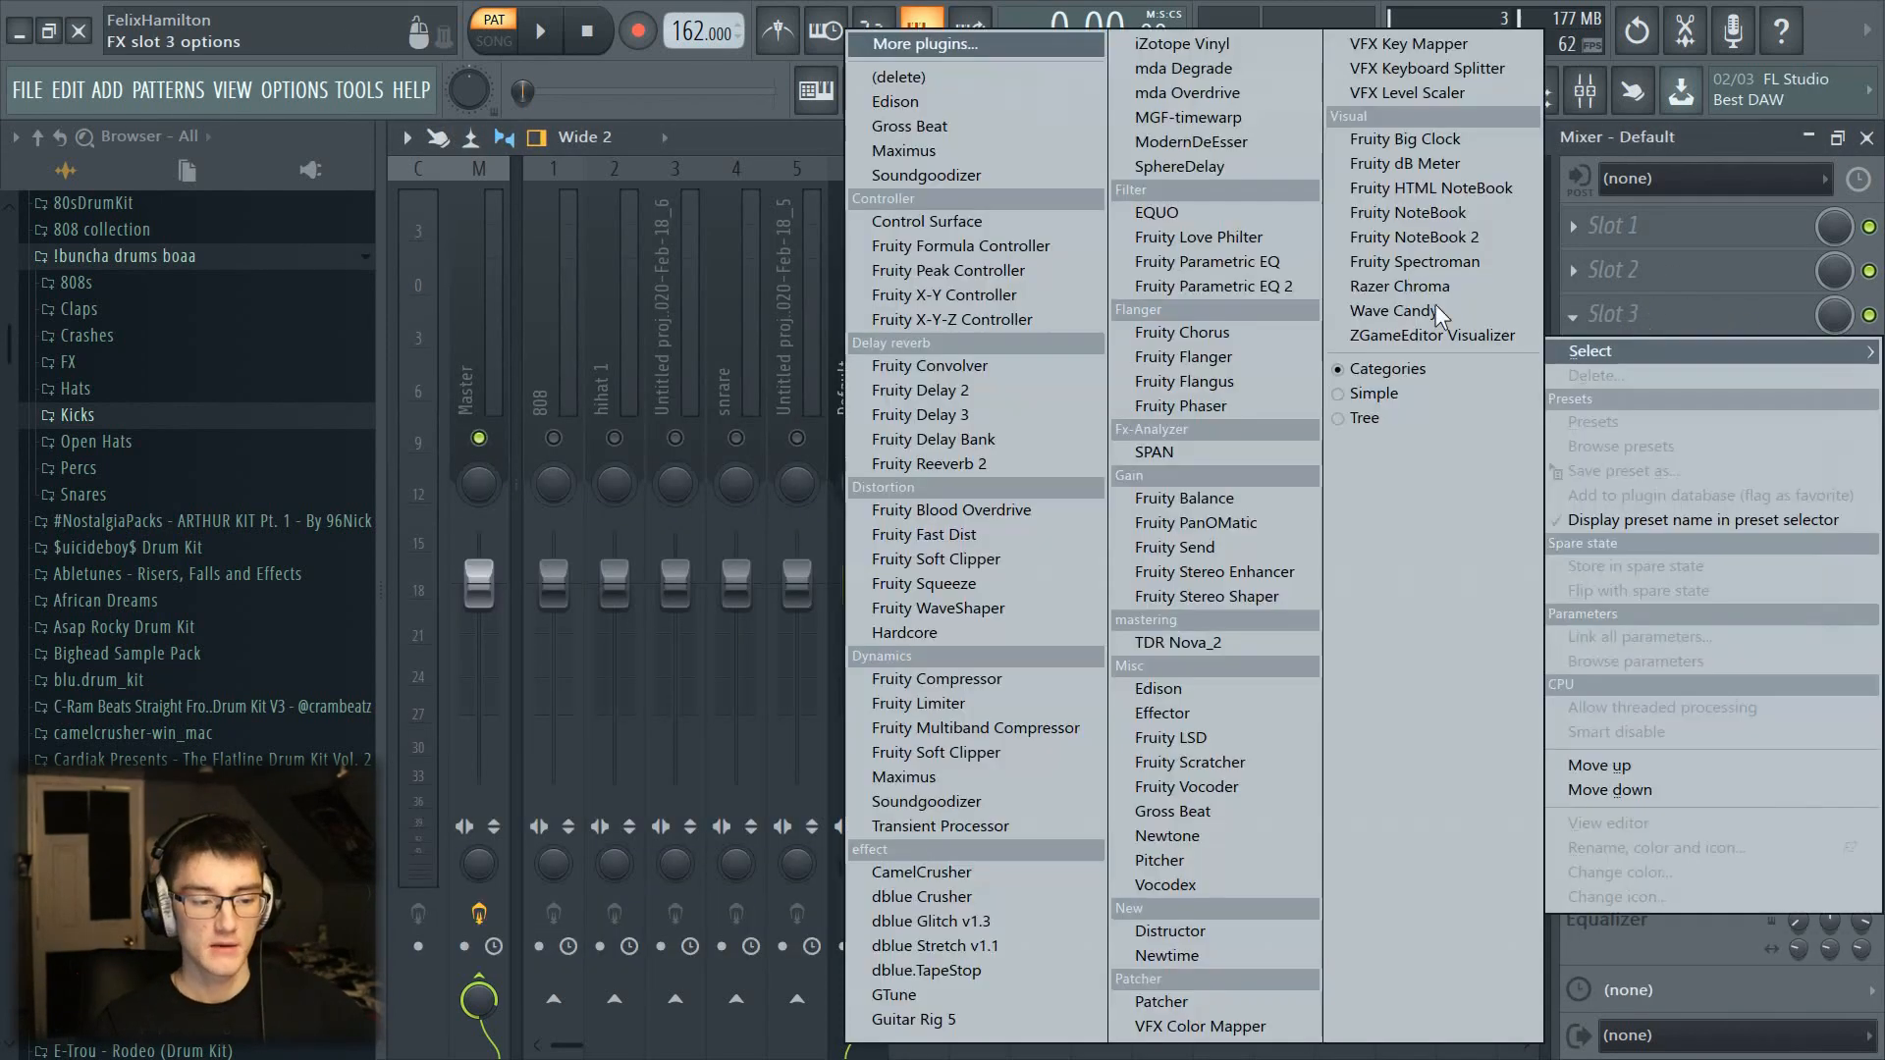
pyautogui.click(966, 870)
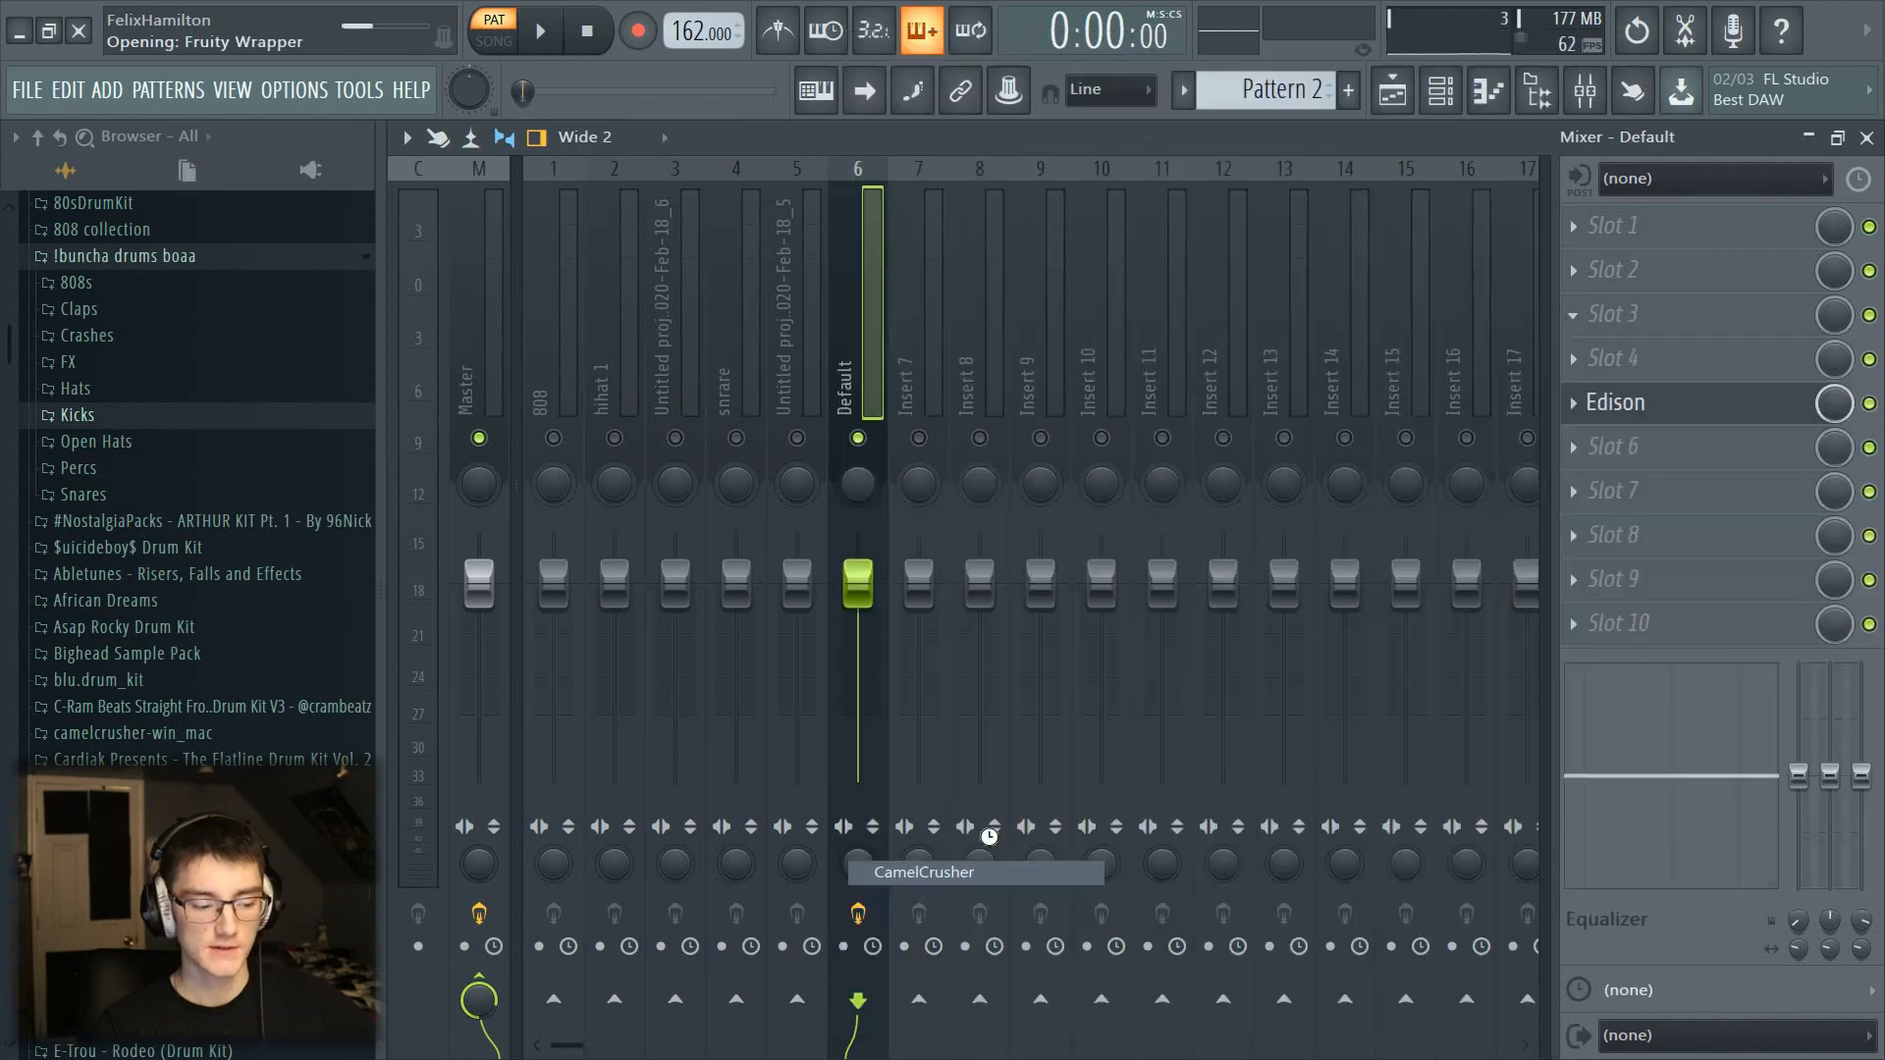
pyautogui.click(707, 602)
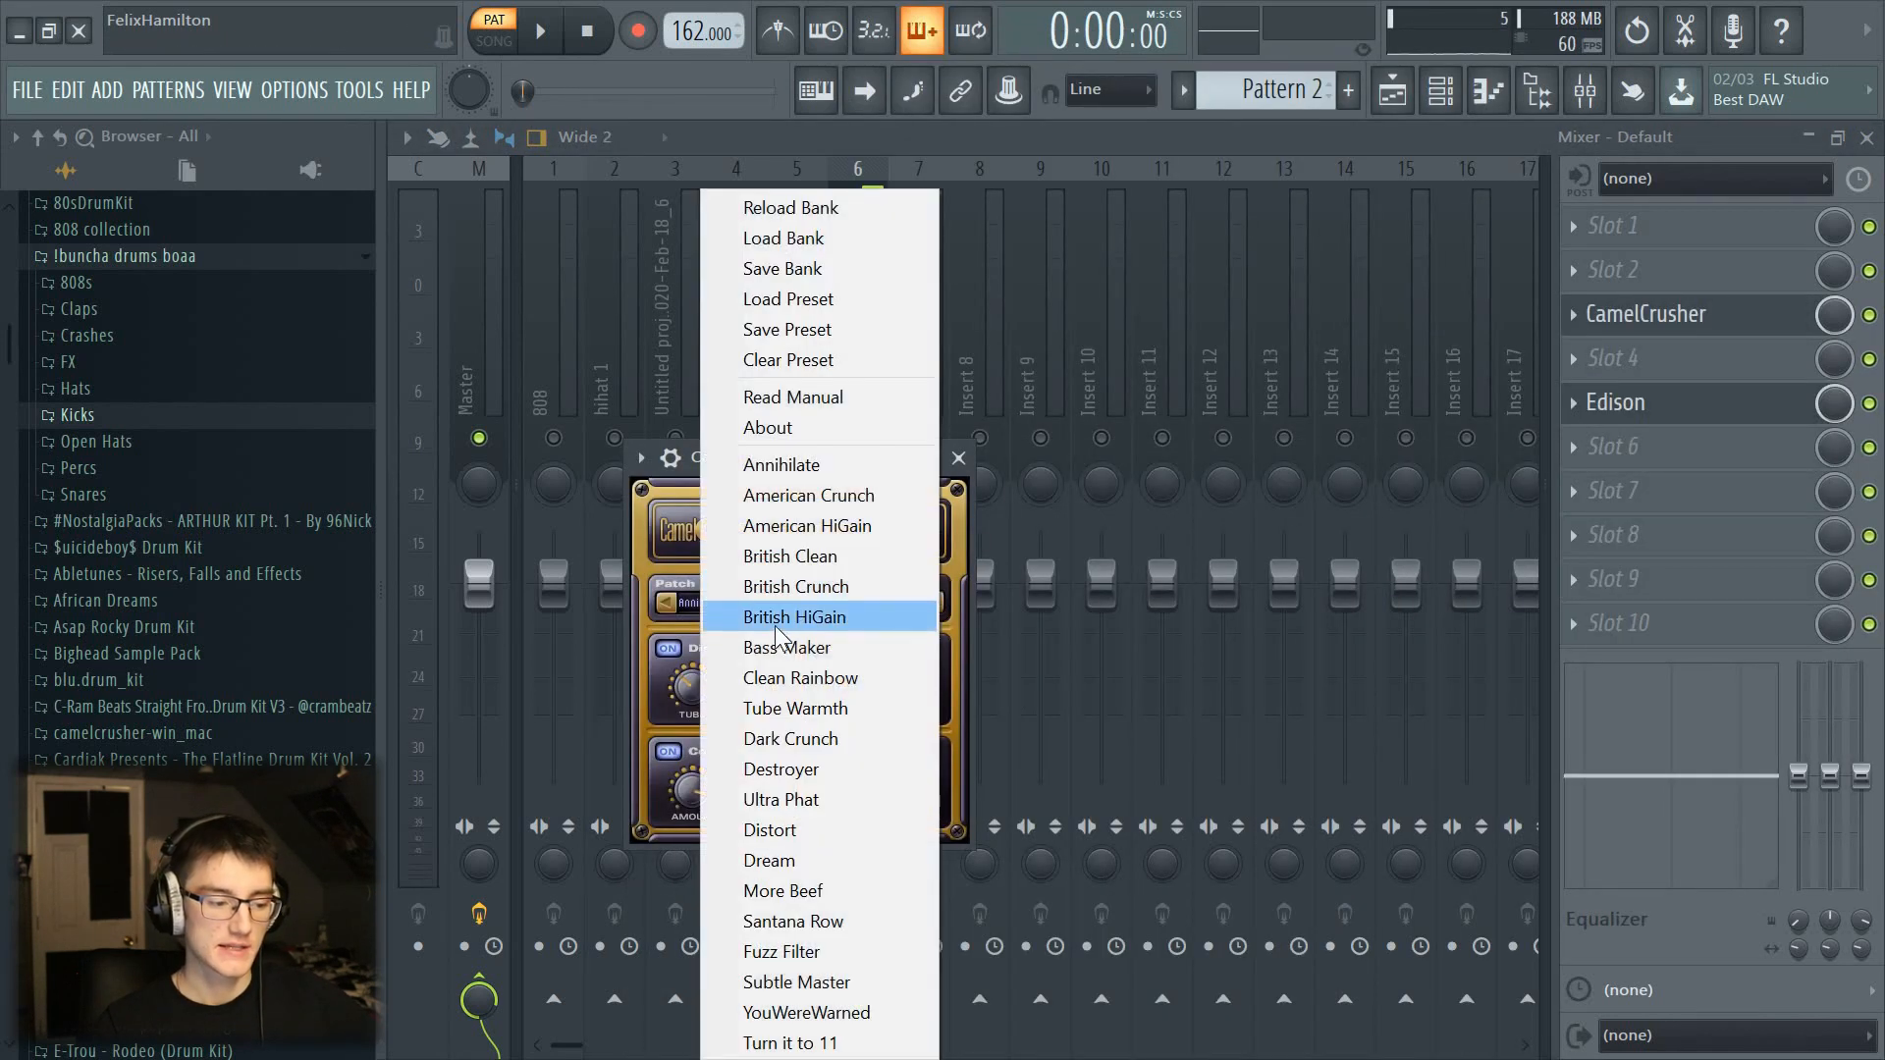
pyautogui.click(792, 568)
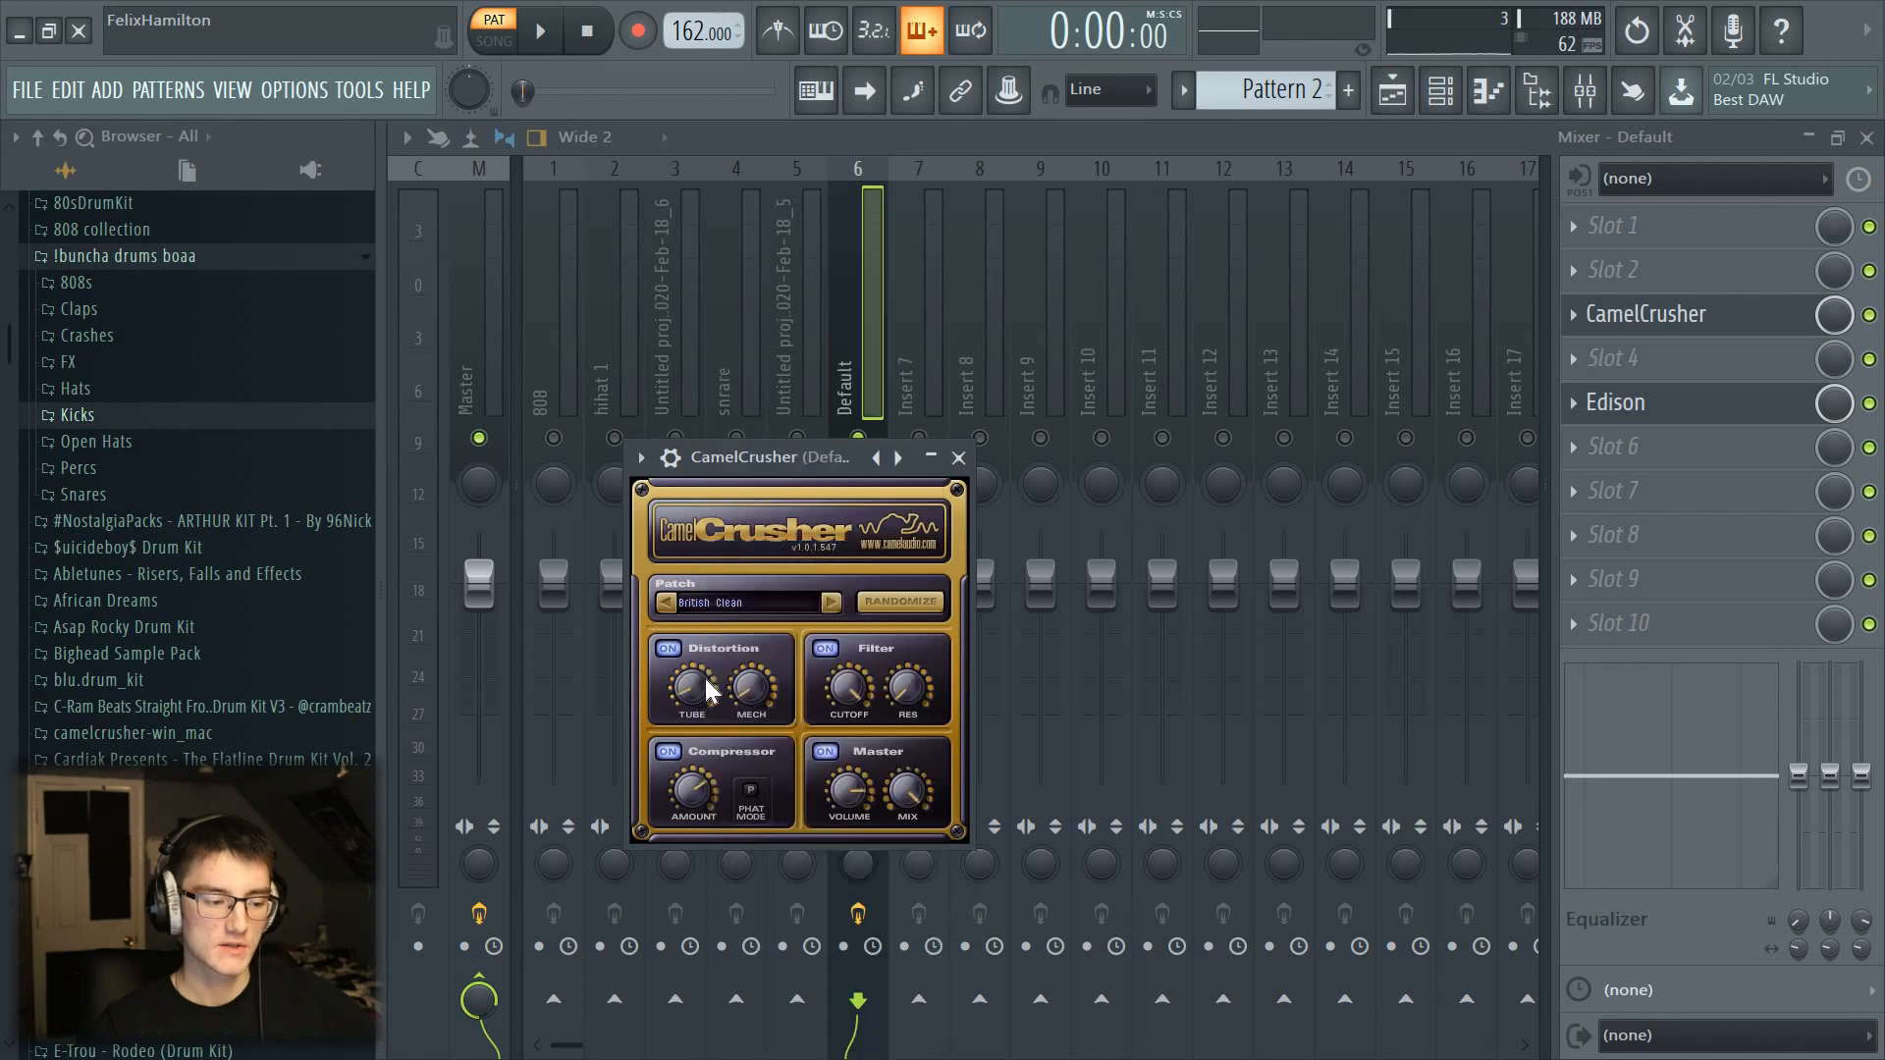
pyautogui.click(958, 458)
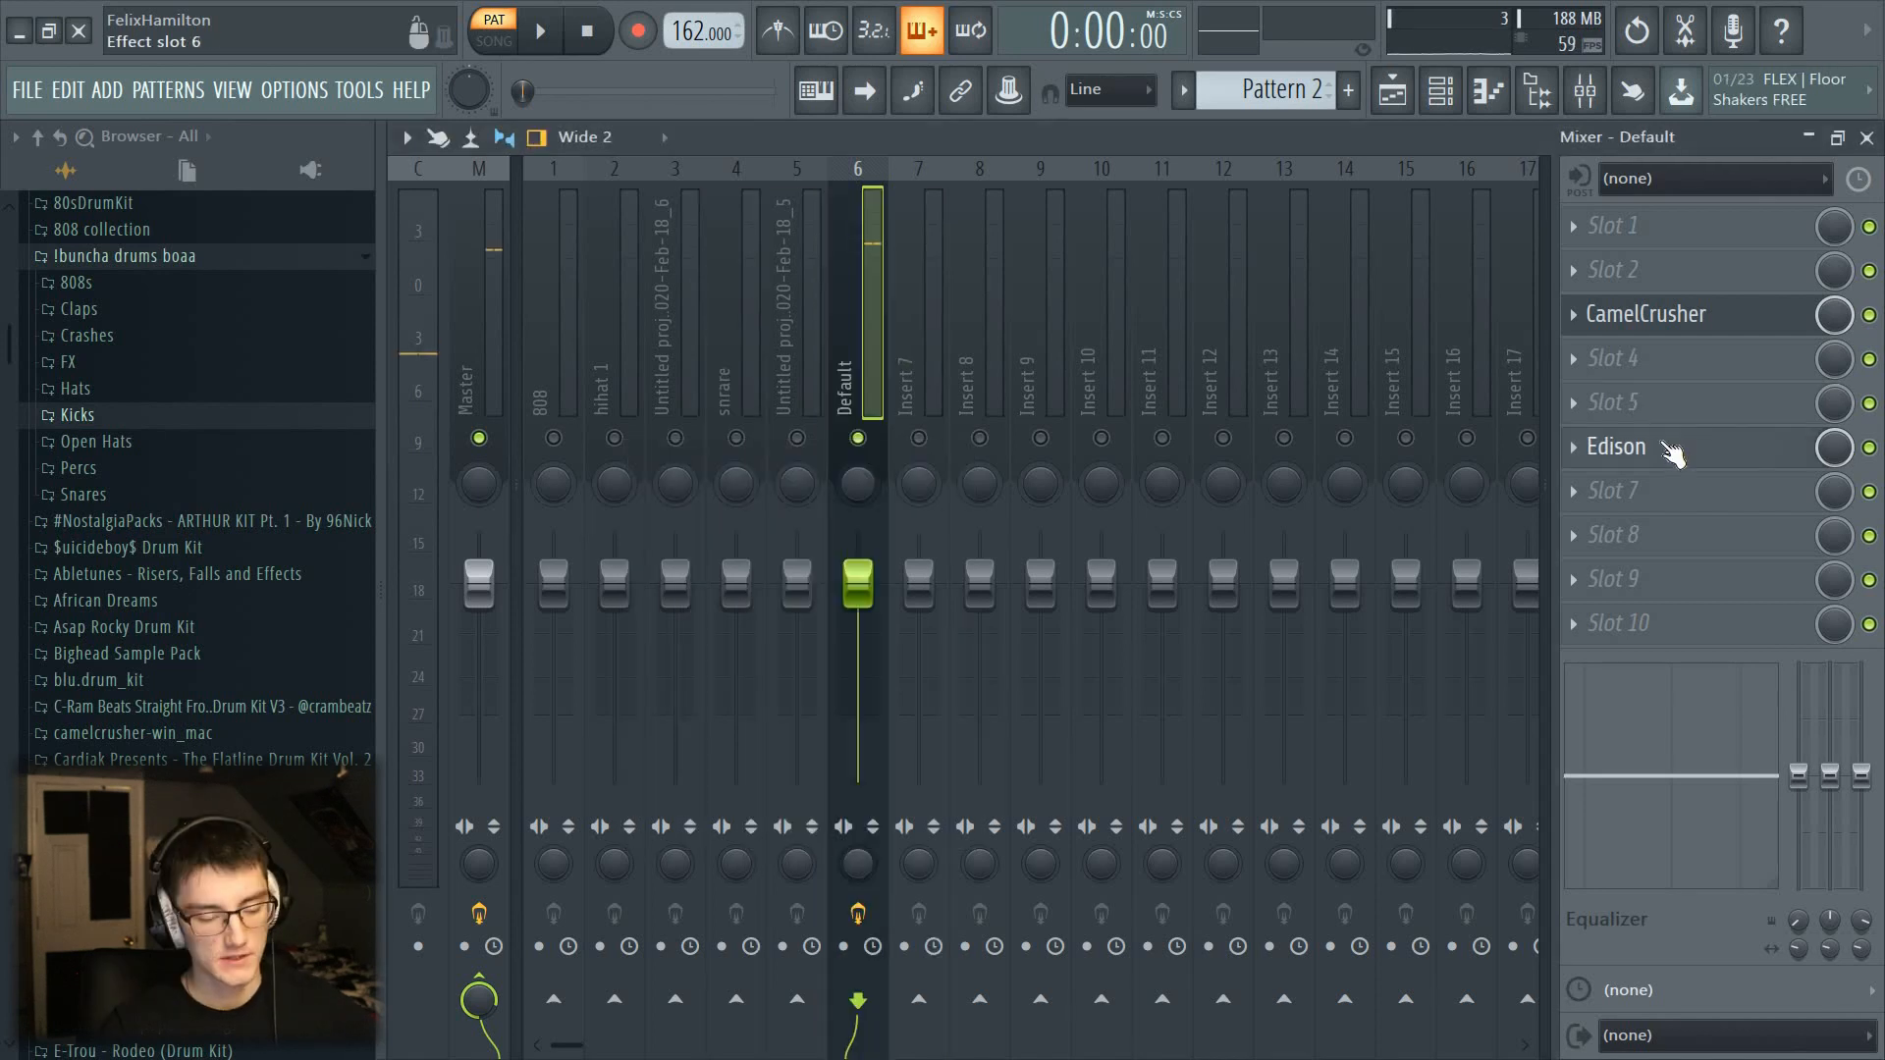
# Step: Try Distructor in effect slot 4 with CamelCrusher bypassed, remove Distructor, and re-enable CamelCrusher
pyautogui.click(1642, 362)
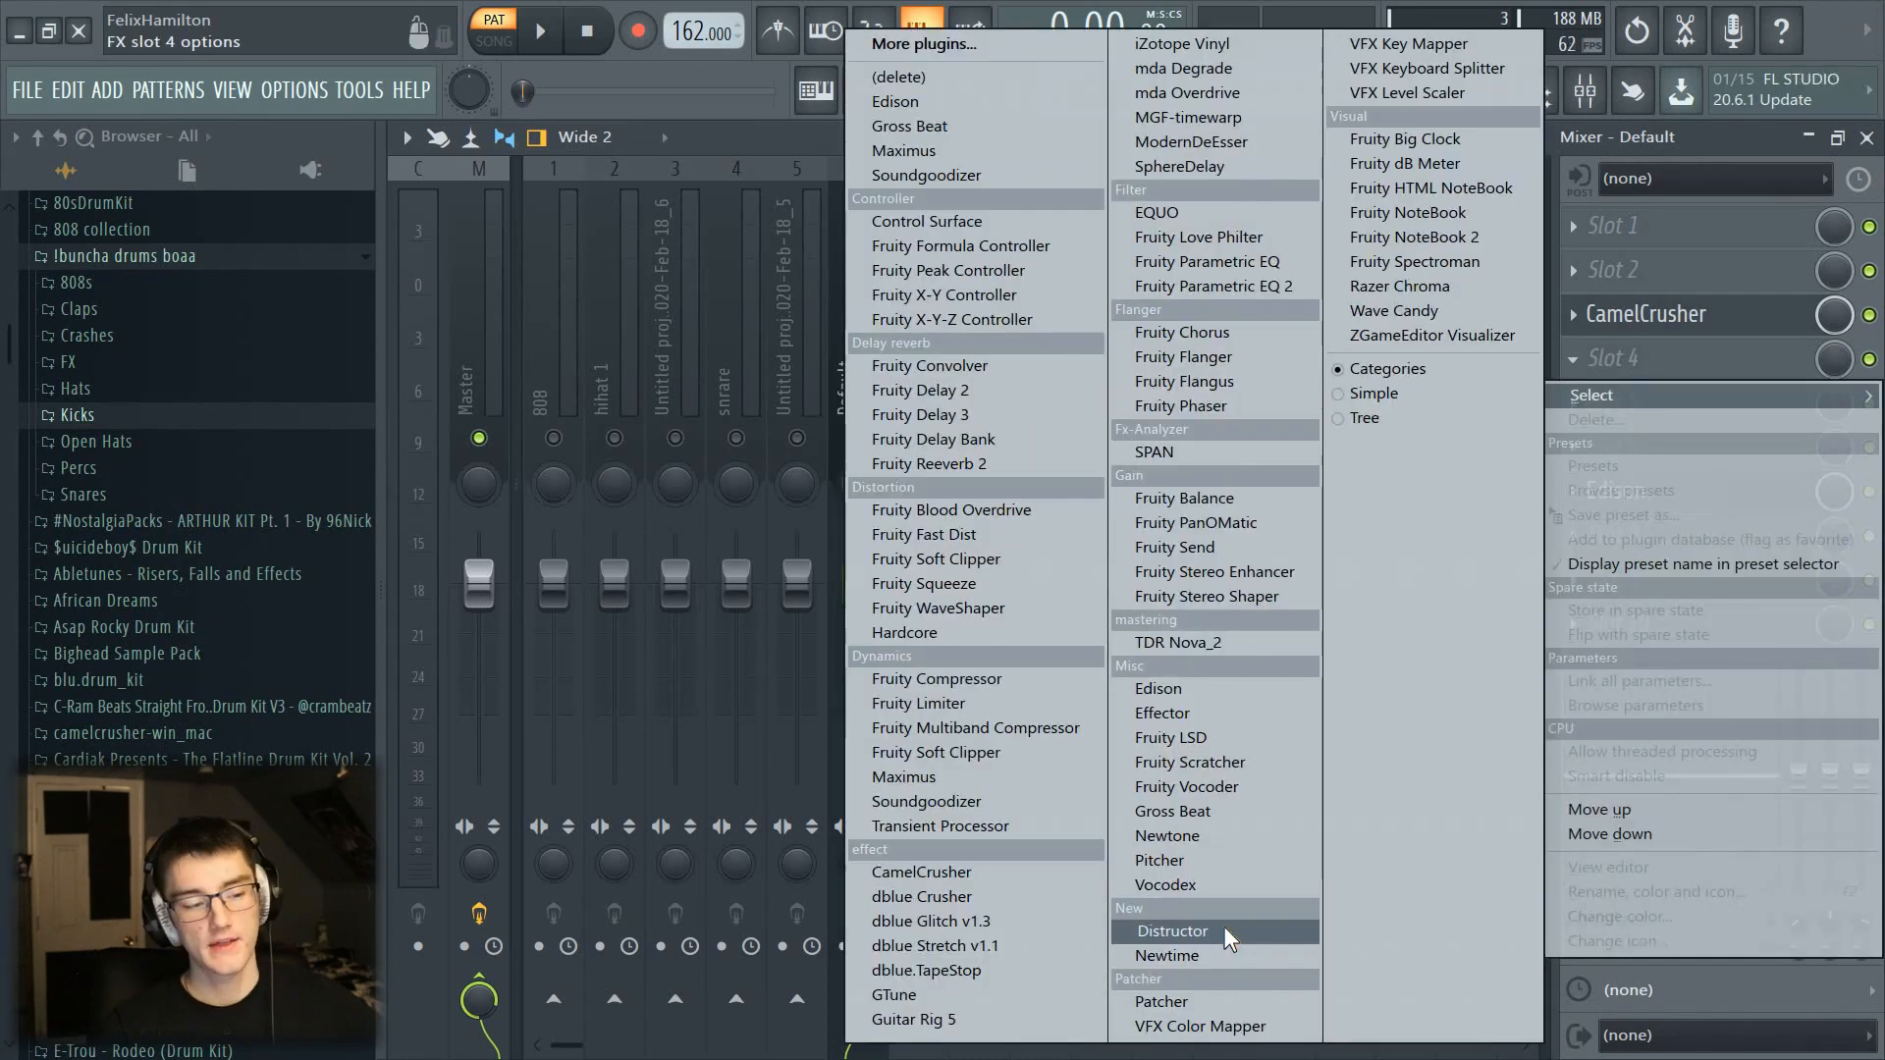
pyautogui.click(1223, 926)
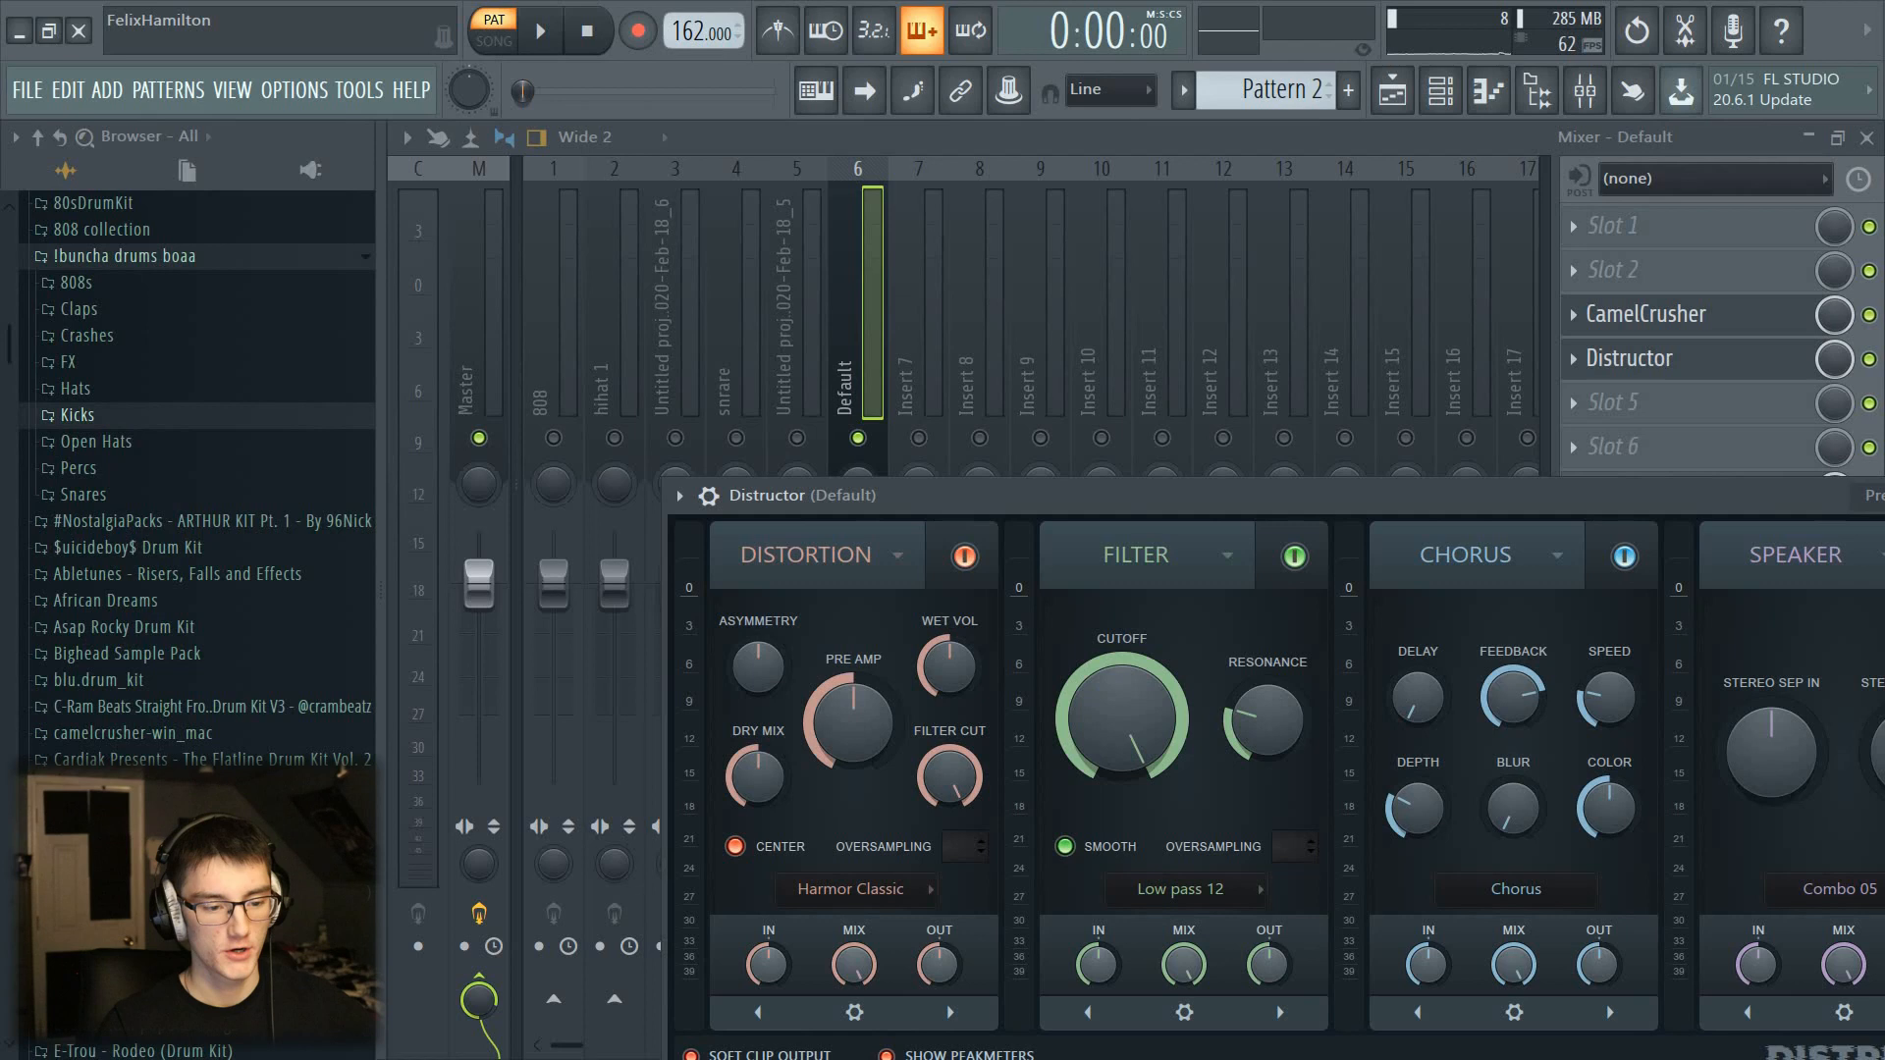
pyautogui.click(1703, 363)
pyautogui.click(1574, 360)
pyautogui.moveTo(1592, 397)
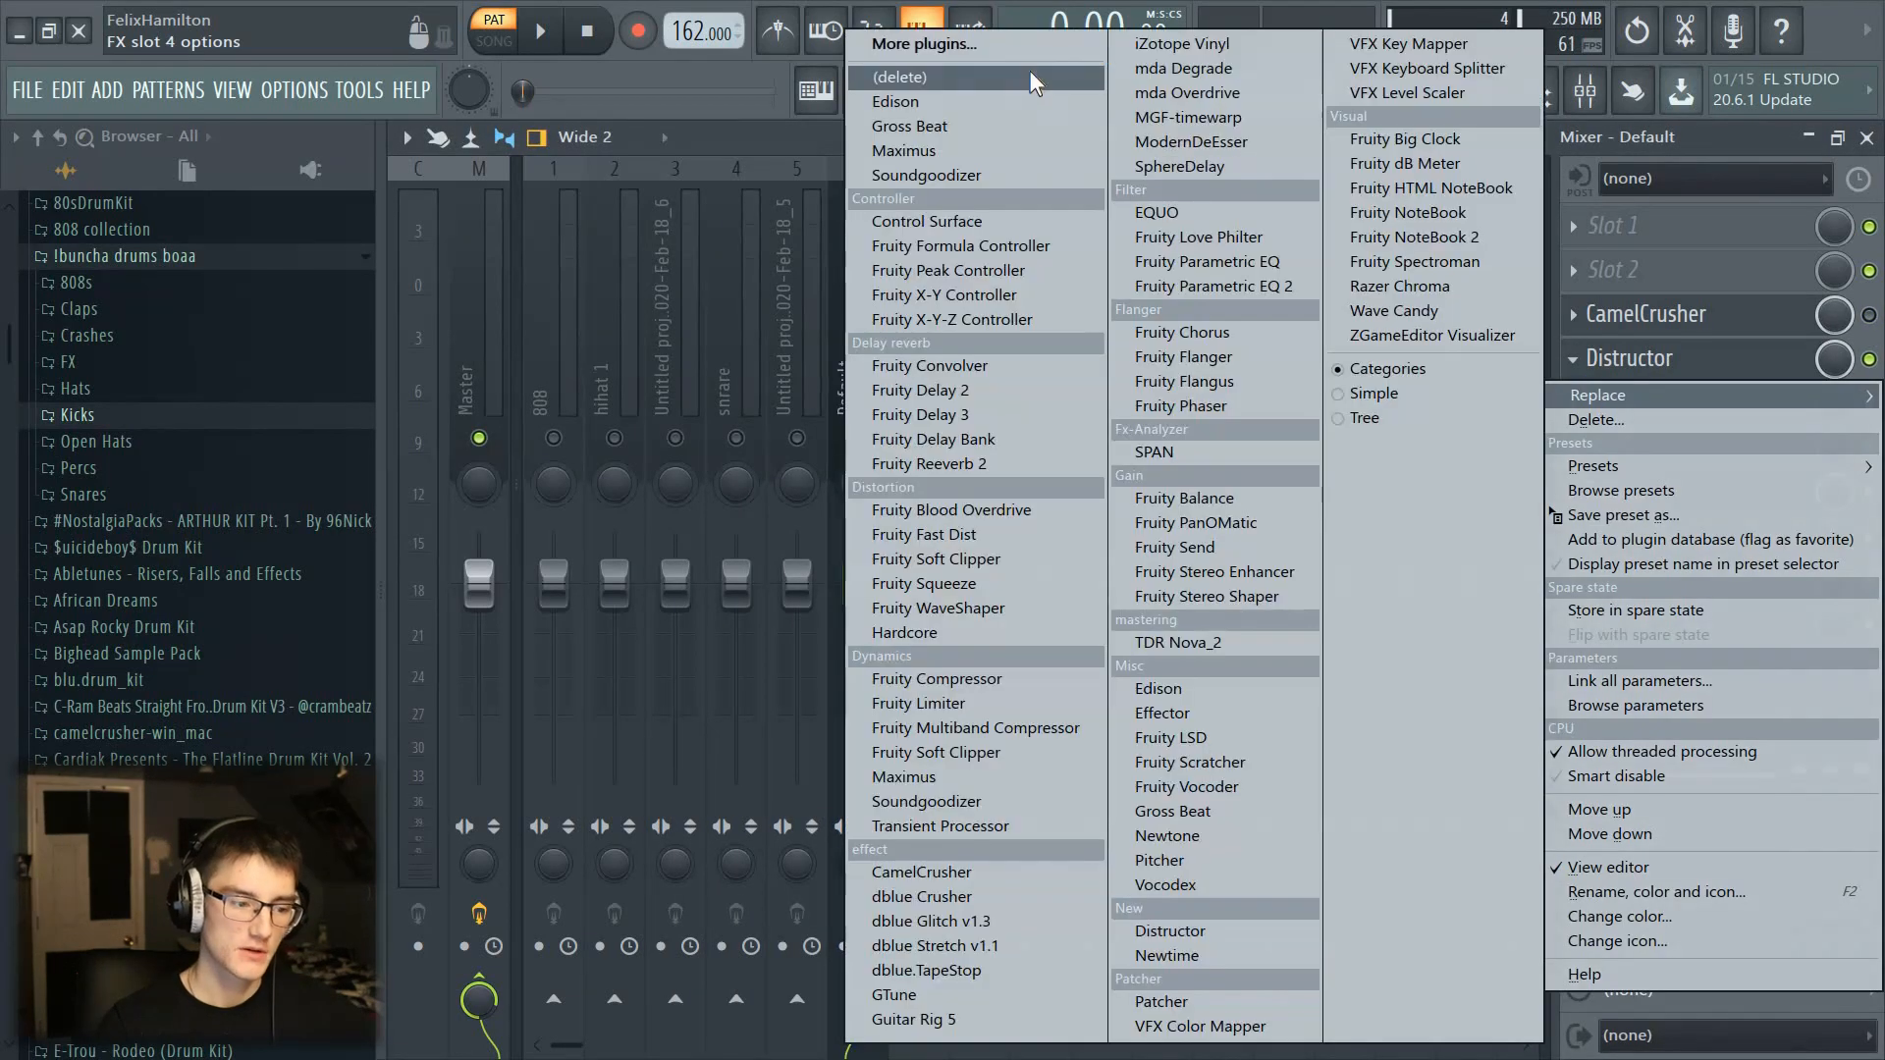
pyautogui.click(1031, 76)
pyautogui.click(1870, 318)
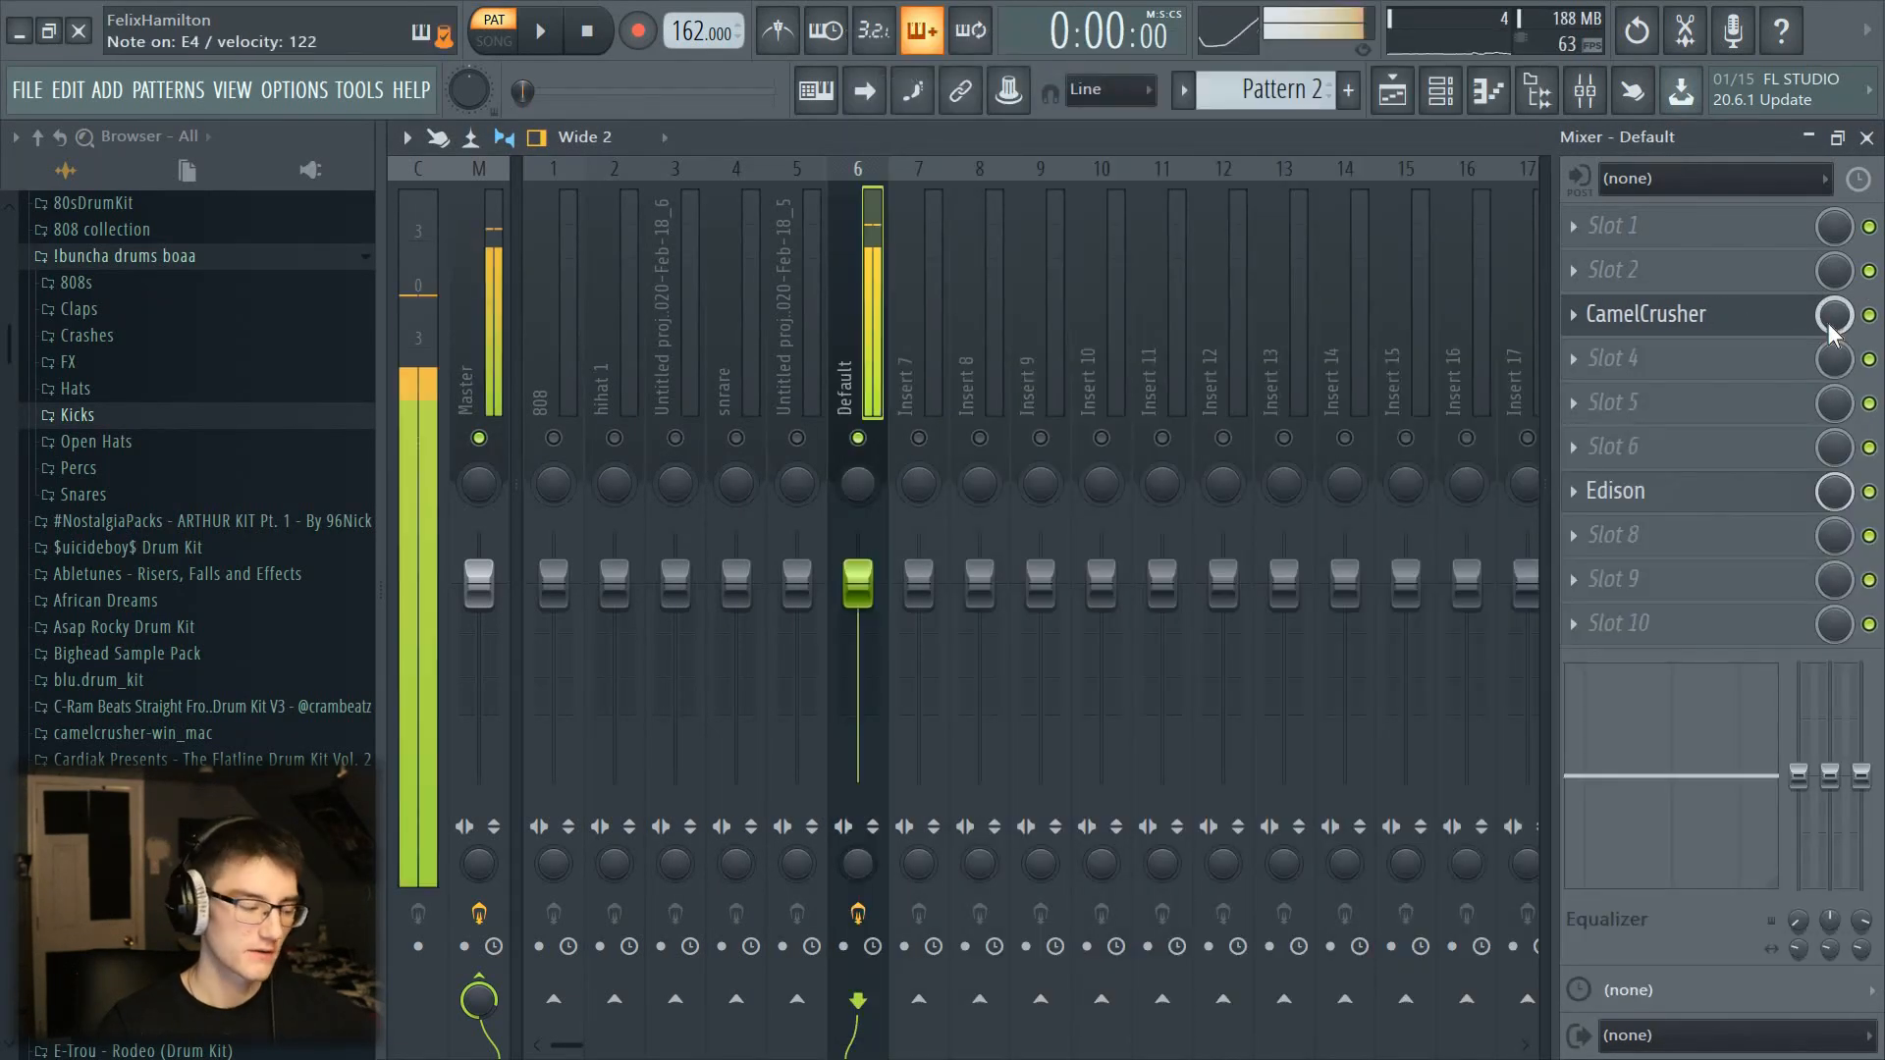
# Step: Switch off CamelCrusher's filter and record a single Sytrus hit into Edison on input
pyautogui.click(1674, 316)
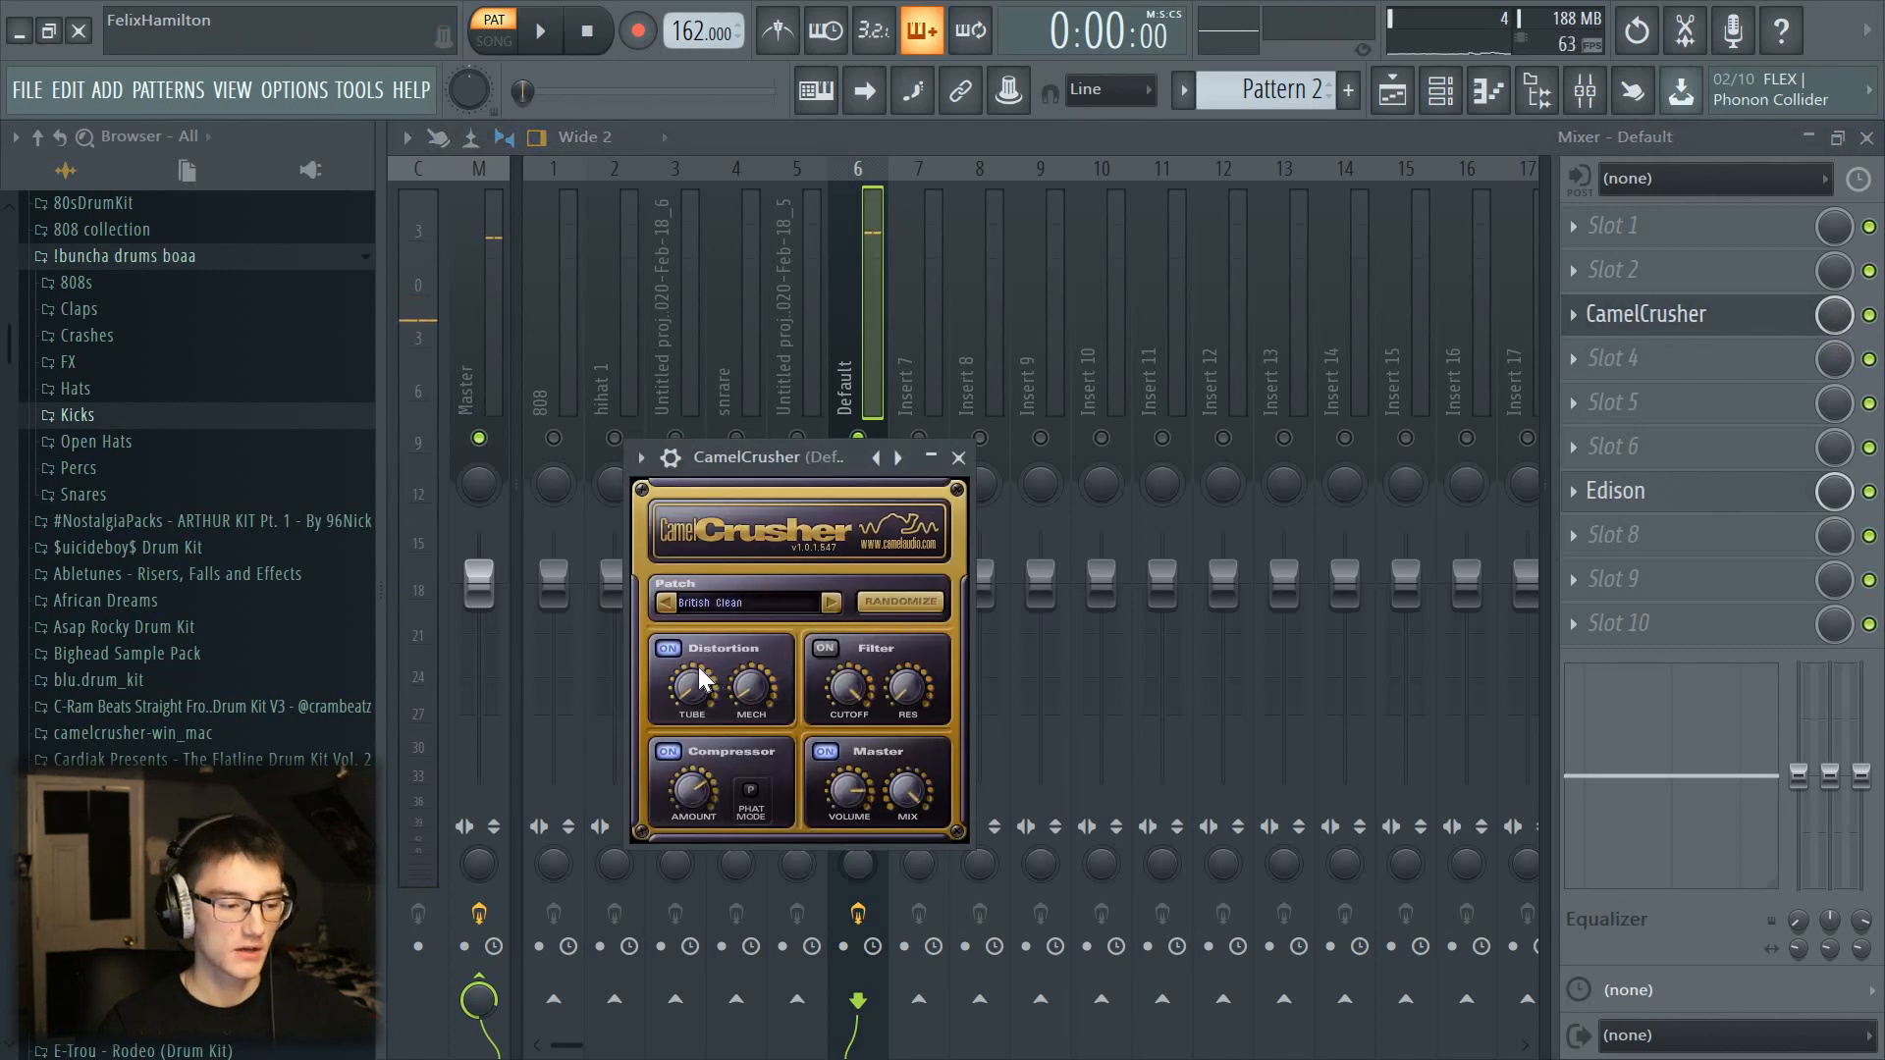
pyautogui.press('Escape')
pyautogui.click(1674, 495)
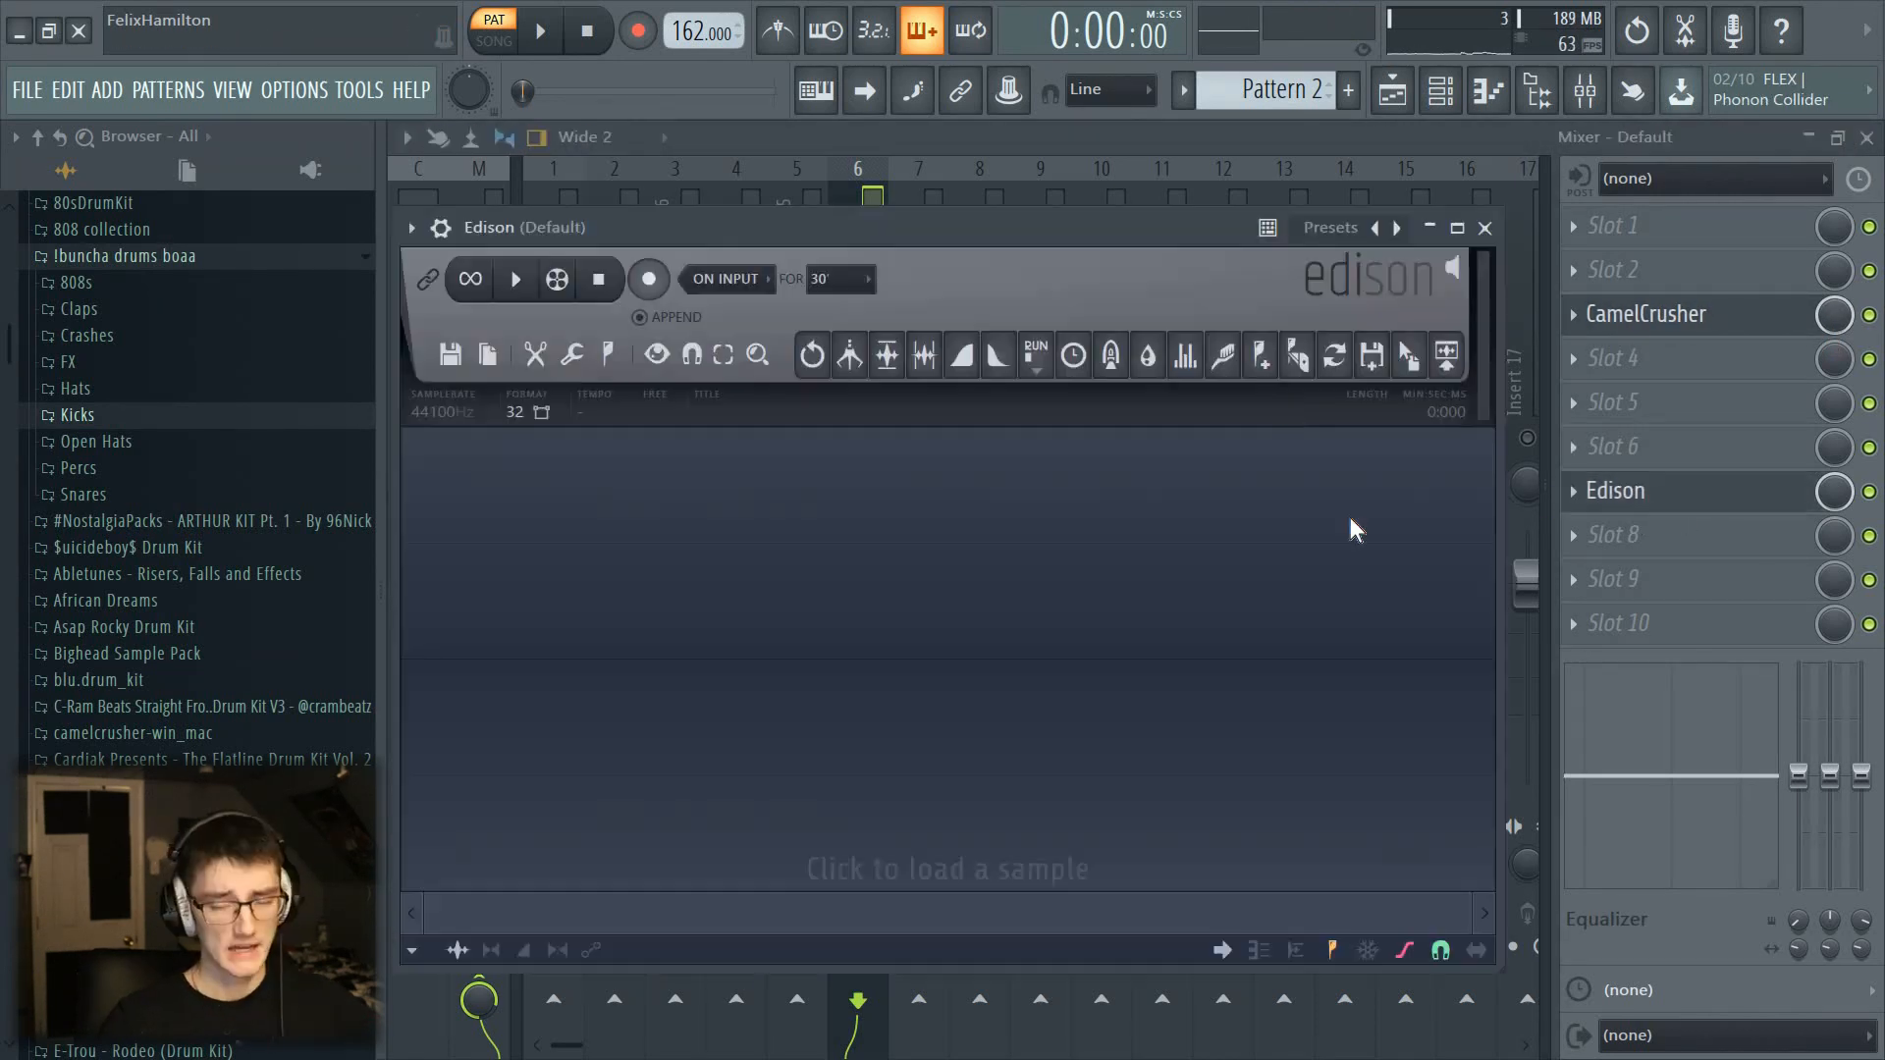
pyautogui.click(1440, 89)
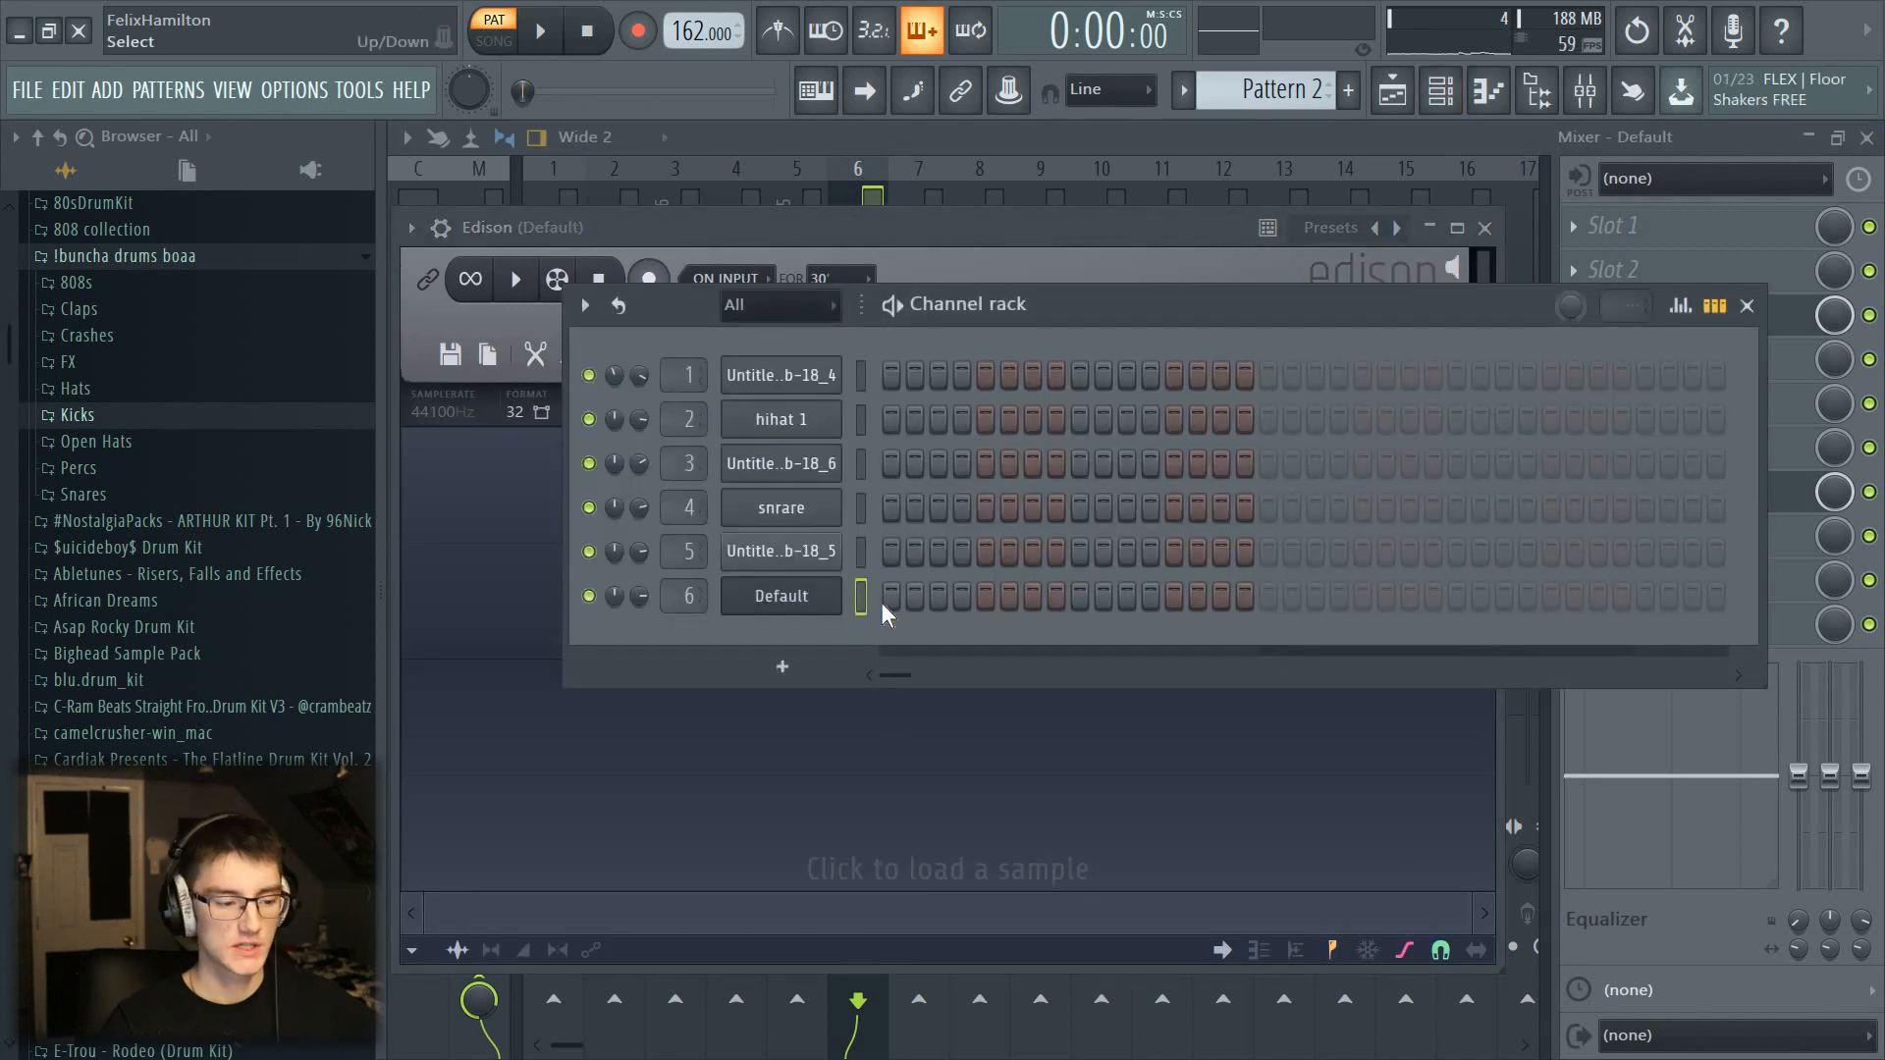
pyautogui.click(1337, 149)
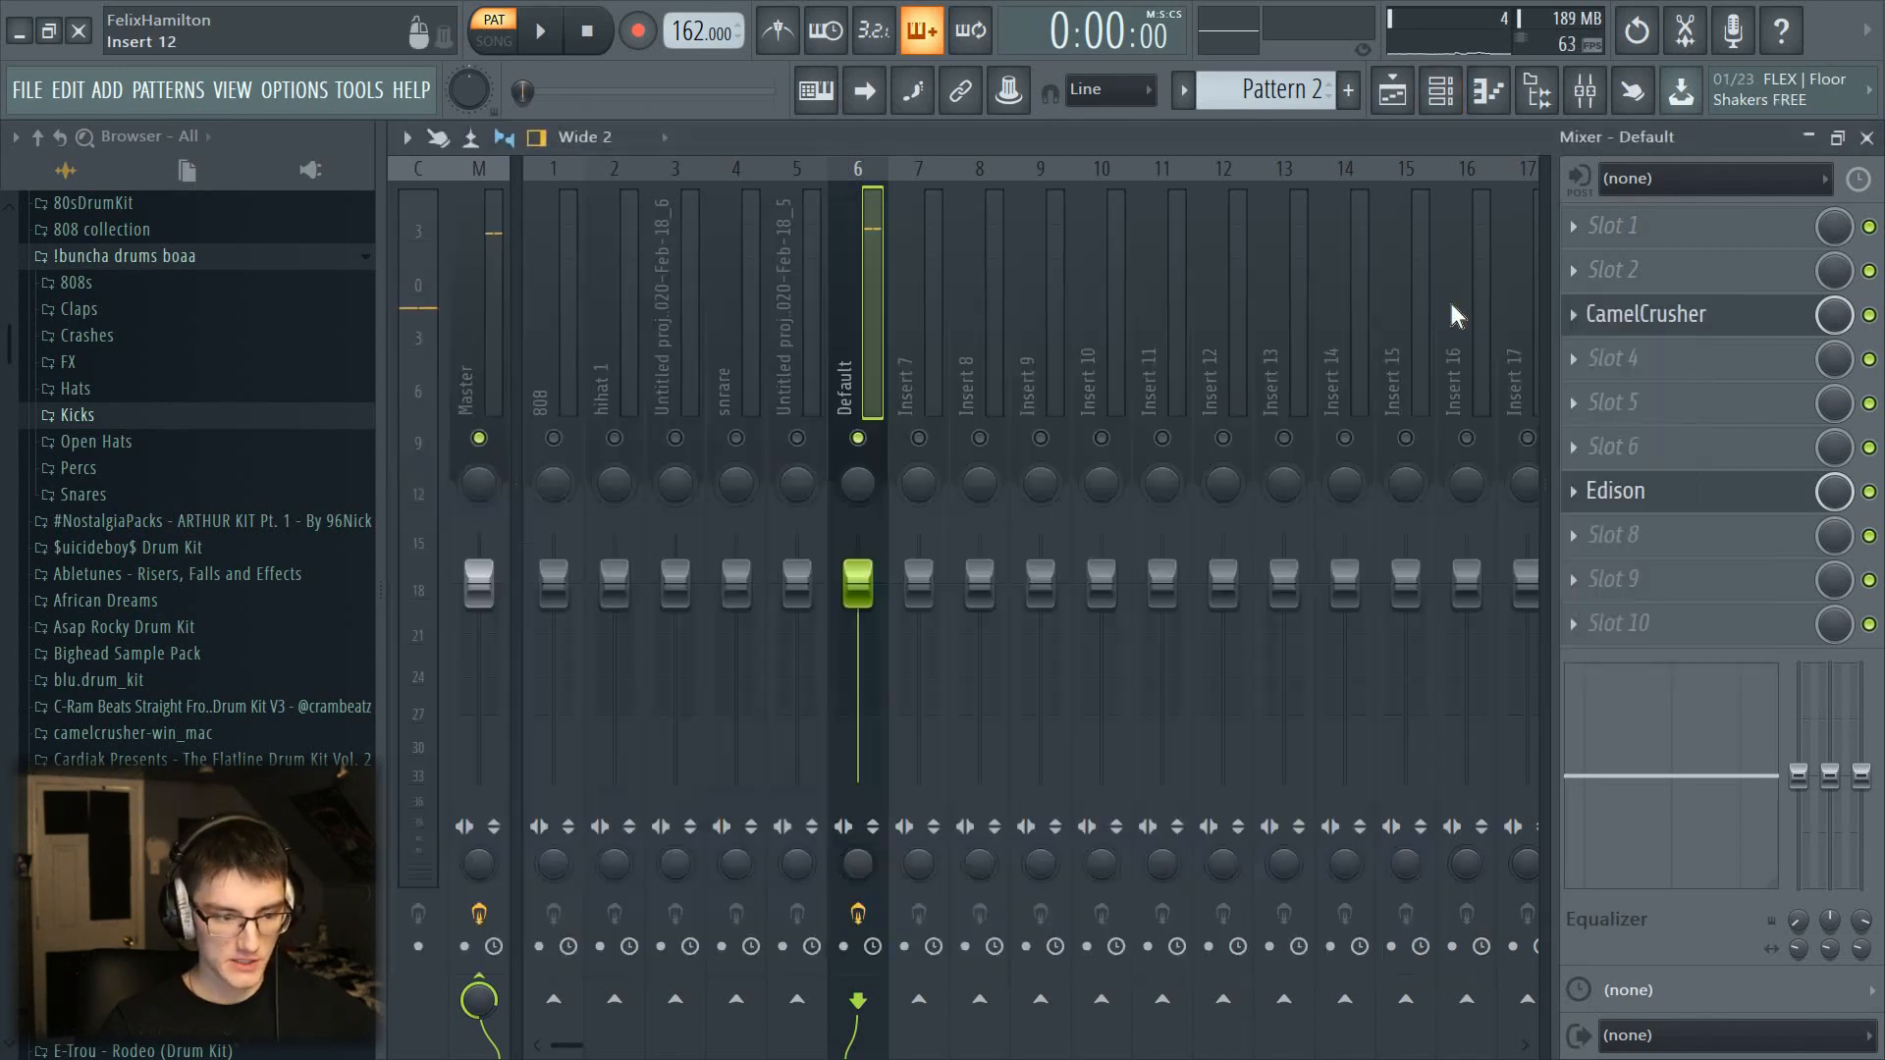
pyautogui.click(1620, 491)
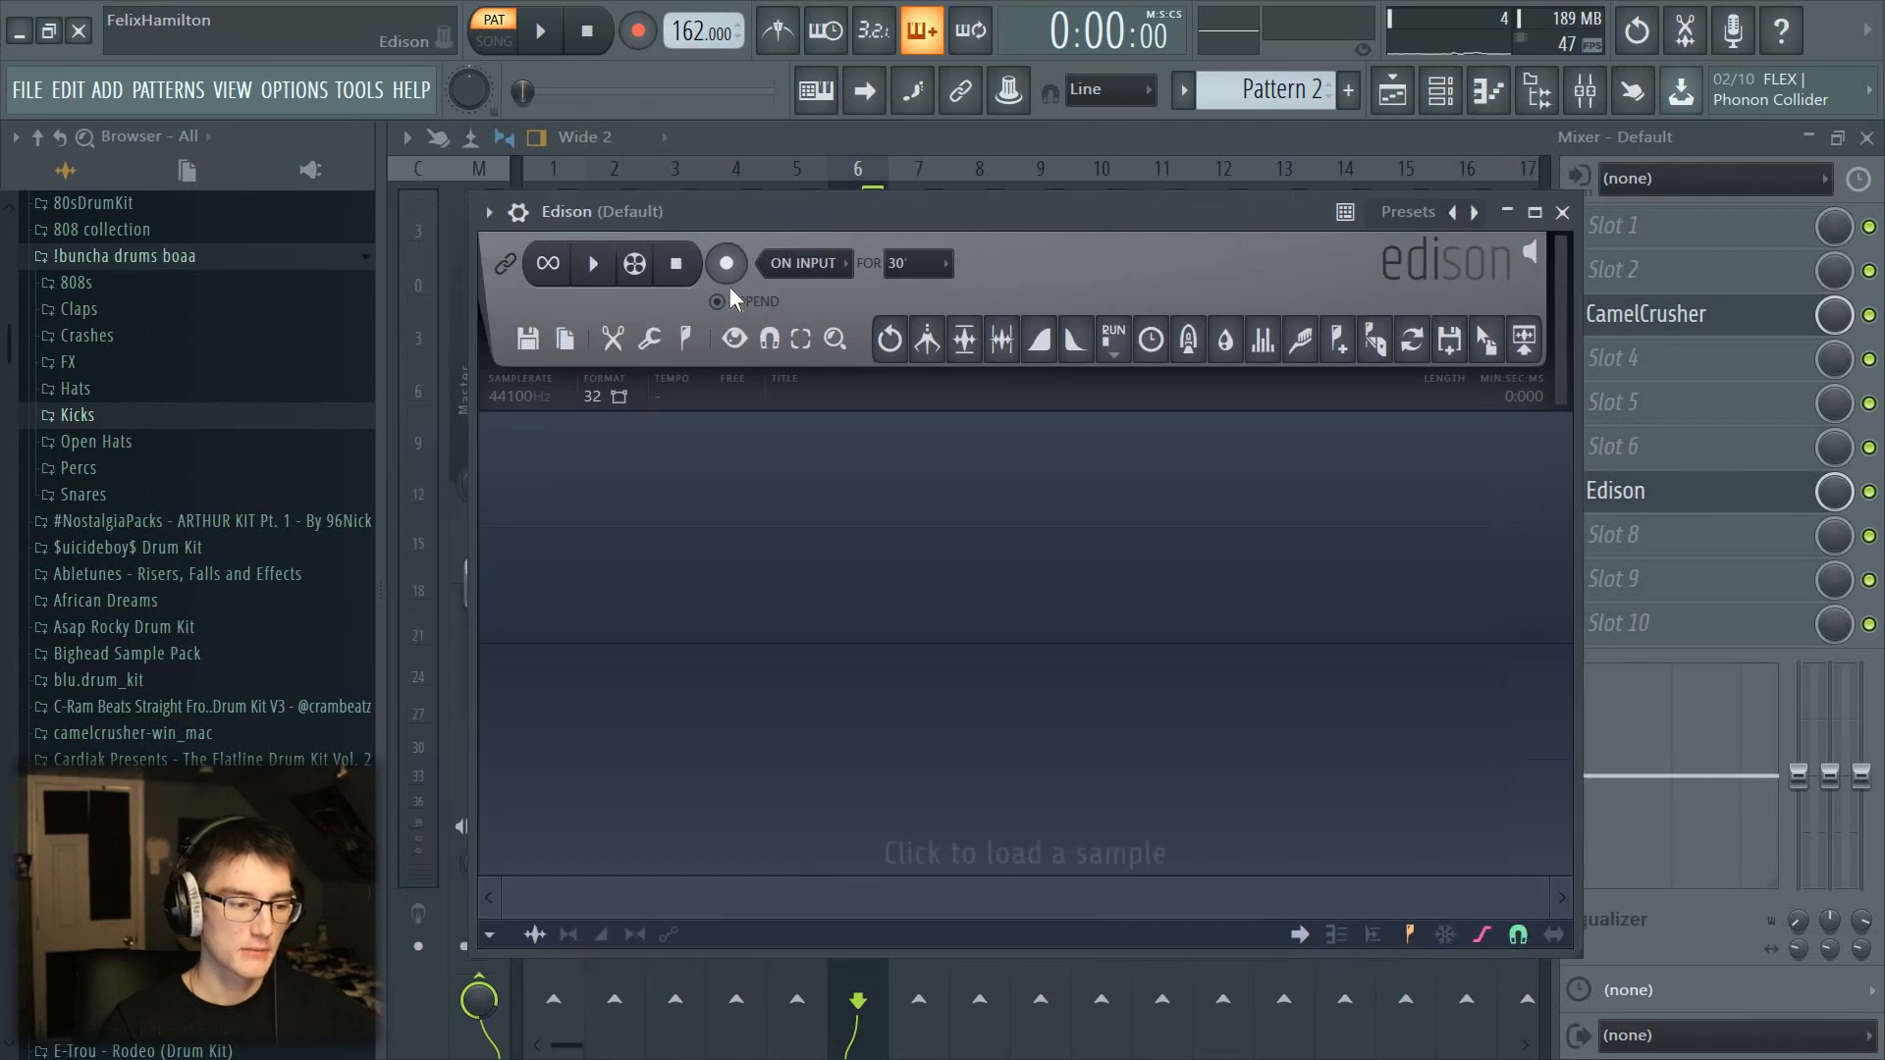
pyautogui.click(728, 265)
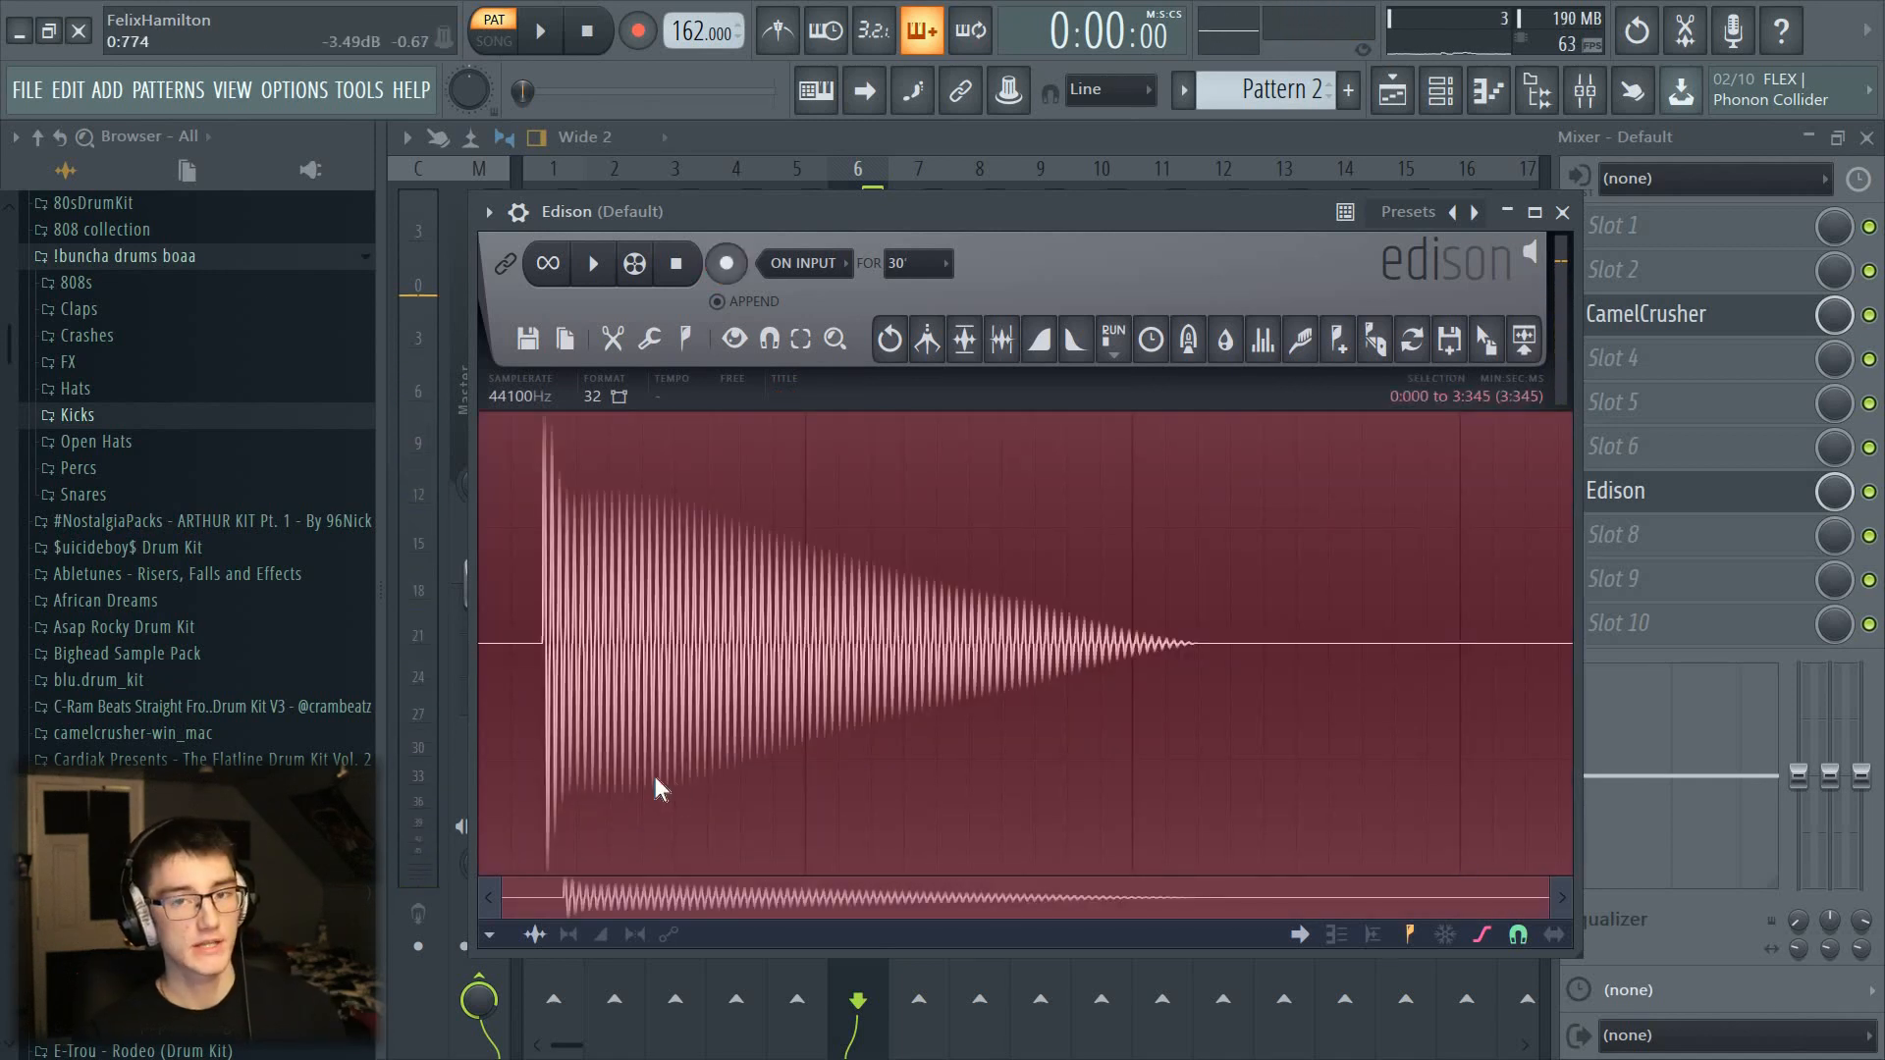
# Step: Select the recorded hit from 0:190 to 2:229 in Edison and send it to the channel rack as a new sampler channel
pyautogui.scroll(4, 589, 714)
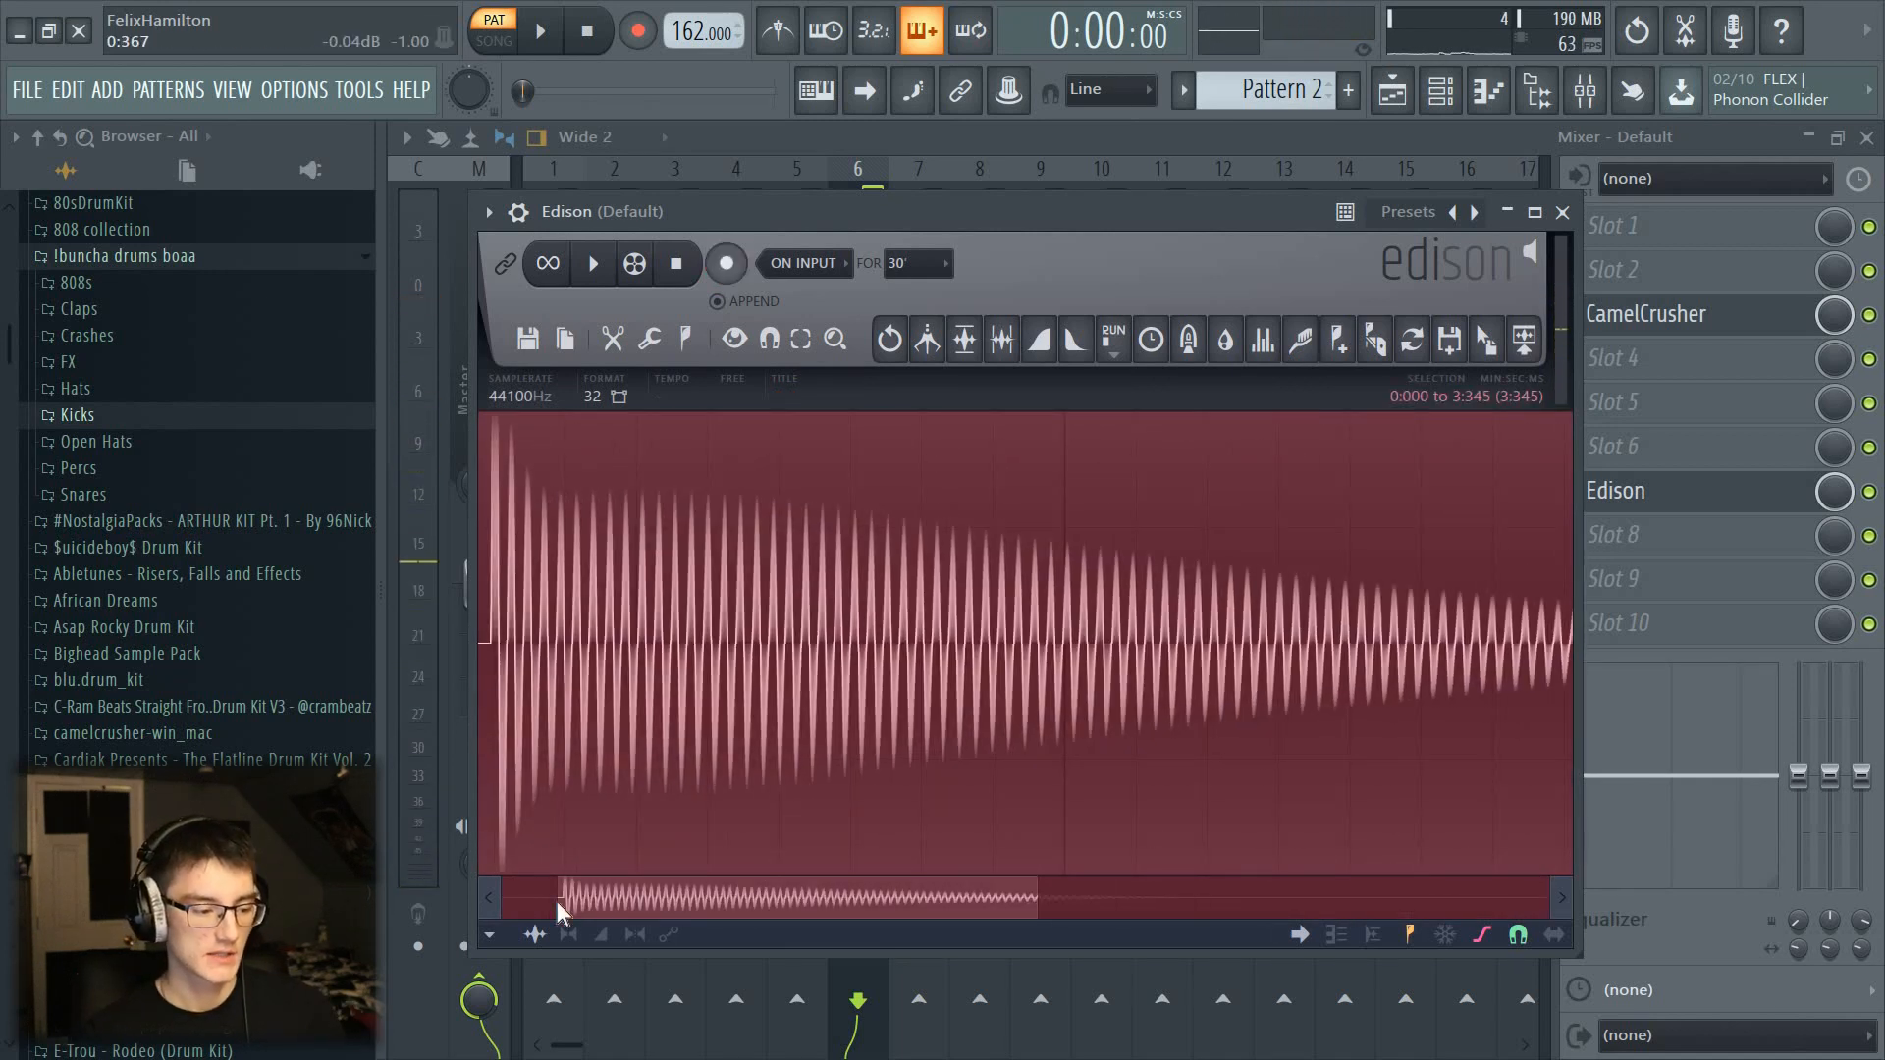
pyautogui.moveTo(558, 901); pyautogui.dragTo(500, 899)
pyautogui.scroll(3, 533, 681)
pyautogui.rightClick(648, 692)
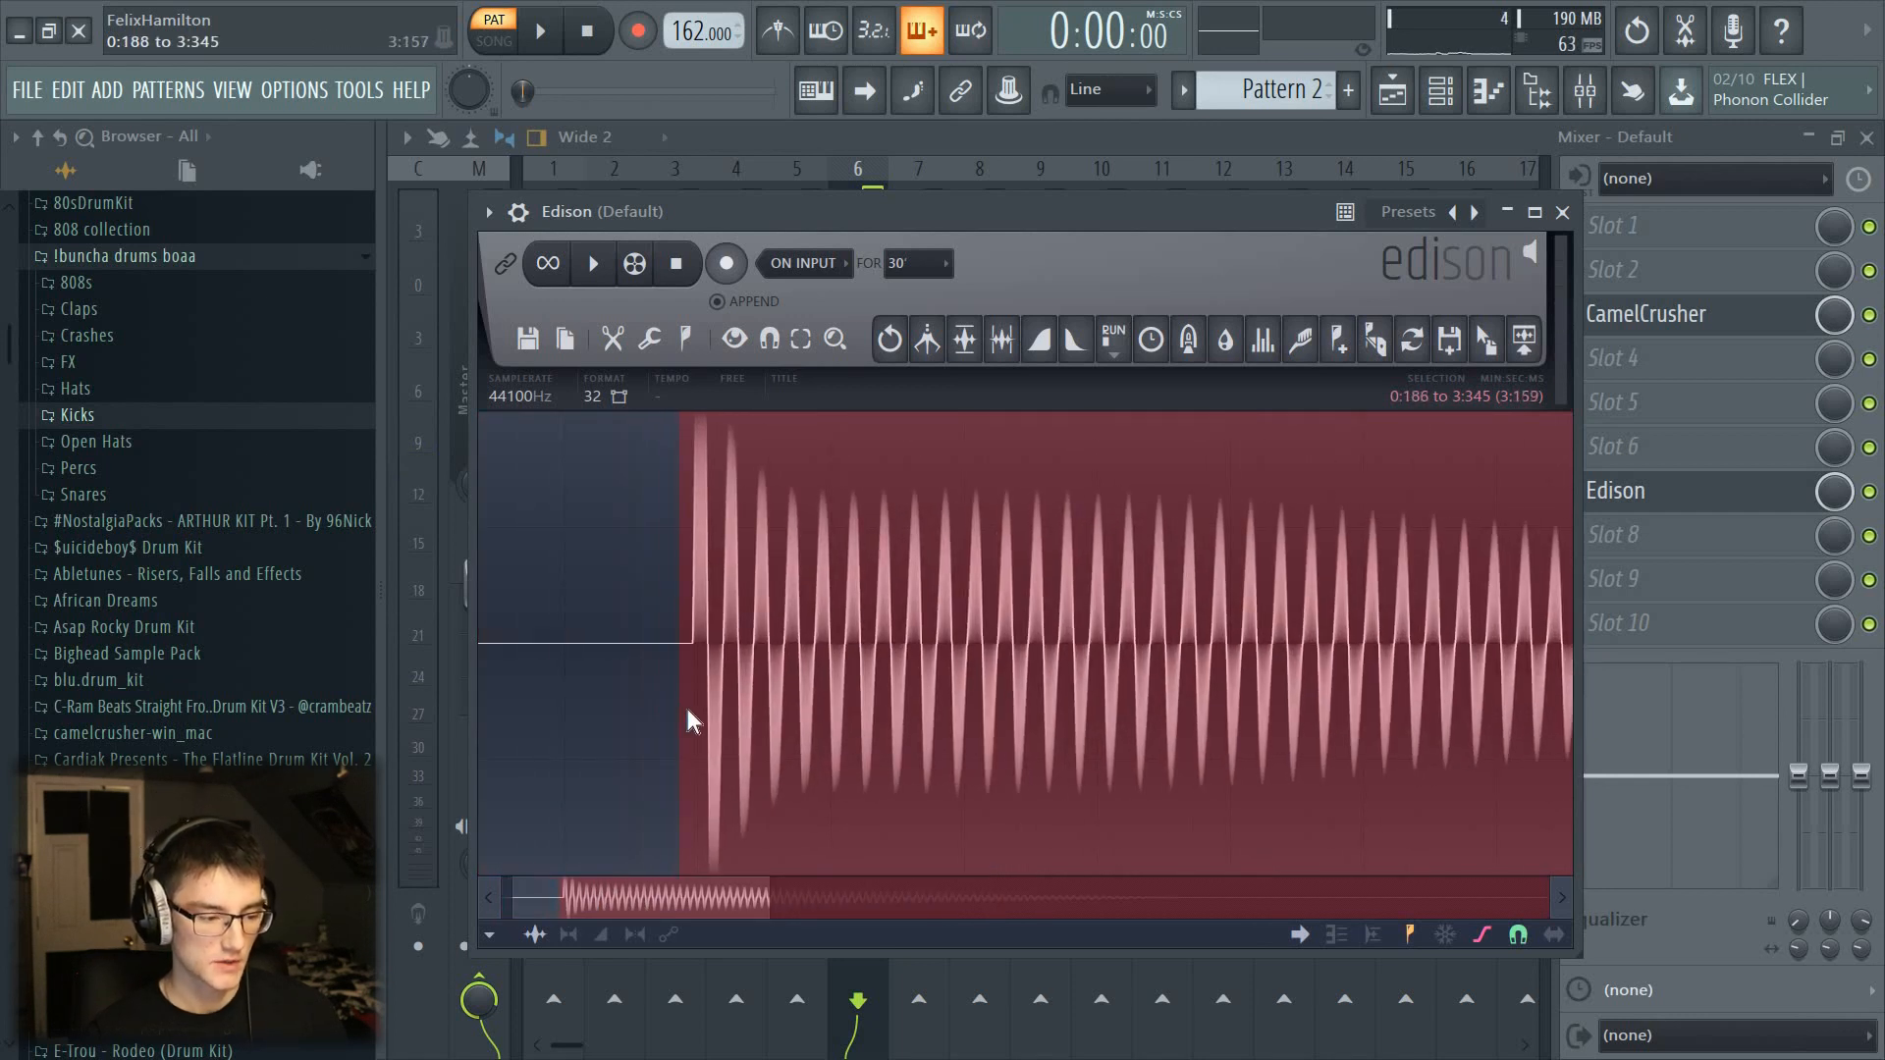
pyautogui.scroll(-5, 688, 703)
pyautogui.rightClick(1221, 697)
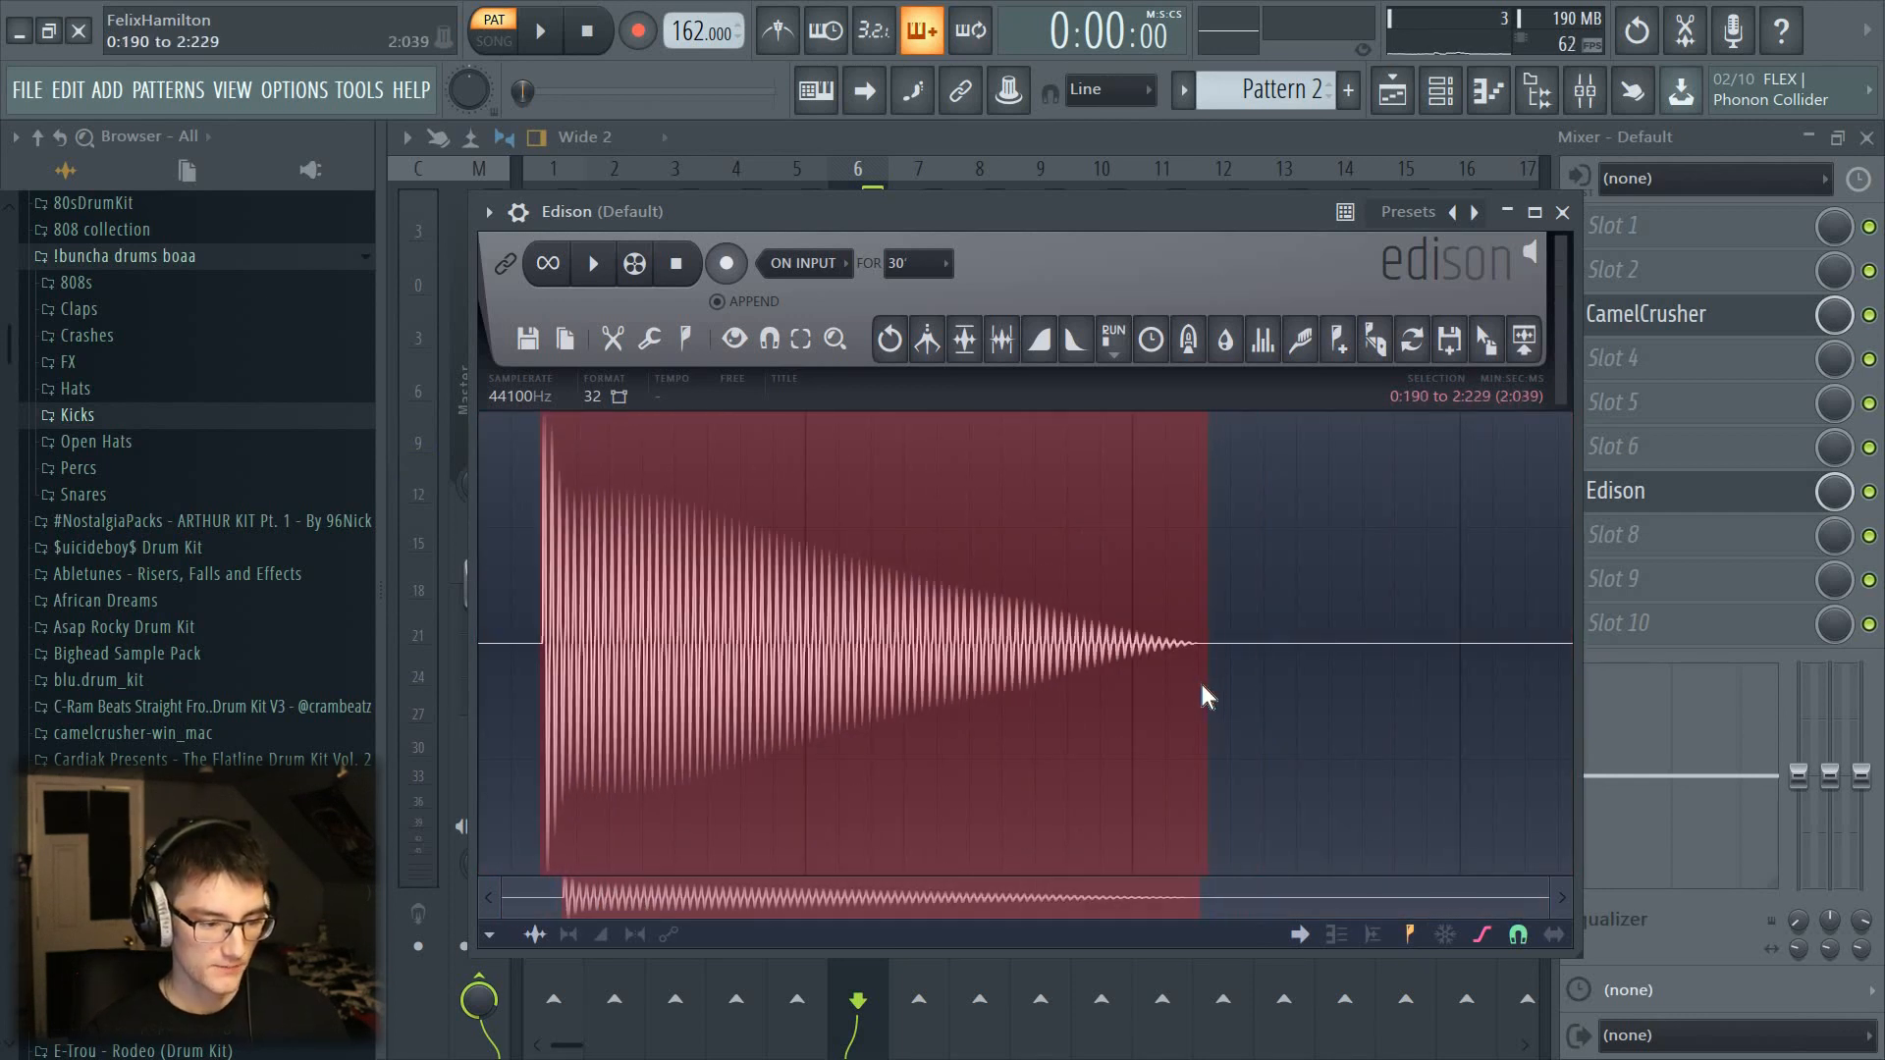
pyautogui.moveTo(1489, 339); pyautogui.dragTo(854, 650)
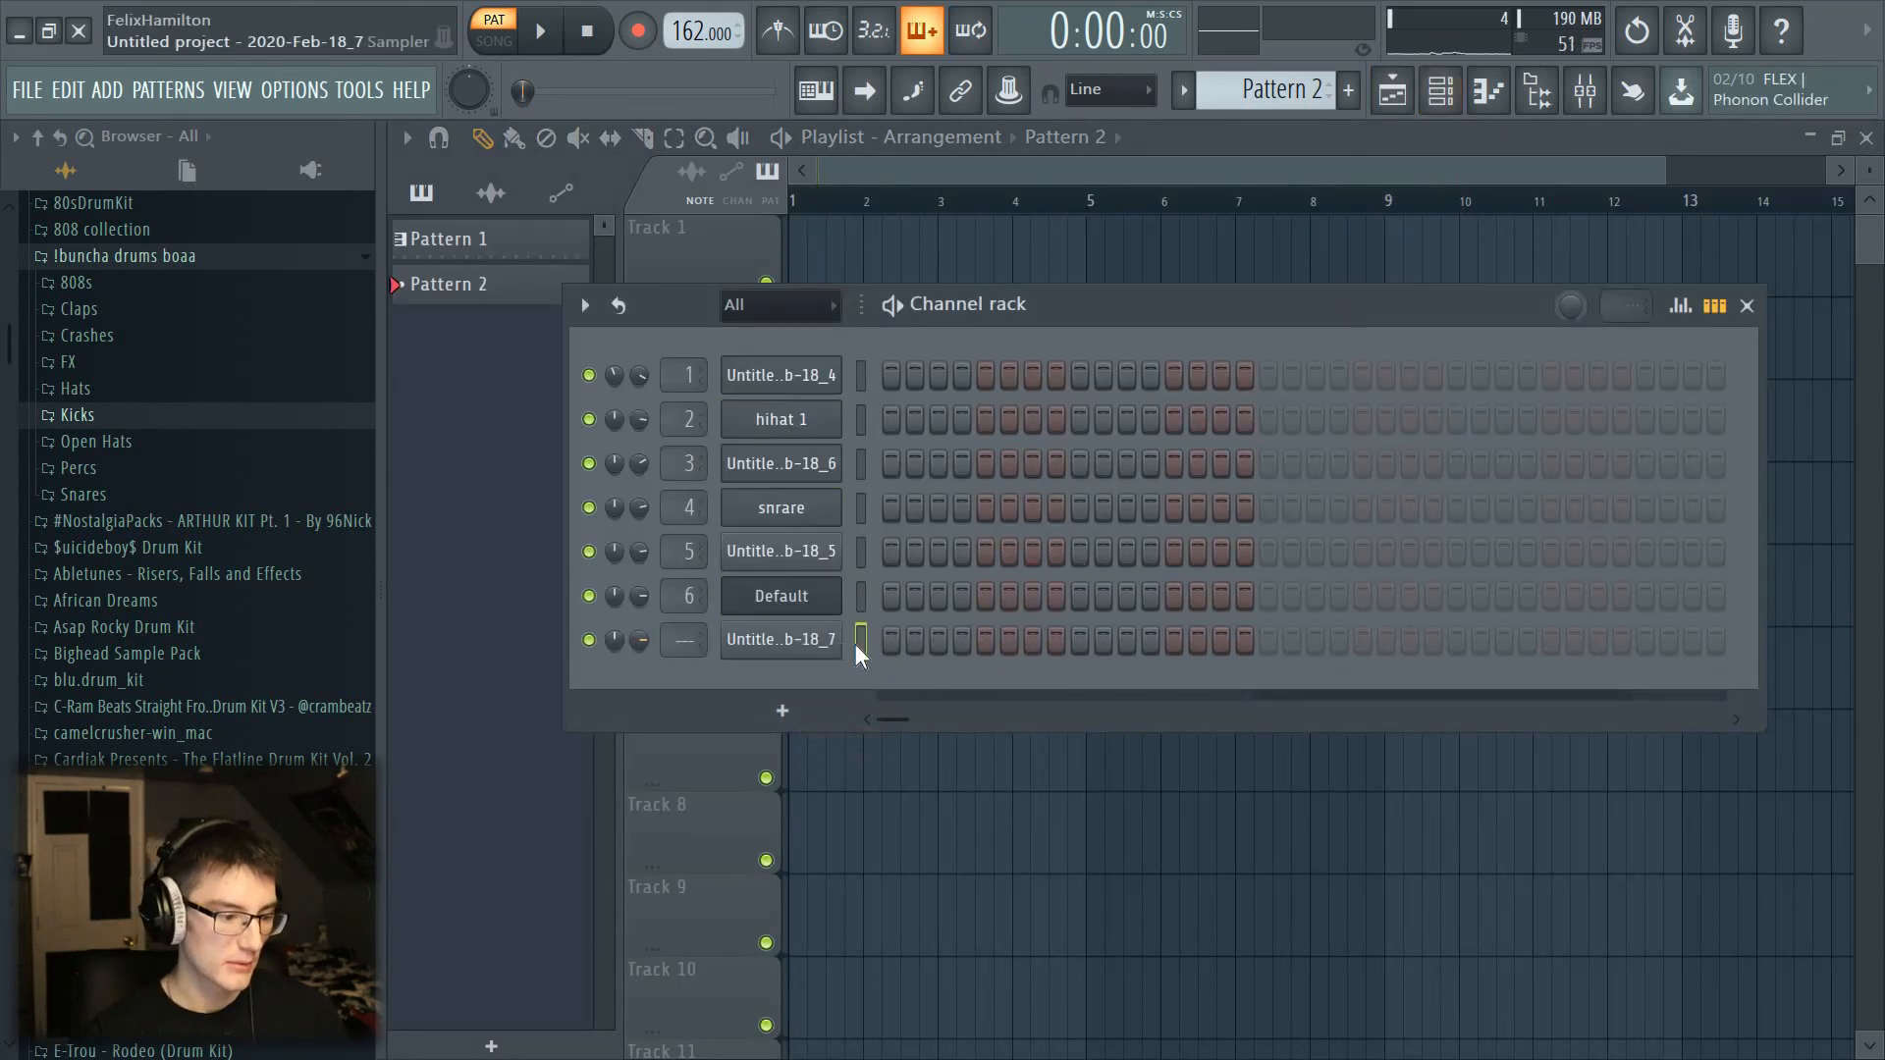
# Step: Place a hit on the new sampler channel's first step and boost its sample into clipping with precomputed effects, auditioning the loop
pyautogui.click(890, 642)
pyautogui.click(893, 306)
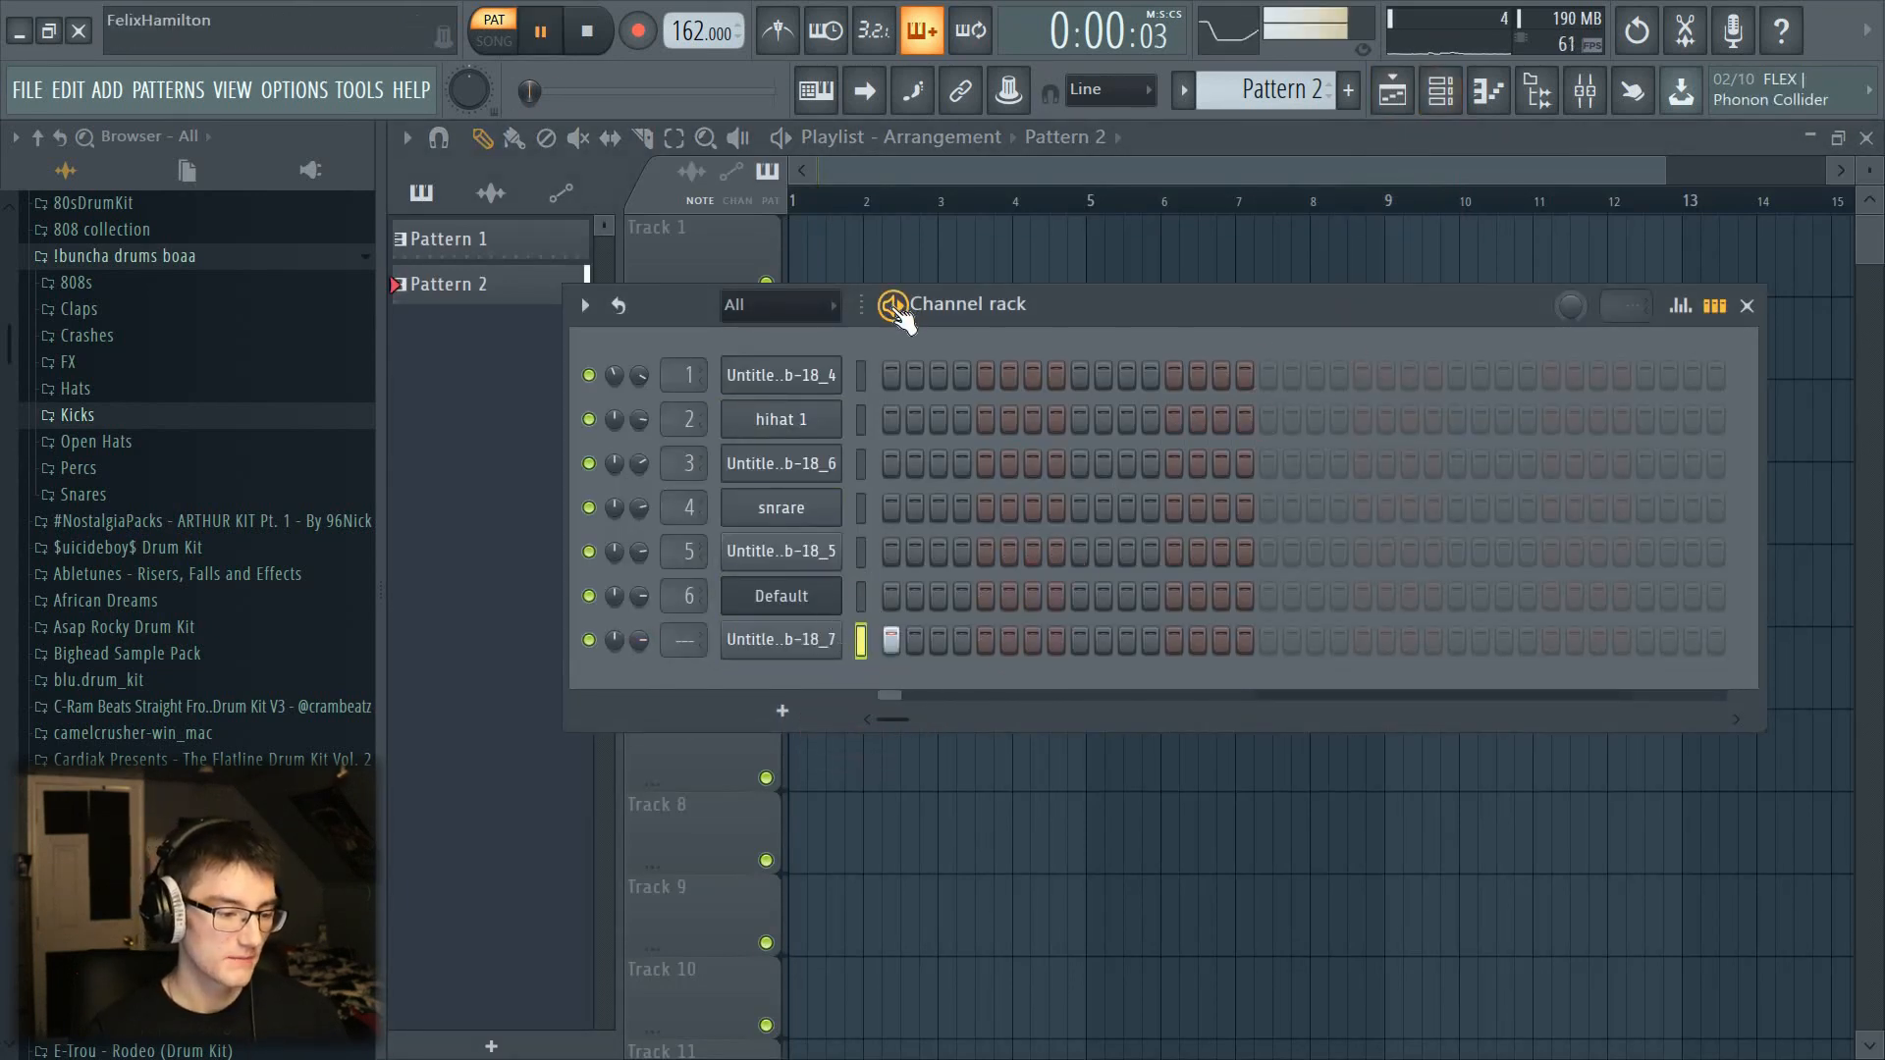
pyautogui.click(823, 652)
pyautogui.press('space')
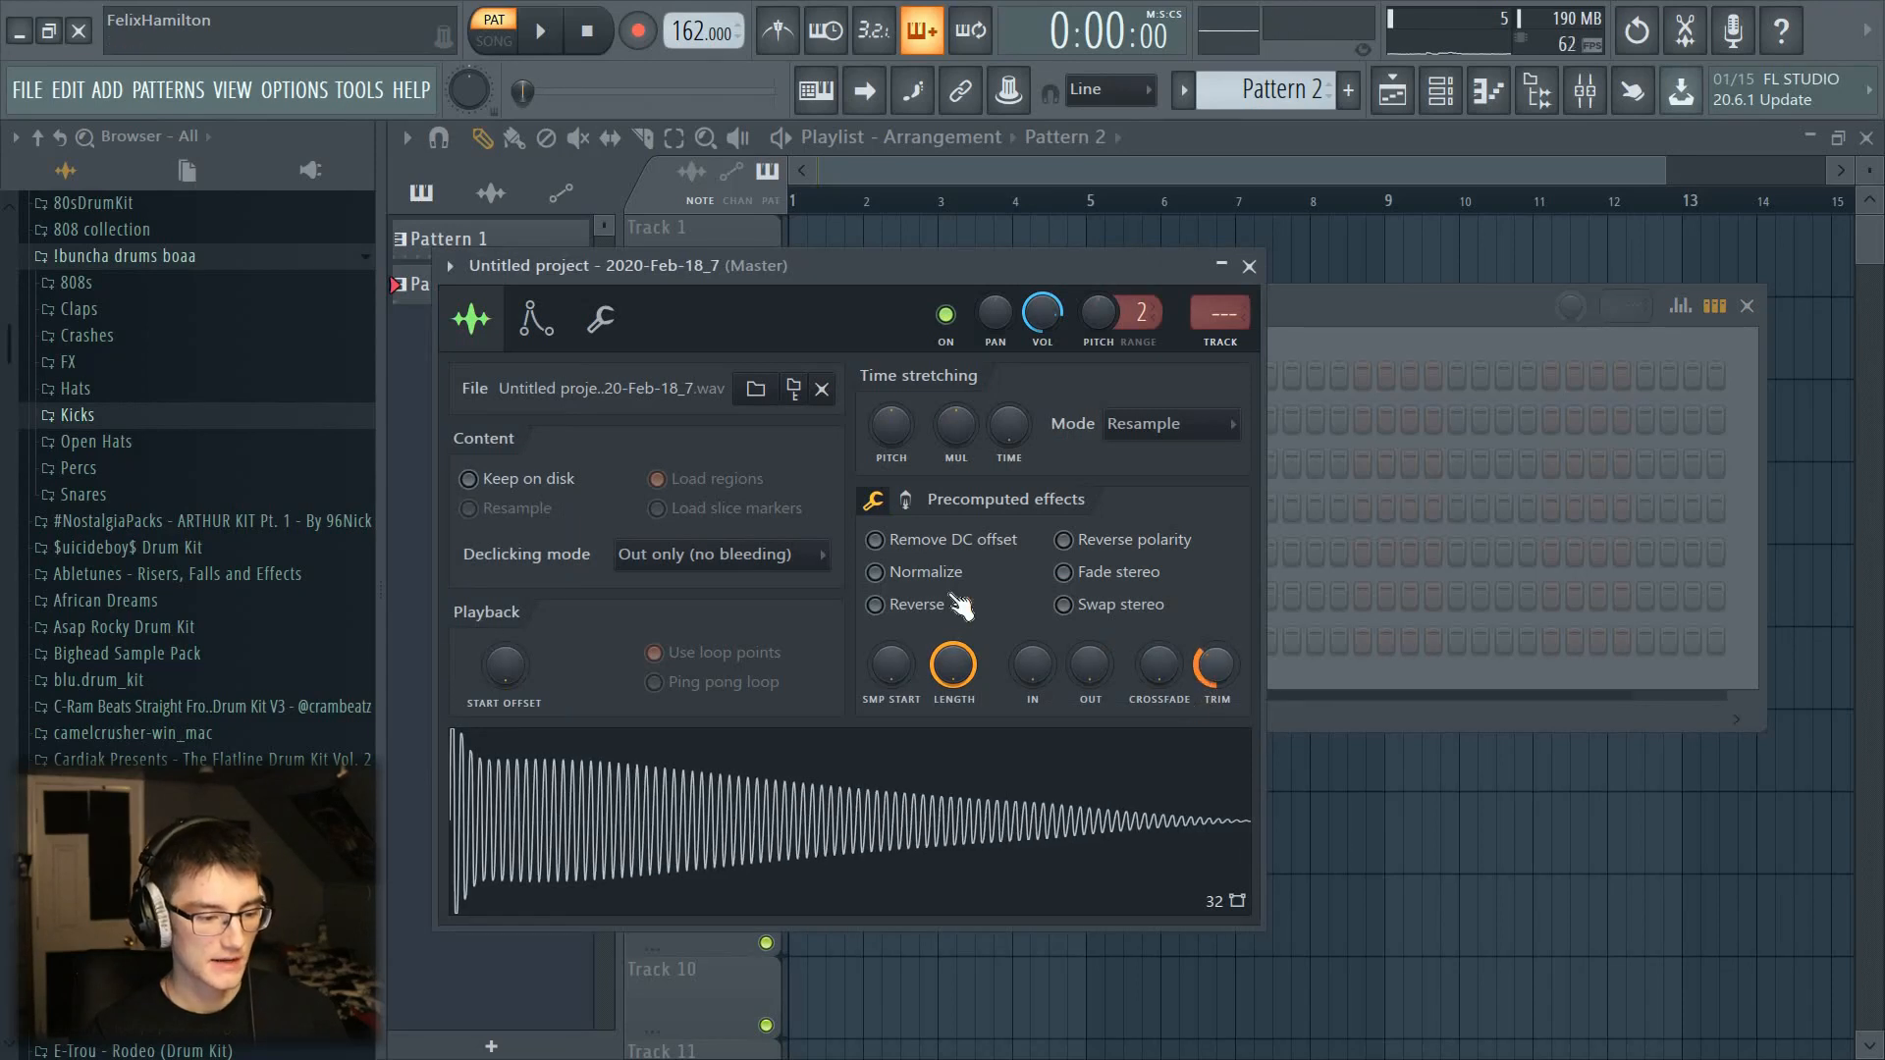
pyautogui.click(873, 501)
pyautogui.press('F6')
pyautogui.press('space')
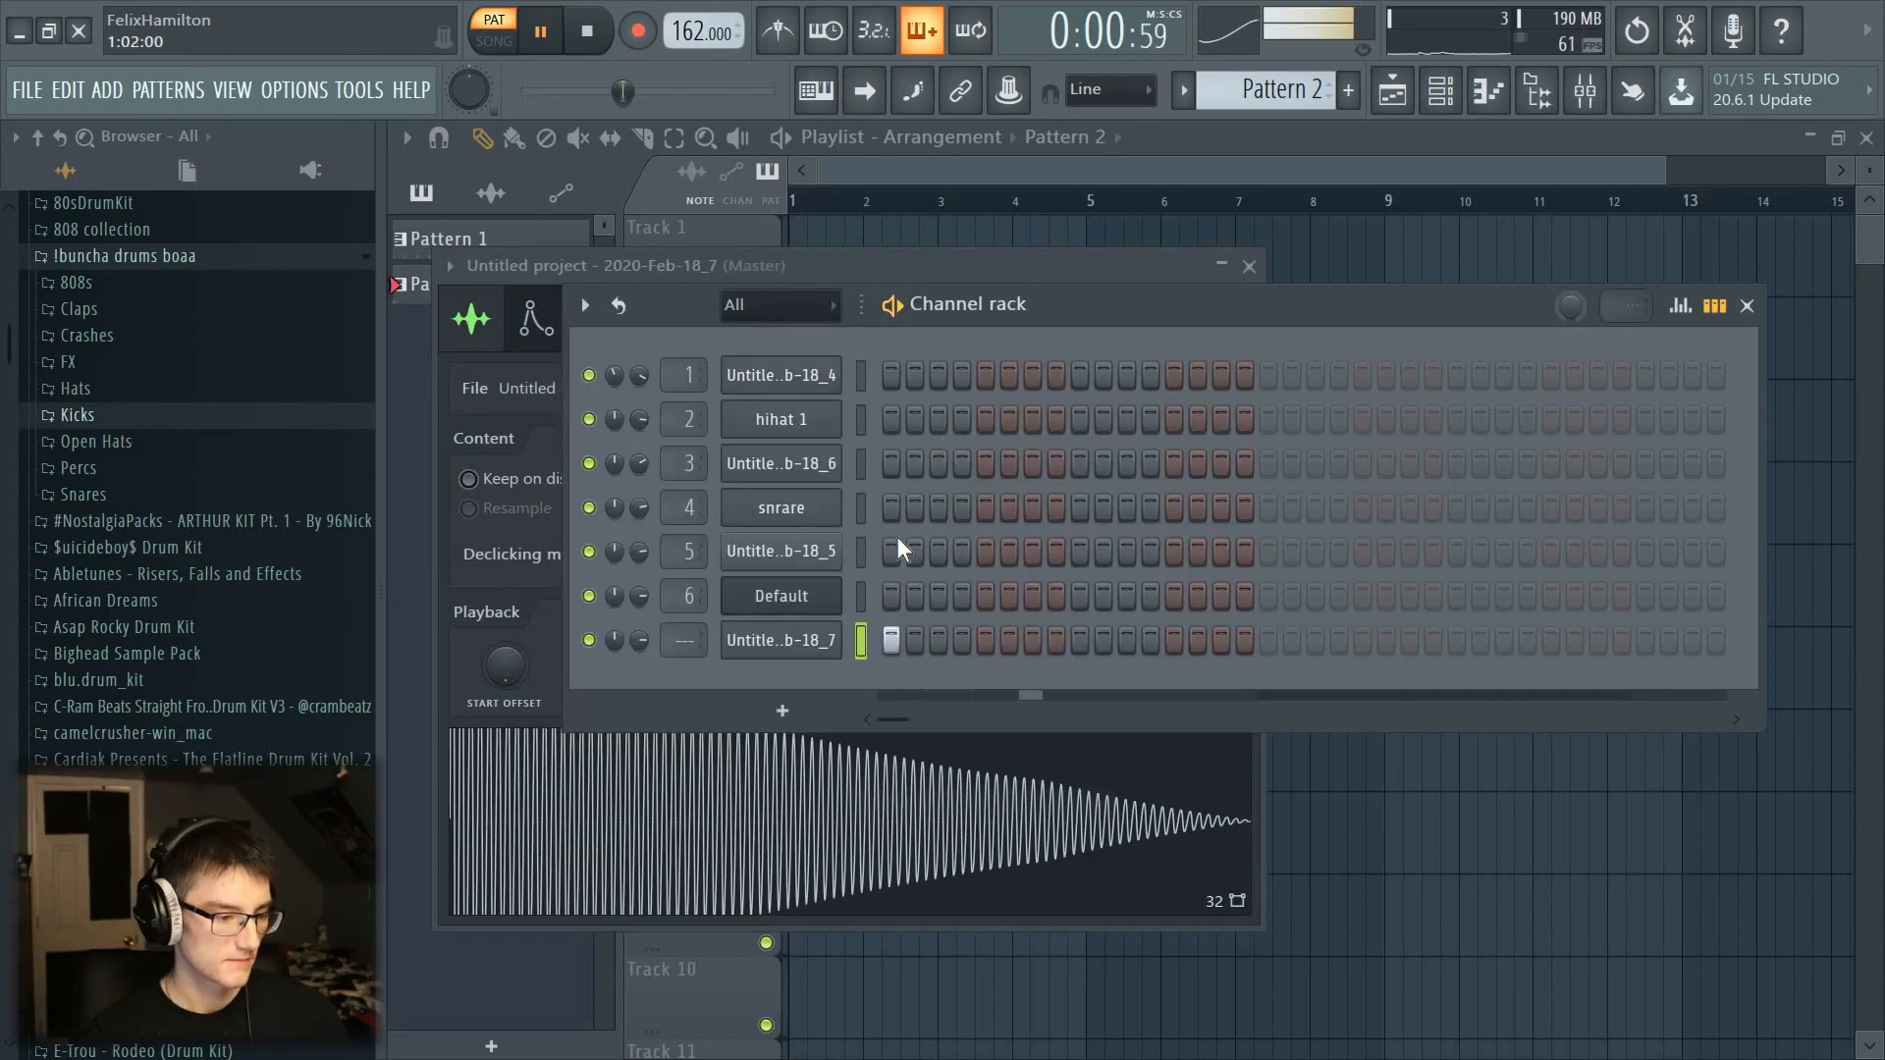
pyautogui.press('space')
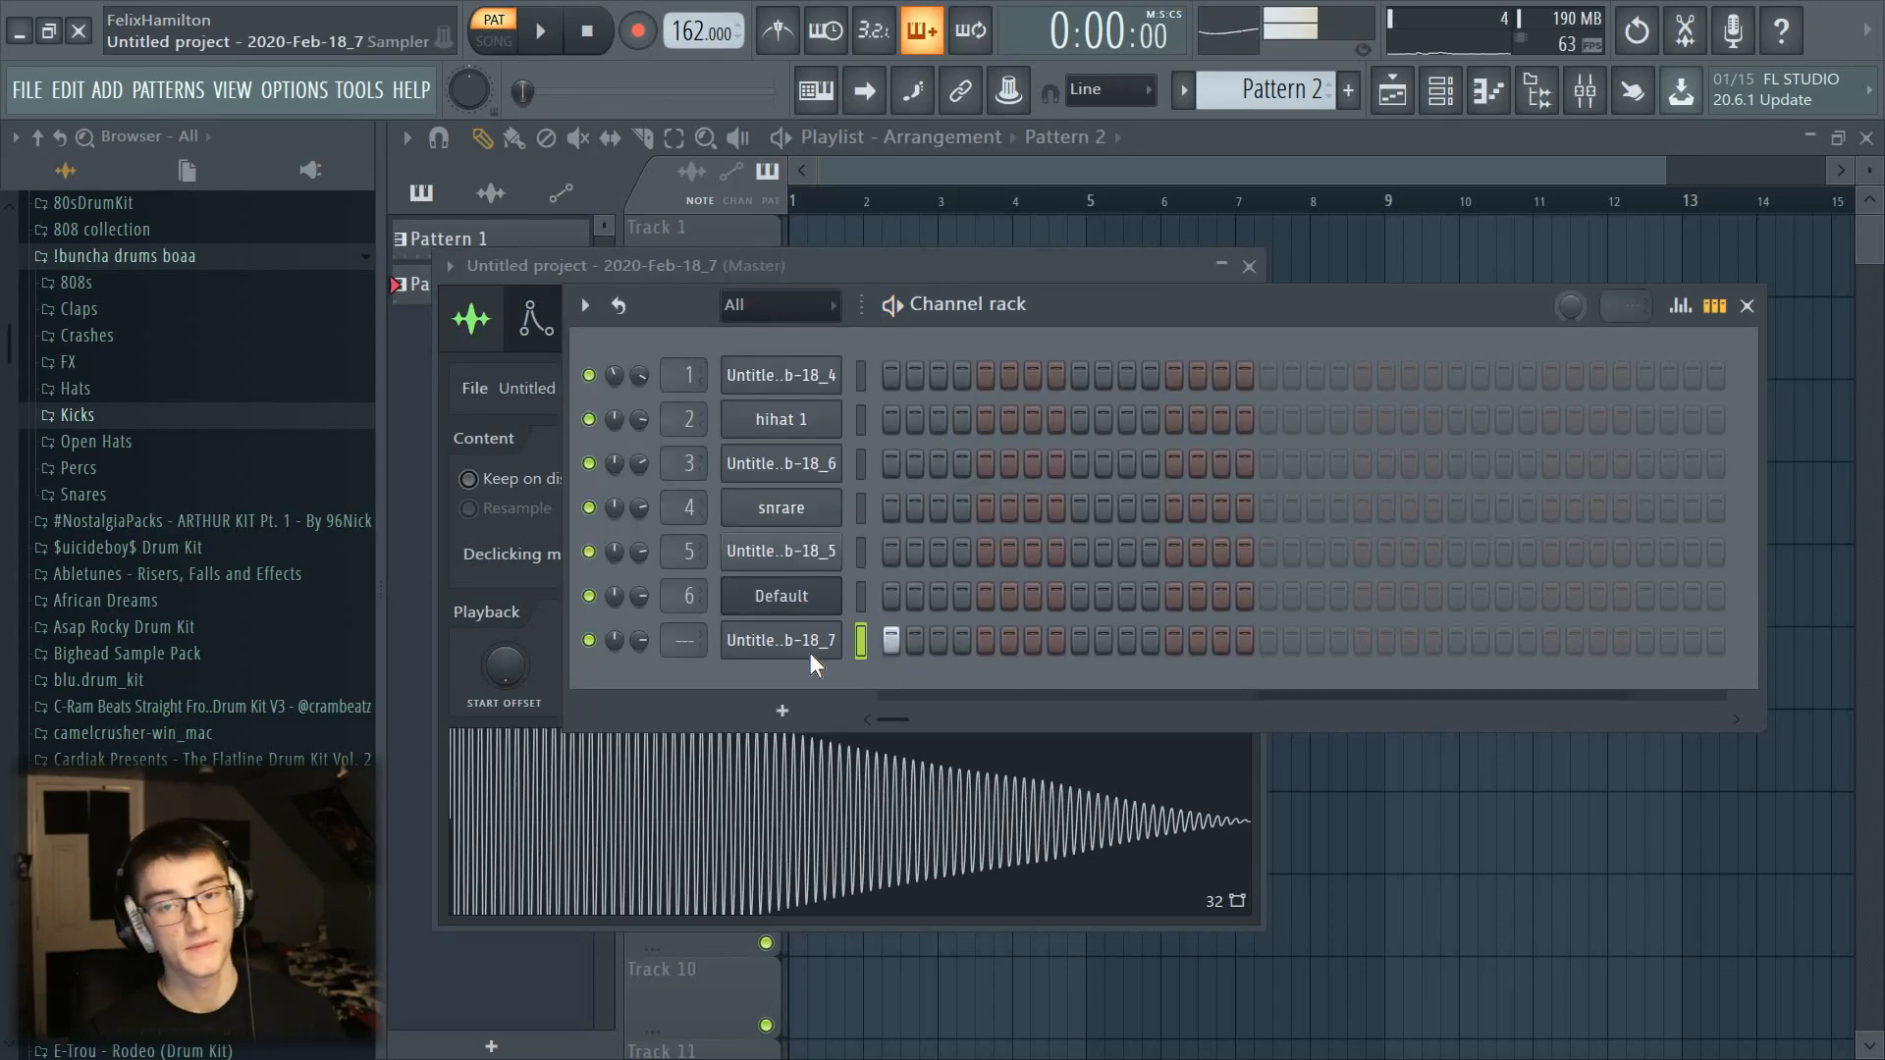
# Step: Lengthen the fade-out of the resampled drum's sample in its precomputed effects and audition the hit
pyautogui.rightClick(810, 652)
pyautogui.click(762, 686)
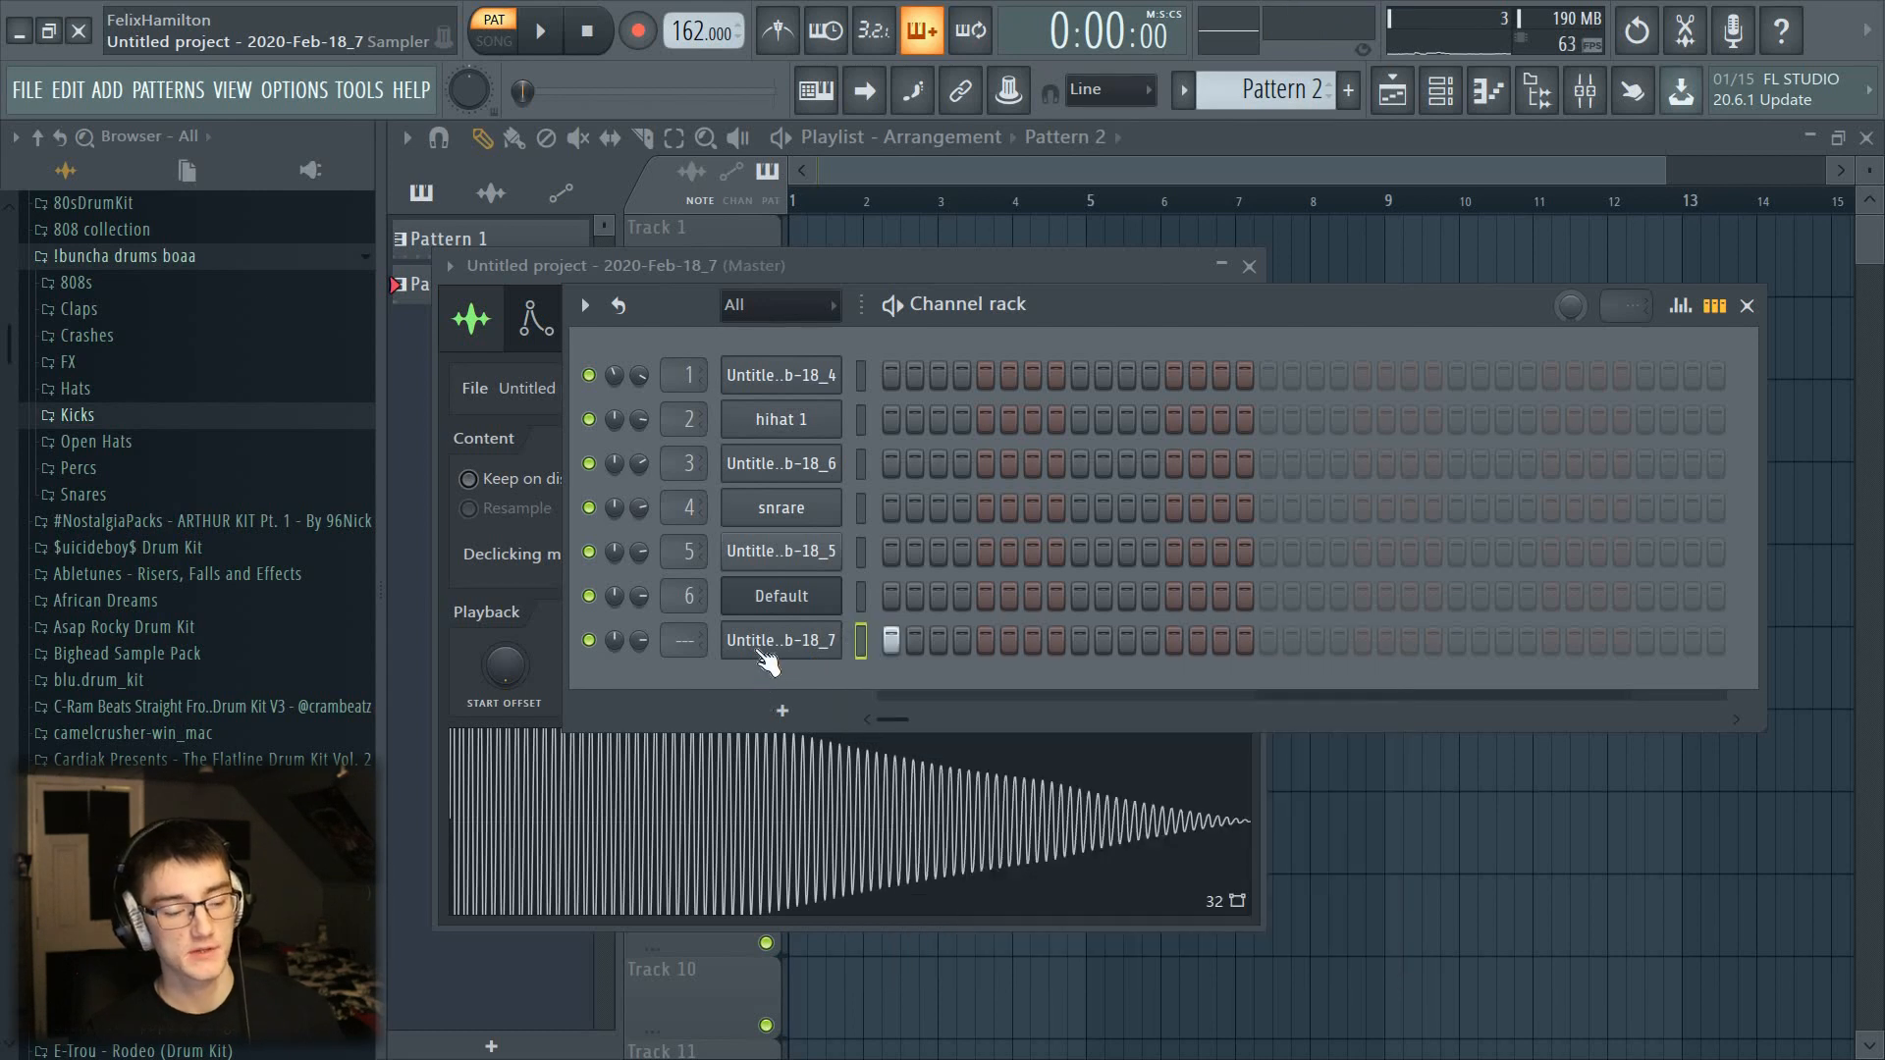
pyautogui.click(764, 661)
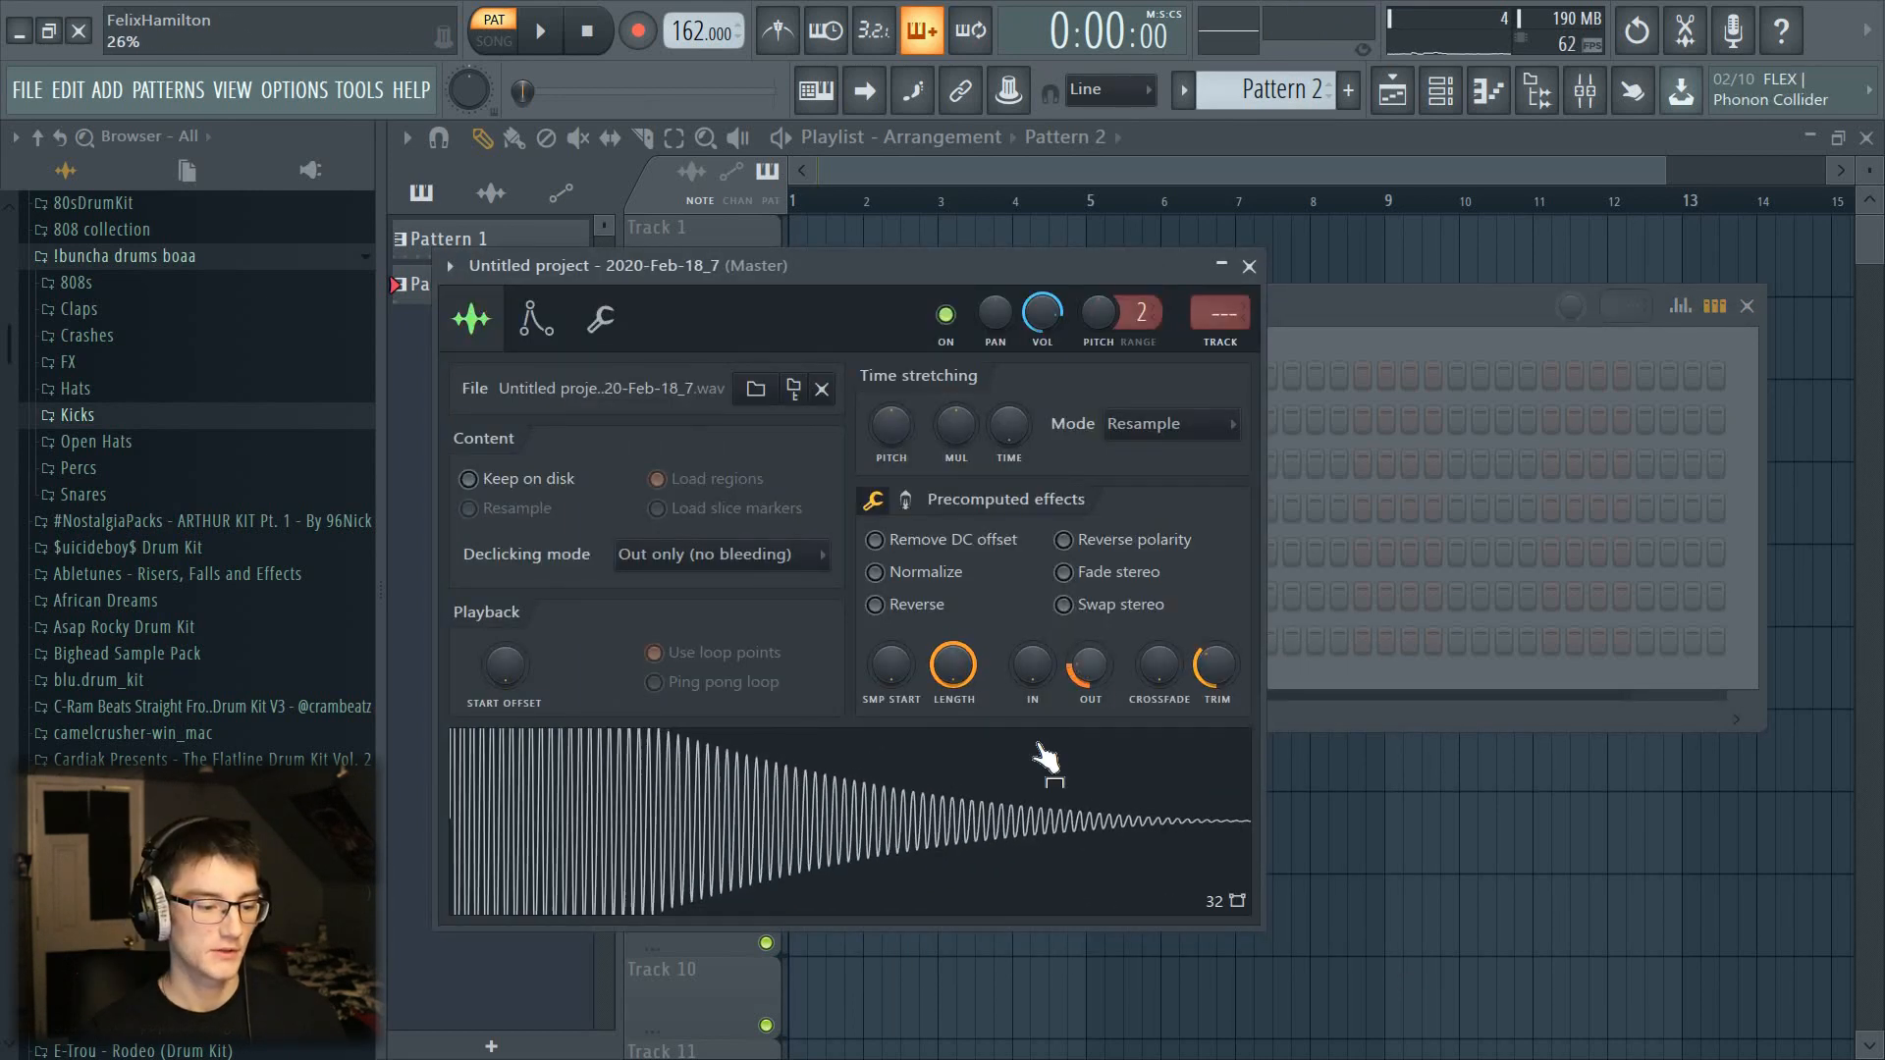
pyautogui.moveTo(1089, 668); pyautogui.dragTo(1090, 634)
pyautogui.click(948, 819)
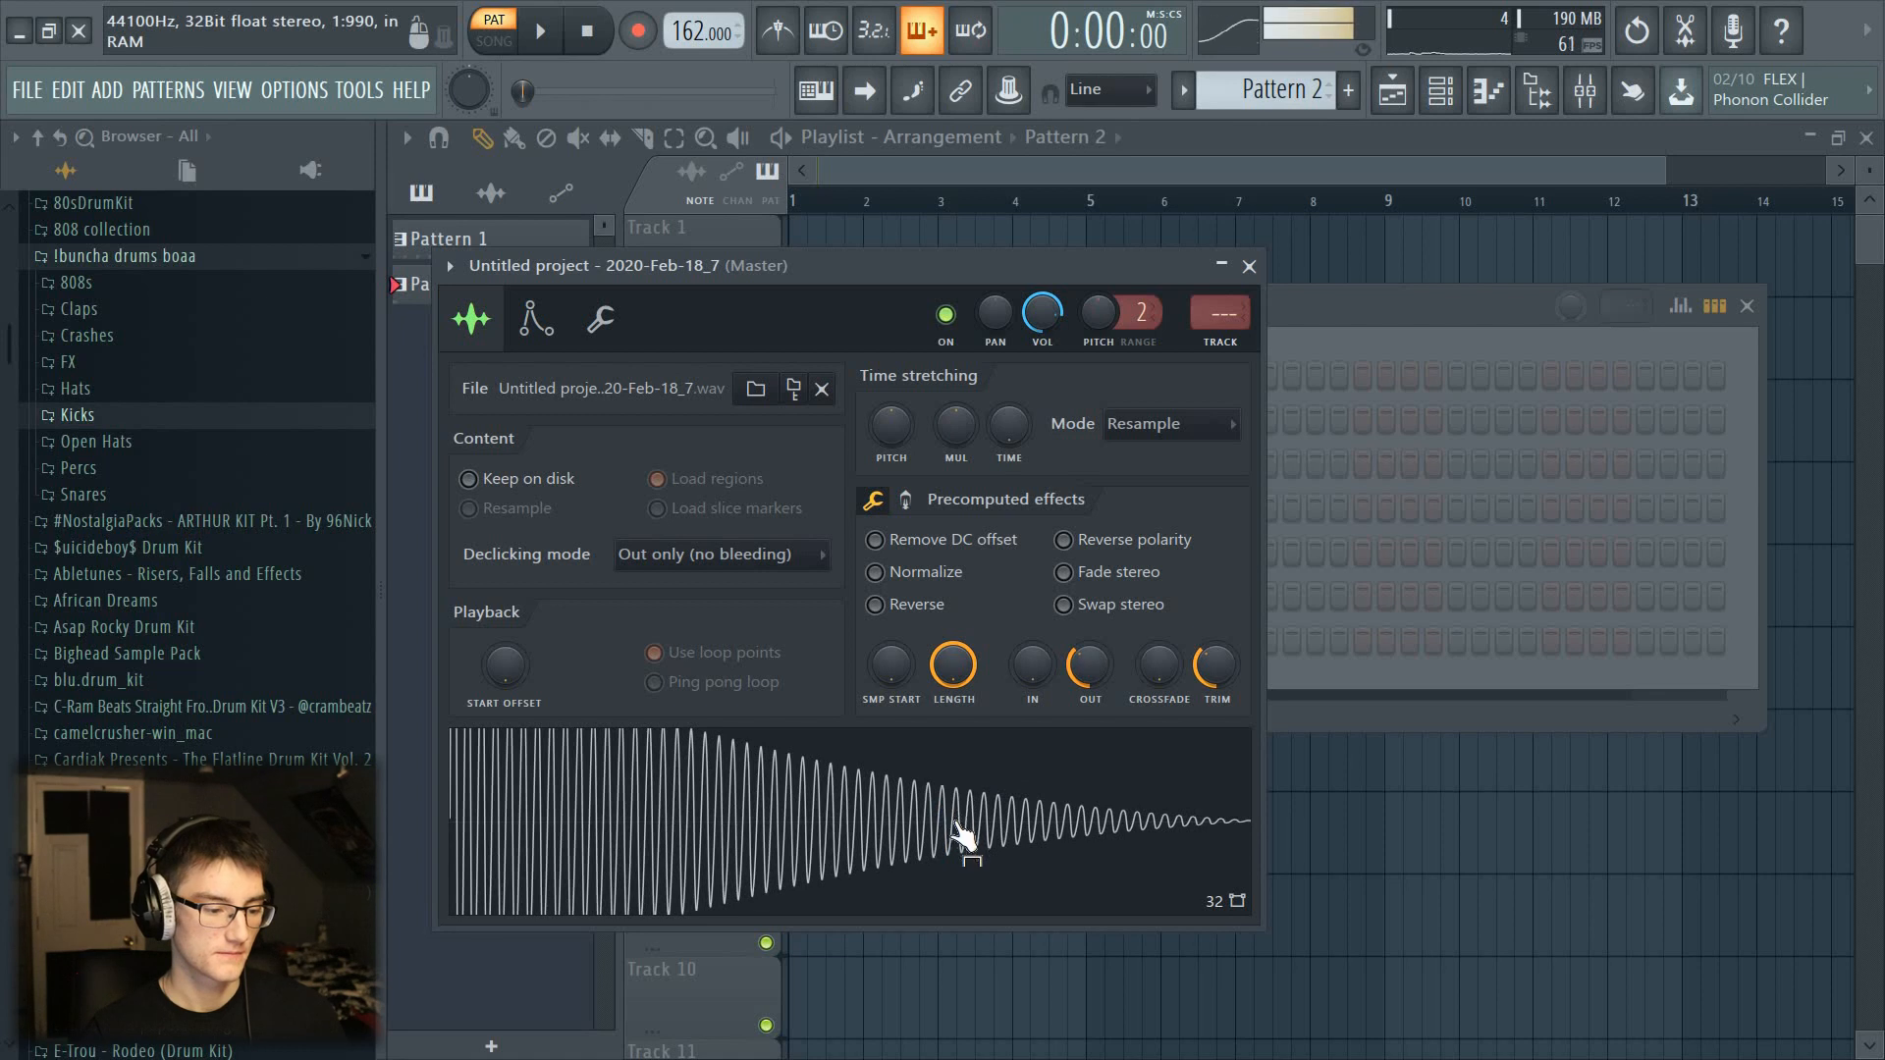
# Step: Enable clipping at 0 dB for the resampled drum and reduce its boost to 9%
pyautogui.click(905, 500)
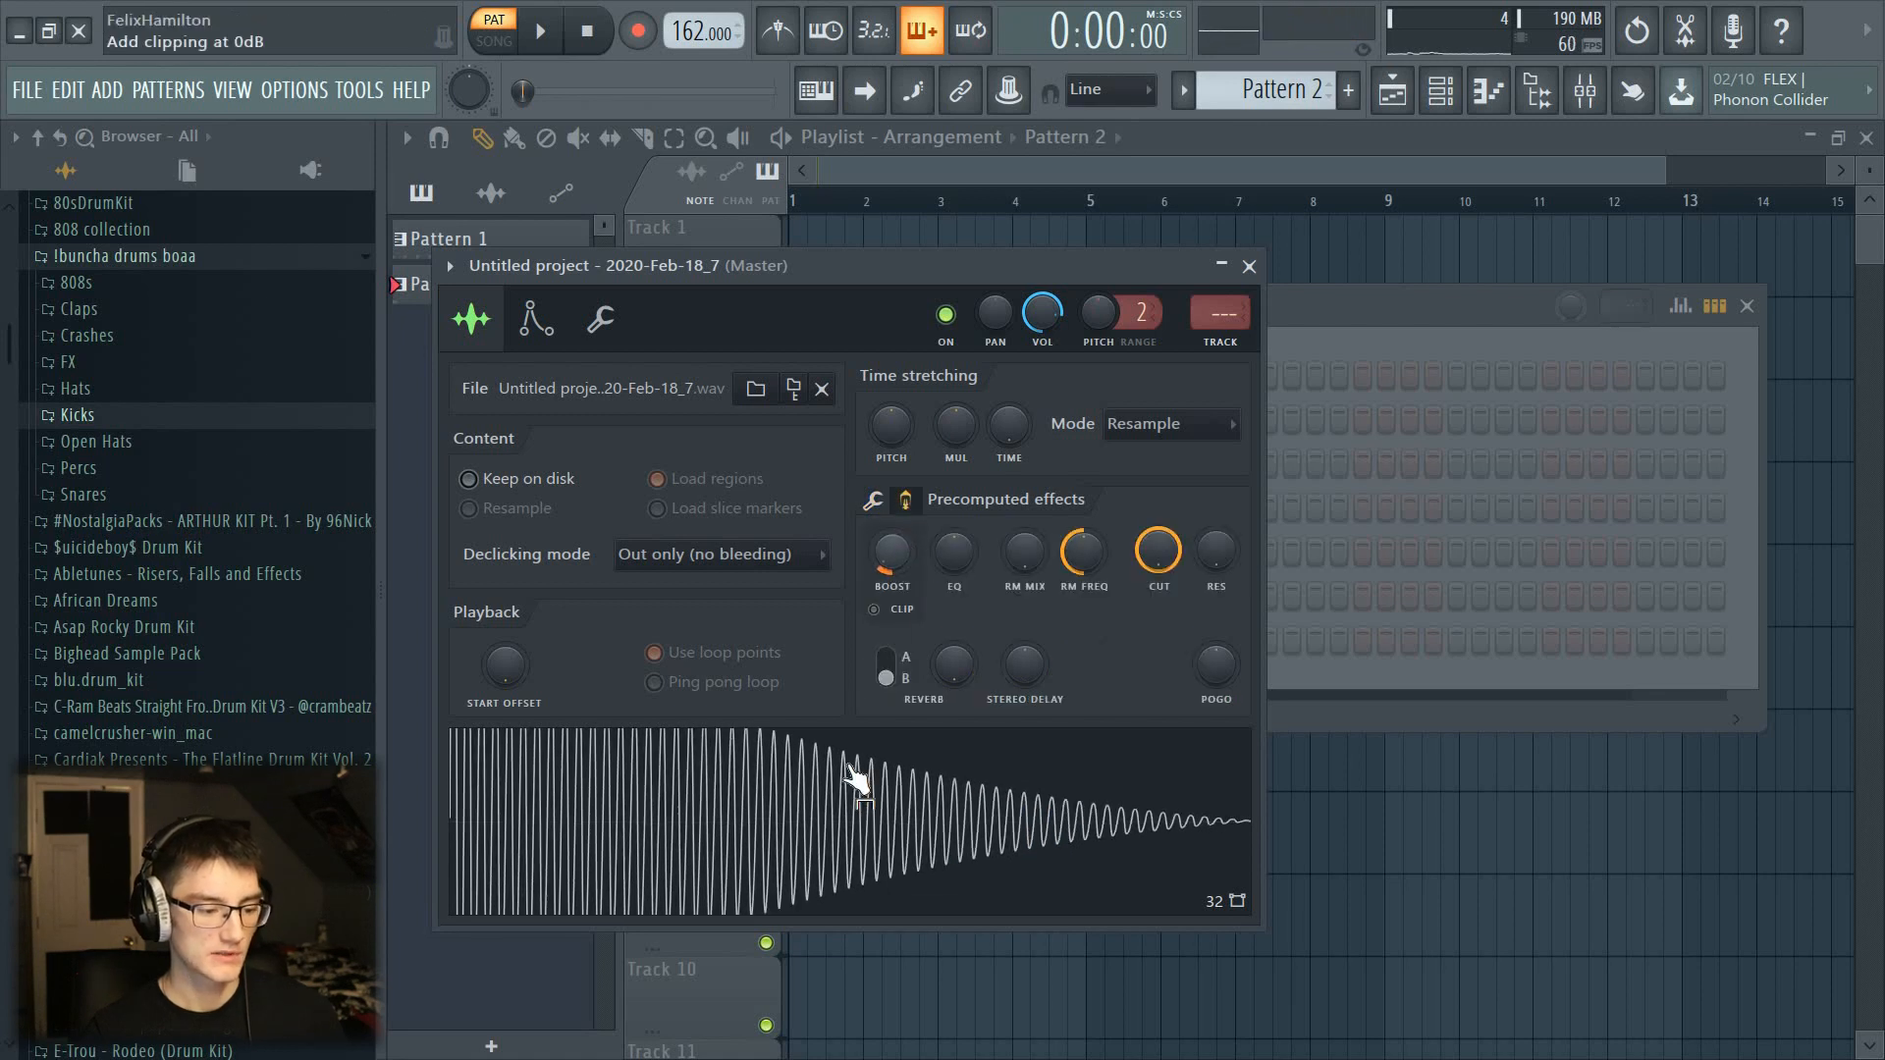
pyautogui.click(873, 609)
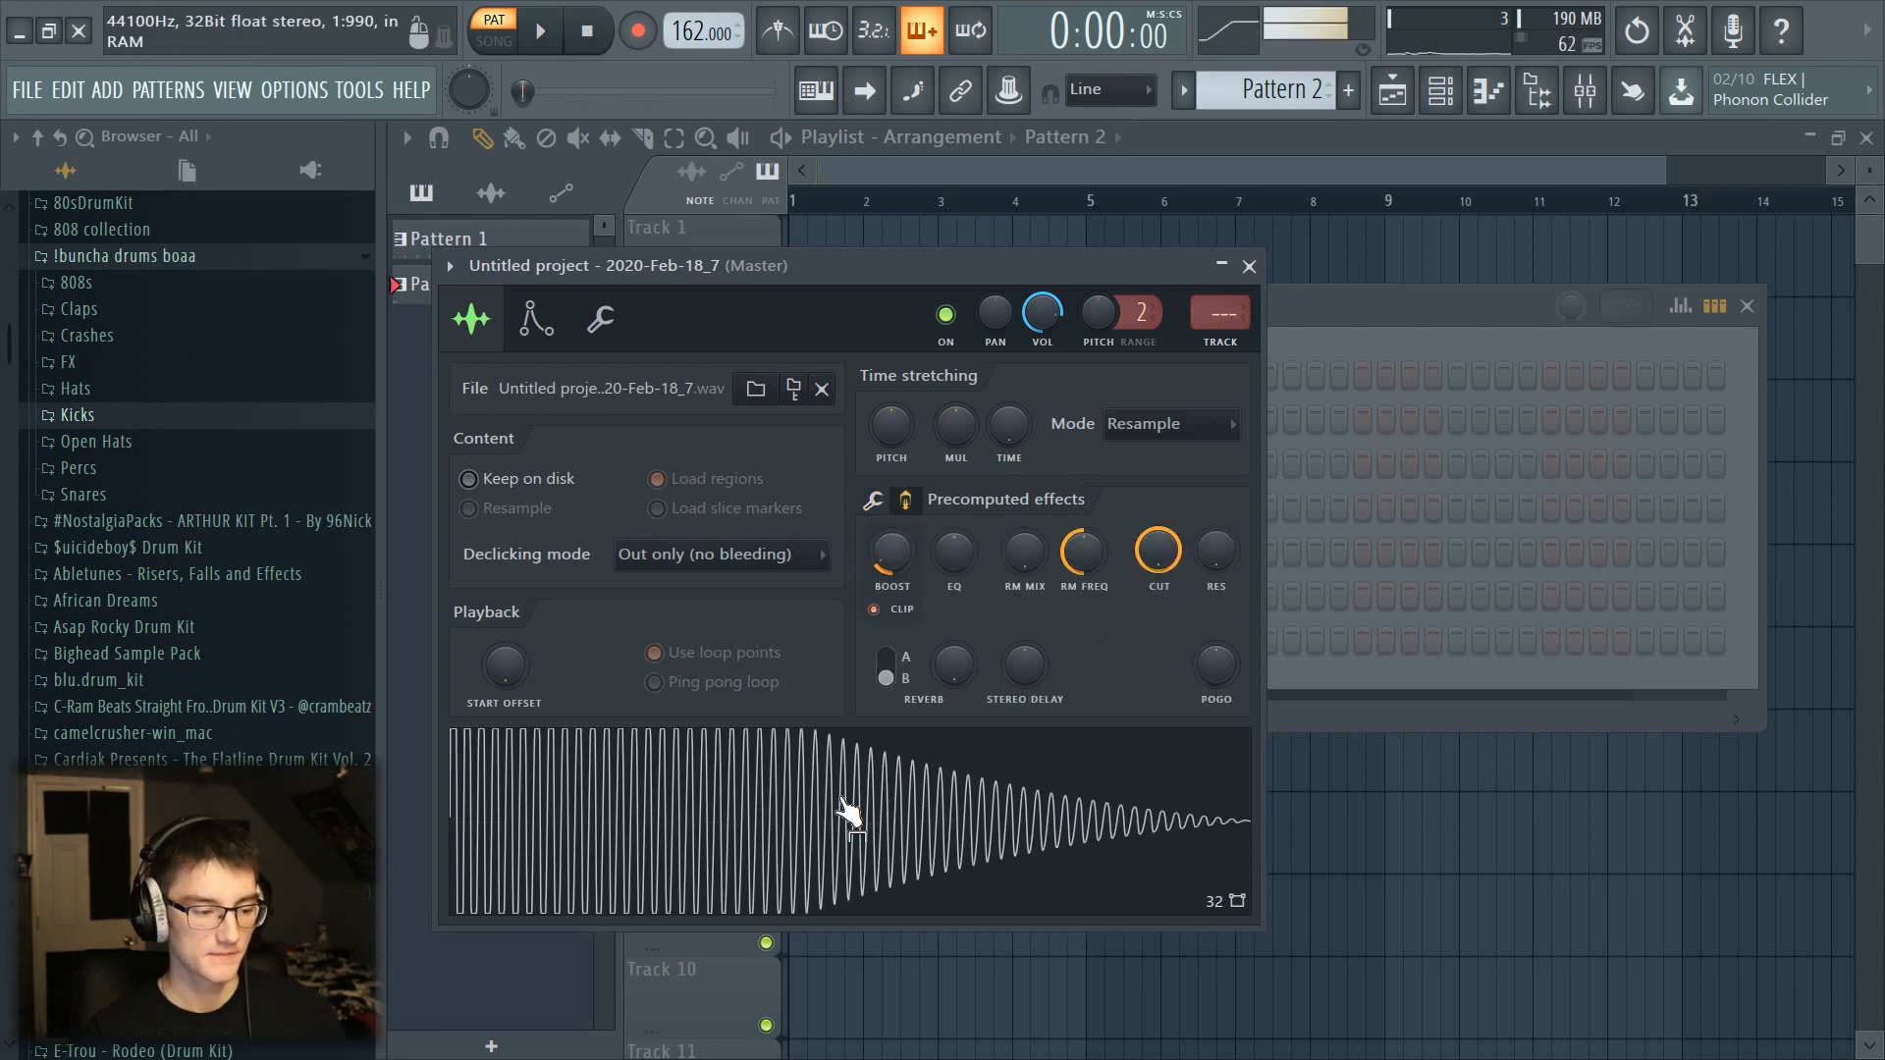
pyautogui.moveTo(888, 560); pyautogui.dragTo(859, 616)
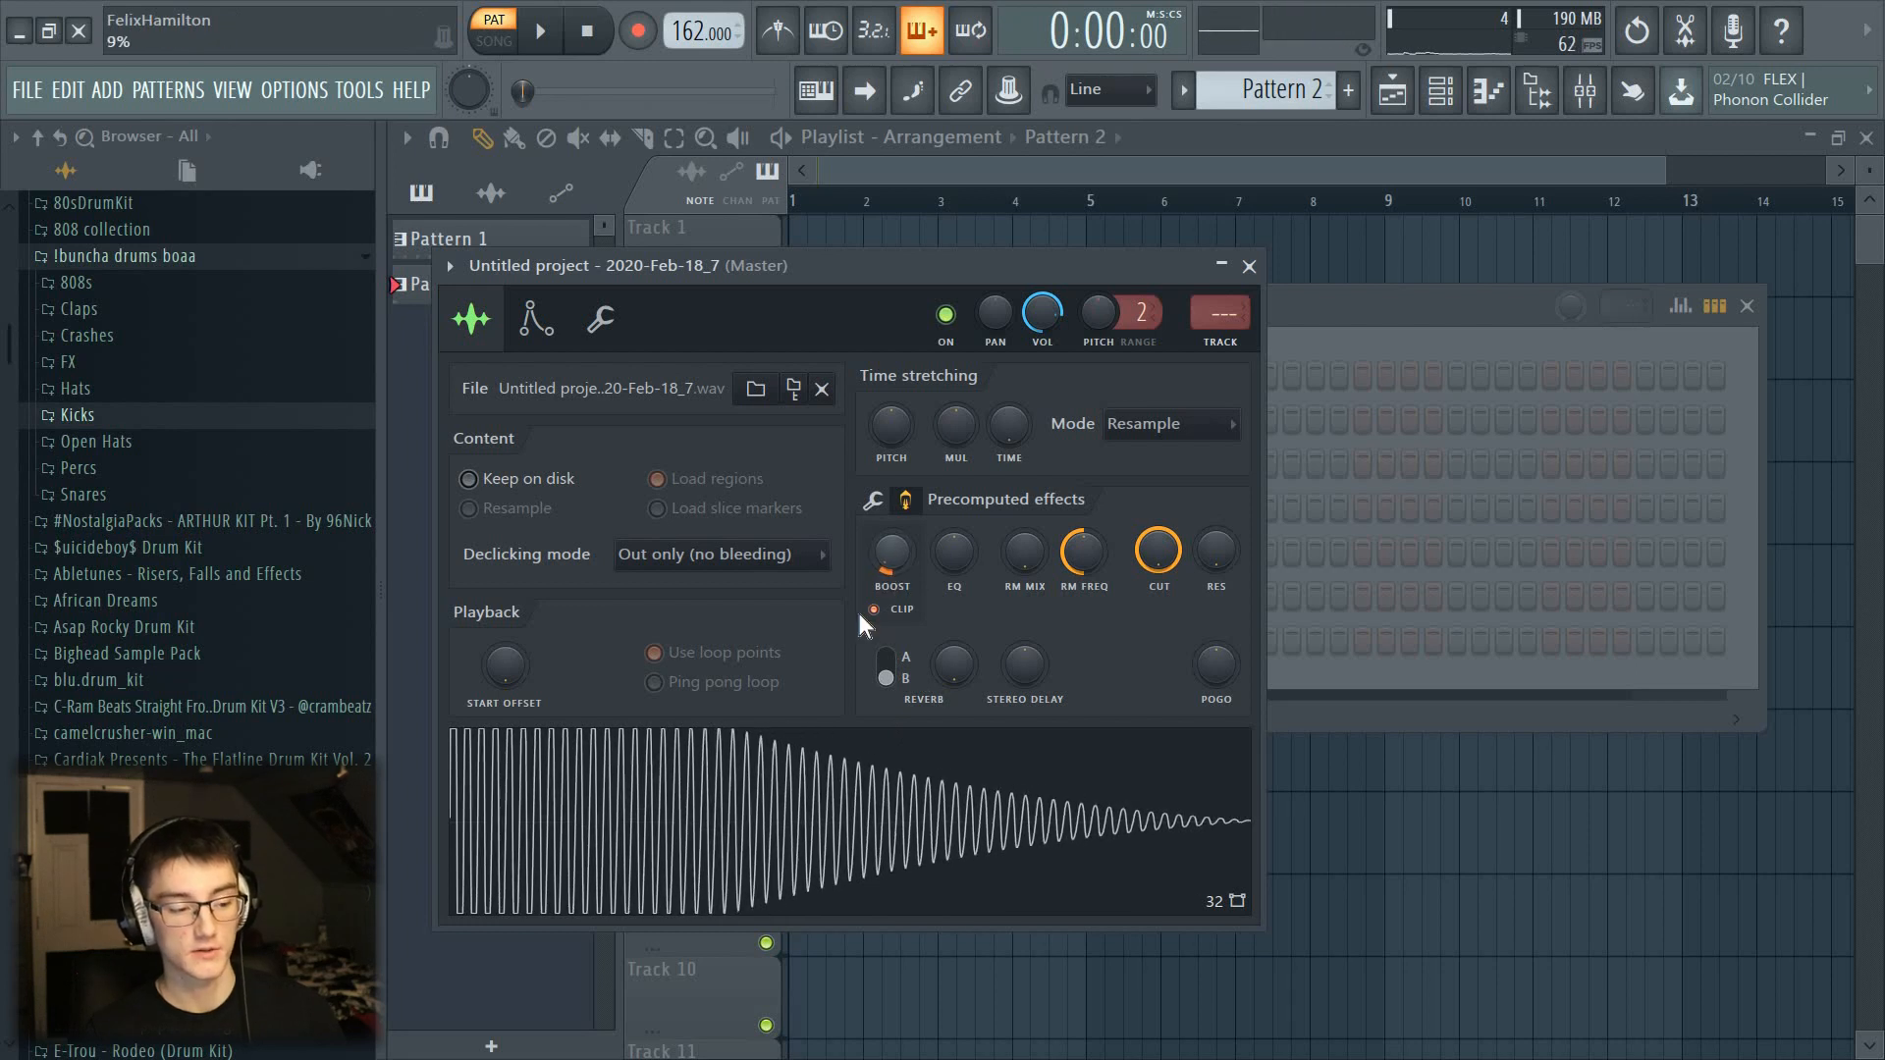
pyautogui.press('Escape')
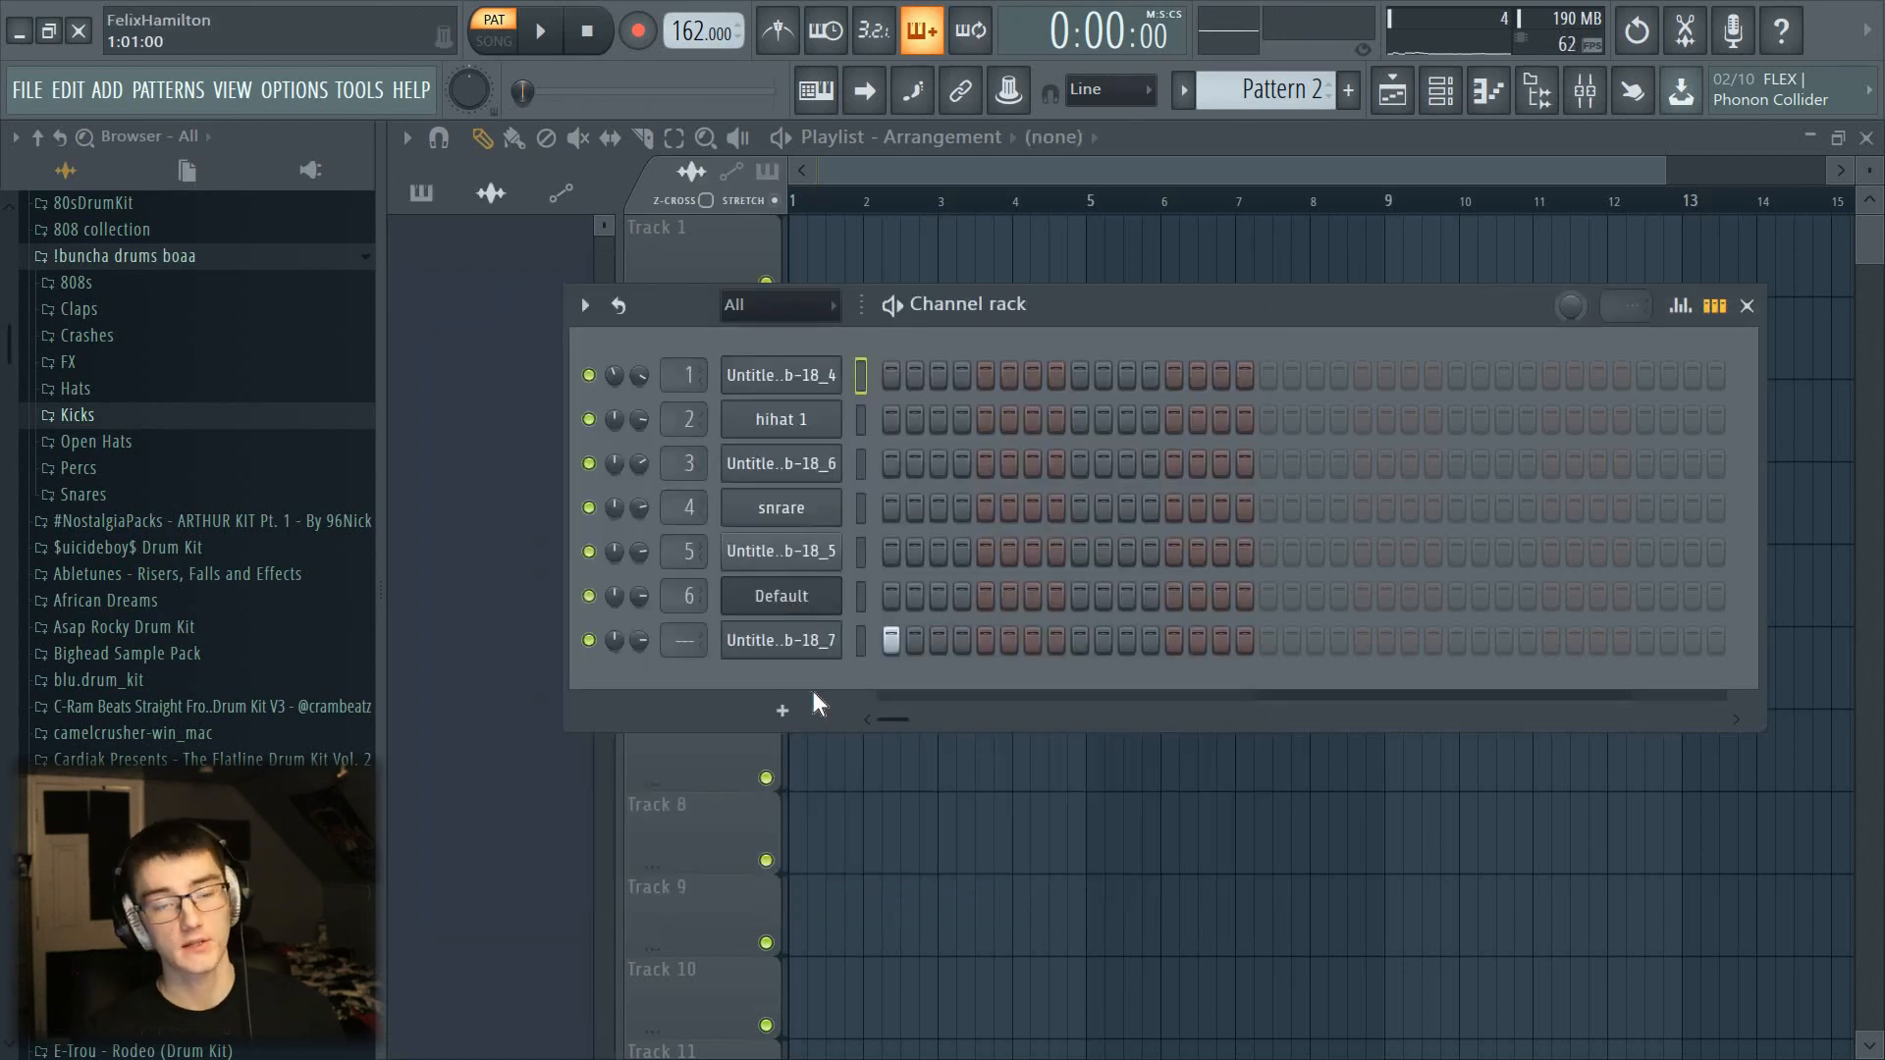
# Step: Bring up the save dialog for the resampled drum's modified sample, then cancel it and close the sampler window
pyautogui.click(825, 642)
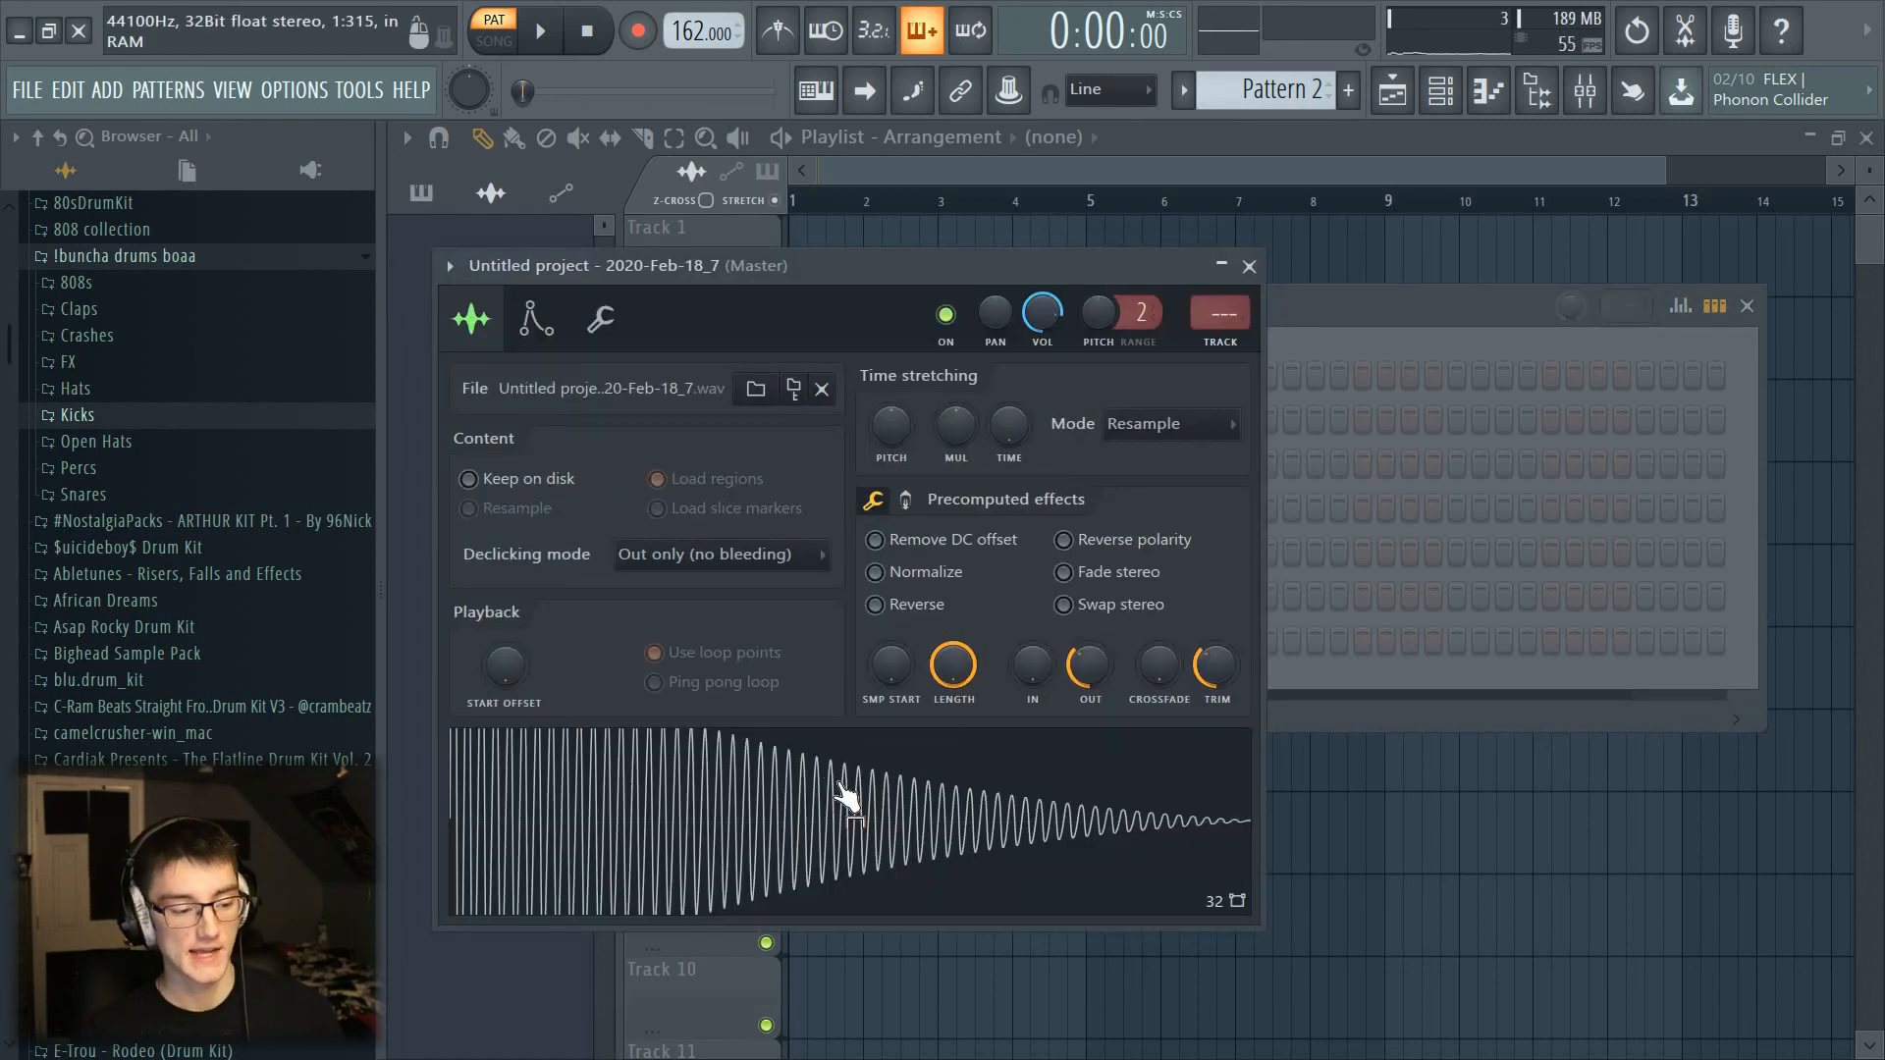
pyautogui.rightClick(843, 786)
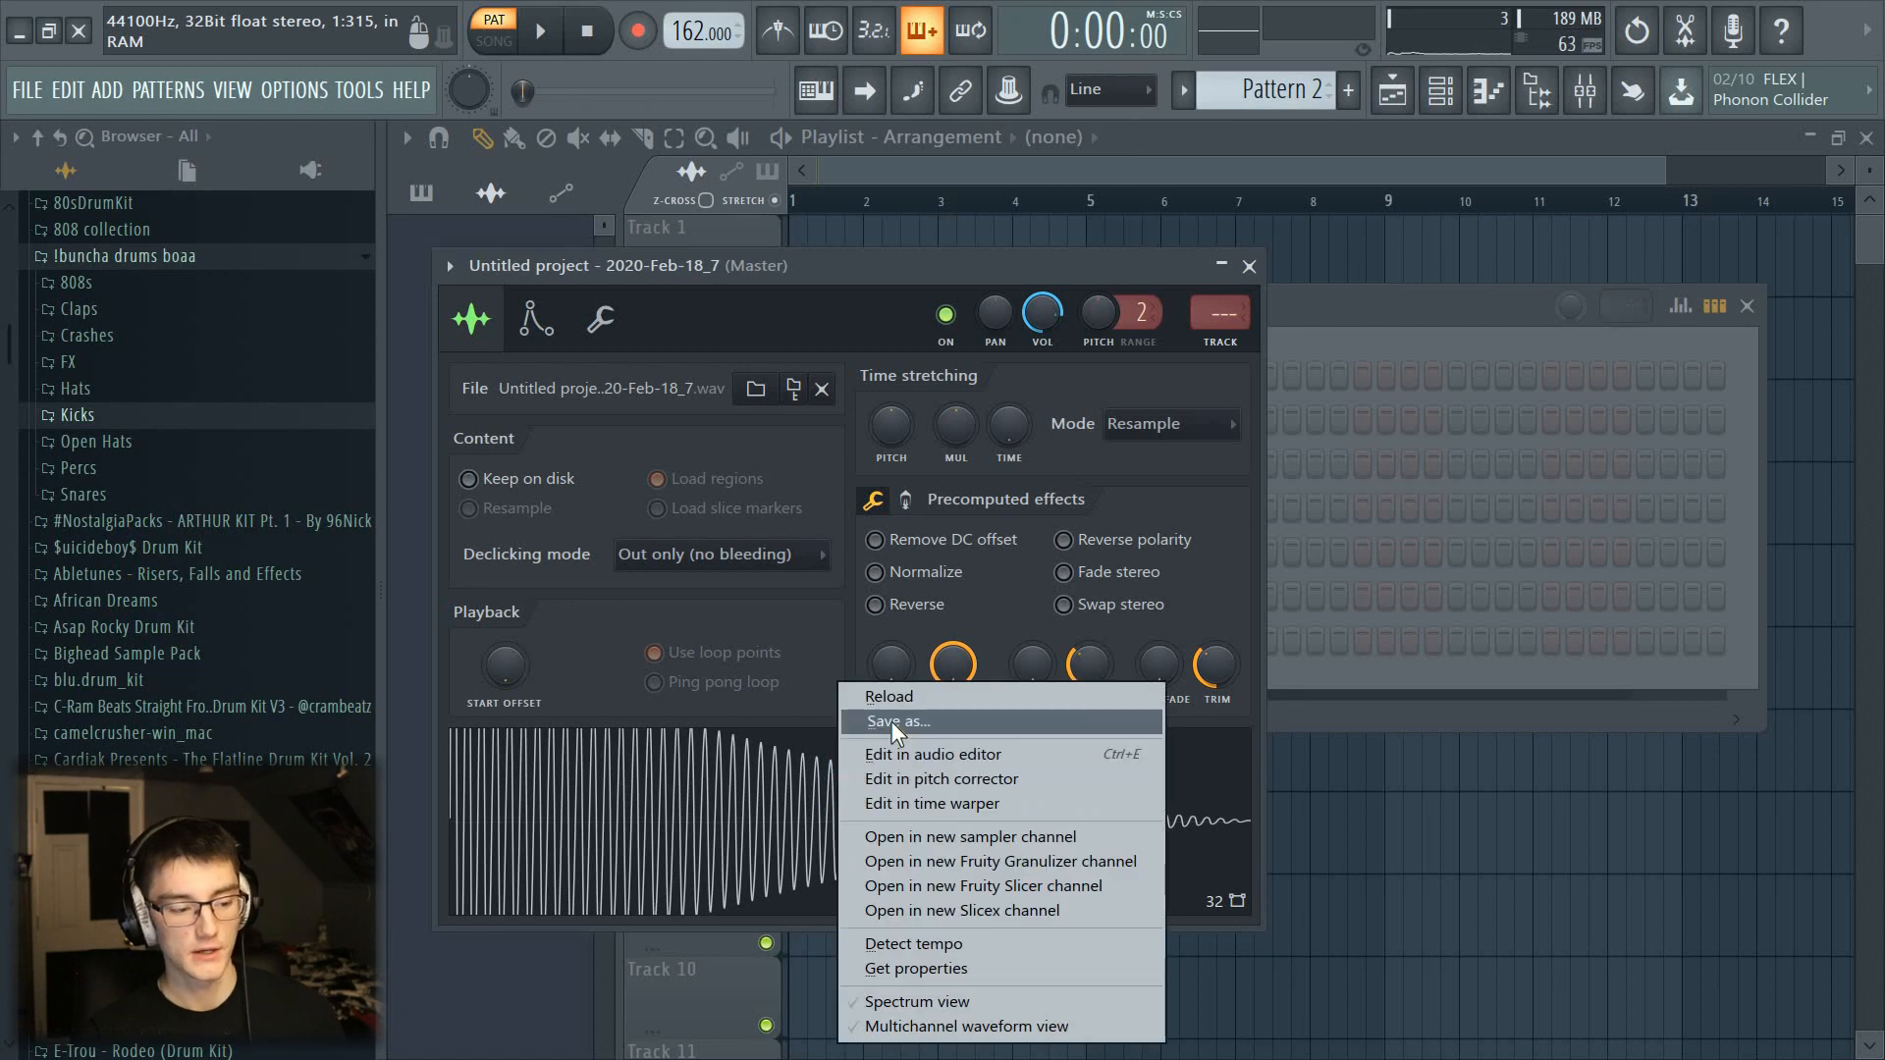
pyautogui.click(892, 722)
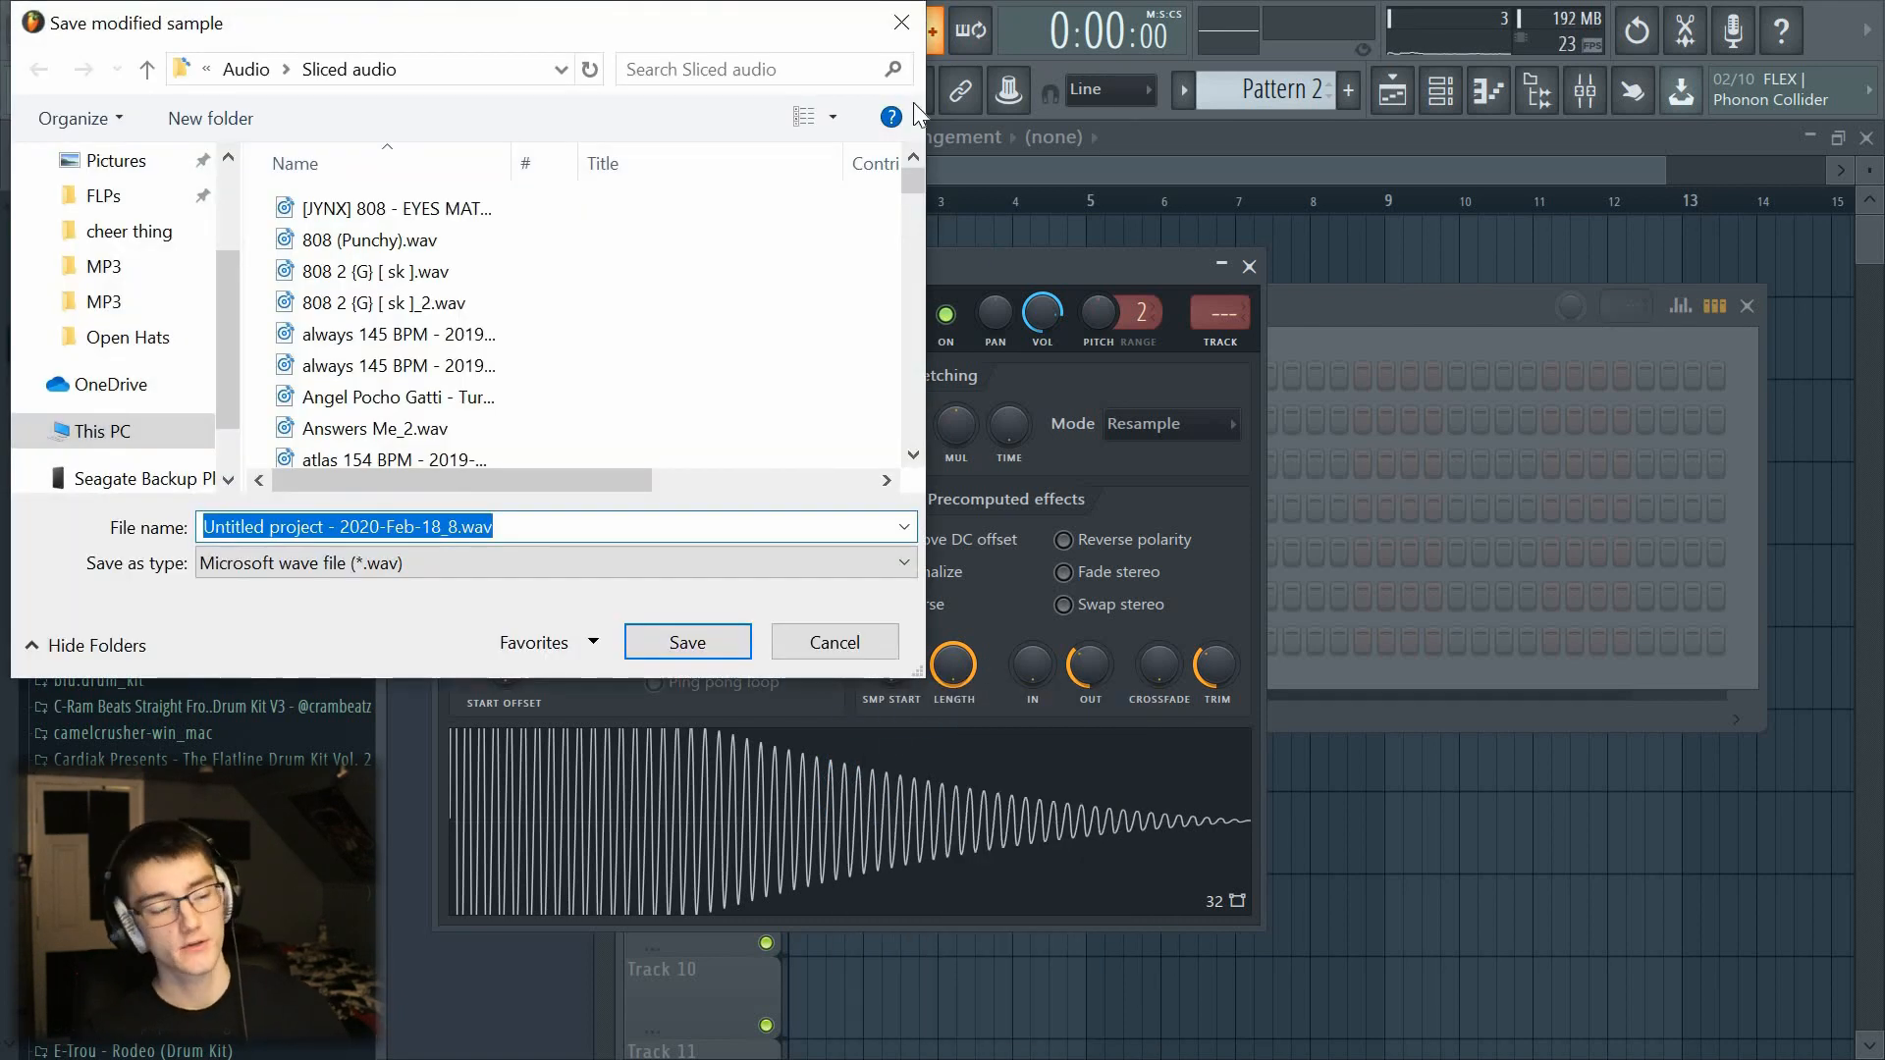
pyautogui.click(901, 22)
pyautogui.click(1249, 266)
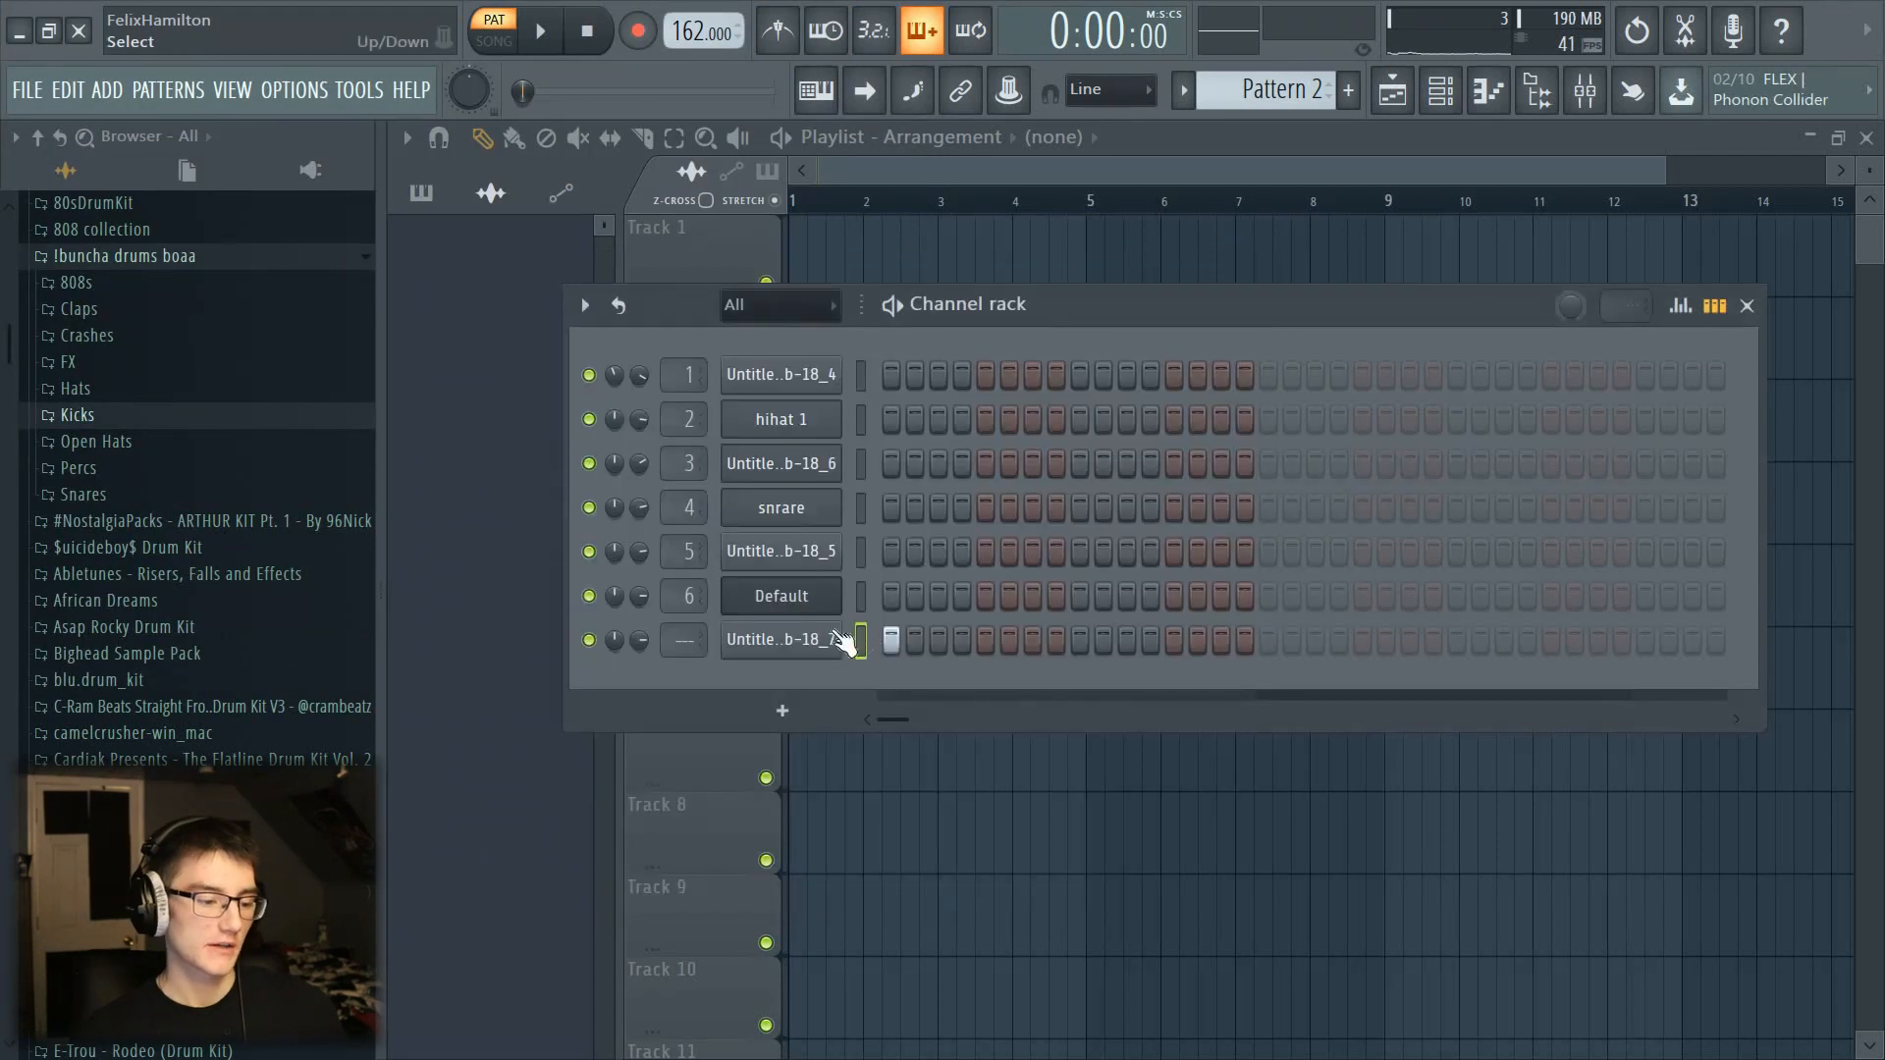
# Step: Delete the resampled drum's channel and load Perc 4- dothatshit! from the Percs folder as a new channel
pyautogui.rightClick(827, 640)
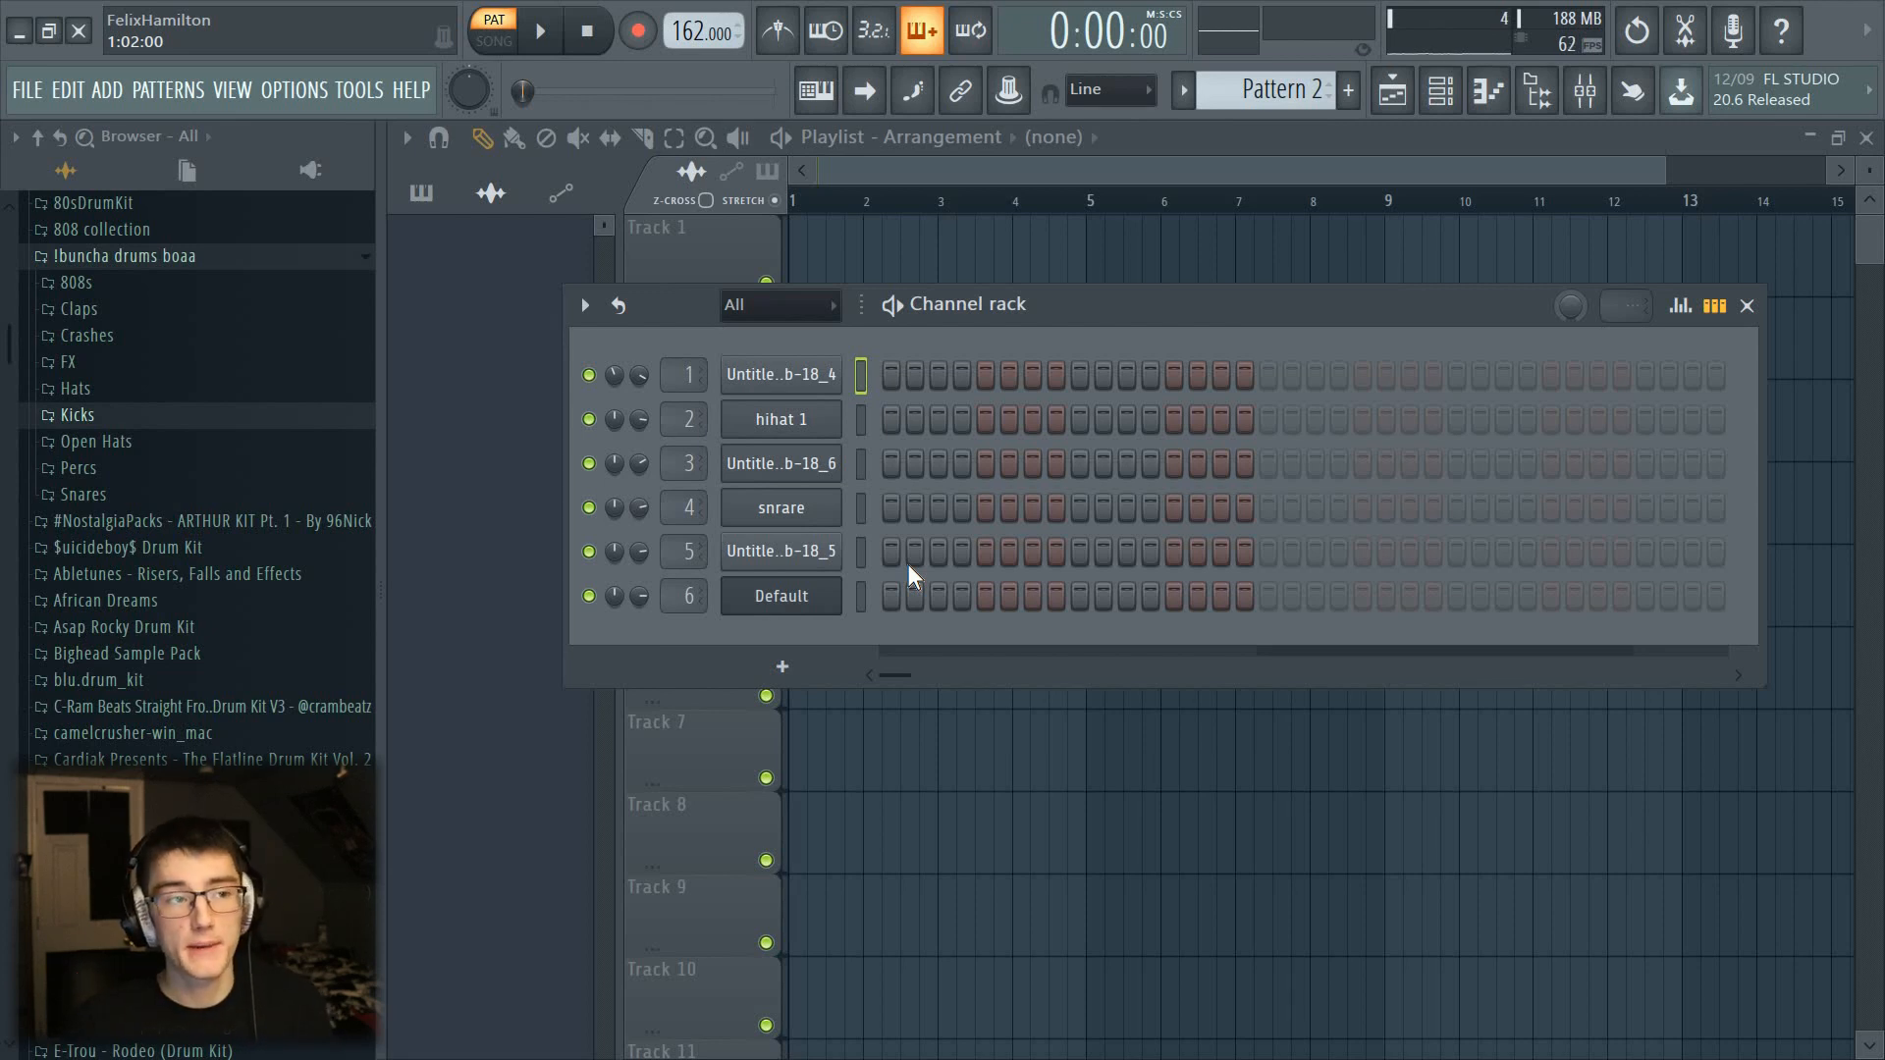
pyautogui.click(194, 476)
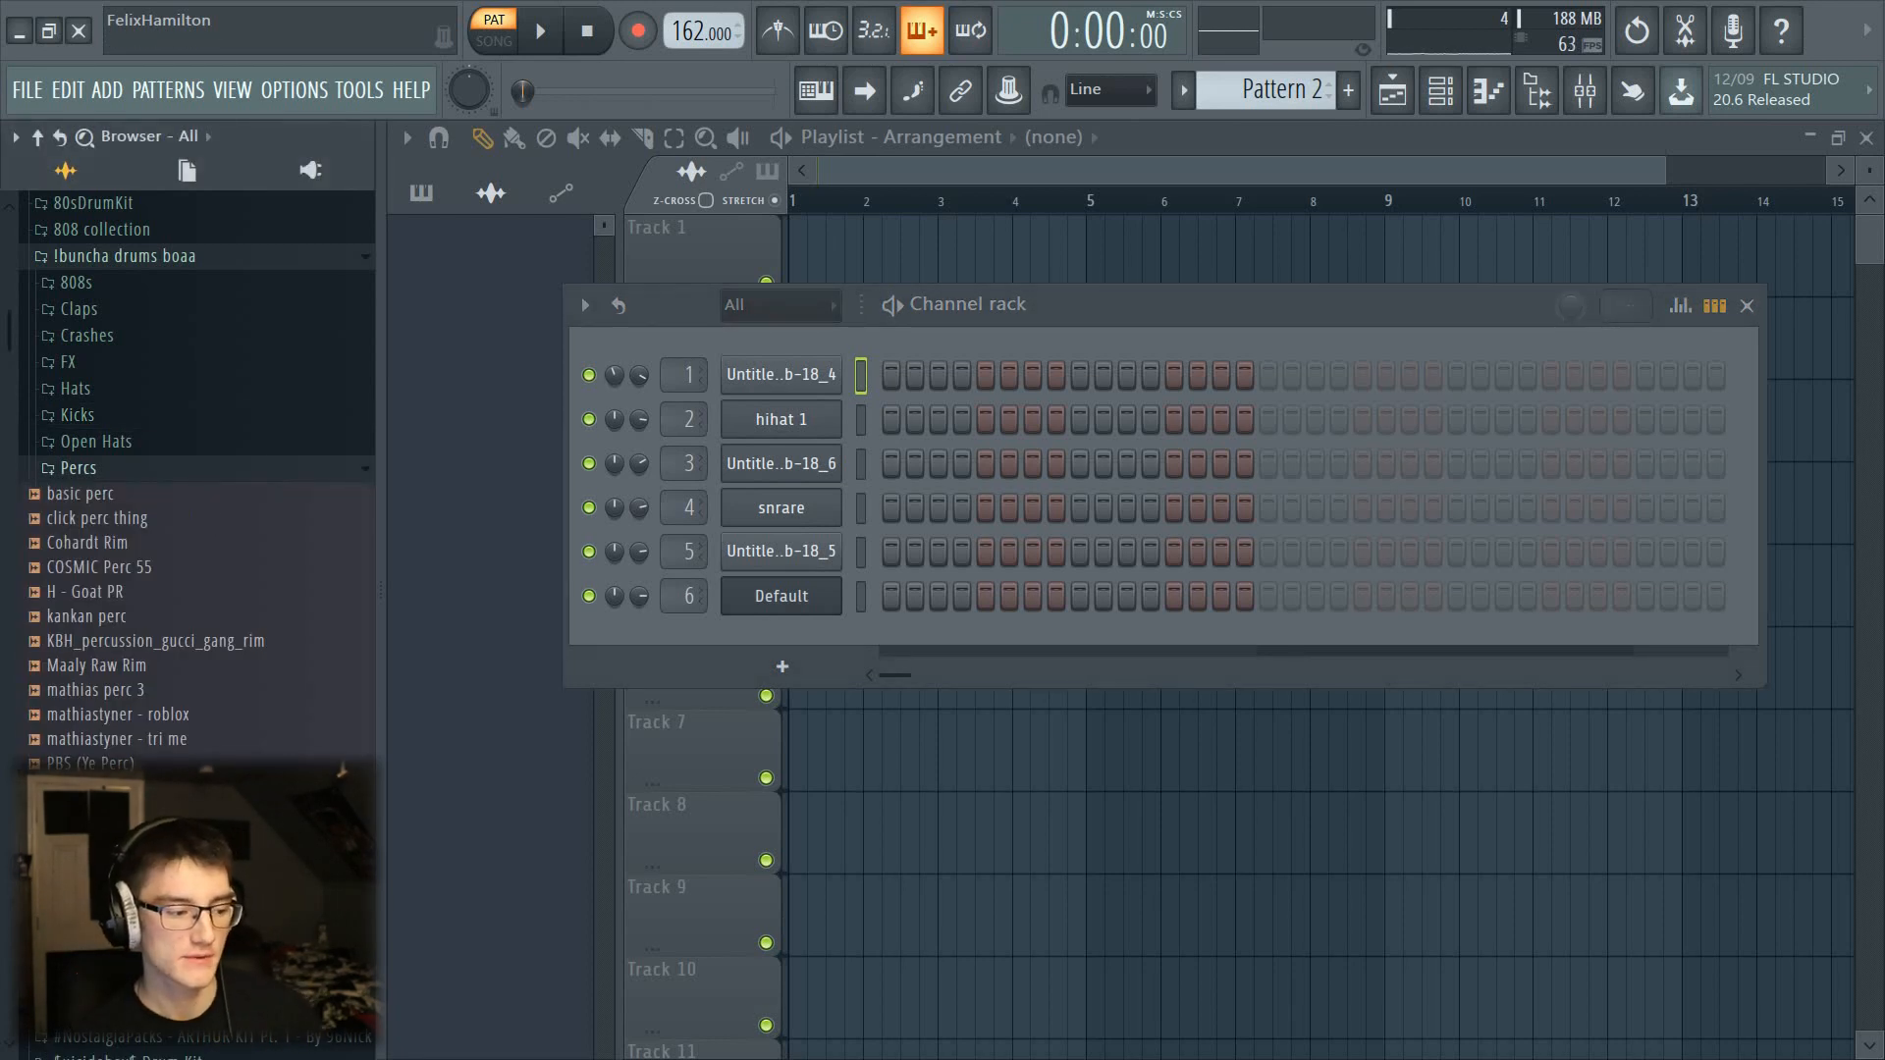
pyautogui.click(196, 813)
pyautogui.moveTo(197, 813); pyautogui.dragTo(787, 639)
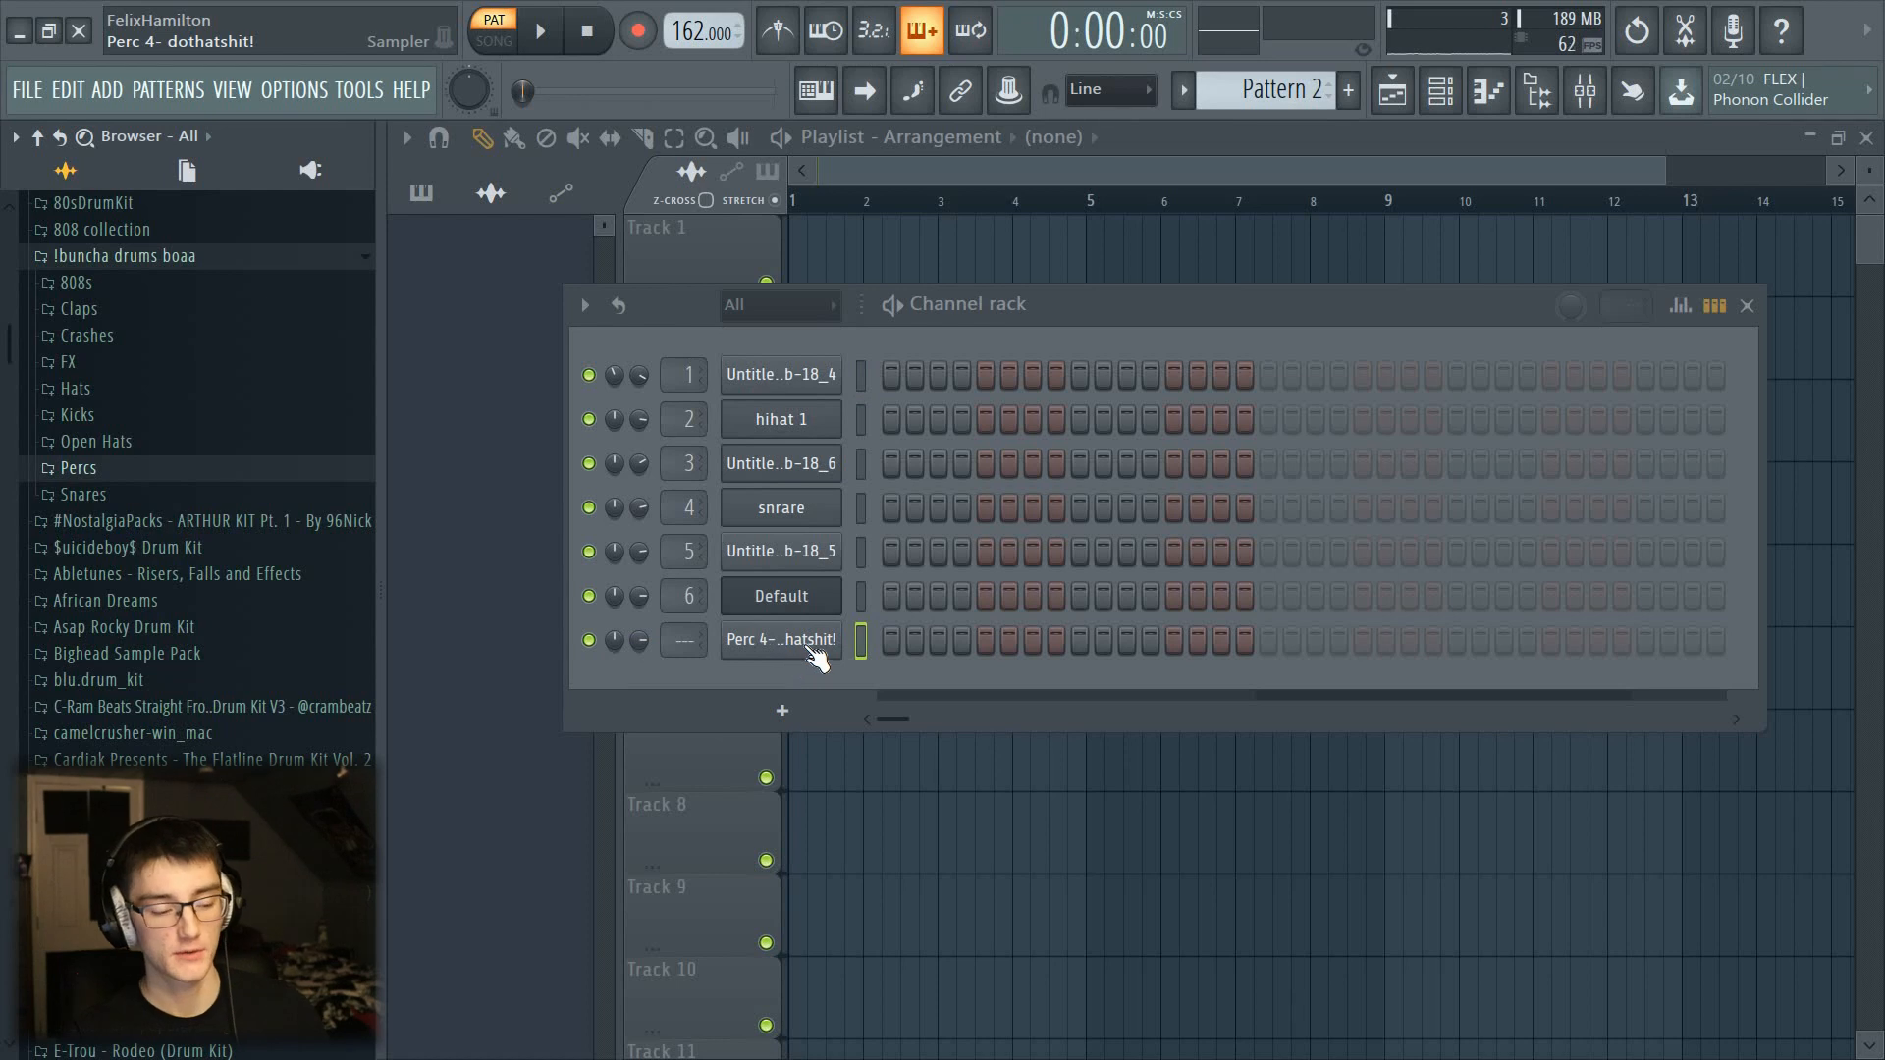
# Step: Trim the silence from the percussion sample, add a fade-out and move its sample start slightly later
pyautogui.click(812, 650)
pyautogui.moveTo(1052, 284); pyautogui.dragTo(1155, 188)
pyautogui.click(988, 744)
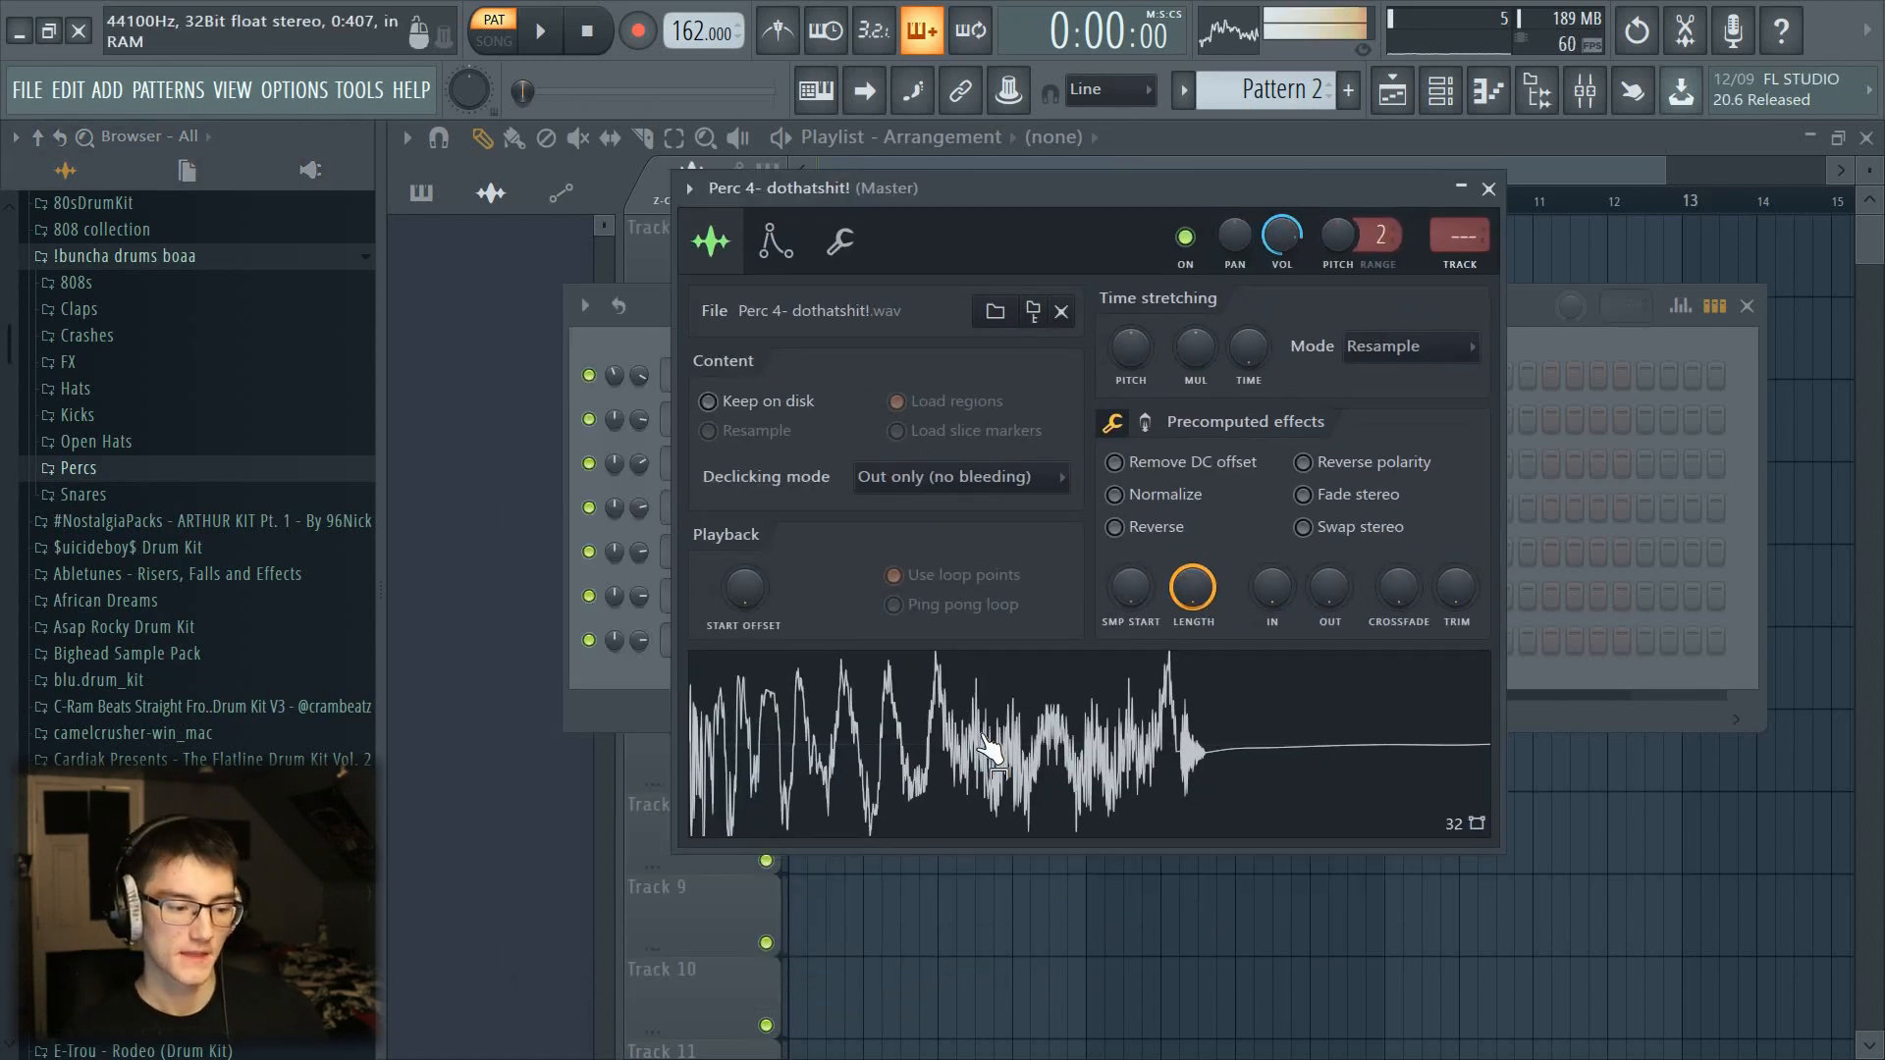
pyautogui.moveTo(1469, 603); pyautogui.dragTo(1469, 599)
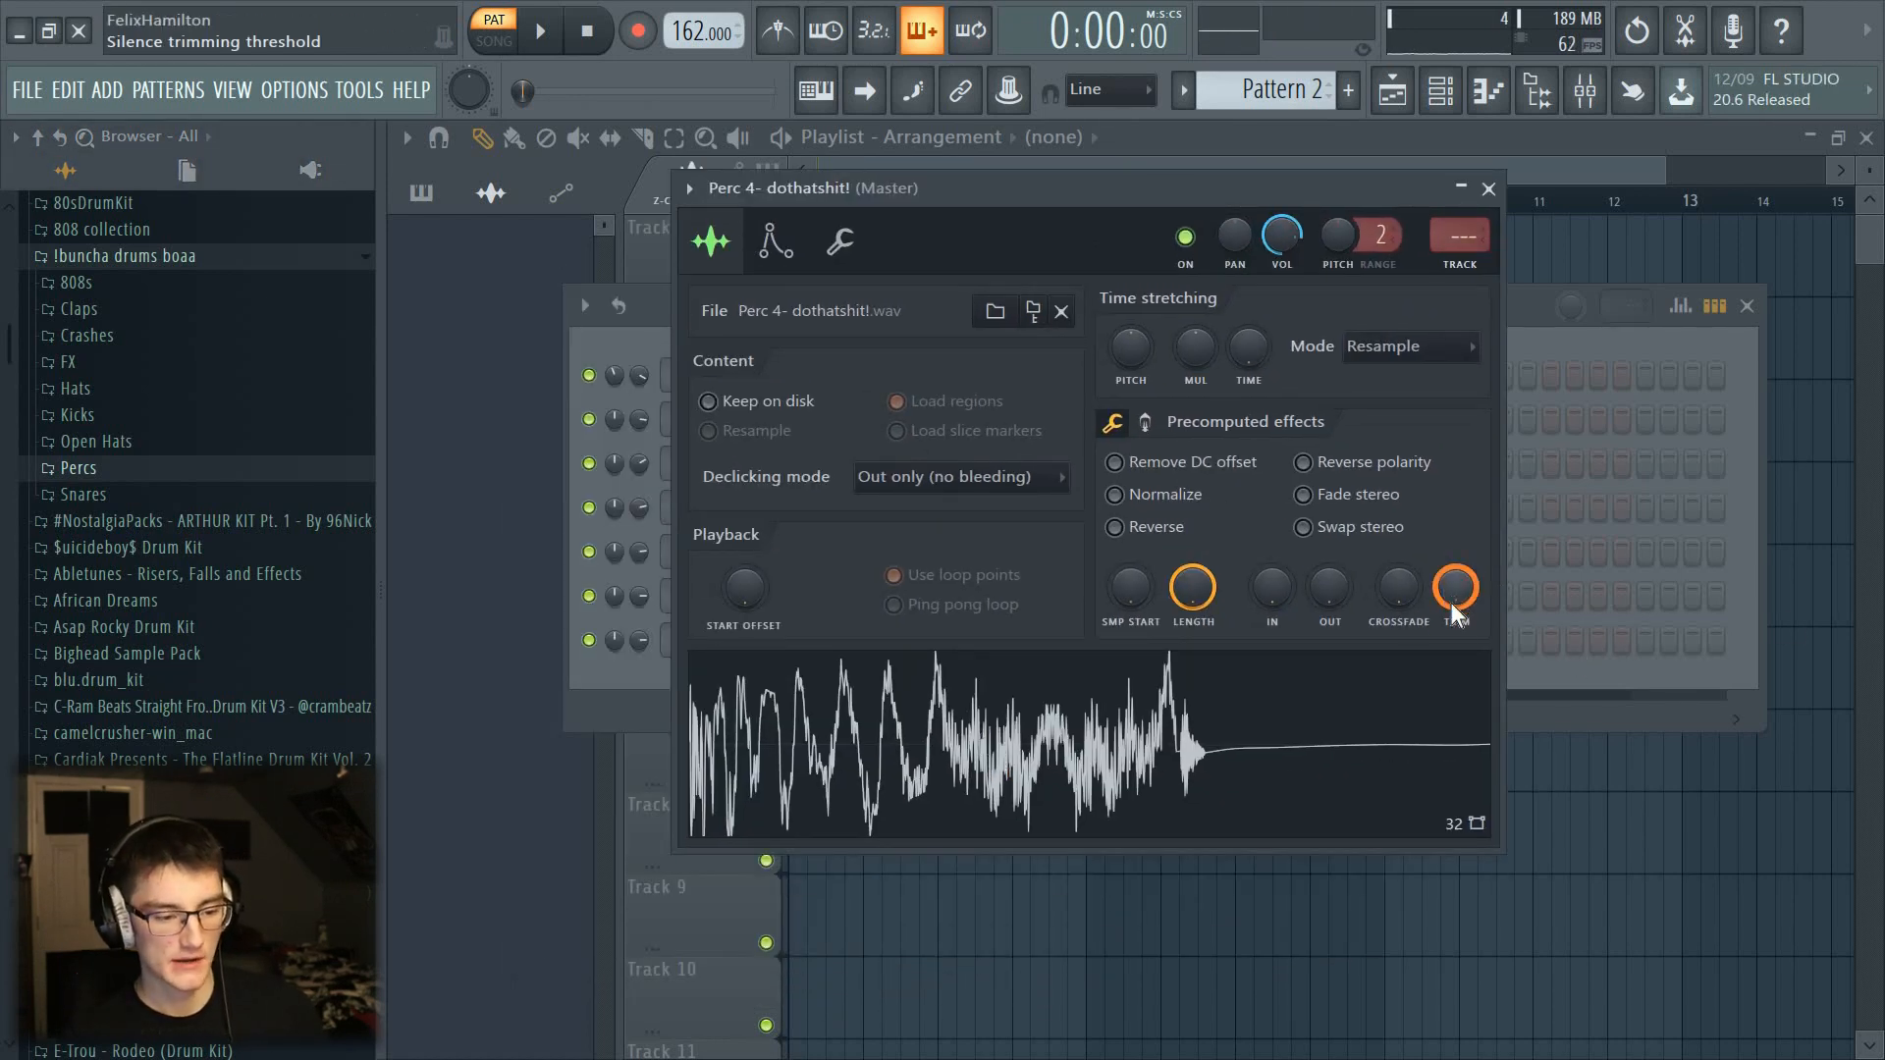
pyautogui.moveTo(1329, 594)
pyautogui.mouseDown()
pyautogui.moveTo(1327, 617)
pyautogui.moveTo(1329, 570)
pyautogui.mouseUp()
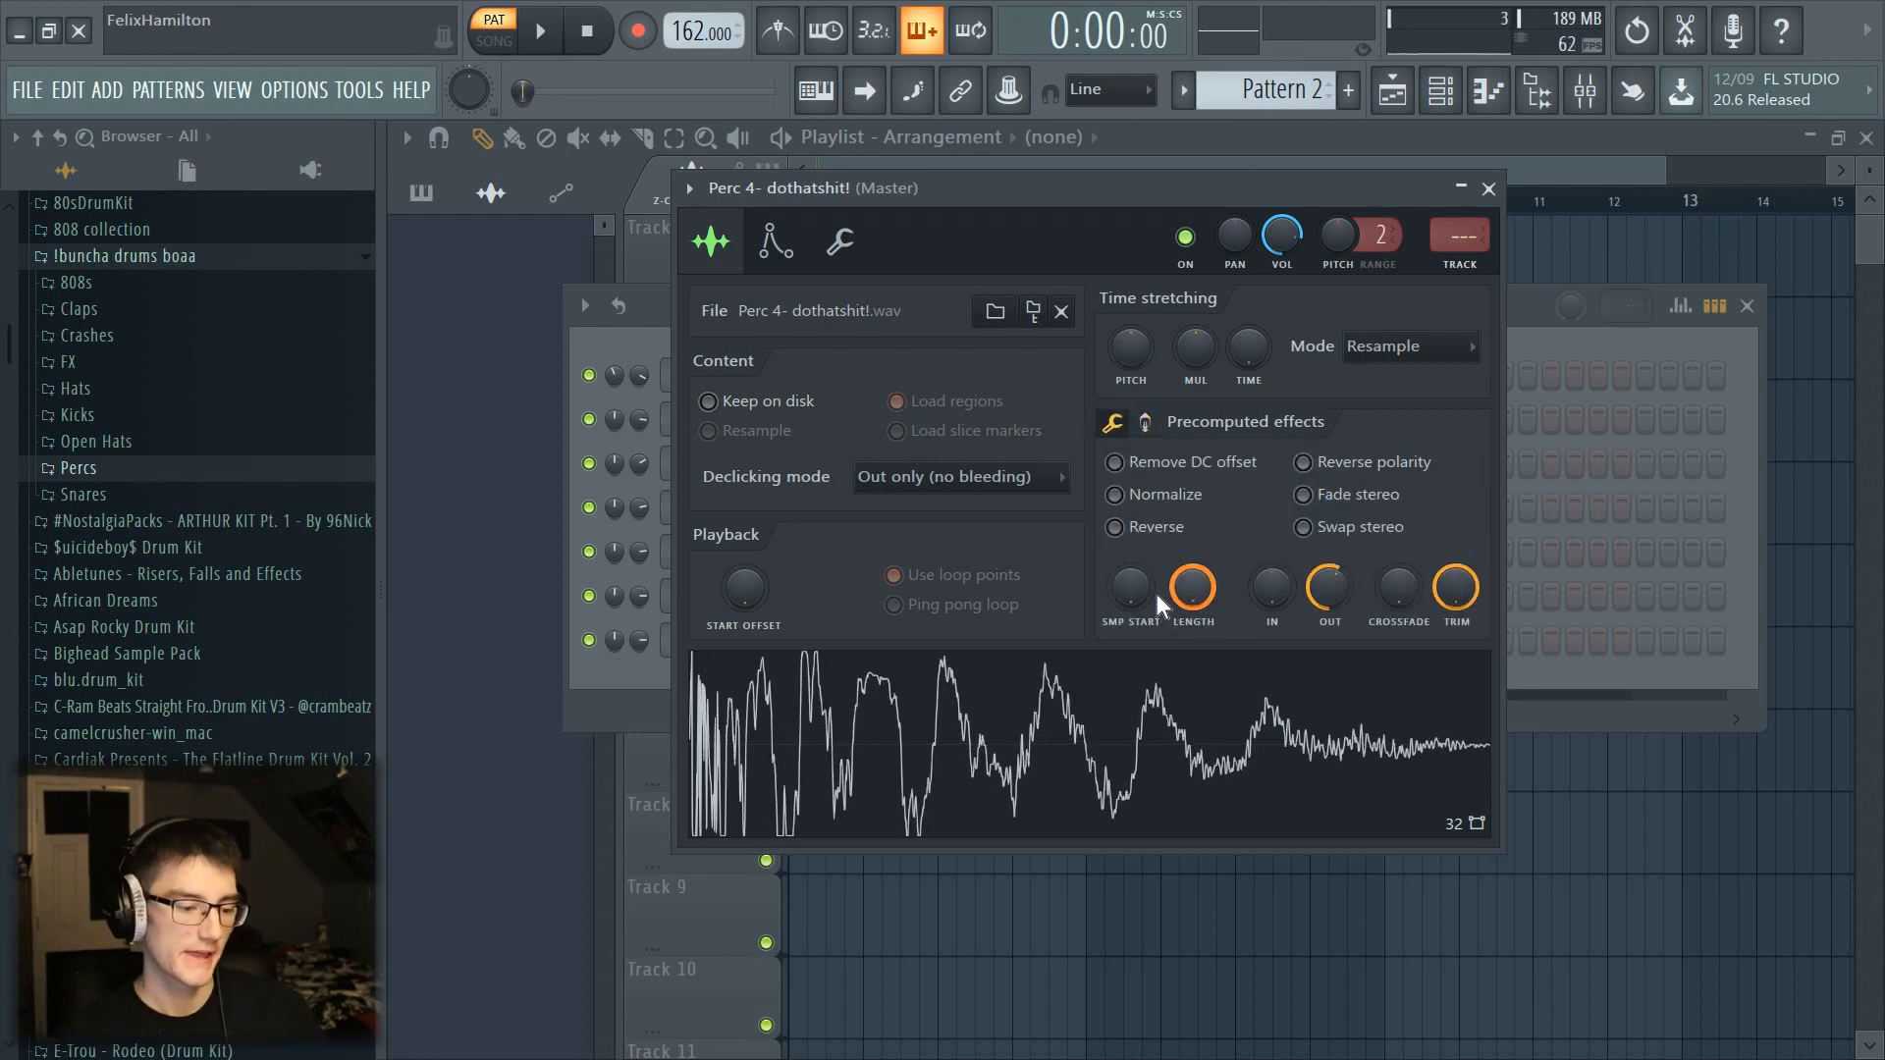
pyautogui.moveTo(1131, 587); pyautogui.dragTo(1131, 576)
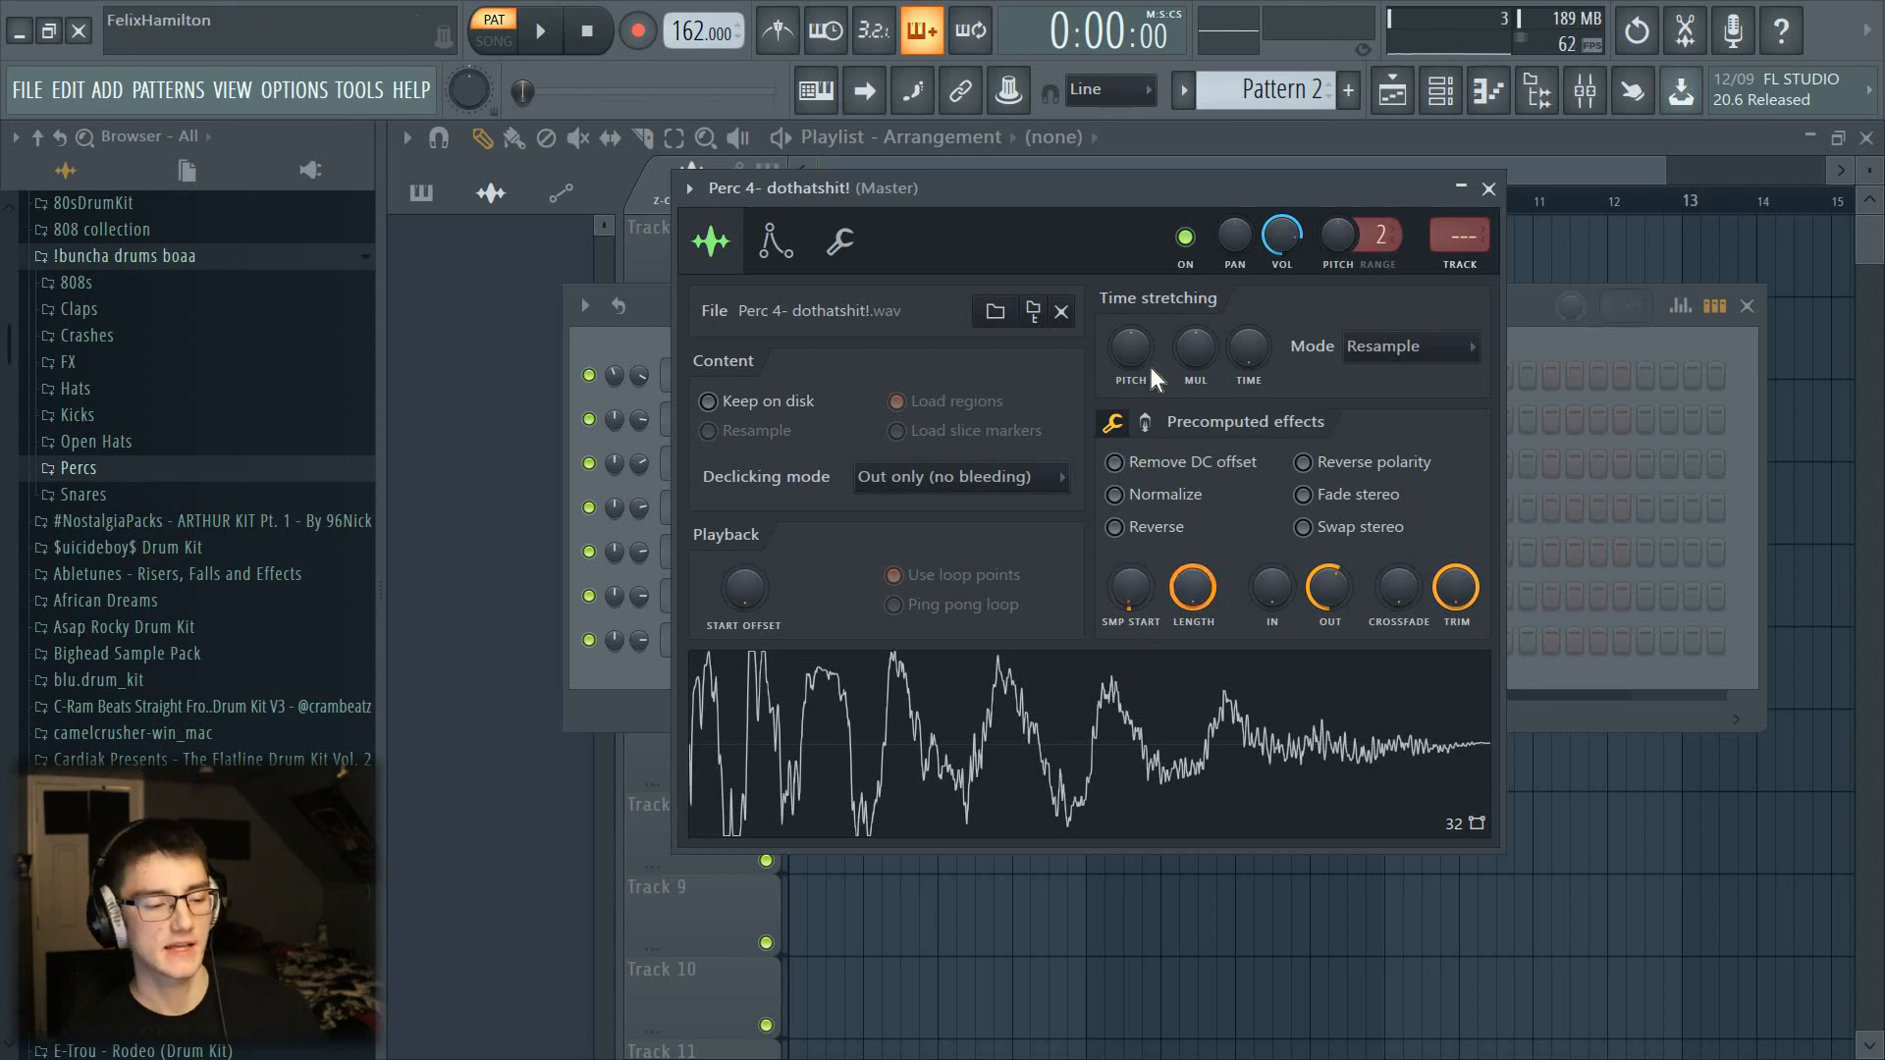
# Step: Lower the percussion's time-stretching pitch and shape it with filter resonance and the Pogo effect
pyautogui.moveTo(1131, 346); pyautogui.dragTo(1131, 319)
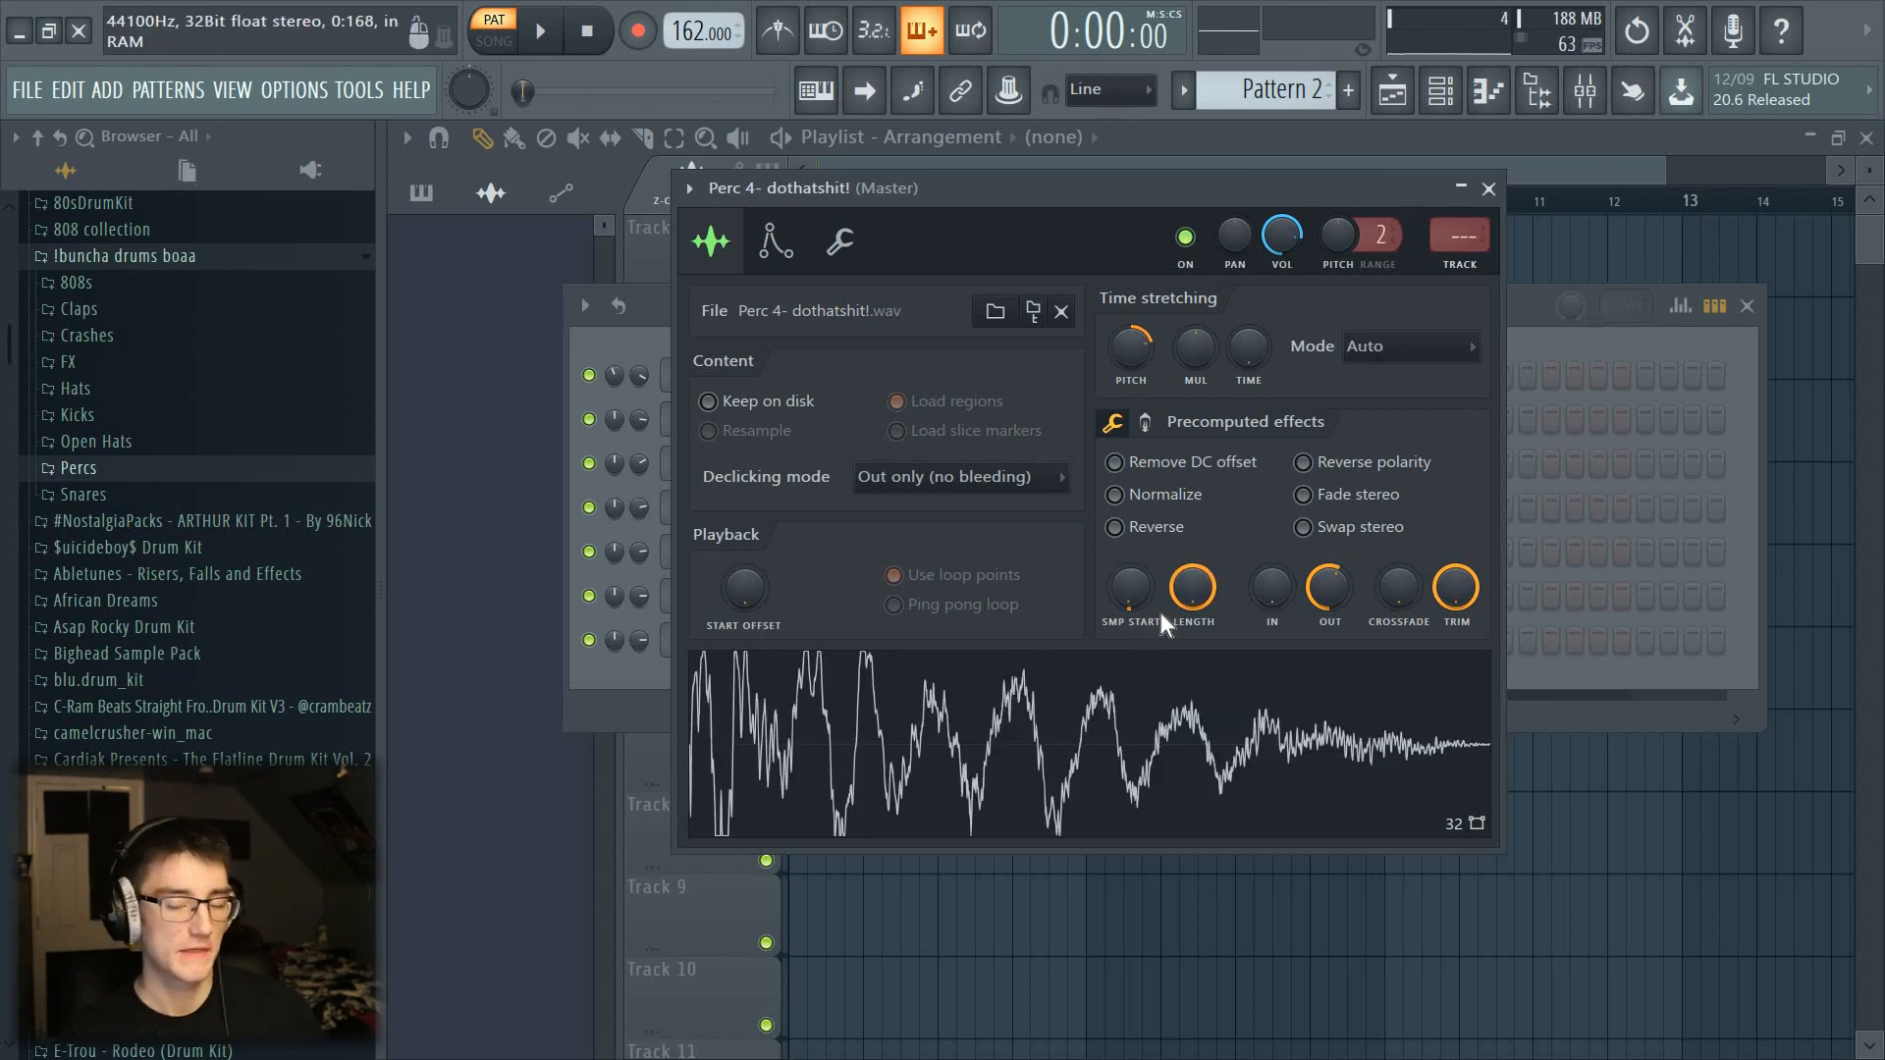
pyautogui.click(1145, 422)
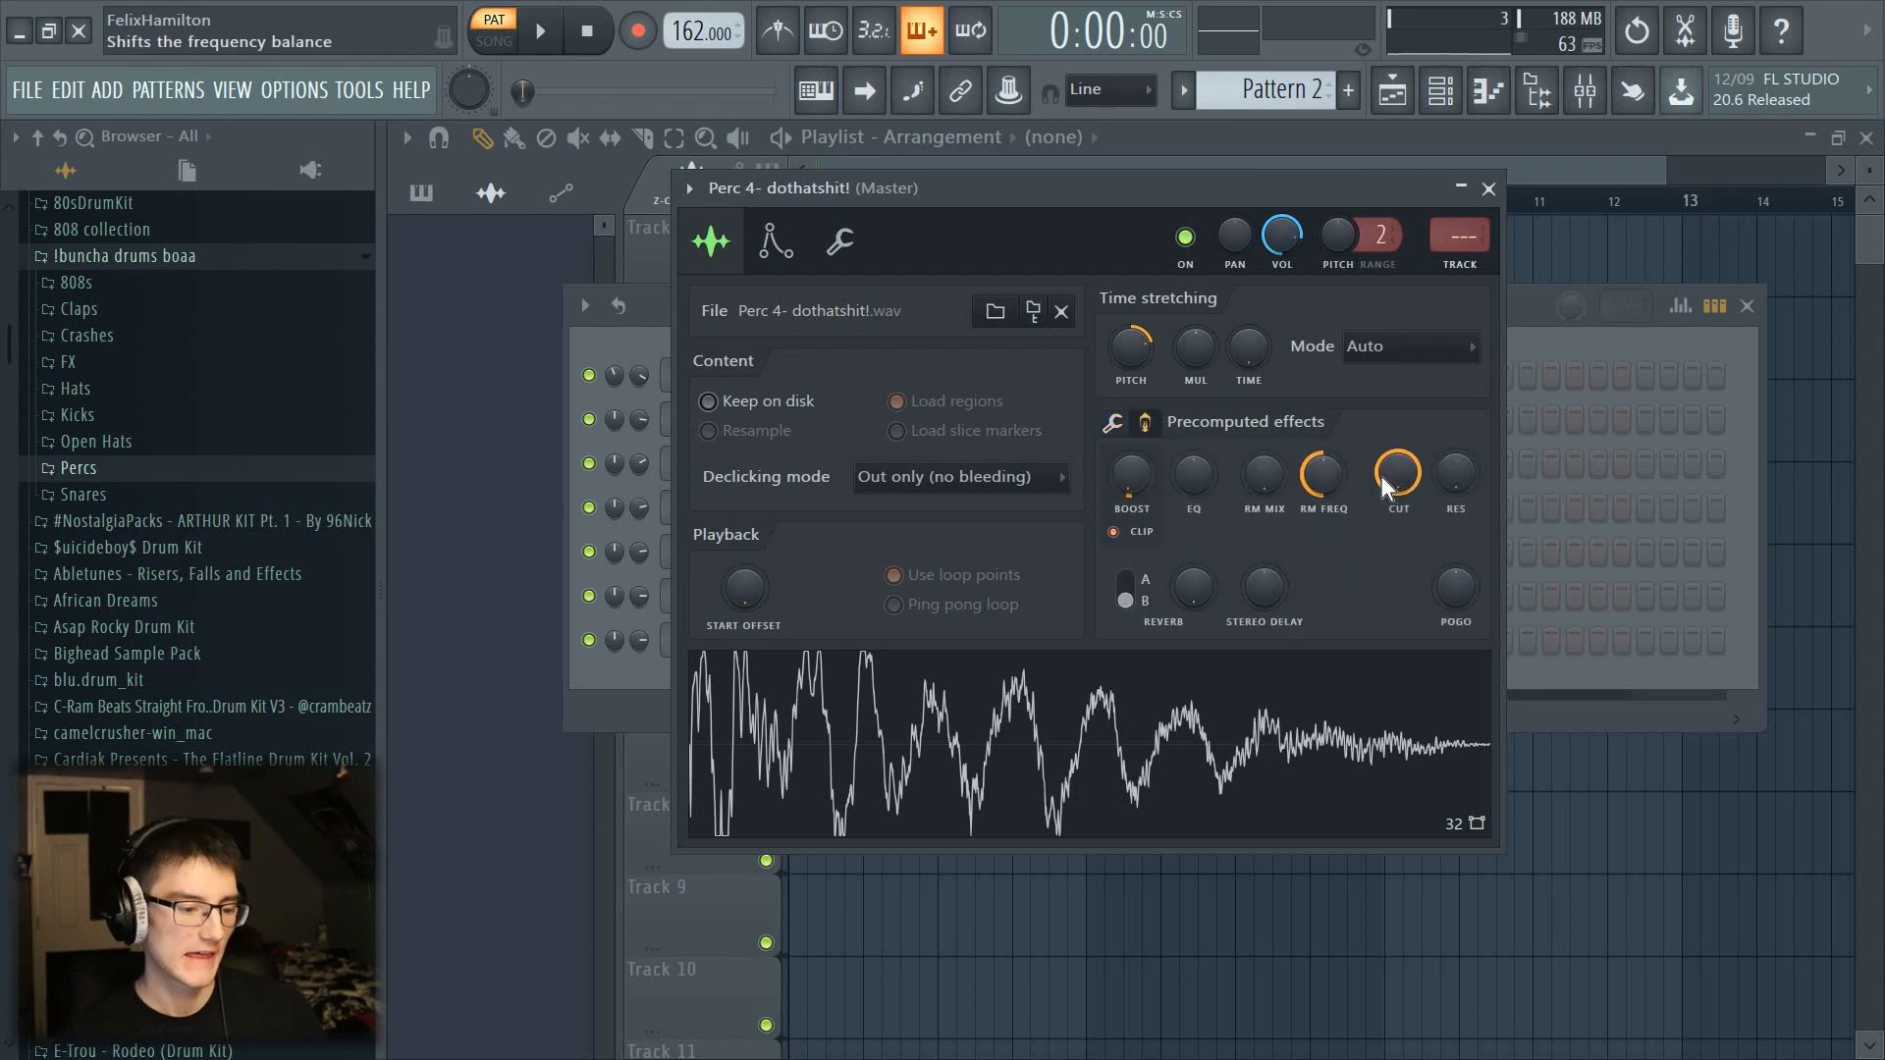
pyautogui.moveTo(1447, 491); pyautogui.dragTo(1448, 530)
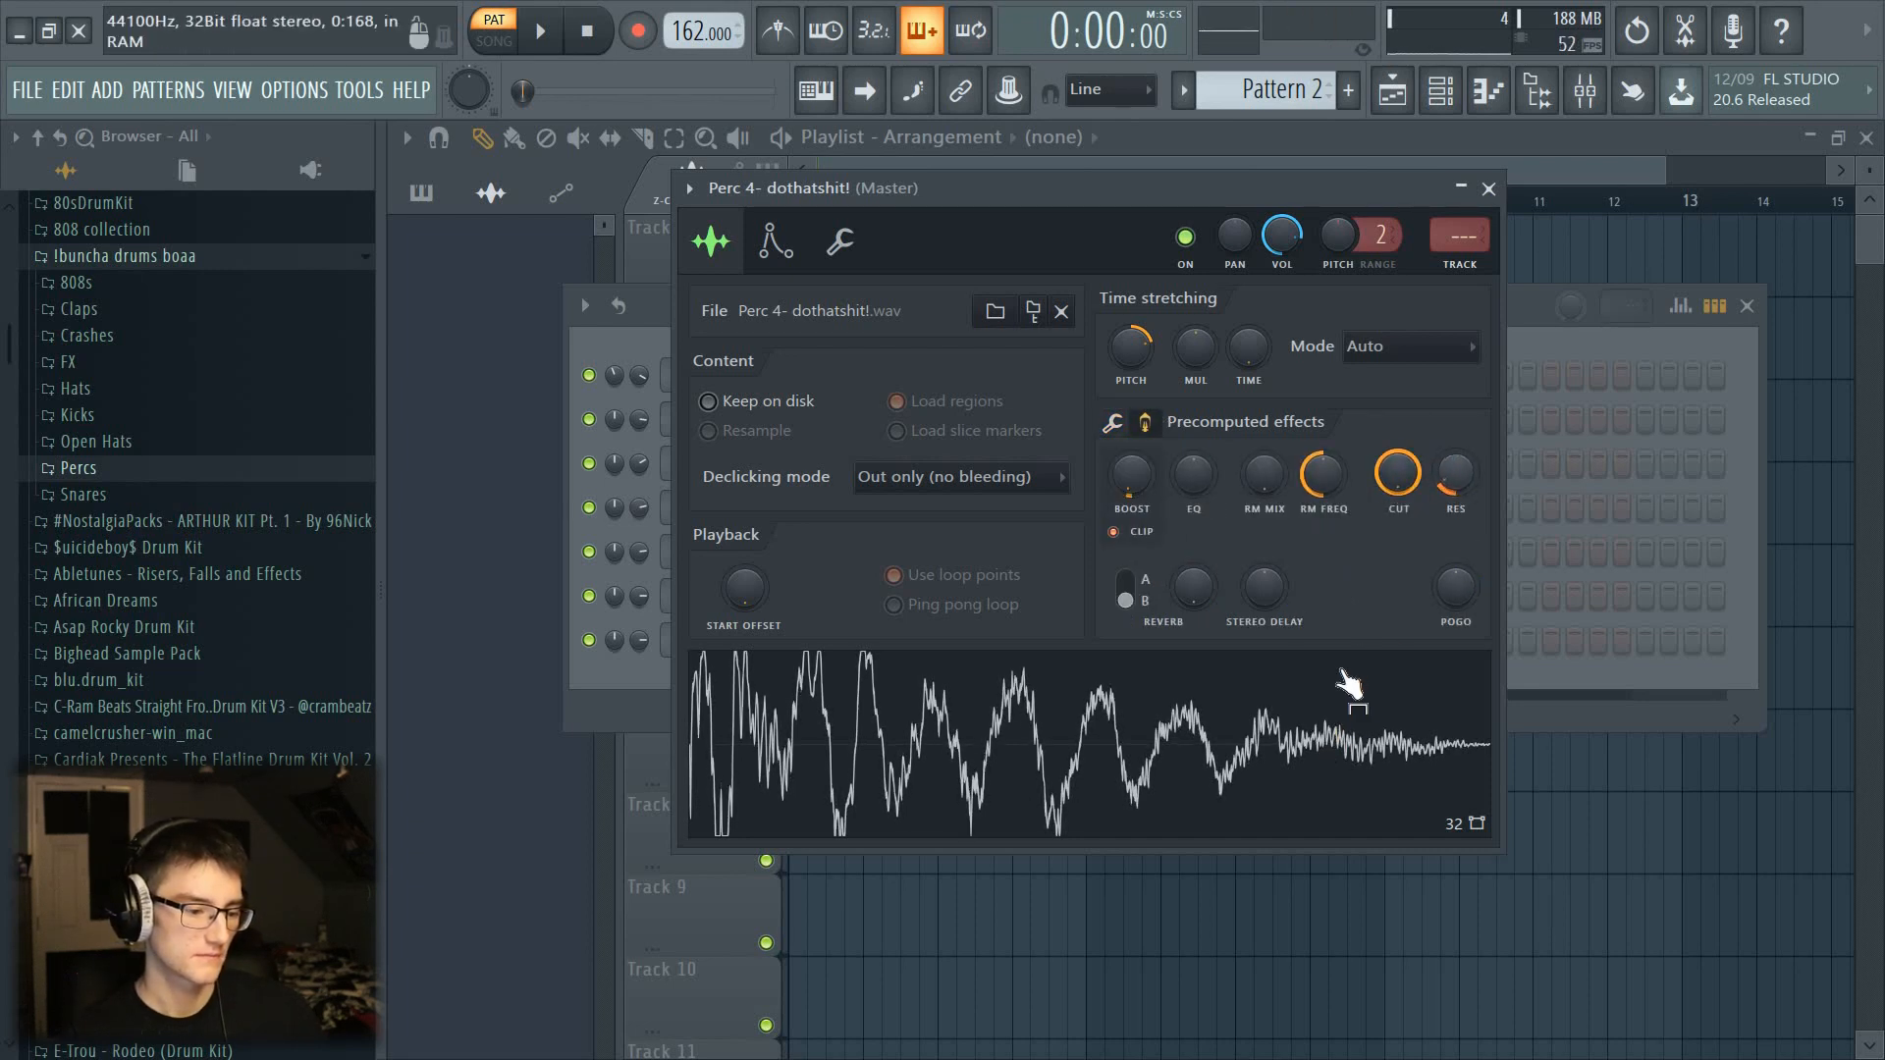
pyautogui.moveTo(1443, 594); pyautogui.dragTo(1443, 570)
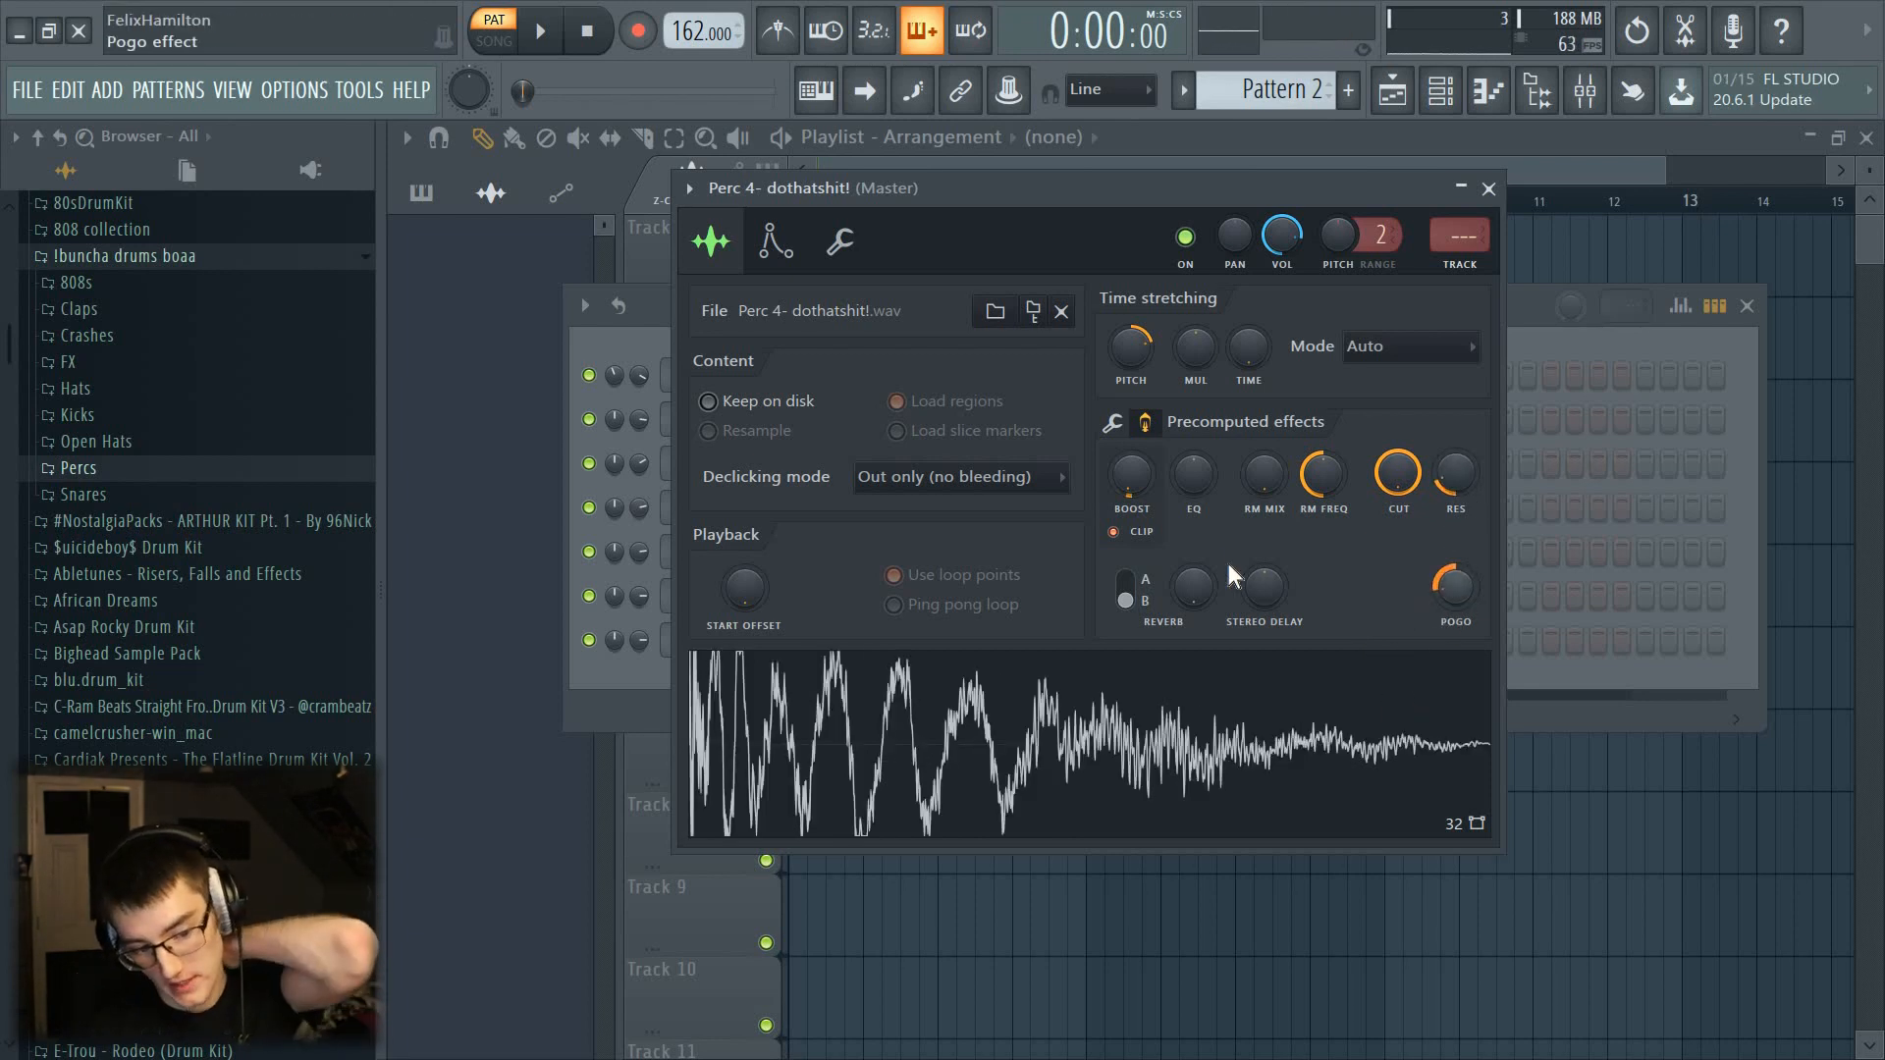
pyautogui.moveTo(1129, 352); pyautogui.dragTo(1129, 393)
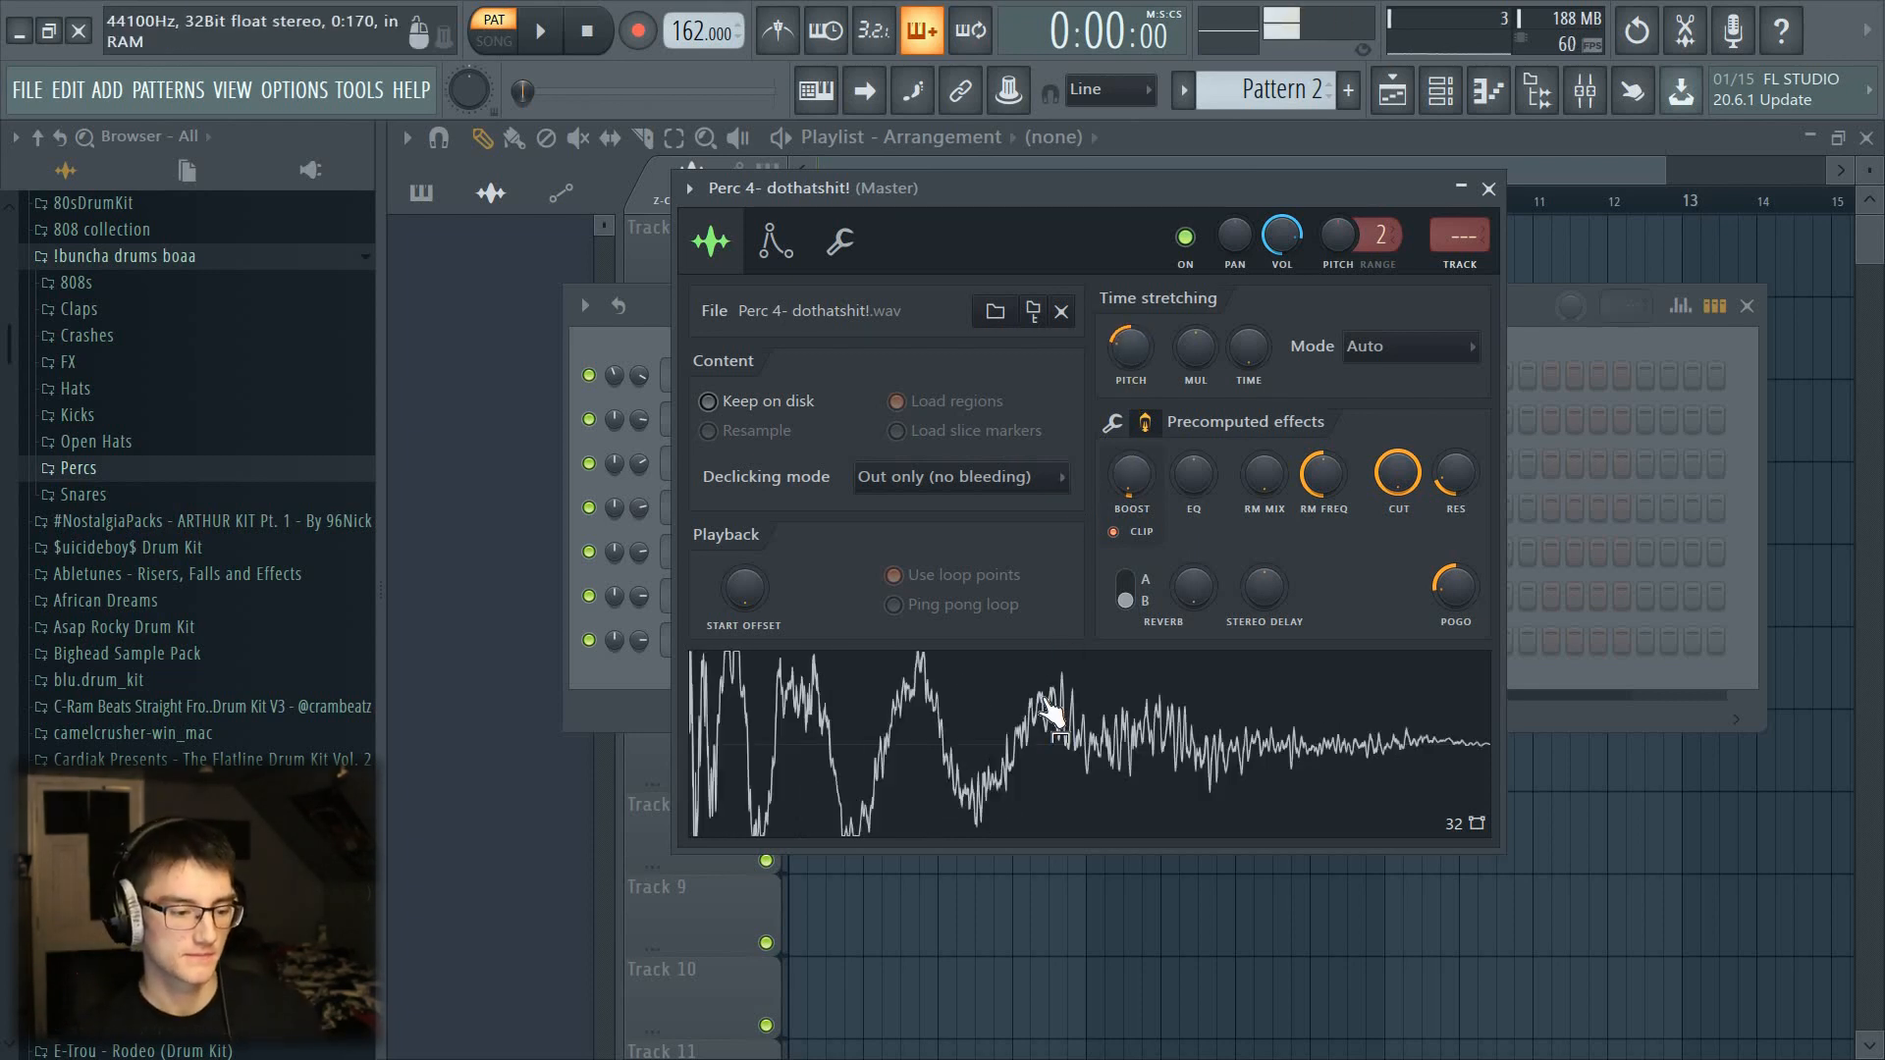
pyautogui.click(640, 337)
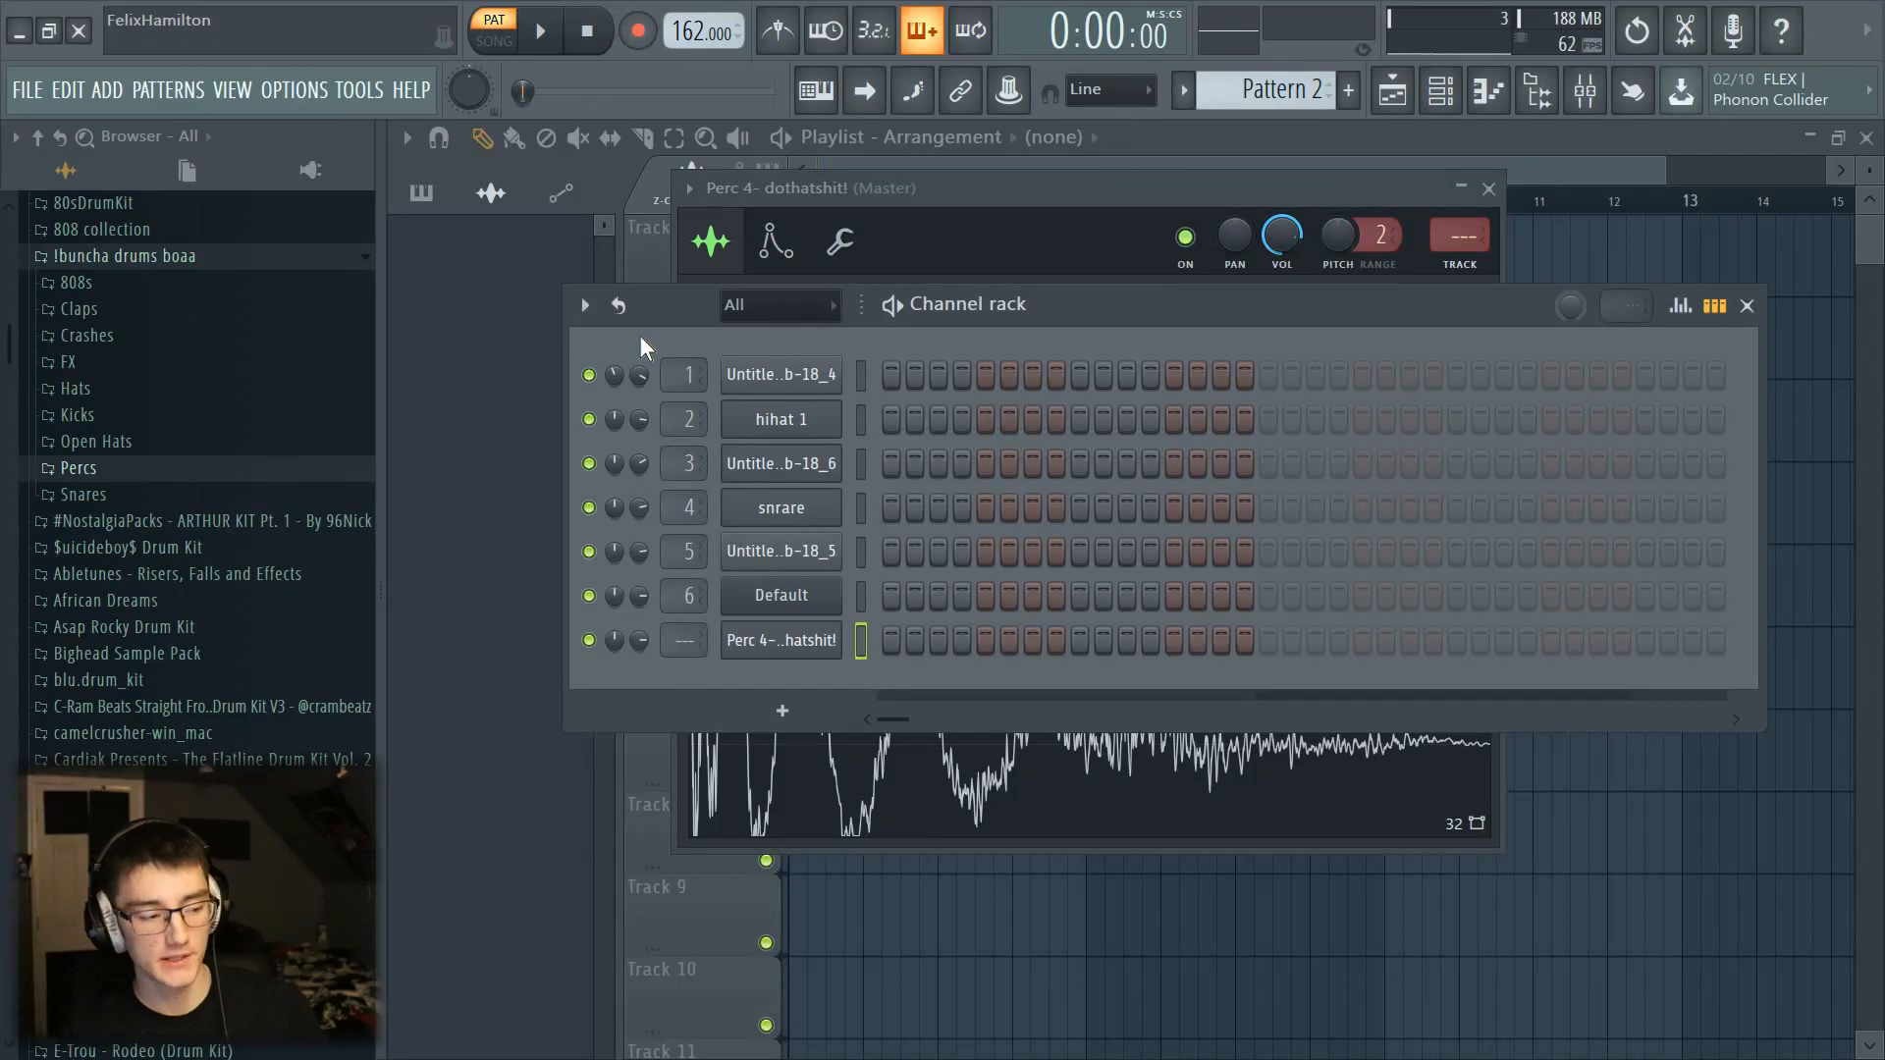
pyautogui.click(781, 643)
pyautogui.click(786, 648)
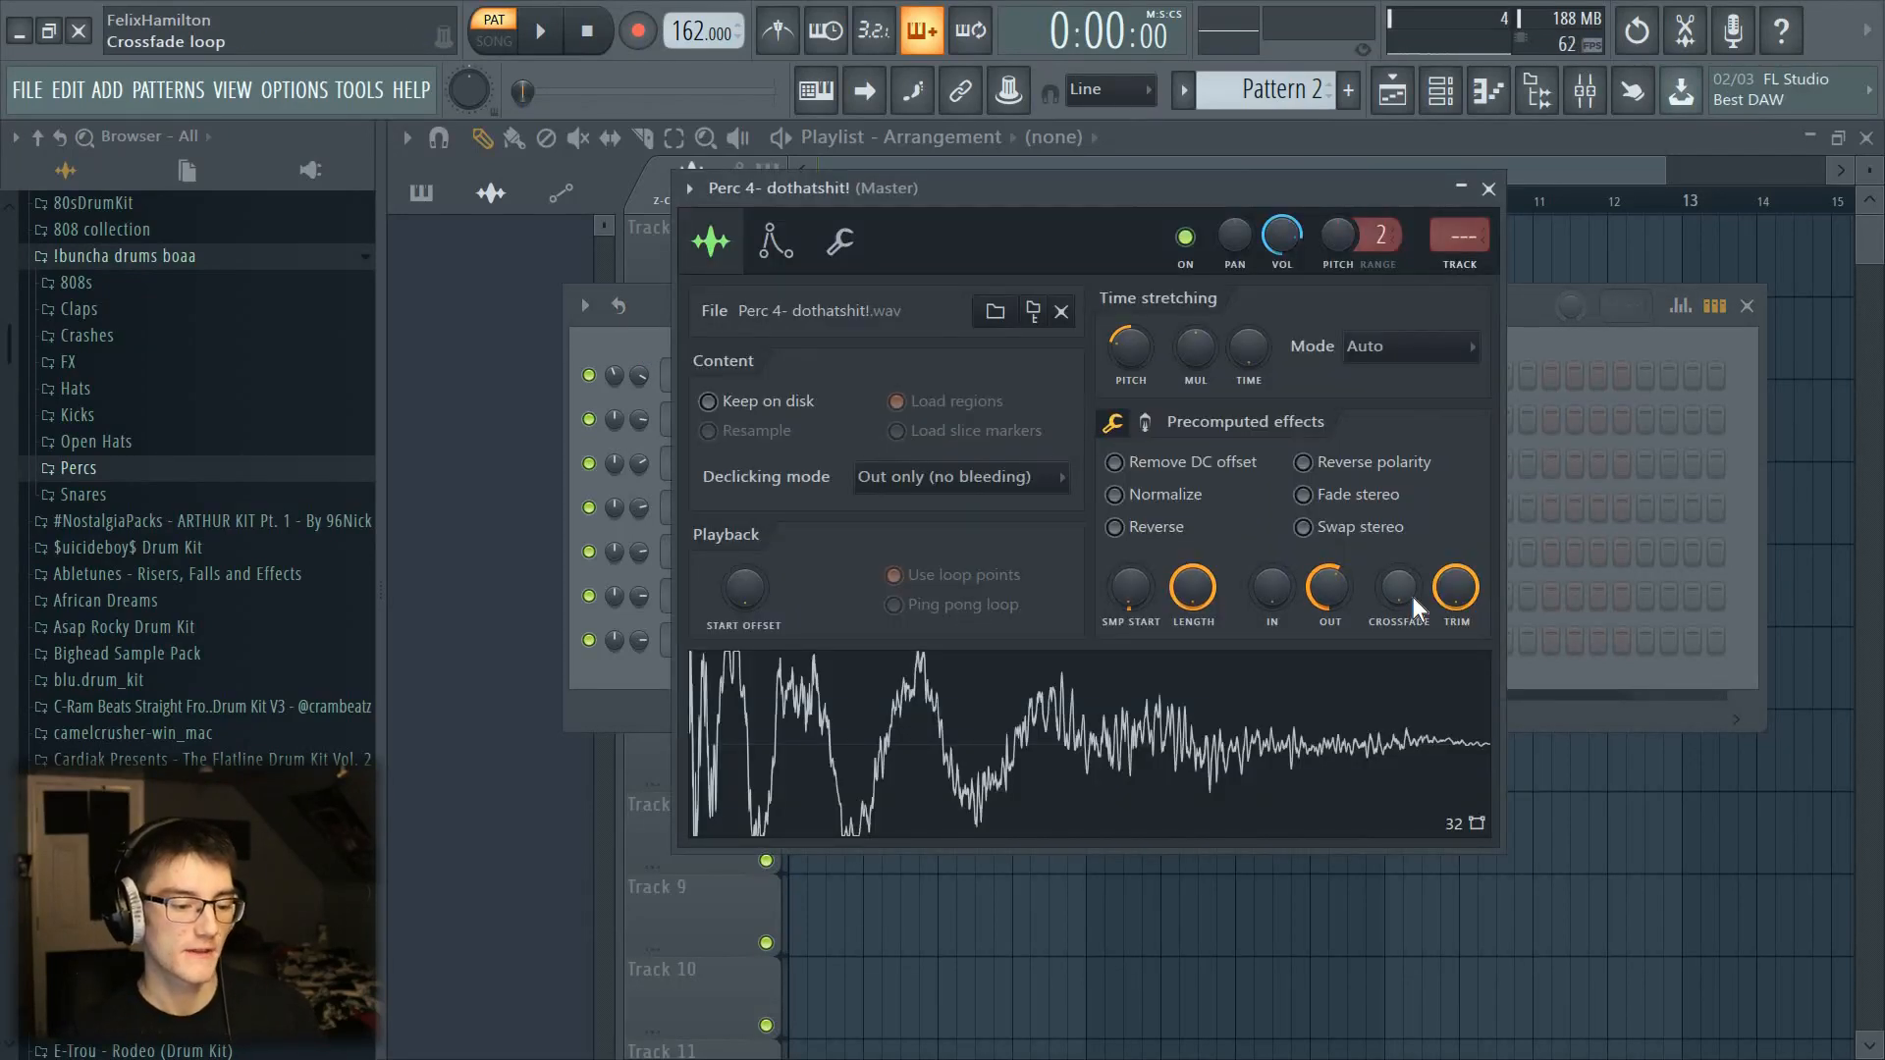
pyautogui.click(1529, 332)
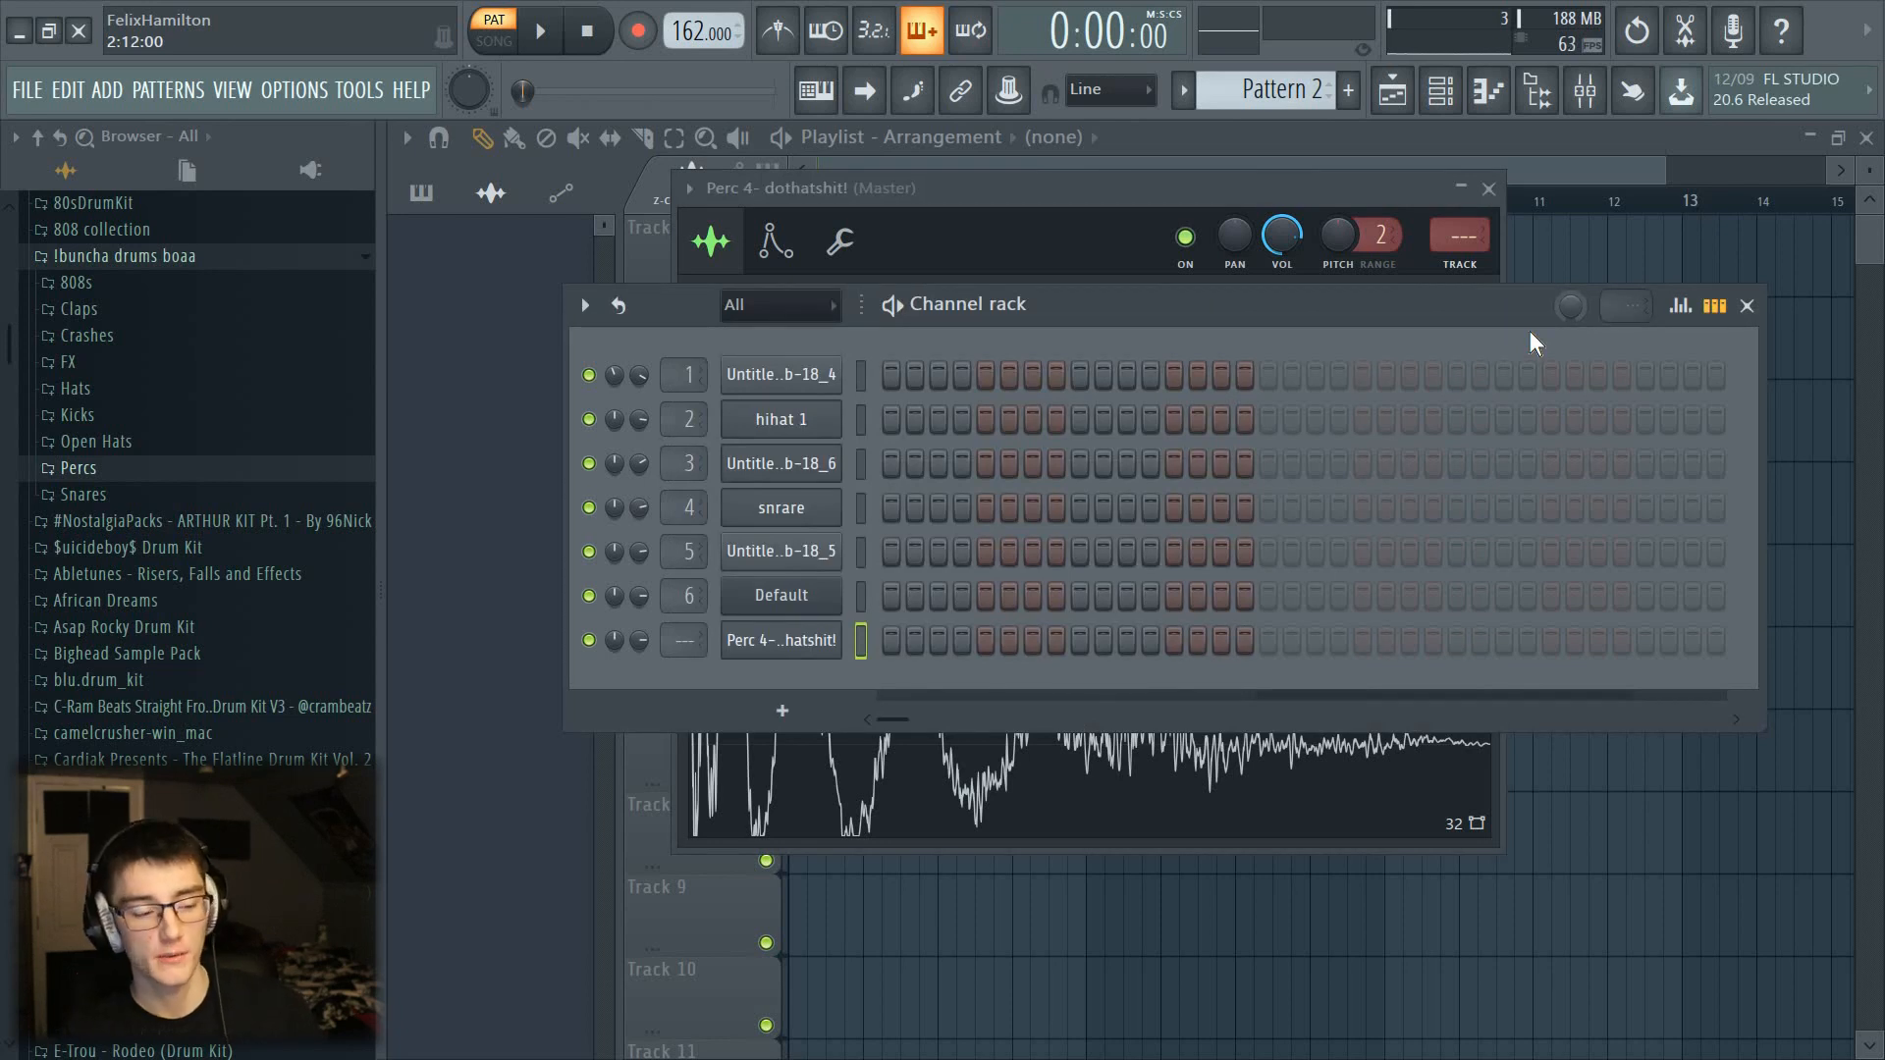
# Step: Delete the Default synth channel from the channel rack
pyautogui.hotkey('alt', 'Up')
pyautogui.rightClick(842, 629)
pyautogui.press('d')
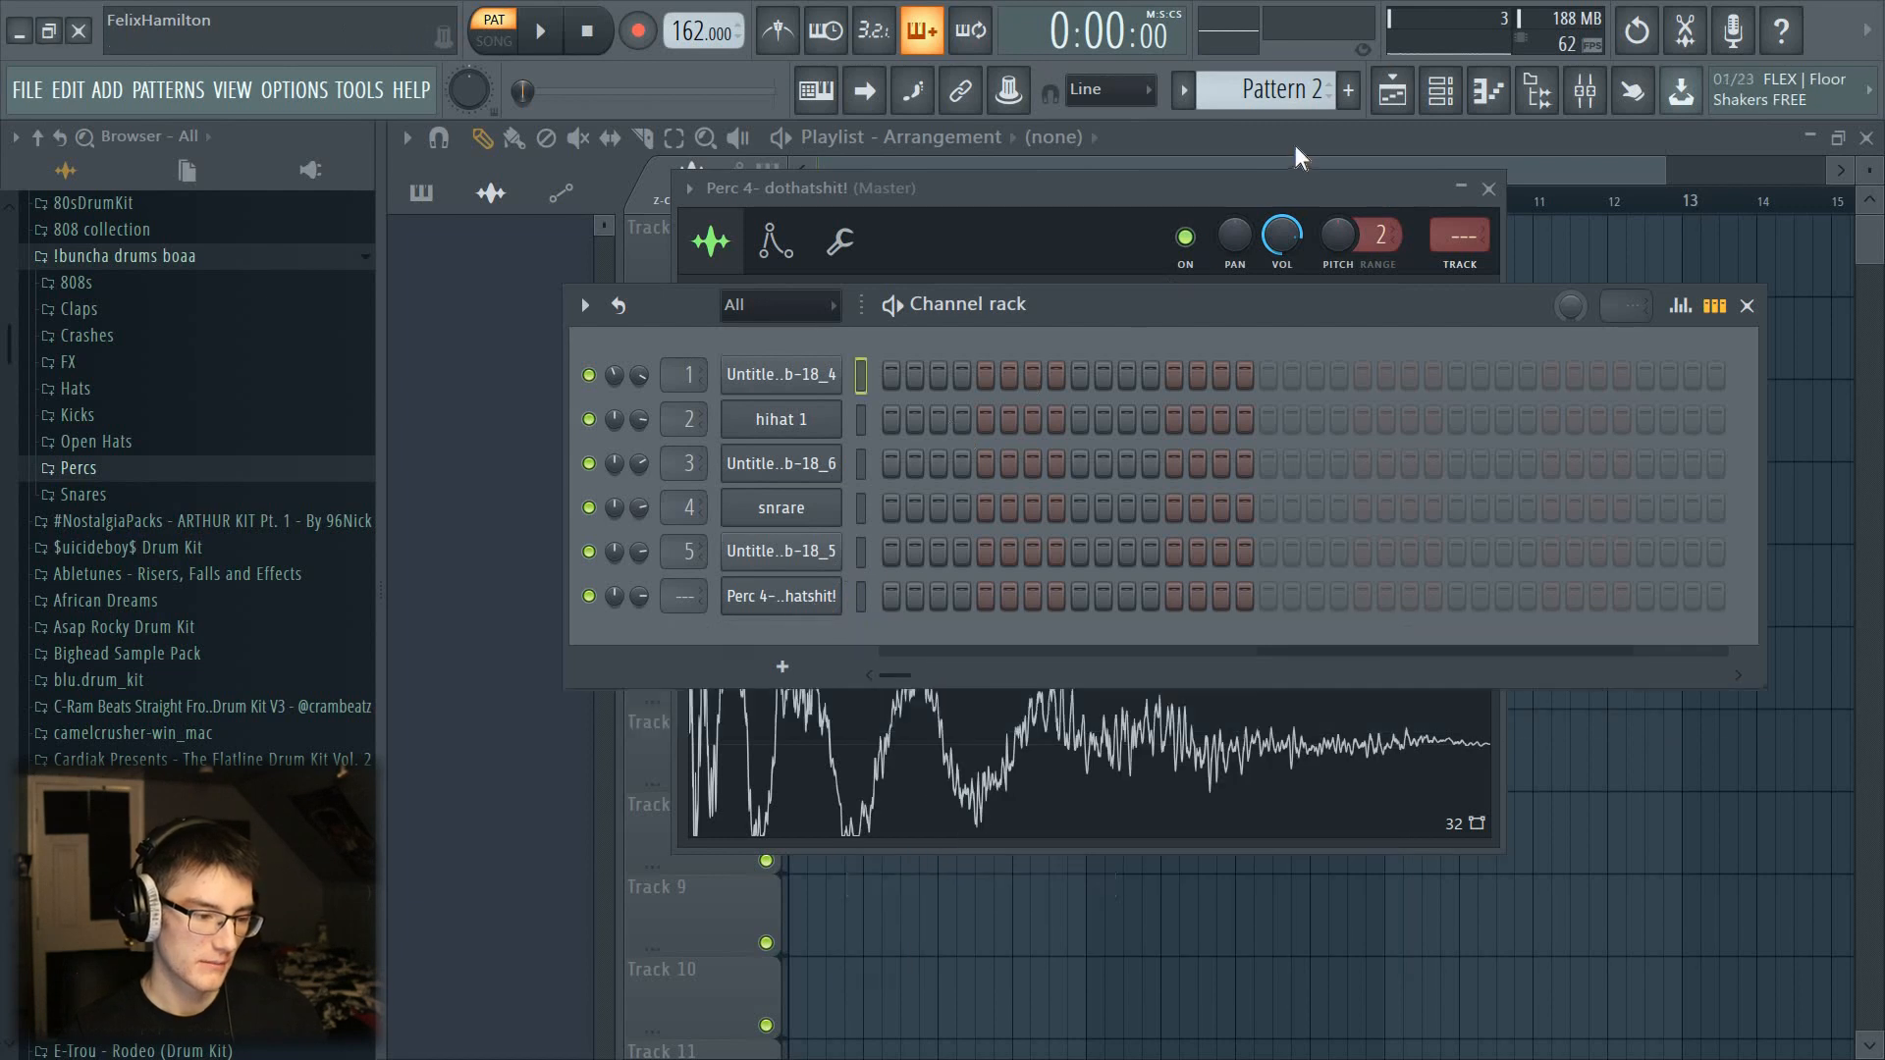
# Step: Switch to Pattern 1, route the percussion channel to mixer insert 6 and place a hit on its step 17
pyautogui.scroll(-1, 1306, 100)
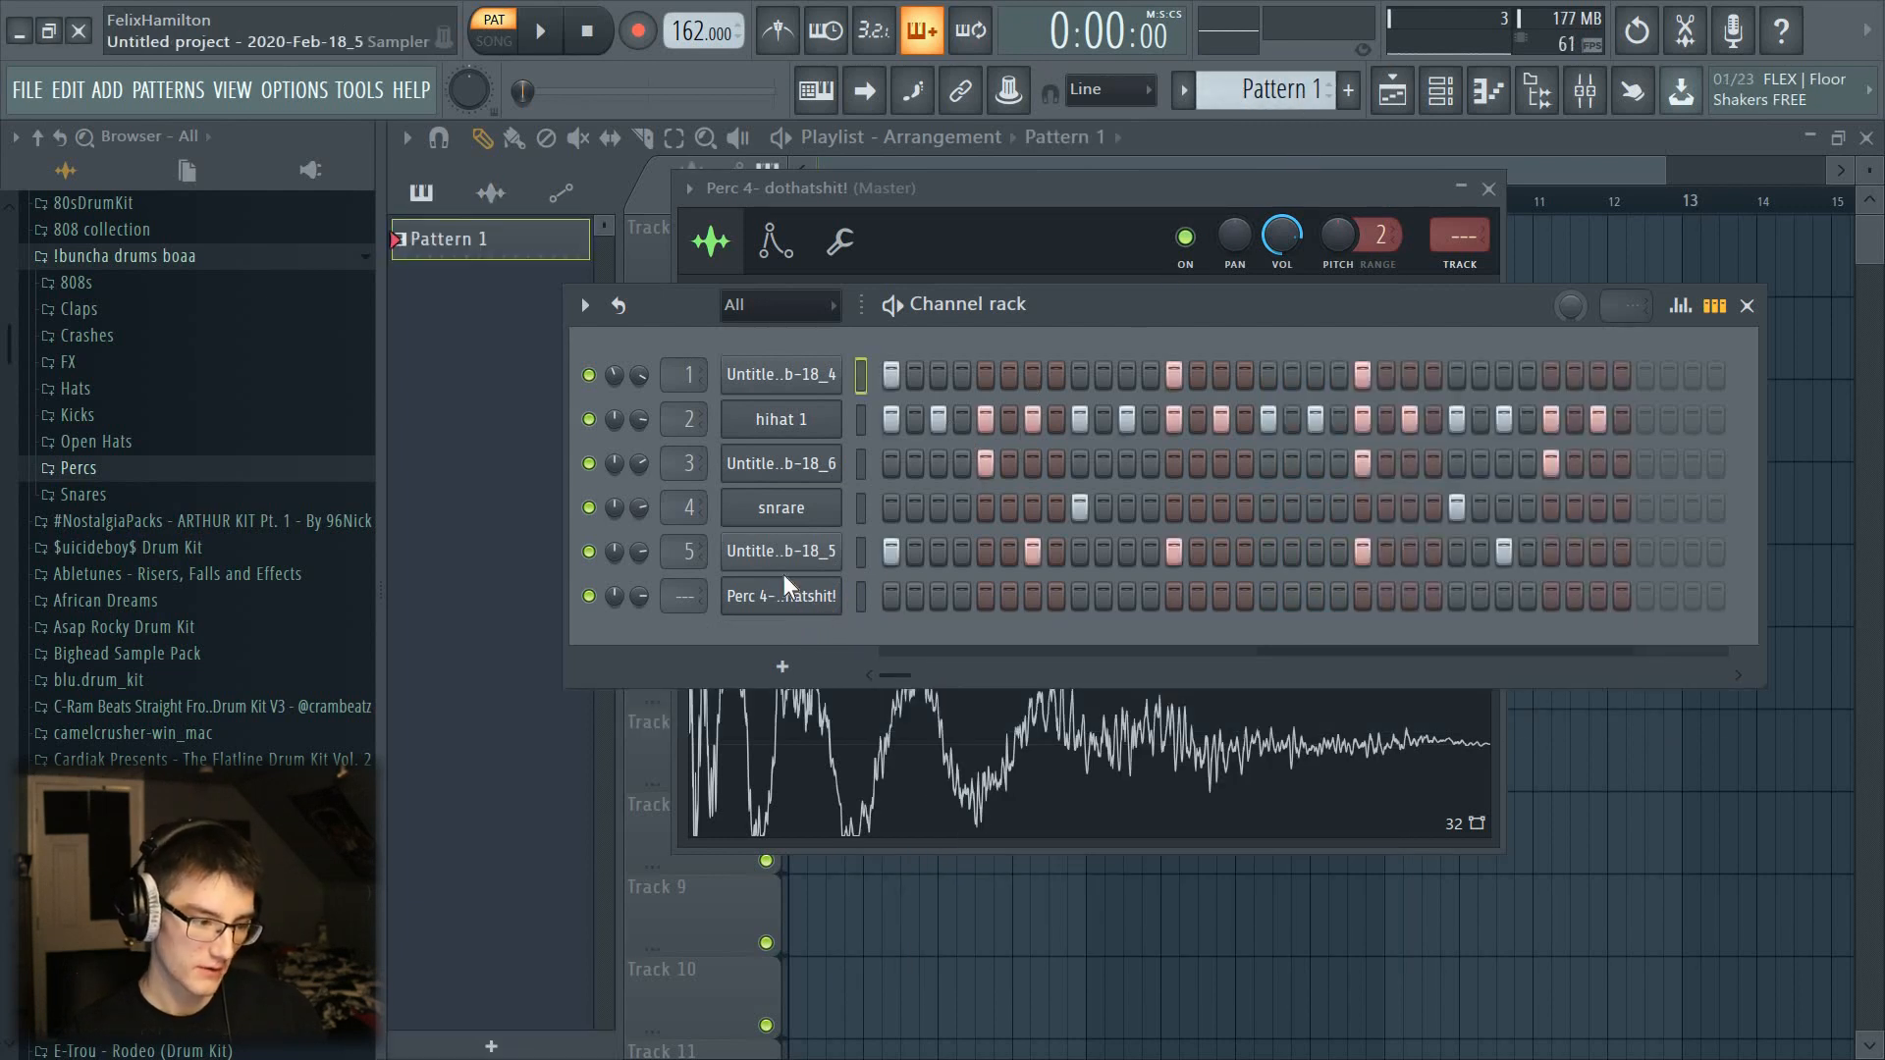
pyautogui.click(861, 594)
pyautogui.hotkey('ctrl', 'l')
# Step: Lower mixer insert 5 to about -1.2 dB and play Pattern 1 from the channel rack to check the balance
pyautogui.press('F6')
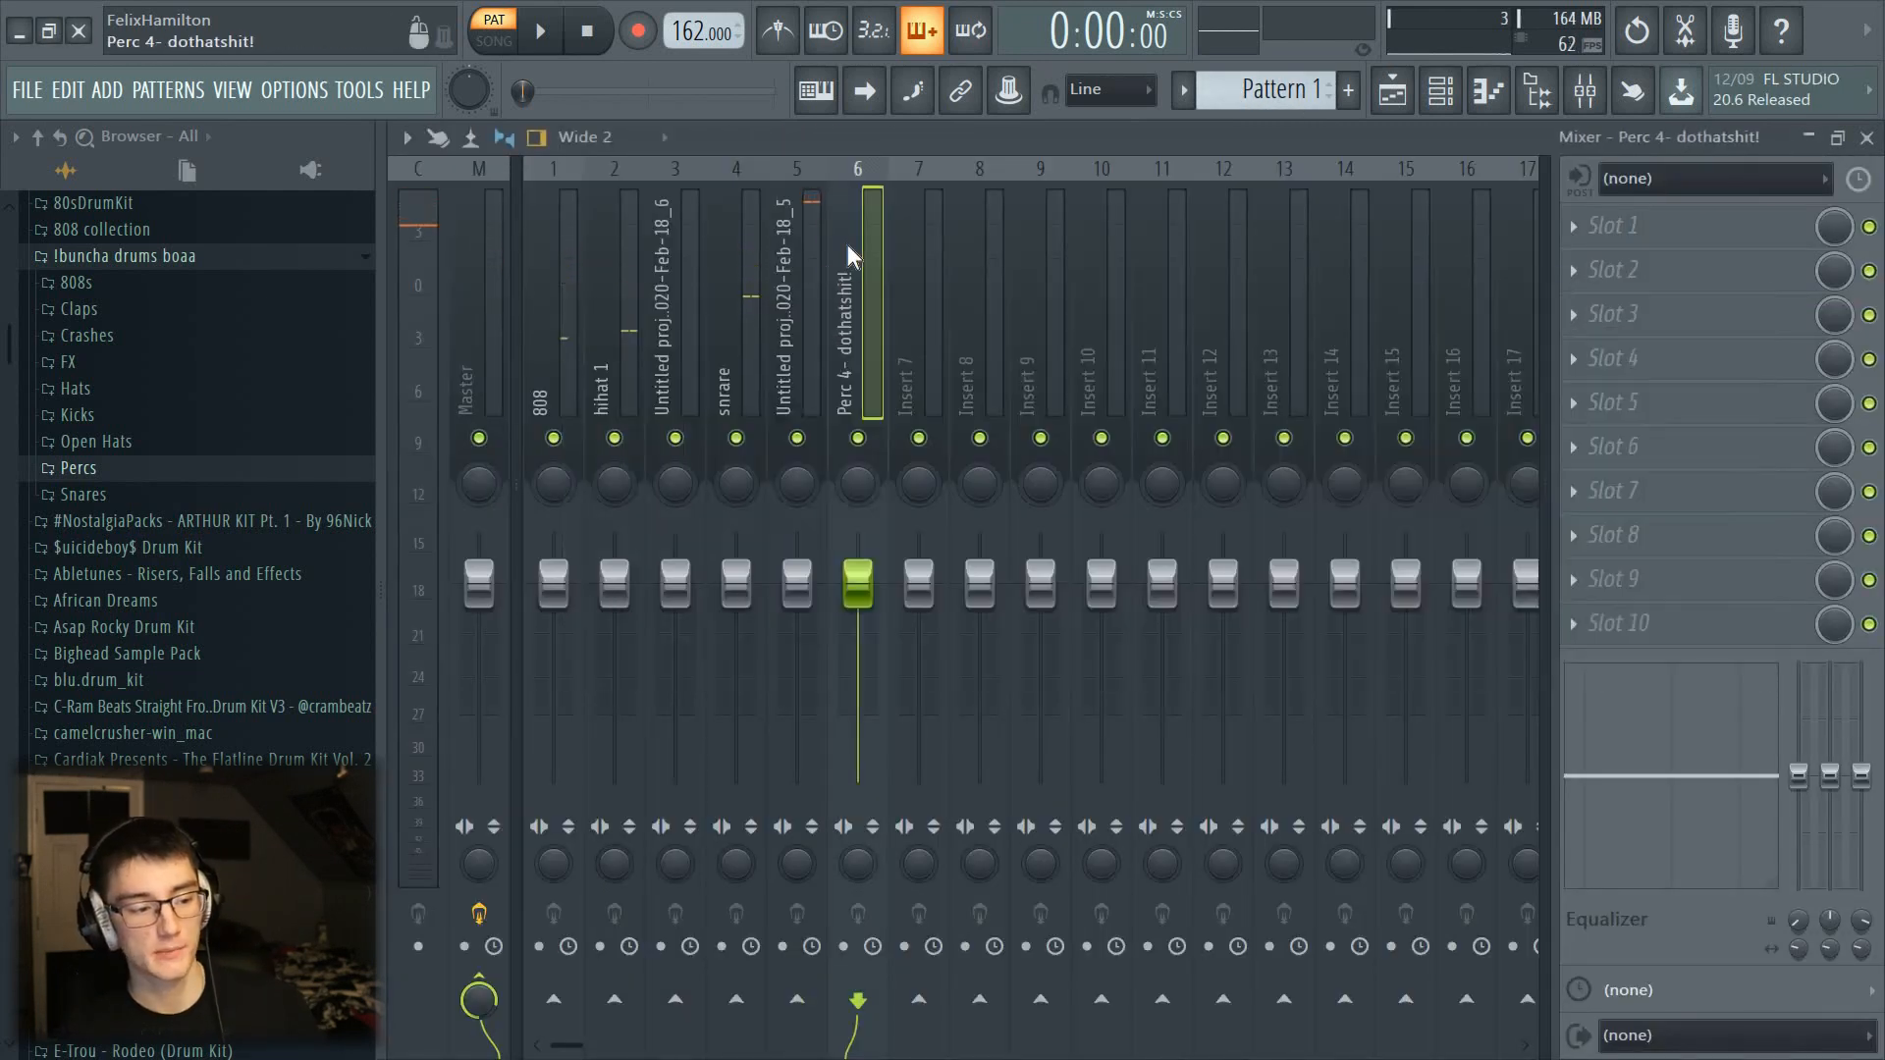
pyautogui.click(781, 646)
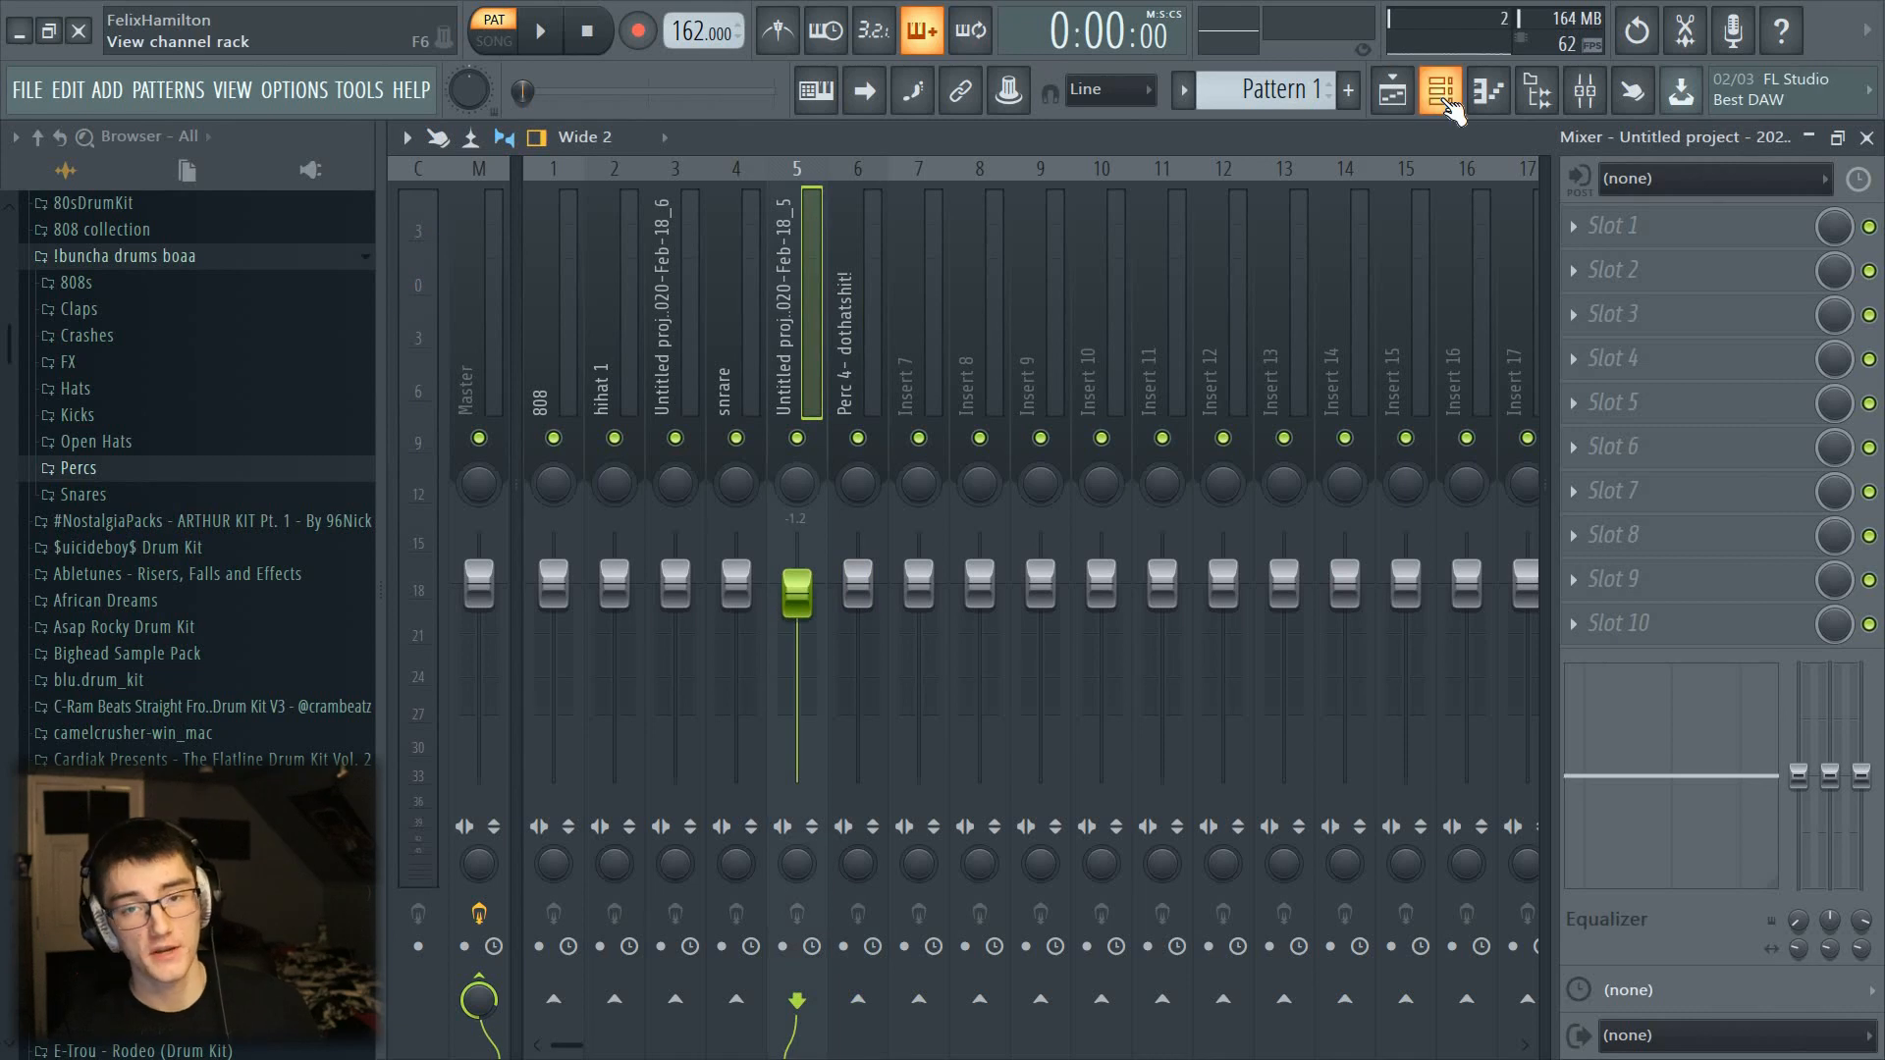
pyautogui.click(1447, 102)
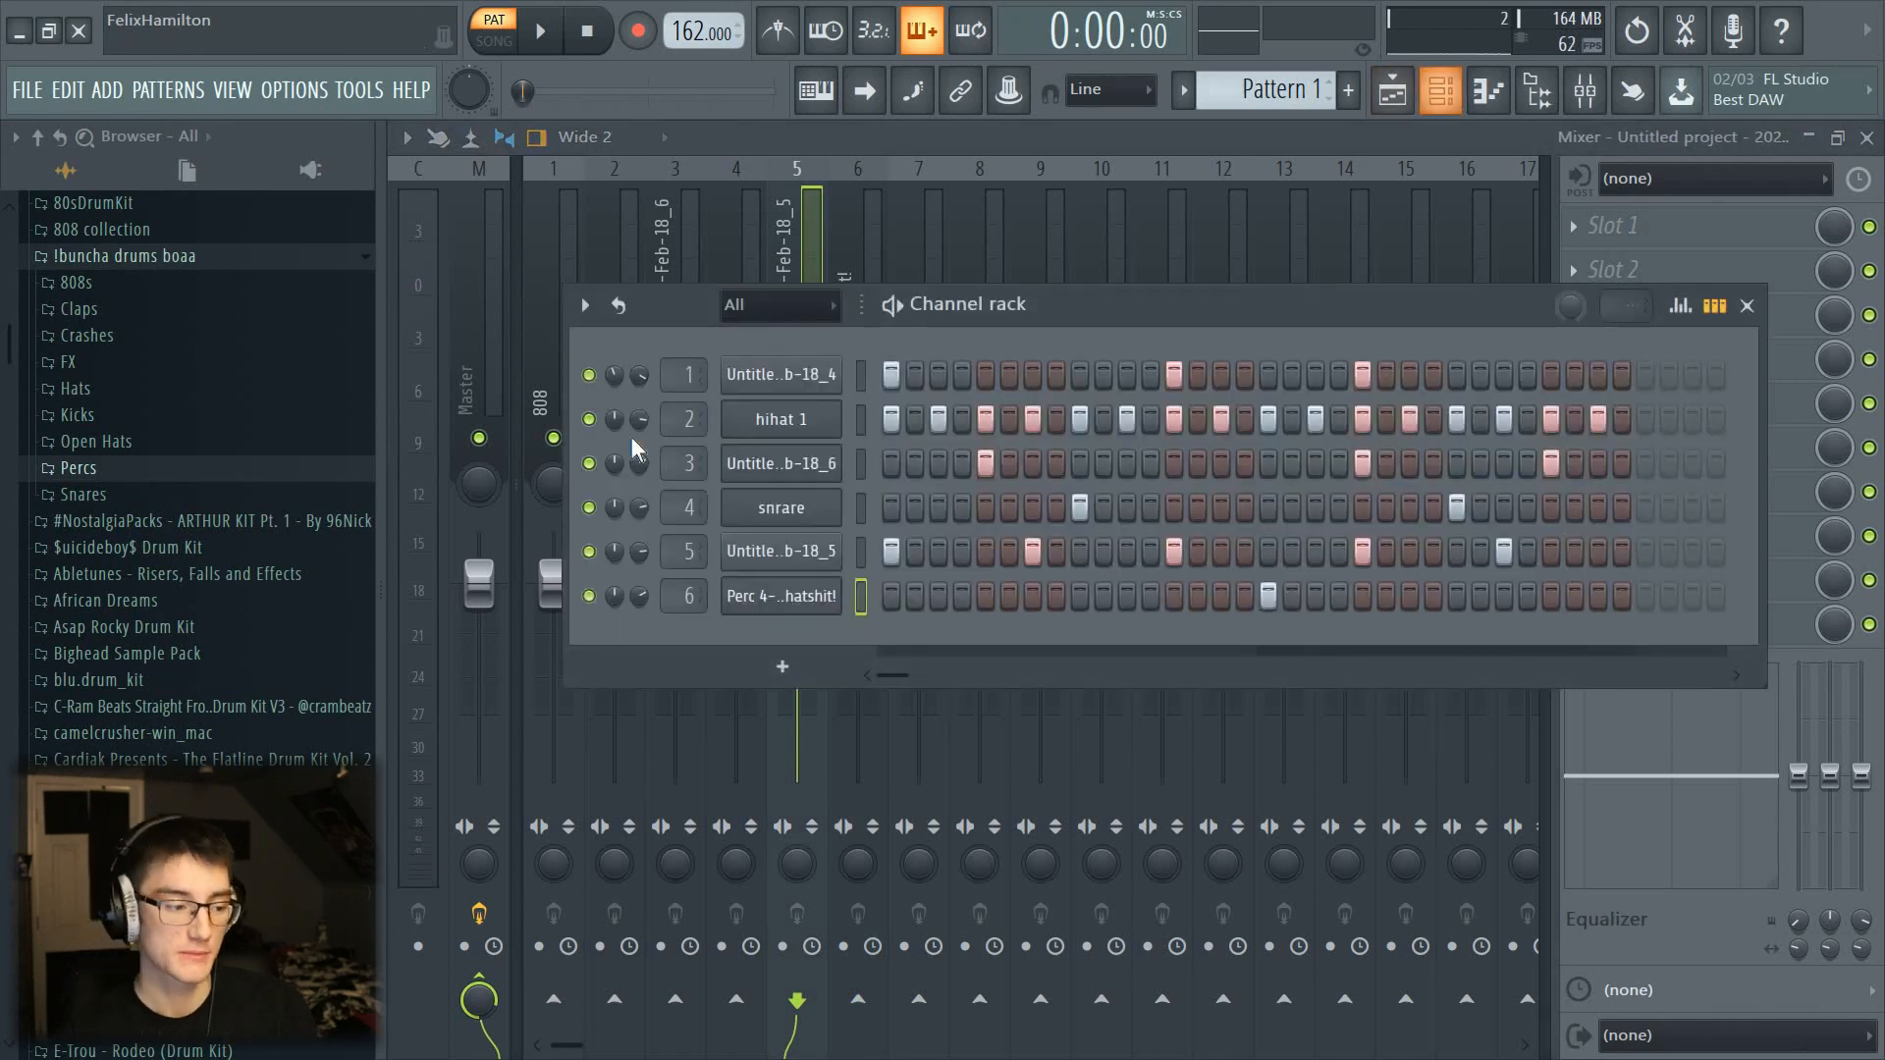
pyautogui.scroll(3, 153, 552)
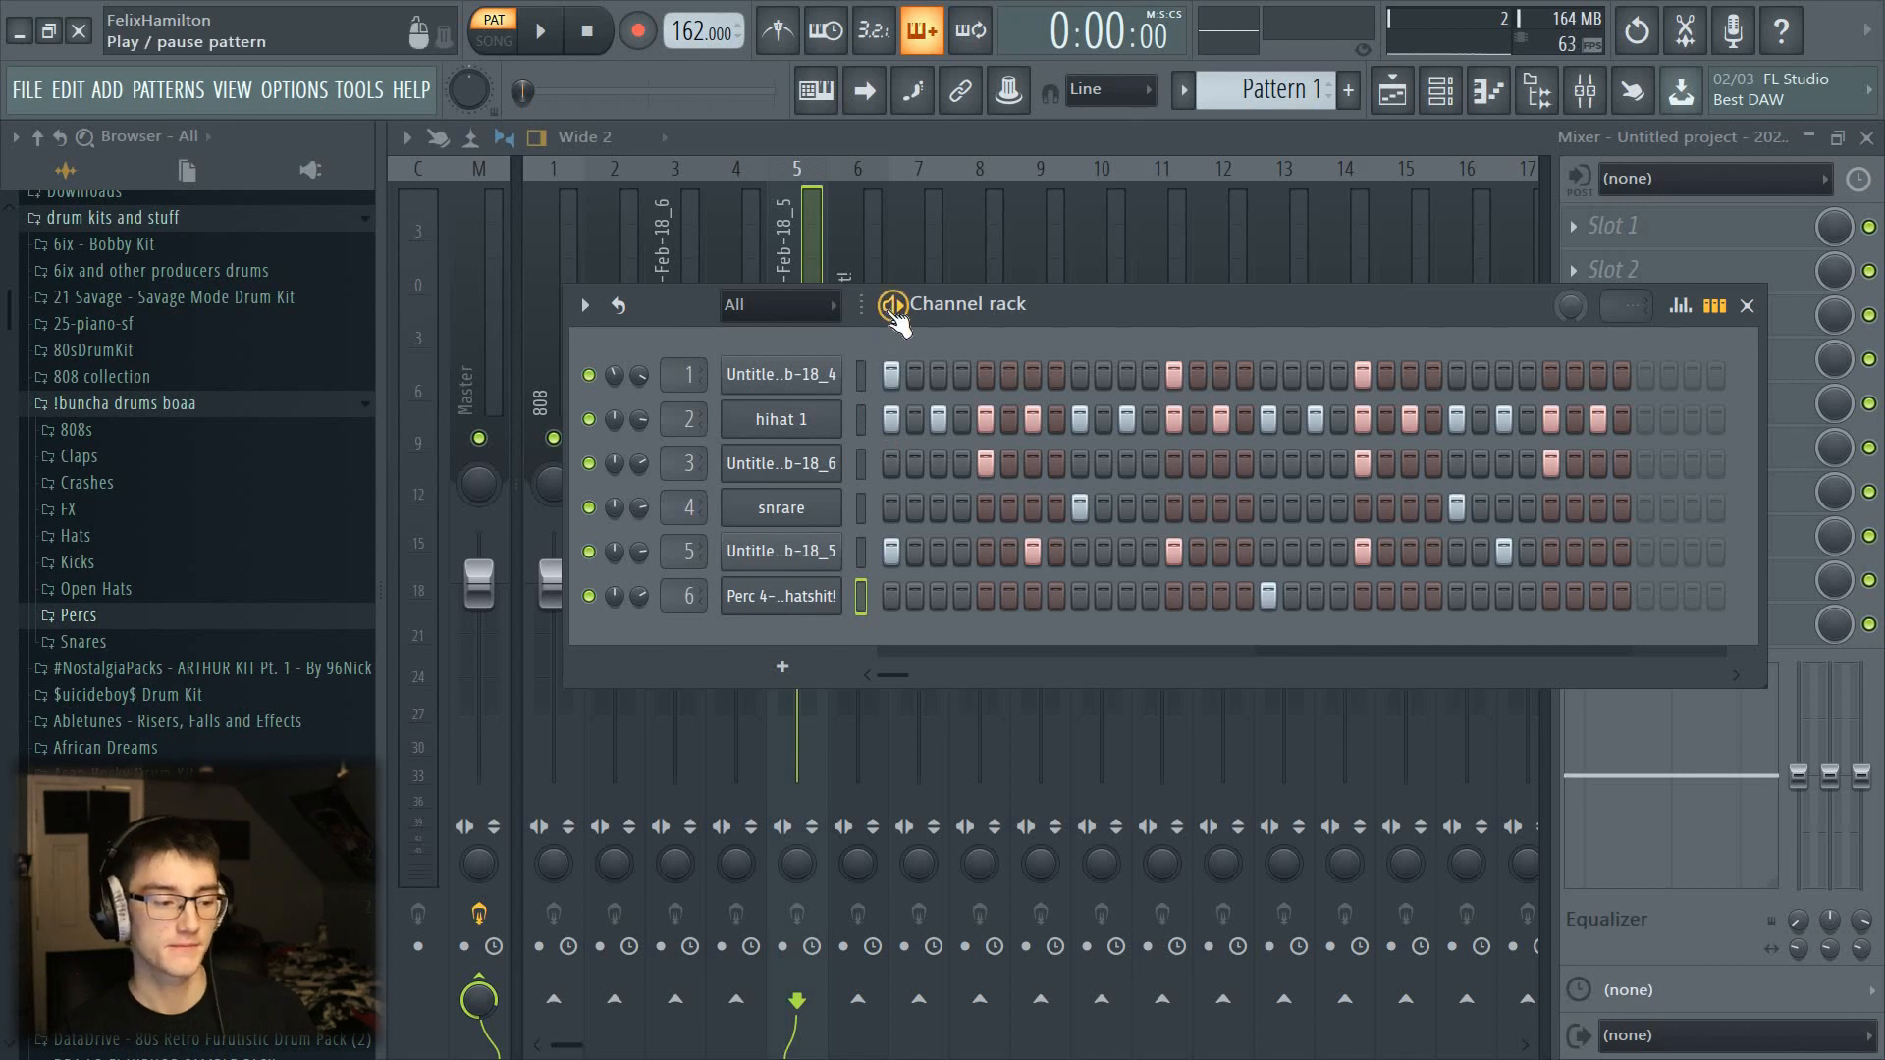
pyautogui.press('space')
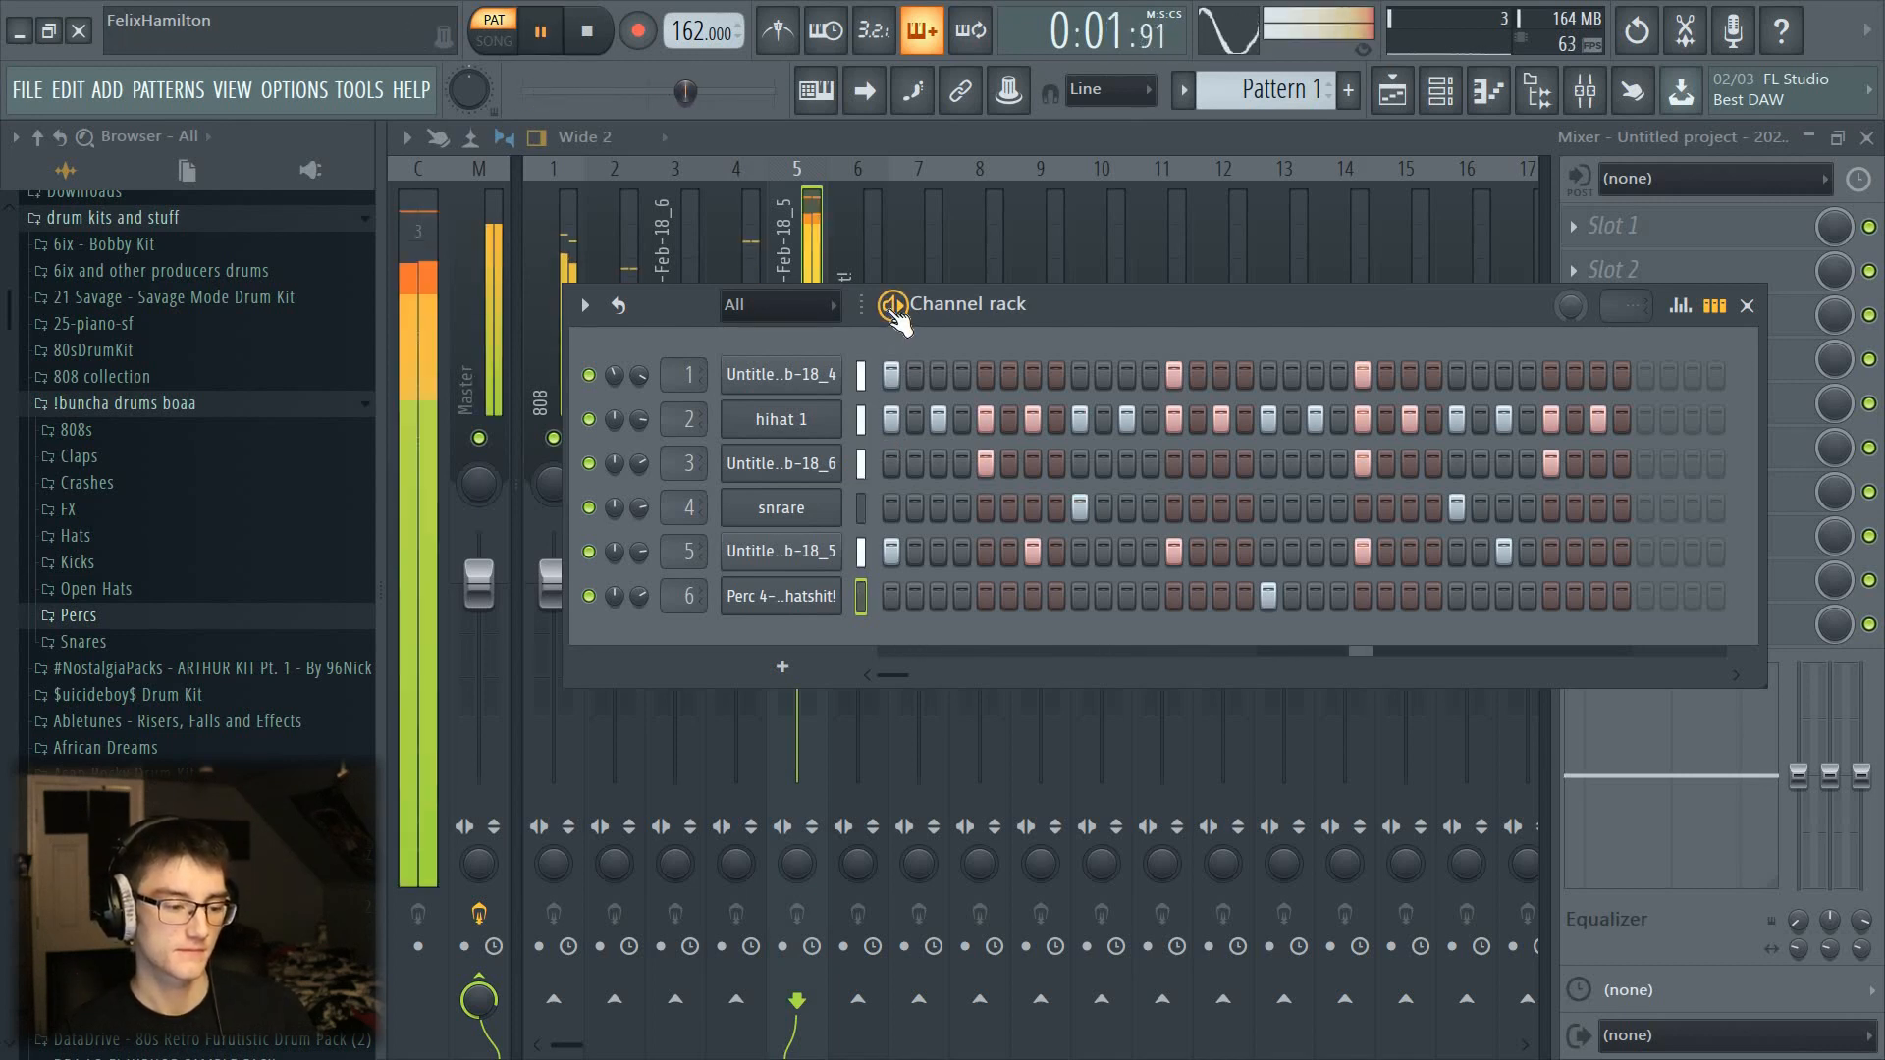